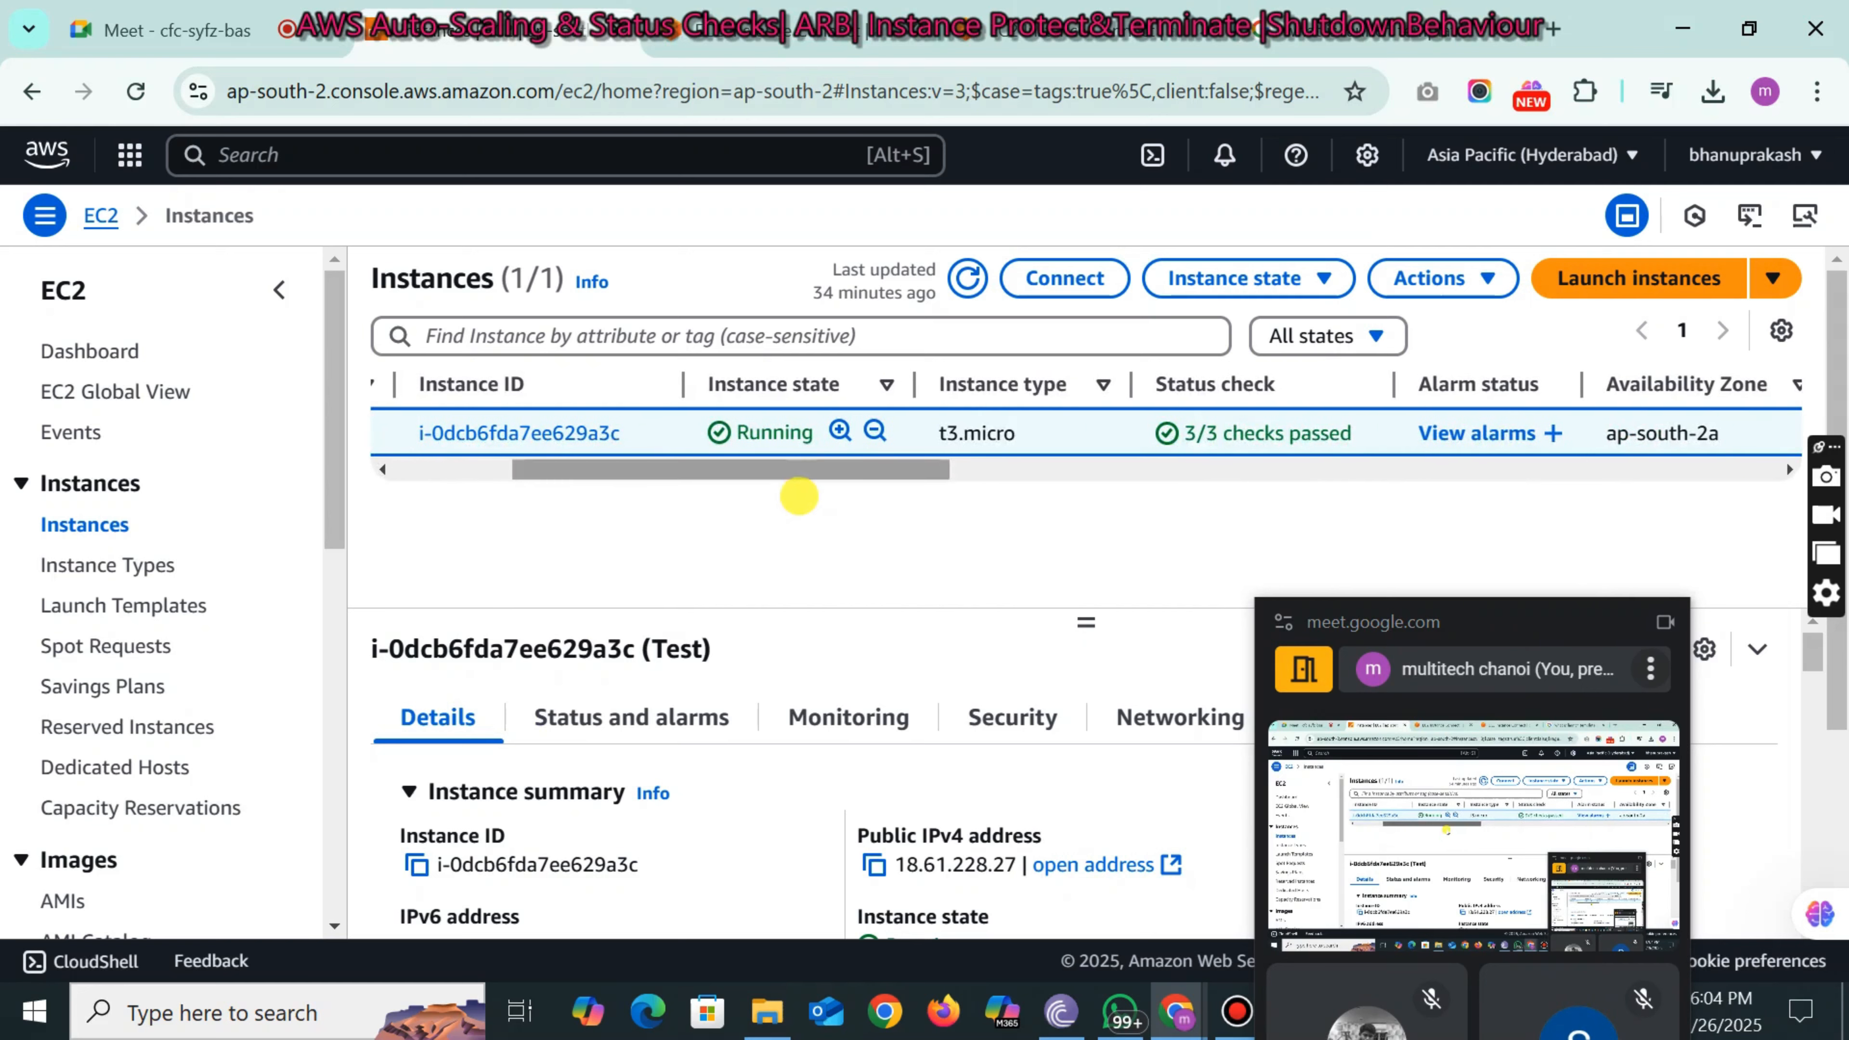
- Refresh the instances list and check the Test instance's state and status checks
{"action": "left_click", "coordinate": [967, 277]}
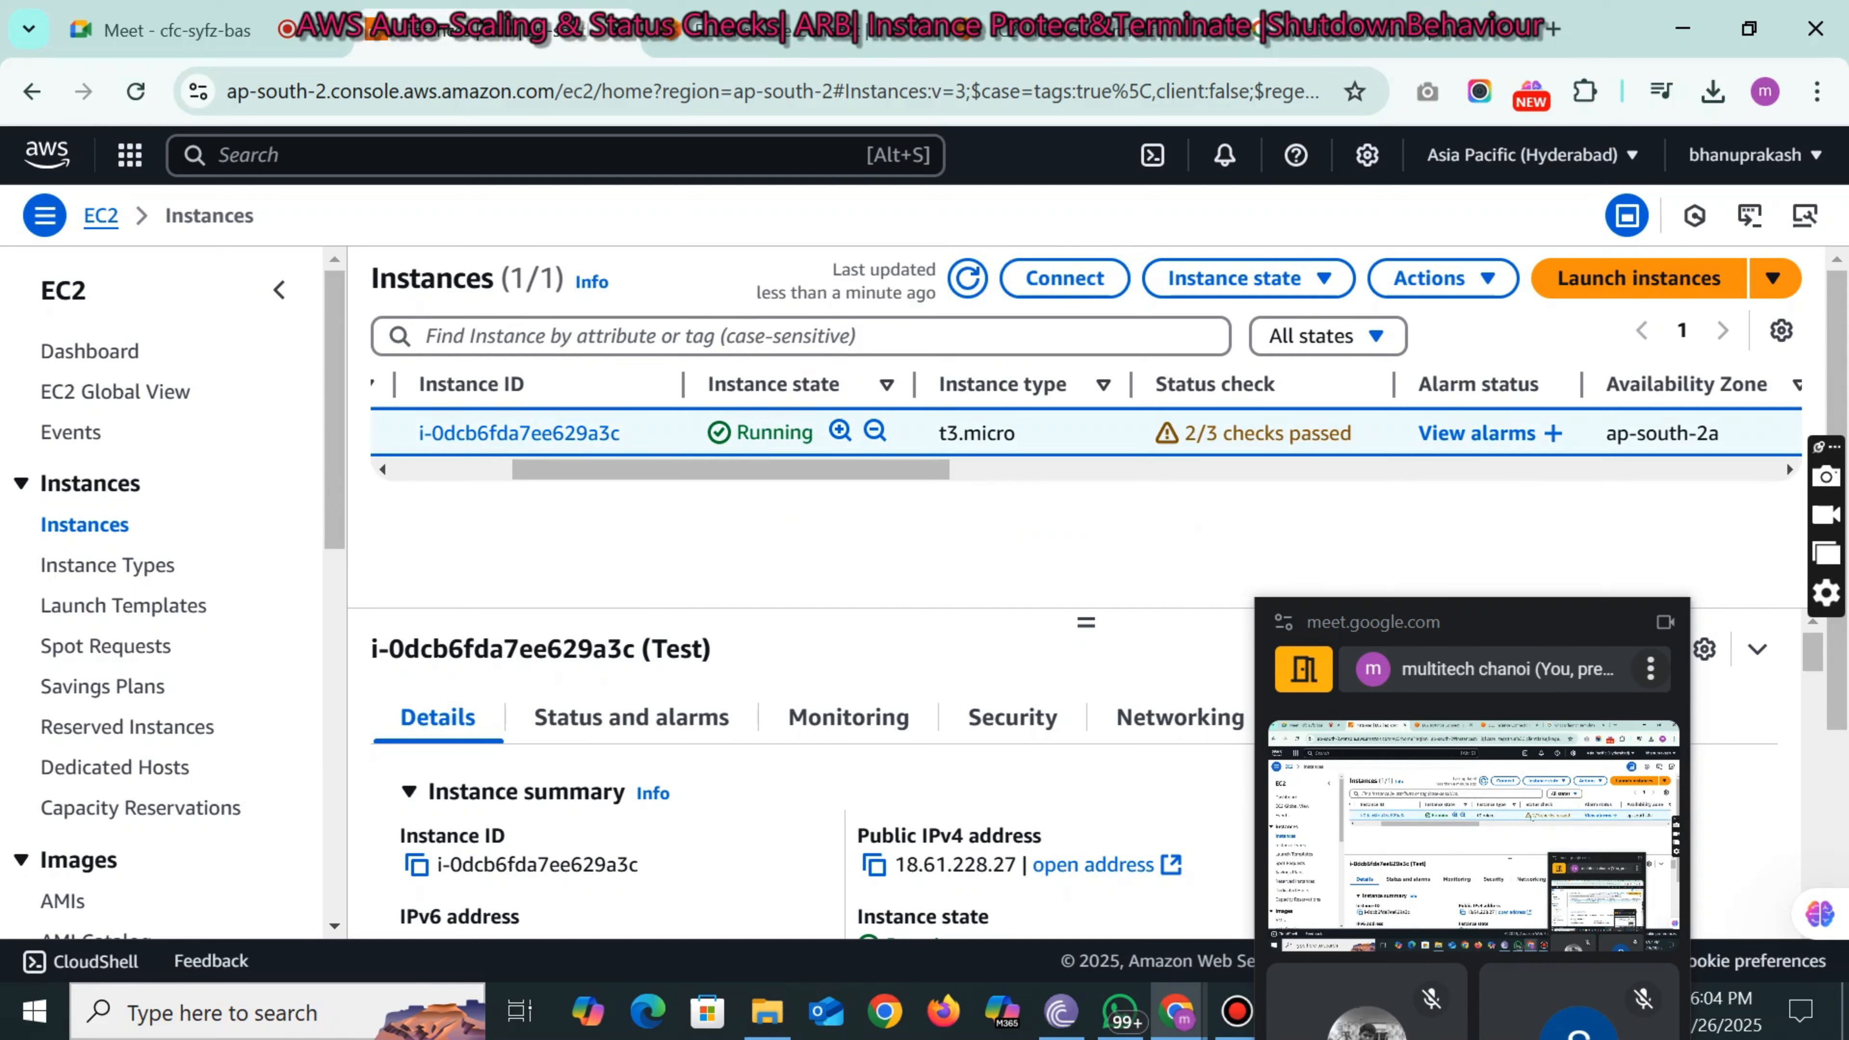
{"action": "left_click_drag", "start_coordinate": [1185, 433], "coordinate": [1353, 433]}
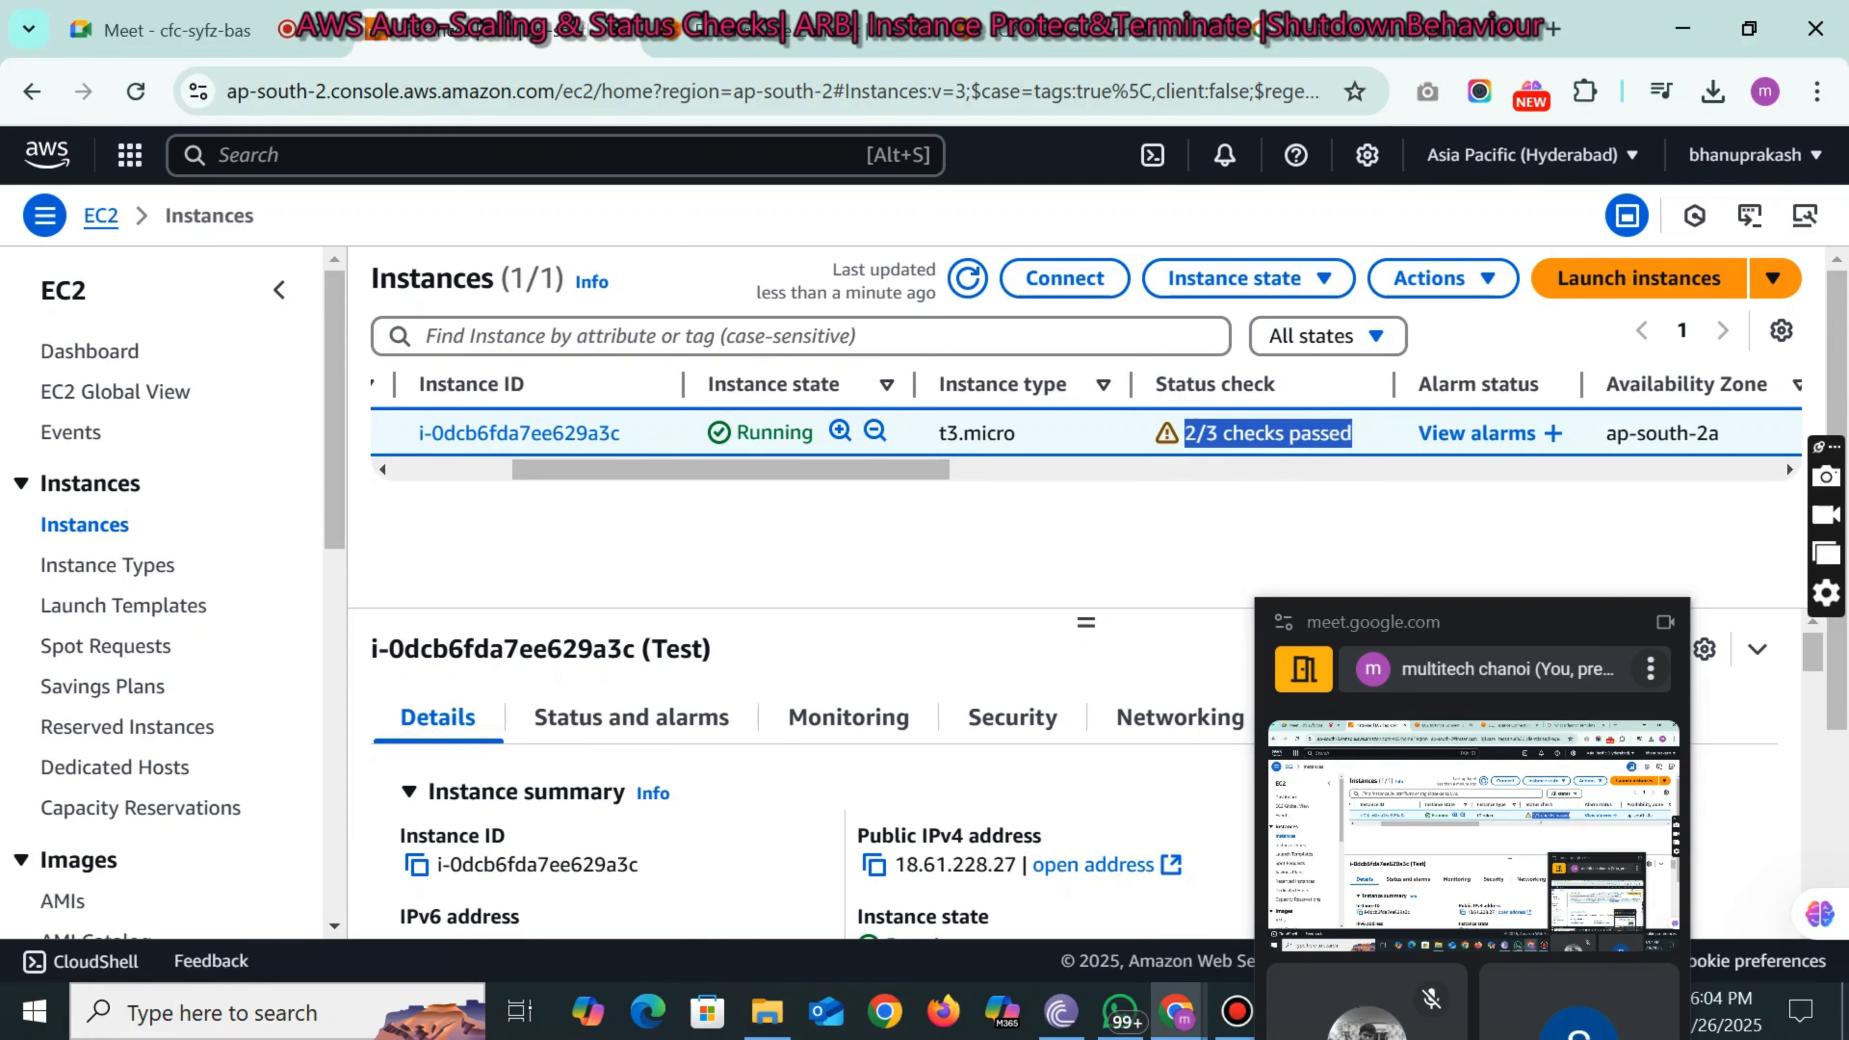
{"action": "left_click", "coordinate": [1238, 429]}
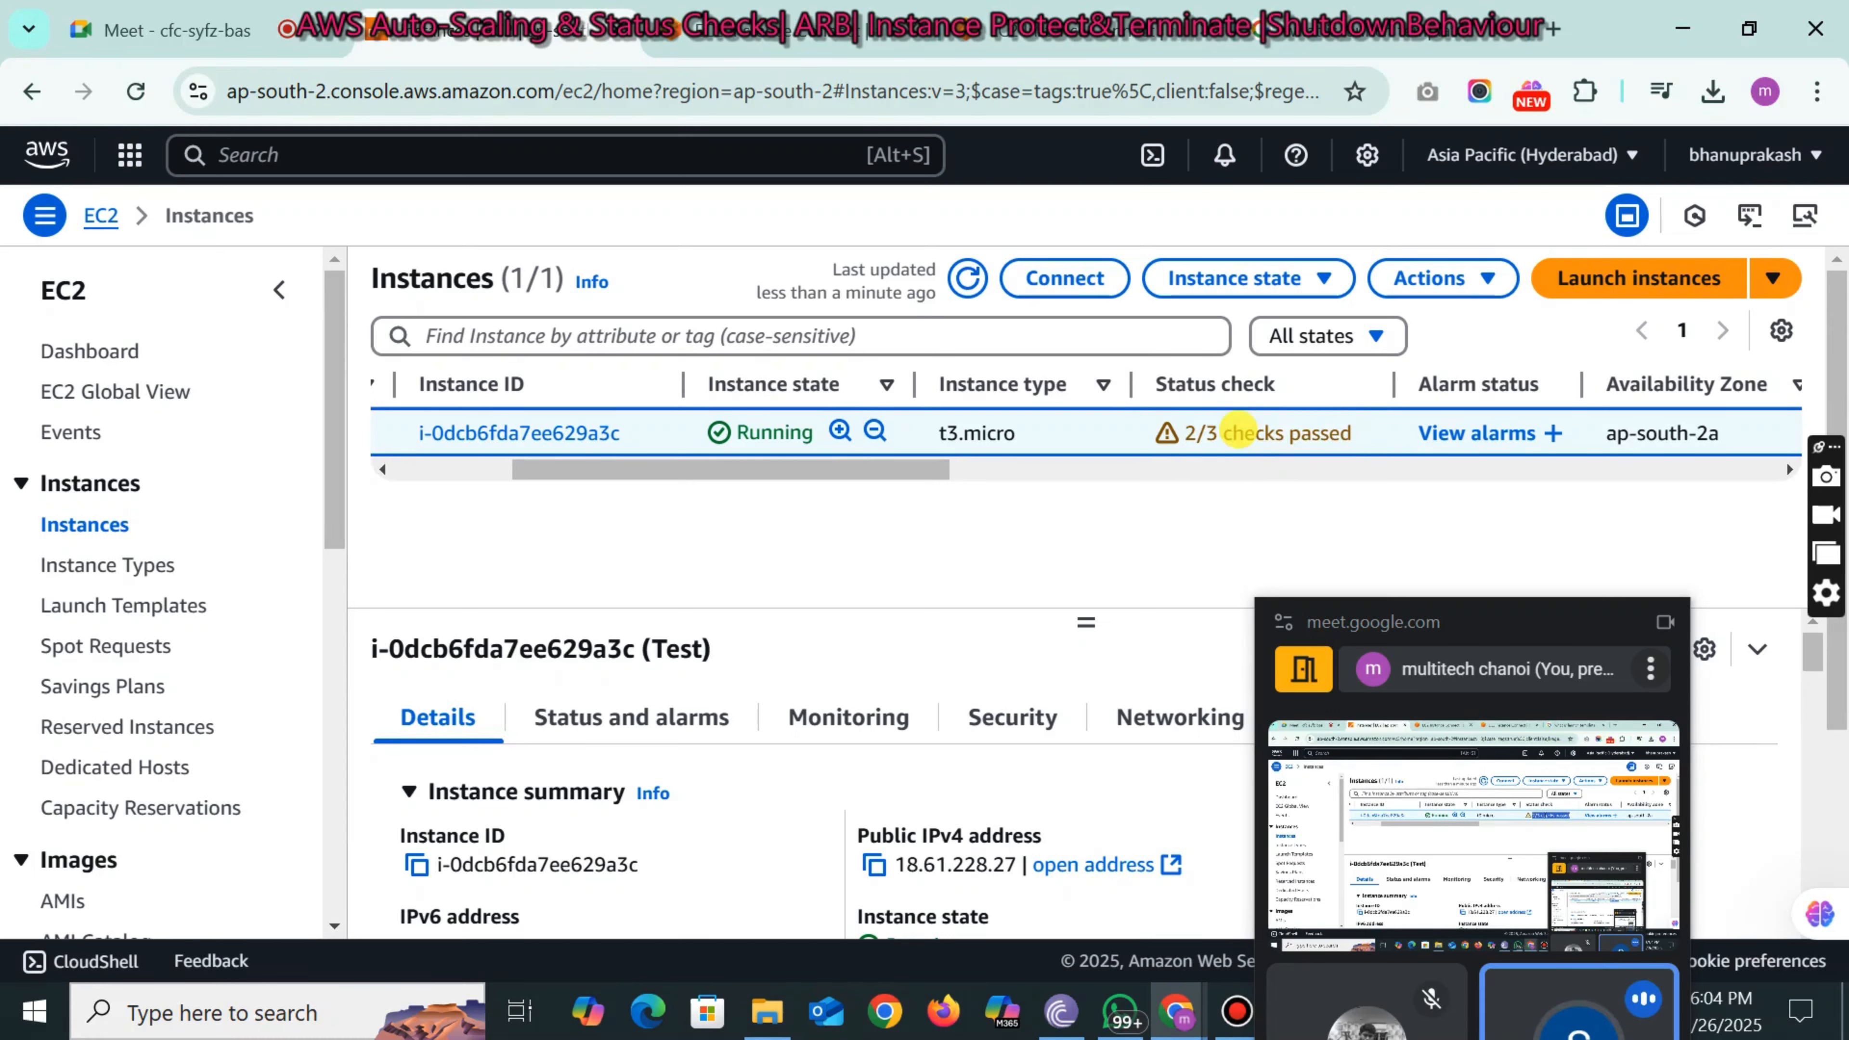
{"action": "left_click", "coordinate": [495, 478]}
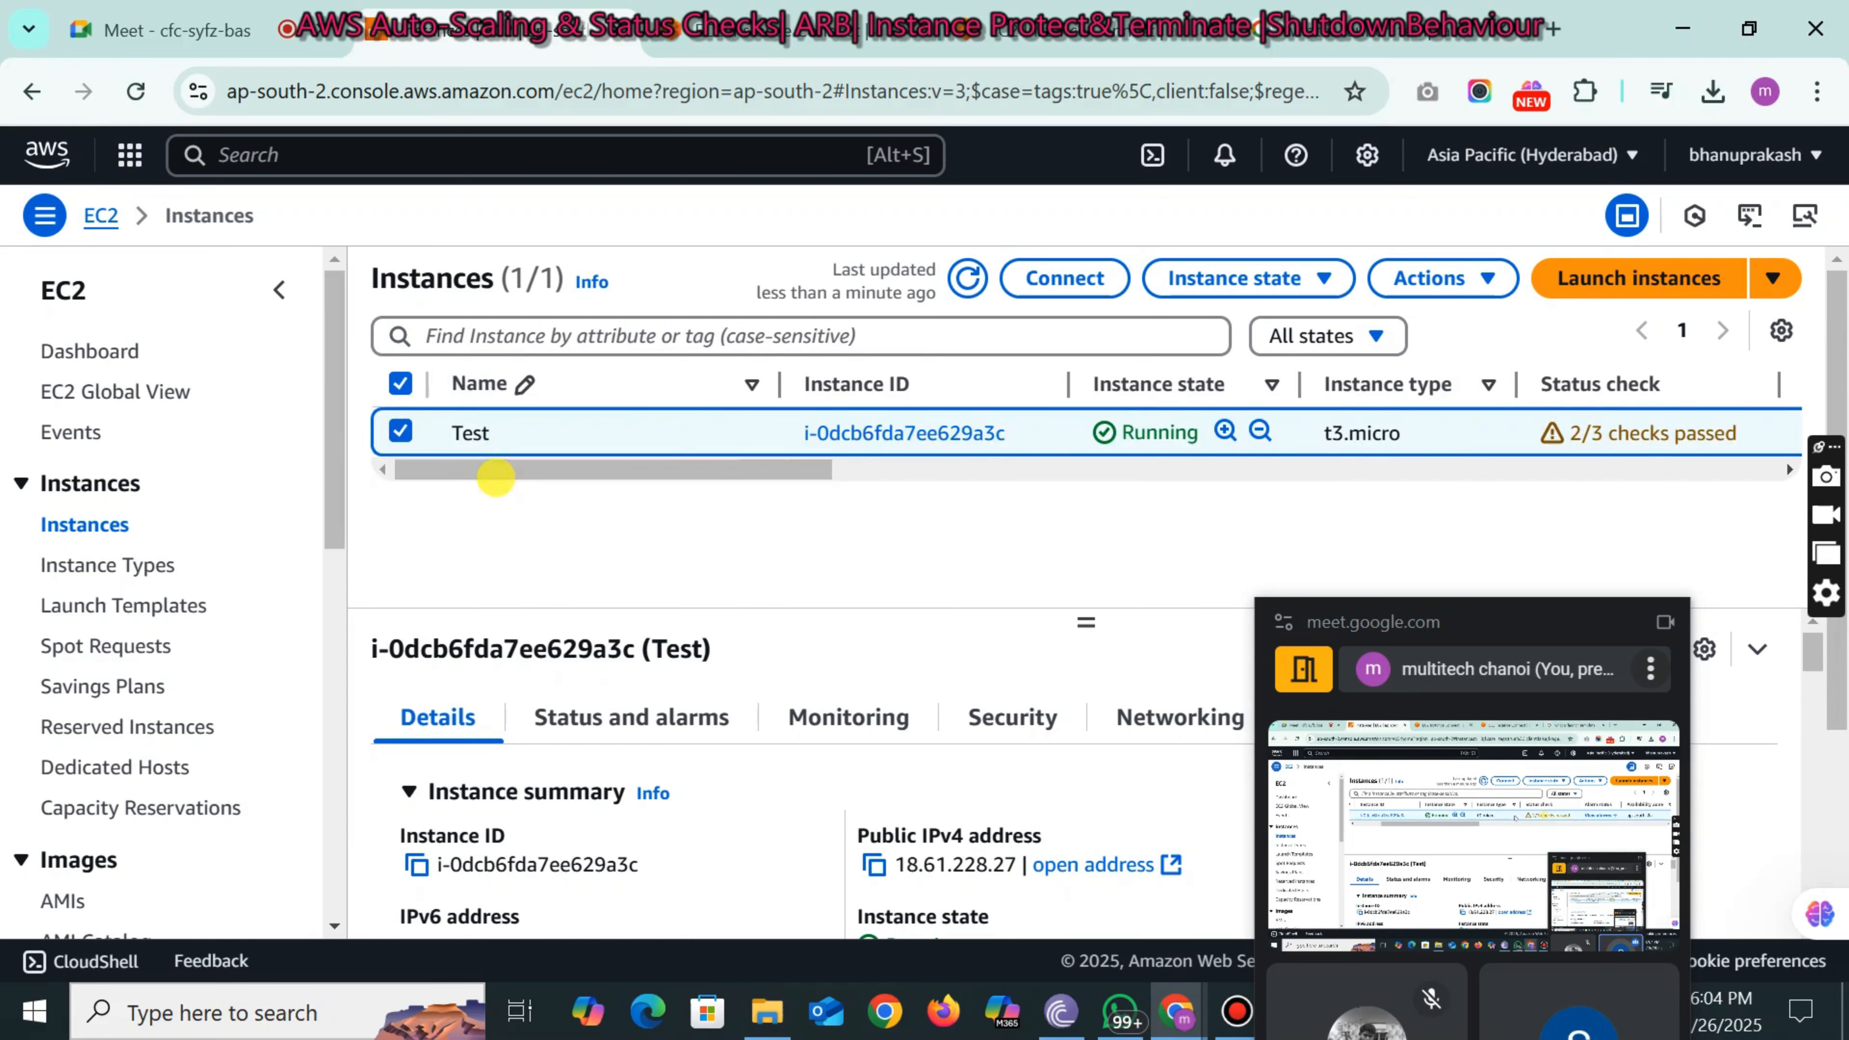
{"action": "mouse_move", "coordinate": [706, 470]}
{"action": "left_mouse_down"}
{"action": "mouse_move", "coordinate": [1007, 472]}
{"action": "mouse_move", "coordinate": [723, 474]}
{"action": "left_mouse_up"}
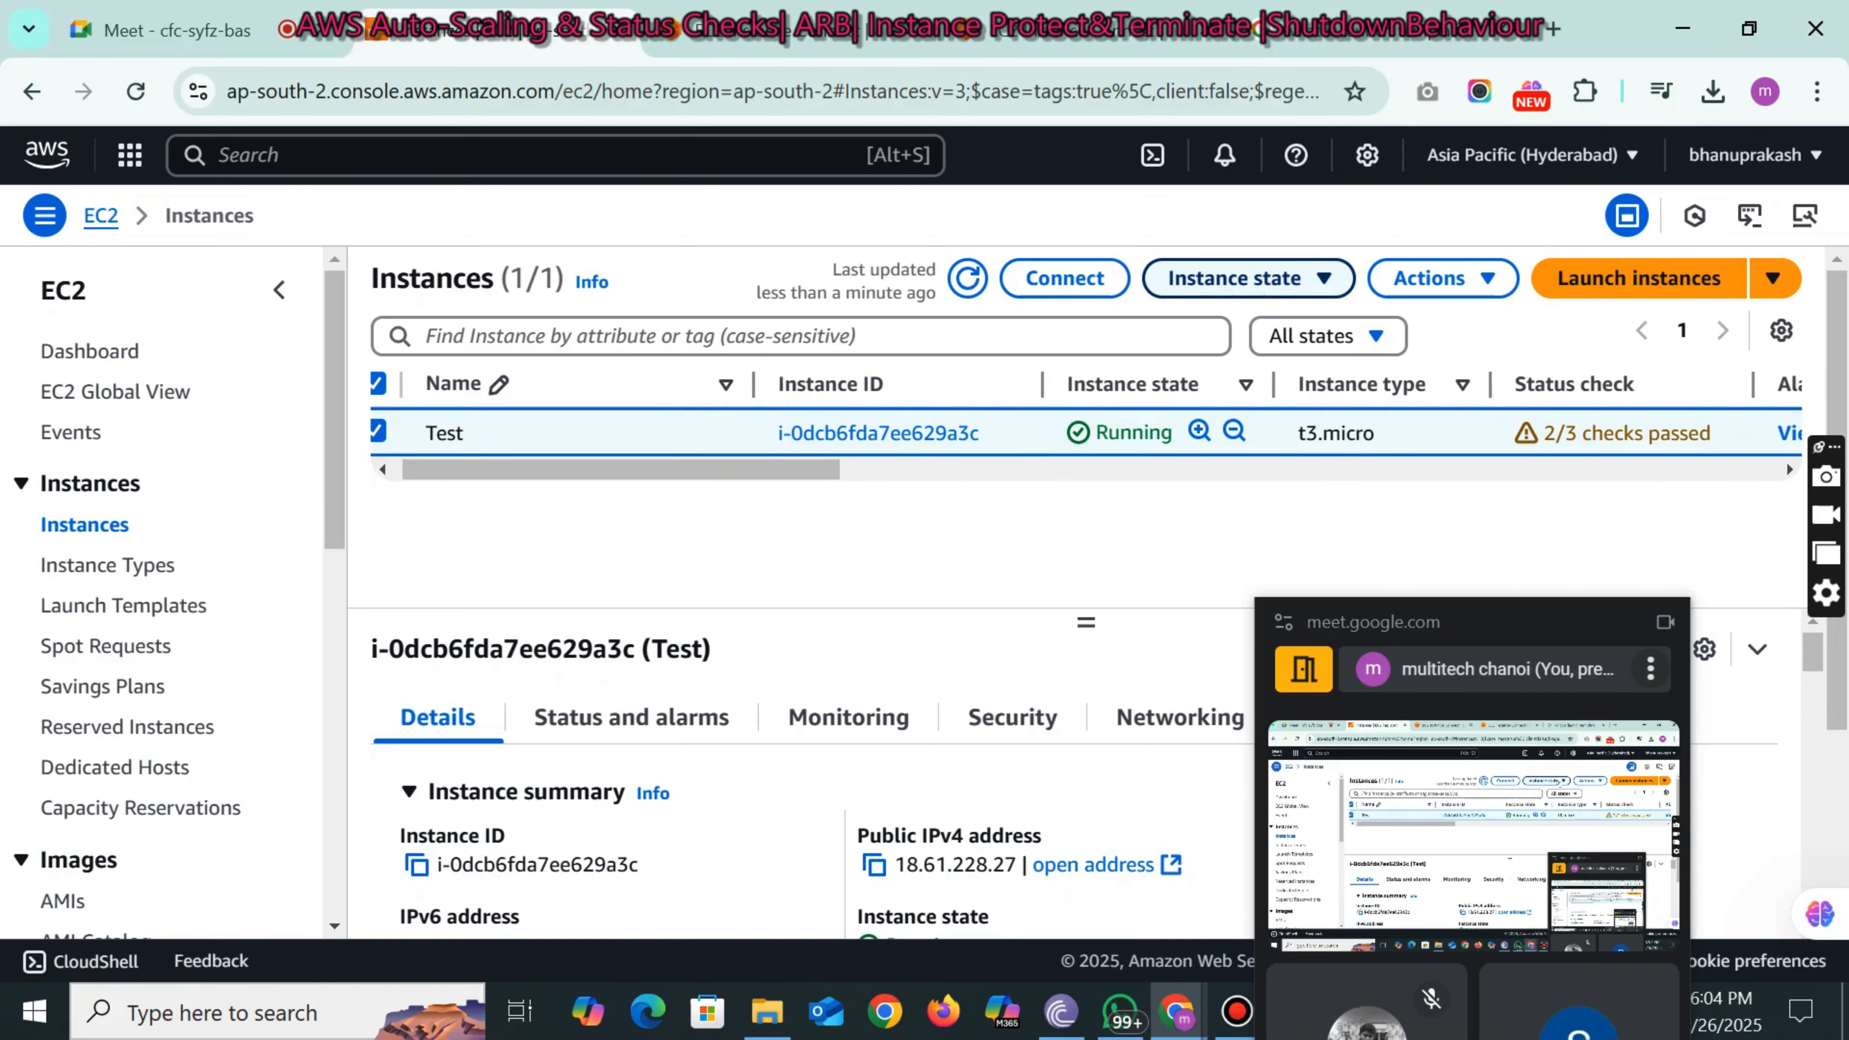
- Reboot the Test instance and confirm, closing the floating meeting window that covers the confirmation
{"action": "left_click", "coordinate": [1310, 278]}
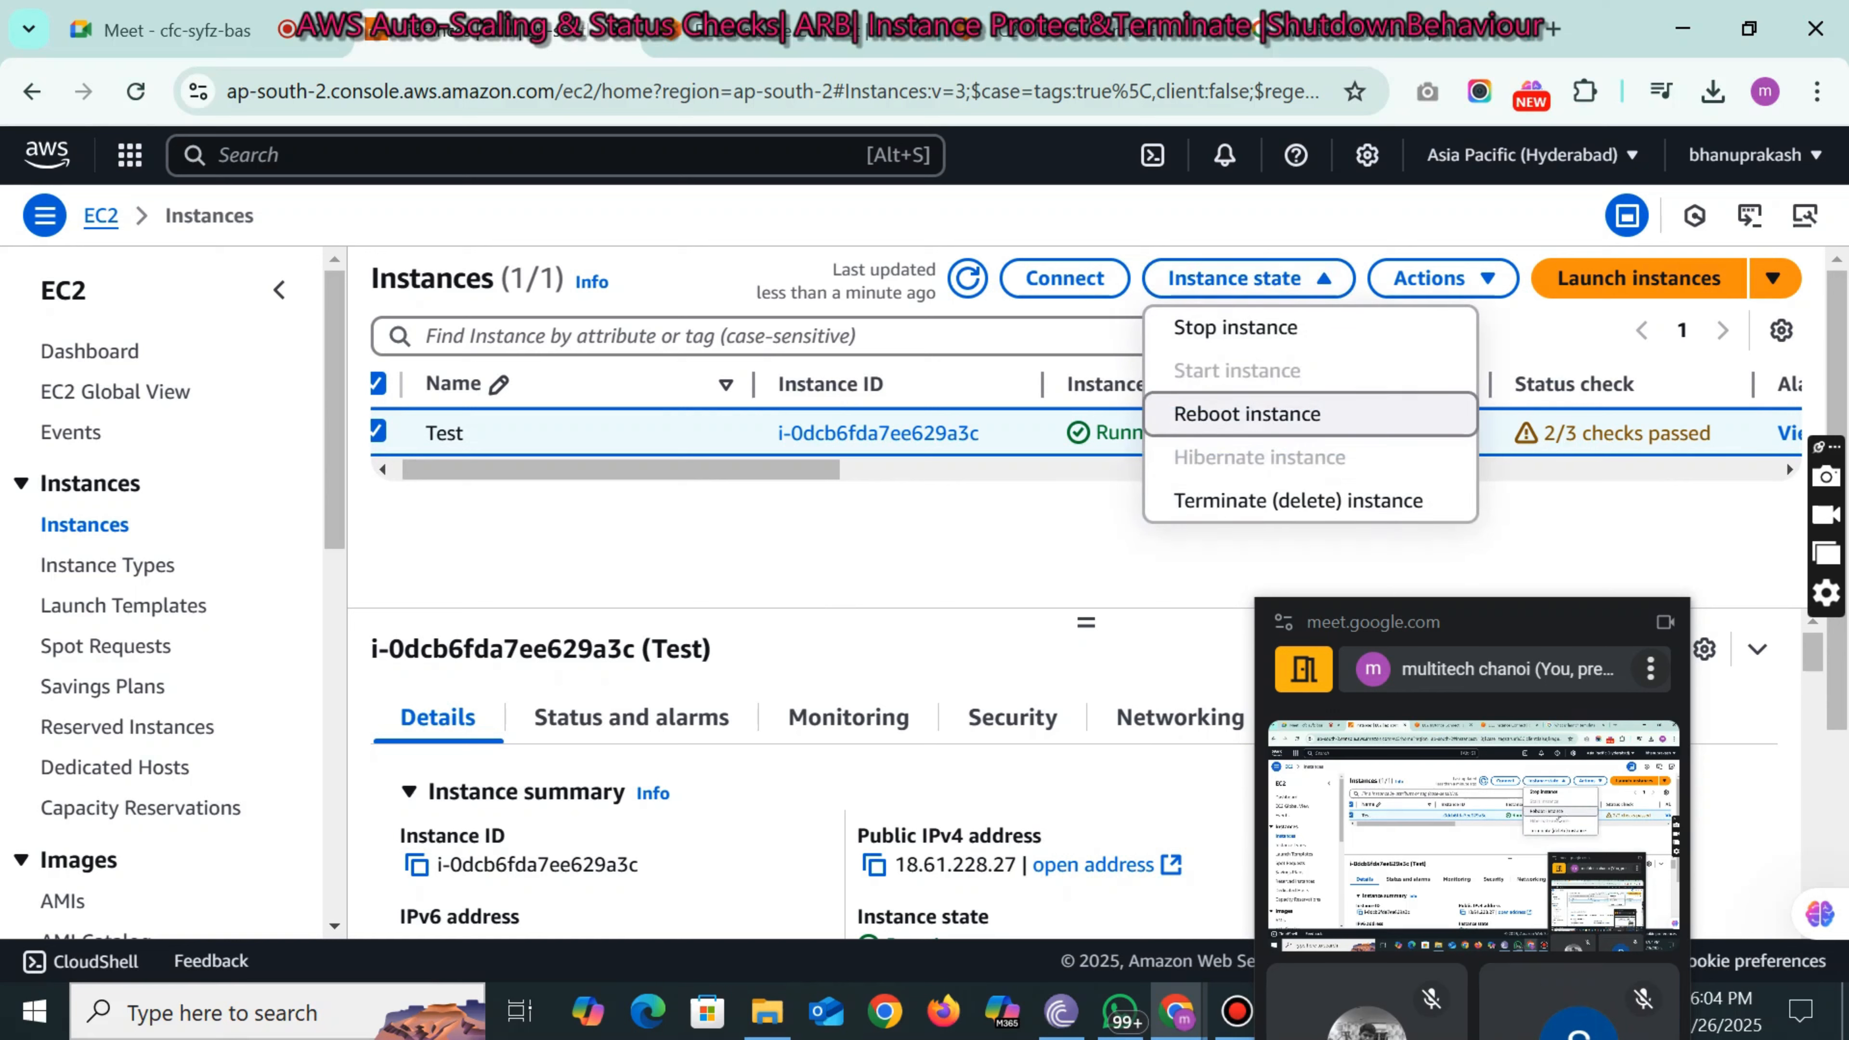
{"action": "left_click", "coordinate": [1251, 413]}
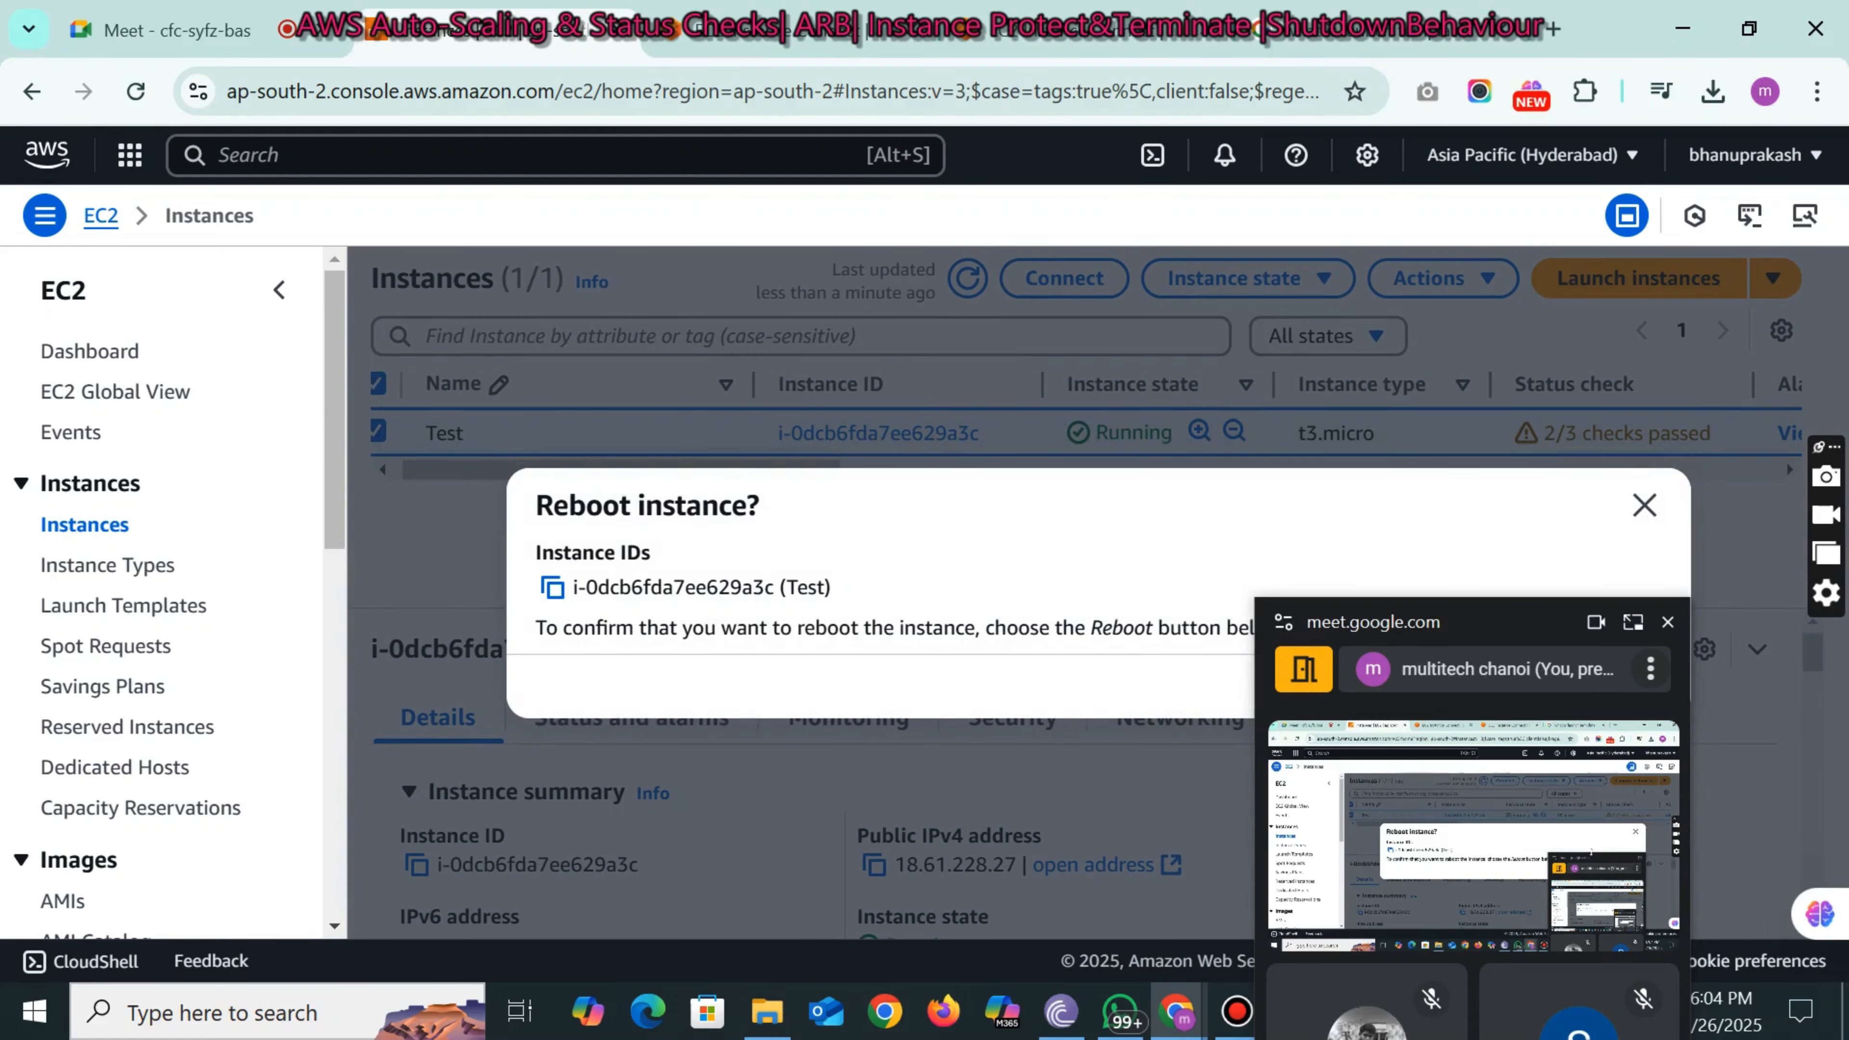
{"action": "left_click", "coordinate": [1669, 621]}
{"action": "left_click", "coordinate": [1629, 687]}
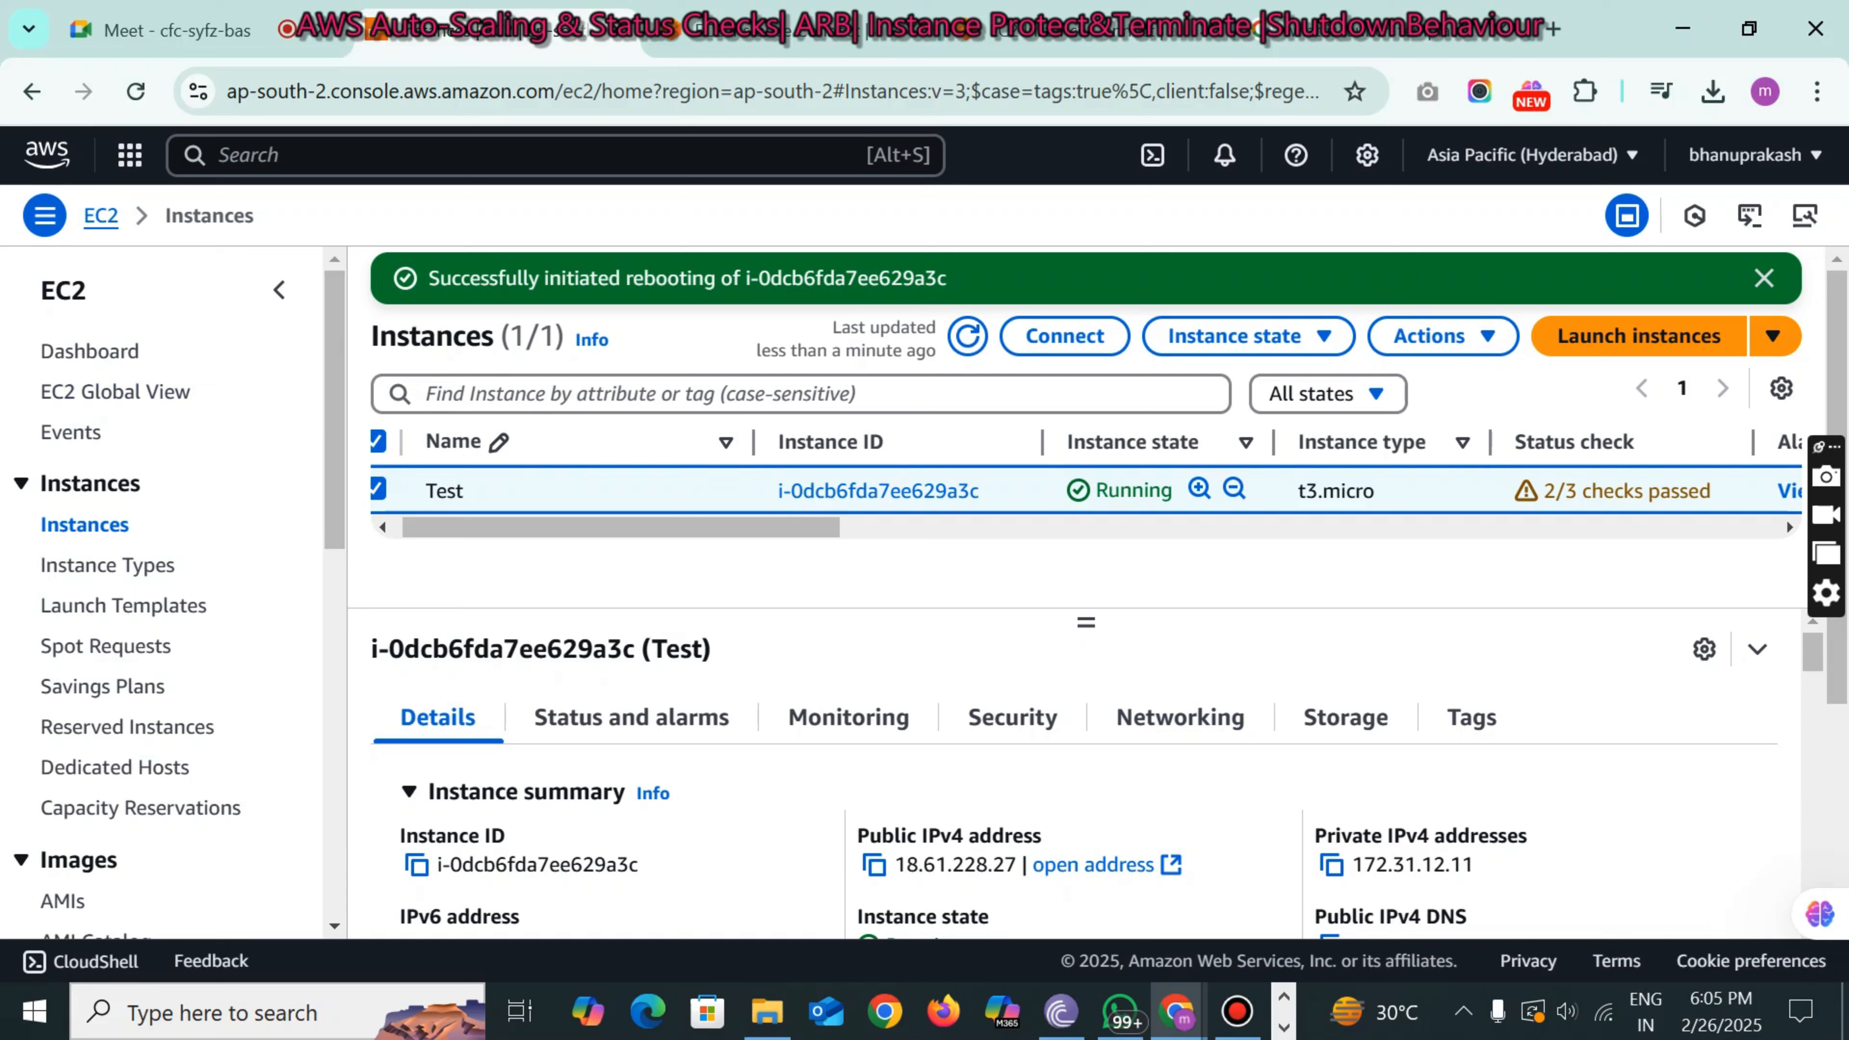
- Delete the existing launch template AutoScaling_Template, confirming the deletion
{"action": "left_click", "coordinate": [109, 605]}
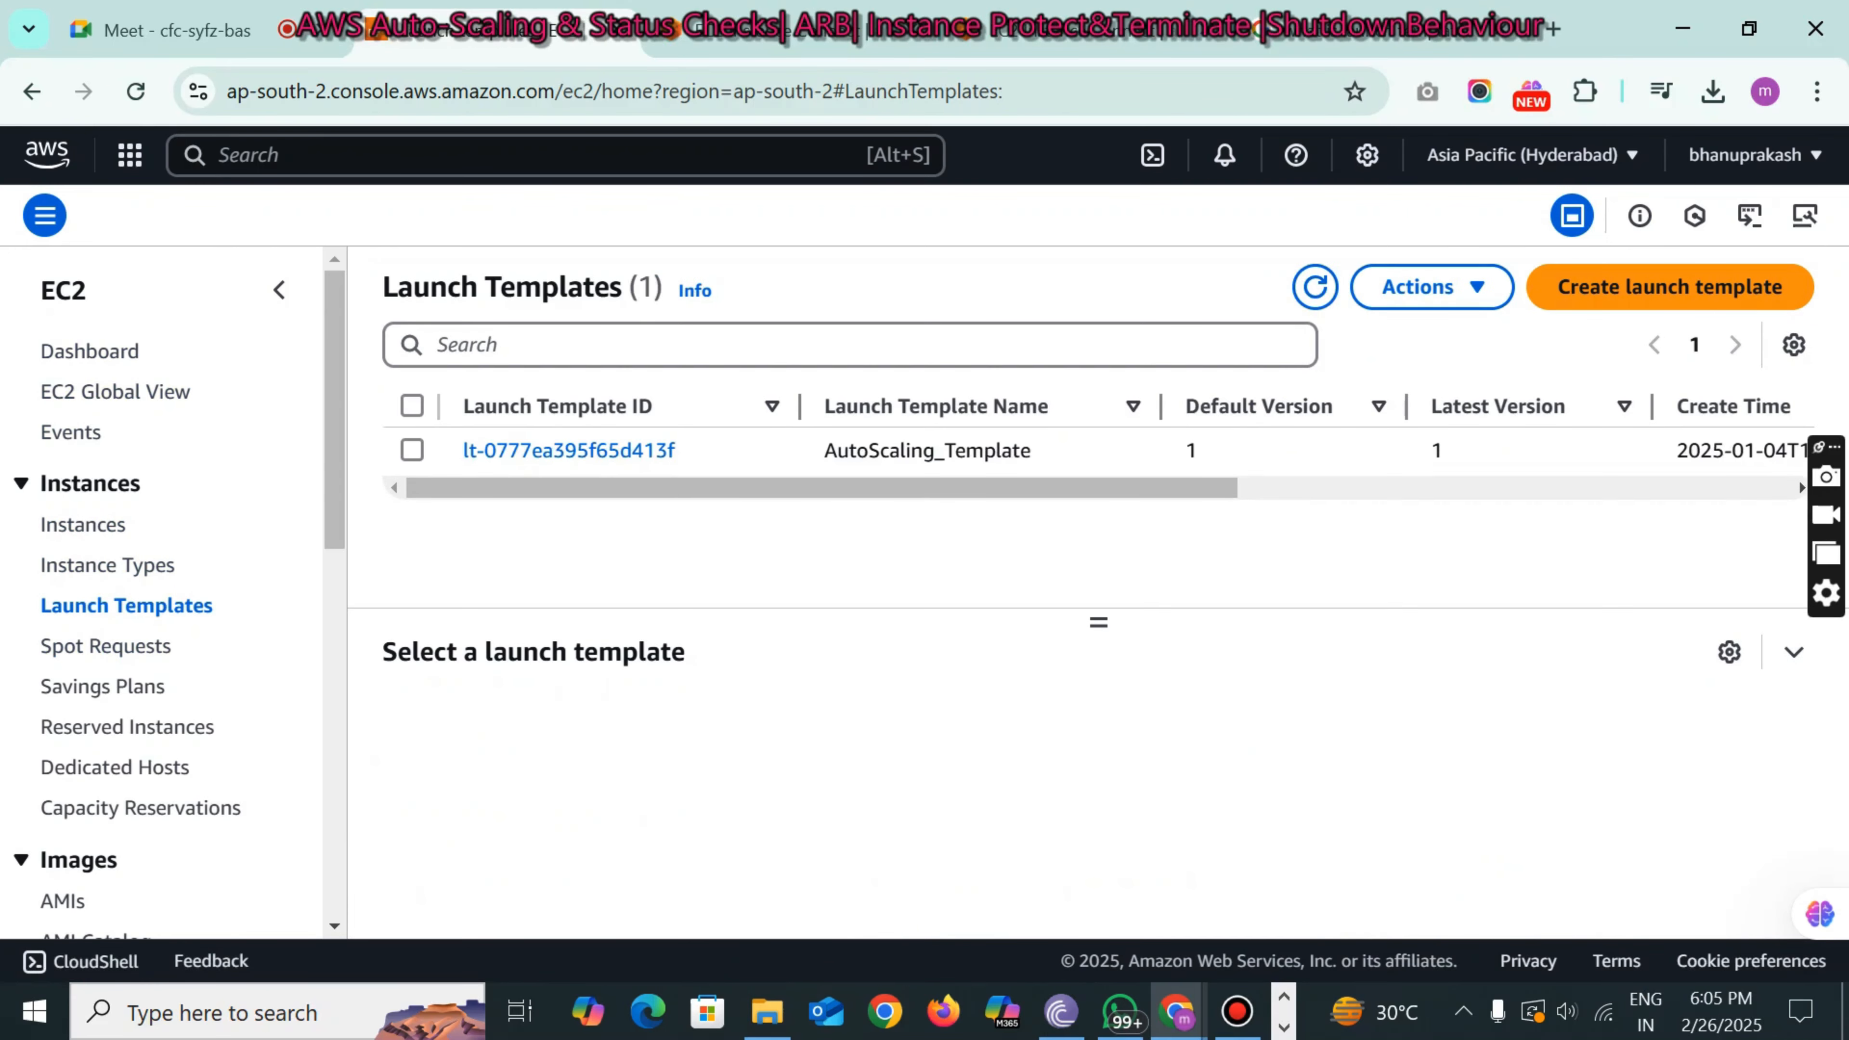
{"action": "left_click", "coordinate": [413, 451]}
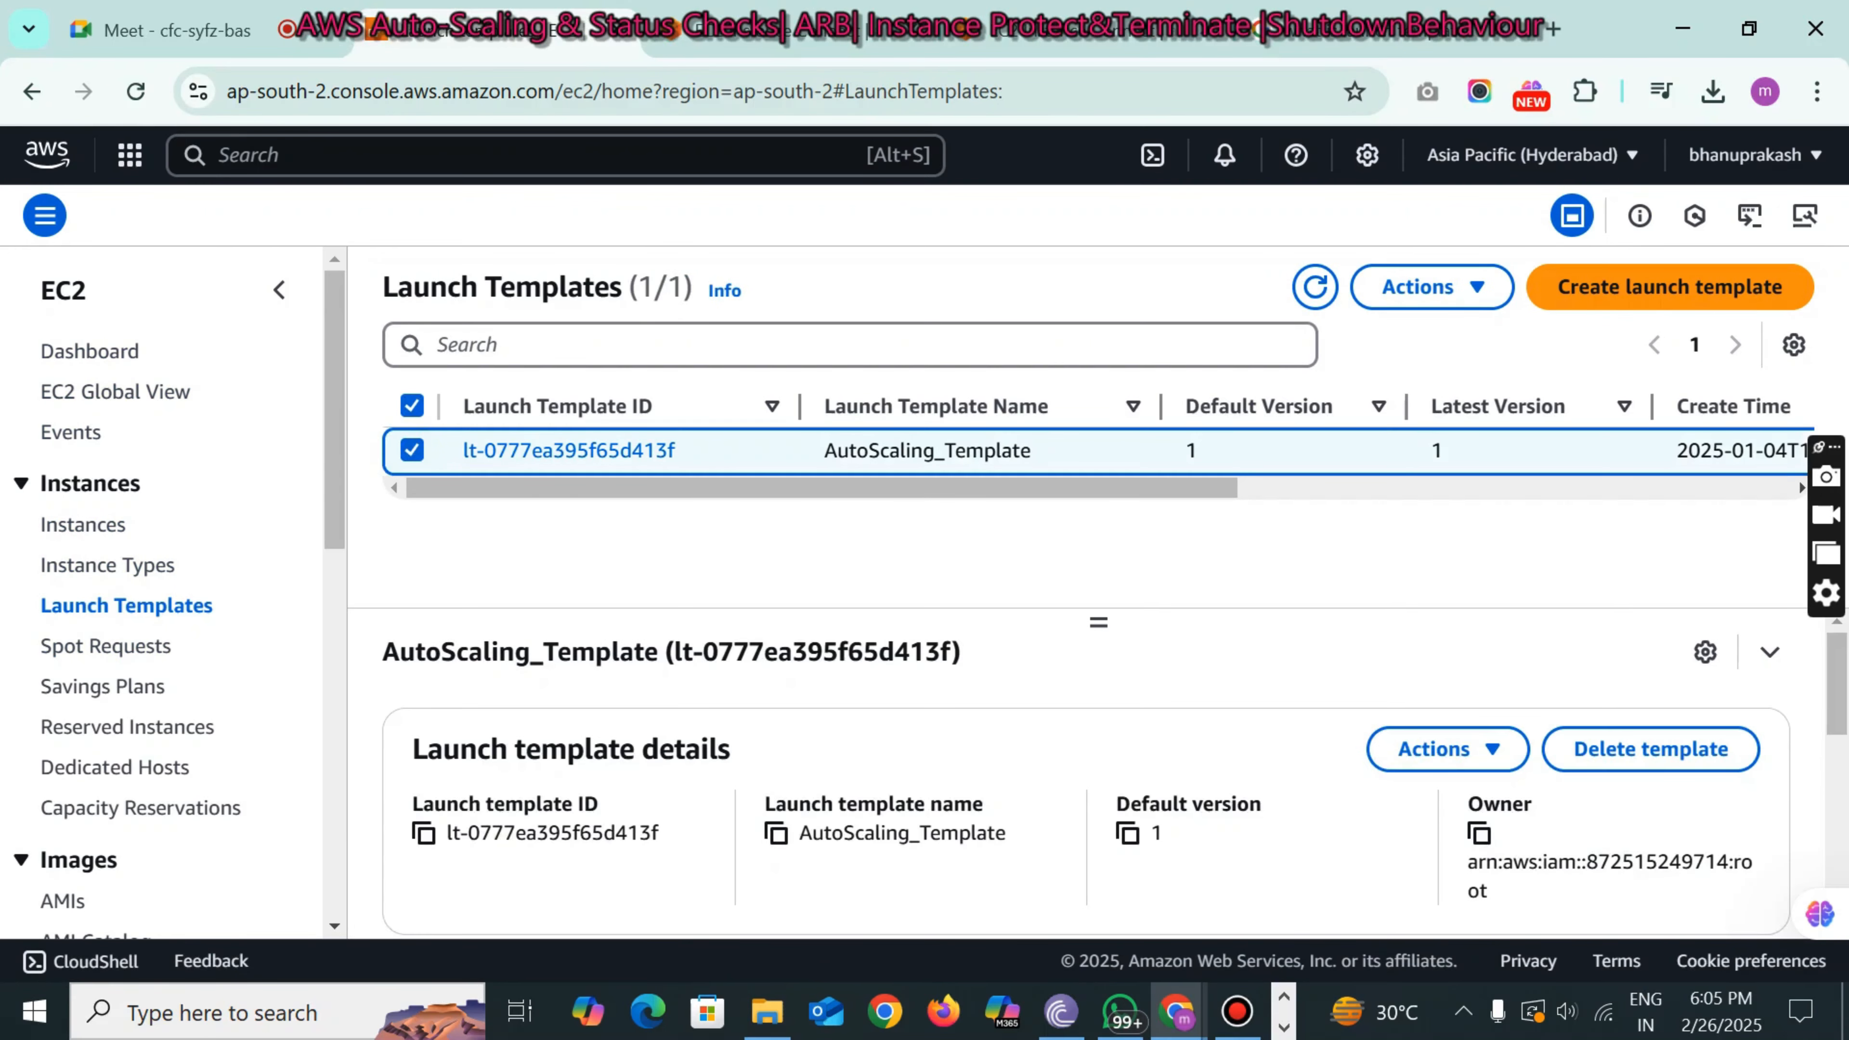
{"action": "left_click", "coordinate": [1431, 286]}
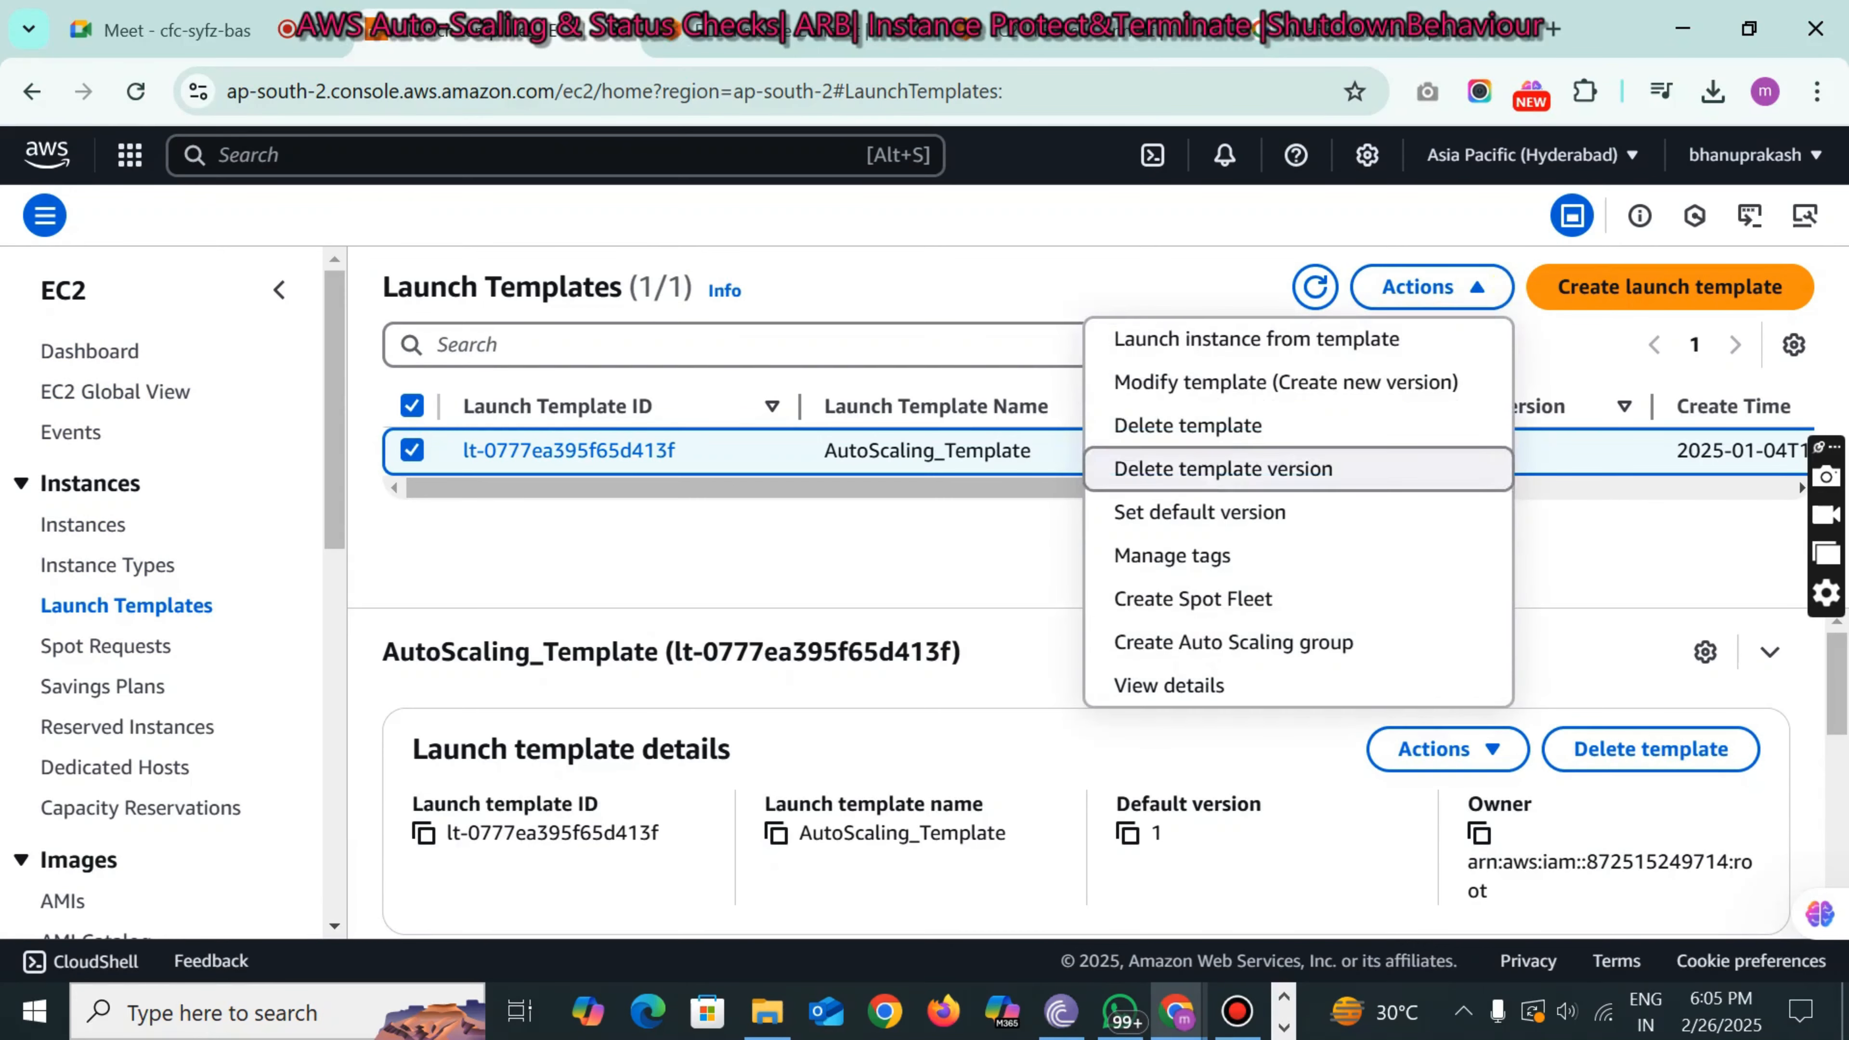
{"action": "left_click", "coordinate": [1173, 428]}
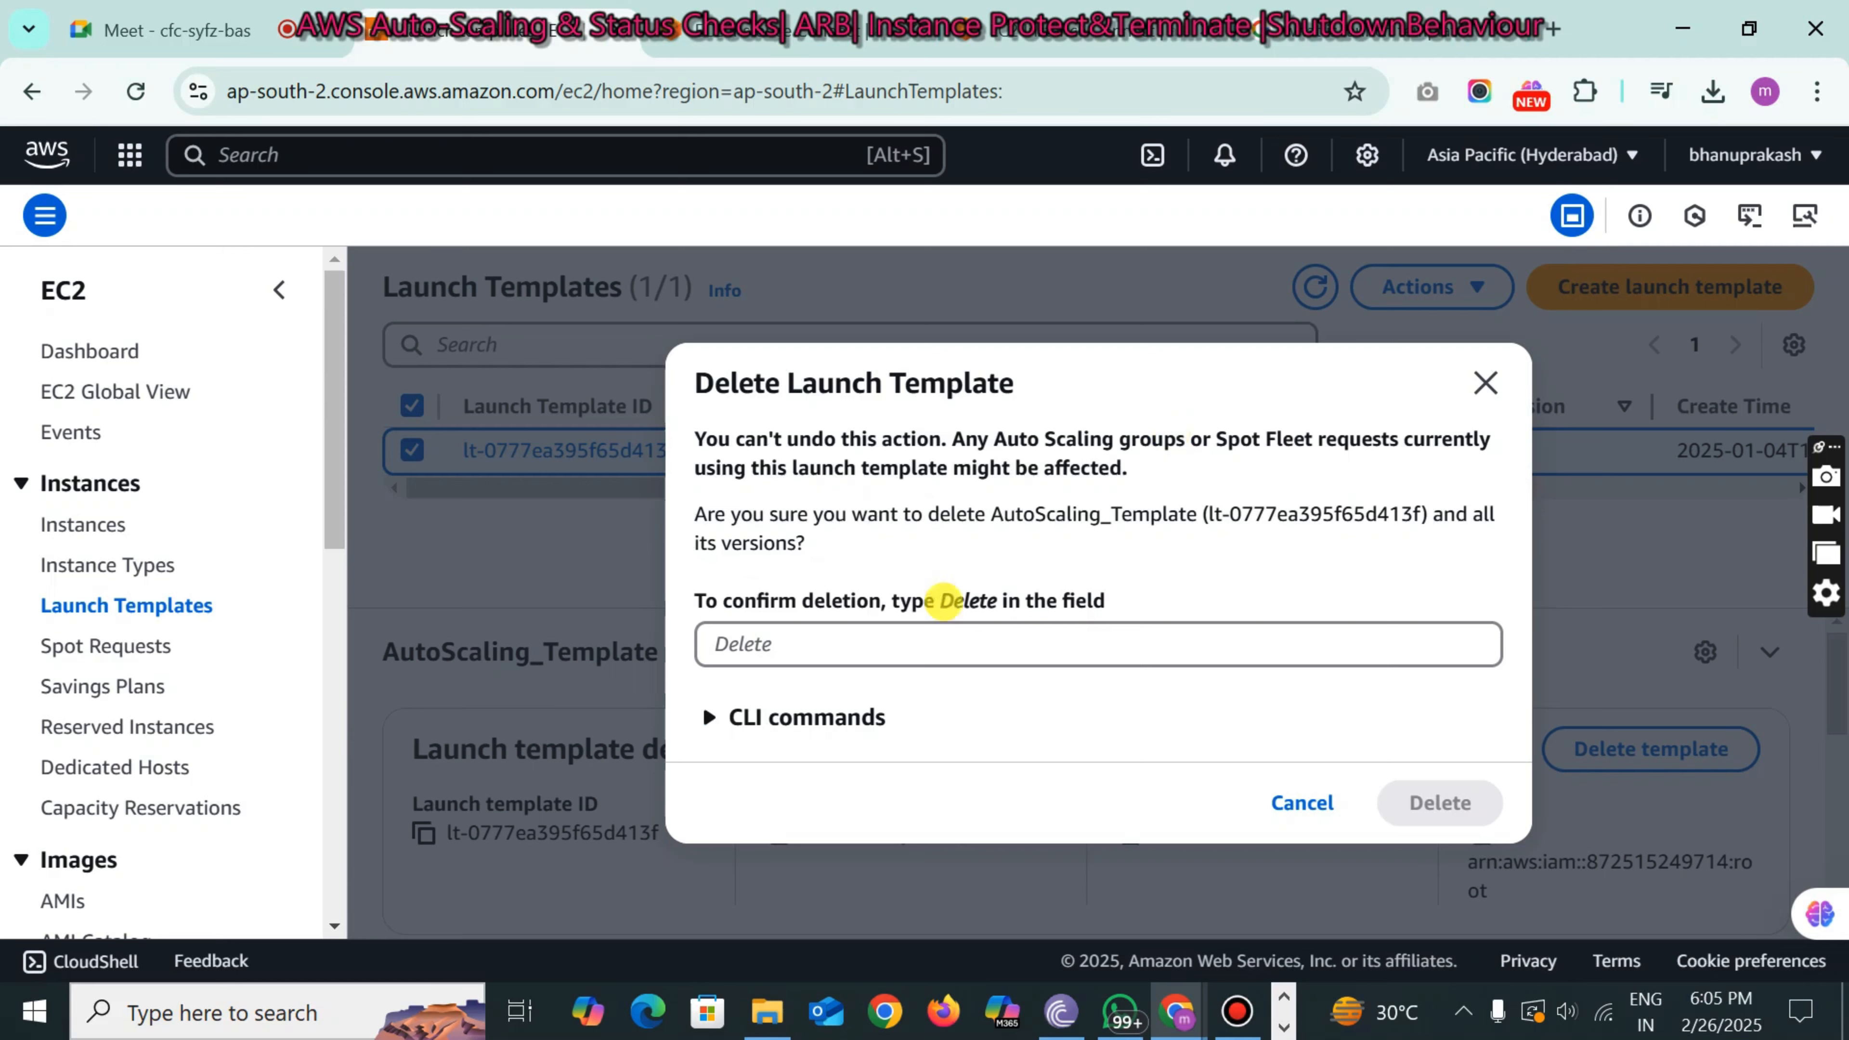
{"action": "left_click_drag", "start_coordinate": [944, 602], "coordinate": [905, 648]}
{"action": "left_click", "coordinate": [1430, 795]}
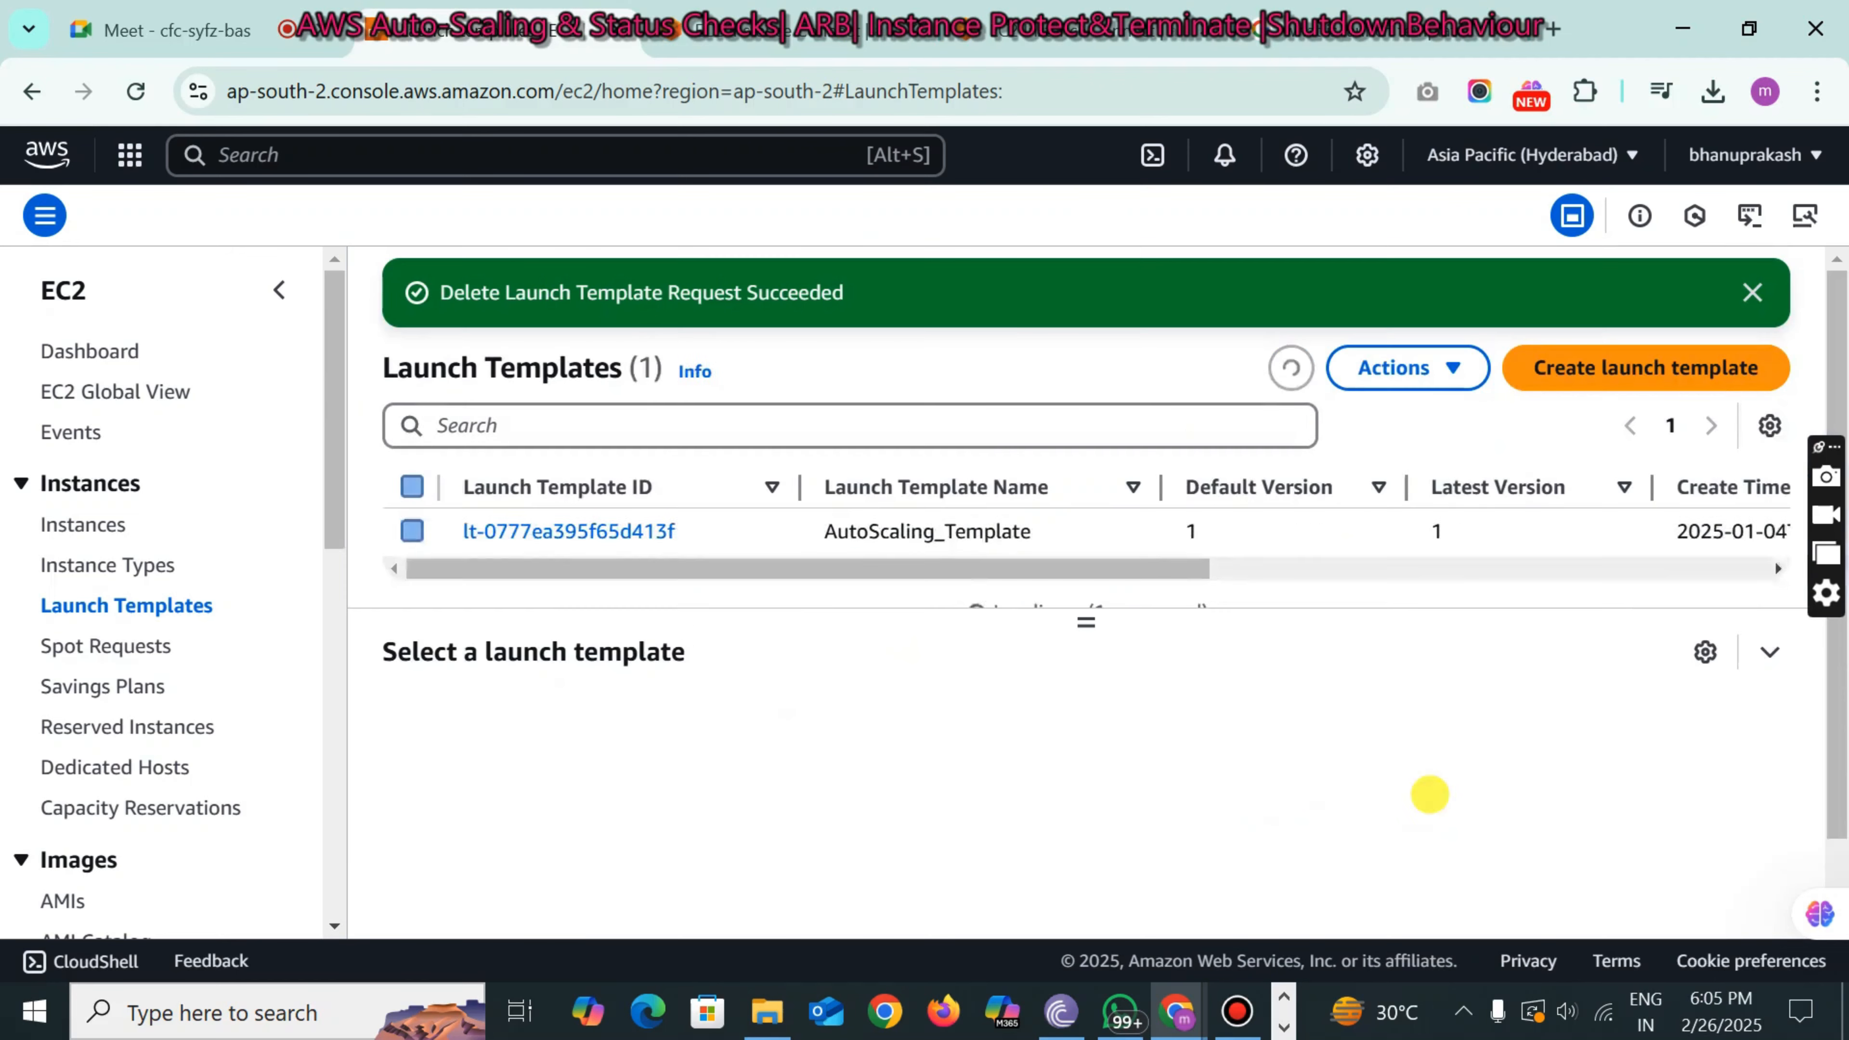
- Start a new launch template and name it New-Template
{"action": "left_click", "coordinate": [1626, 369]}
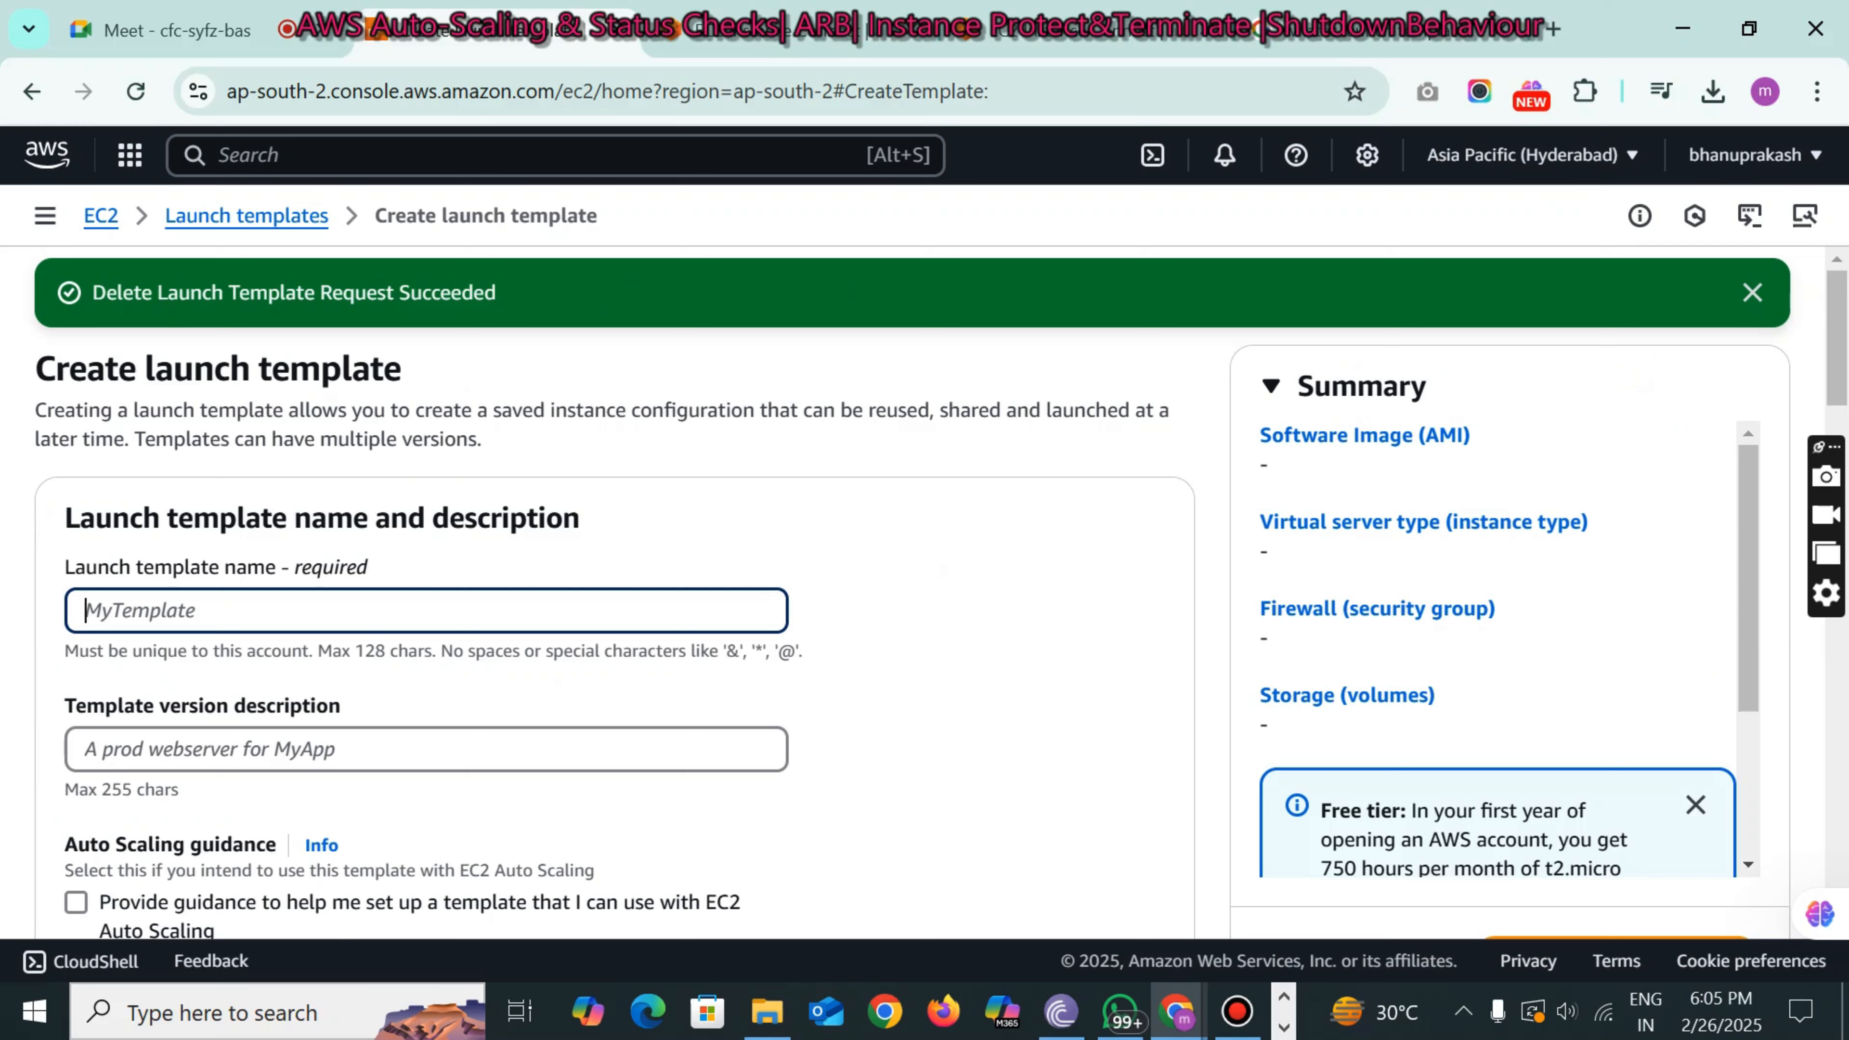
{"action": "type", "text": "New"}
{"action": "type", "text": "_Tem"}
{"action": "key", "text": "BackSpace"}
{"action": "type", "text": "empl"}
{"action": "key", "text": "BackSpace"}
{"action": "type", "text": "late"}
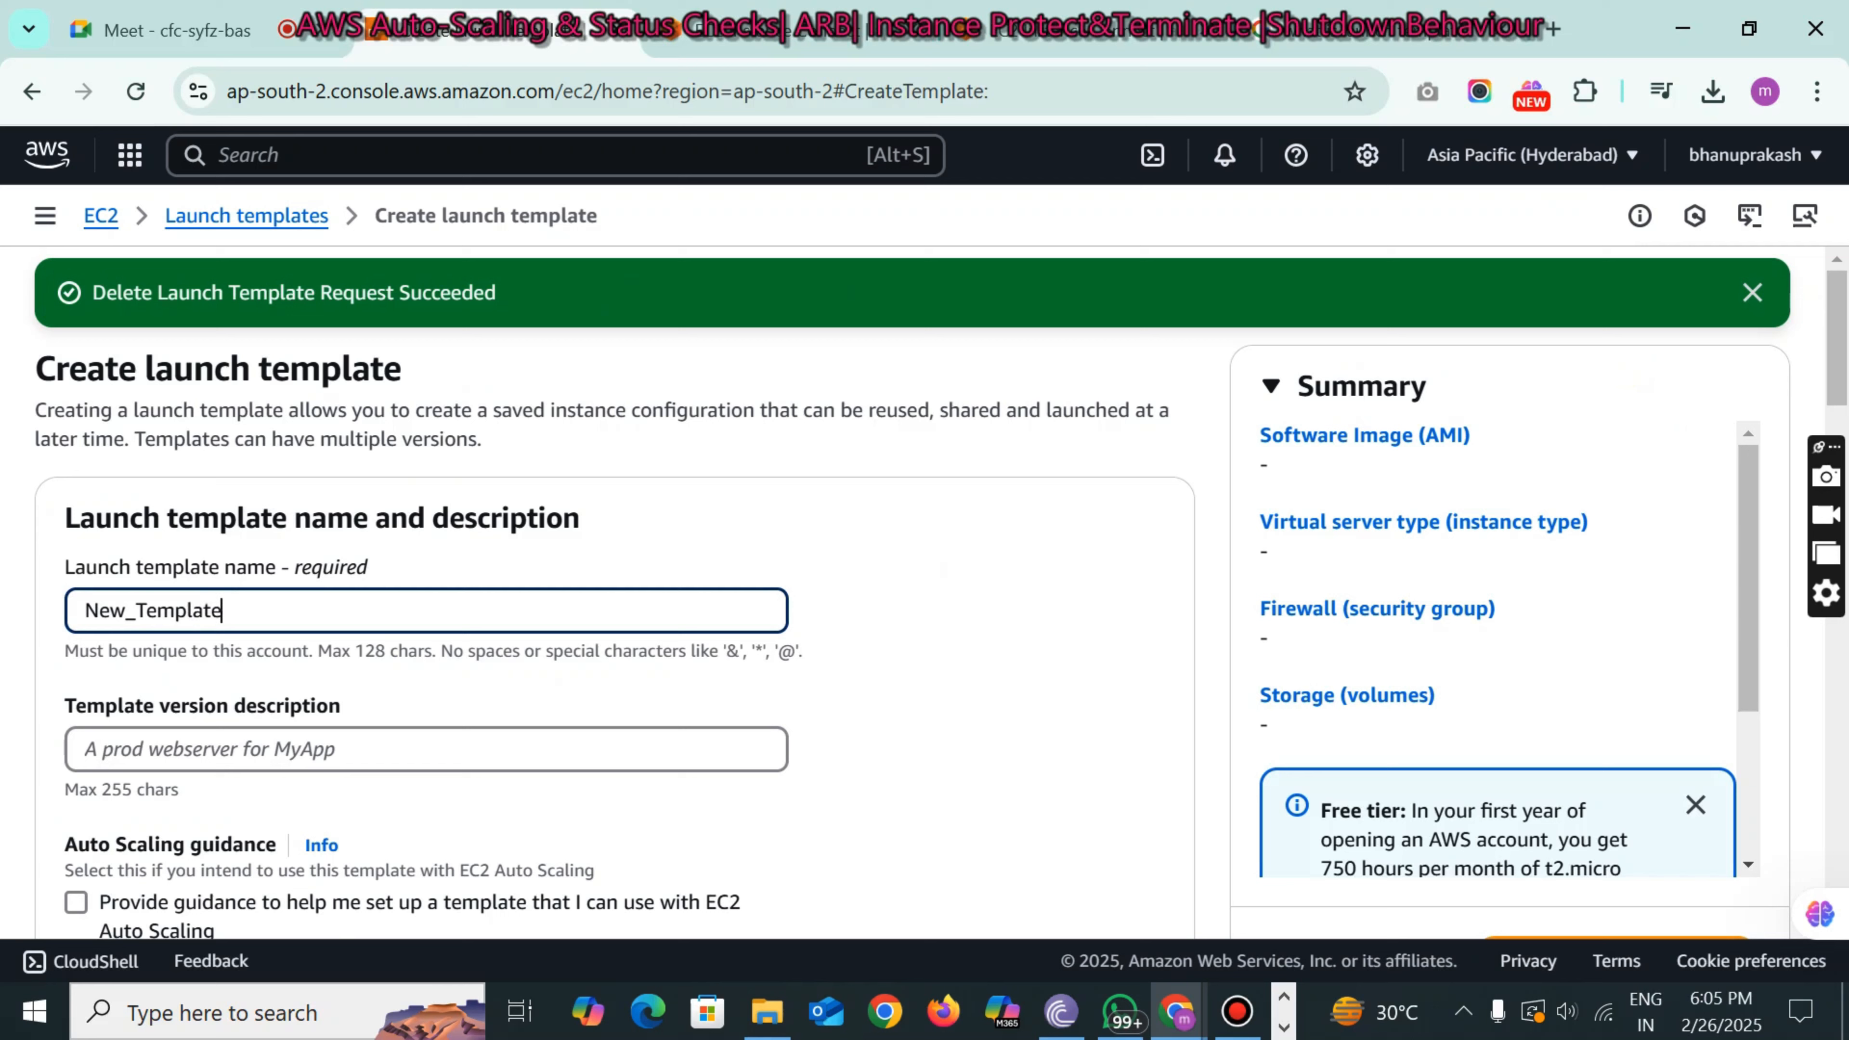
{"action": "key", "text": "ctrl+a"}
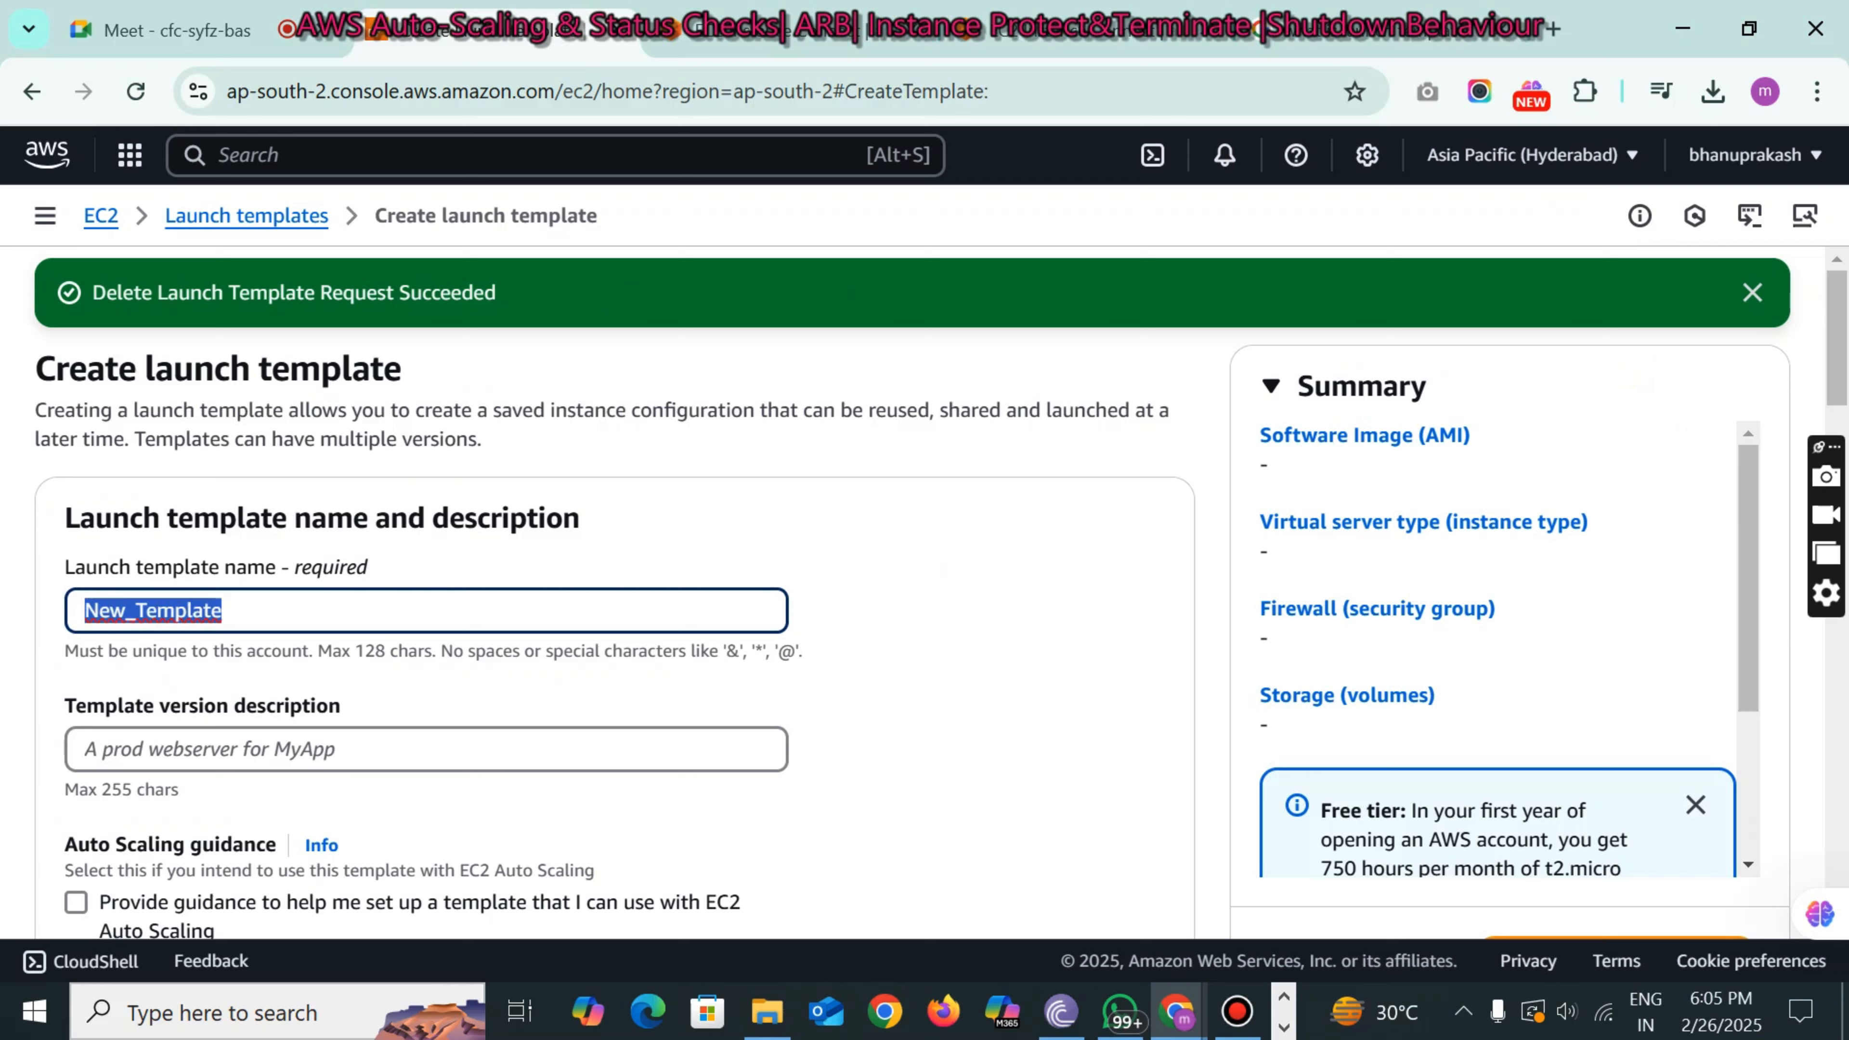
{"action": "left_click", "coordinate": [136, 610]}
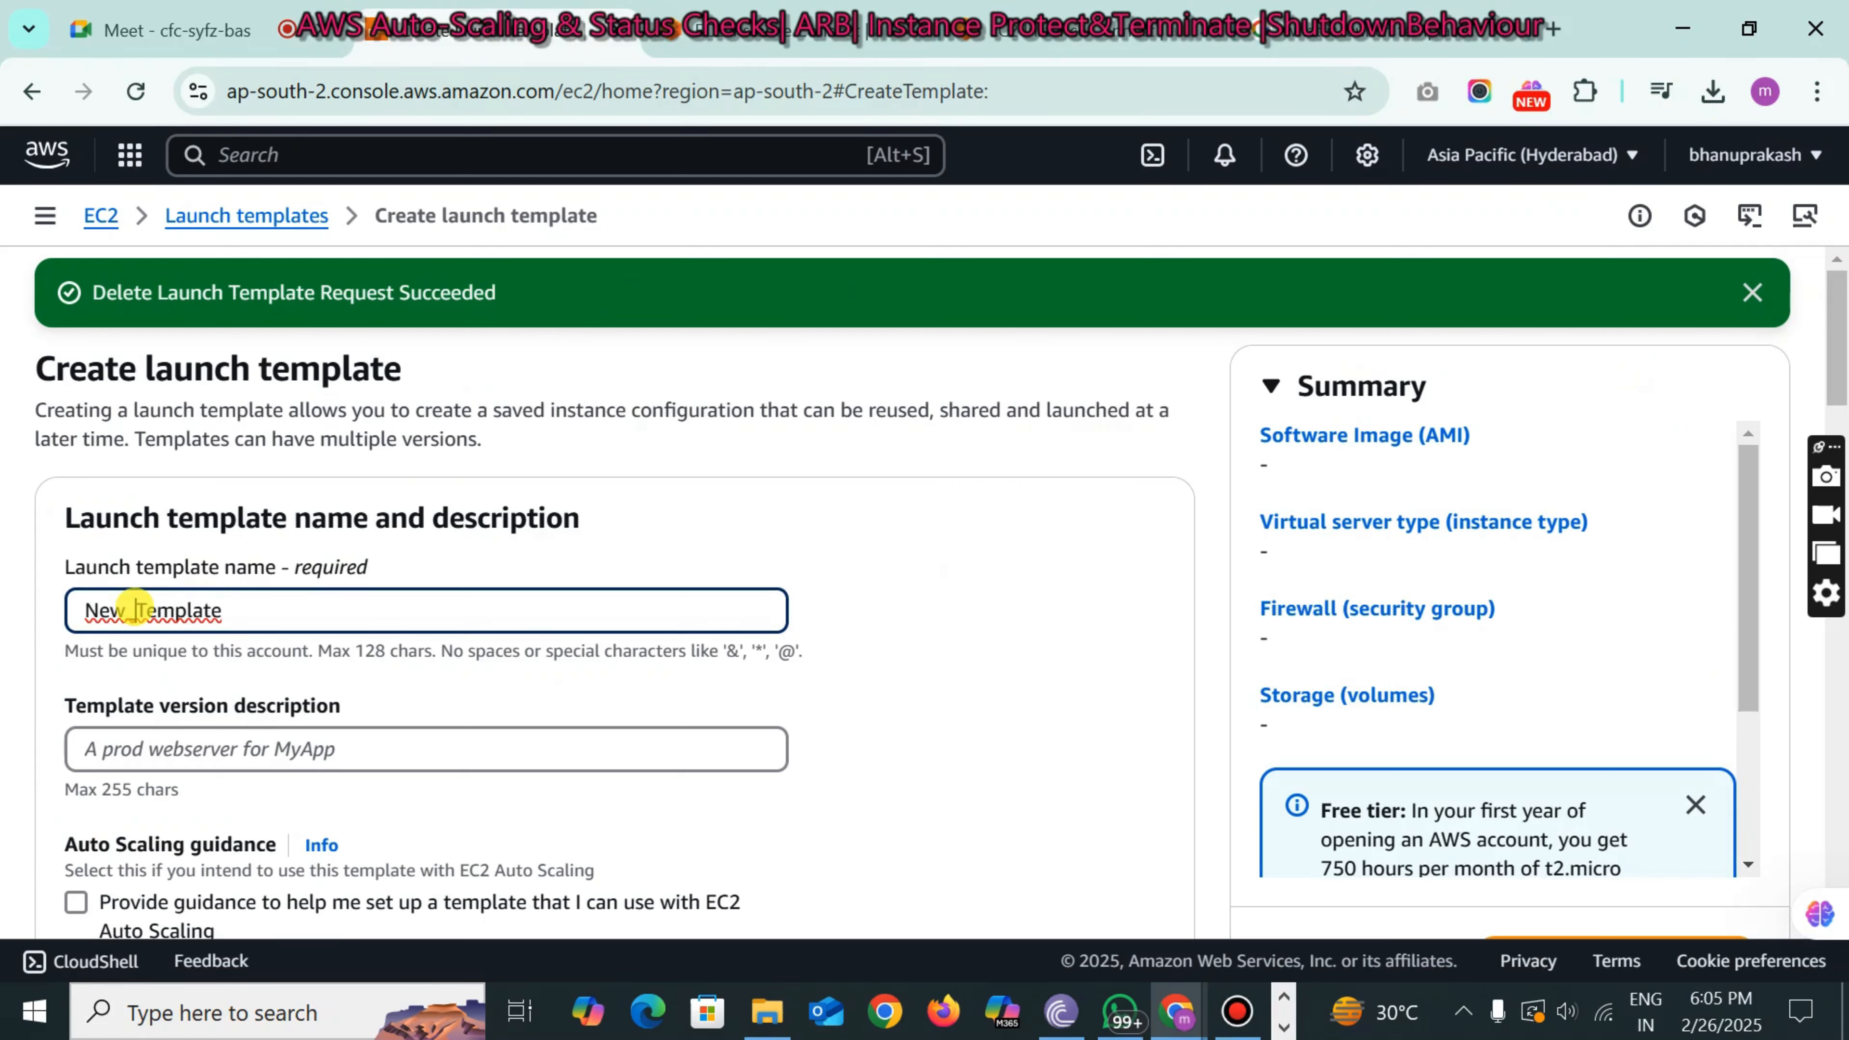
{"action": "key", "text": "BackSpace"}
{"action": "type", "text": "-"}
{"action": "key", "text": "ctrl+a"}
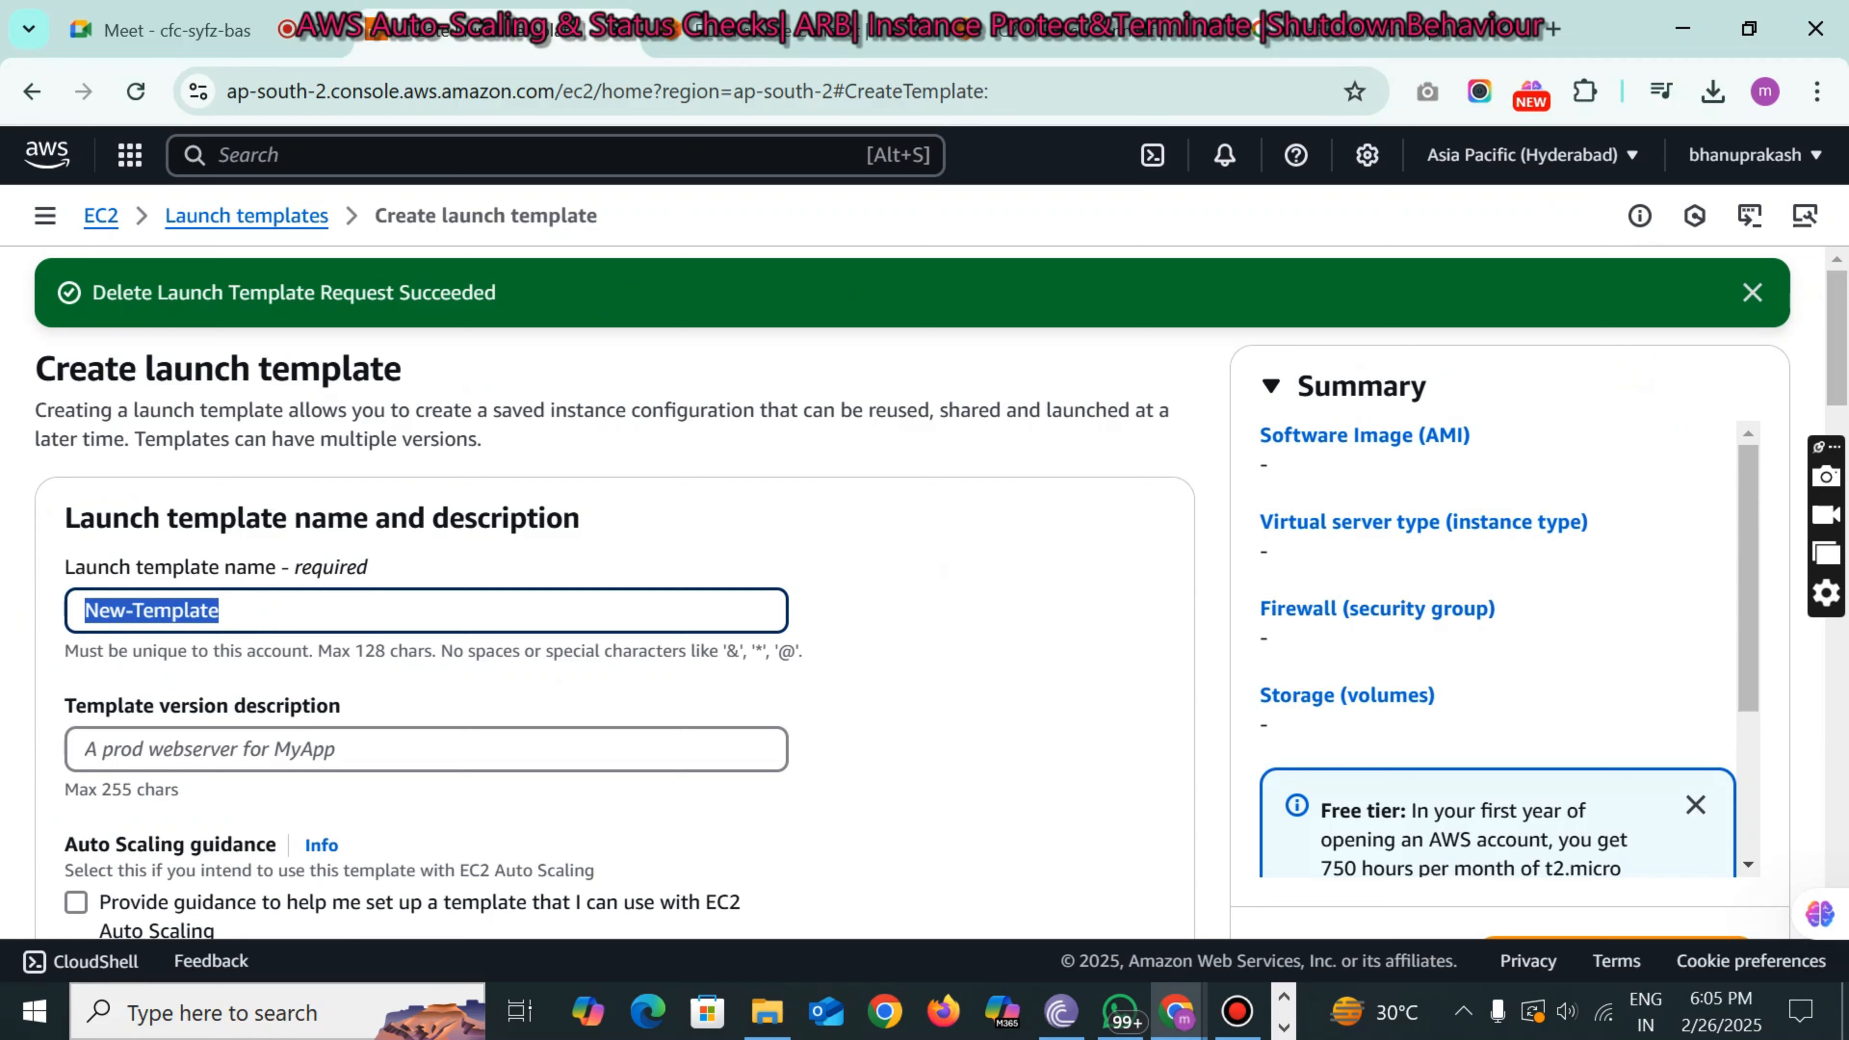
- Set the template version description to "this template is for auto scaling"
{"action": "left_click", "coordinate": [228, 747]}
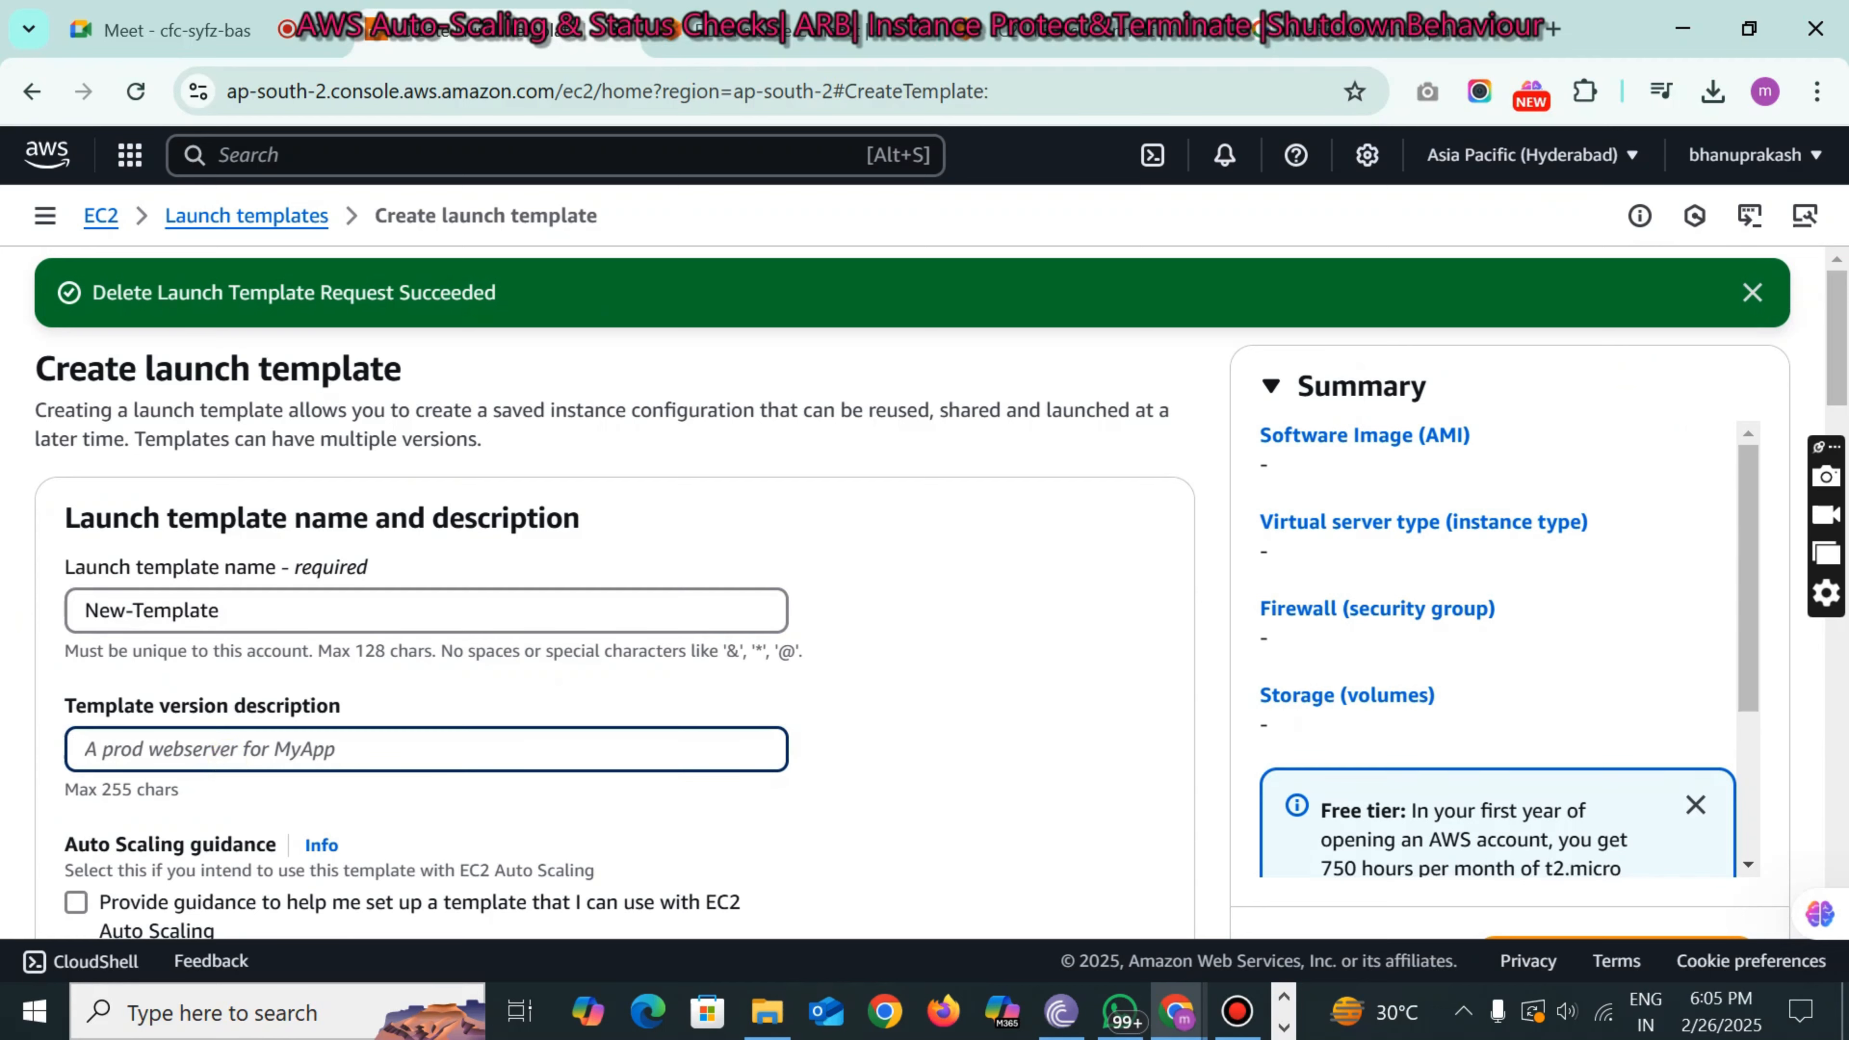
{"action": "type", "text": "thi"}
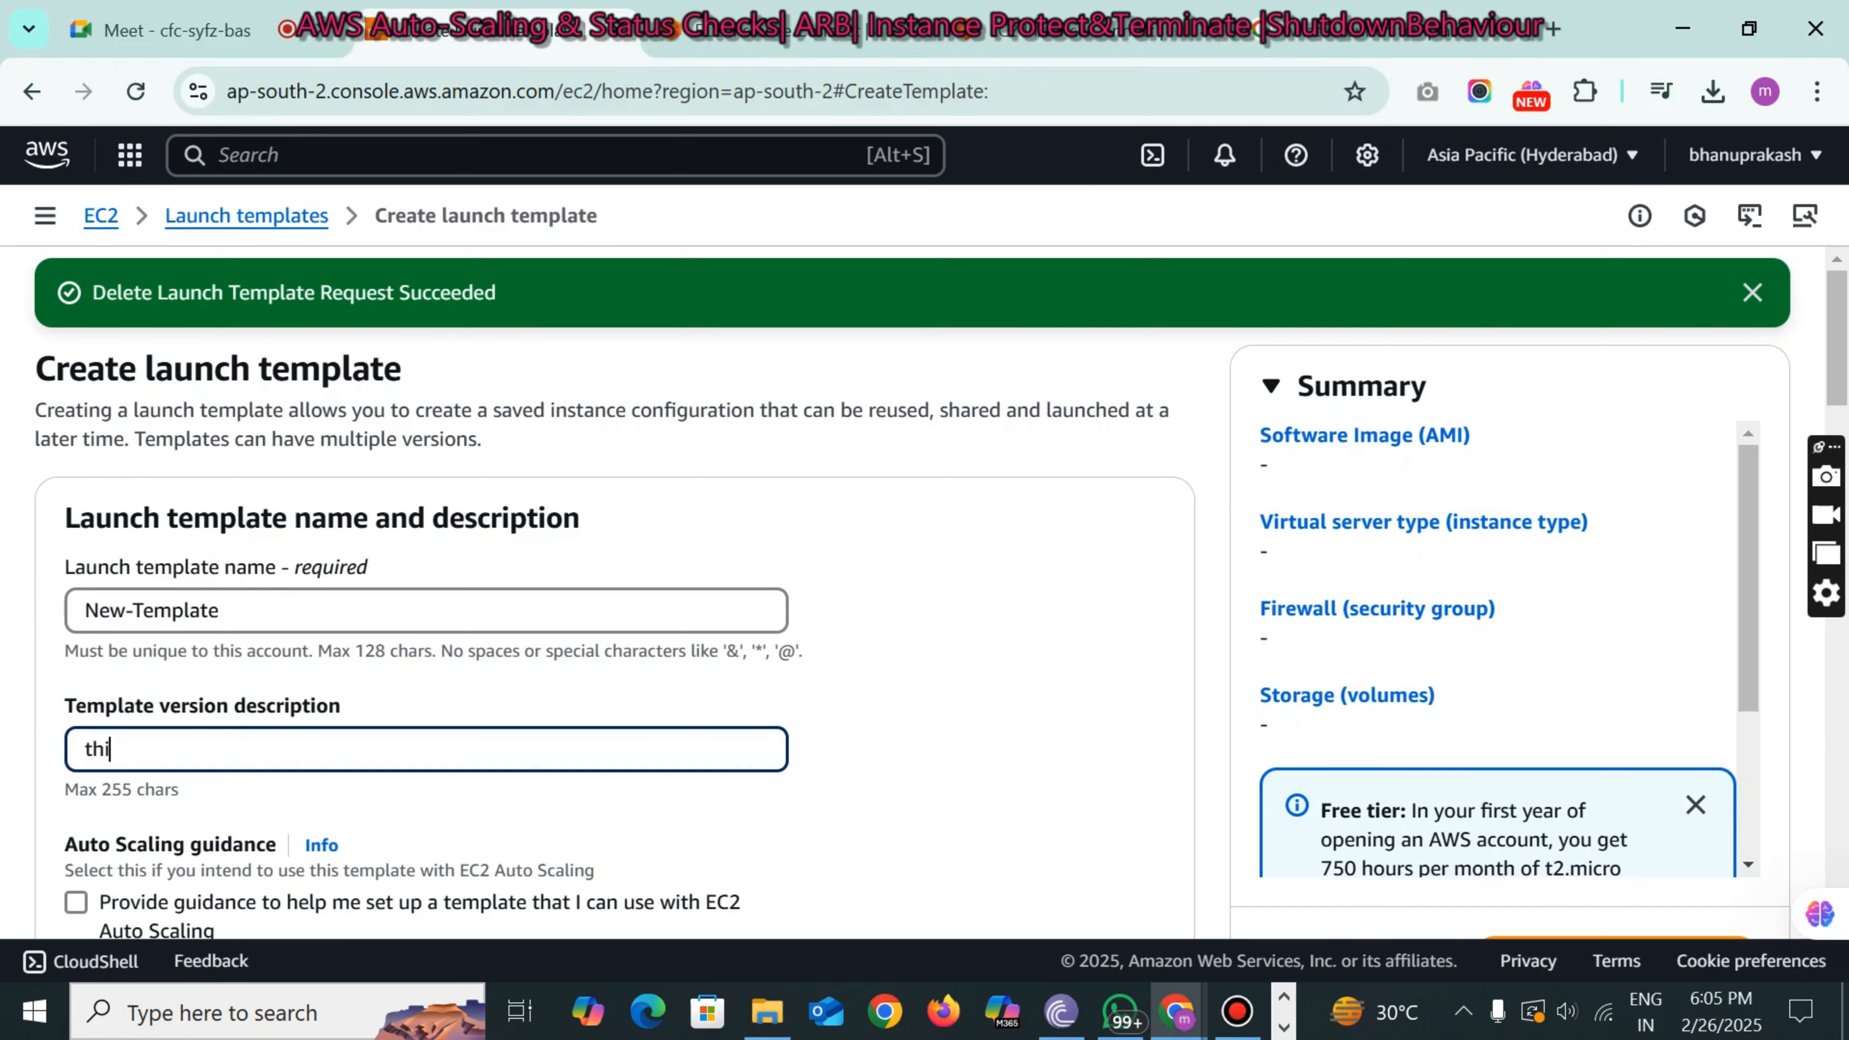
{"action": "type", "text": "s template is for auto"}
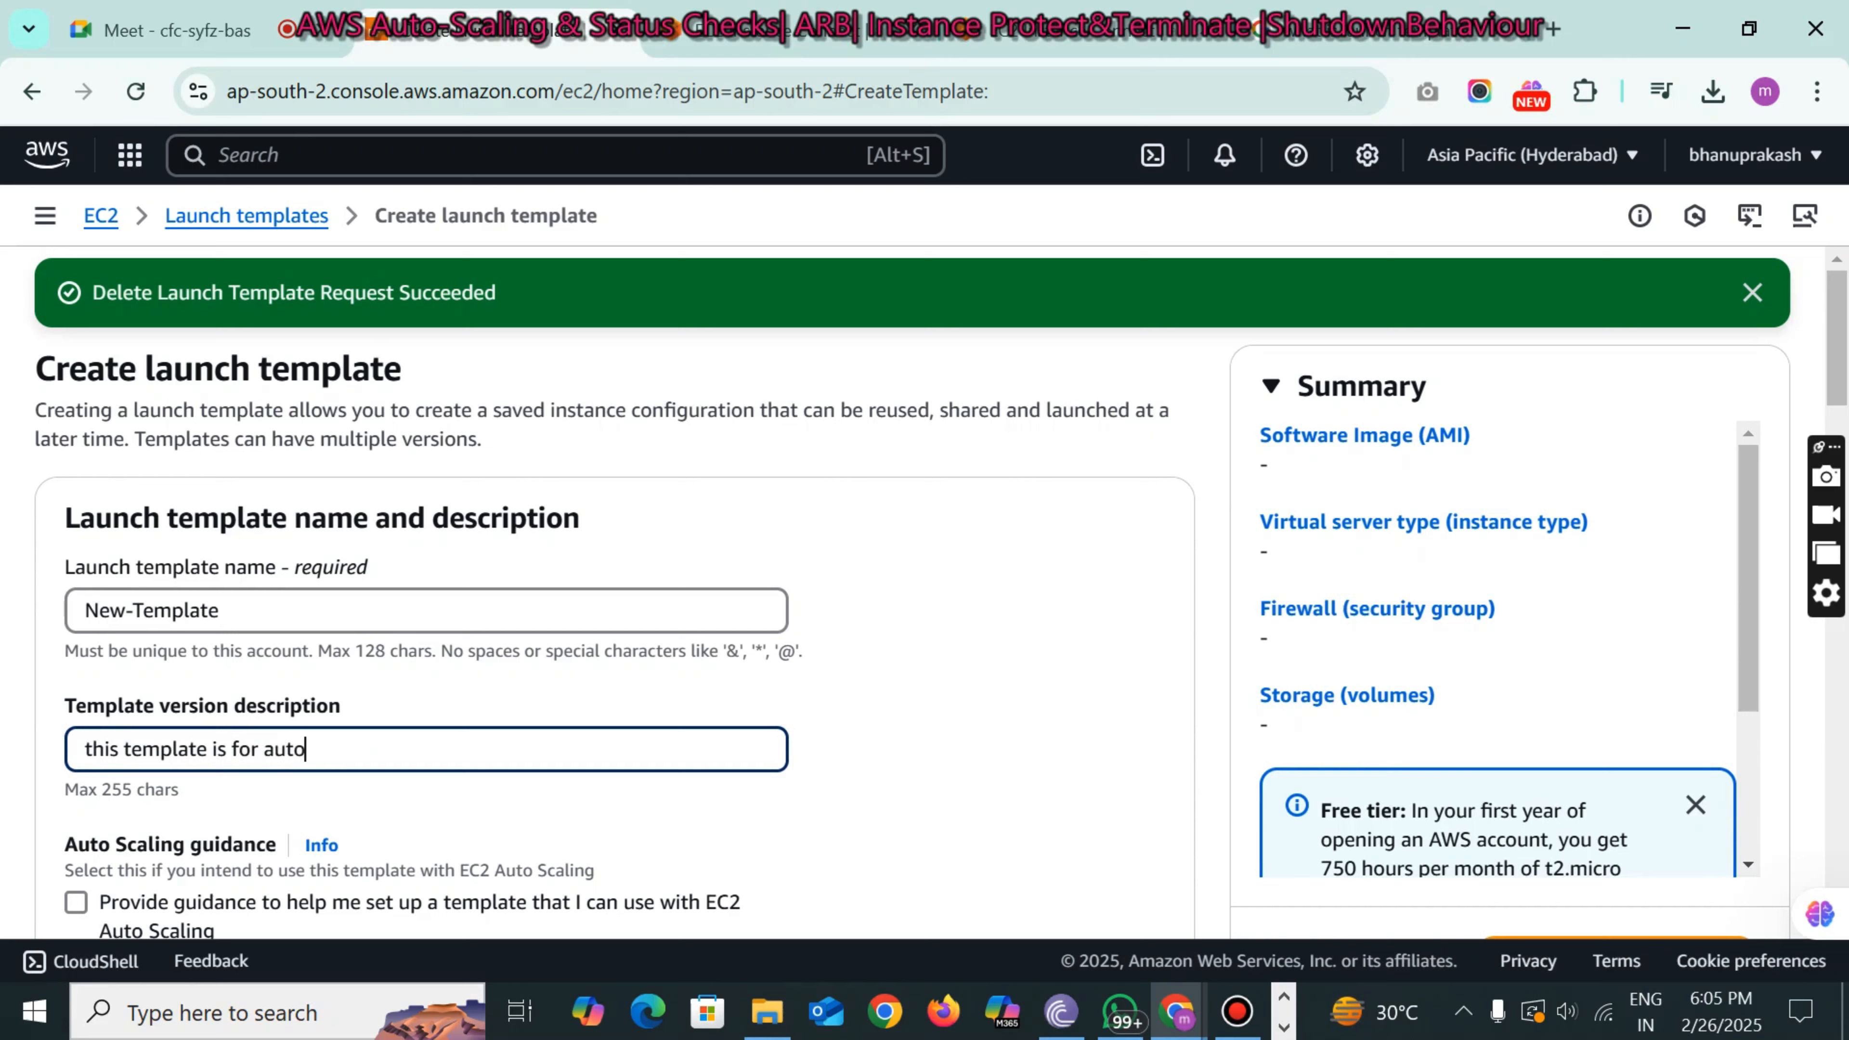
{"action": "type", "text": "scak"}
{"action": "type", "text": "ling"}
{"action": "left_click", "coordinate": [298, 750]}
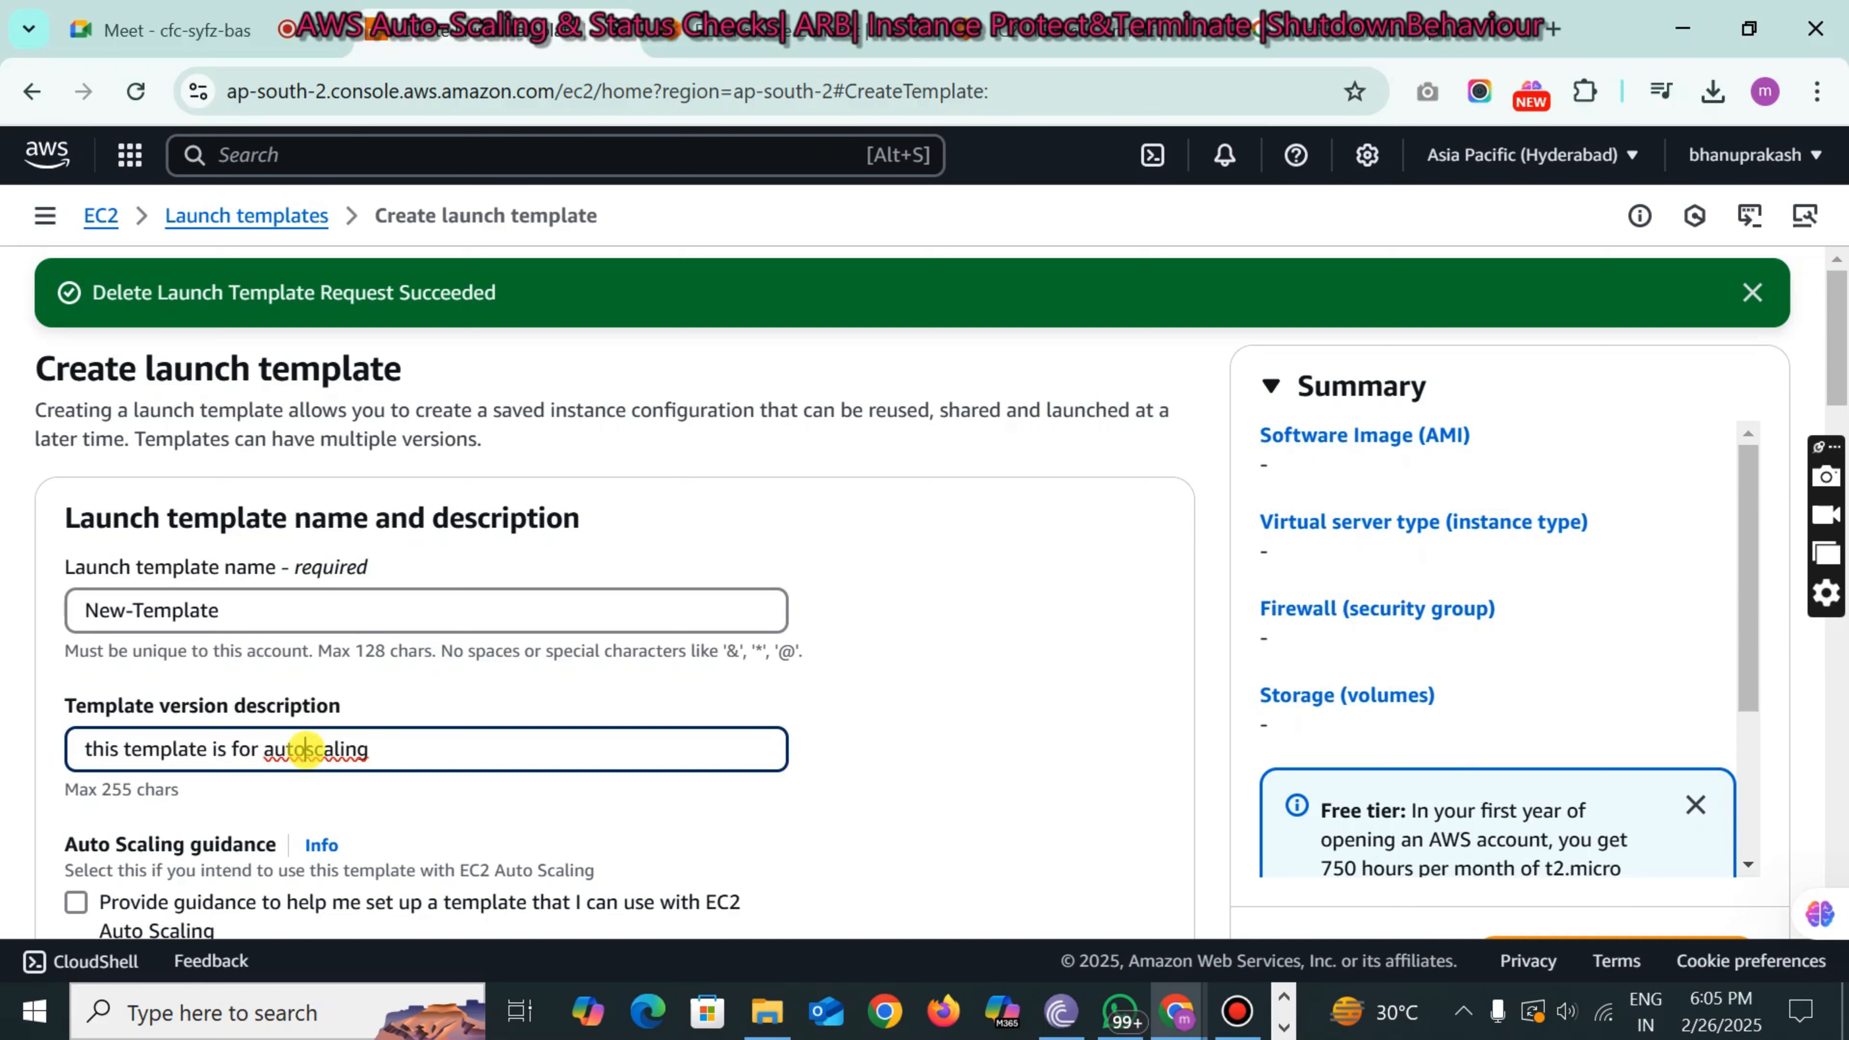
{"action": "left_click", "coordinate": [985, 755]}
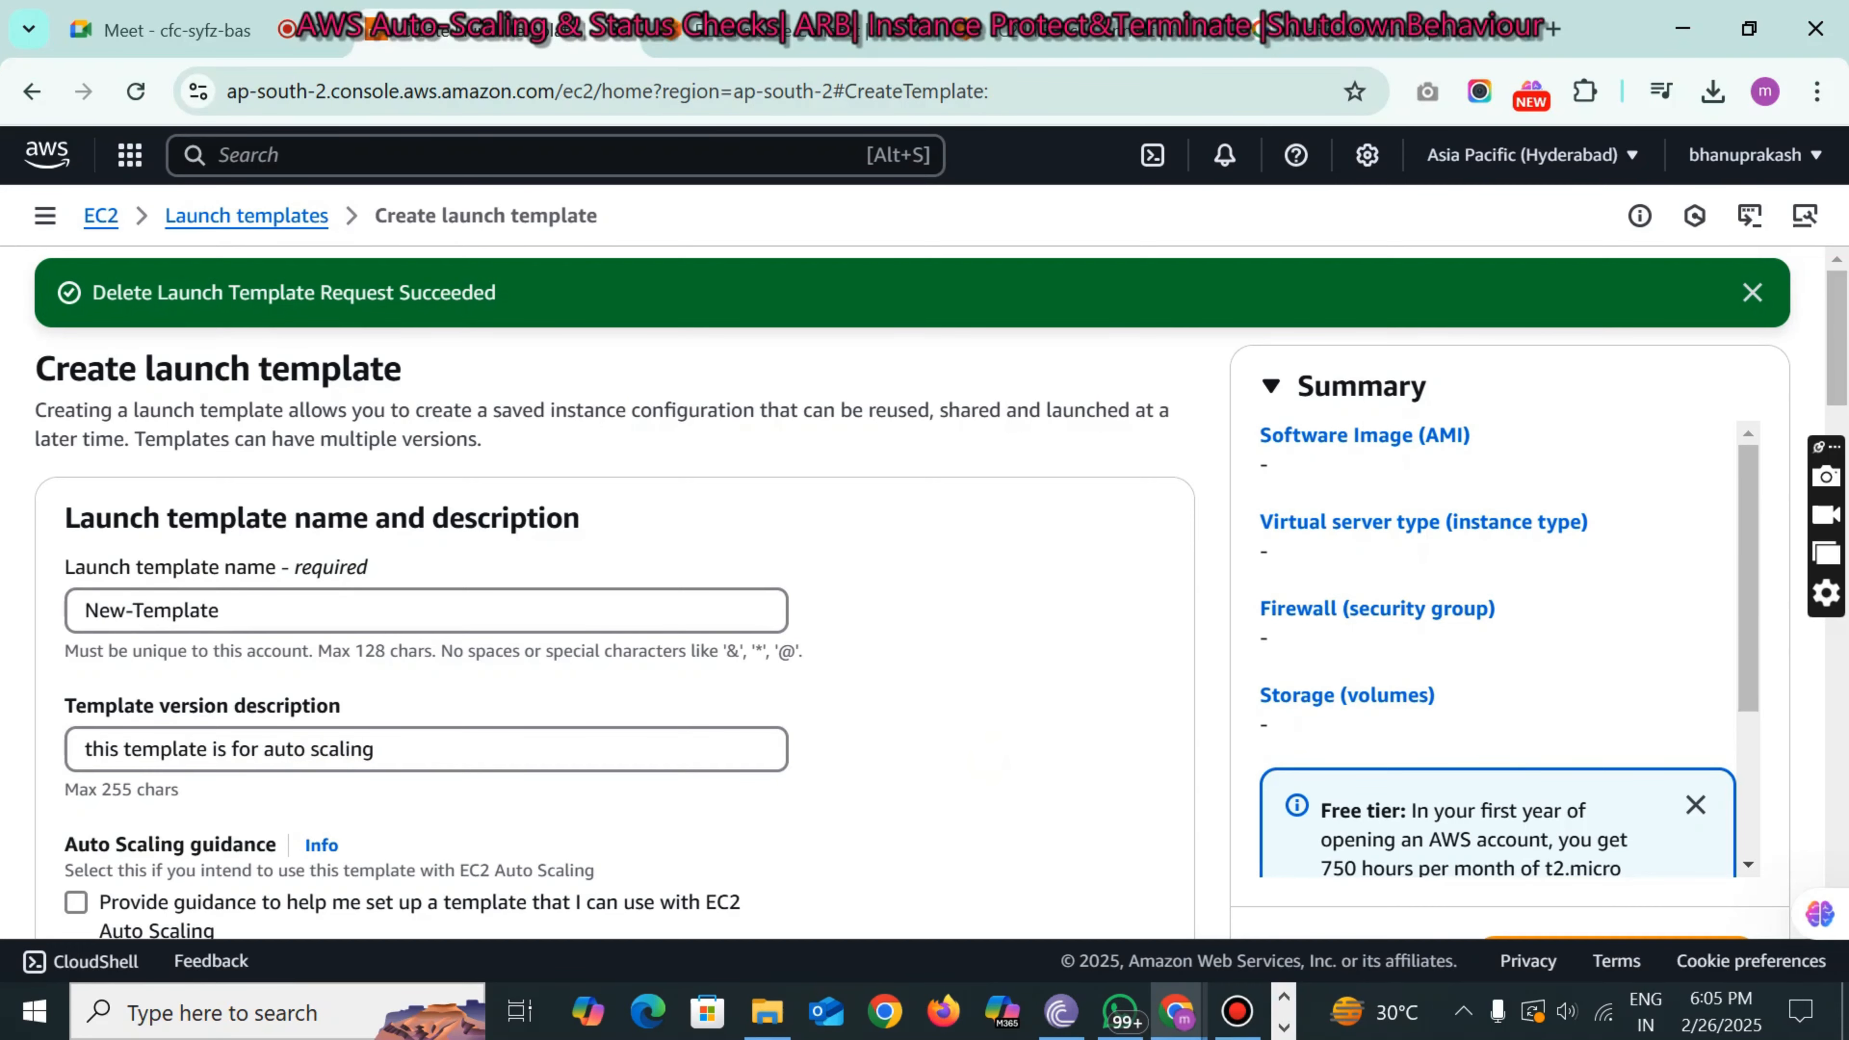
- Choose Amazon Linux from the quick-start images as the launch template's operating system
{"action": "scroll", "coordinate": [985, 755], "scroll_direction": "down", "scroll_amount": 5}
{"action": "scroll", "coordinate": [985, 754], "scroll_direction": "down", "scroll_amount": 5}
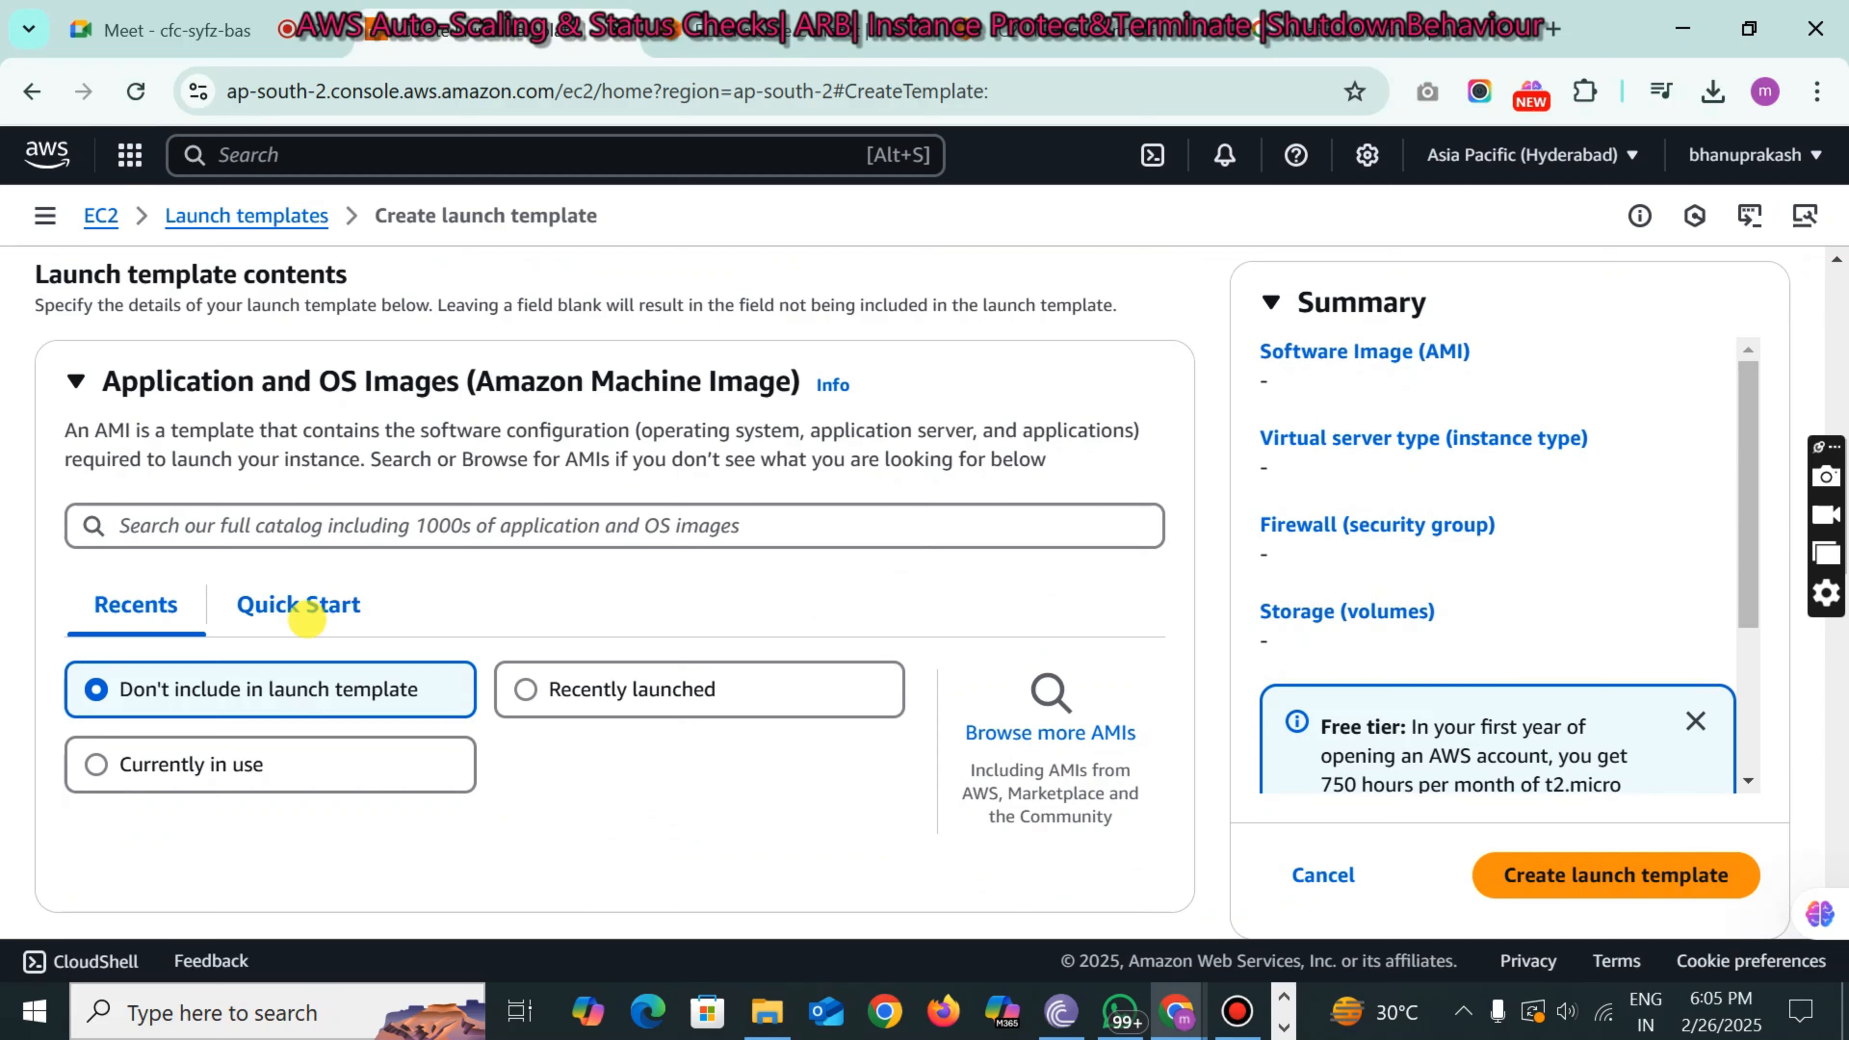
{"action": "left_click", "coordinate": [298, 605]}
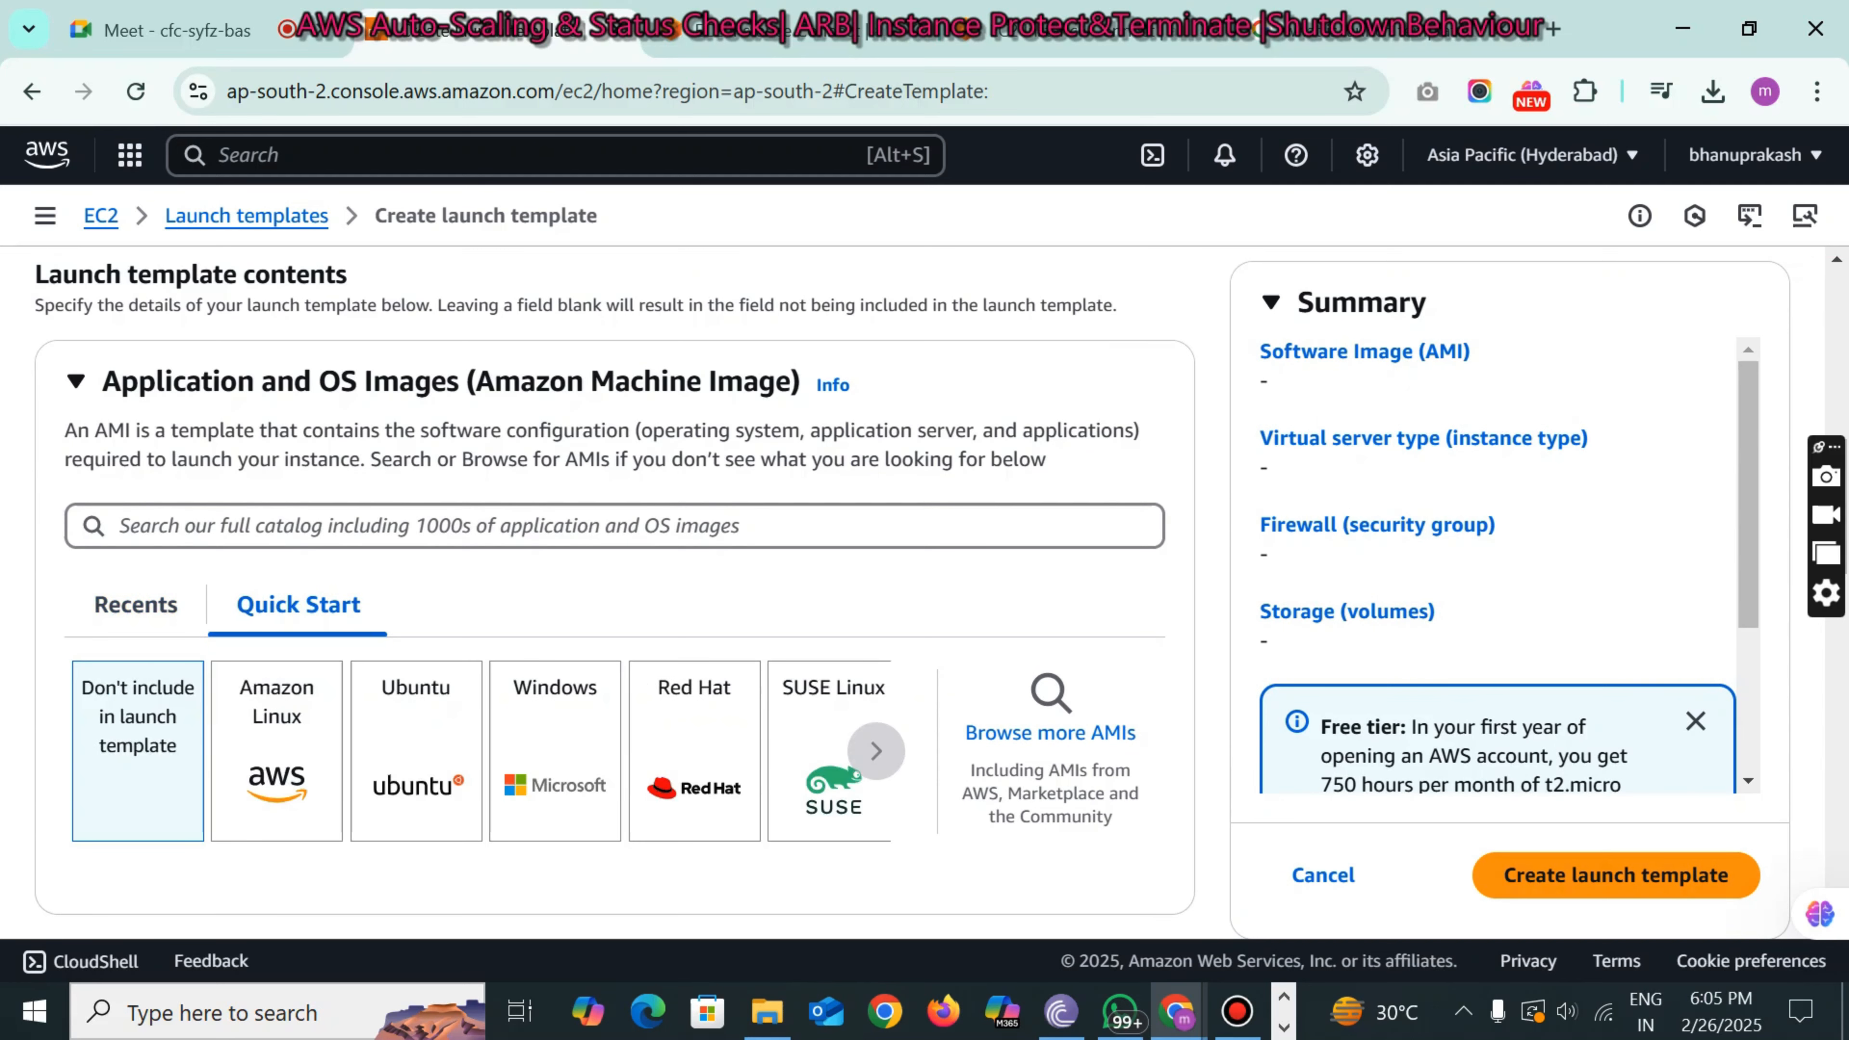
{"action": "left_click", "coordinate": [245, 765]}
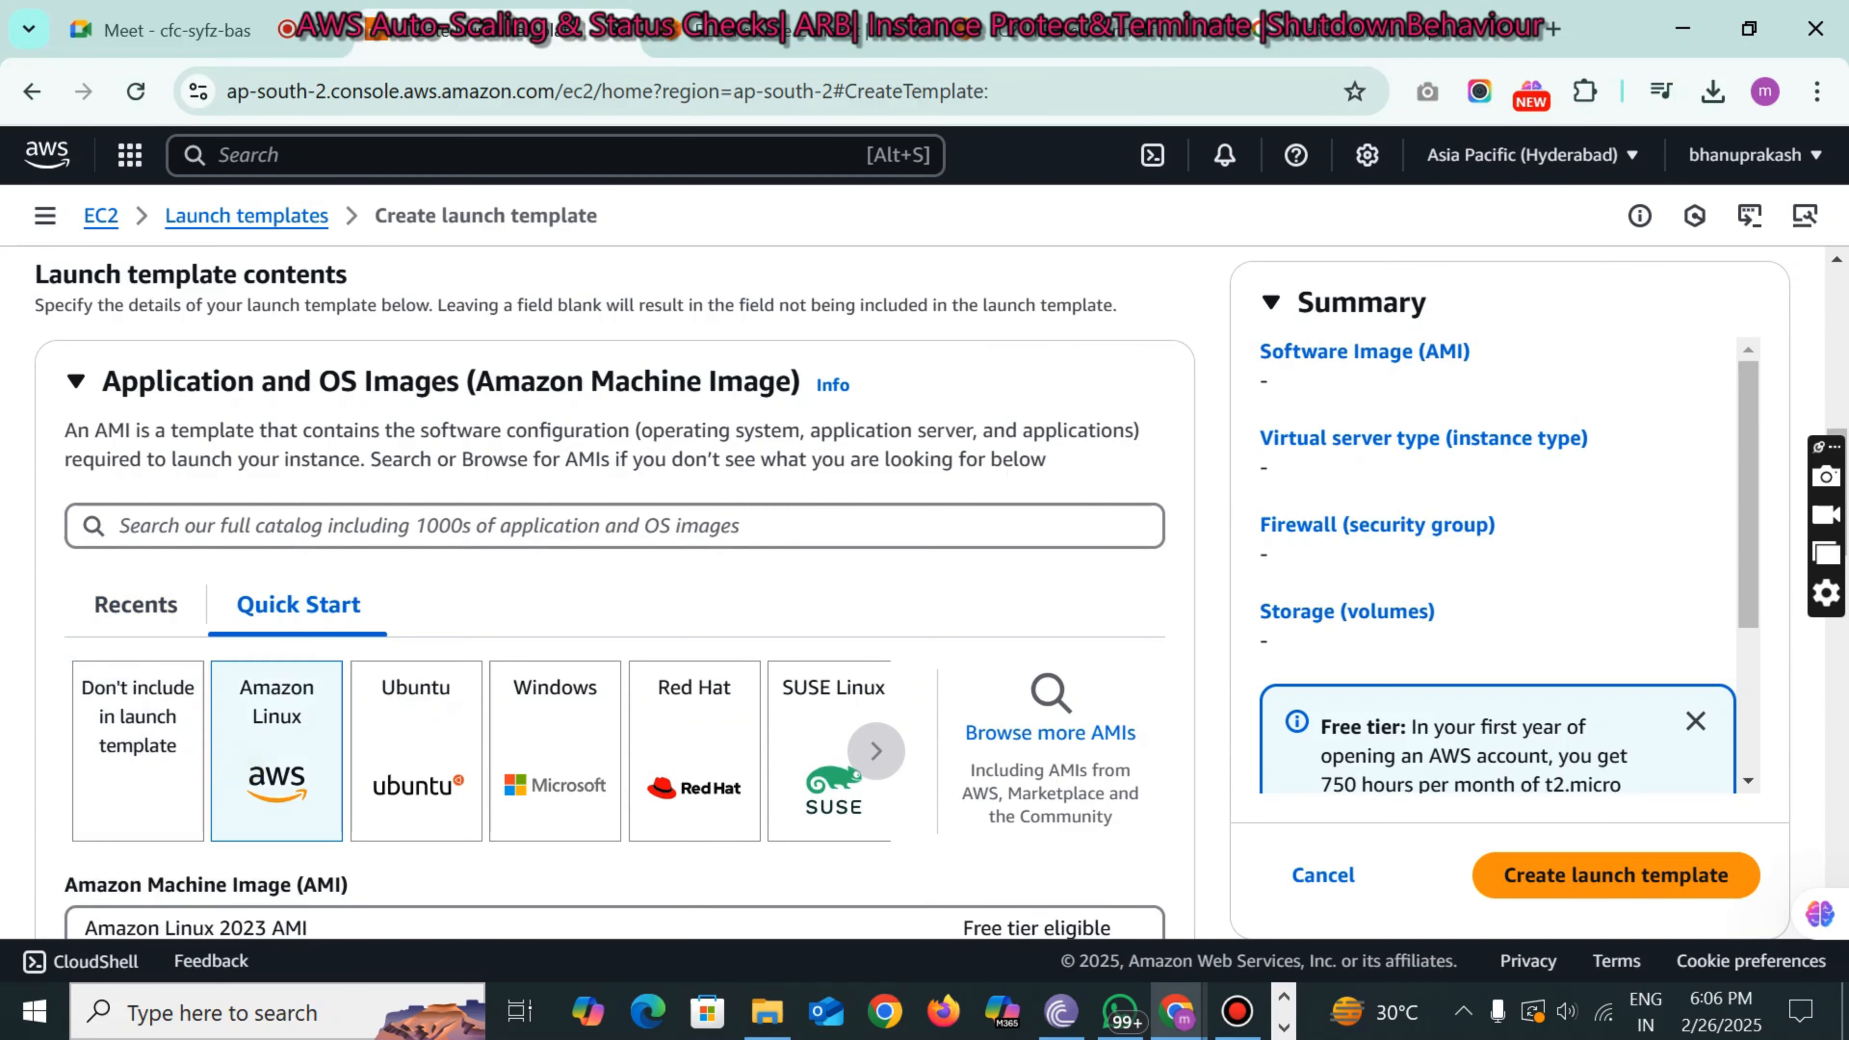
- Set the launch template's instance type to the free-tier-eligible t3.micro
{"action": "scroll", "coordinate": [615, 593], "scroll_direction": "down", "scroll_amount": 2}
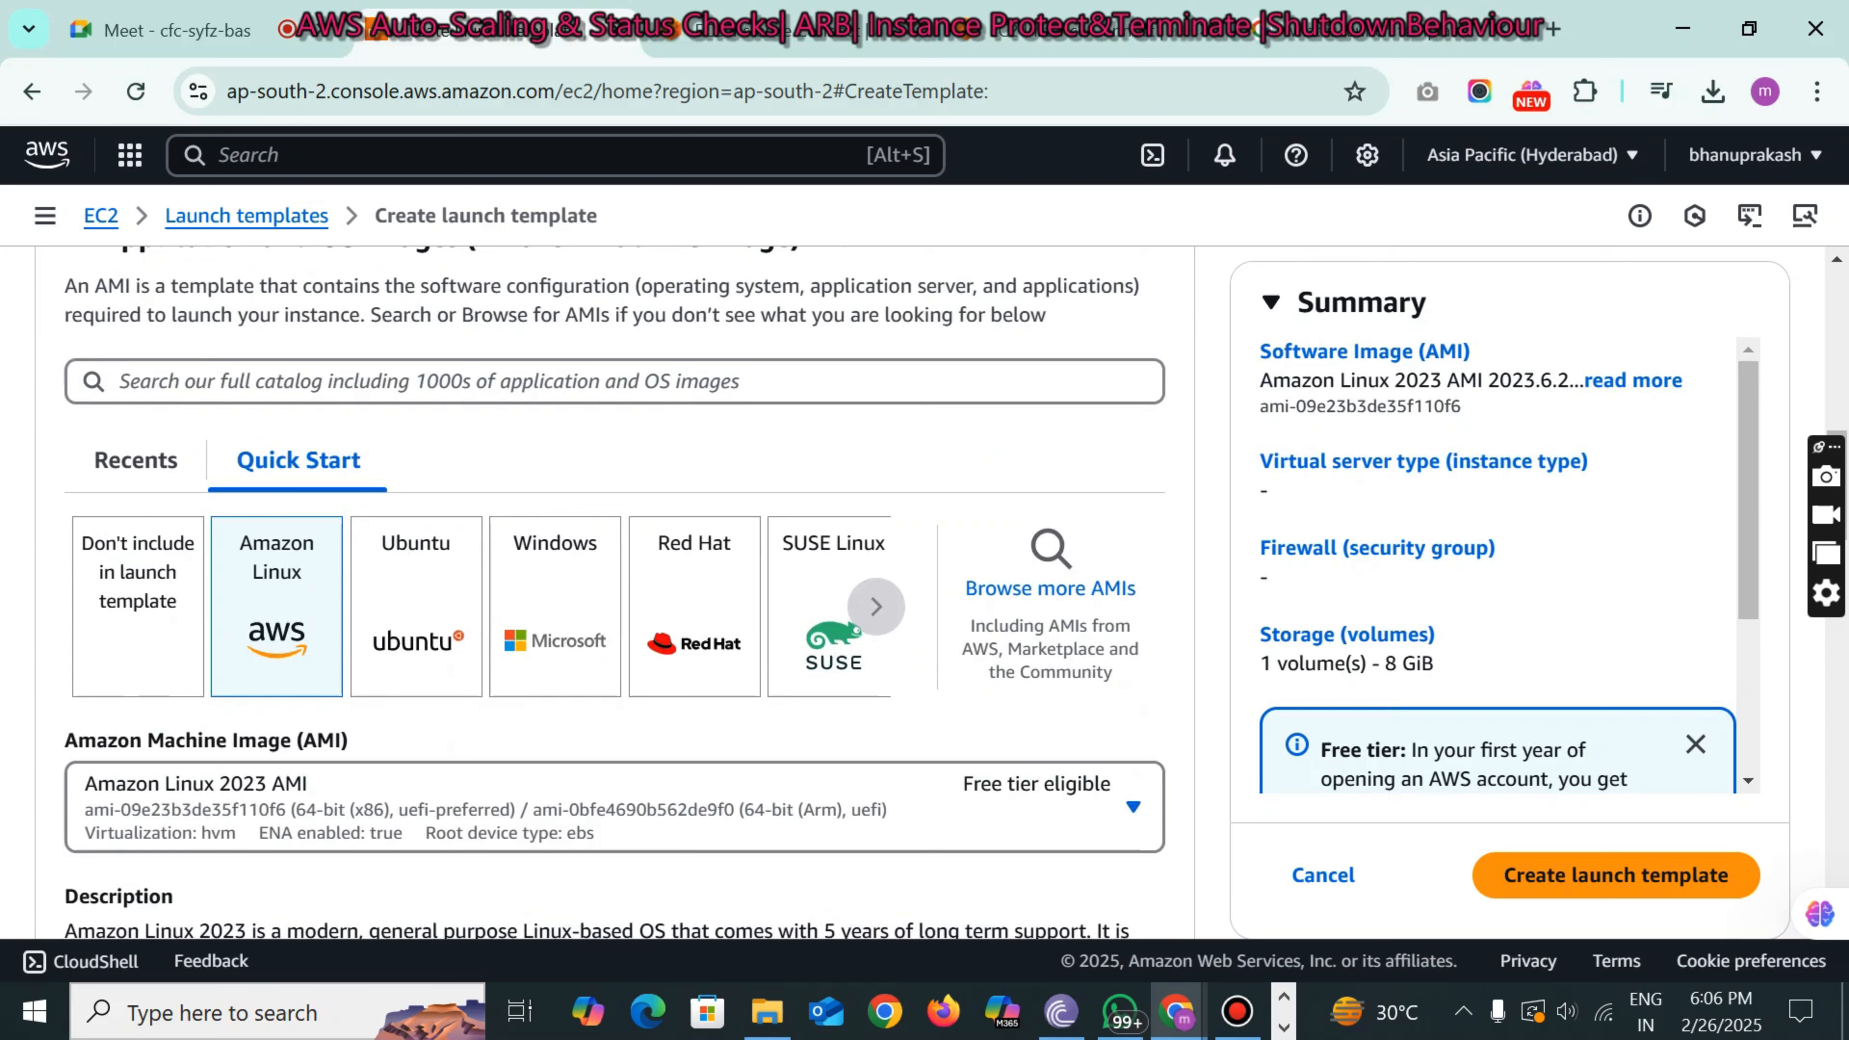
{"action": "scroll", "coordinate": [615, 594], "scroll_direction": "down", "scroll_amount": 4}
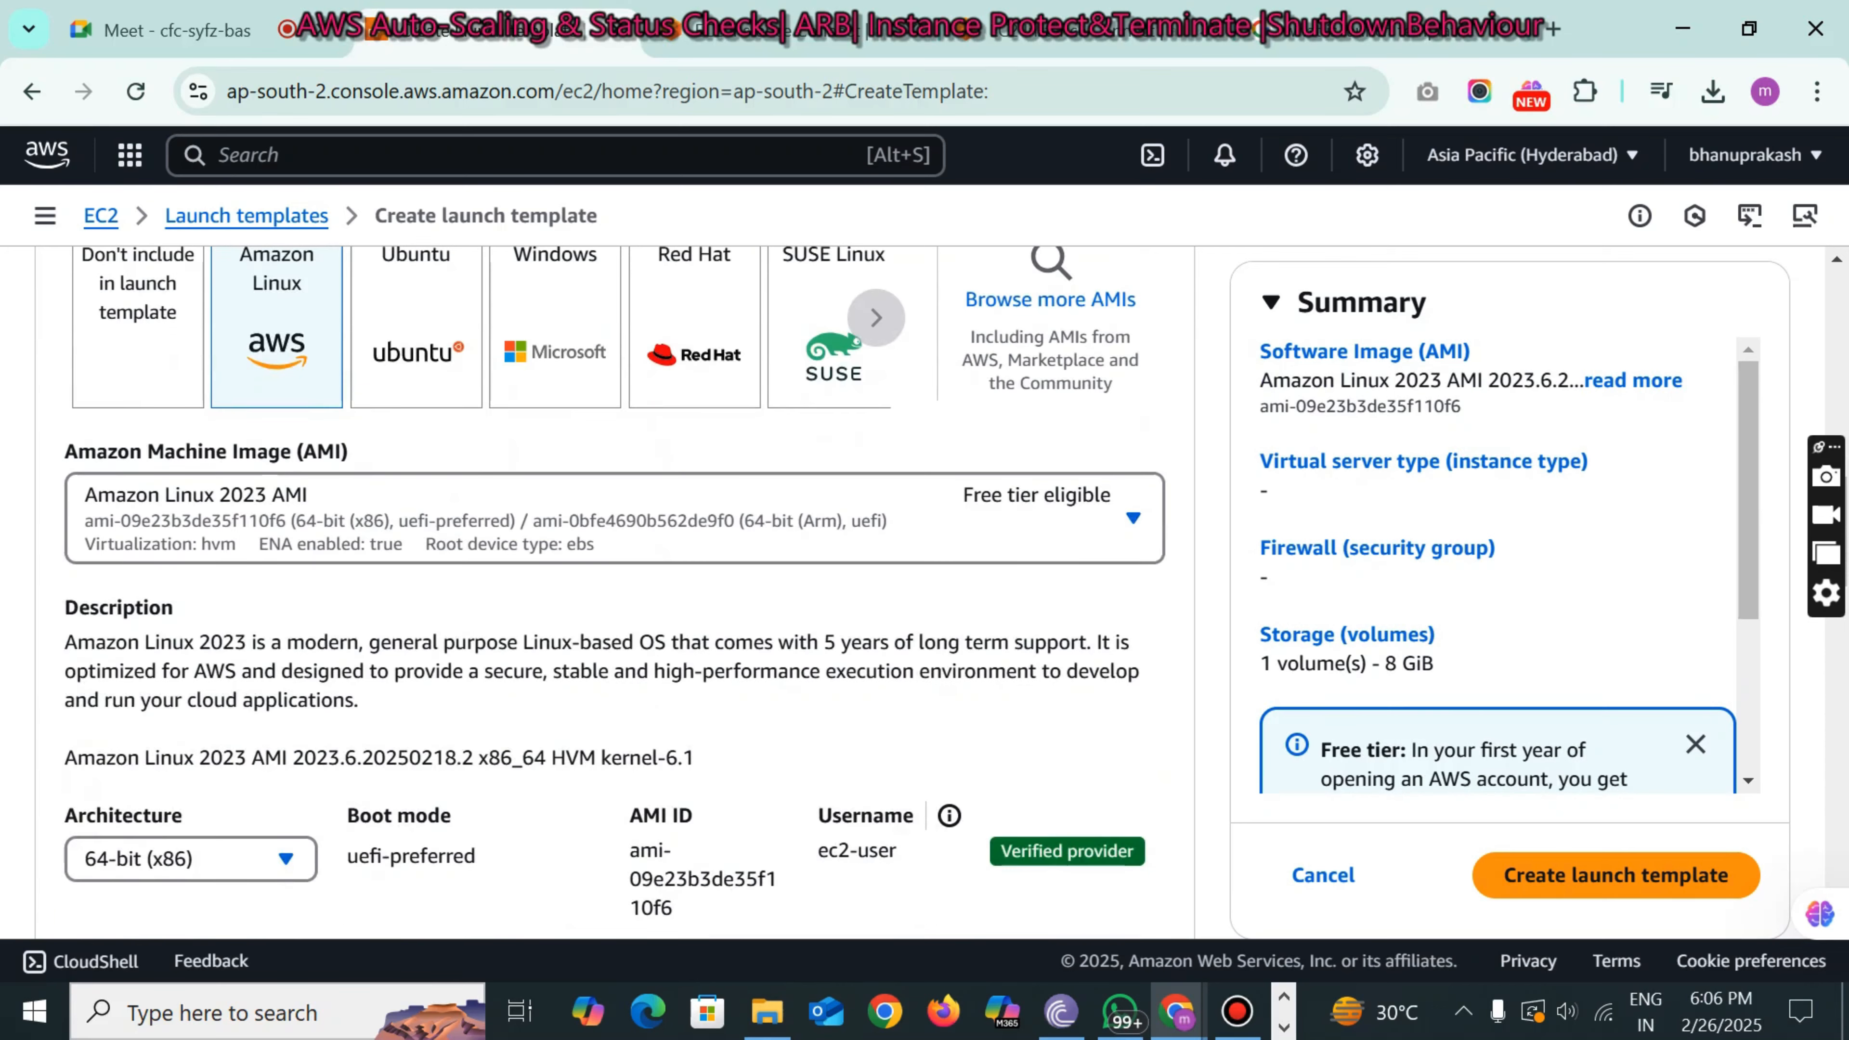
{"action": "scroll", "coordinate": [615, 594], "scroll_direction": "down", "scroll_amount": 4}
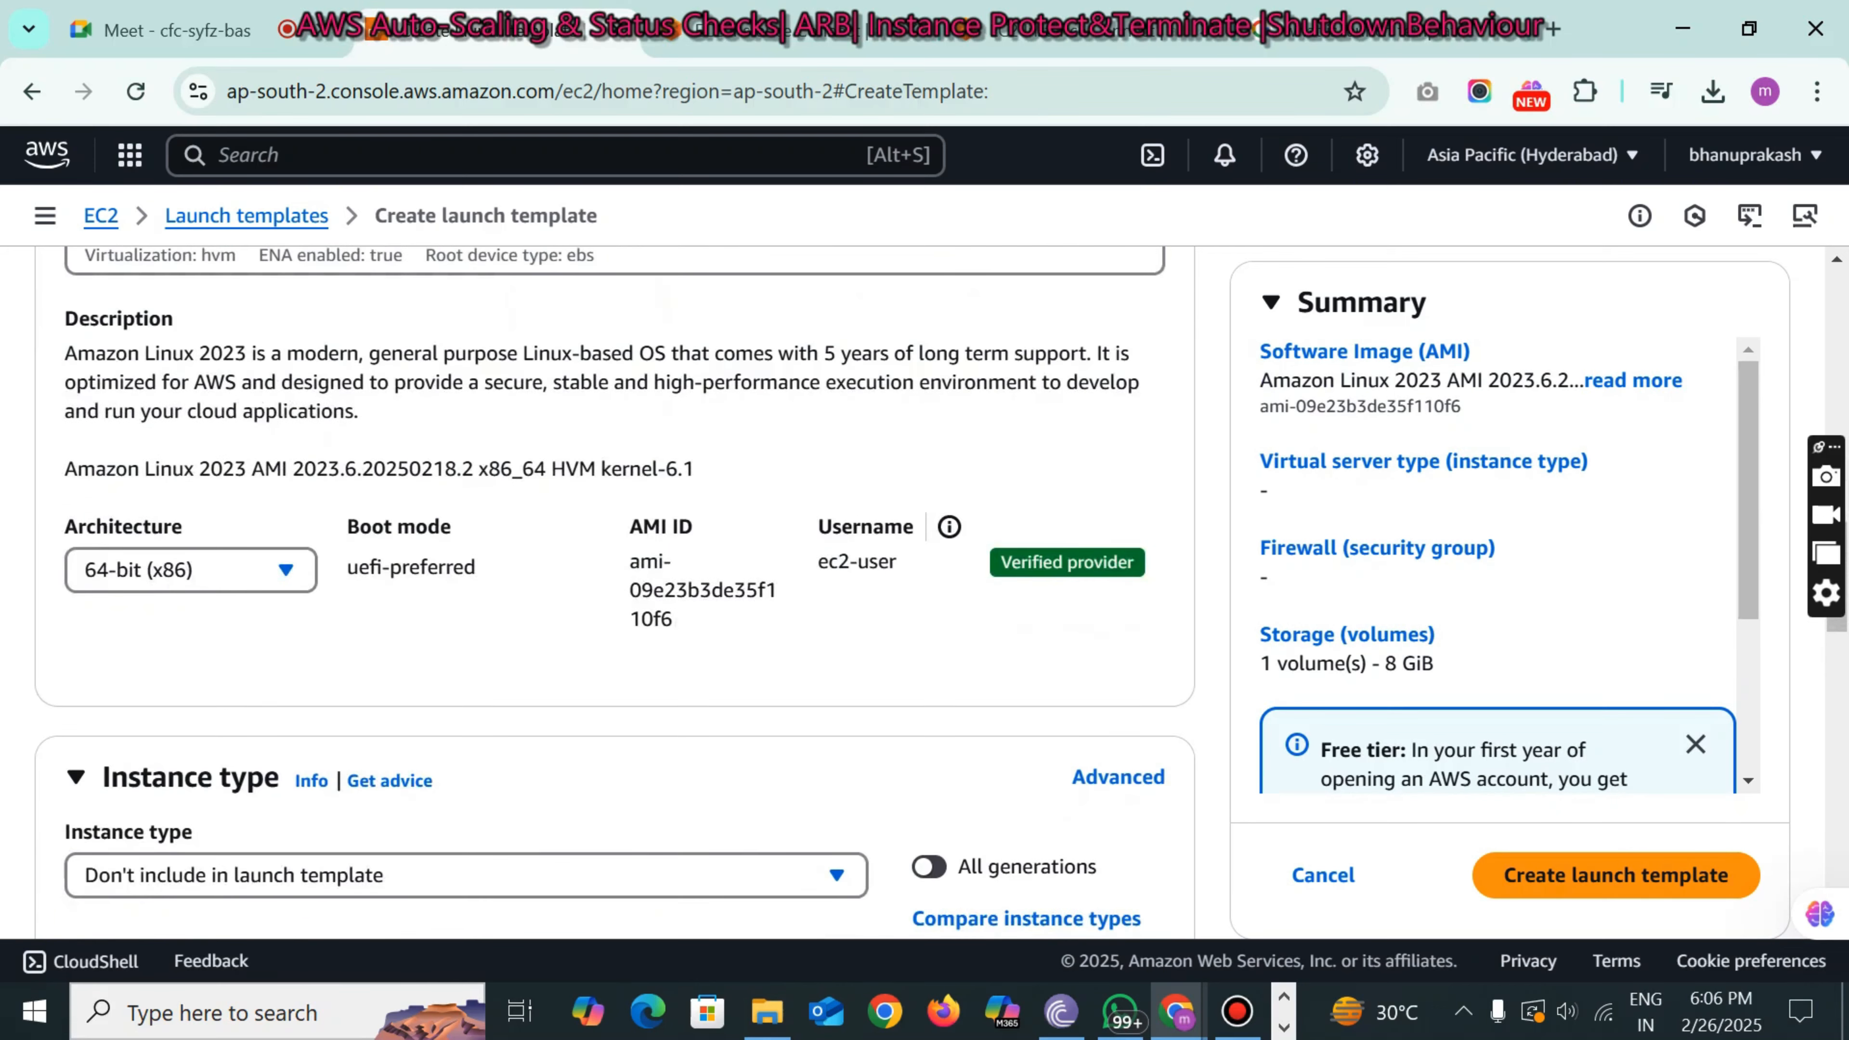
{"action": "scroll", "coordinate": [615, 594], "scroll_direction": "down", "scroll_amount": 4}
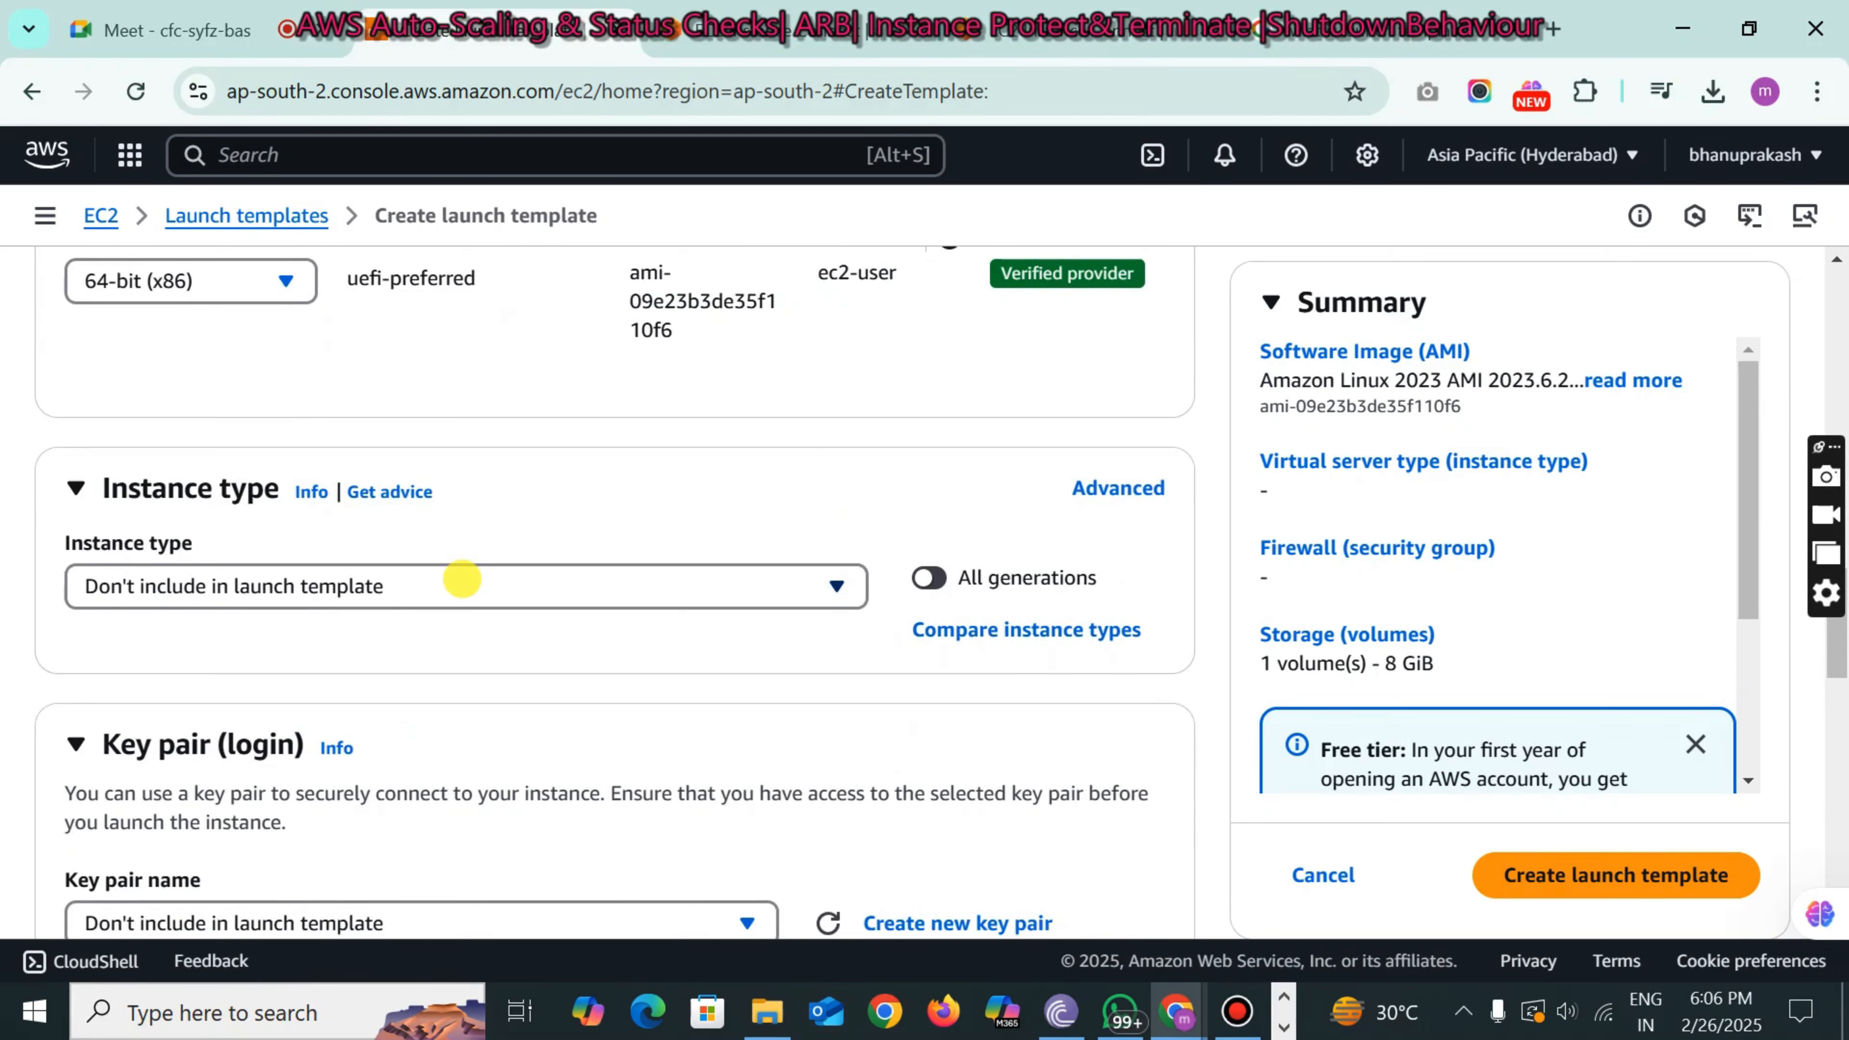
{"action": "left_click", "coordinate": [463, 579]}
{"action": "scroll", "coordinate": [365, 803], "scroll_direction": "down", "scroll_amount": 2}
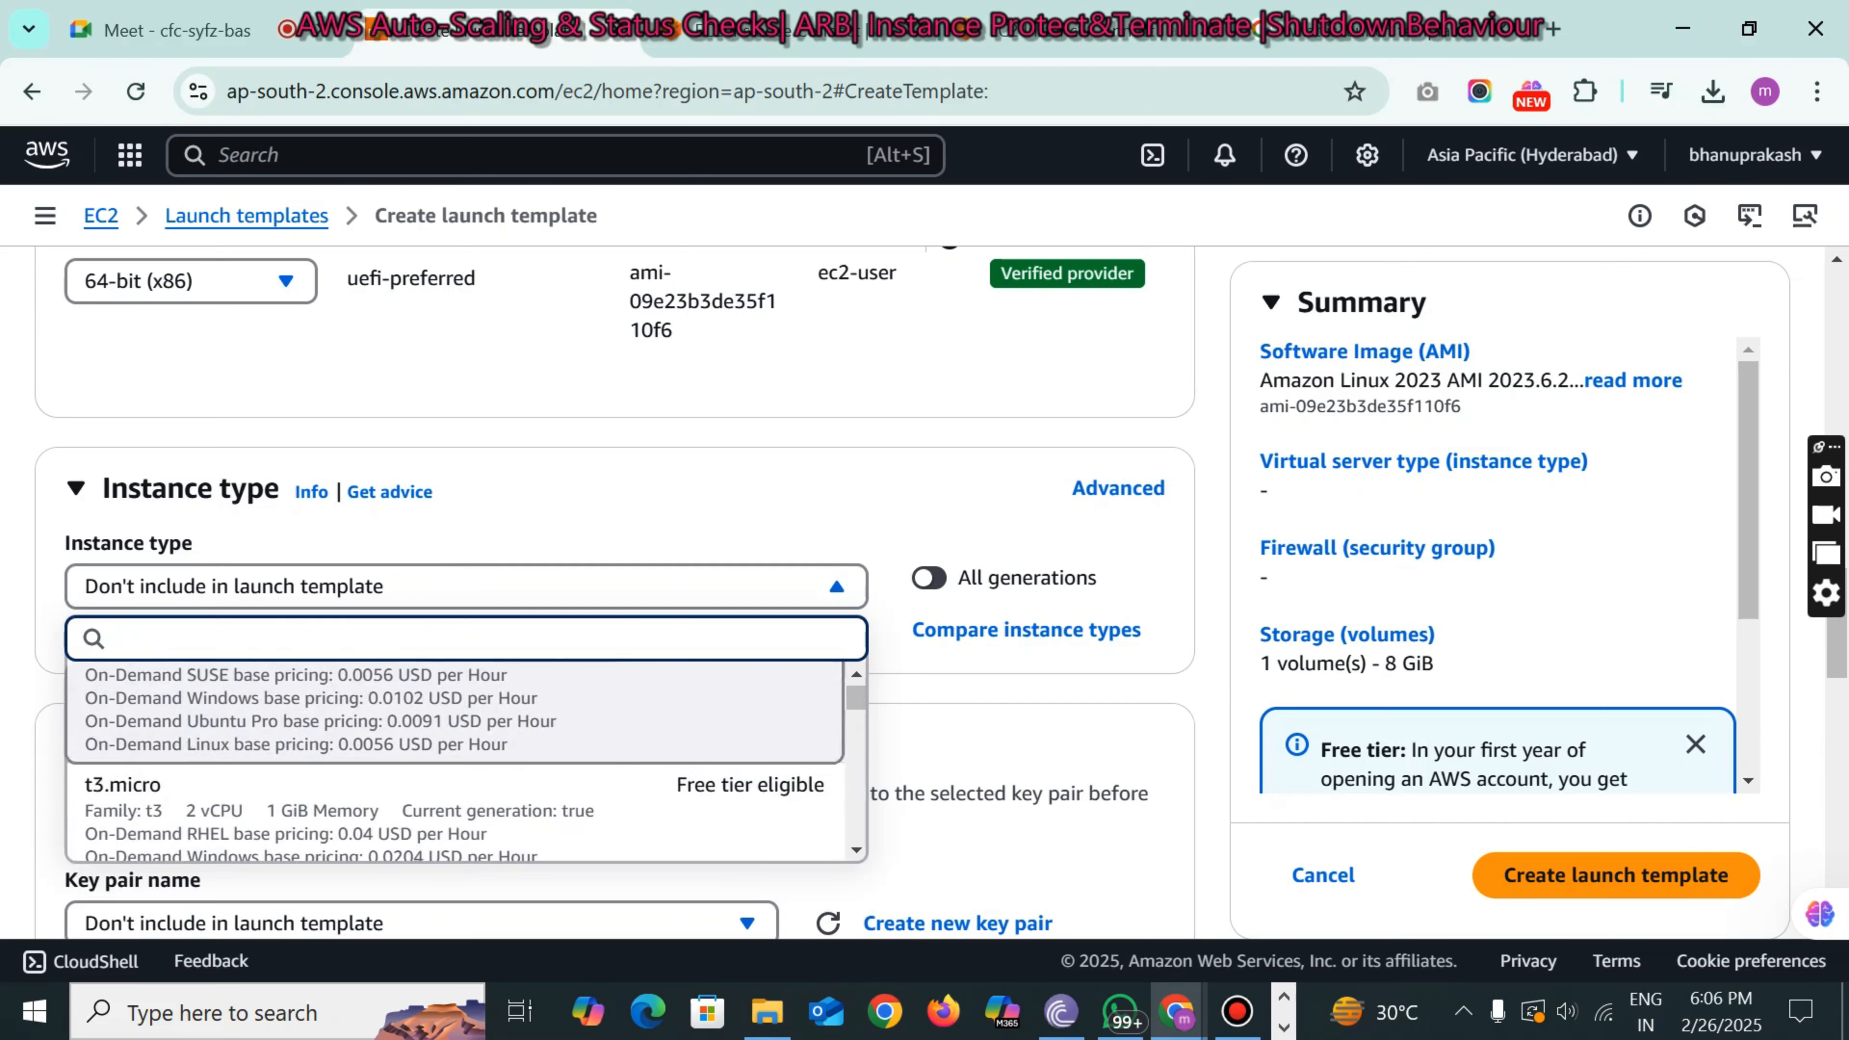
{"action": "left_click", "coordinate": [365, 802]}
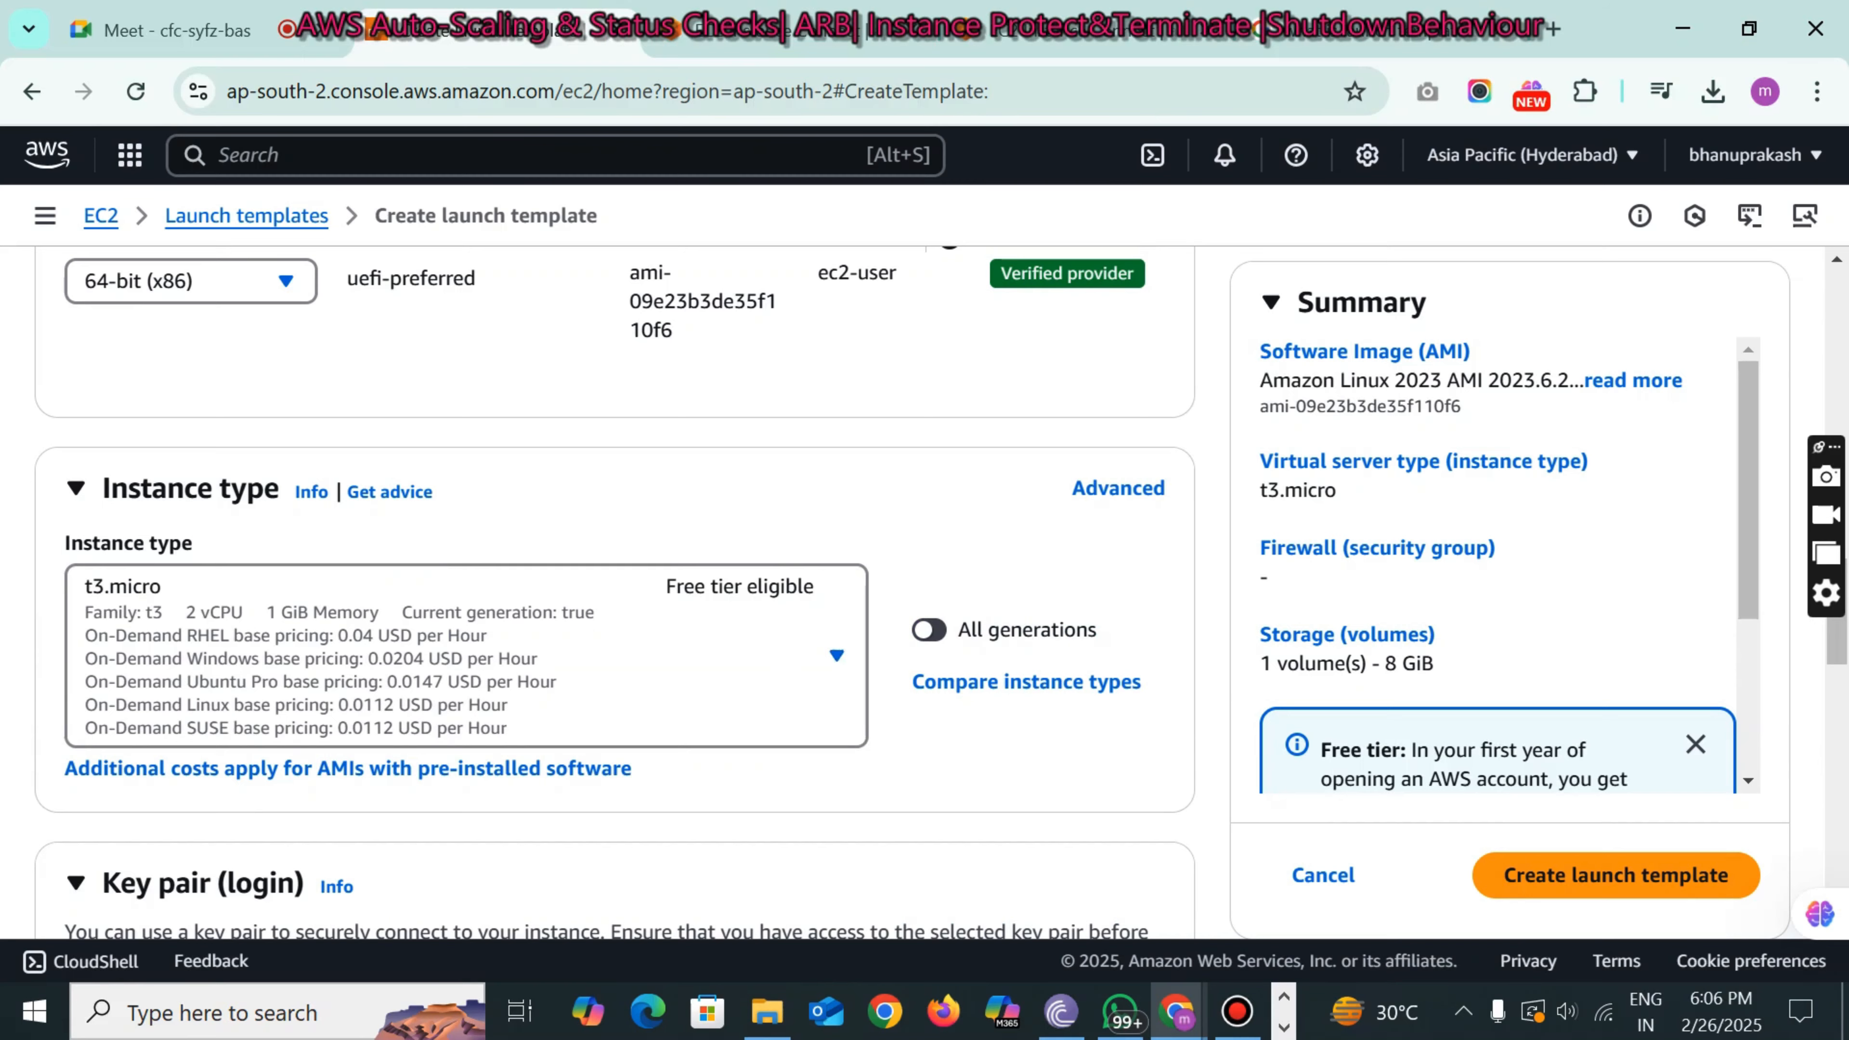
- Create a new RSA key pair named New-Template-Key in .pem format for the launch template
{"action": "scroll", "coordinate": [615, 583], "scroll_direction": "down", "scroll_amount": 3}
{"action": "left_click", "coordinate": [945, 772]}
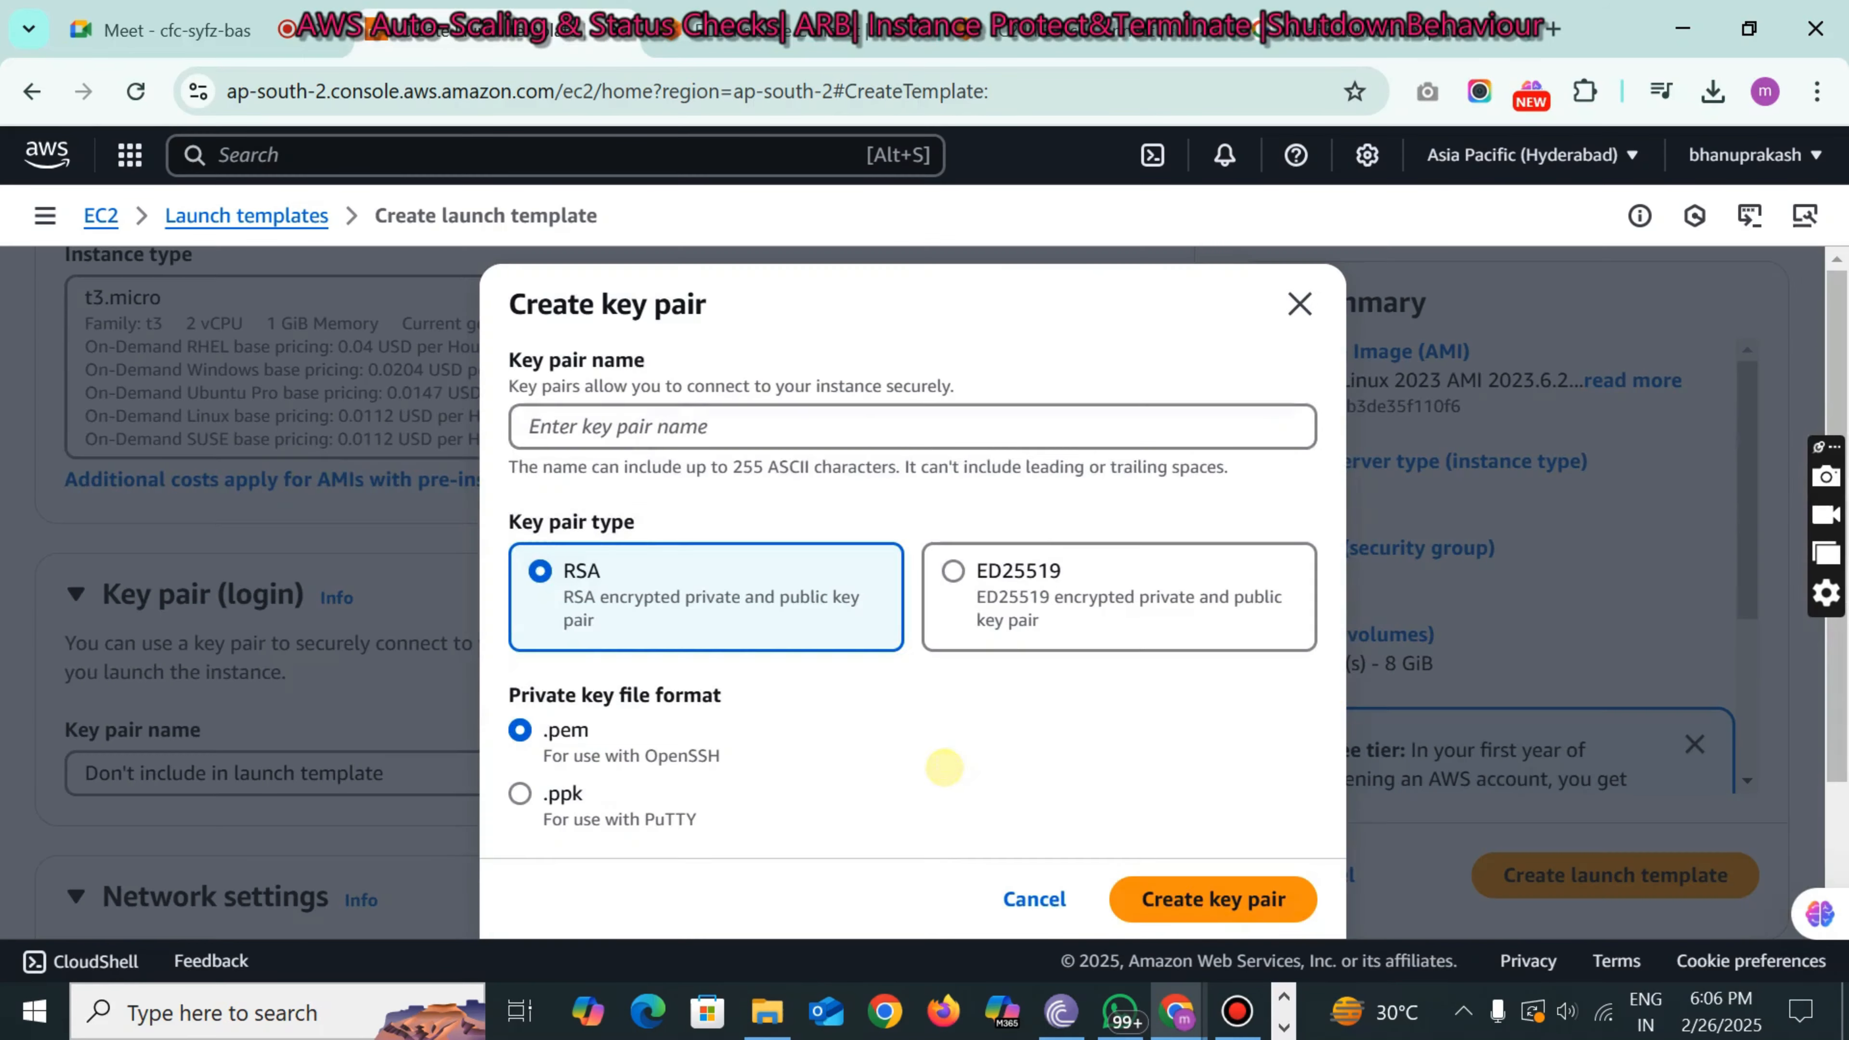
{"action": "left_click", "coordinate": [714, 419]}
{"action": "type", "text": "New-Template"}
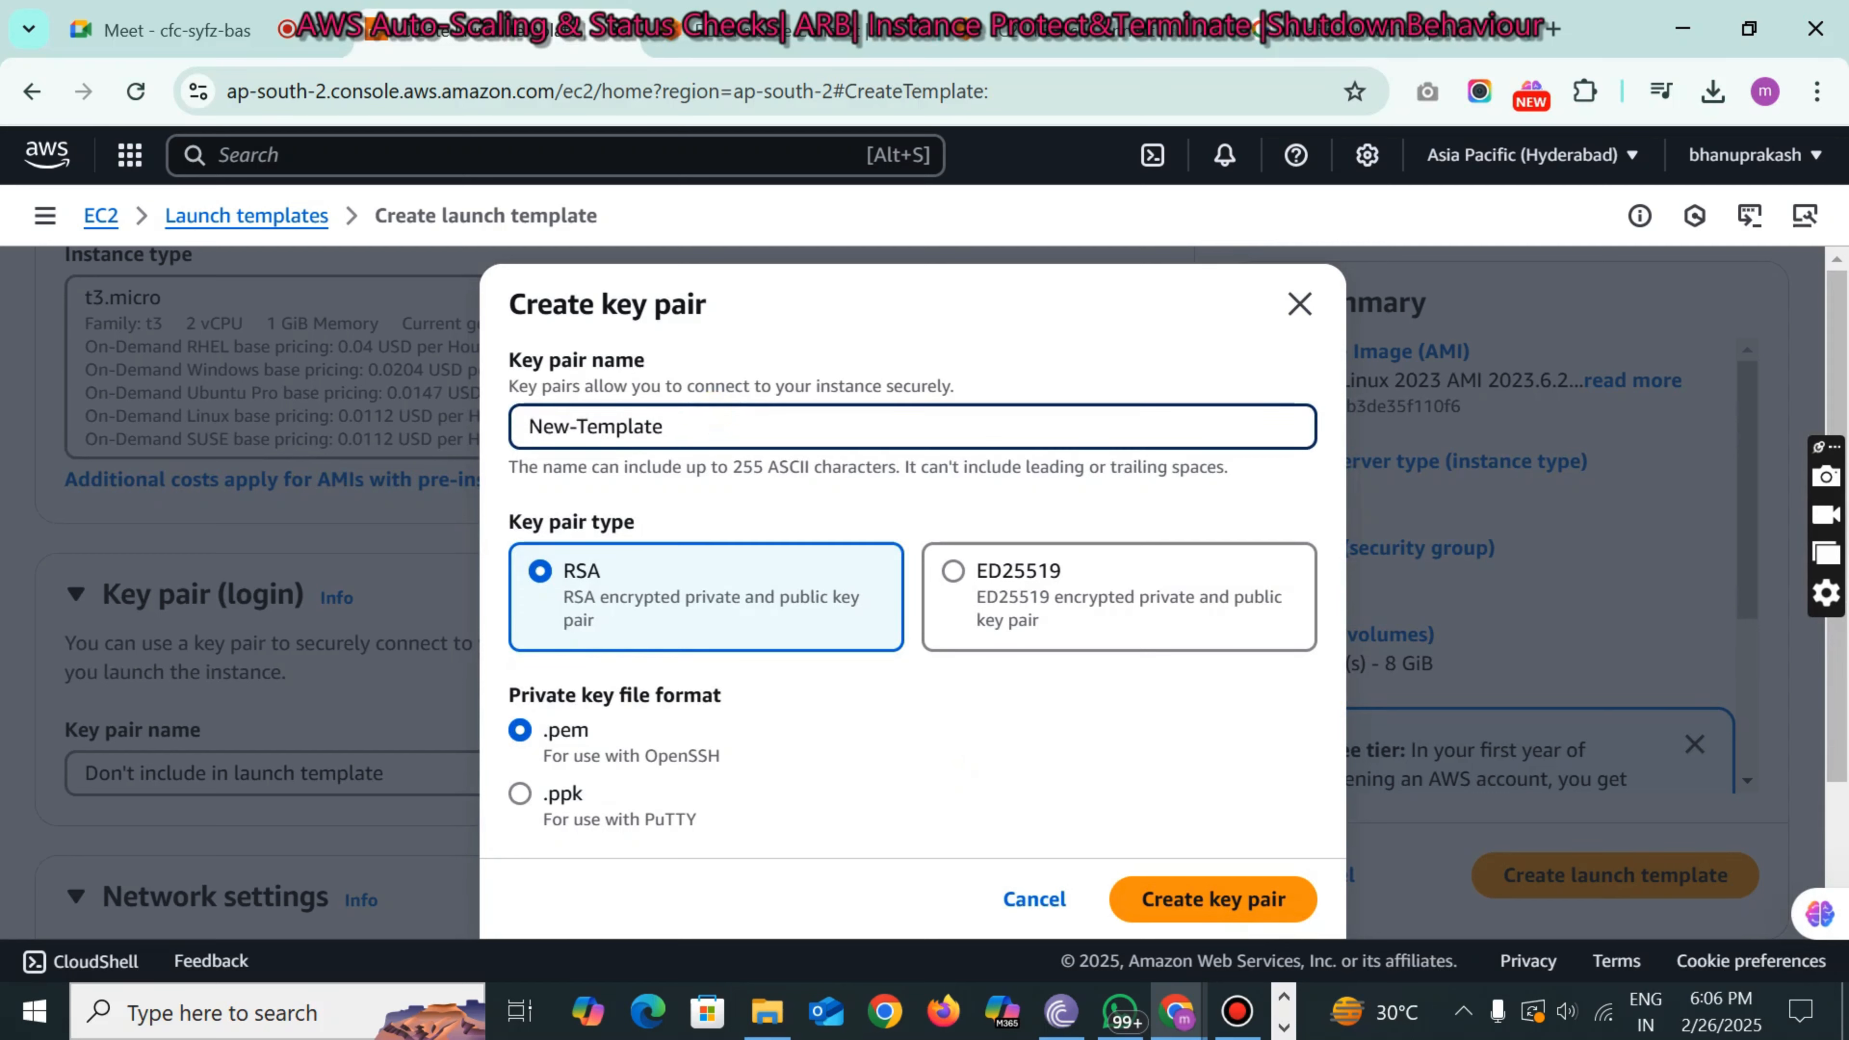
{"action": "type", "text": "_"}
{"action": "key", "text": "BackSpace"}
{"action": "type", "text": "-Key"}
{"action": "left_click", "coordinate": [1218, 898]}
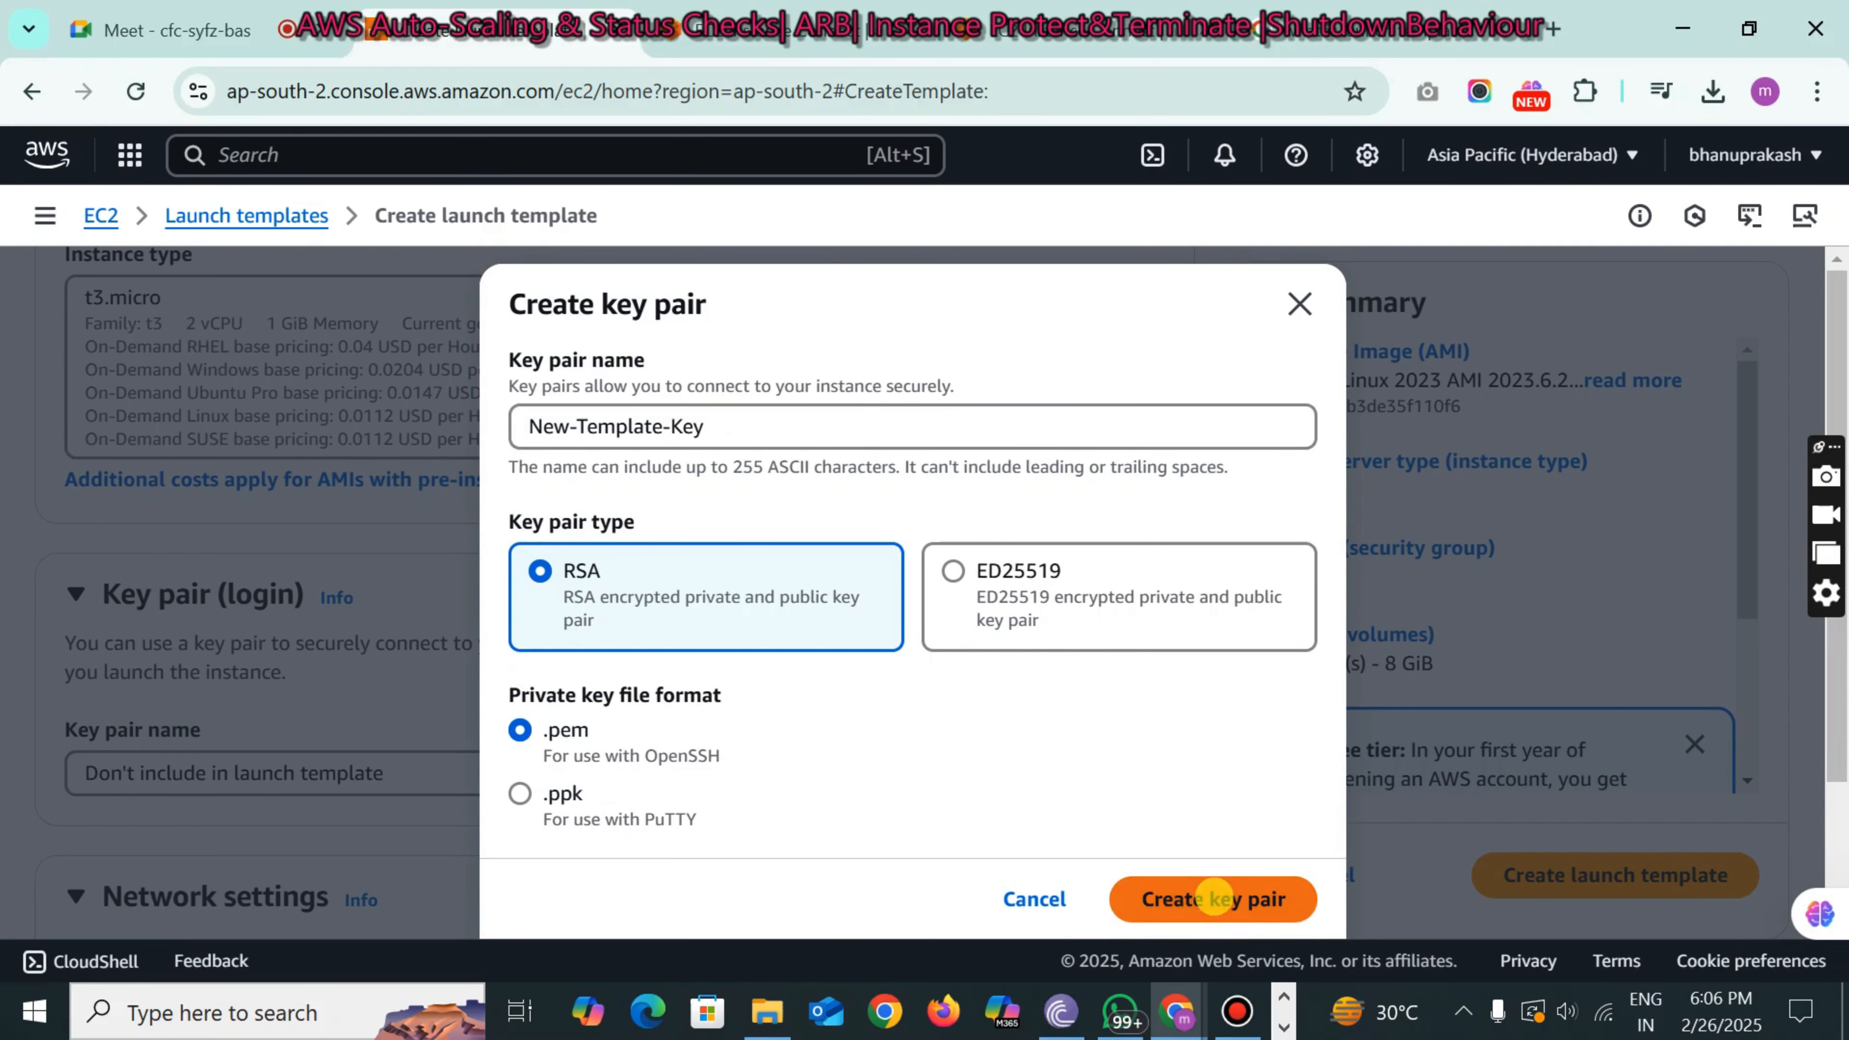
- Choose to create a new security group for the launch template and name it New-Template-Security
{"action": "scroll", "coordinate": [72, 732], "scroll_direction": "down", "scroll_amount": 8}
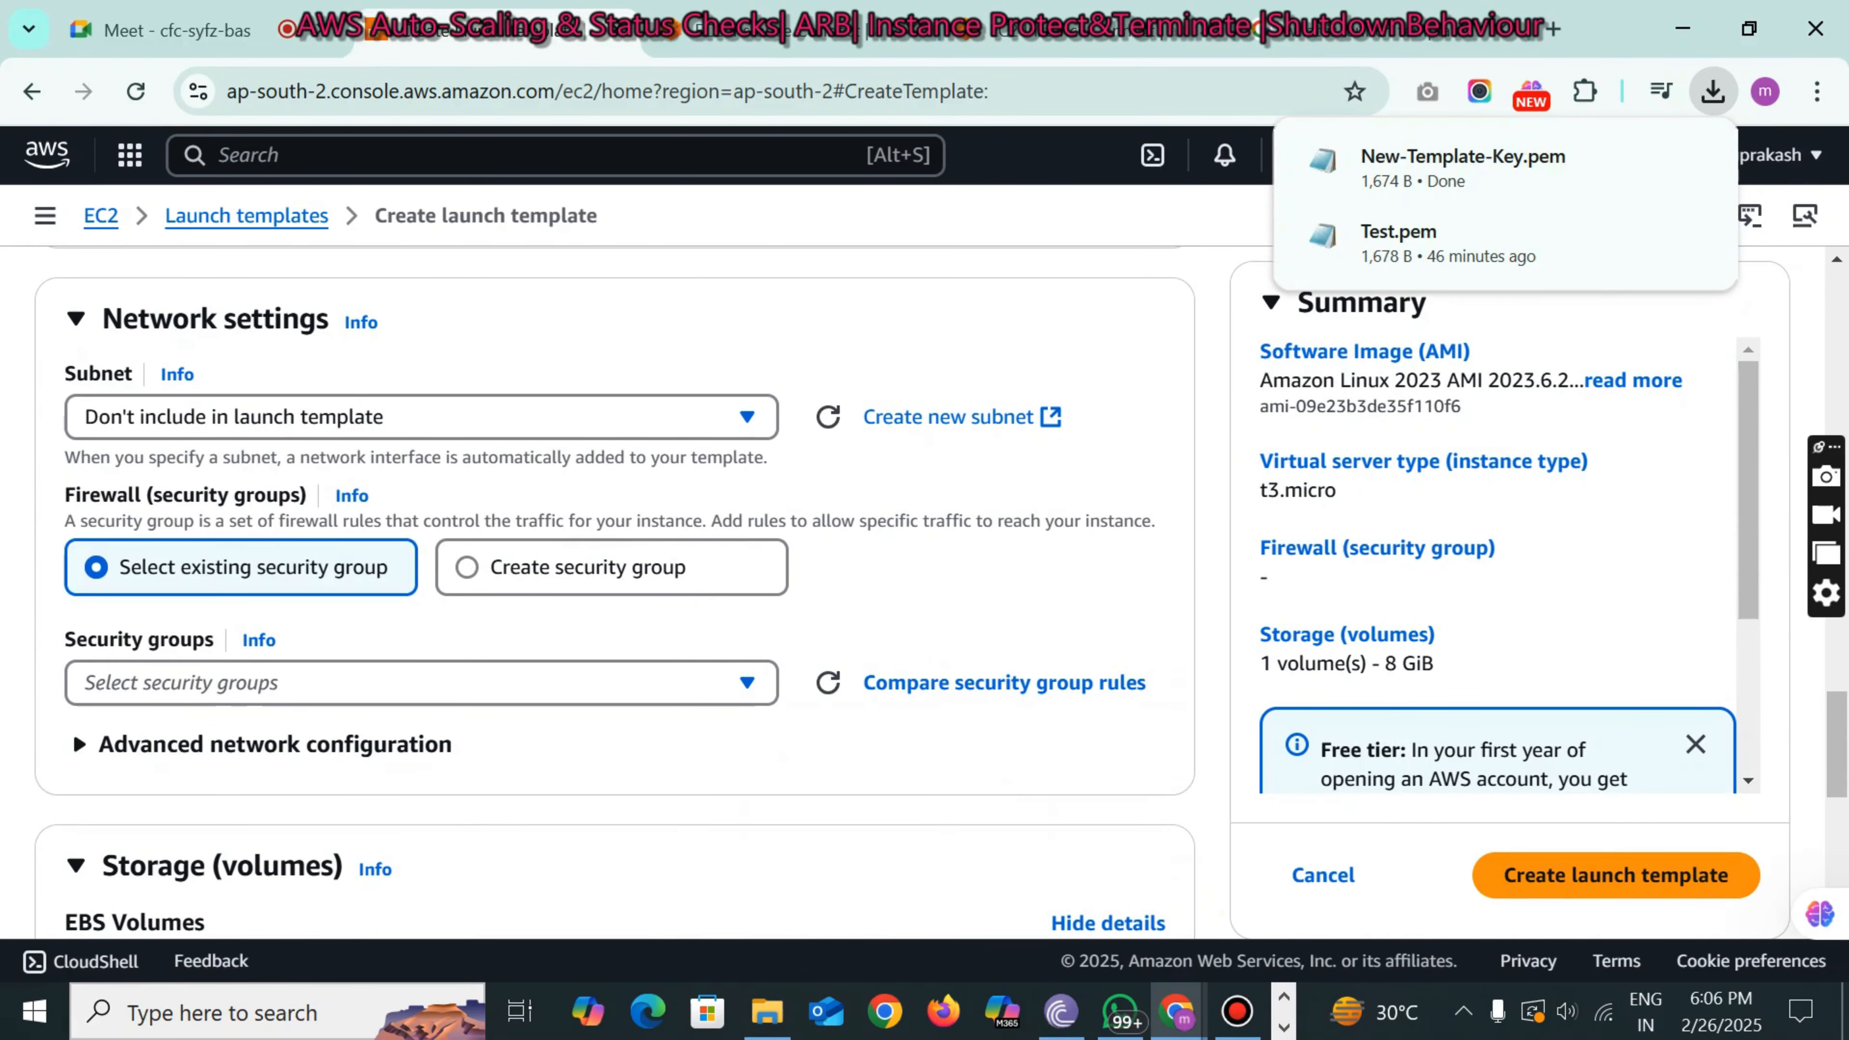
{"action": "left_click", "coordinate": [492, 567]}
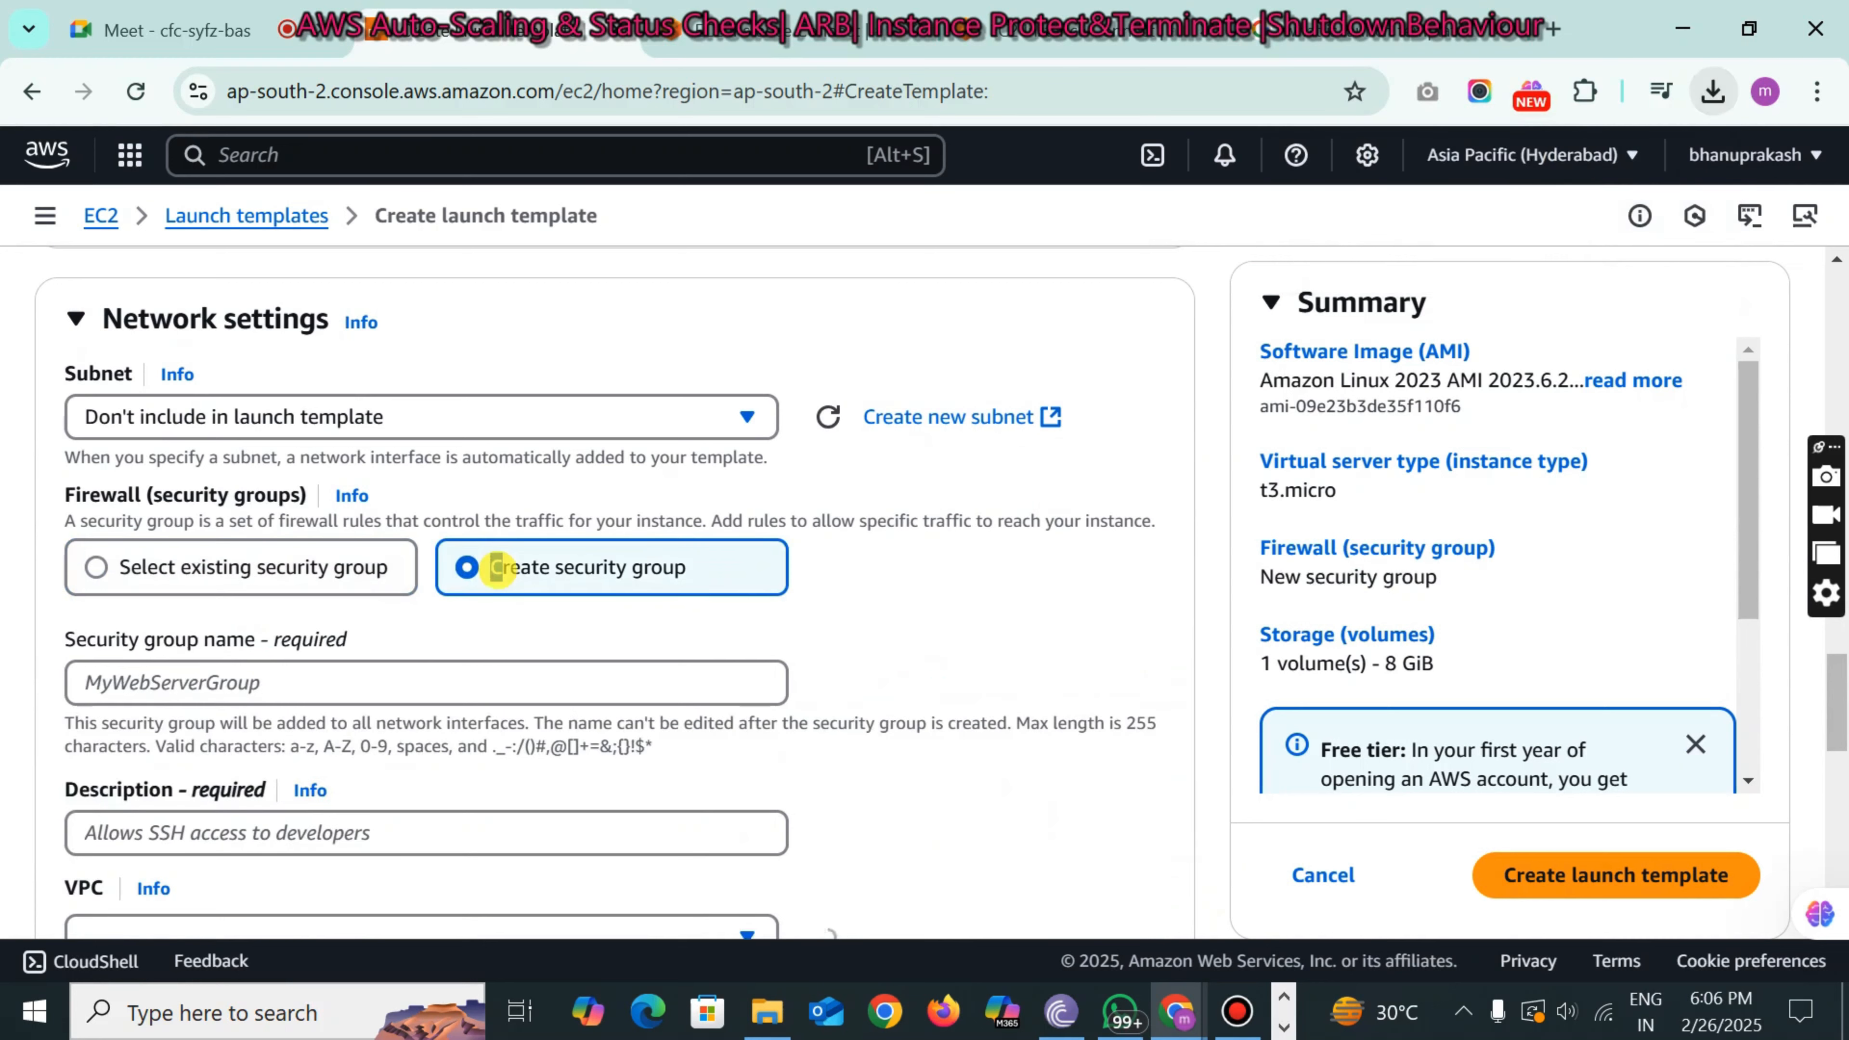
{"action": "left_click", "coordinate": [309, 688]}
{"action": "type", "text": "New-Template"}
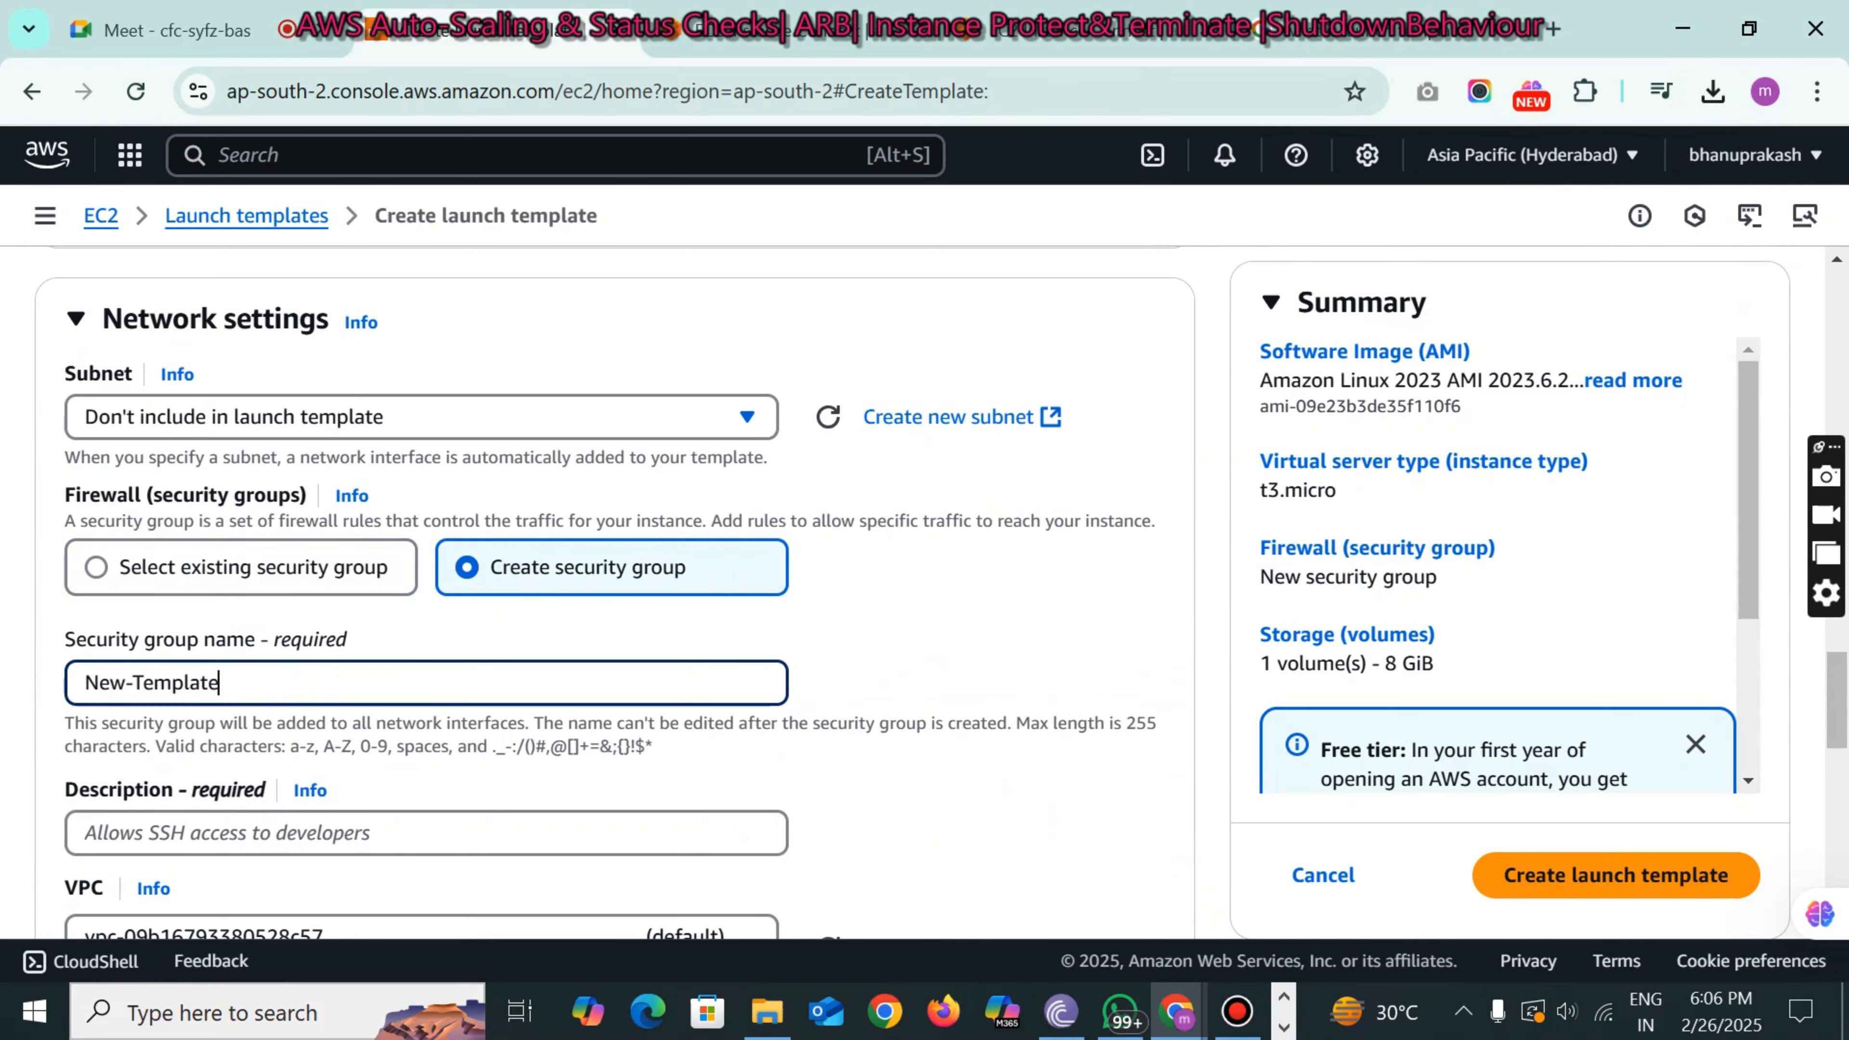
{"action": "type", "text": "-Security"}
{"action": "scroll", "coordinate": [72, 579], "scroll_direction": "down", "scroll_amount": 2}
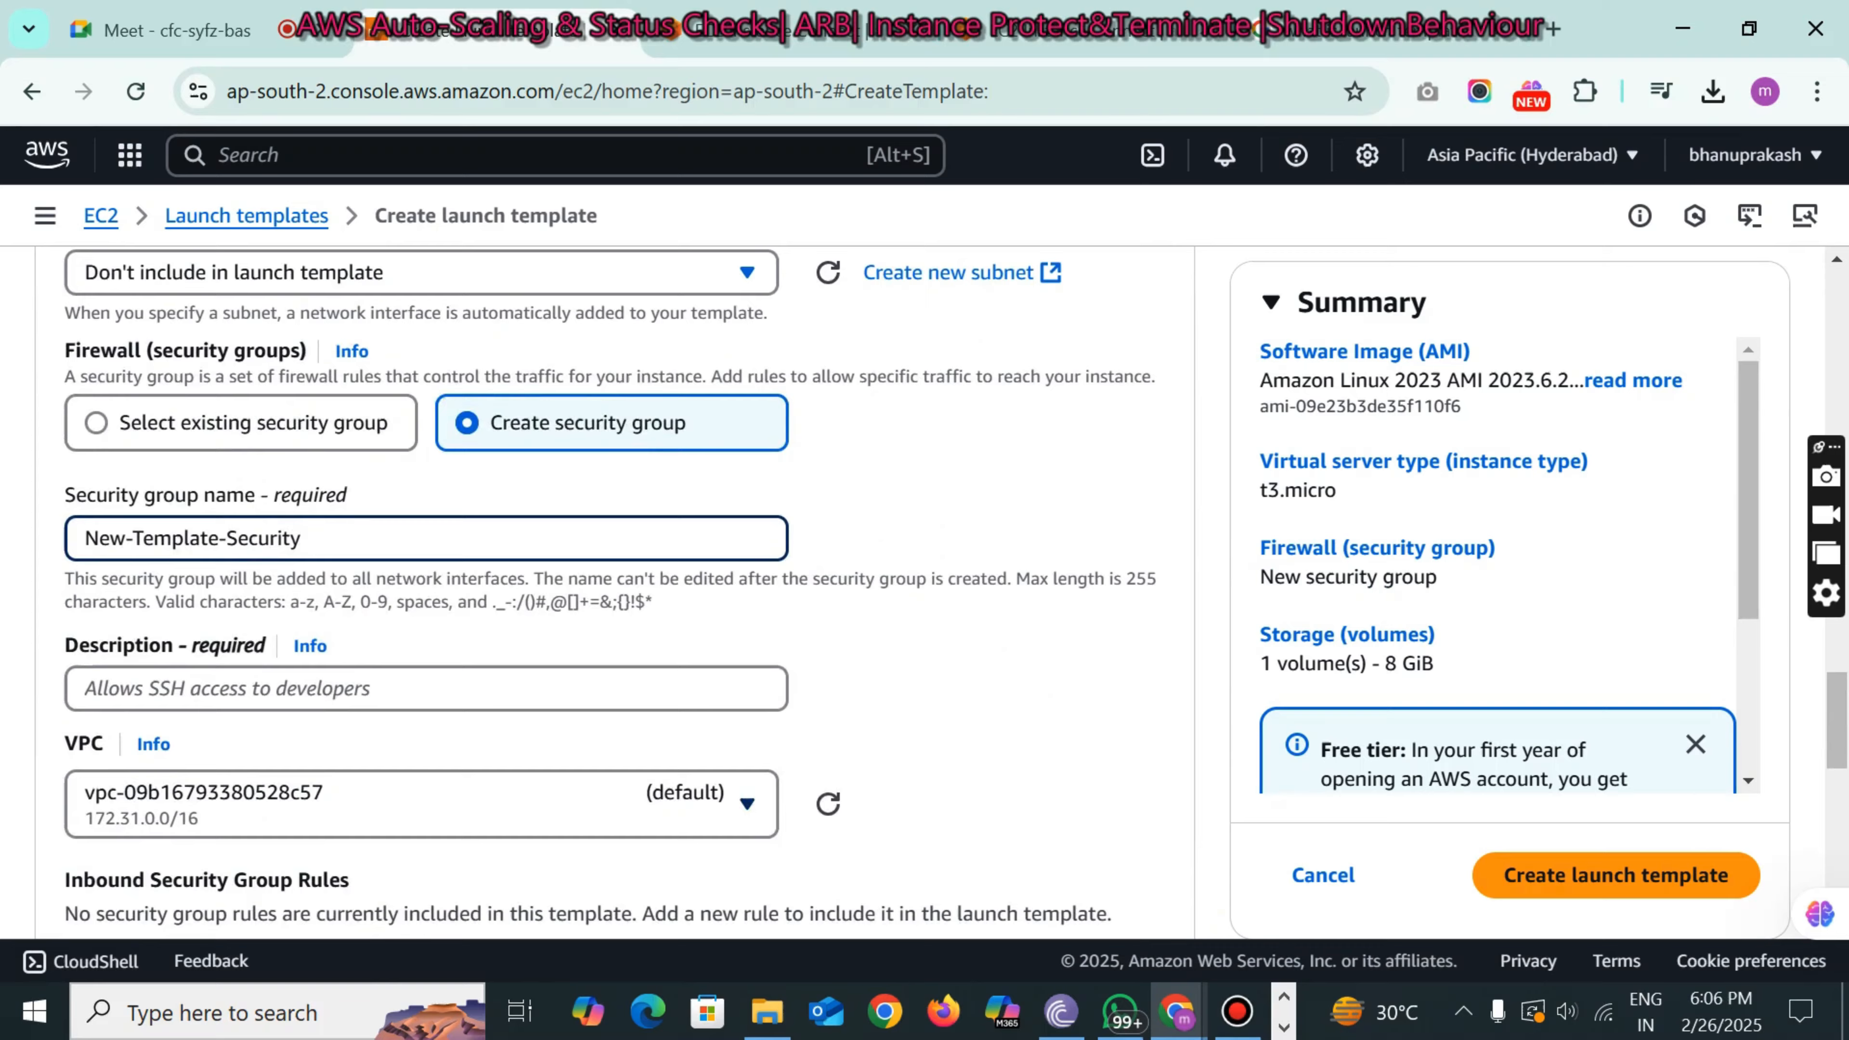
- Add an inbound security group rule of type ssh with the source type Anywhere
{"action": "scroll", "coordinate": [73, 579], "scroll_direction": "down", "scroll_amount": 5}
{"action": "scroll", "coordinate": [72, 578], "scroll_direction": "up", "scroll_amount": 7}
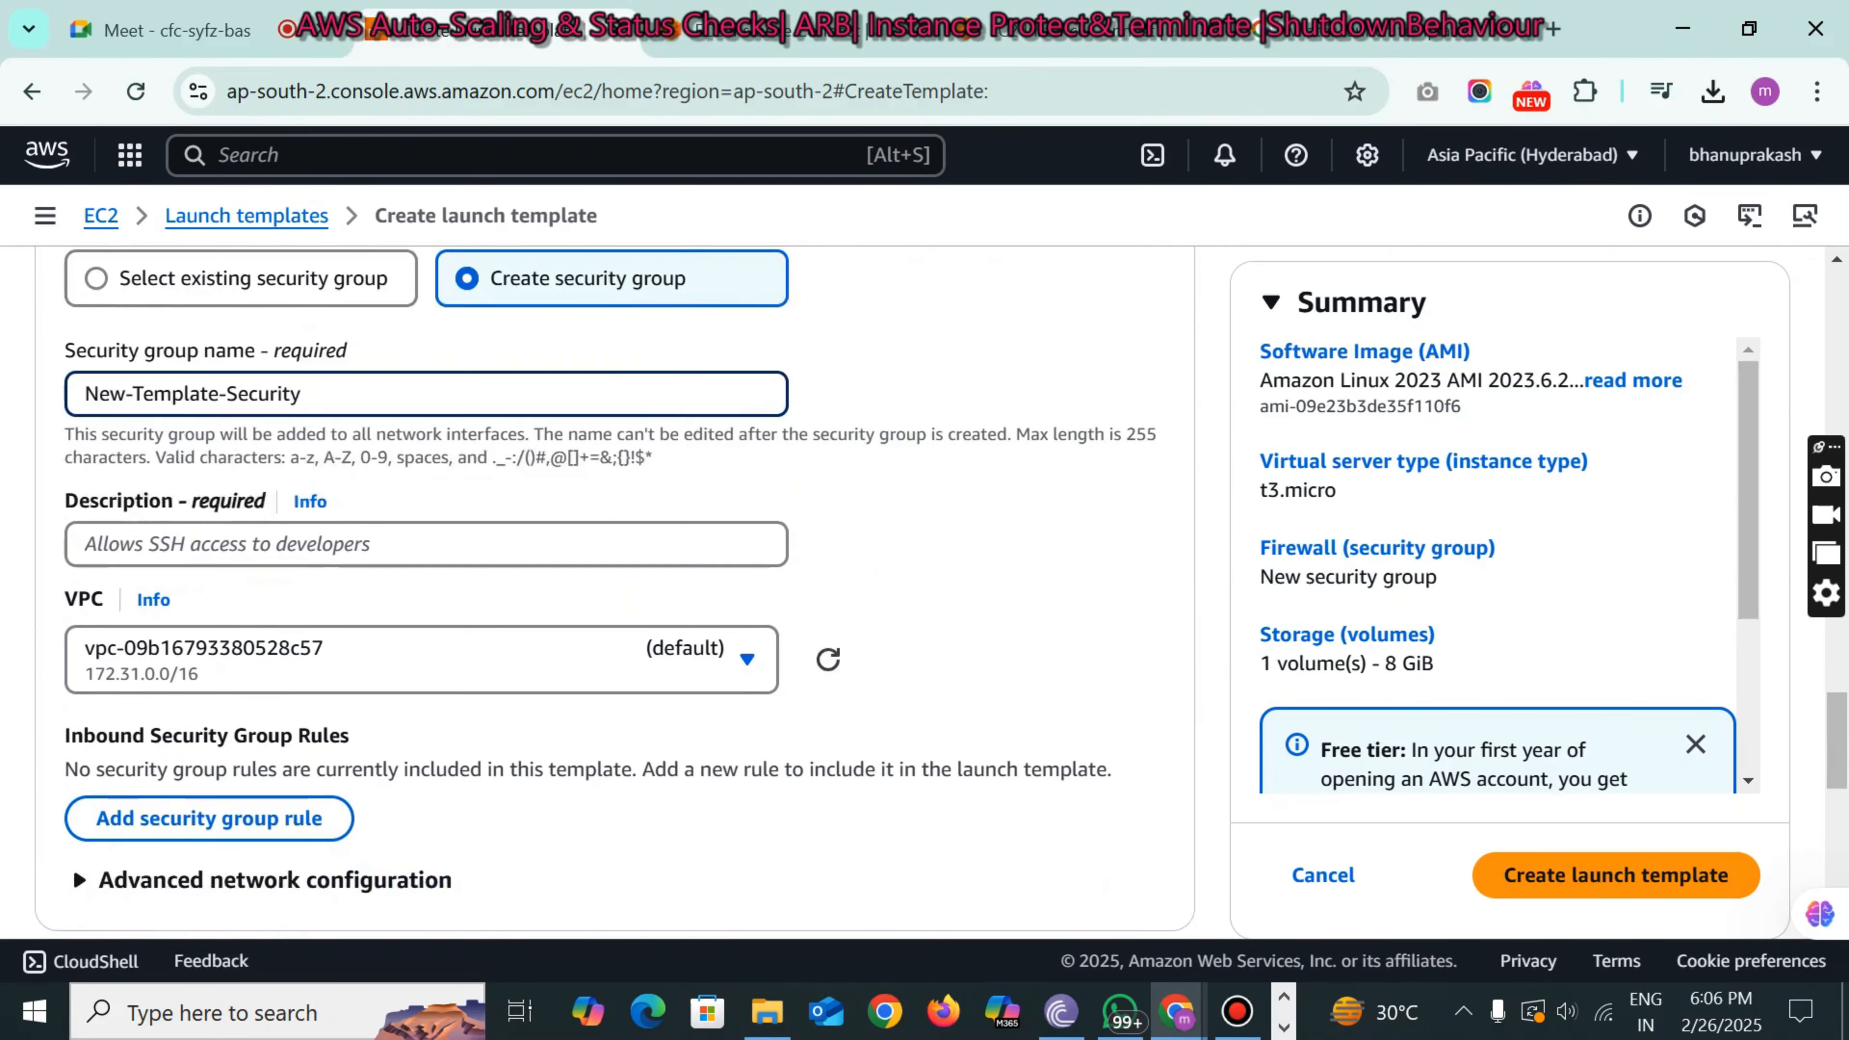
{"action": "scroll", "coordinate": [72, 578], "scroll_direction": "down", "scroll_amount": 3}
{"action": "scroll", "coordinate": [439, 362], "scroll_direction": "down", "scroll_amount": 2}
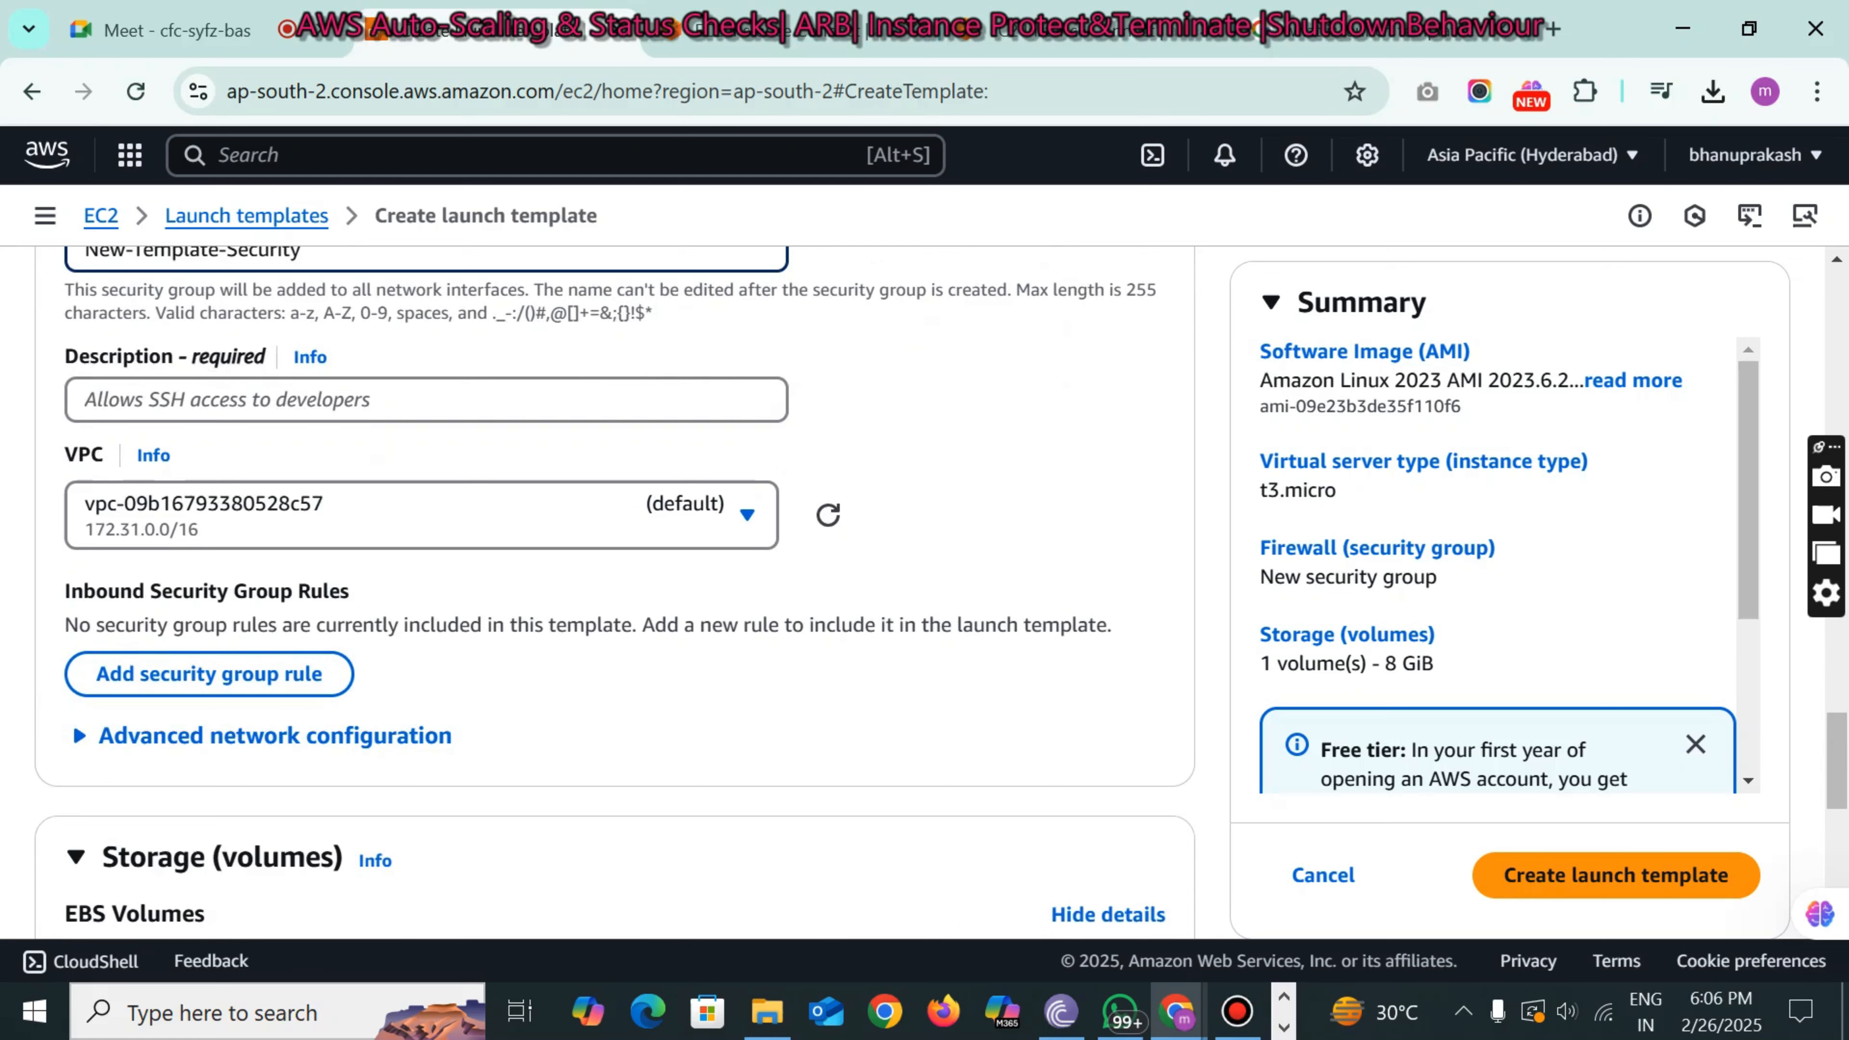
{"action": "left_click", "coordinate": [81, 735]}
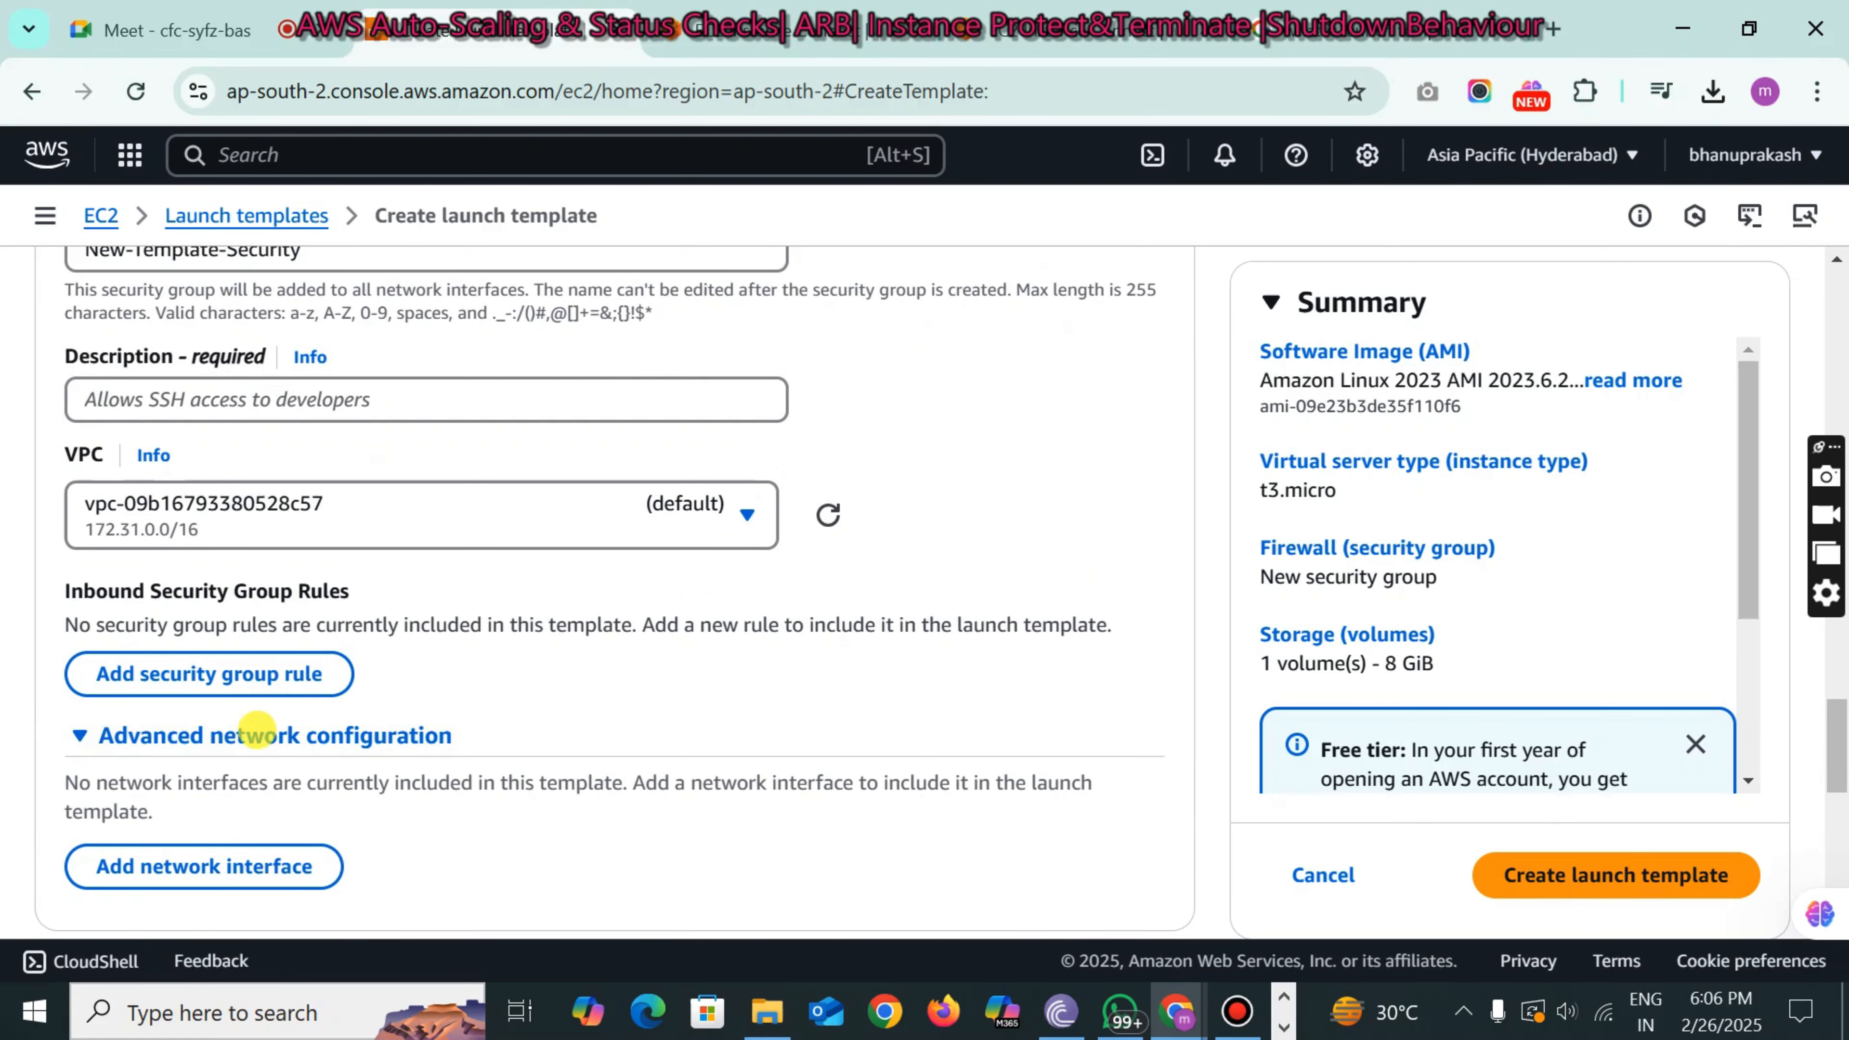
{"action": "left_click", "coordinate": [256, 735]}
{"action": "left_click", "coordinate": [209, 673]}
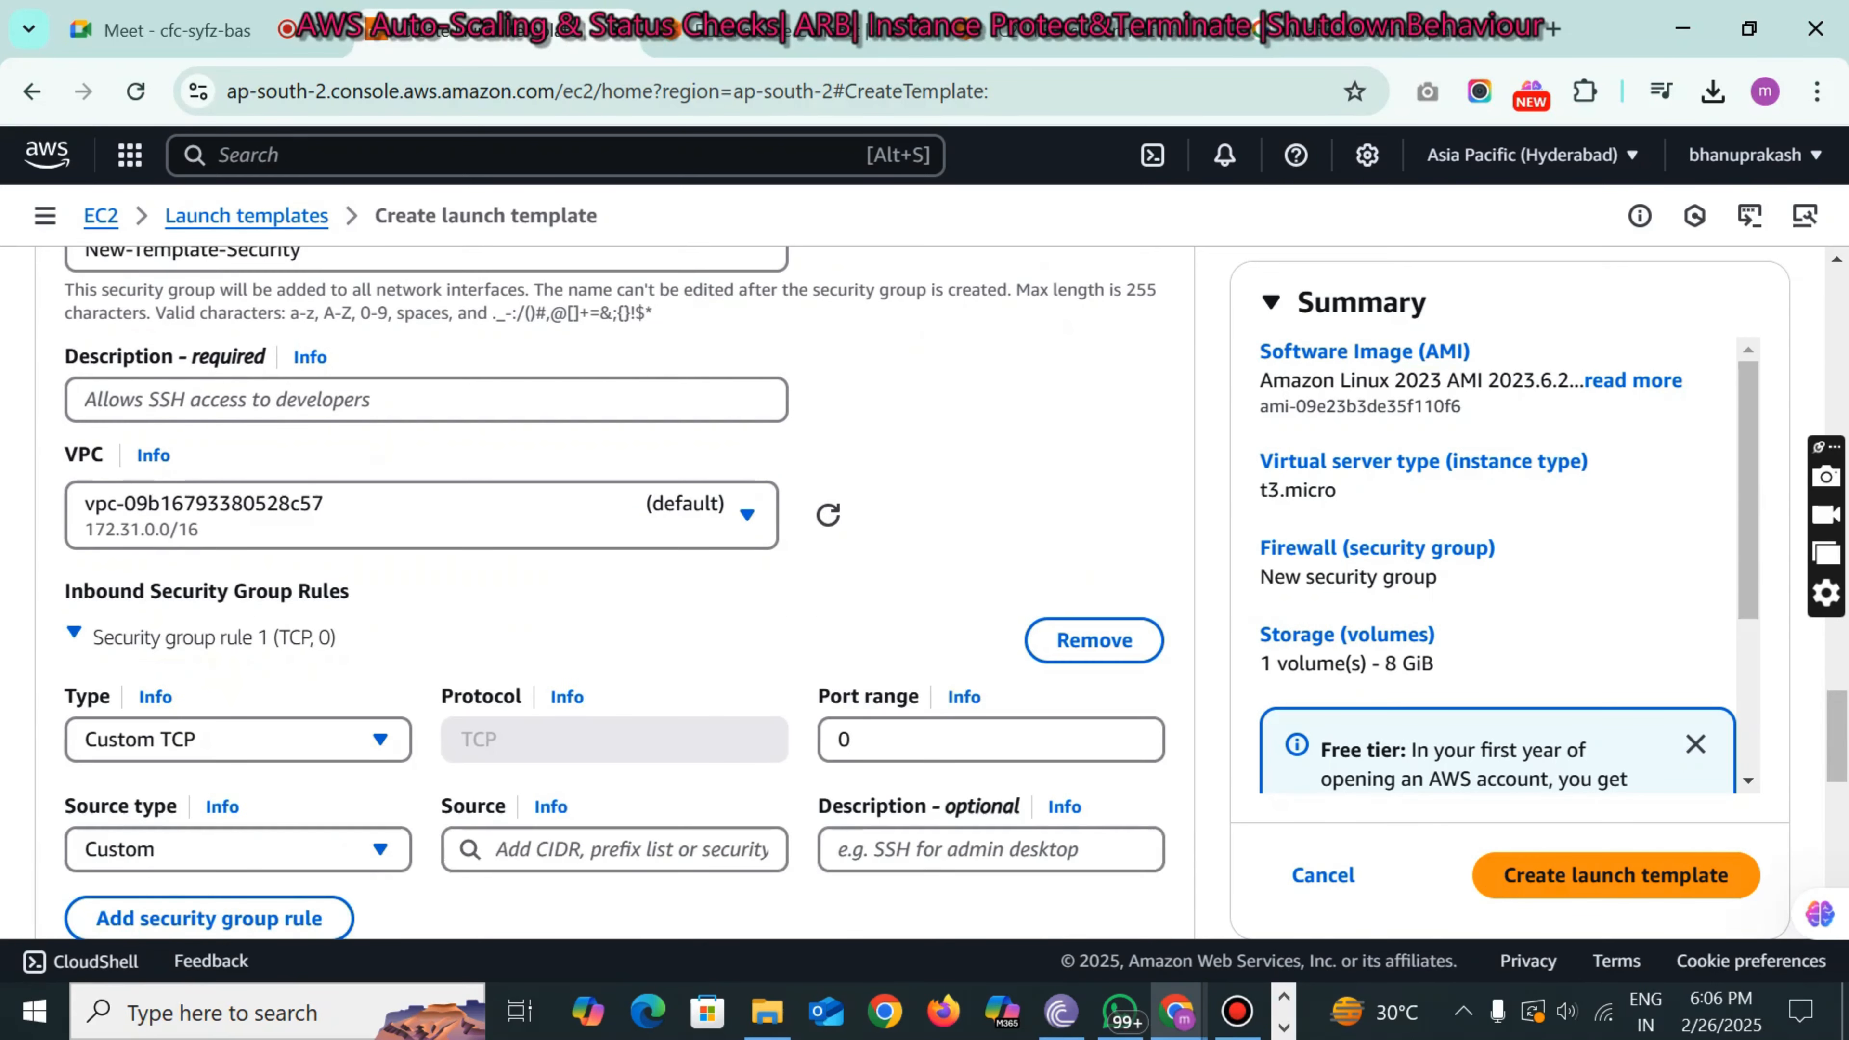
{"action": "scroll", "coordinate": [225, 634], "scroll_direction": "down", "scroll_amount": 2}
{"action": "left_click", "coordinate": [224, 595]}
{"action": "key", "text": "Down"}
{"action": "key", "text": "Down"}
{"action": "key", "text": "Down"}
{"action": "key", "text": "Down"}
{"action": "key", "text": "Down"}
{"action": "key", "text": "Down"}
{"action": "key", "text": "Down"}
{"action": "key", "text": "Down"}
{"action": "key", "text": "Down"}
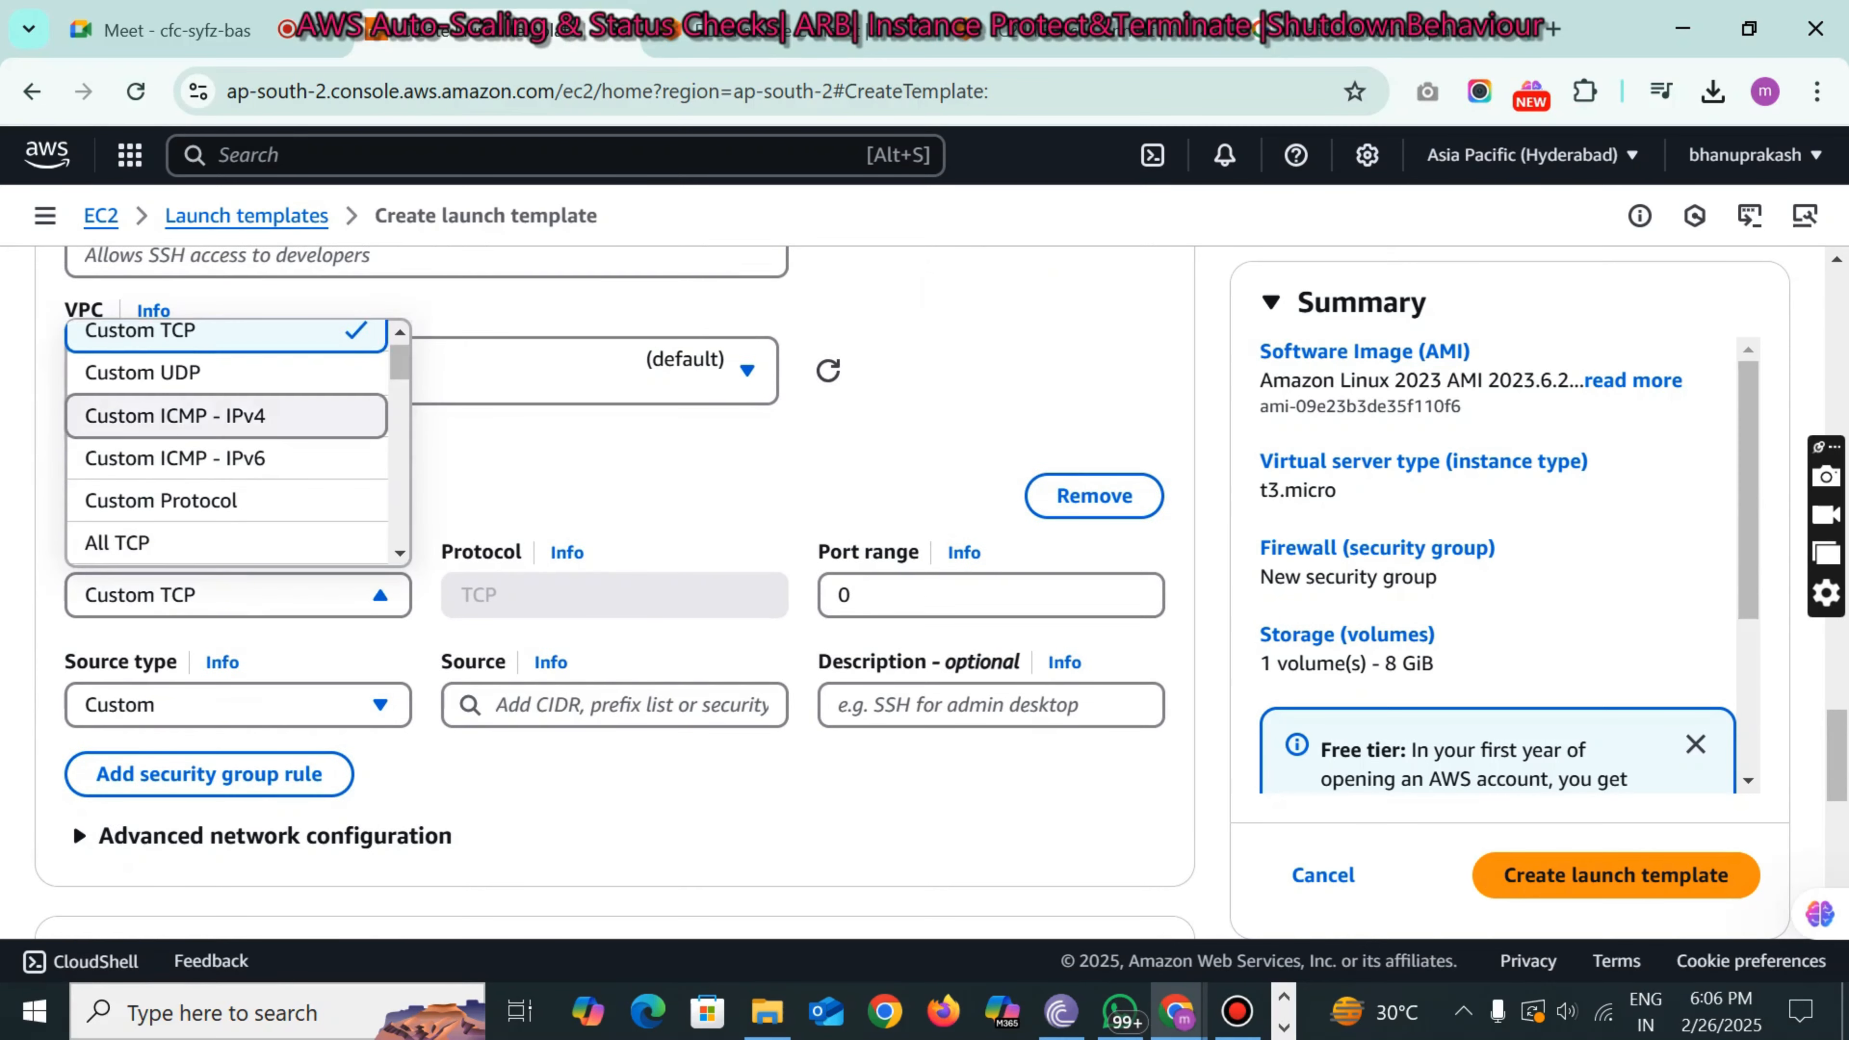
{"action": "left_click", "coordinate": [289, 467]}
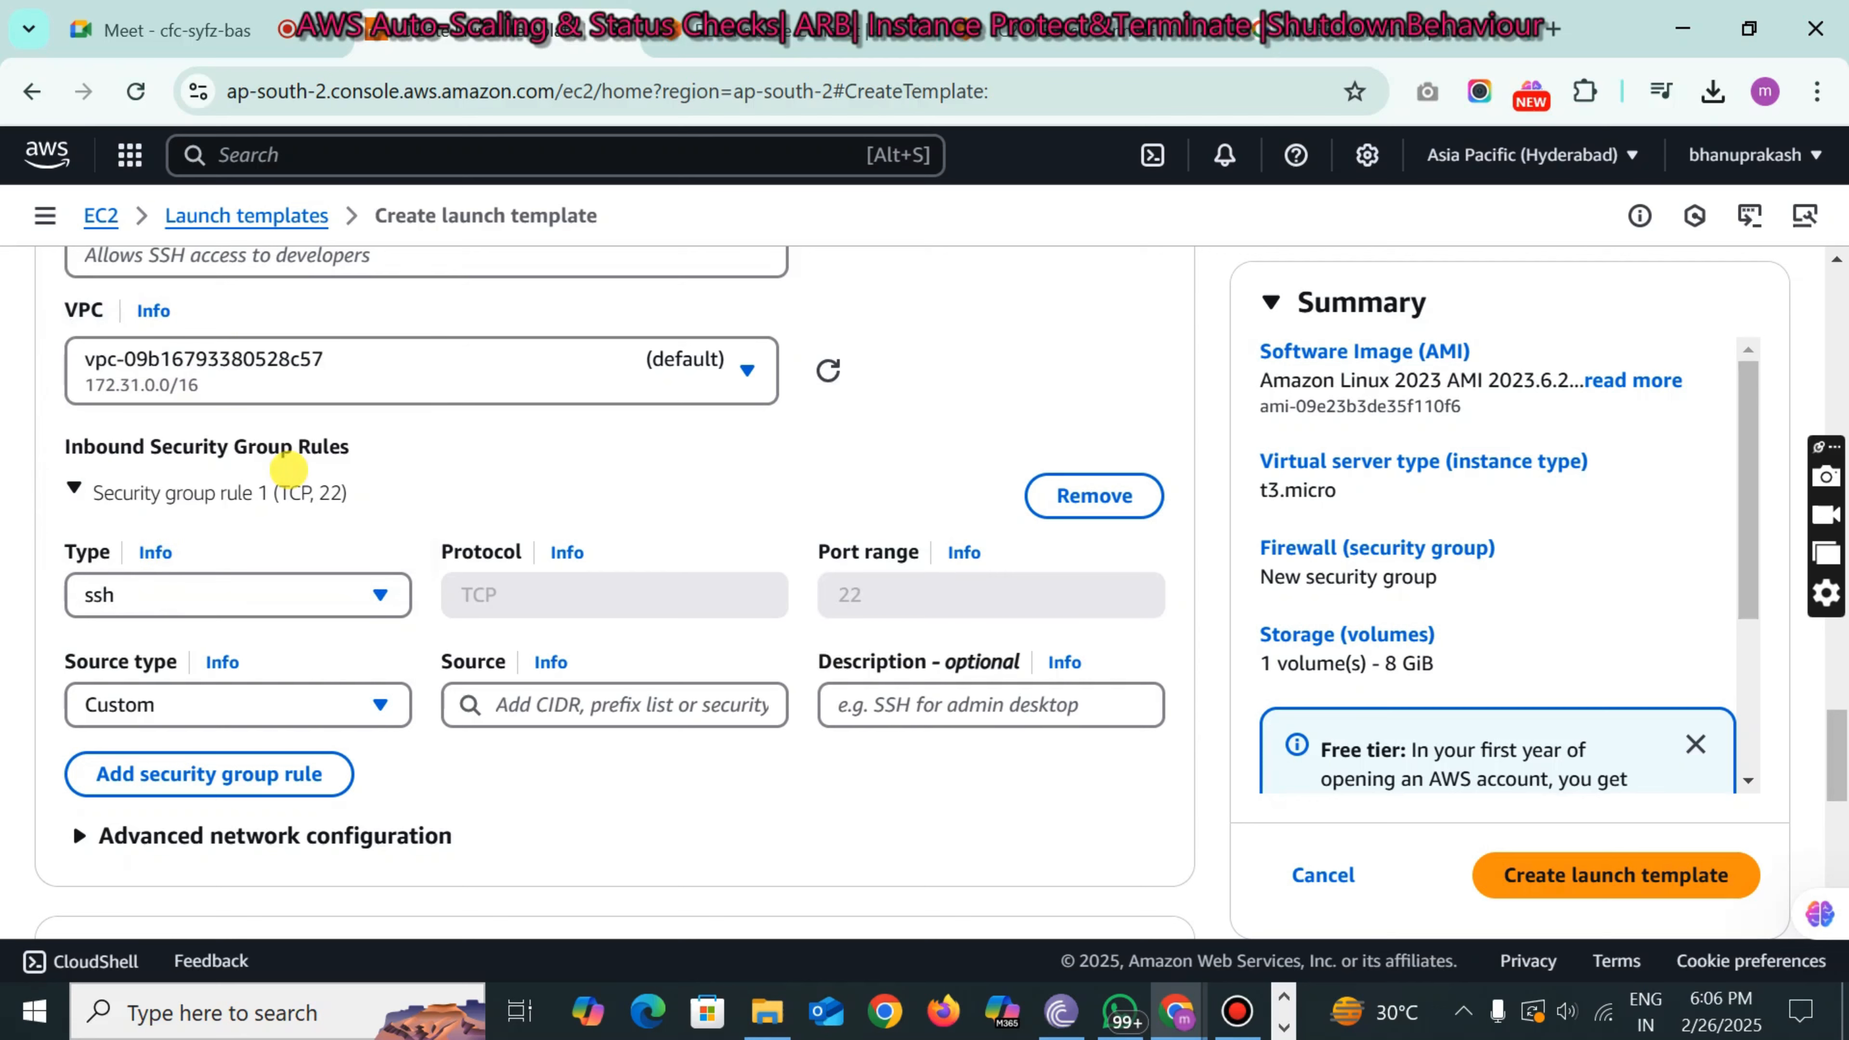
{"action": "left_click", "coordinate": [302, 708]}
{"action": "left_click", "coordinate": [222, 563]}
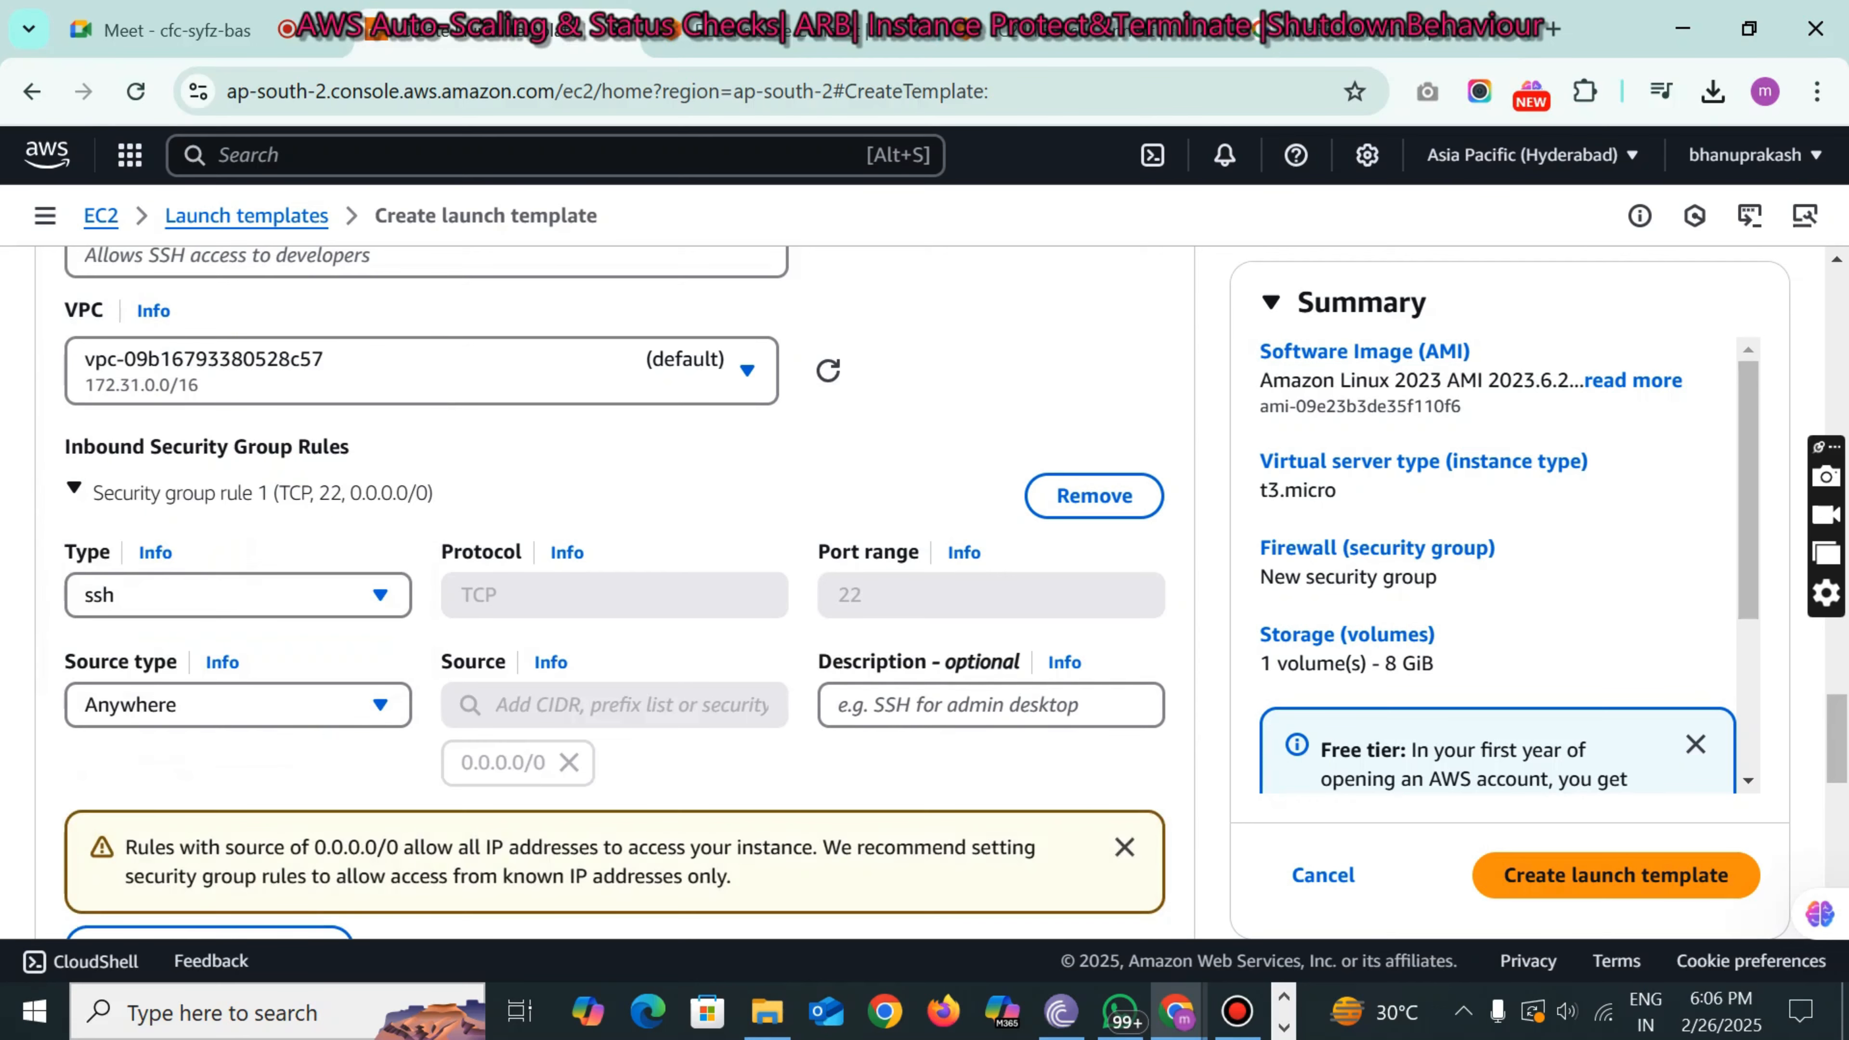
- Add a second inbound security group rule of type HTTP with the source type Anywhere
{"action": "scroll", "coordinate": [281, 648], "scroll_direction": "down", "scroll_amount": 4}
{"action": "left_click", "coordinate": [280, 658]}
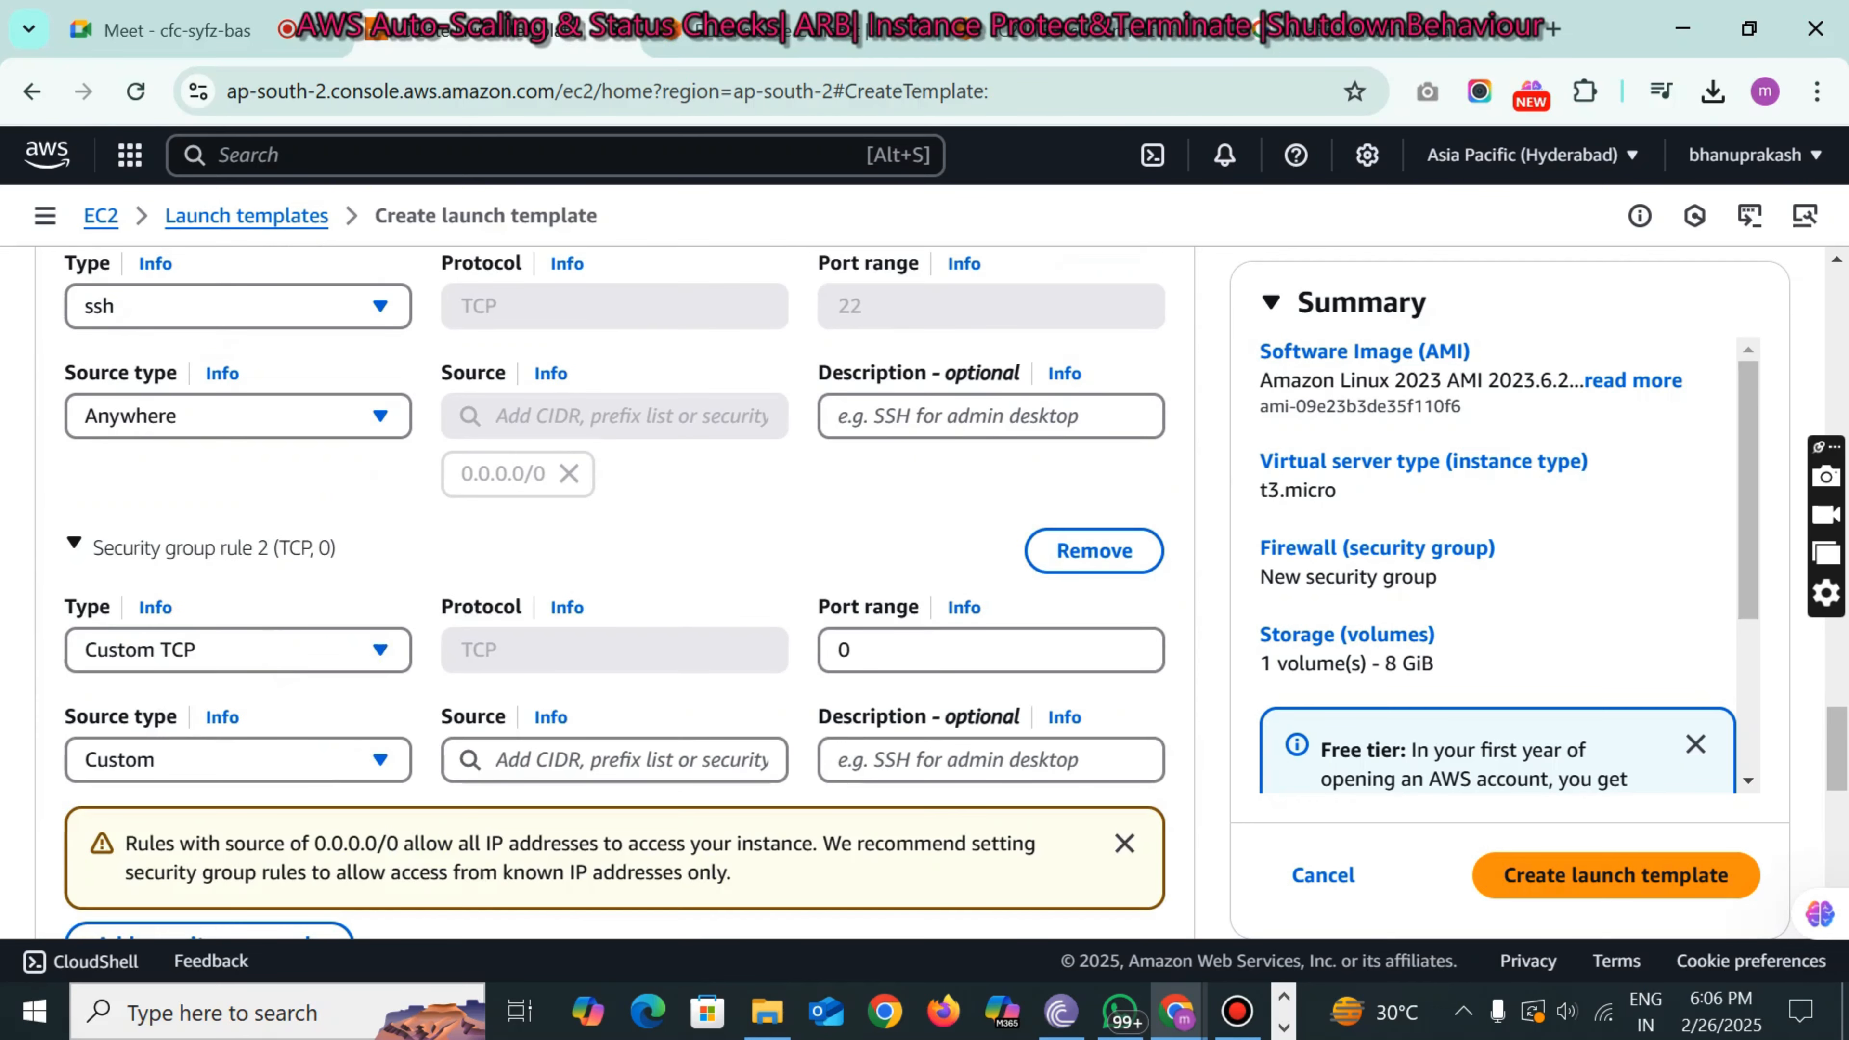
{"action": "left_click", "coordinate": [262, 647]}
{"action": "scroll", "coordinate": [262, 612], "scroll_direction": "down", "scroll_amount": 3}
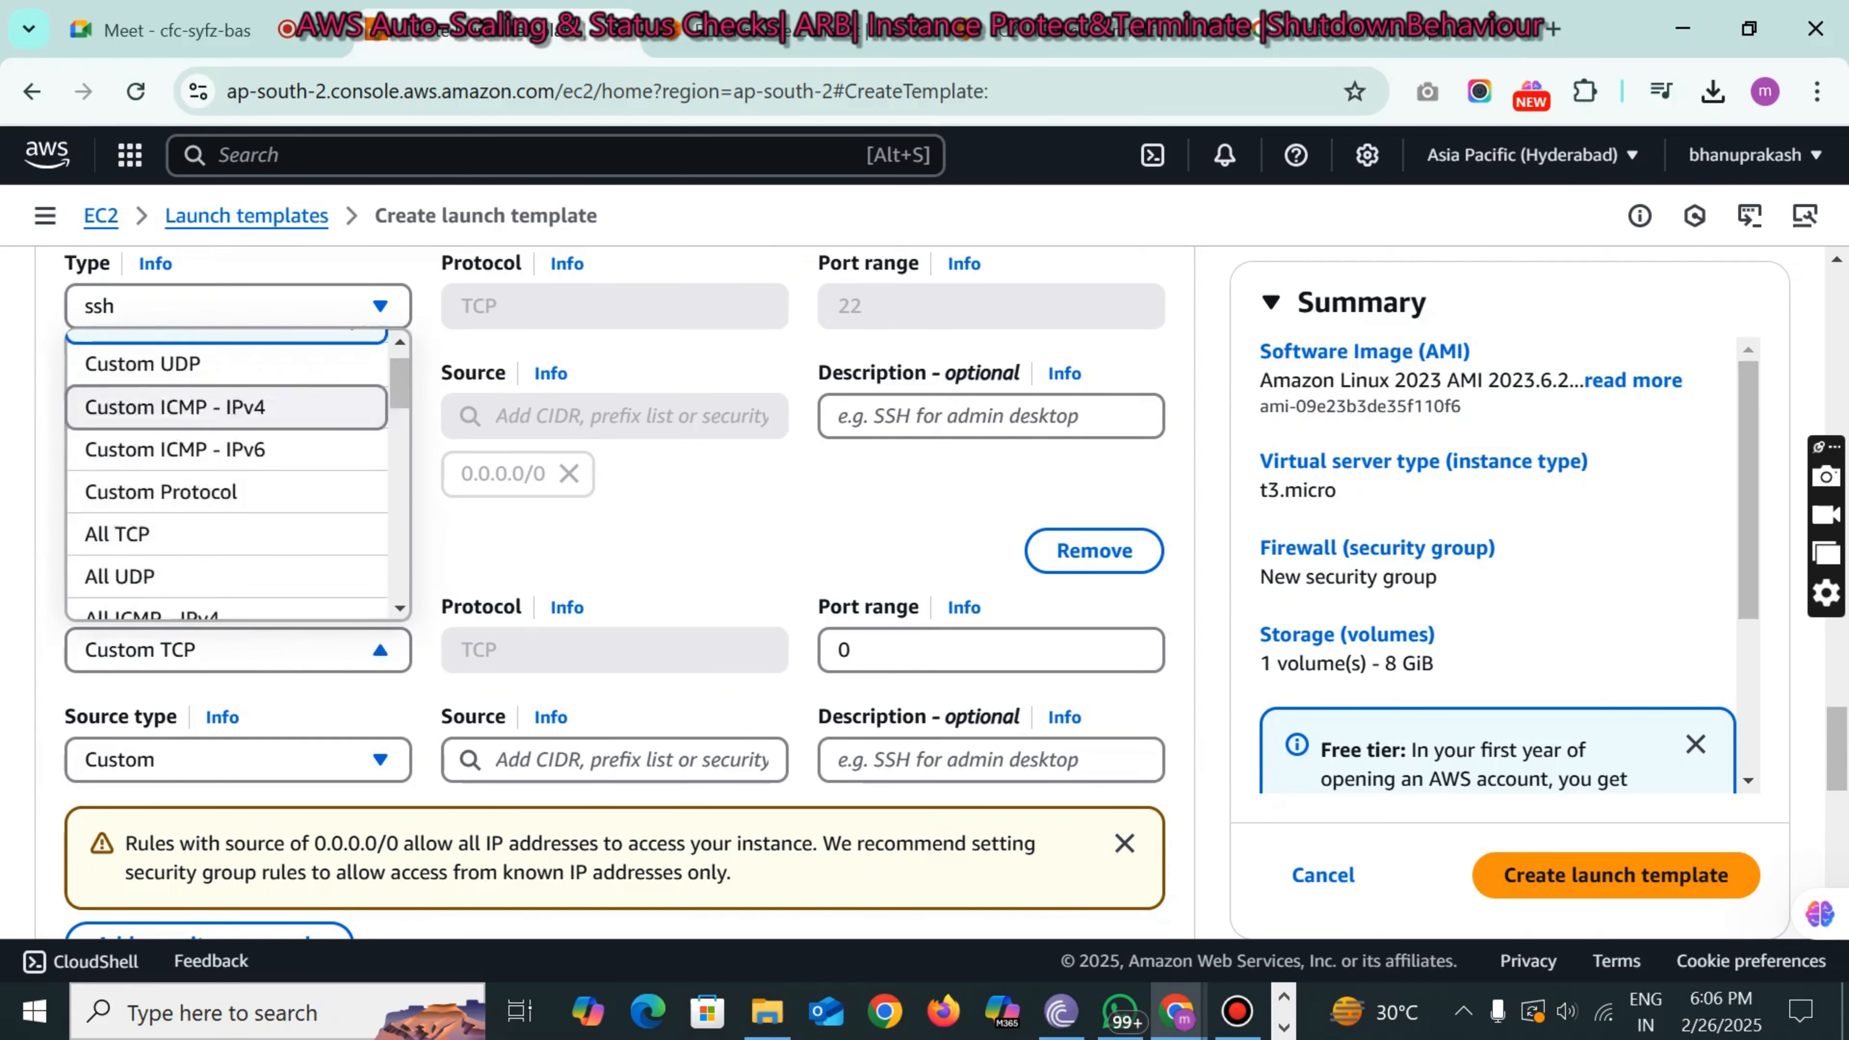
{"action": "scroll", "coordinate": [219, 510], "scroll_direction": "down", "scroll_amount": 4}
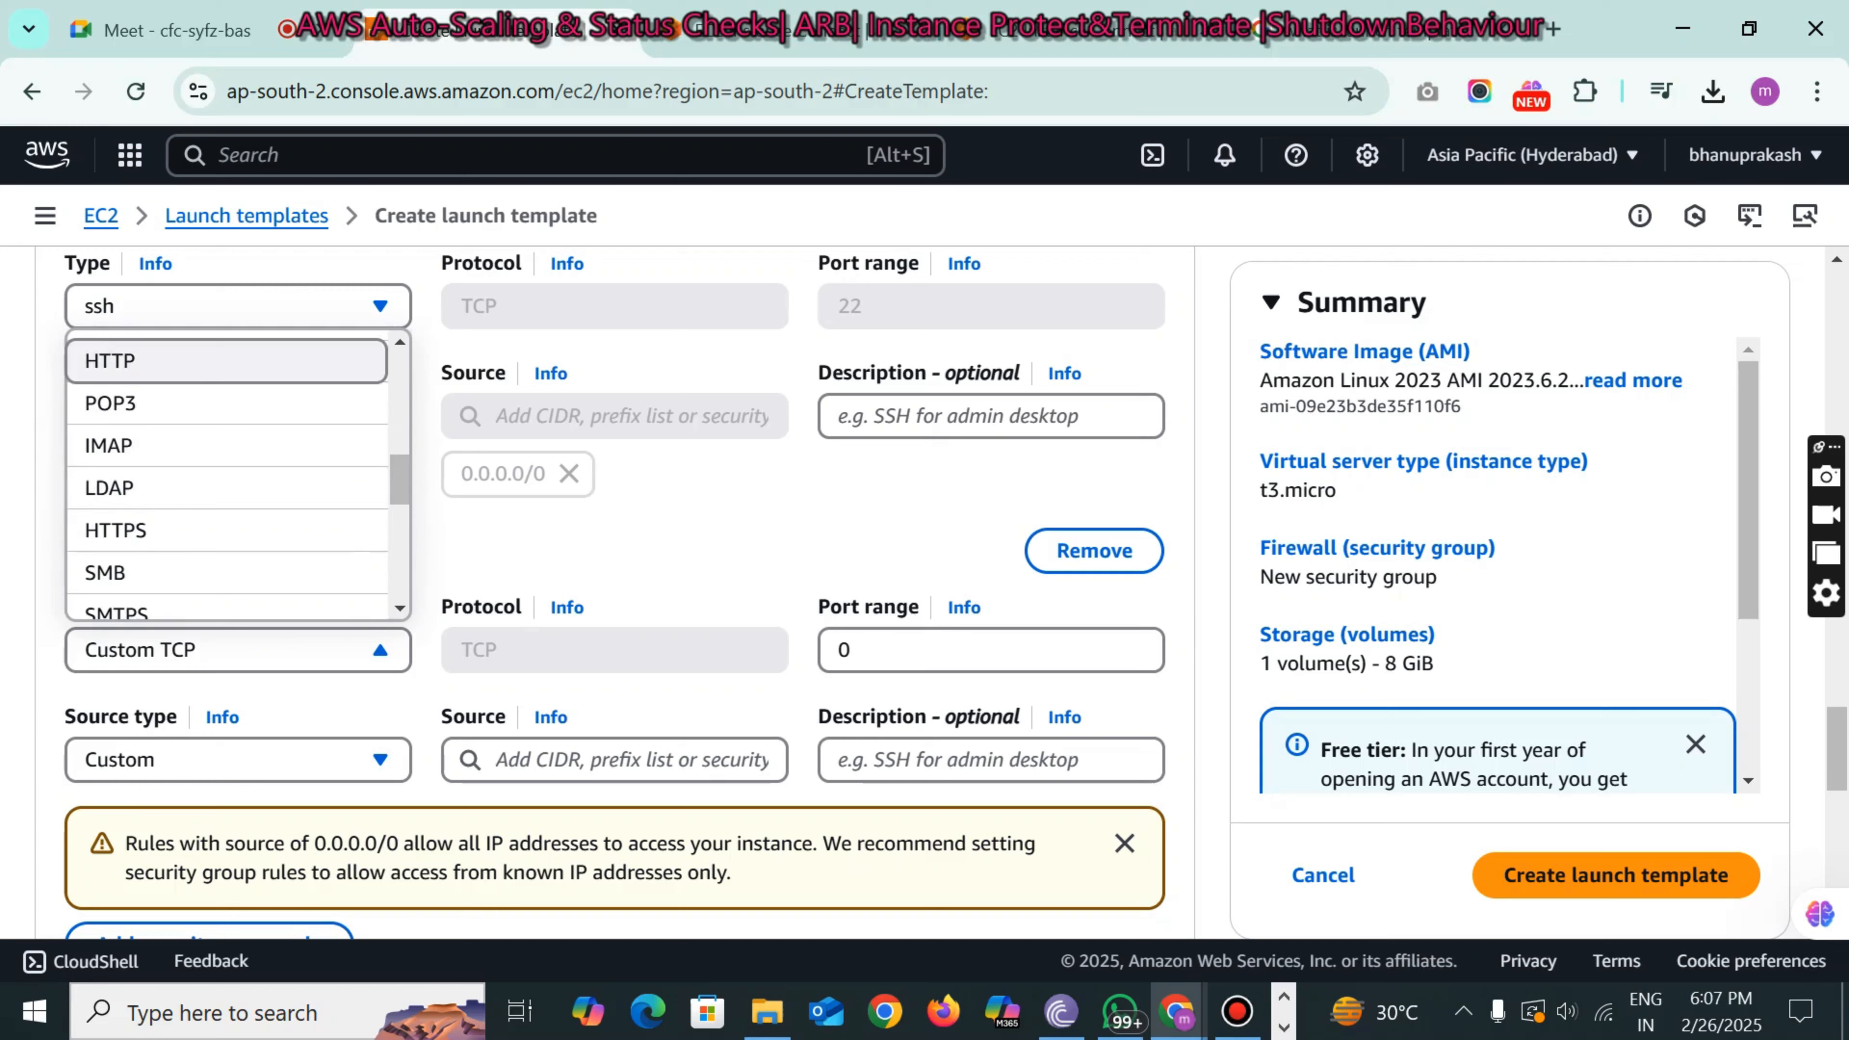
{"action": "left_click", "coordinate": [182, 364]}
{"action": "left_click", "coordinate": [248, 760]}
{"action": "left_click", "coordinate": [228, 614]}
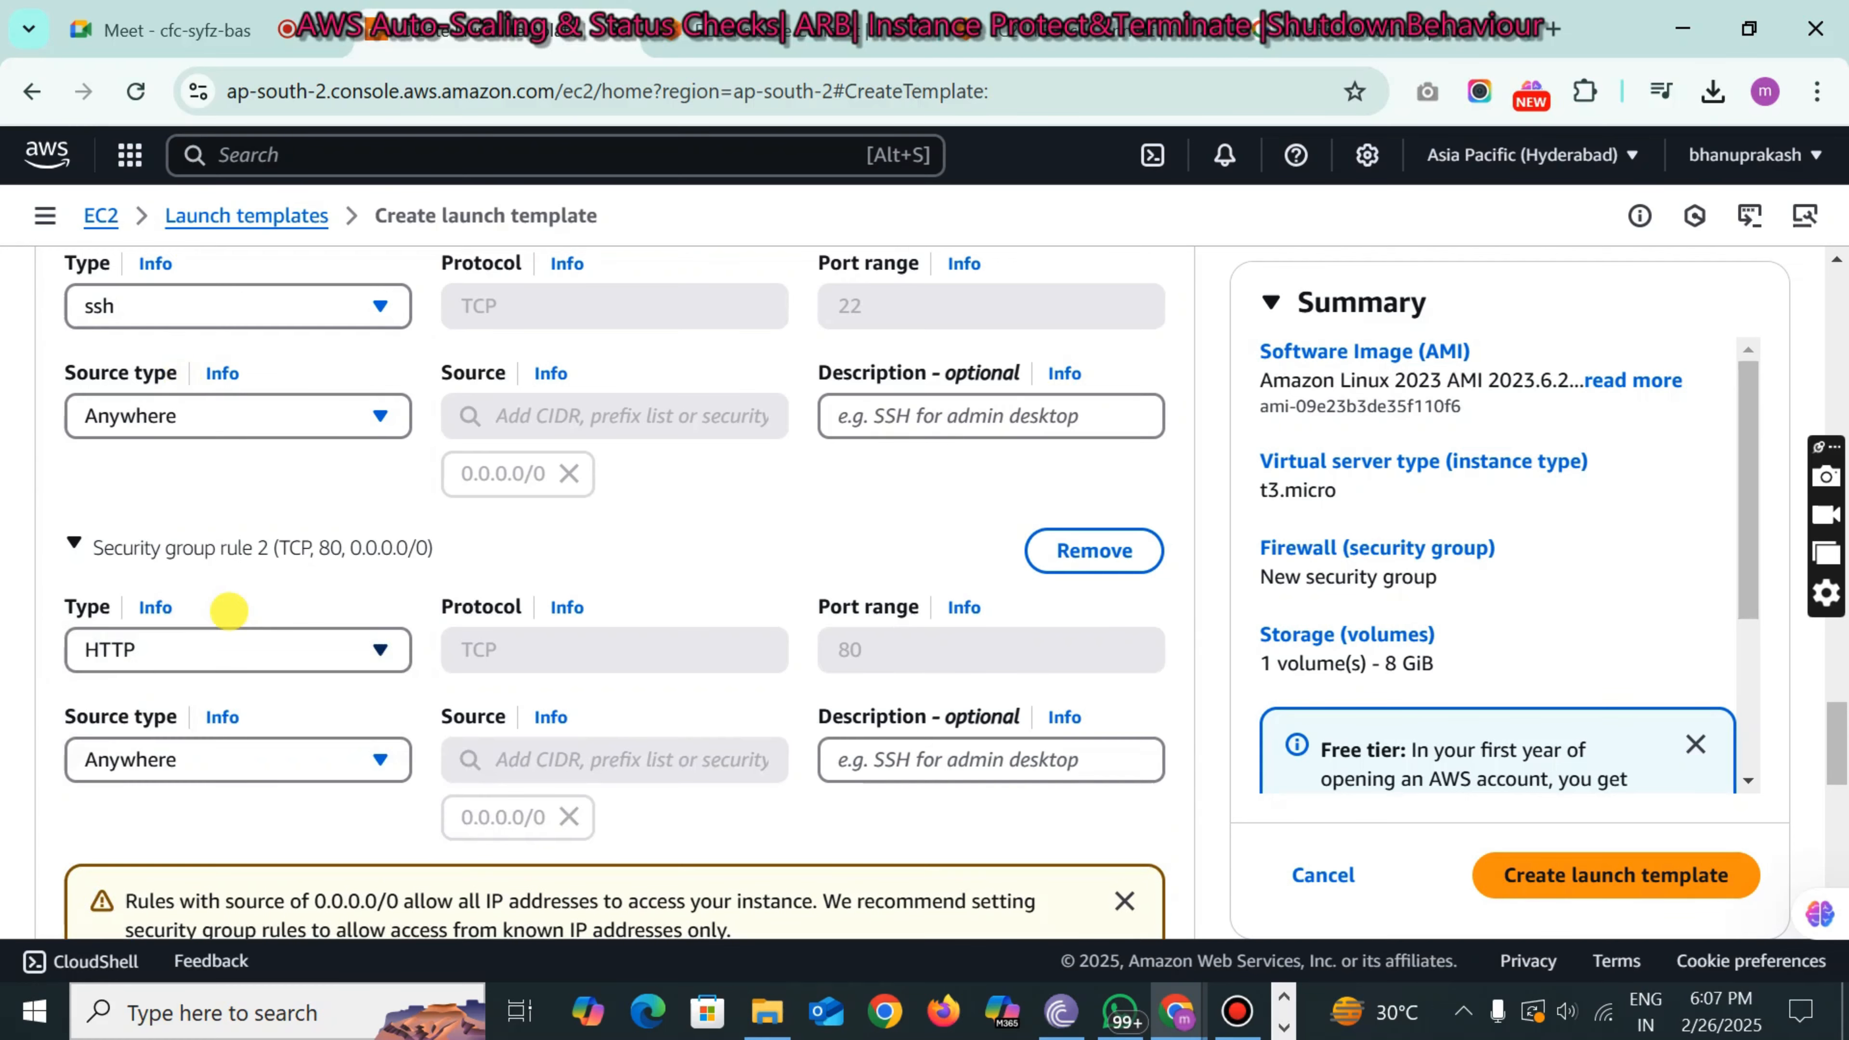
- Expand the AMI root volume in the storage settings and examine its size, volume type, IOPS and throughput
{"action": "scroll", "coordinate": [72, 763], "scroll_direction": "down", "scroll_amount": 12}
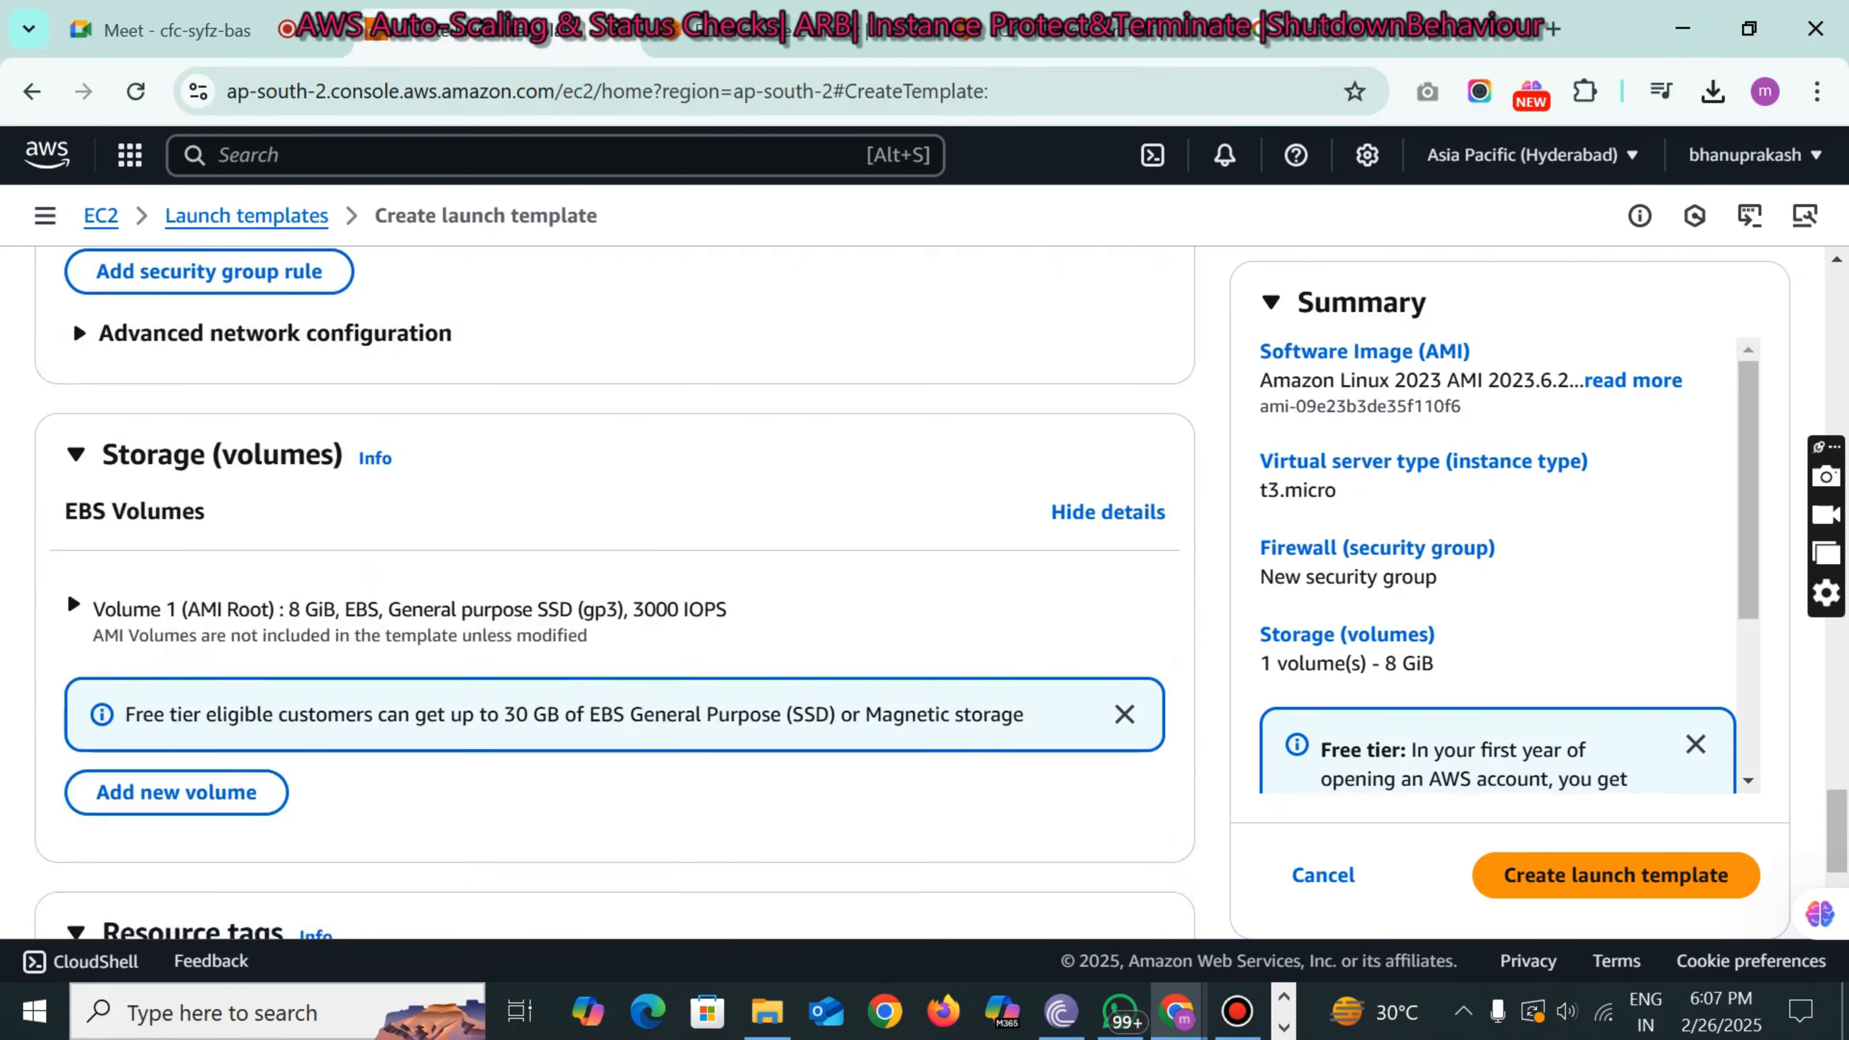
{"action": "scroll", "coordinate": [66, 600], "scroll_direction": "up", "scroll_amount": 4}
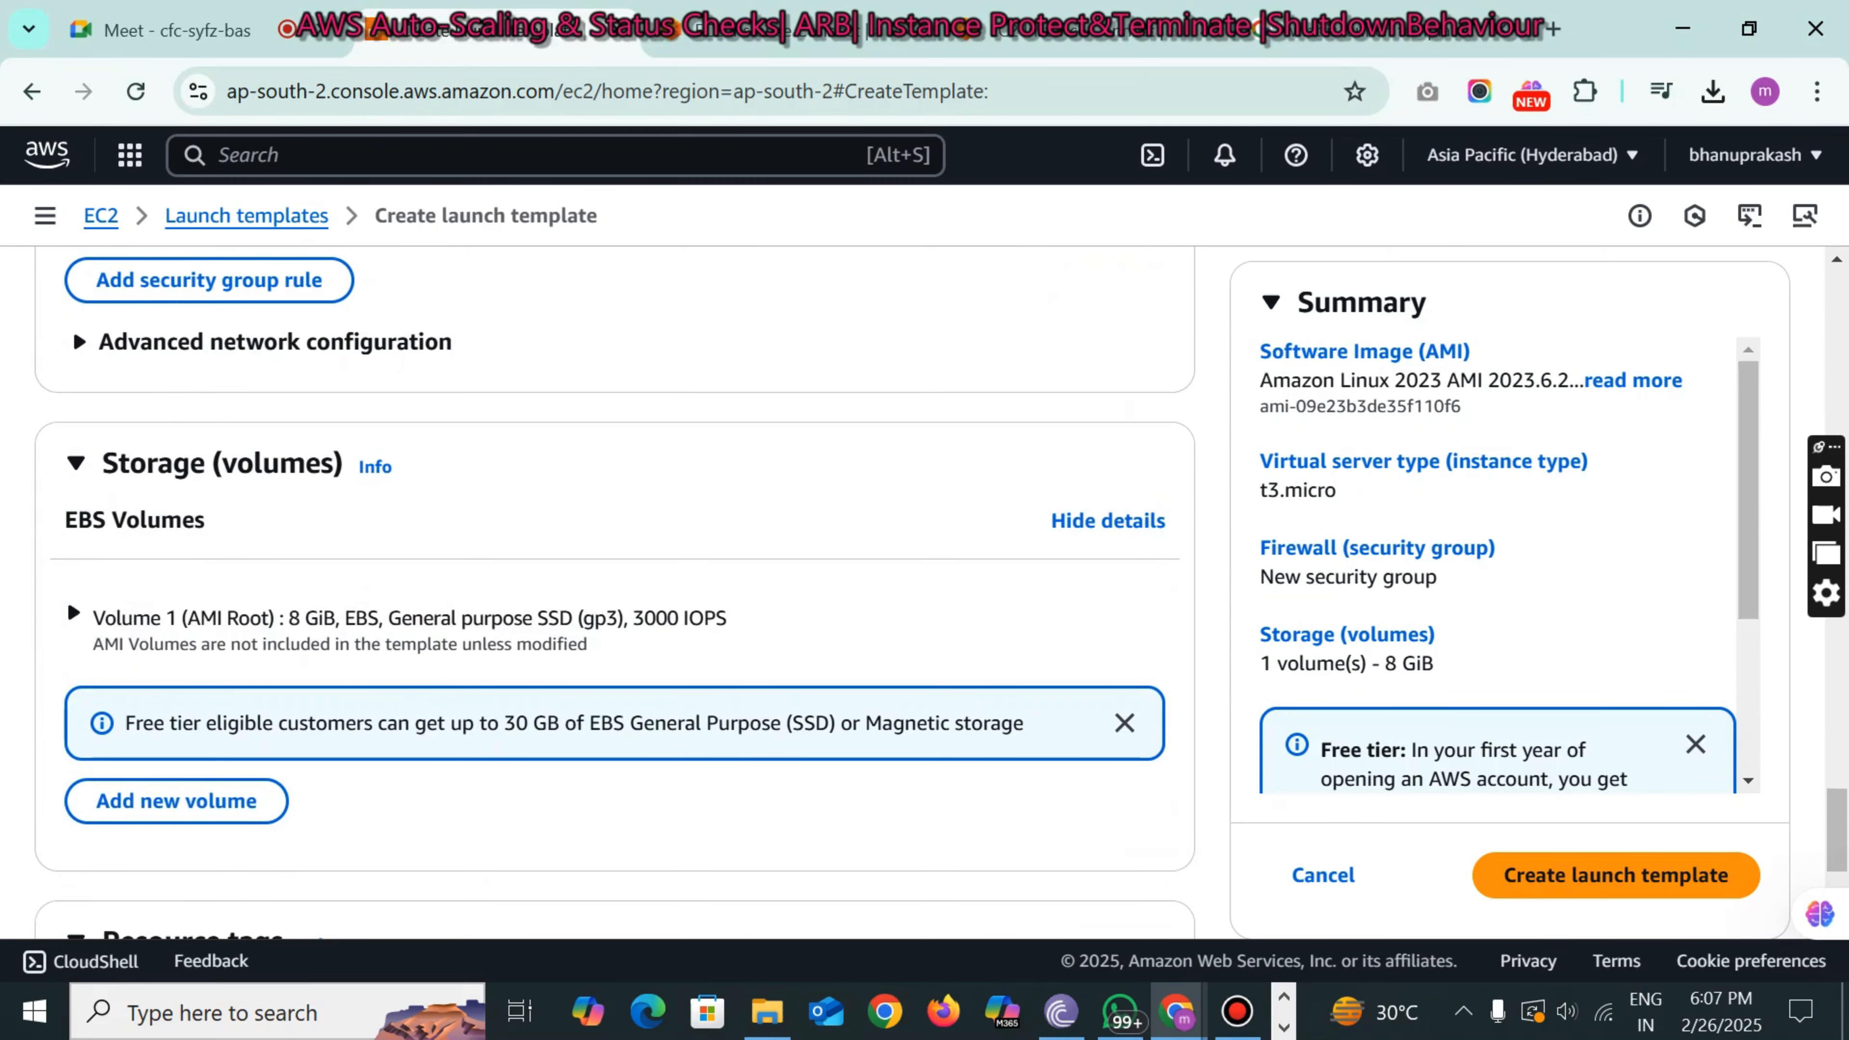
{"action": "left_click", "coordinate": [73, 613]}
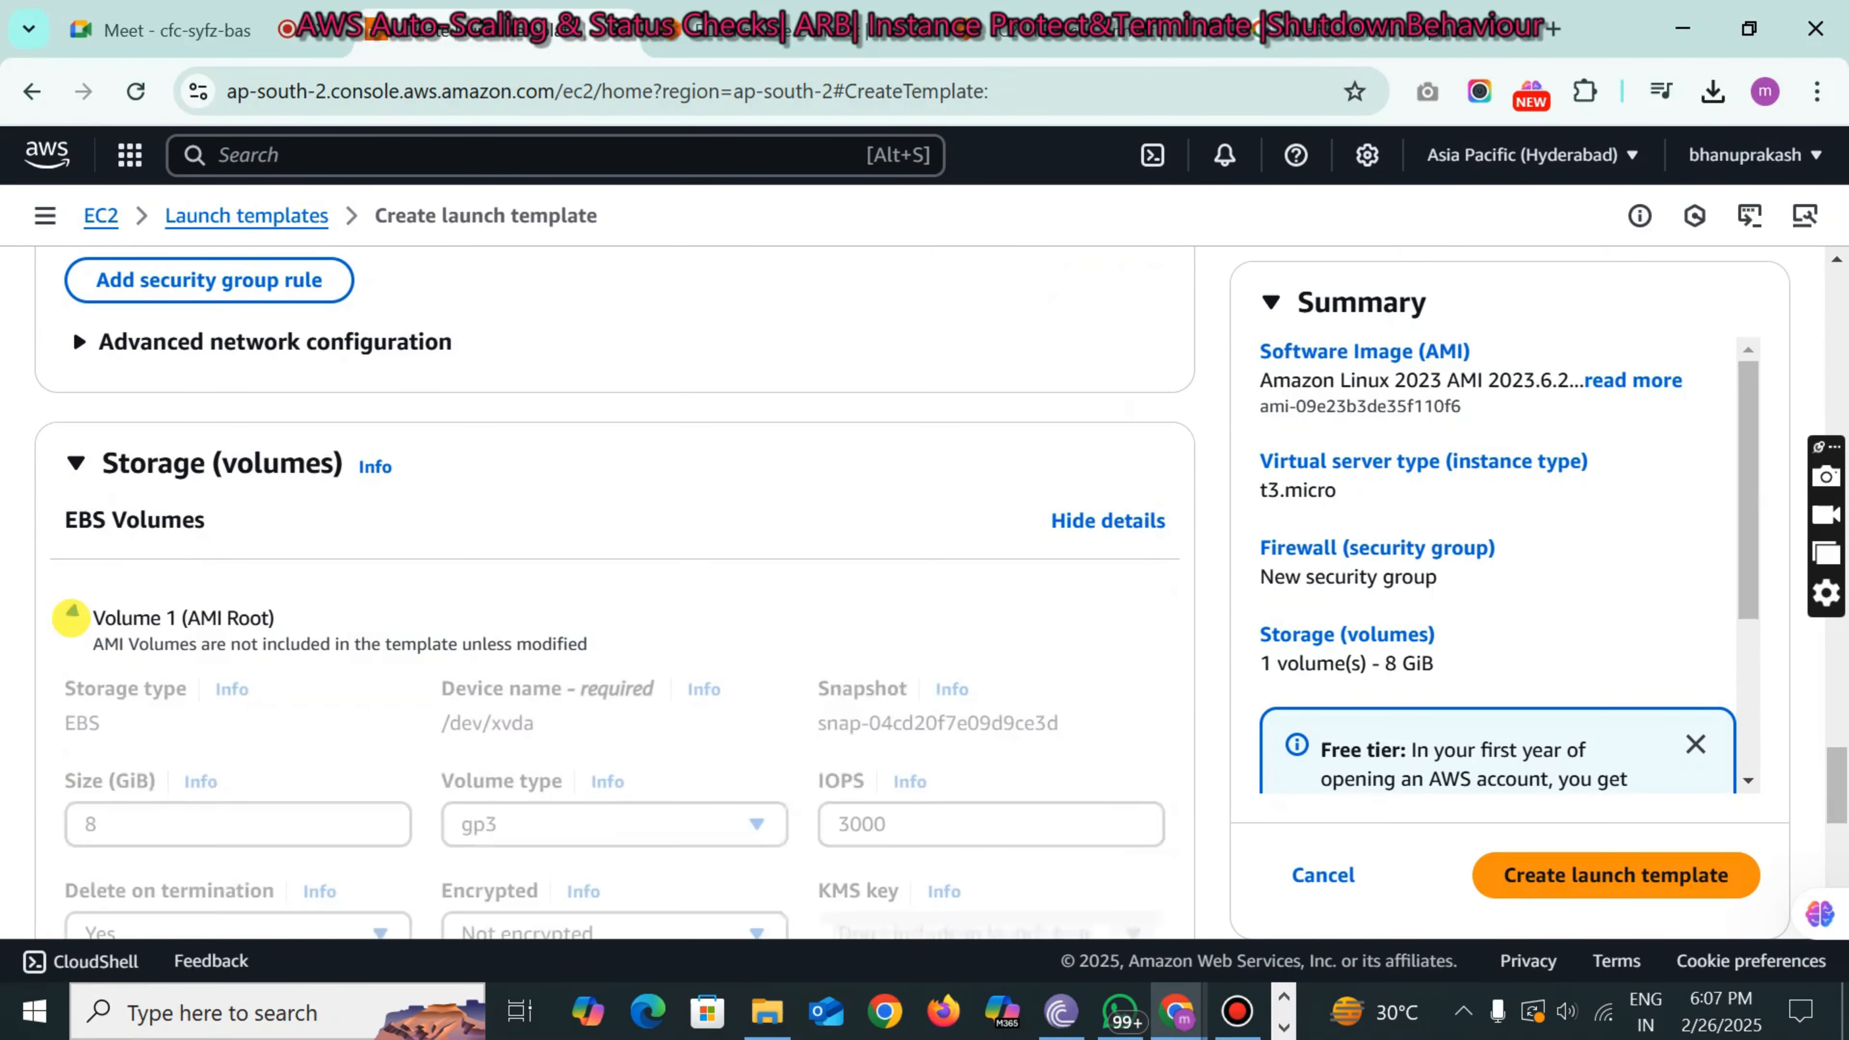
{"action": "scroll", "coordinate": [73, 614], "scroll_direction": "down", "scroll_amount": 2}
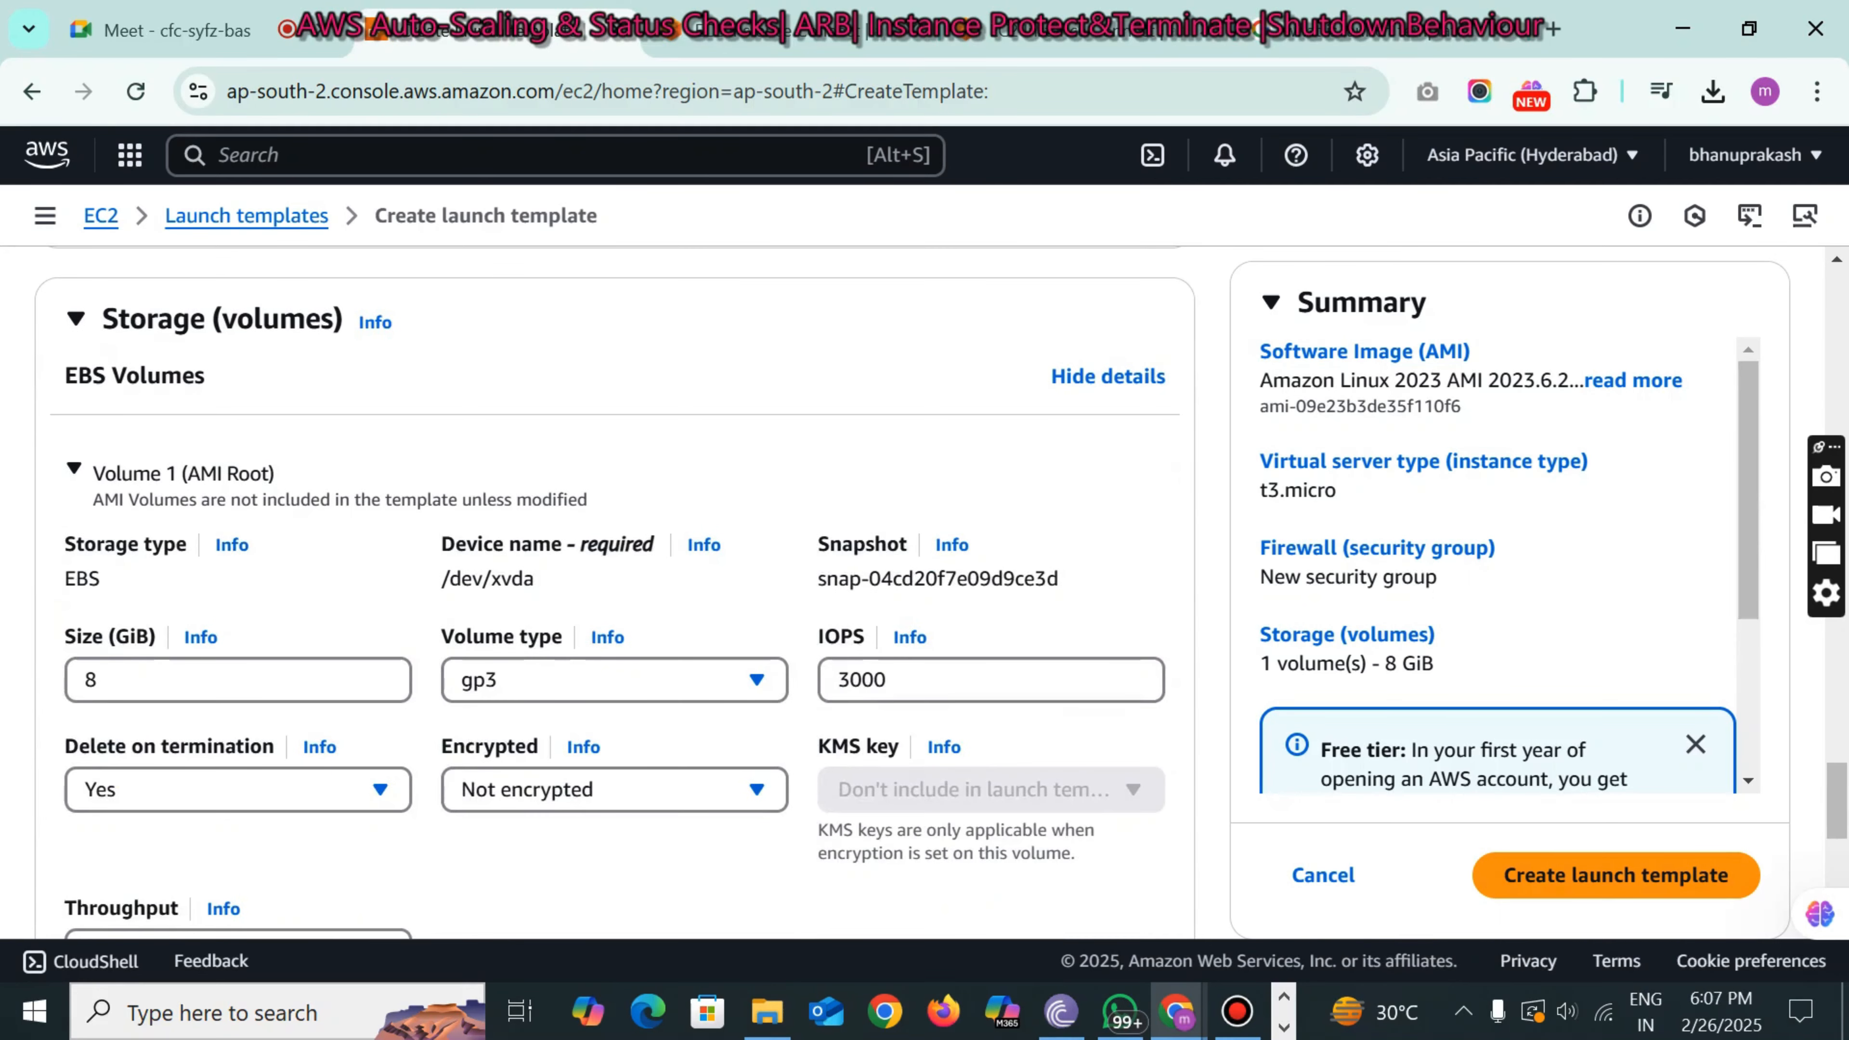
{"action": "scroll", "coordinate": [615, 582], "scroll_direction": "down", "scroll_amount": 6}
{"action": "scroll", "coordinate": [615, 583], "scroll_direction": "down", "scroll_amount": 3}
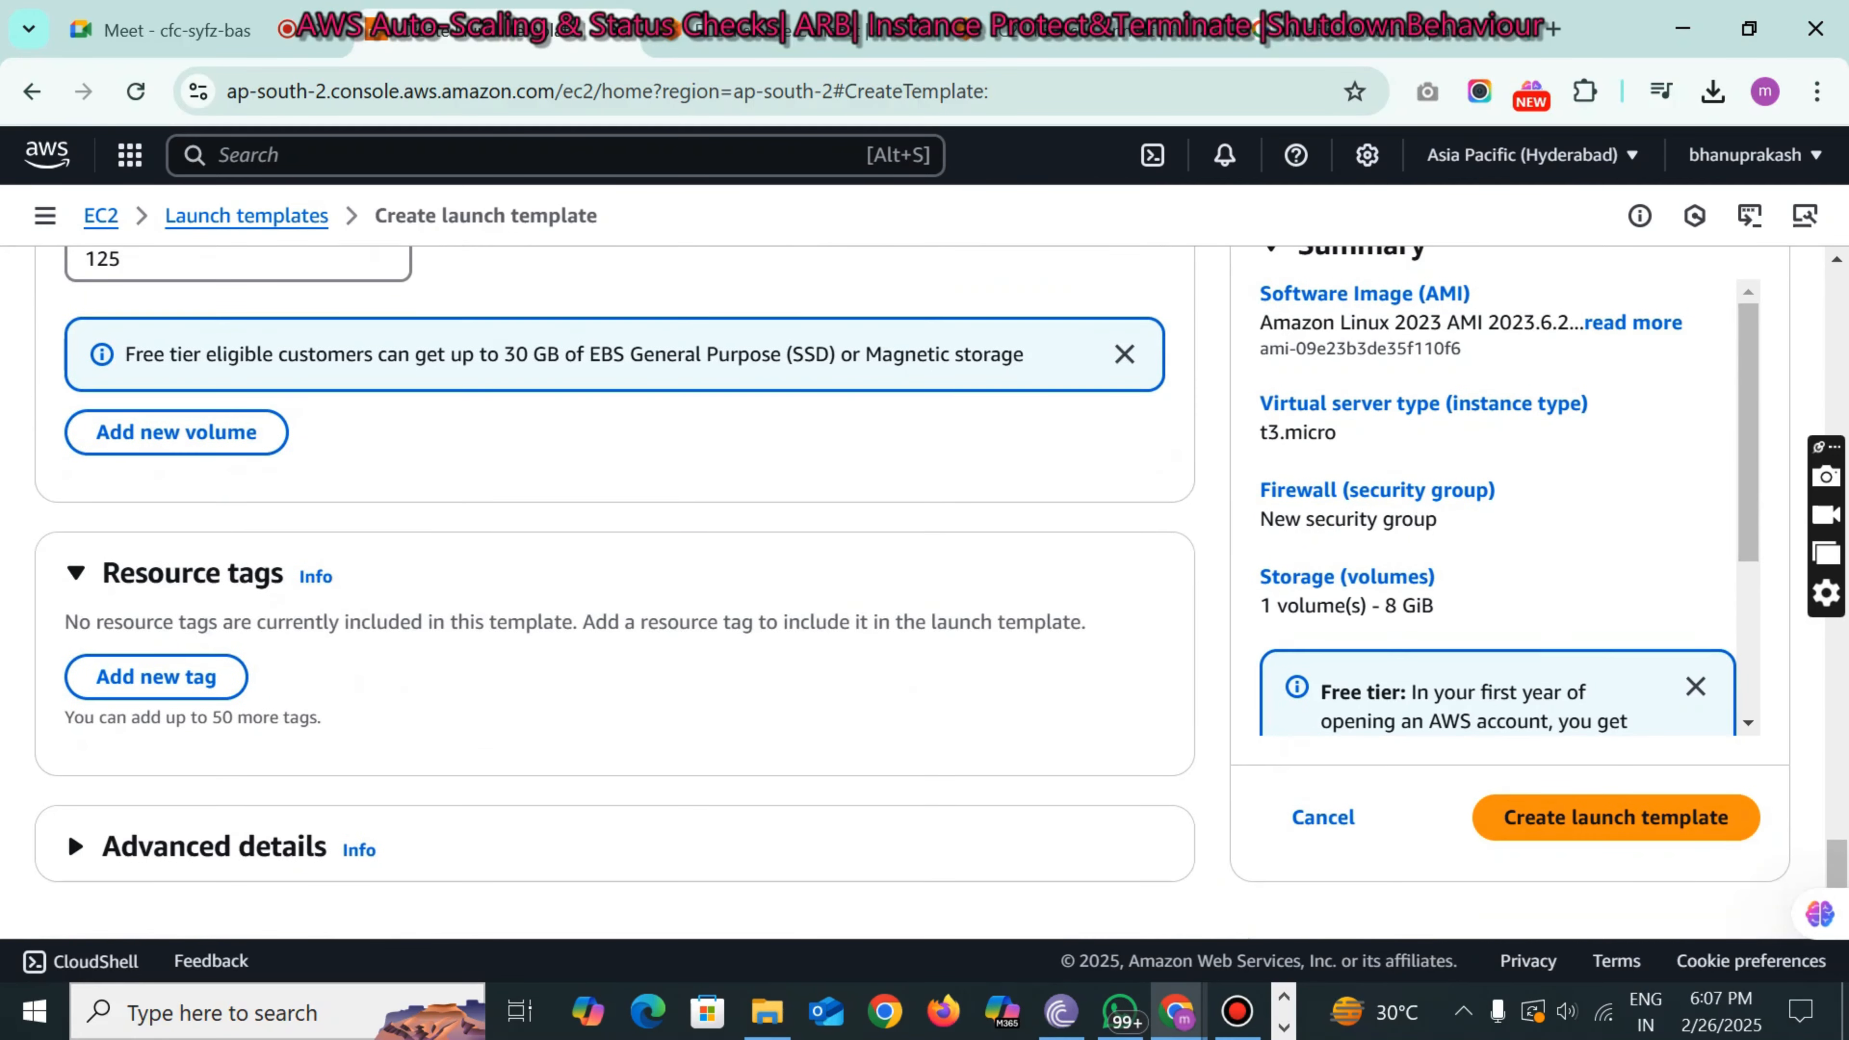
- Open bootstrapscript from the Day9 folder in File Explorer and copy its entire script into the user data under the template's advanced details
{"action": "left_click", "coordinate": [75, 845]}
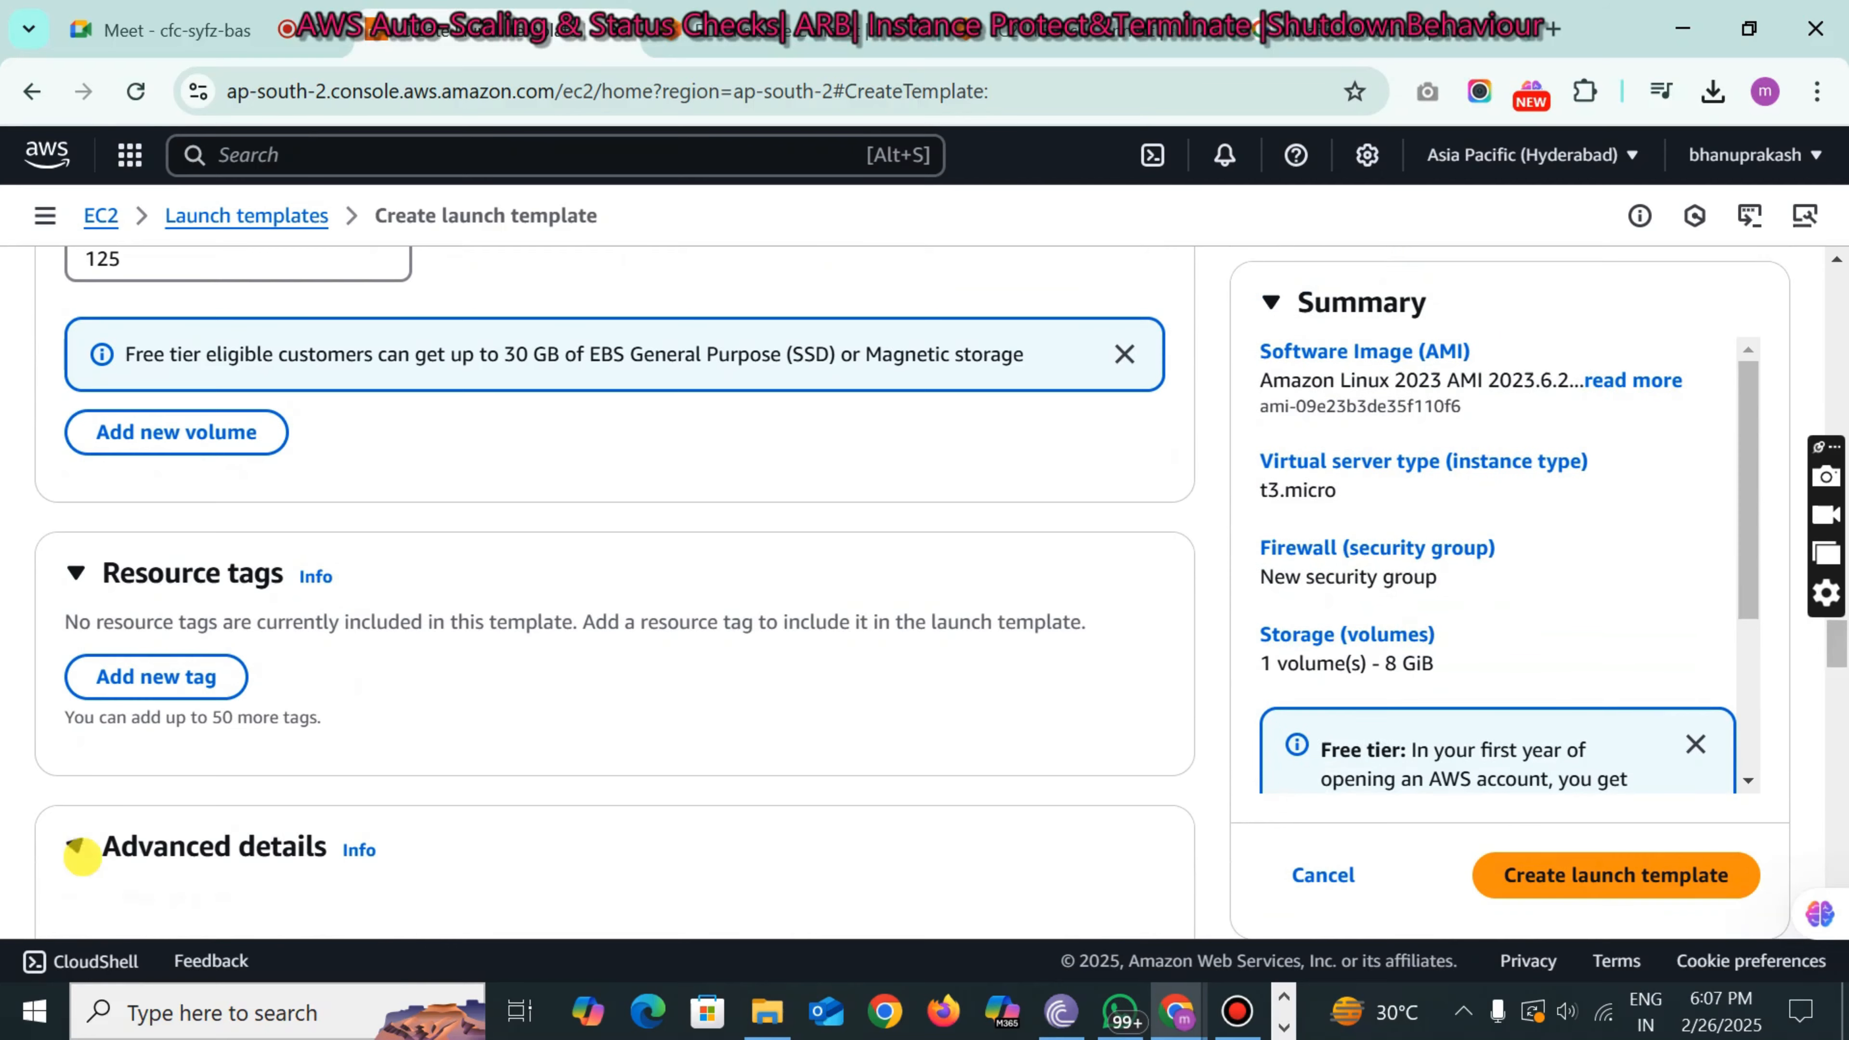
{"action": "scroll", "coordinate": [75, 845], "scroll_direction": "down", "scroll_amount": 15}
{"action": "scroll", "coordinate": [250, 510], "scroll_direction": "down", "scroll_amount": 20}
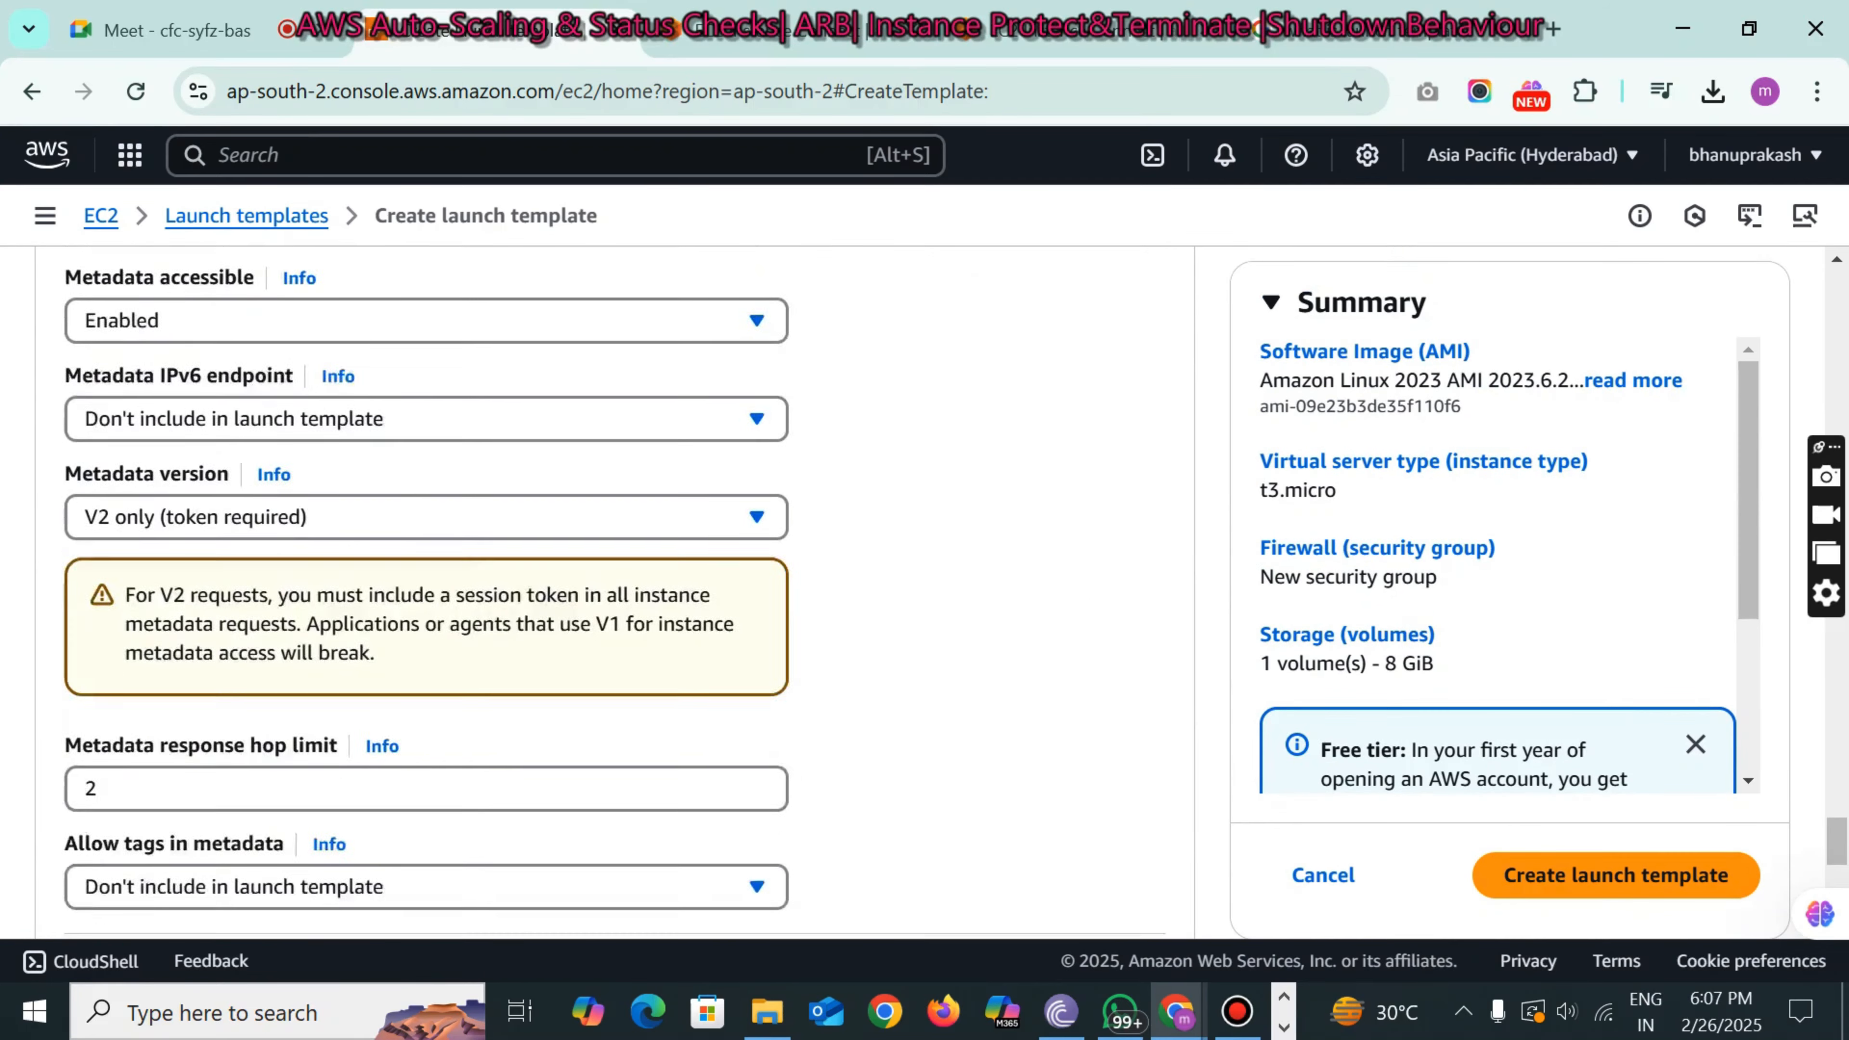
{"action": "left_click", "coordinate": [250, 480]}
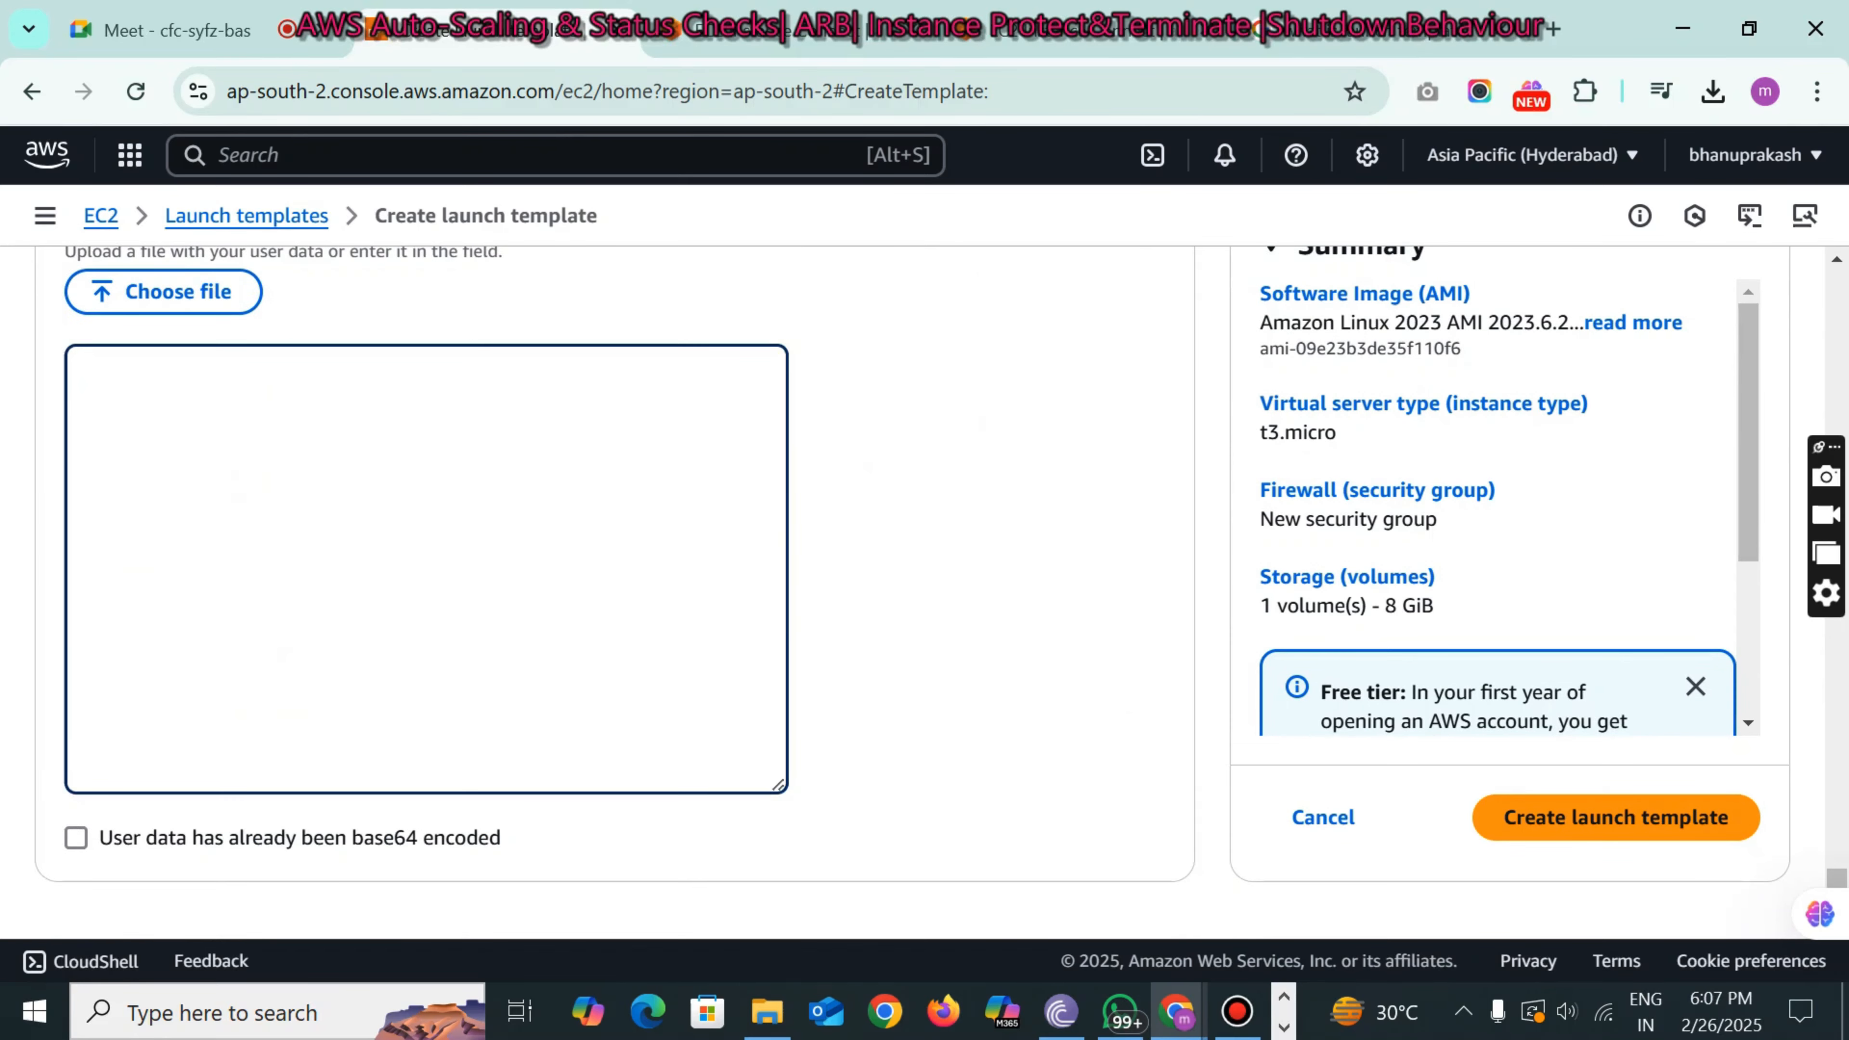
{"action": "left_click", "coordinate": [767, 1012]}
{"action": "double_click", "coordinate": [867, 356]}
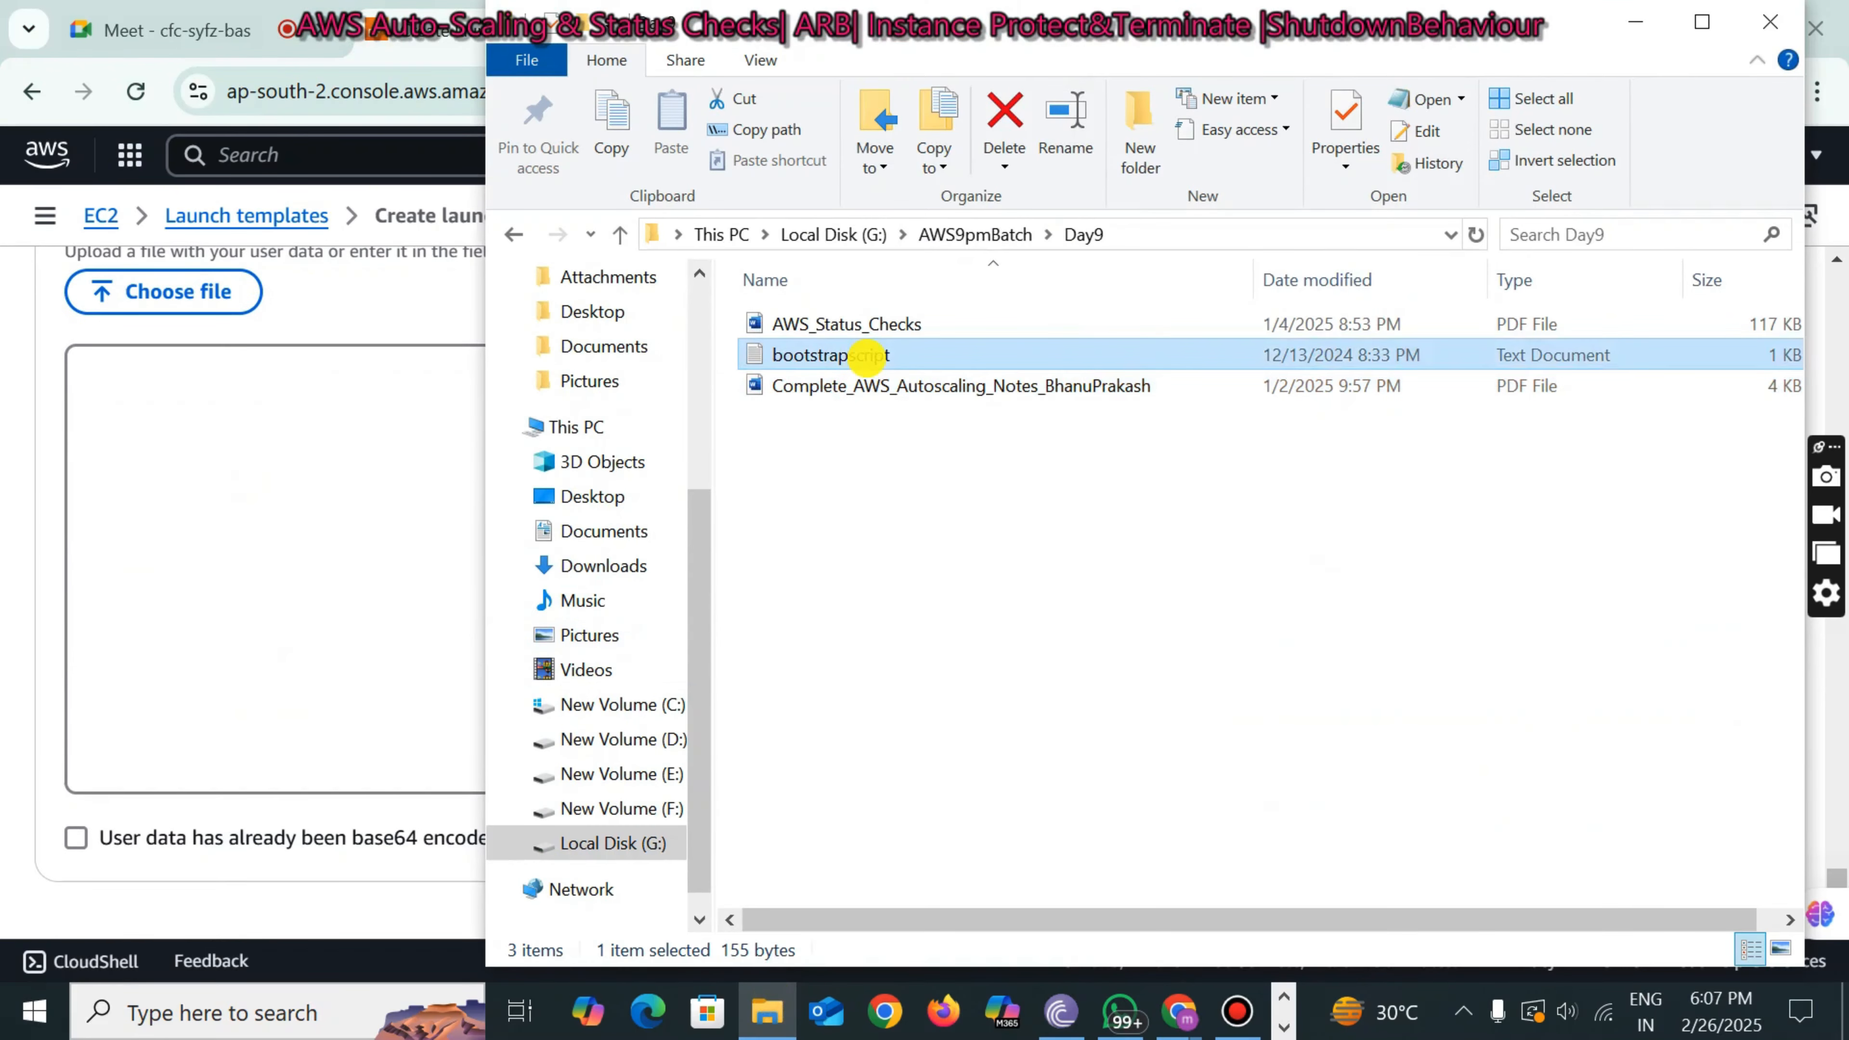
{"action": "left_click_drag", "start_coordinate": [1390, 378], "coordinate": [1076, 80]}
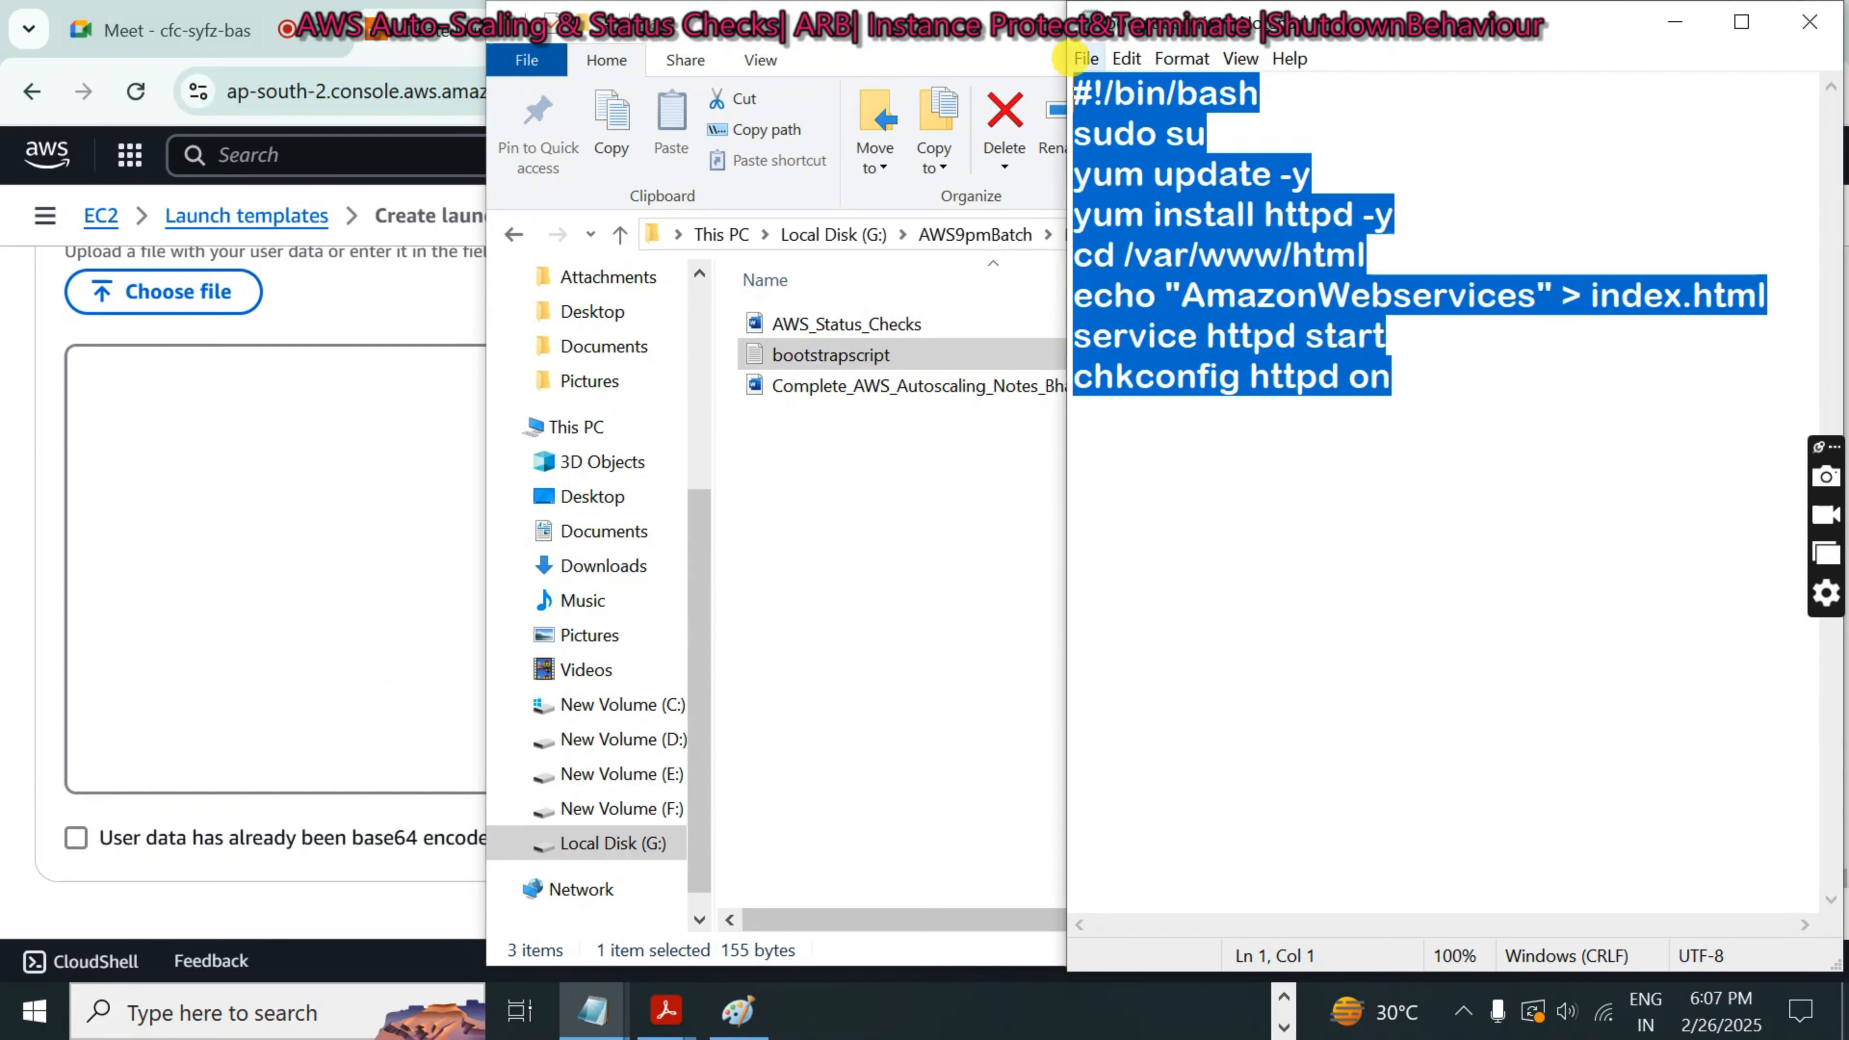
{"action": "key", "text": "ctrl+c"}
{"action": "left_click", "coordinate": [203, 458]}
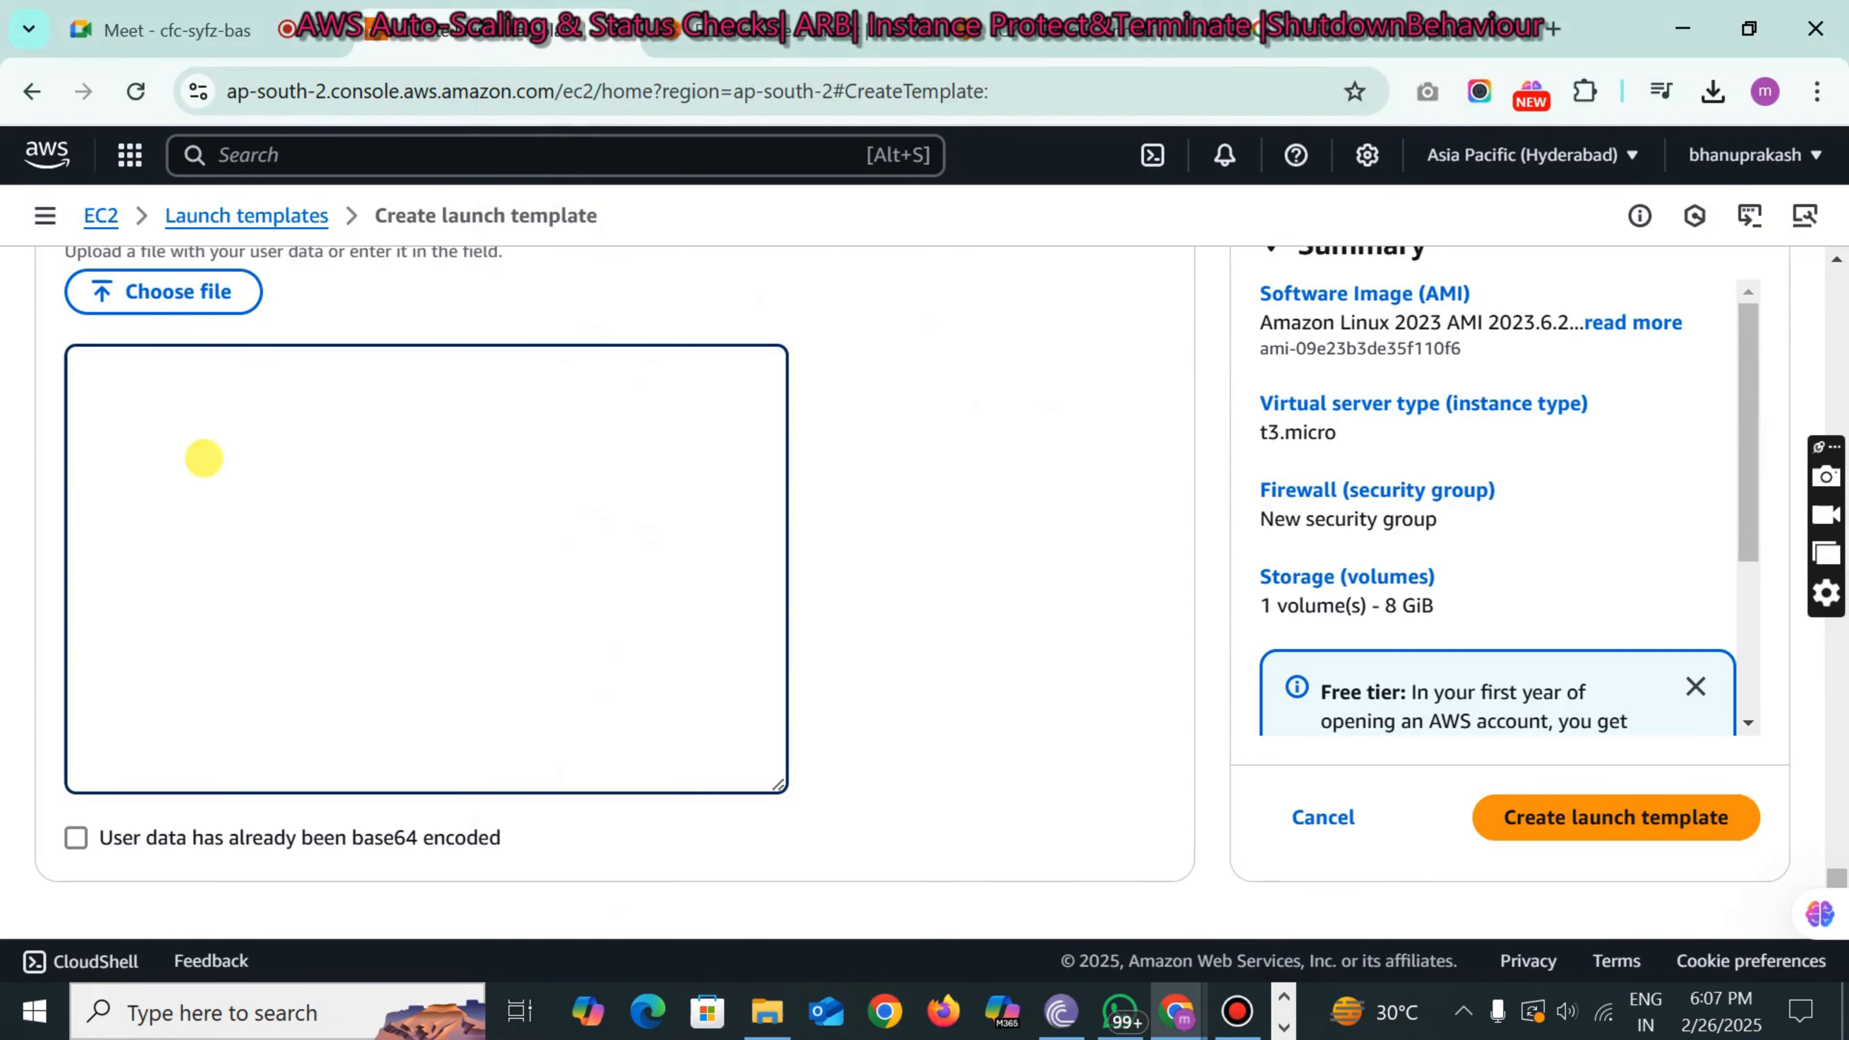
{"action": "key", "text": "ctrl+v"}
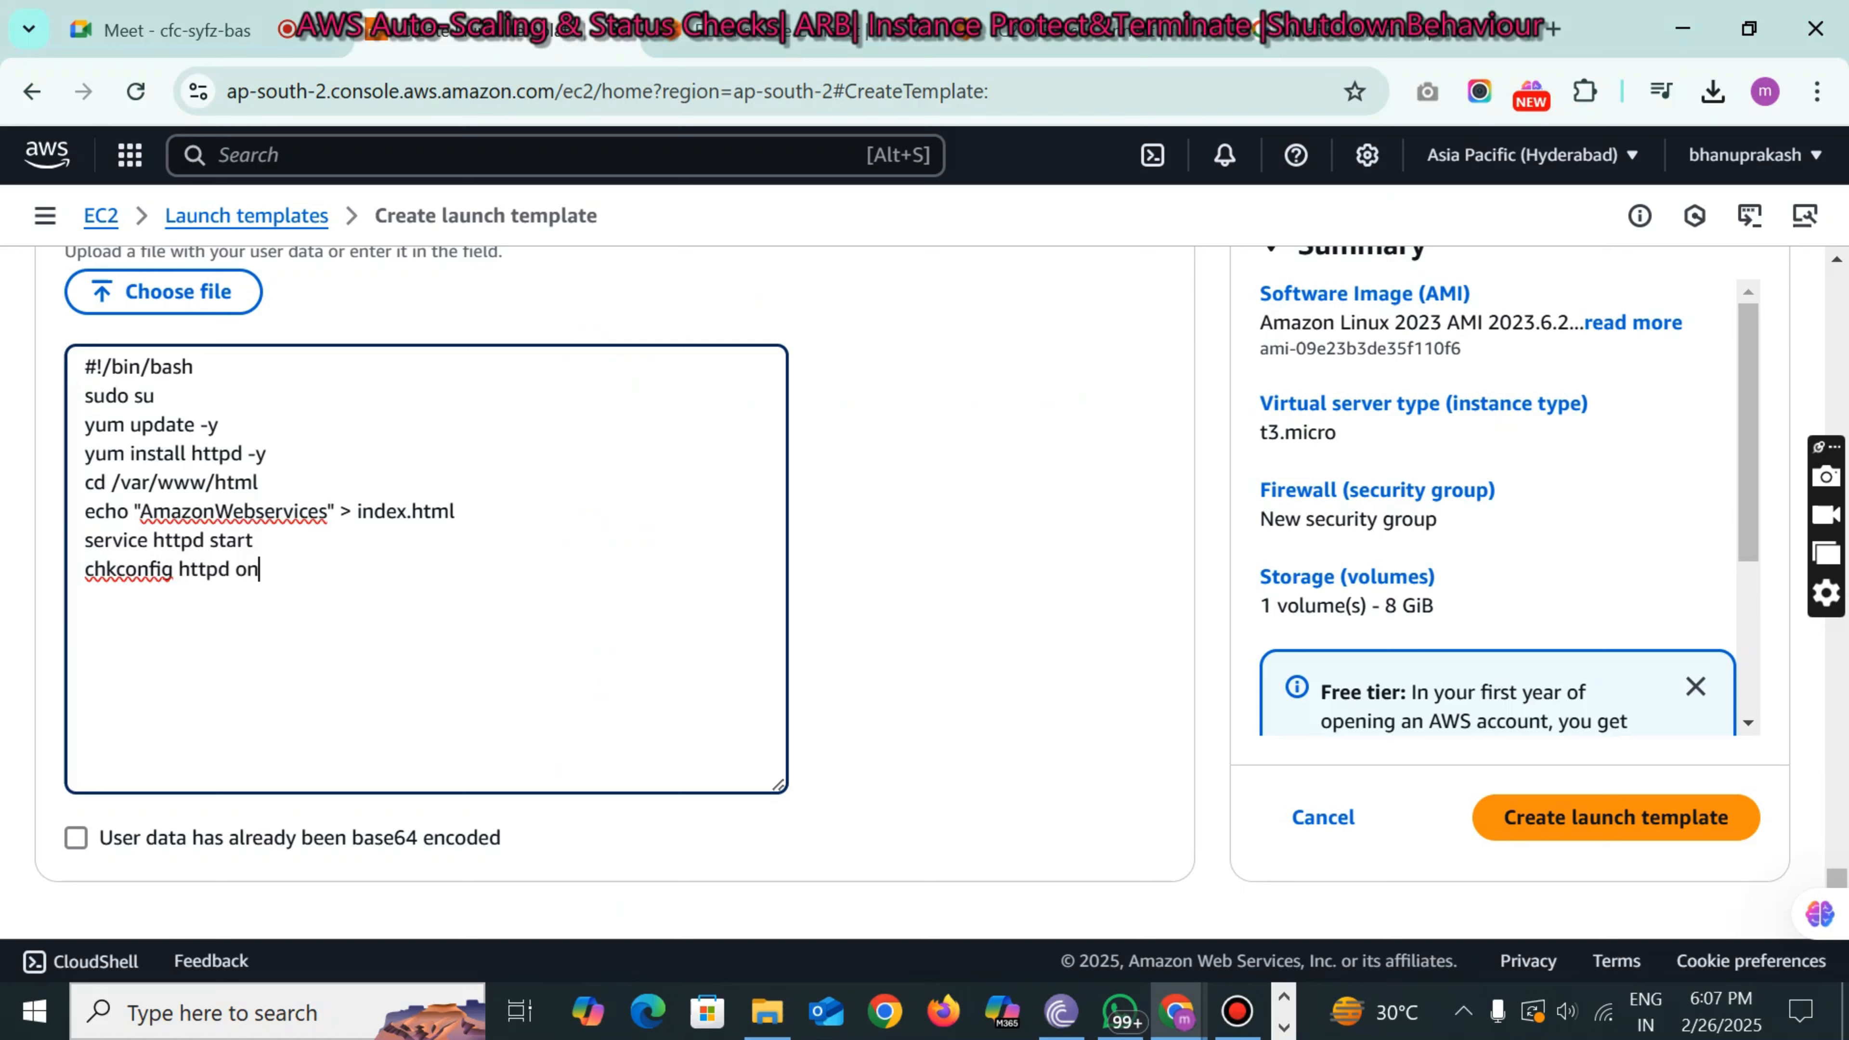
- Highlight the AmazonWebservices text in the user data script, then try to create the launch template
{"action": "left_click_drag", "start_coordinate": [138, 511], "coordinate": [324, 519]}
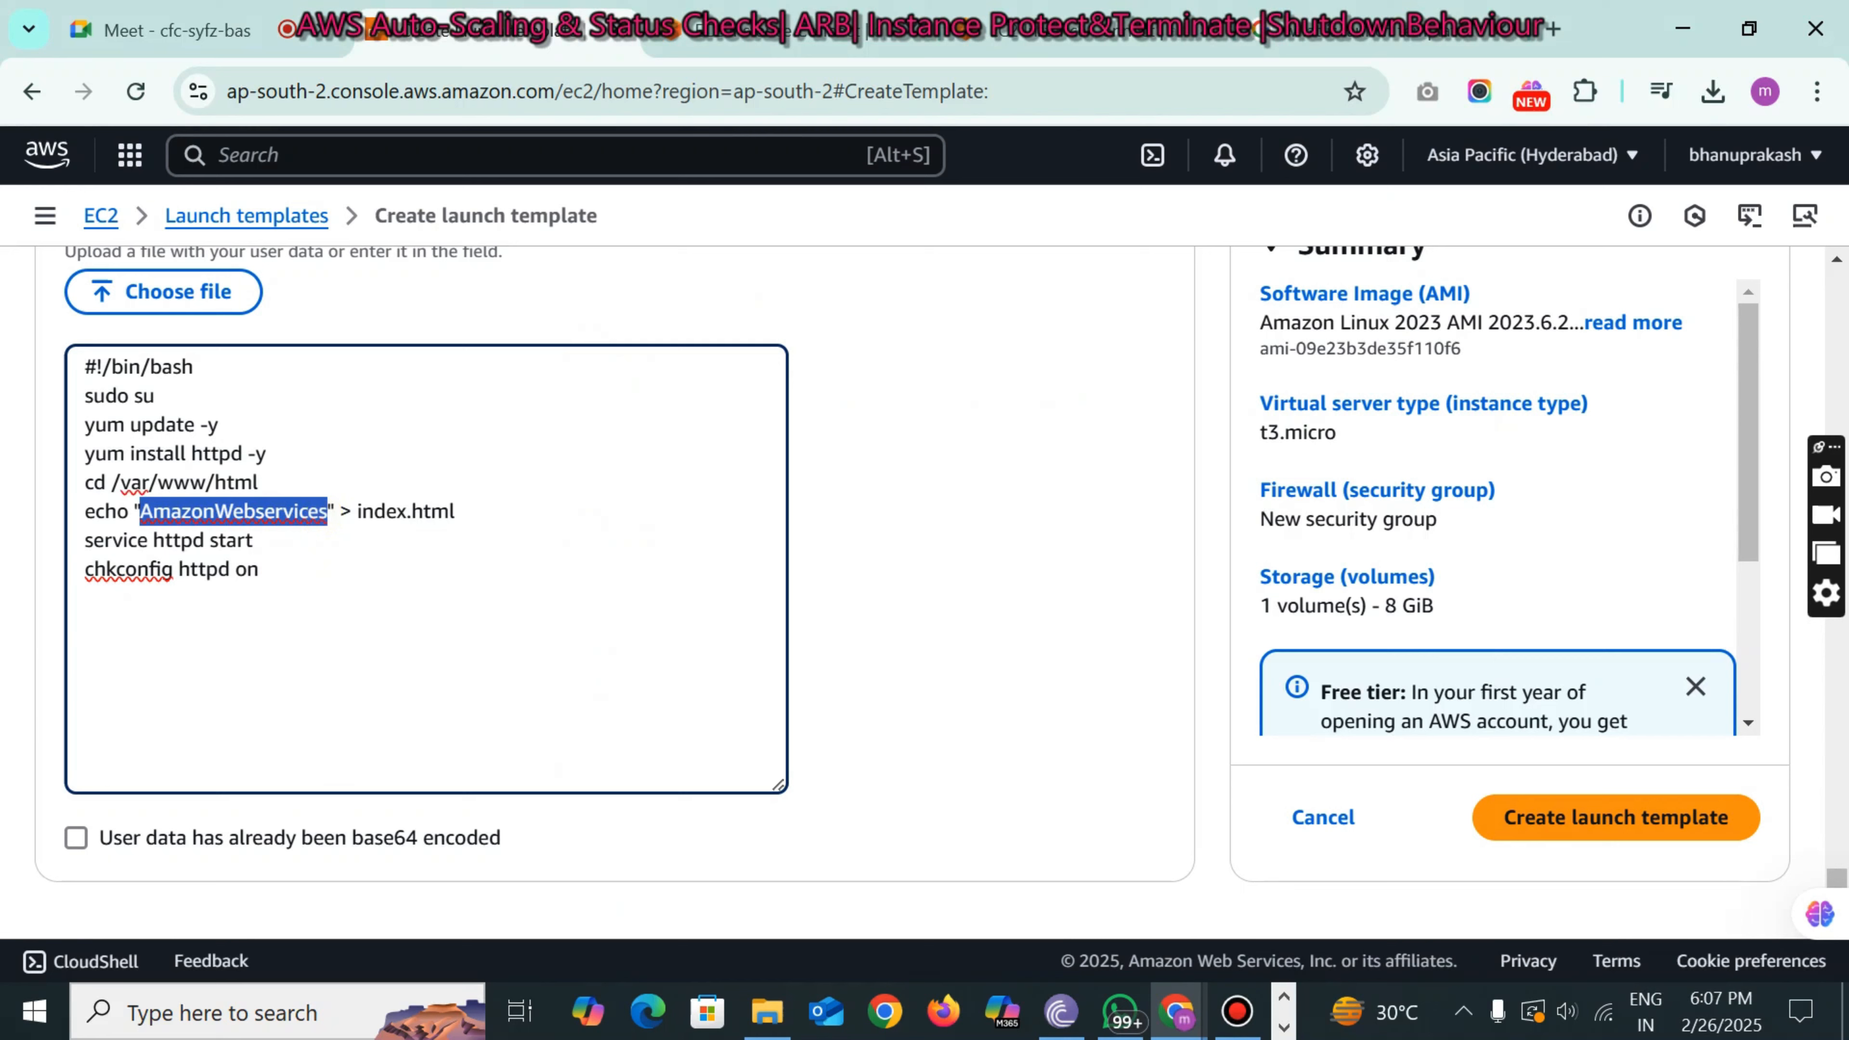
{"action": "left_click", "coordinate": [306, 570]}
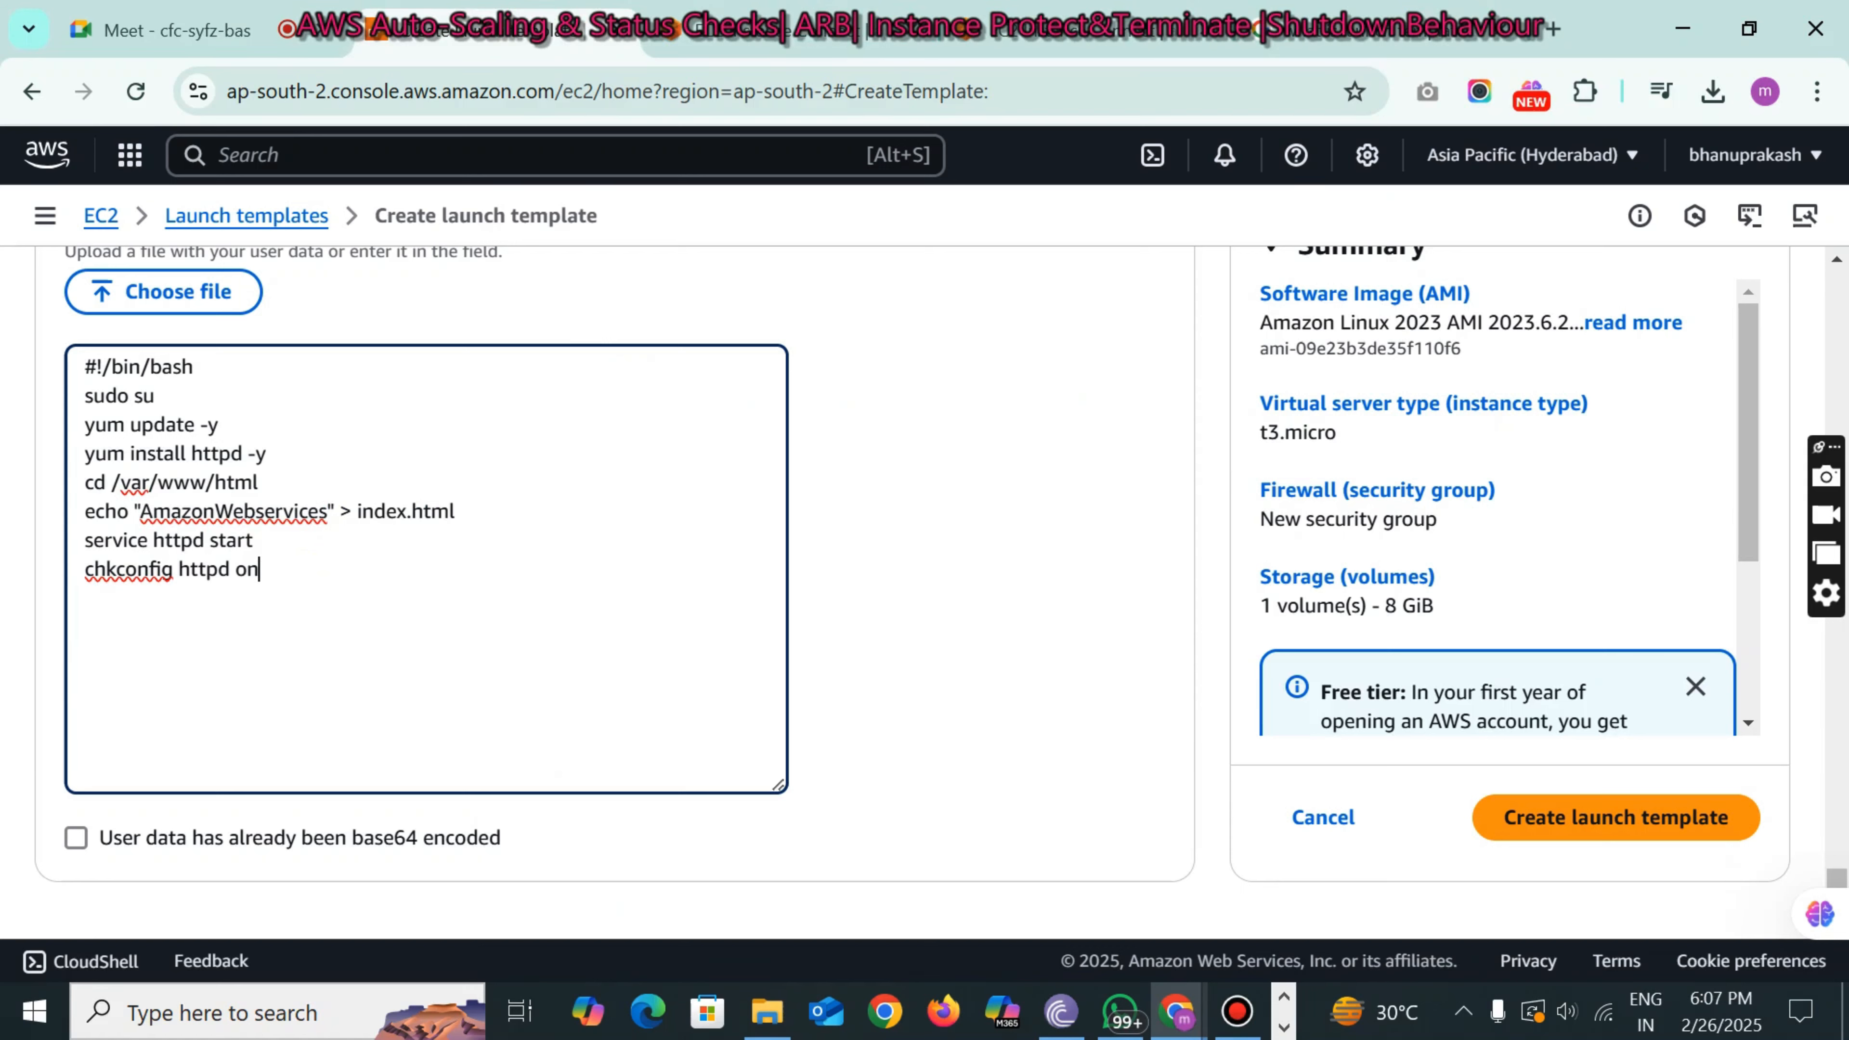
{"action": "left_click_drag", "start_coordinate": [139, 510], "coordinate": [324, 511]}
{"action": "left_click", "coordinate": [320, 585]}
{"action": "left_click", "coordinate": [1613, 825]}
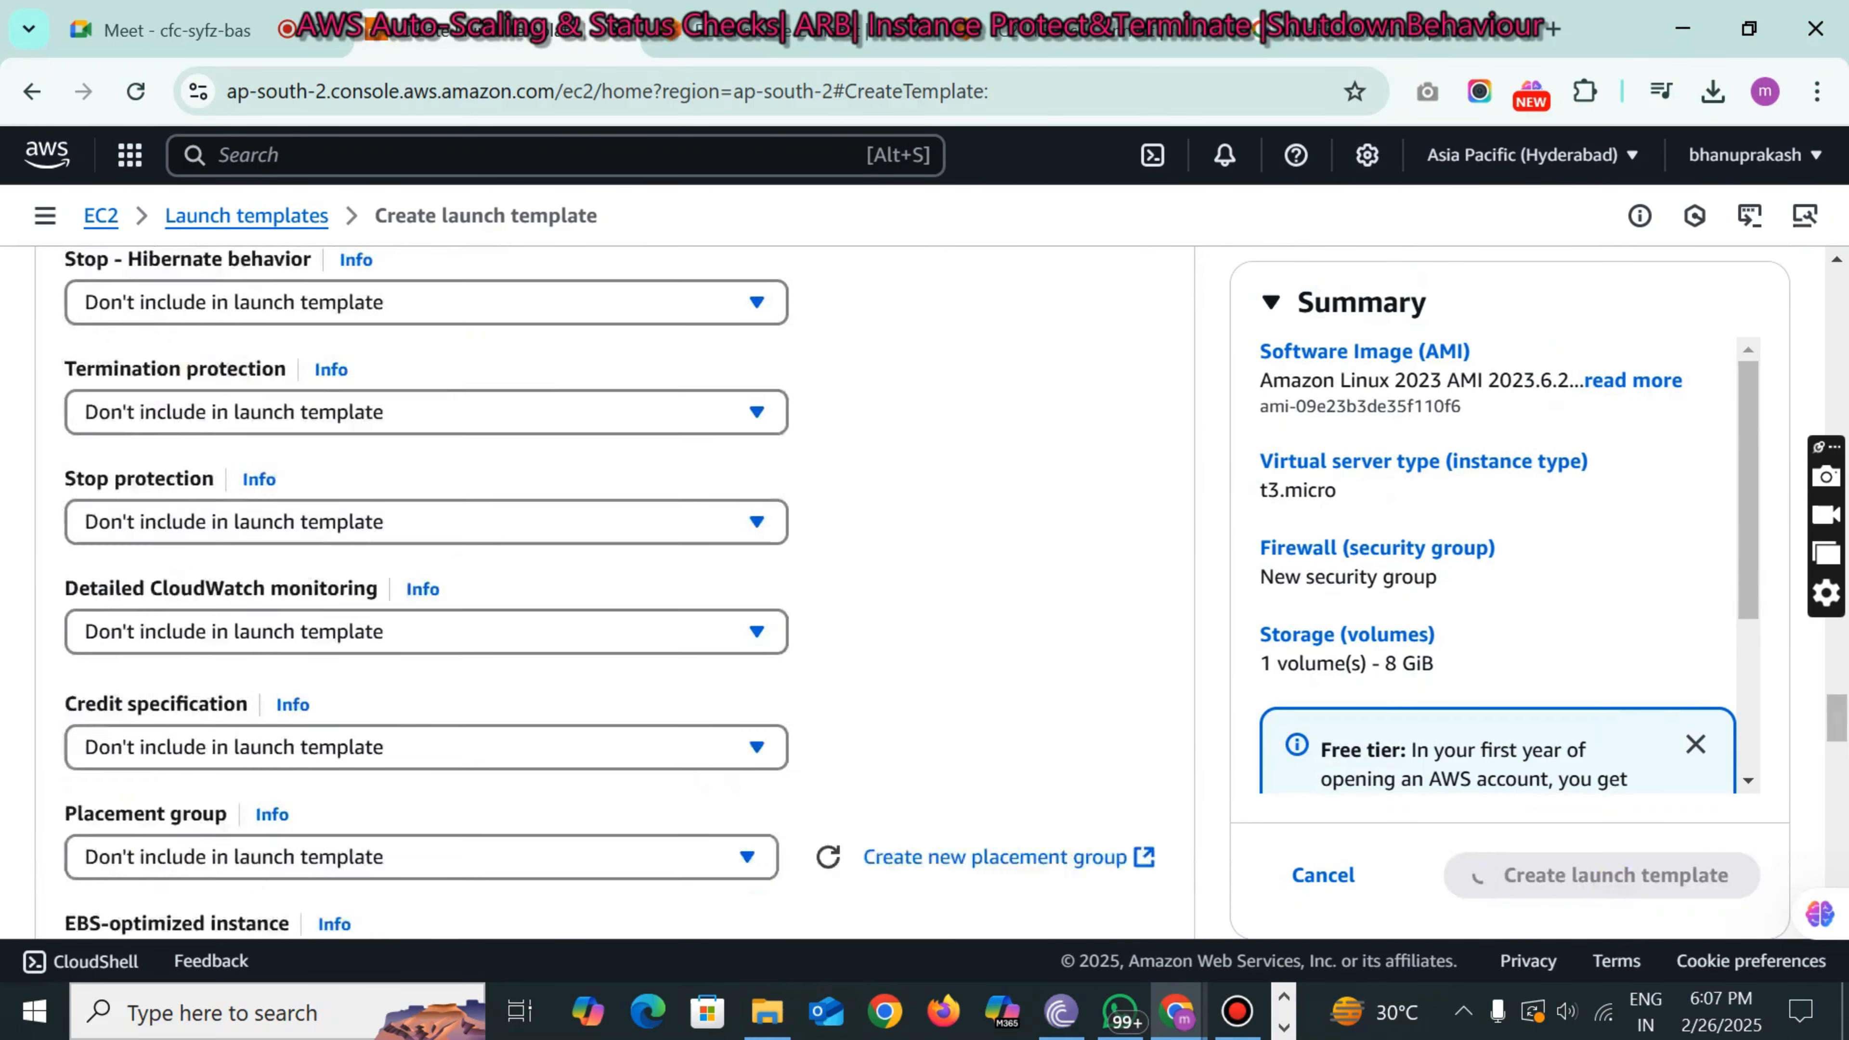
- Copy the template version description "this template is for auto scaling" into the required description of the New-Template-Security security group
{"action": "scroll", "coordinate": [615, 592], "scroll_direction": "up", "scroll_amount": 2}
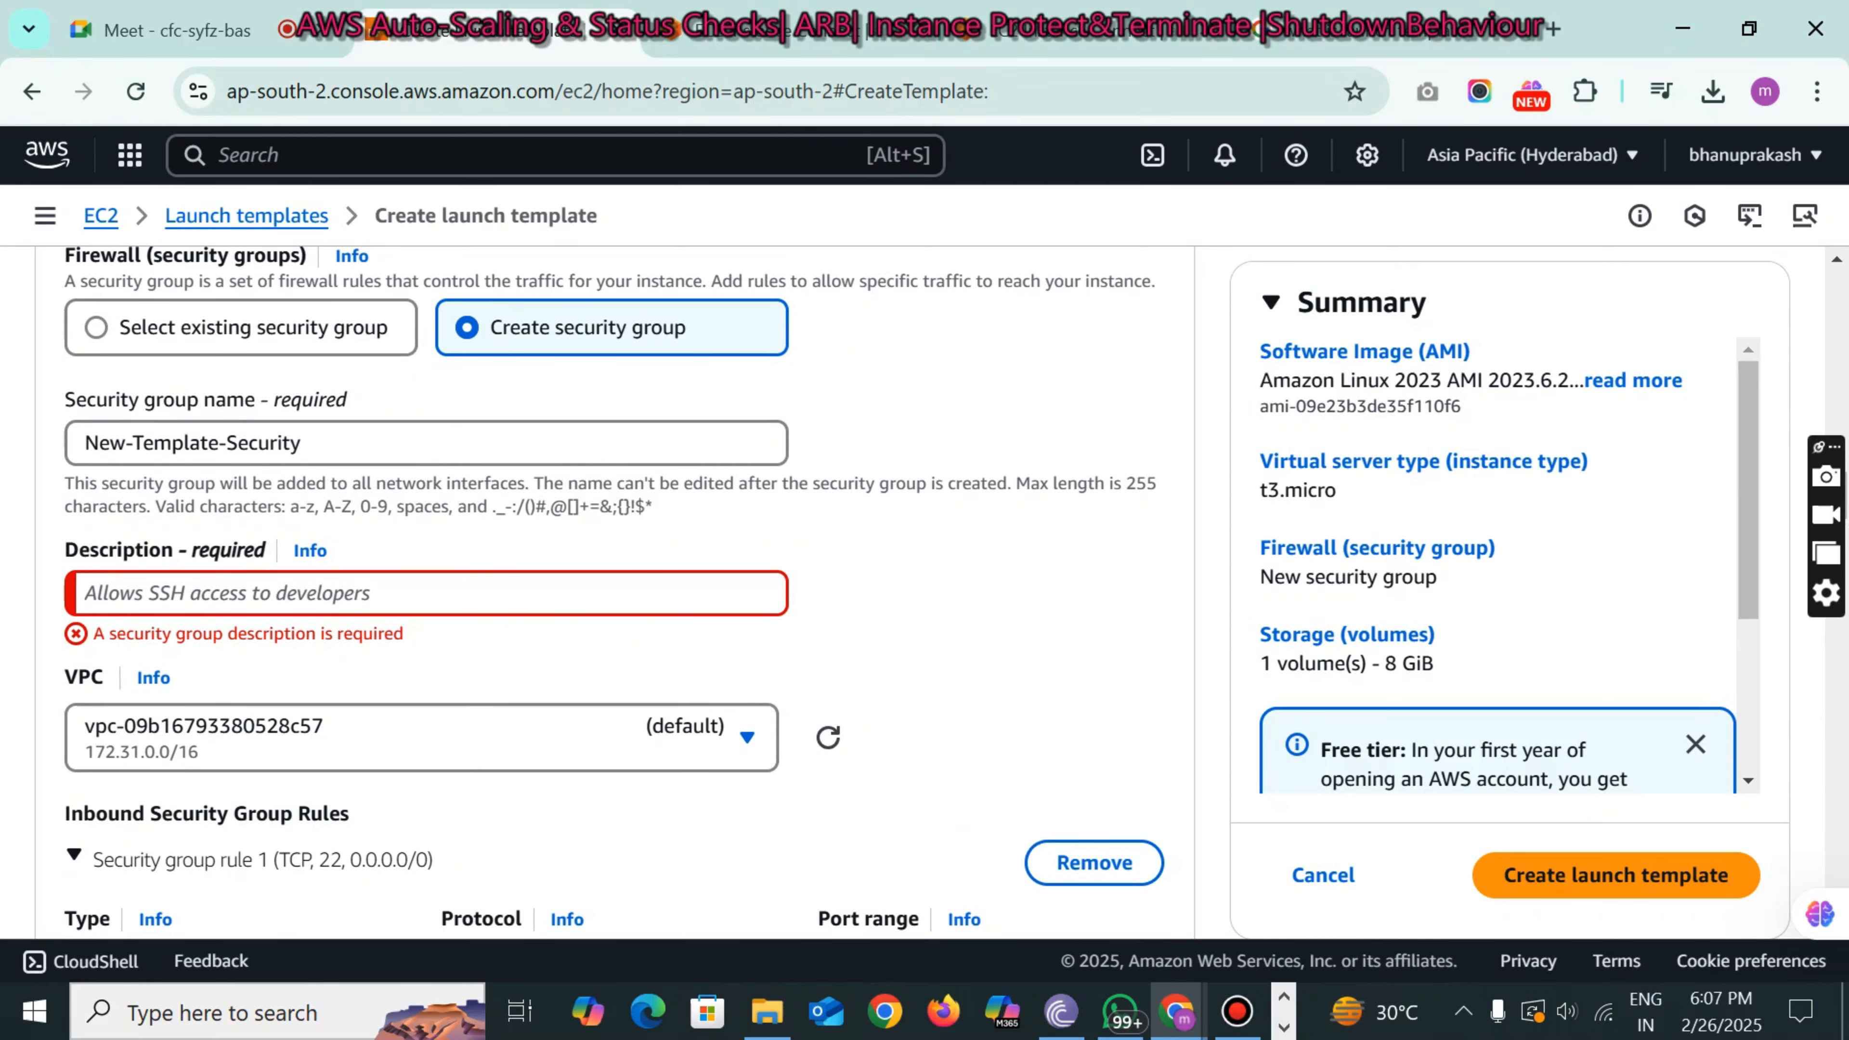
{"action": "left_click", "coordinate": [209, 587]}
{"action": "scroll", "coordinate": [210, 587], "scroll_direction": "up", "scroll_amount": 2}
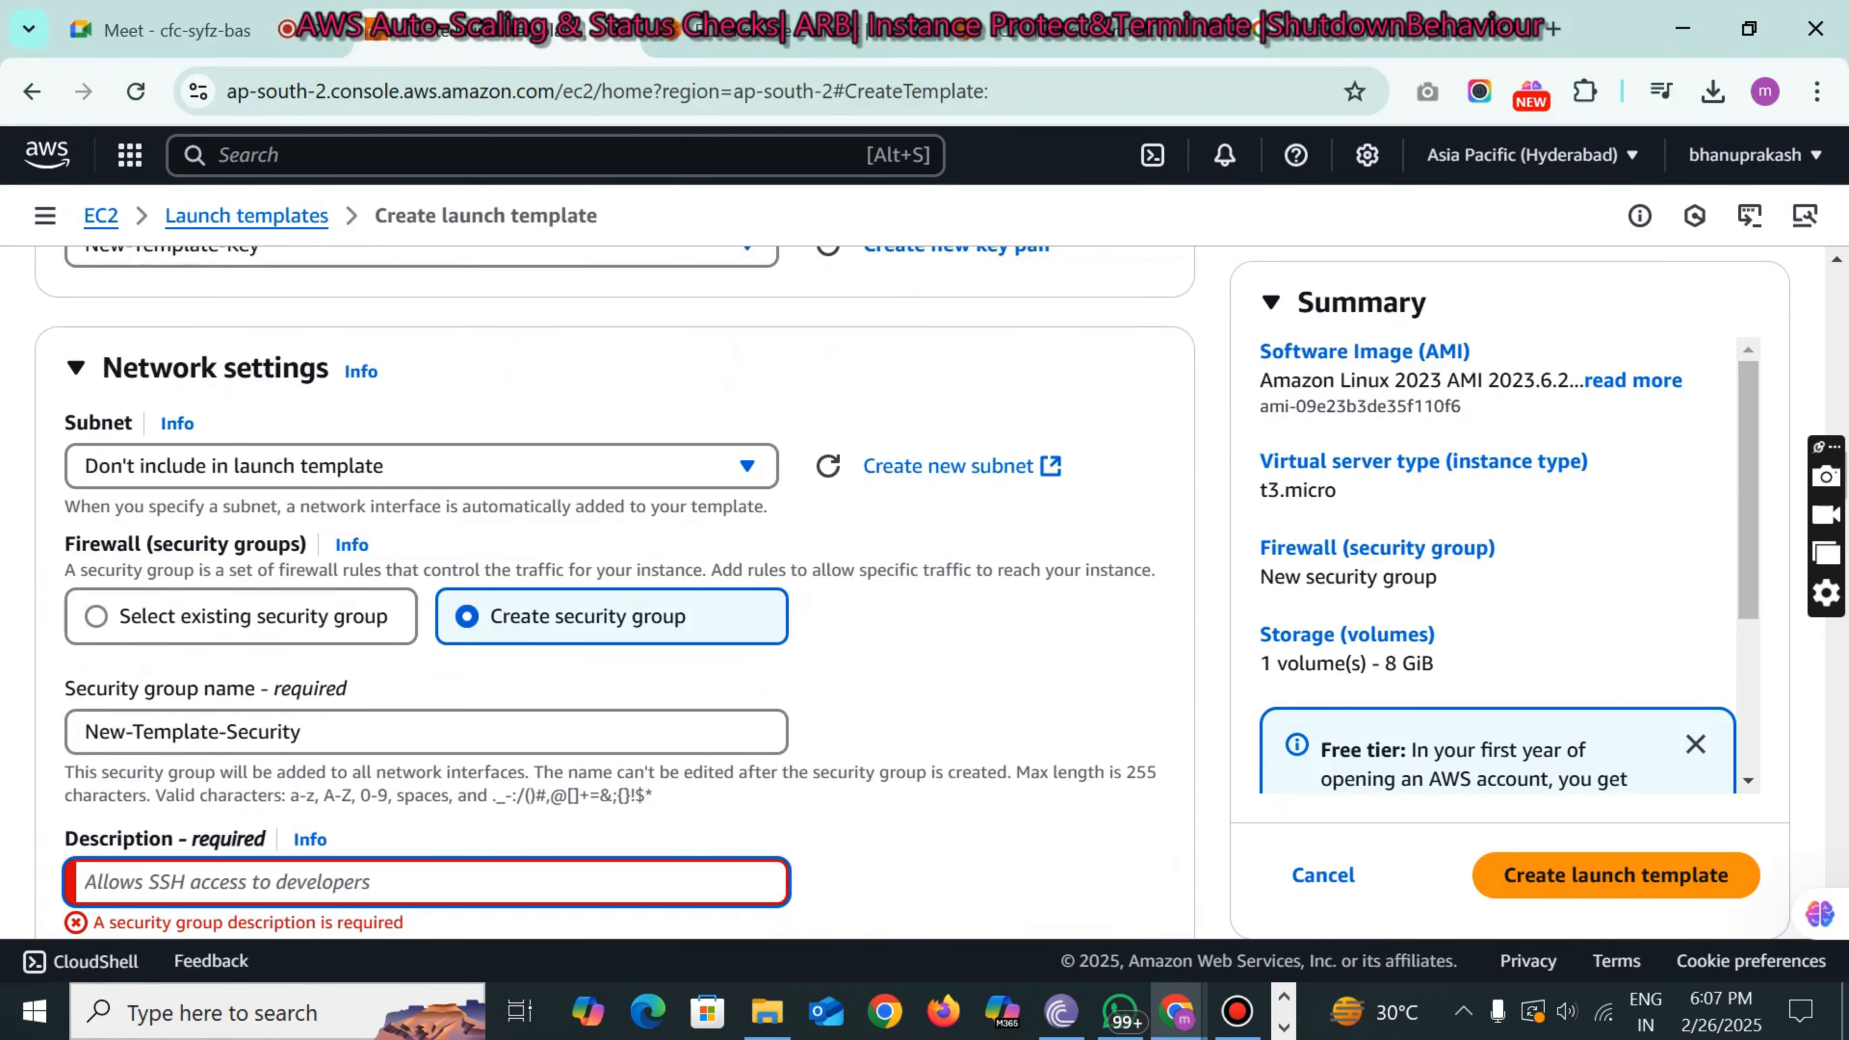
{"action": "scroll", "coordinate": [615, 594], "scroll_direction": "down", "scroll_amount": 1}
{"action": "left_click", "coordinate": [336, 587]}
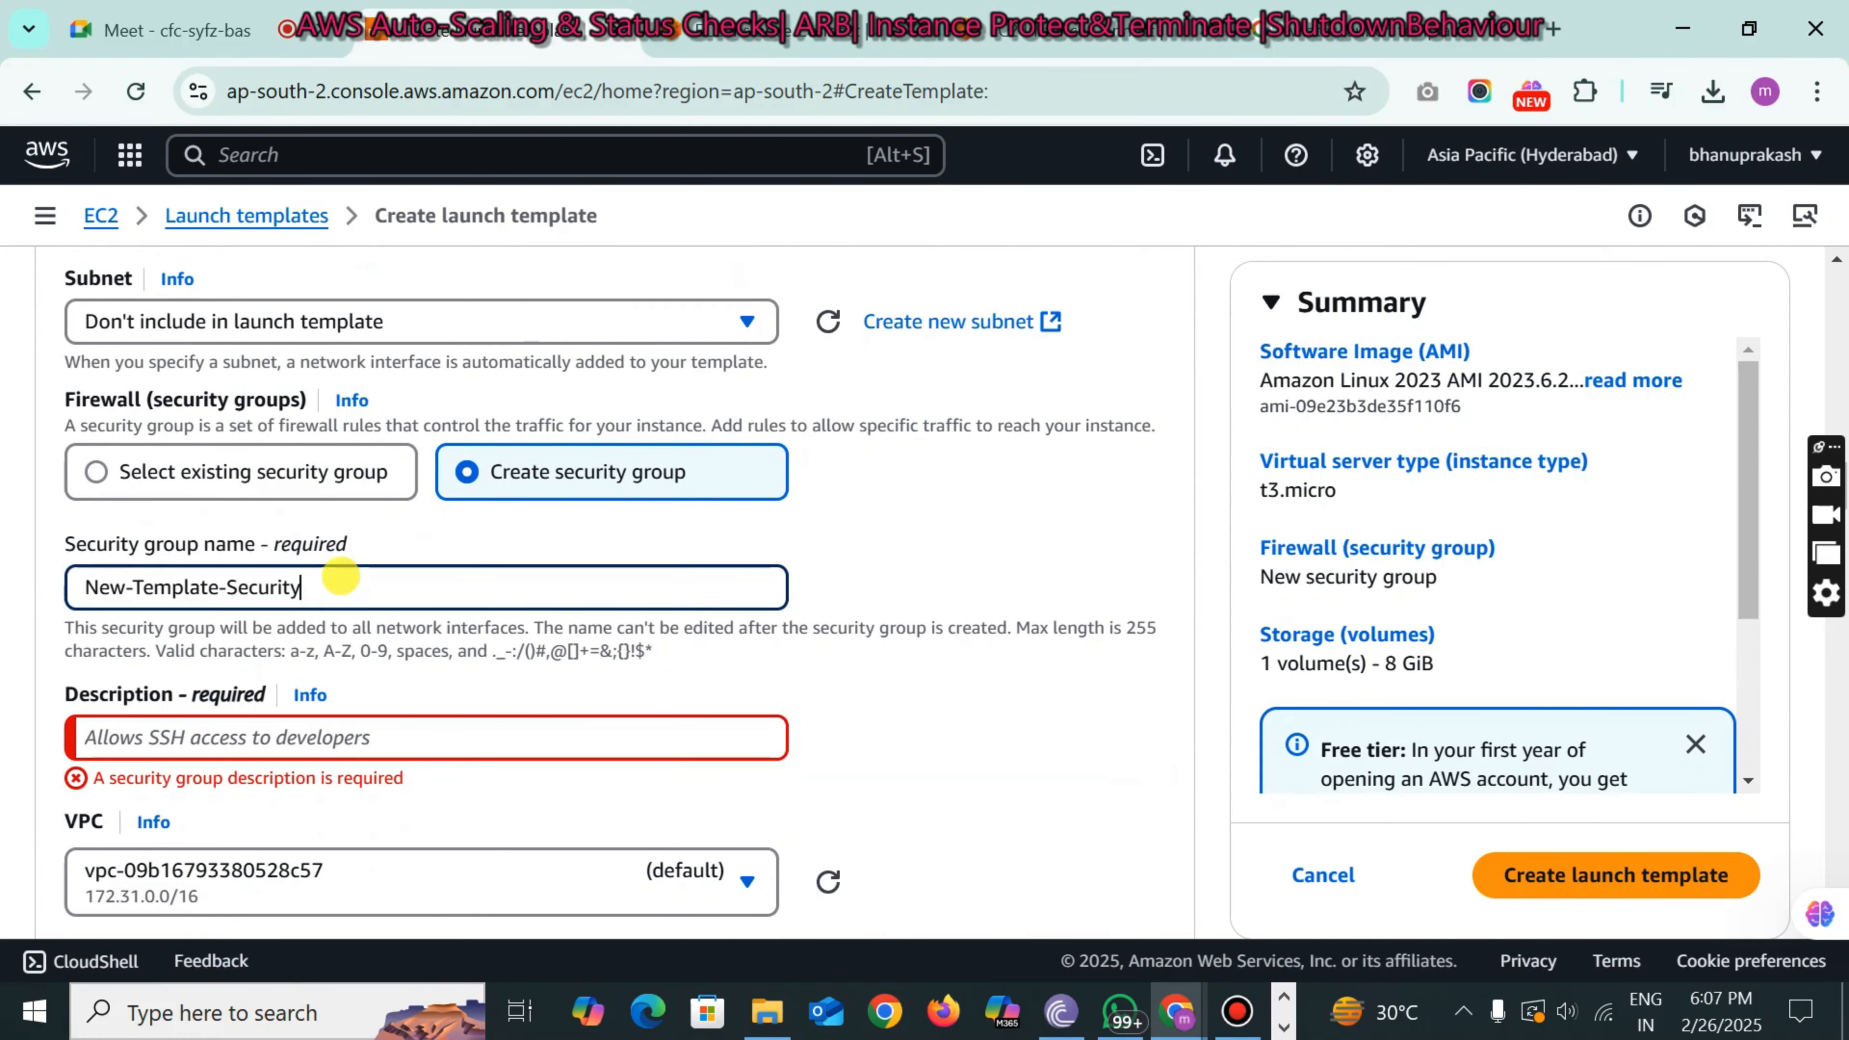
{"action": "scroll", "coordinate": [336, 587], "scroll_direction": "up", "scroll_amount": 1}
{"action": "scroll", "coordinate": [615, 583], "scroll_direction": "down", "scroll_amount": 1}
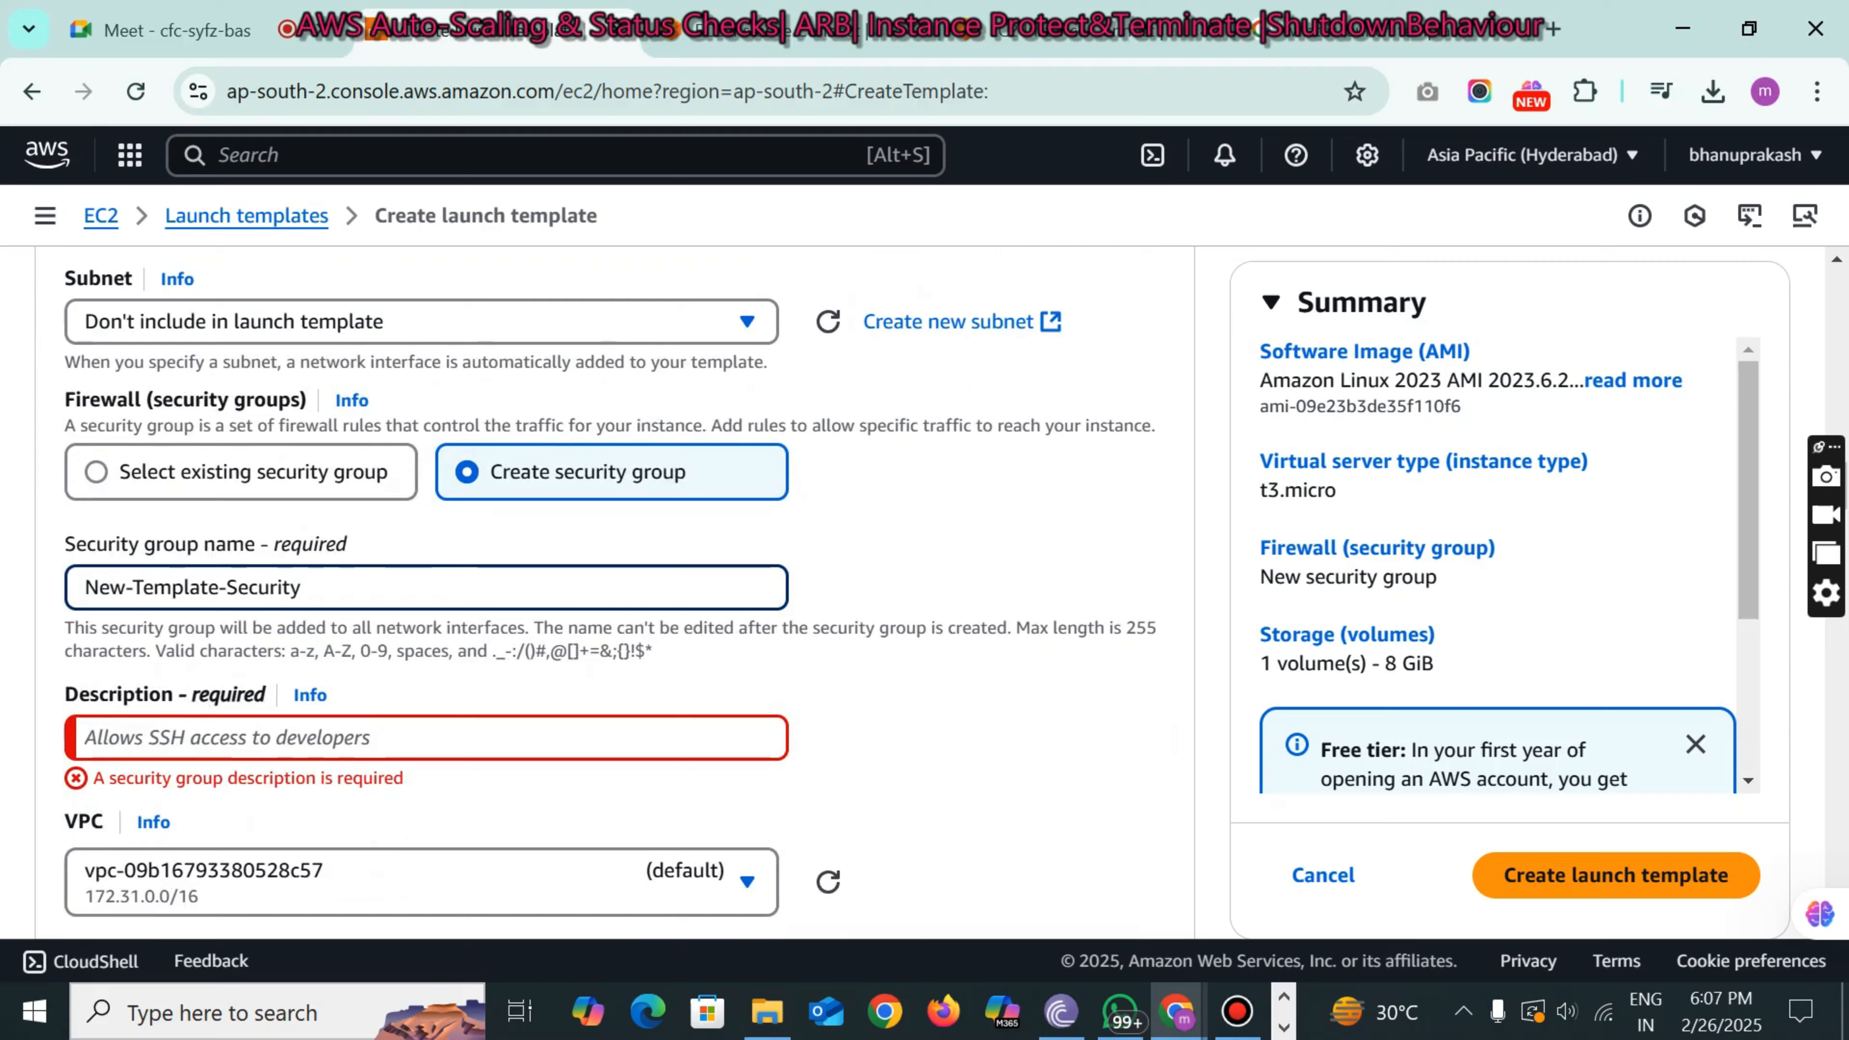
{"action": "scroll", "coordinate": [615, 583], "scroll_direction": "up", "scroll_amount": 9}
{"action": "scroll", "coordinate": [615, 583], "scroll_direction": "up", "scroll_amount": 10}
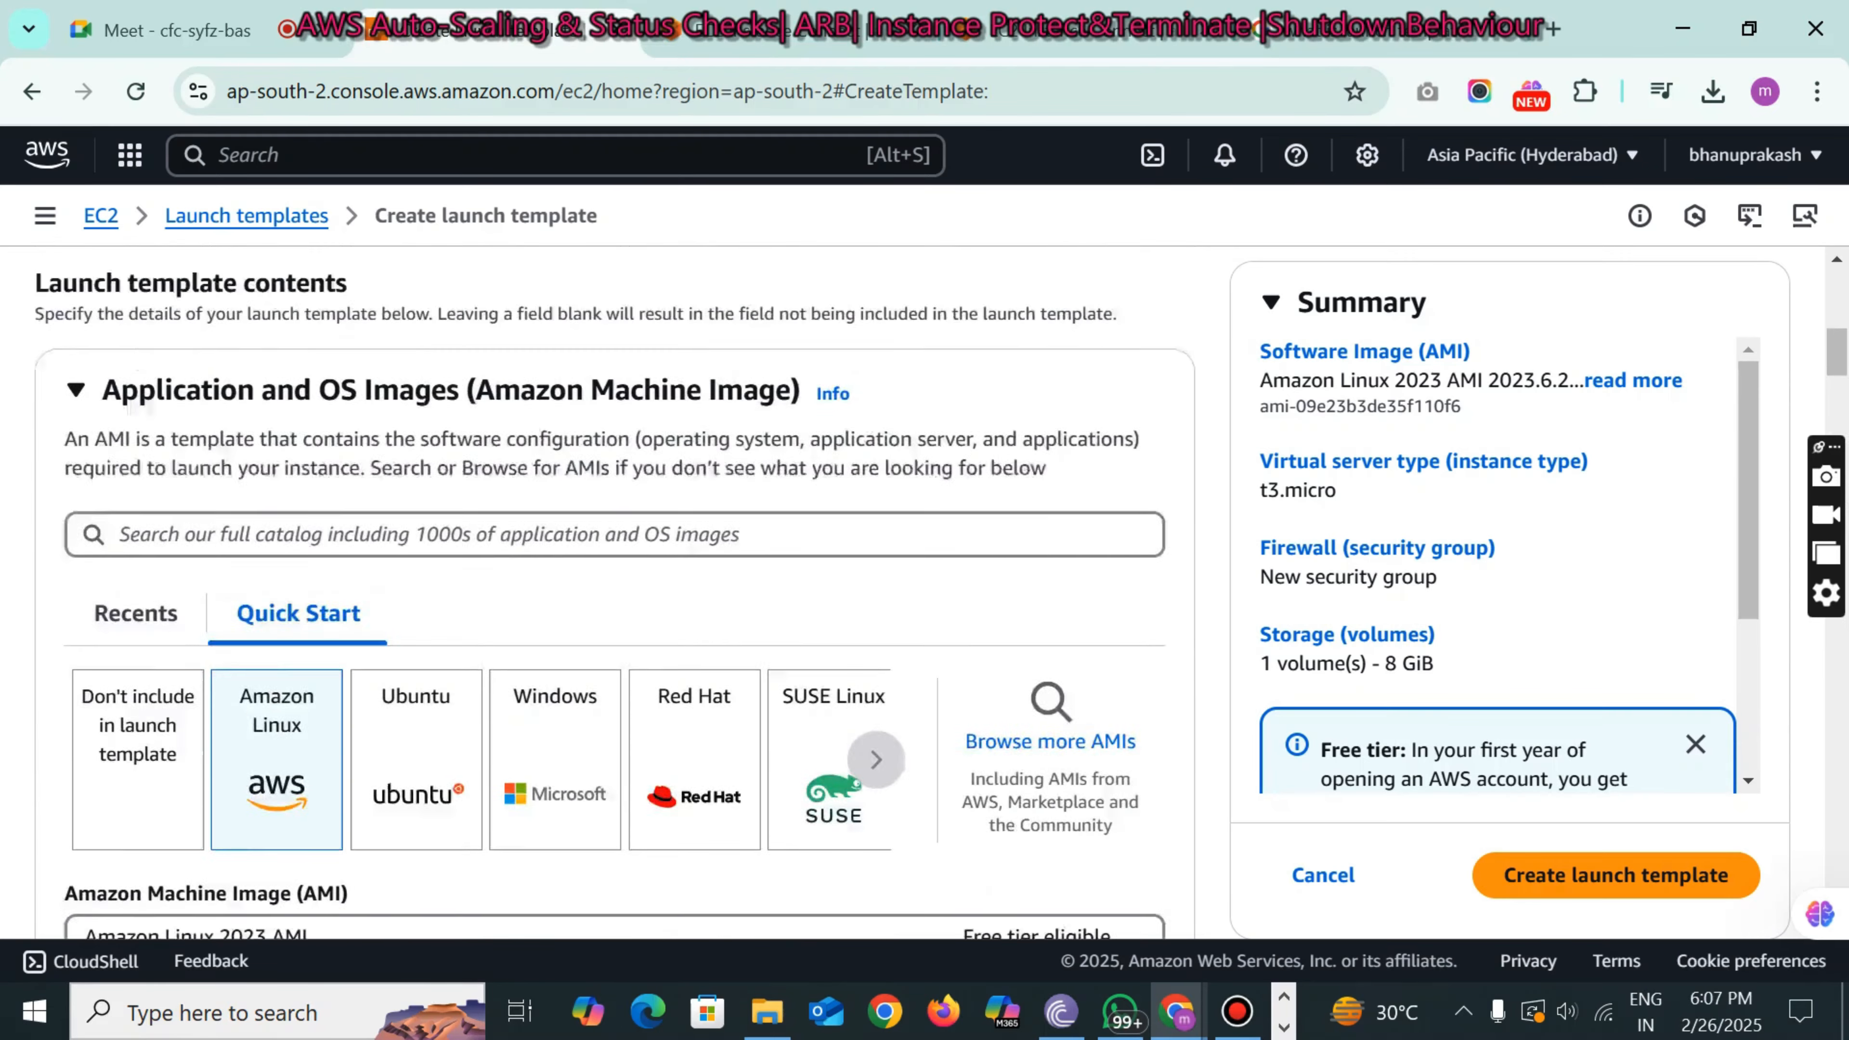
{"action": "scroll", "coordinate": [615, 583], "scroll_direction": "down", "scroll_amount": 2}
{"action": "left_click_drag", "start_coordinate": [392, 461], "coordinate": [41, 460]}
{"action": "key", "text": "ctrl+c"}
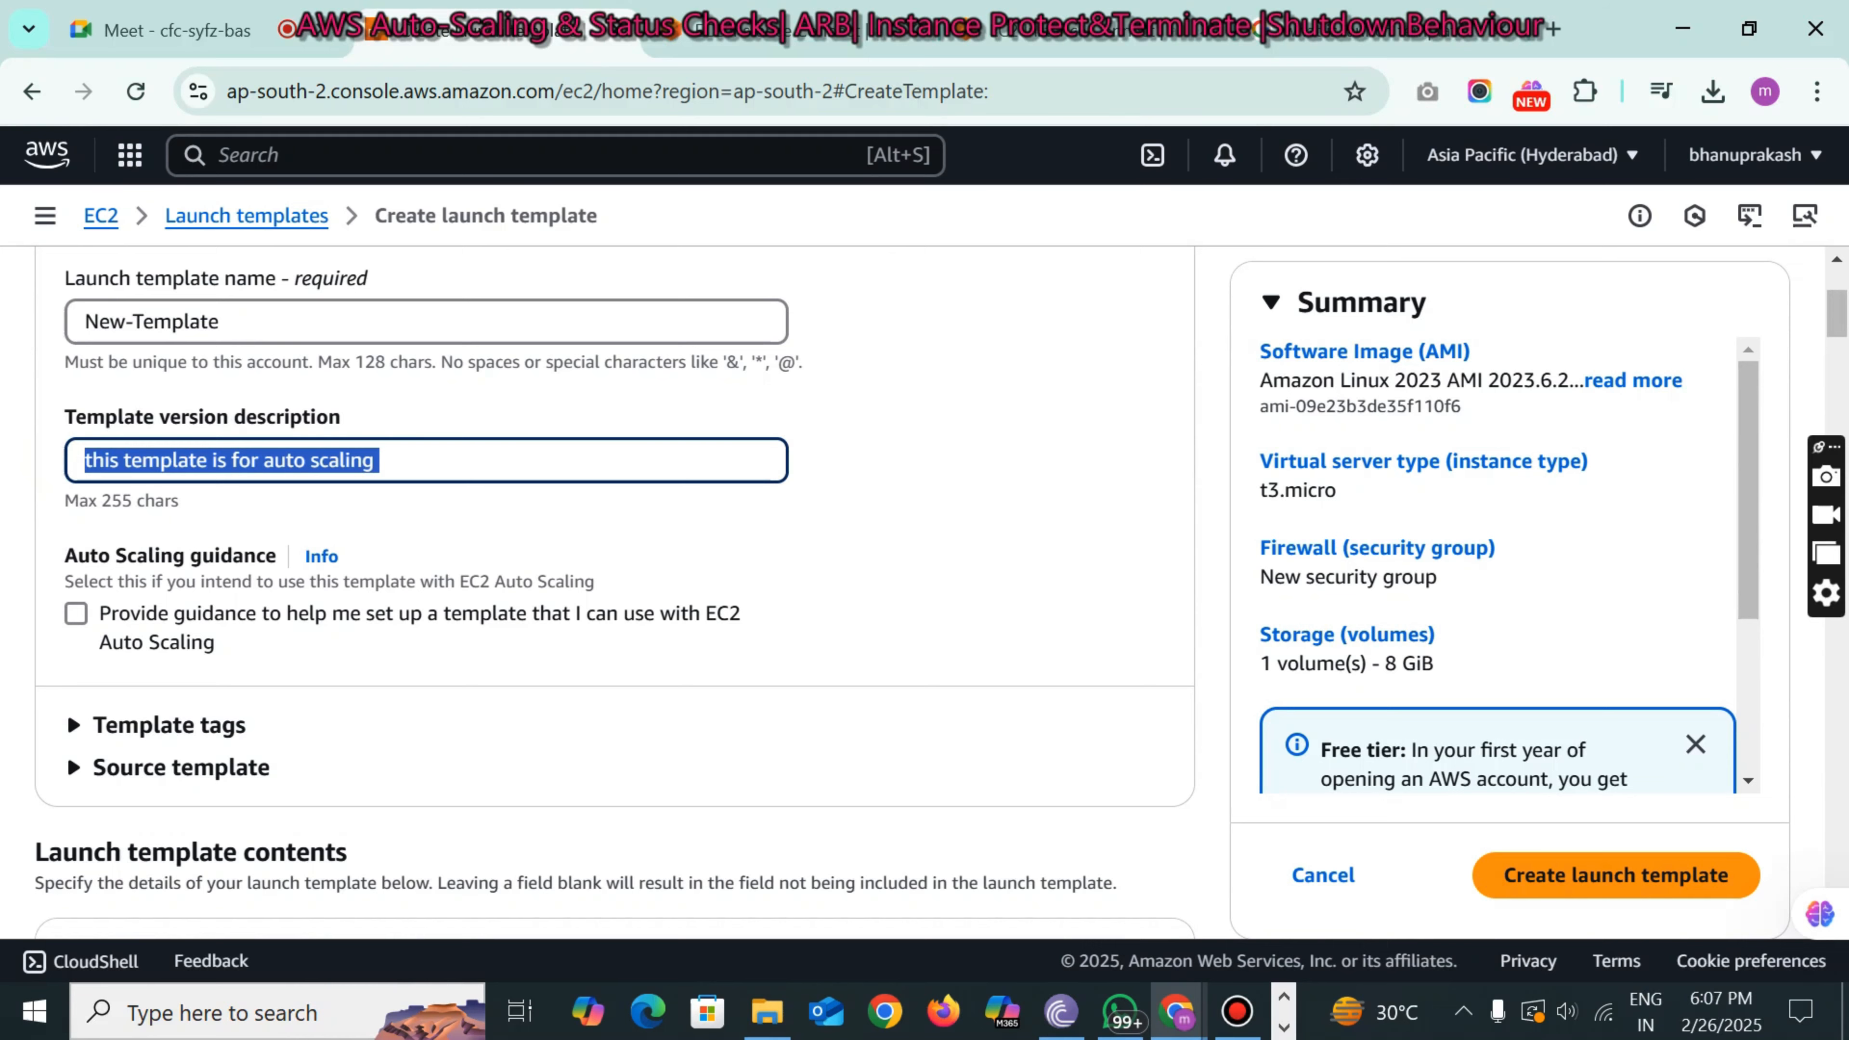
{"action": "scroll", "coordinate": [615, 590], "scroll_direction": "down", "scroll_amount": 15}
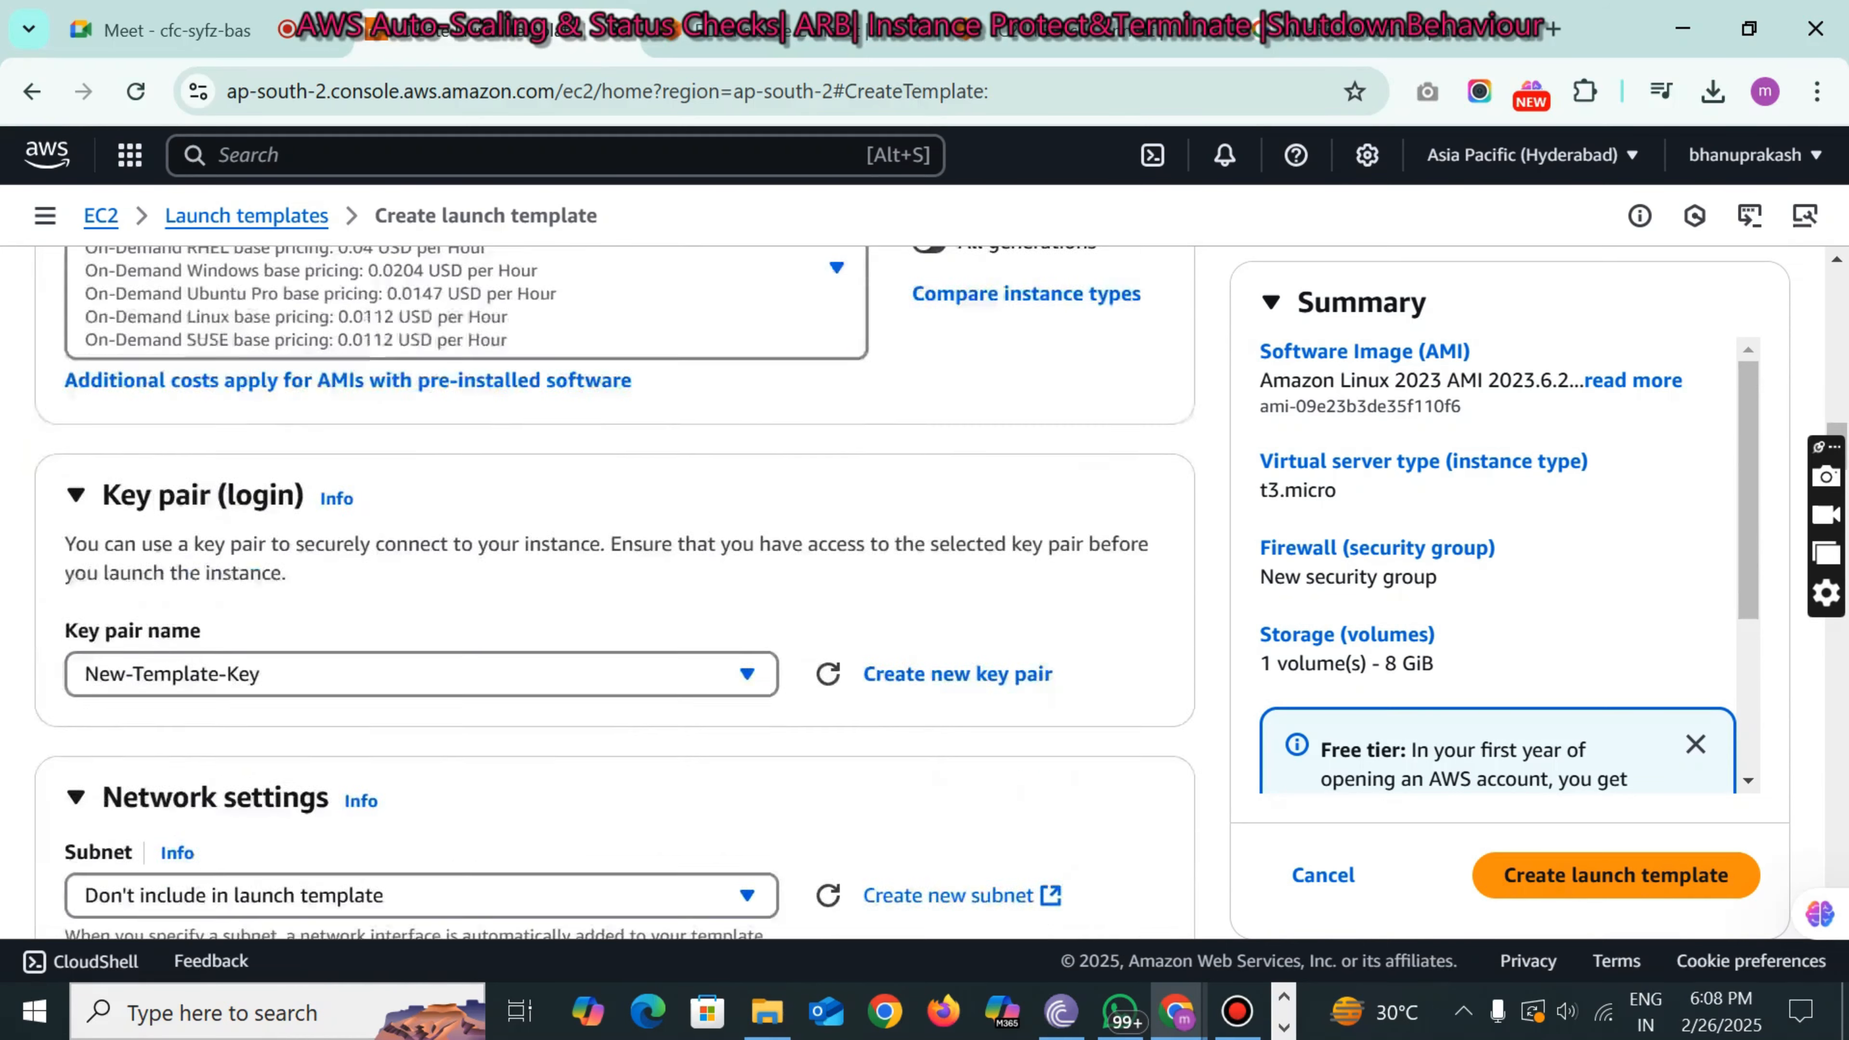
{"action": "scroll", "coordinate": [615, 590], "scroll_direction": "down", "scroll_amount": 5}
{"action": "left_click", "coordinate": [294, 535]}
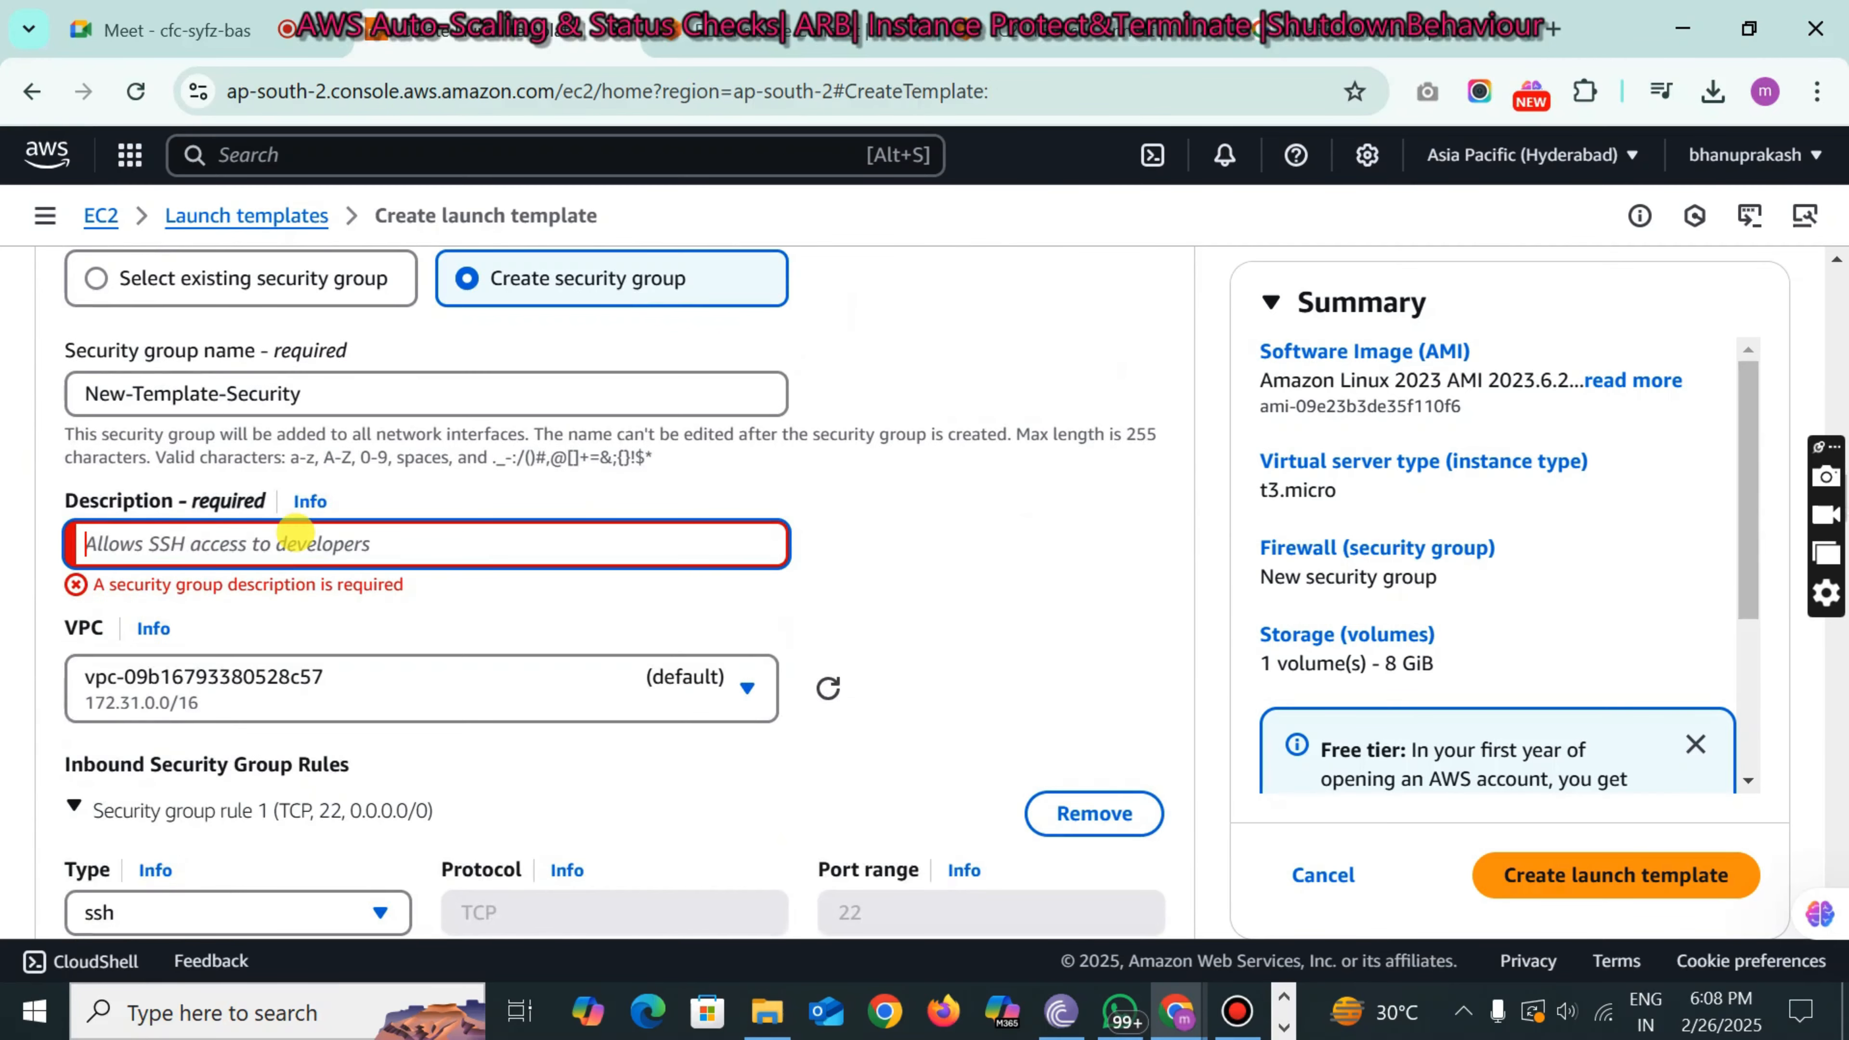
{"action": "key", "text": "ctrl+v"}
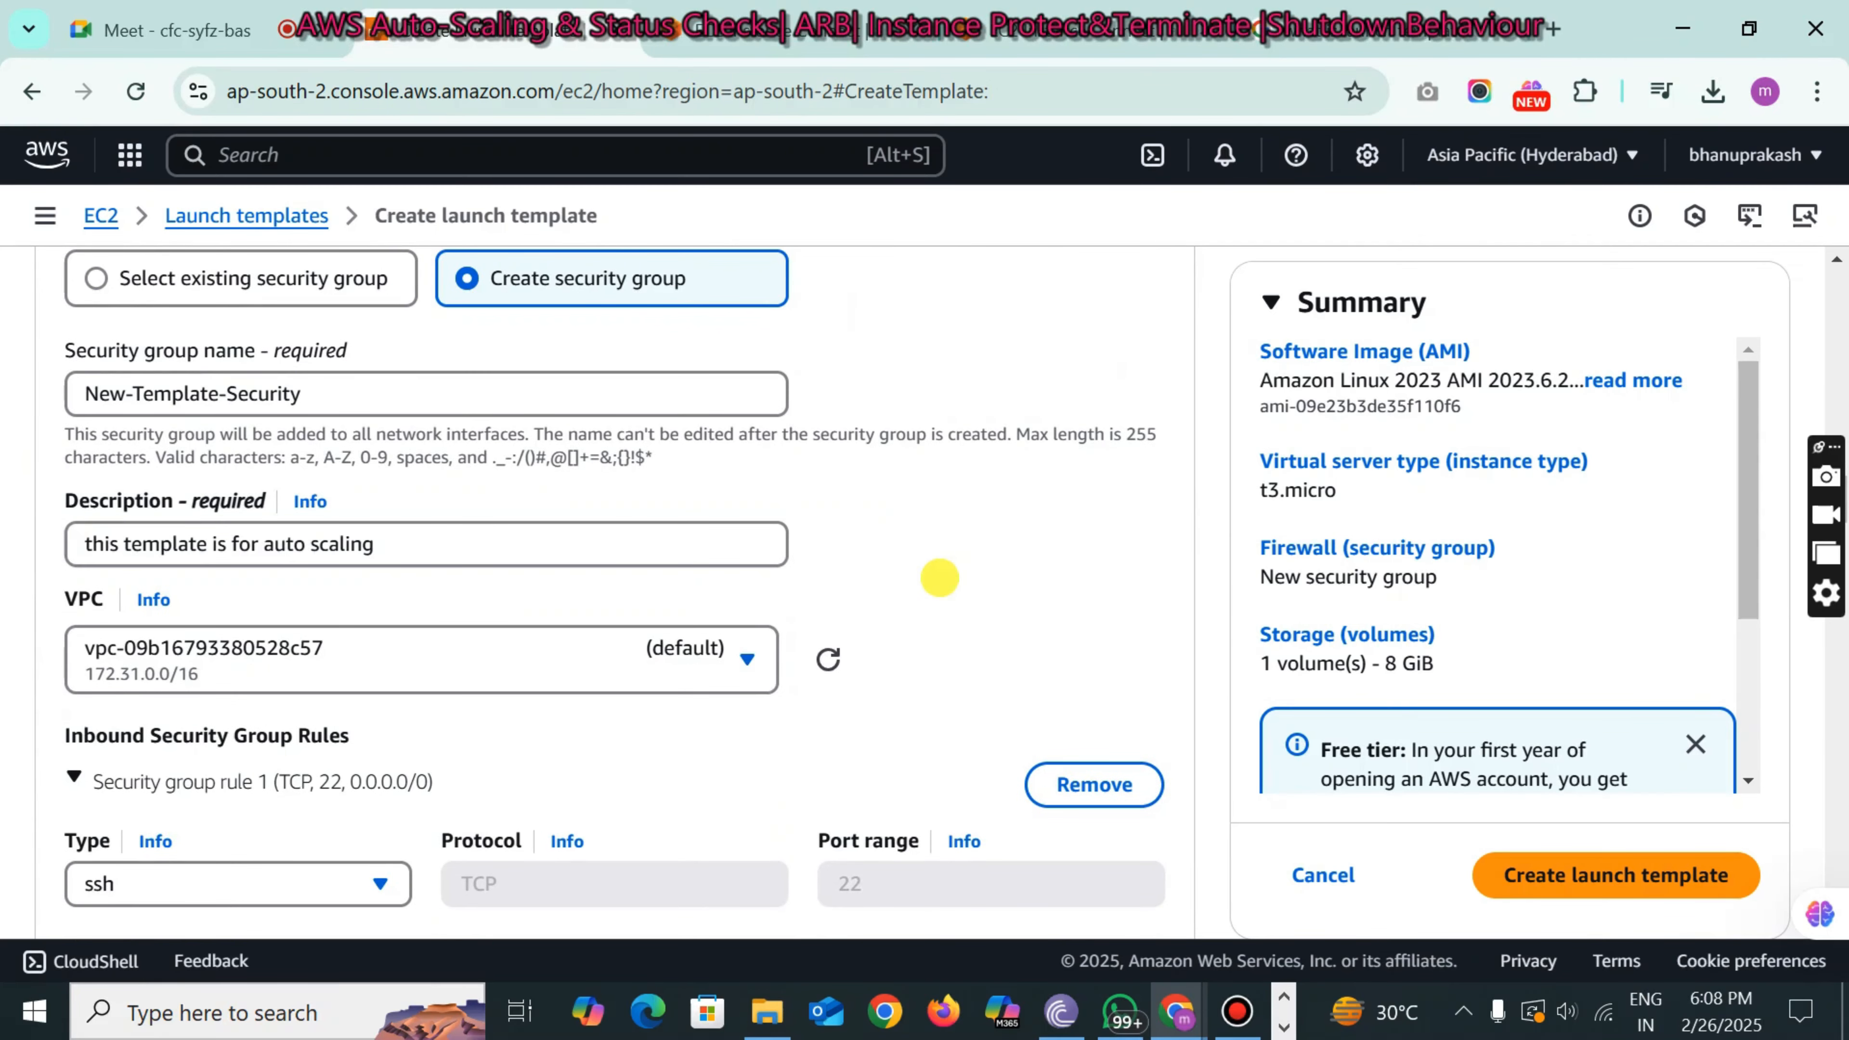
- Create the launch template, then open the list of launch templates and refresh it
{"action": "left_click", "coordinate": [1595, 872]}
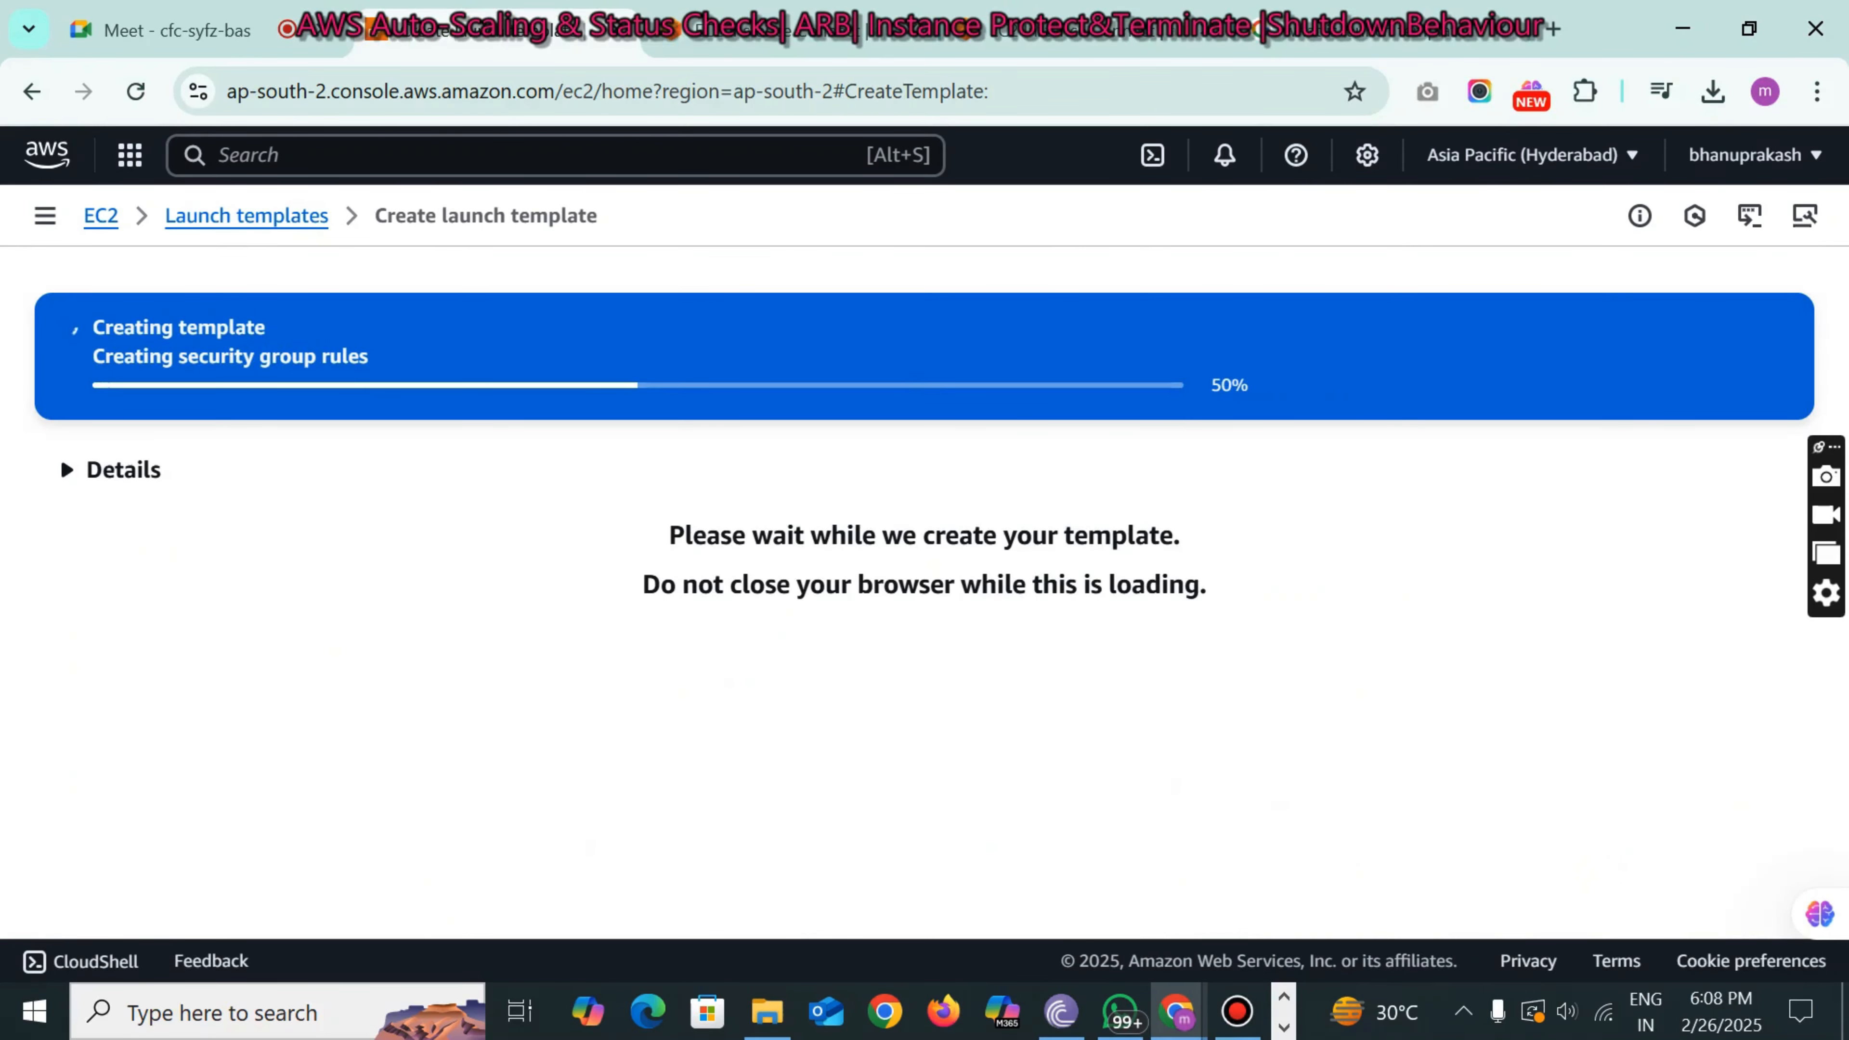
{"action": "scroll", "coordinate": [925, 583], "scroll_direction": "down", "scroll_amount": 4}
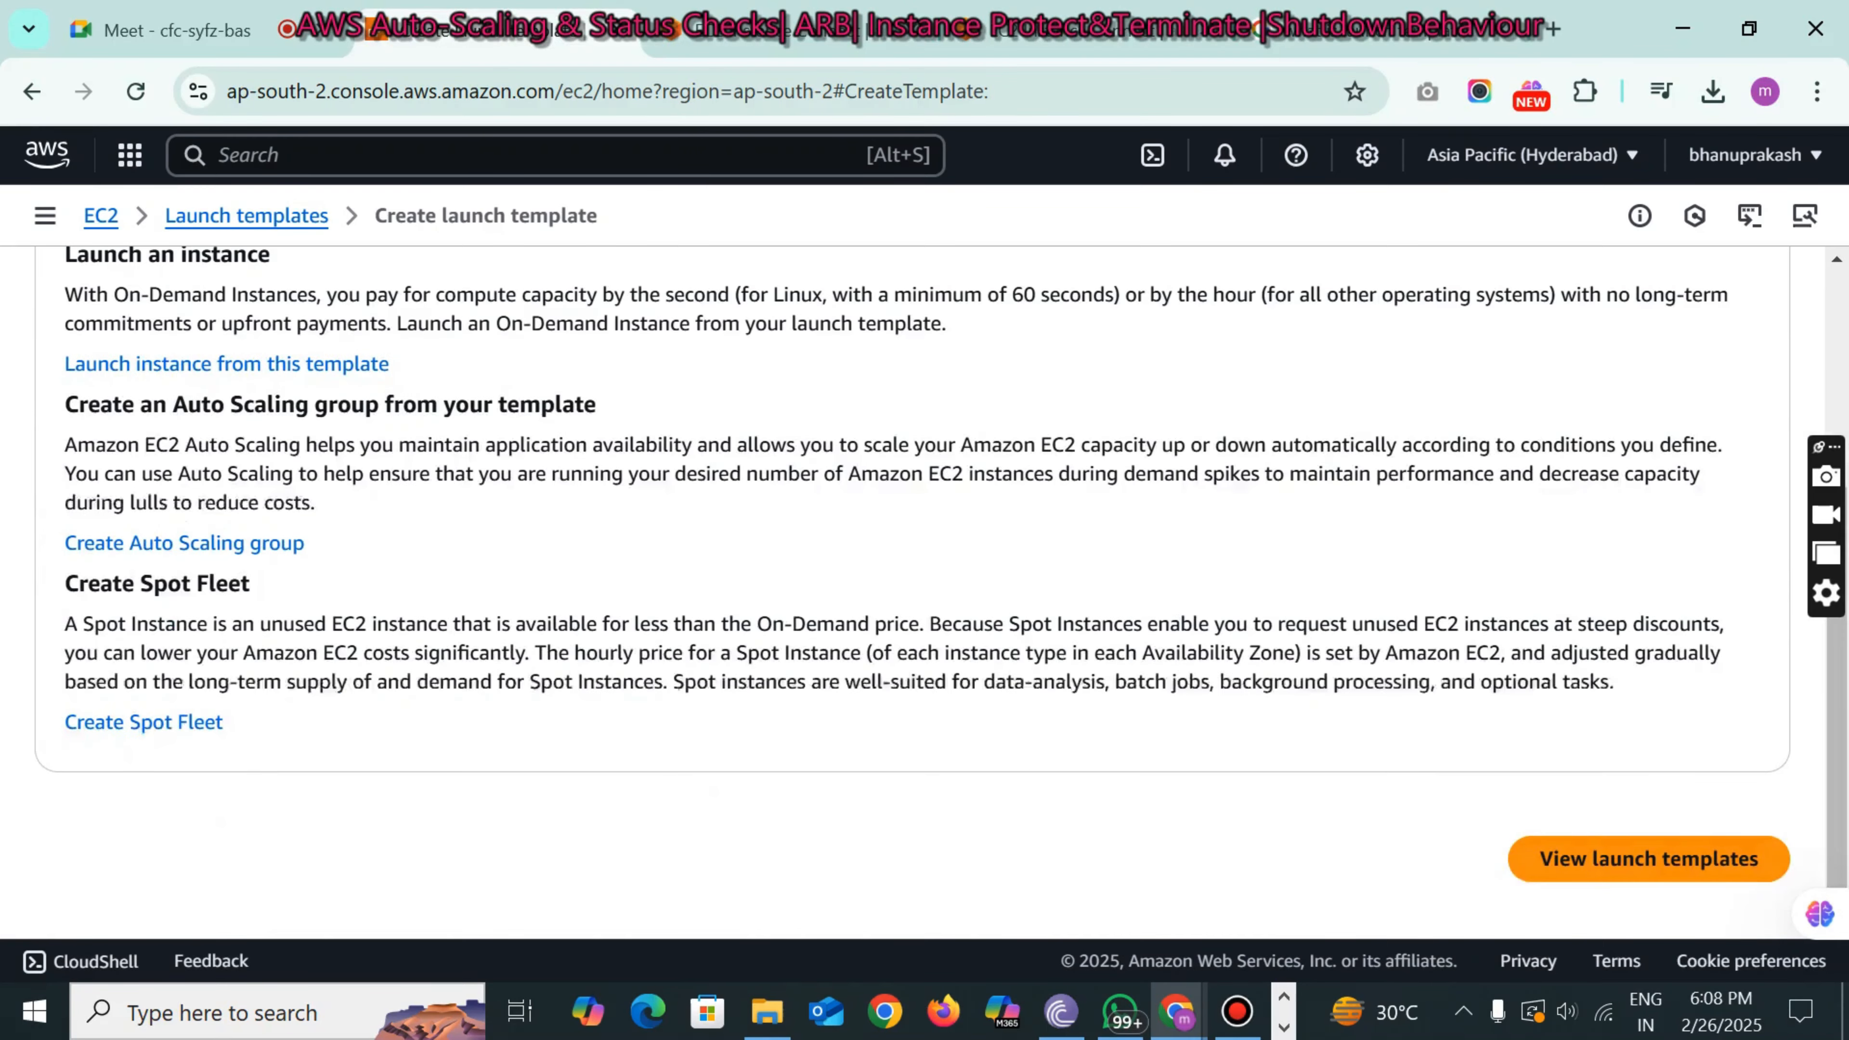
{"action": "left_click", "coordinate": [1634, 858]}
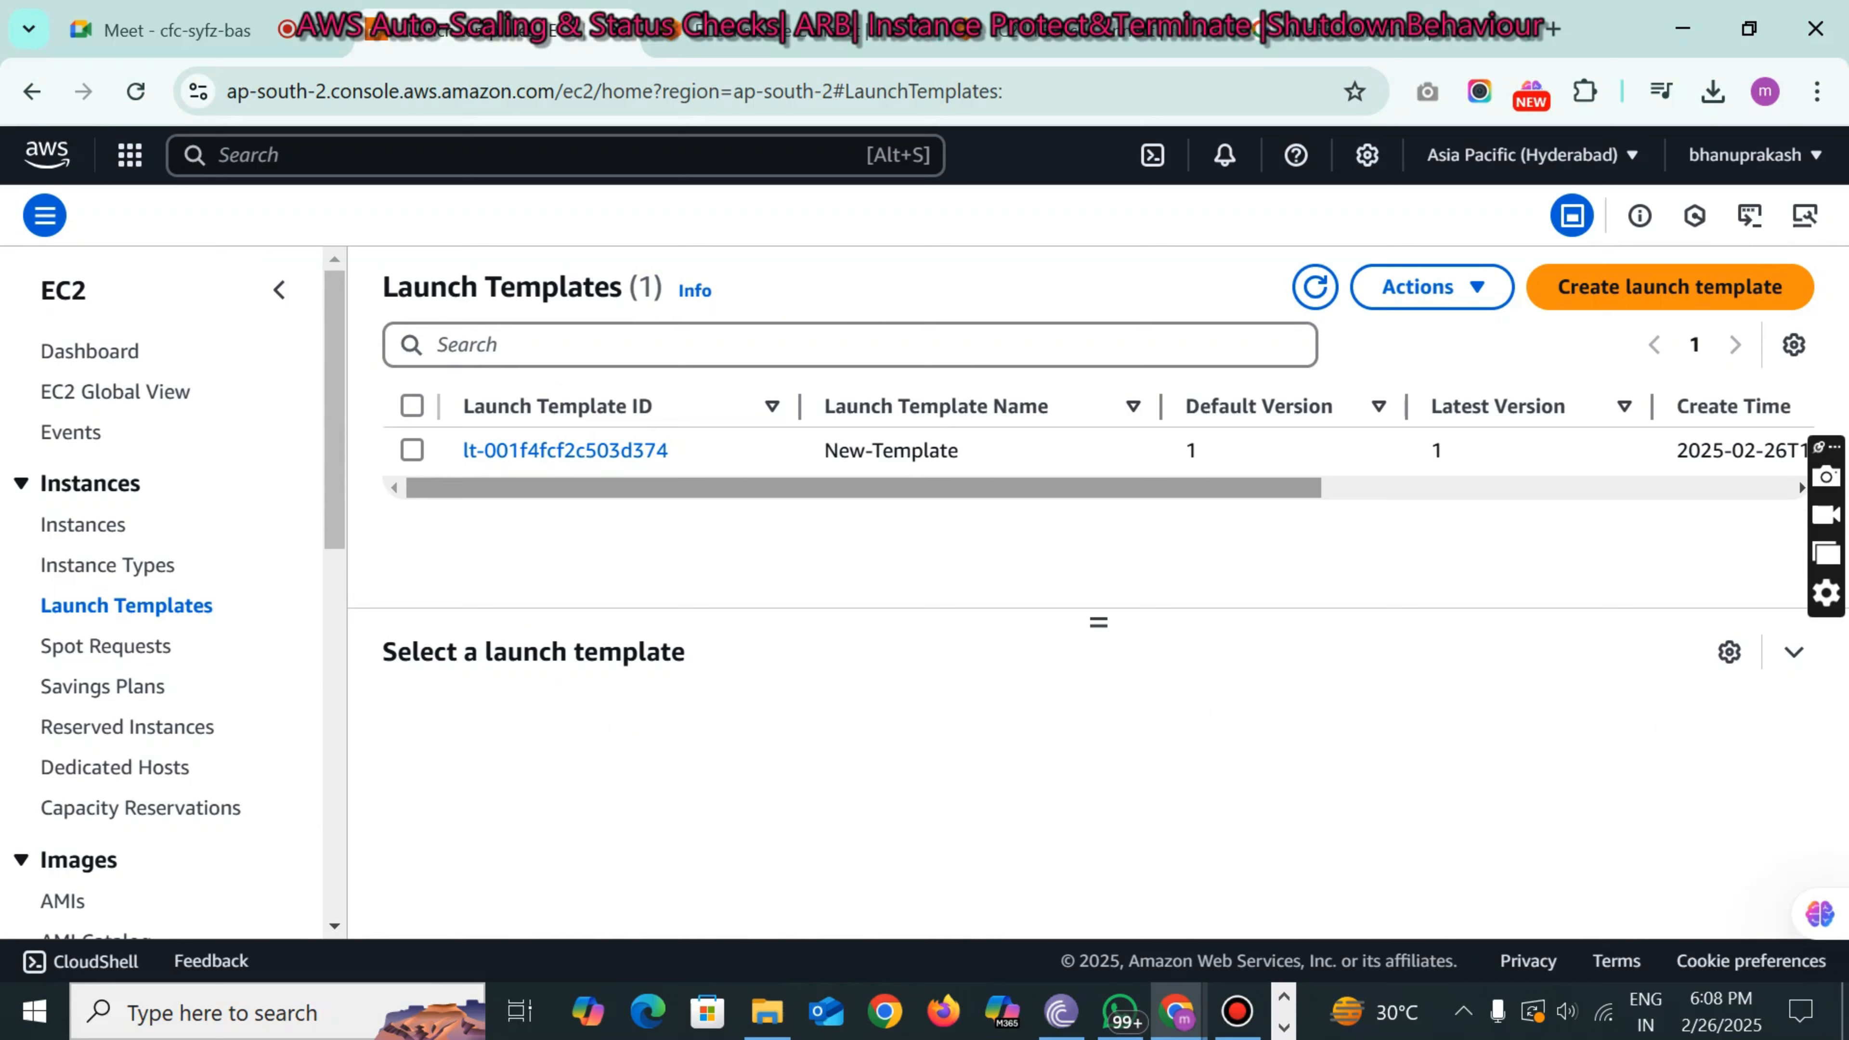
{"action": "left_click", "coordinate": [1314, 286]}
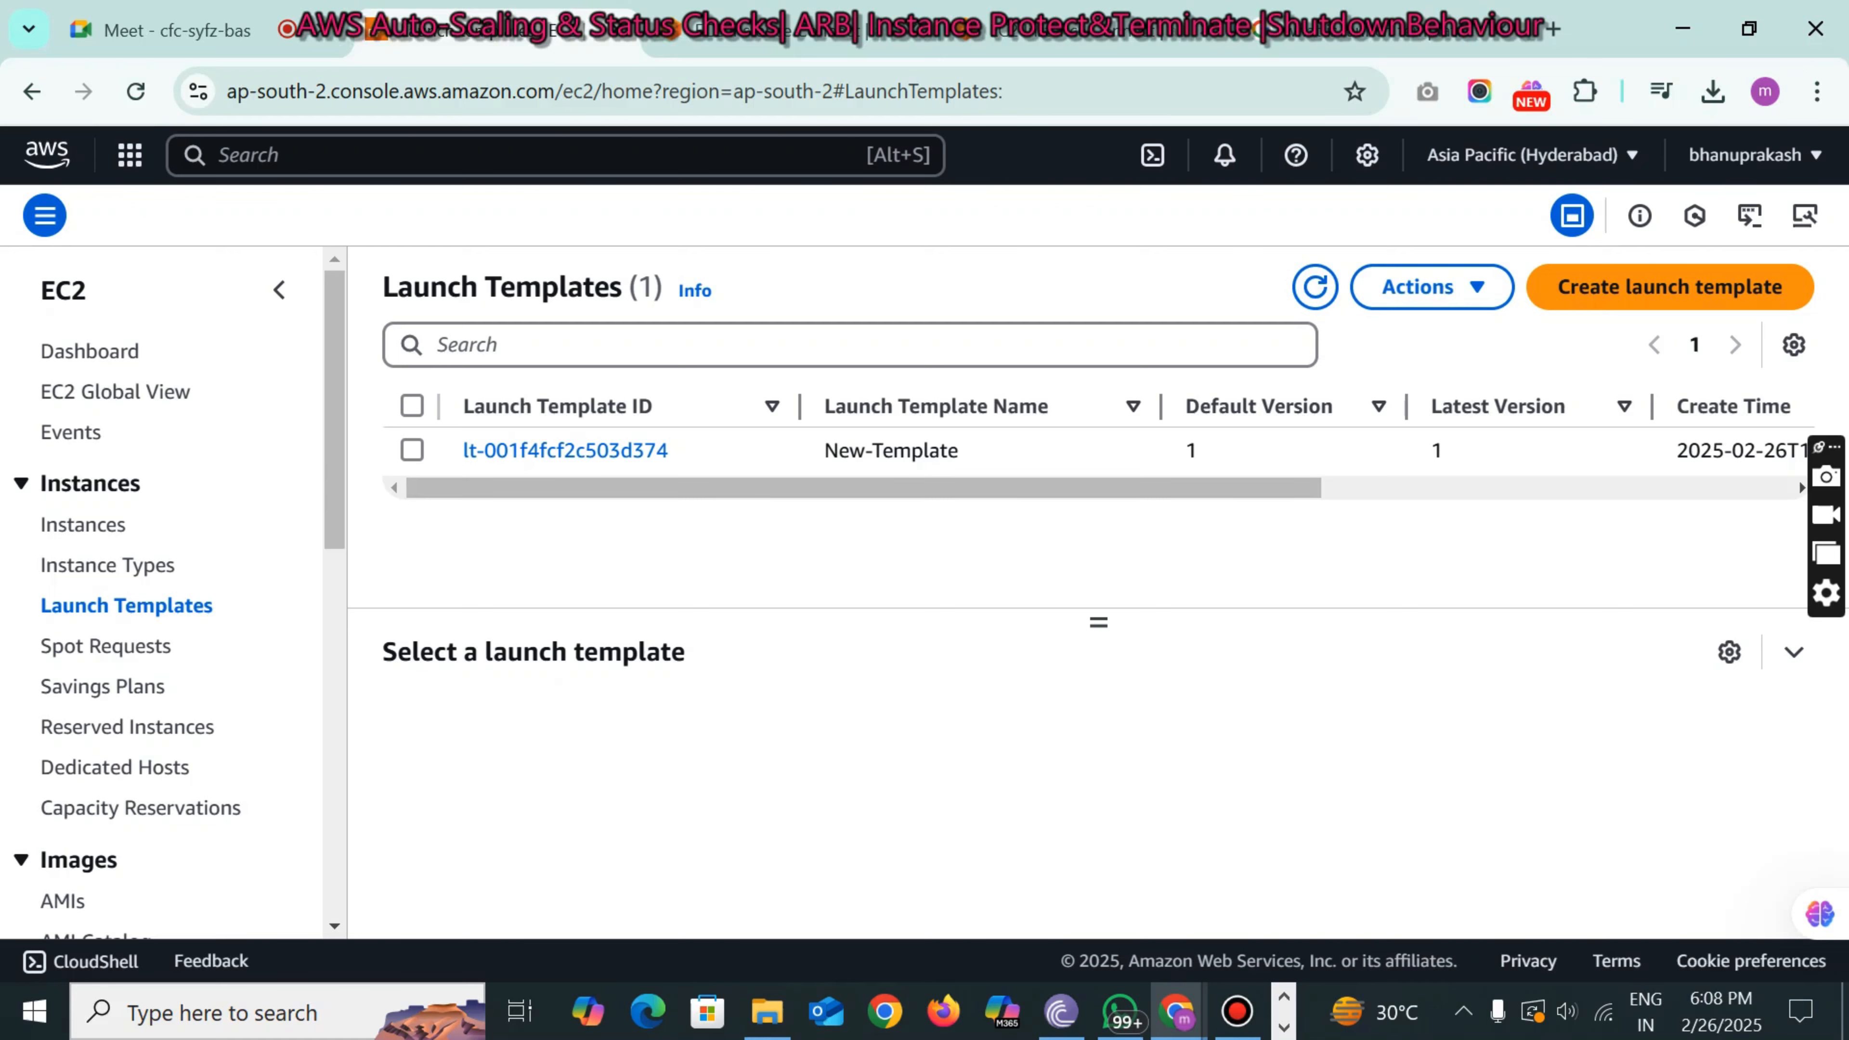
- Switch to Paint to view the launch template diagram, then return to the EC2 console in Chrome
{"action": "left_click", "coordinate": [1284, 1027]}
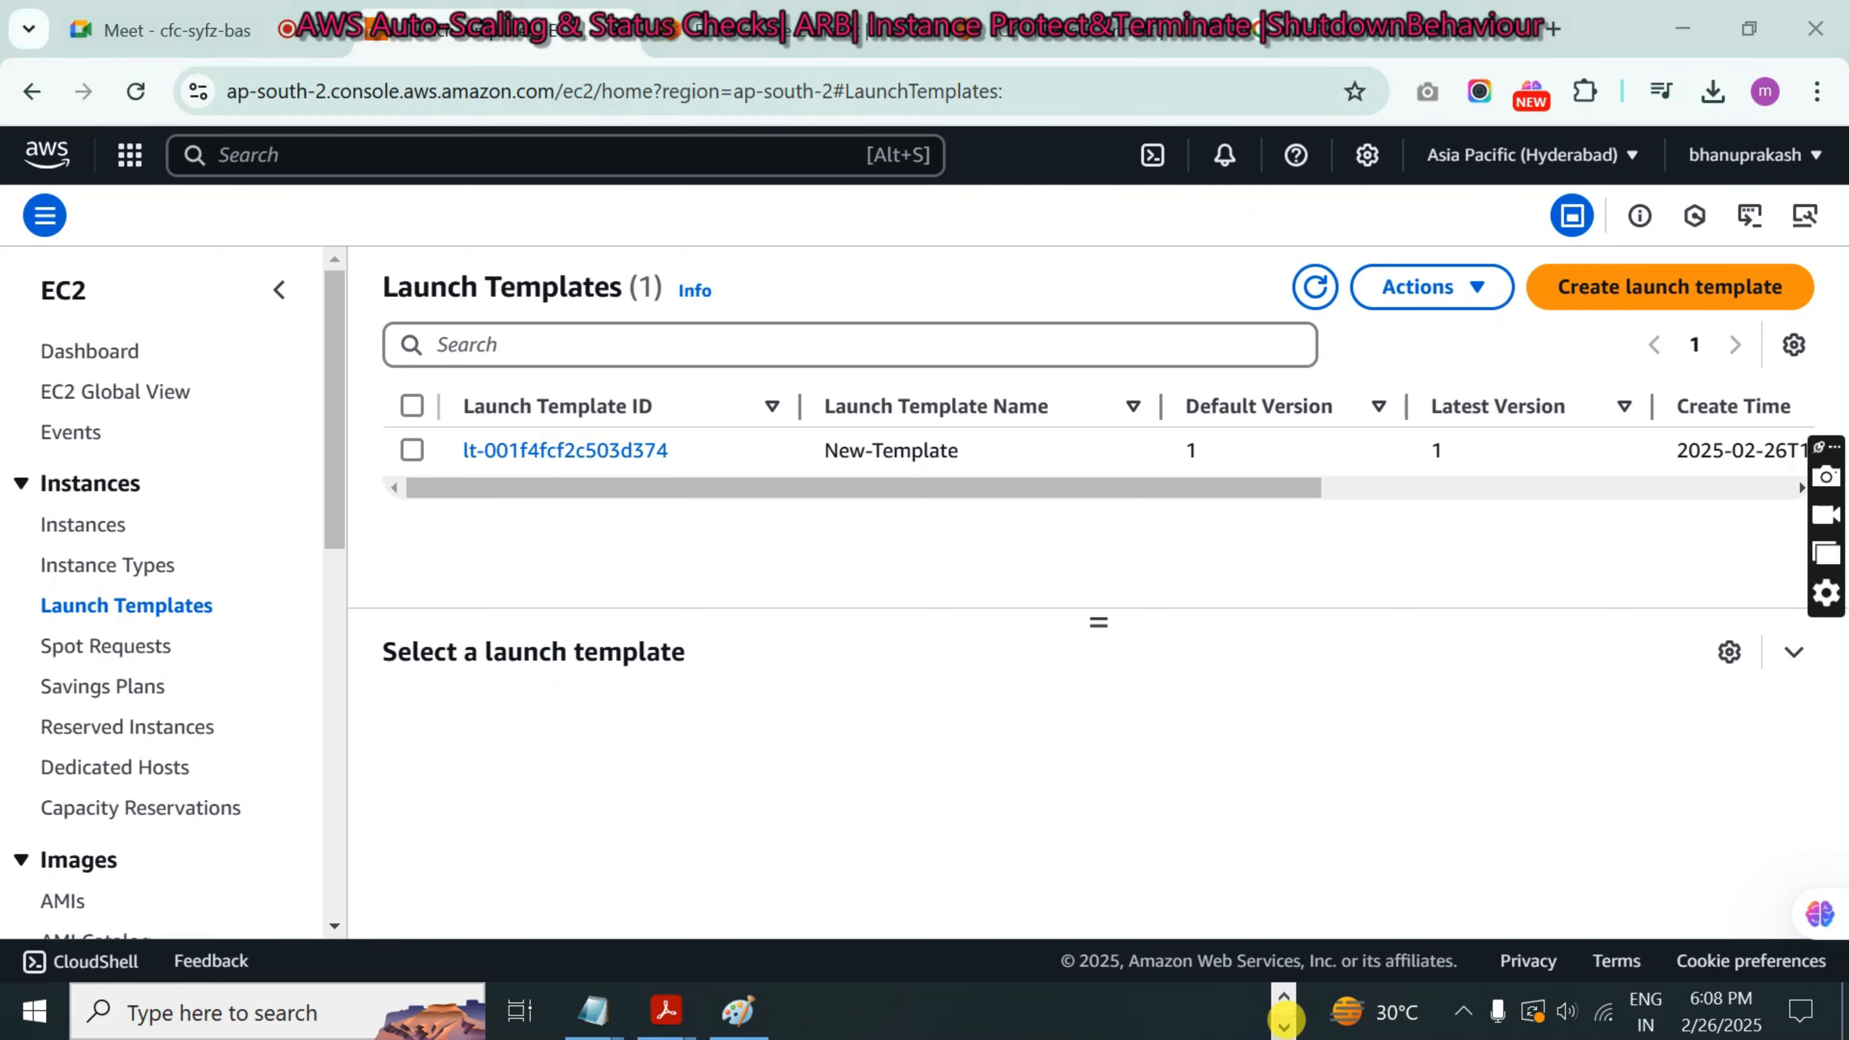
{"action": "left_click", "coordinate": [757, 1014]}
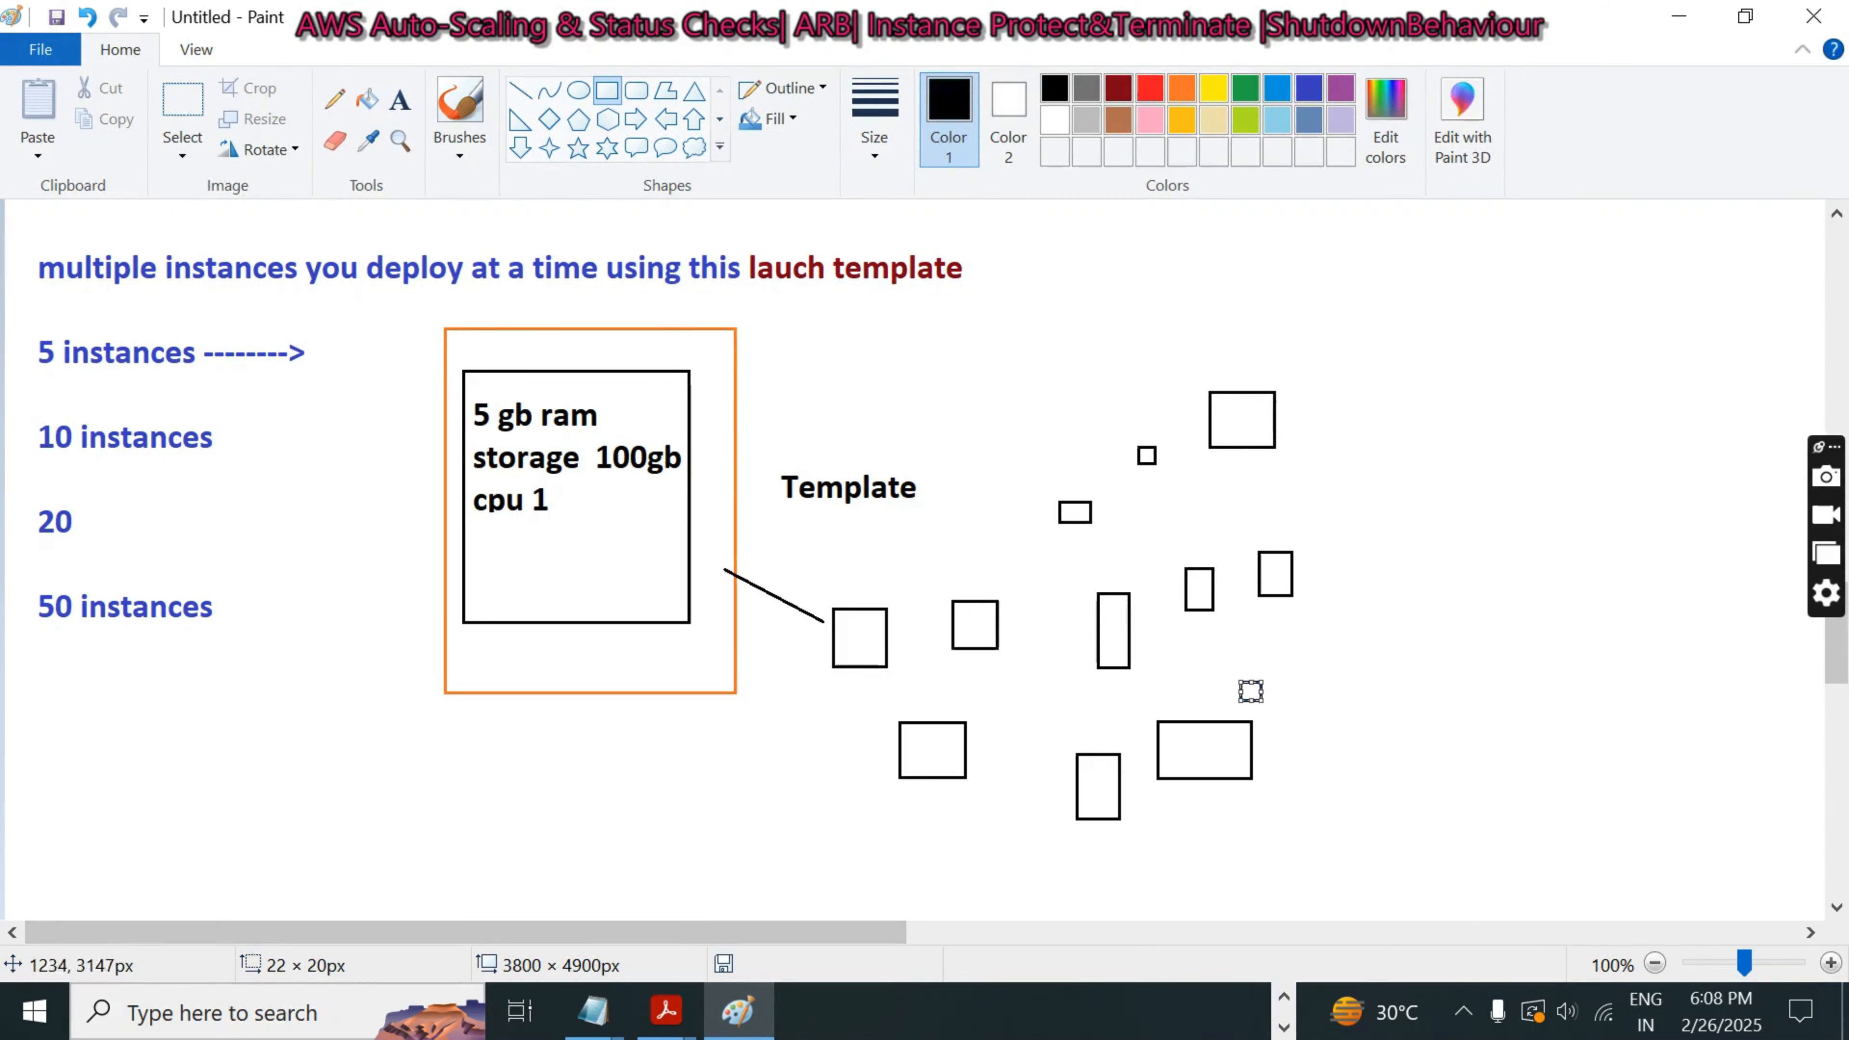
{"action": "left_click", "coordinate": [1284, 995]}
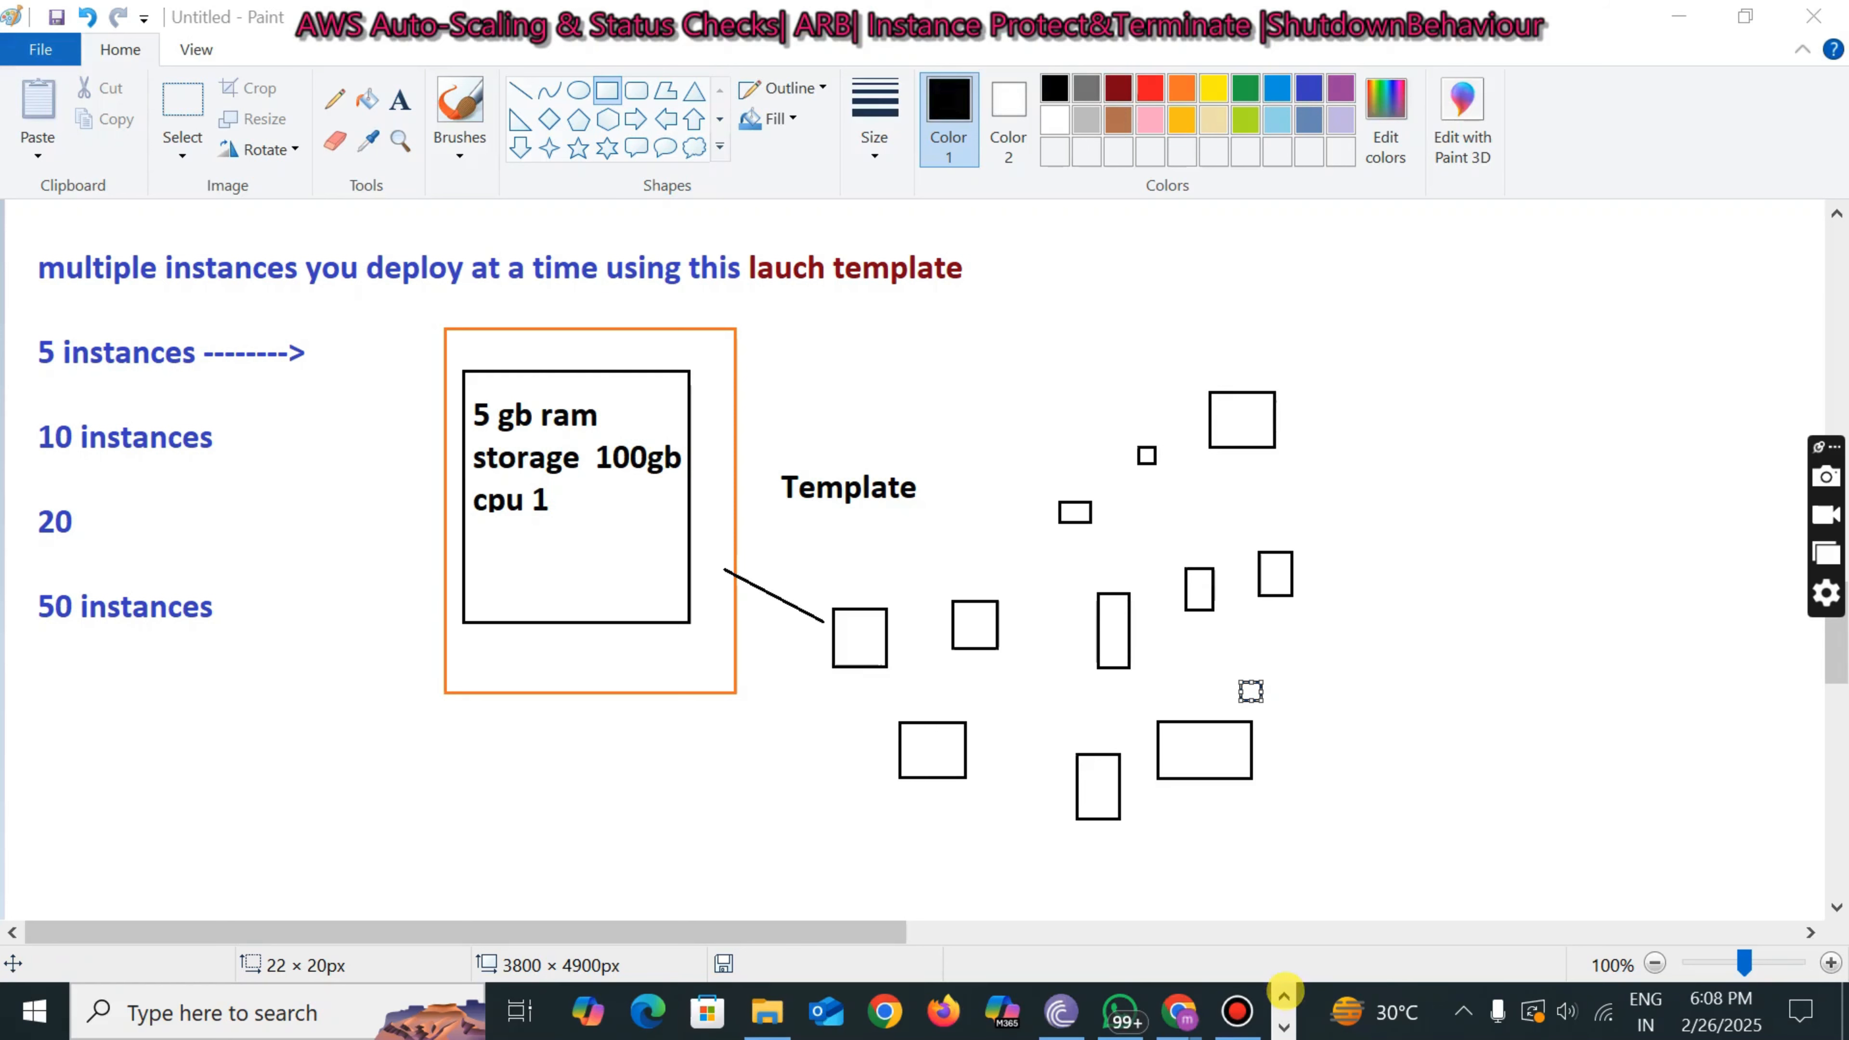
{"action": "mouse_move", "coordinate": [1180, 1011]}
{"action": "left_click", "coordinate": [1057, 884]}
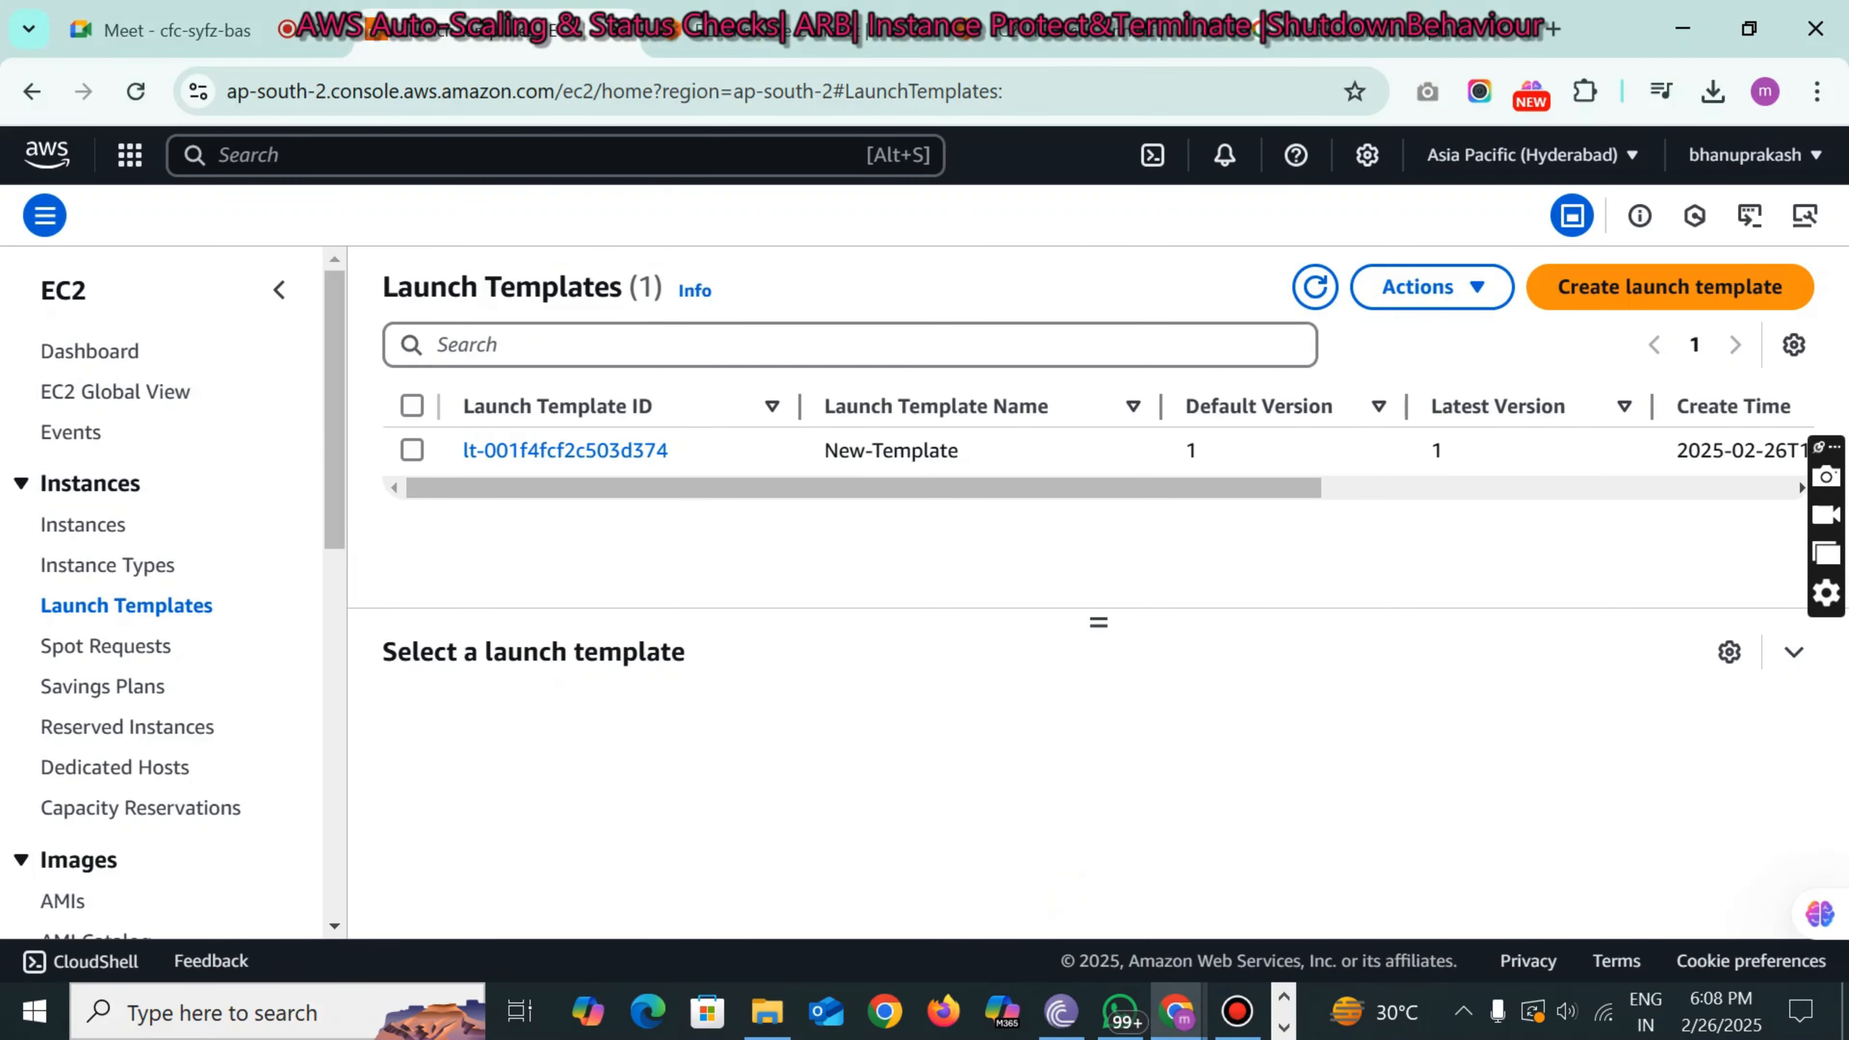
- Select New-Template in the launch templates list and look over its available actions
{"action": "left_click", "coordinate": [412, 451]}
{"action": "left_click", "coordinate": [1431, 286]}
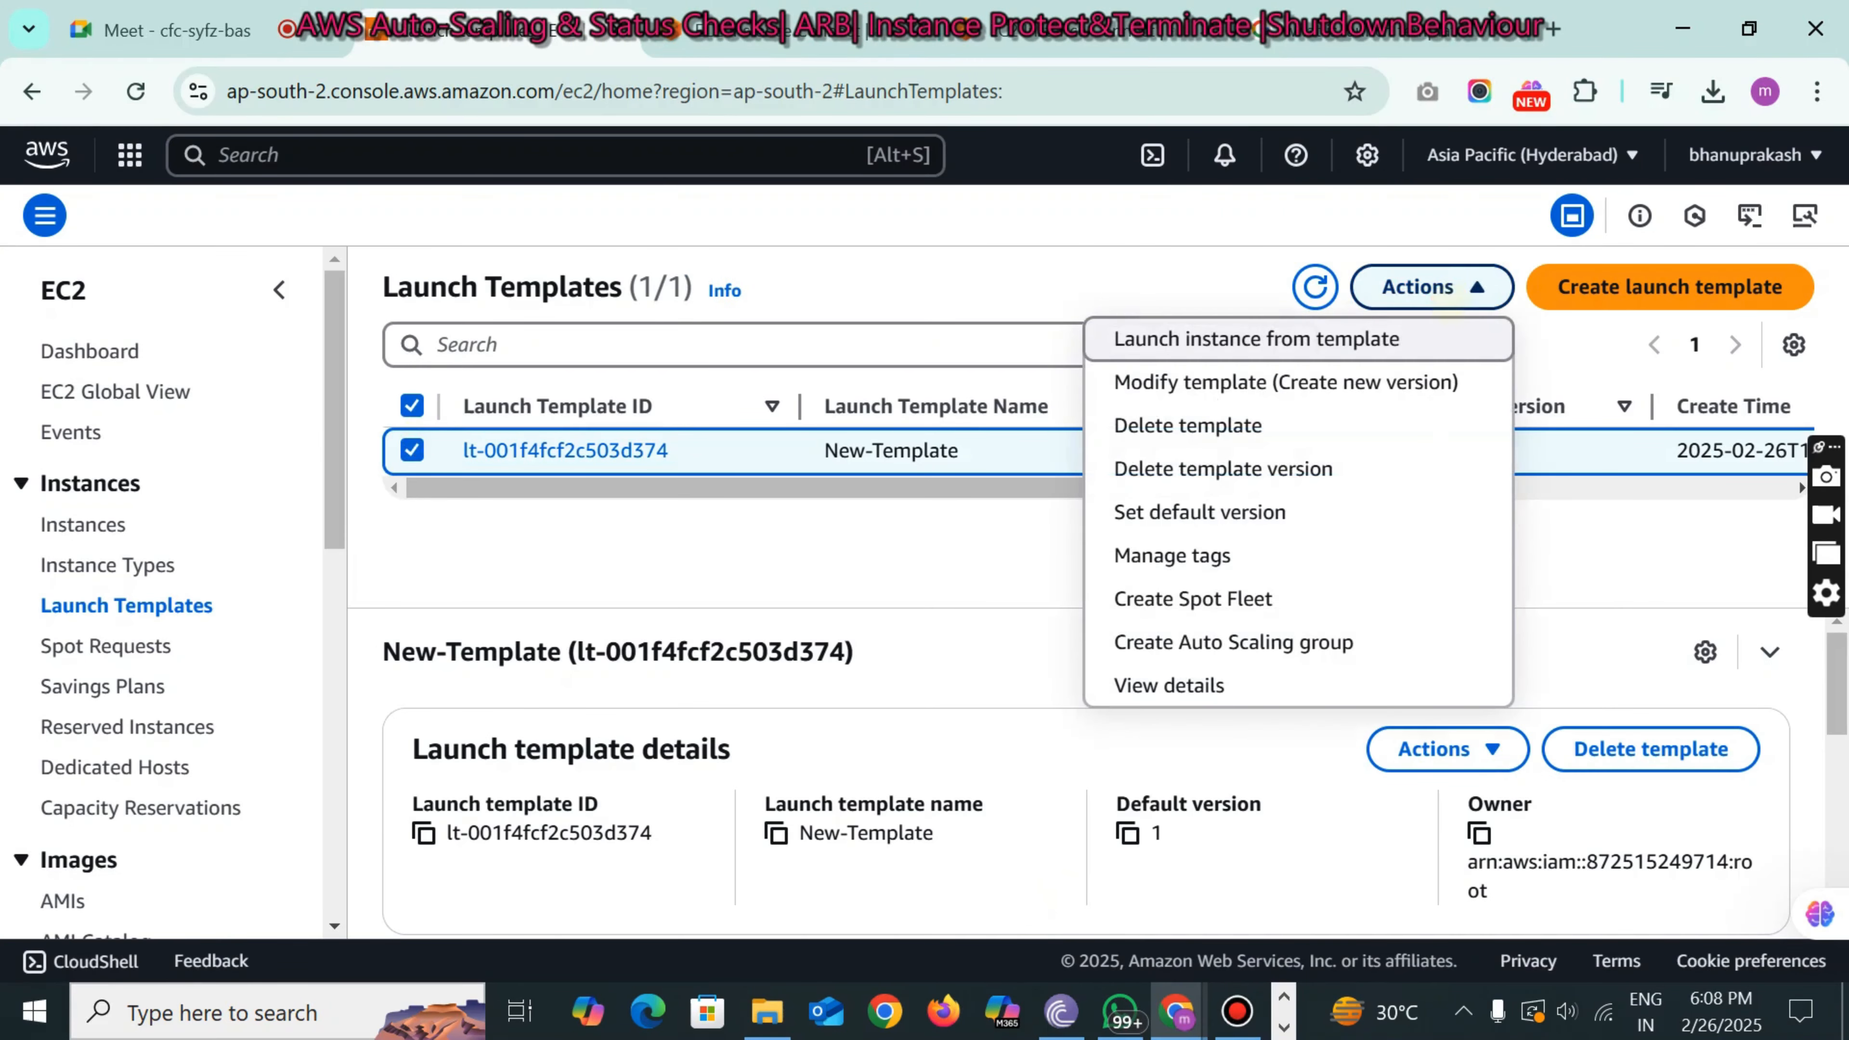
{"action": "left_click", "coordinate": [442, 504]}
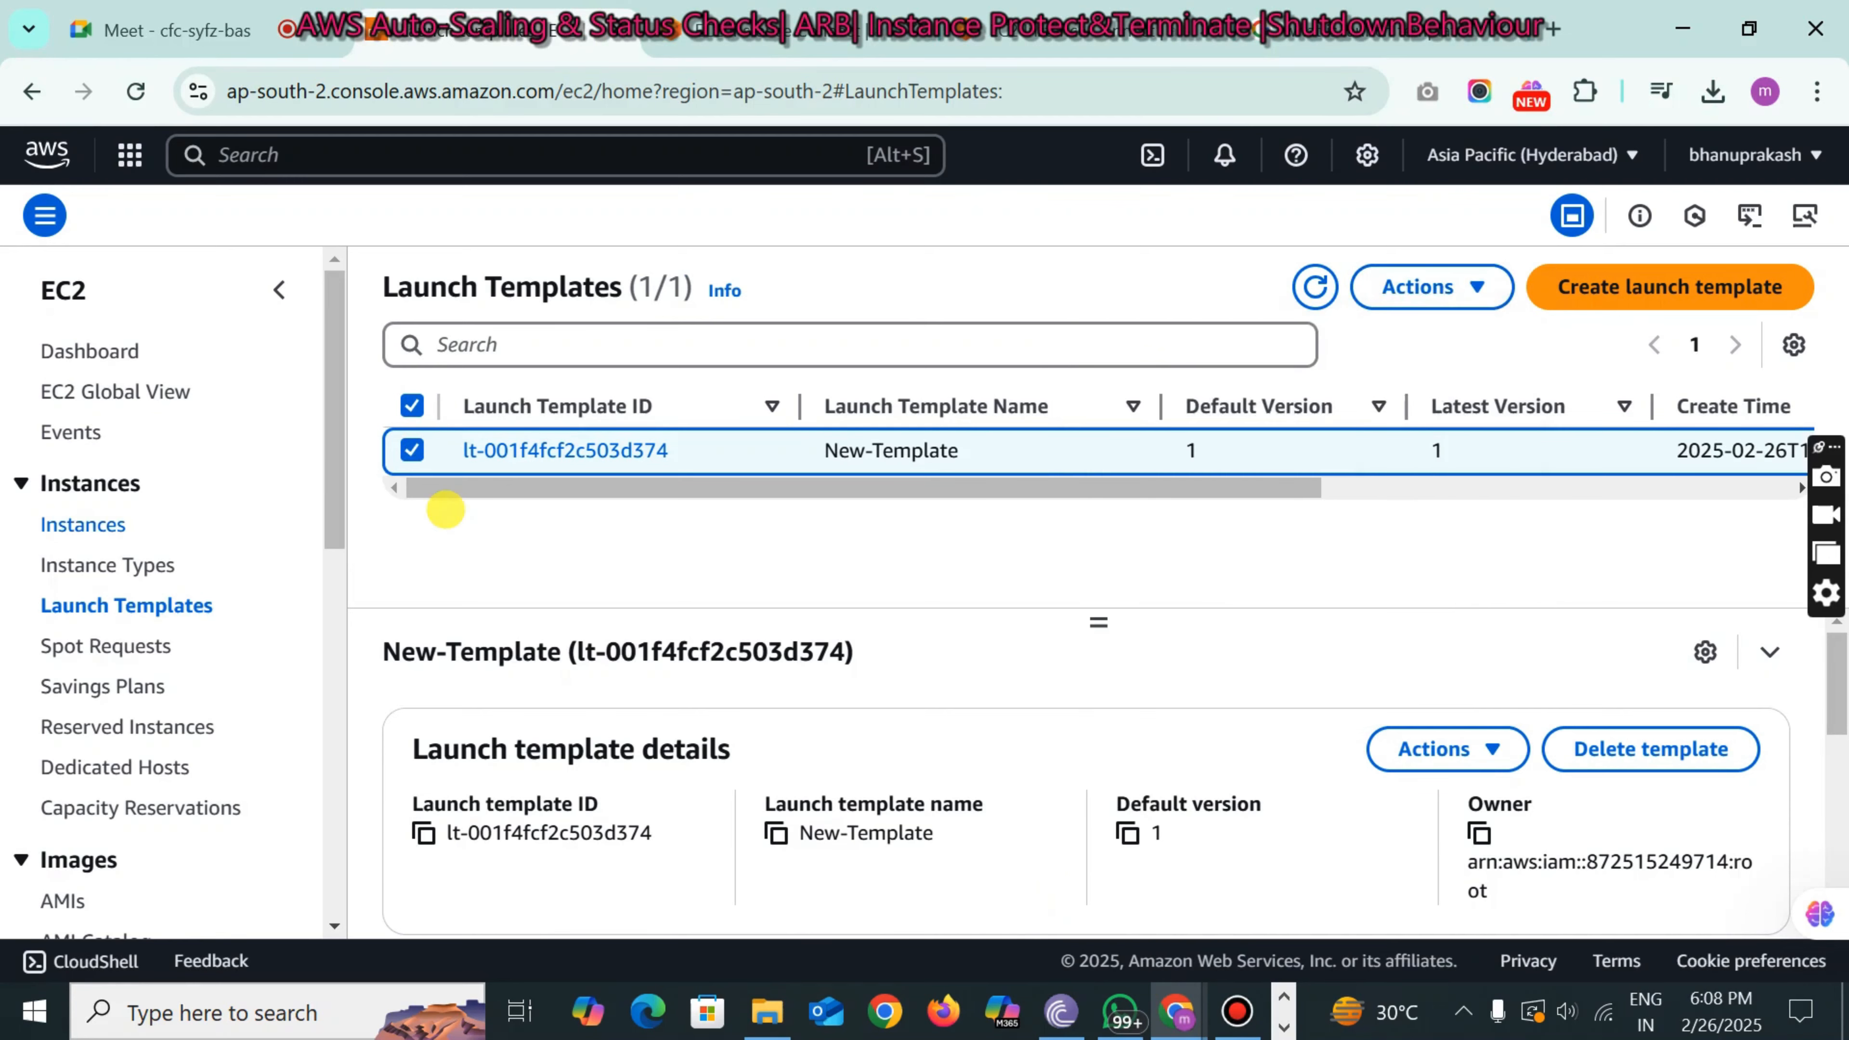
- Open the EC2 instances list, refresh it and examine the status check of the Test instance
{"action": "left_click", "coordinate": [83, 524]}
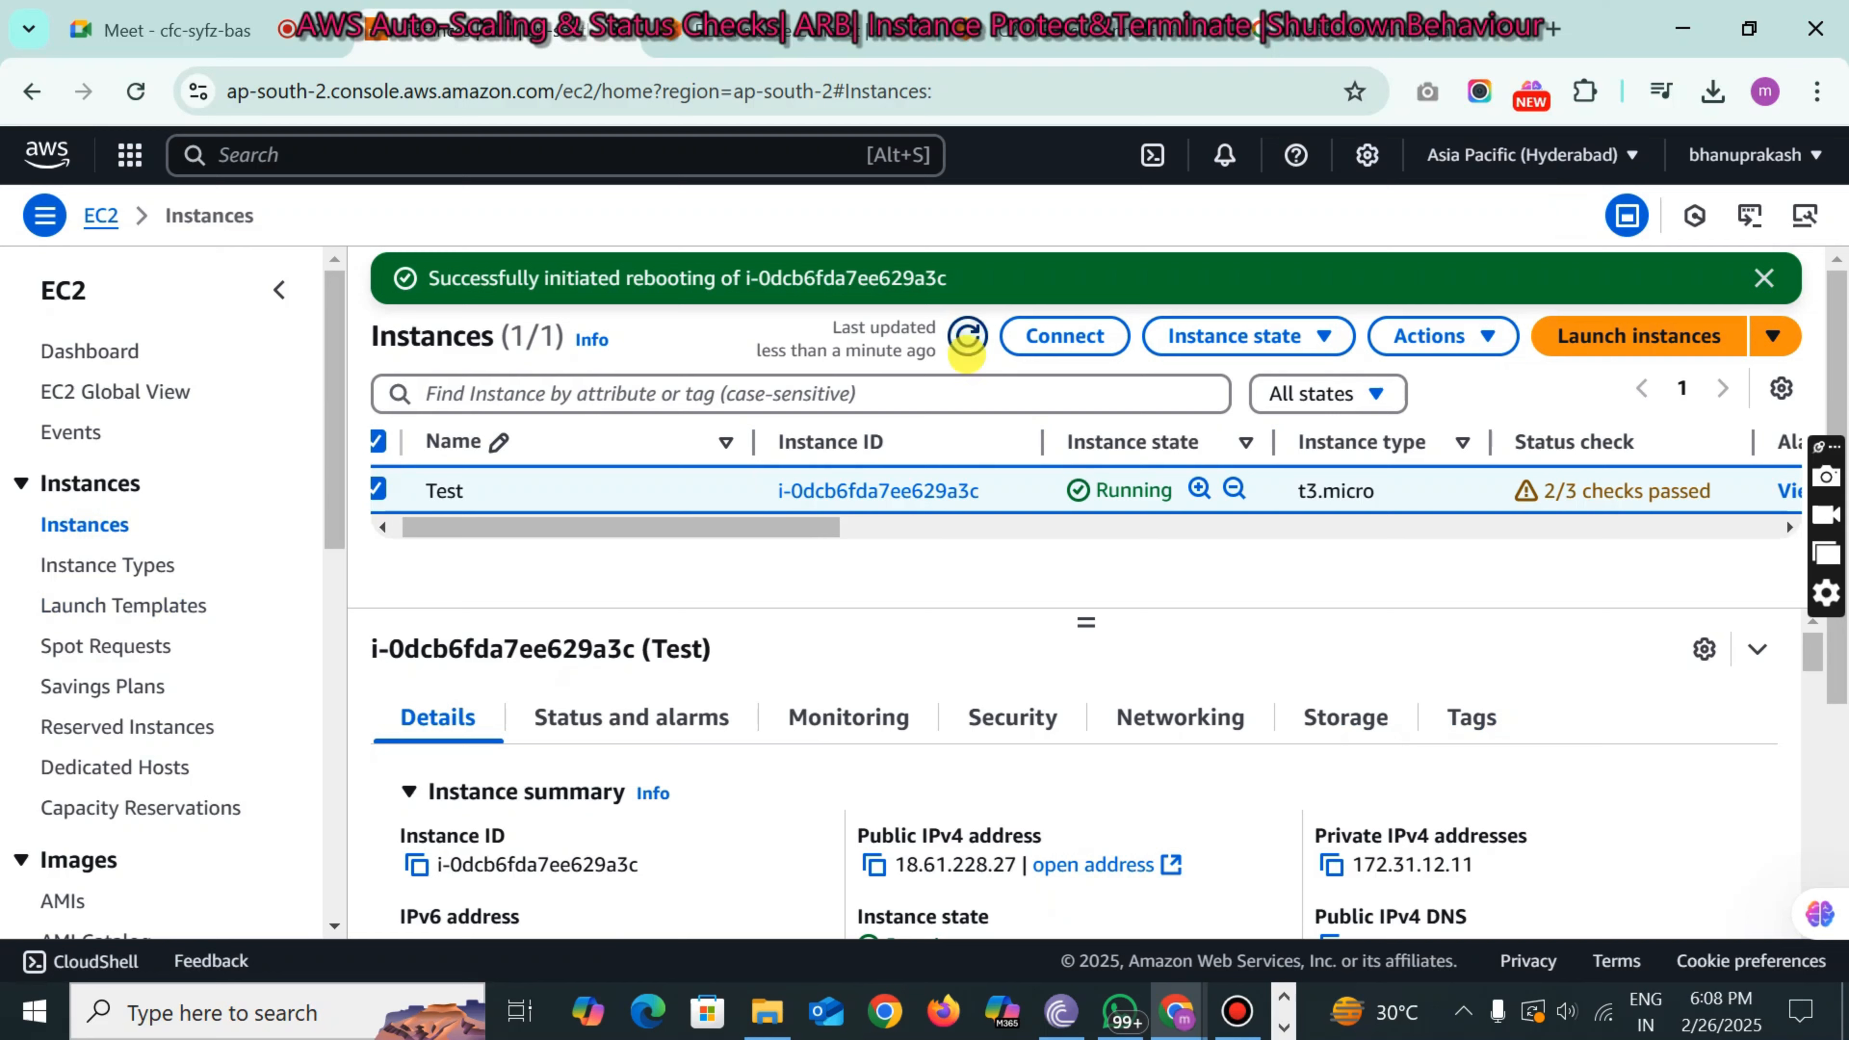
{"action": "left_click", "coordinate": [967, 341]}
{"action": "left_click_drag", "start_coordinate": [635, 526], "coordinate": [555, 532]}
{"action": "left_click_drag", "start_coordinate": [1567, 490], "coordinate": [1746, 491]}
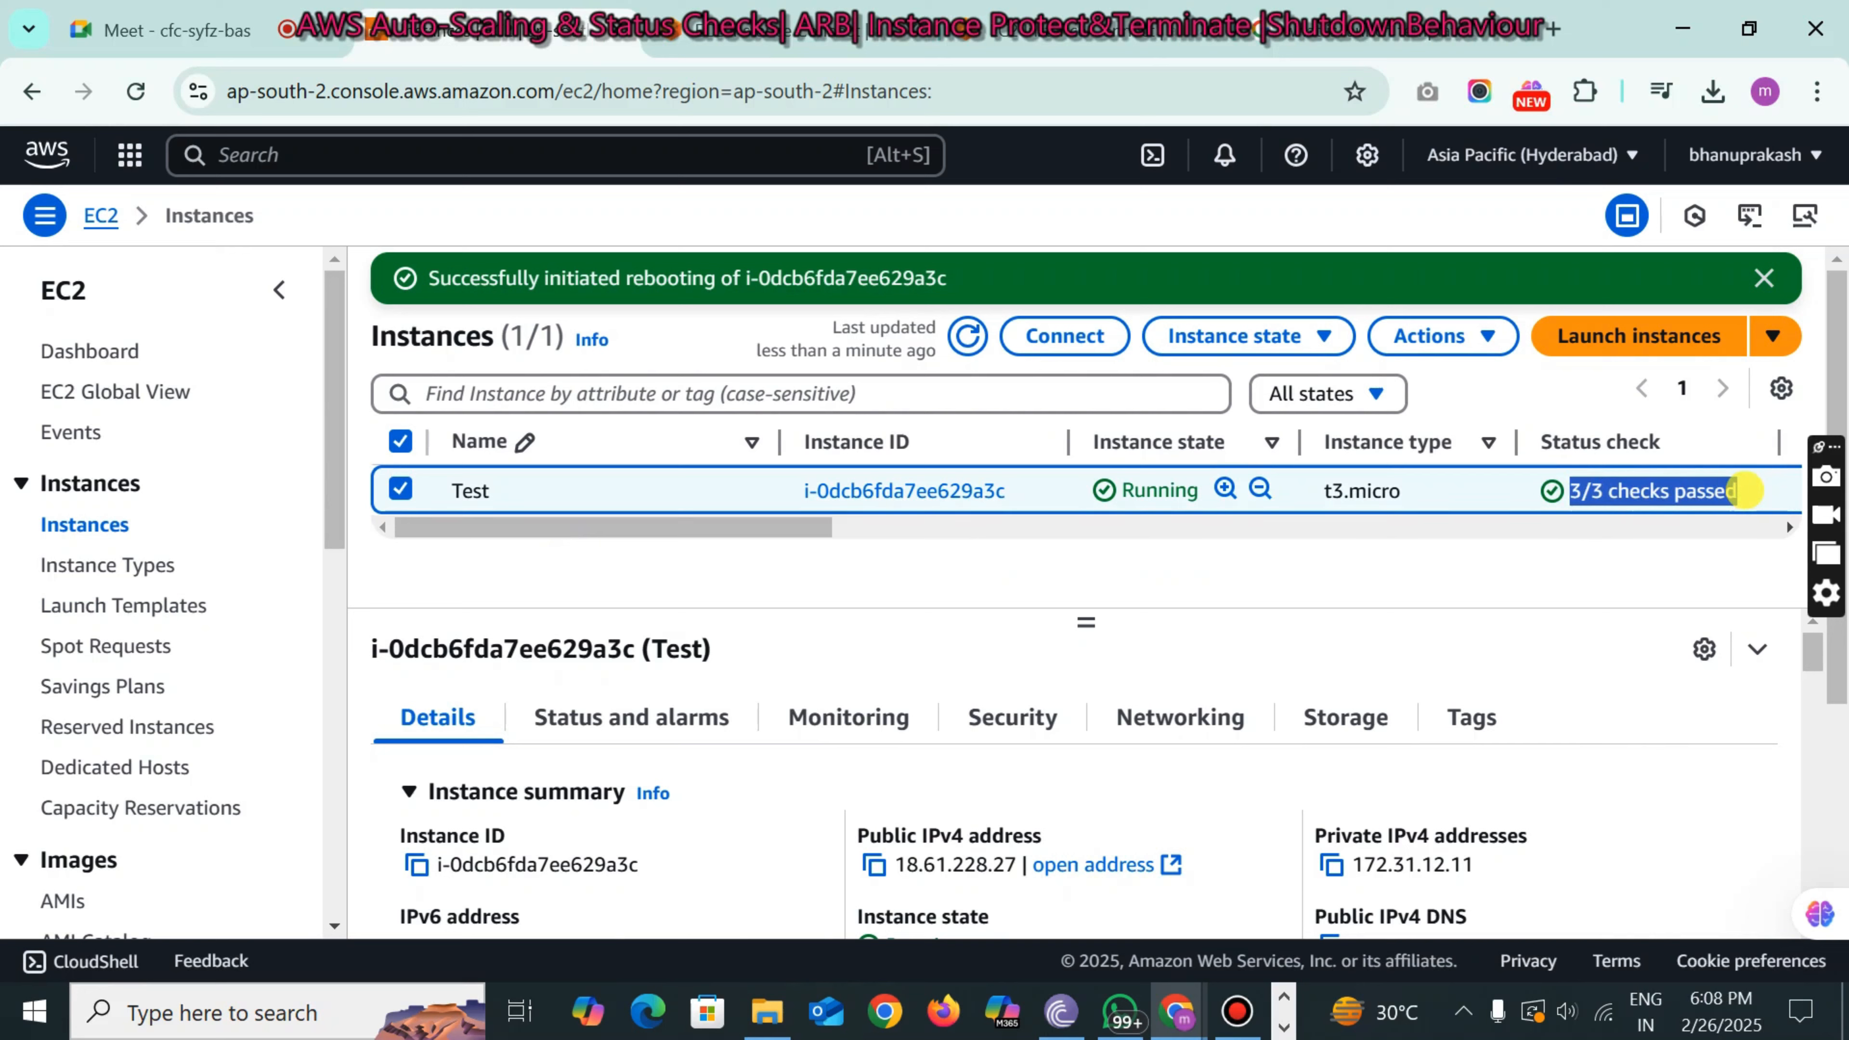
{"action": "left_click_drag", "start_coordinate": [1573, 489], "coordinate": [1753, 491]}
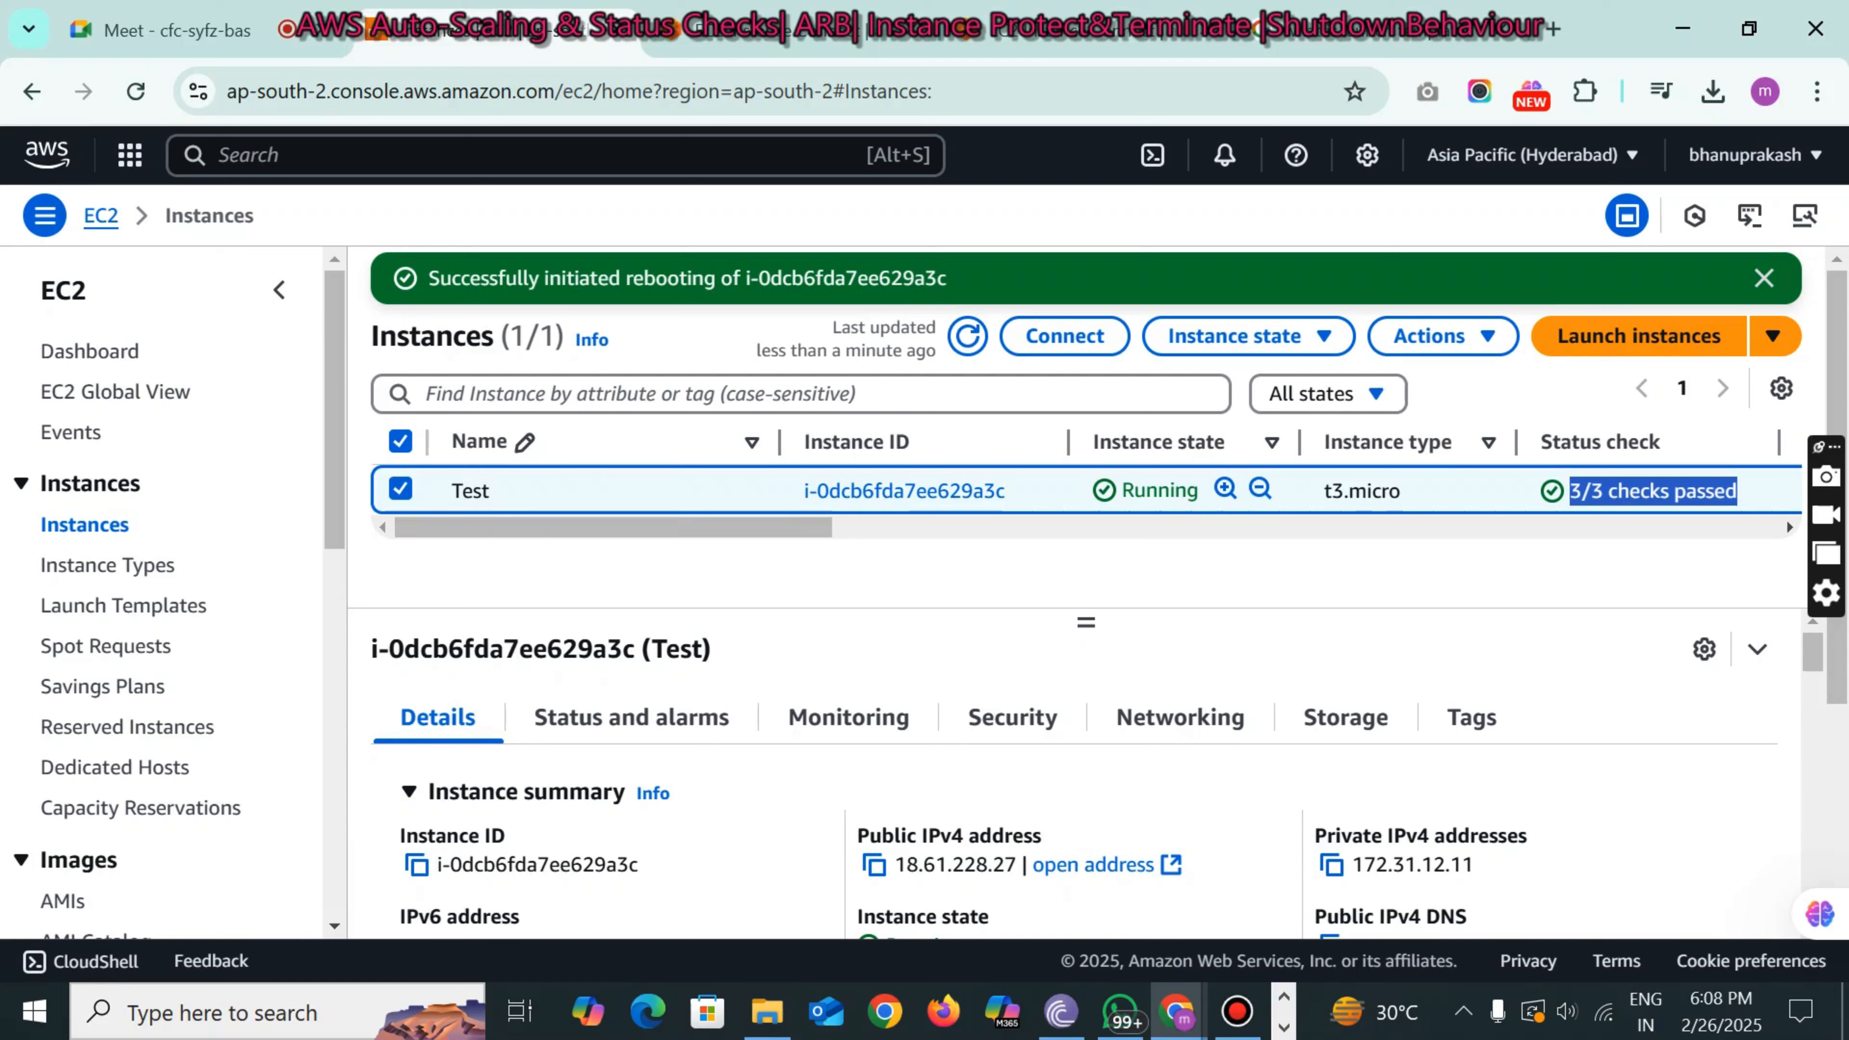
- Terminate the Test instance and confirm the deletion
{"action": "left_click", "coordinate": [1185, 324]}
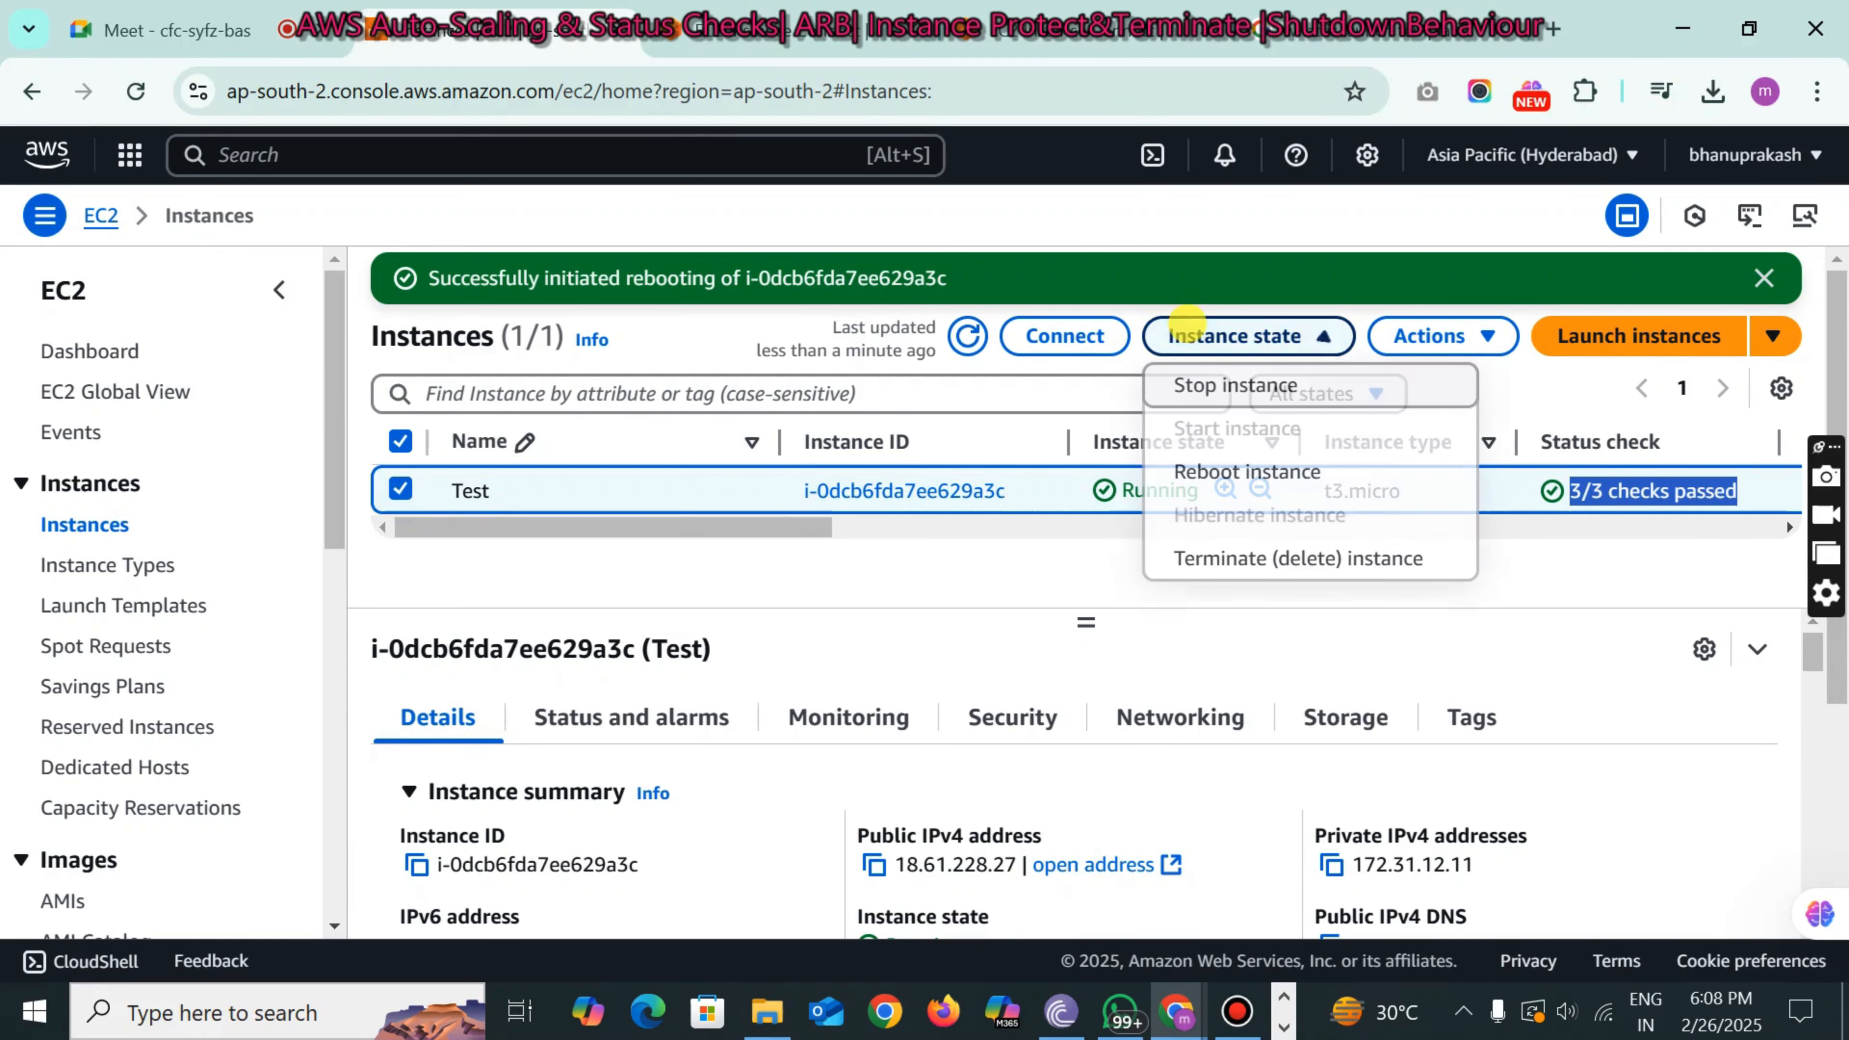
{"action": "left_click", "coordinate": [1238, 559]}
{"action": "left_click", "coordinate": [1581, 784]}
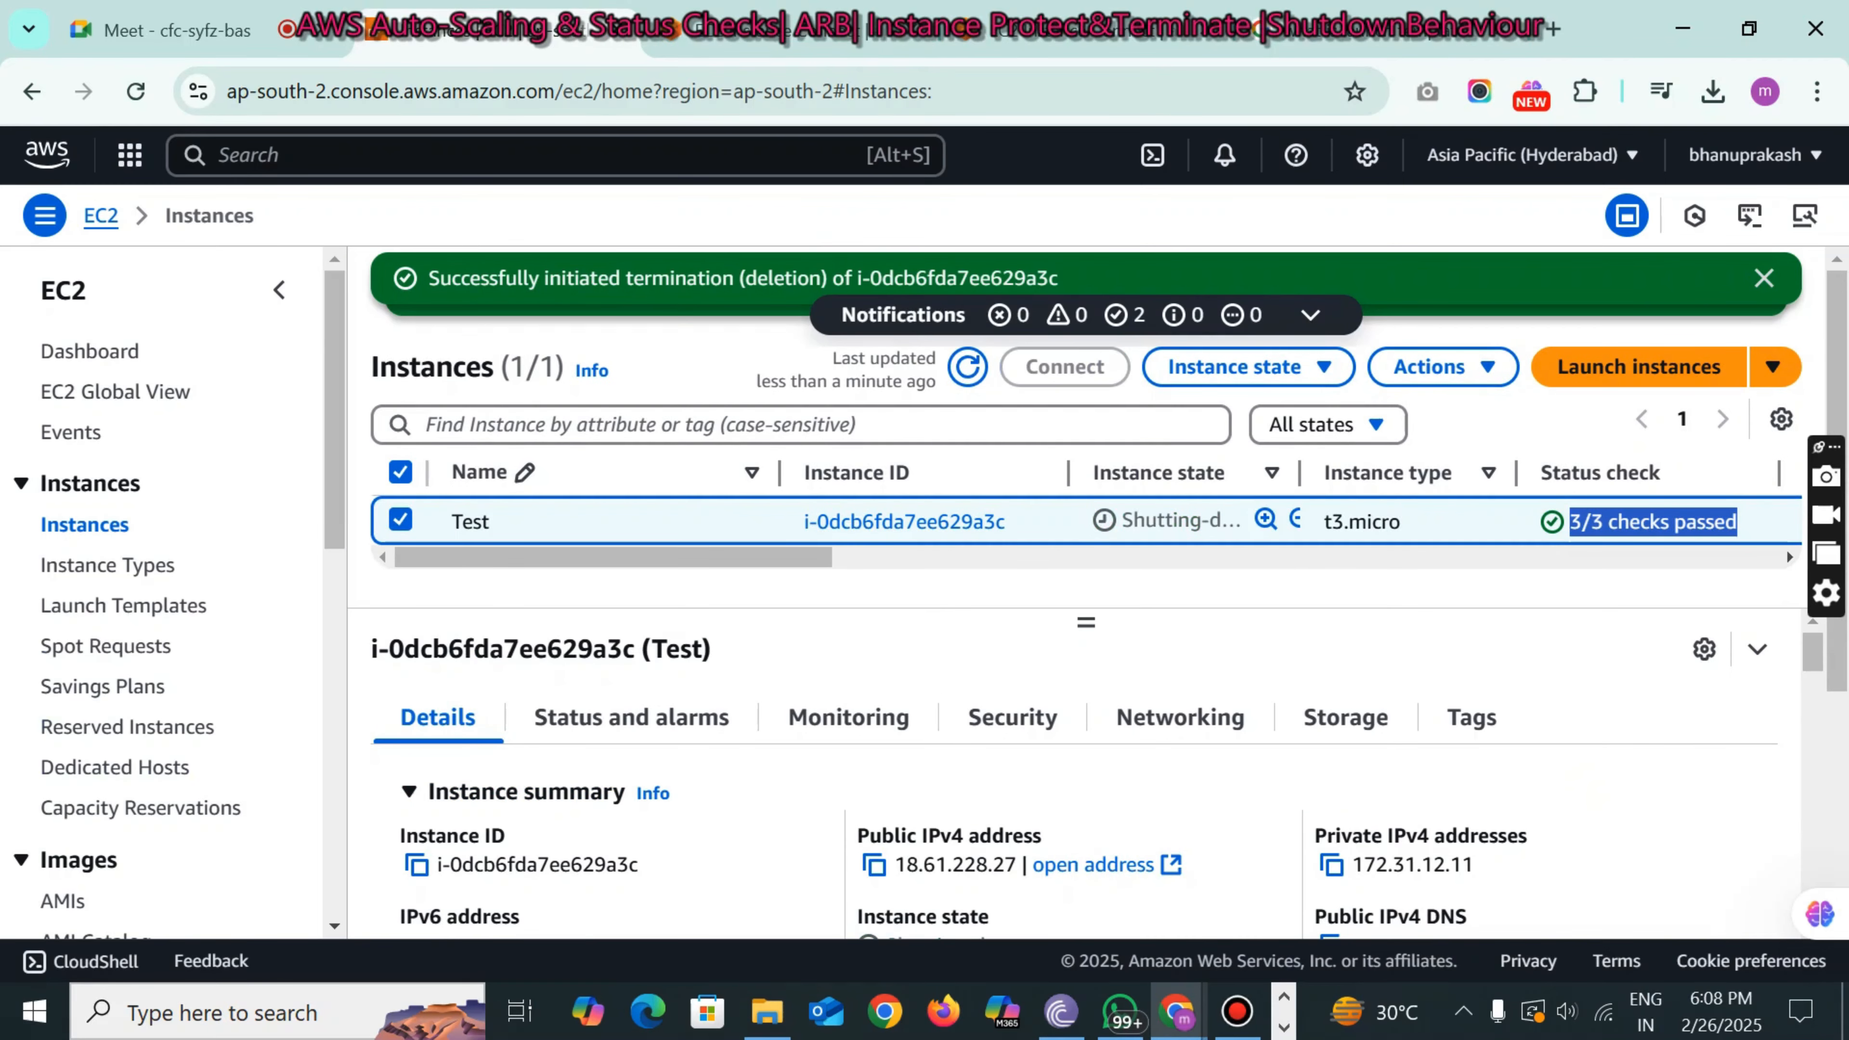
- Start an instance launch from New-Template in the launch templates list and set the number of instances to 5
{"action": "scroll", "coordinate": [117, 622], "scroll_direction": "down", "scroll_amount": 6}
{"action": "scroll", "coordinate": [117, 623], "scroll_direction": "up", "scroll_amount": 4}
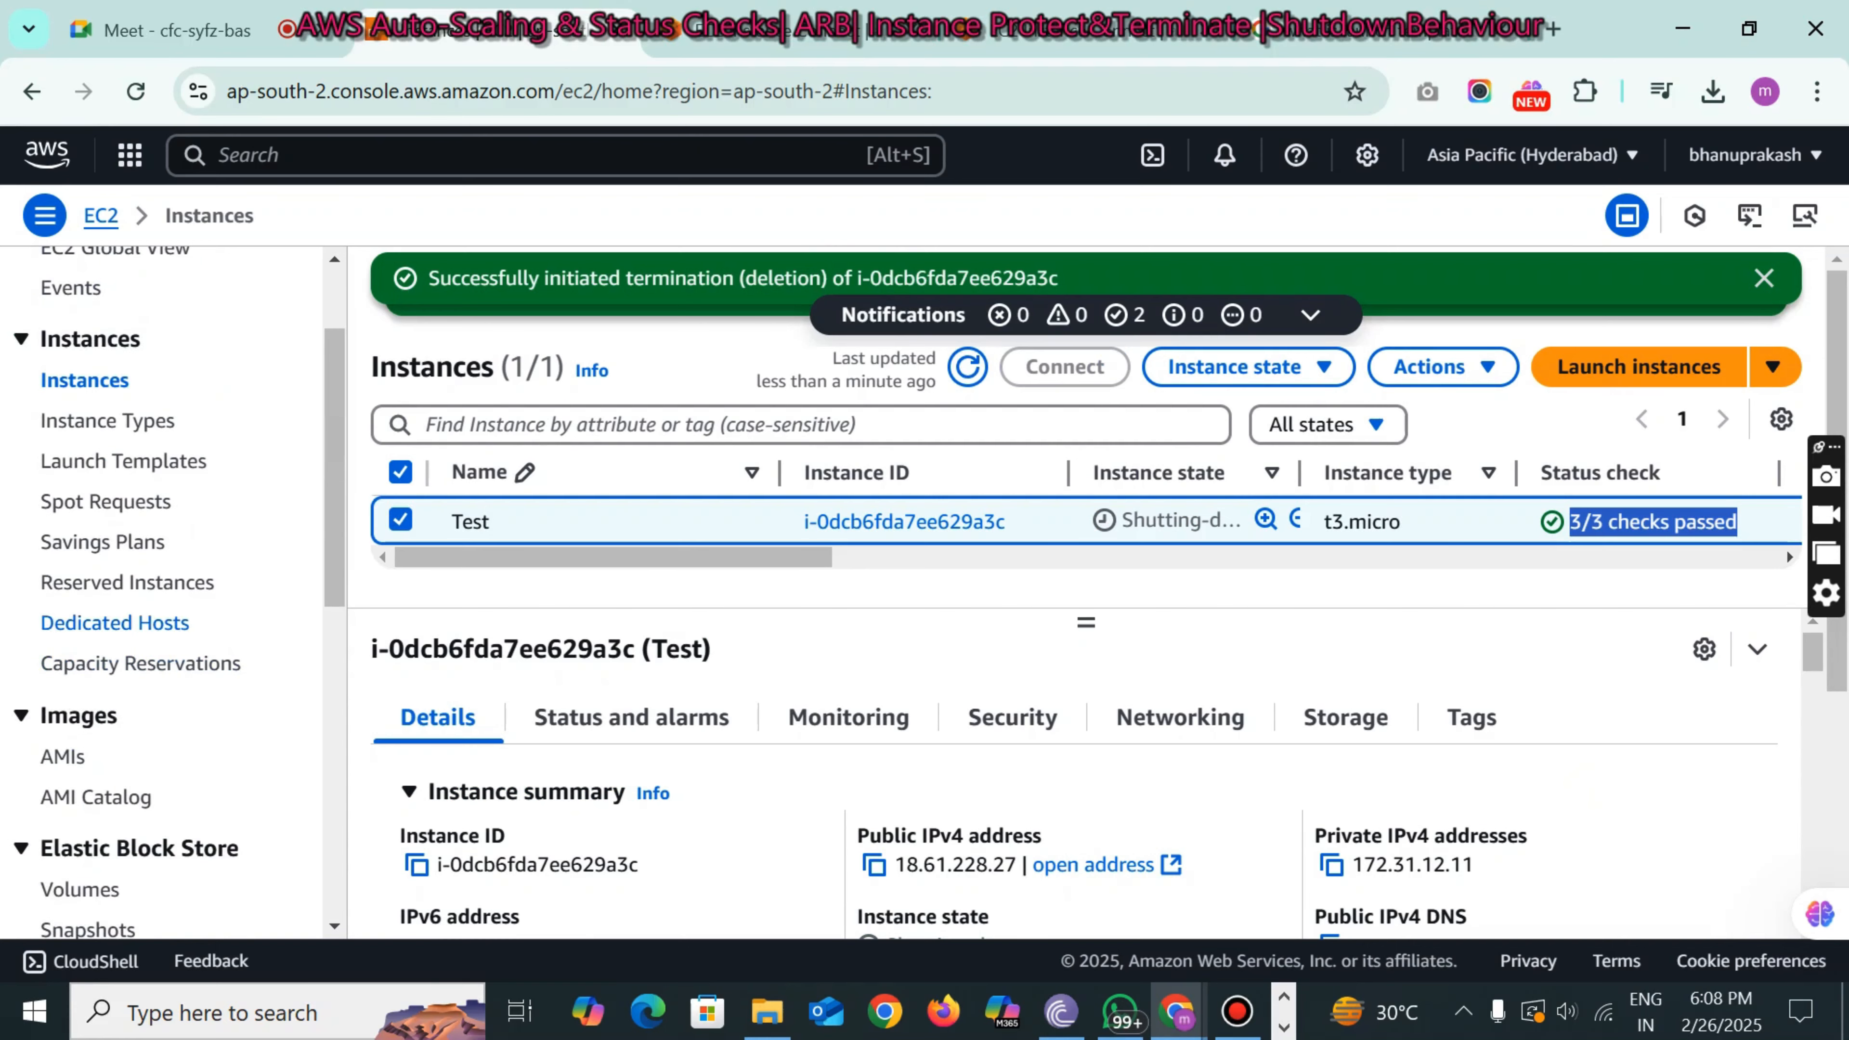
{"action": "left_click", "coordinate": [125, 461]}
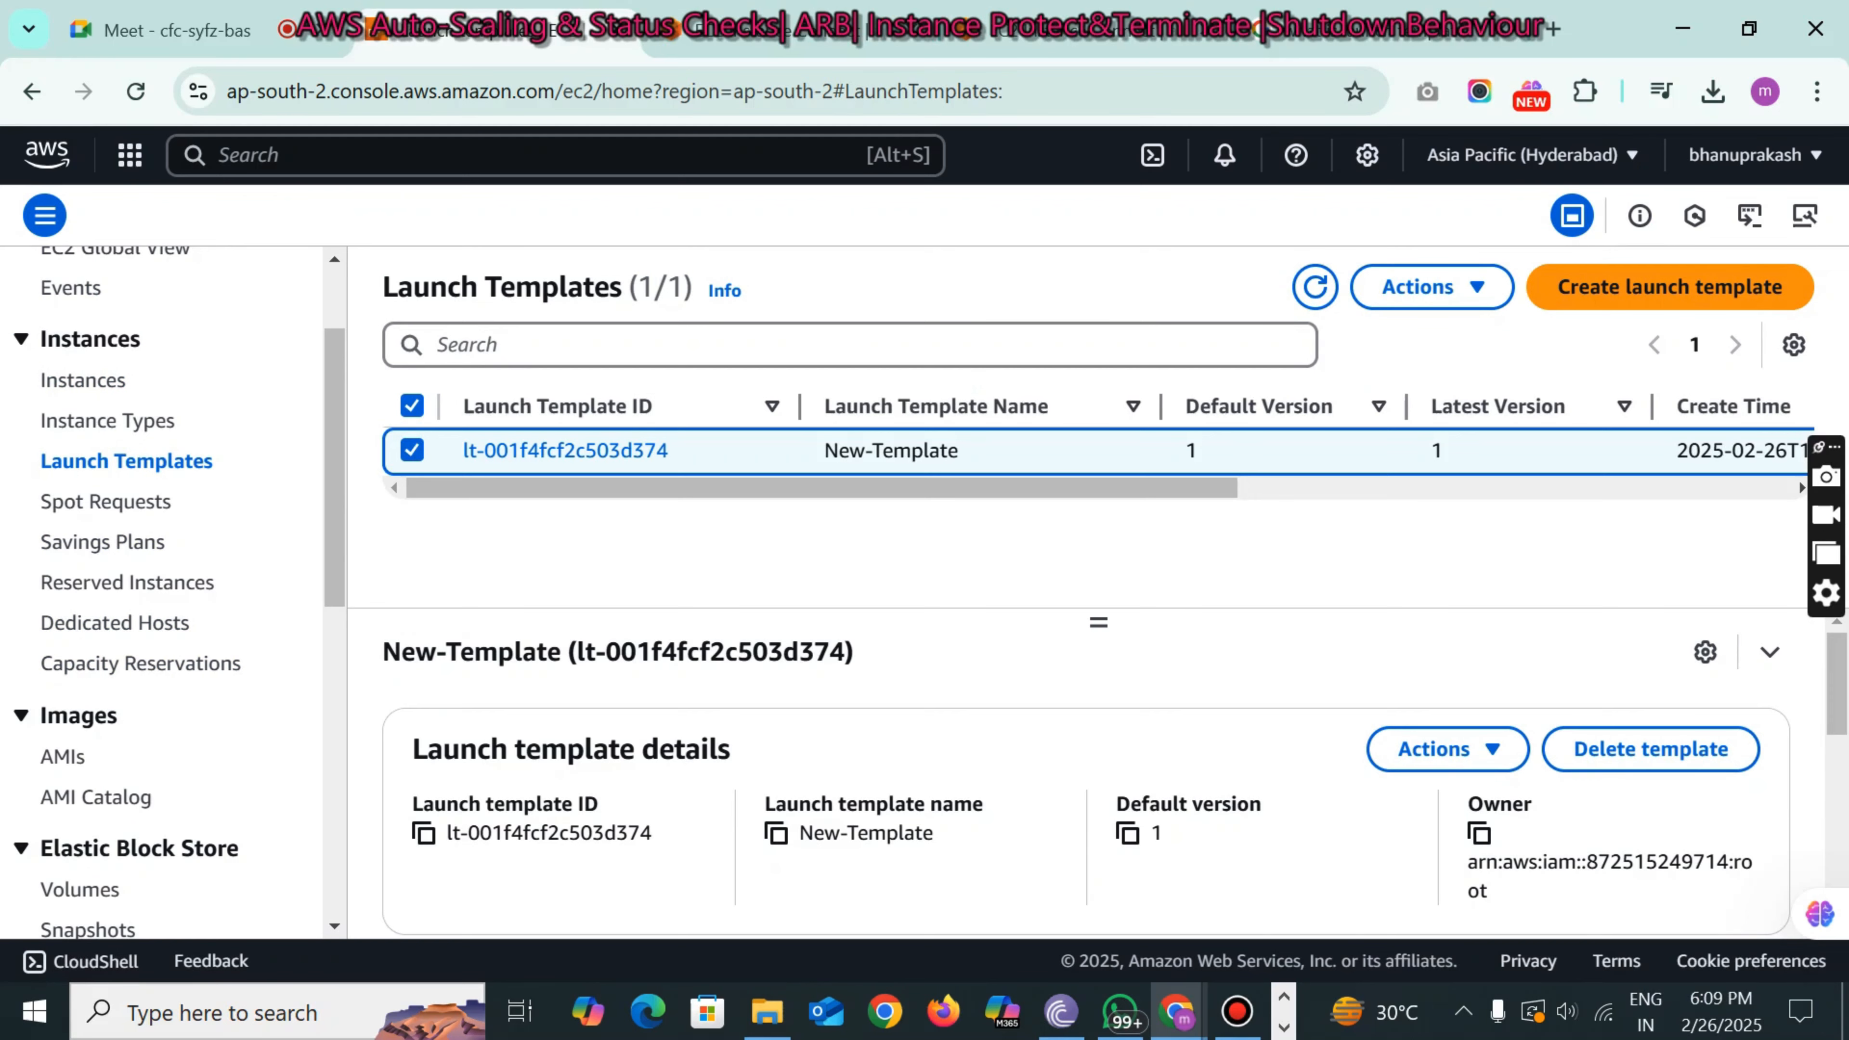
{"action": "left_click", "coordinate": [1417, 286]}
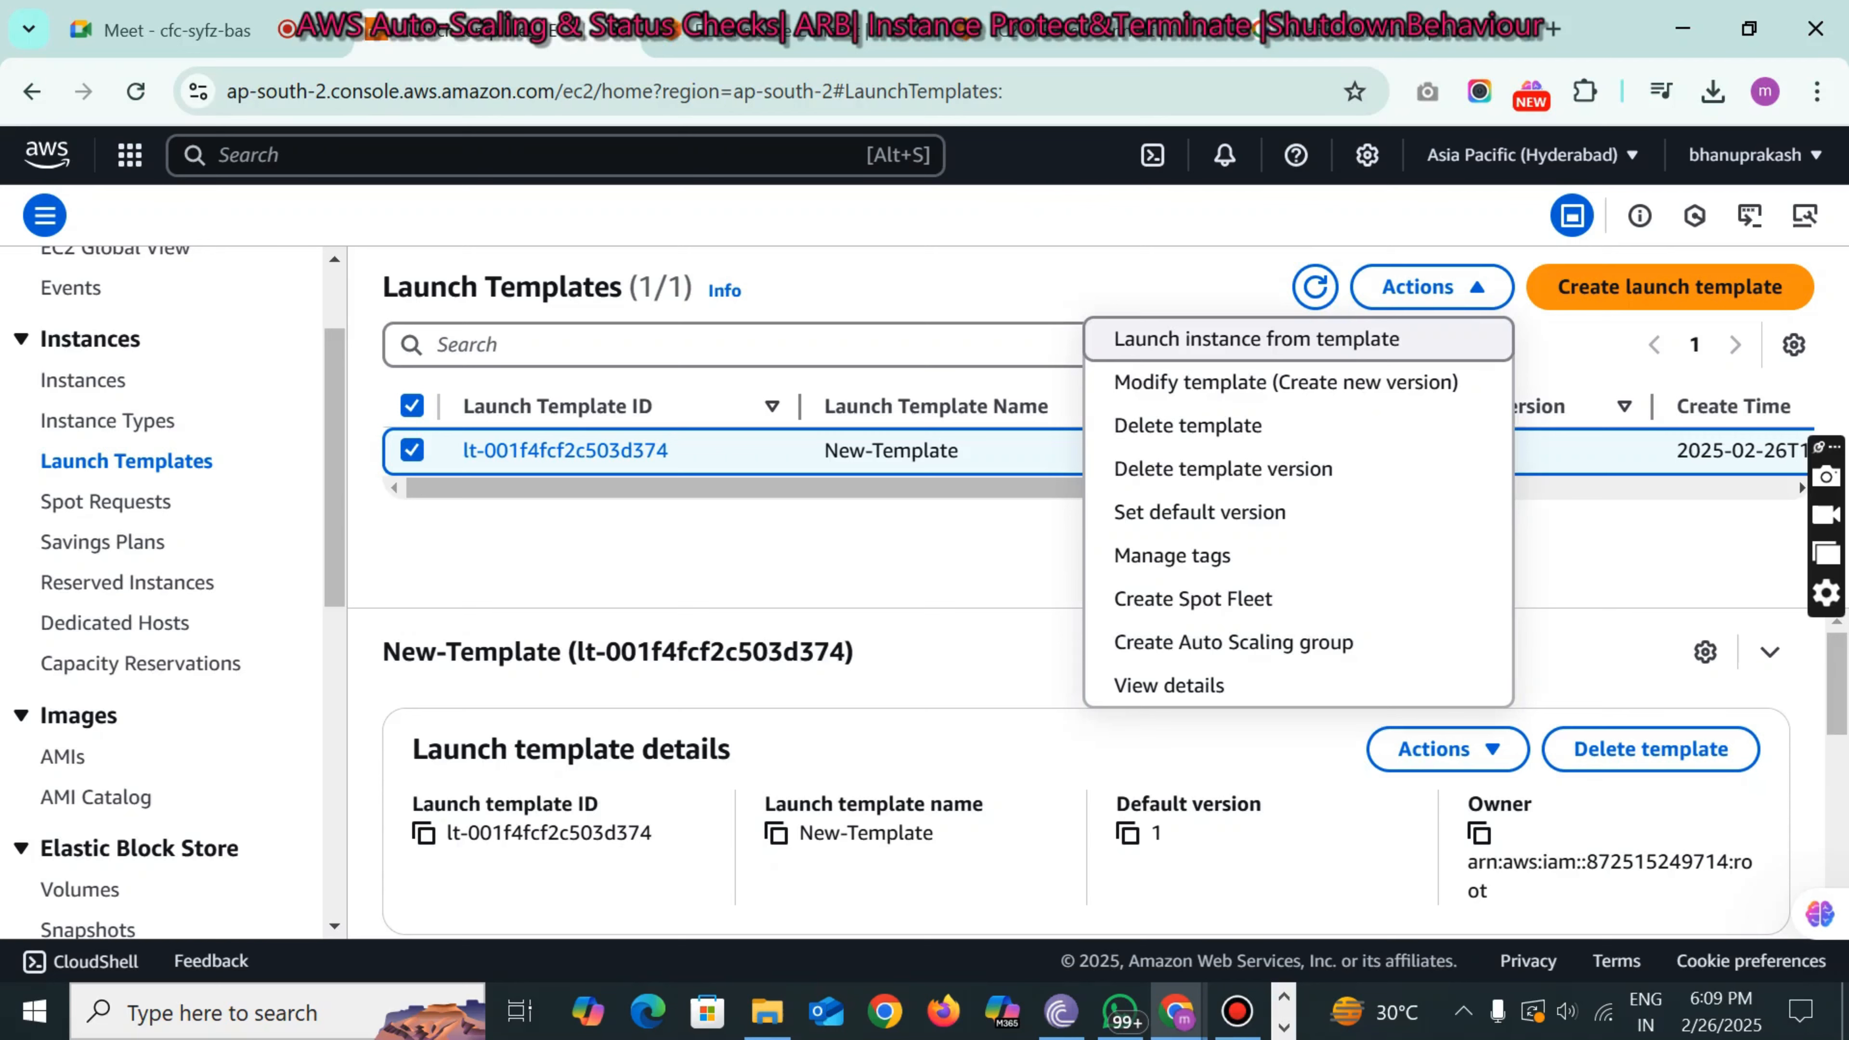
{"action": "left_click", "coordinate": [1231, 343]}
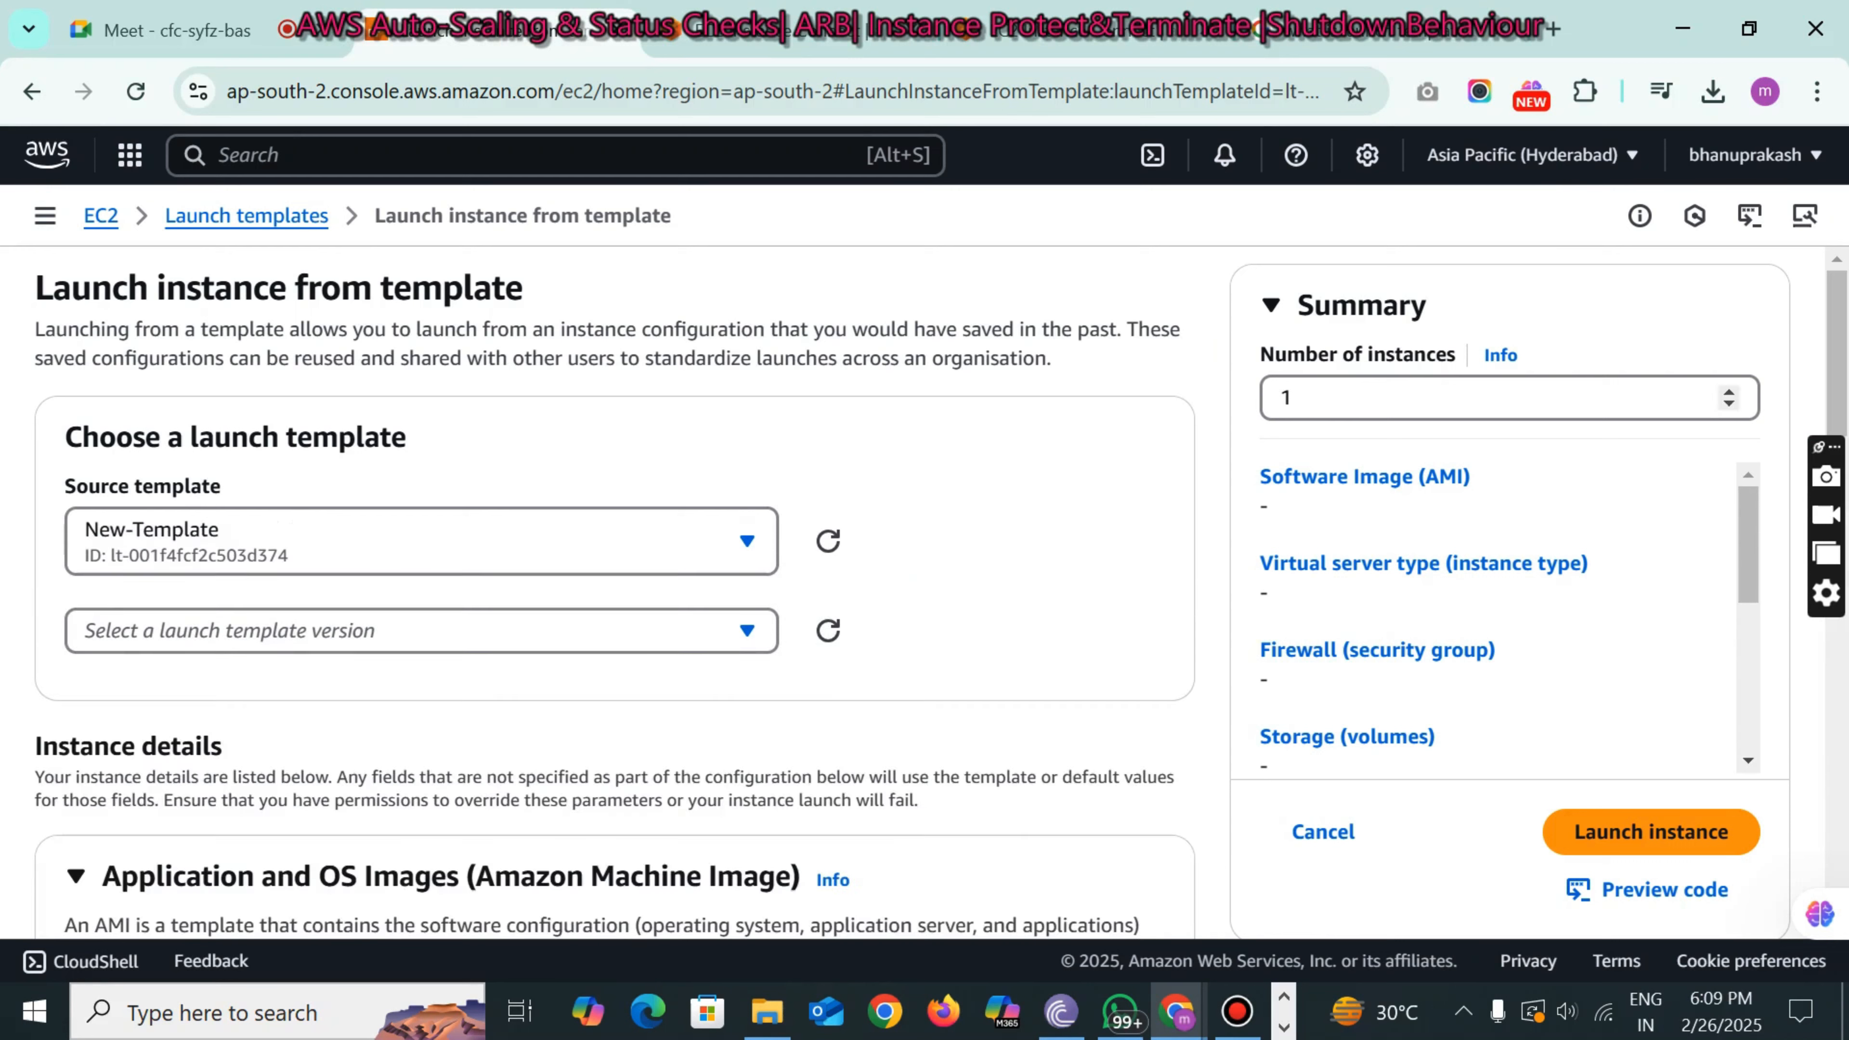
{"action": "left_click", "coordinate": [1347, 388]}
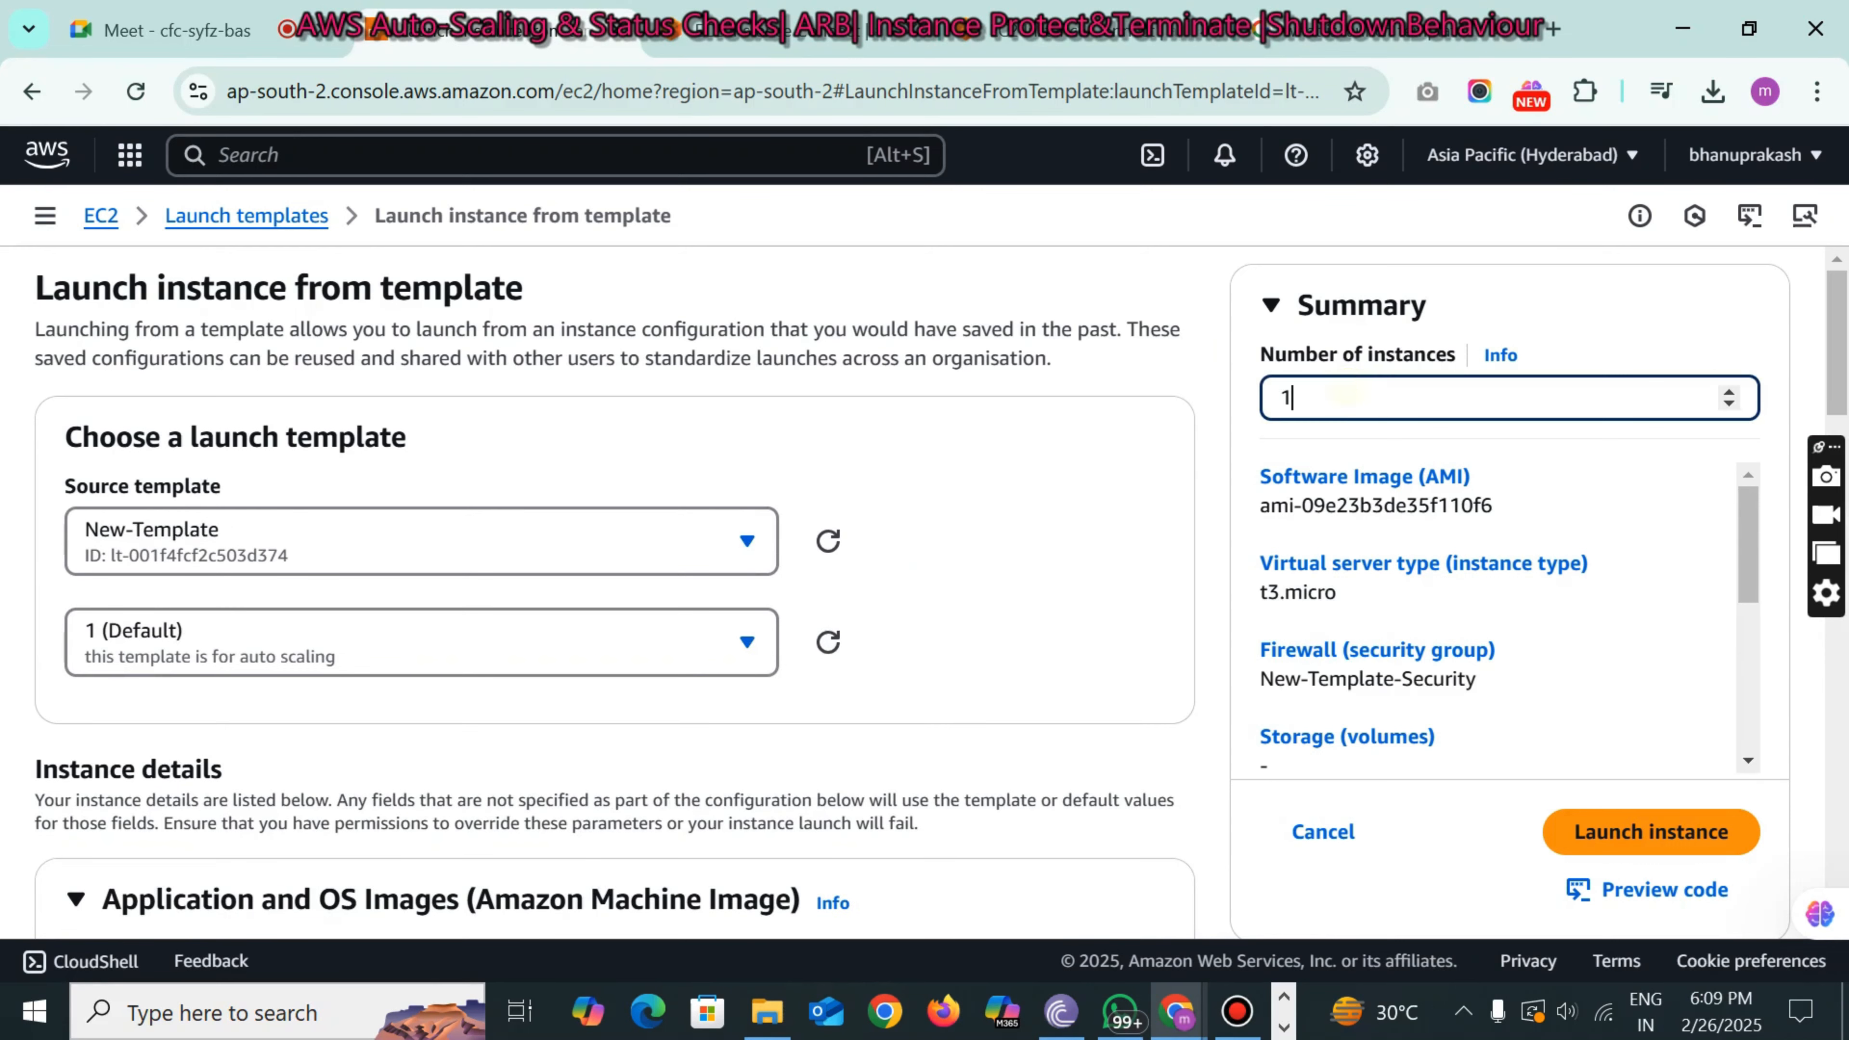
{"action": "key", "text": "BackSpace"}
{"action": "type", "text": "5"}
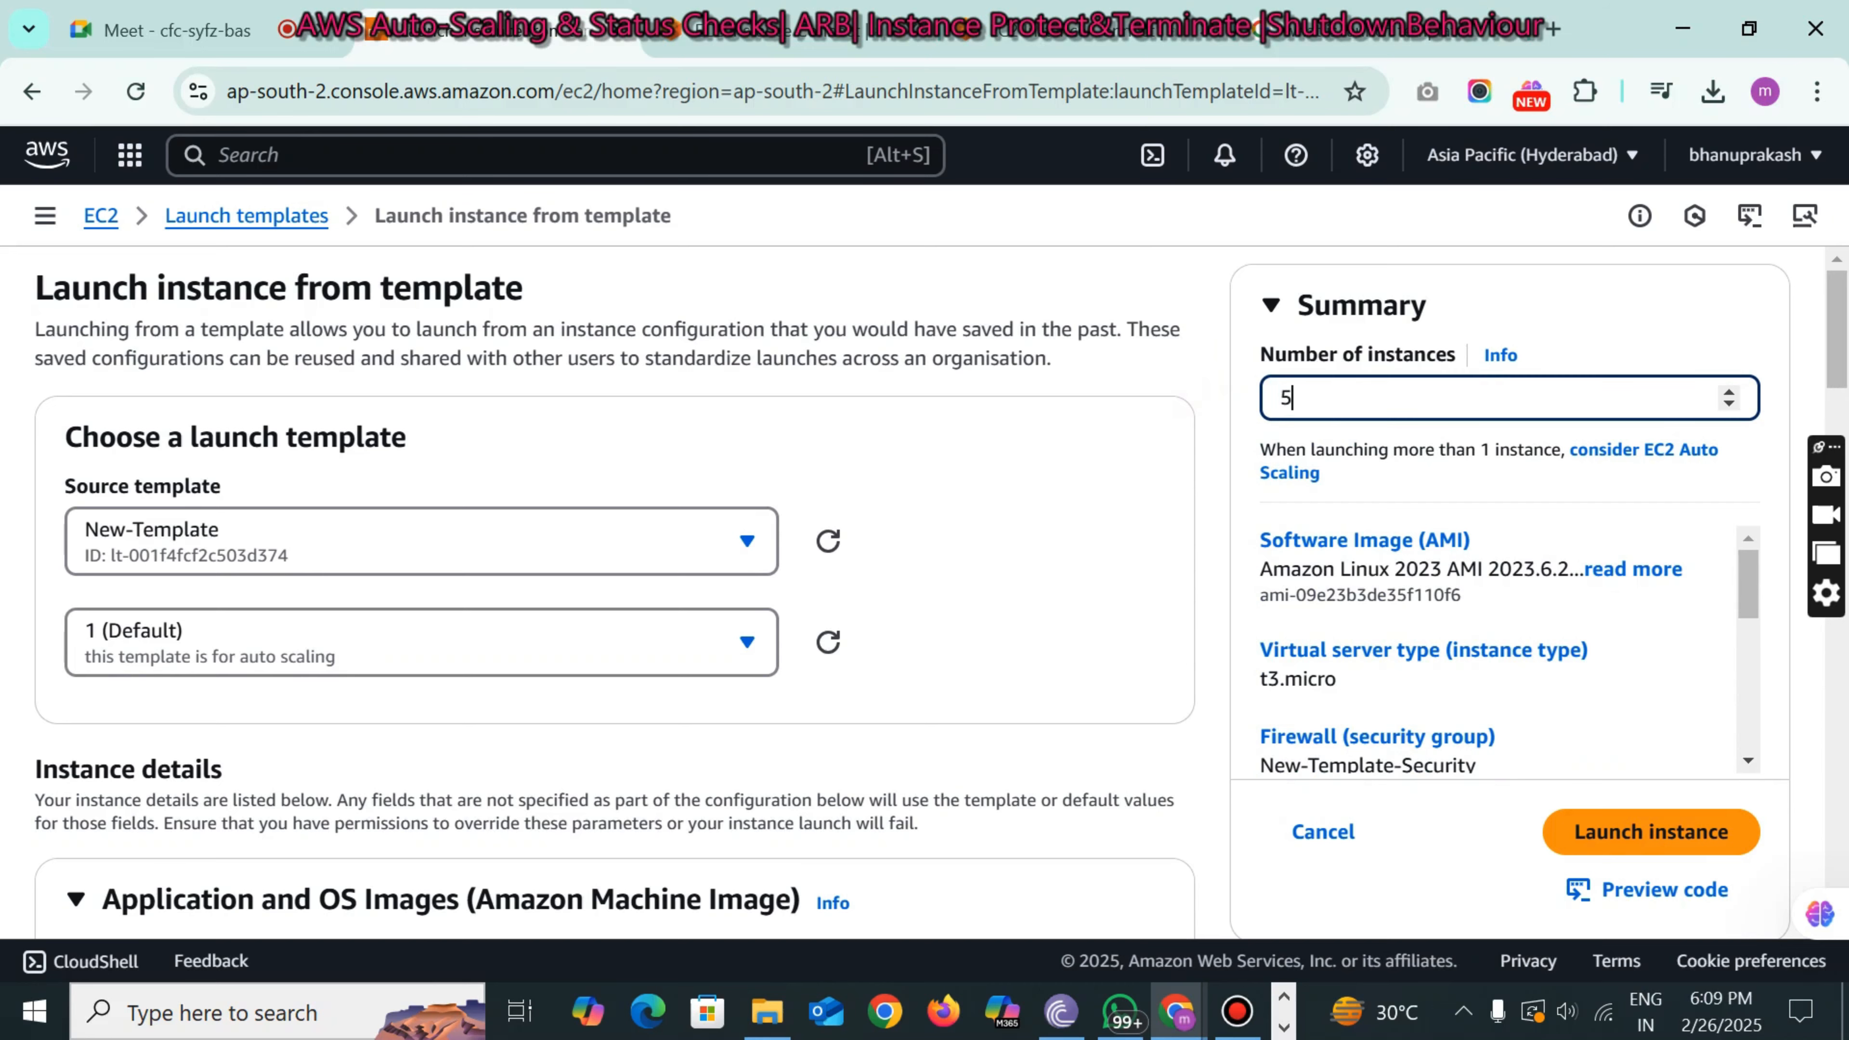
- Review the AMI, key pair, network, storage and tag settings that the launch takes from the template
{"action": "scroll", "coordinate": [615, 594], "scroll_direction": "down", "scroll_amount": 7}
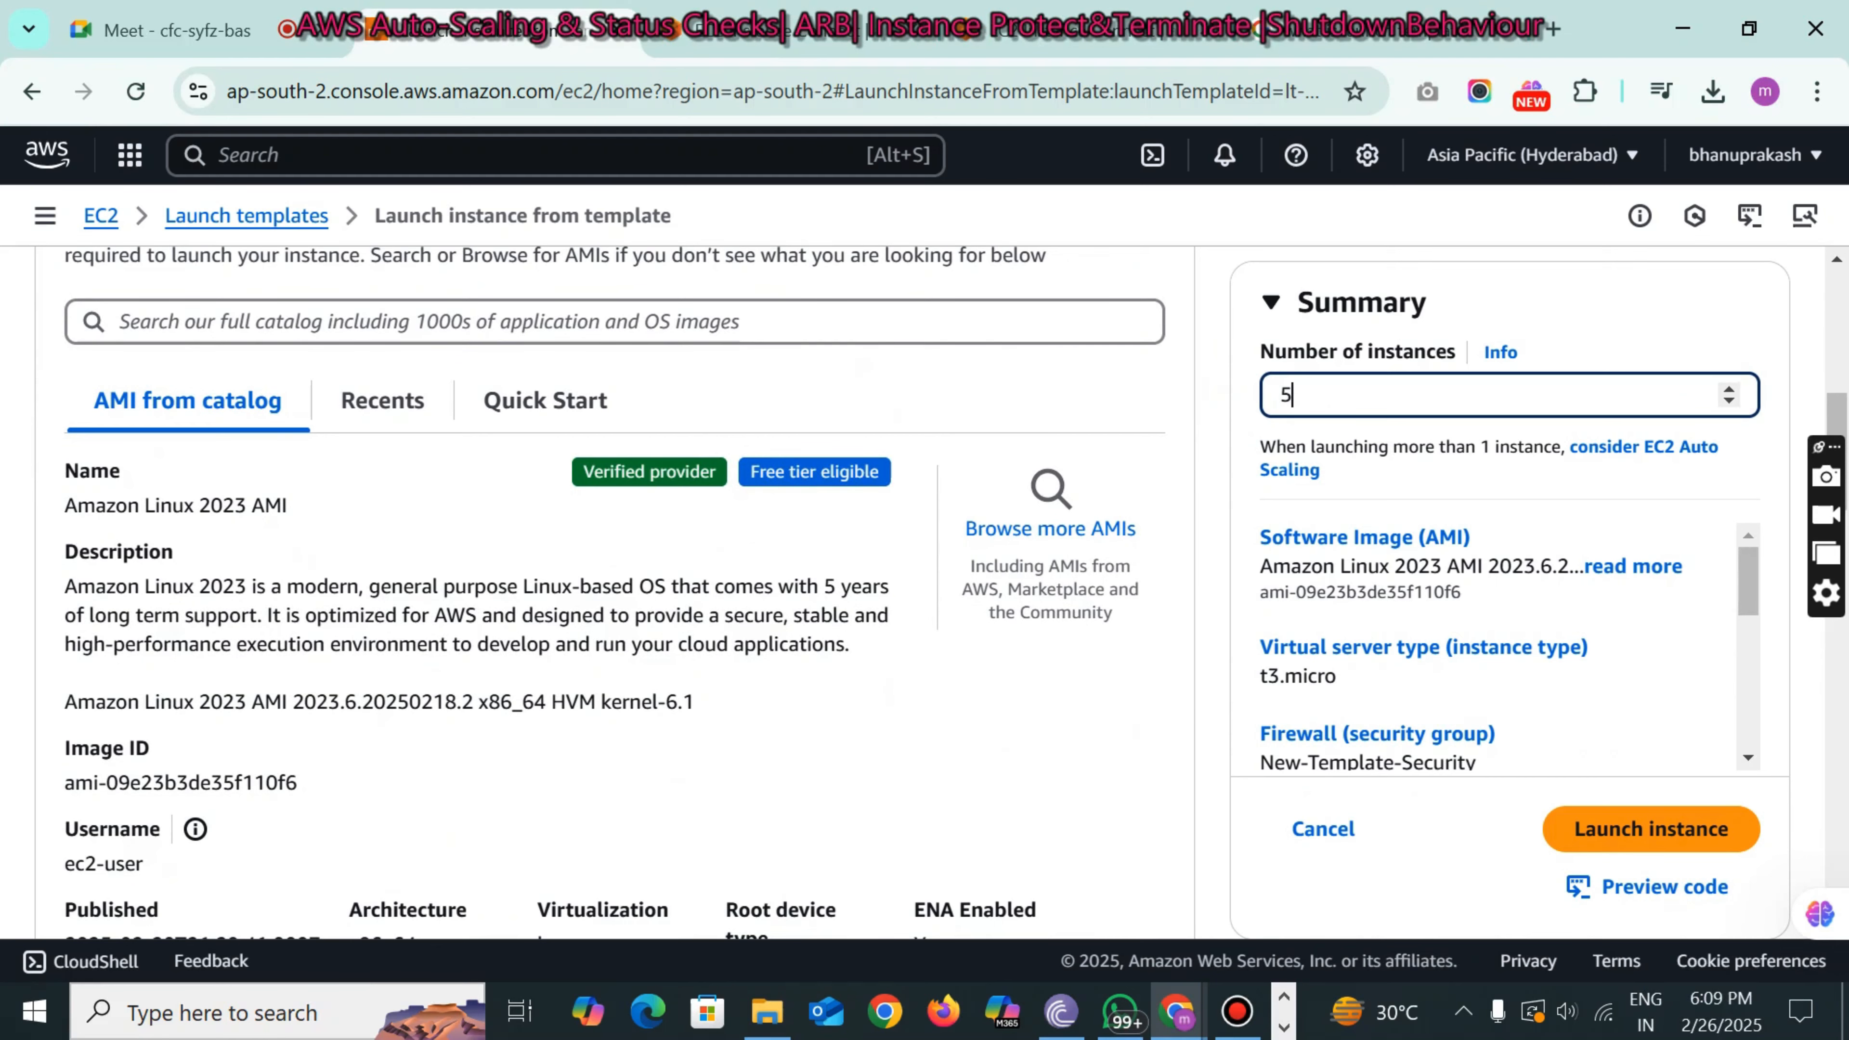
{"action": "scroll", "coordinate": [615, 594], "scroll_direction": "down", "scroll_amount": 10}
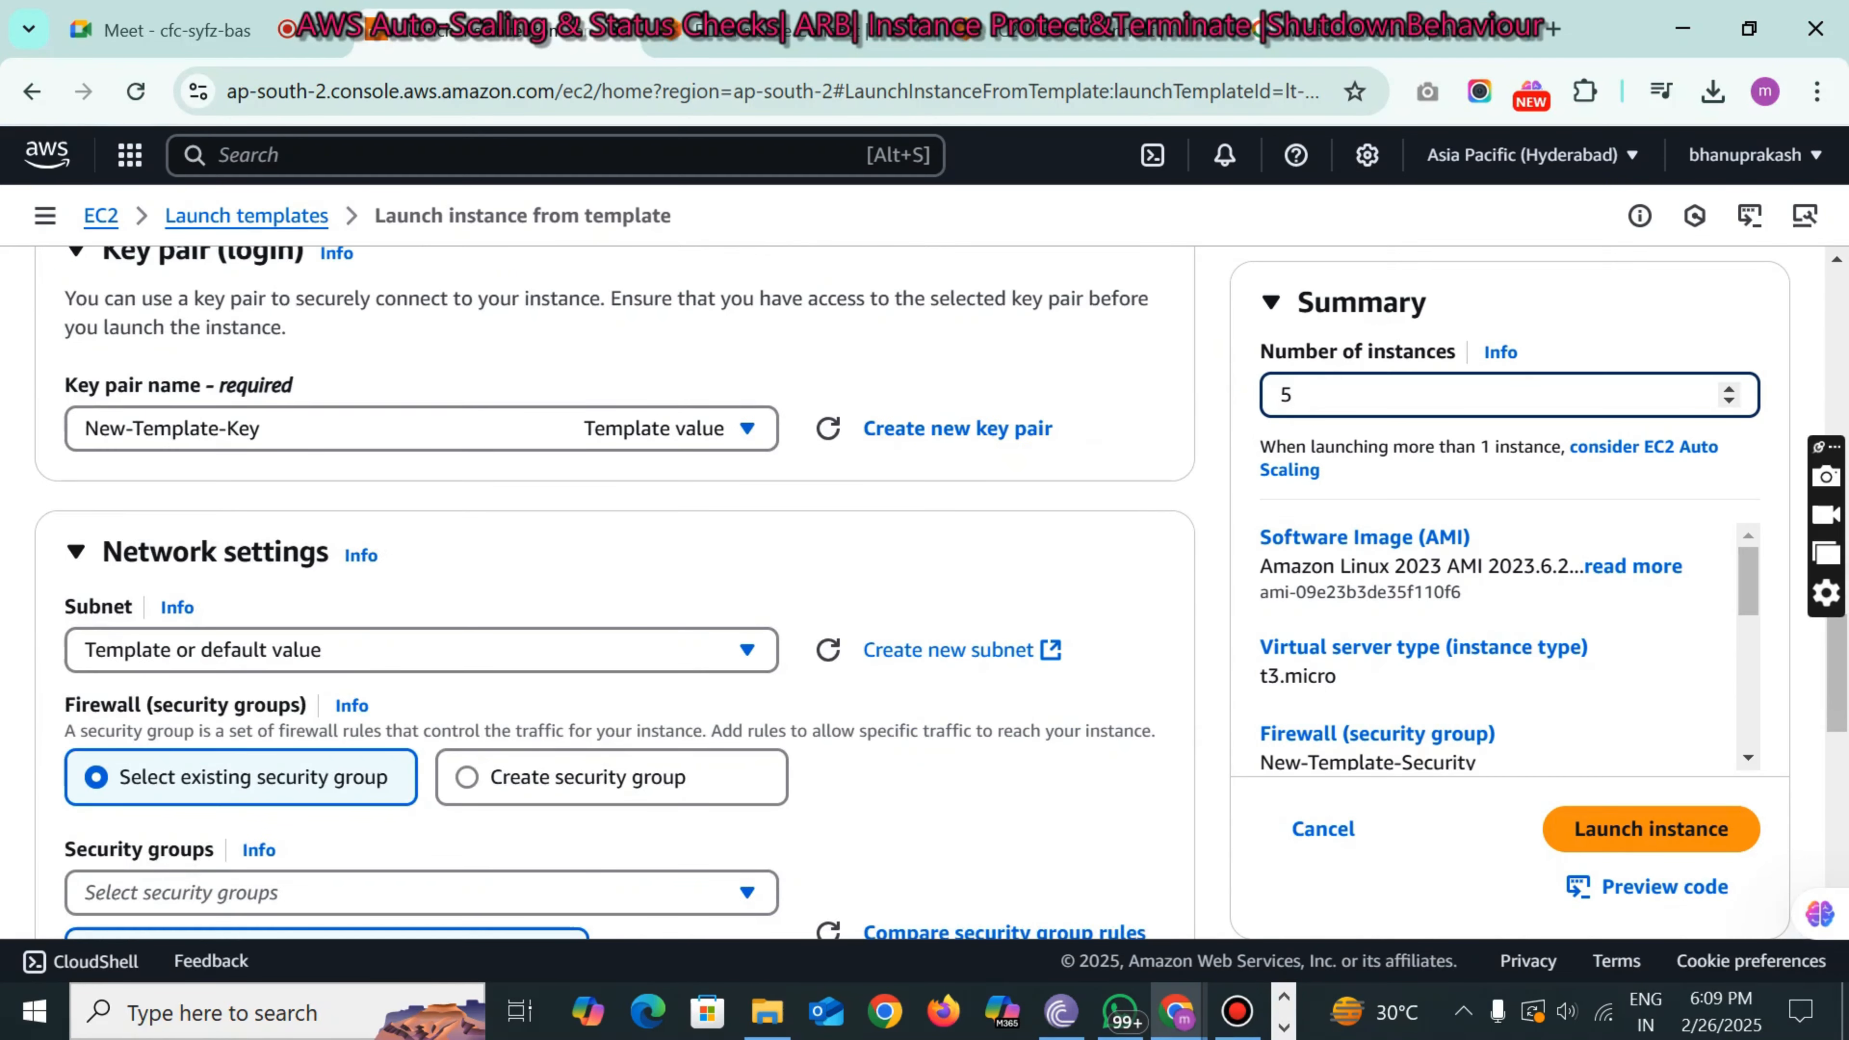
{"action": "scroll", "coordinate": [615, 594], "scroll_direction": "down", "scroll_amount": 8}
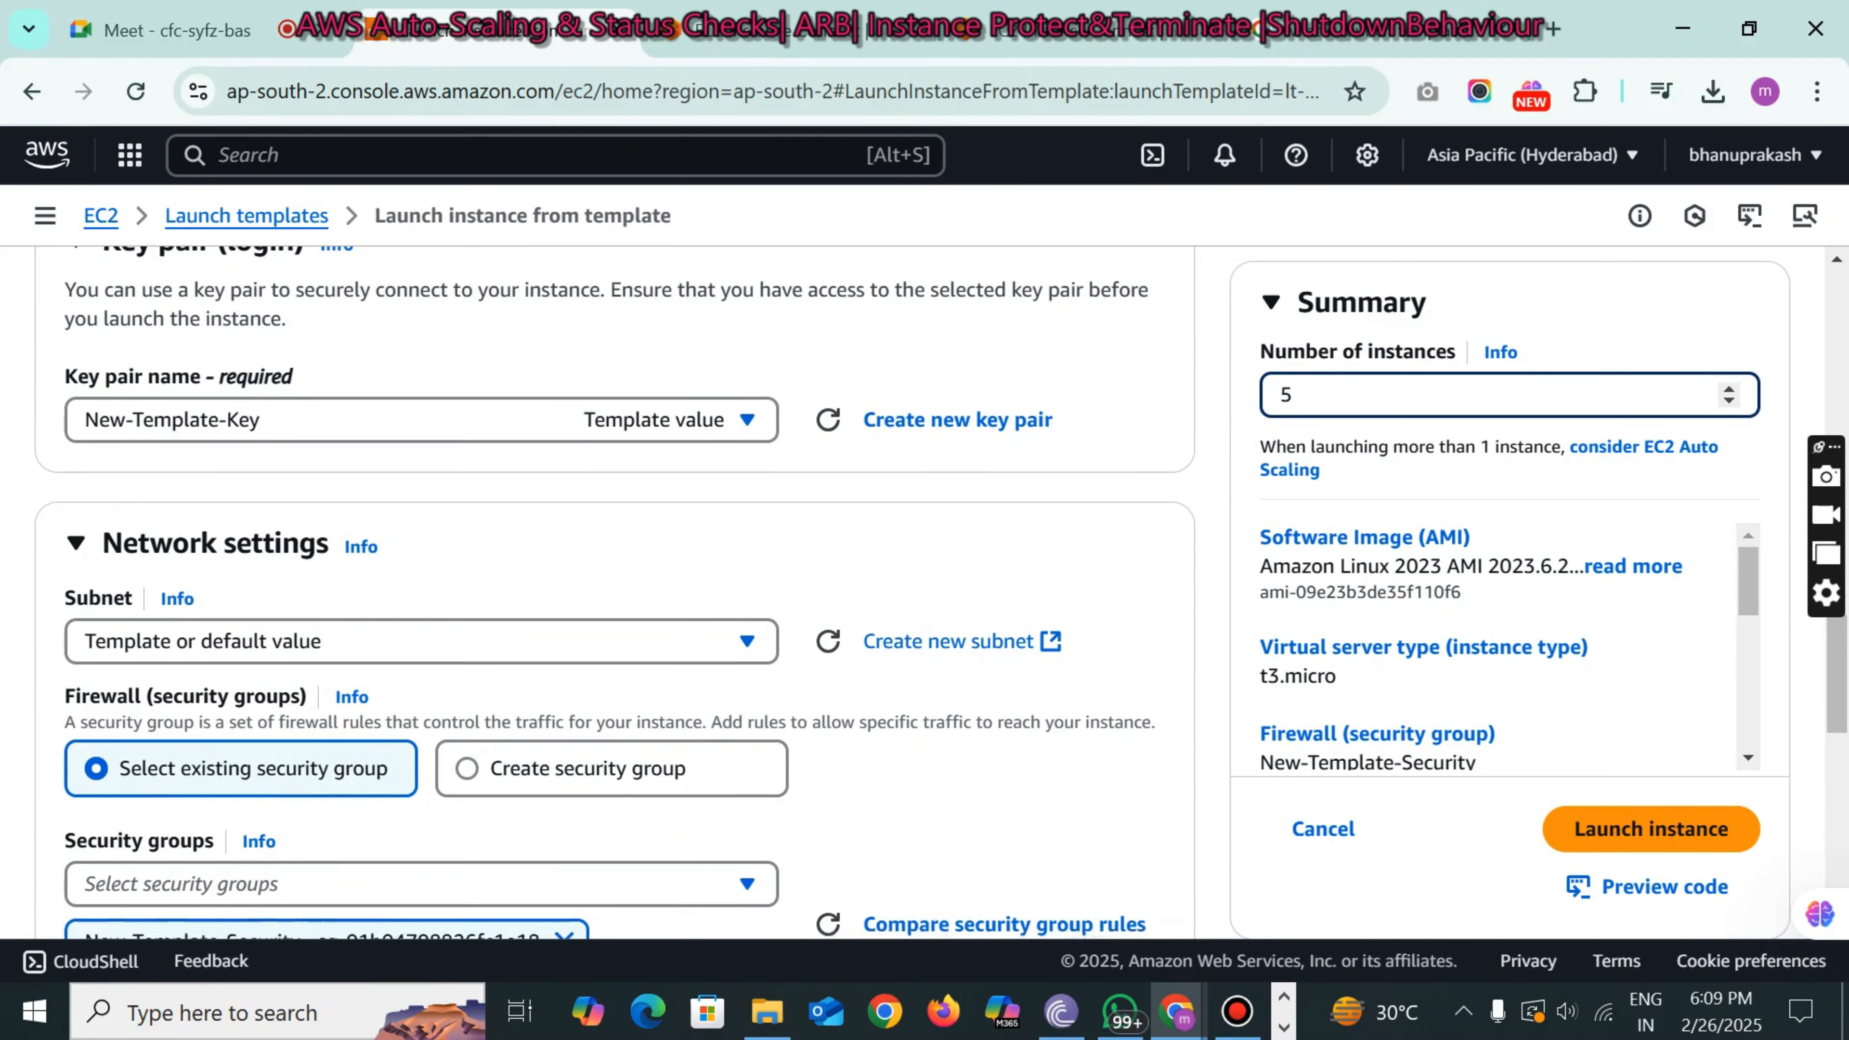
{"action": "scroll", "coordinate": [615, 594], "scroll_direction": "down", "scroll_amount": 4}
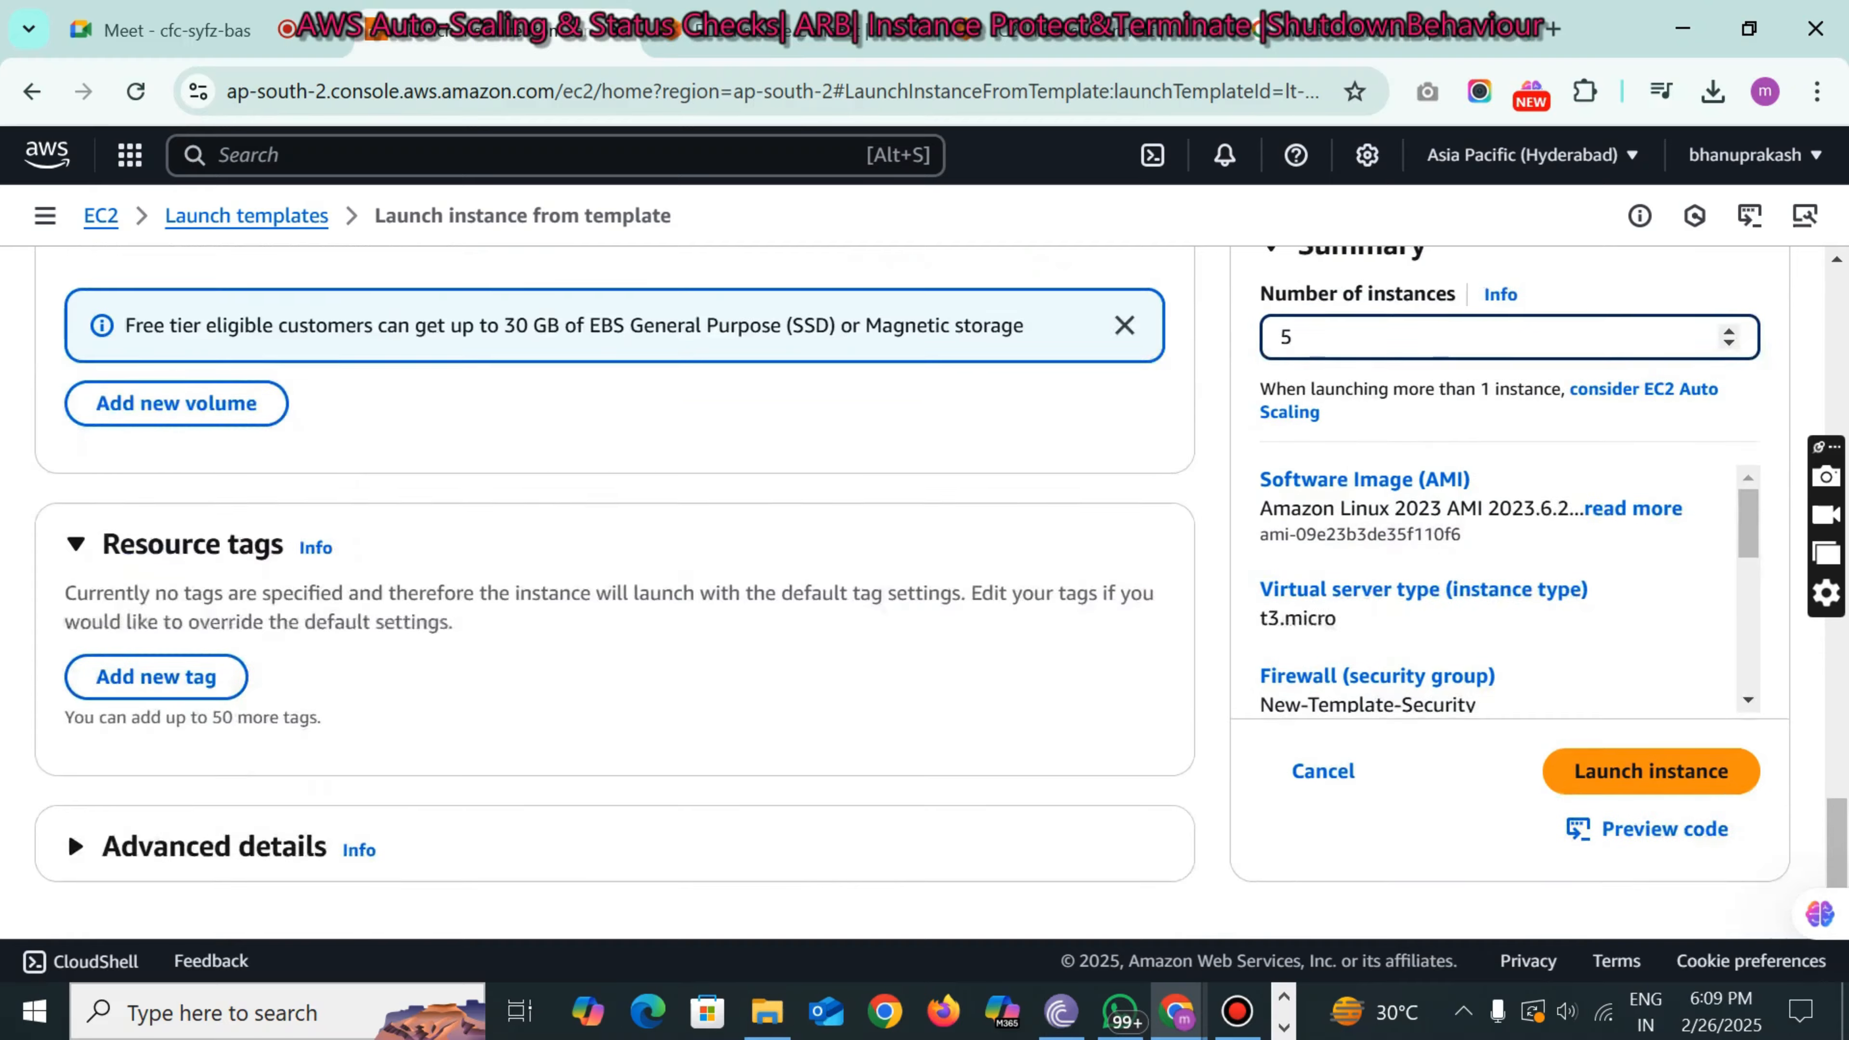
{"action": "scroll", "coordinate": [615, 594], "scroll_direction": "up", "scroll_amount": 20}
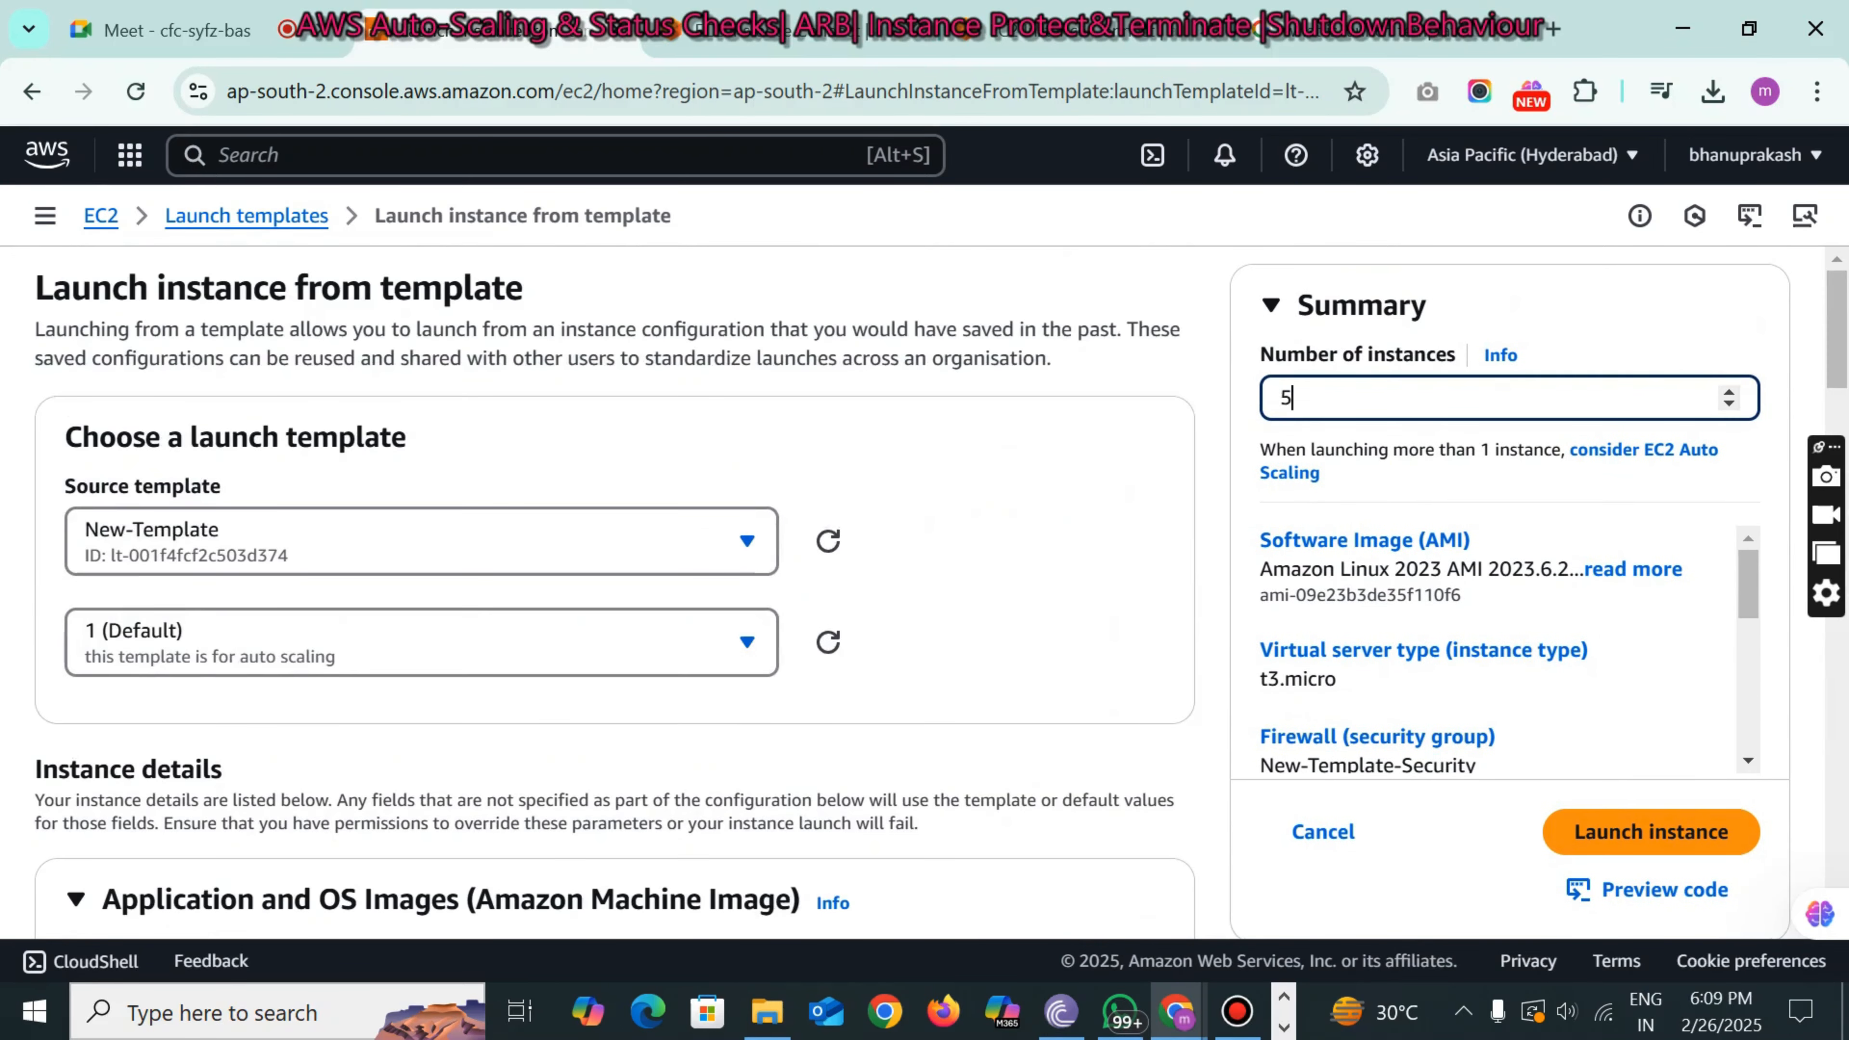
- Launch the five instances from New-Template and view their states in an enlarged instances list
{"action": "left_click", "coordinate": [1649, 831]}
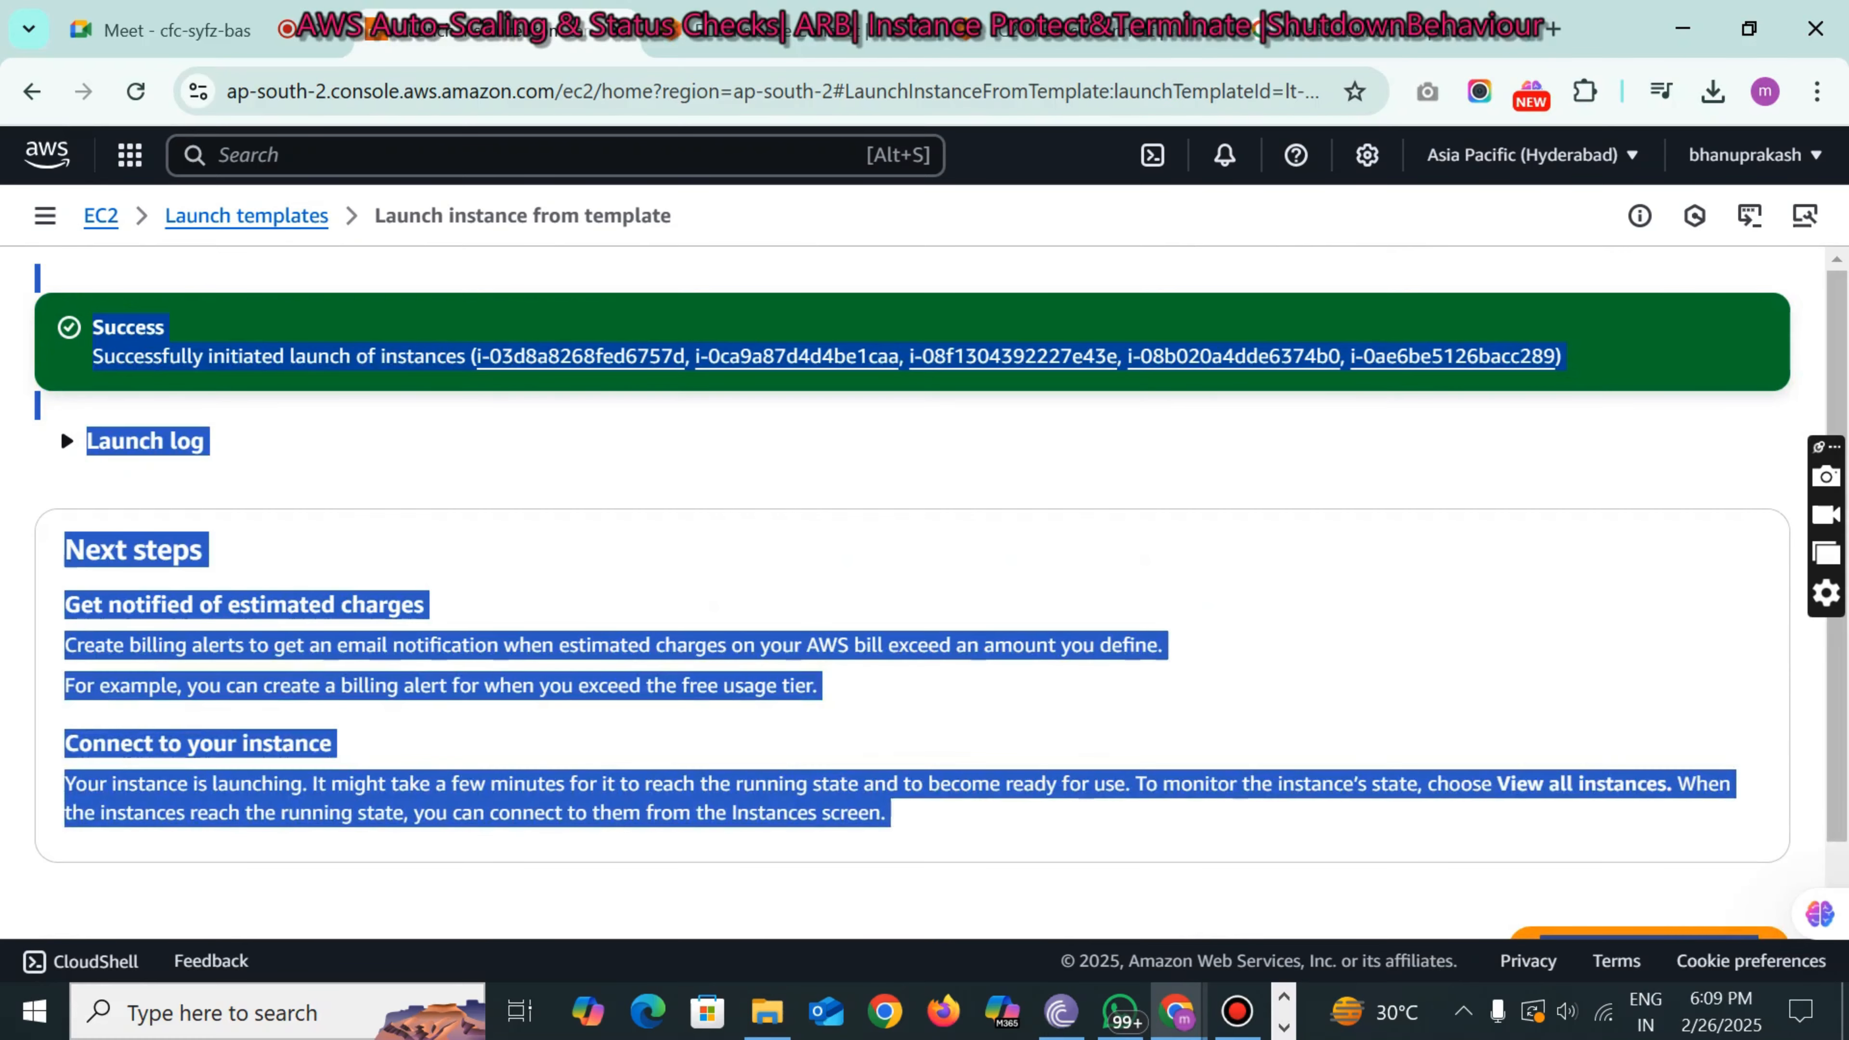
{"action": "left_click", "coordinate": [741, 575]}
{"action": "scroll", "coordinate": [741, 574], "scroll_direction": "down", "scroll_amount": 2}
{"action": "left_click", "coordinate": [1610, 851]}
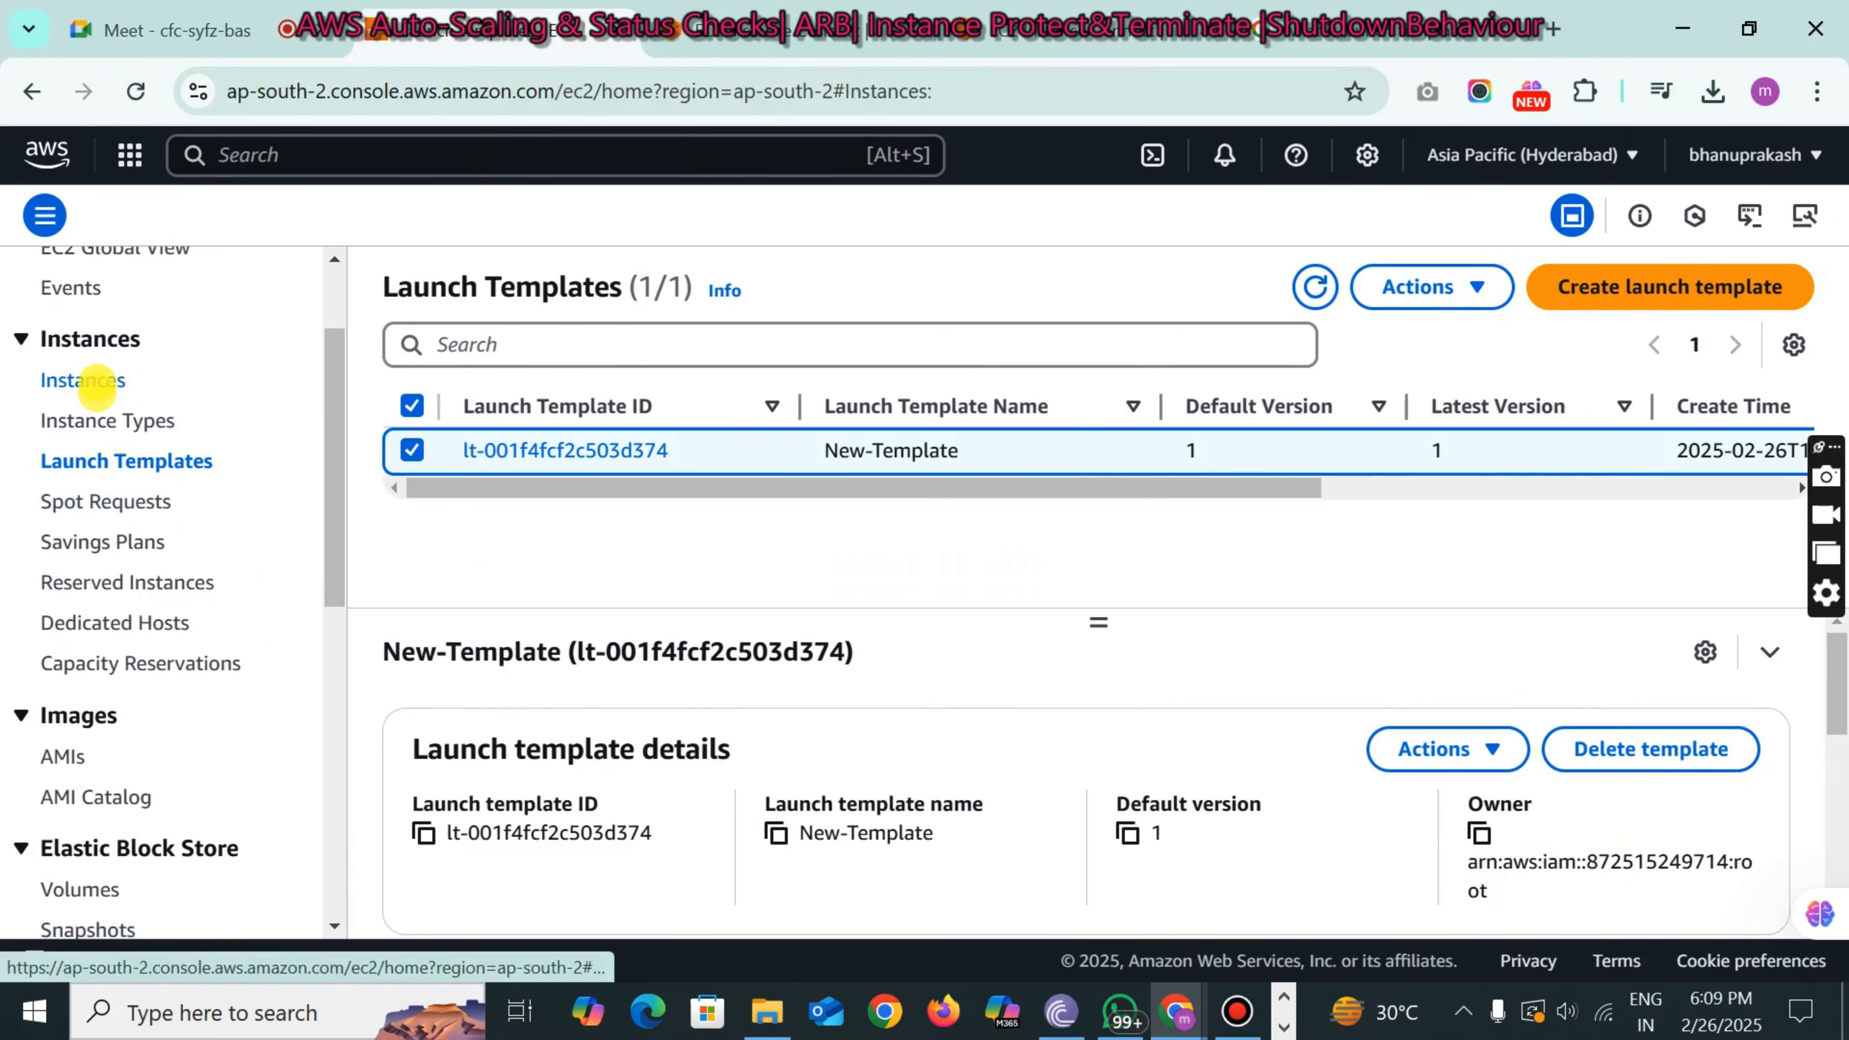
{"action": "left_click", "coordinate": [86, 382]}
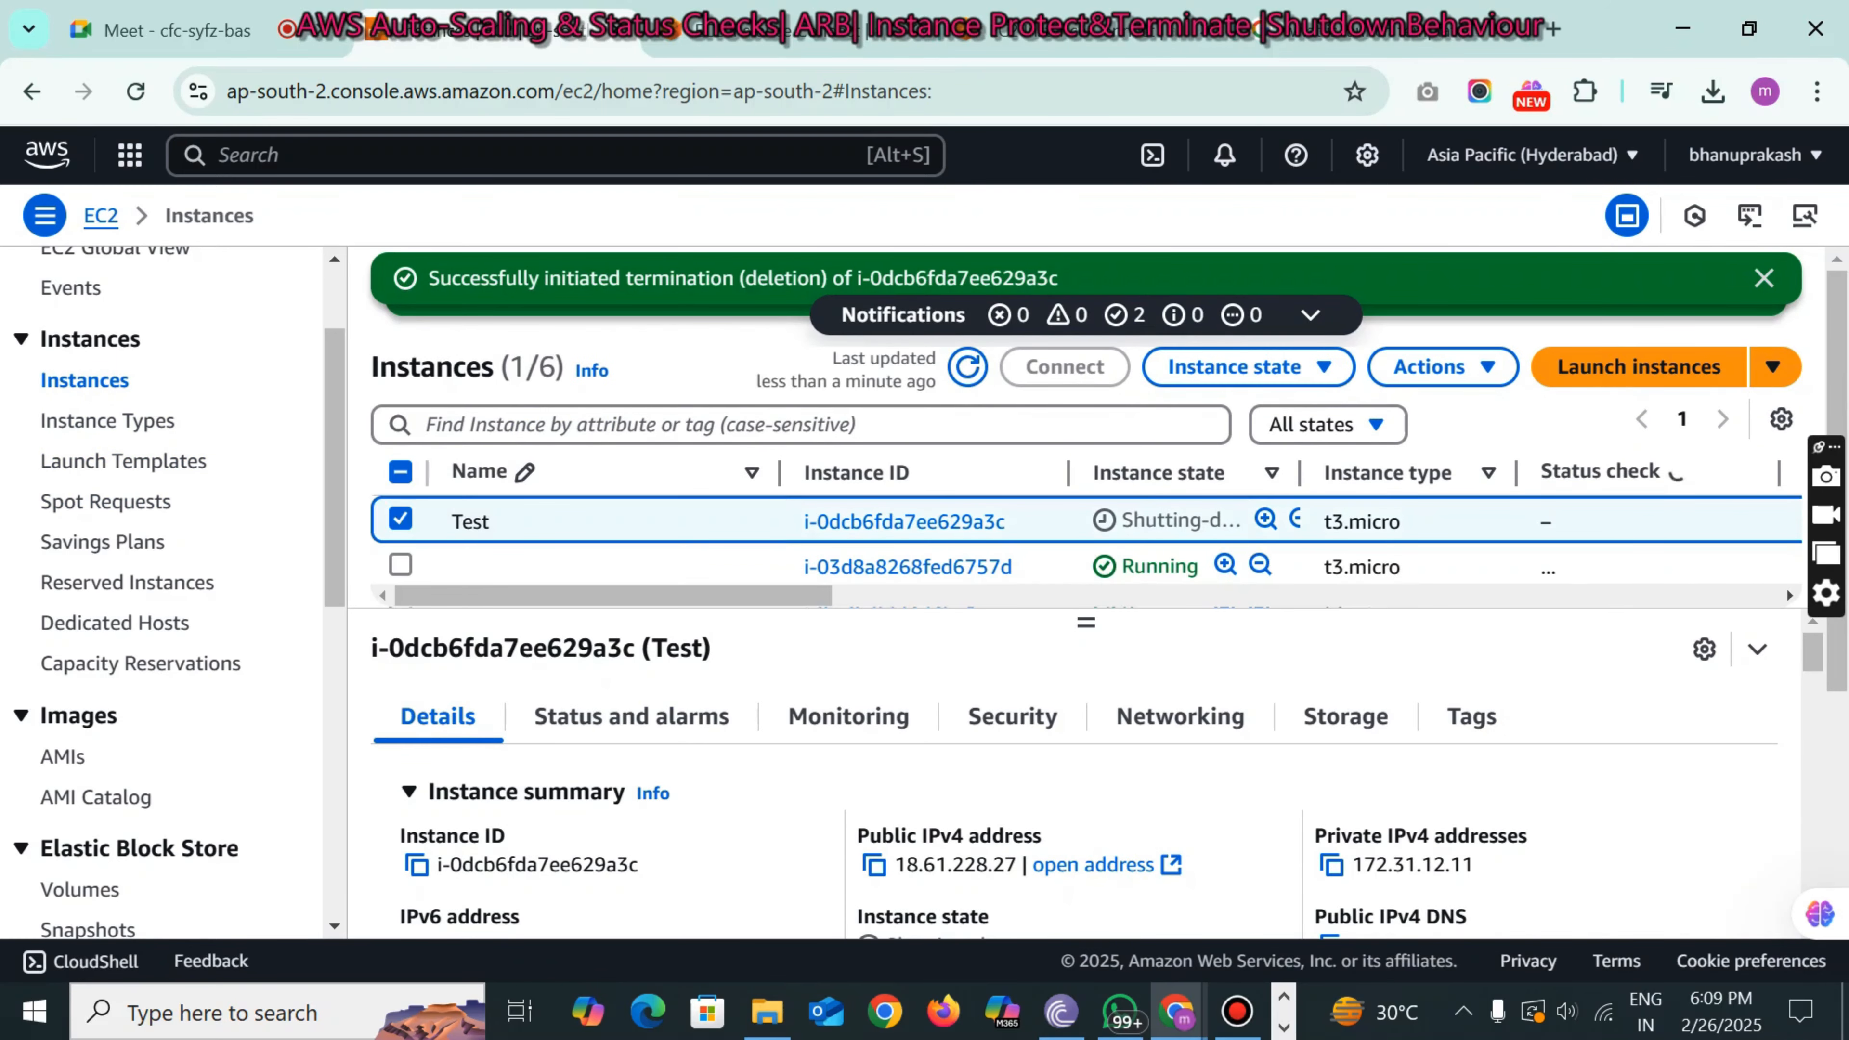
{"action": "left_click_drag", "start_coordinate": [1089, 635], "coordinate": [1089, 846]}
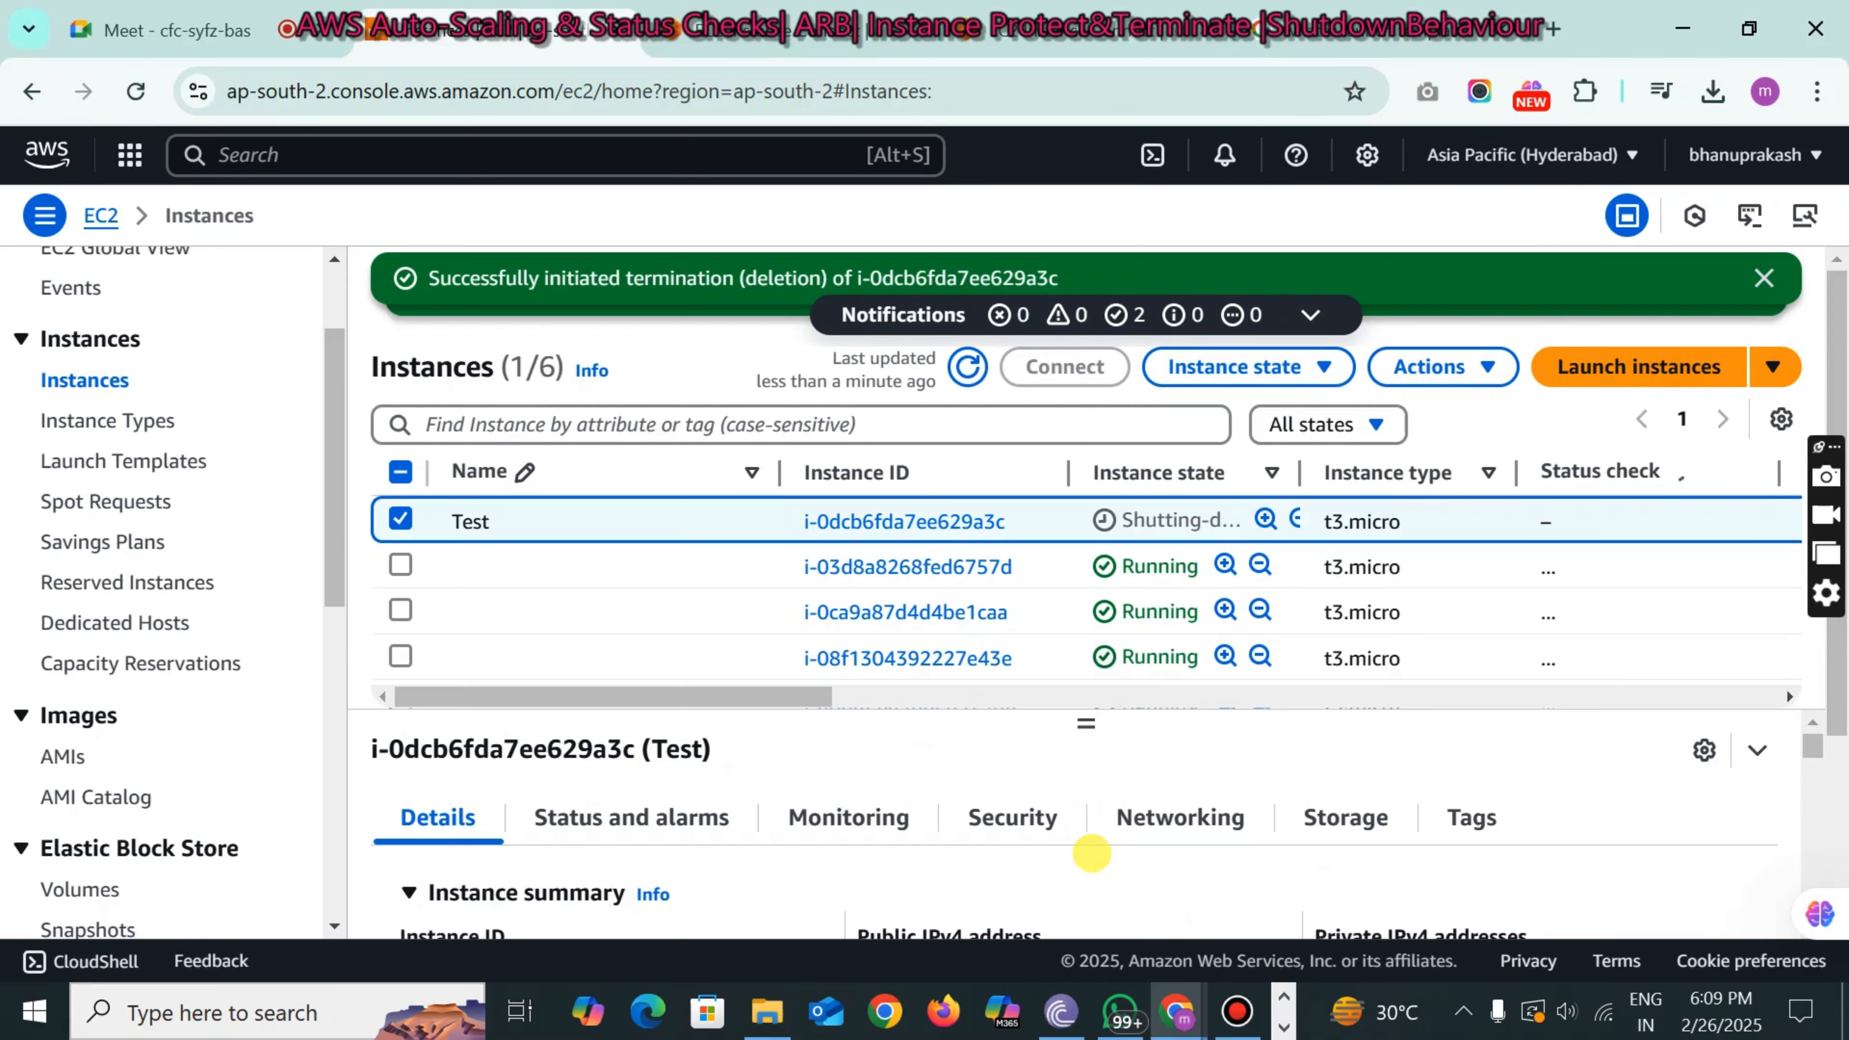
{"action": "scroll", "coordinate": [1085, 466], "scroll_direction": "down", "scroll_amount": 1}
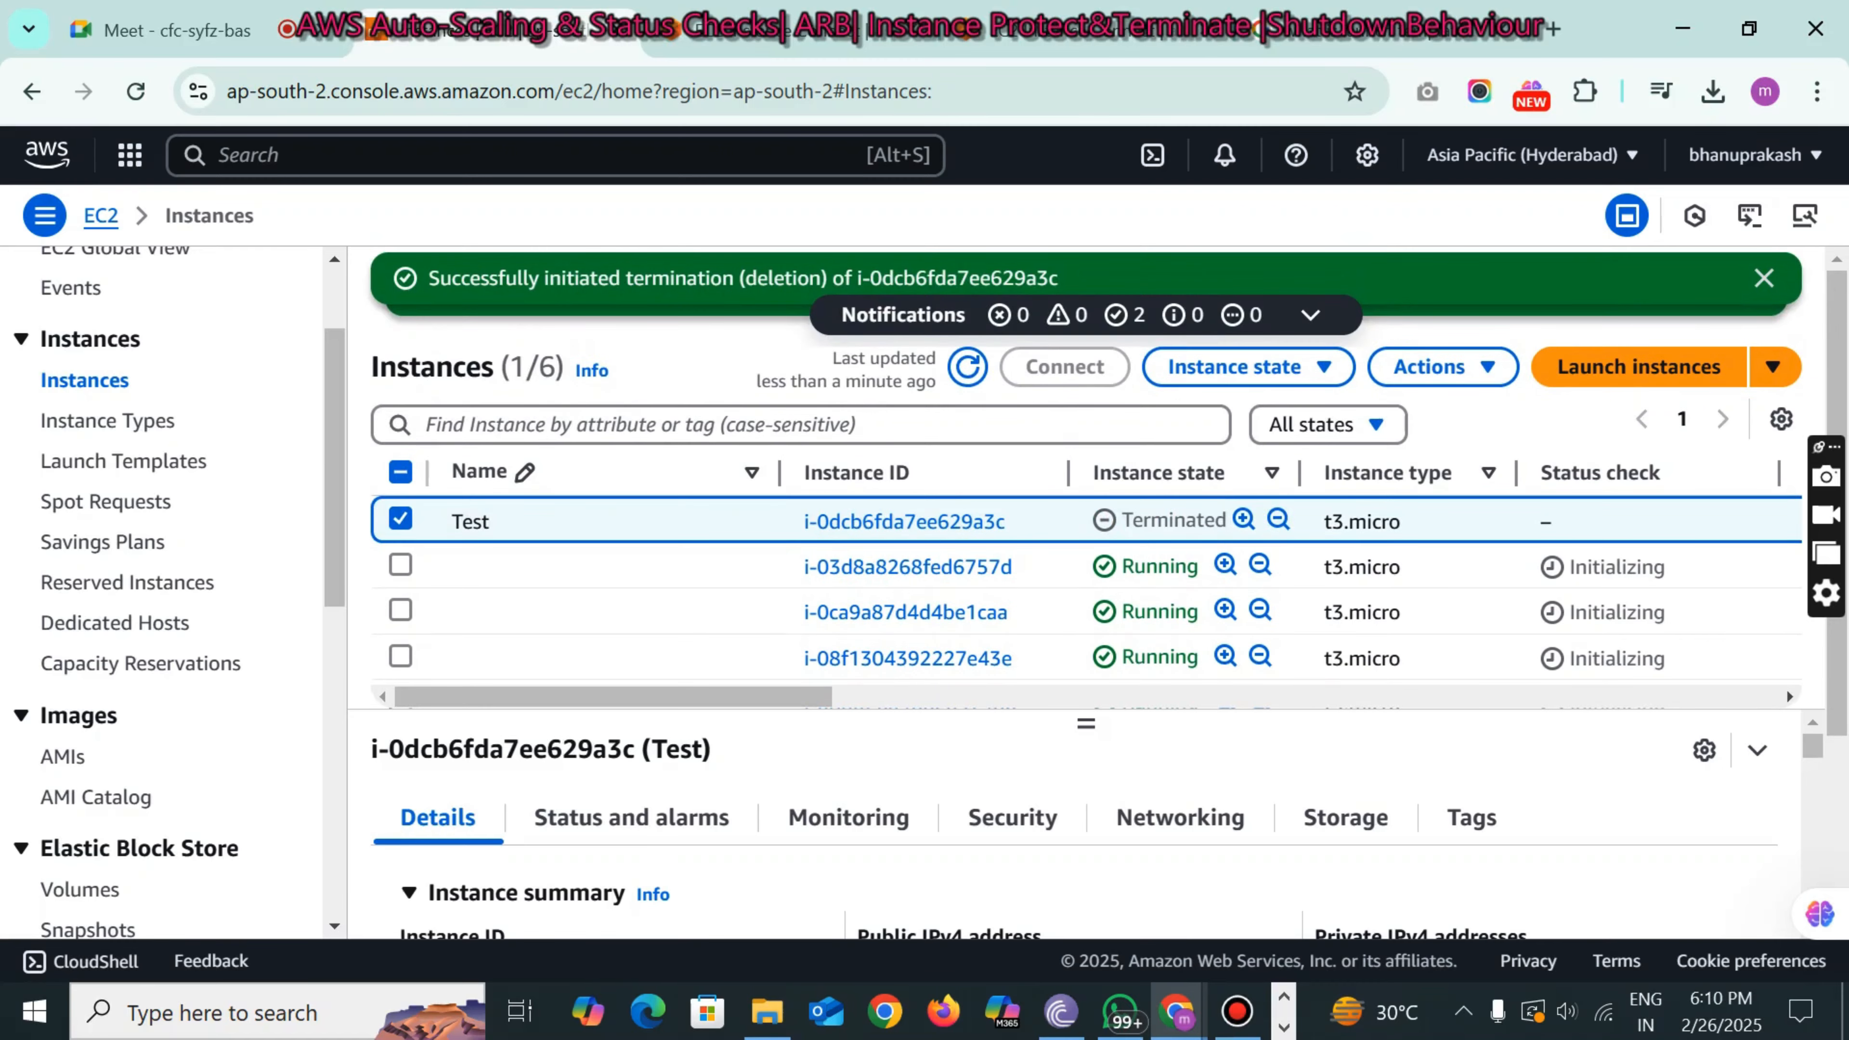
- Select the five running instances without the Test instance, terminate them and confirm the deletion
{"action": "left_click", "coordinate": [400, 517]}
{"action": "scroll", "coordinate": [400, 517], "scroll_direction": "down", "scroll_amount": 2}
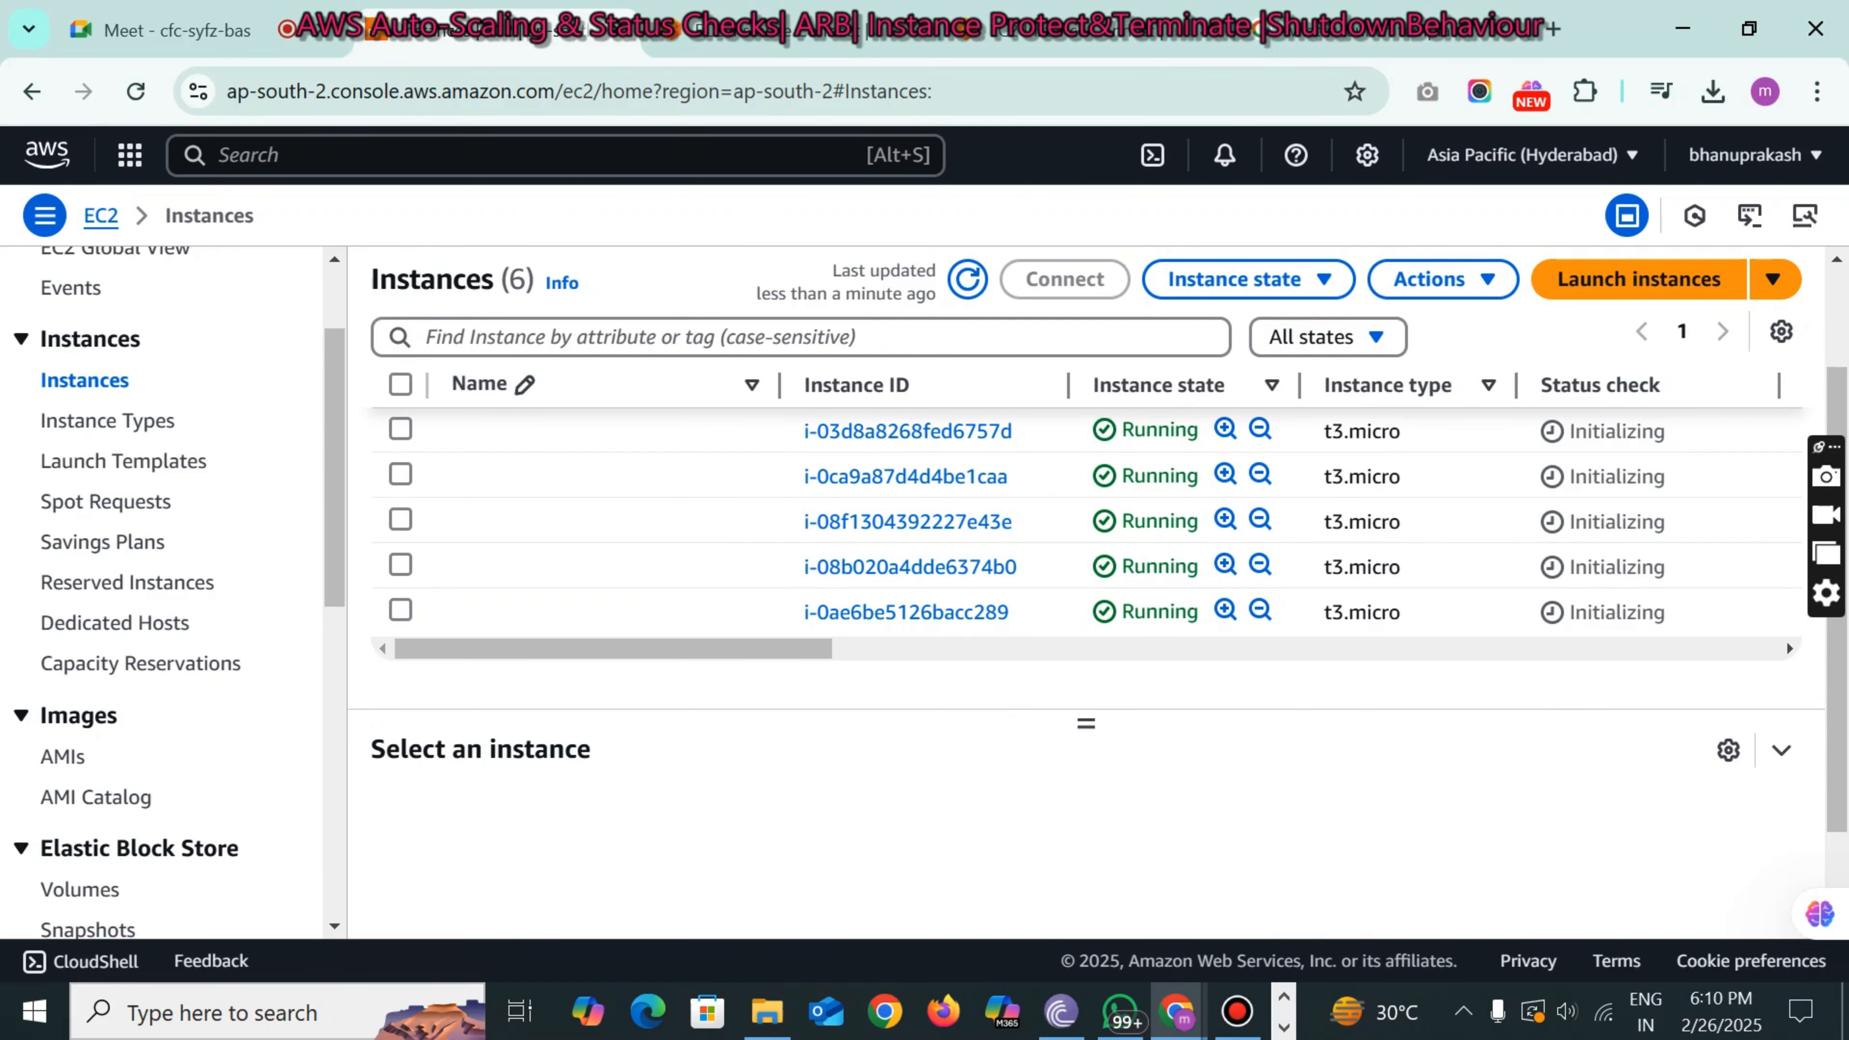
{"action": "left_click", "coordinate": [401, 384]}
{"action": "scroll", "coordinate": [583, 520], "scroll_direction": "up", "scroll_amount": 2}
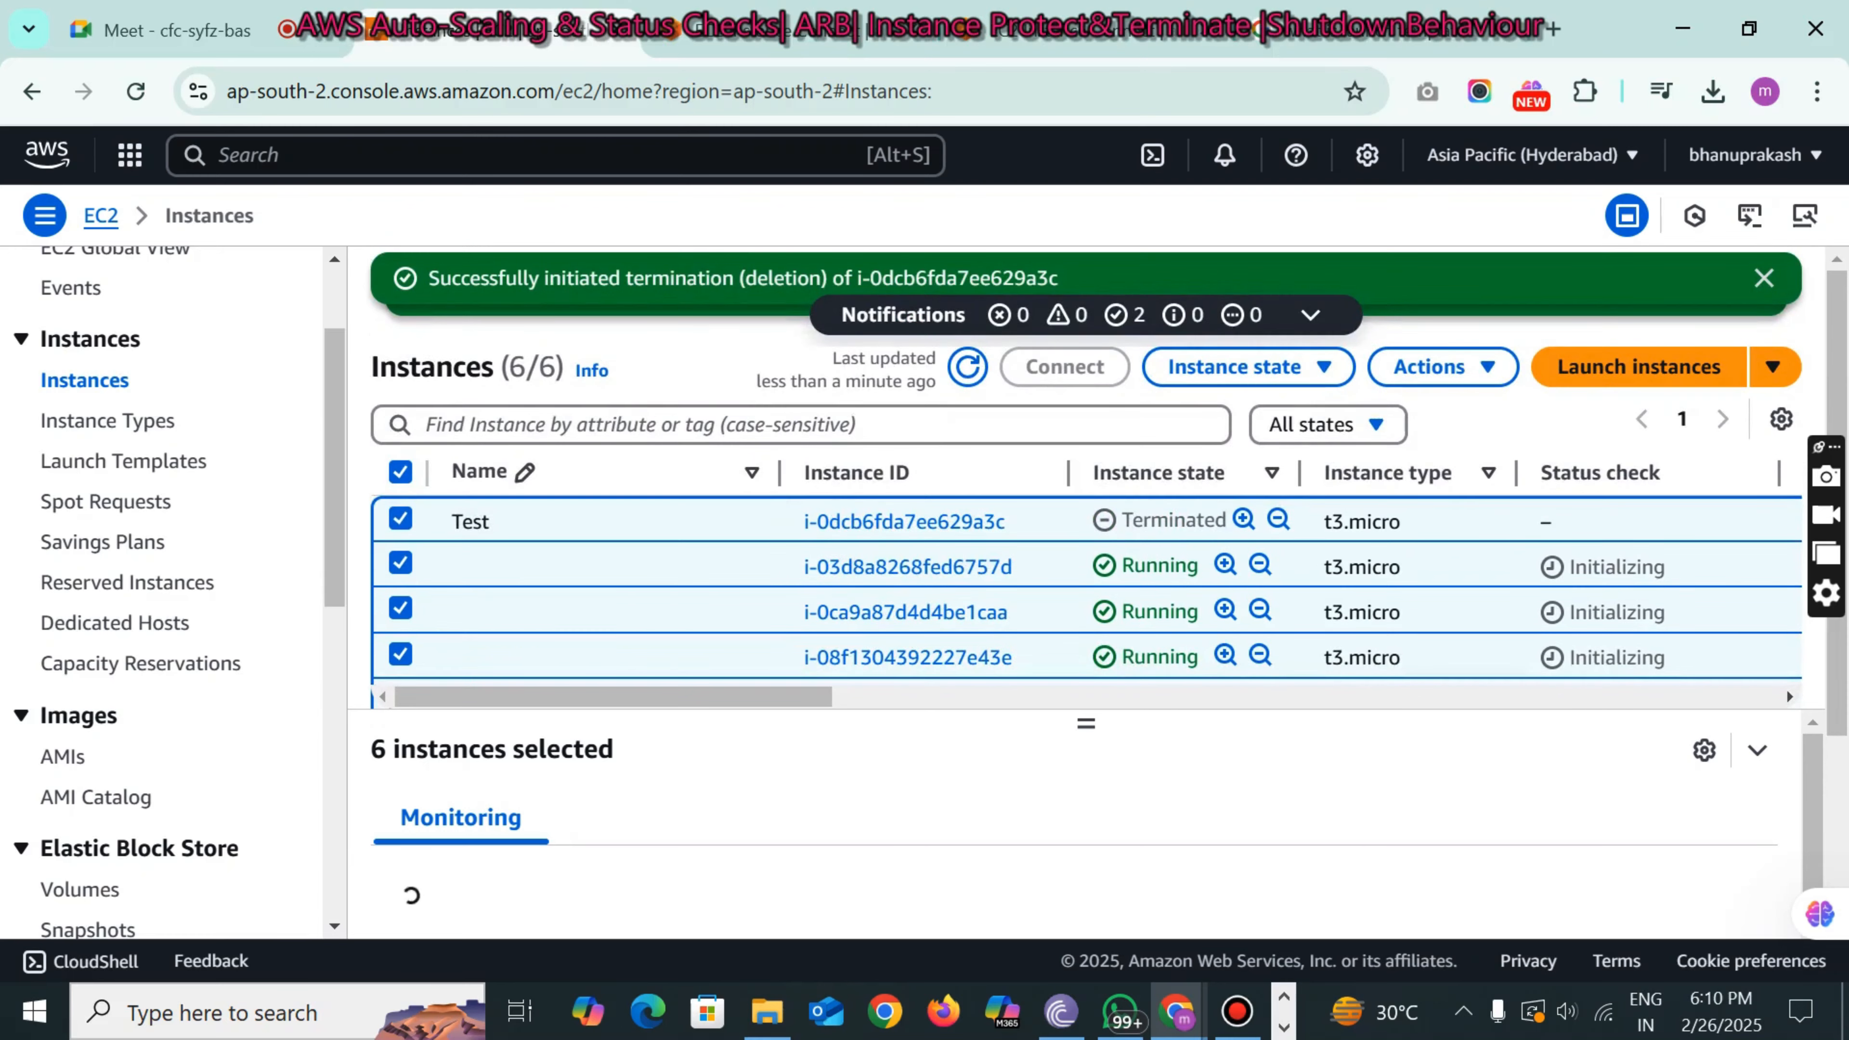
{"action": "left_click", "coordinate": [402, 517]}
{"action": "scroll", "coordinate": [910, 567], "scroll_direction": "down", "scroll_amount": 2}
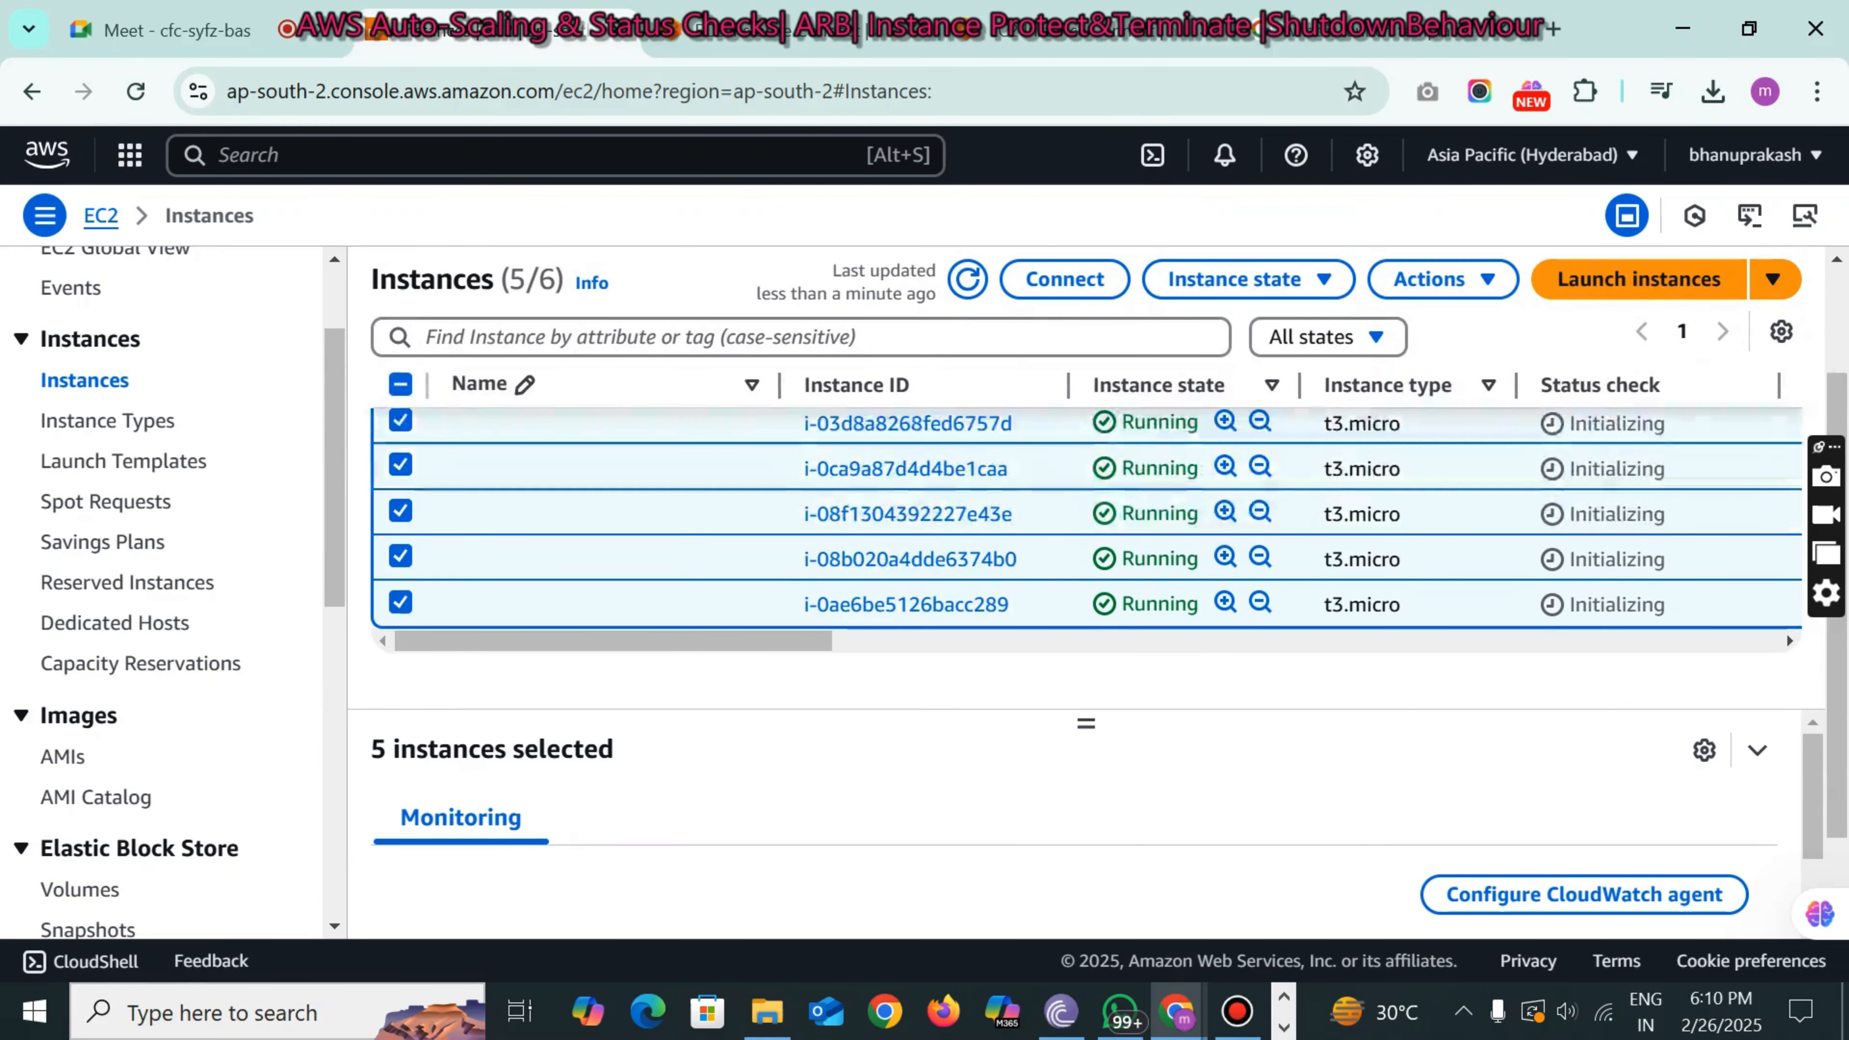
{"action": "left_click", "coordinate": [1248, 279]}
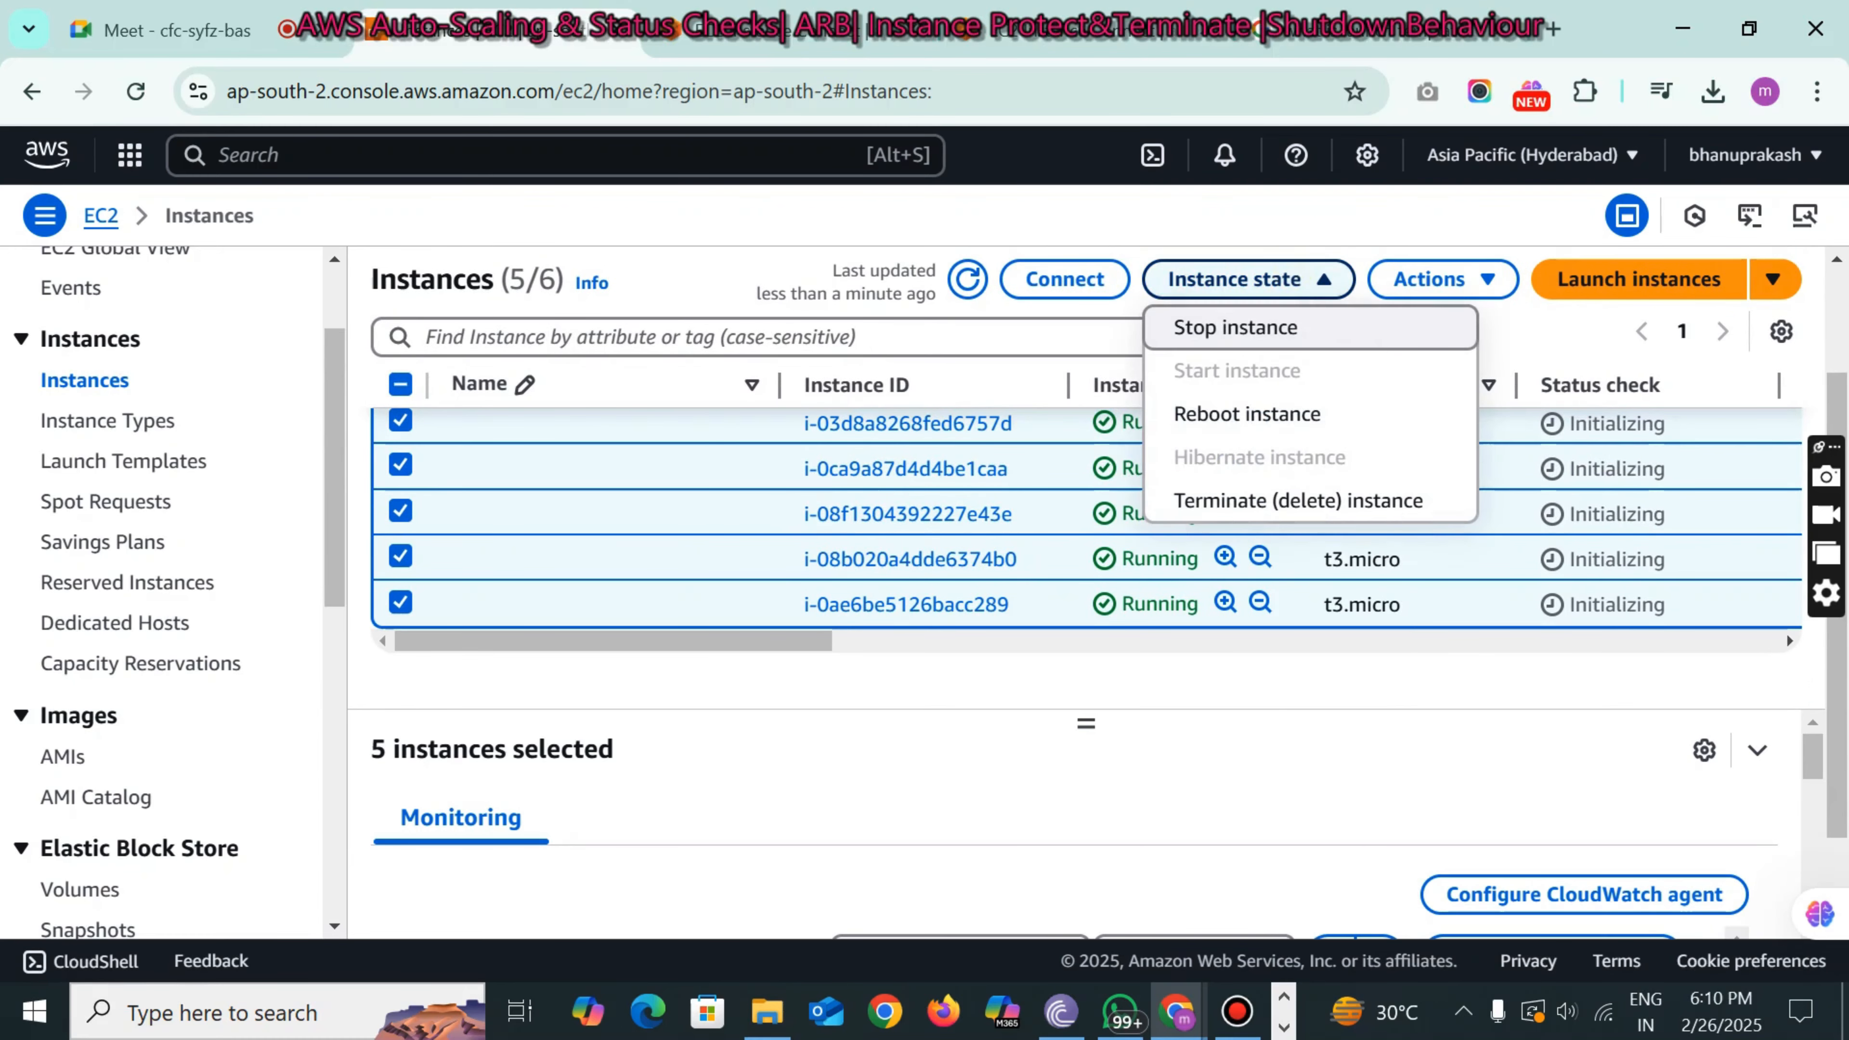
{"action": "left_click", "coordinate": [1223, 501]}
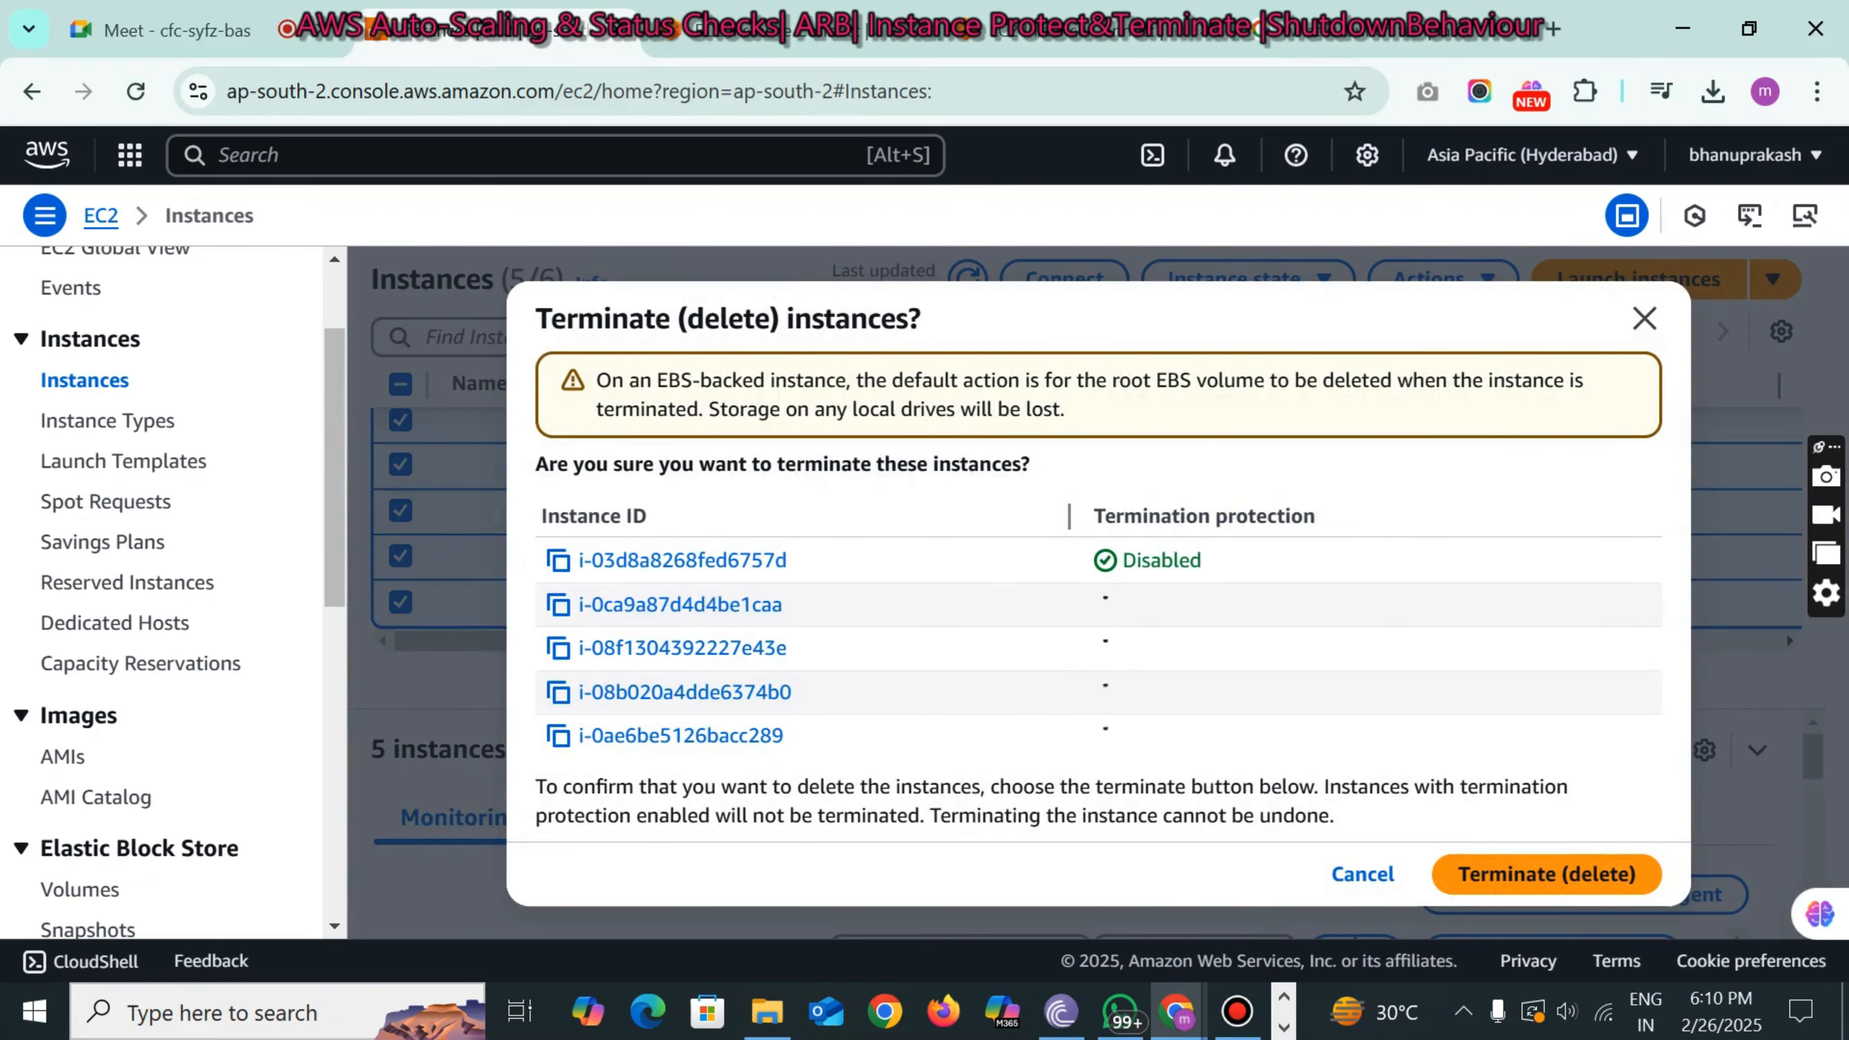
{"action": "left_click", "coordinate": [1499, 873]}
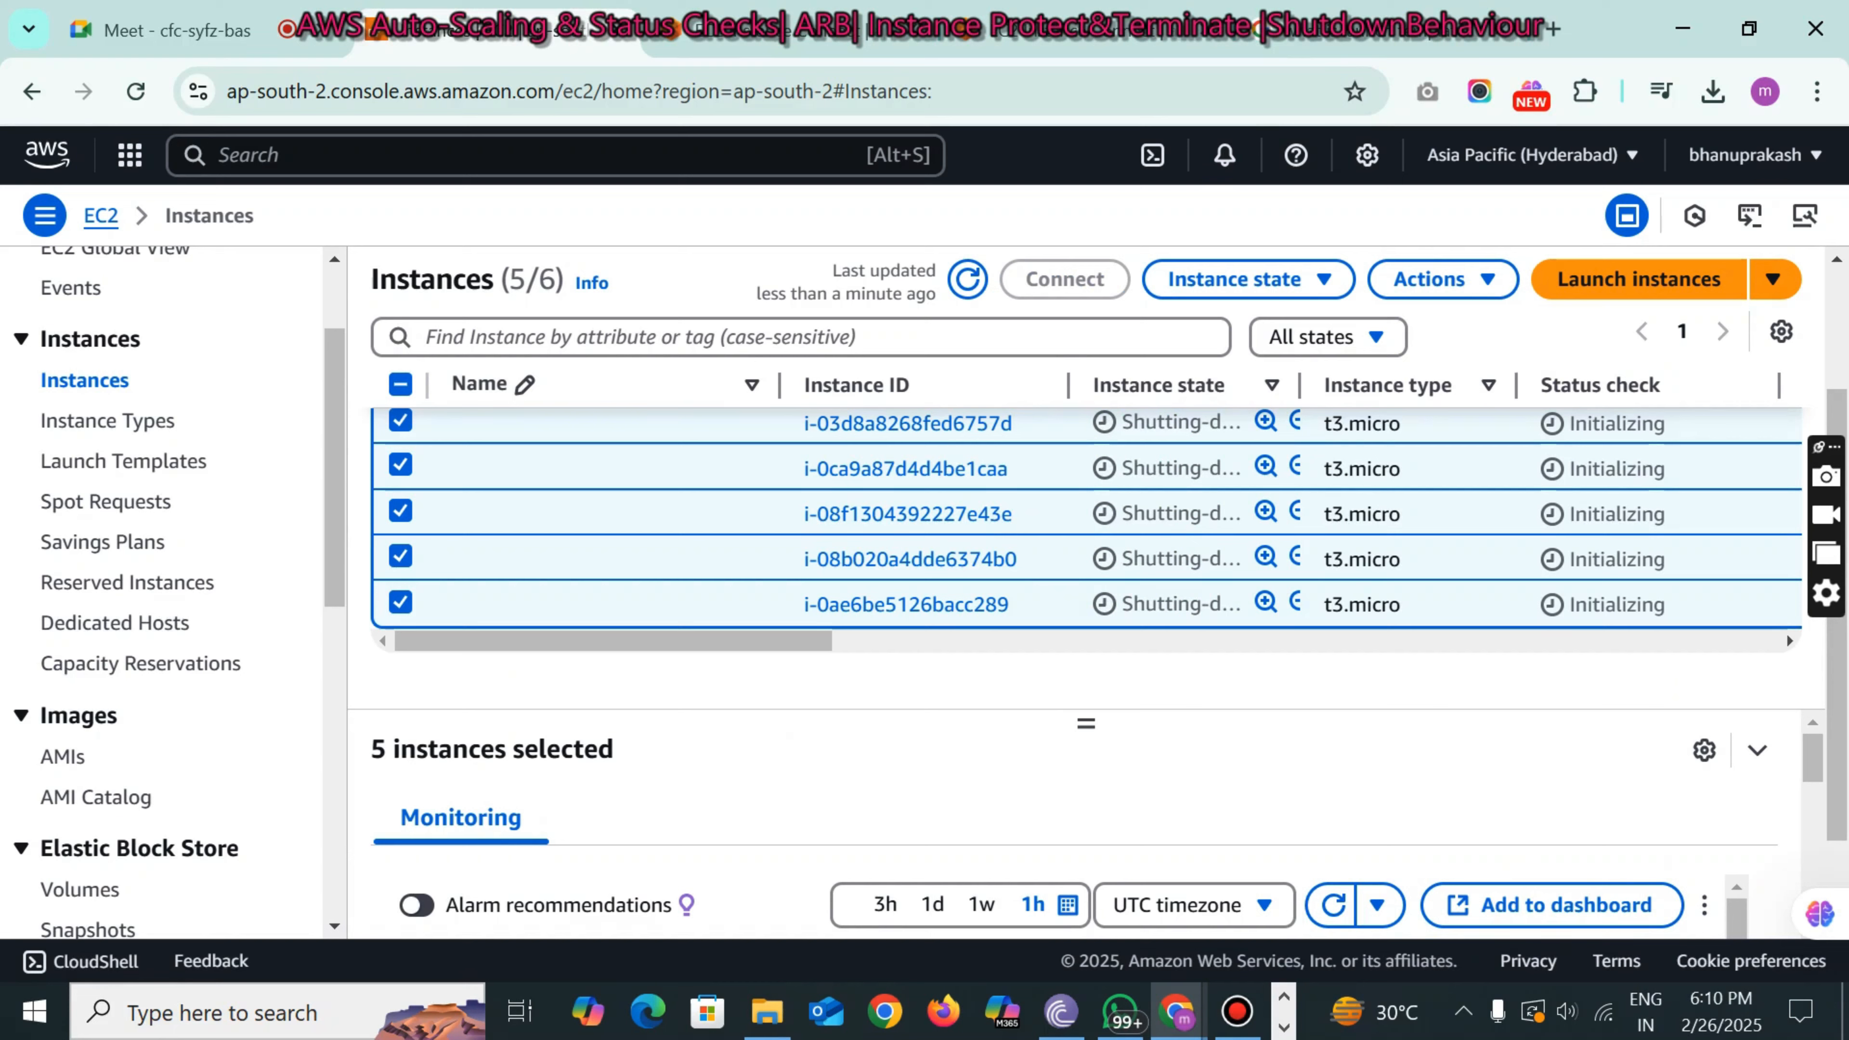
- Switch to Paint and add the text "Launch Configuration" in the empty area beside the template sketch
{"action": "left_click", "coordinate": [1285, 1027]}
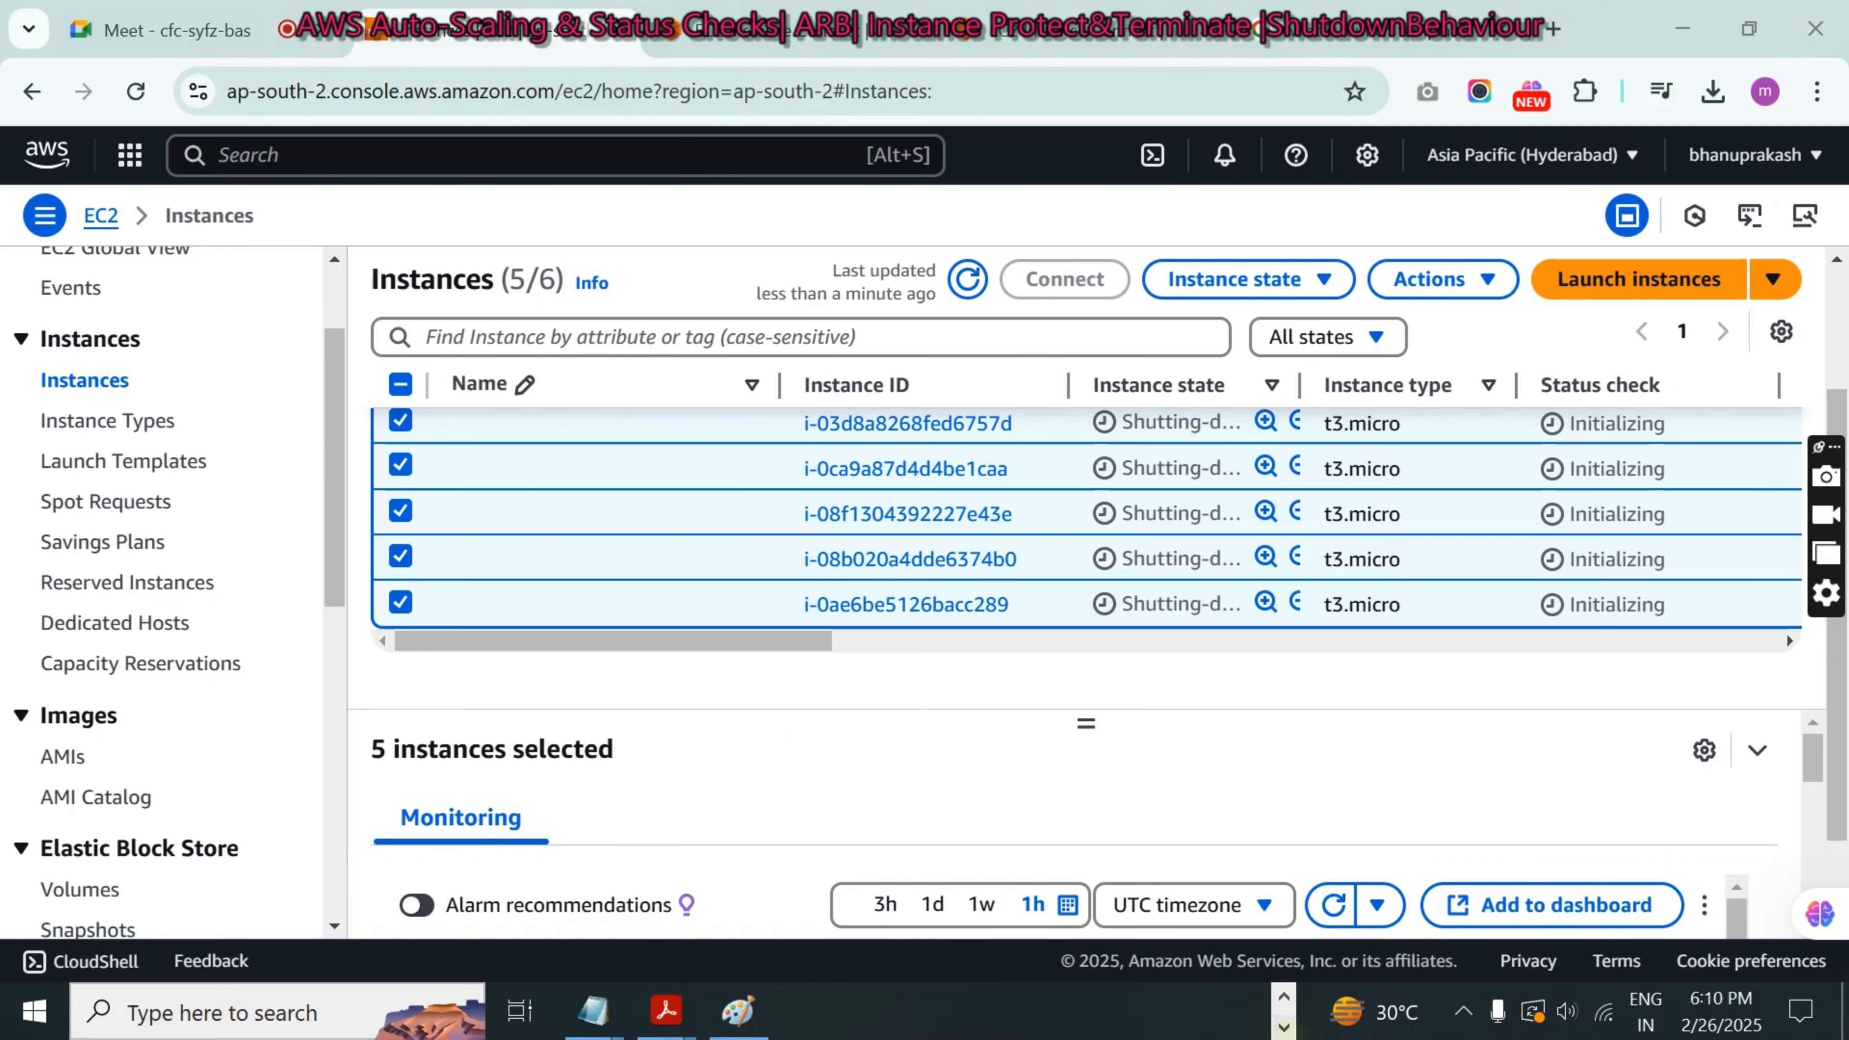
{"action": "left_click", "coordinate": [761, 1010]}
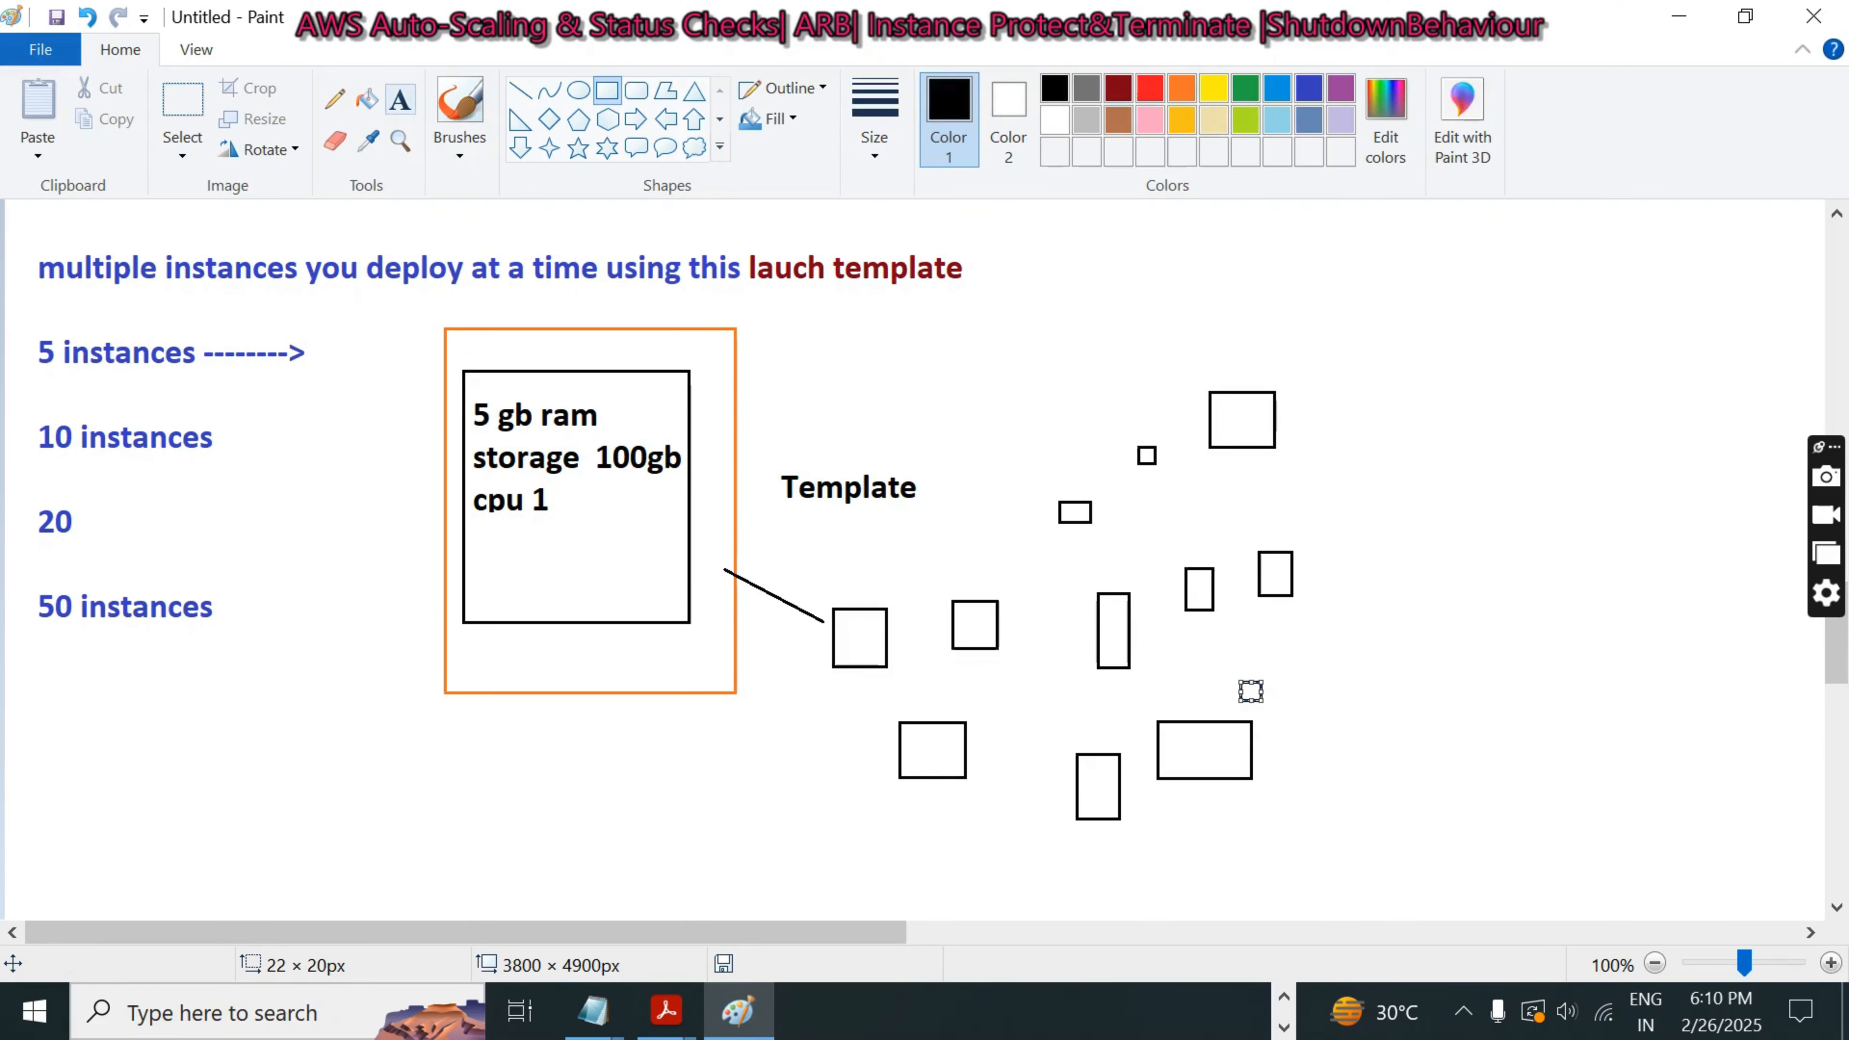
{"action": "left_click", "coordinate": [399, 98]}
{"action": "left_click", "coordinate": [1411, 252]}
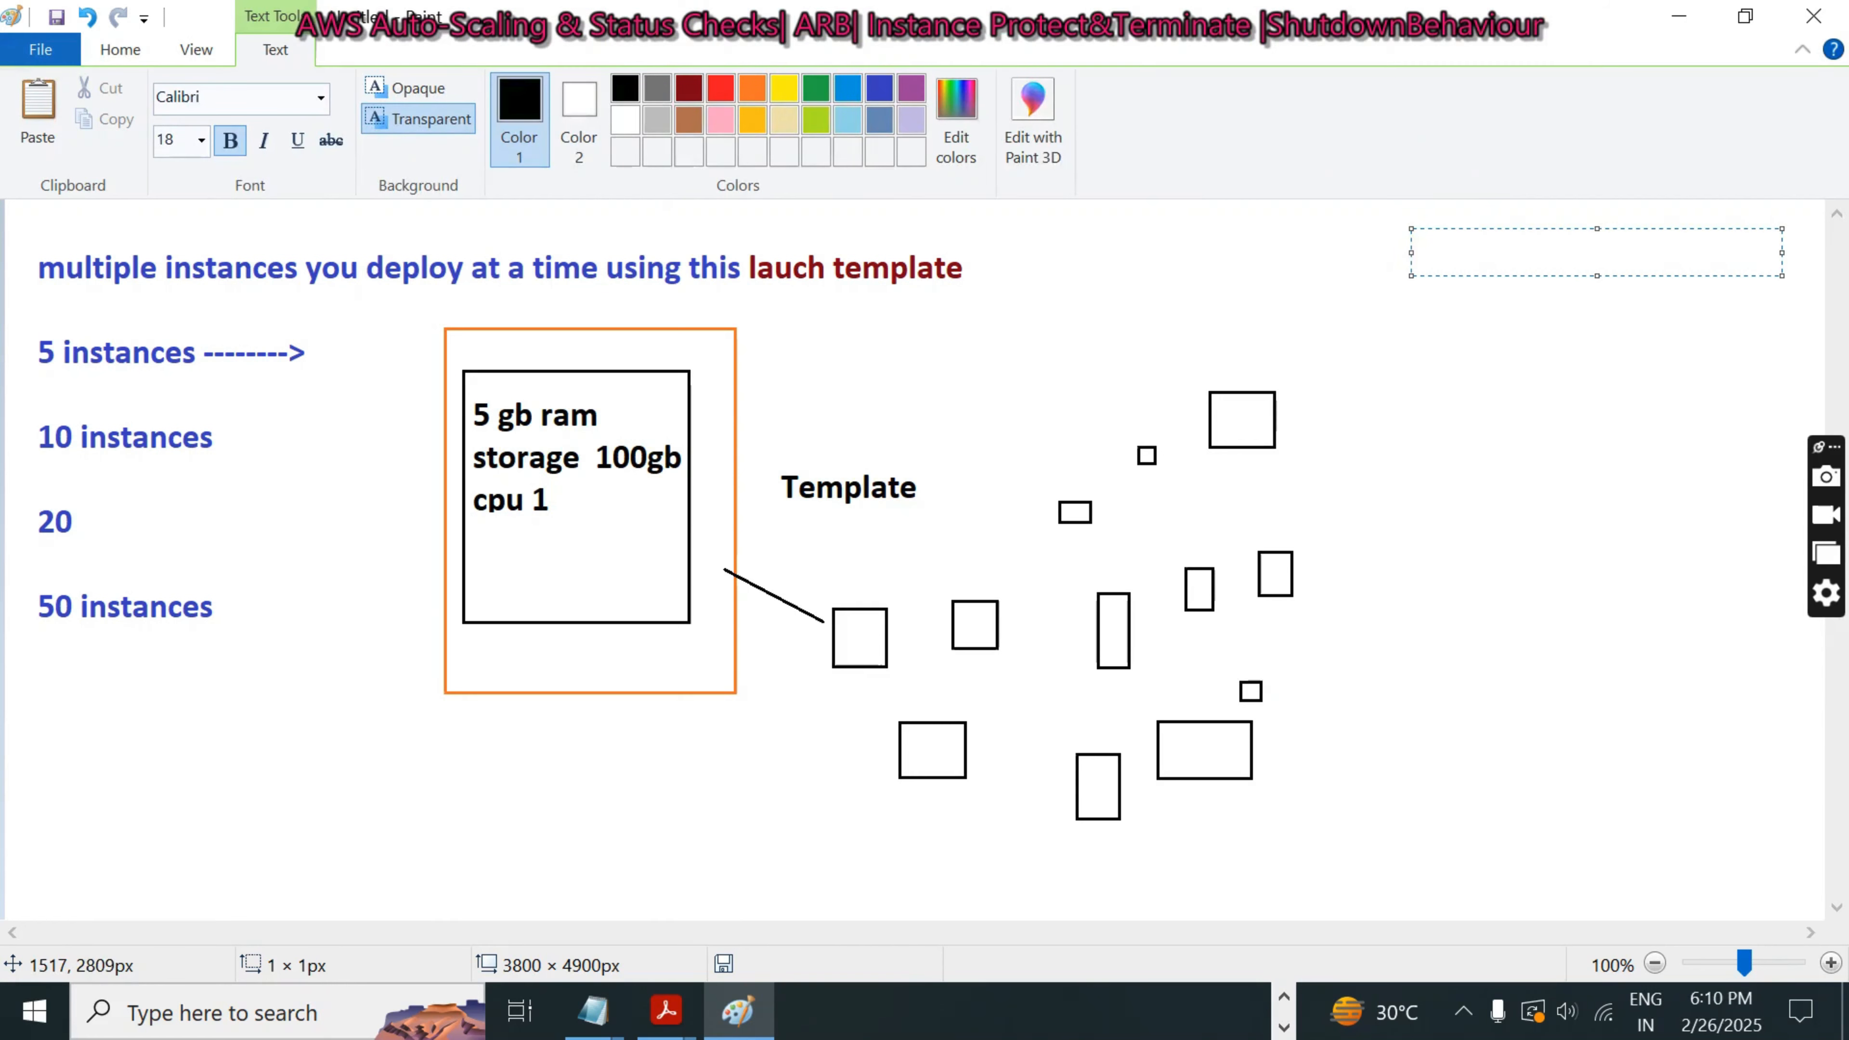
{"action": "type", "text": "Launch C"}
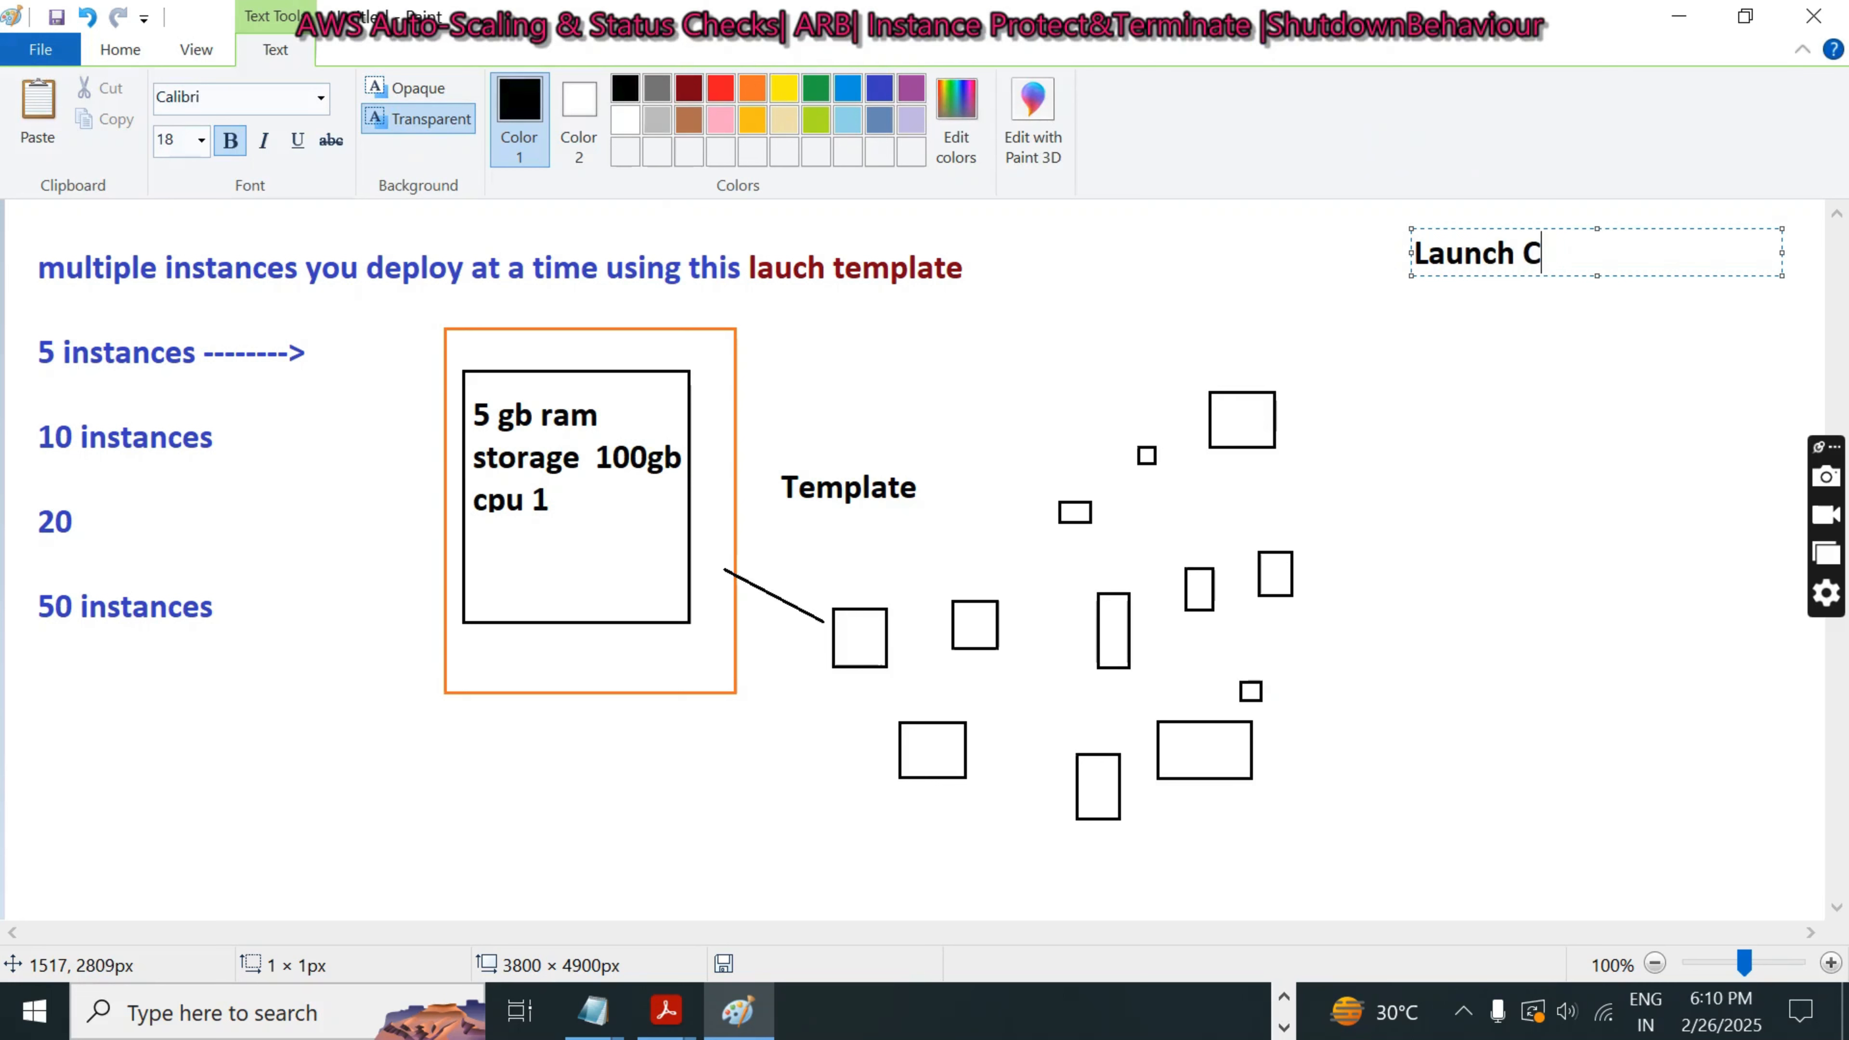
{"action": "type", "text": "onfiguration"}
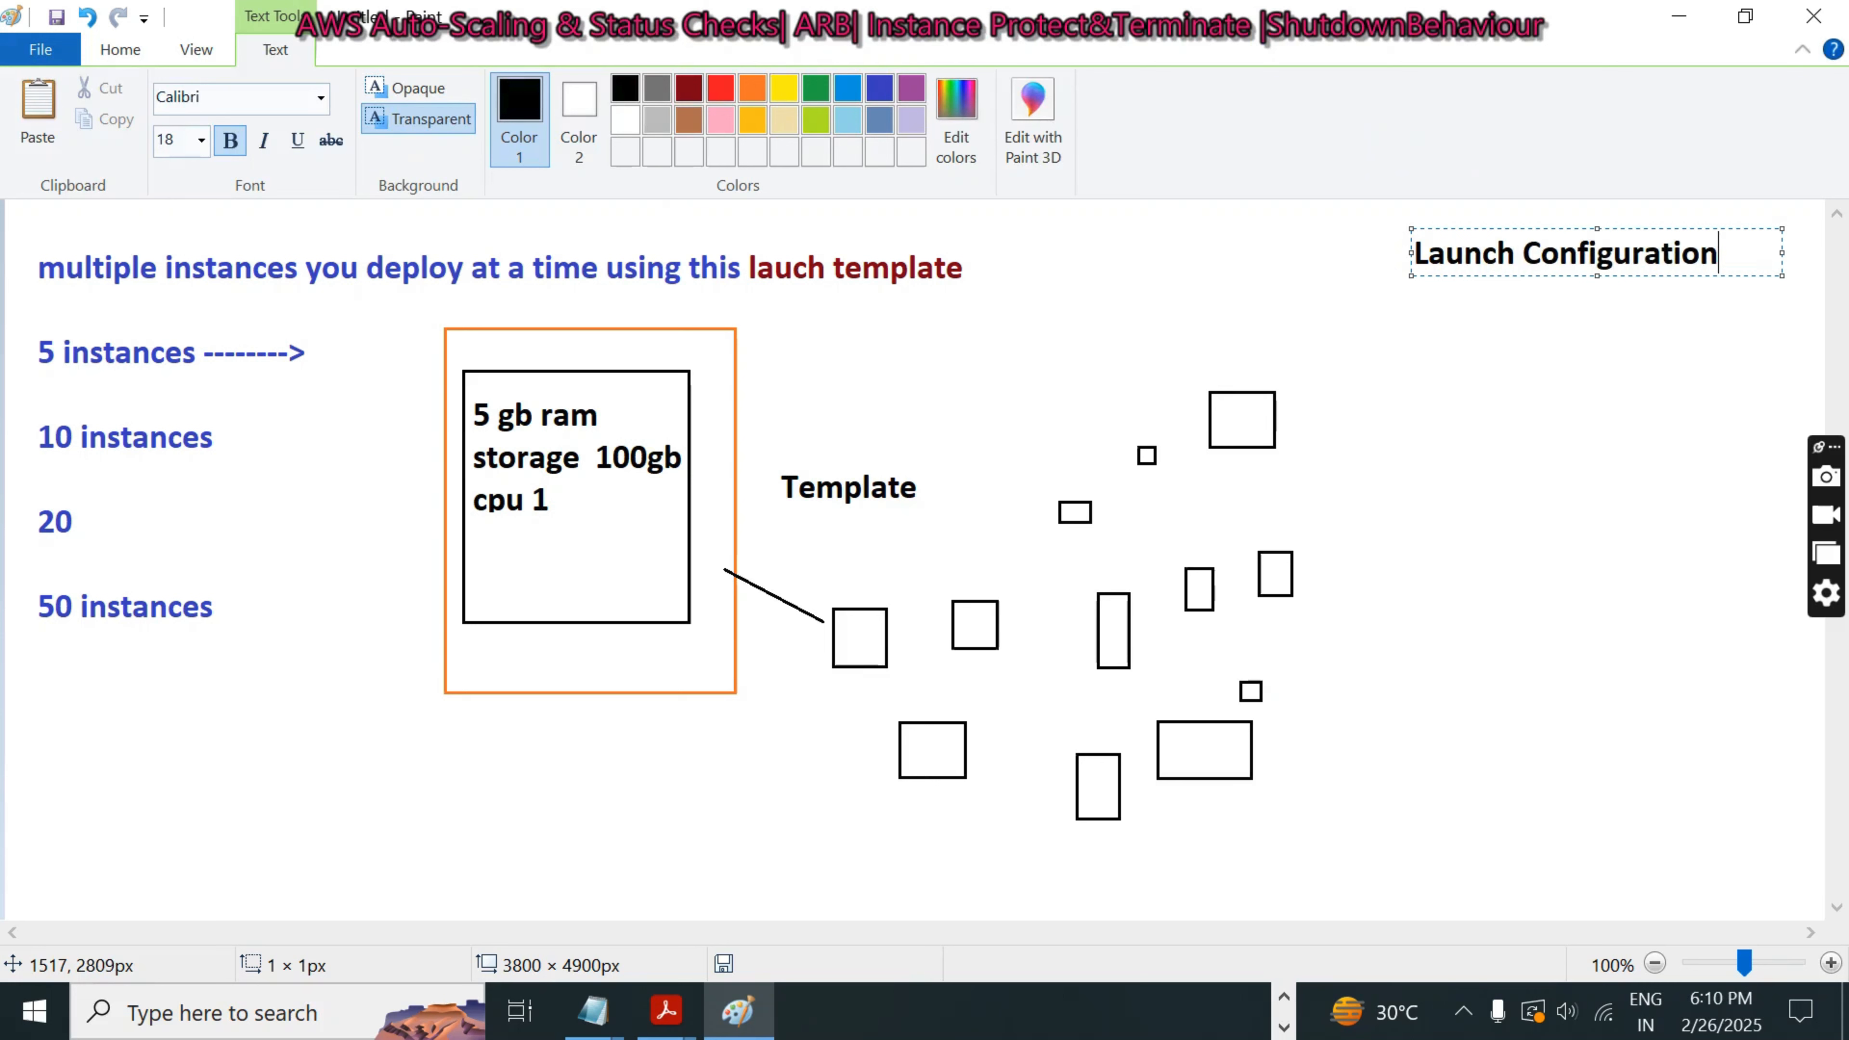
- Add "&" and "Launch Template" on separate lines below Launch Configuration and finish the text box
{"action": "key", "text": "Return"}
{"action": "key", "text": "Return"}
{"action": "type", "text": "&\\\\"}
{"action": "key", "text": "BackSpace"}
{"action": "key", "text": "BackSpace"}
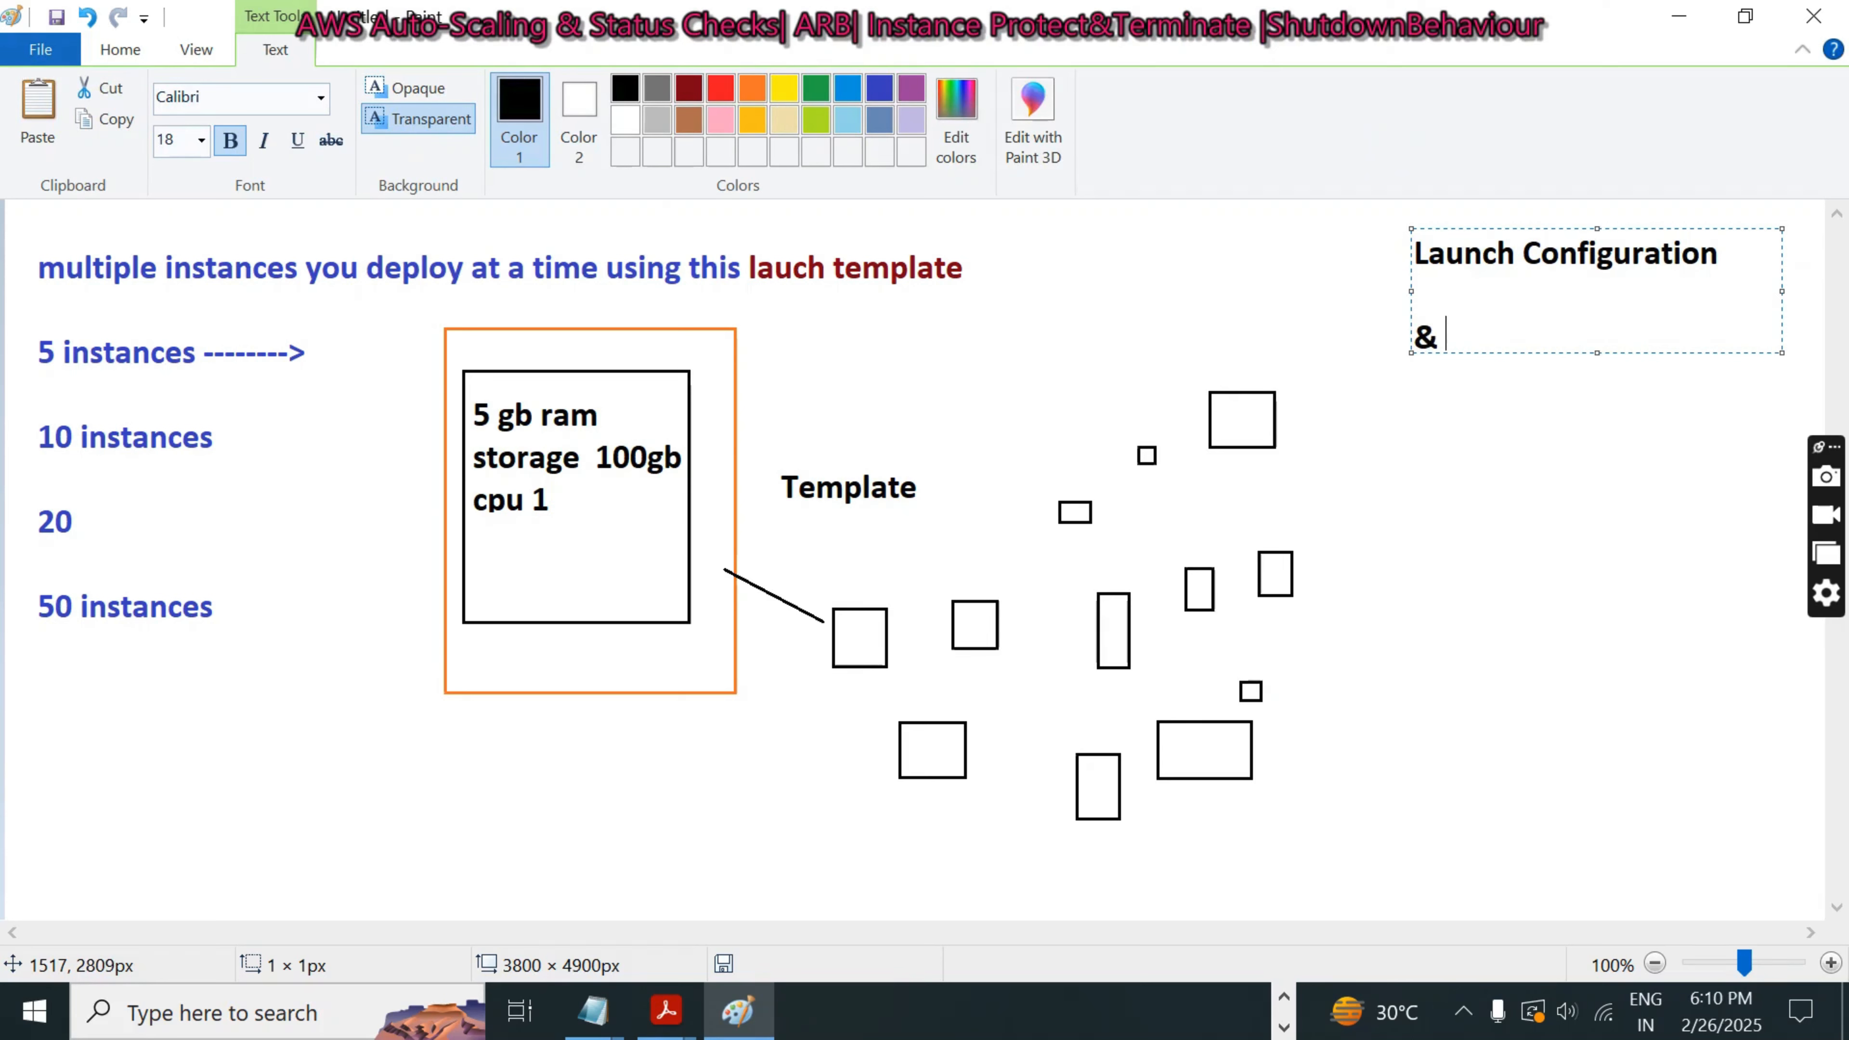
{"action": "key", "text": "Return"}
{"action": "type", "text": "Lauach"}
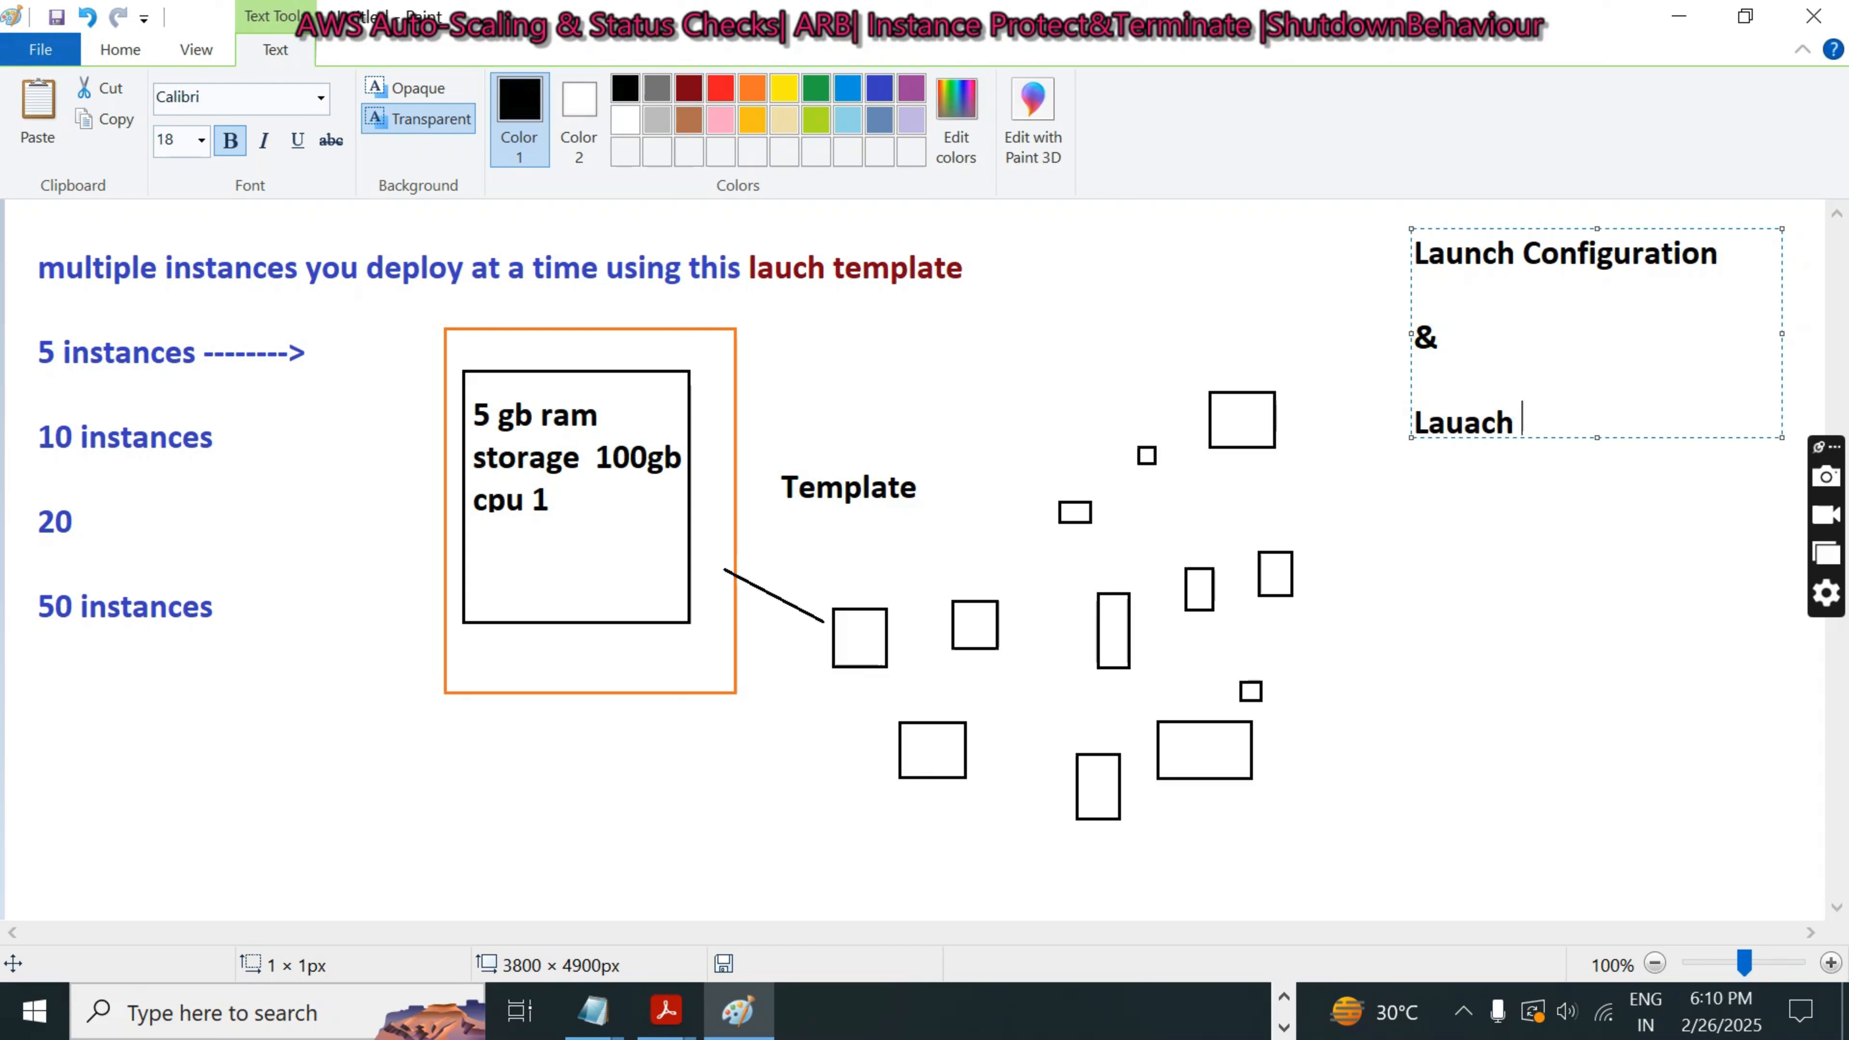
{"action": "key", "text": "BackSpace"}
{"action": "key", "text": "BackSpace"}
{"action": "key", "text": "BackSpace"}
{"action": "type", "text": "nch Template"}
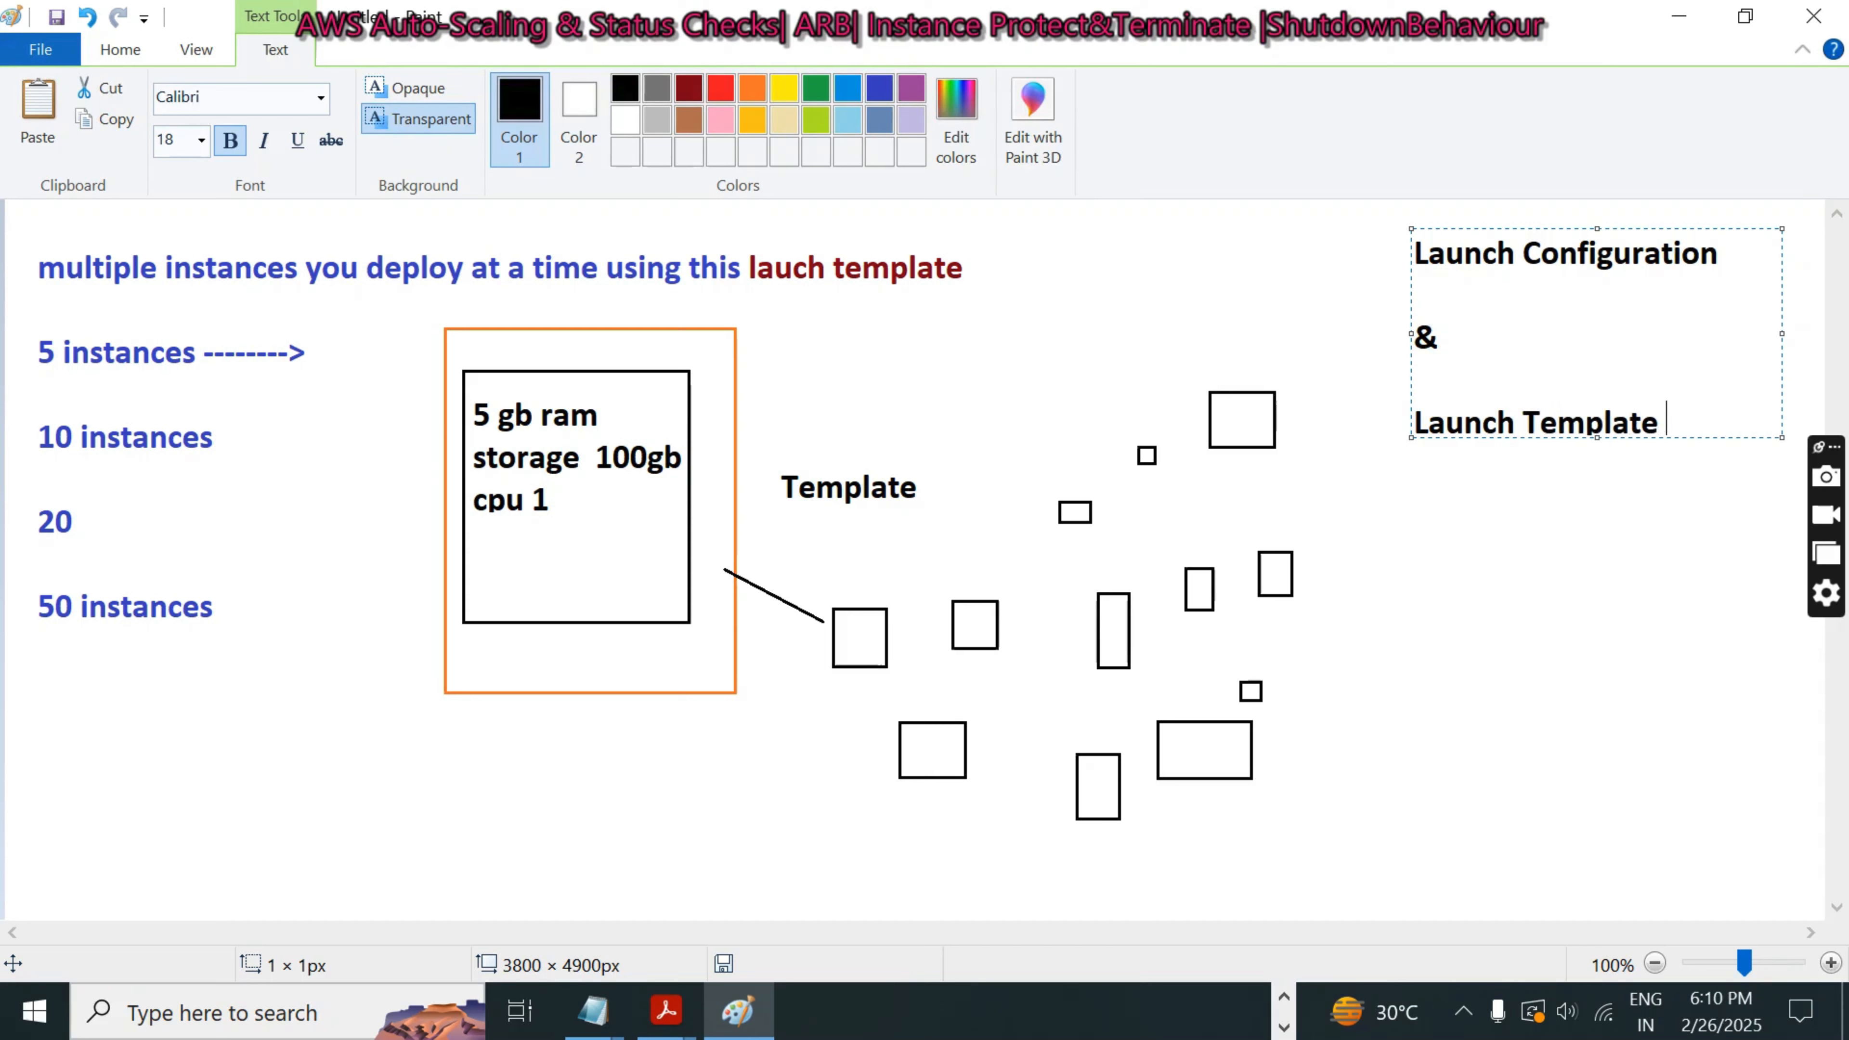
{"action": "left_click_drag", "start_coordinate": [1681, 422], "coordinate": [1329, 396]}
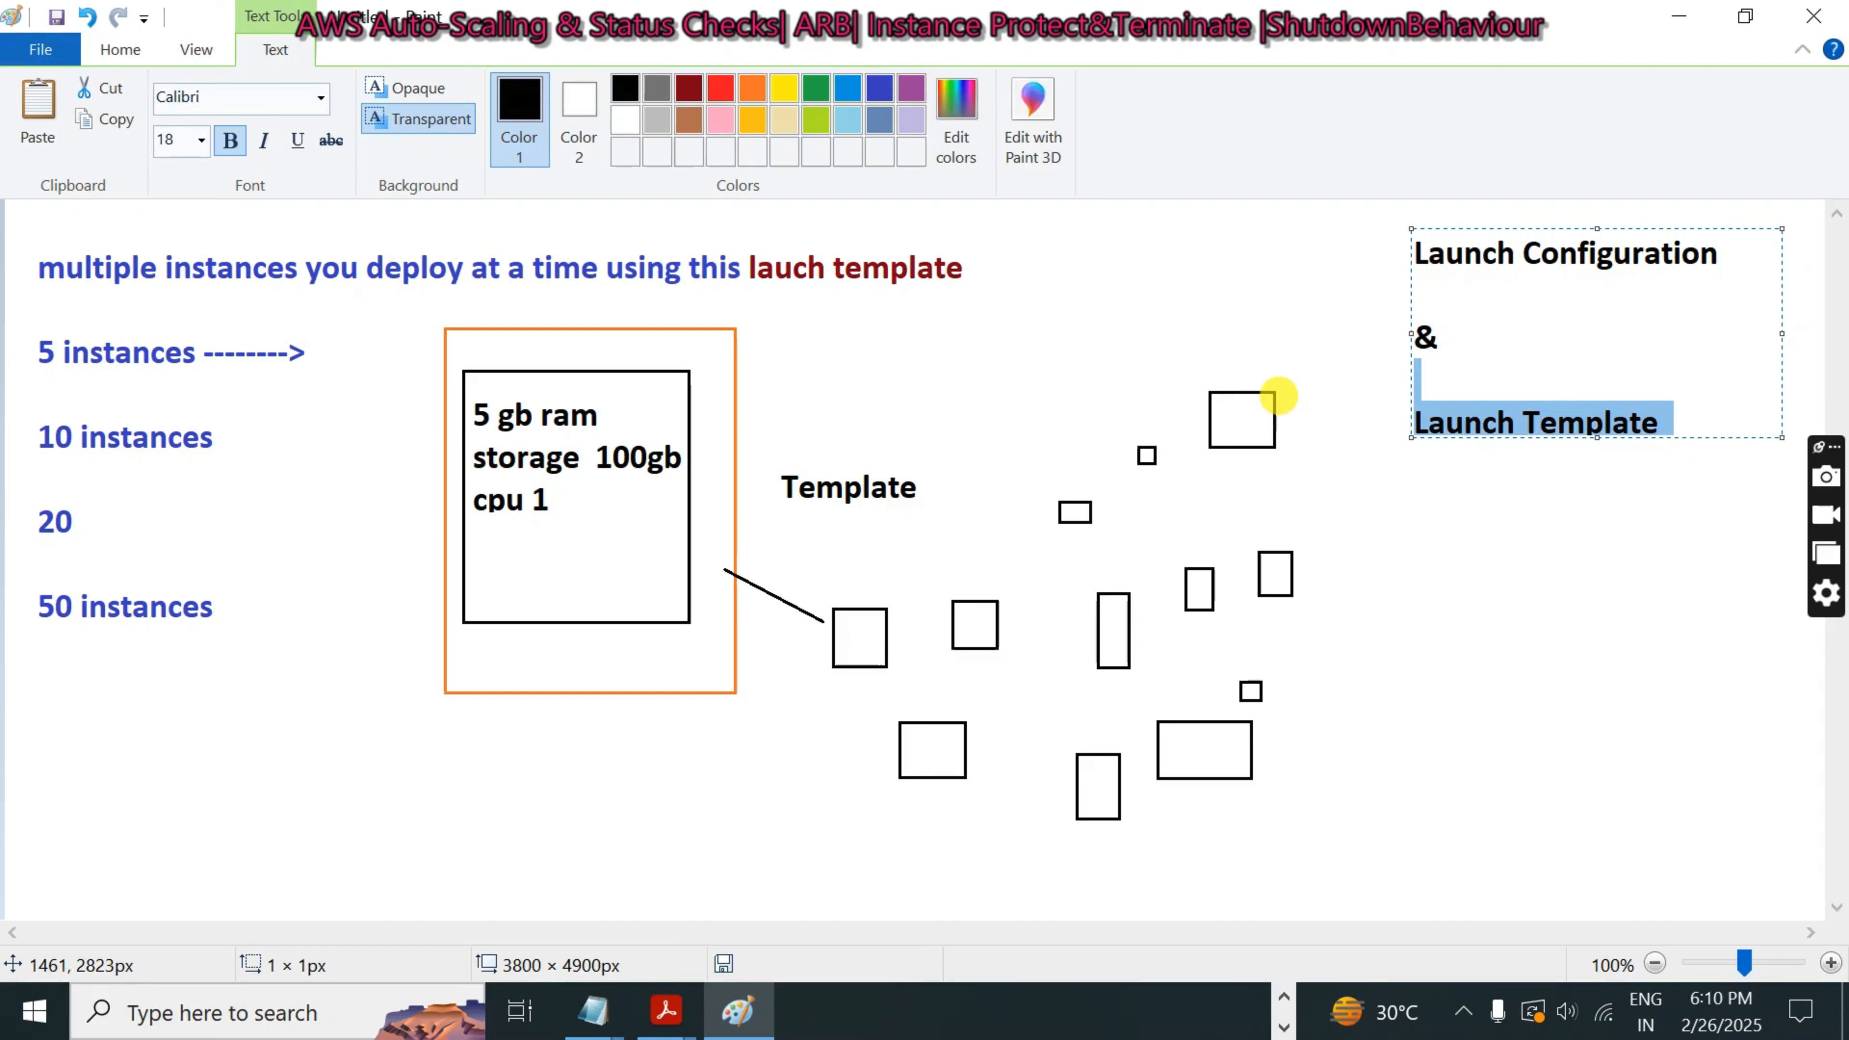
{"action": "left_click", "coordinate": [1489, 371]}
{"action": "left_click", "coordinate": [1467, 525]}
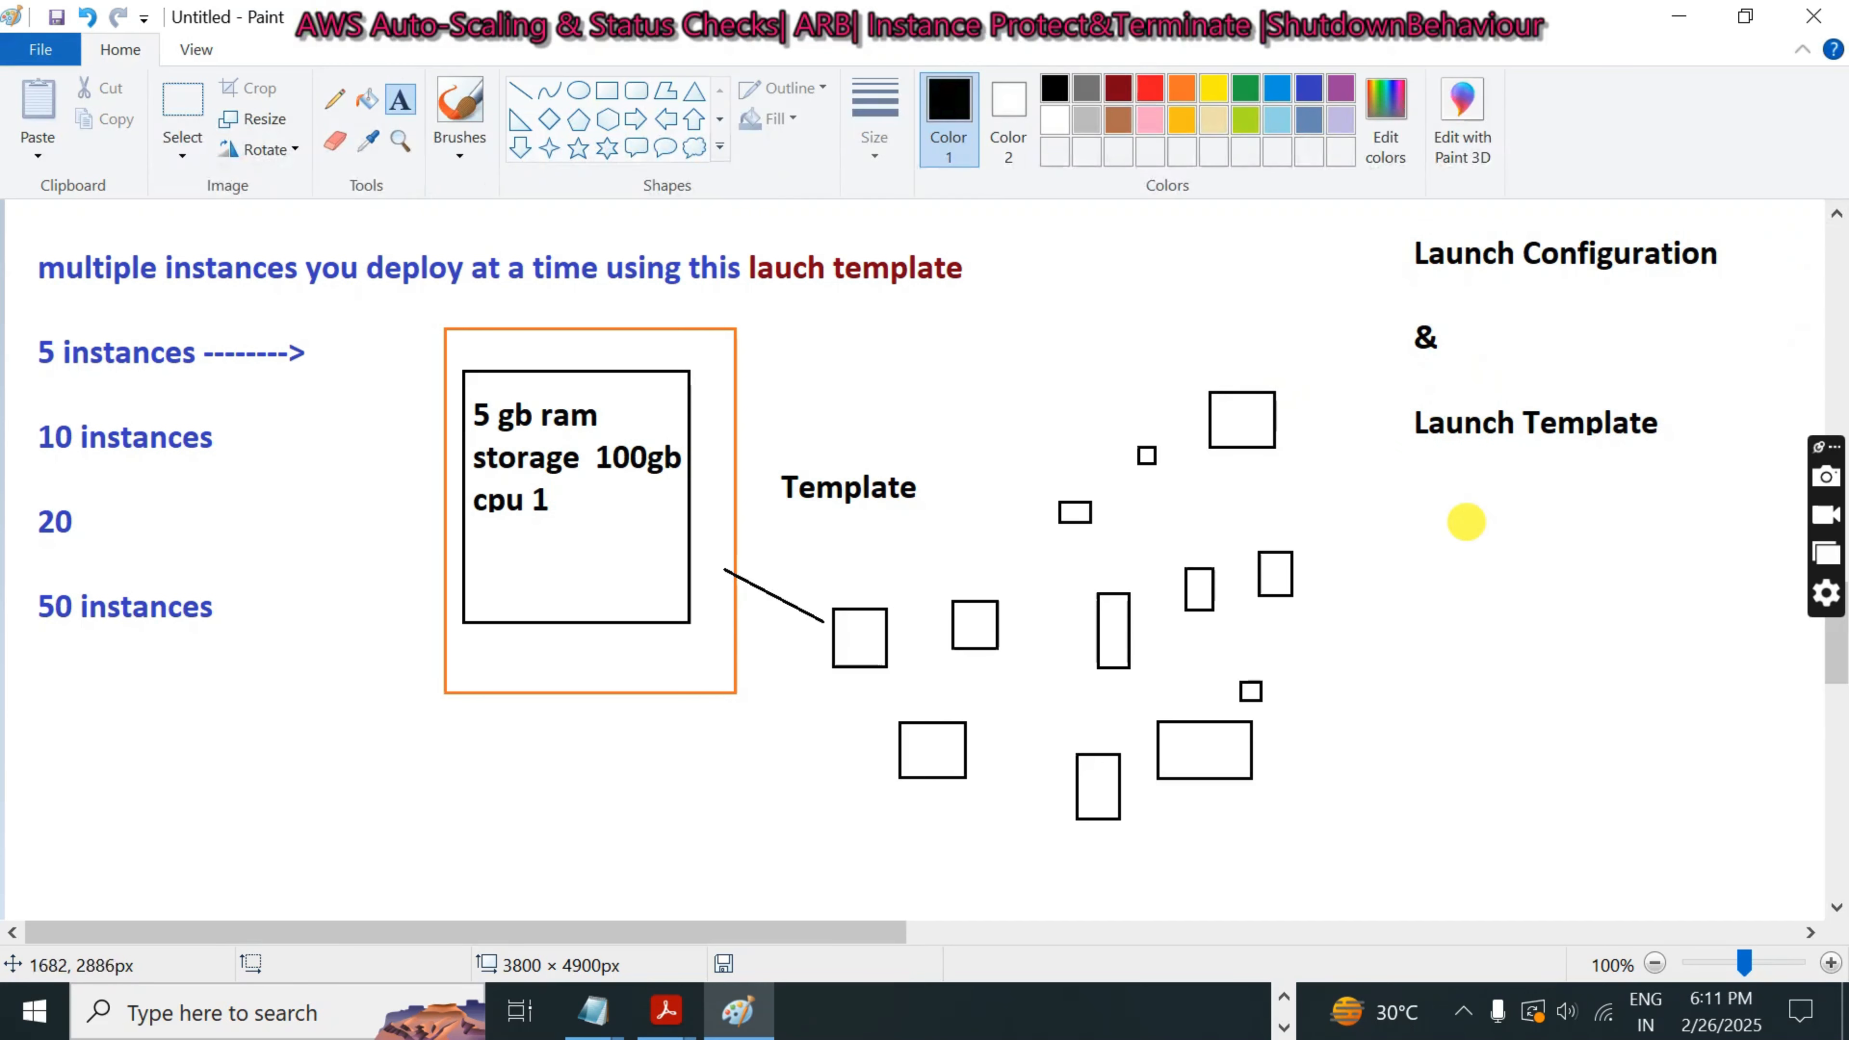
- Switch to the AWS Auto Scaling PDF in Acrobat and read the steps to implement Auto Scaling, highlighting the launch template step
{"action": "left_click", "coordinate": [1679, 16]}
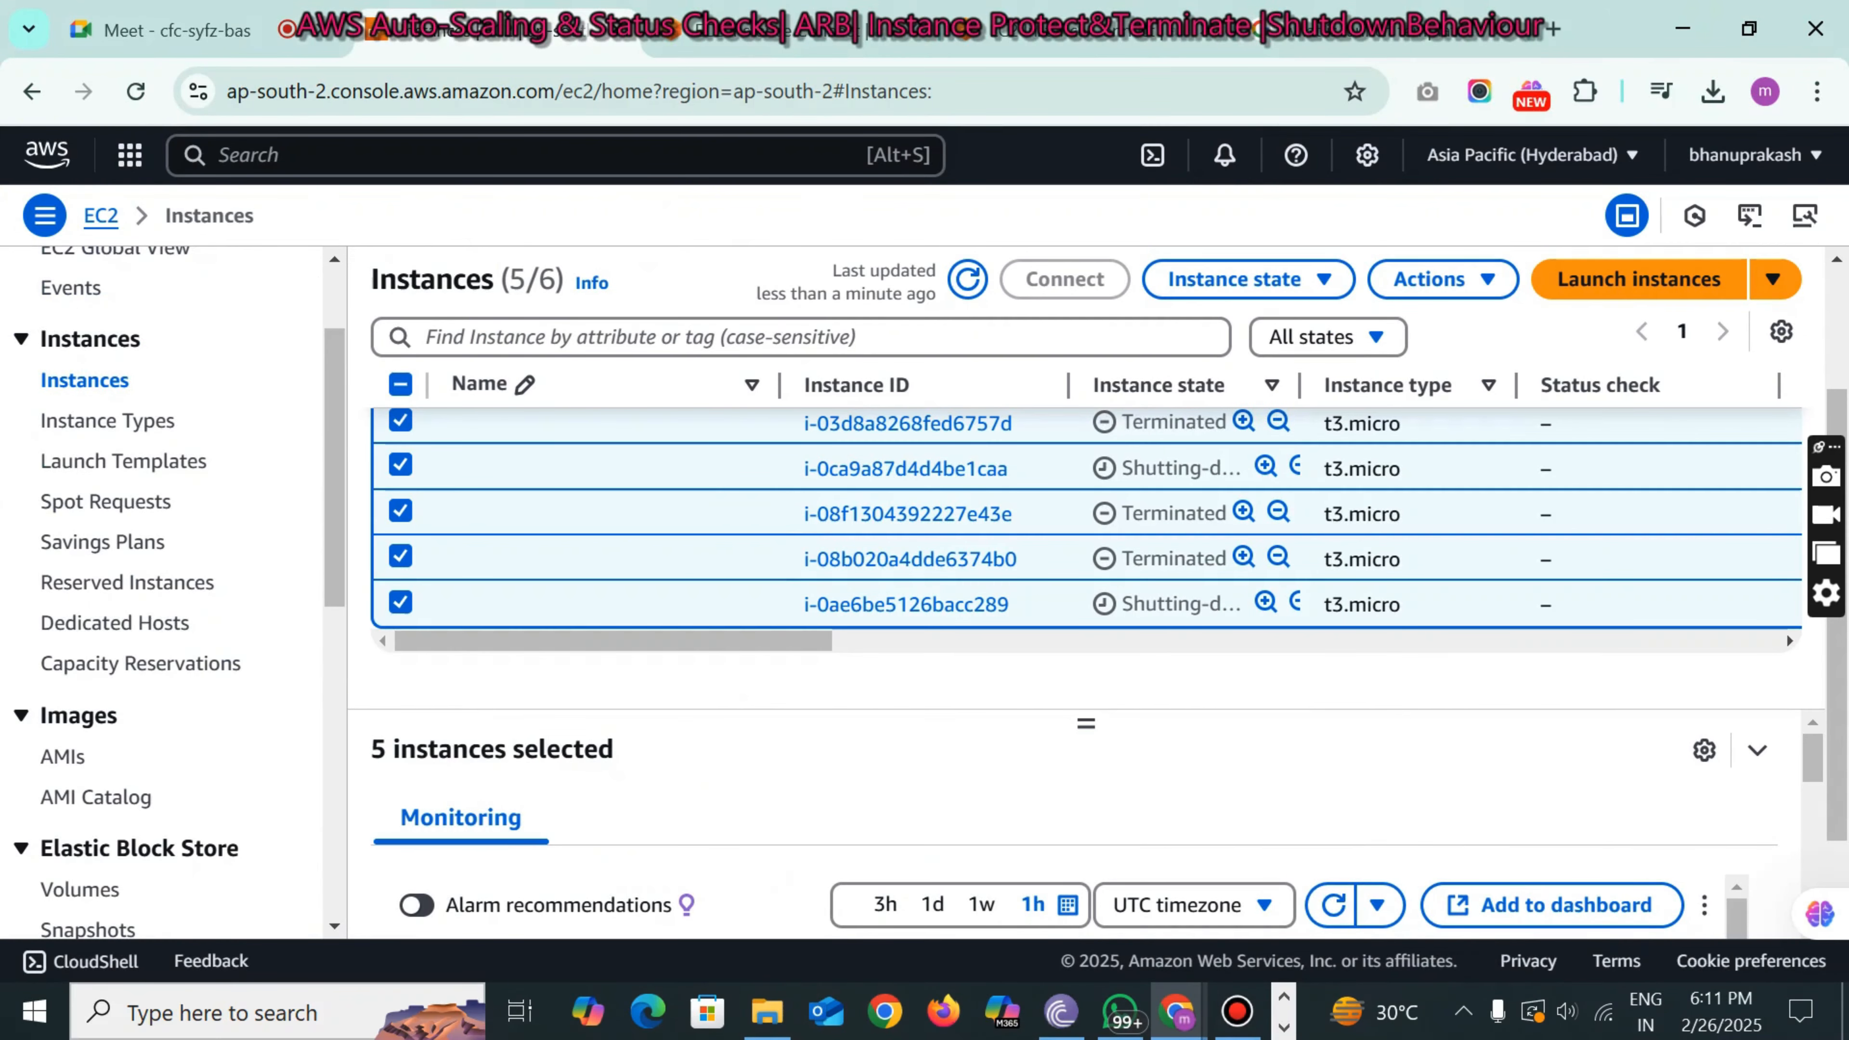
{"action": "left_click", "coordinate": [1285, 1028]}
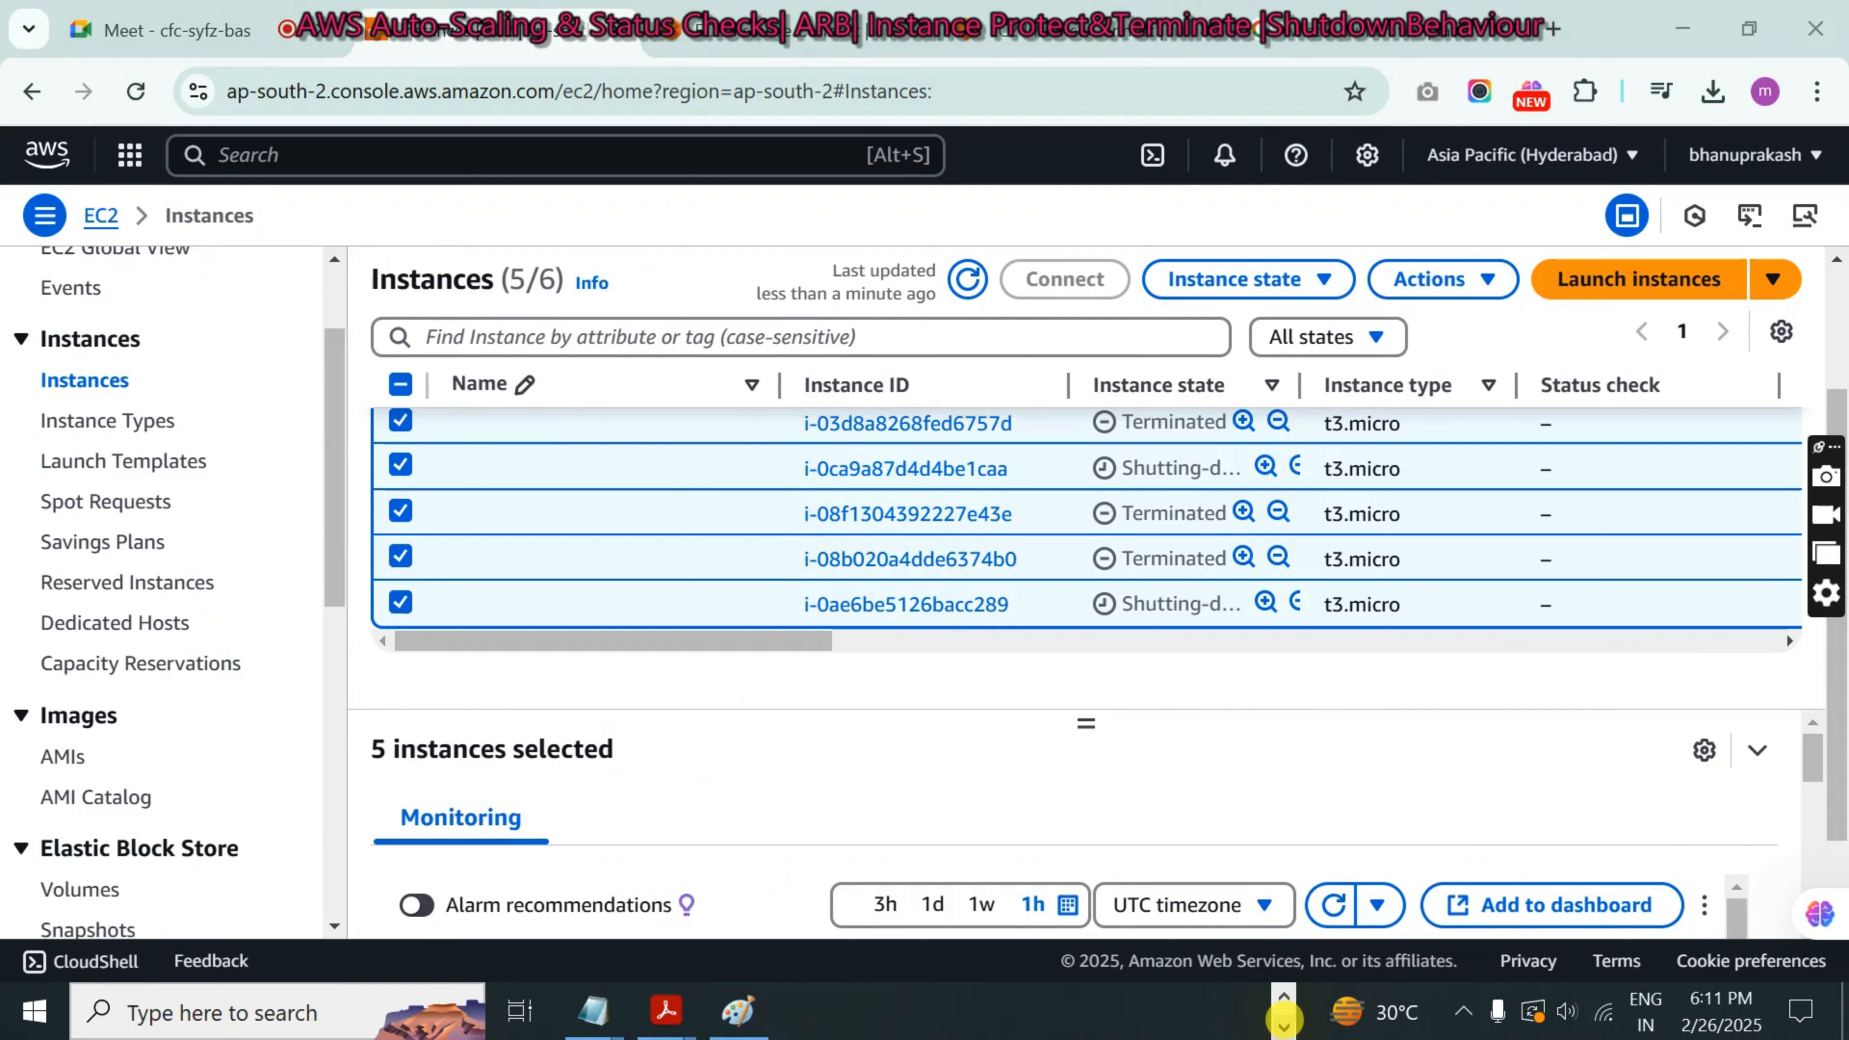
{"action": "mouse_move", "coordinate": [662, 1011]}
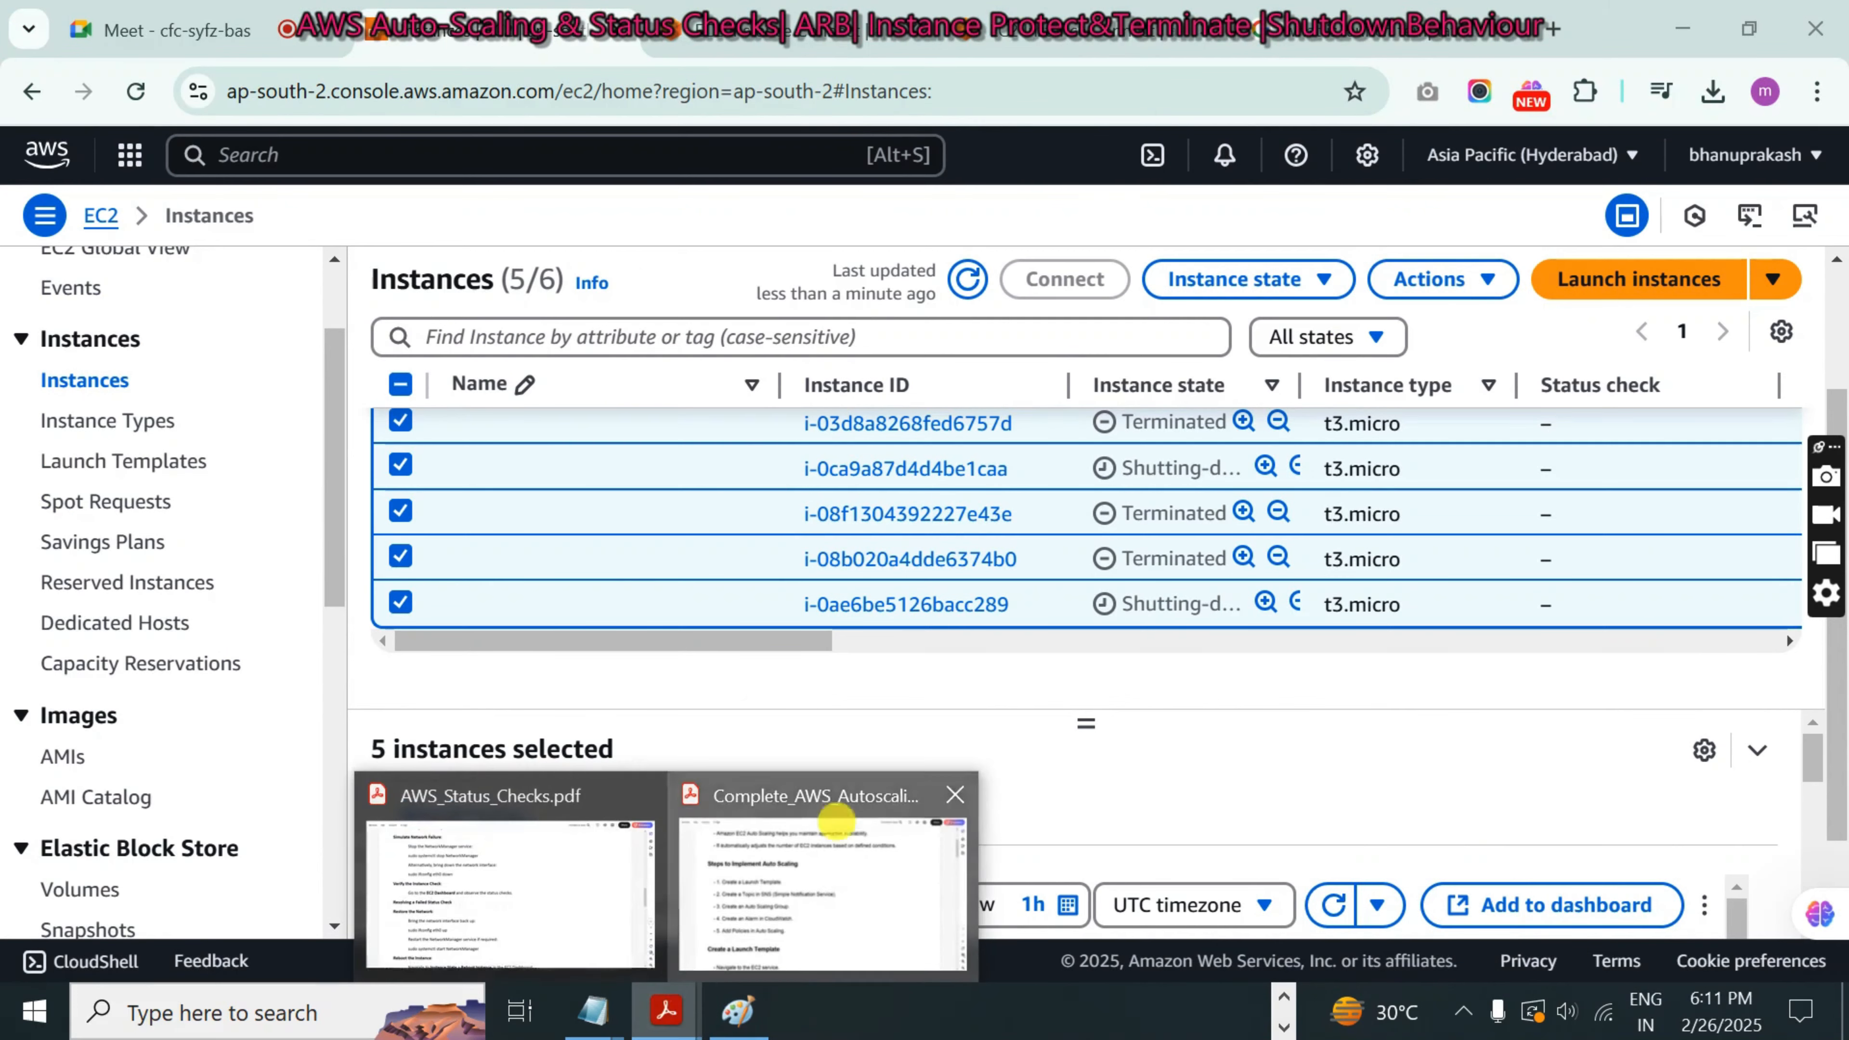
{"action": "left_click", "coordinate": [830, 816]}
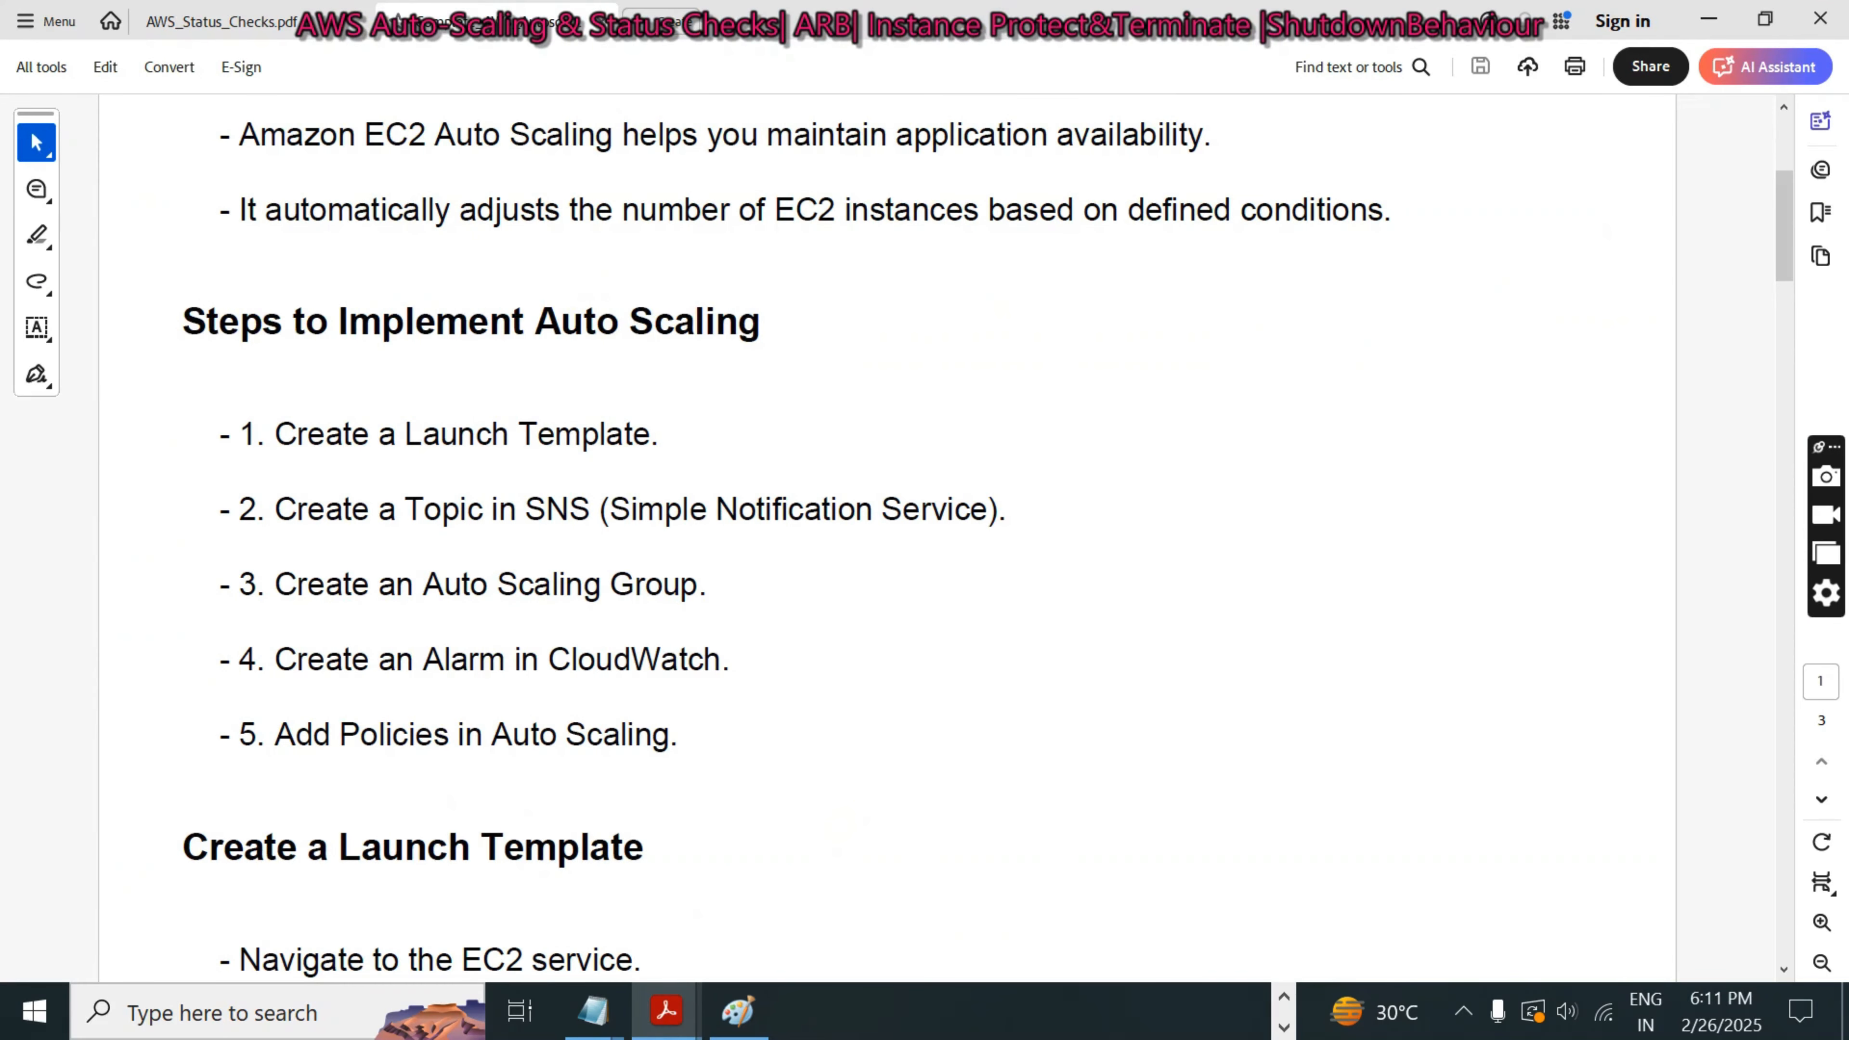
{"action": "left_click_drag", "start_coordinate": [180, 321], "coordinate": [765, 325]}
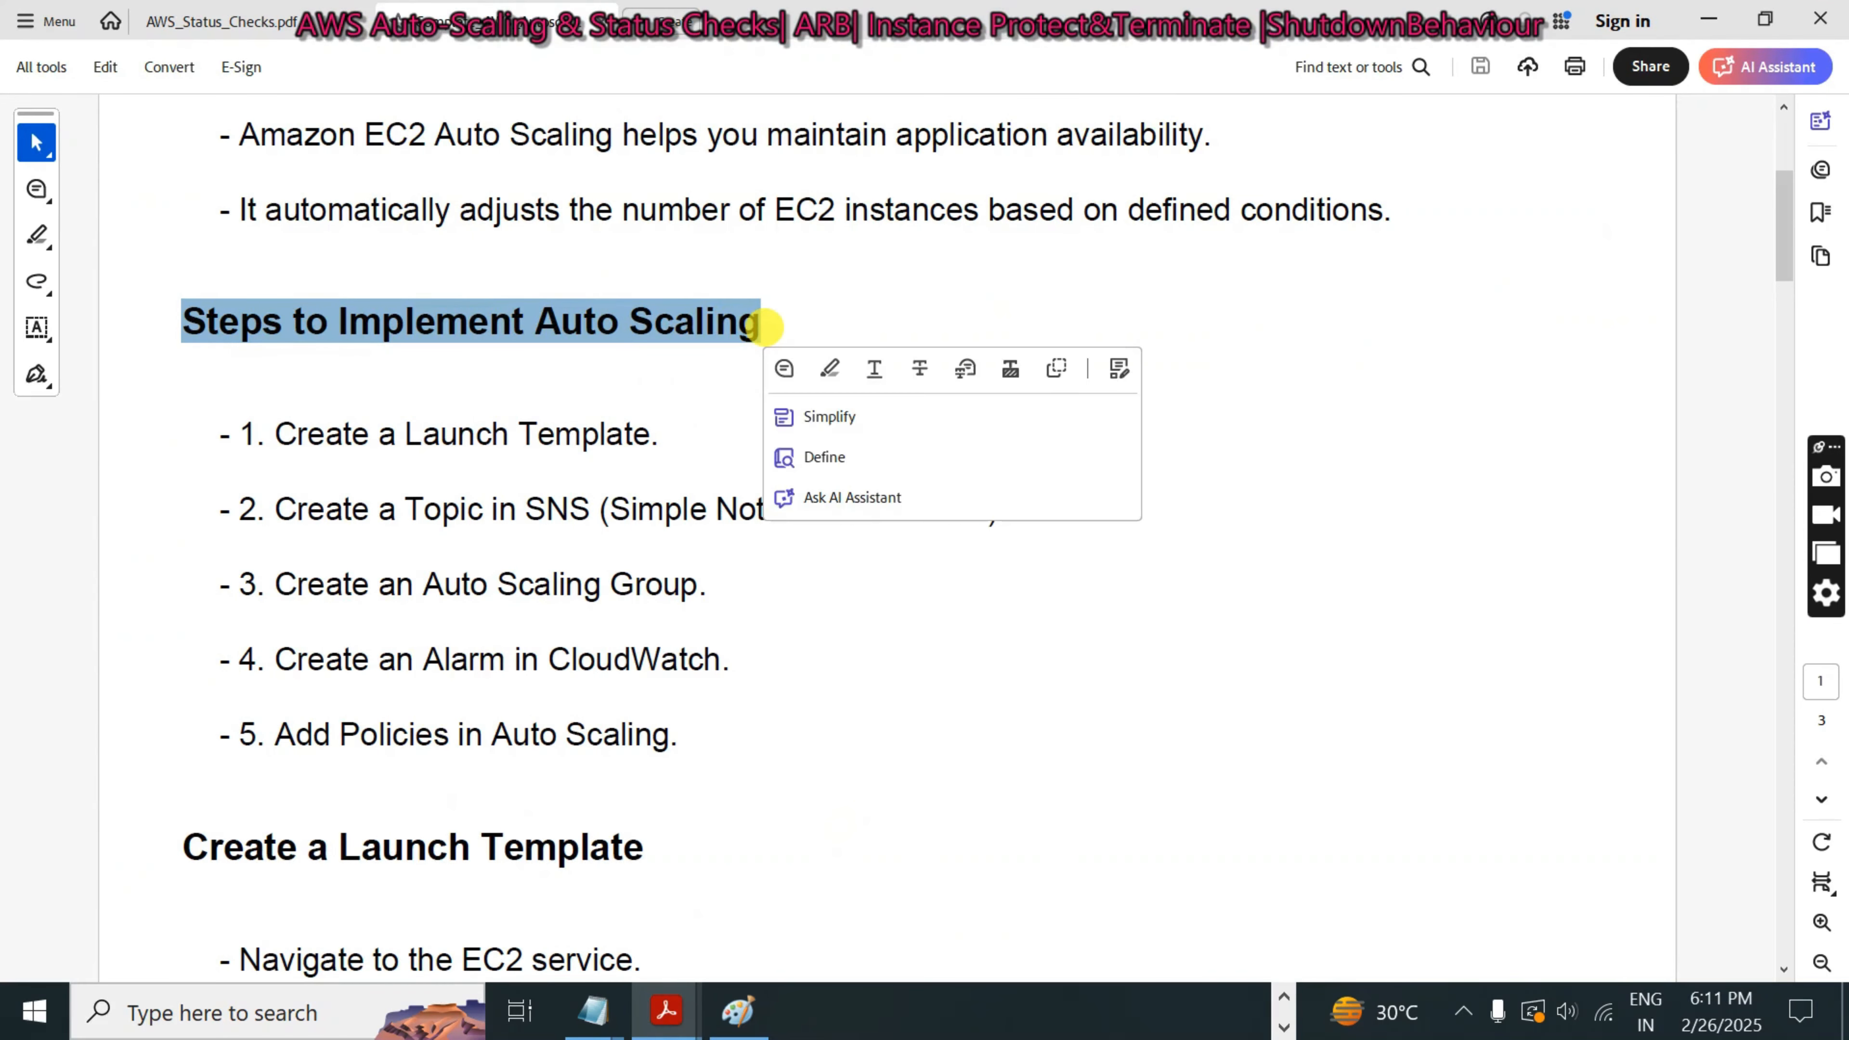
{"action": "left_click", "coordinate": [591, 349]}
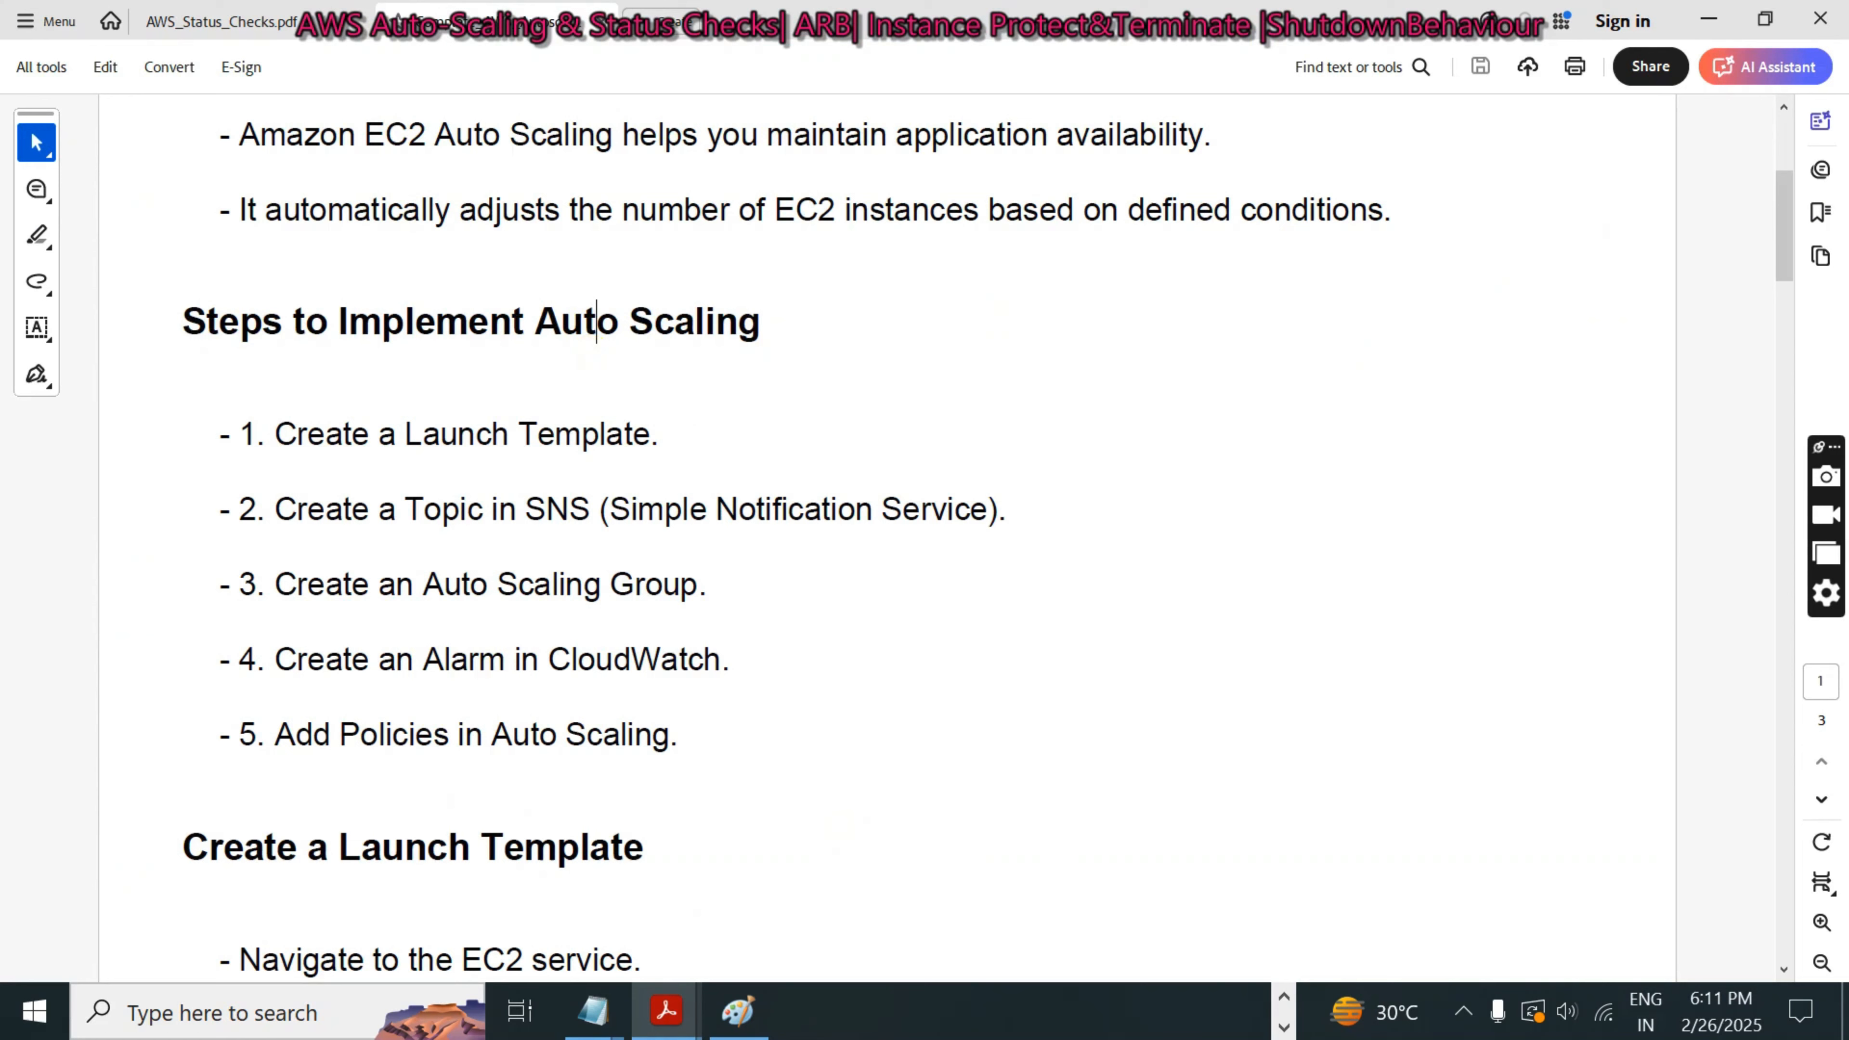
{"action": "left_click_drag", "start_coordinate": [276, 433], "coordinate": [677, 435]}
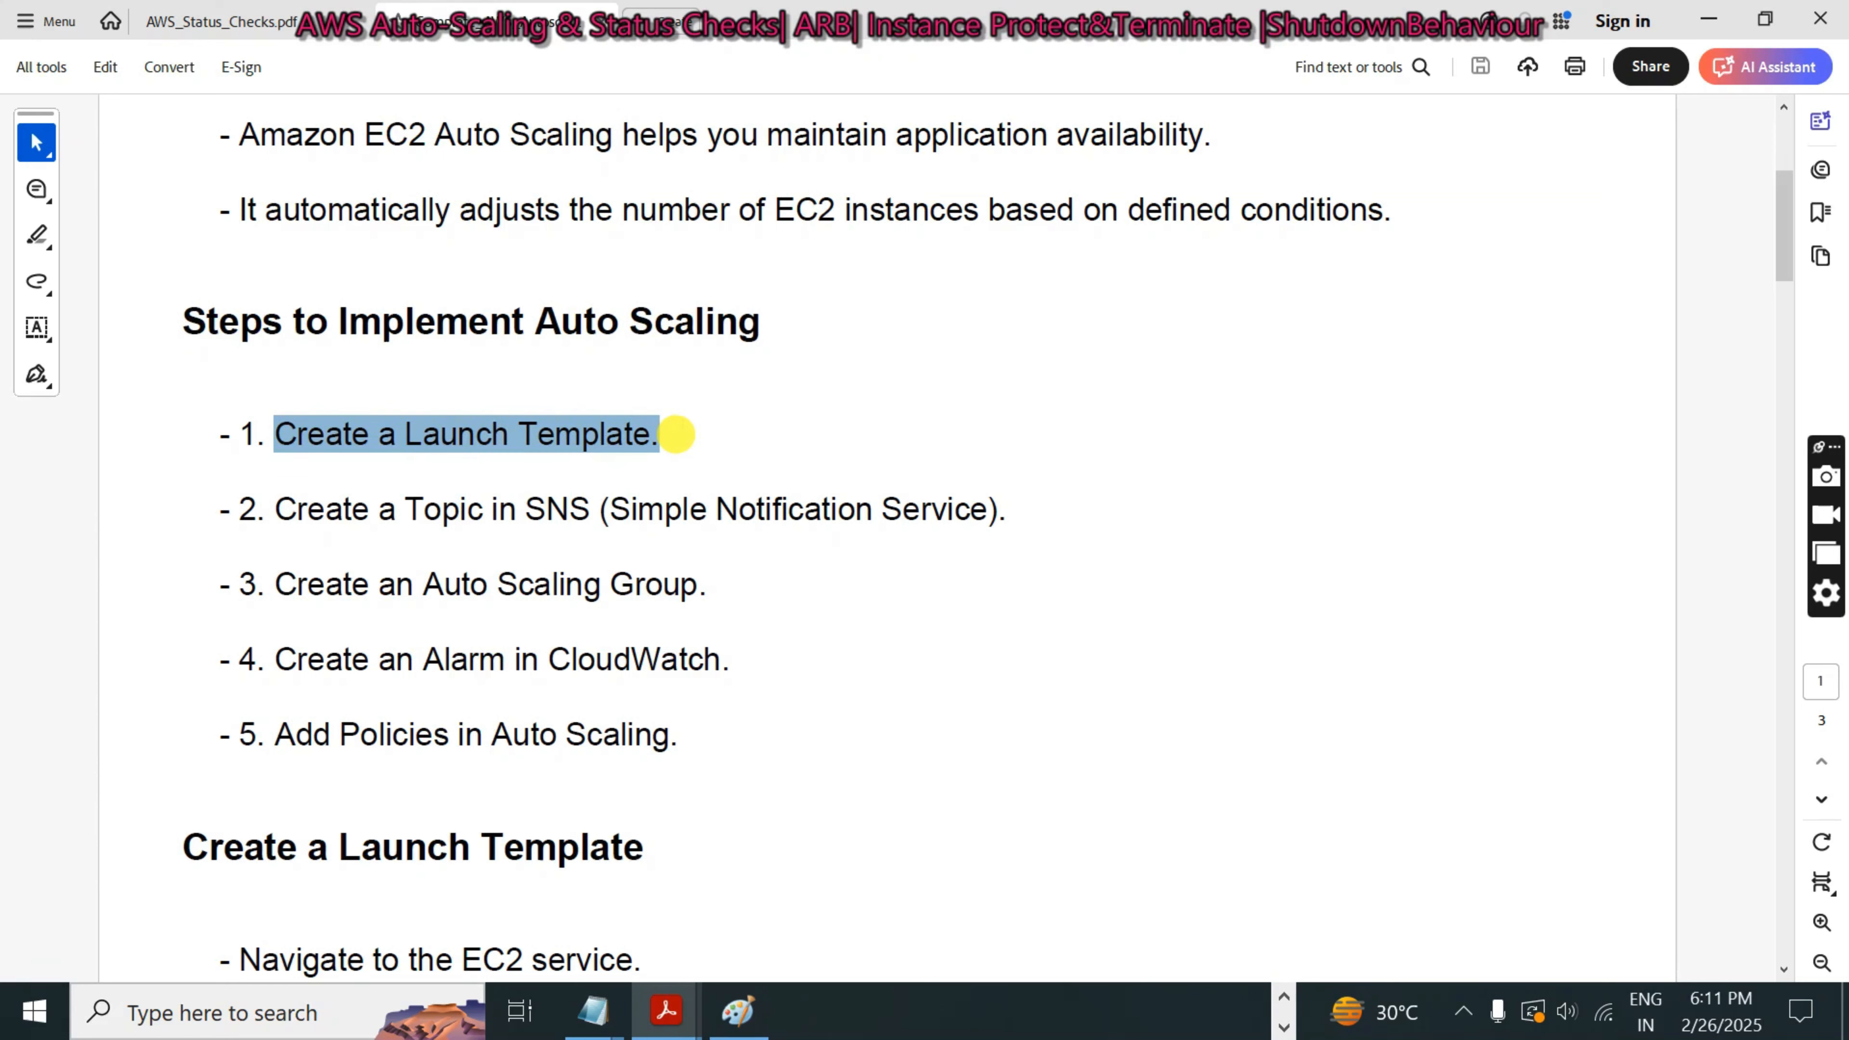
{"action": "left_click", "coordinate": [558, 469]}
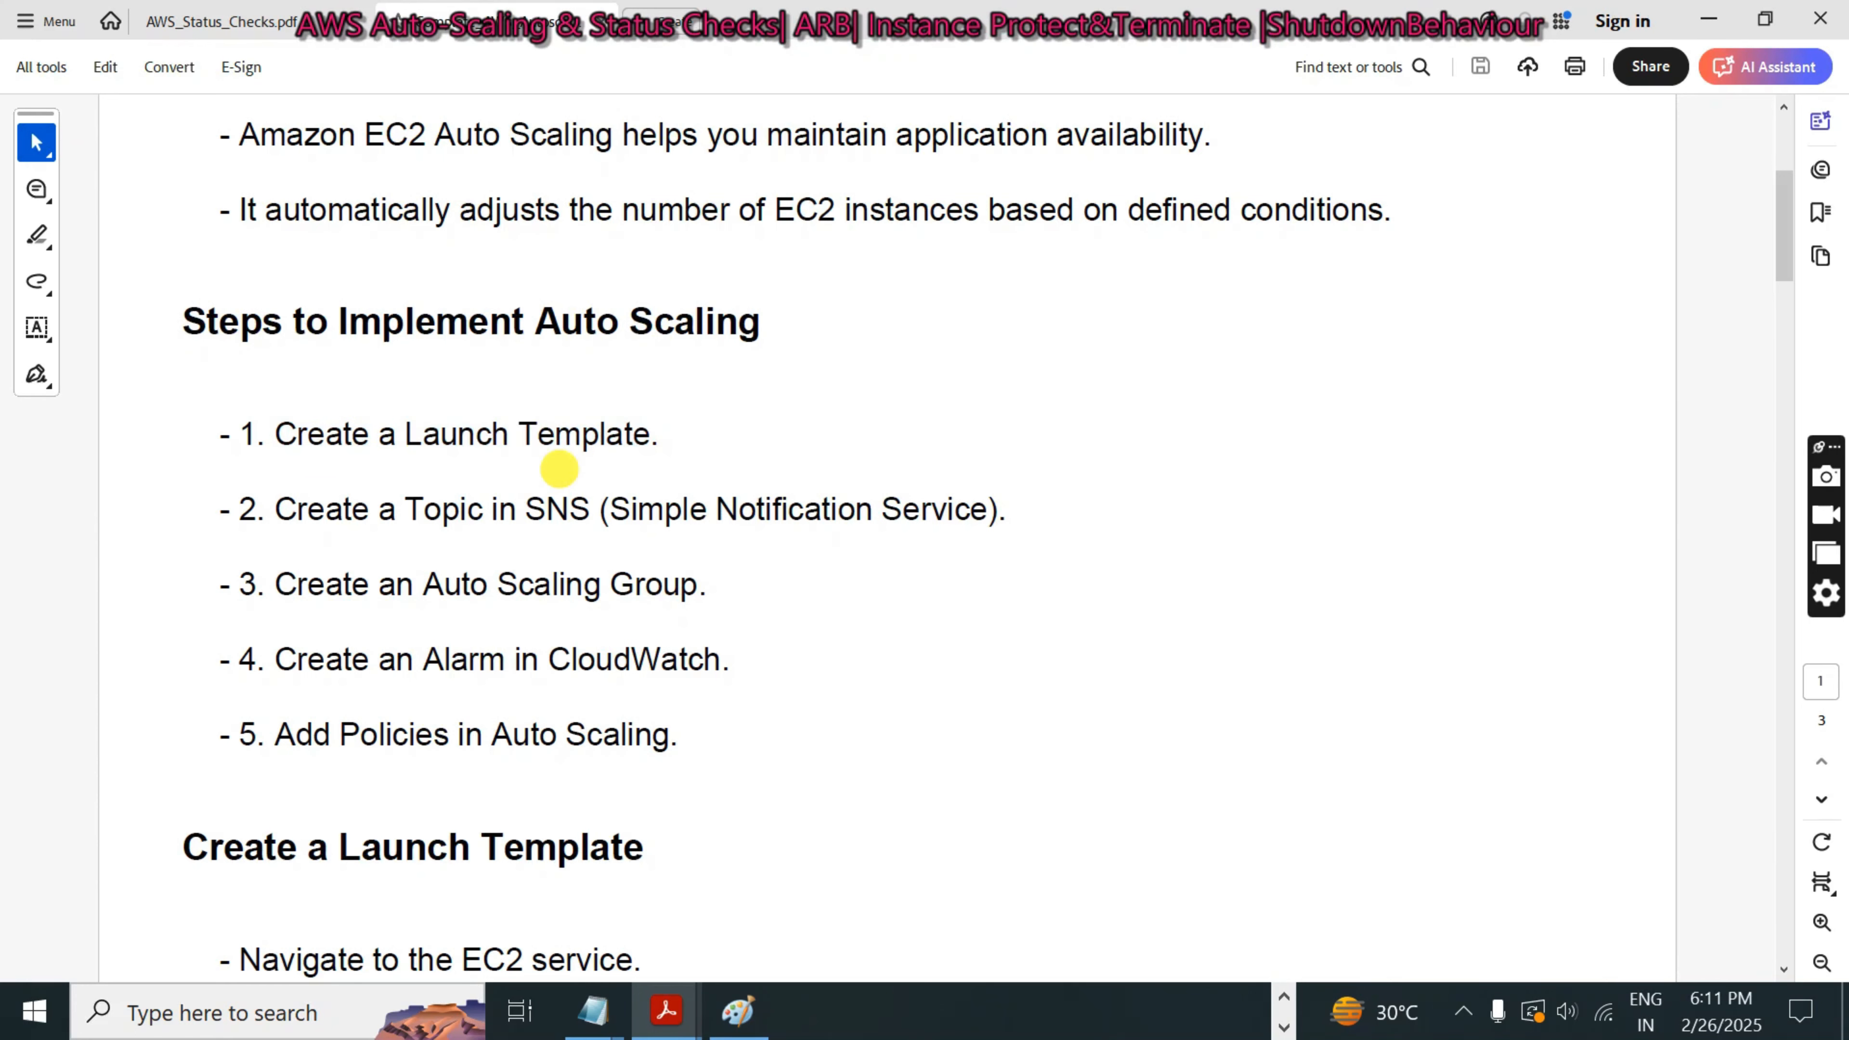
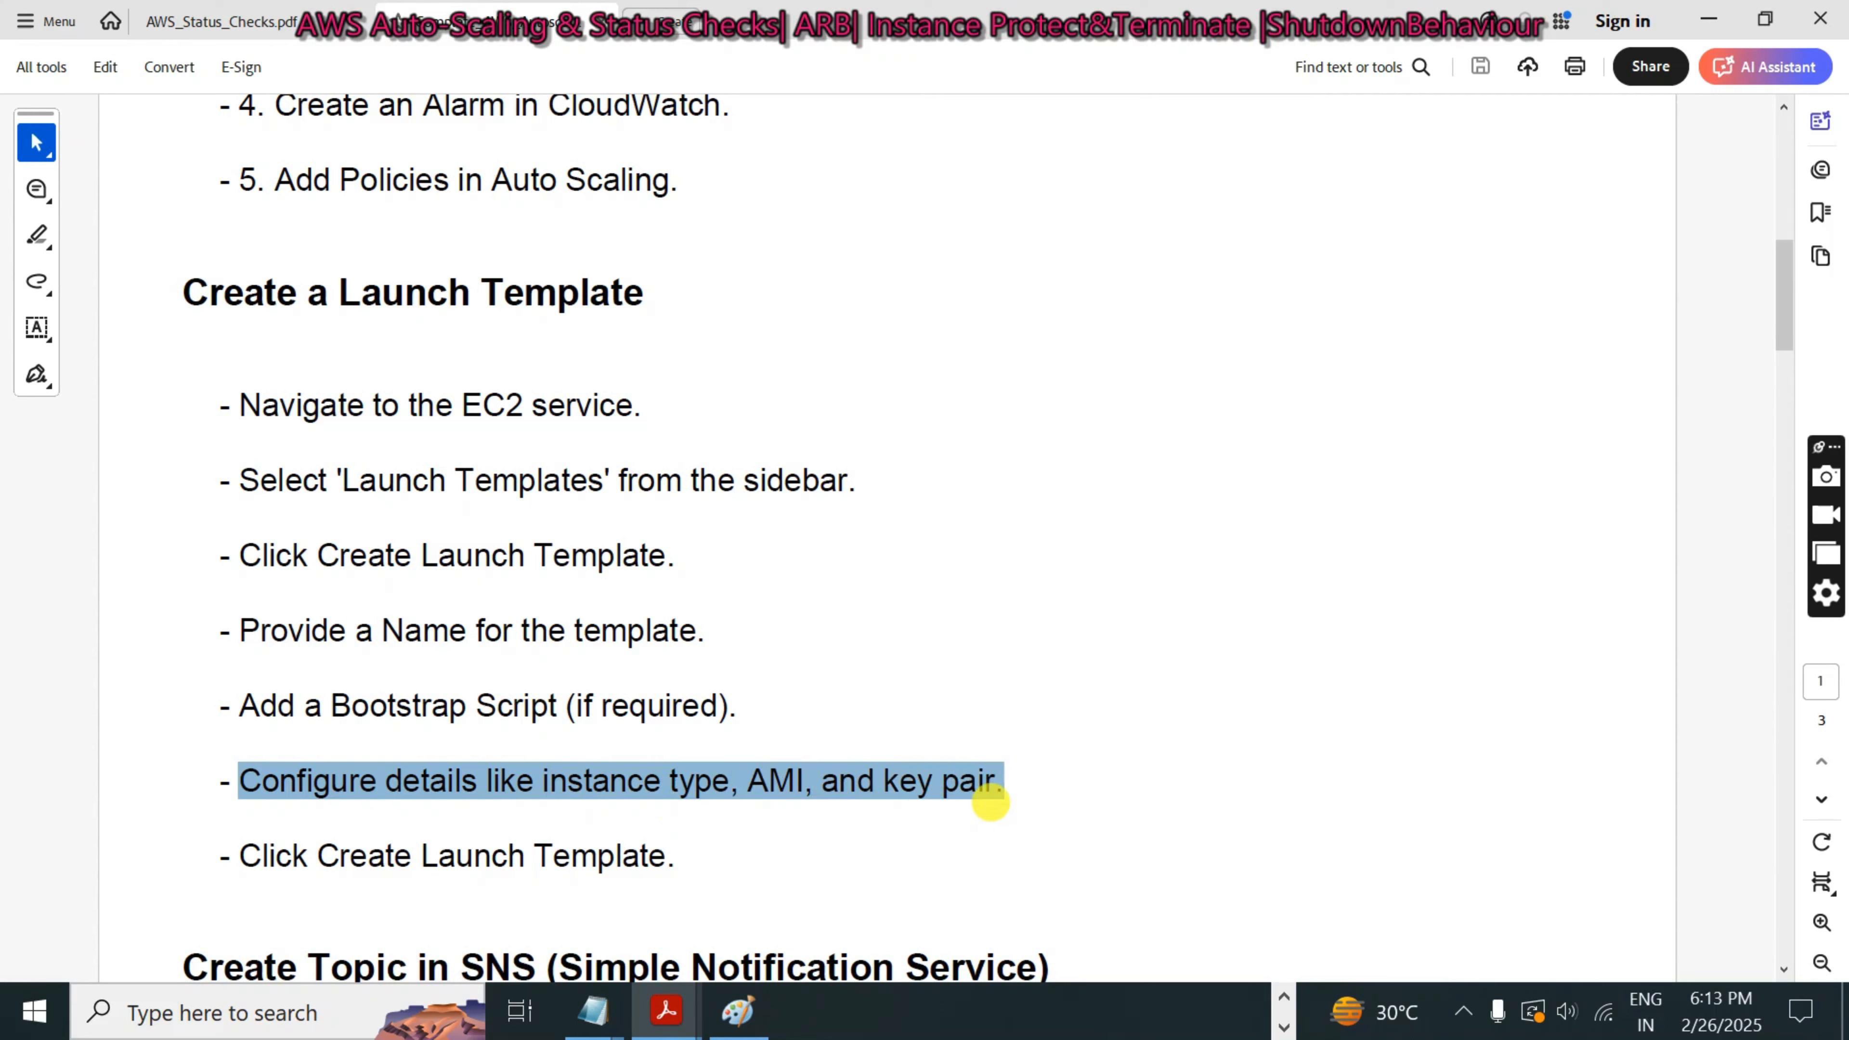
- Read the closing instructions of the Create a Launch Template section, highlighting the final creation line
{"action": "left_click", "coordinate": [737, 783]}
{"action": "left_click_drag", "start_coordinate": [318, 857], "coordinate": [683, 878]}
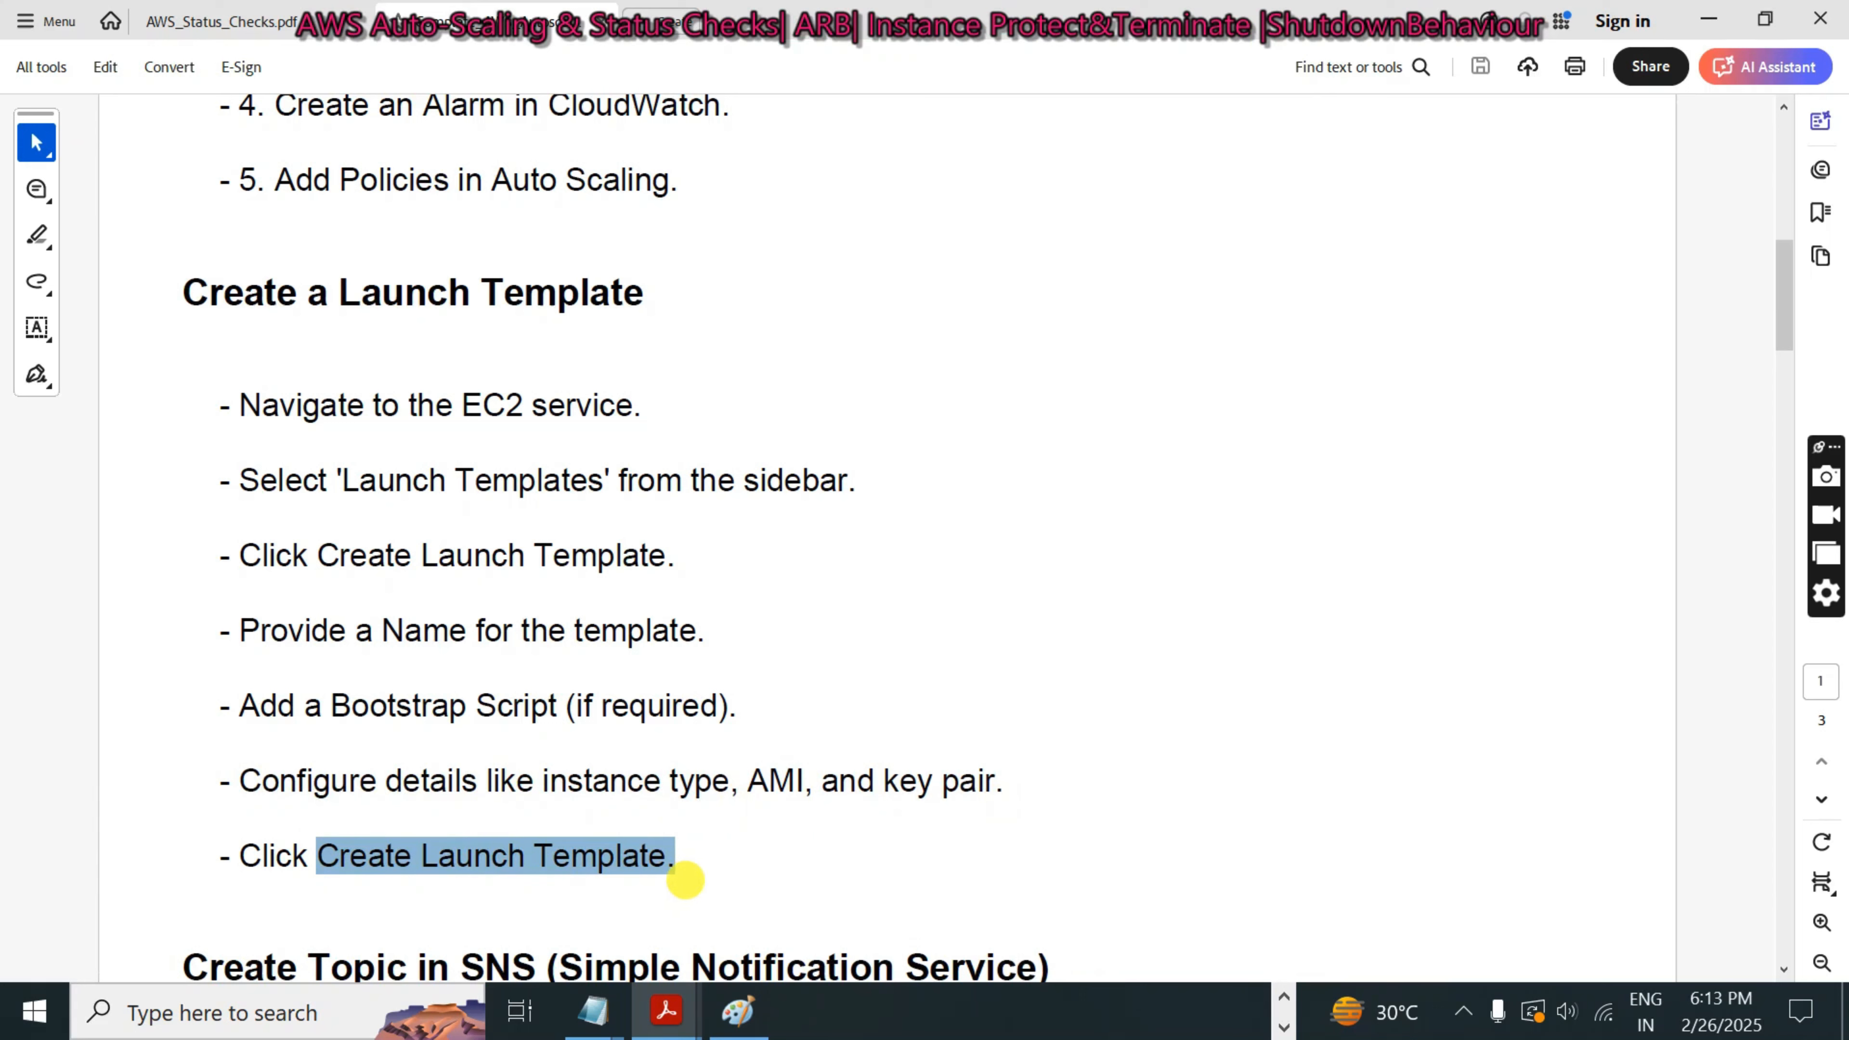
{"action": "left_click", "coordinate": [575, 871]}
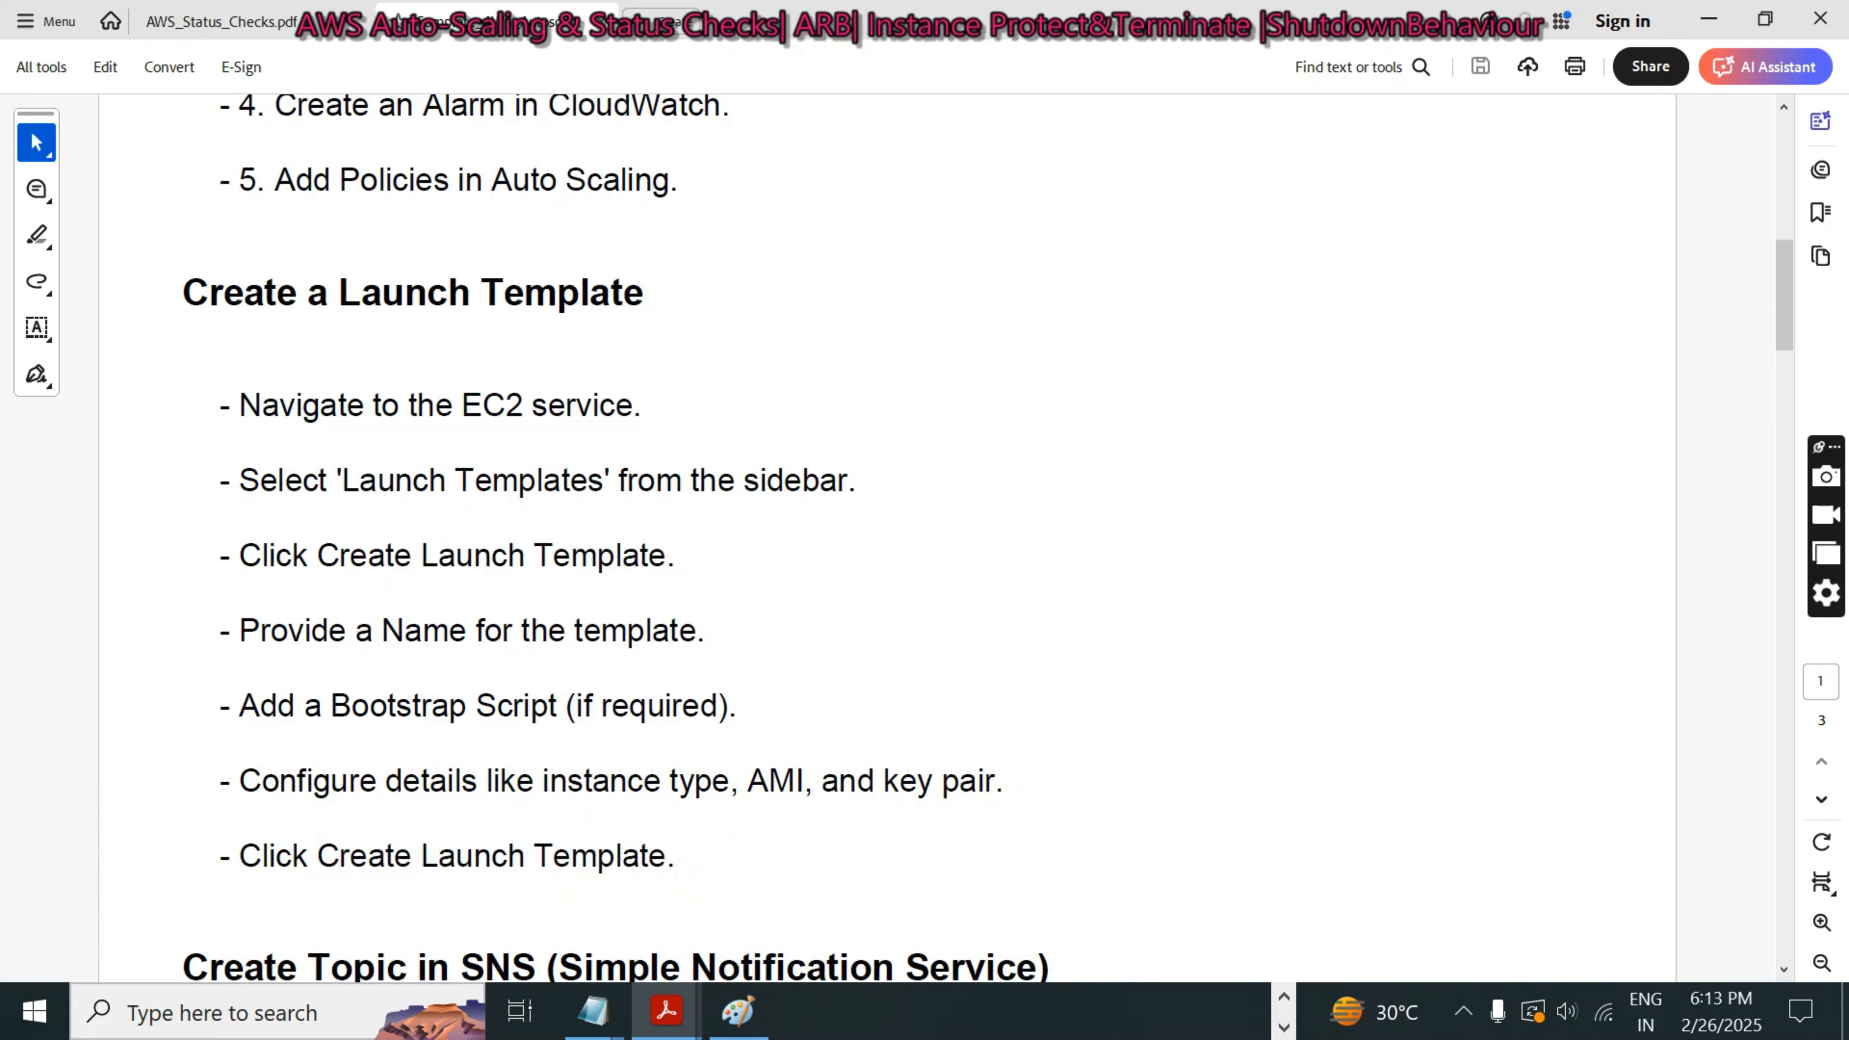
- Switch back to the AWS console in Chrome and open the EC2 launch templates list
{"action": "left_click", "coordinate": [1285, 996]}
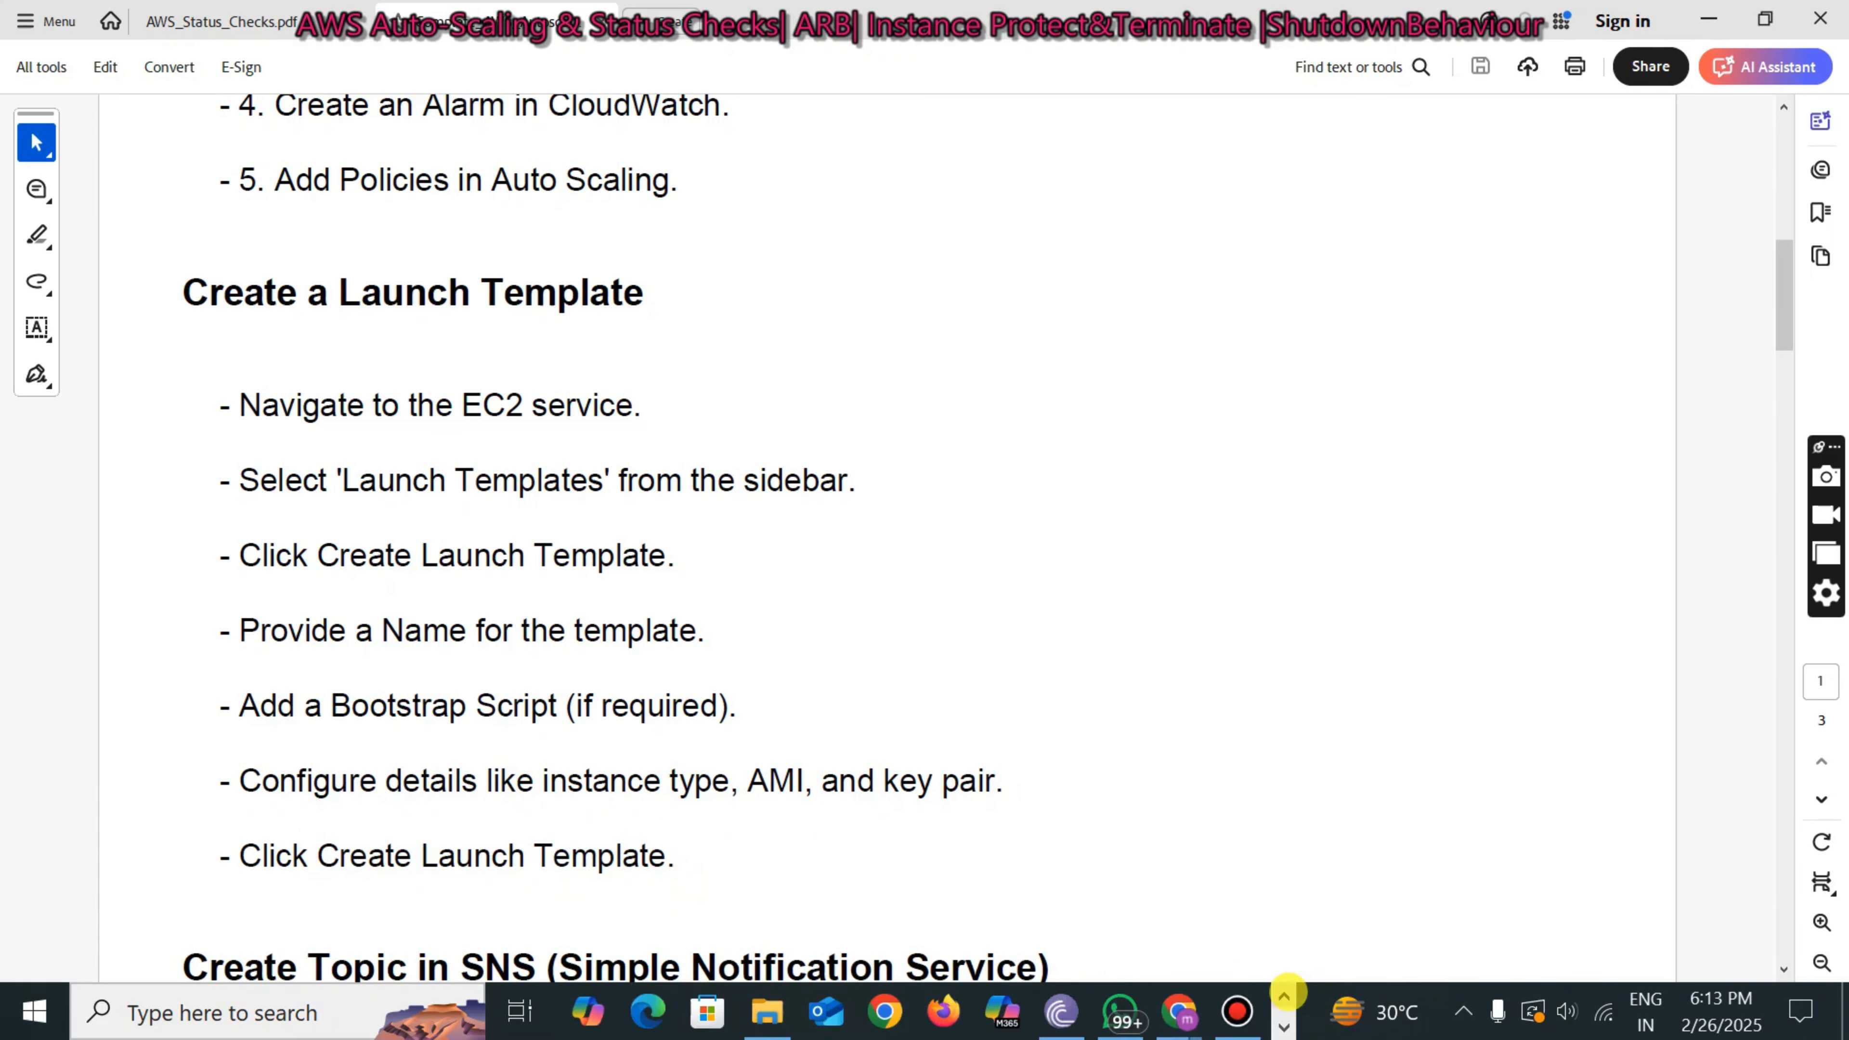
{"action": "mouse_move", "coordinate": [1177, 1011]}
{"action": "left_click", "coordinate": [950, 911]}
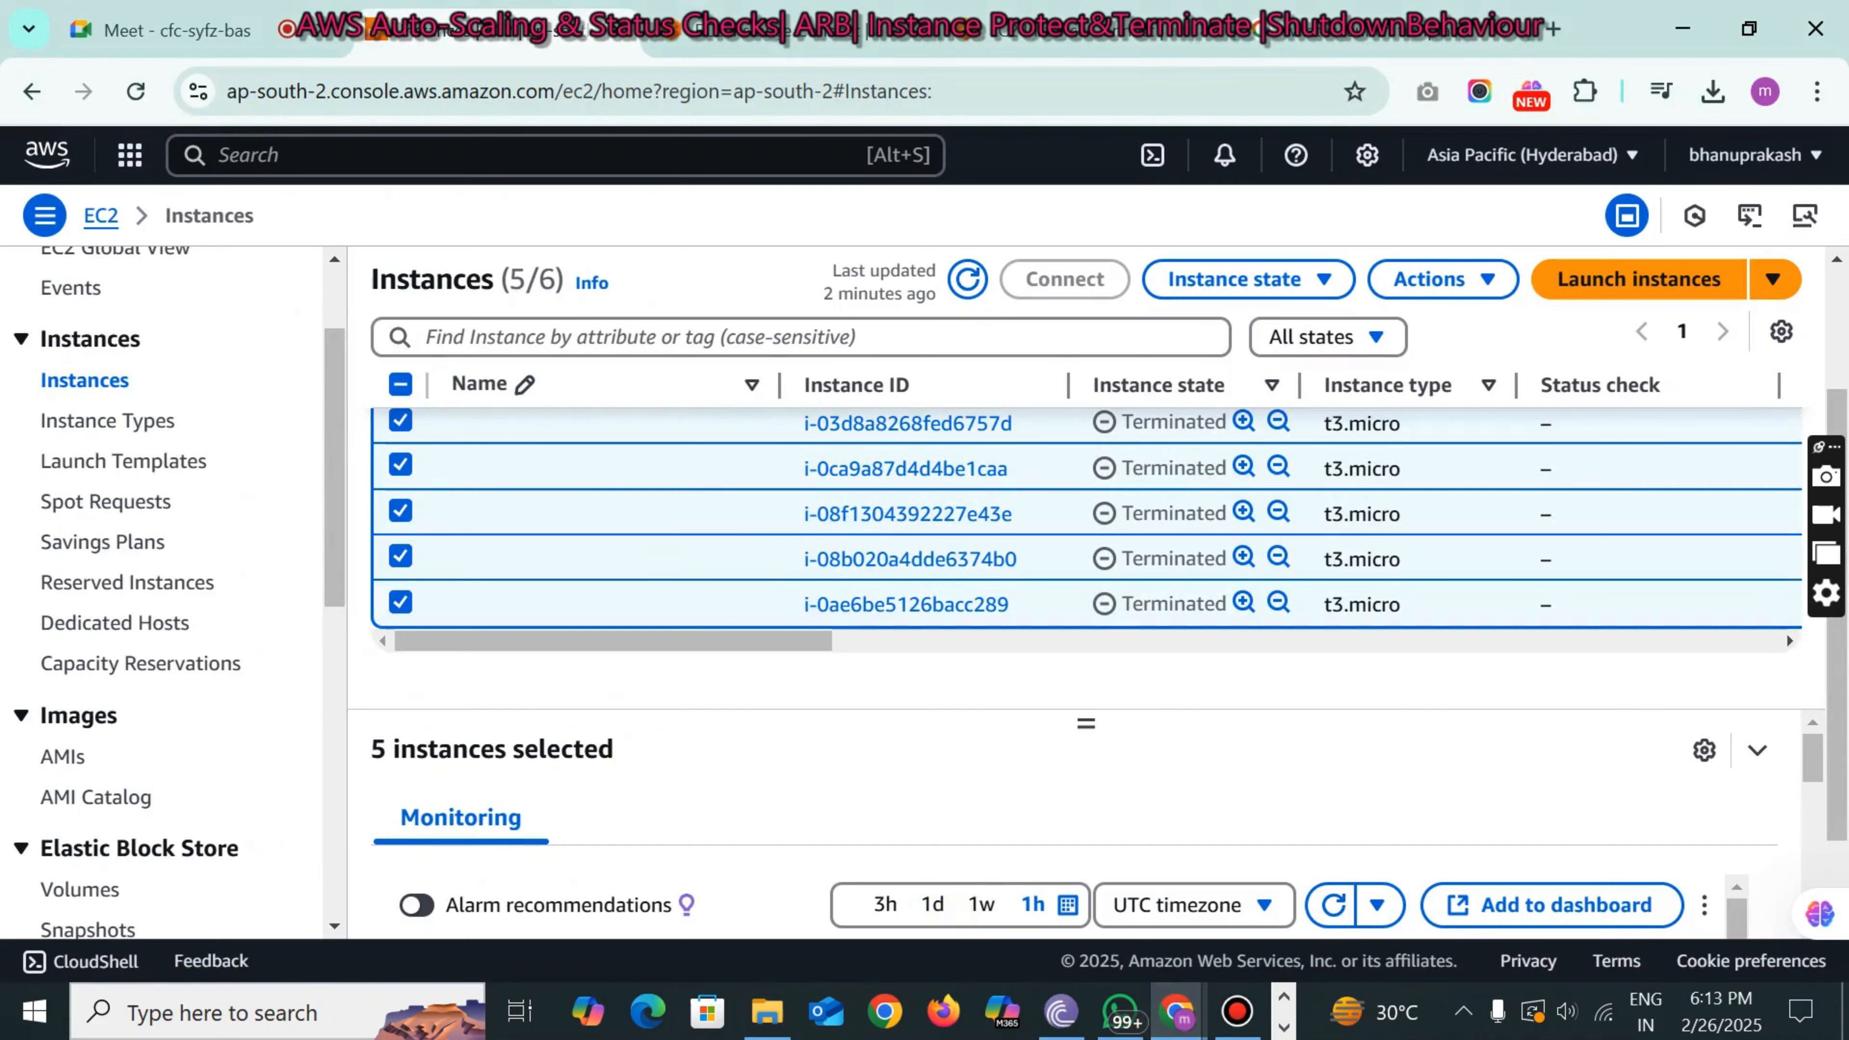
{"action": "left_click", "coordinate": [120, 460]}
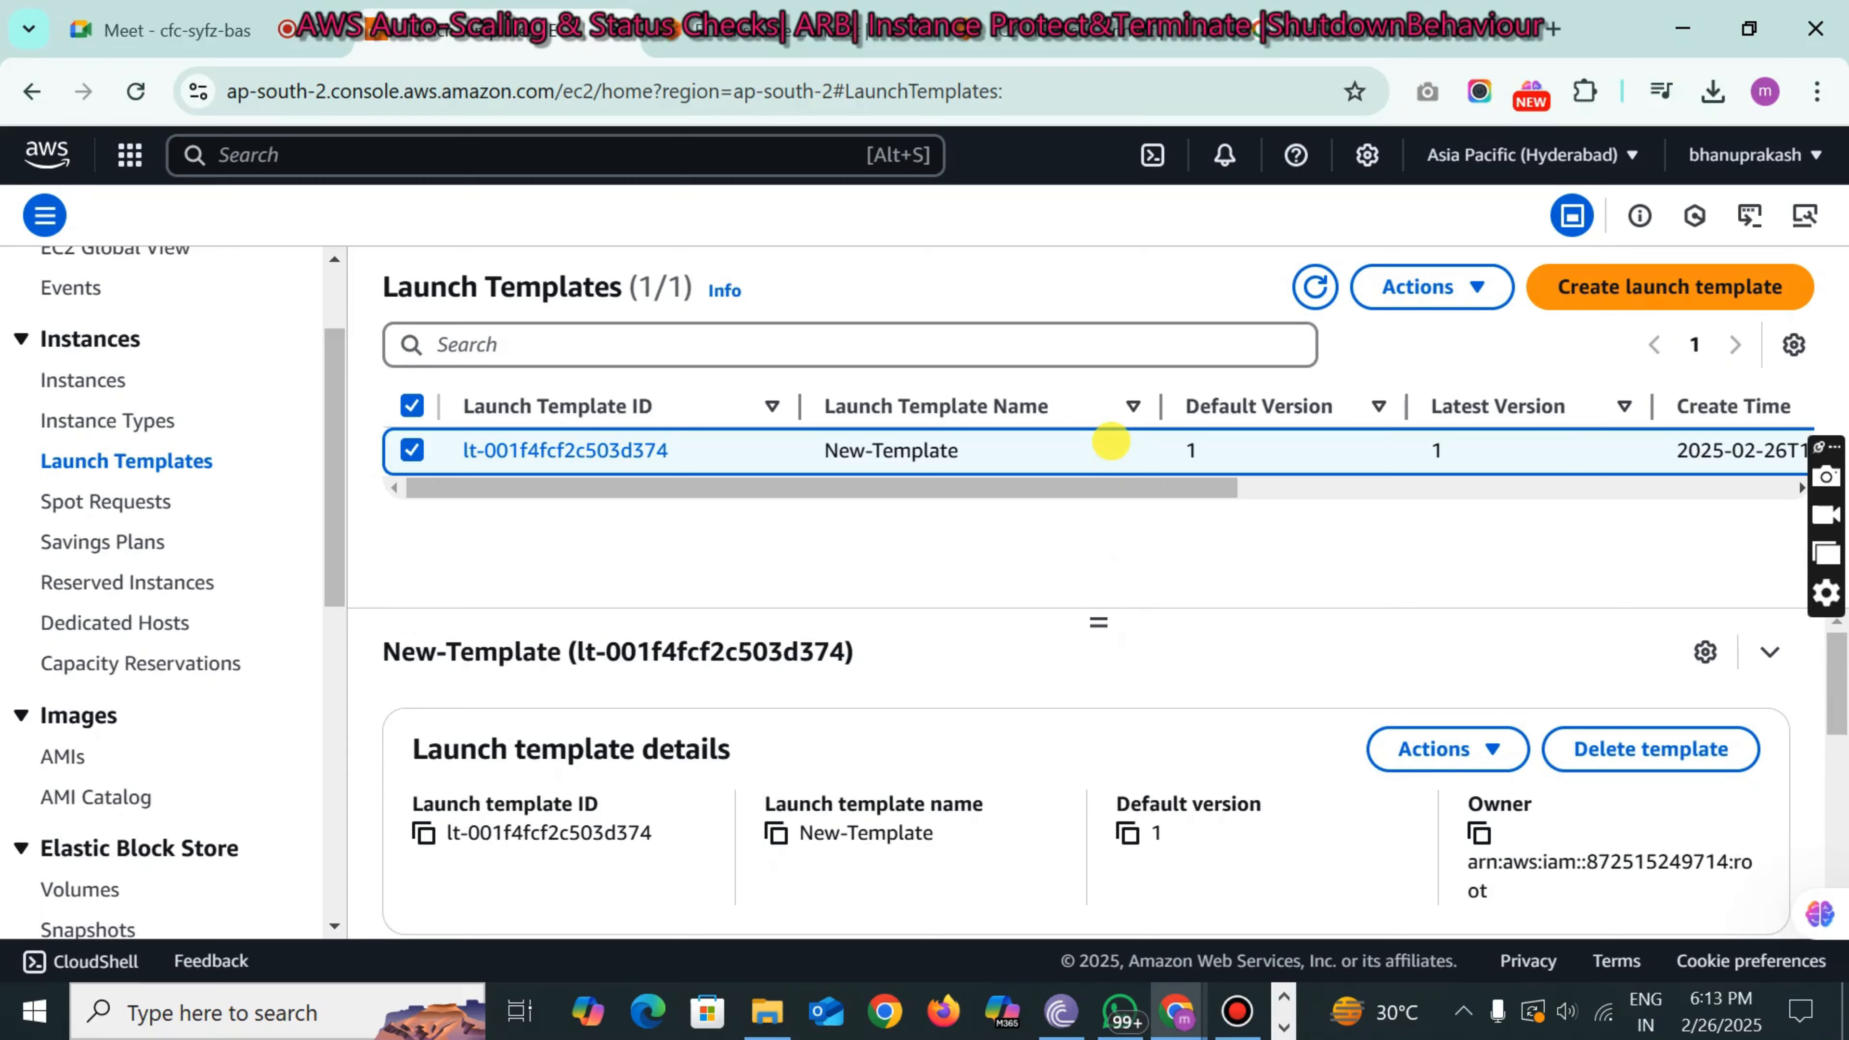
- Copy the AMI ID from New-Template's instance details and switch to the untitled notes in Notepad
{"action": "scroll", "coordinate": [1085, 801], "scroll_direction": "down", "scroll_amount": 2}
{"action": "scroll", "coordinate": [1085, 801], "scroll_direction": "down", "scroll_amount": 2}
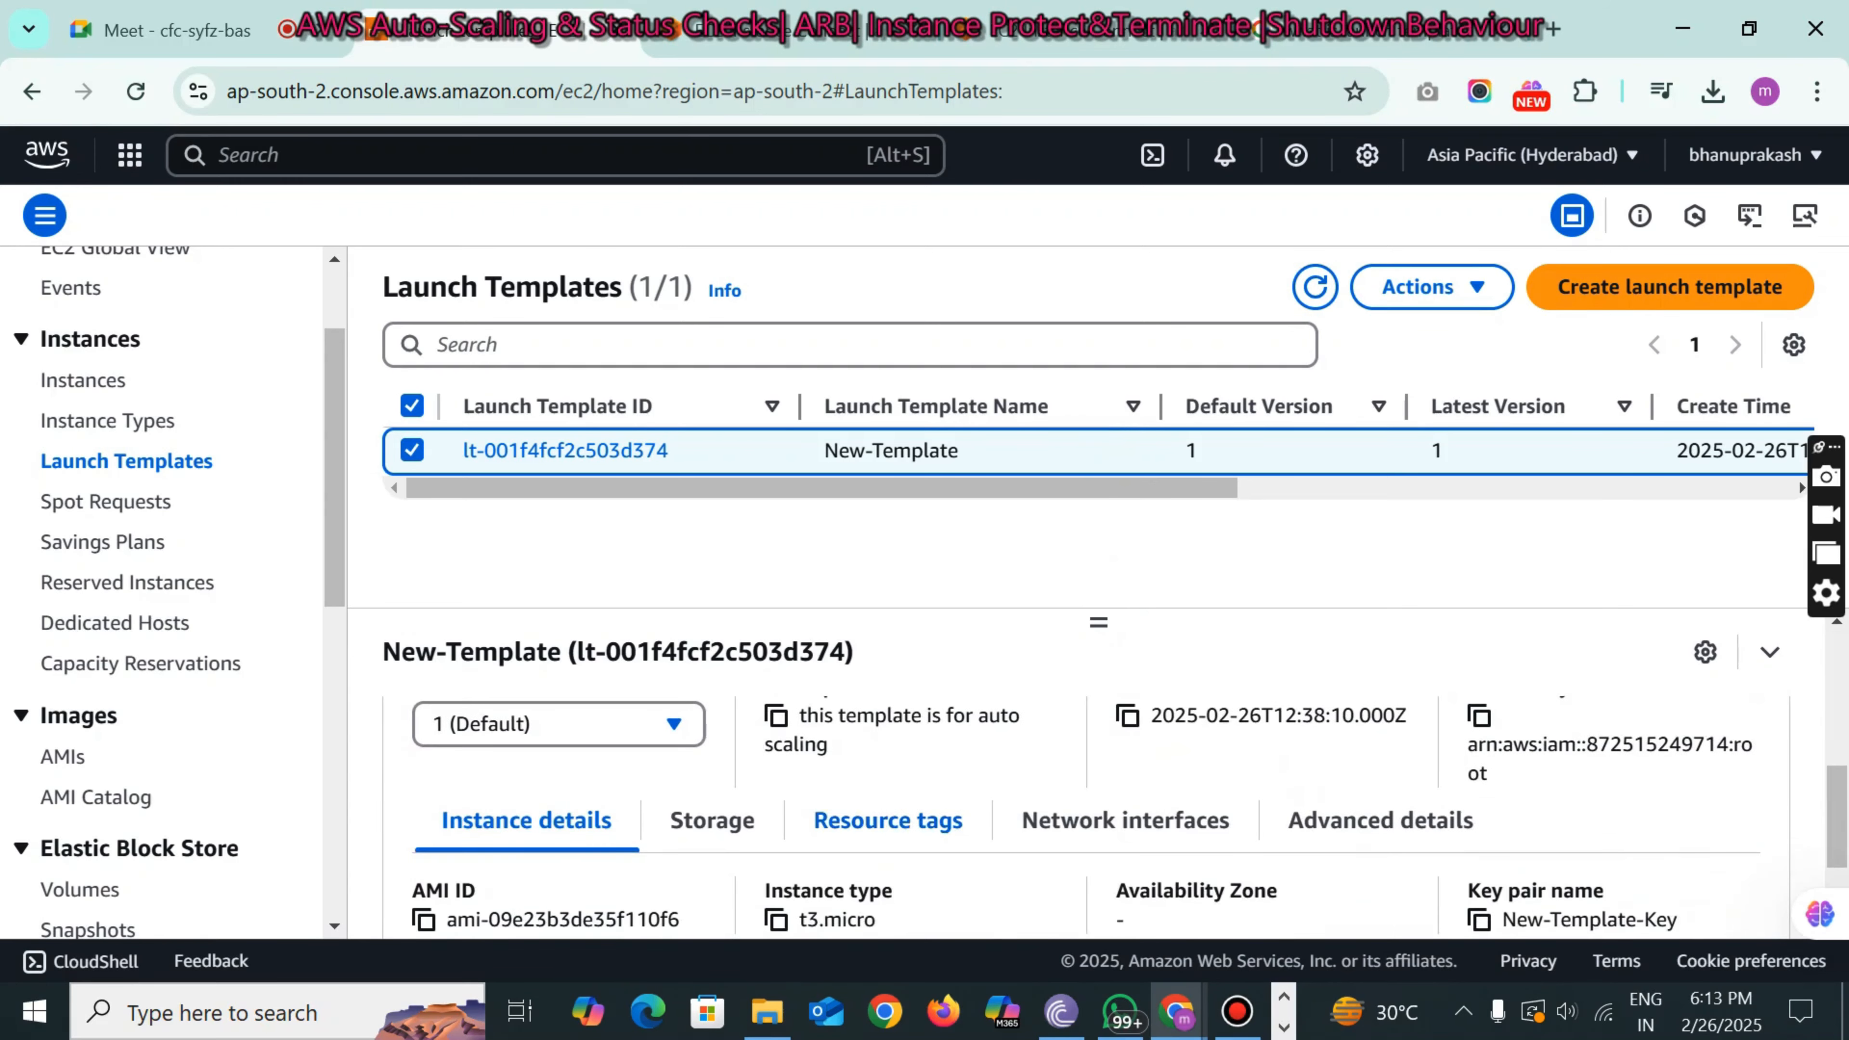
{"action": "scroll", "coordinate": [1085, 801], "scroll_direction": "down", "scroll_amount": 2}
{"action": "left_click", "coordinate": [424, 762]}
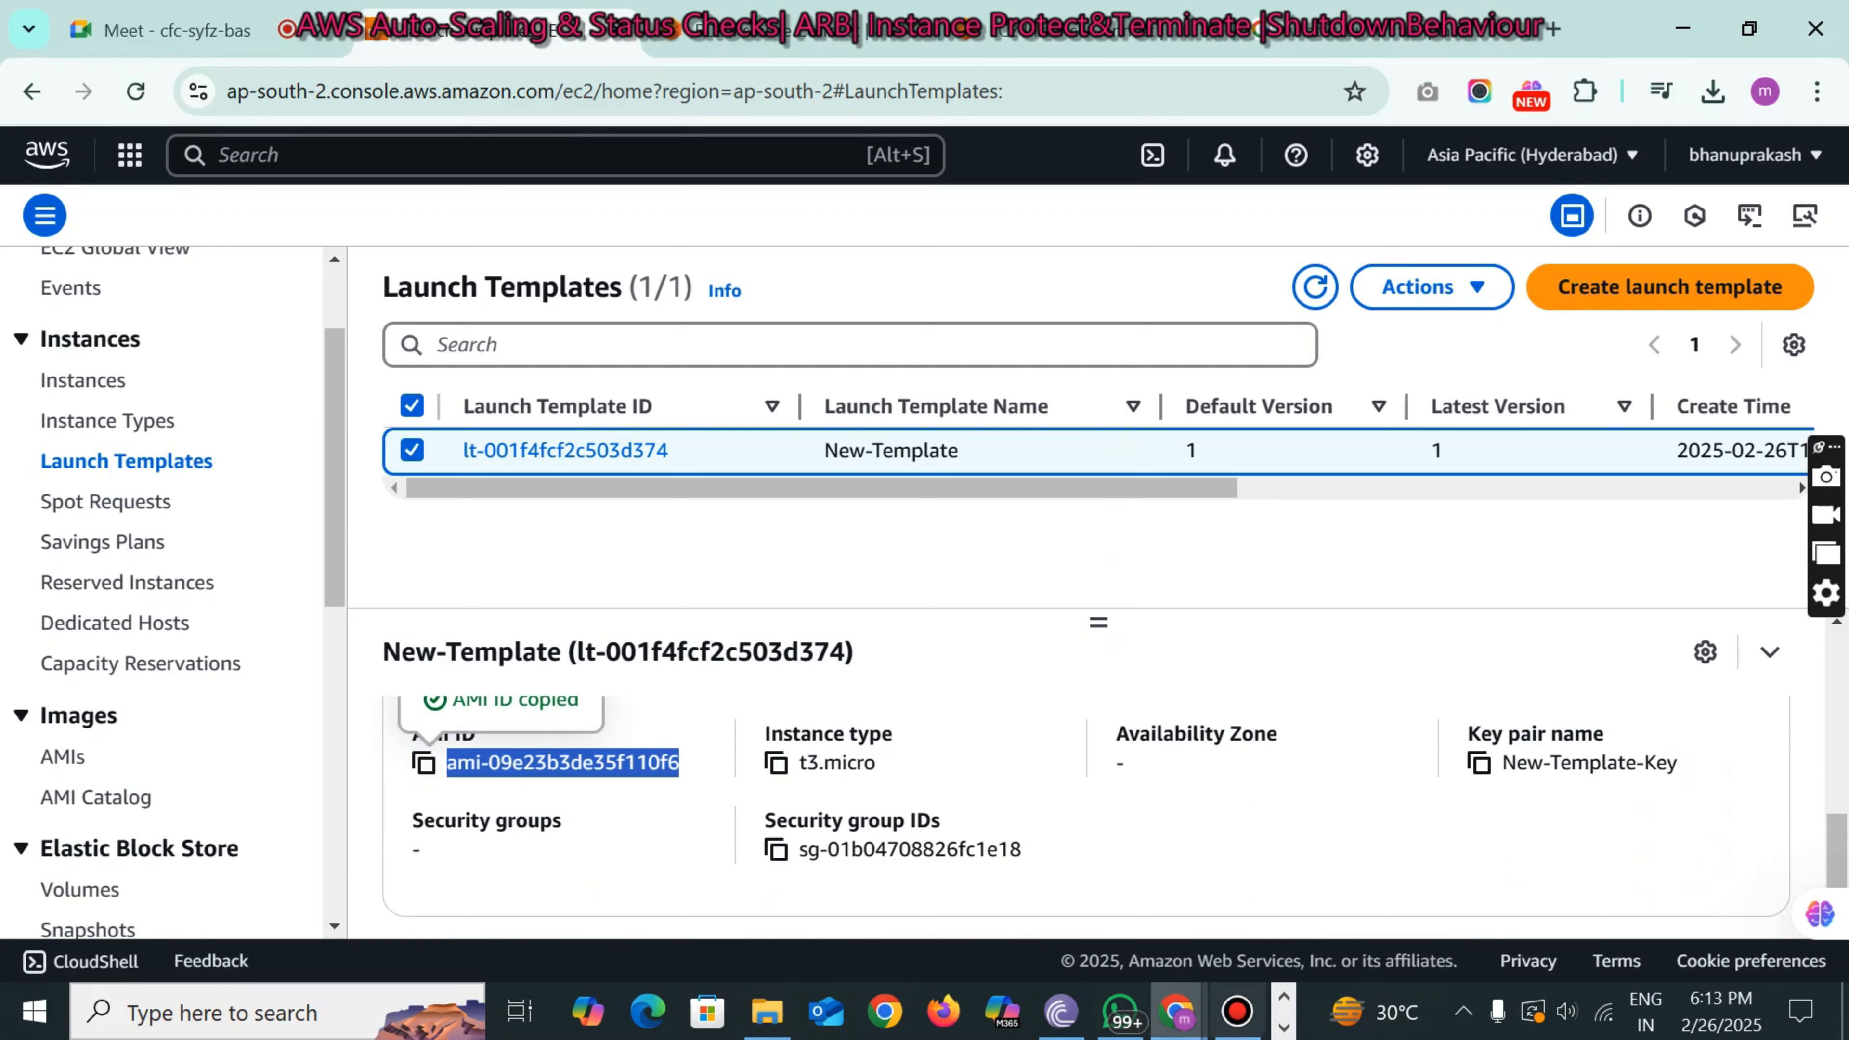
{"action": "left_click", "coordinate": [1285, 1026]}
{"action": "mouse_move", "coordinate": [594, 1011]}
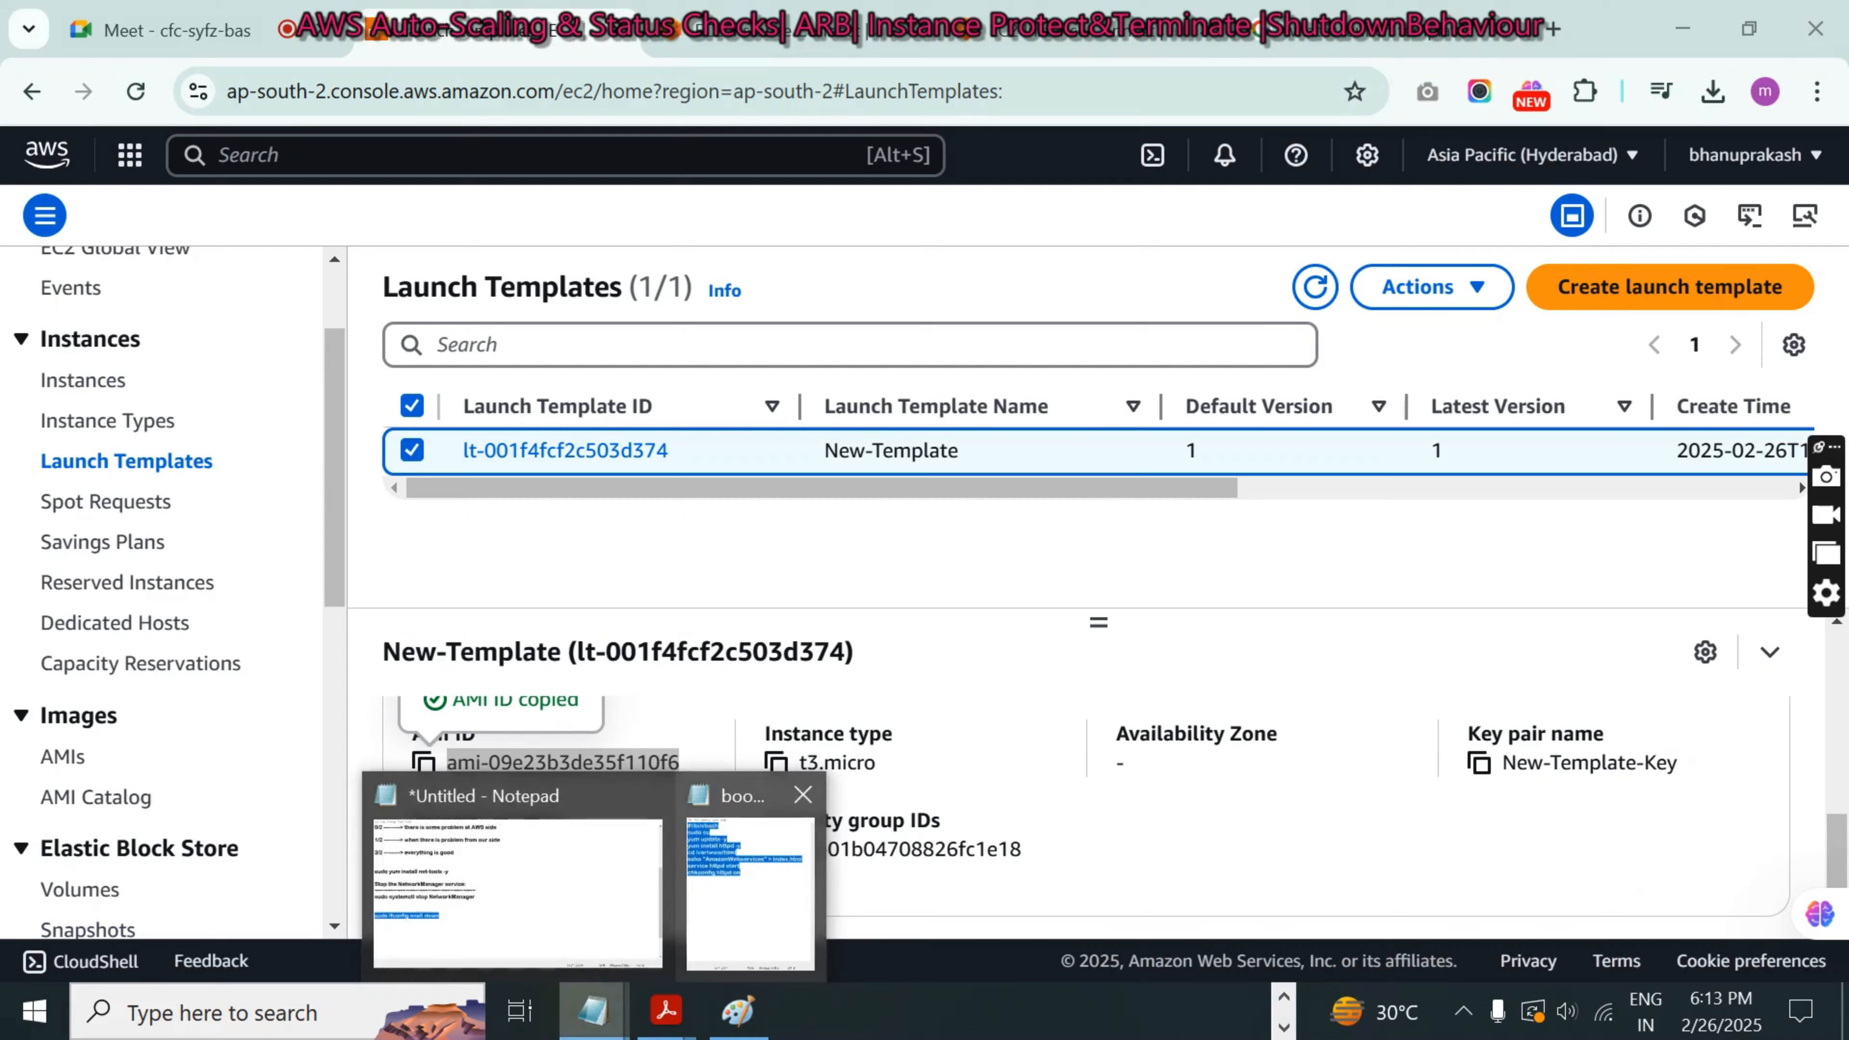
{"action": "left_click", "coordinate": [747, 917]}
{"action": "left_click", "coordinate": [536, 901]}
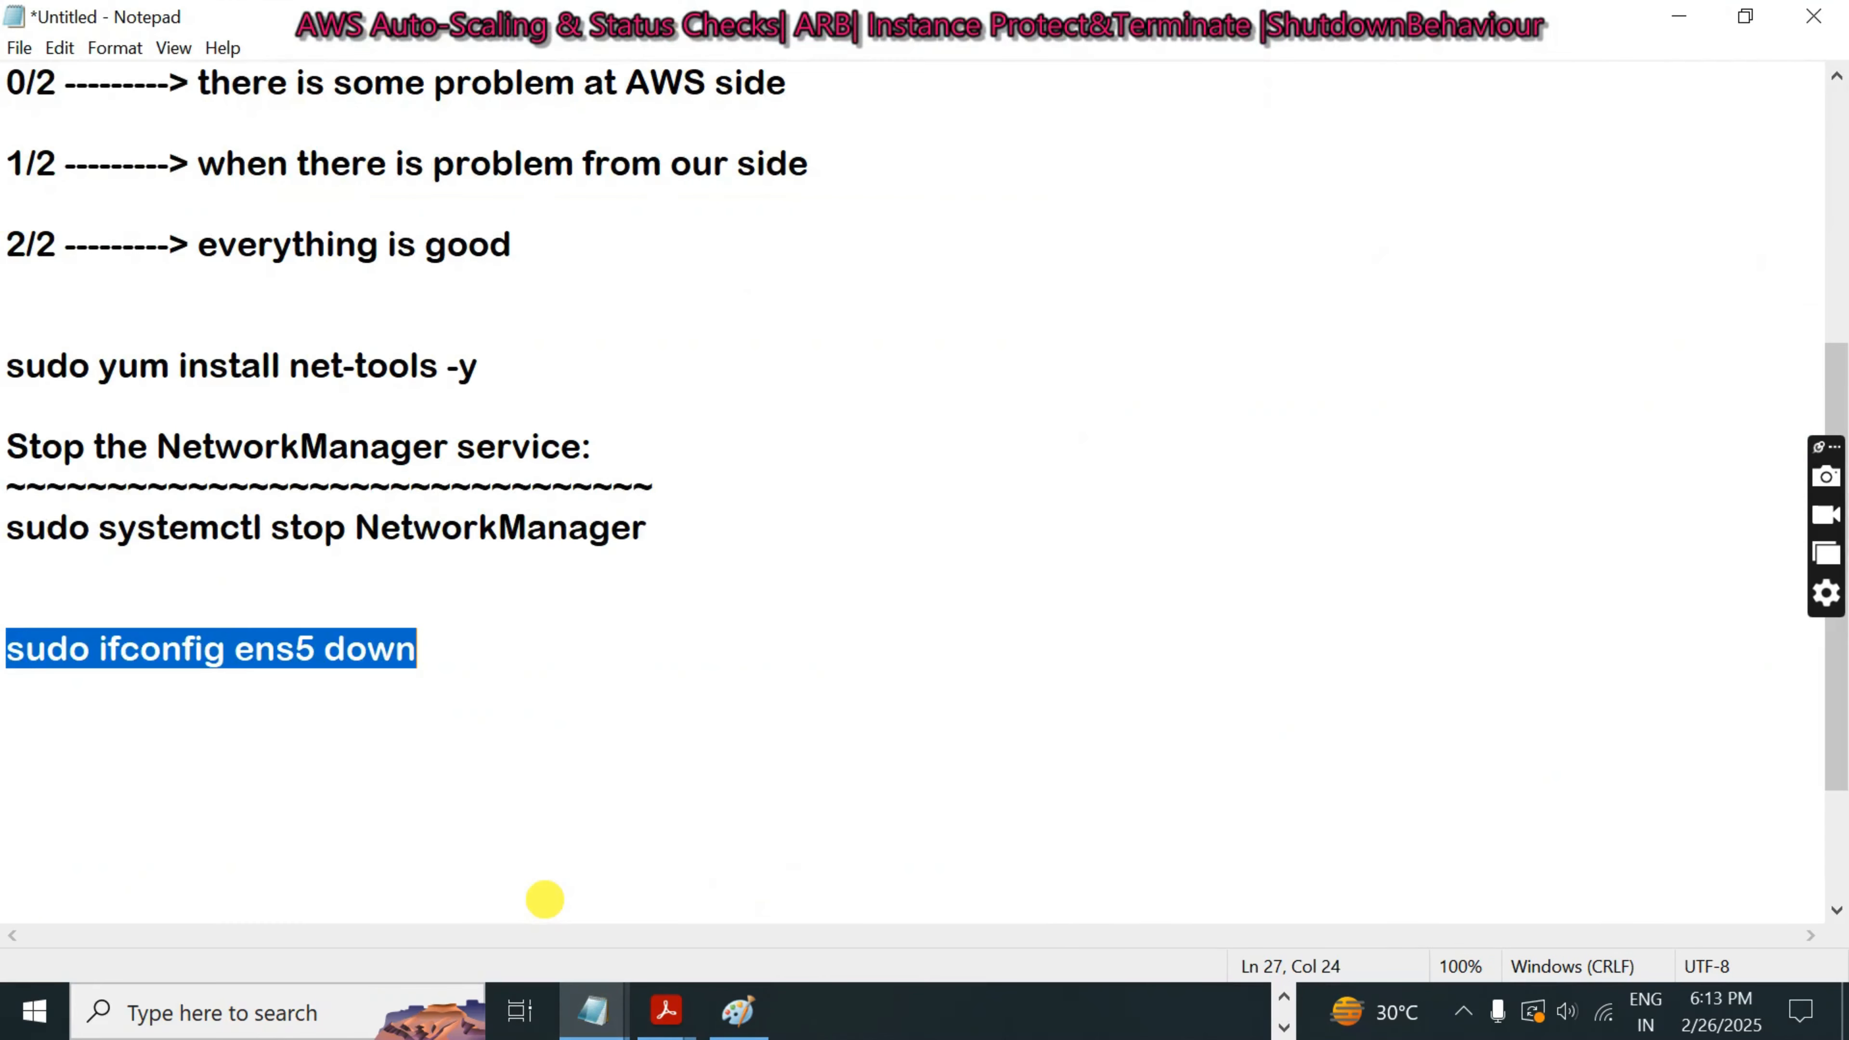
- Add the line "Launch Template (ami-09e23b3de35f110f6)" below the ifconfig command, highlight its AMI ID, and return to the AWS console in Chrome
{"action": "left_click", "coordinate": [591, 681]}
{"action": "key", "text": "Return"}
{"action": "key", "text": "Return"}
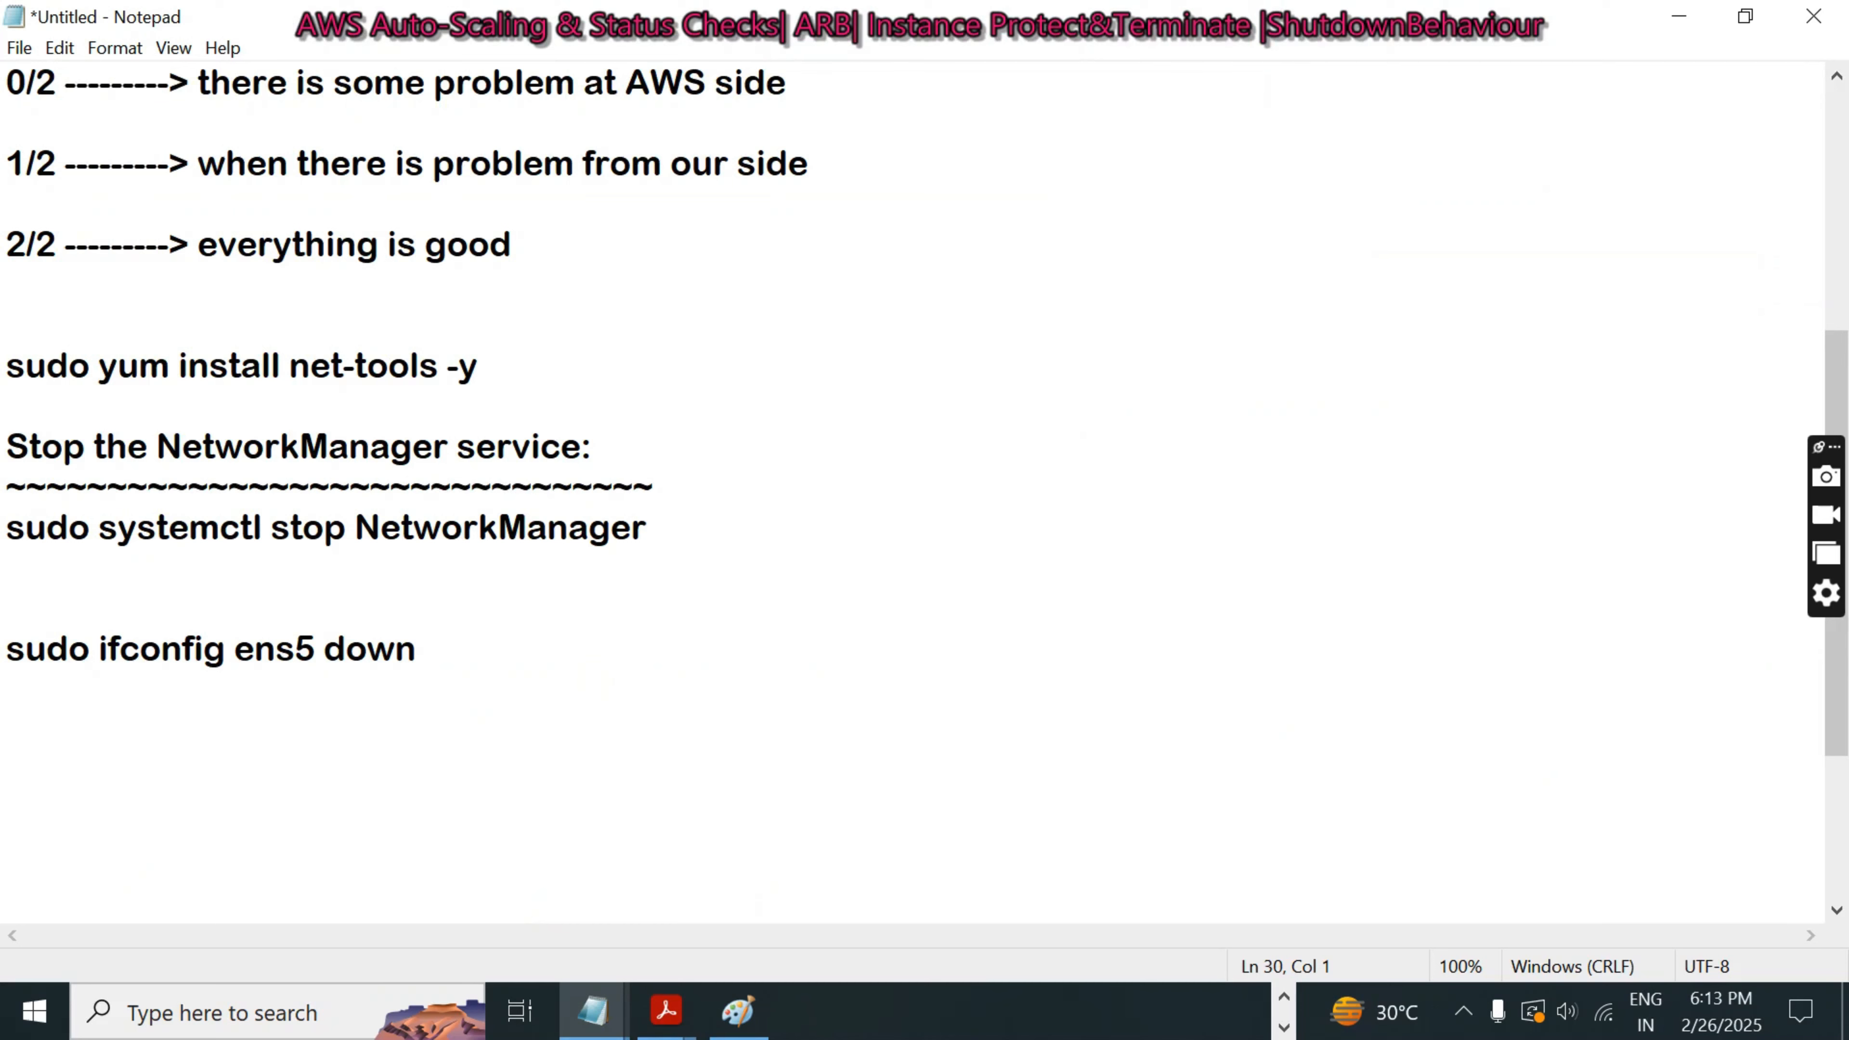
{"action": "type", "text": "Launchg"}
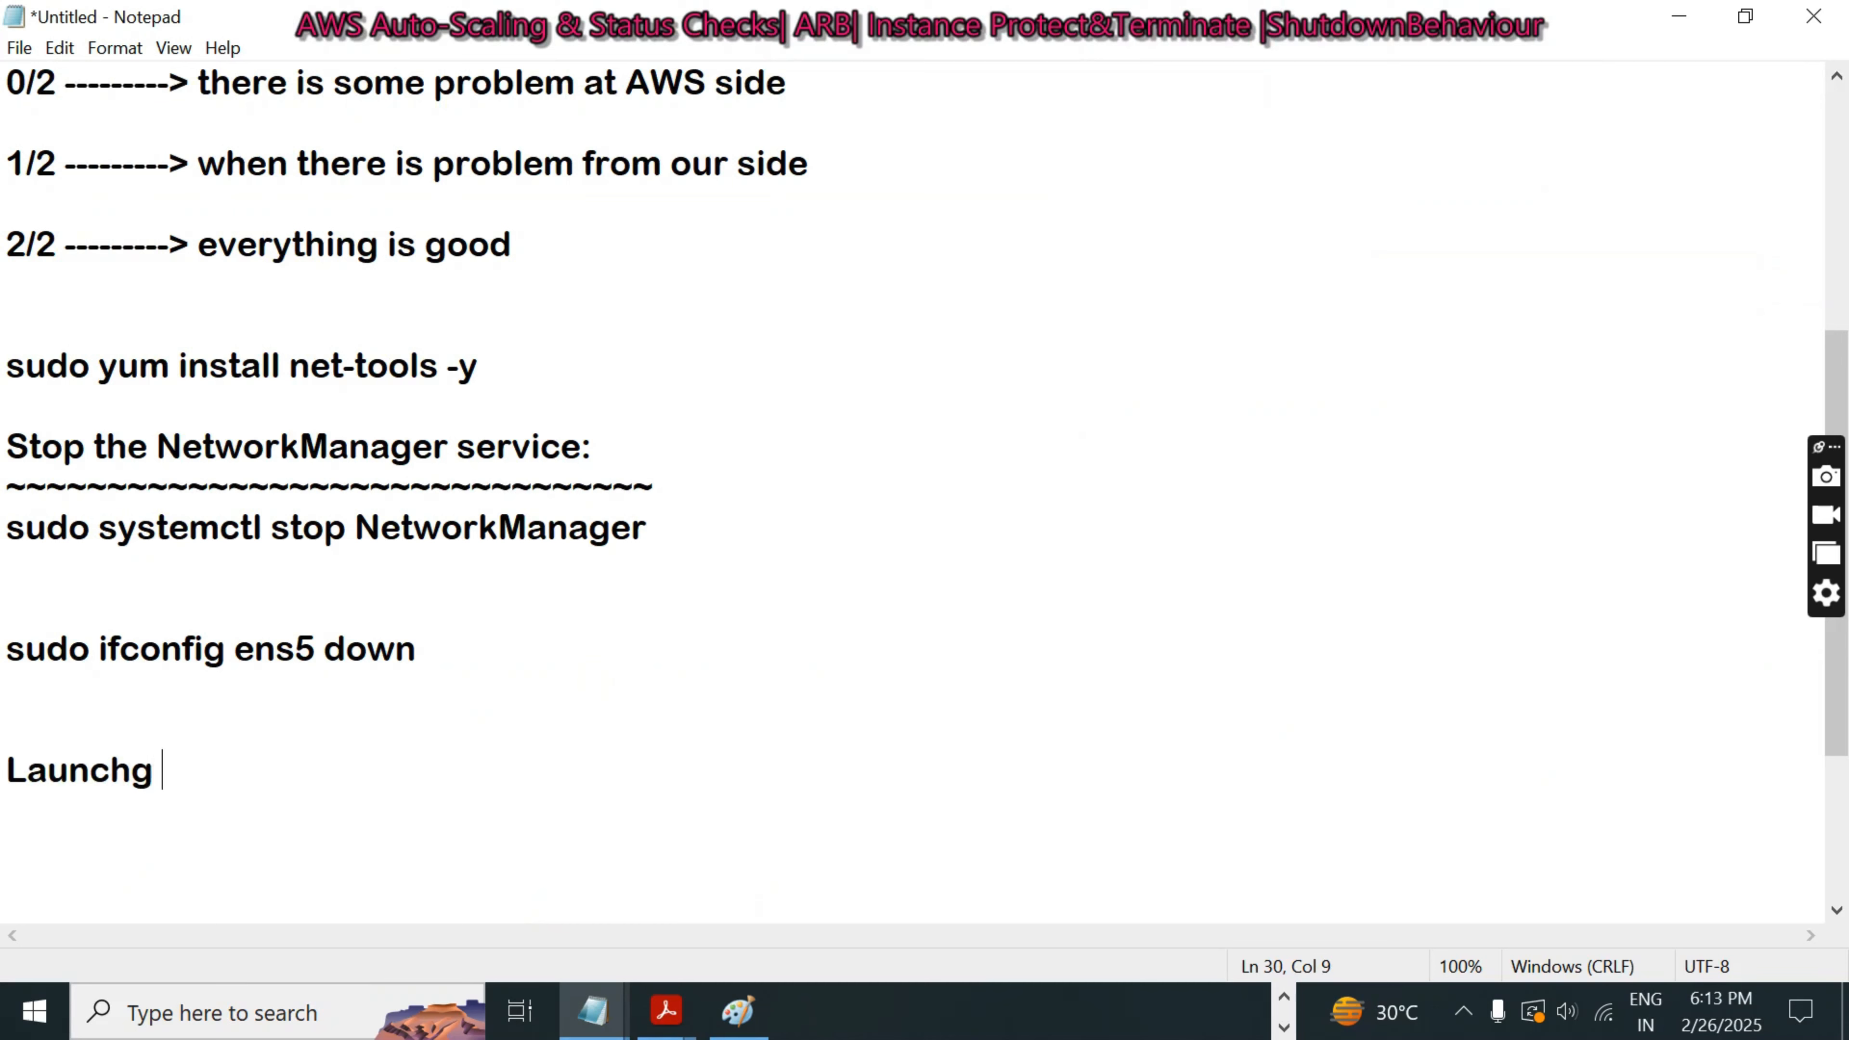
{"action": "key", "text": "BackSpace"}
{"action": "type", "text": "Tem"}
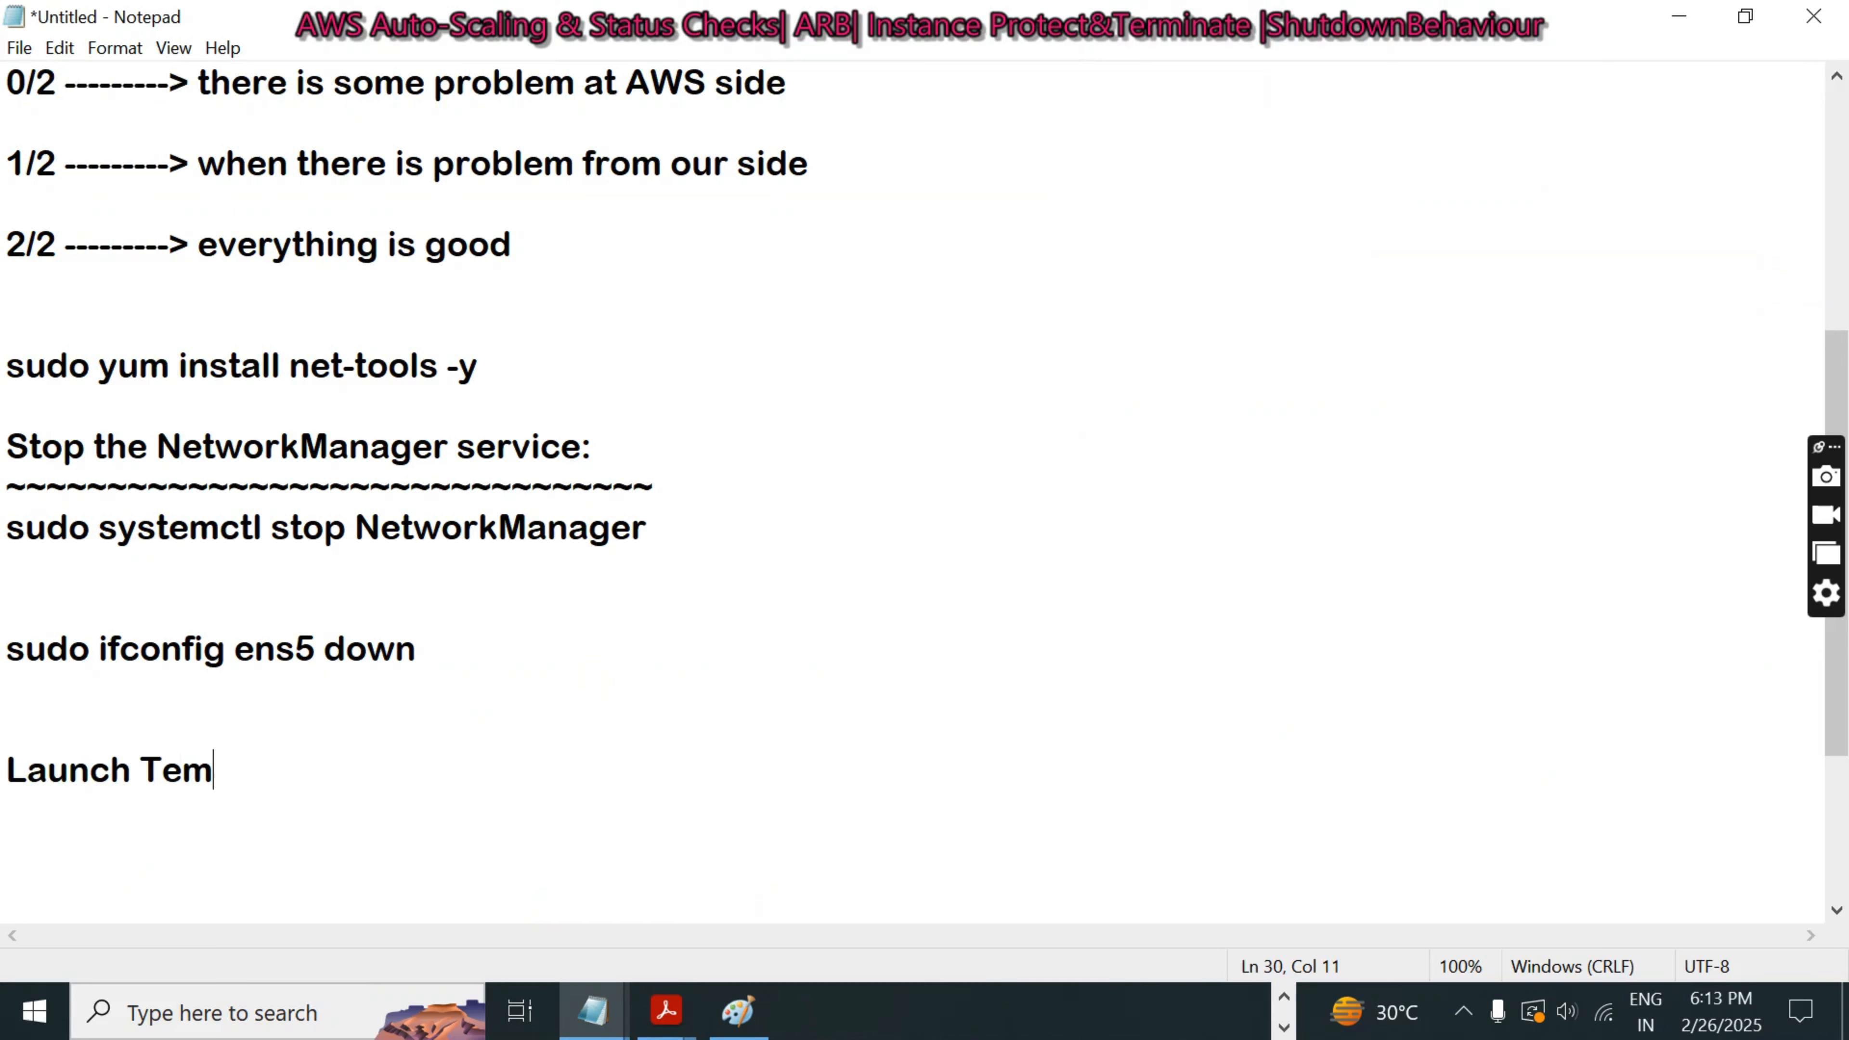
{"action": "type", "text": "plate ("}
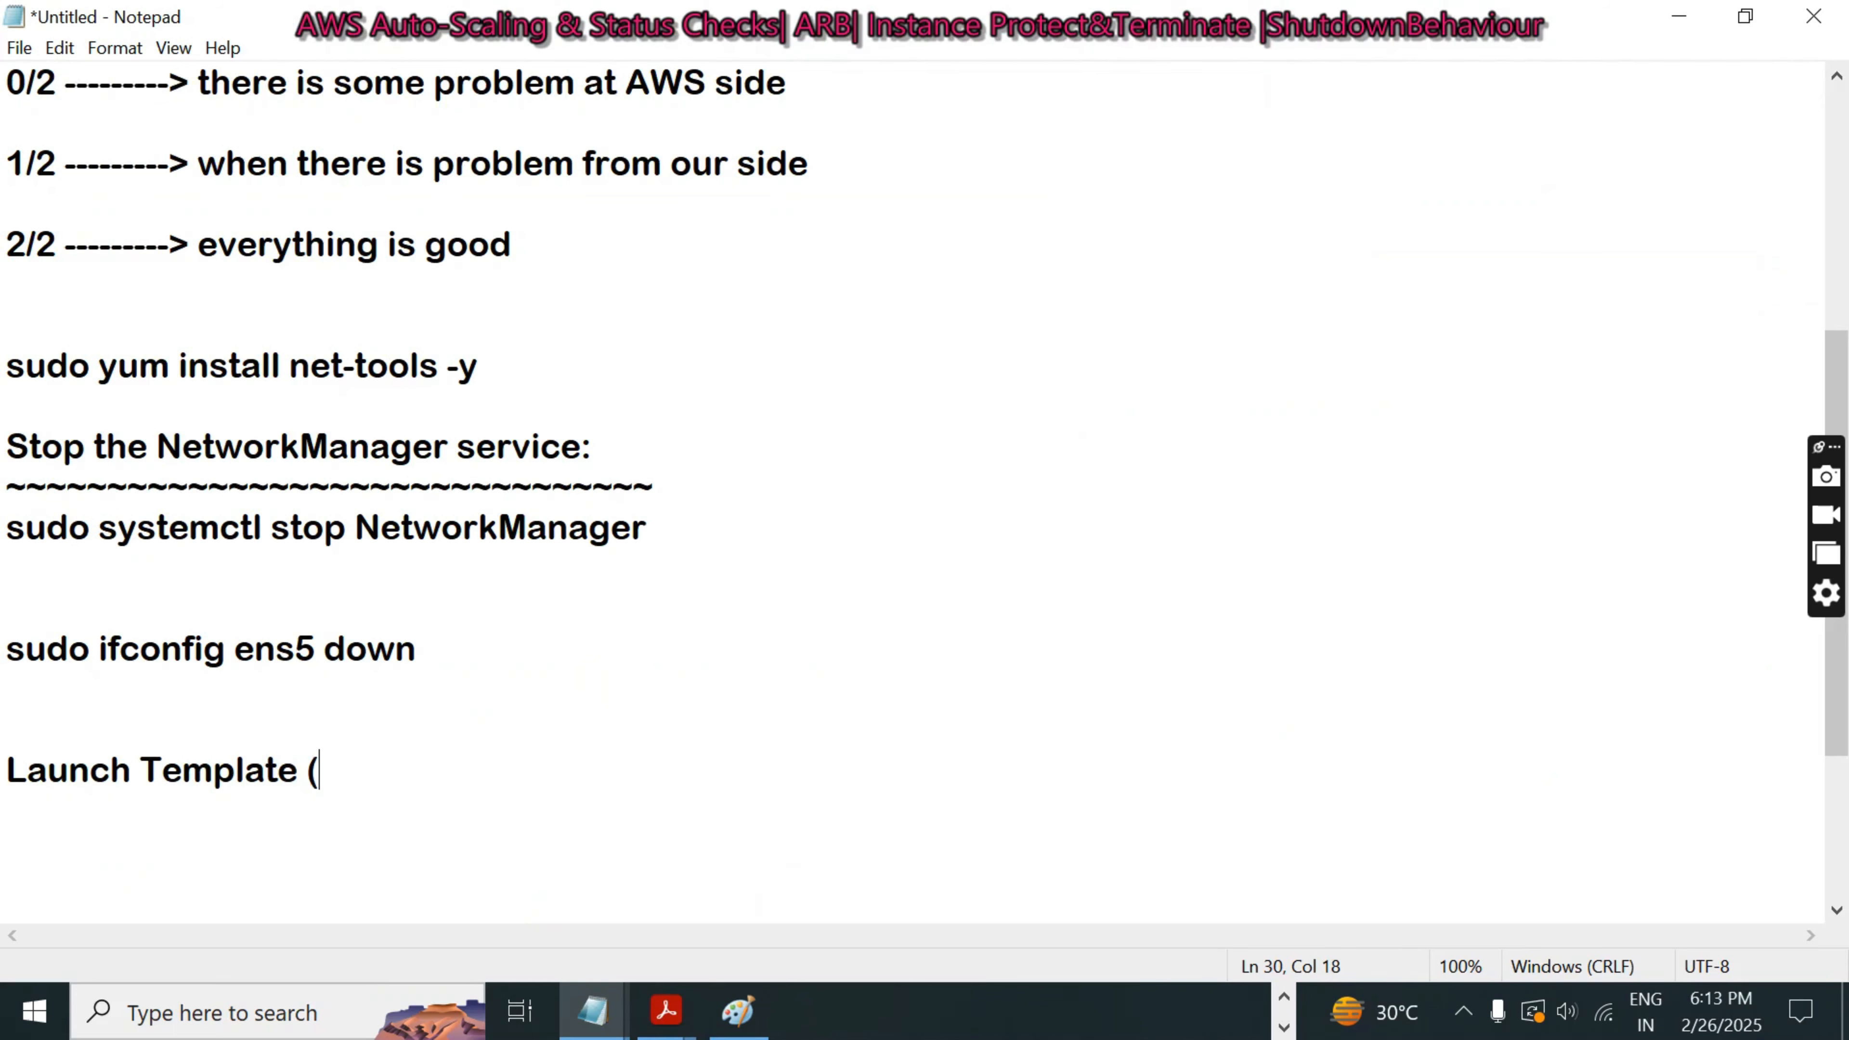
{"action": "key", "text": "ctrl+v"}
{"action": "type", "text": ")"}
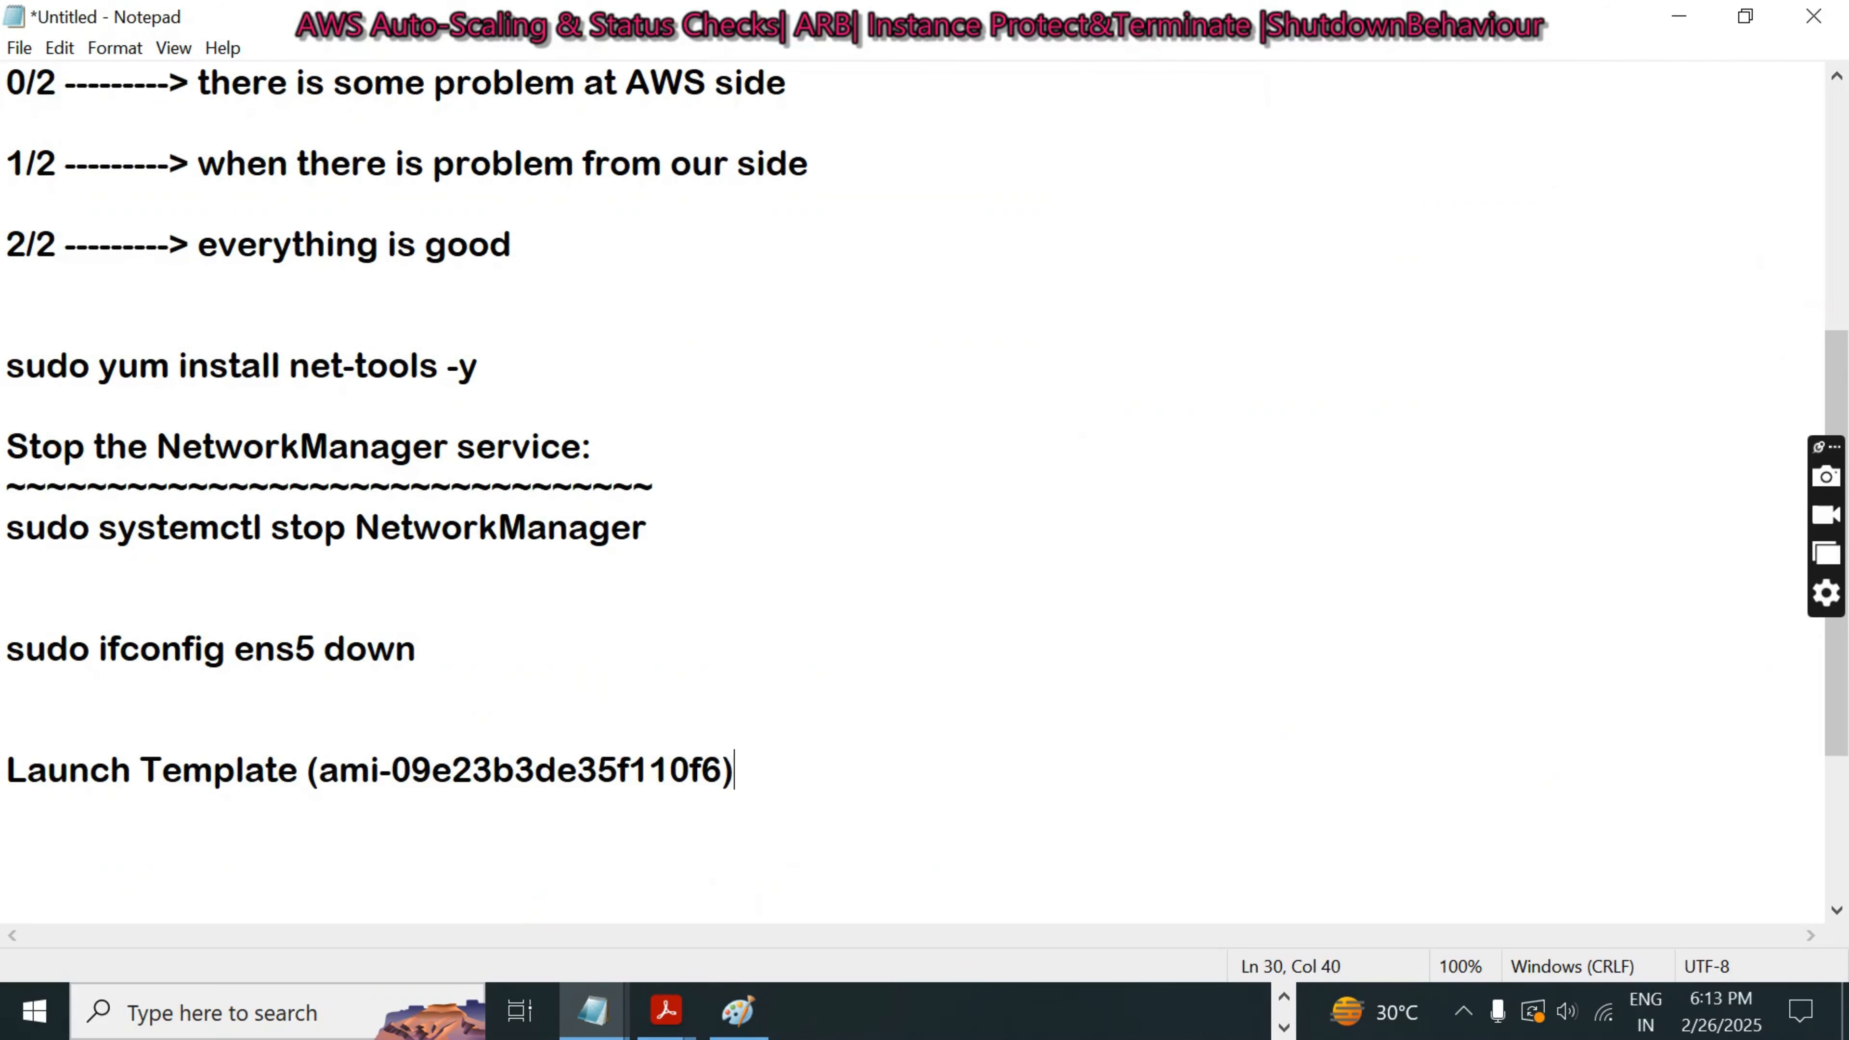
{"action": "left_click_drag", "start_coordinate": [320, 770], "coordinate": [720, 766]}
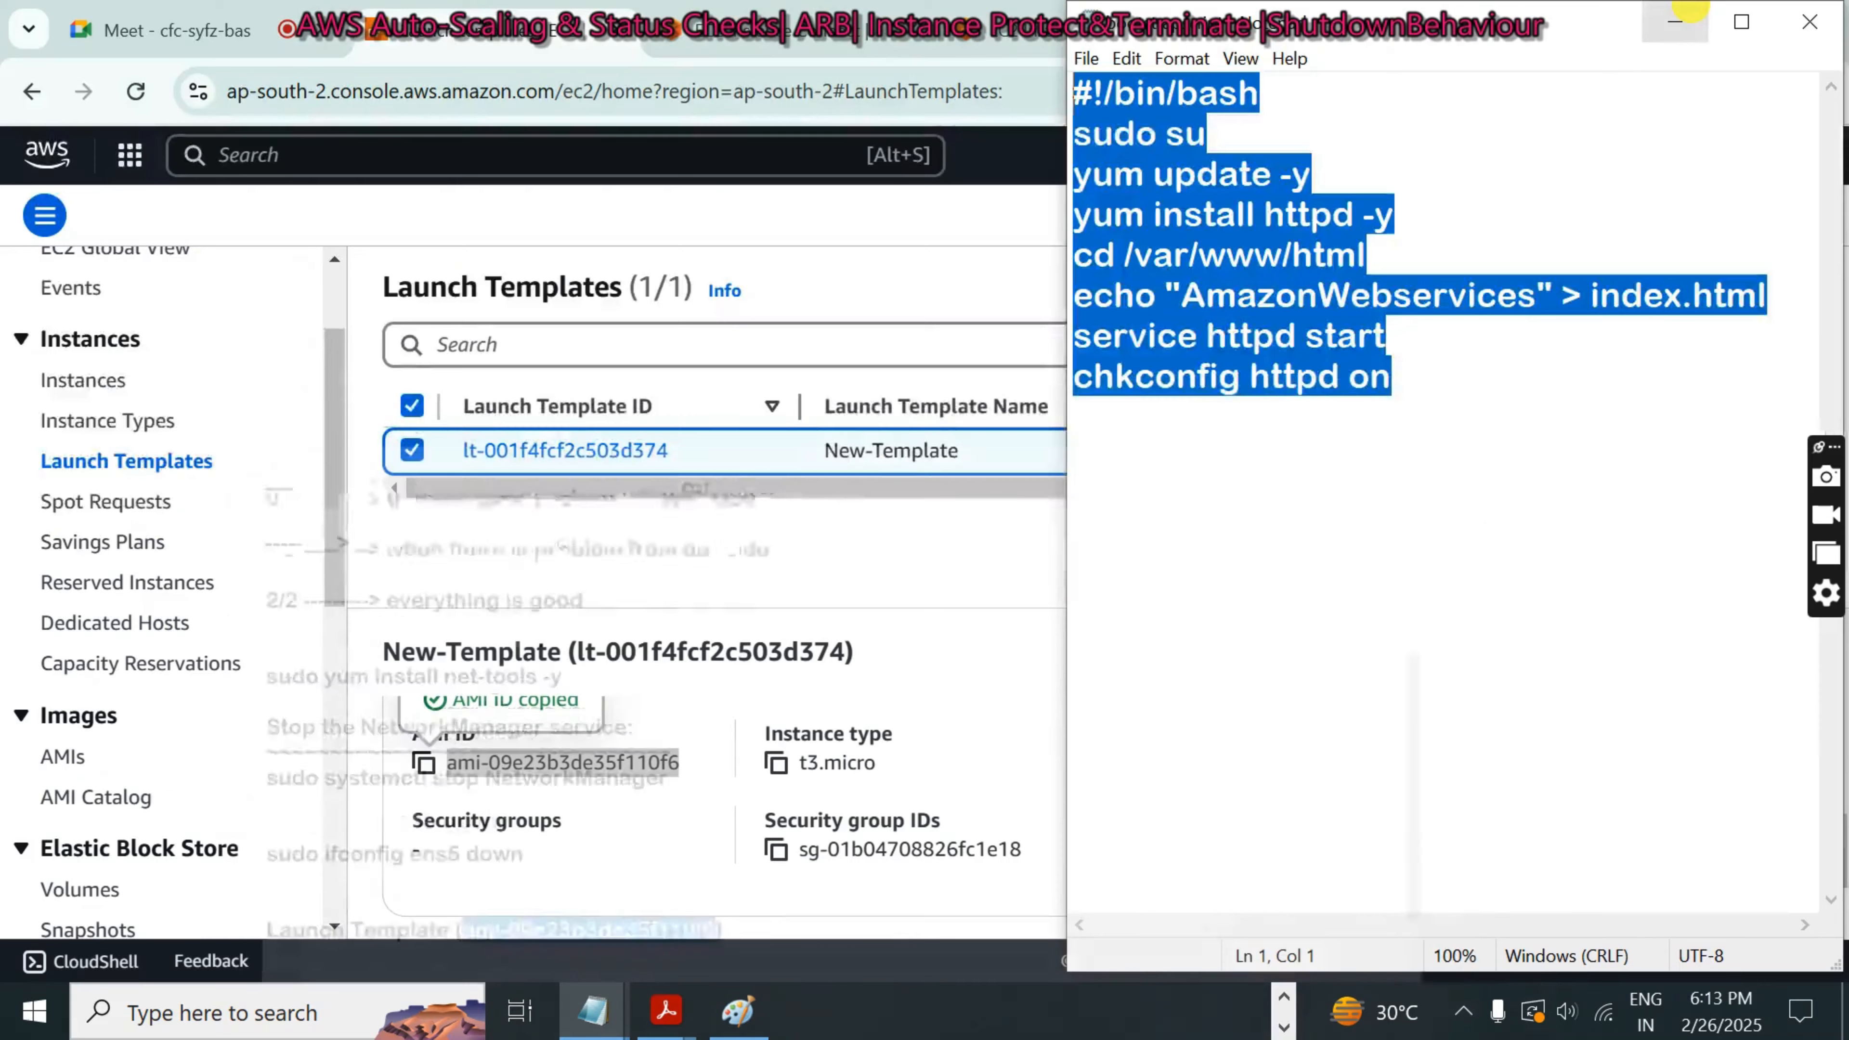
{"action": "left_click", "coordinate": [852, 575]}
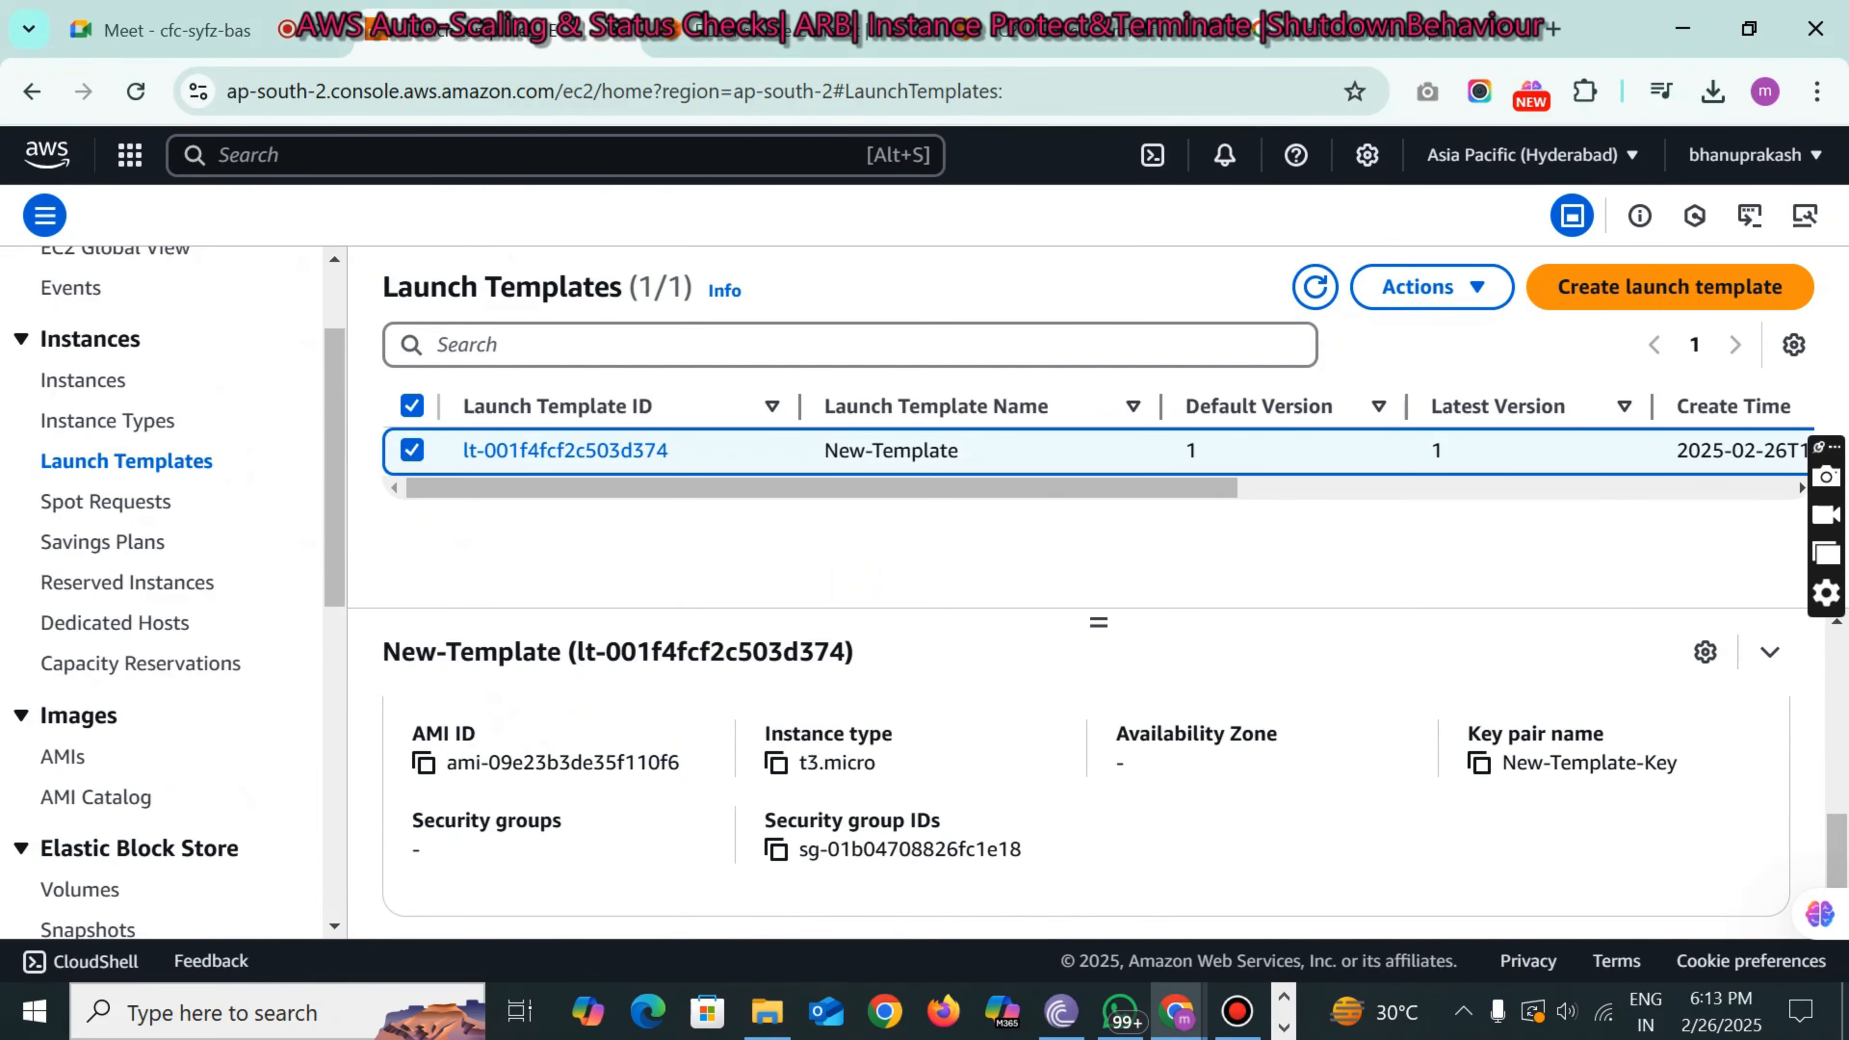
- Switch to the Auto Scaling PDF in Acrobat and read the Create Topic in SNS section, highlighting its heading
{"action": "left_click", "coordinate": [1284, 1028]}
{"action": "mouse_move", "coordinate": [666, 1011]}
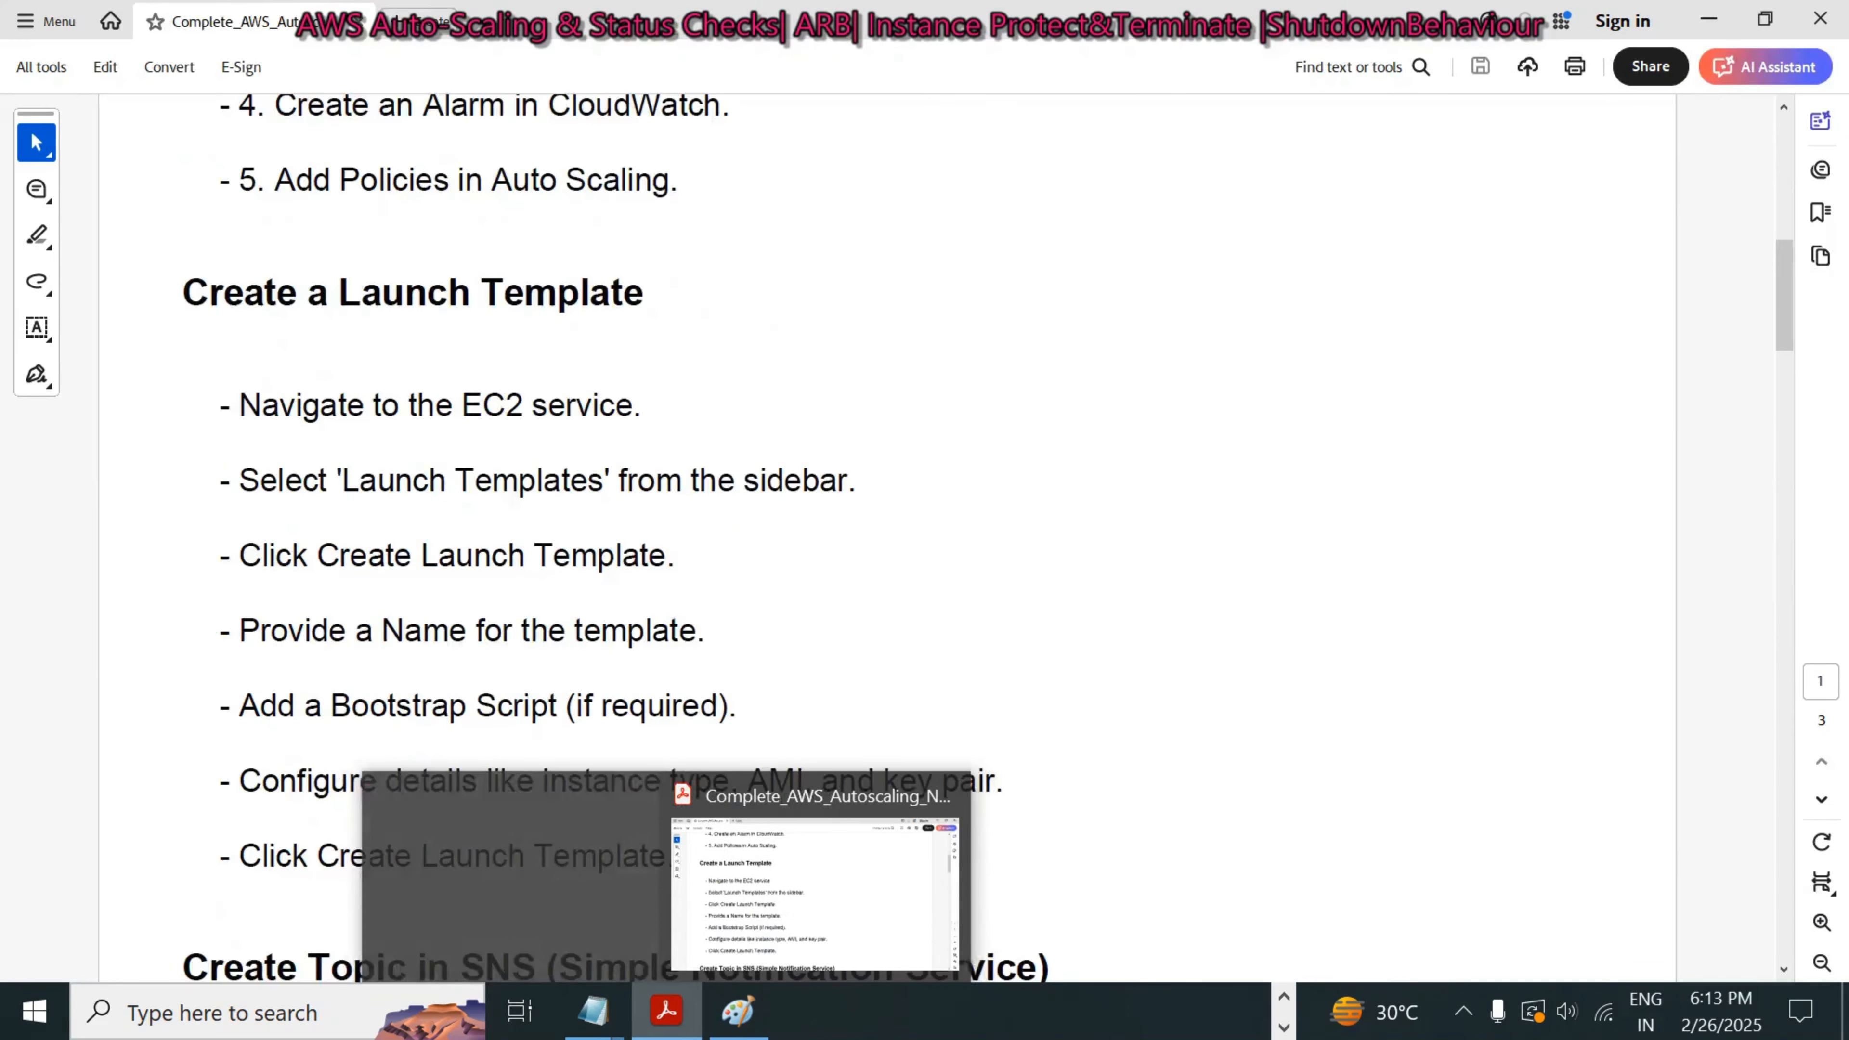
{"action": "left_click", "coordinate": [823, 889]}
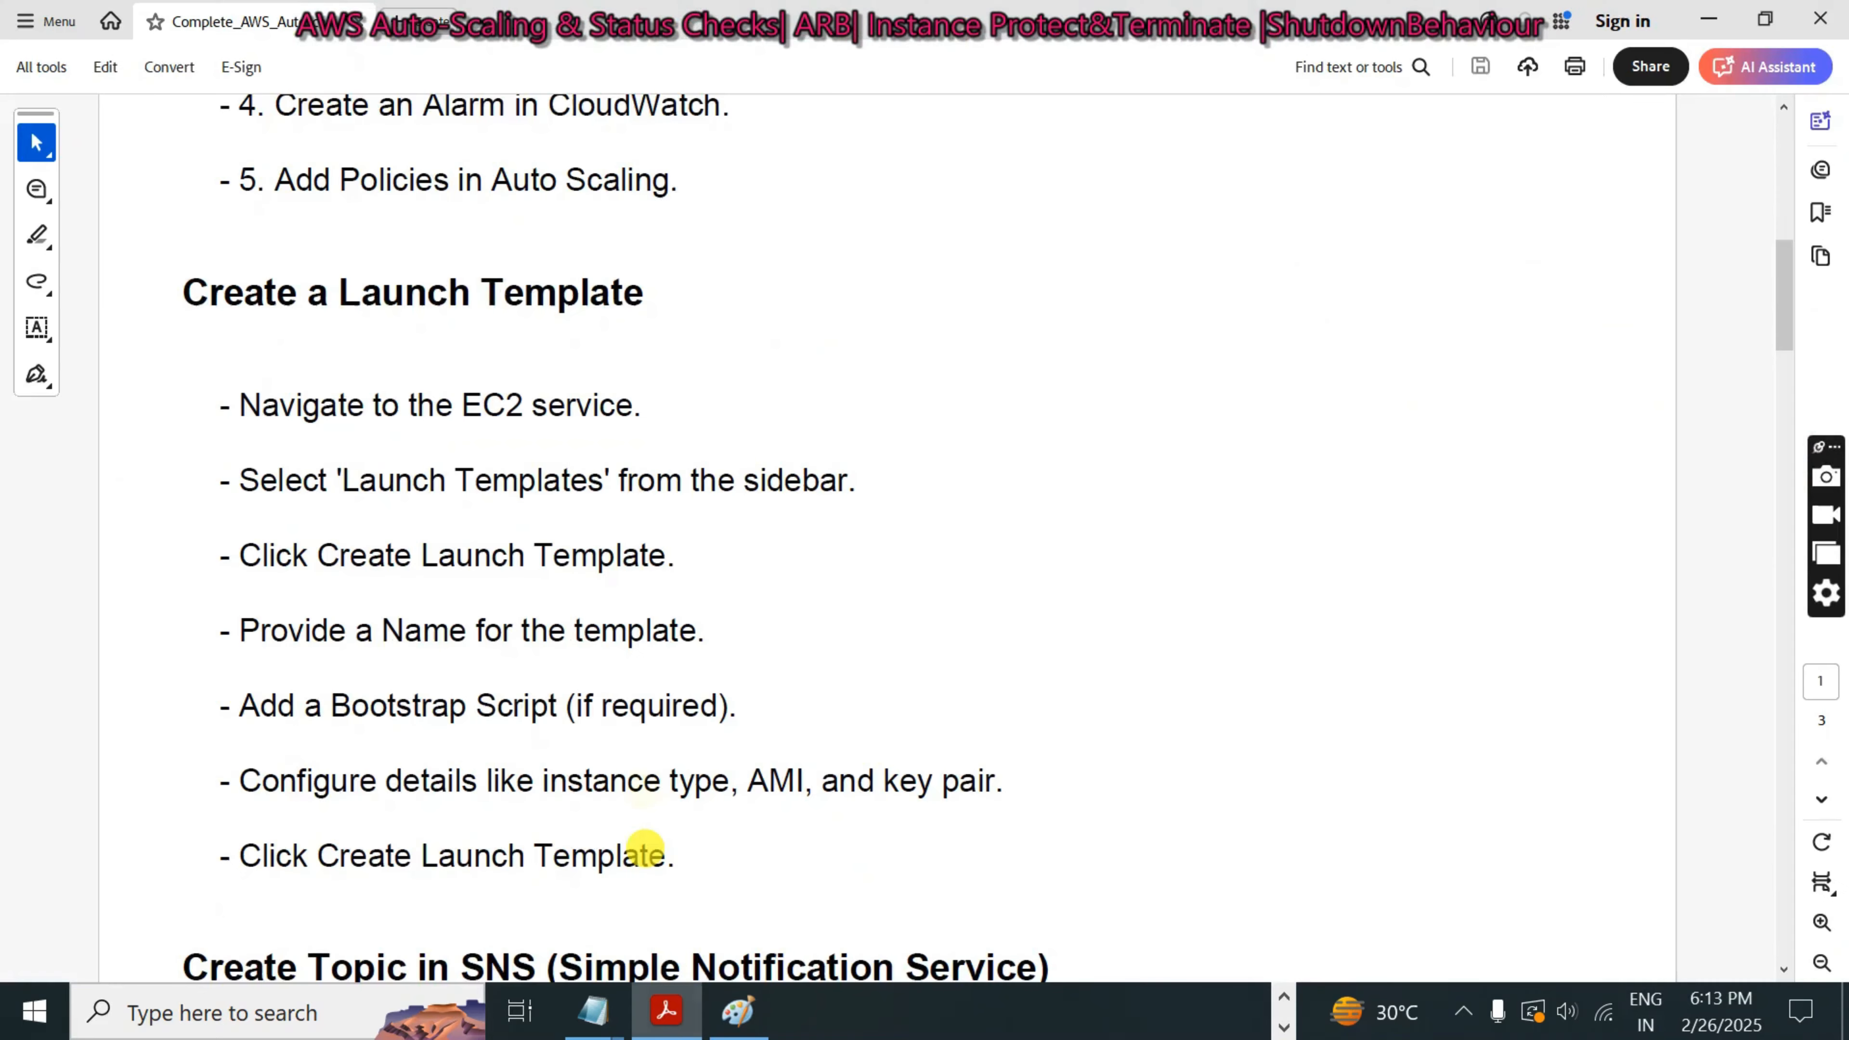
{"action": "scroll", "coordinate": [643, 852], "scroll_direction": "down", "scroll_amount": 5}
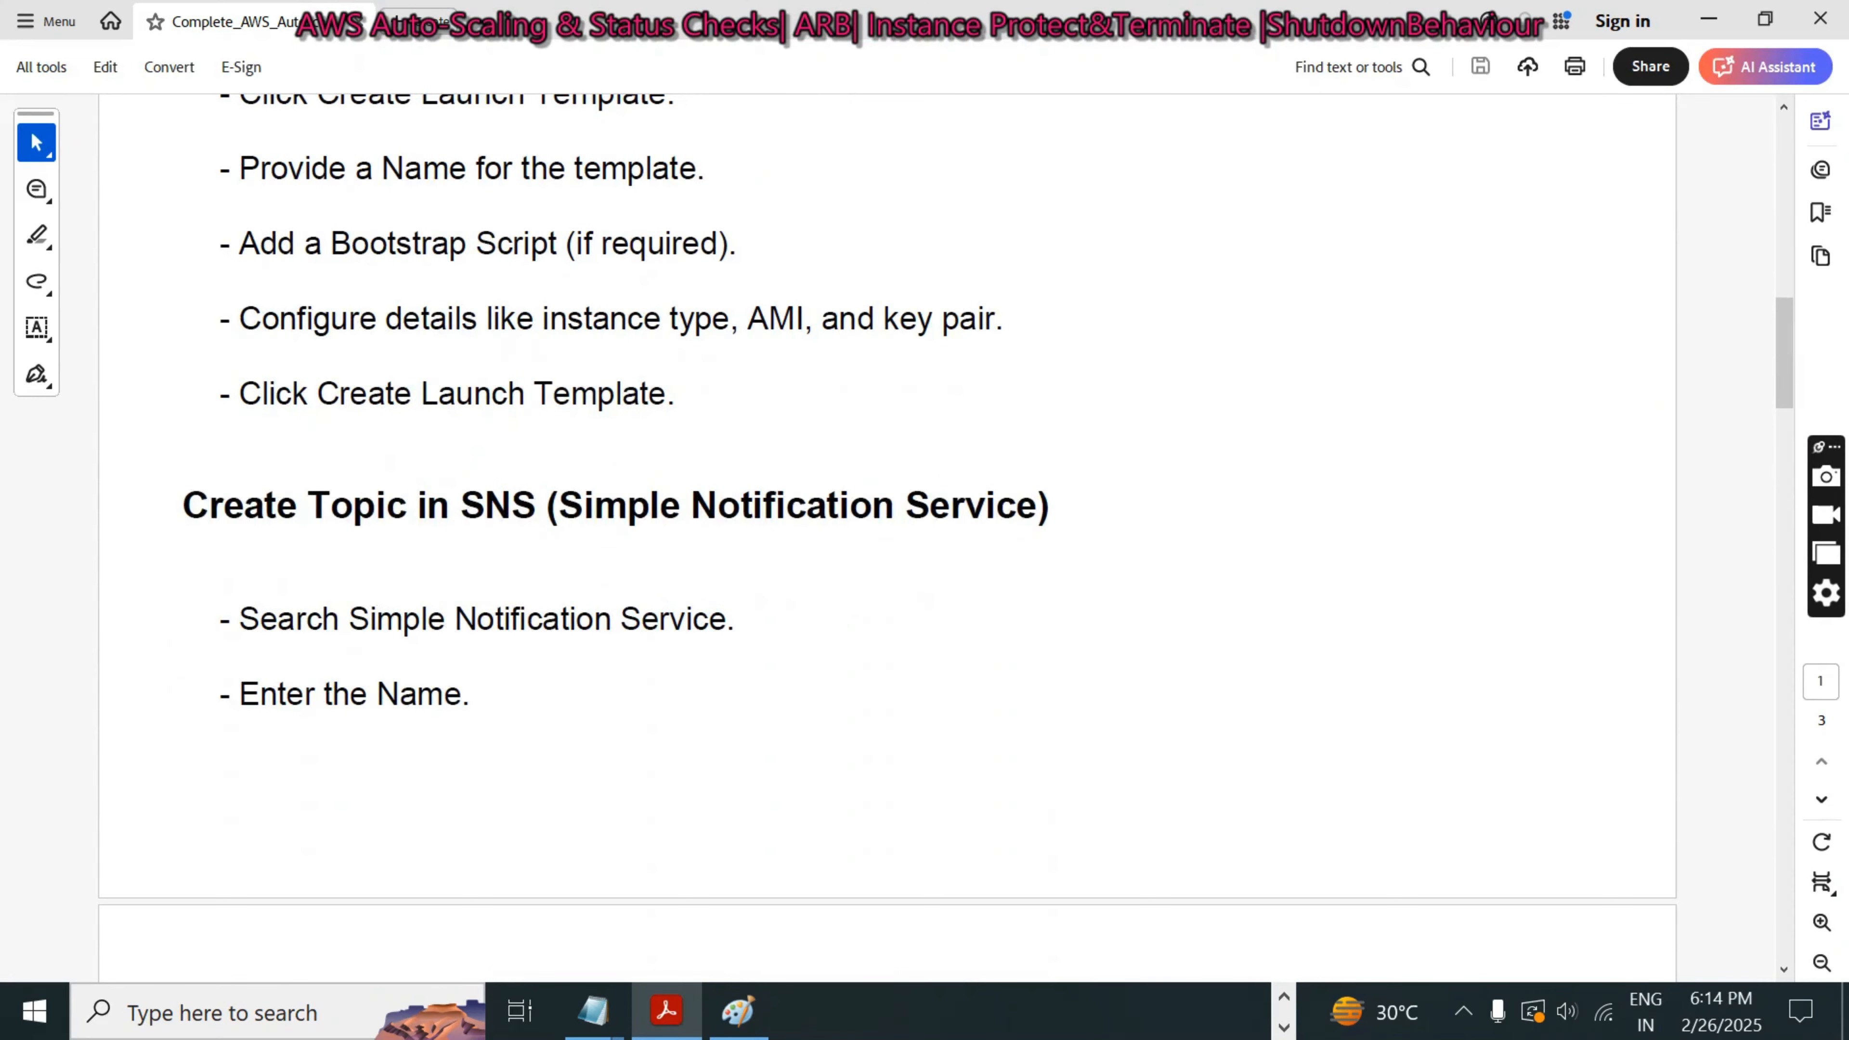
{"action": "left_click_drag", "start_coordinate": [184, 505], "coordinate": [1073, 500]}
{"action": "left_click", "coordinate": [974, 636]}
{"action": "scroll", "coordinate": [975, 637], "scroll_direction": "down", "scroll_amount": 3}
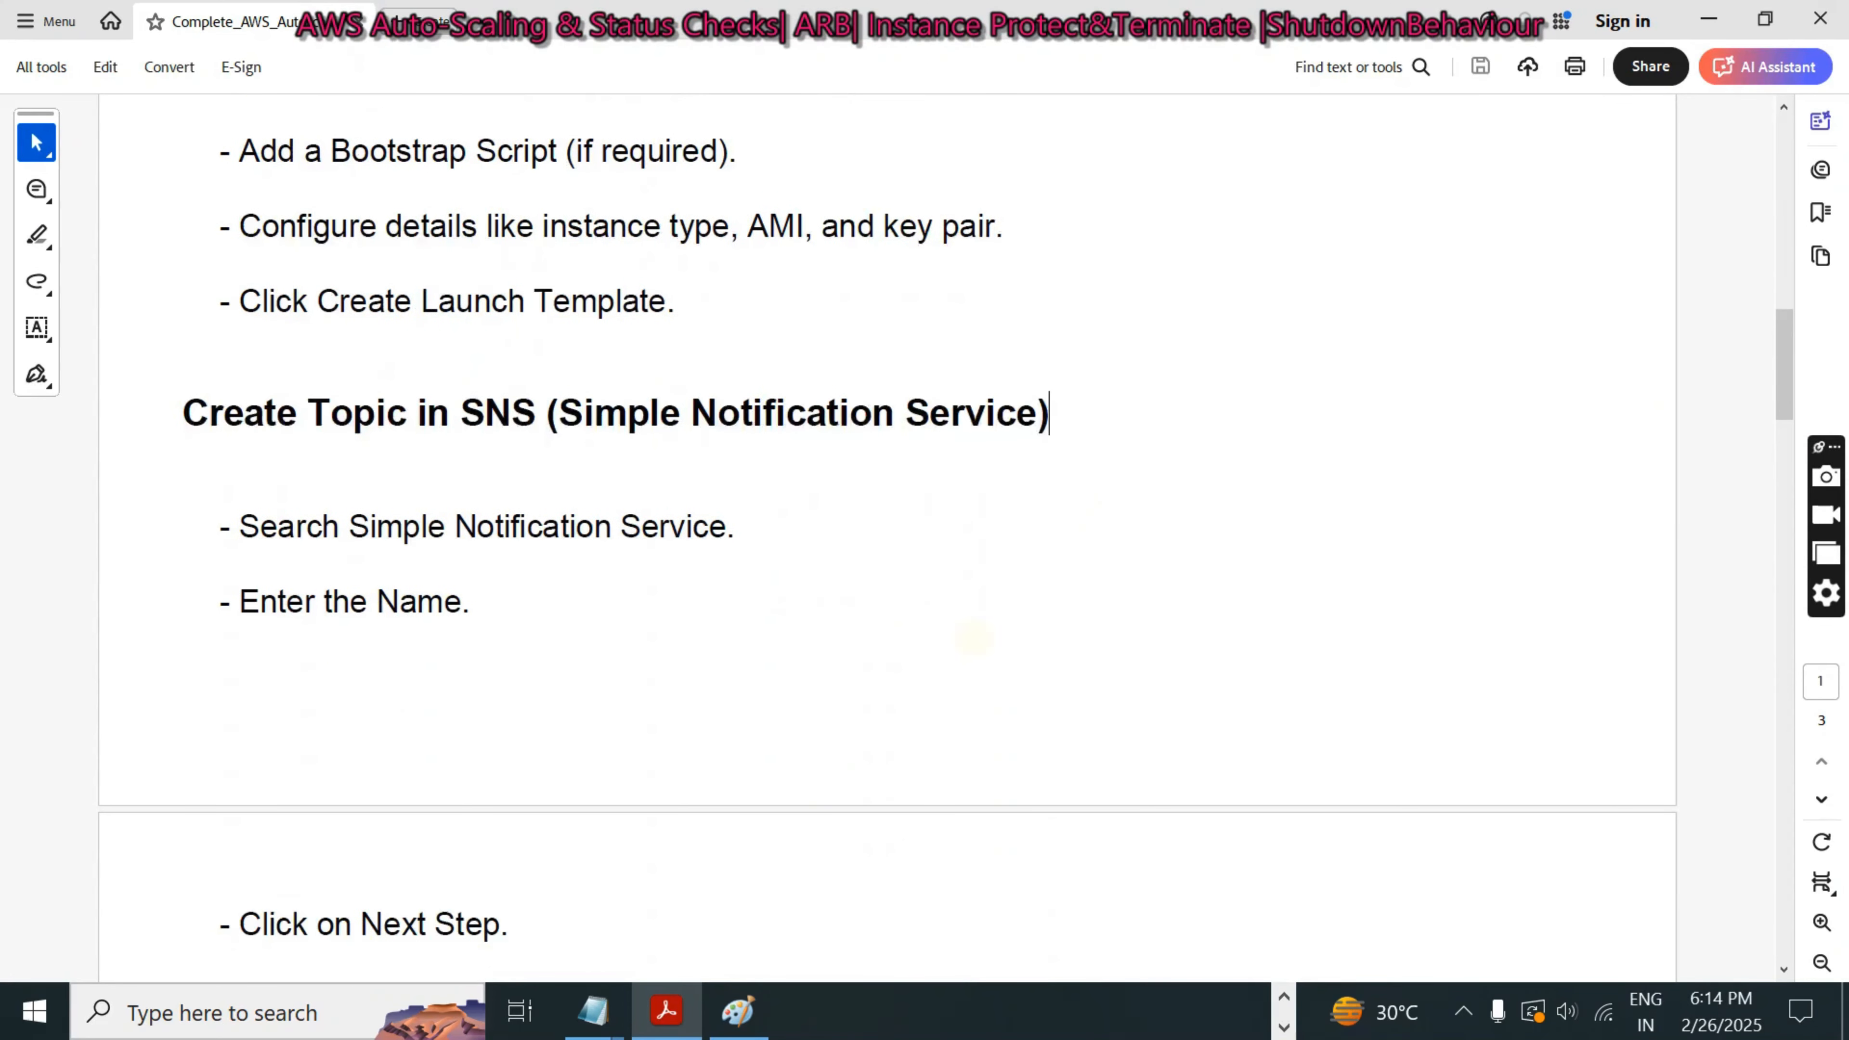
{"action": "left_click_drag", "start_coordinate": [559, 274], "coordinate": [1032, 269]}
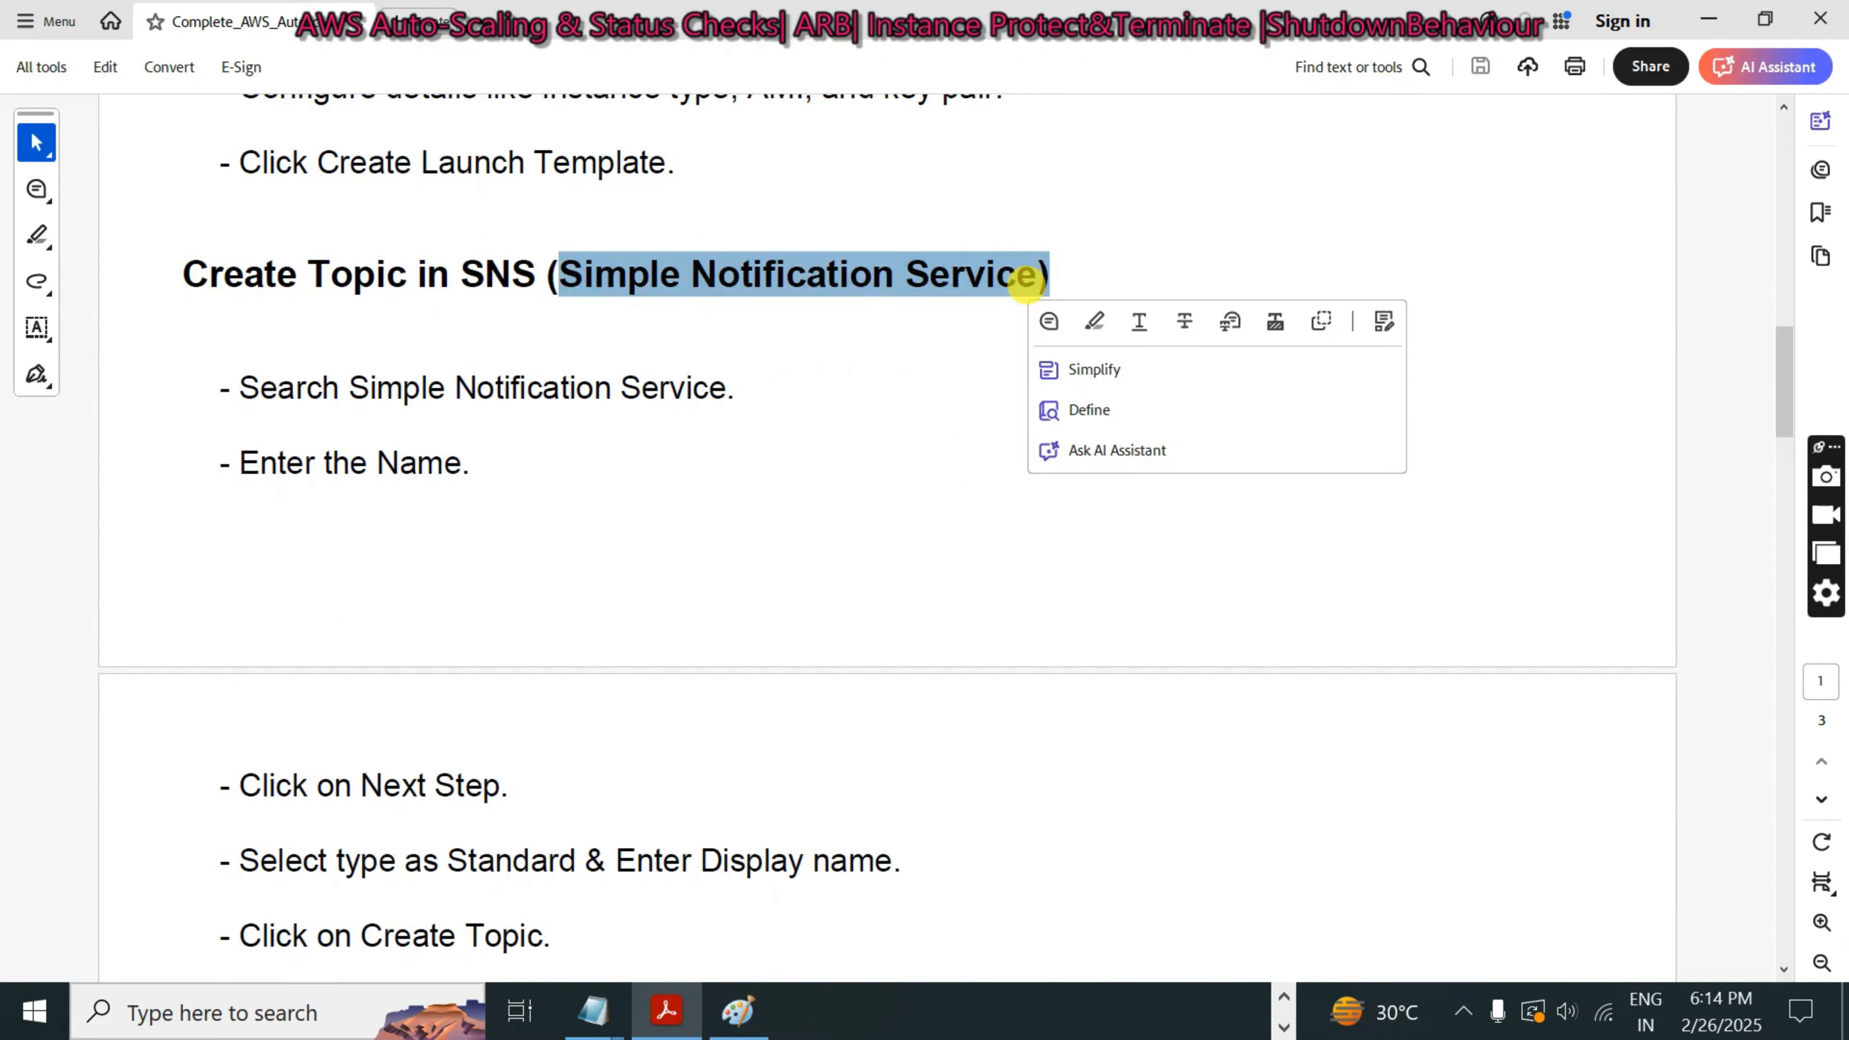
{"action": "left_click", "coordinate": [861, 551]}
{"action": "scroll", "coordinate": [861, 551], "scroll_direction": "down", "scroll_amount": 1}
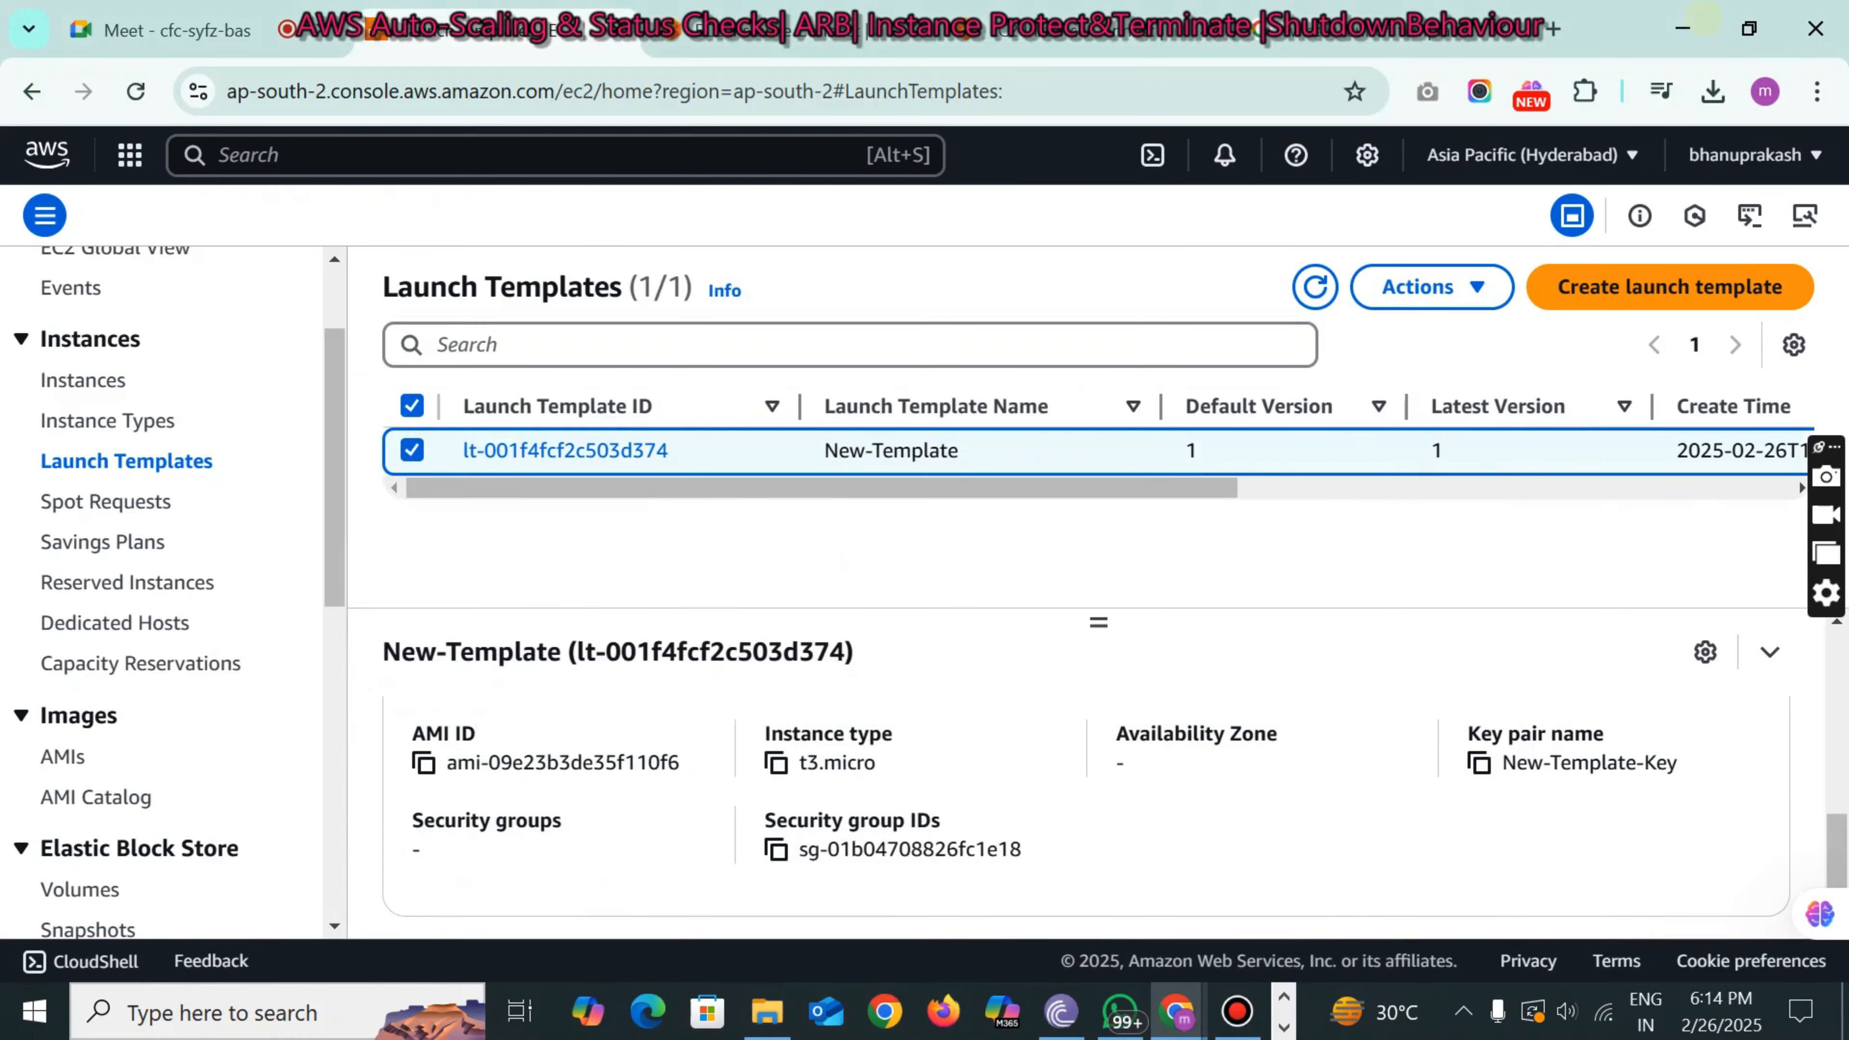
- Return to the AWS console in Chrome, search for "sns" from the EC2 dashboard, and open Simple Notification Service
{"action": "scroll", "coordinate": [1085, 801], "scroll_direction": "up", "scroll_amount": 2}
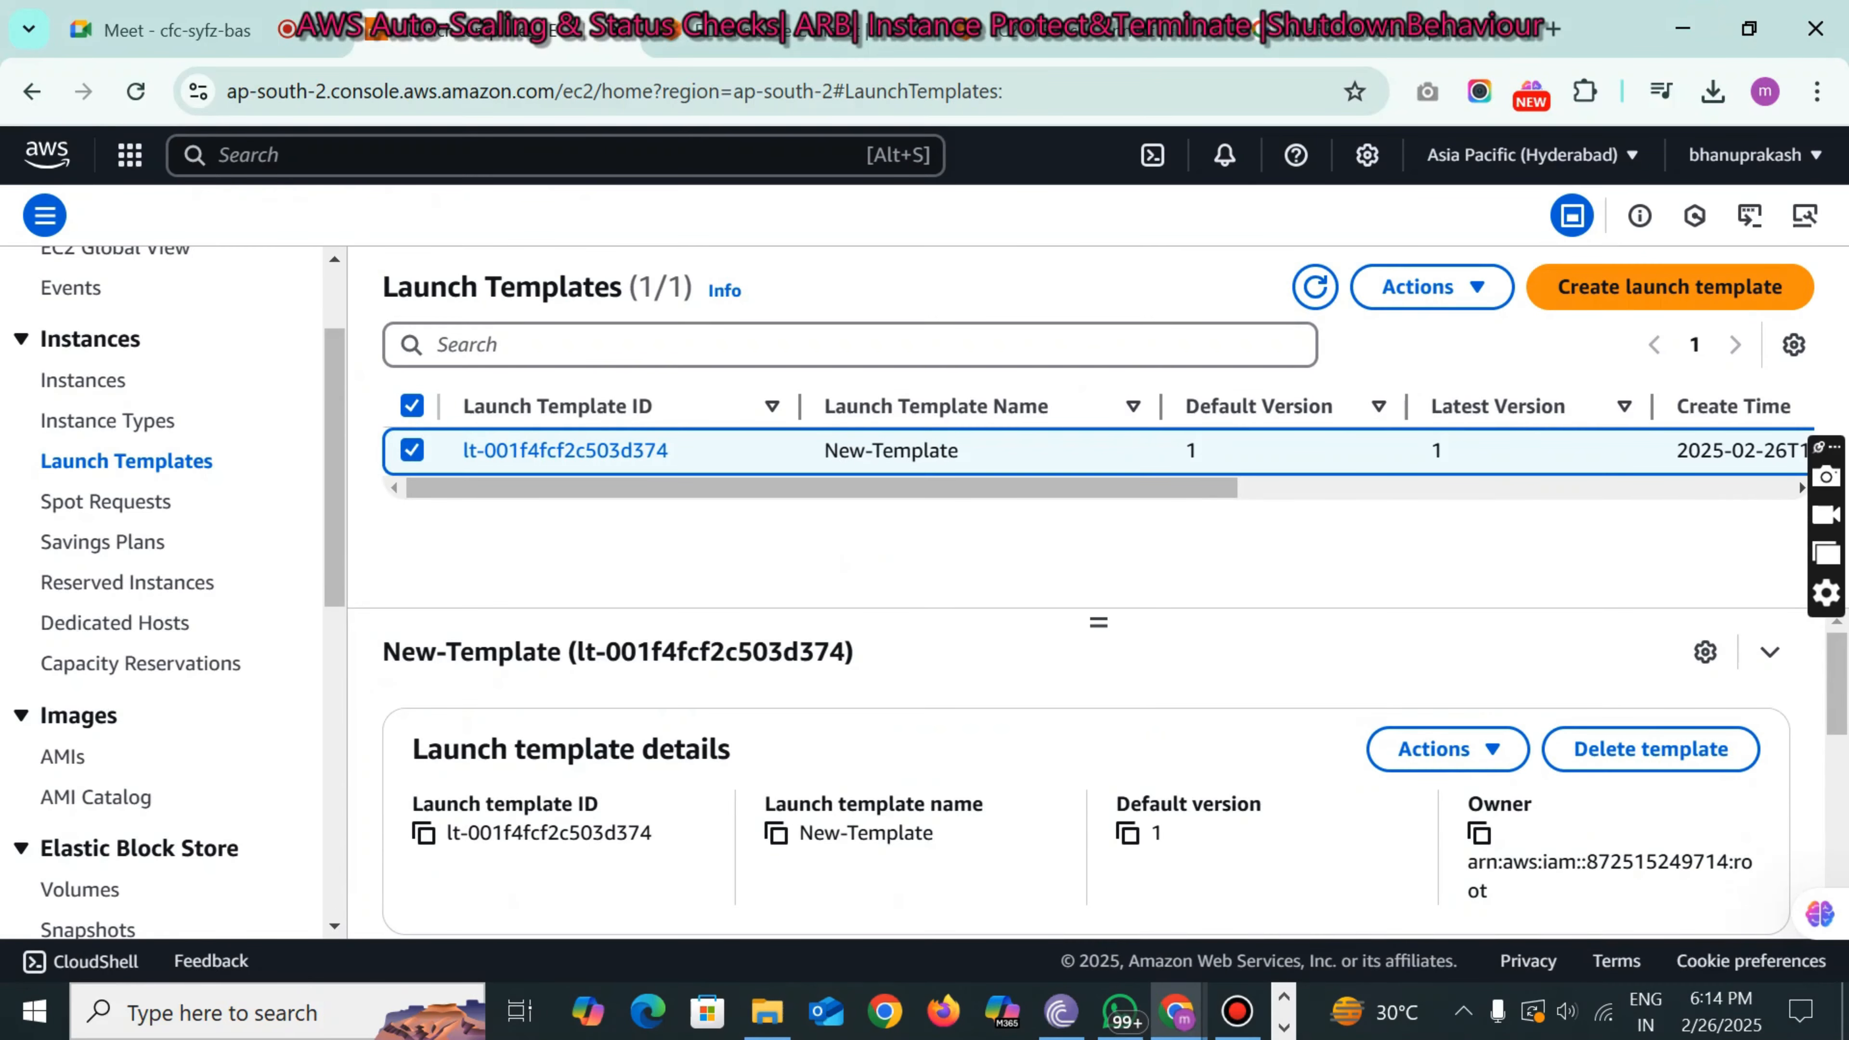
{"action": "scroll", "coordinate": [167, 583], "scroll_direction": "up", "scroll_amount": 2}
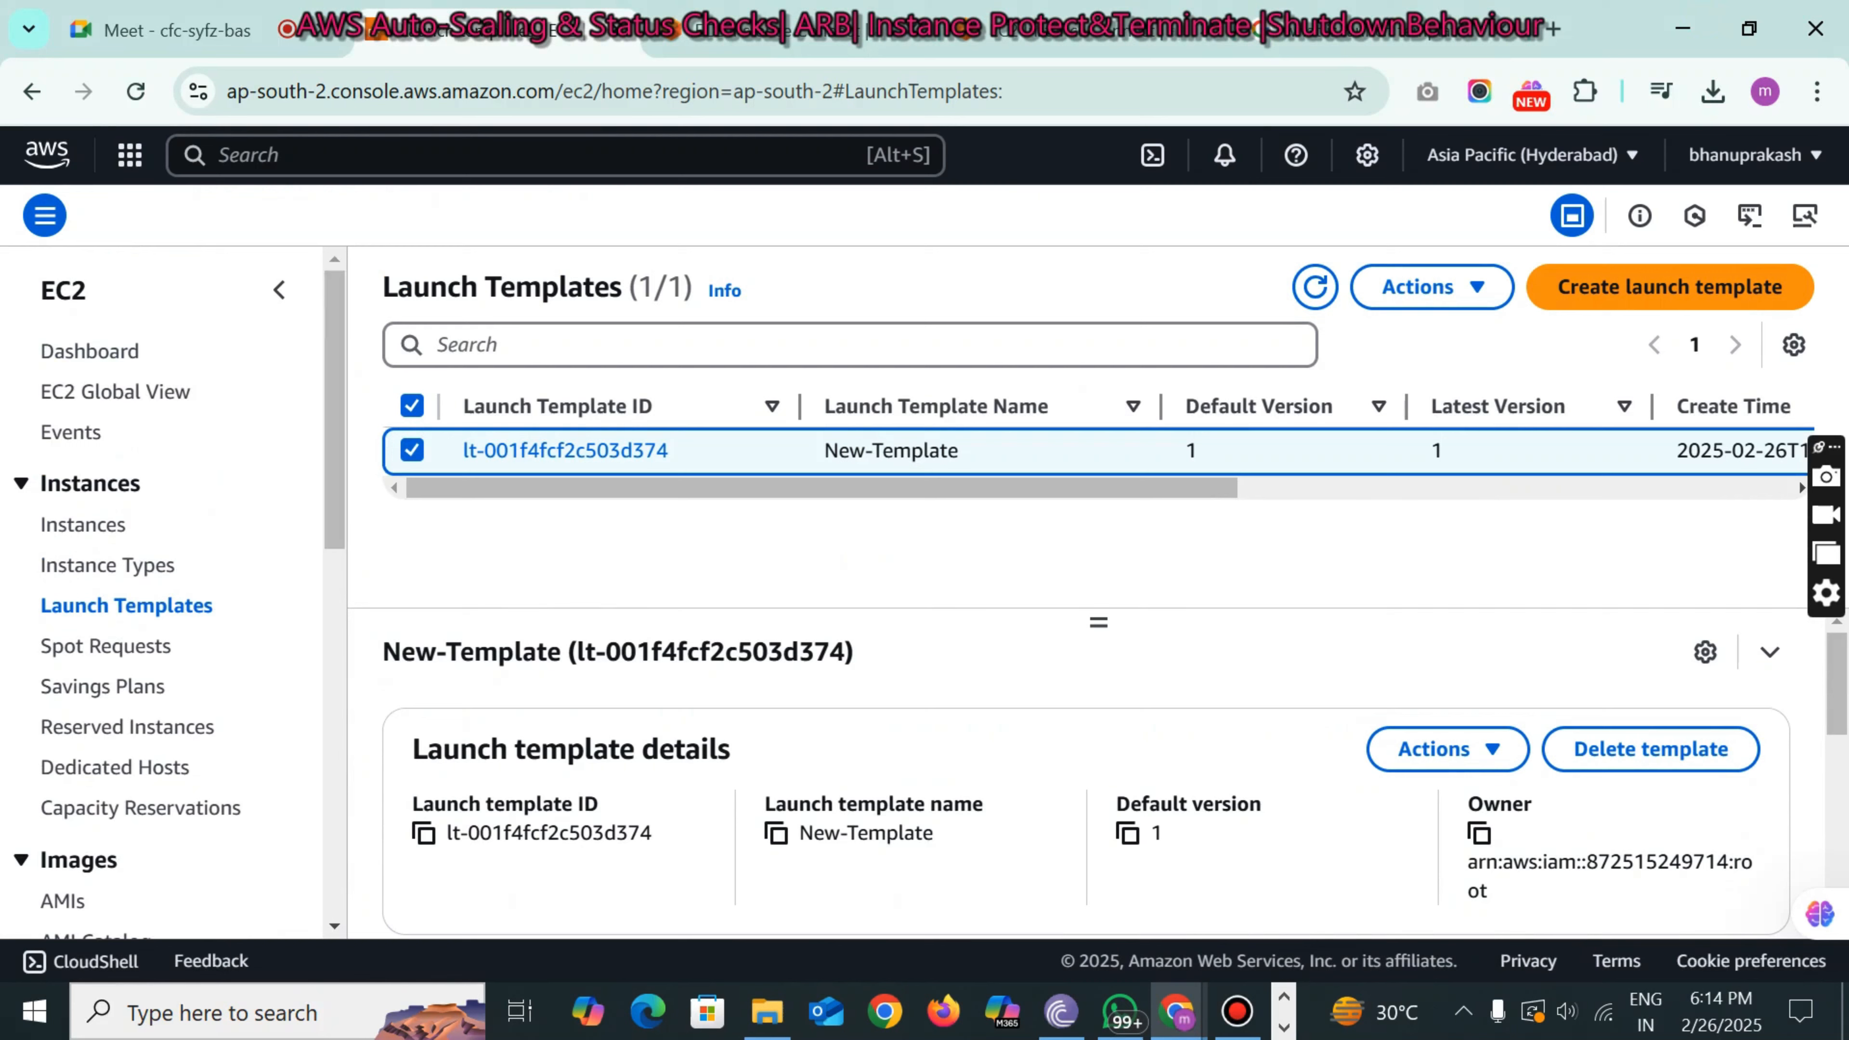
{"action": "left_click", "coordinate": [59, 351]}
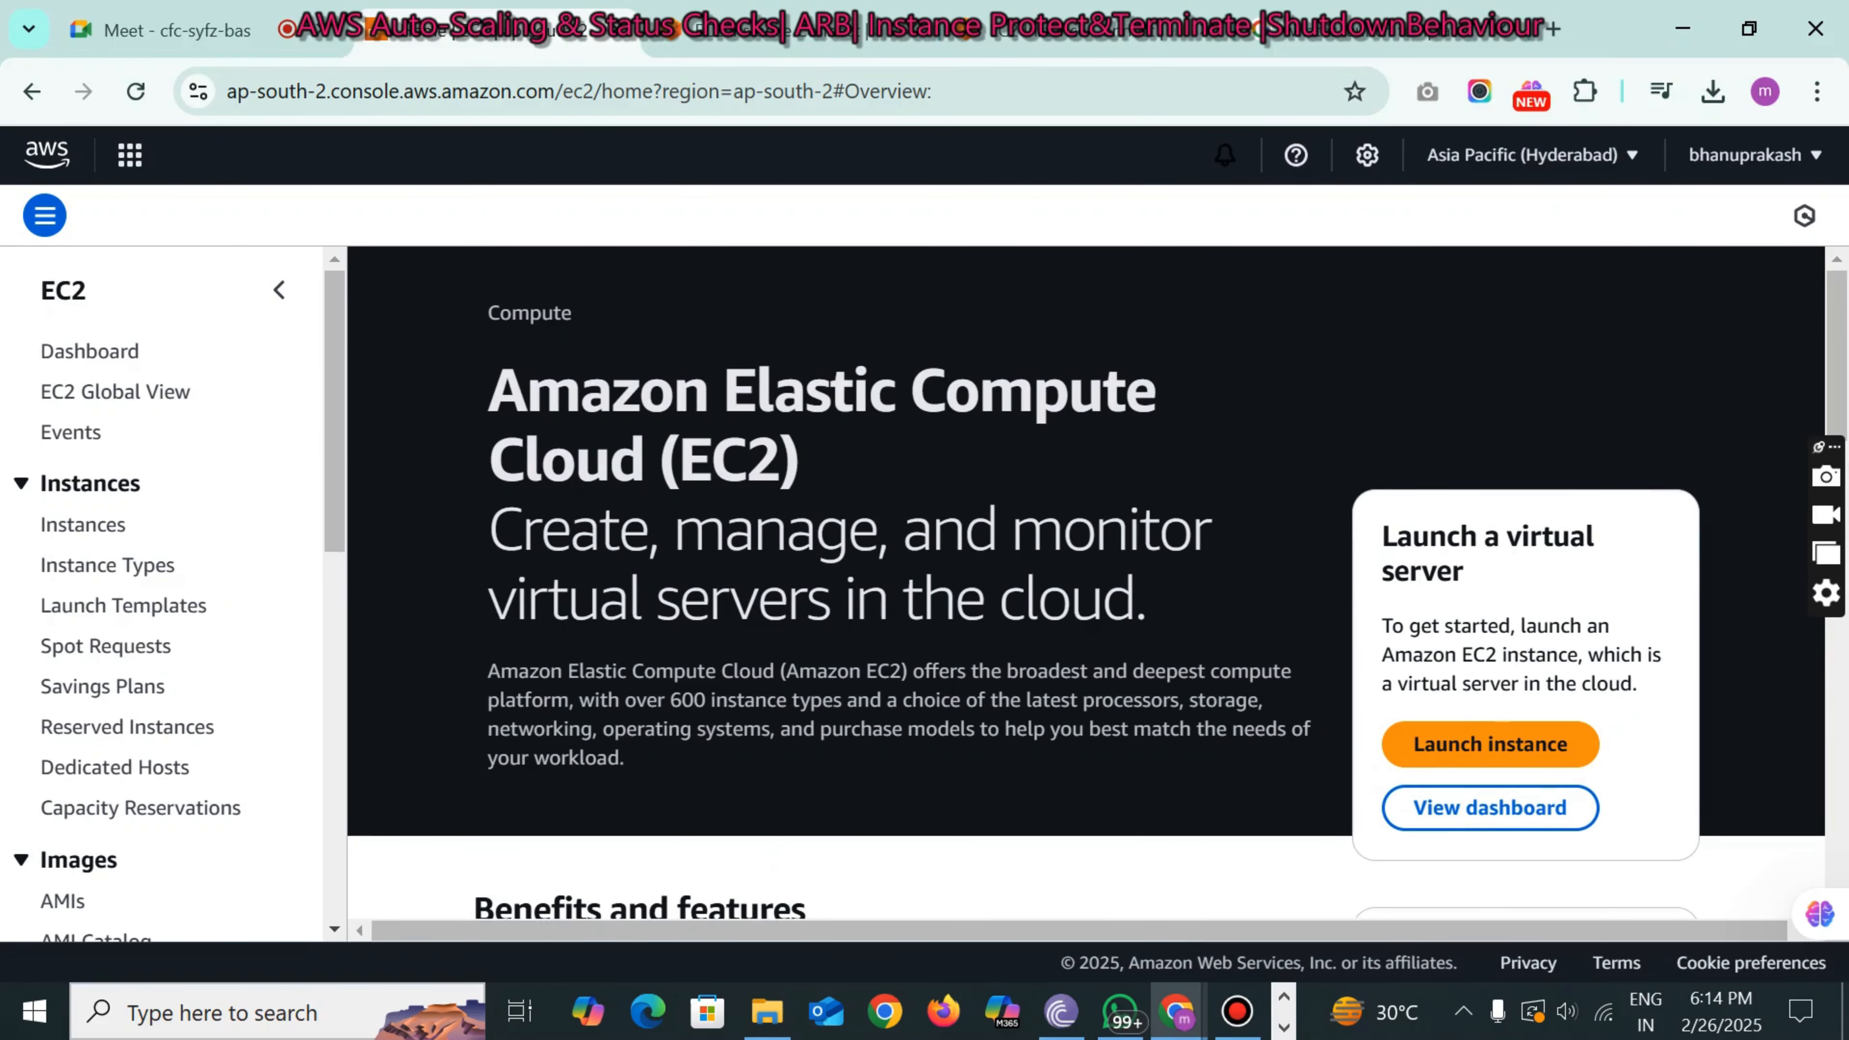
{"action": "left_click", "coordinate": [415, 138]}
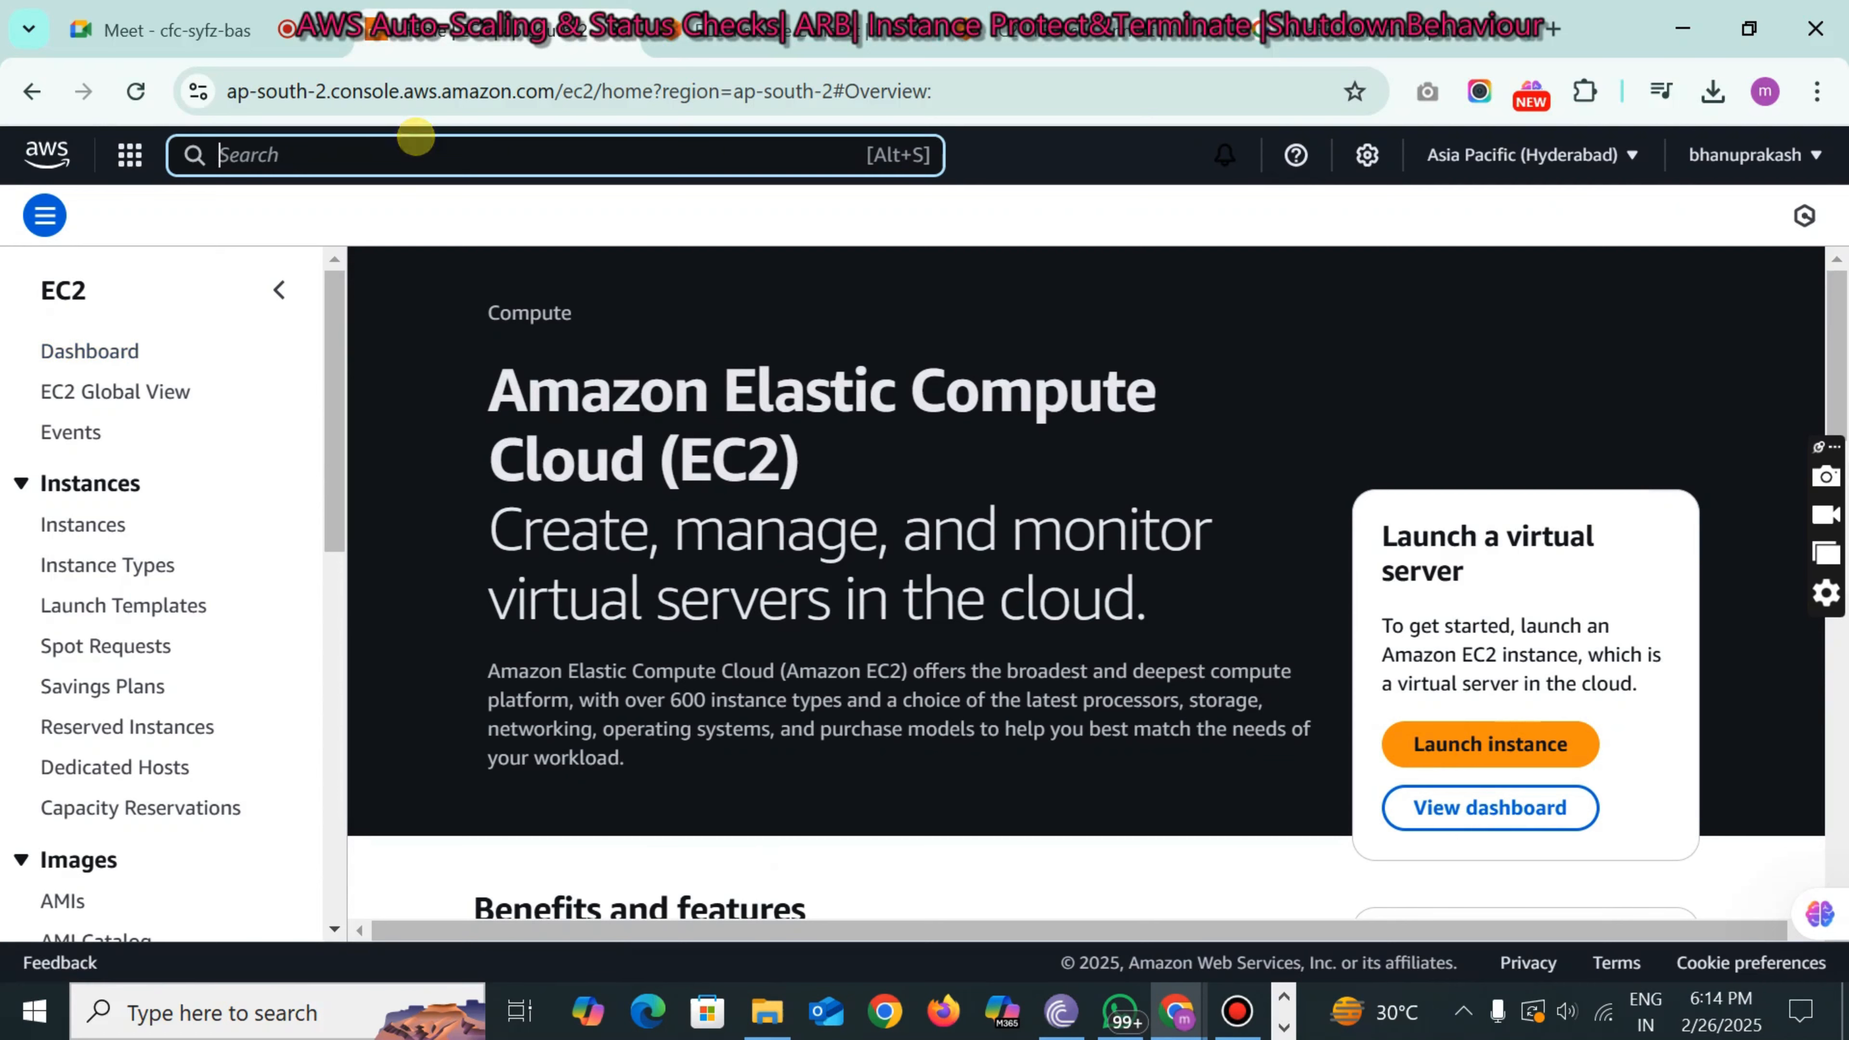
{"action": "type", "text": "sns"}
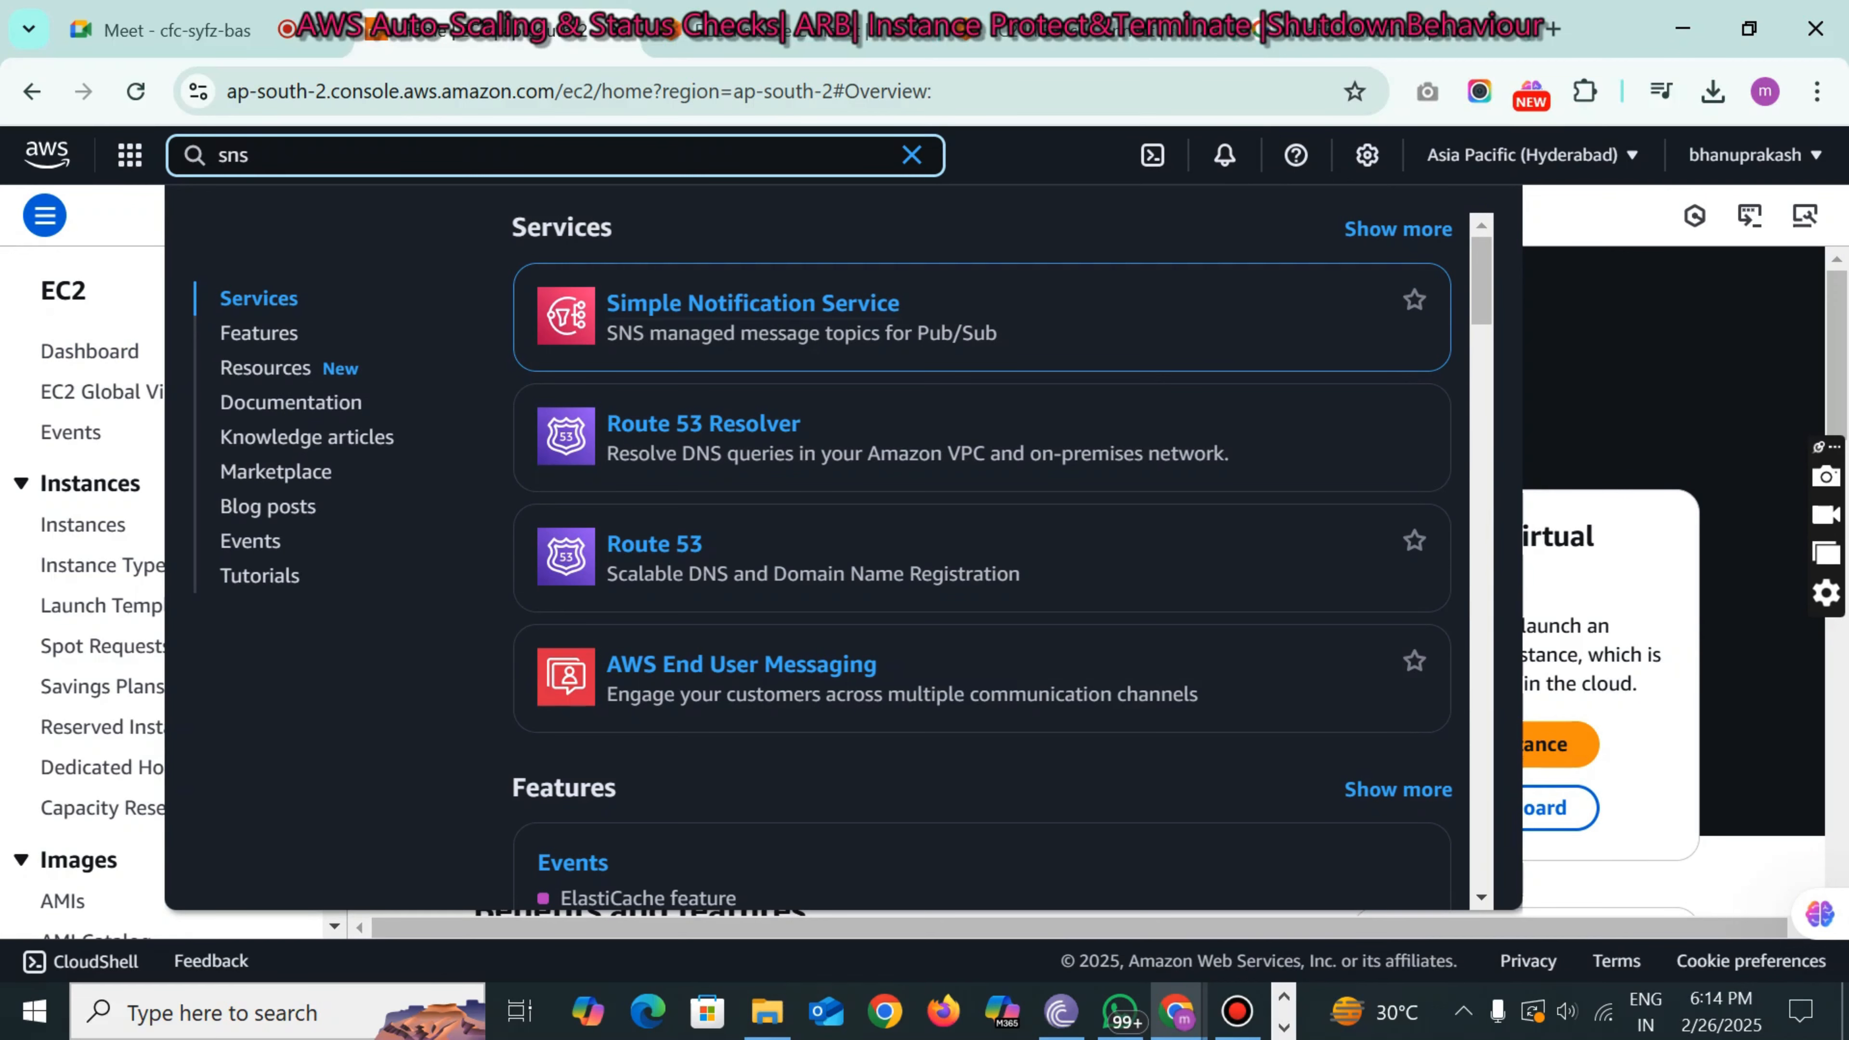
{"action": "left_click", "coordinate": [779, 313]}
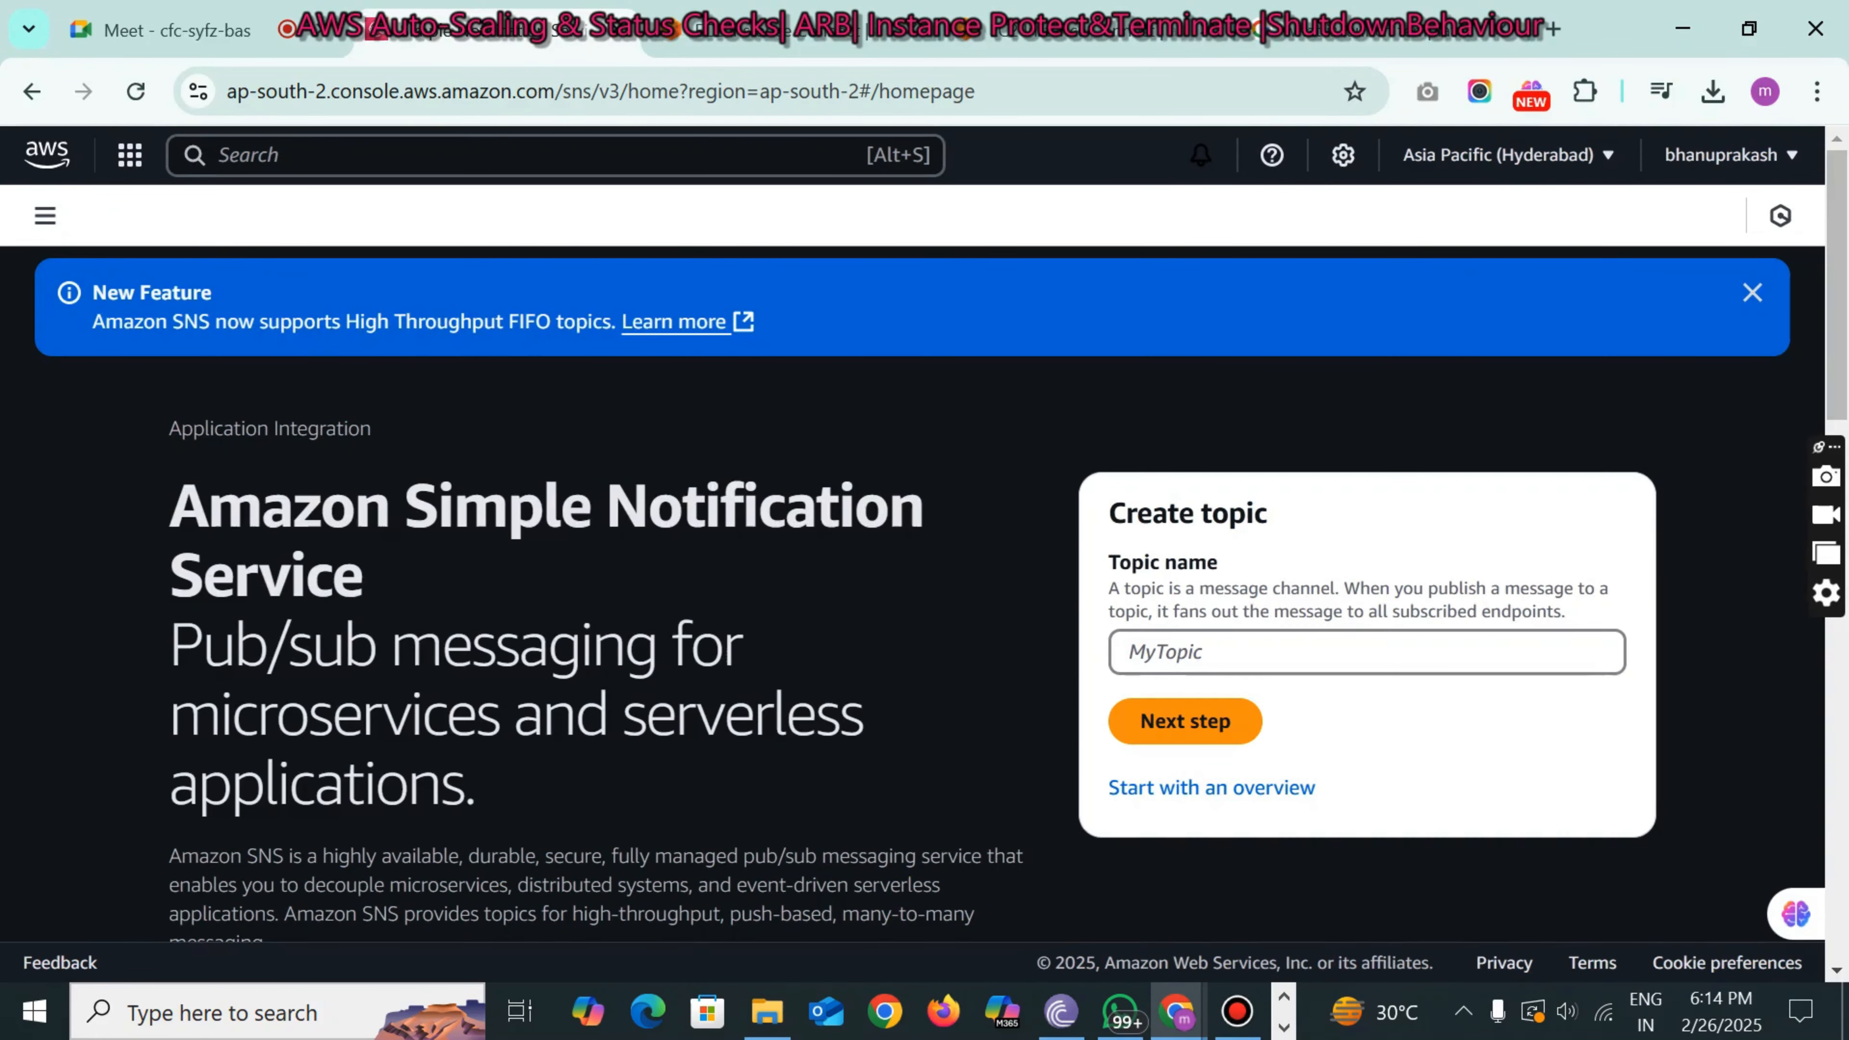
- Name the new SNS topic AutoScalingTopic, copy that name, and continue to the full topic creation form
{"action": "left_click", "coordinate": [1168, 650]}
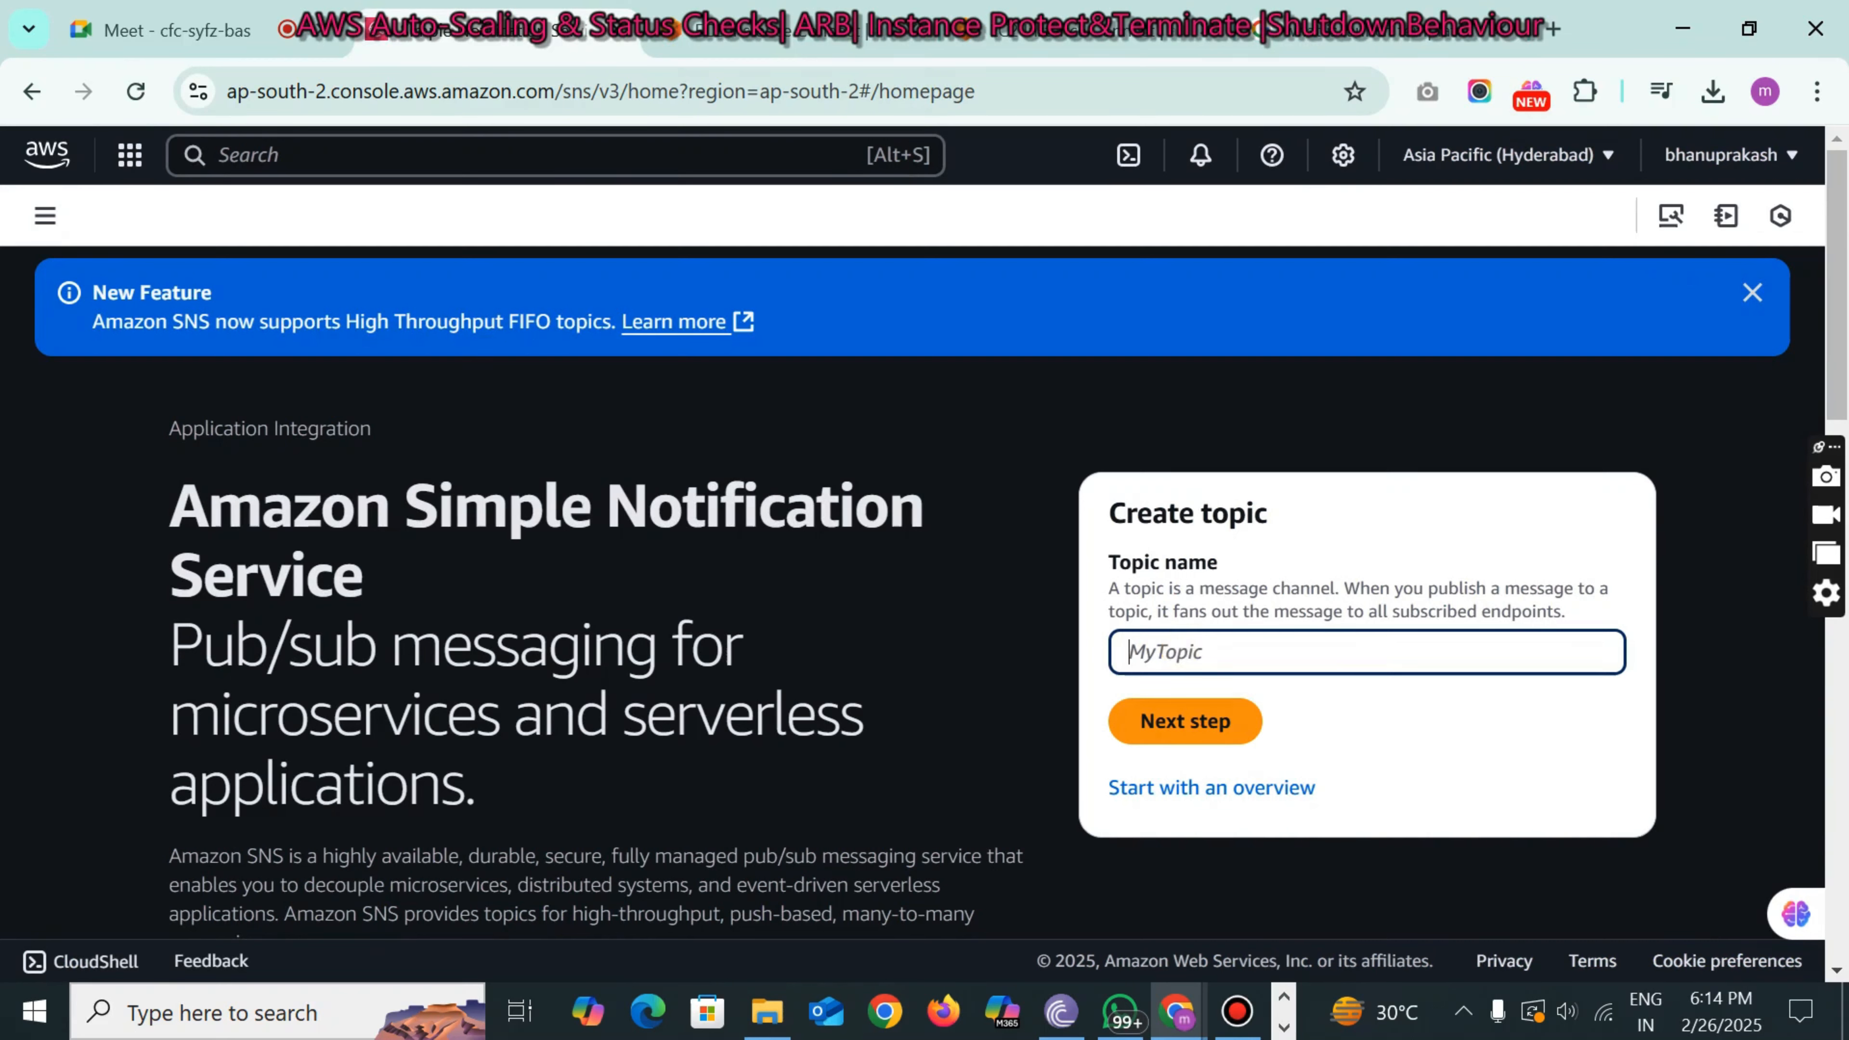
{"action": "left_click_drag", "start_coordinate": [1103, 566], "coordinate": [1218, 566]}
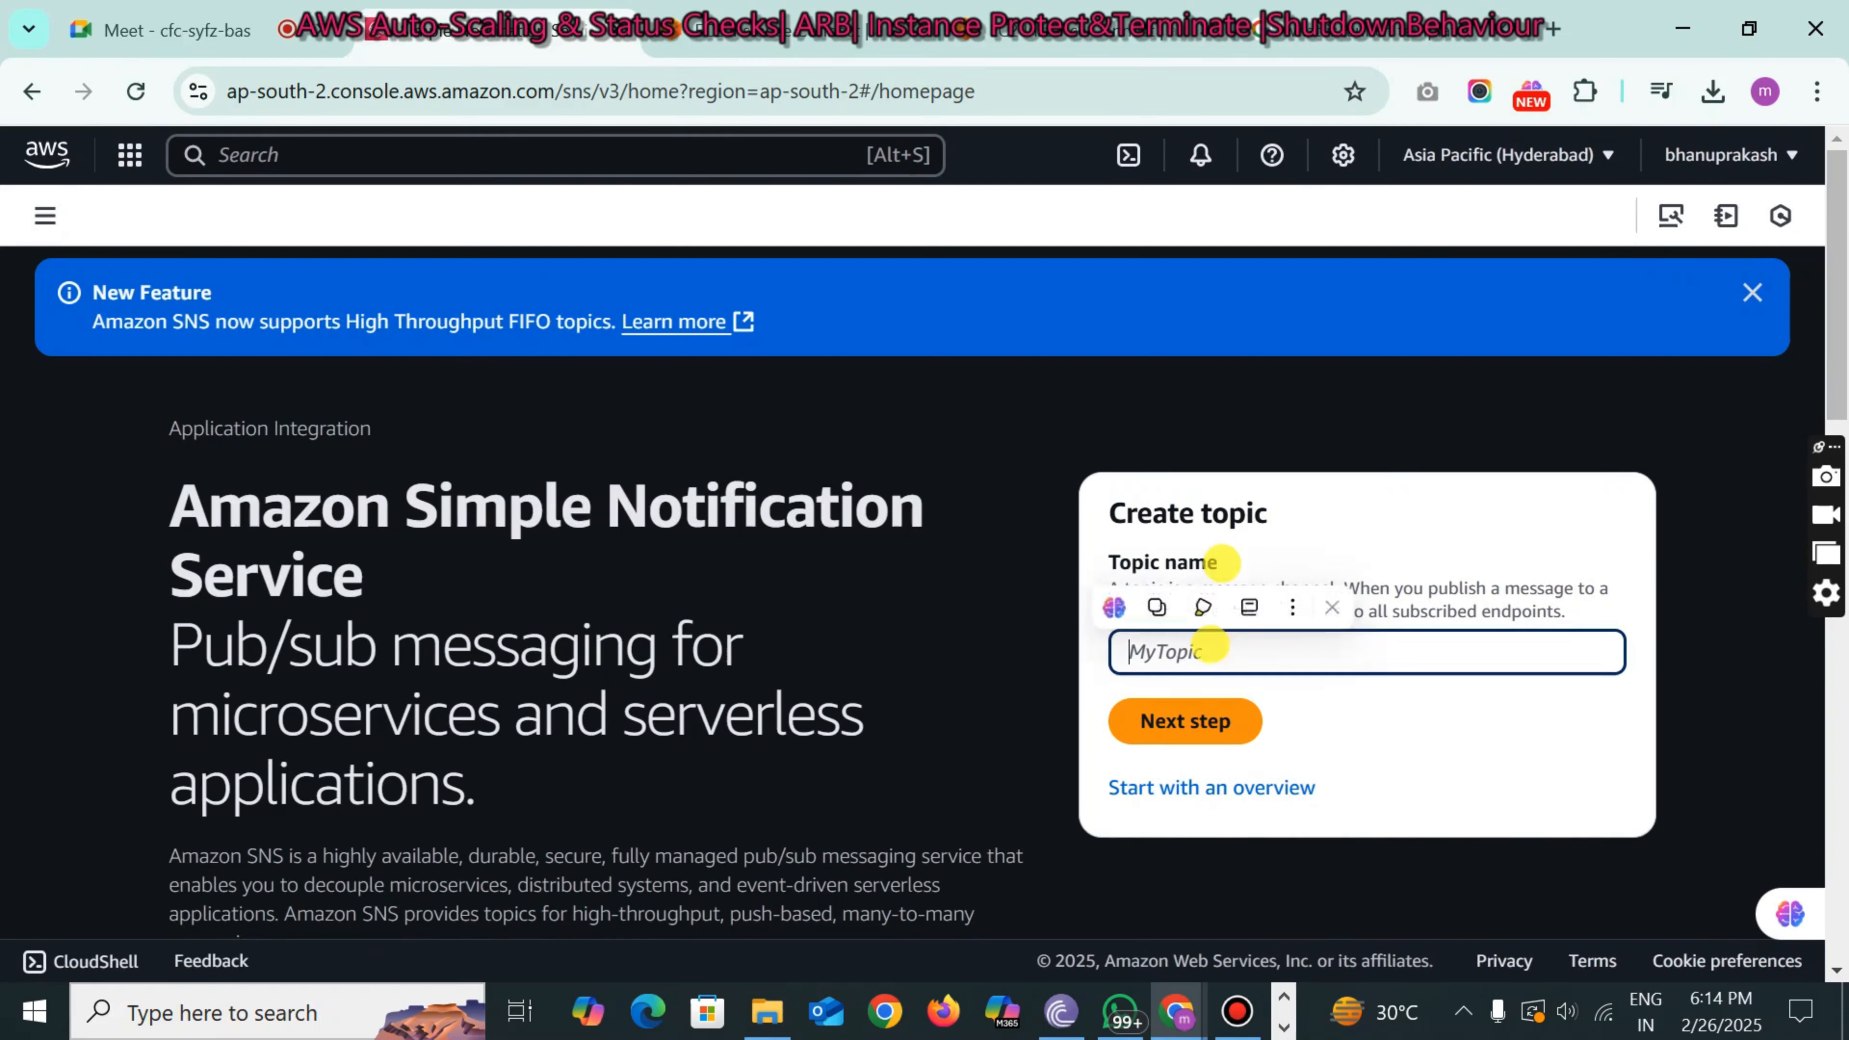
{"action": "left_click", "coordinate": [1210, 644]}
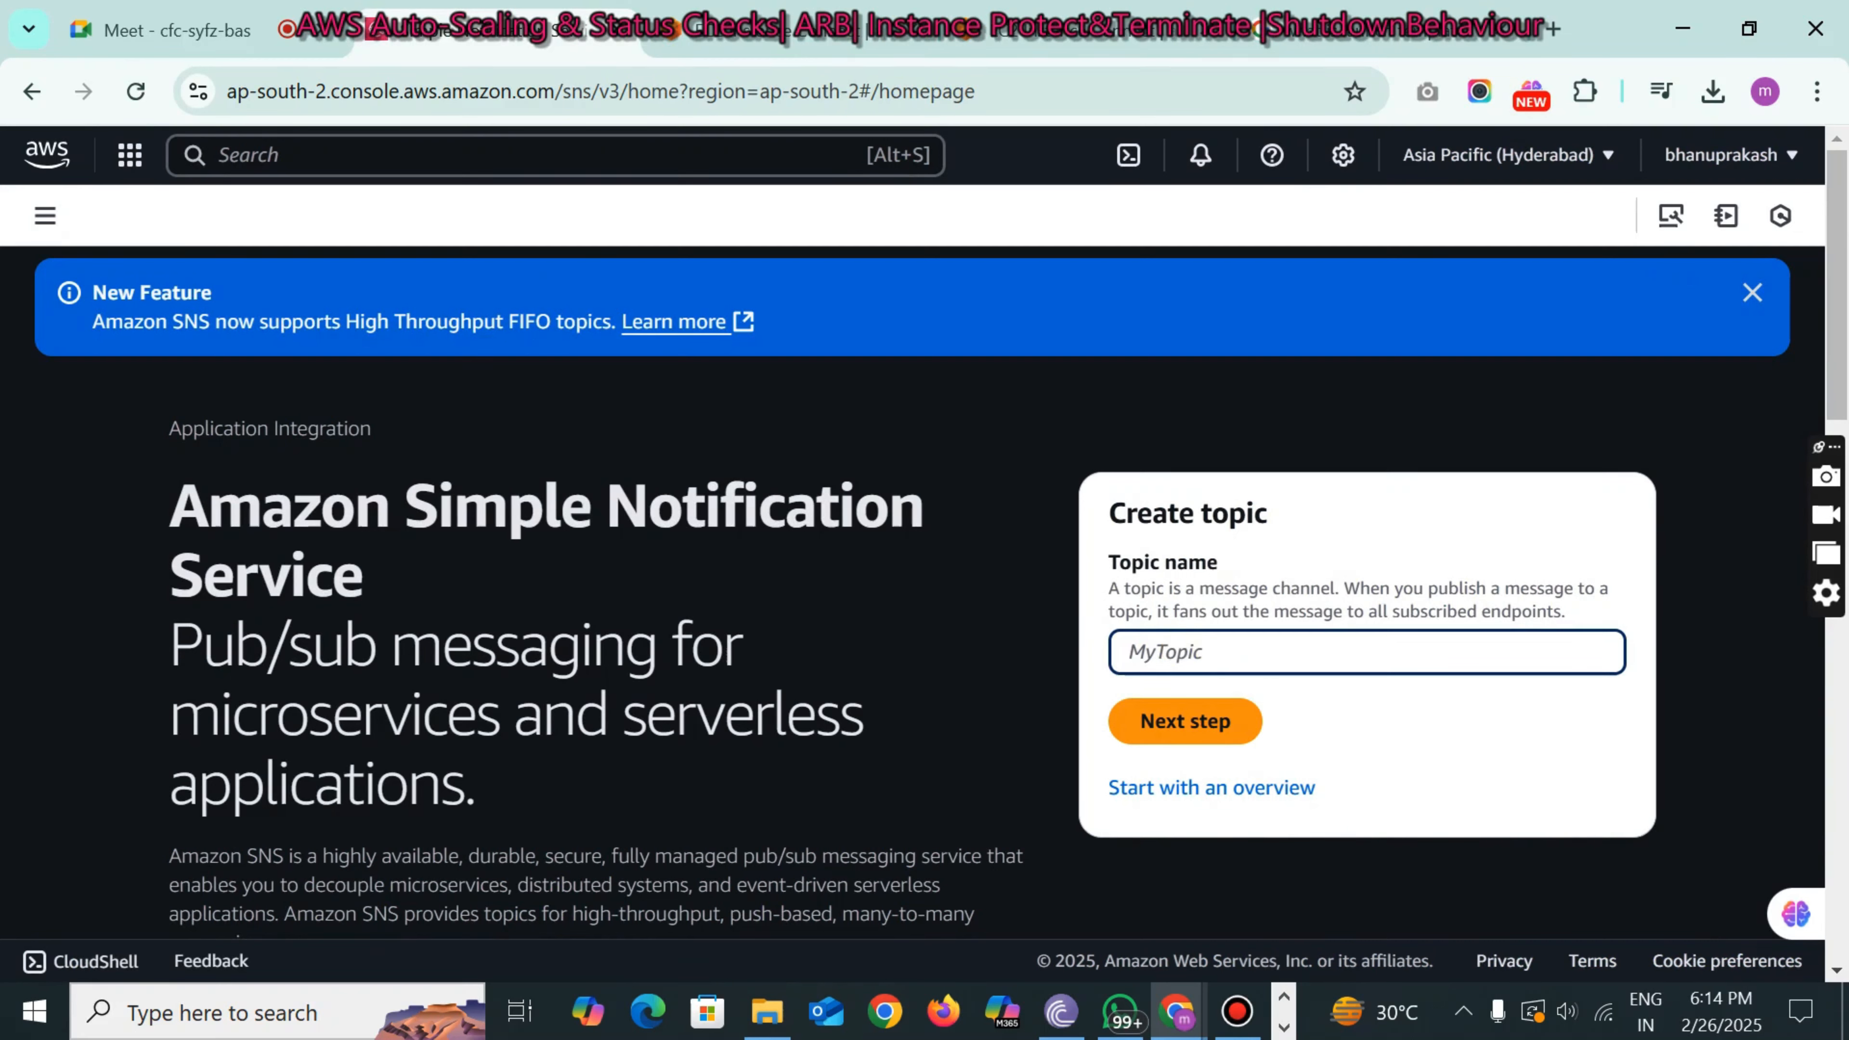
{"action": "type", "text": "Aus"}
{"action": "type", "text": "toScaling"}
{"action": "type", "text": "Topic"}
{"action": "key", "text": "ctrl+a"}
{"action": "key", "text": "ctrl+c"}
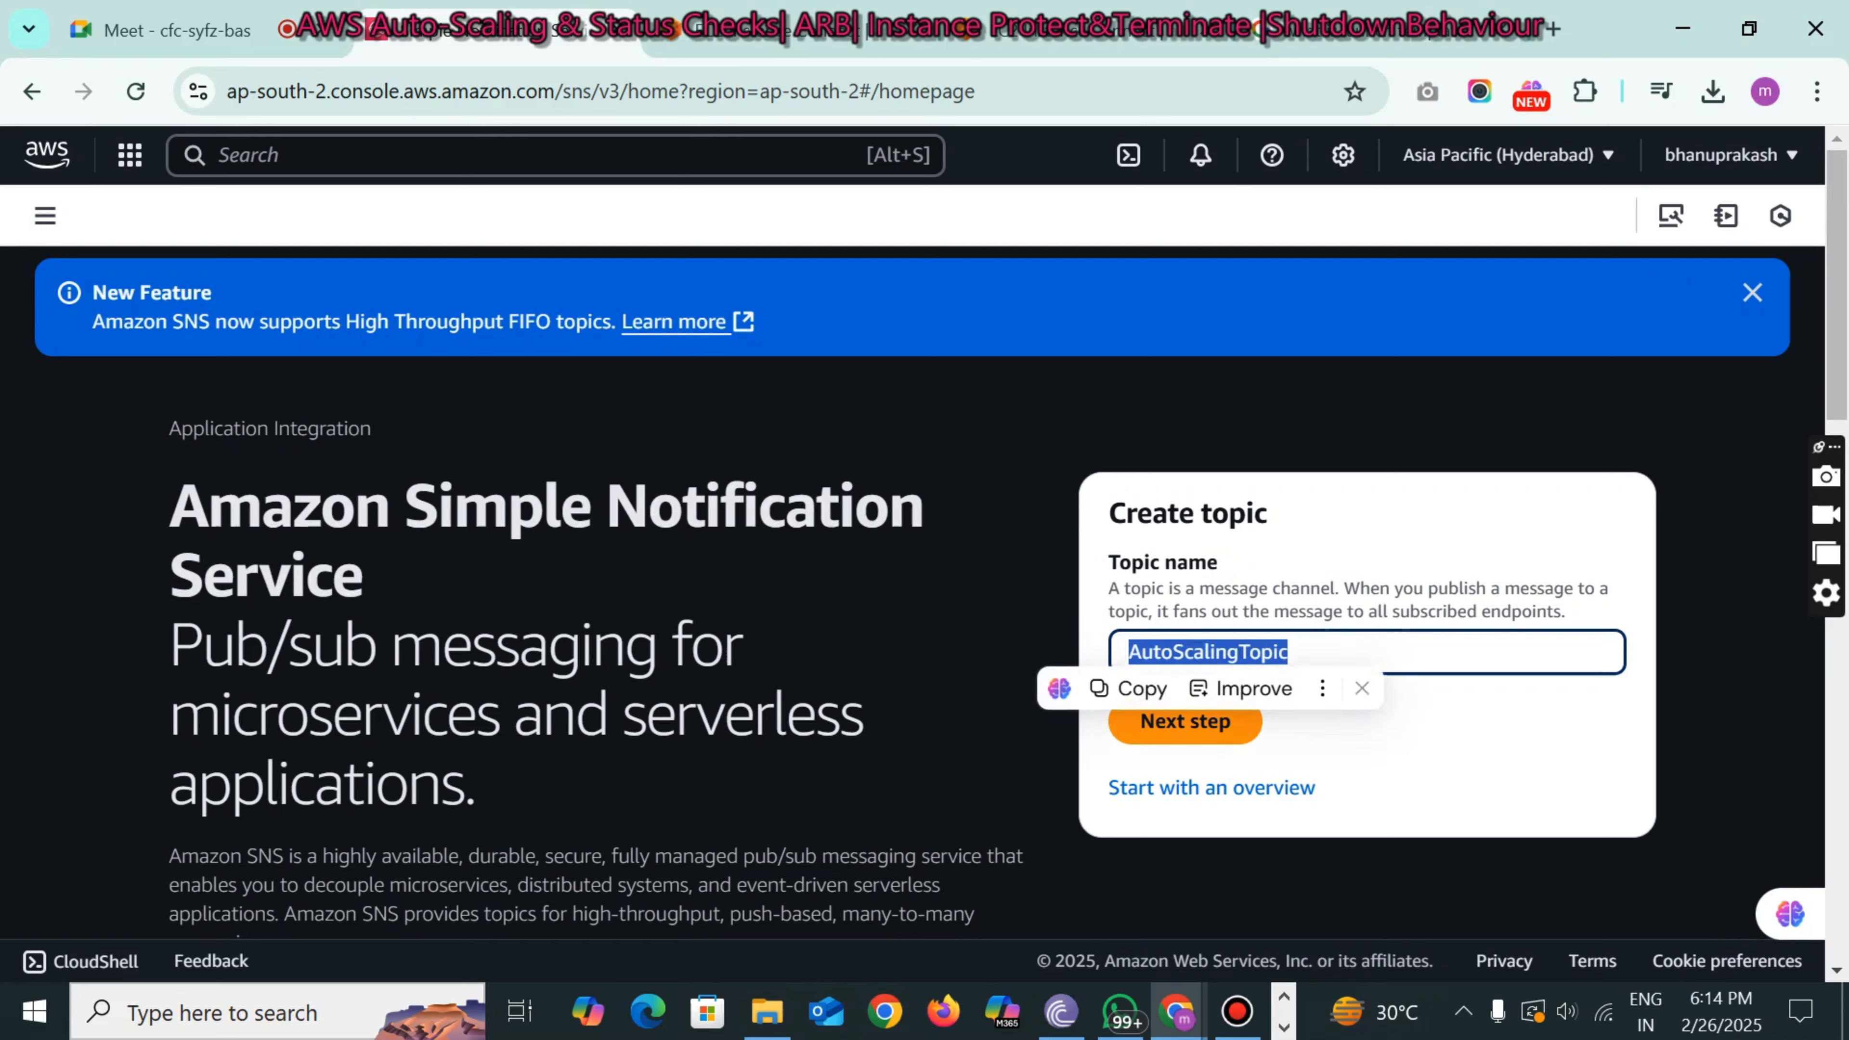
{"action": "left_click", "coordinate": [1230, 731]}
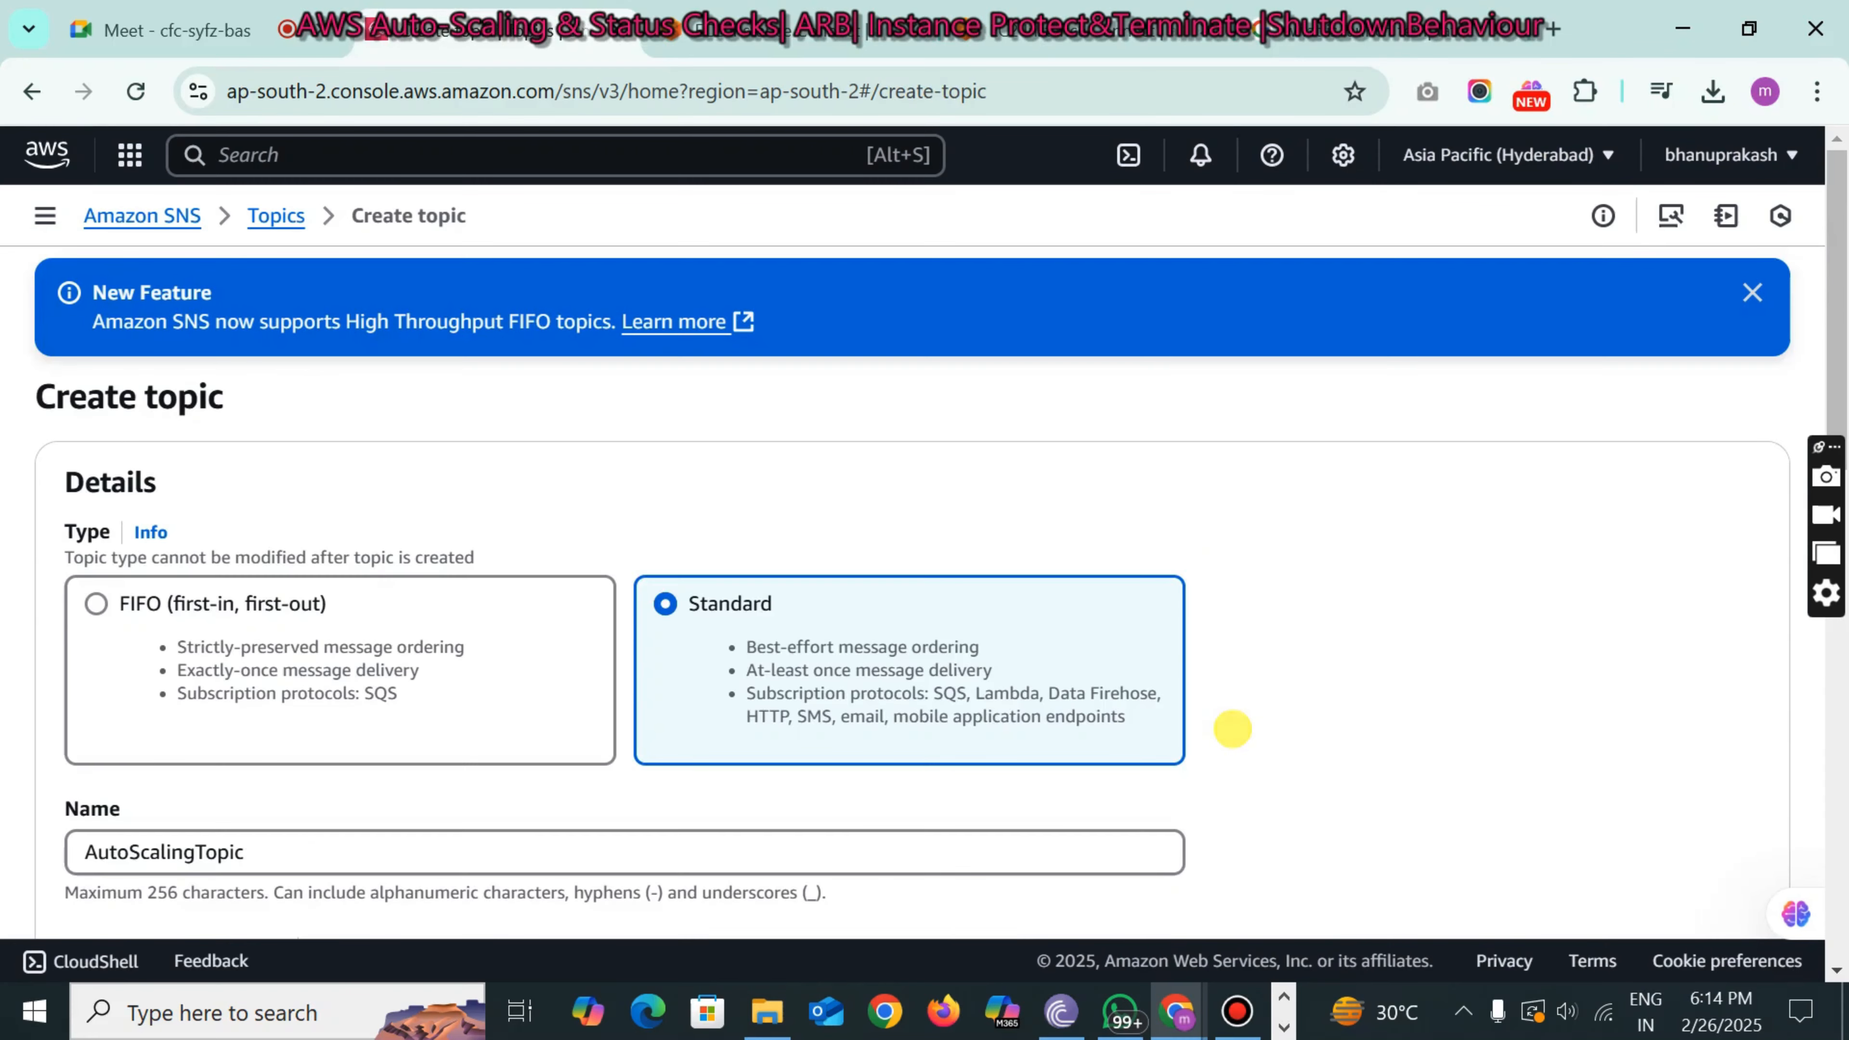
- Set the display name to AutoScalingTopic, create the Standard topic, and look over its details and subscriptions
{"action": "scroll", "coordinate": [925, 558], "scroll_direction": "down", "scroll_amount": 2}
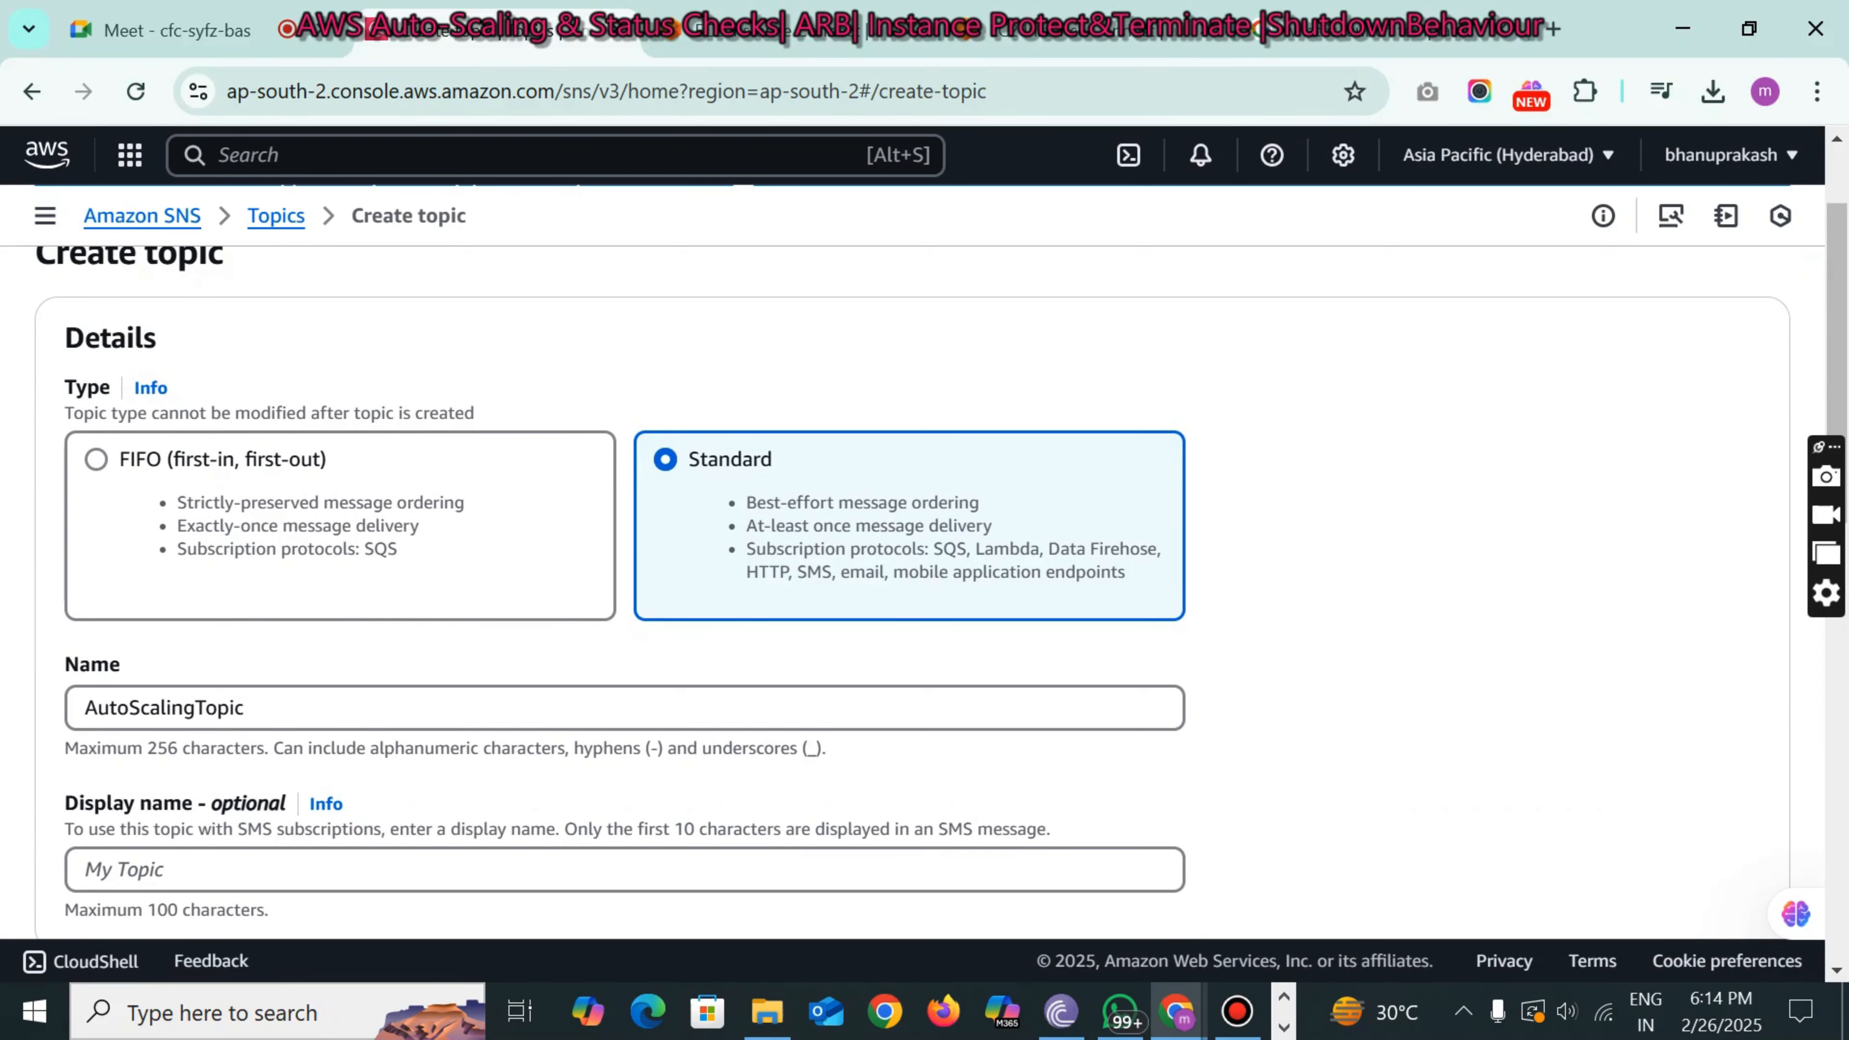
{"action": "scroll", "coordinate": [925, 582], "scroll_direction": "down", "scroll_amount": 4}
{"action": "left_click", "coordinate": [194, 581]}
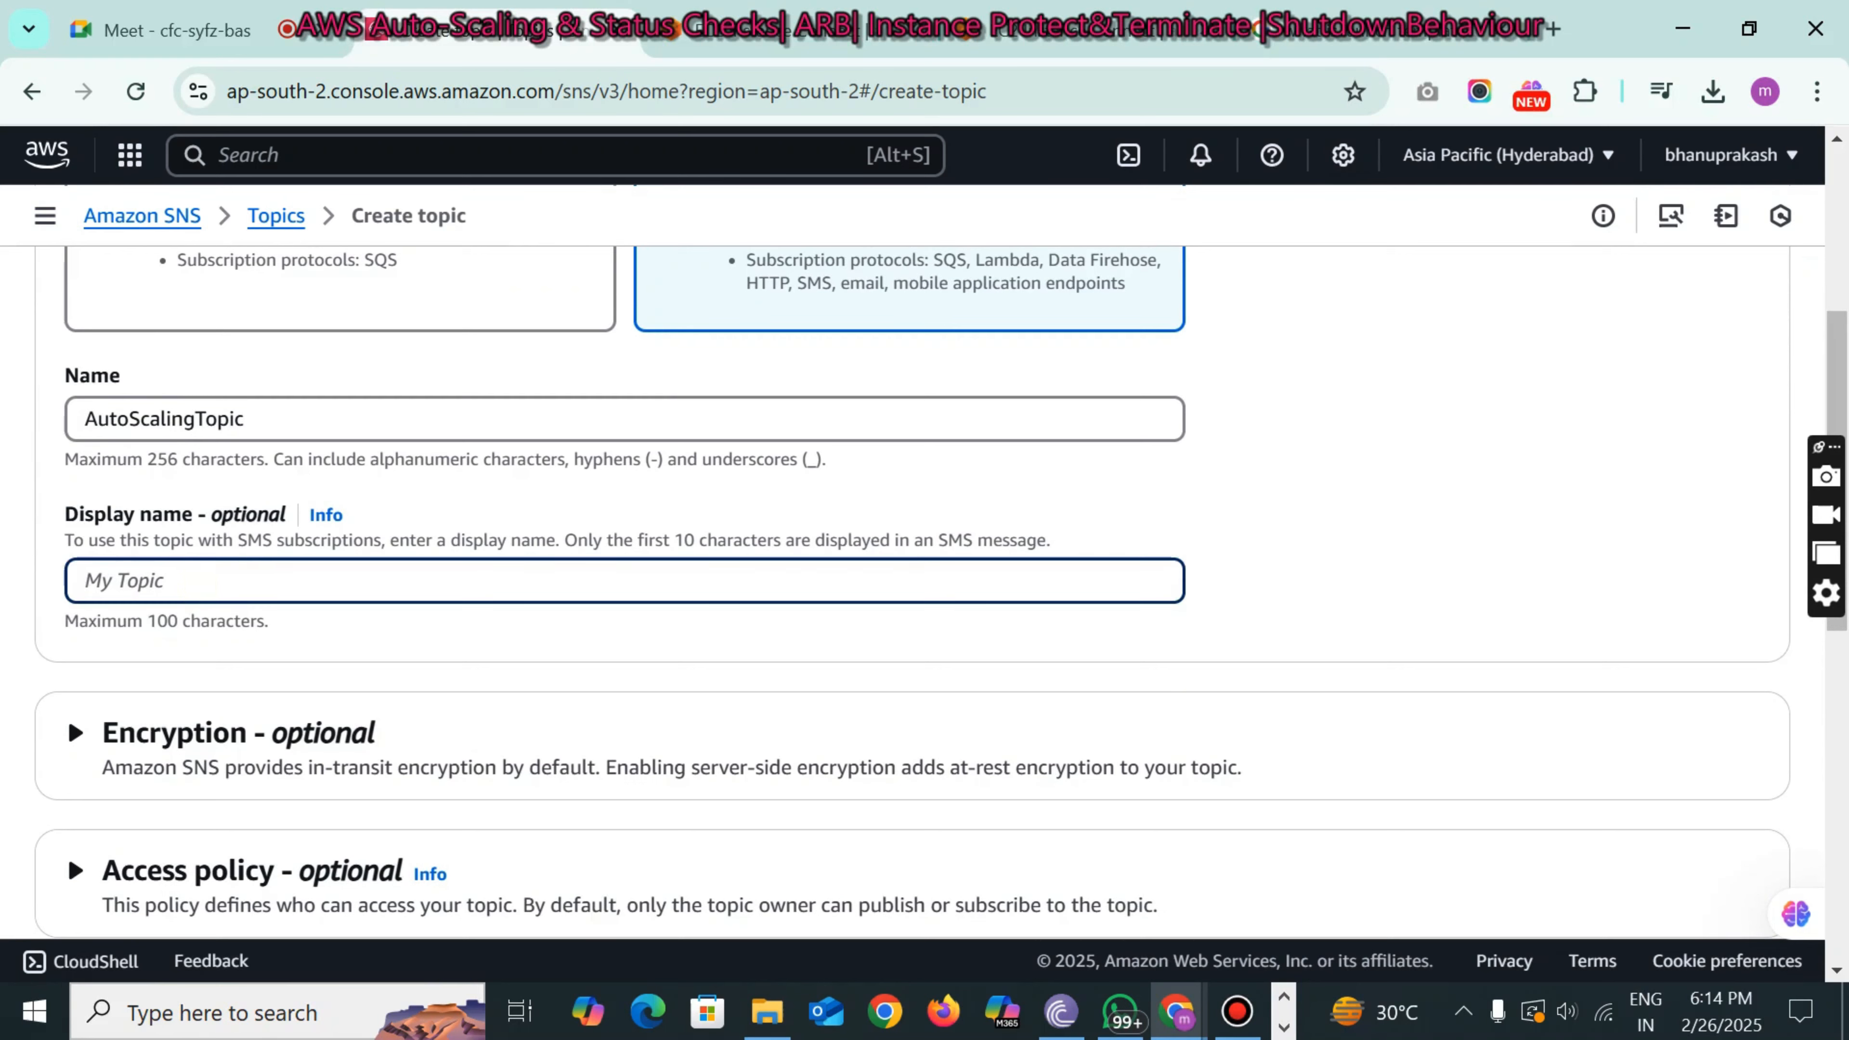
{"action": "key", "text": "ctrl+v"}
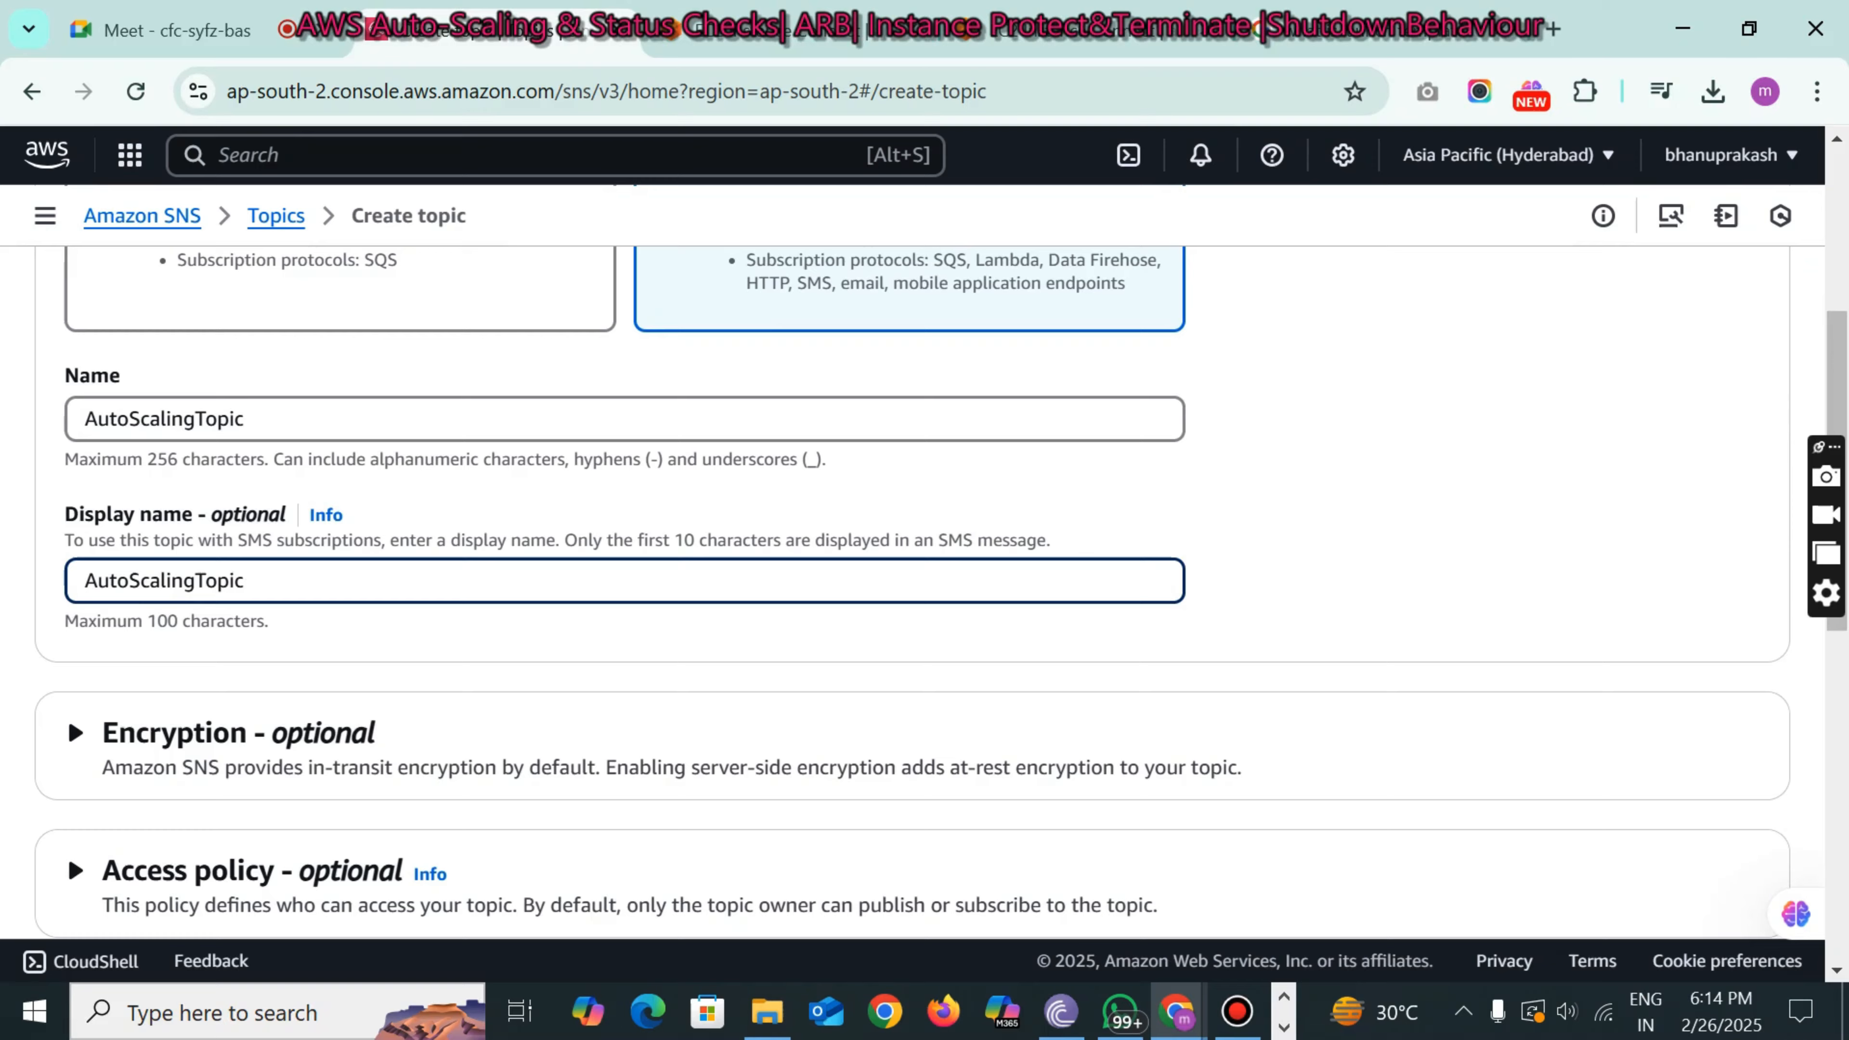
{"action": "scroll", "coordinate": [924, 583], "scroll_direction": "down", "scroll_amount": 12}
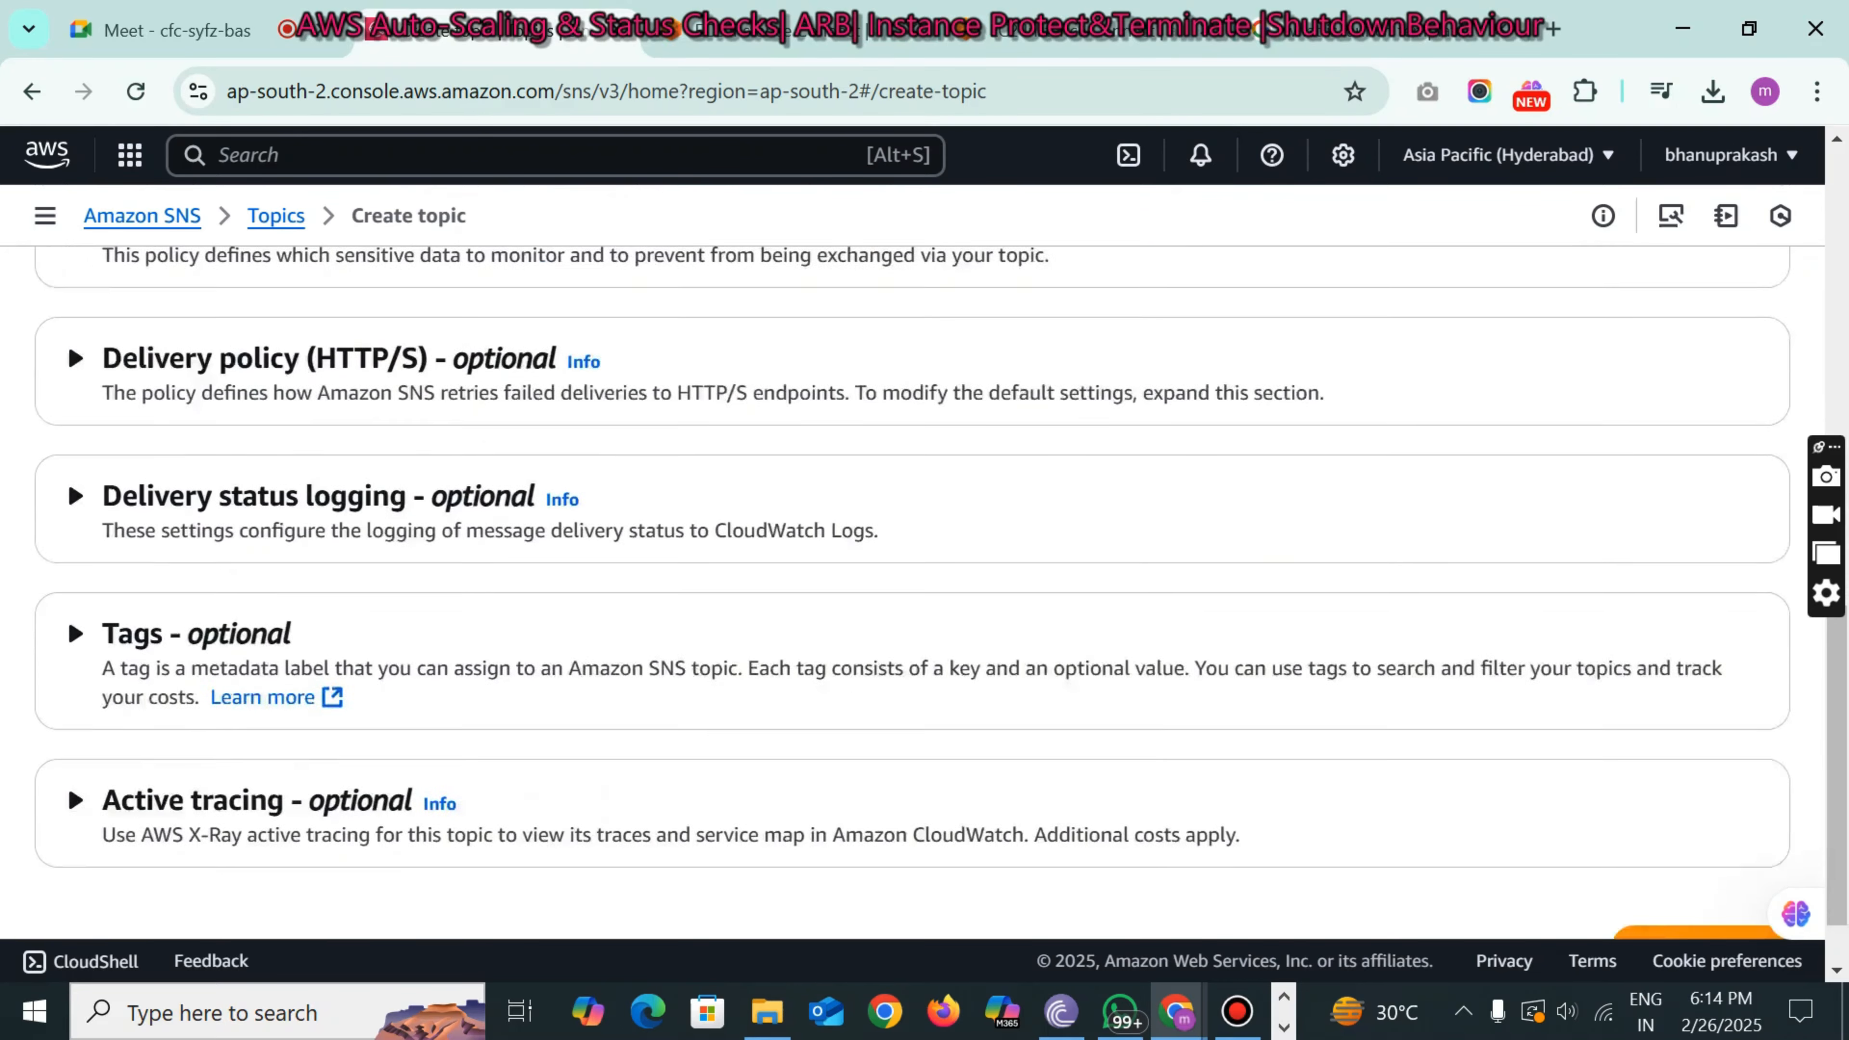
{"action": "left_click", "coordinate": [1659, 856]}
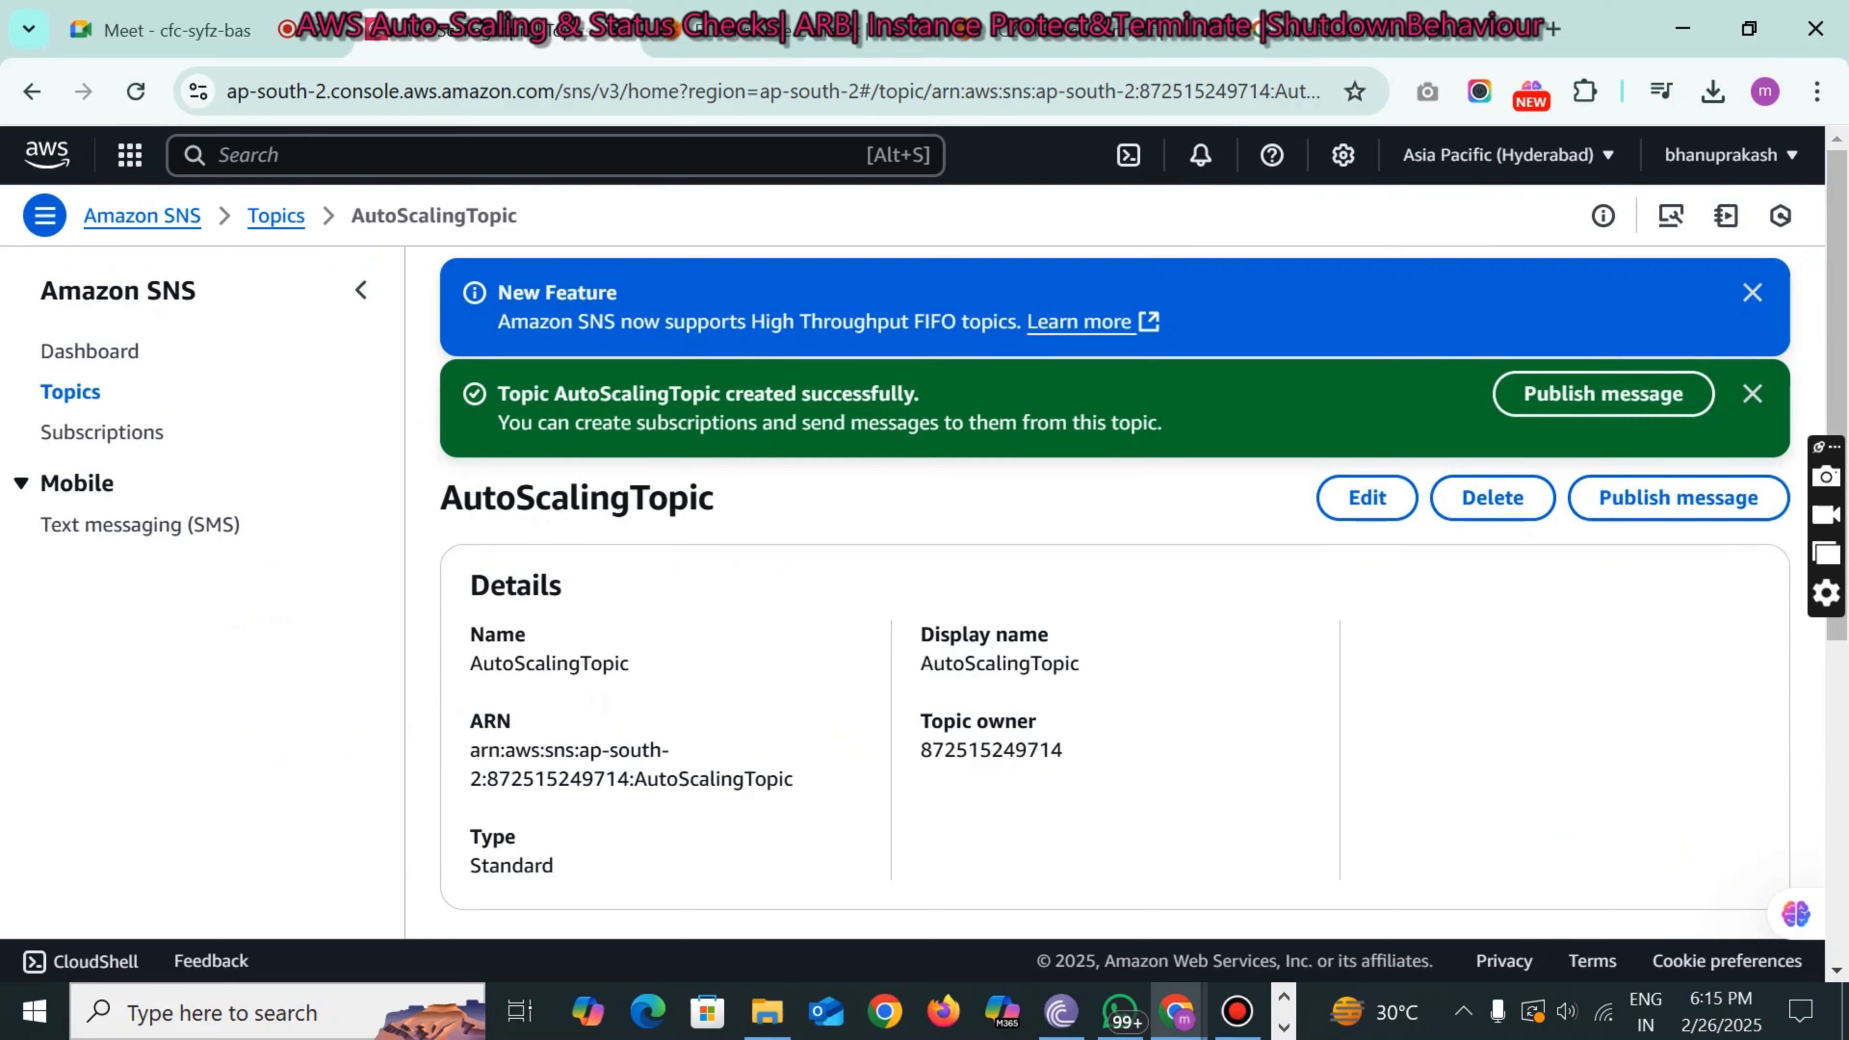
{"action": "scroll", "coordinate": [1114, 583], "scroll_direction": "down", "scroll_amount": 5}
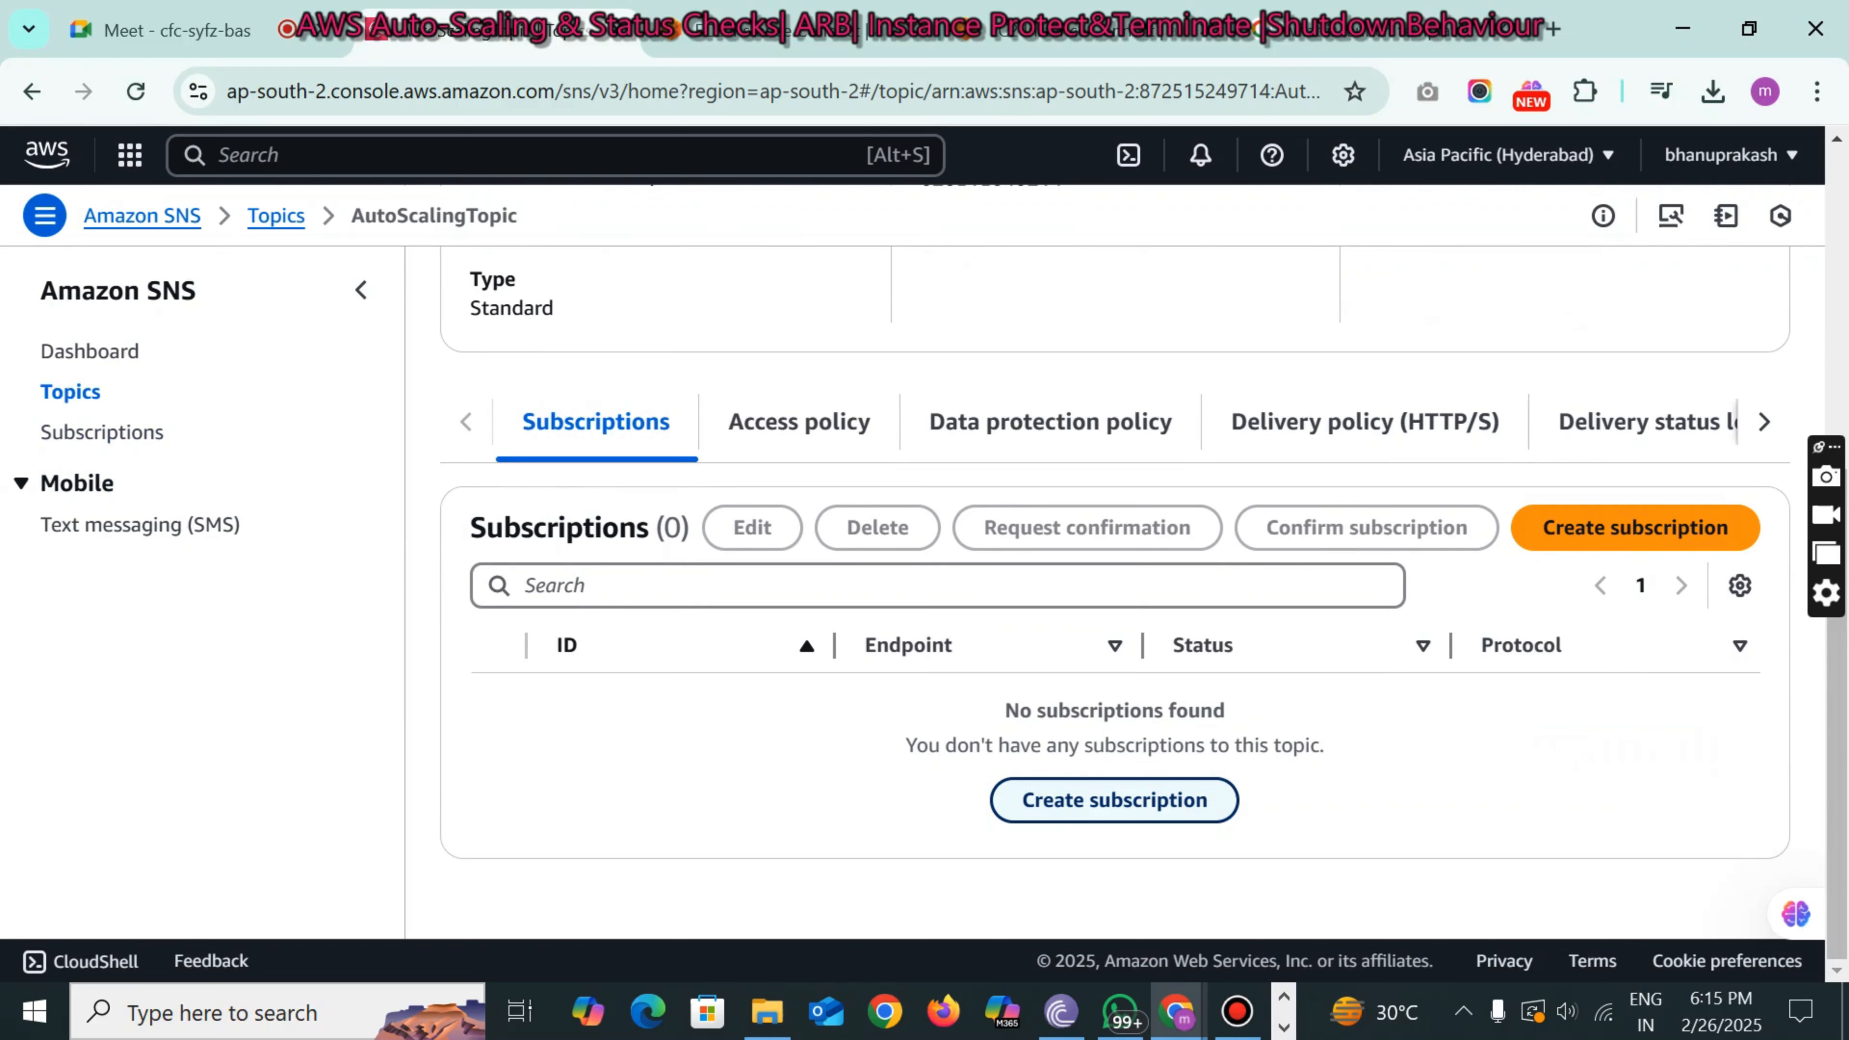
{"action": "scroll", "coordinate": [1114, 583], "scroll_direction": "up", "scroll_amount": 5}
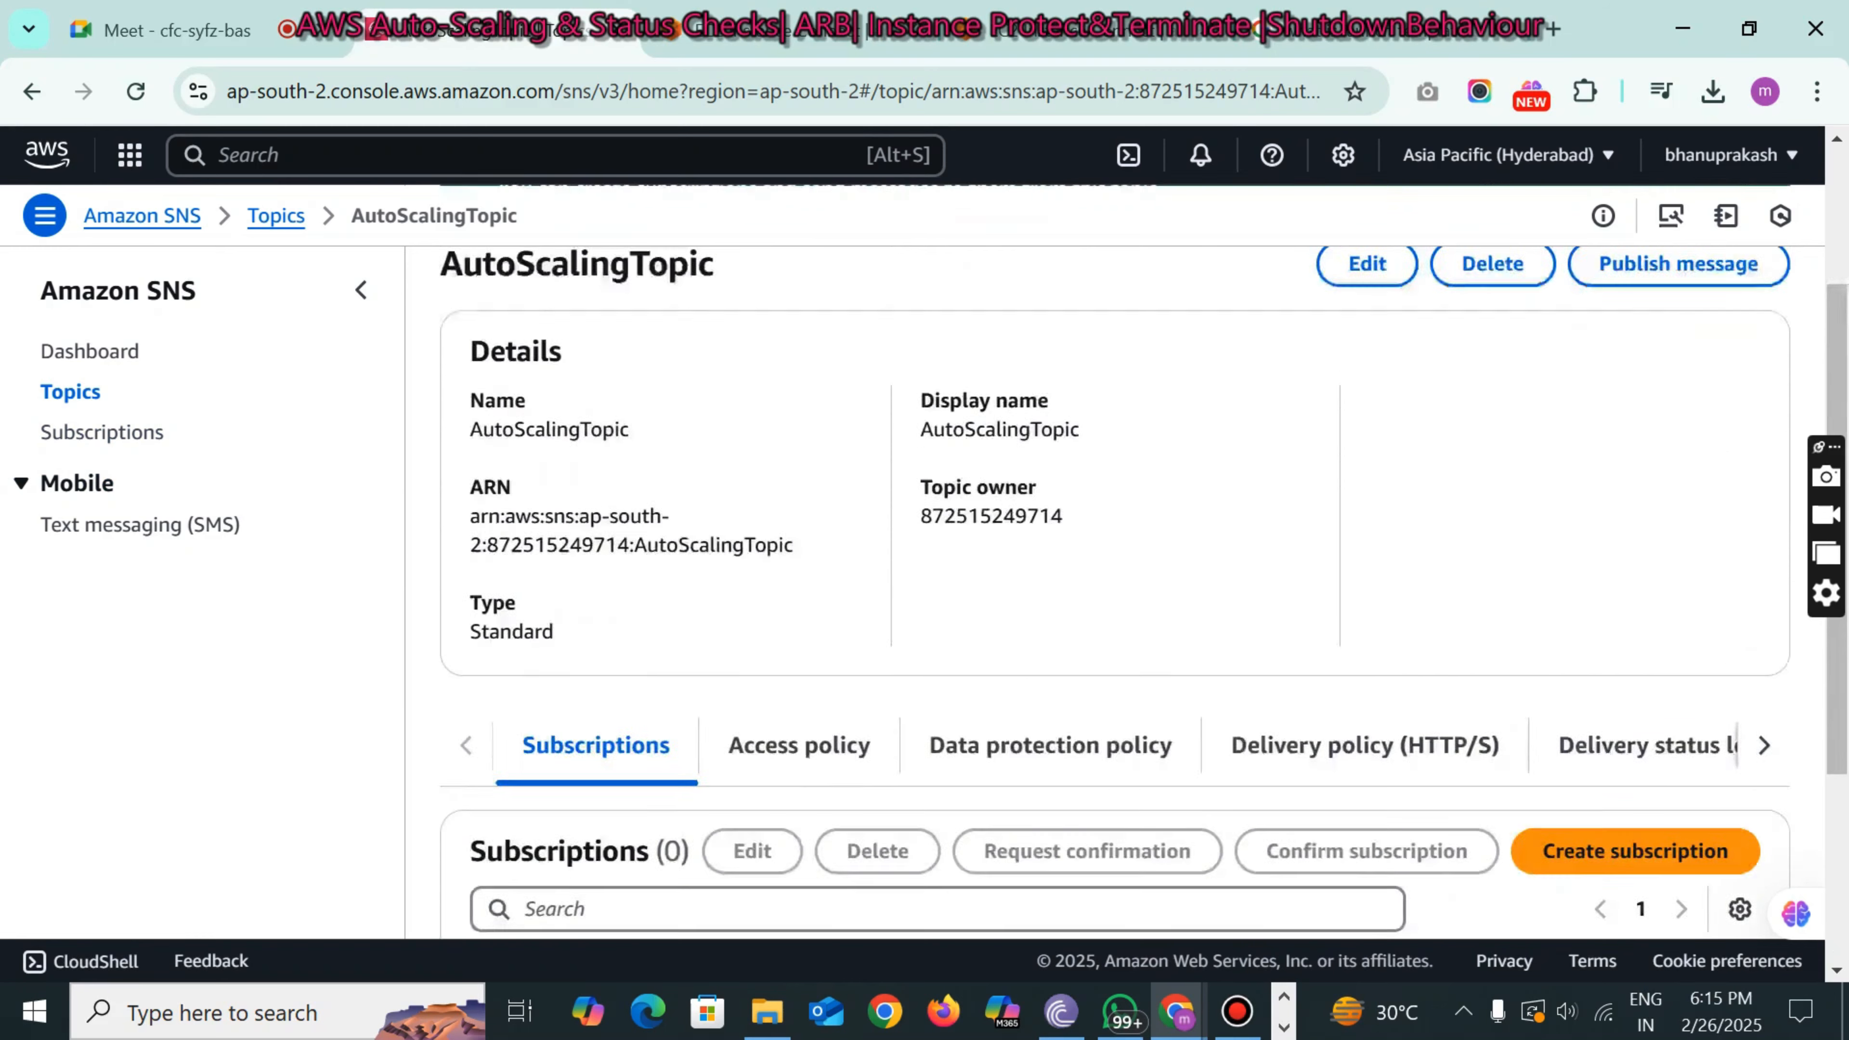
- Start a new subscription for AutoScalingTopic and set its protocol to Email
{"action": "scroll", "coordinate": [1114, 583], "scroll_direction": "down", "scroll_amount": 6}
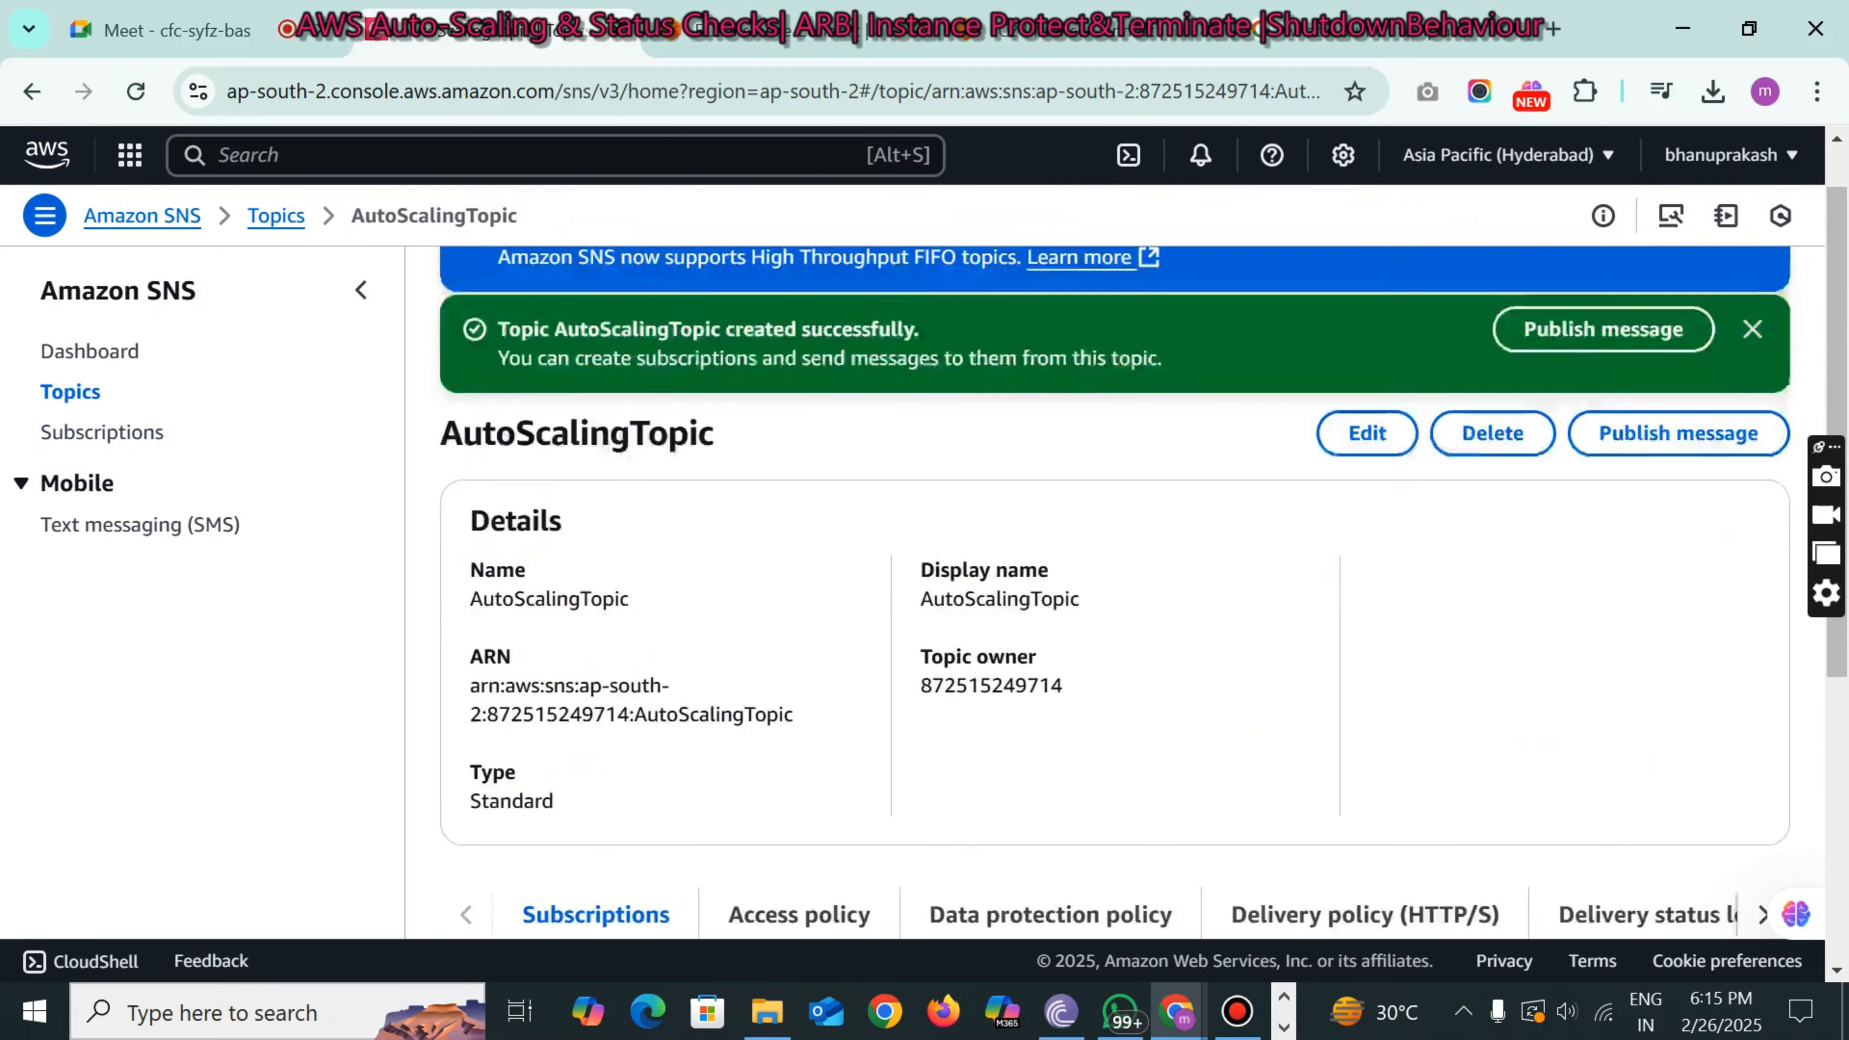
{"action": "left_click", "coordinate": [1117, 800]}
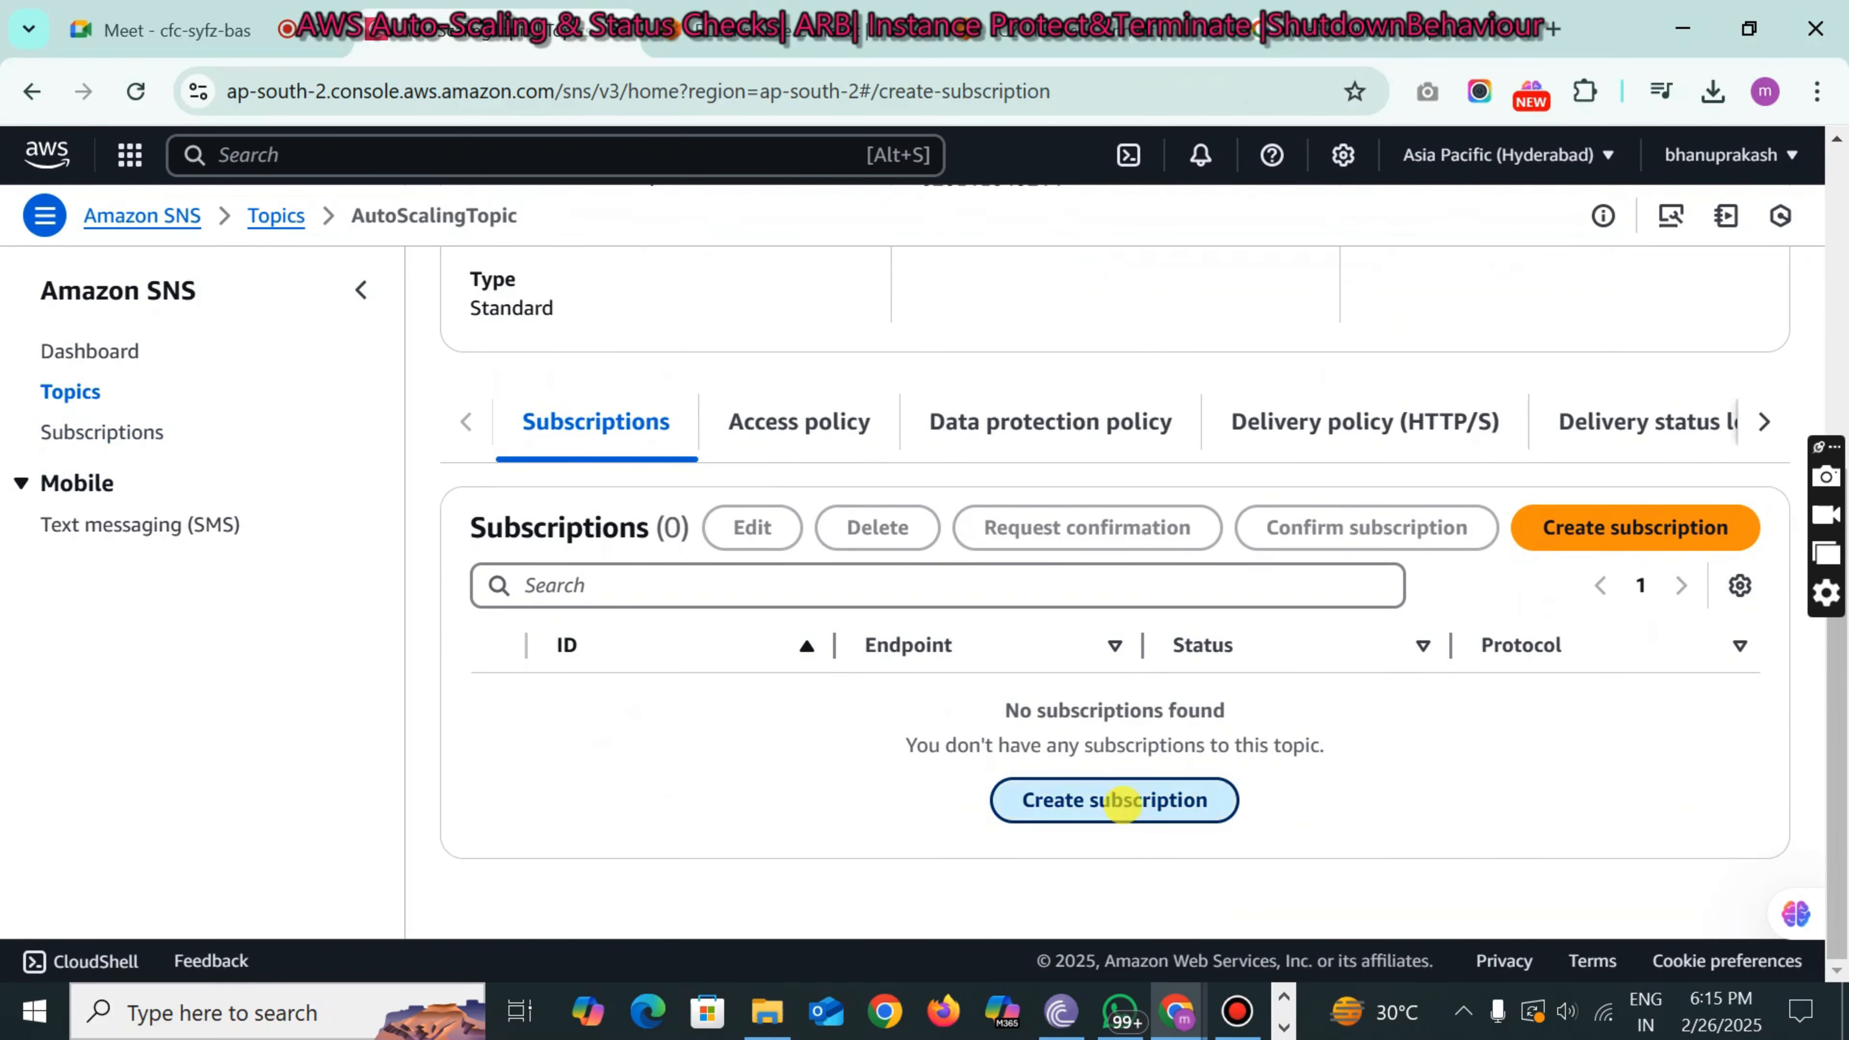
{"action": "scroll", "coordinate": [913, 582], "scroll_direction": "up", "scroll_amount": 3}
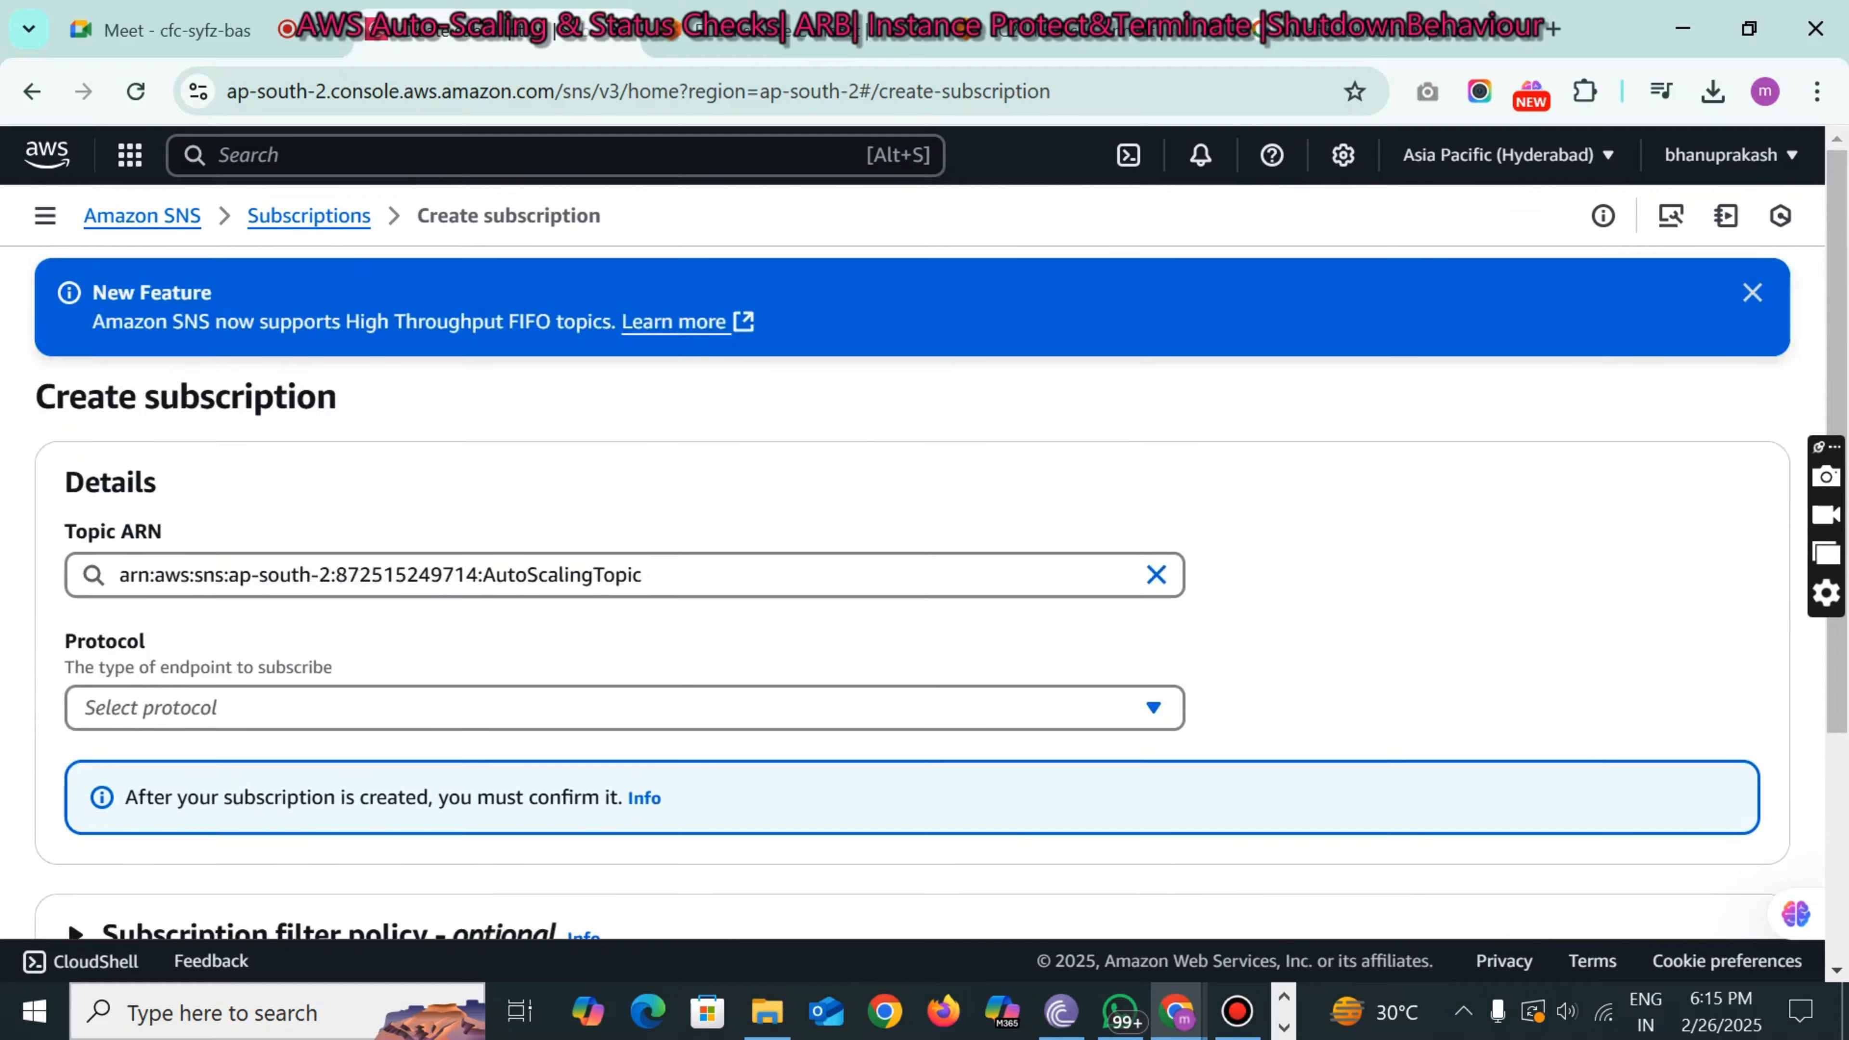
{"action": "scroll", "coordinate": [913, 583], "scroll_direction": "down", "scroll_amount": 3}
{"action": "scroll", "coordinate": [913, 582], "scroll_direction": "up", "scroll_amount": 2}
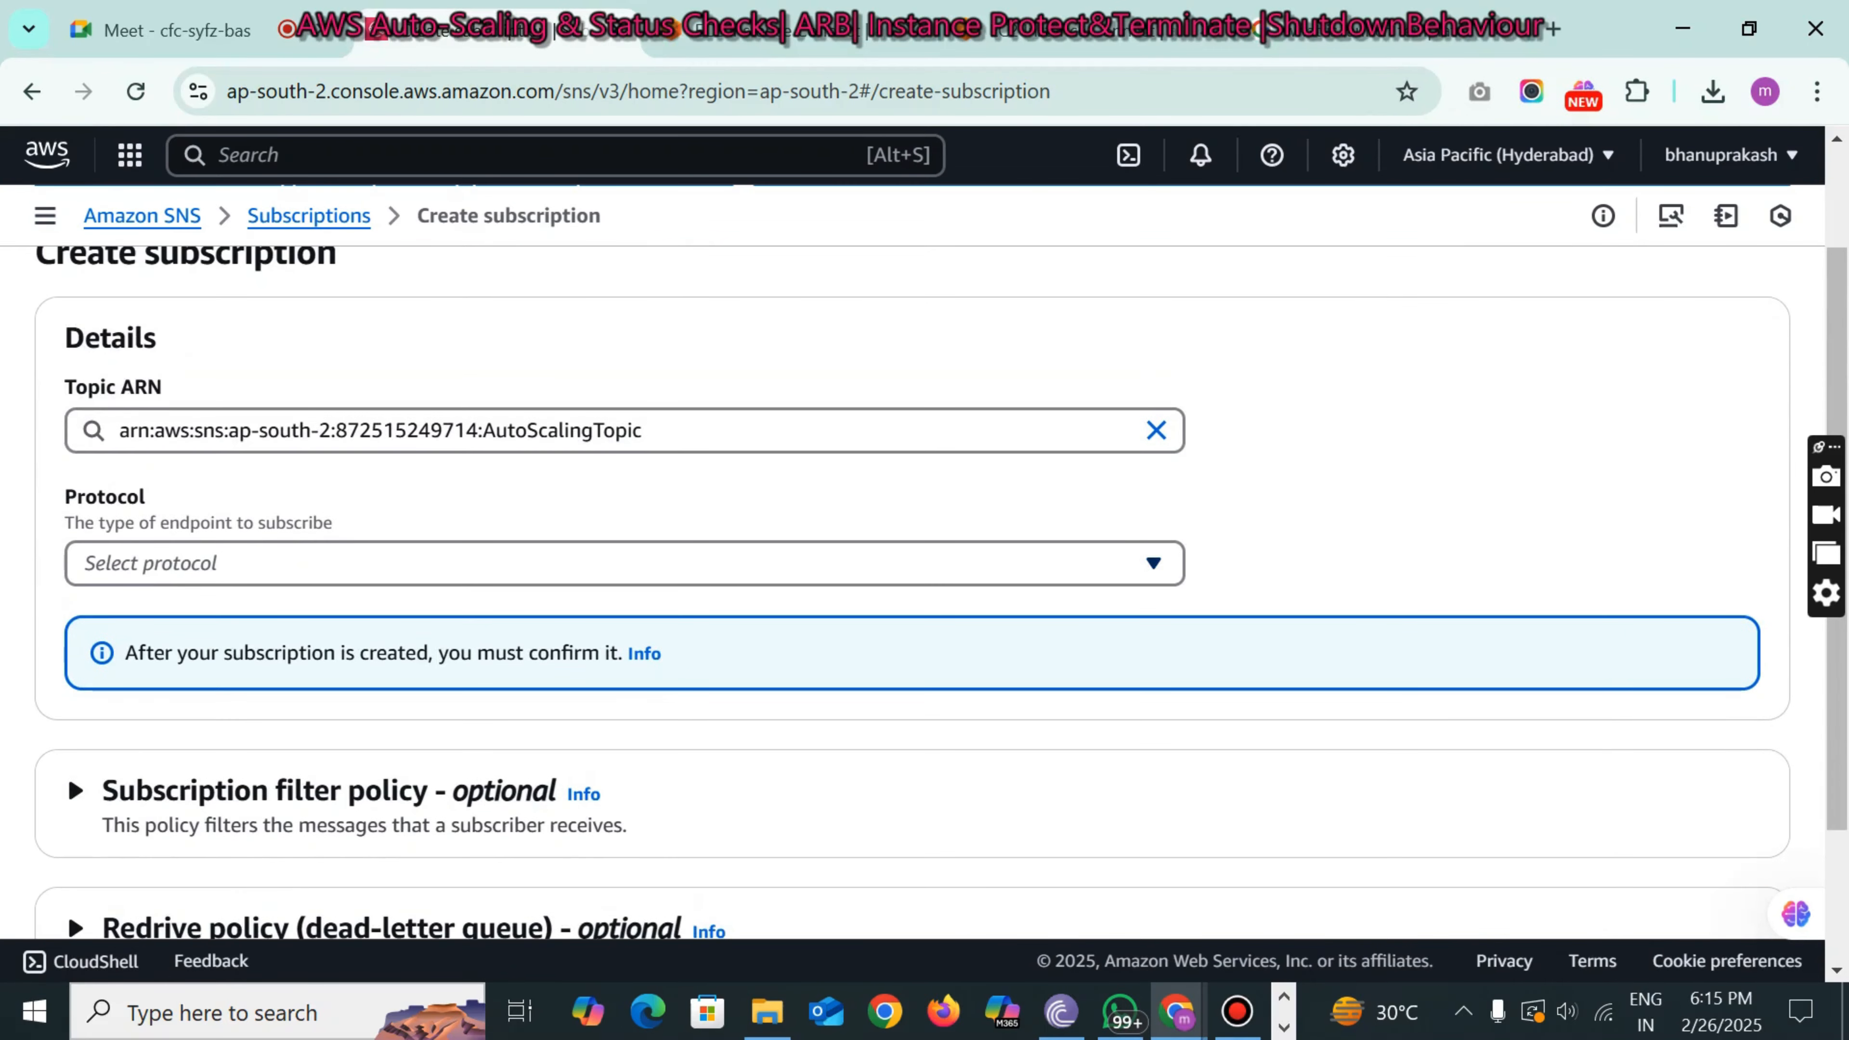
{"action": "left_click", "coordinate": [144, 561]}
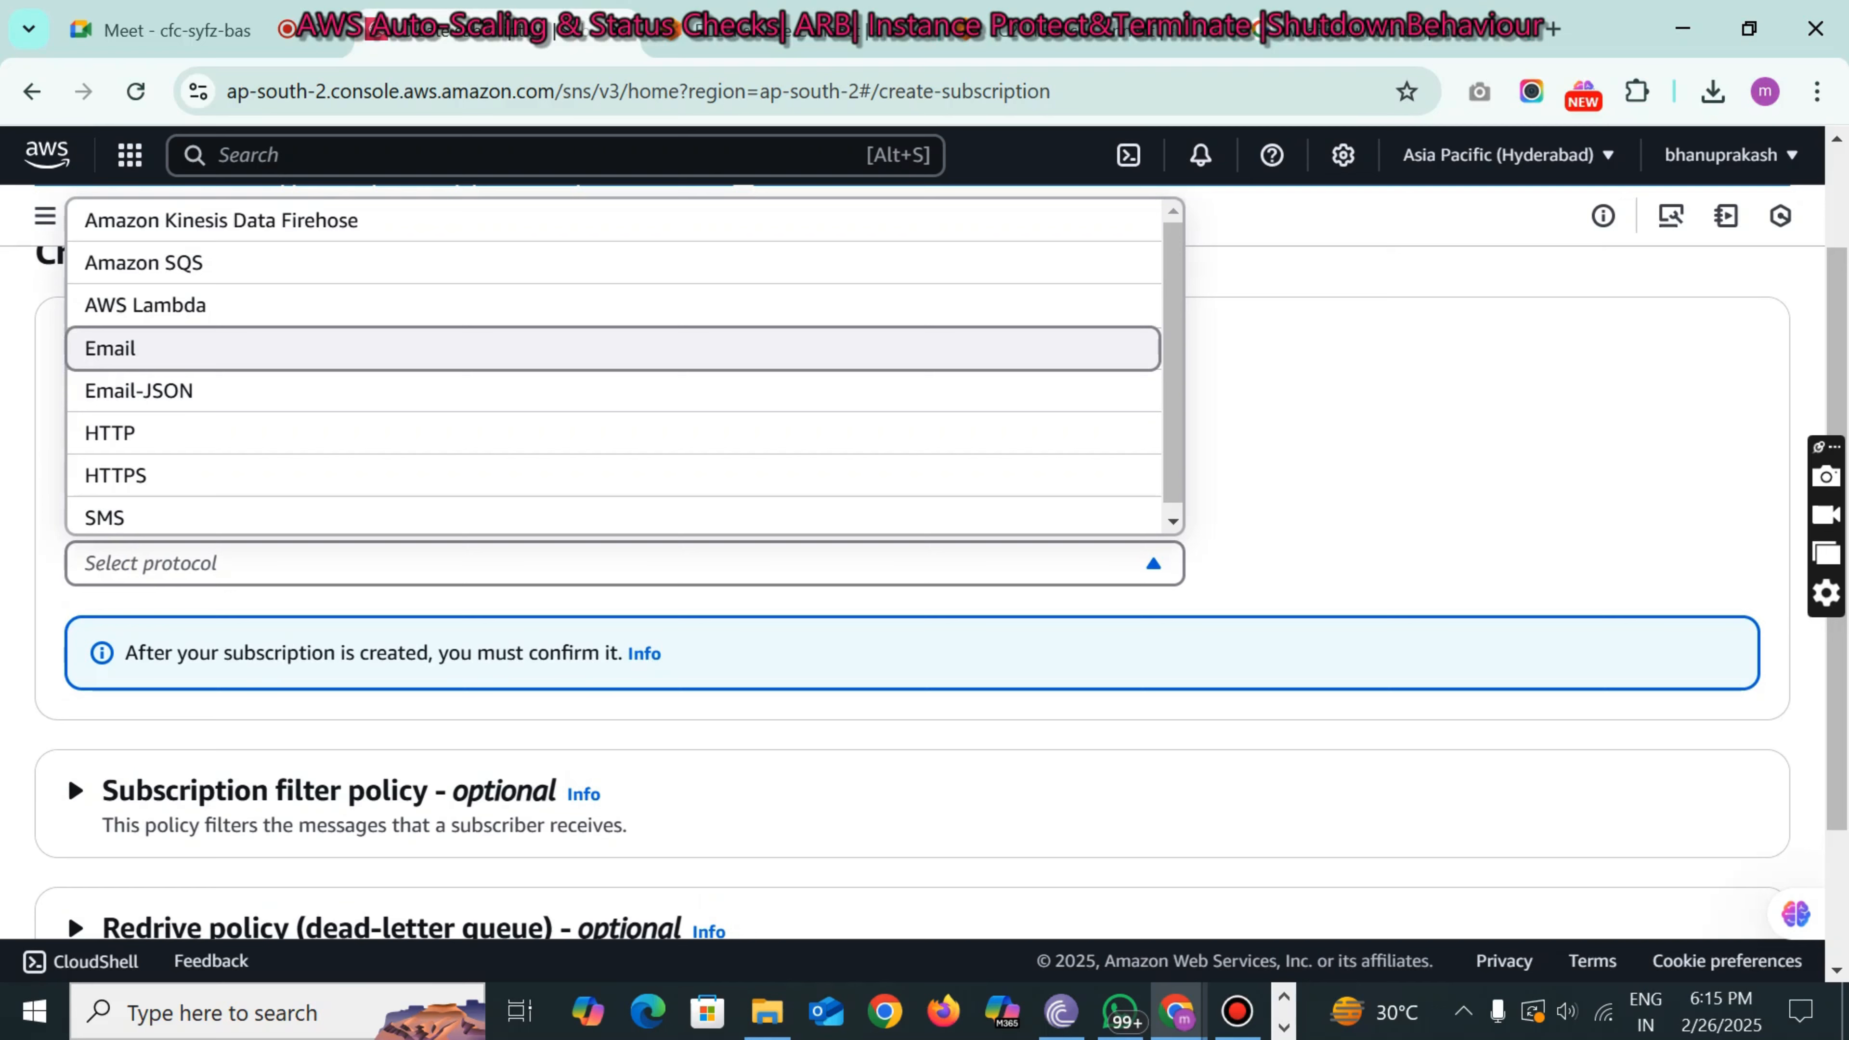
{"action": "left_click", "coordinate": [127, 349]}
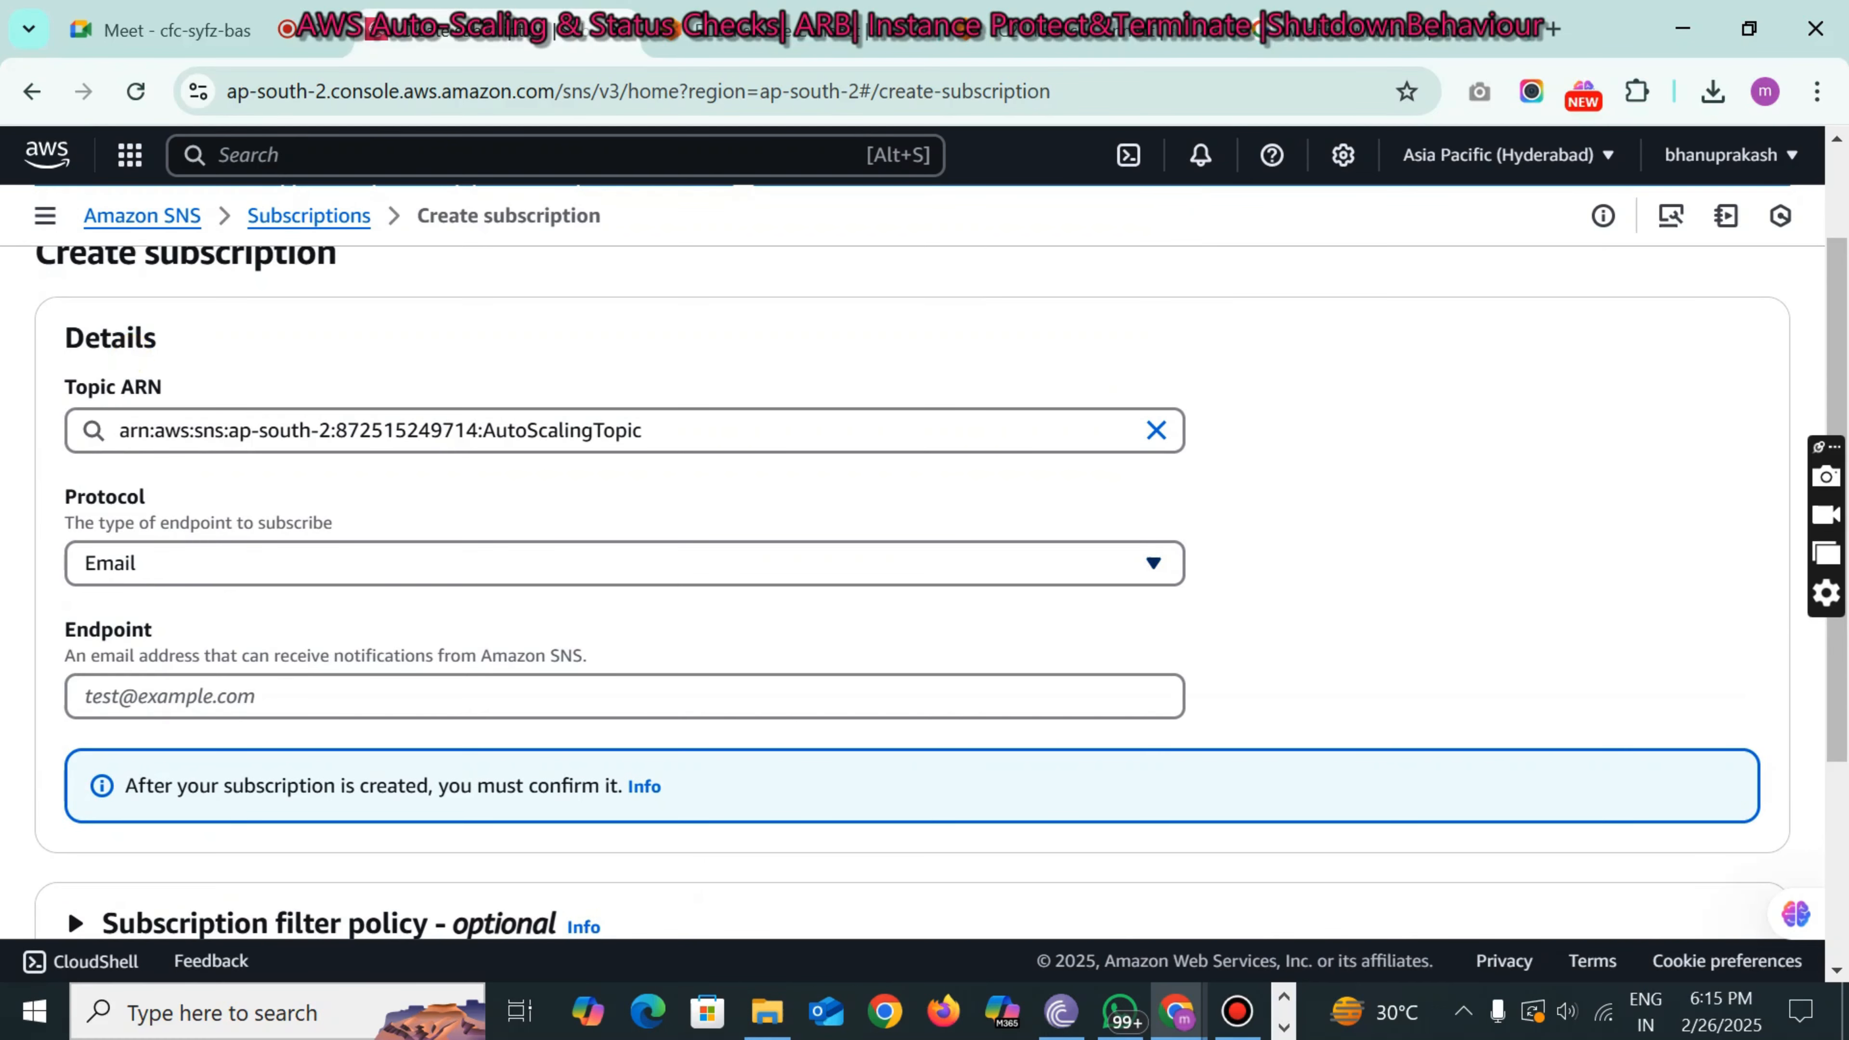
- Open a new browser tab and copy the signed-in Google account's e-mail address
{"action": "left_click", "coordinate": [181, 696]}
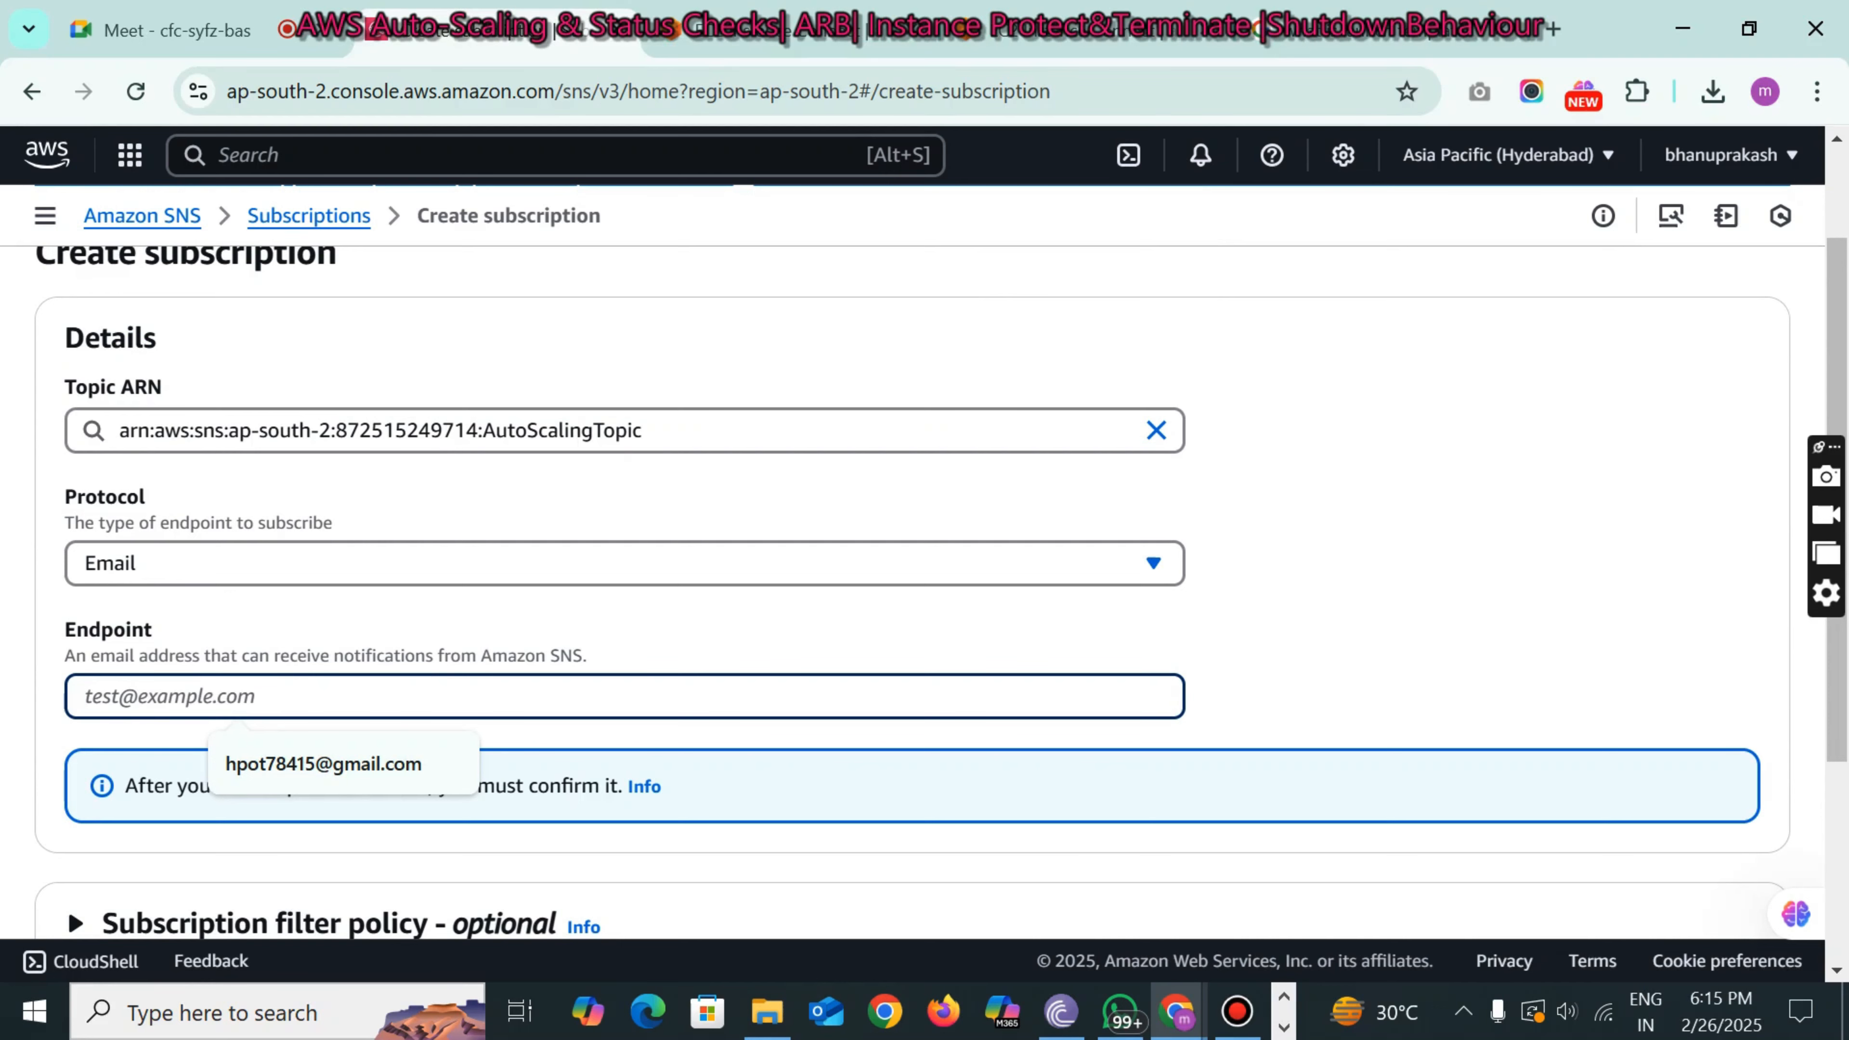
{"action": "left_click", "coordinate": [1553, 28]}
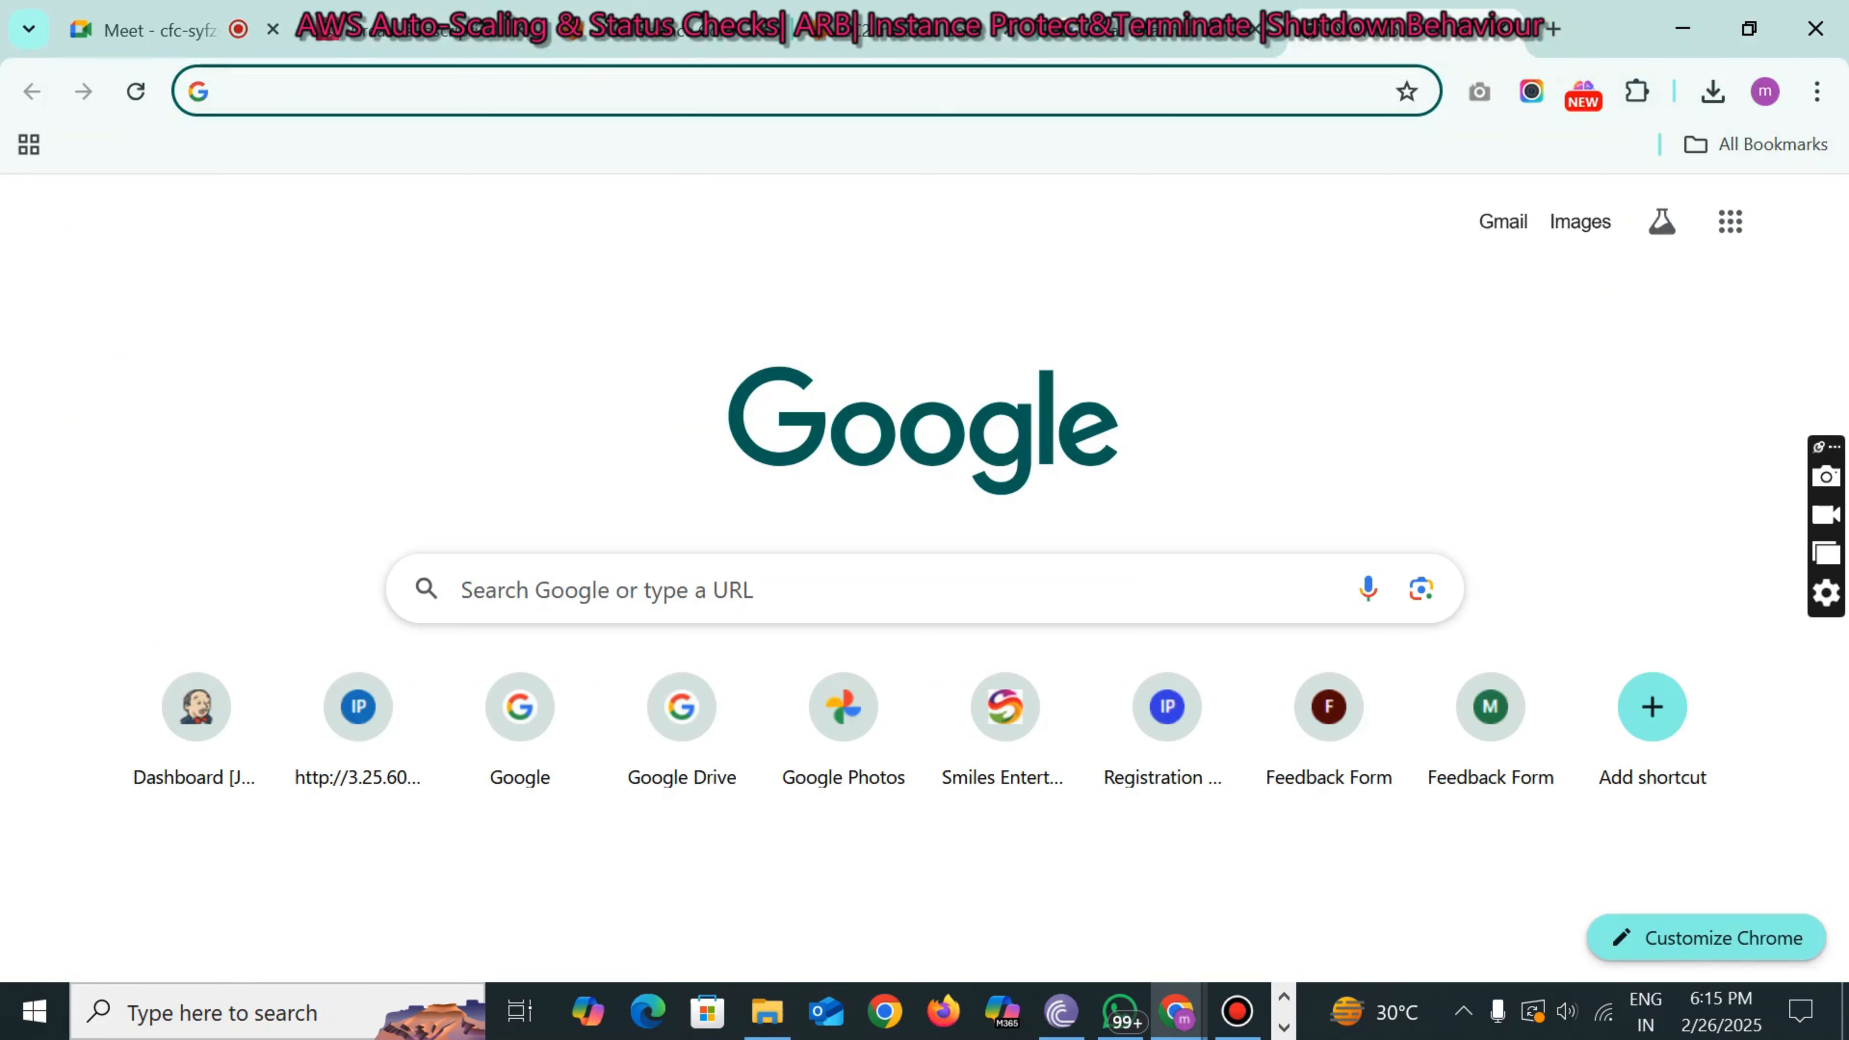
{"action": "left_click", "coordinate": [1800, 221]}
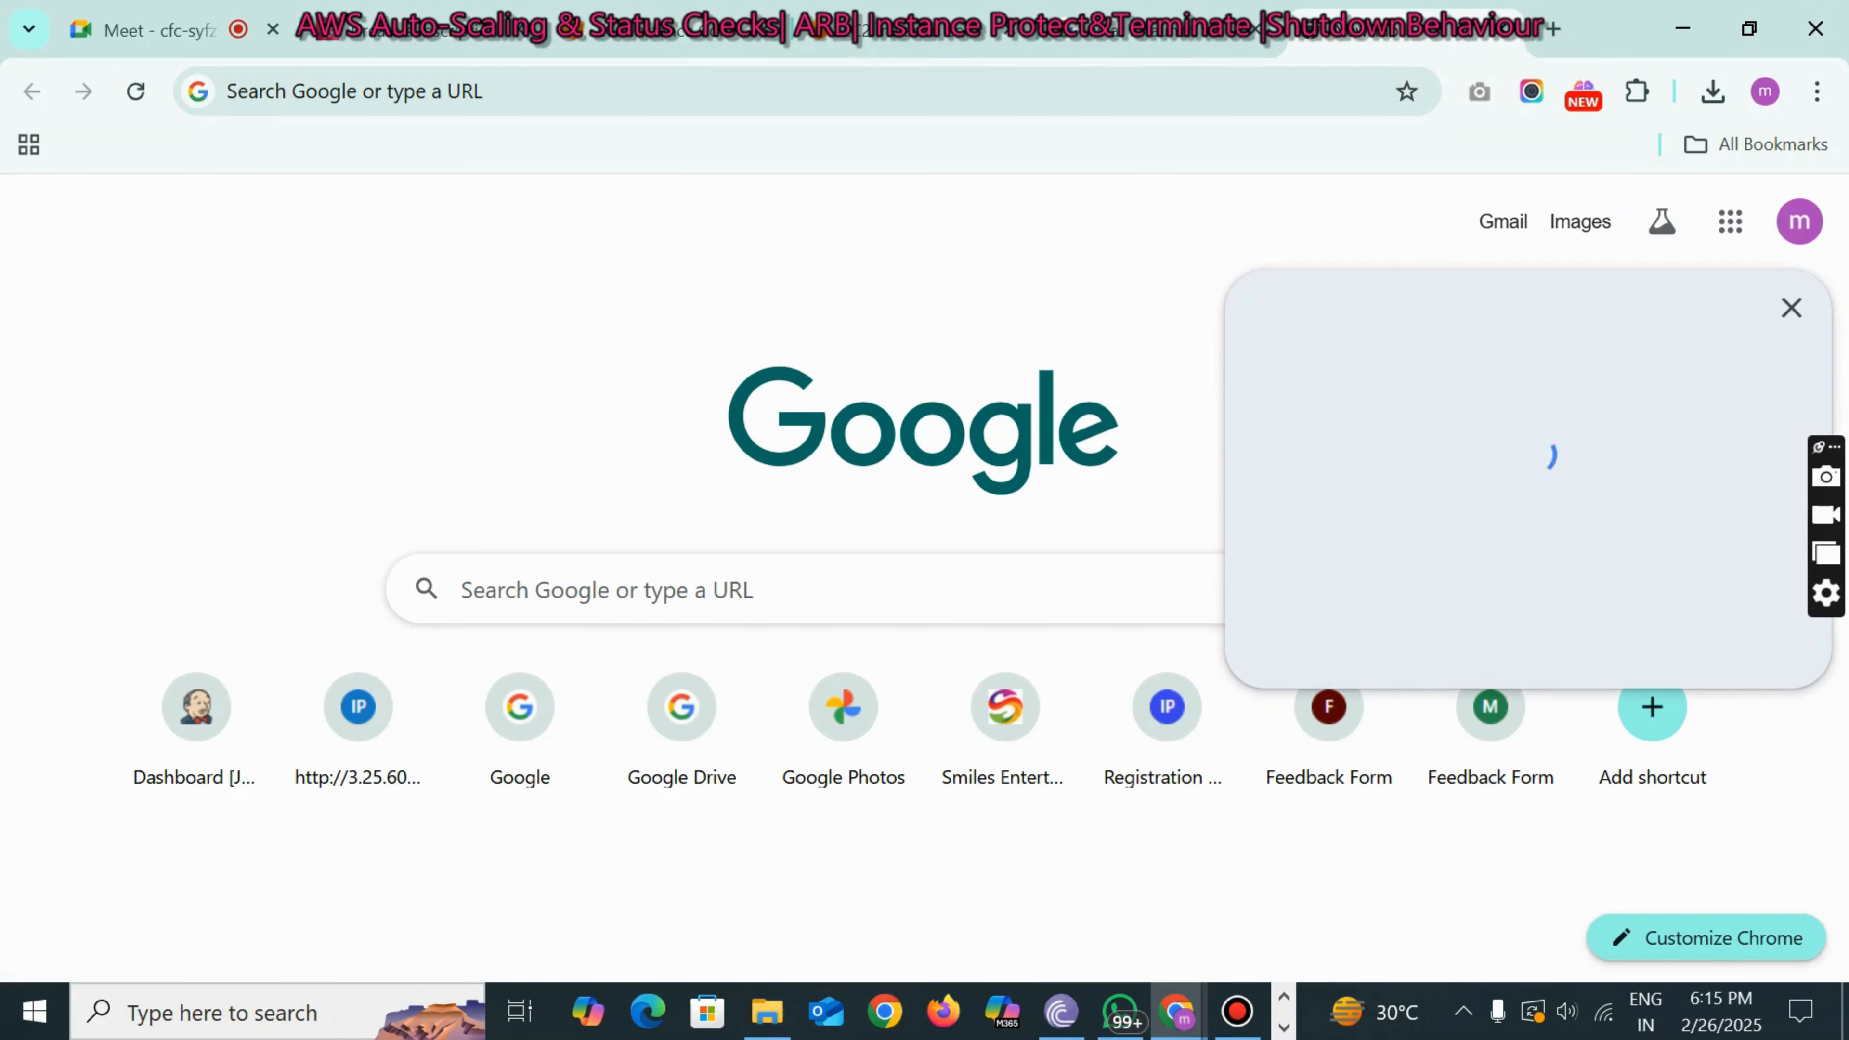
{"action": "left_click_drag", "start_coordinate": [1391, 310], "coordinate": [1686, 317]}
{"action": "key", "text": "ctrl+c"}
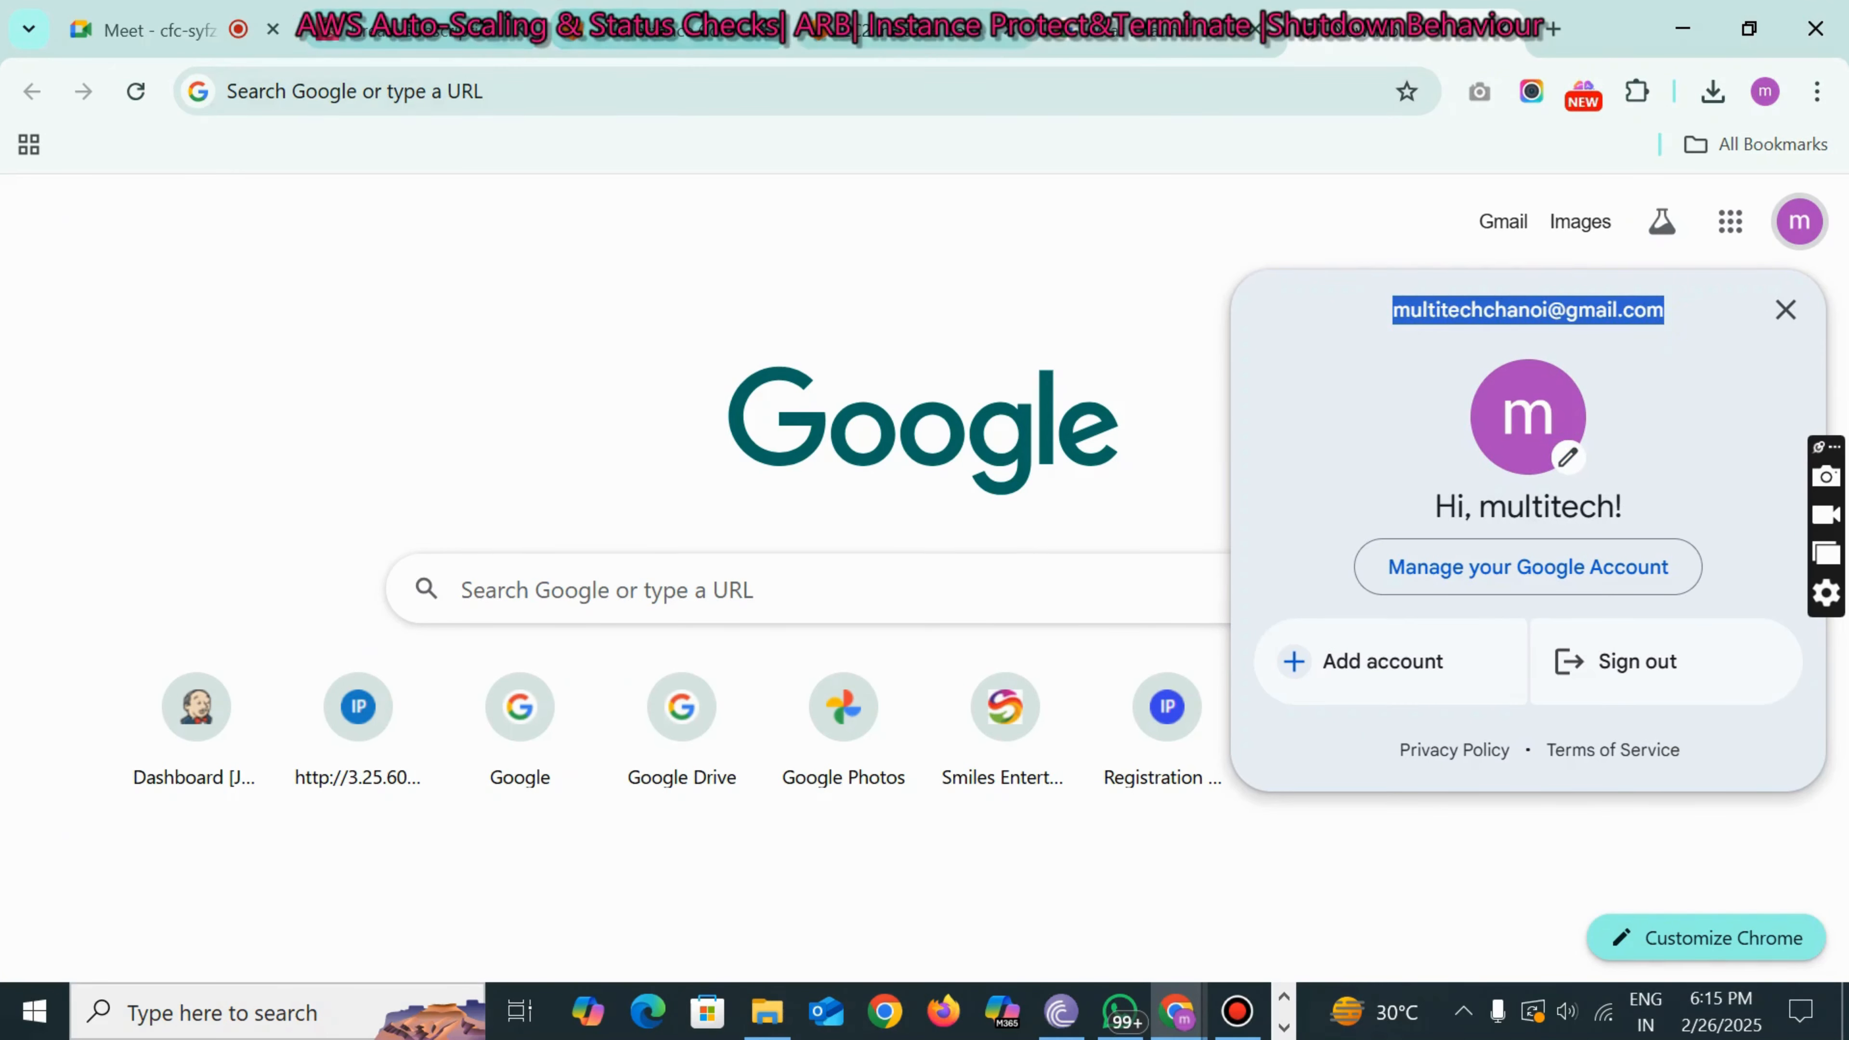
- Return to the subscription form and paste the copied e-mail address as the endpoint
{"action": "left_click", "coordinate": [907, 34]}
{"action": "left_click", "coordinate": [699, 34]}
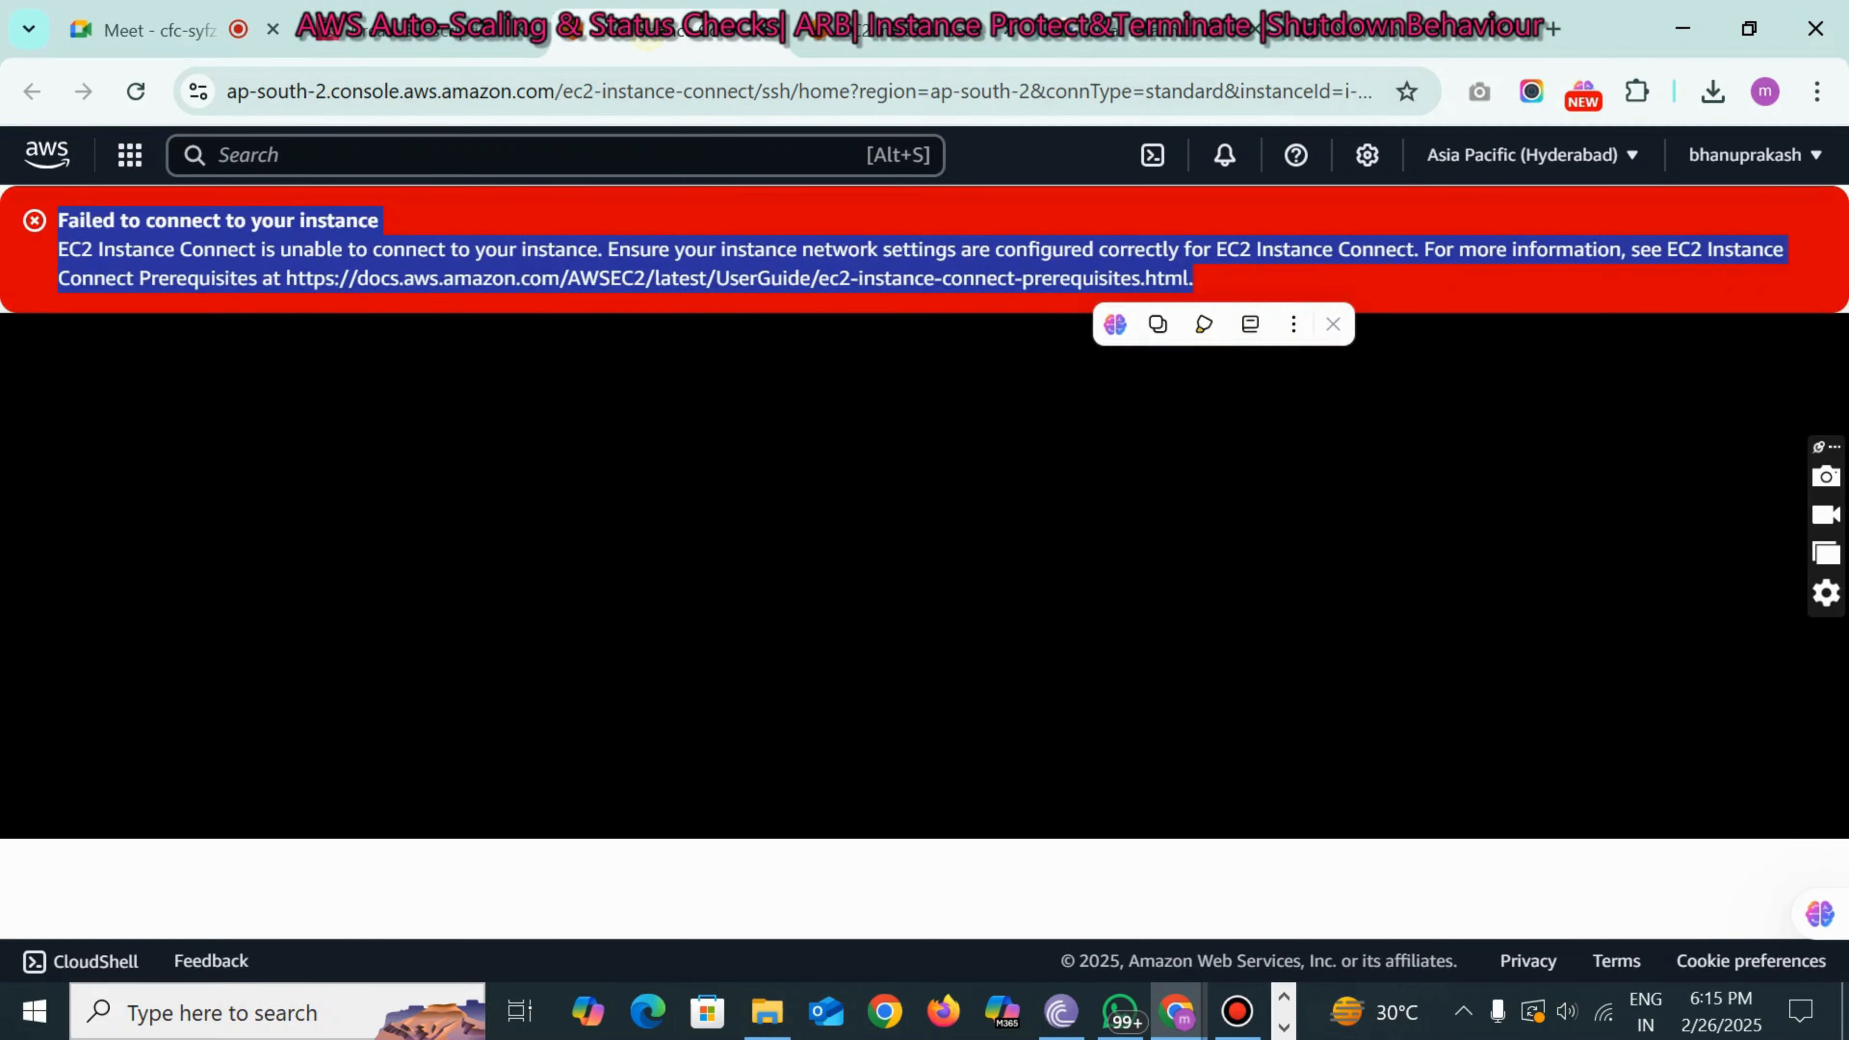
{"action": "left_click", "coordinate": [866, 34]}
{"action": "left_click", "coordinate": [754, 38]}
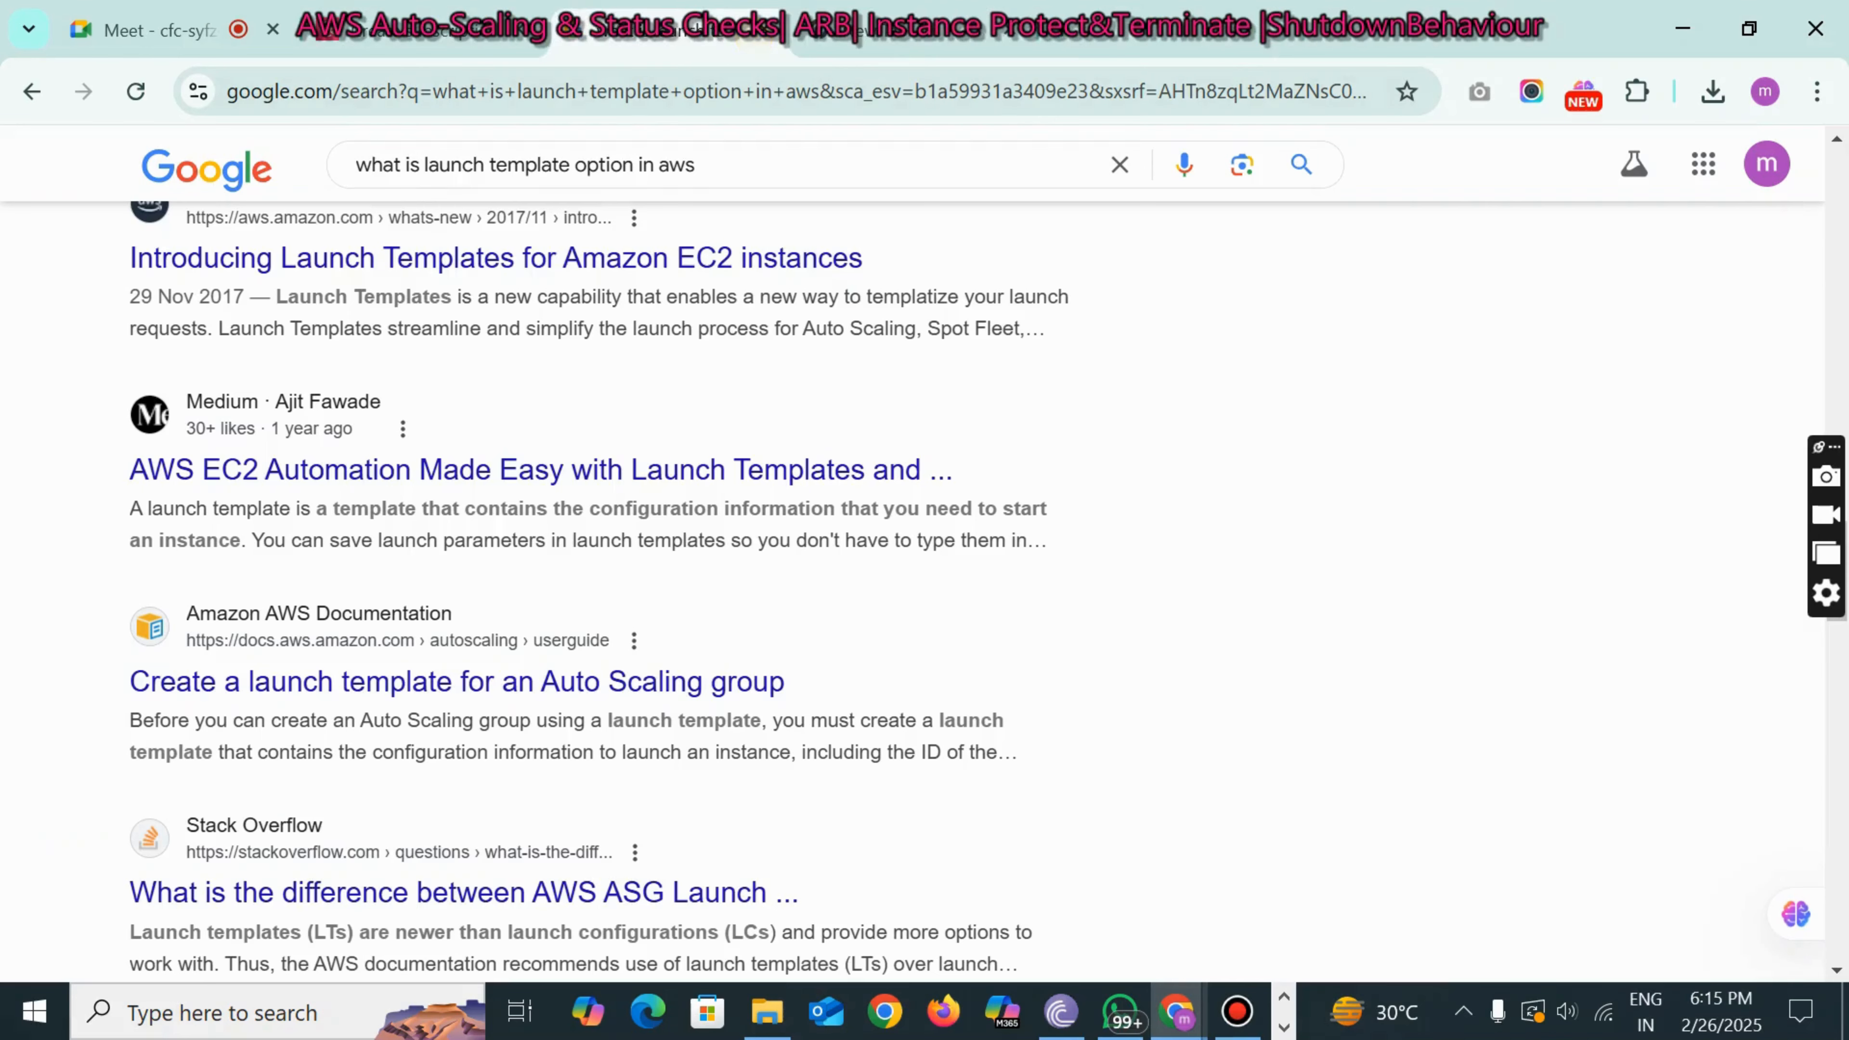
{"action": "left_click", "coordinate": [498, 29]}
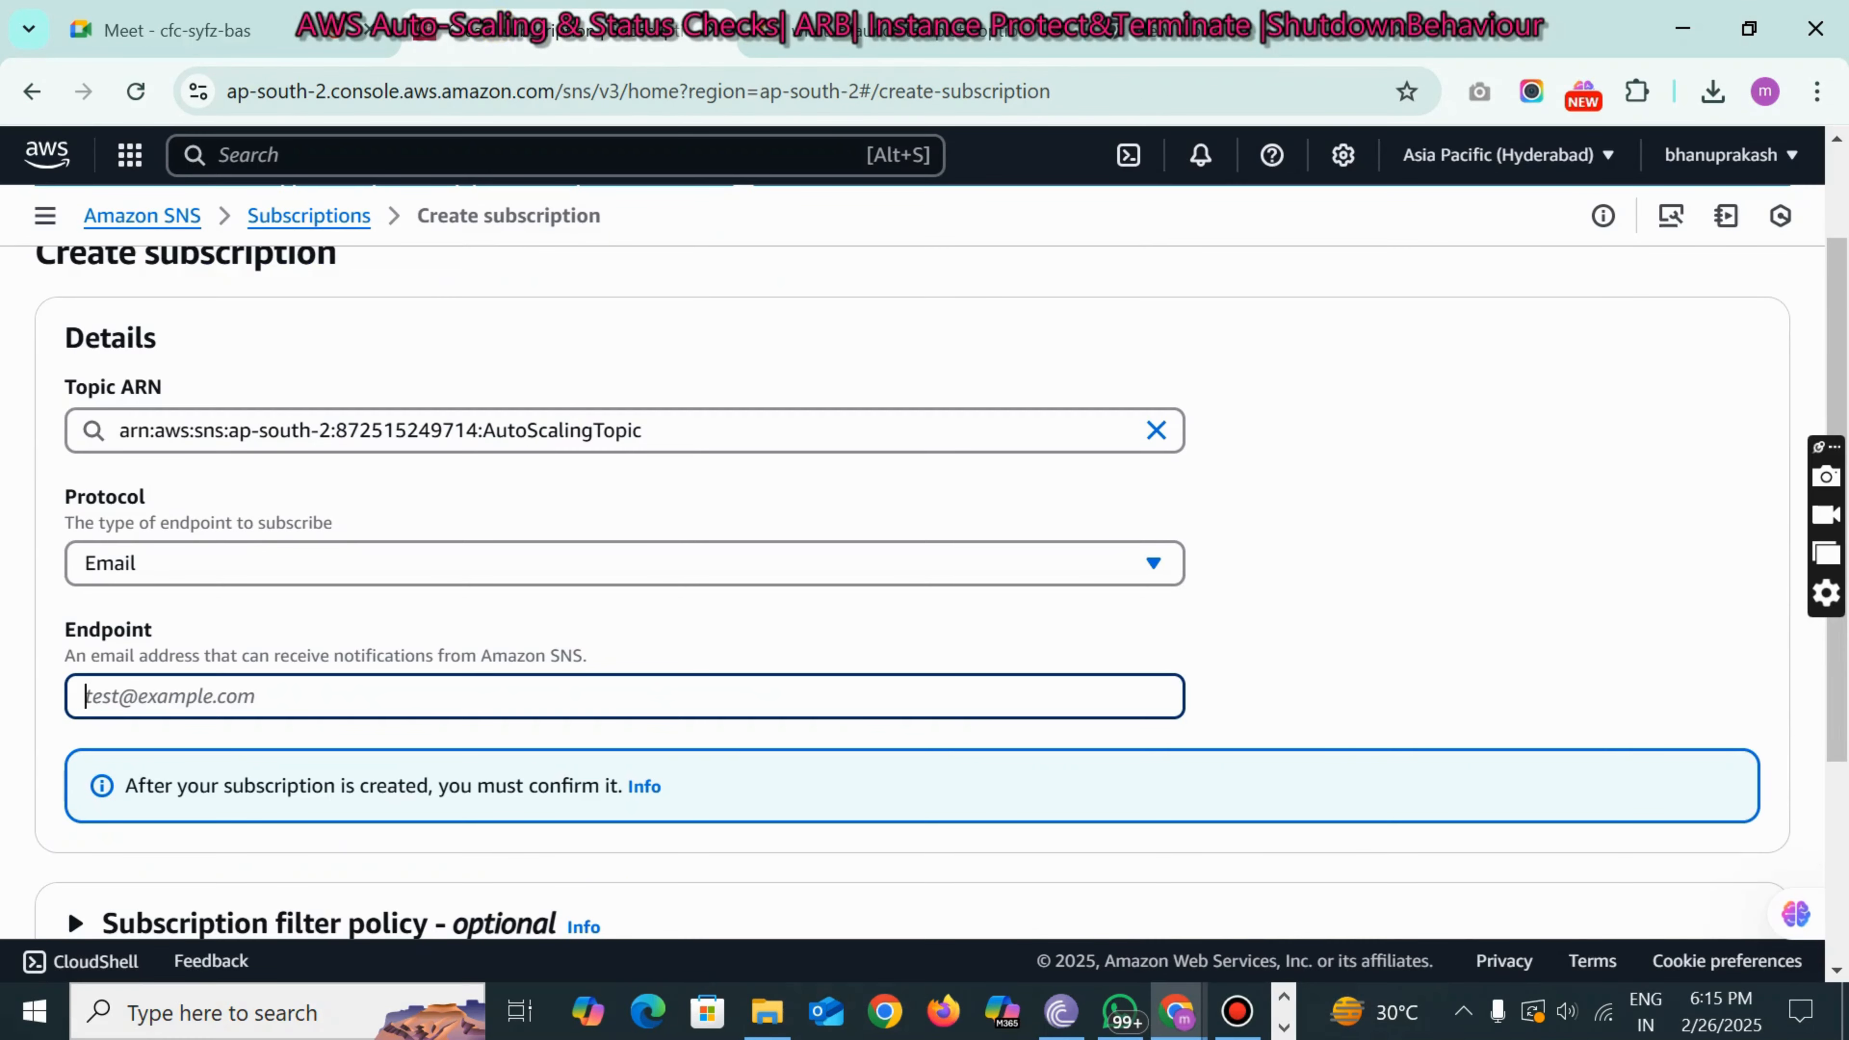
{"action": "key", "text": "ctrl+v"}
{"action": "left_click_drag", "start_coordinate": [364, 696], "coordinate": [57, 721]}
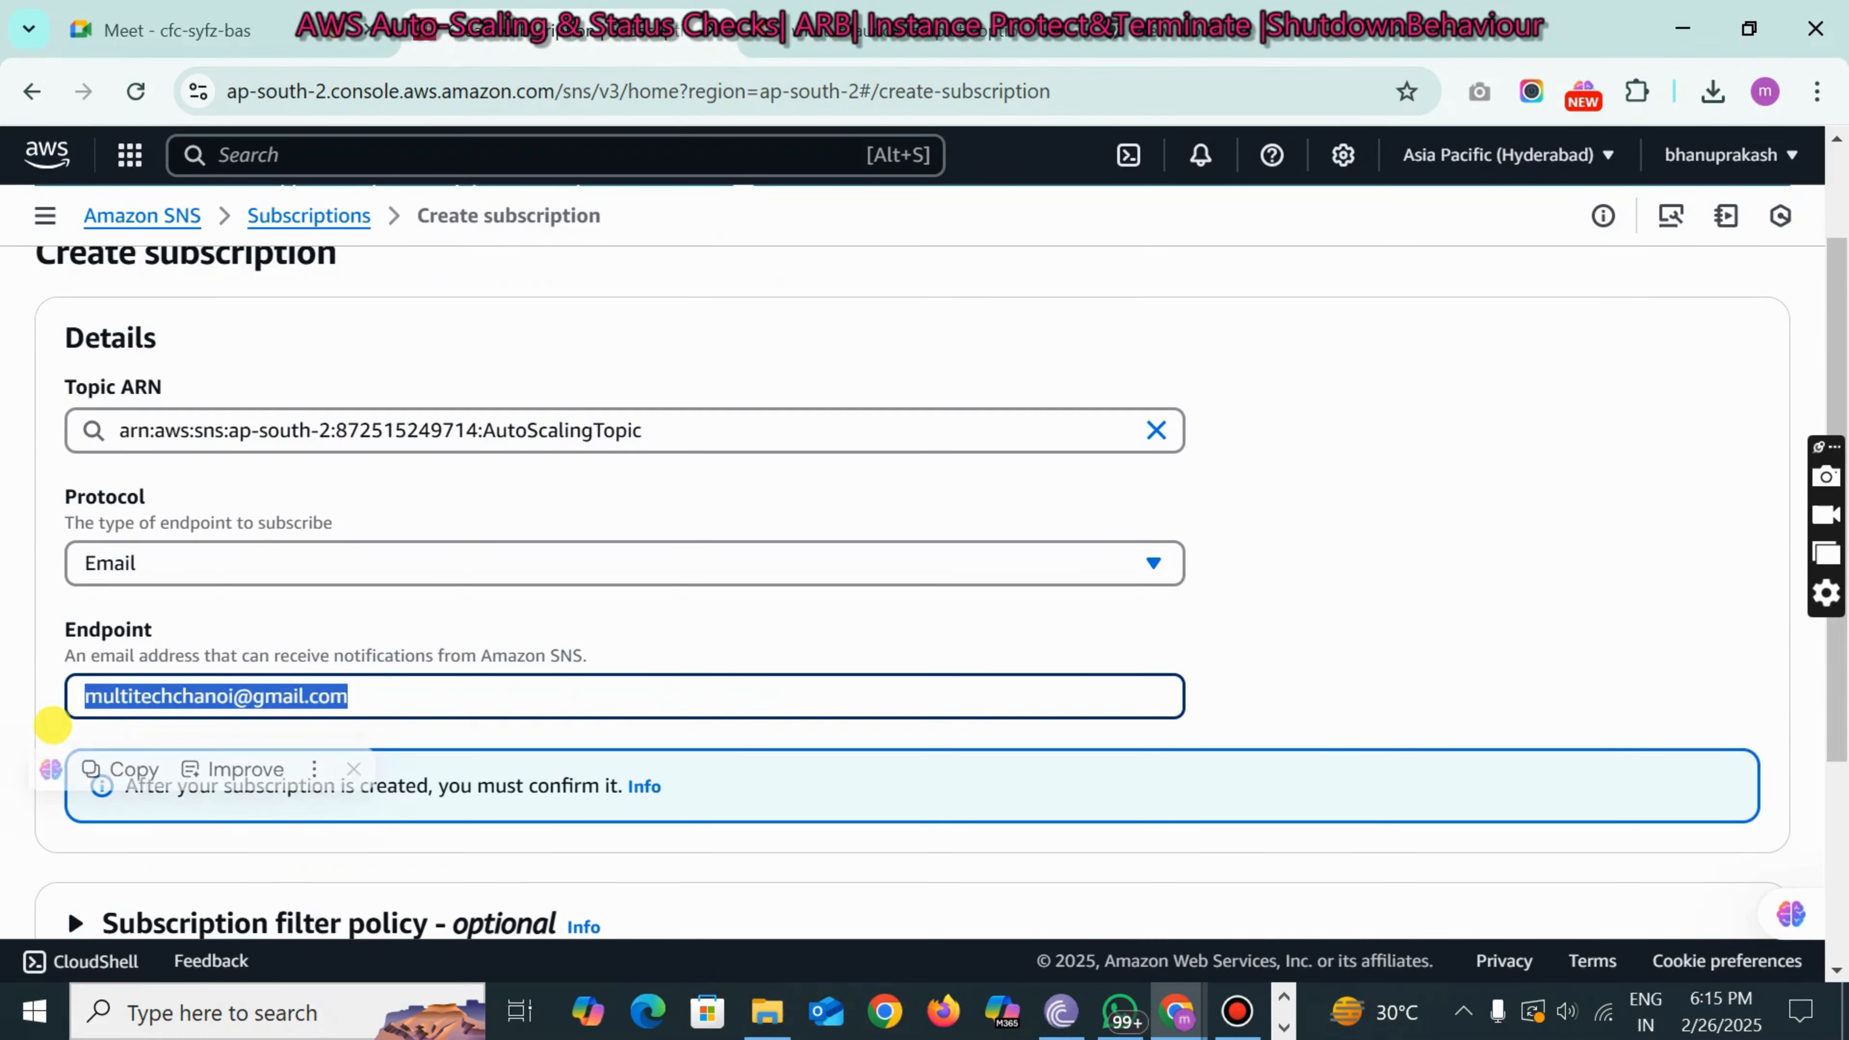
{"action": "left_click", "coordinate": [1342, 631]}
- Create the e-mail subscription and review its details, highlighting the status value
{"action": "scroll", "coordinate": [1341, 631], "scroll_direction": "down", "scroll_amount": 2}
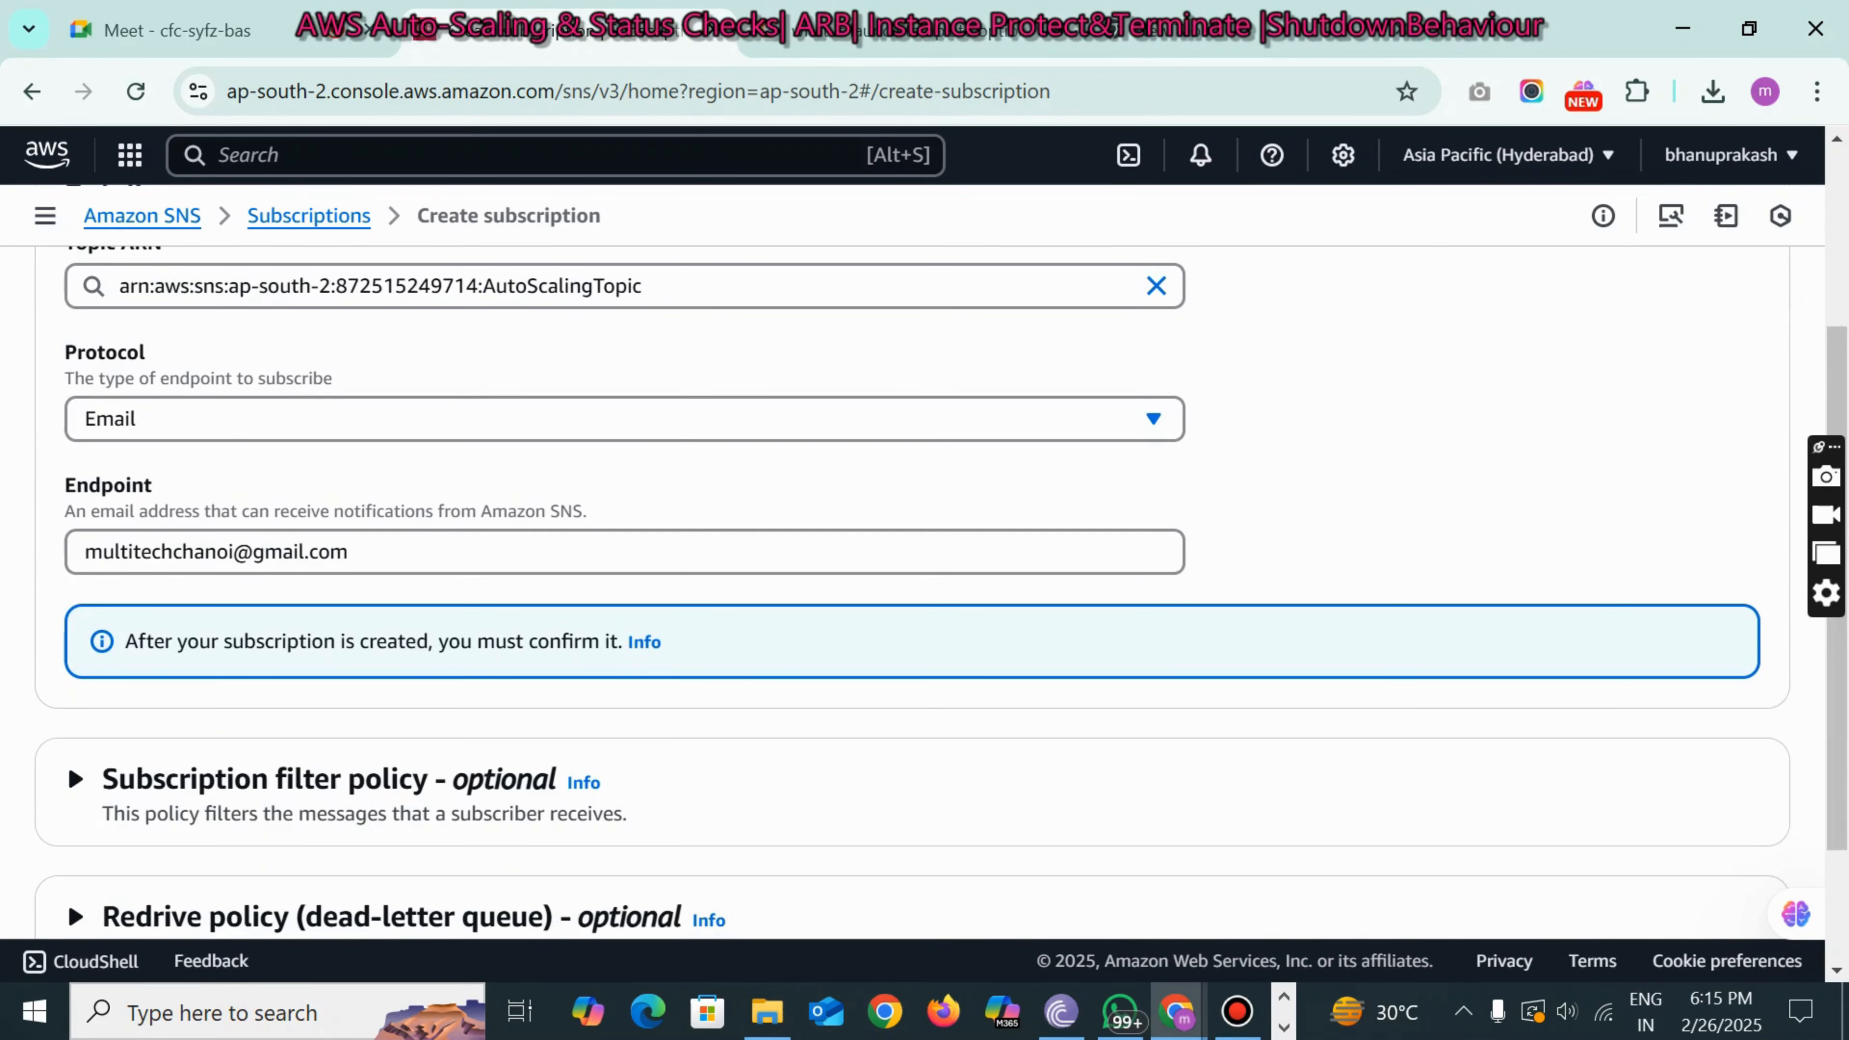
{"action": "scroll", "coordinate": [1341, 631], "scroll_direction": "up", "scroll_amount": 2}
{"action": "scroll", "coordinate": [1340, 631], "scroll_direction": "down", "scroll_amount": 2}
{"action": "scroll", "coordinate": [1340, 631], "scroll_direction": "down", "scroll_amount": 3}
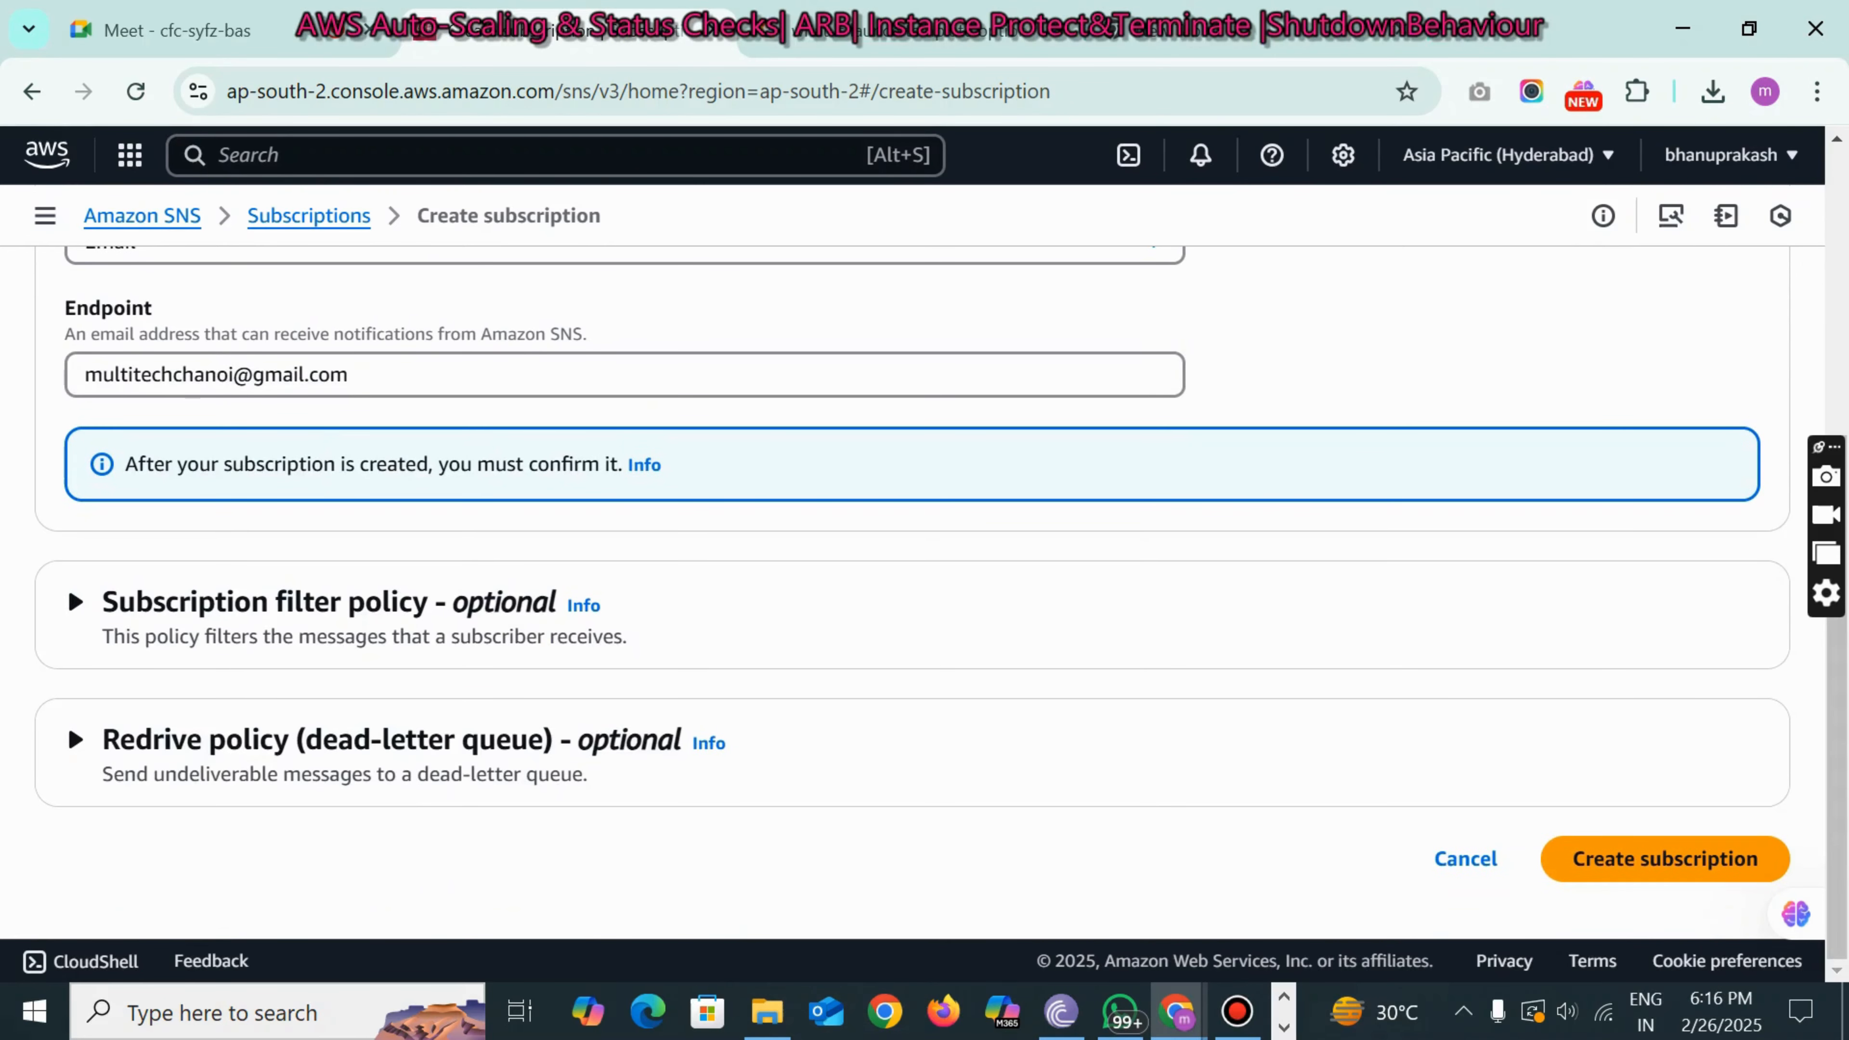
{"action": "left_click", "coordinate": [1639, 859]}
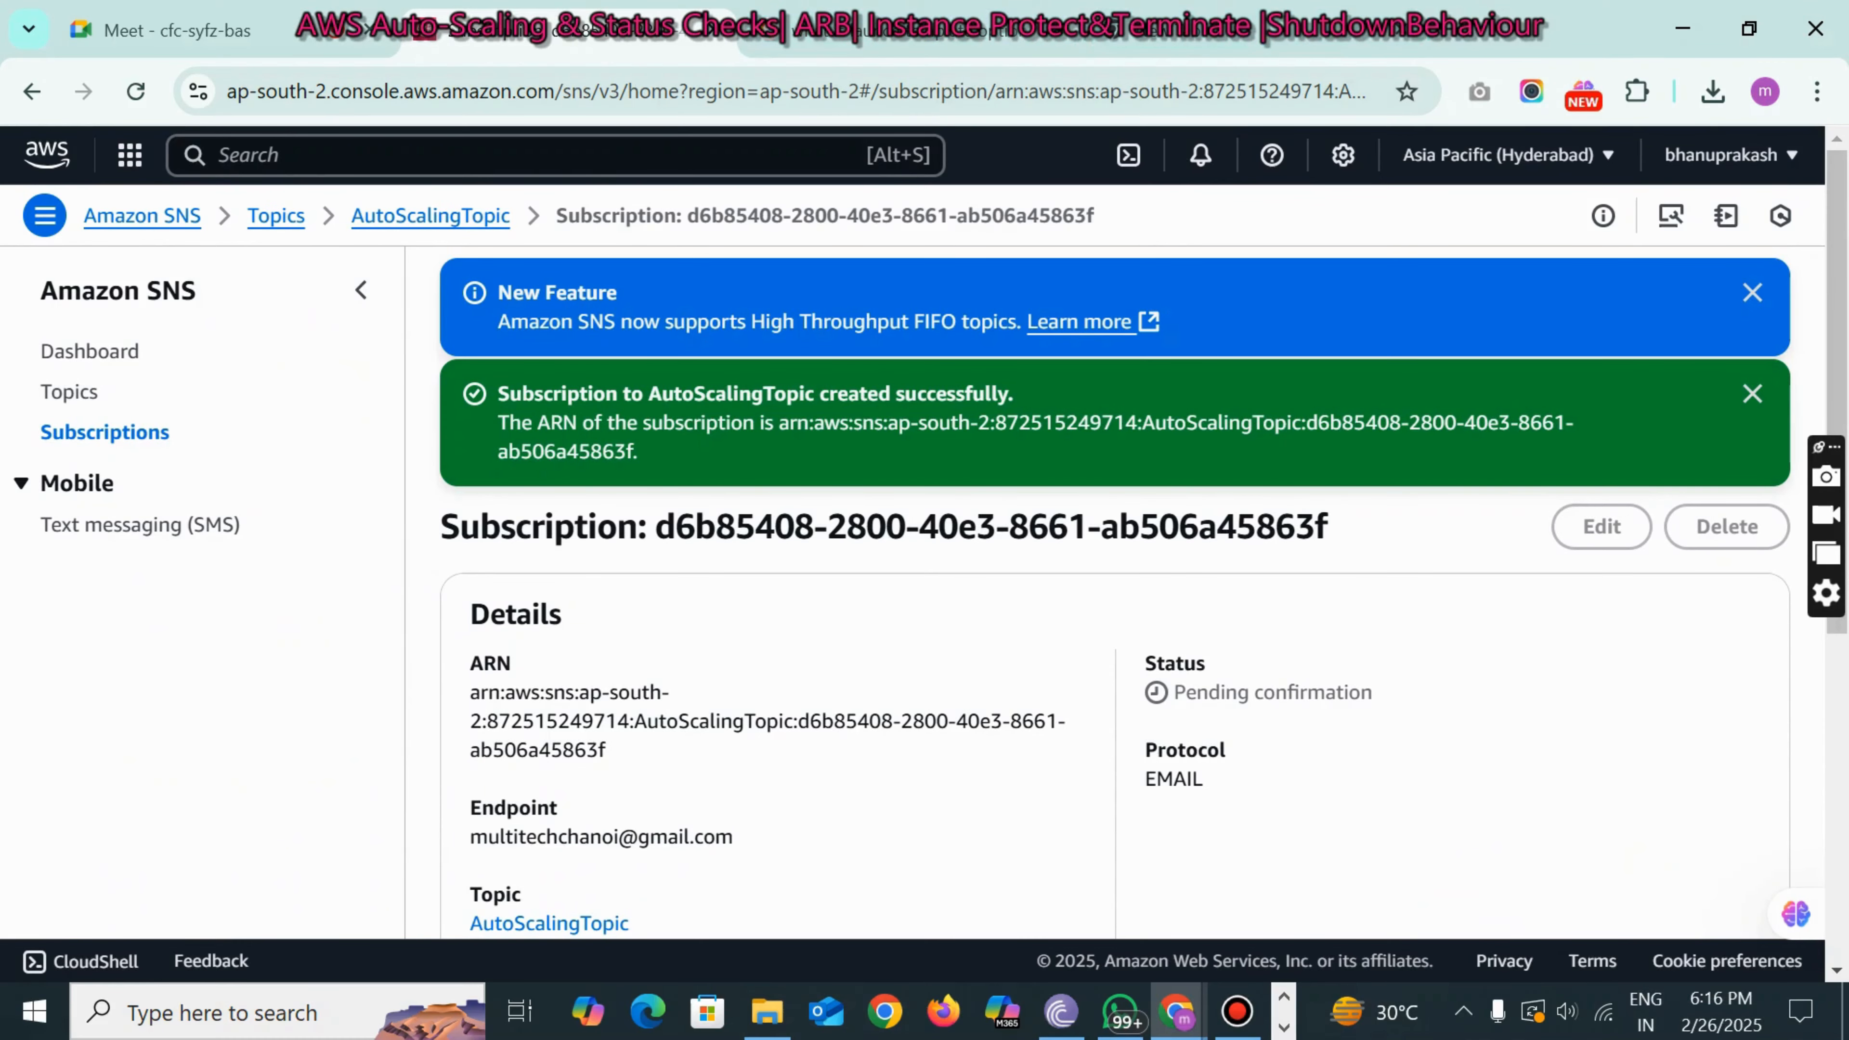
{"action": "scroll", "coordinate": [1340, 631], "scroll_direction": "down", "scroll_amount": 3}
{"action": "scroll", "coordinate": [1114, 582], "scroll_direction": "up", "scroll_amount": 2}
{"action": "left_click_drag", "start_coordinate": [1173, 547], "coordinate": [1394, 546]}
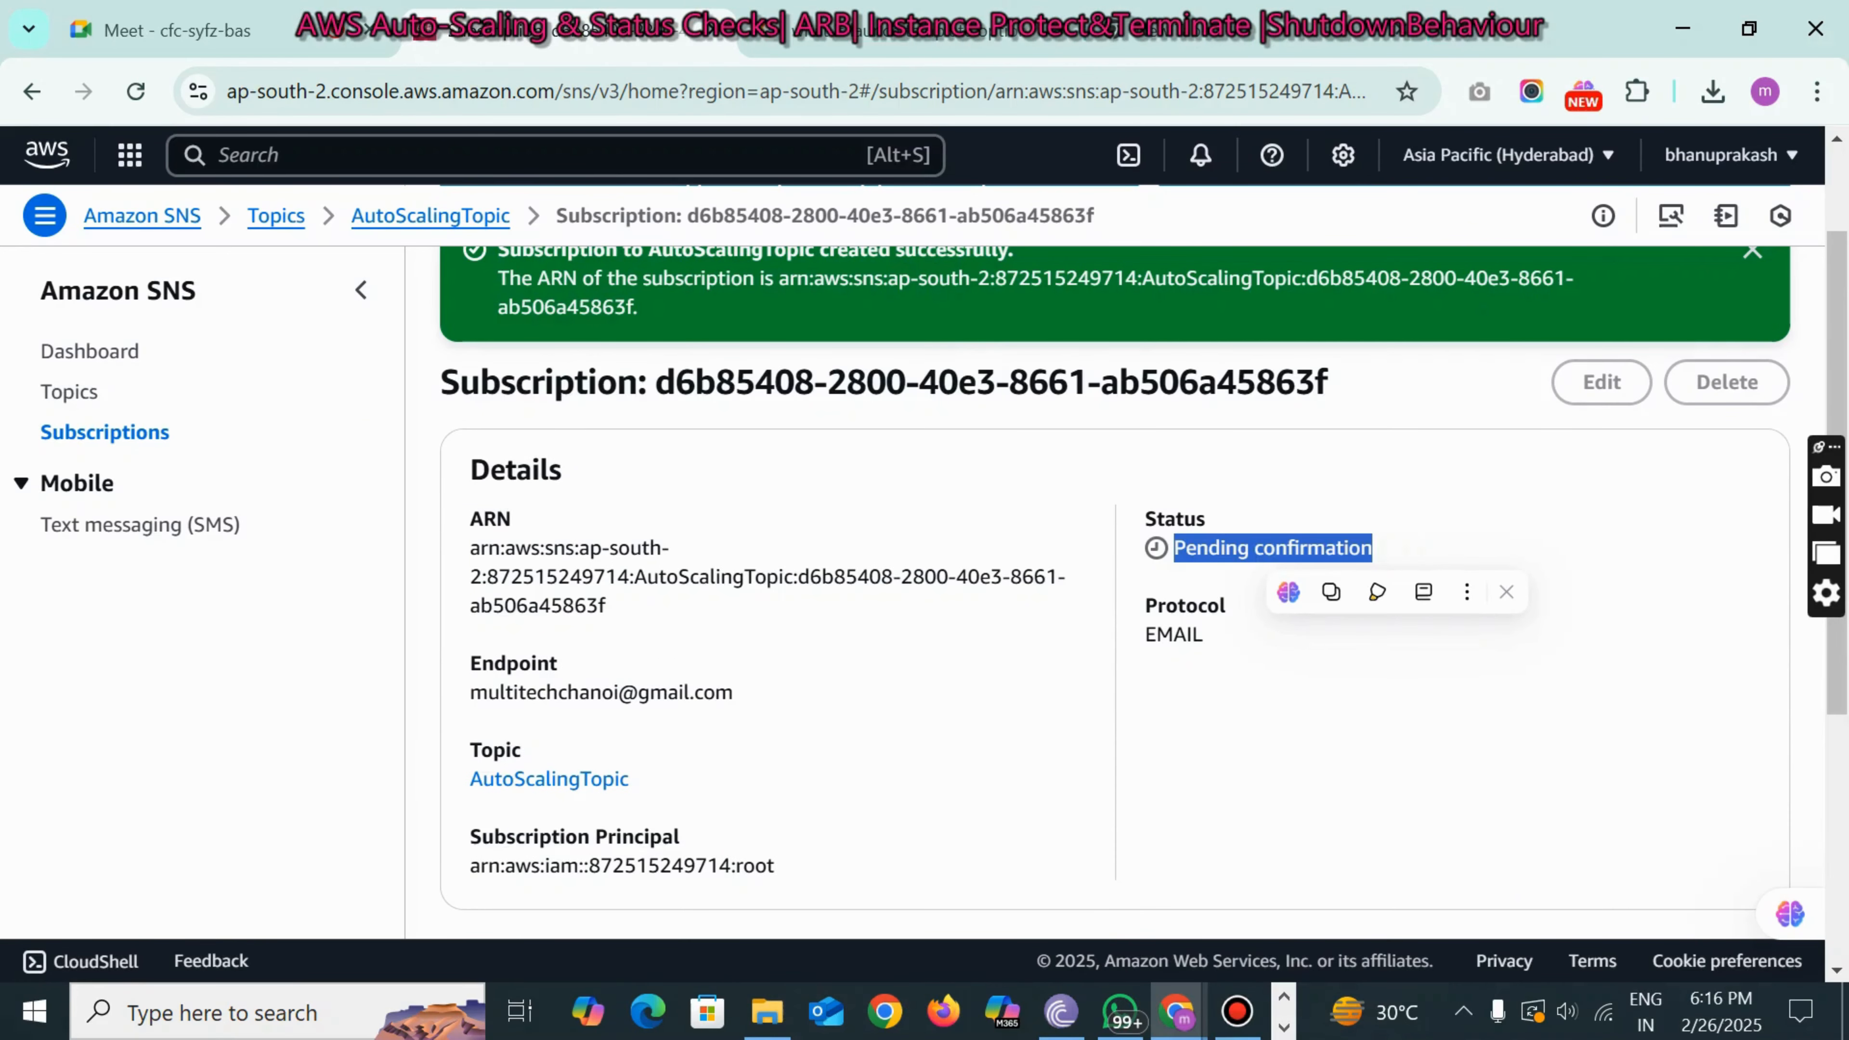
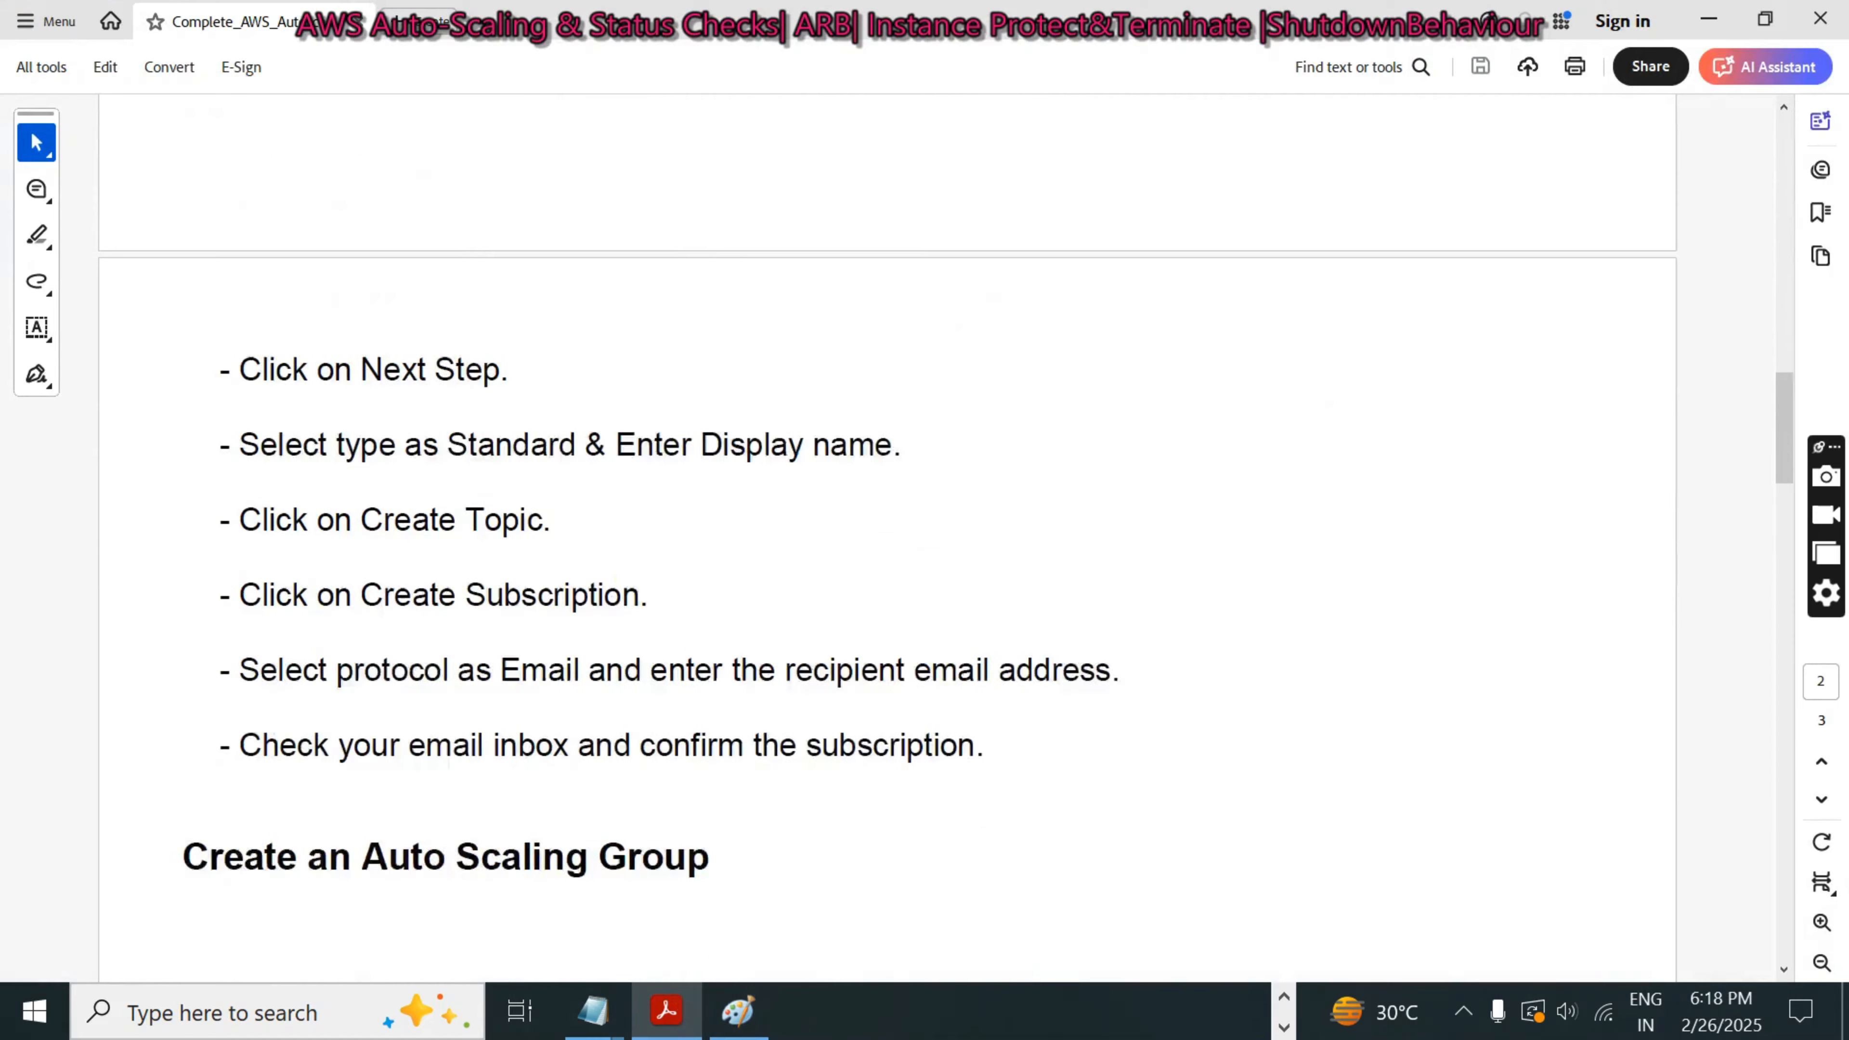
- Read the Create an Auto Scaling Group section of the PDF guide, highlighting its heading
{"action": "scroll", "coordinate": [888, 539], "scroll_direction": "down", "scroll_amount": 1}
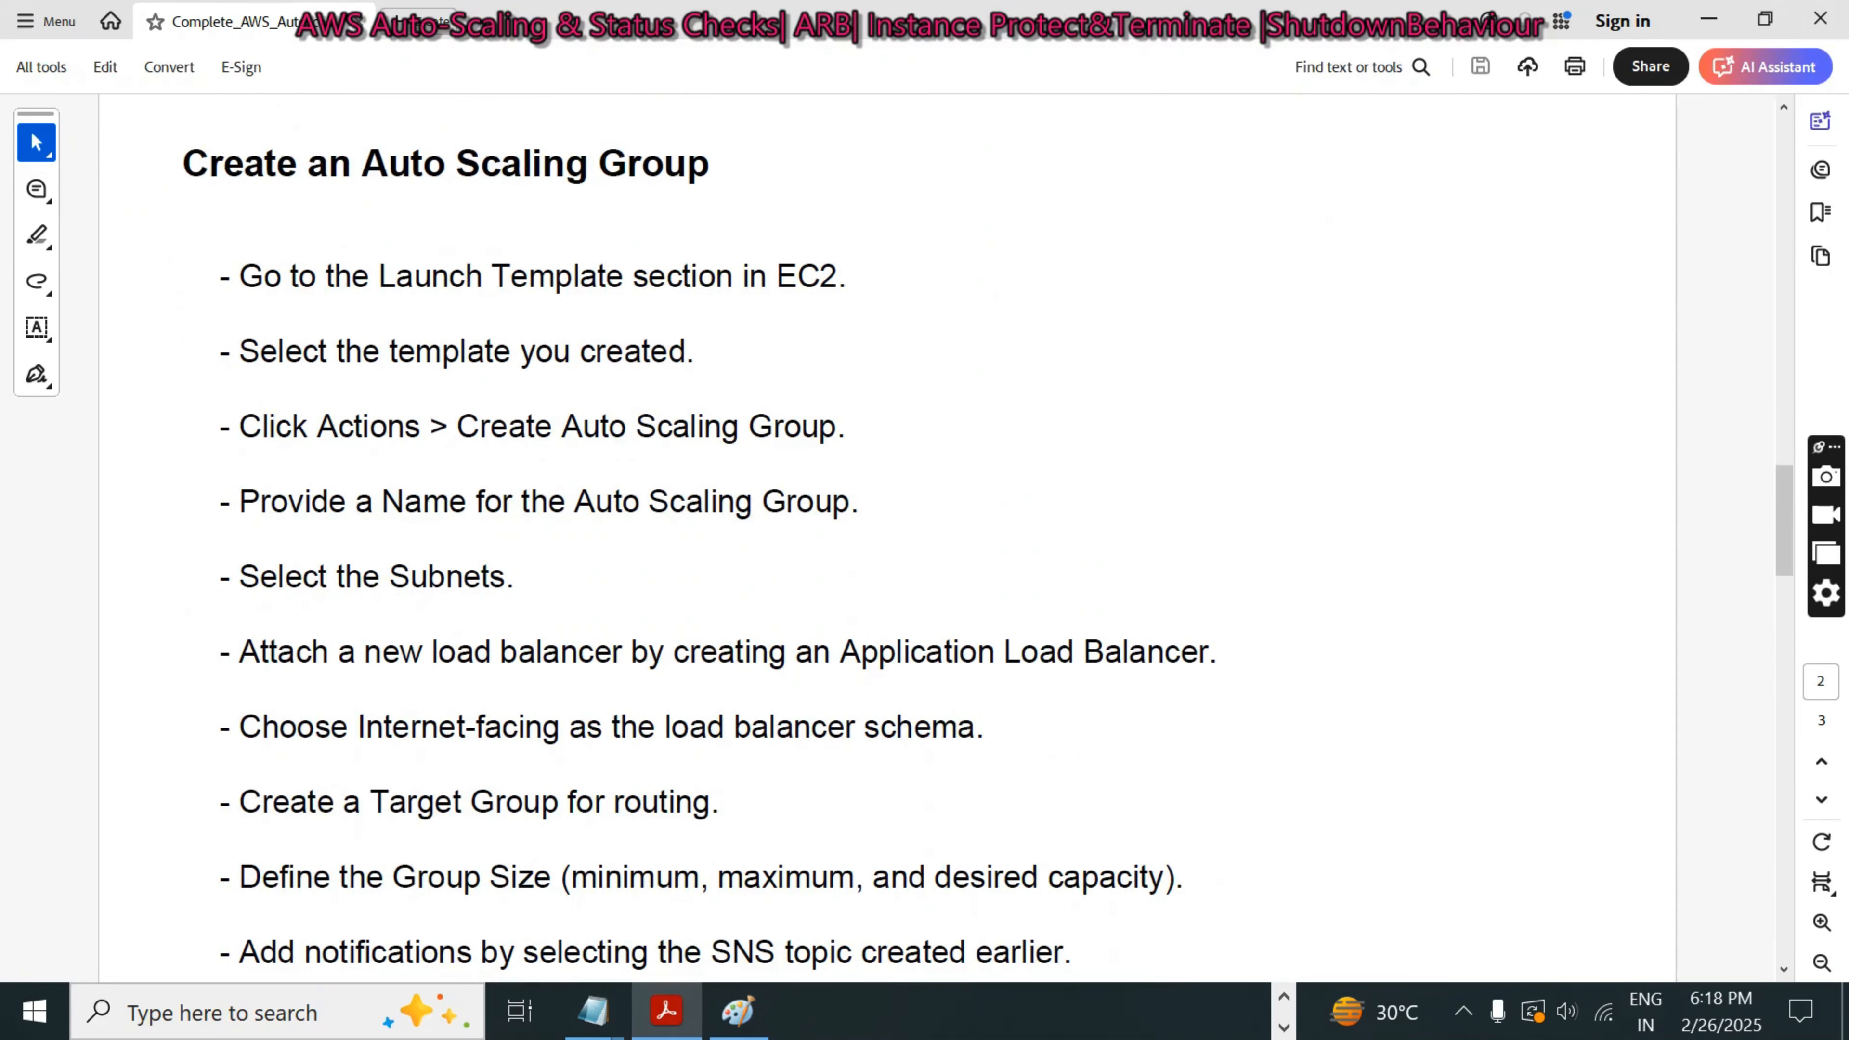
{"action": "left_click_drag", "start_coordinate": [182, 162], "coordinate": [687, 177]}
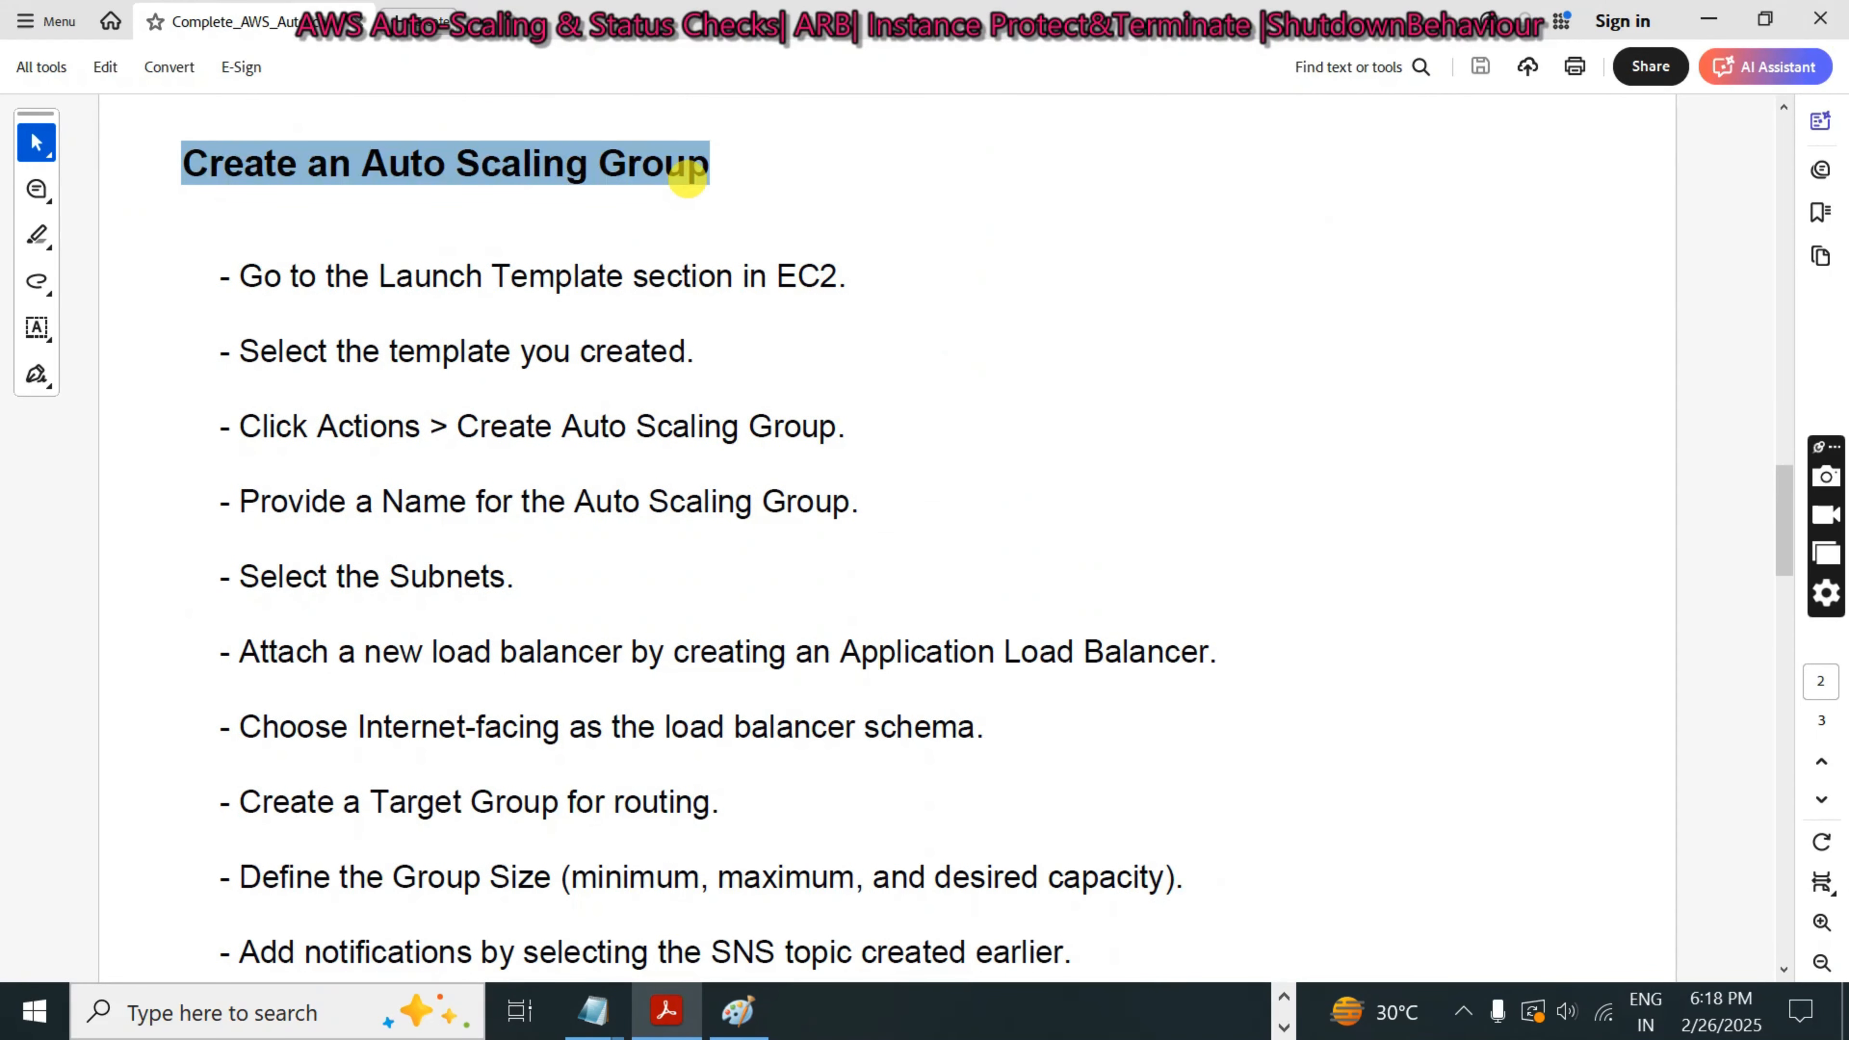
{"action": "left_click", "coordinate": [463, 318]}
{"action": "left_click_drag", "start_coordinate": [182, 162], "coordinate": [710, 178]}
{"action": "left_click", "coordinate": [393, 257]}
{"action": "left_click_drag", "start_coordinate": [182, 164], "coordinate": [774, 172]}
{"action": "left_click", "coordinate": [538, 224]}
- Switch from the PDF to the AWS console in Chrome and open EC2 from Console Home
{"action": "left_click", "coordinate": [1708, 18]}
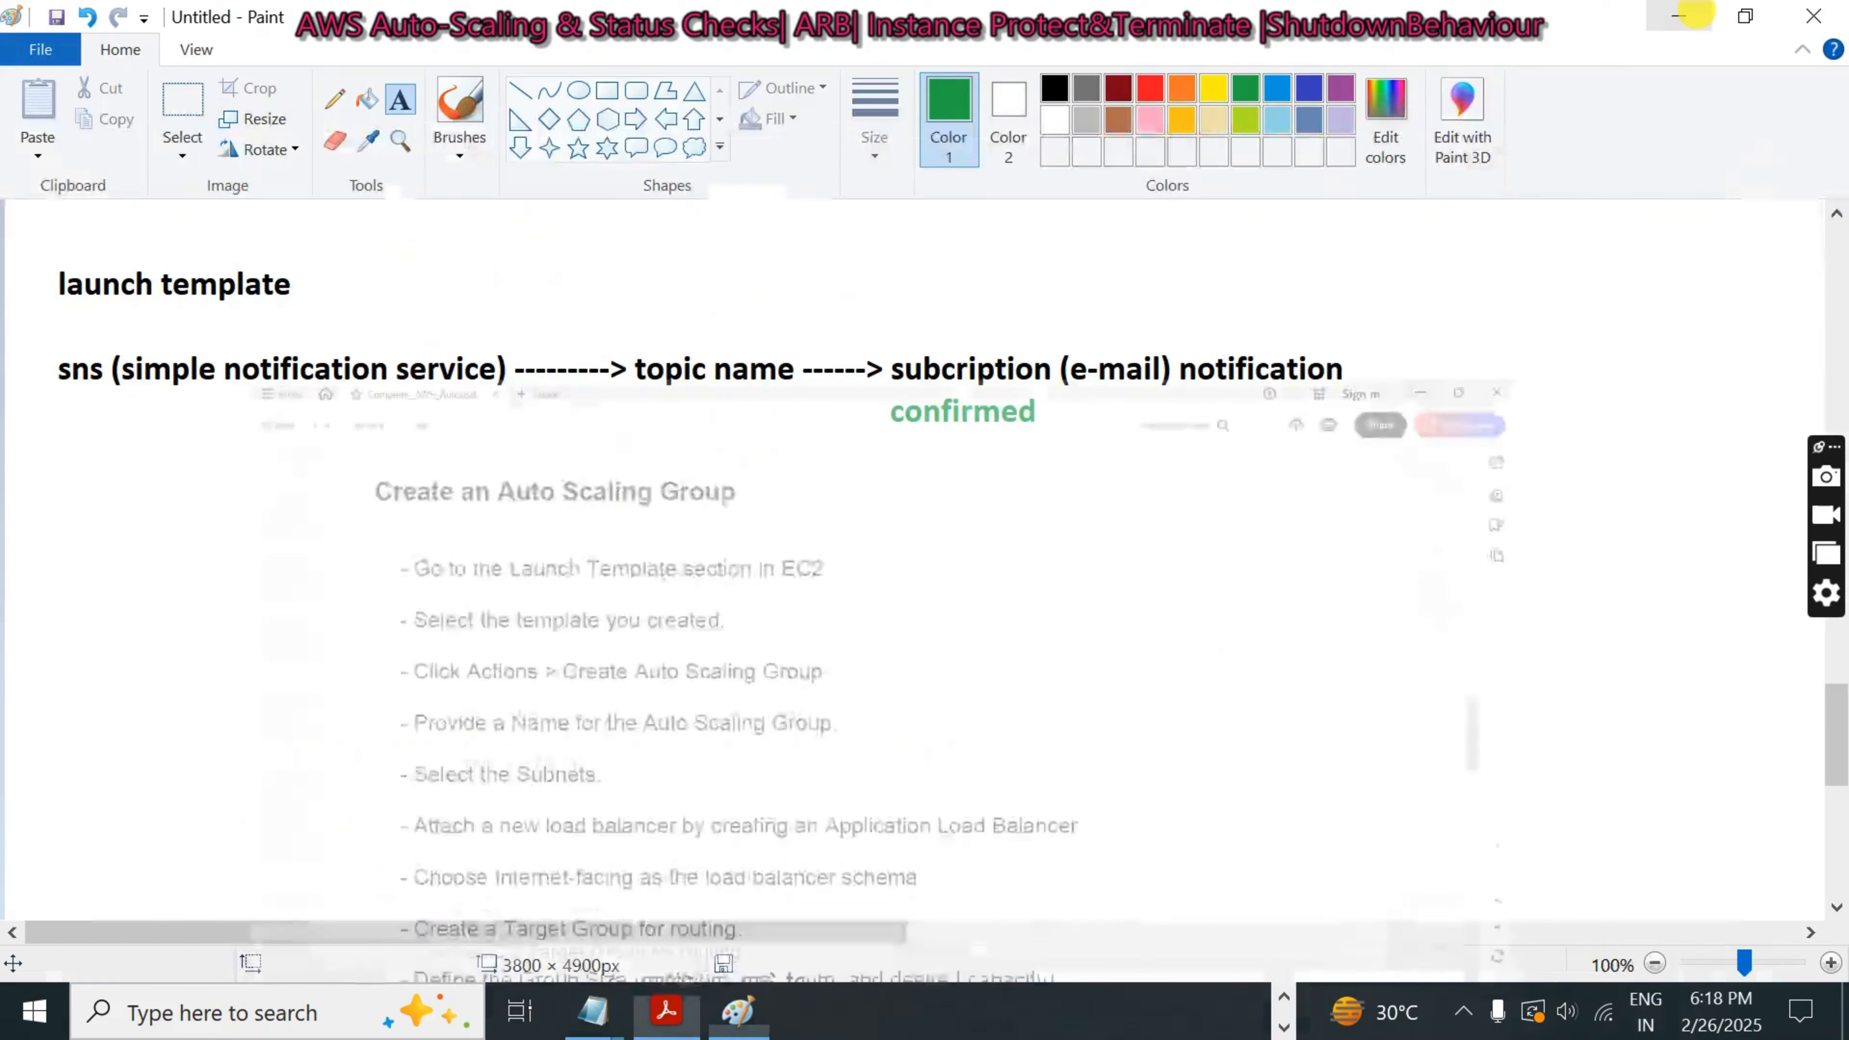
{"action": "left_click", "coordinate": [1284, 998]}
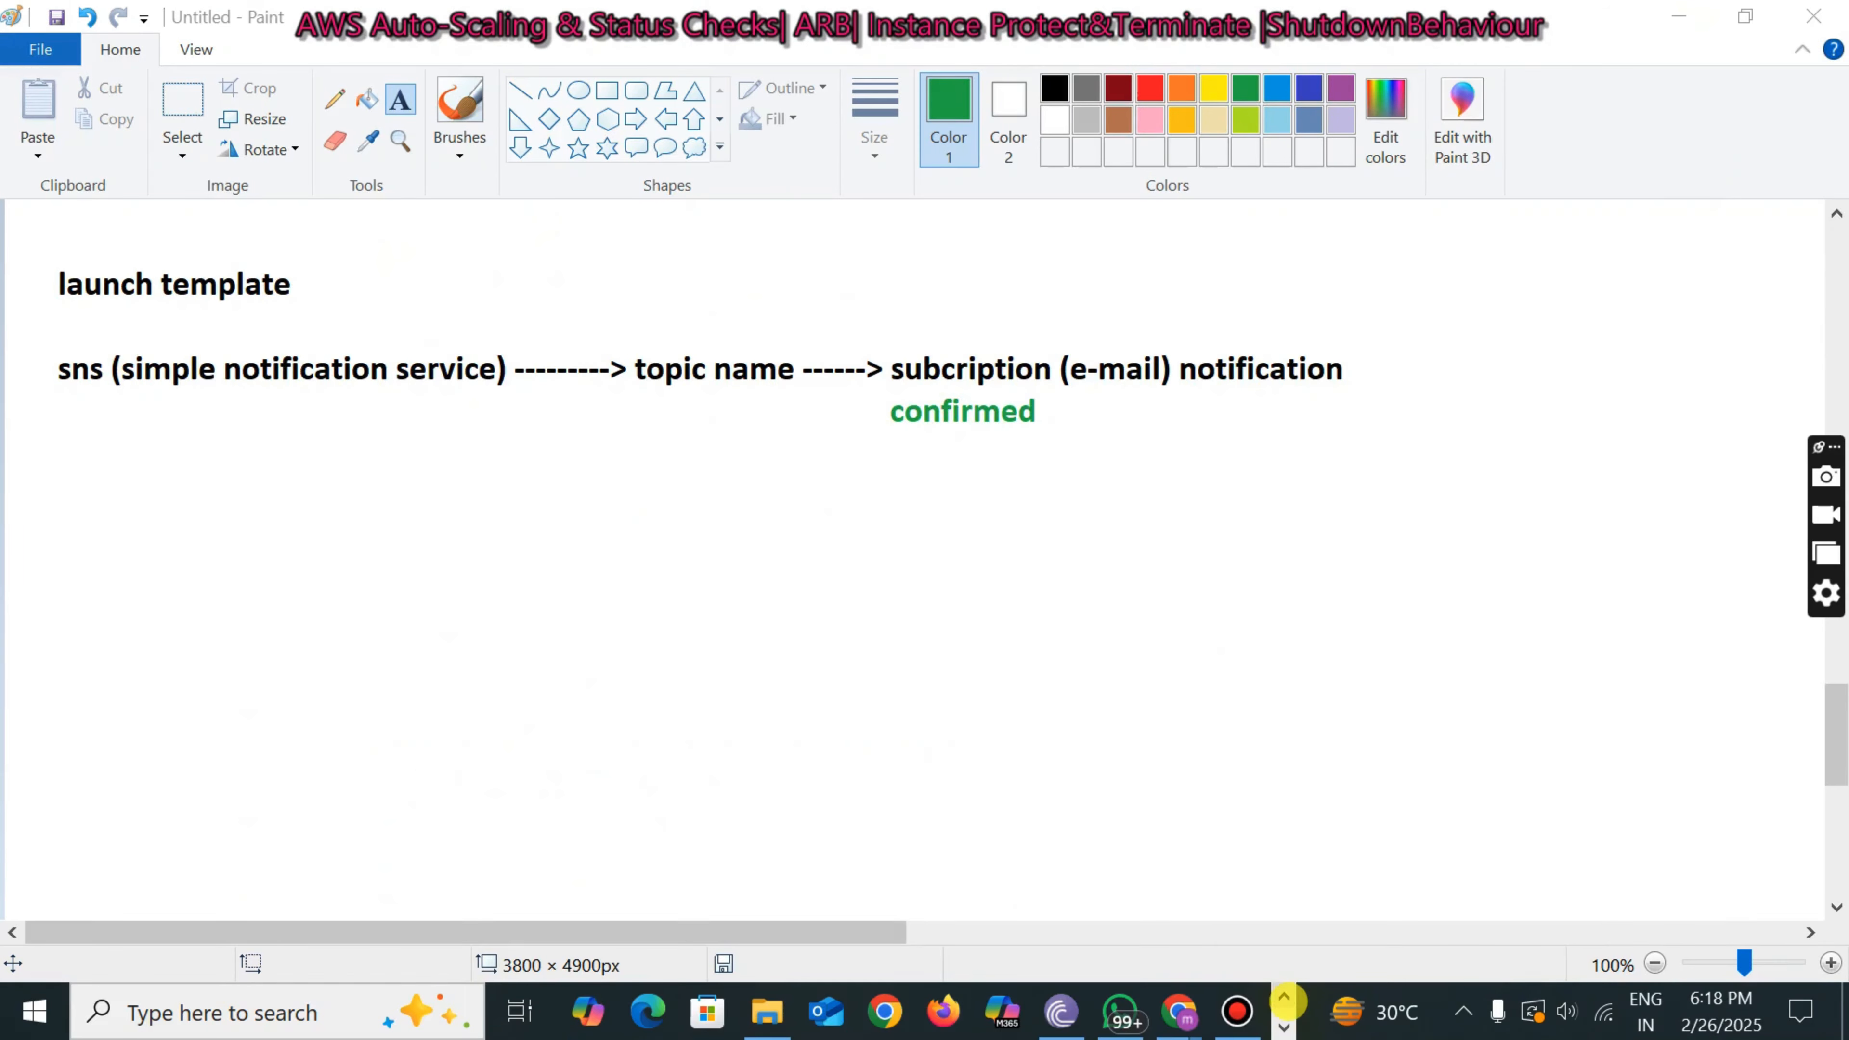
{"action": "left_click", "coordinate": [1178, 1014]}
{"action": "left_click", "coordinate": [1032, 929]}
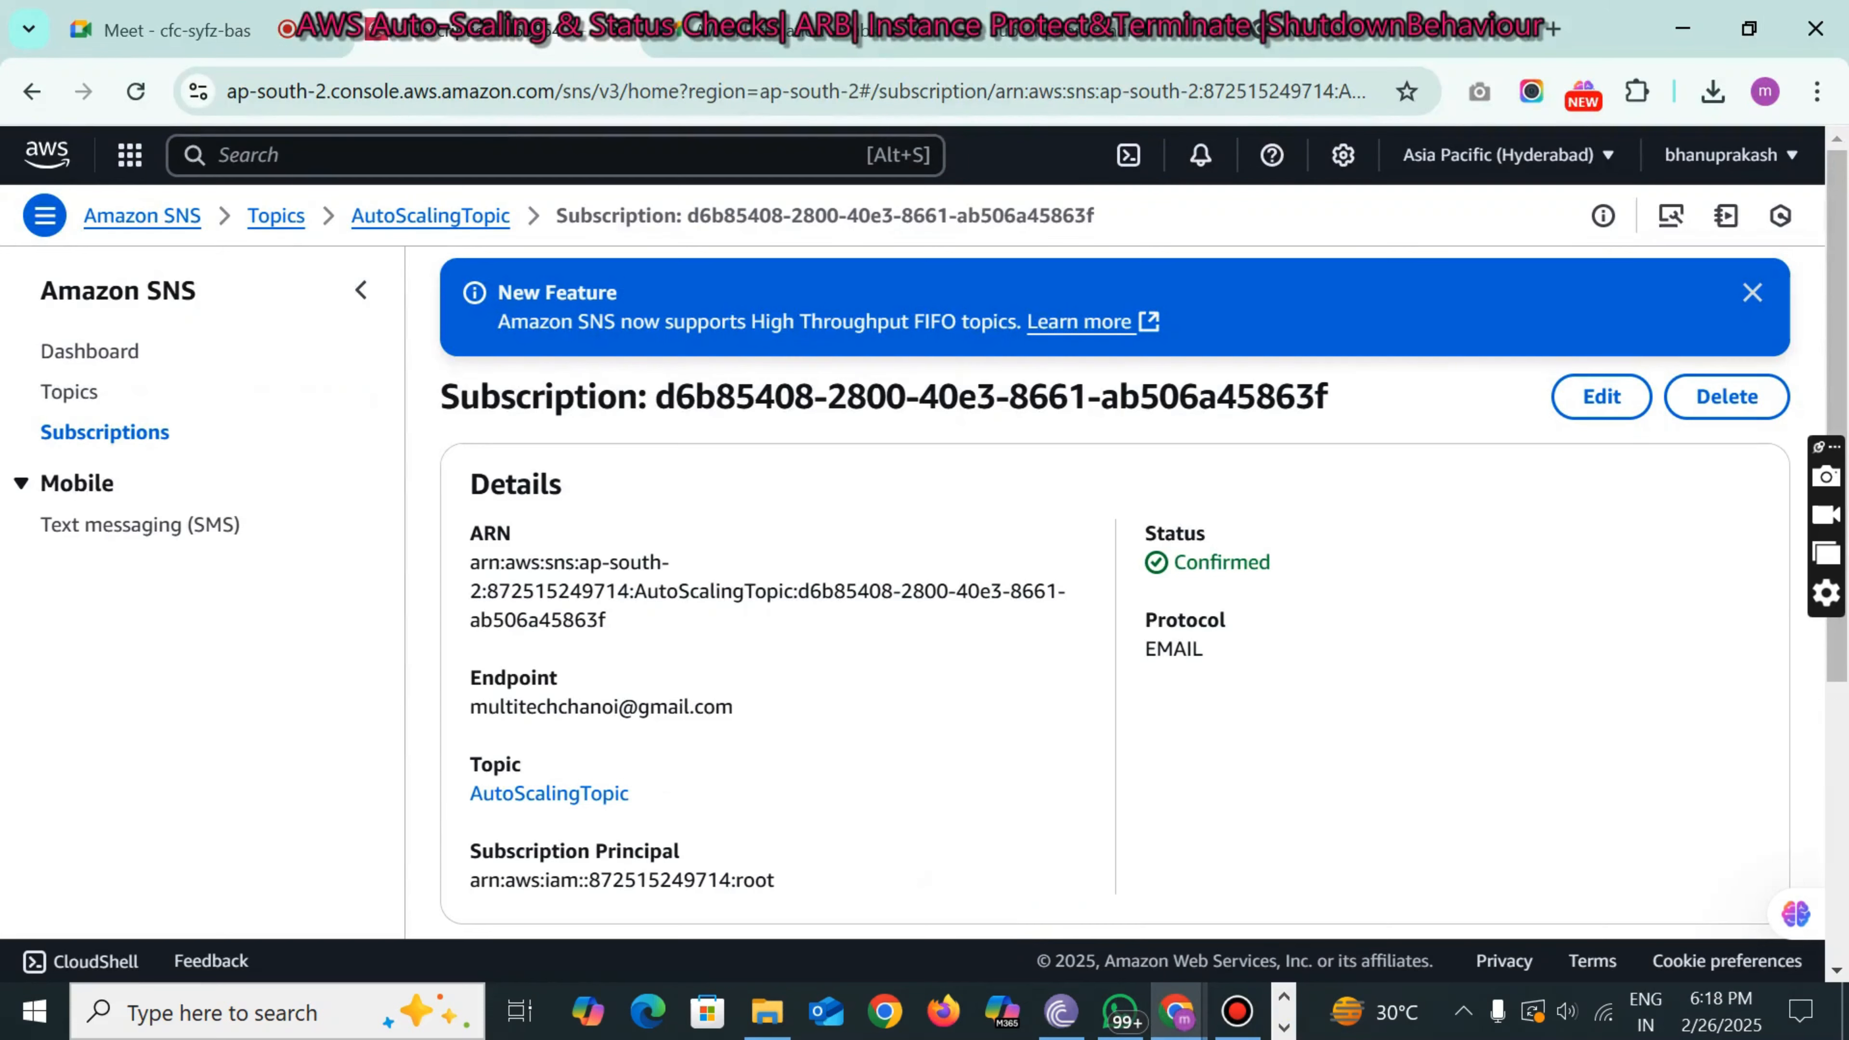
{"action": "left_click", "coordinate": [47, 154]}
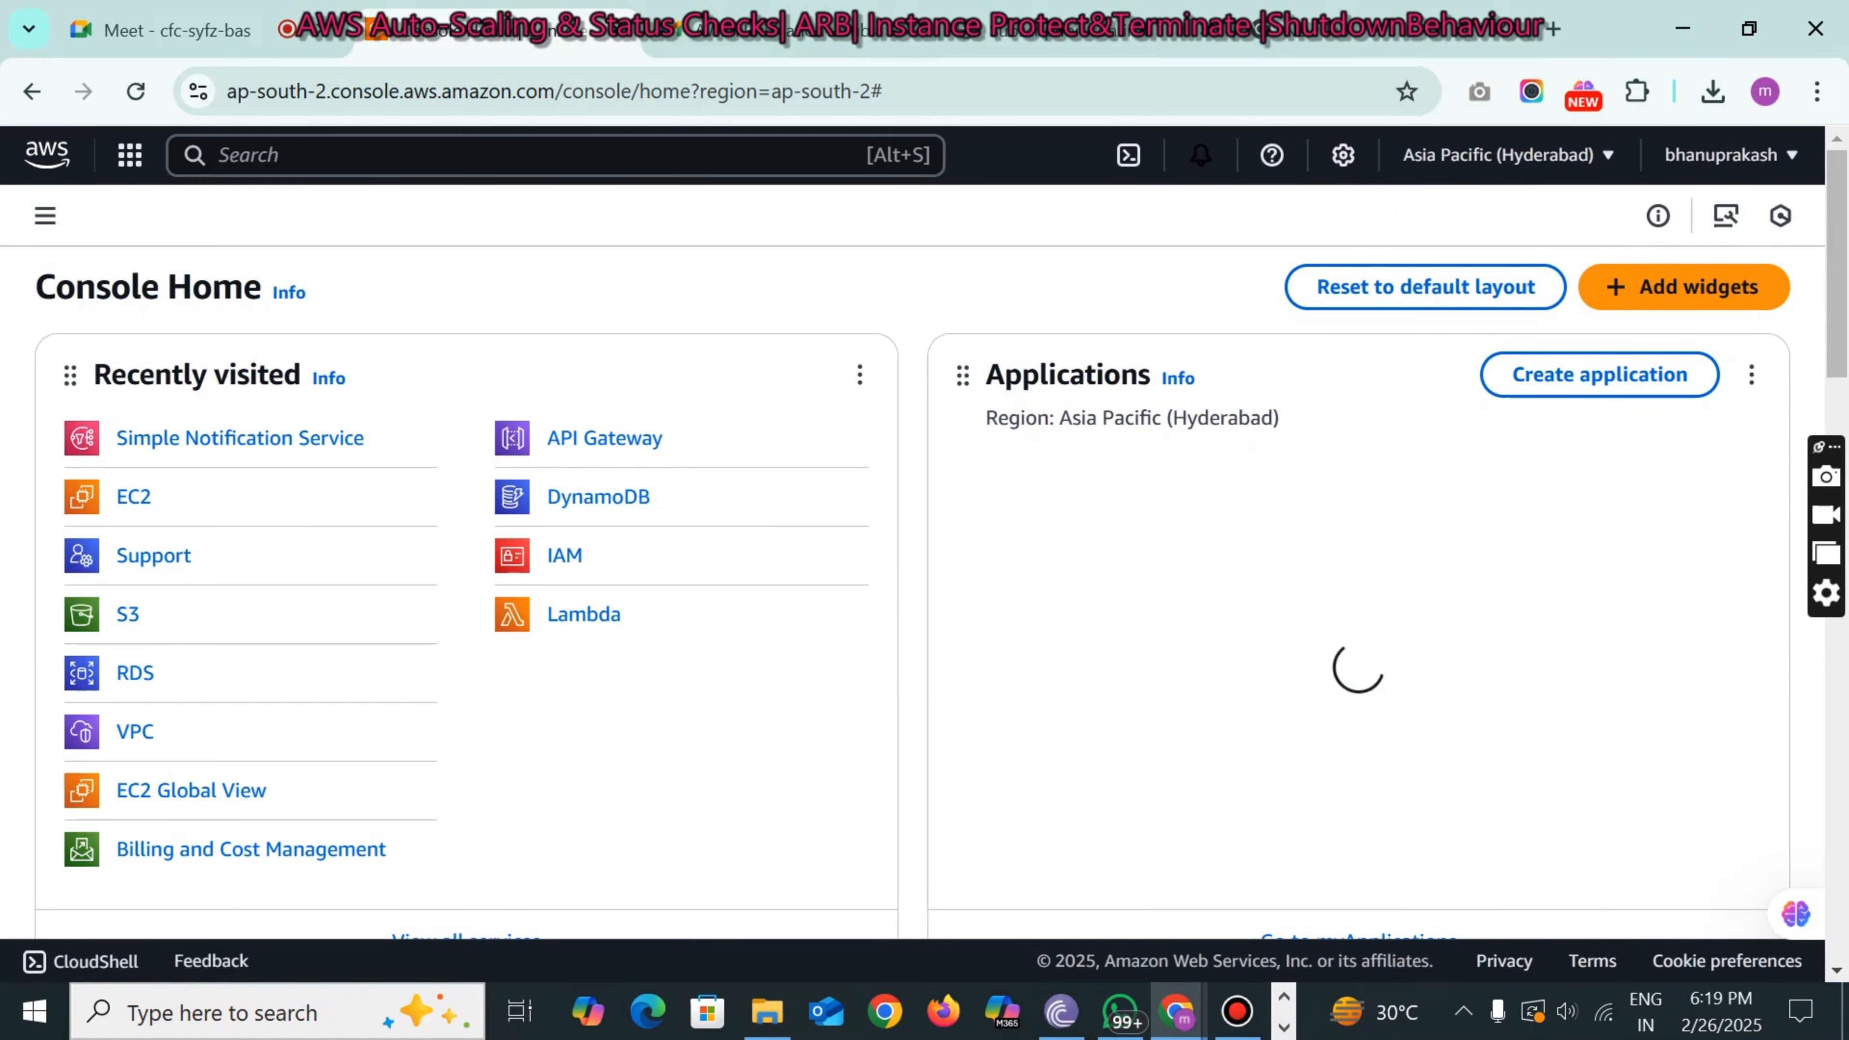
{"action": "left_click", "coordinate": [134, 494]}
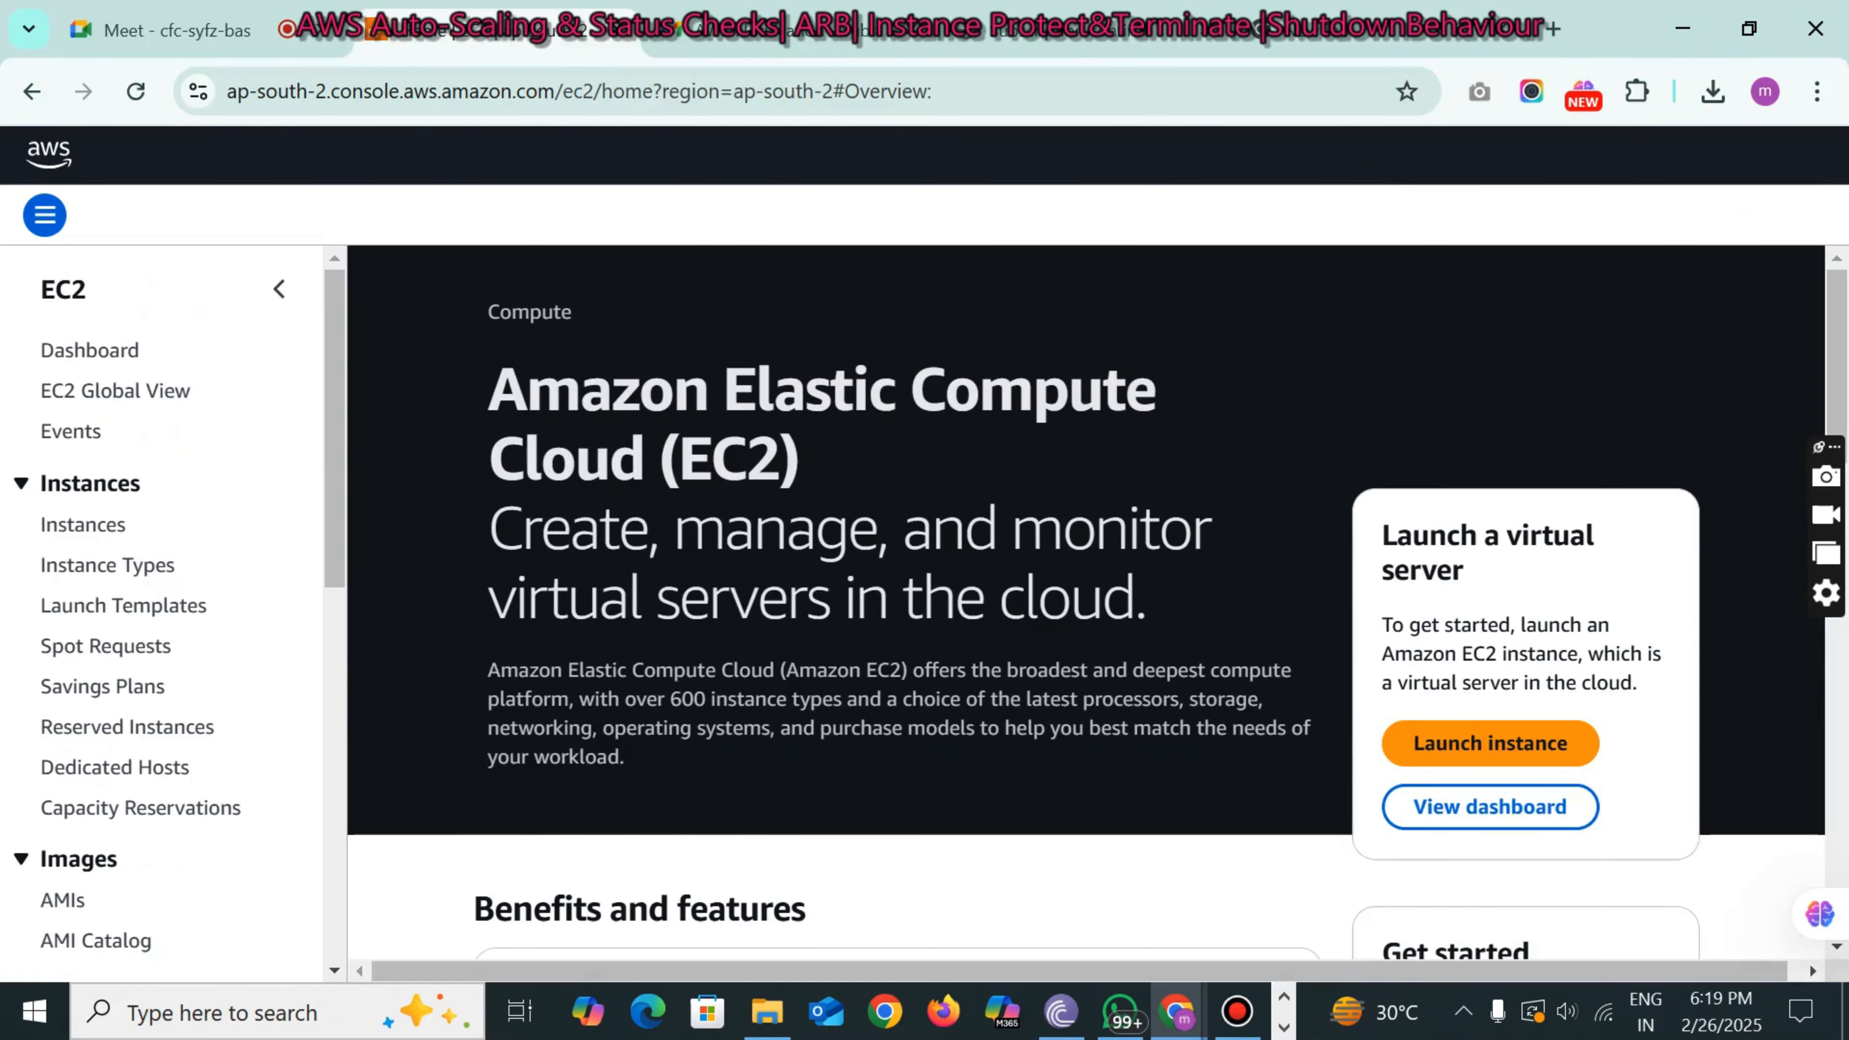
- Open the Auto Scaling Groups page in EC2 and start creating an Auto Scaling group
{"action": "scroll", "coordinate": [123, 606], "scroll_direction": "down", "scroll_amount": 4}
{"action": "scroll", "coordinate": [160, 590], "scroll_direction": "down", "scroll_amount": 4}
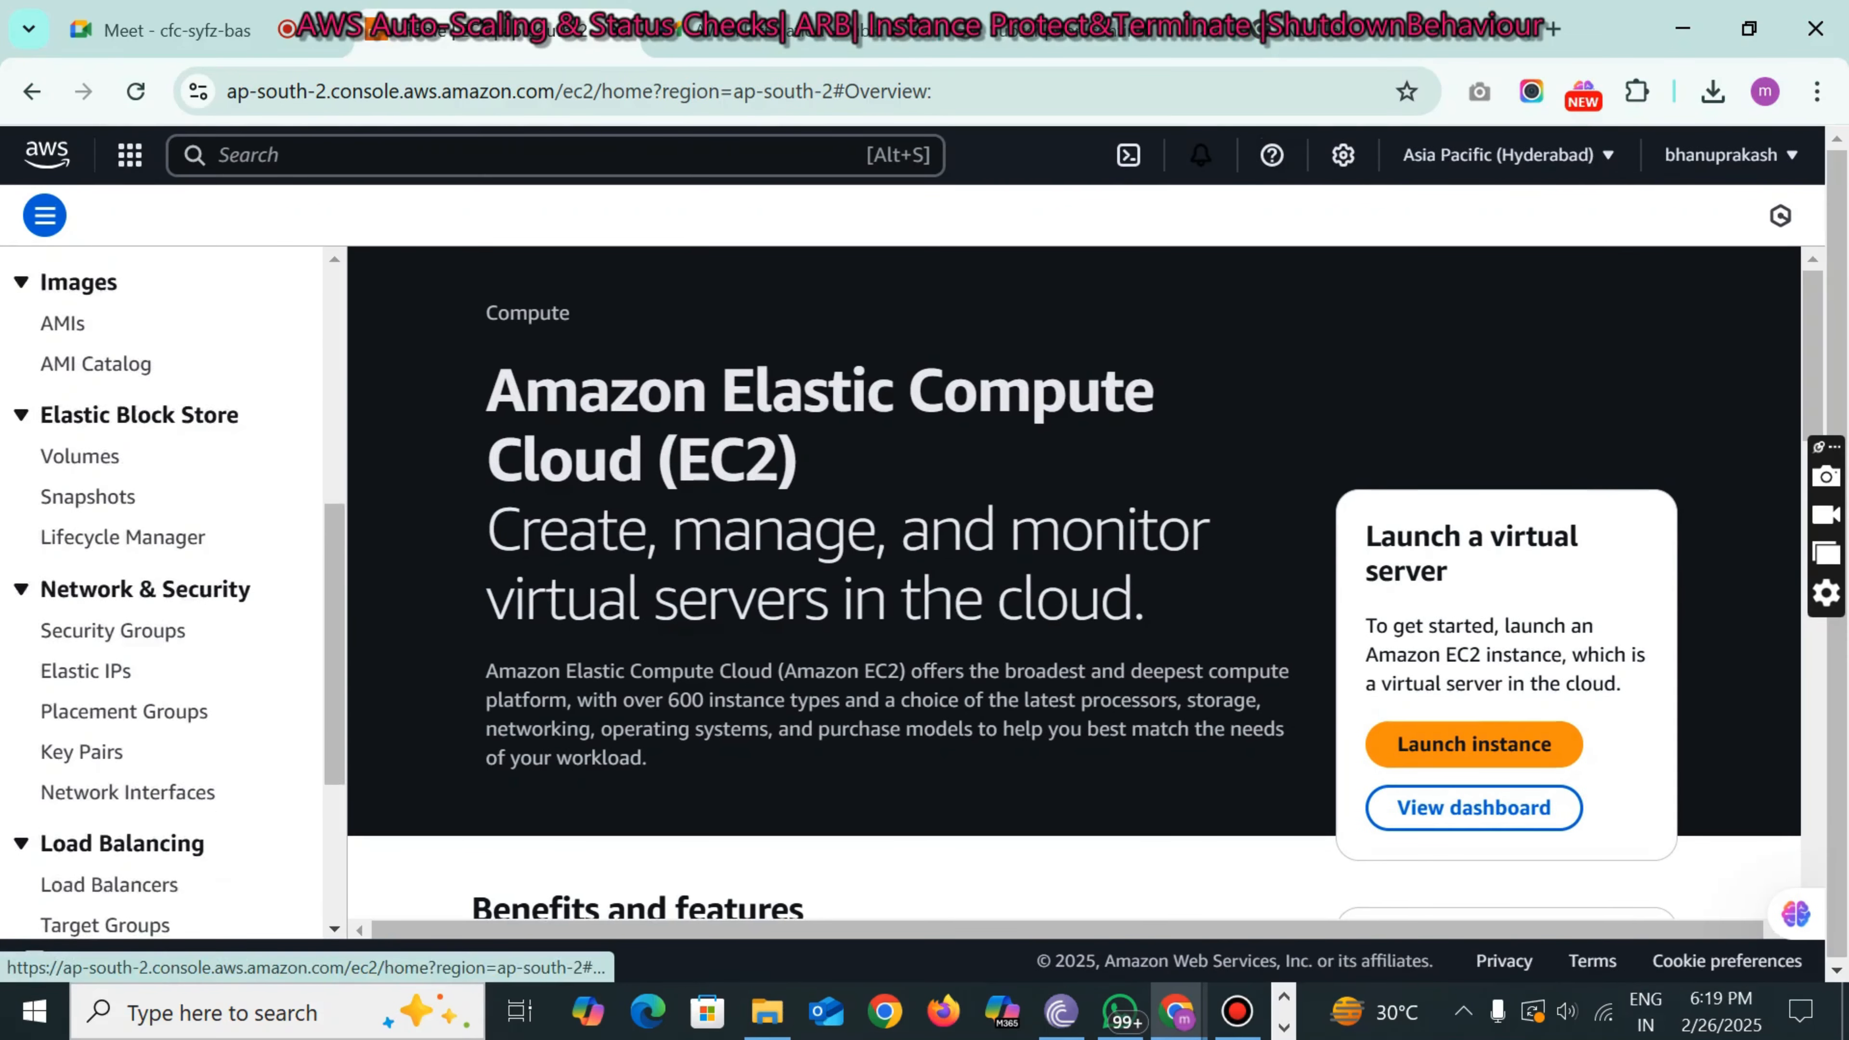
{"action": "scroll", "coordinate": [160, 590], "scroll_direction": "down", "scroll_amount": 4}
{"action": "scroll", "coordinate": [109, 686], "scroll_direction": "down", "scroll_amount": 1}
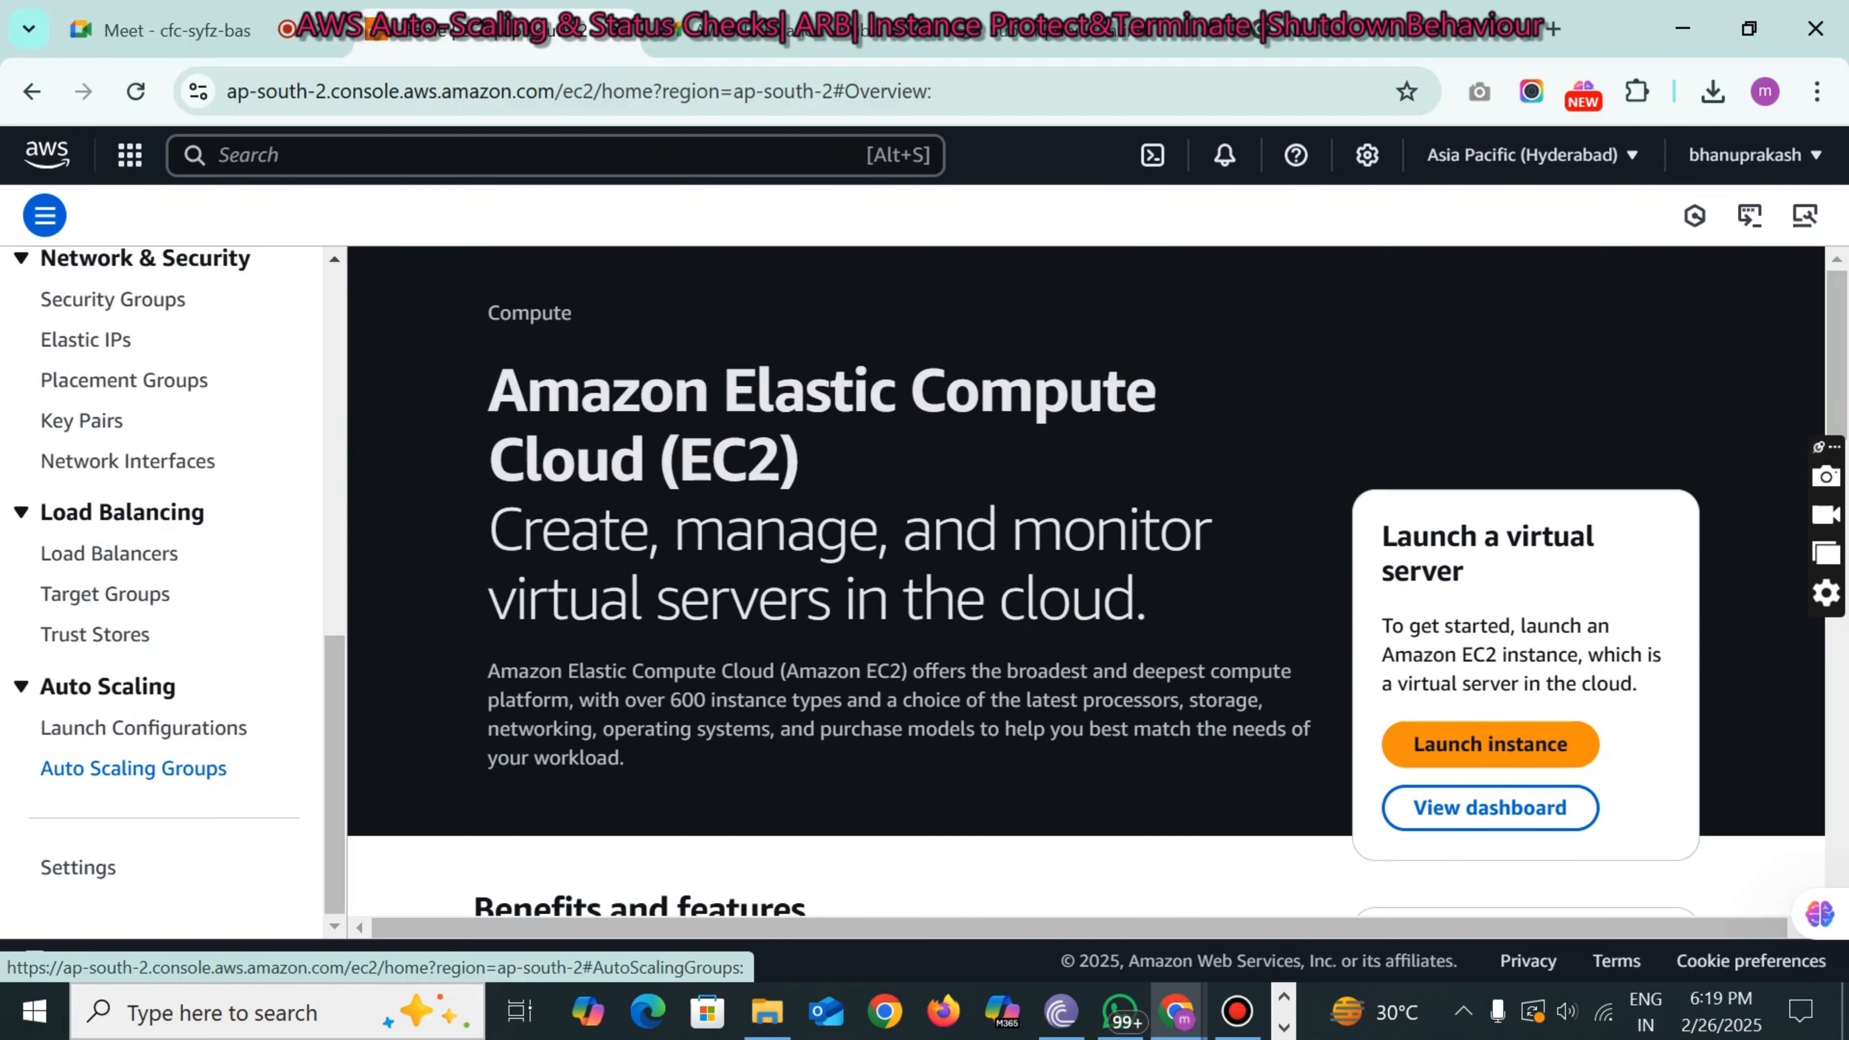
{"action": "left_click", "coordinate": [116, 769]}
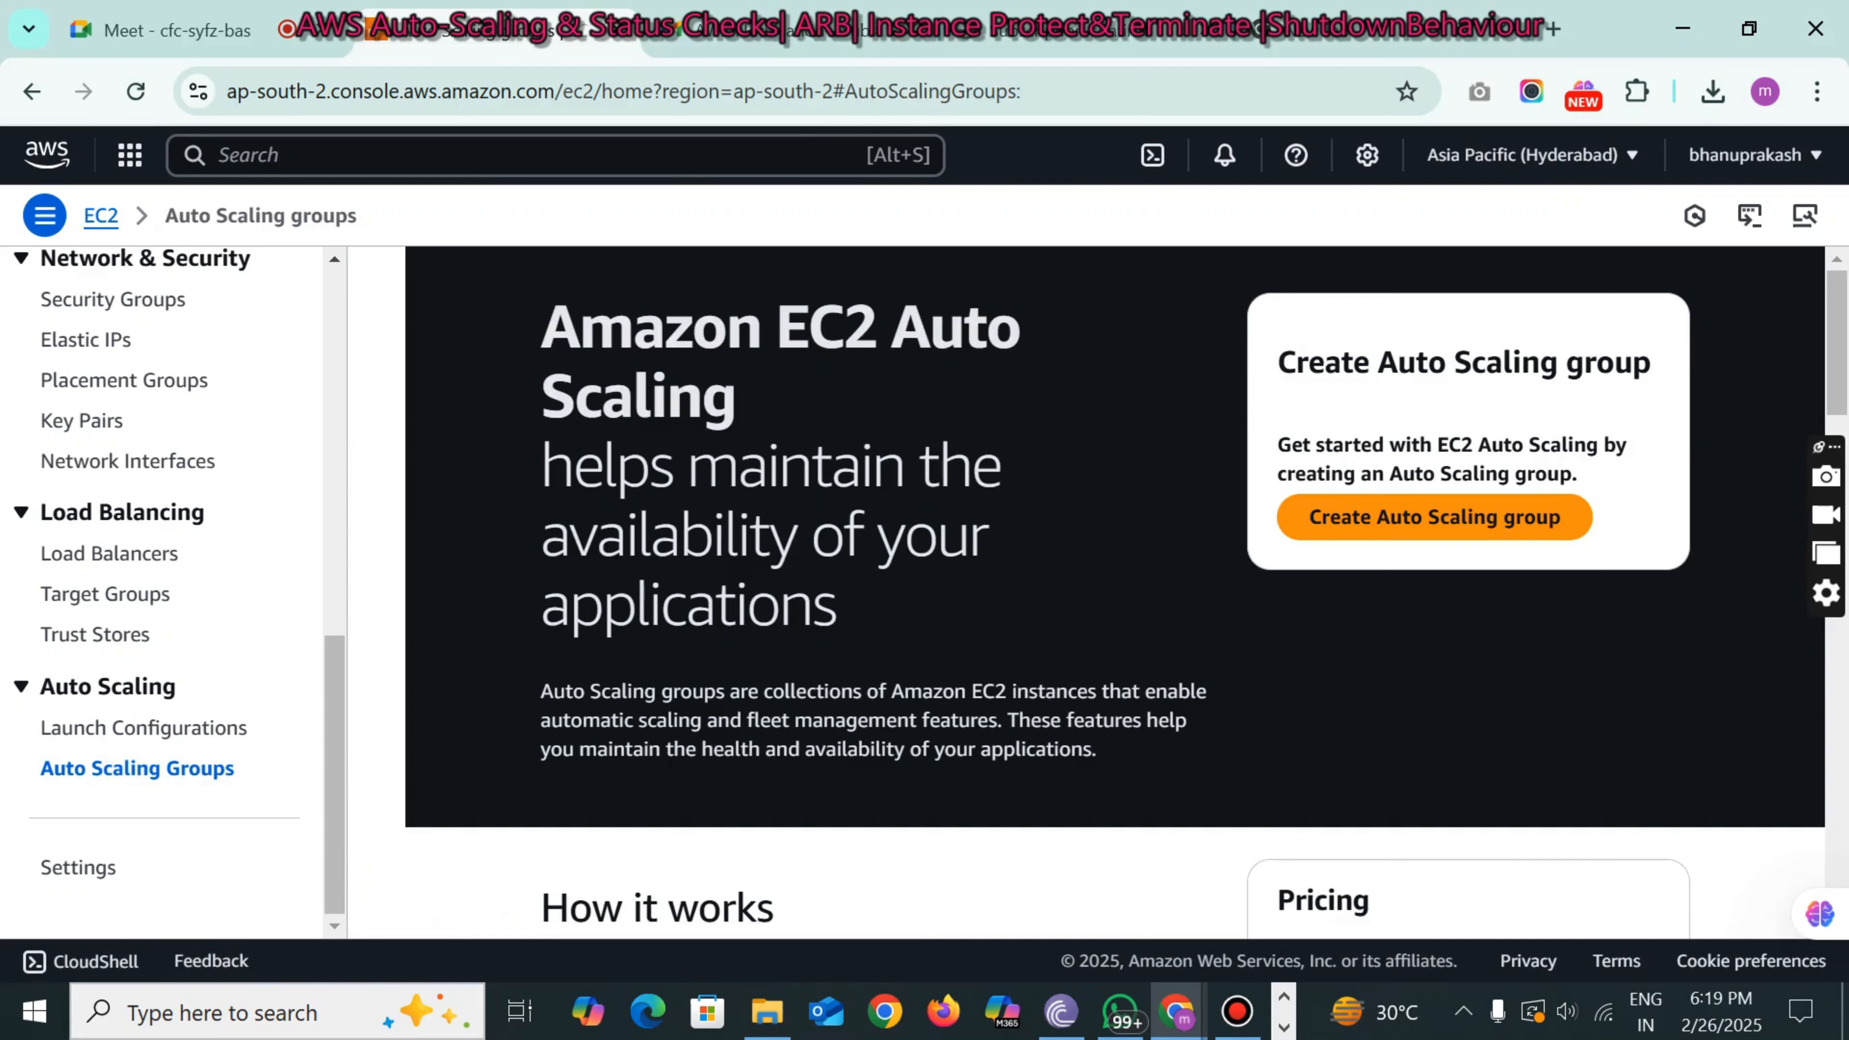
{"action": "left_click", "coordinate": [1330, 518]}
- Name the Auto Scaling group AutoScalingDataproGroup
{"action": "left_click", "coordinate": [605, 580]}
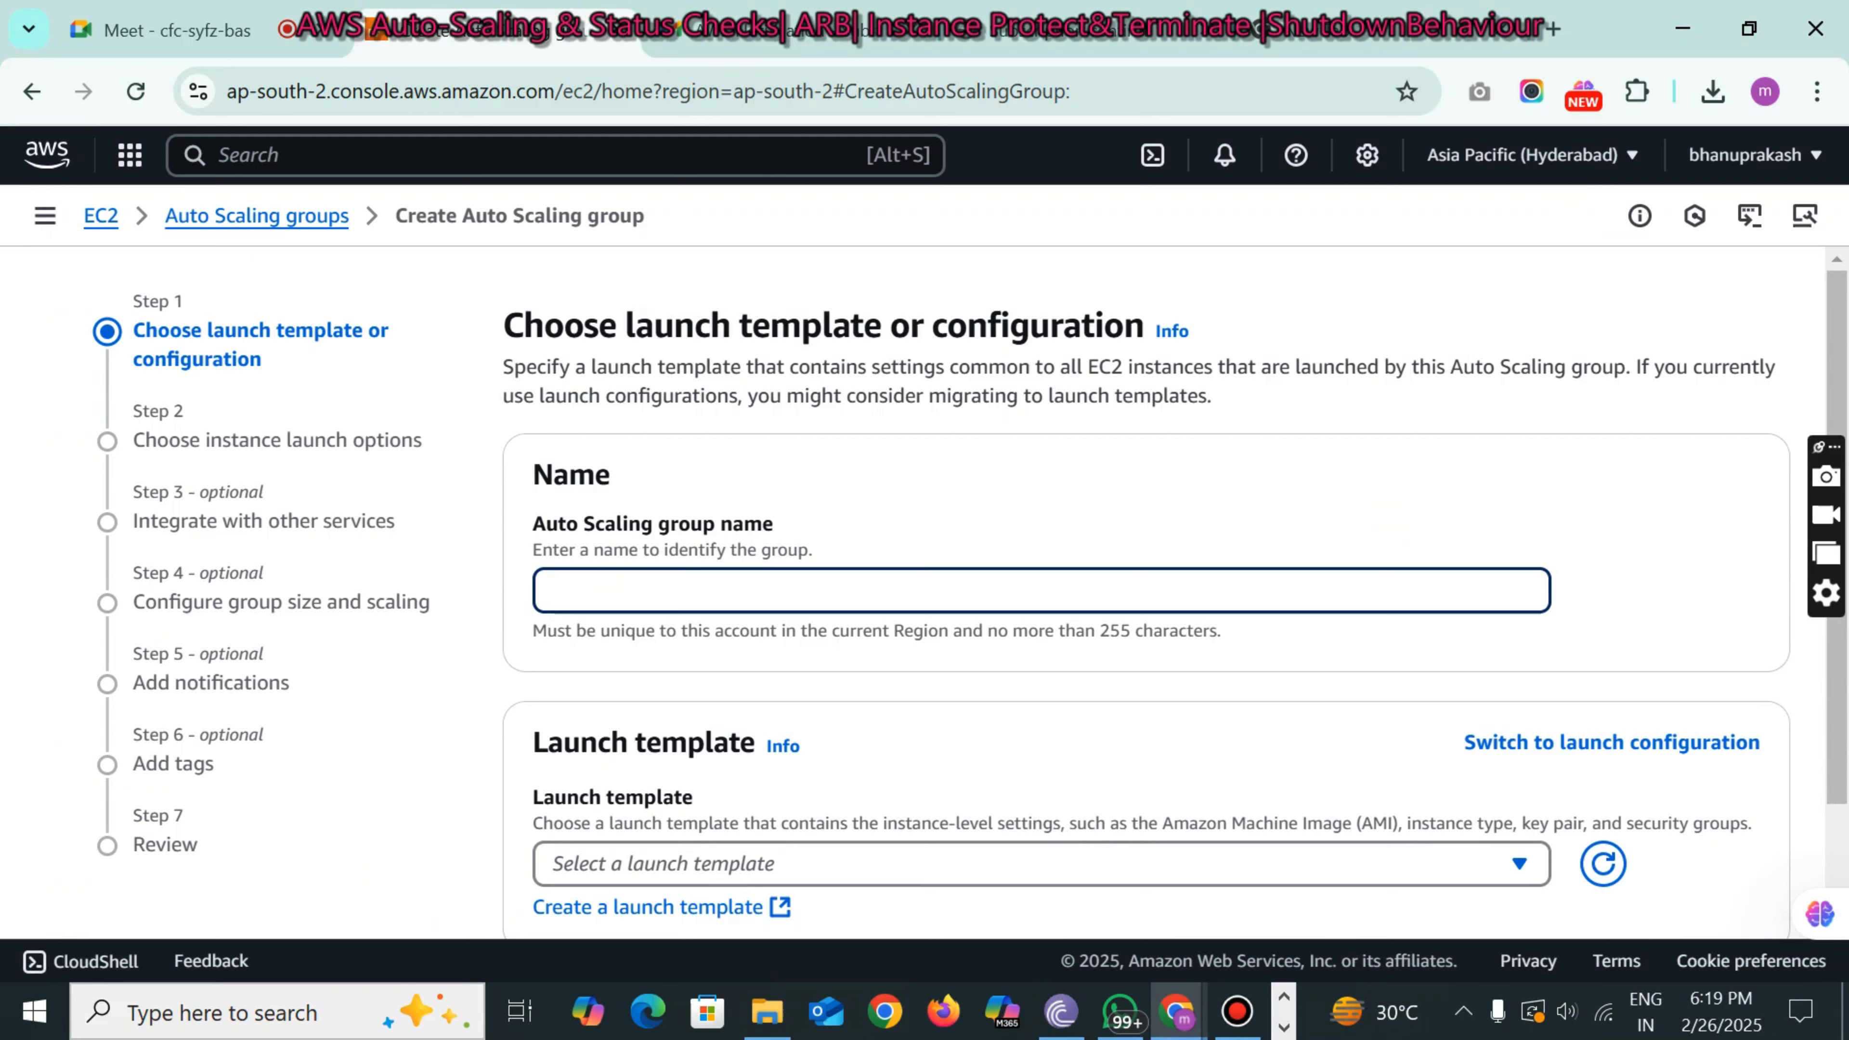
{"action": "type", "text": "AutoScaling"}
{"action": "key", "text": "BackSpace"}
{"action": "type", "text": "DFa"}
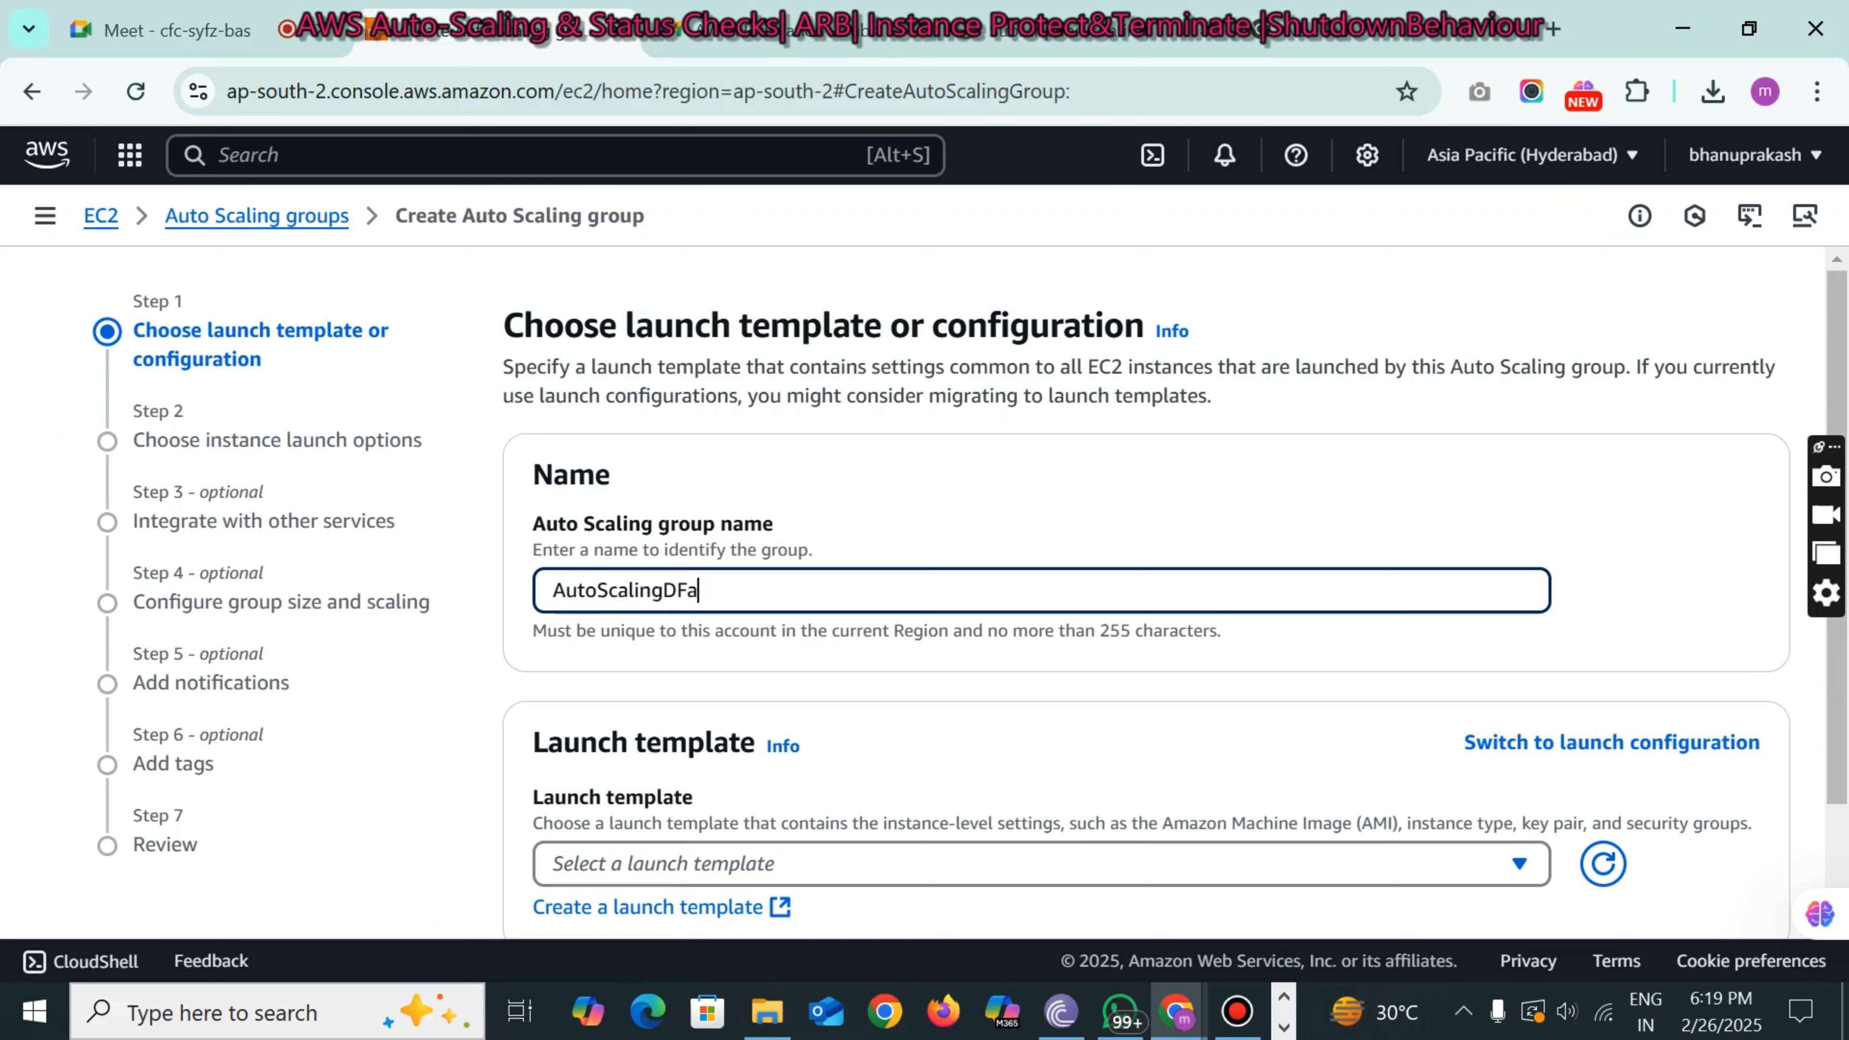
{"action": "key", "text": "BackSpace"}
{"action": "key", "text": "BackSpace"}
{"action": "type", "text": "ataproGroup"}
{"action": "key", "text": "ctrl+a"}
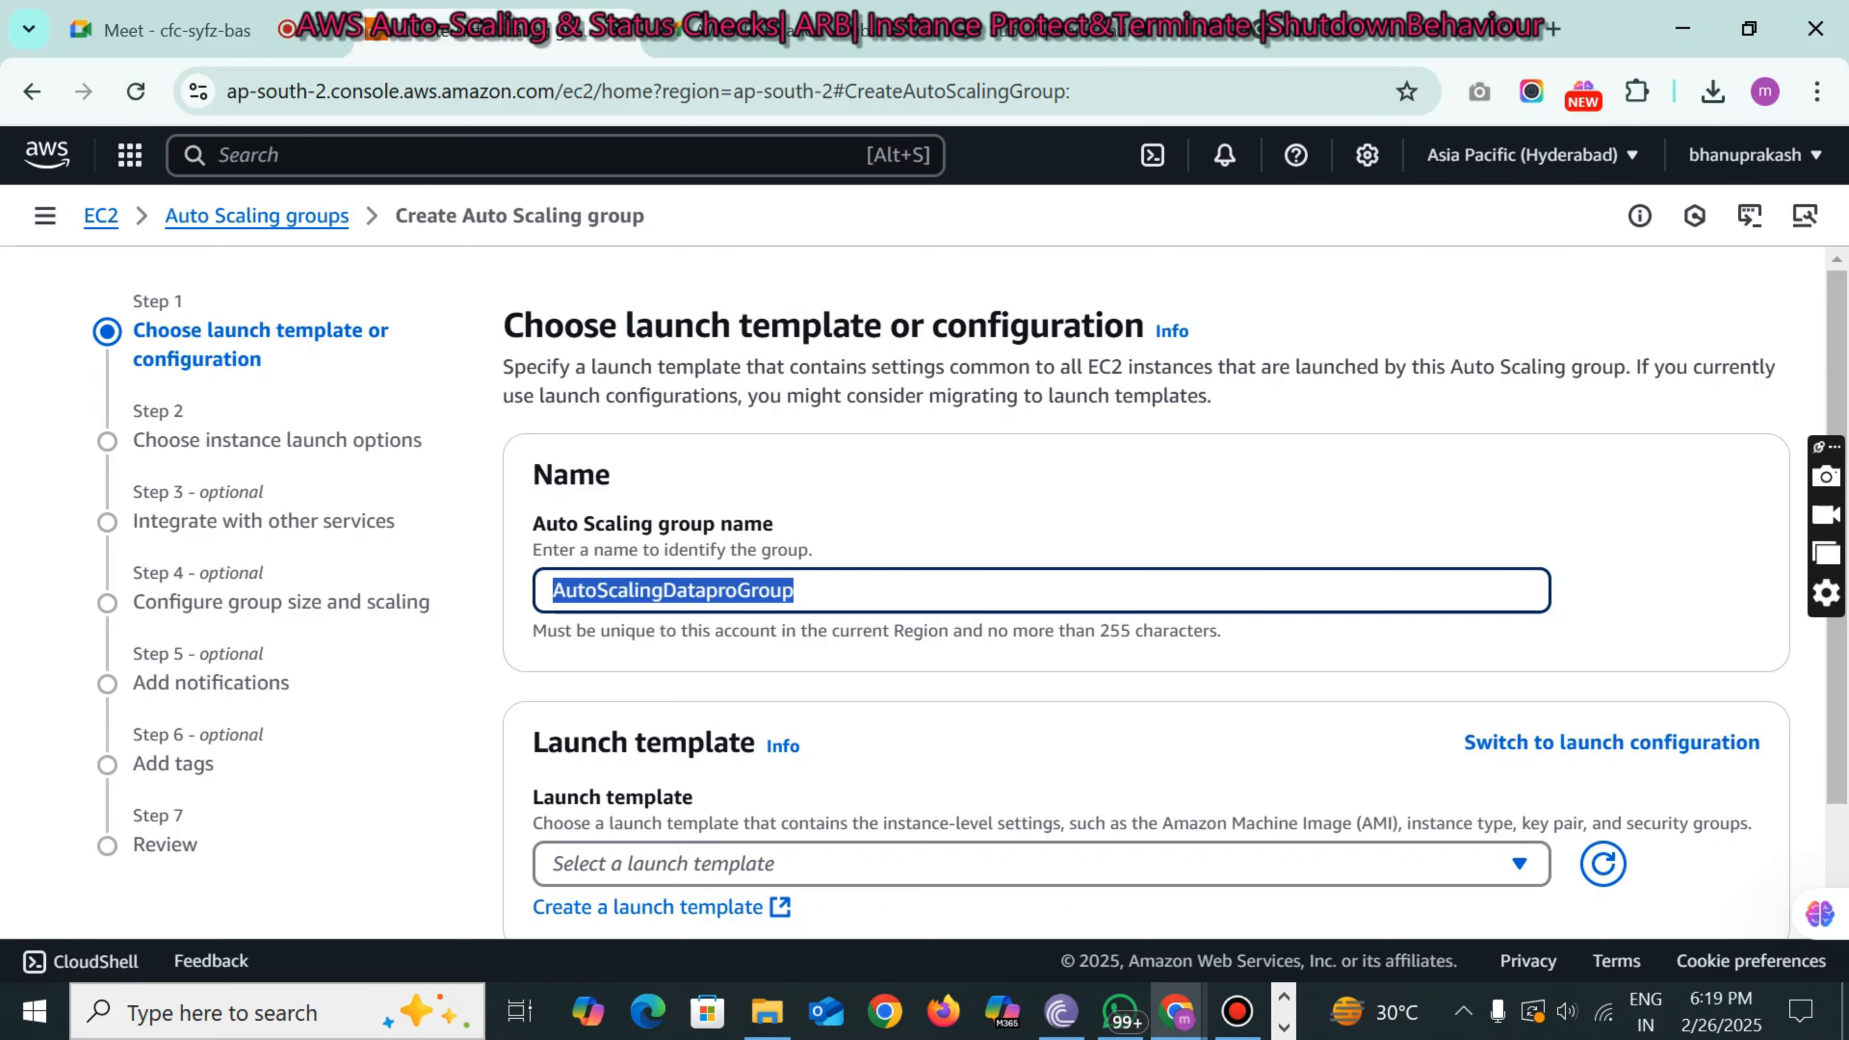
- Choose New-Template as the Auto Scaling group's launch template and review its details
{"action": "scroll", "coordinate": [972, 577], "scroll_direction": "down", "scroll_amount": 2}
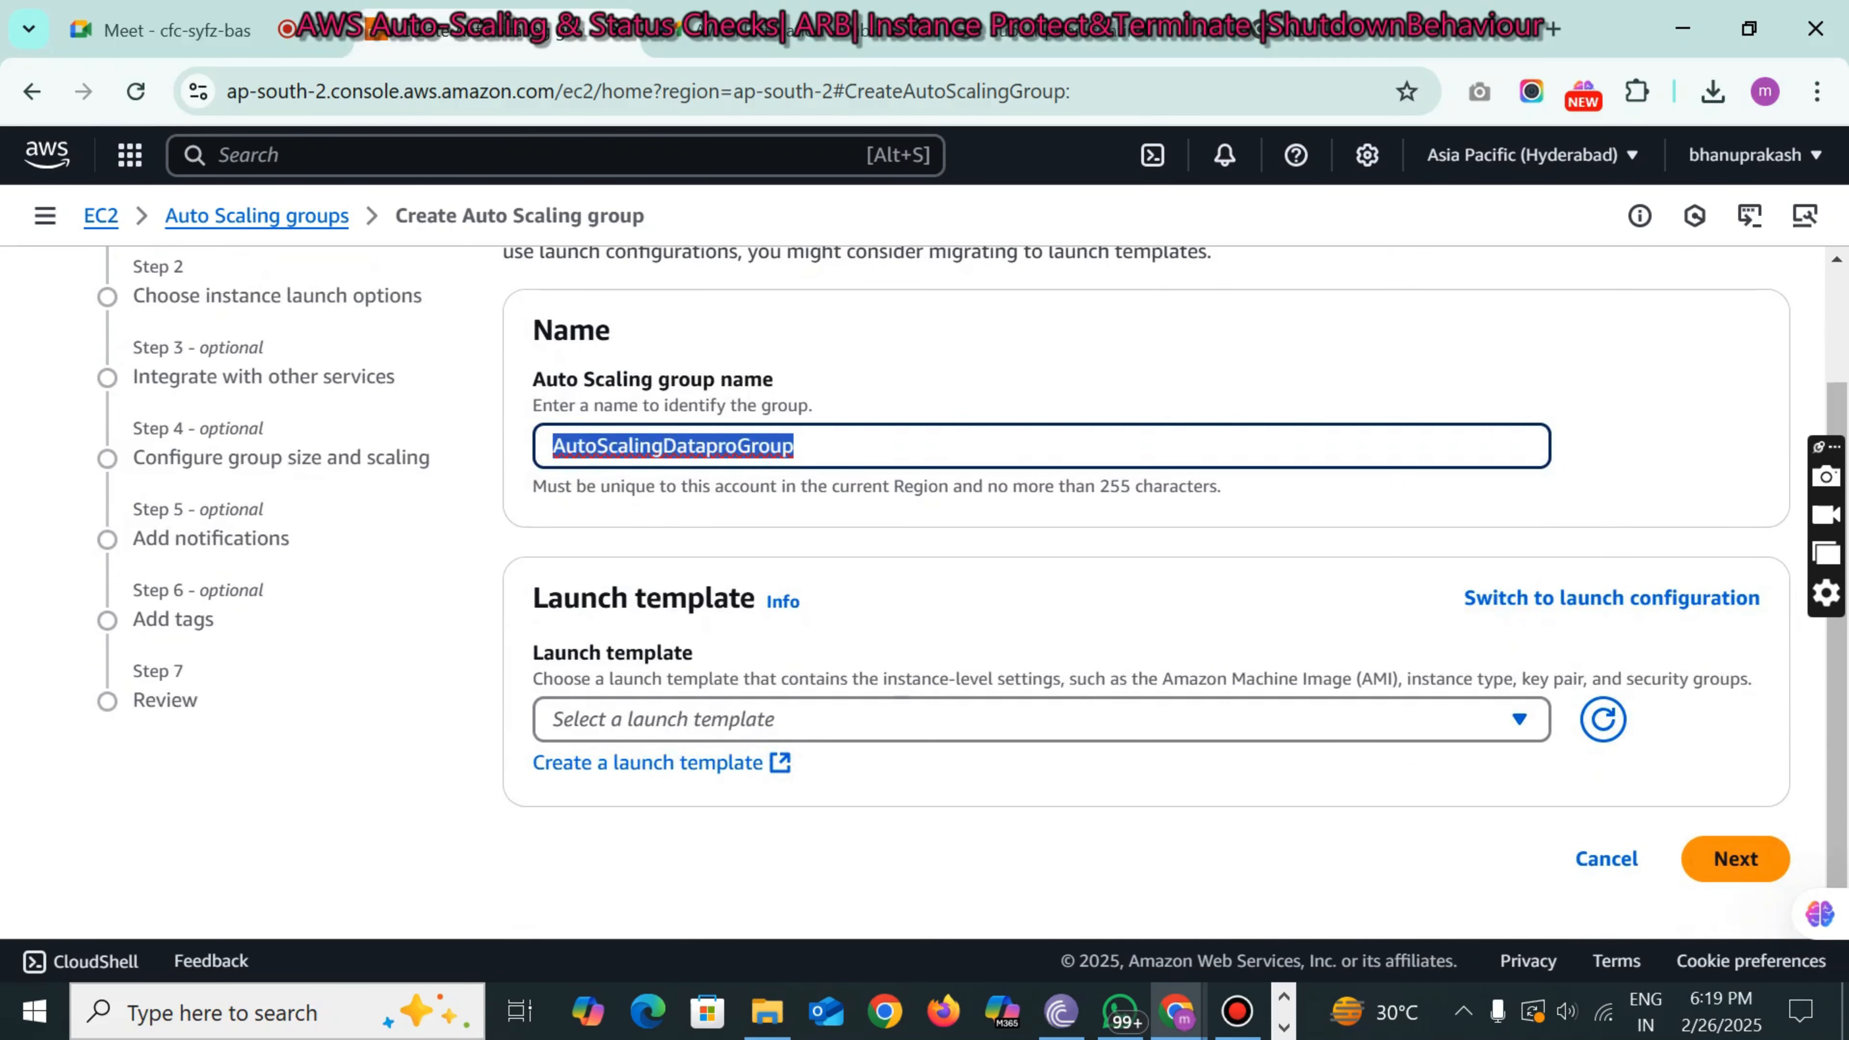
{"action": "left_click_drag", "start_coordinate": [531, 599], "coordinate": [784, 602]}
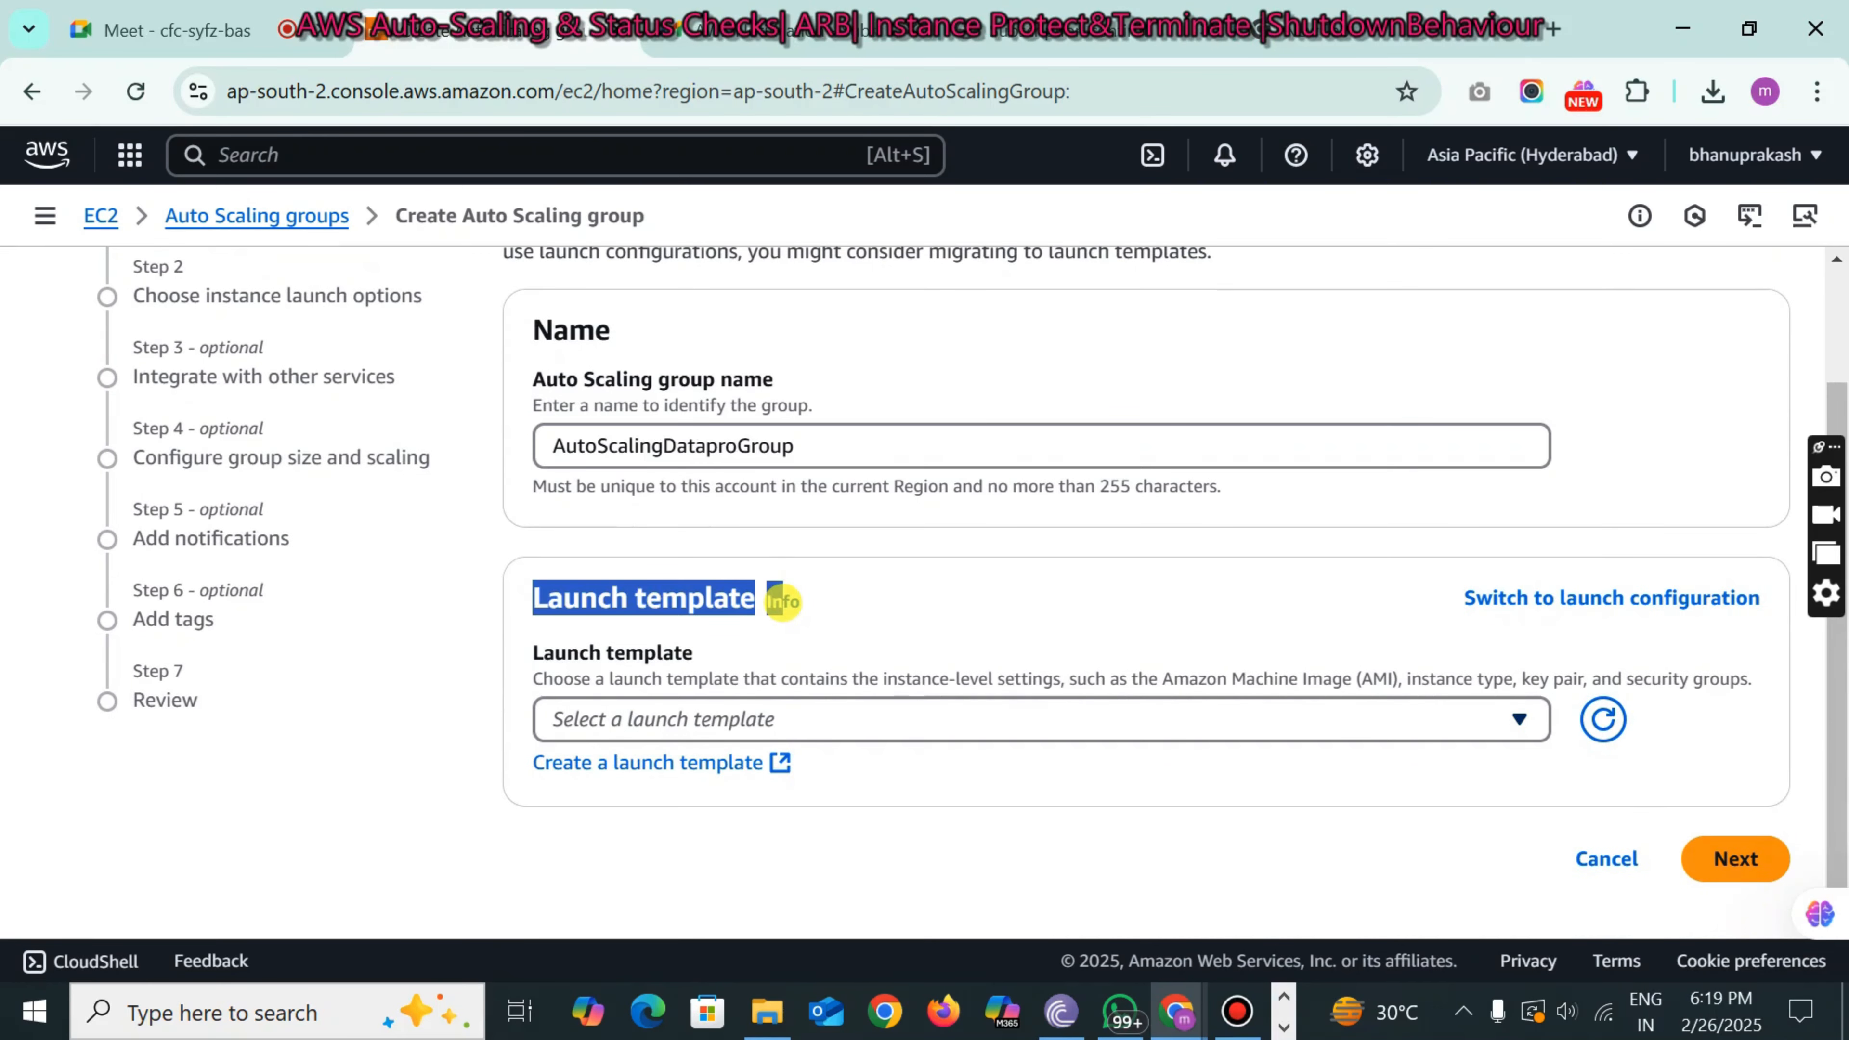
{"action": "left_click", "coordinate": [882, 718]}
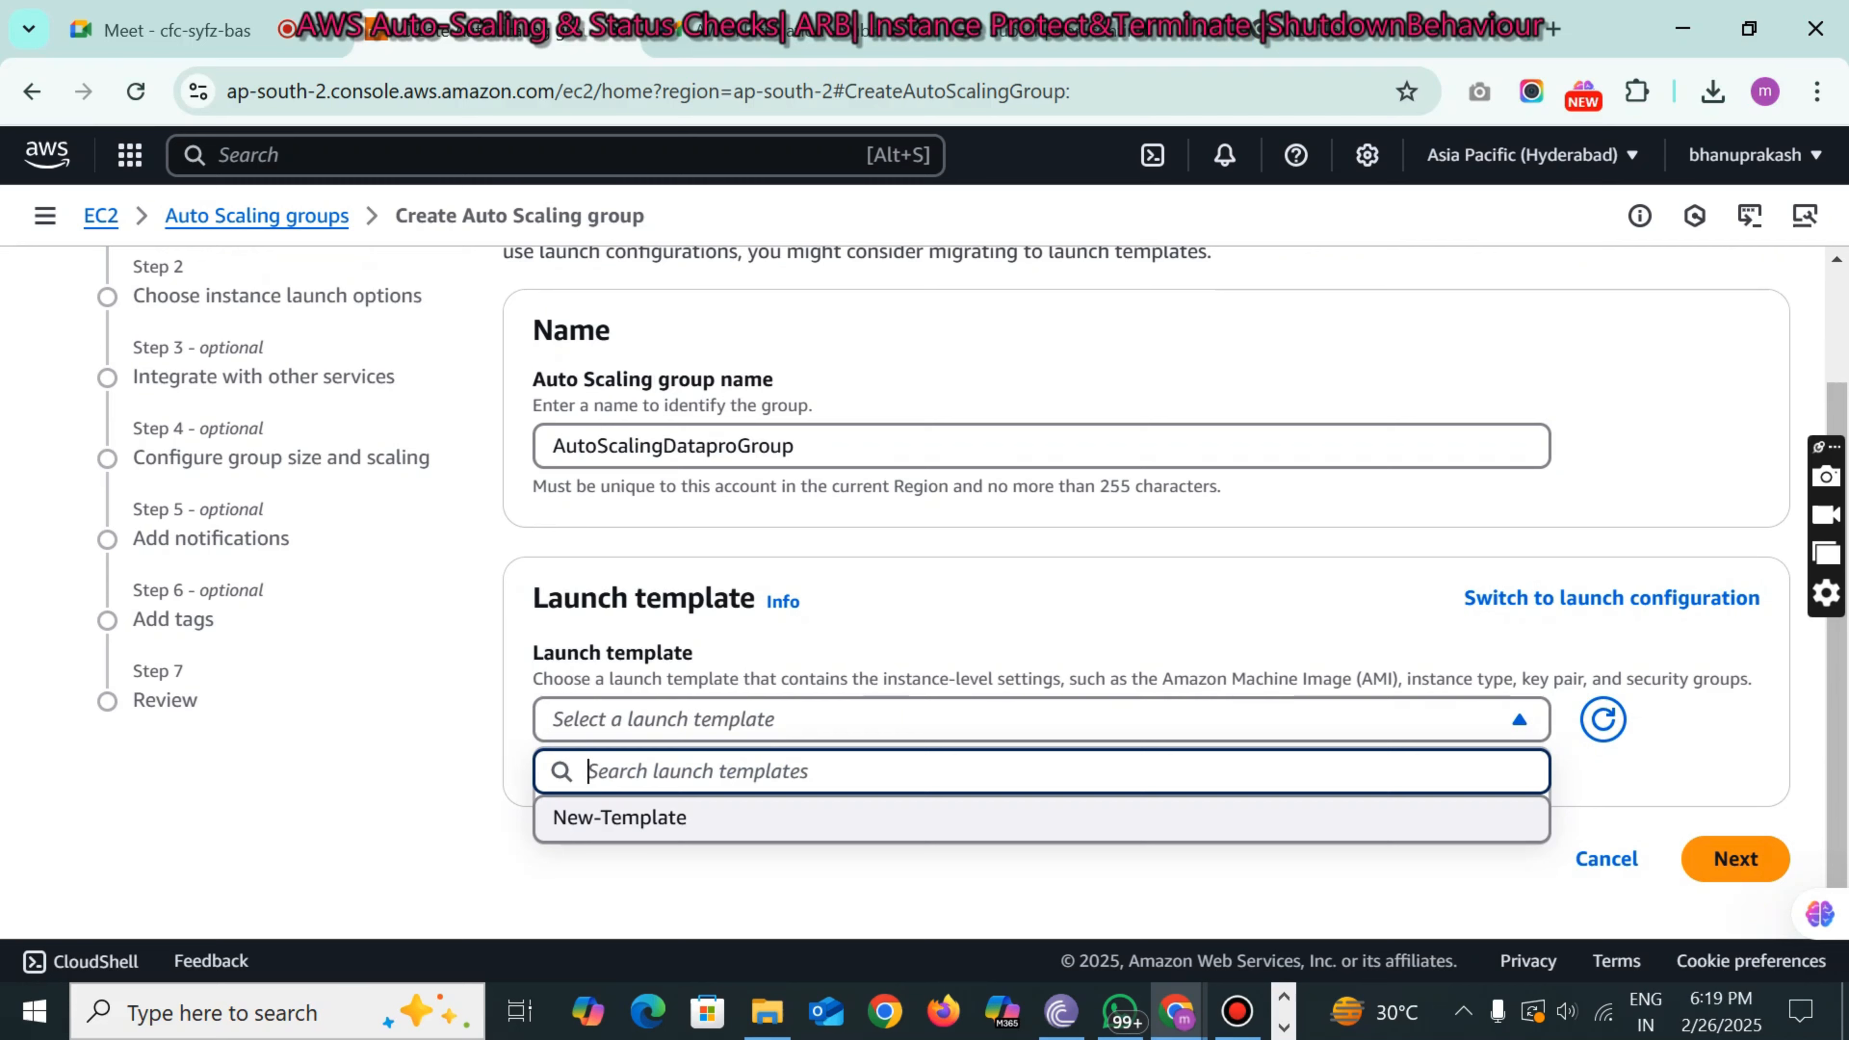
{"action": "left_click", "coordinate": [615, 824]}
{"action": "scroll", "coordinate": [615, 830], "scroll_direction": "down", "scroll_amount": 2}
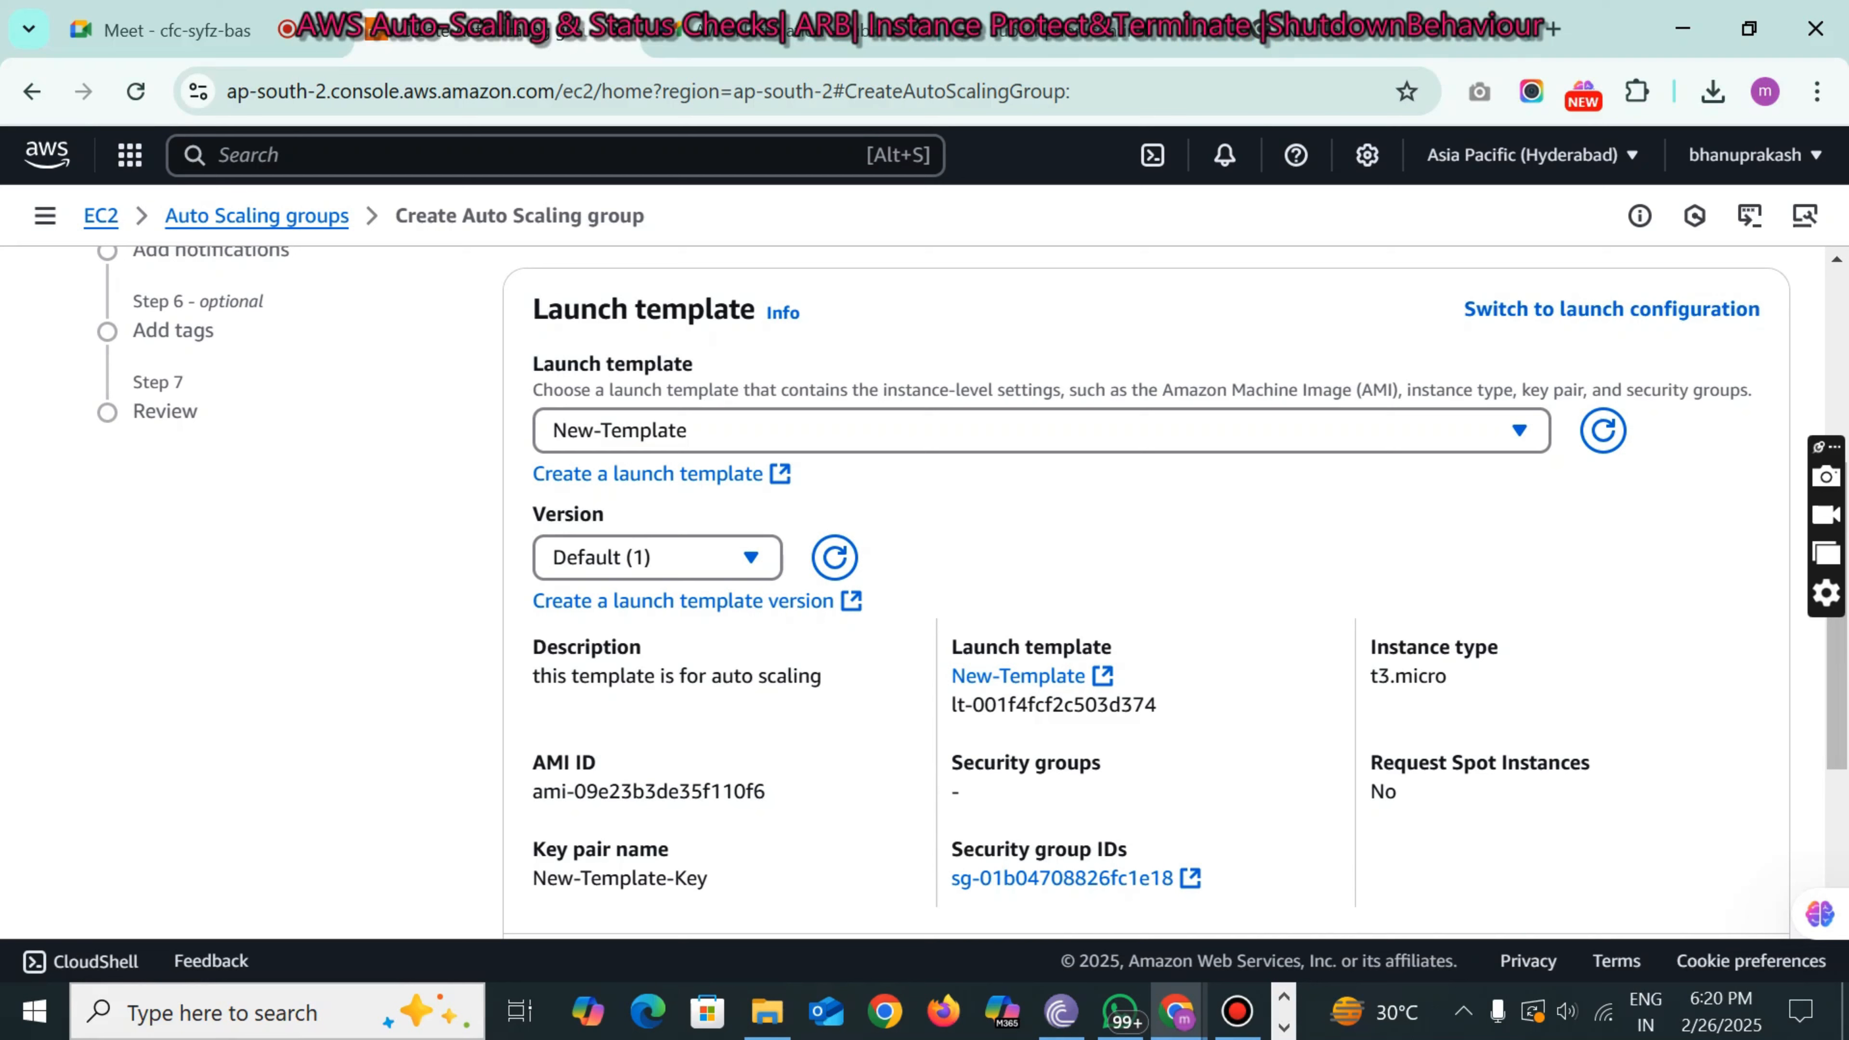
{"action": "left_click_drag", "start_coordinate": [533, 310], "coordinate": [739, 310]}
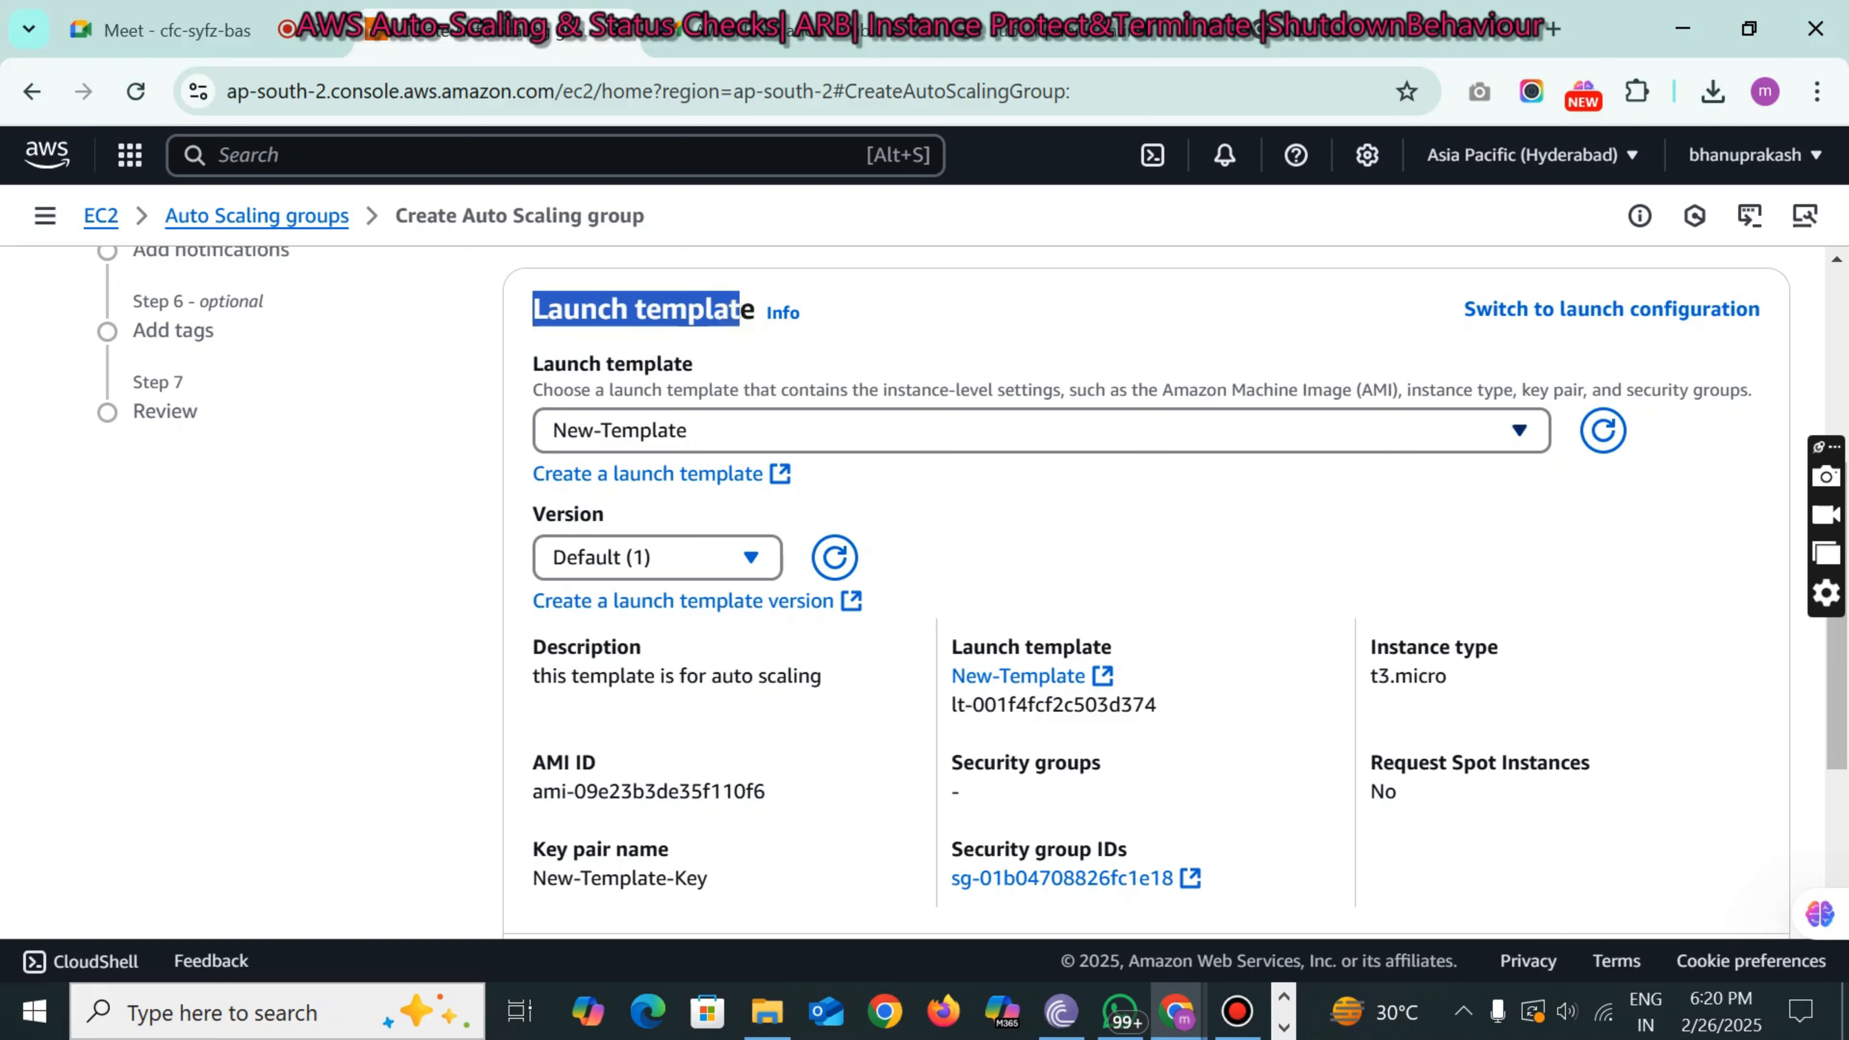
{"action": "left_click", "coordinate": [1031, 357]}
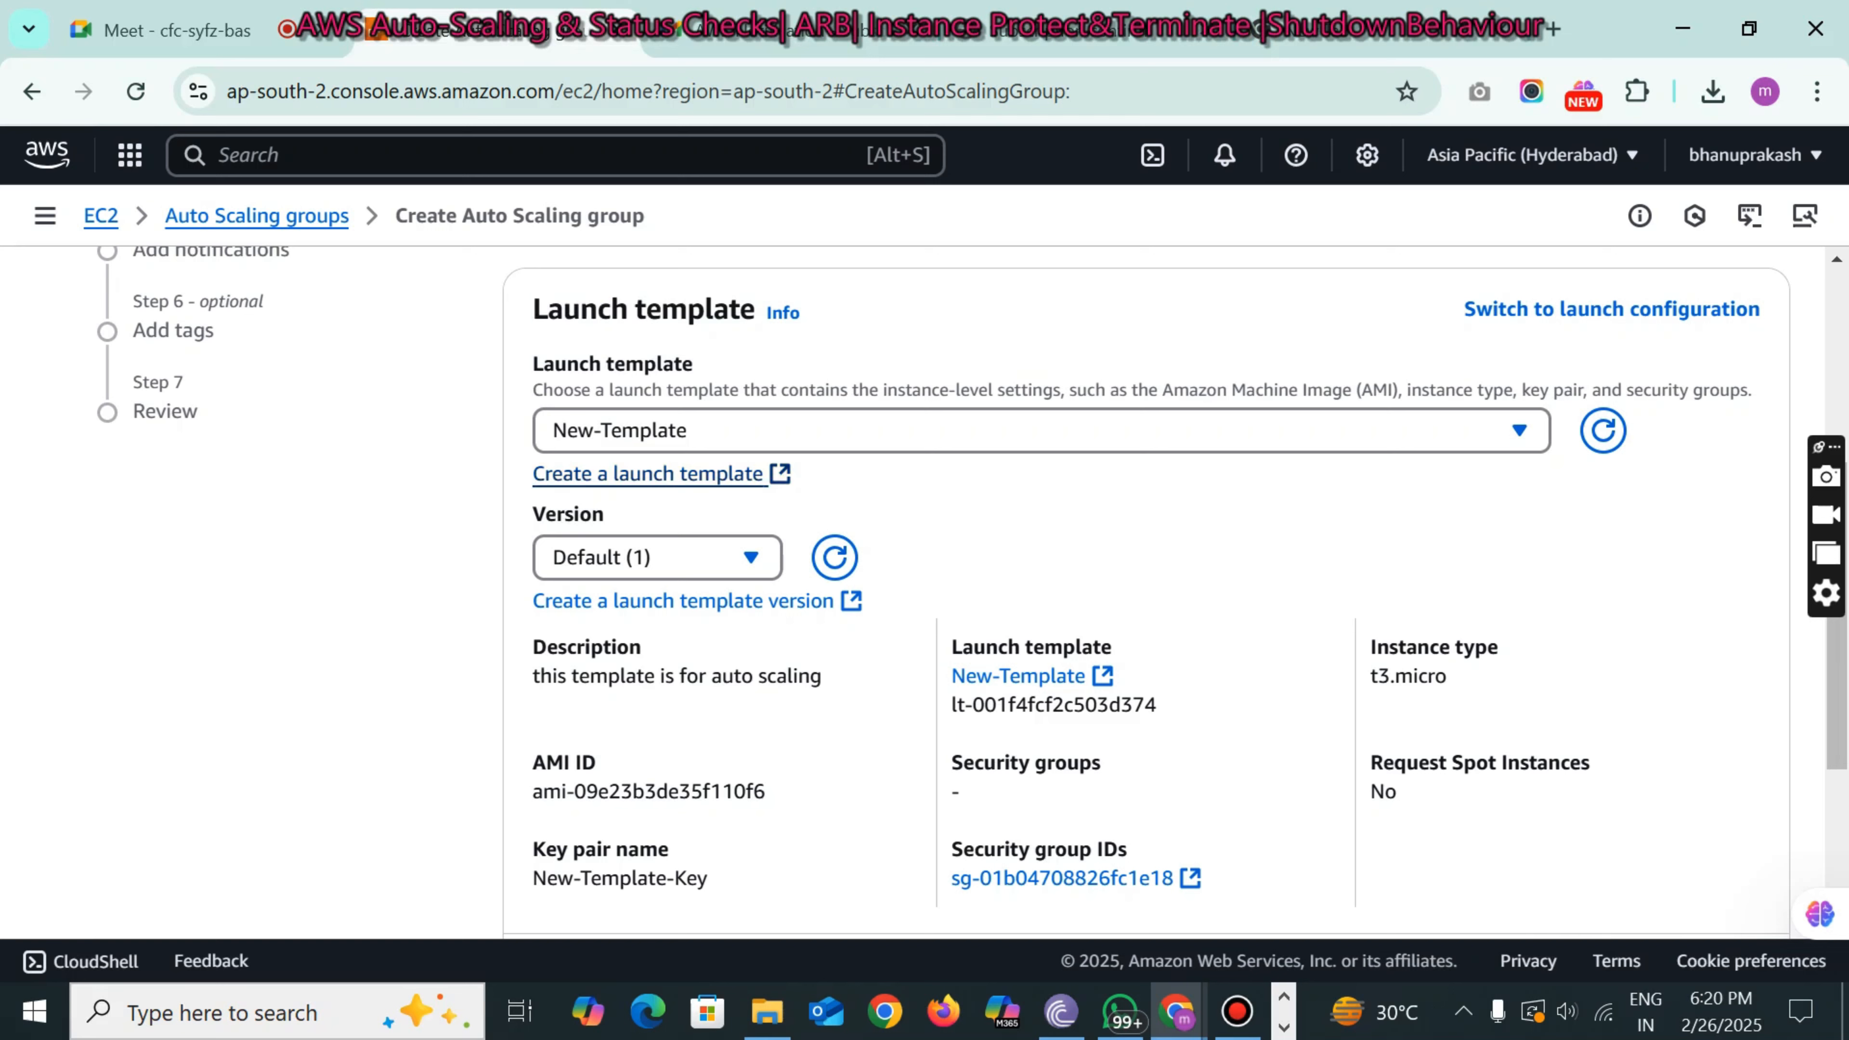
{"action": "scroll", "coordinate": [971, 591], "scroll_direction": "down", "scroll_amount": 5}
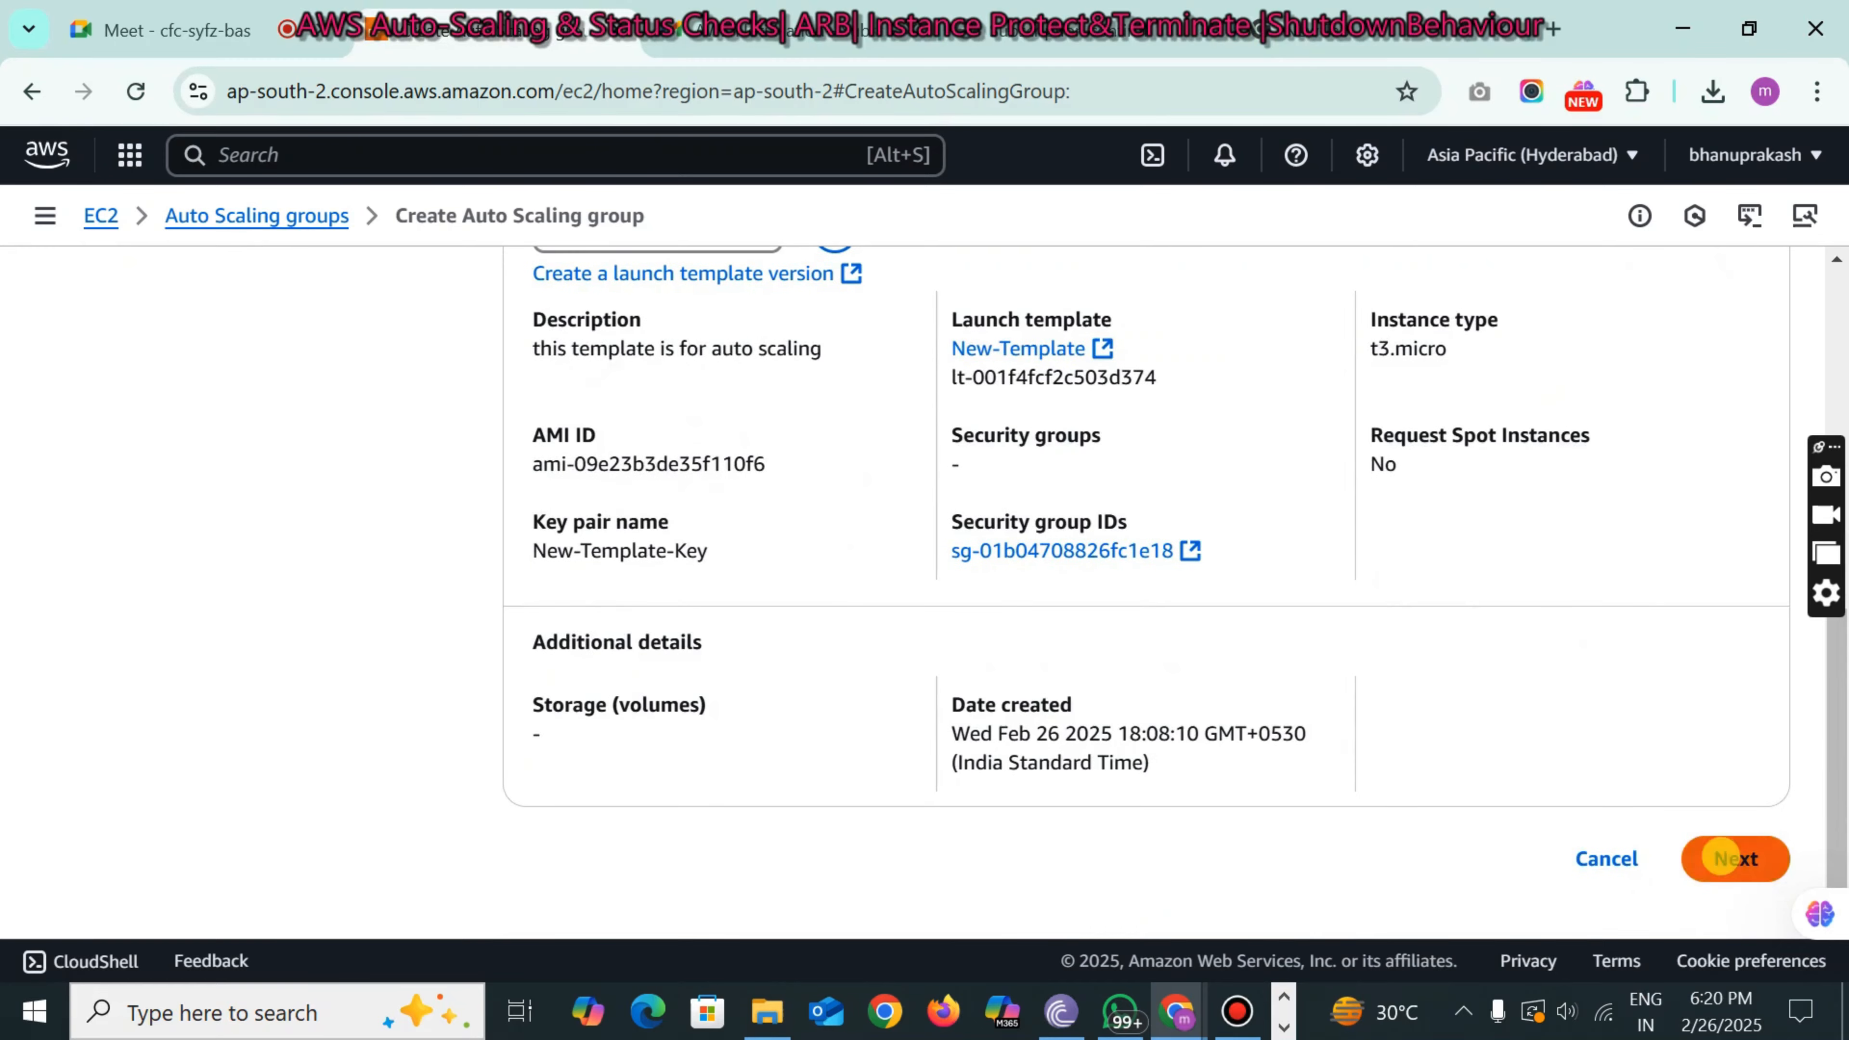
{"action": "left_click", "coordinate": [1730, 857]}
{"action": "scroll", "coordinate": [1147, 590], "scroll_direction": "down", "scroll_amount": 10}
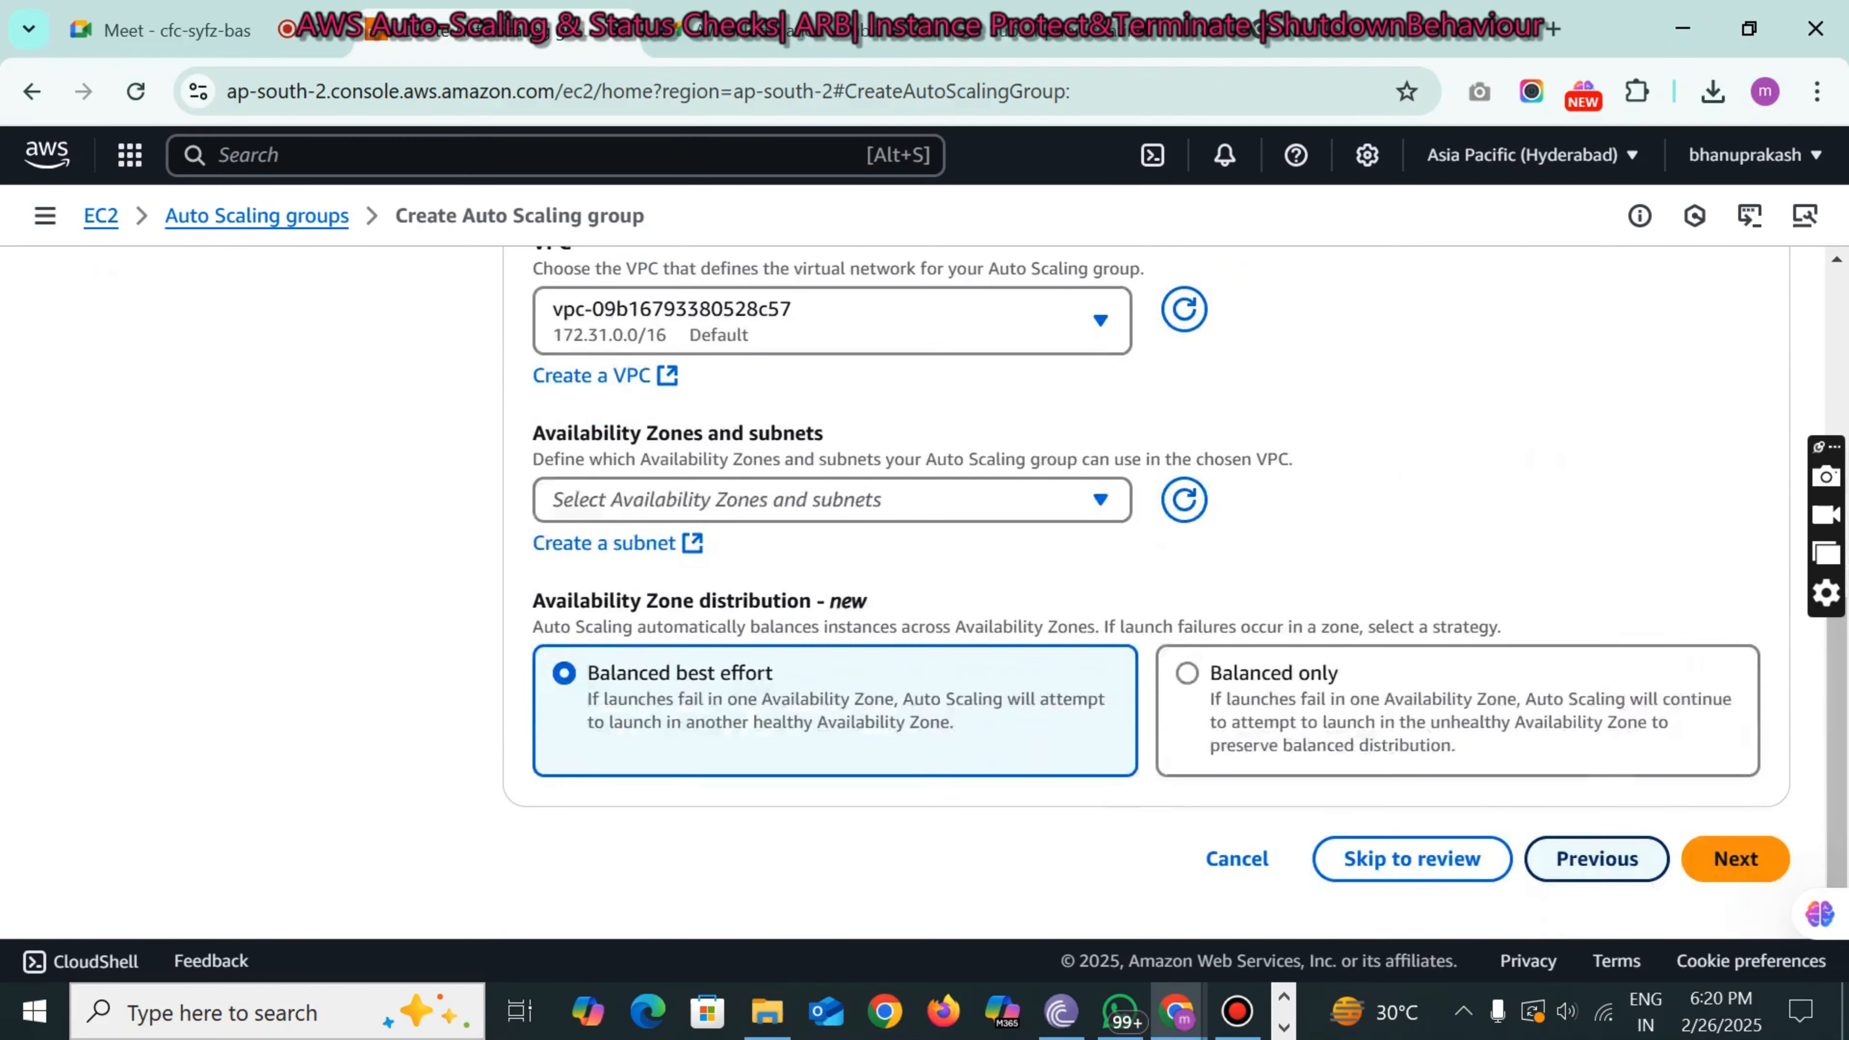
{"action": "left_click", "coordinate": [1597, 858]}
- Highlight the launch template's AMI ID and look up the AMI ID on the Launch Template line in Notepad
{"action": "scroll", "coordinate": [1595, 860], "scroll_direction": "down", "scroll_amount": 10}
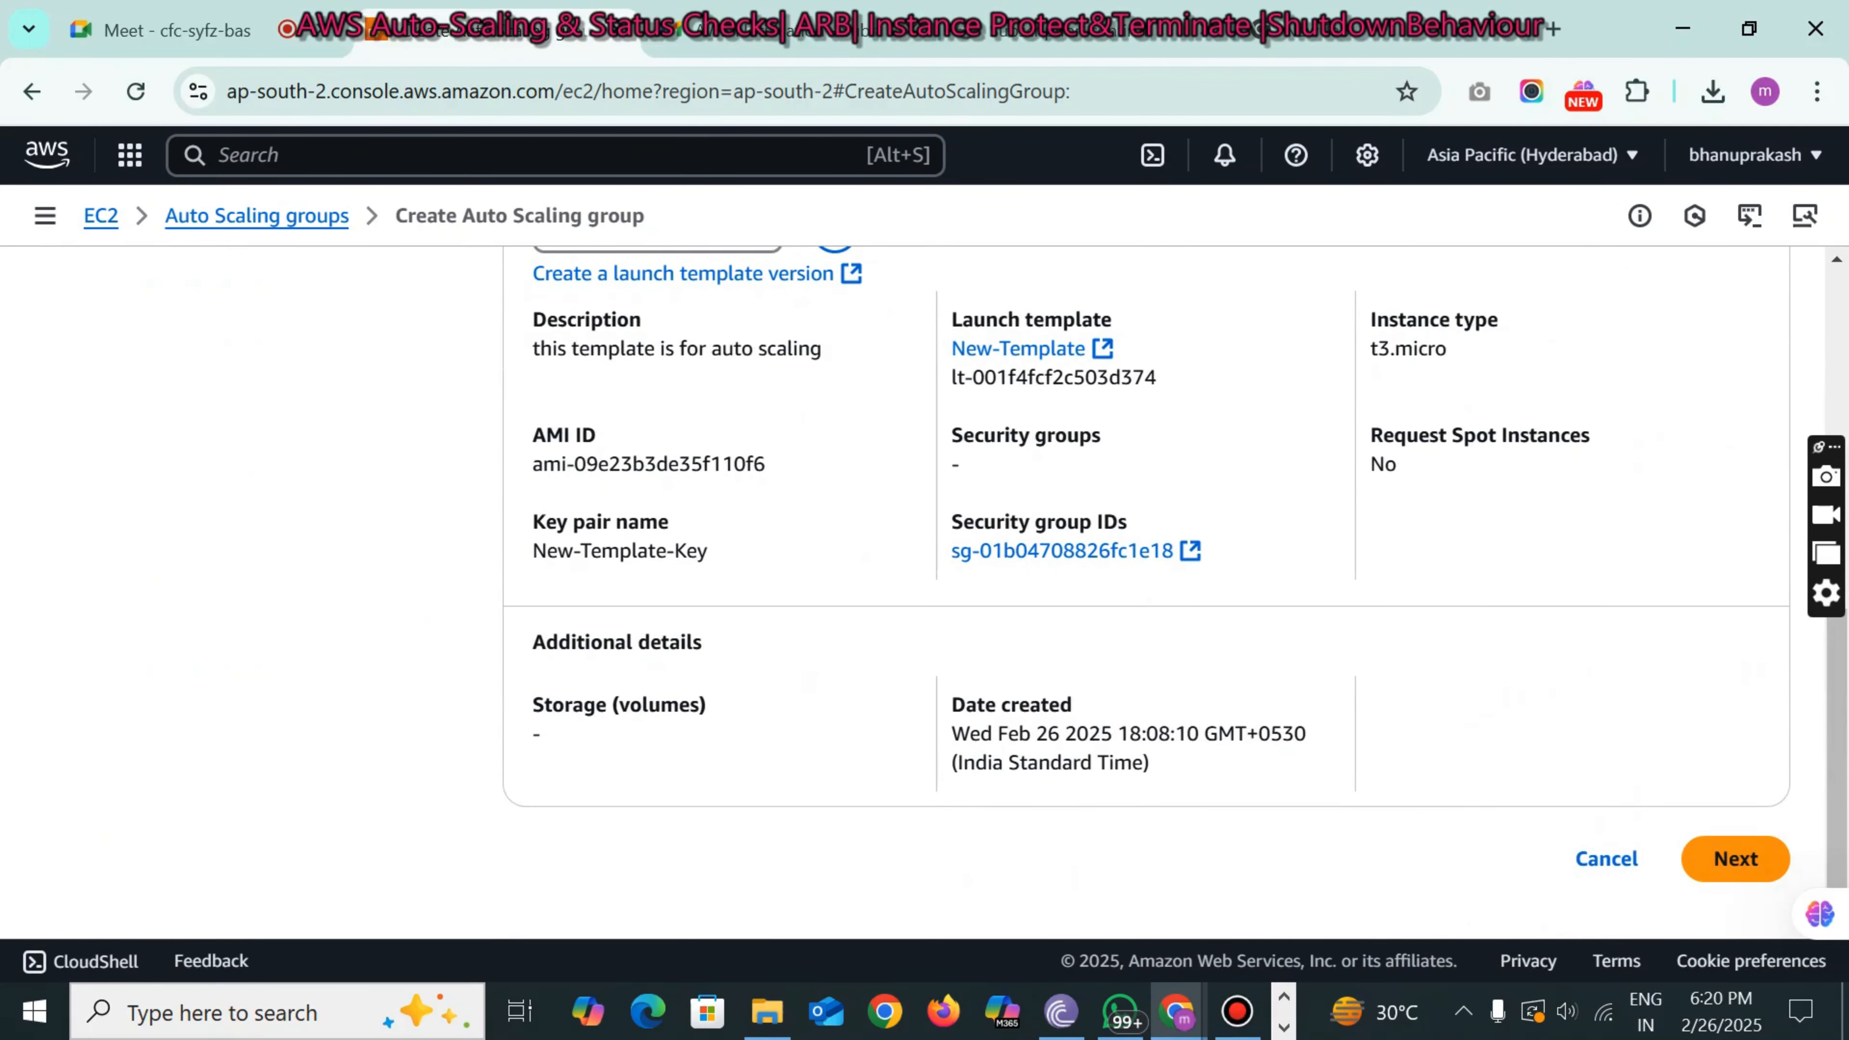
{"action": "left_click_drag", "start_coordinate": [540, 459], "coordinate": [799, 468]}
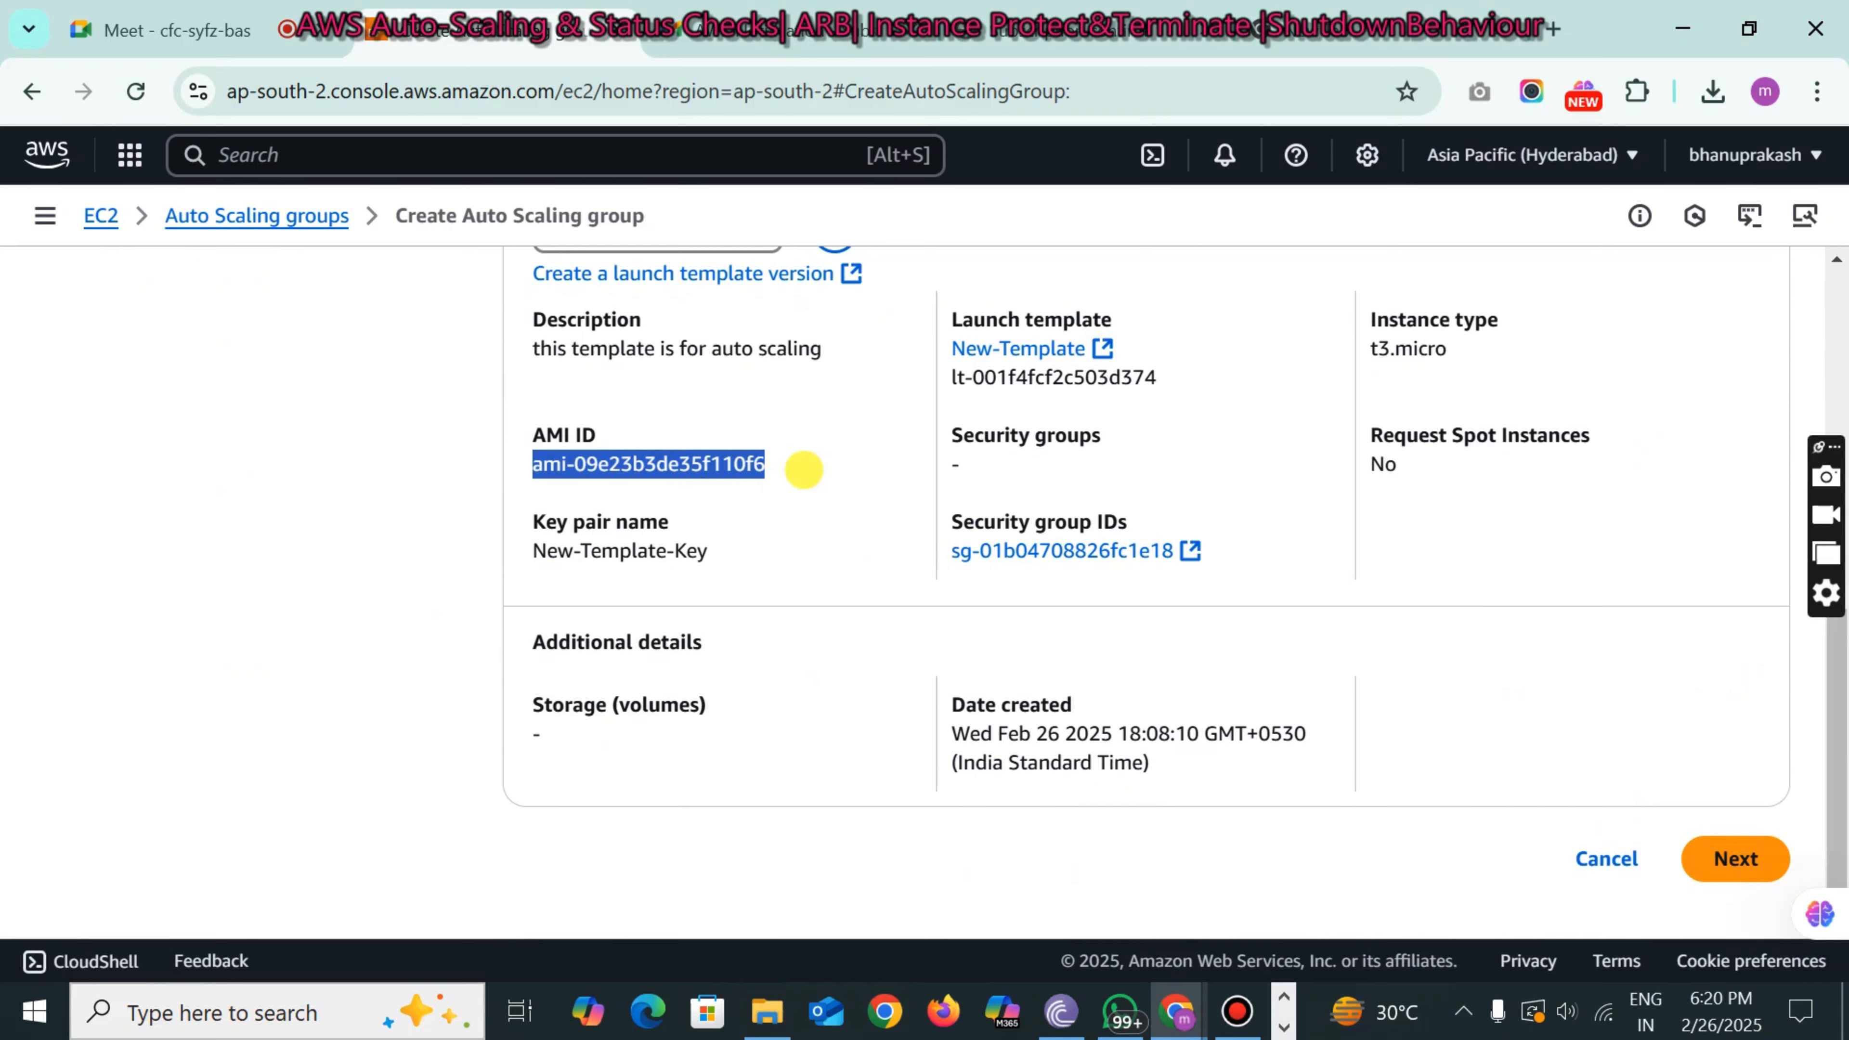
{"action": "left_click", "coordinate": [1284, 1027]}
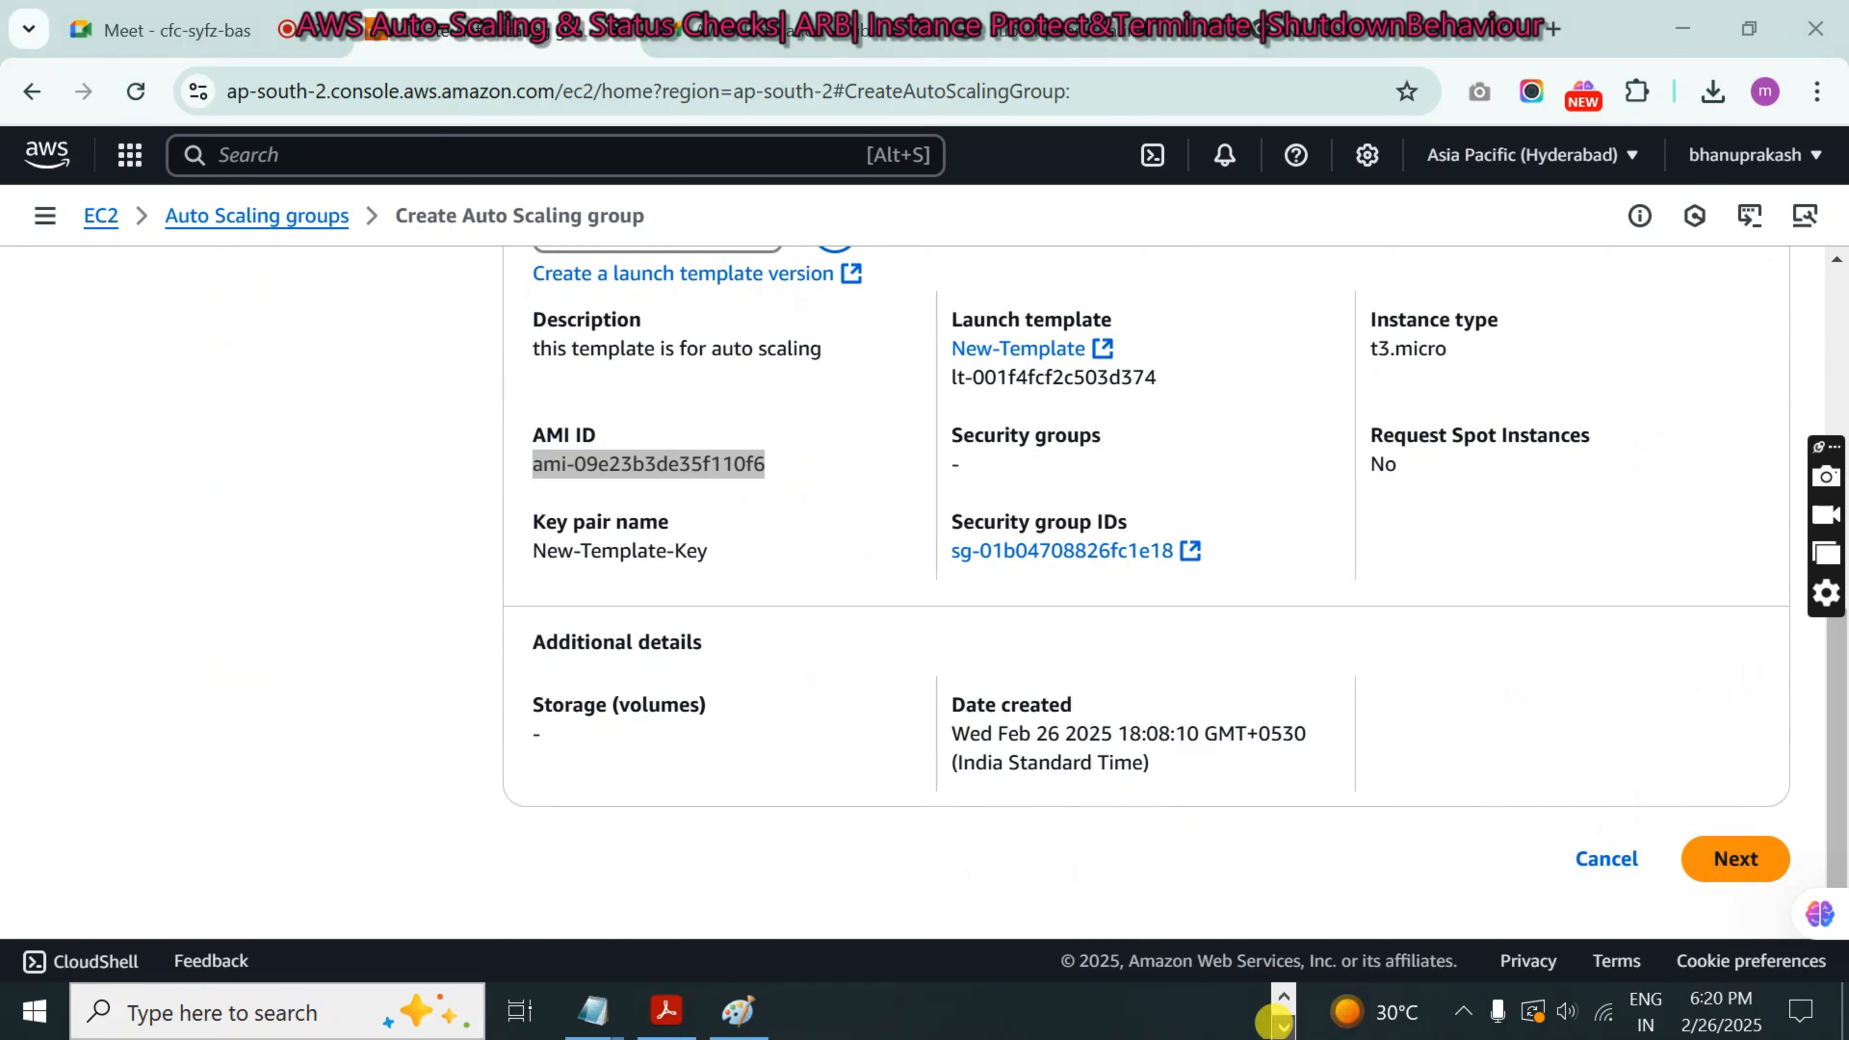
{"action": "mouse_move", "coordinate": [617, 996]}
{"action": "left_click", "coordinate": [529, 898]}
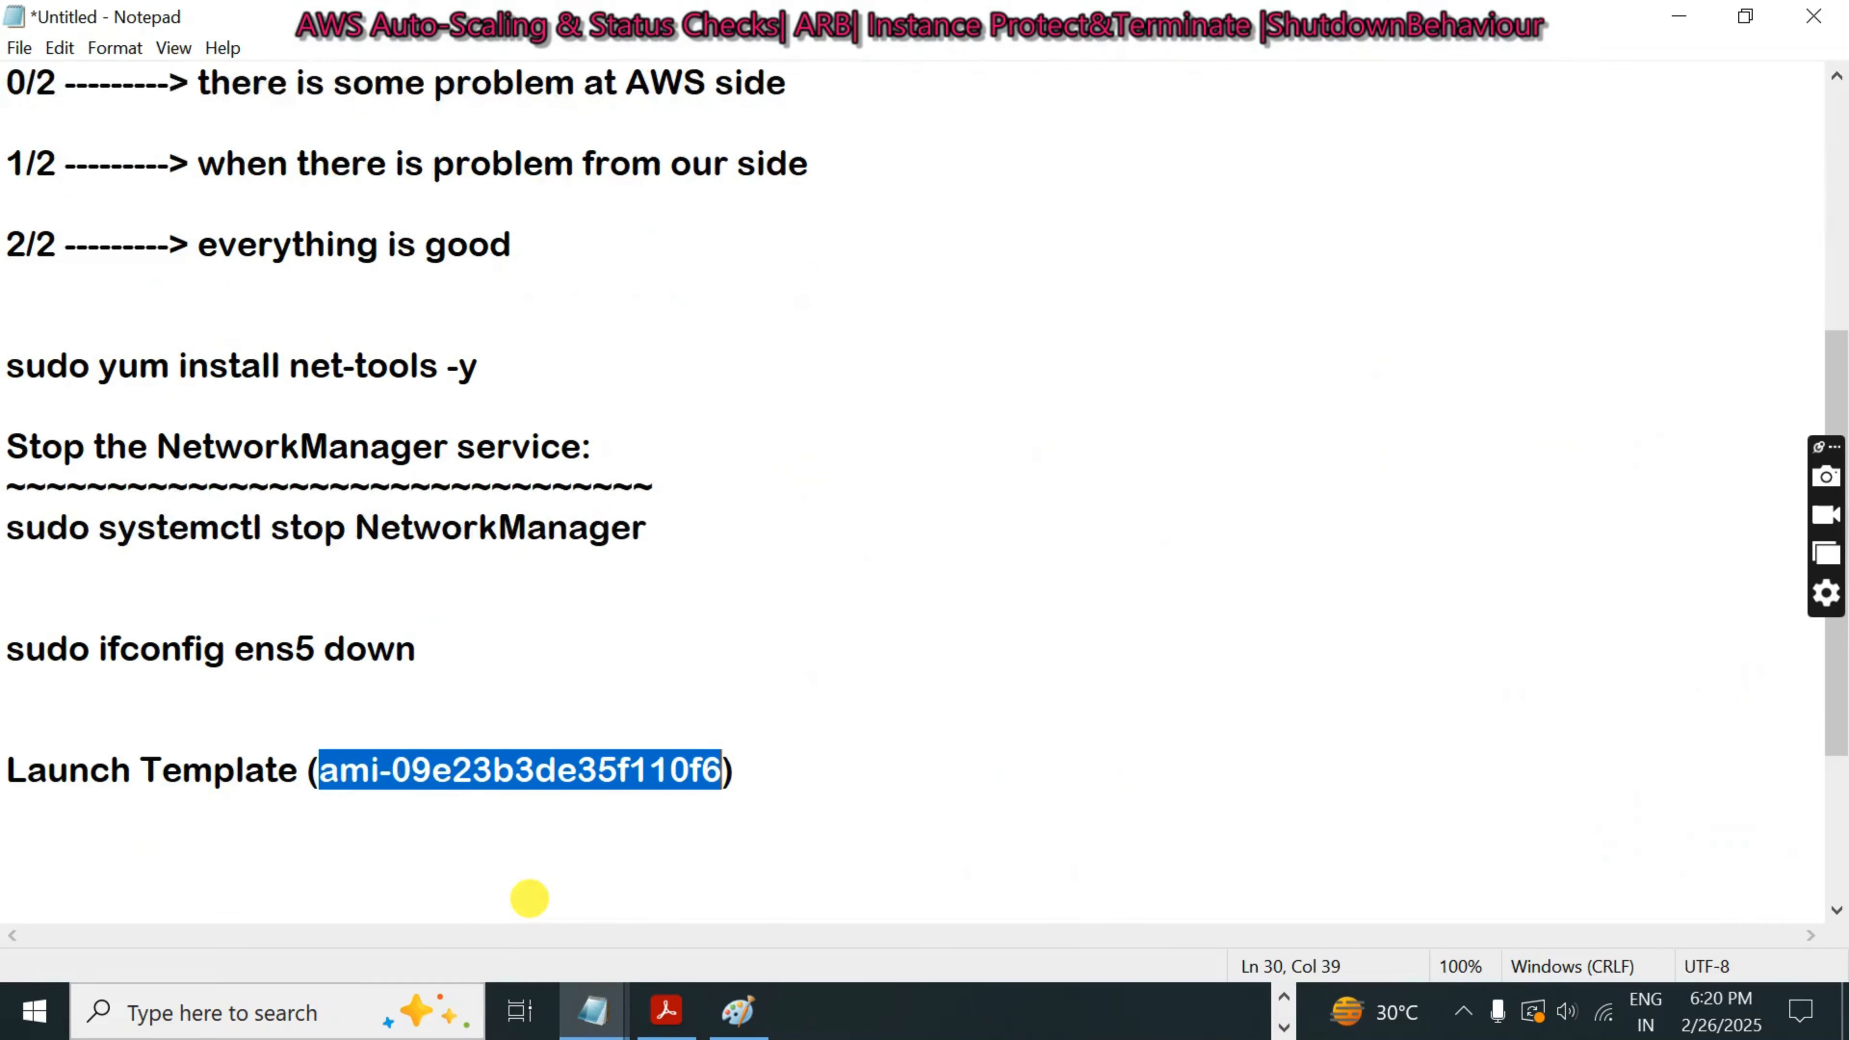
{"action": "left_click", "coordinate": [631, 772]}
{"action": "left_click_drag", "start_coordinate": [630, 773], "coordinate": [741, 777]}
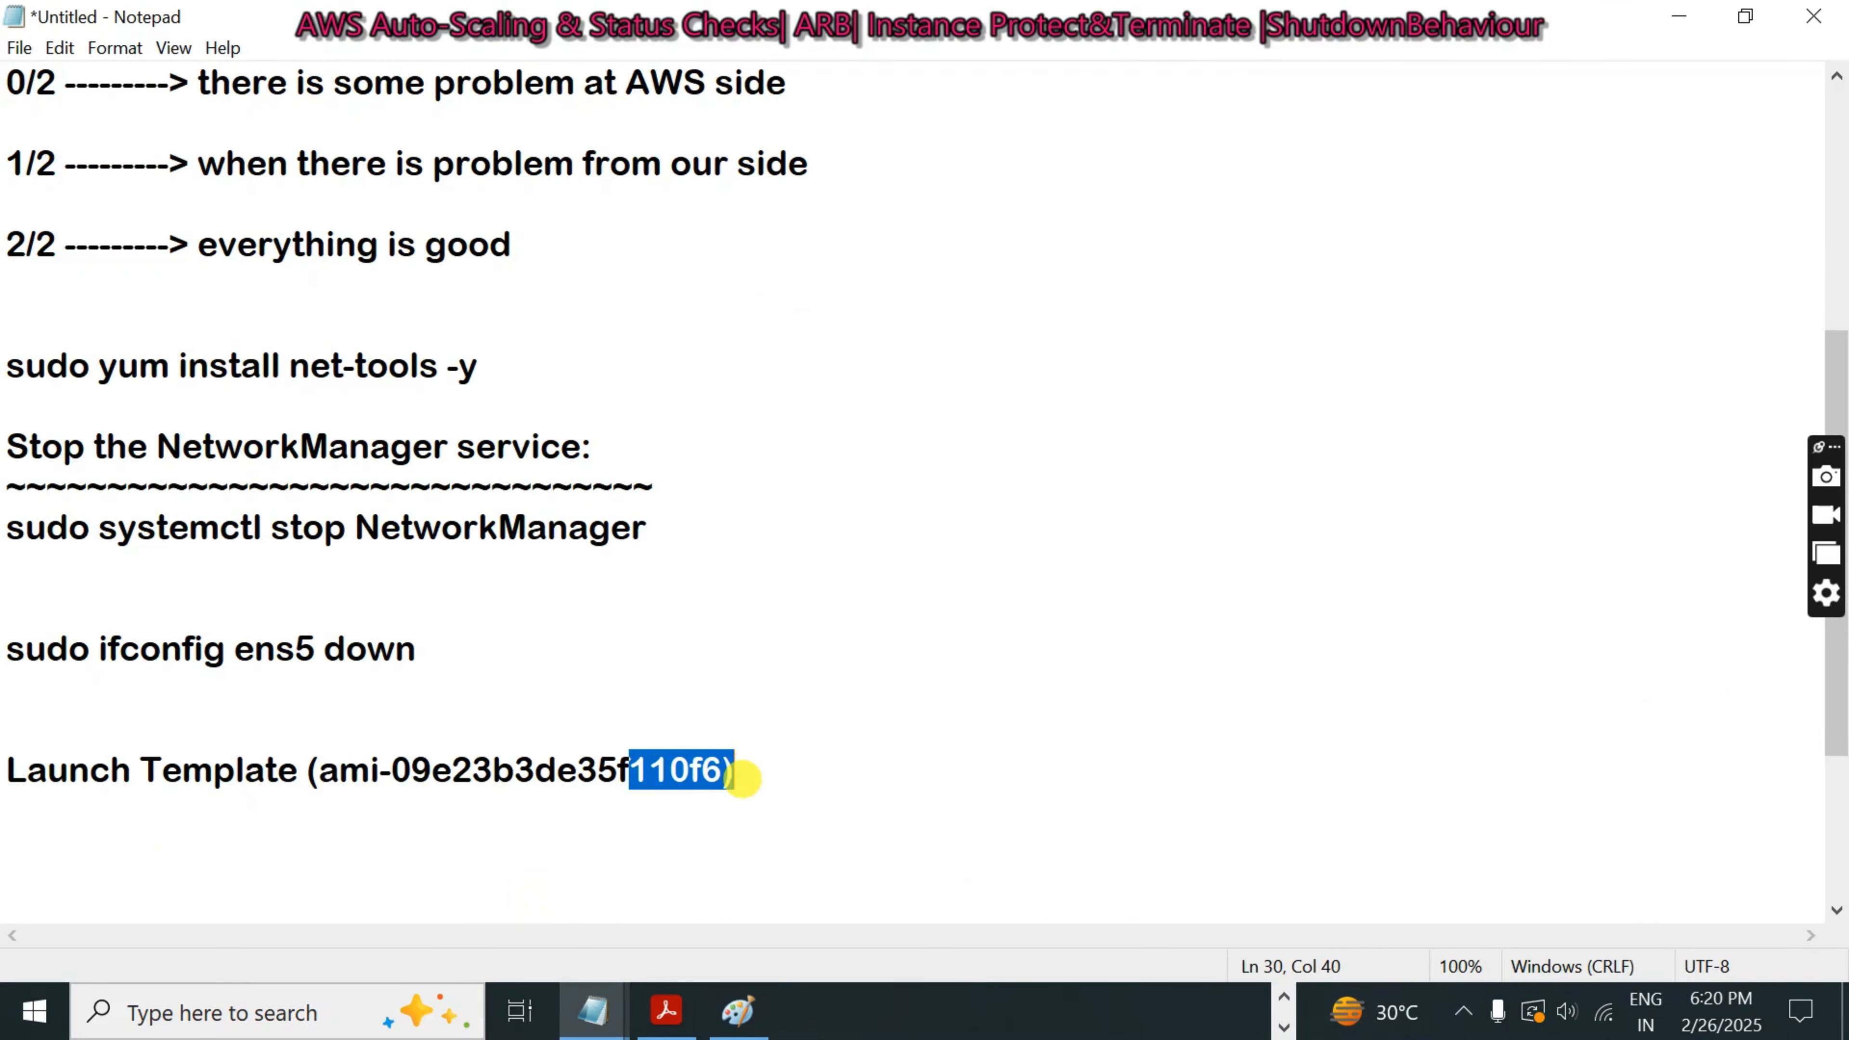
- Return to the AWS console in Chrome and compare the ending of the template's AMI ID with the noted one
{"action": "left_click", "coordinate": [1285, 996]}
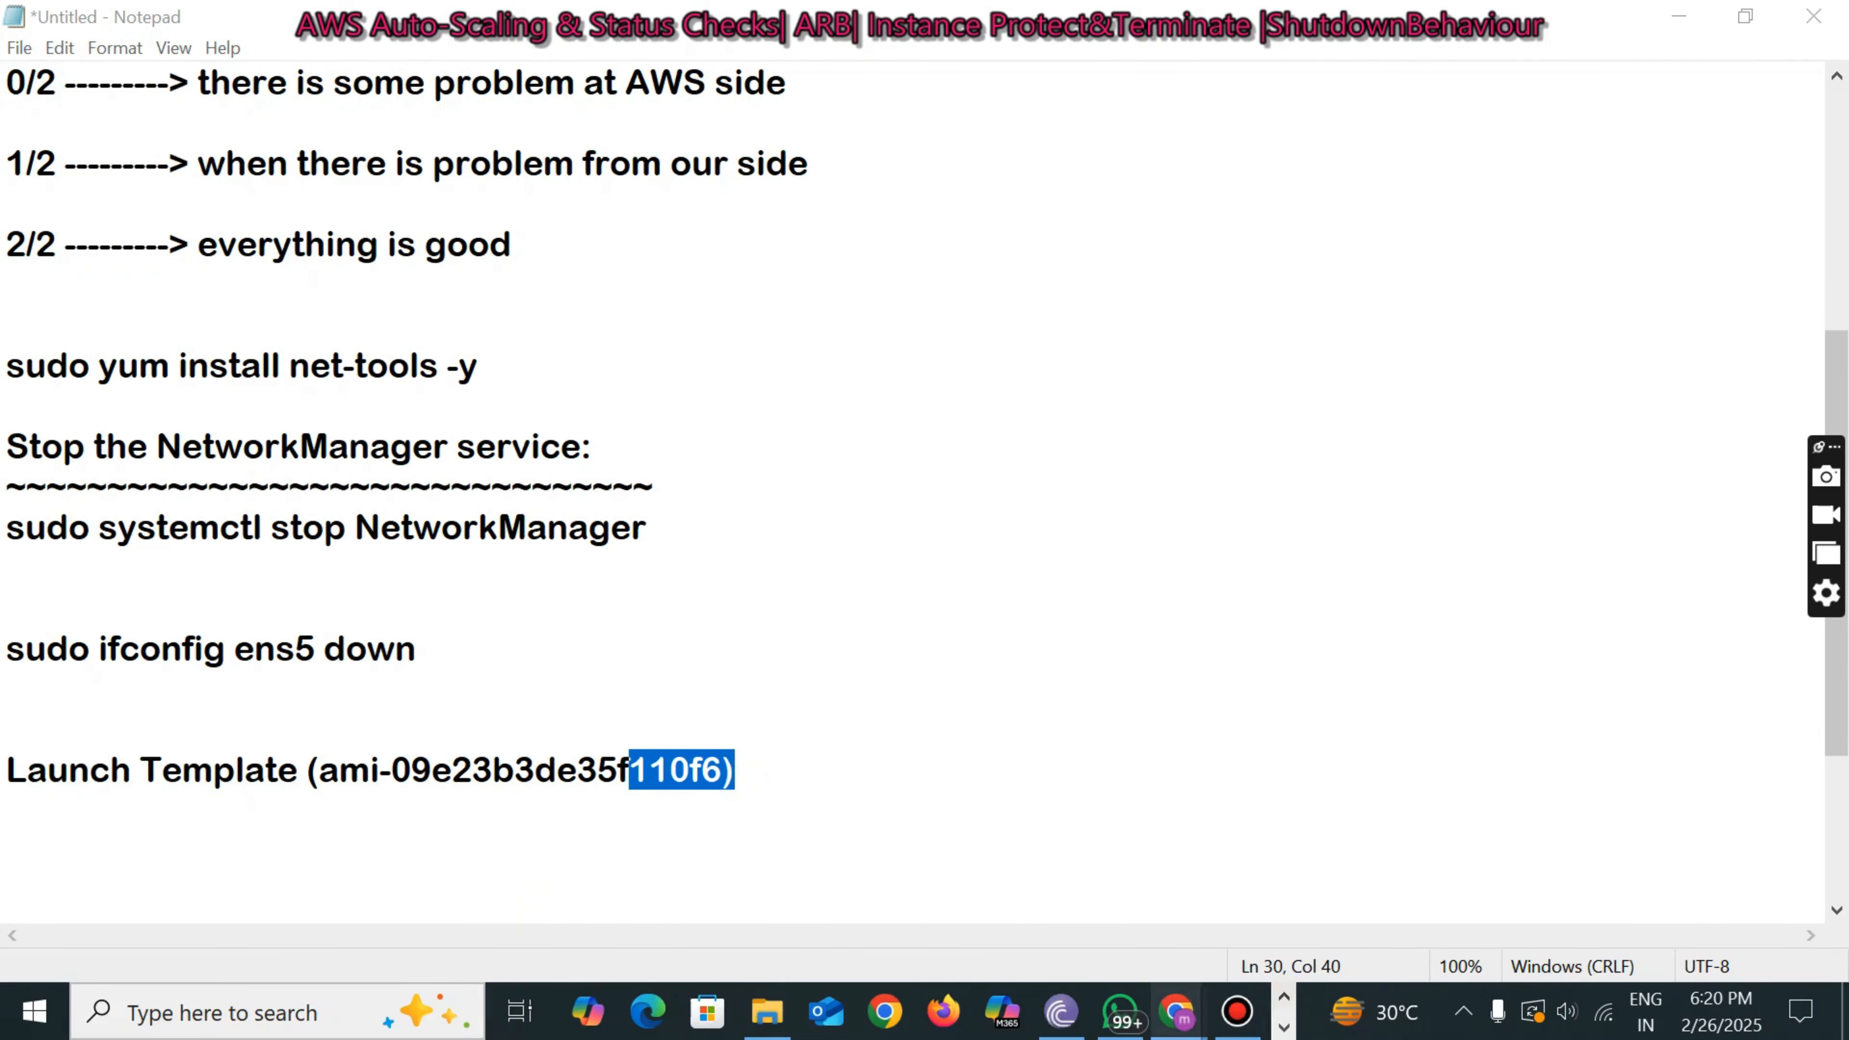
{"action": "mouse_move", "coordinate": [1178, 1010]}
{"action": "left_click", "coordinate": [1030, 902]}
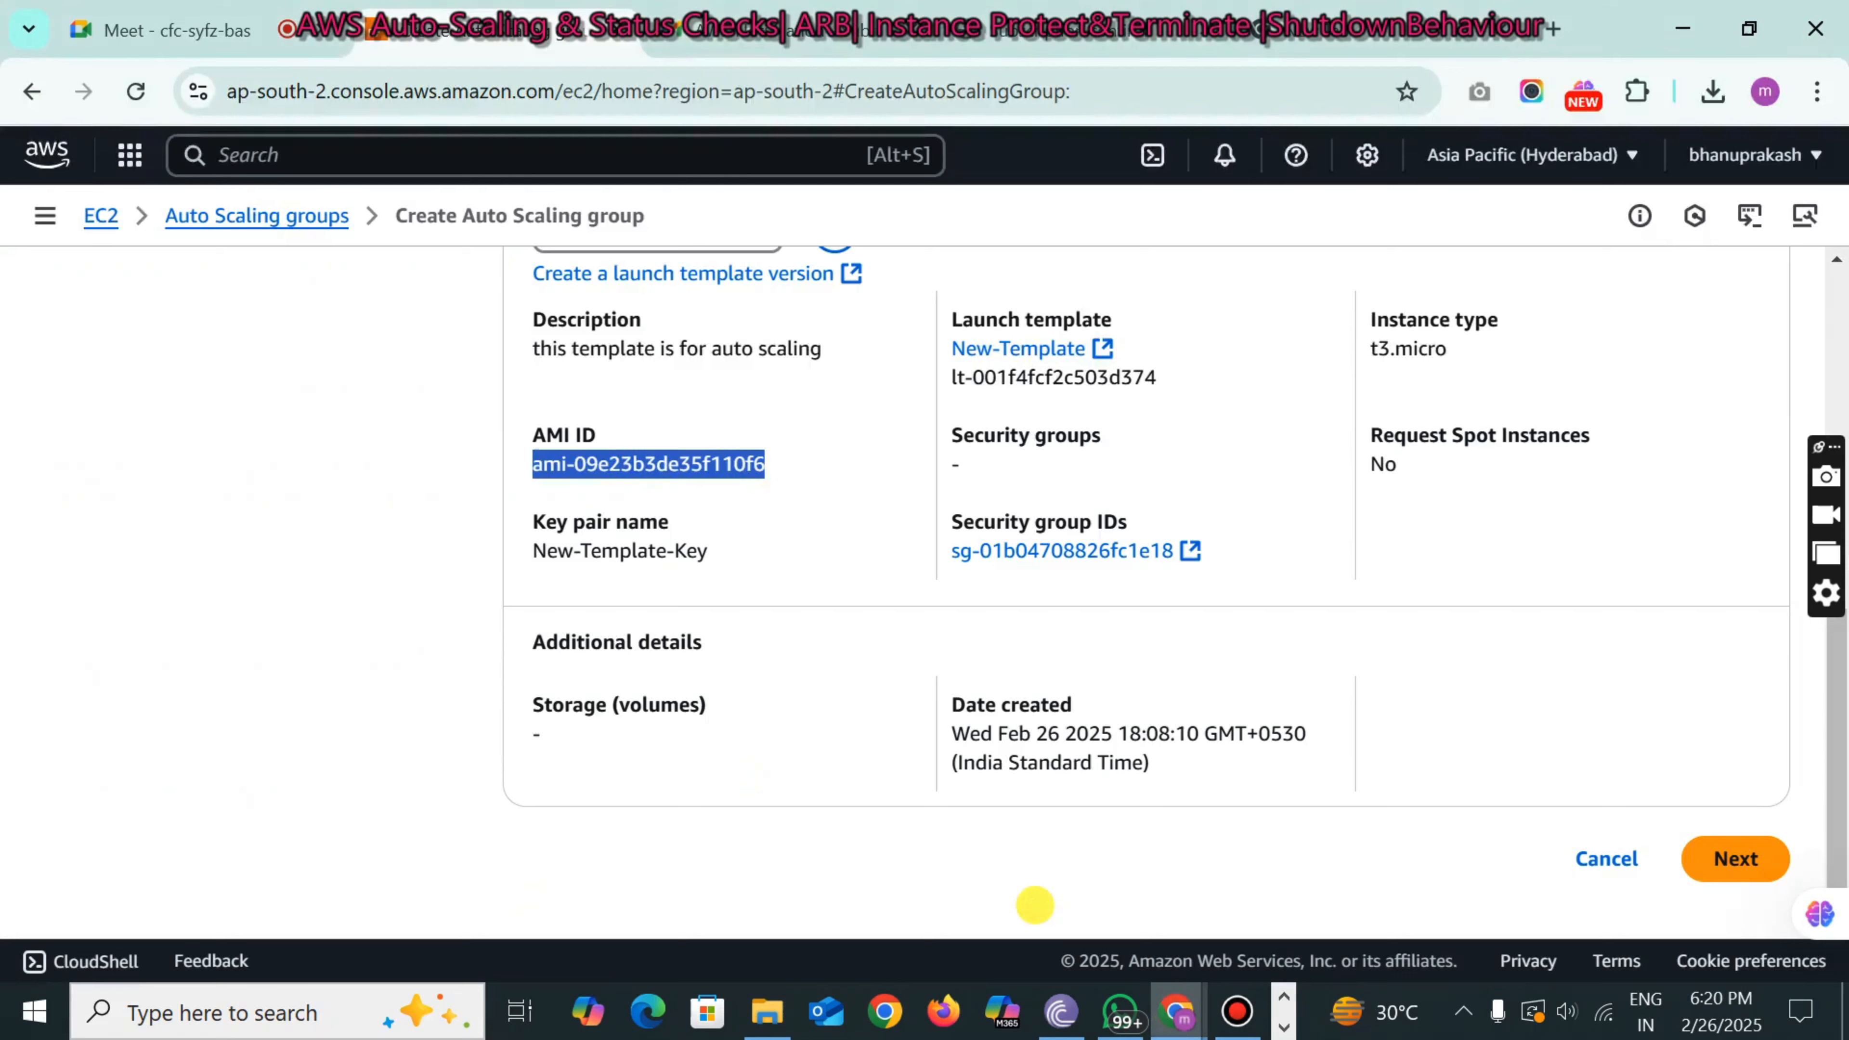
{"action": "left_click", "coordinate": [734, 463]}
{"action": "left_click_drag", "start_coordinate": [710, 456], "coordinate": [764, 463]}
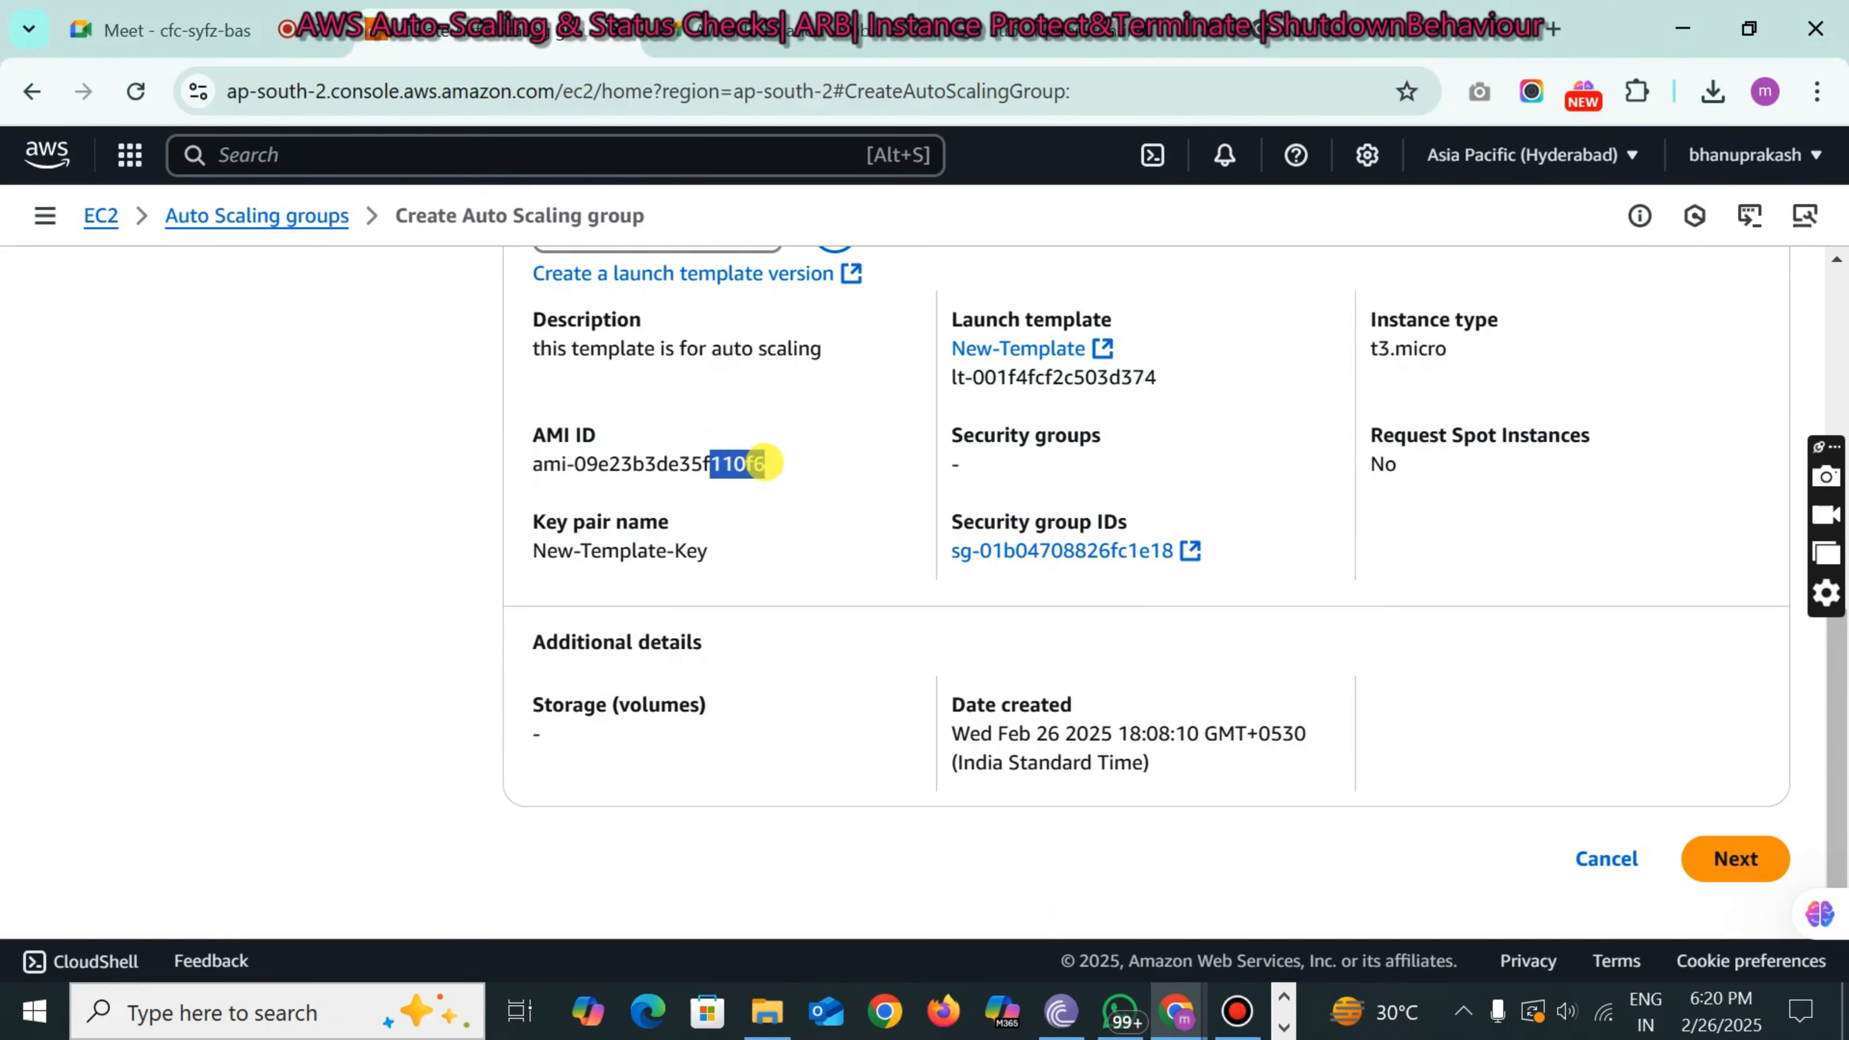
{"action": "left_click", "coordinate": [774, 514]}
{"action": "scroll", "coordinate": [774, 514], "scroll_direction": "up", "scroll_amount": 3}
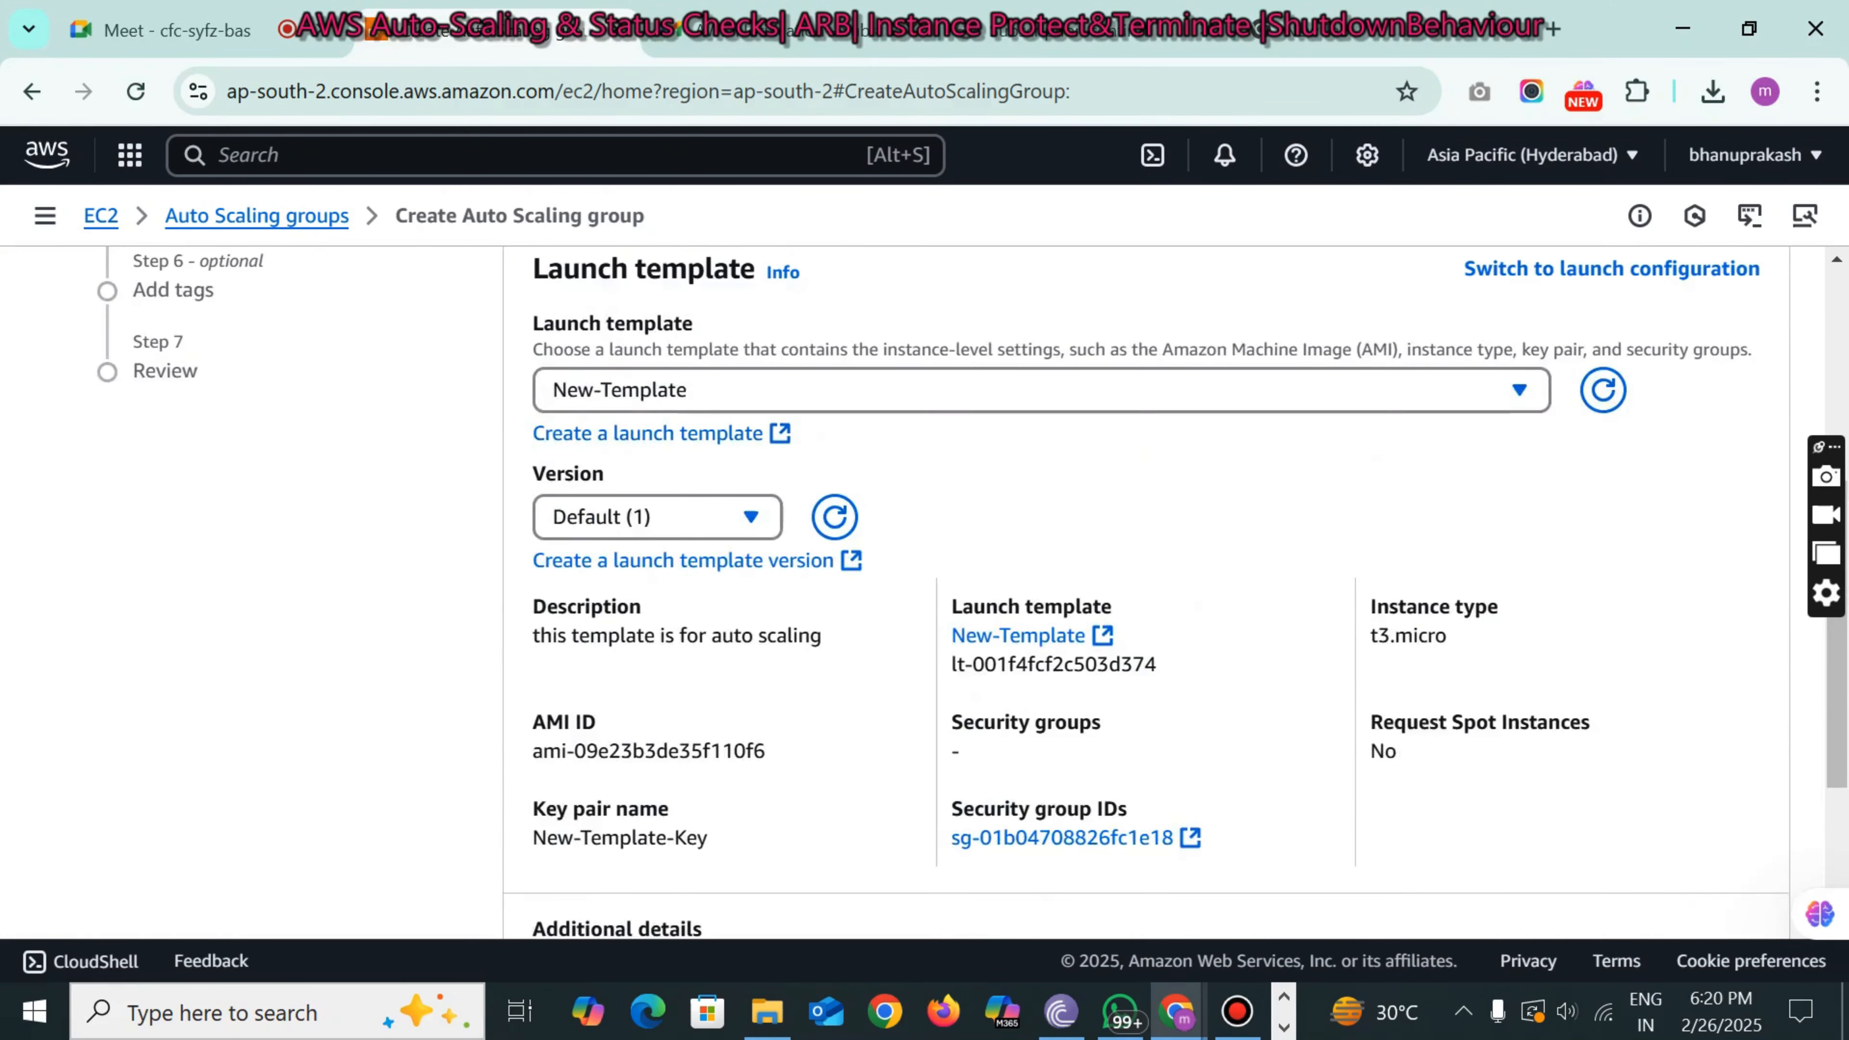
{"action": "scroll", "coordinate": [774, 515], "scroll_direction": "down", "scroll_amount": 3}
- Continue to the instance launch options and review the instance type requirements and network settings
{"action": "left_click", "coordinate": [1740, 856]}
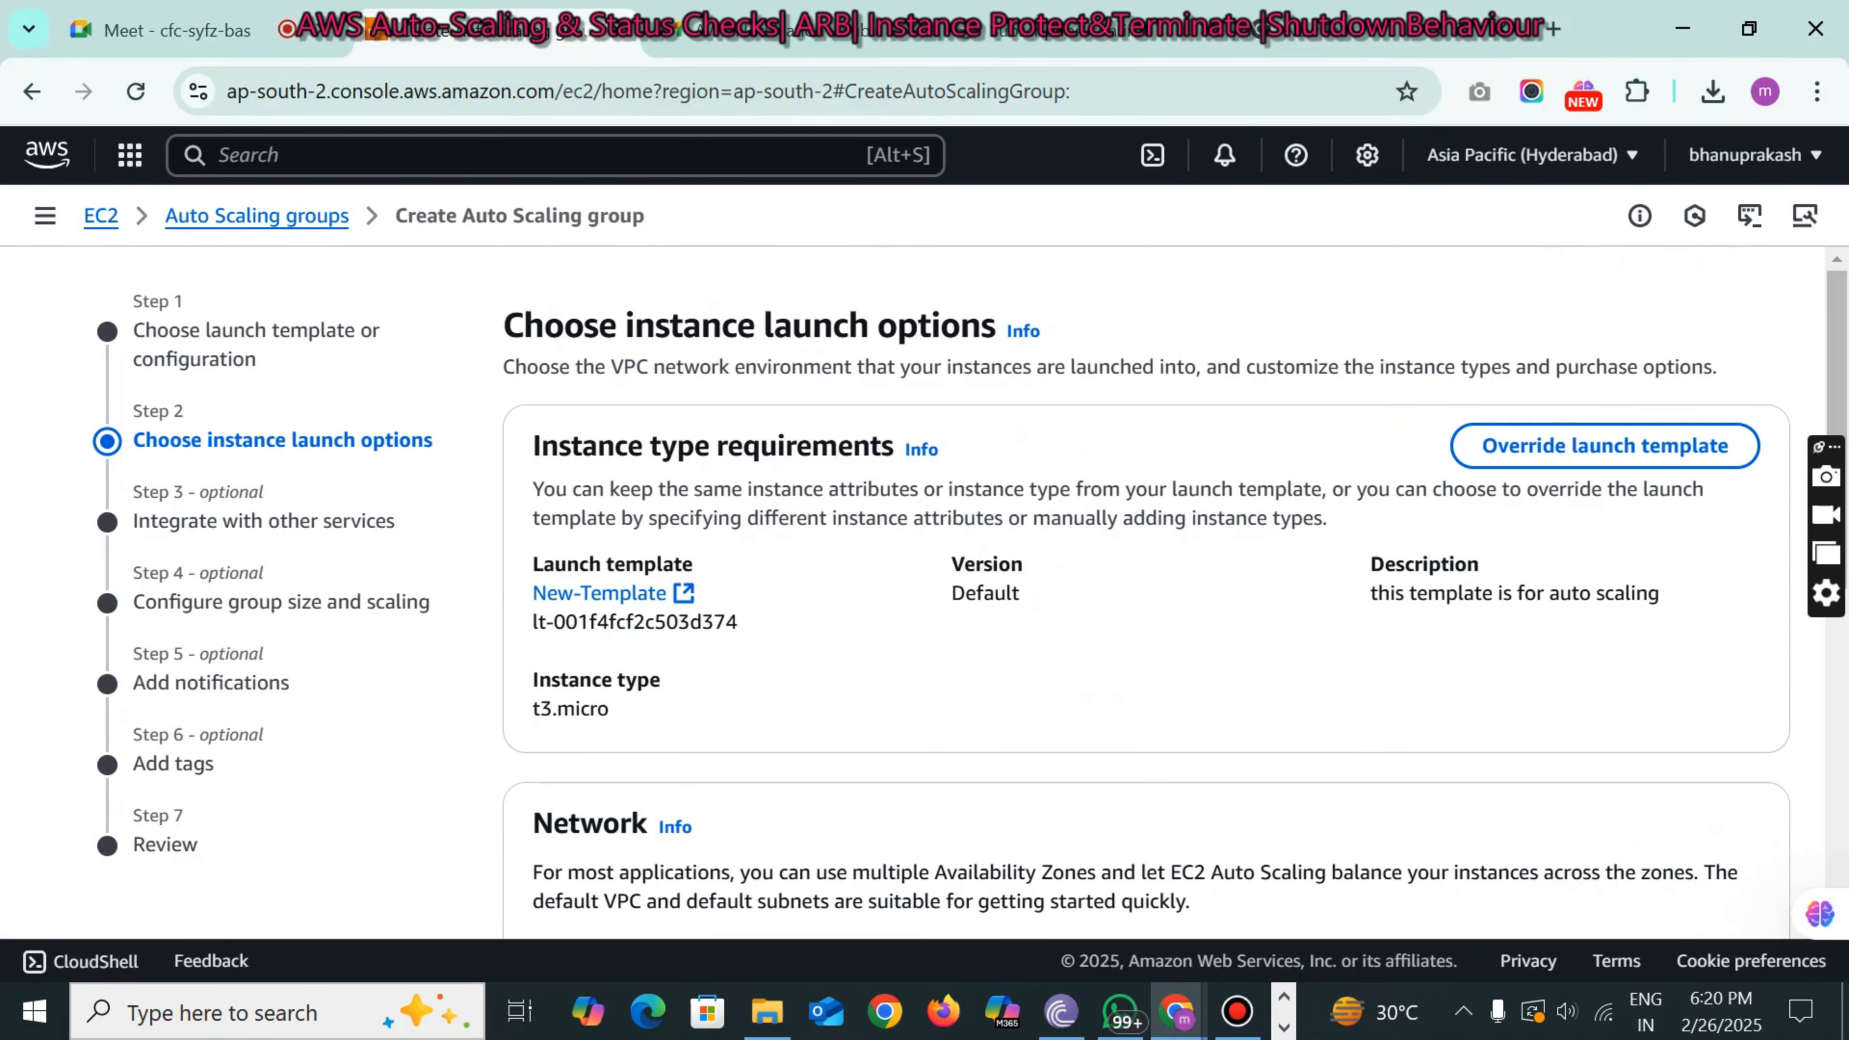
{"action": "scroll", "coordinate": [1143, 590], "scroll_direction": "down", "scroll_amount": 5}
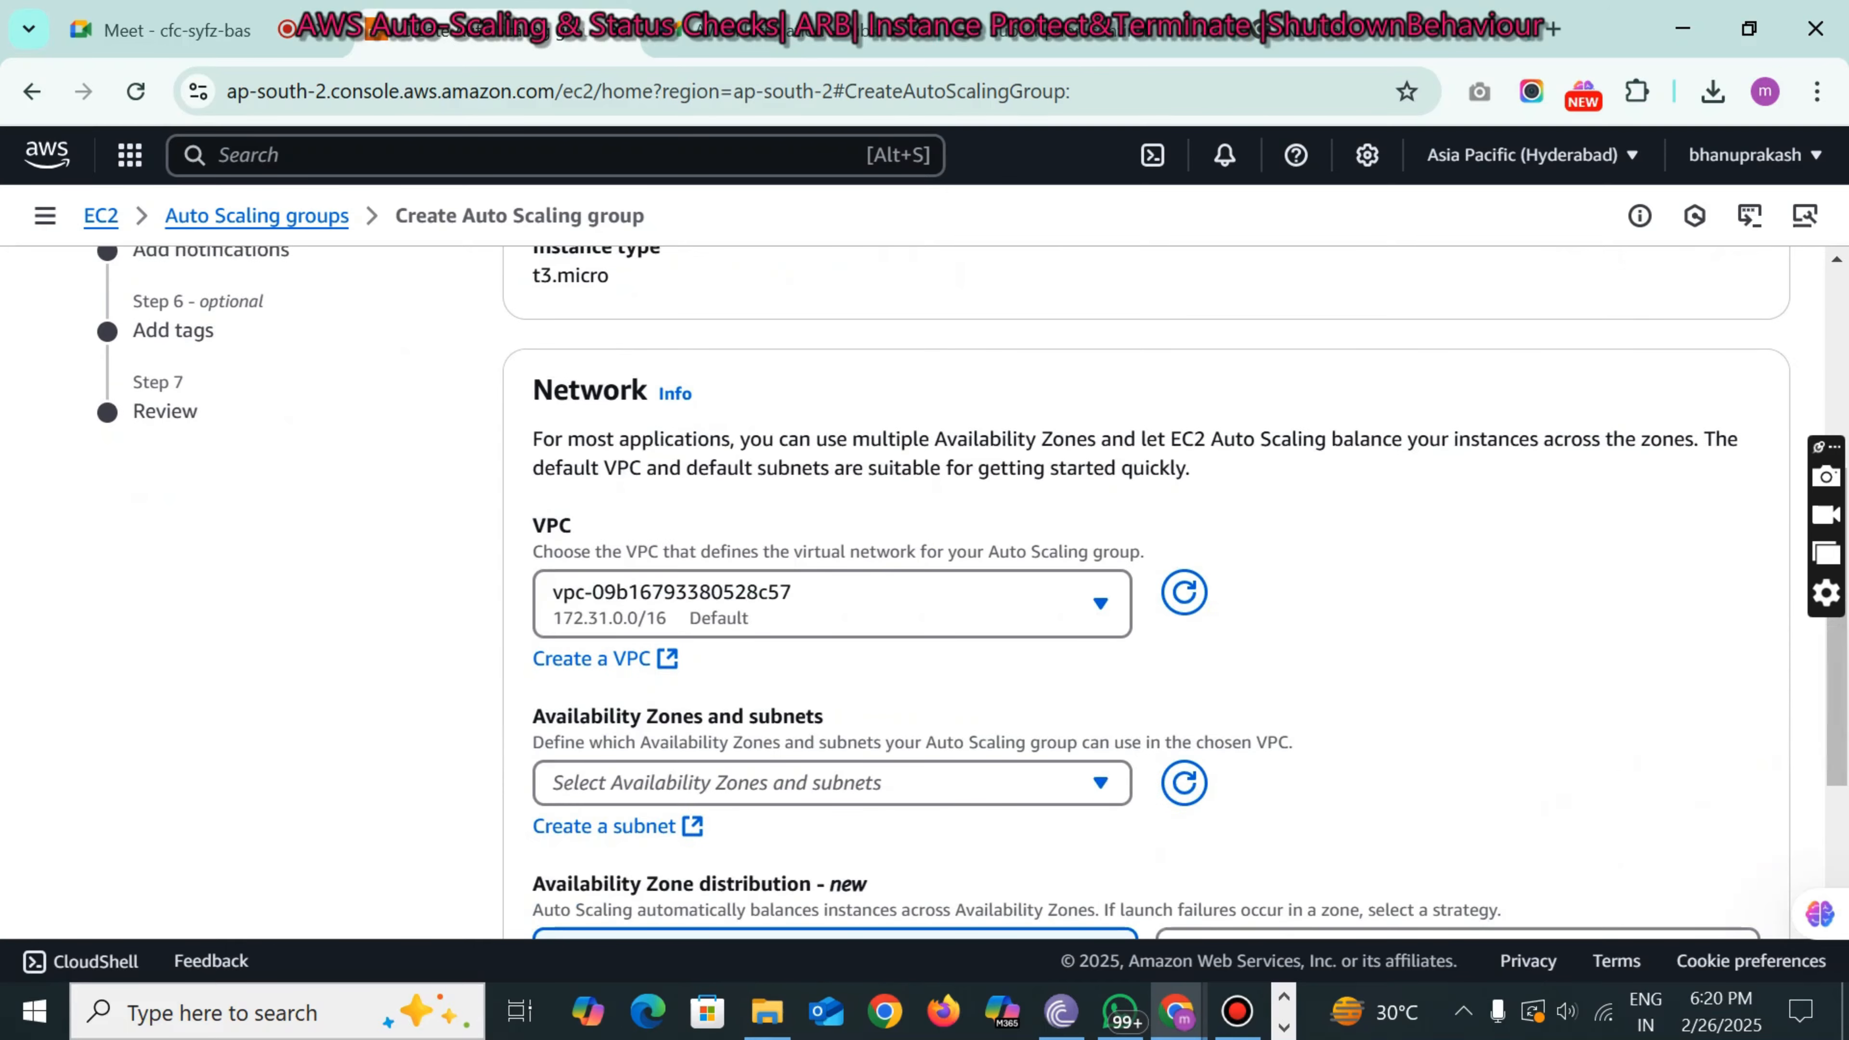
{"action": "scroll", "coordinate": [1143, 590], "scroll_direction": "up", "scroll_amount": 5}
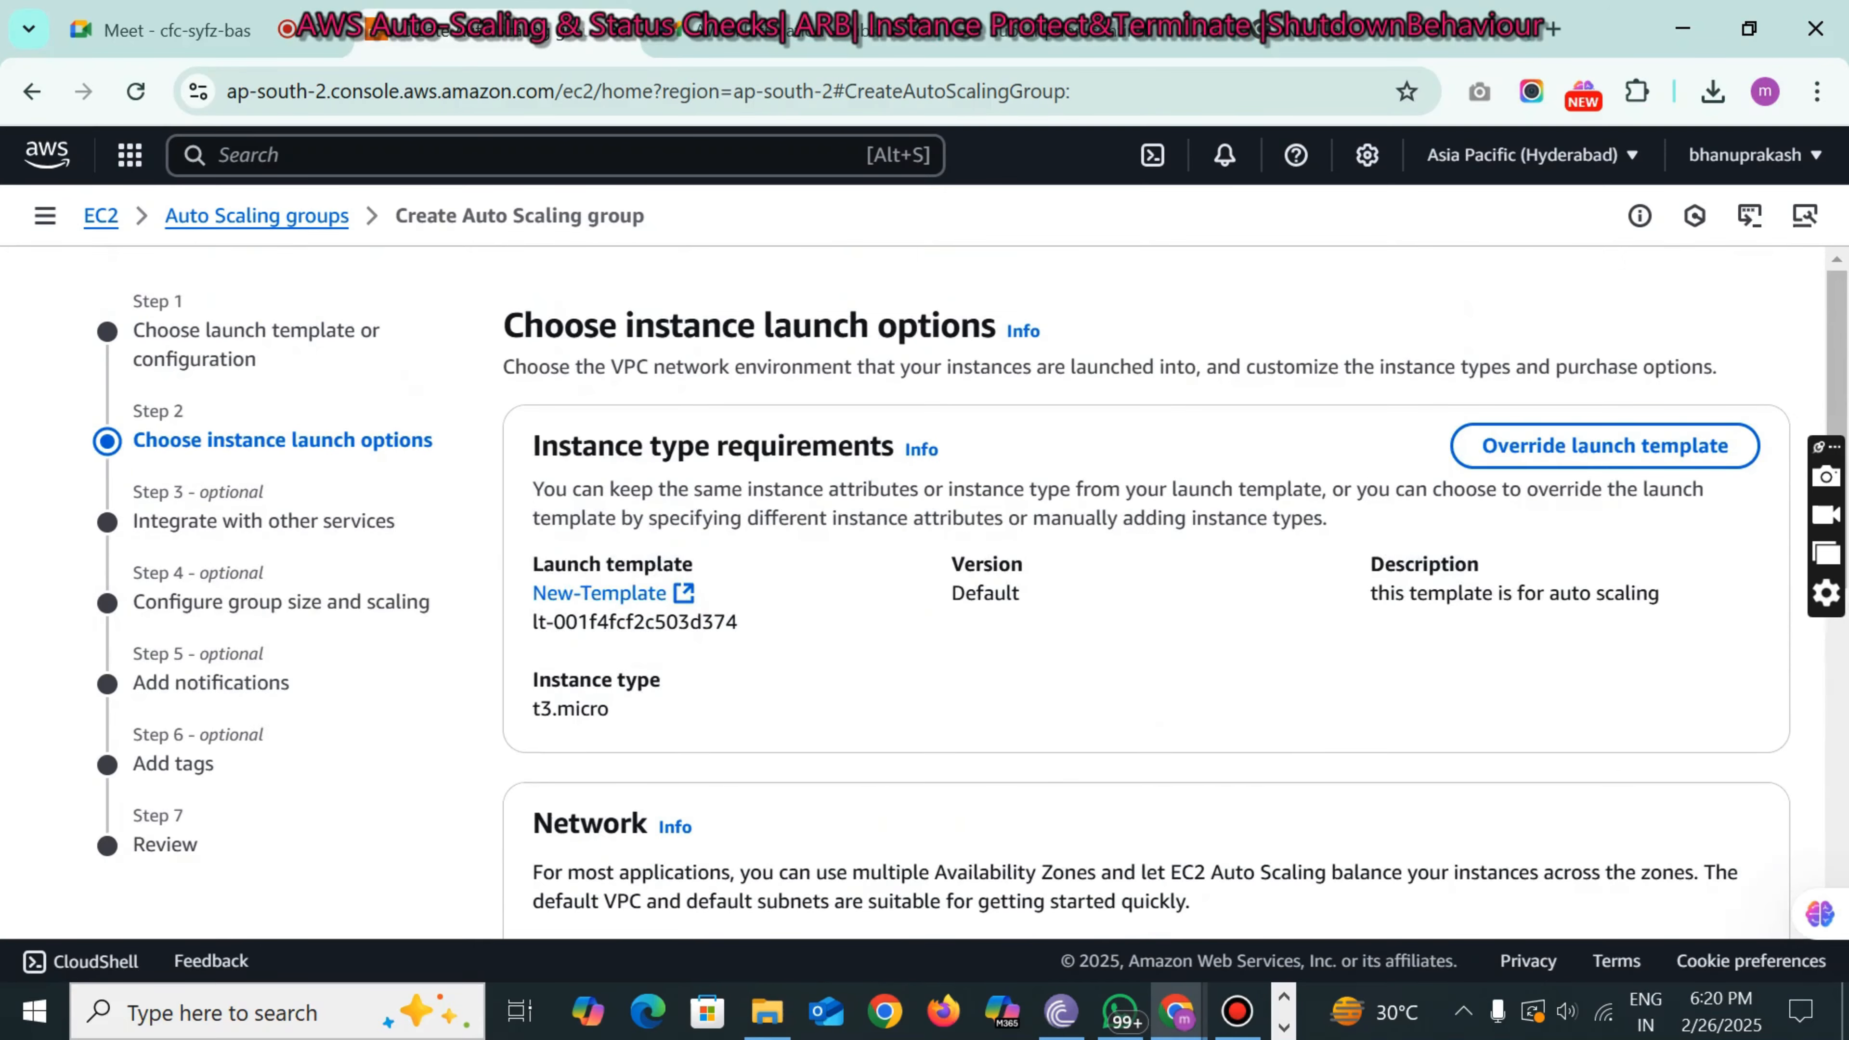
{"action": "scroll", "coordinate": [1143, 590], "scroll_direction": "down", "scroll_amount": 5}
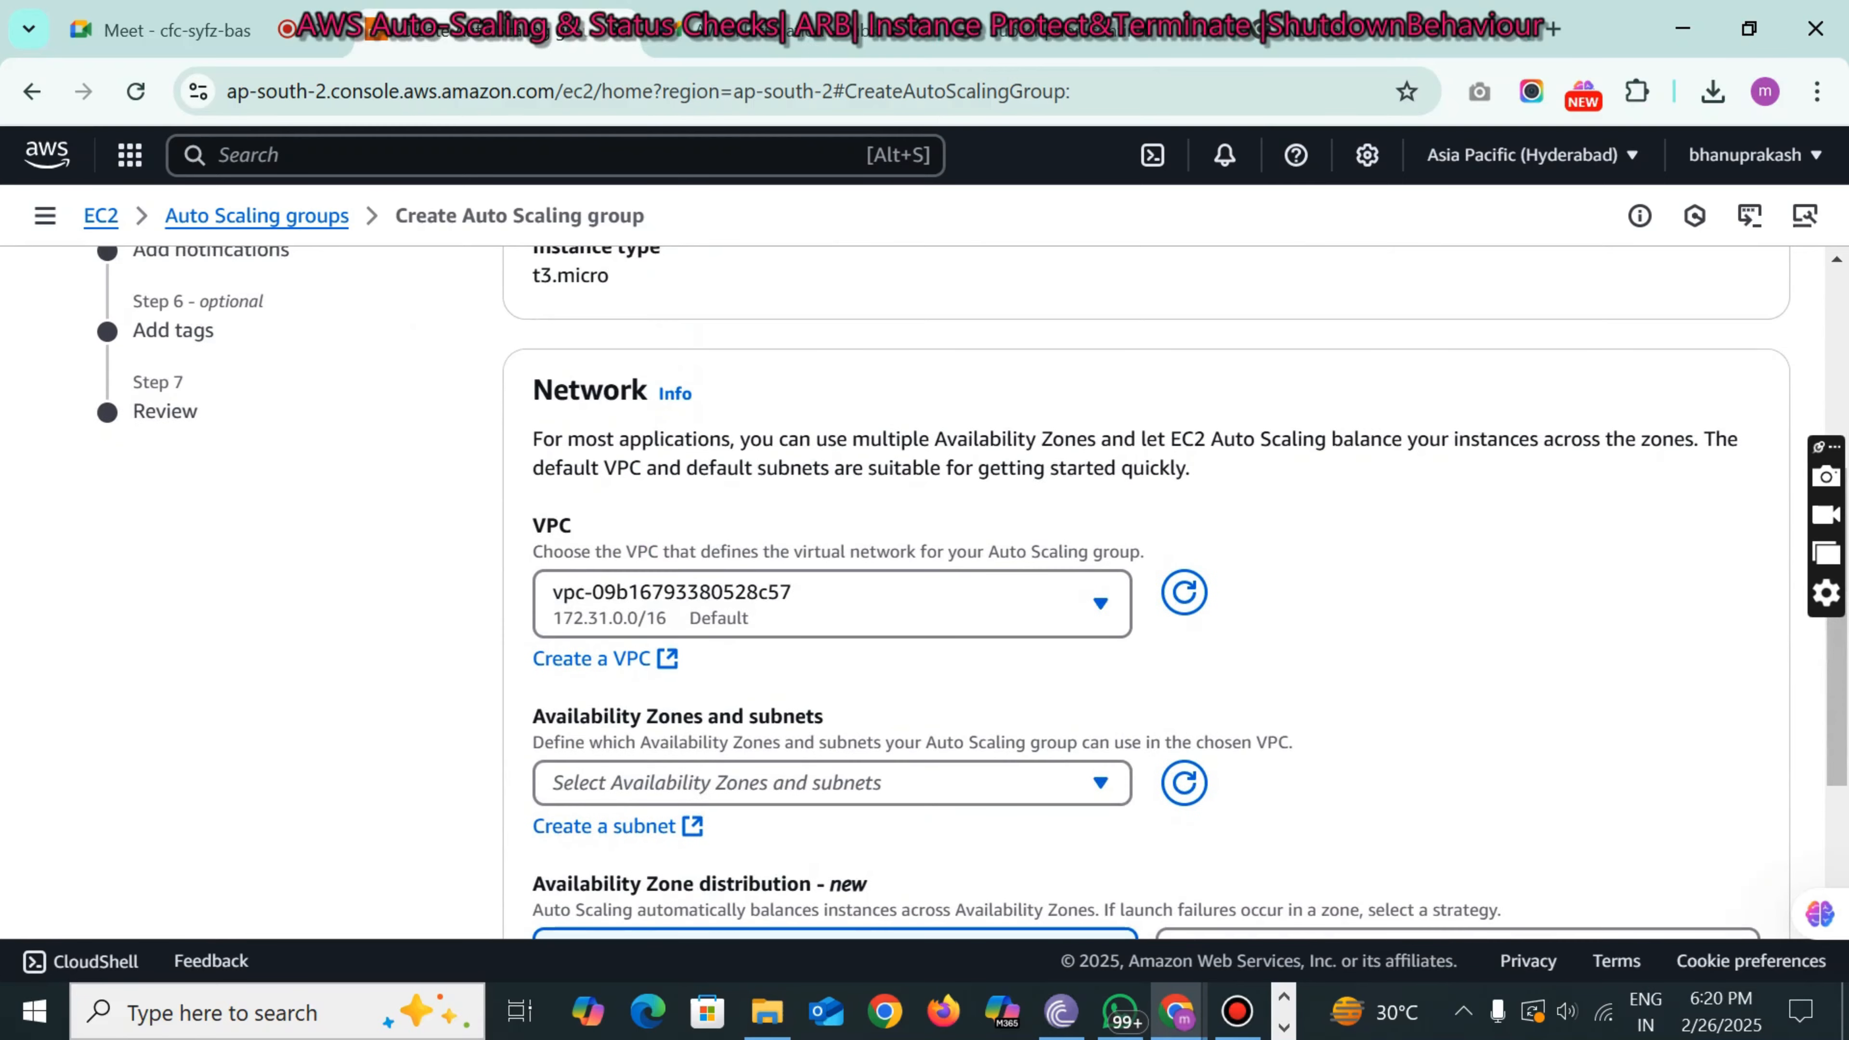
{"action": "scroll", "coordinate": [1143, 590], "scroll_direction": "down", "scroll_amount": 2}
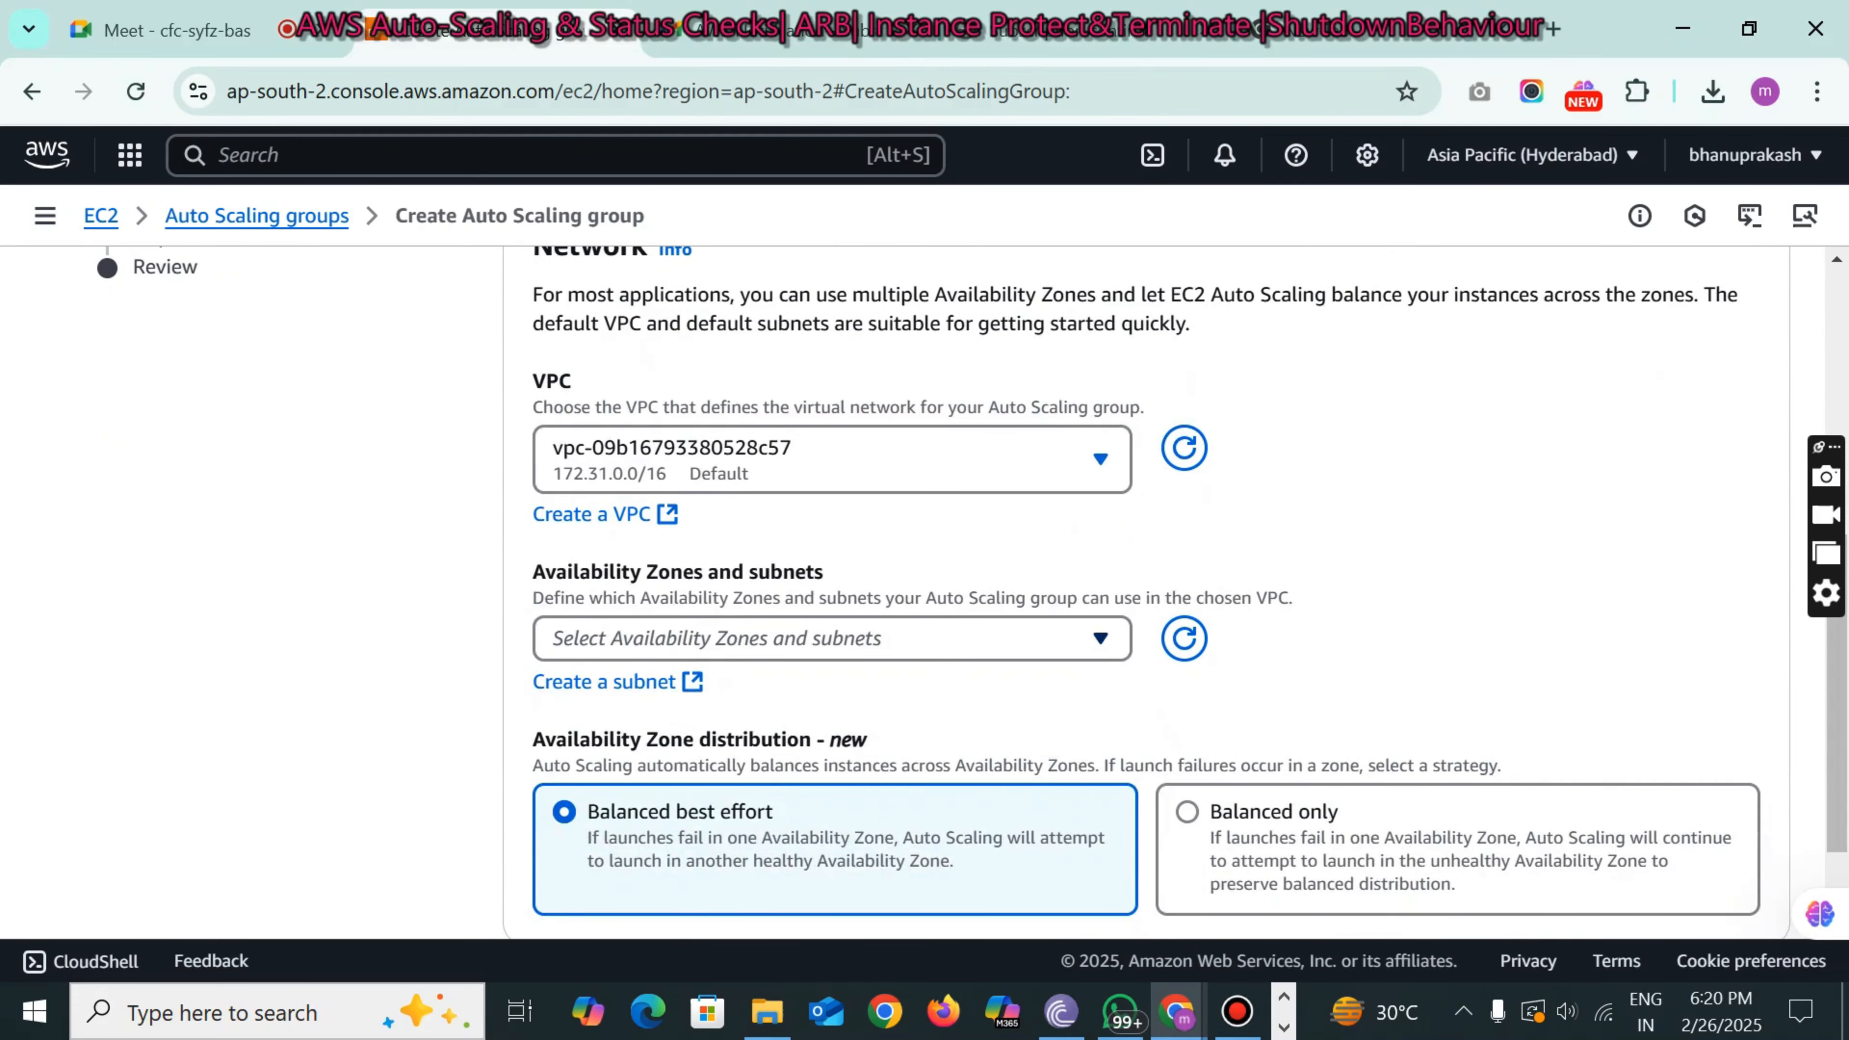
- Select the ap-south-2a, ap-south-2b and ap-south-2c subnets for the group and continue to Integrate with other services
{"action": "left_click", "coordinate": [900, 633]}
{"action": "left_click", "coordinate": [564, 440]}
{"action": "left_click", "coordinate": [565, 508]}
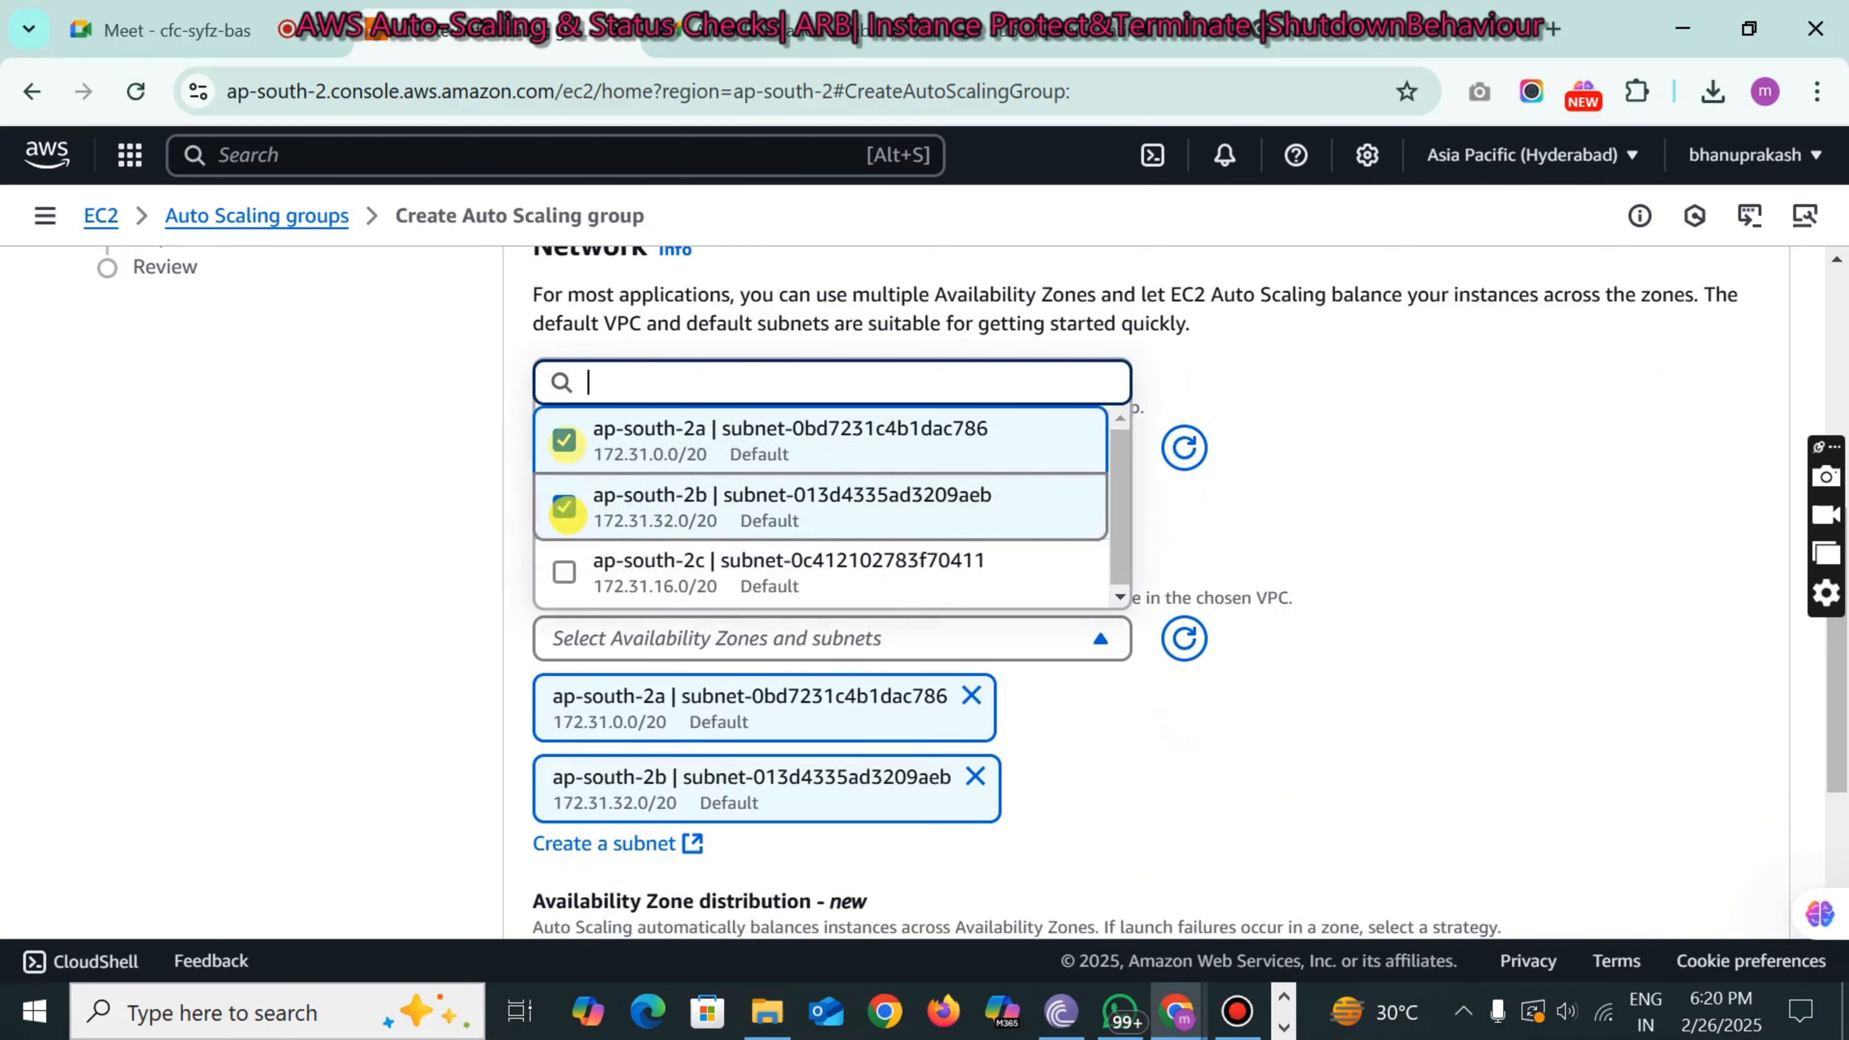
{"action": "left_click", "coordinate": [566, 571]}
{"action": "left_click", "coordinate": [1503, 723]}
{"action": "scroll", "coordinate": [1502, 723], "scroll_direction": "down", "scroll_amount": 4}
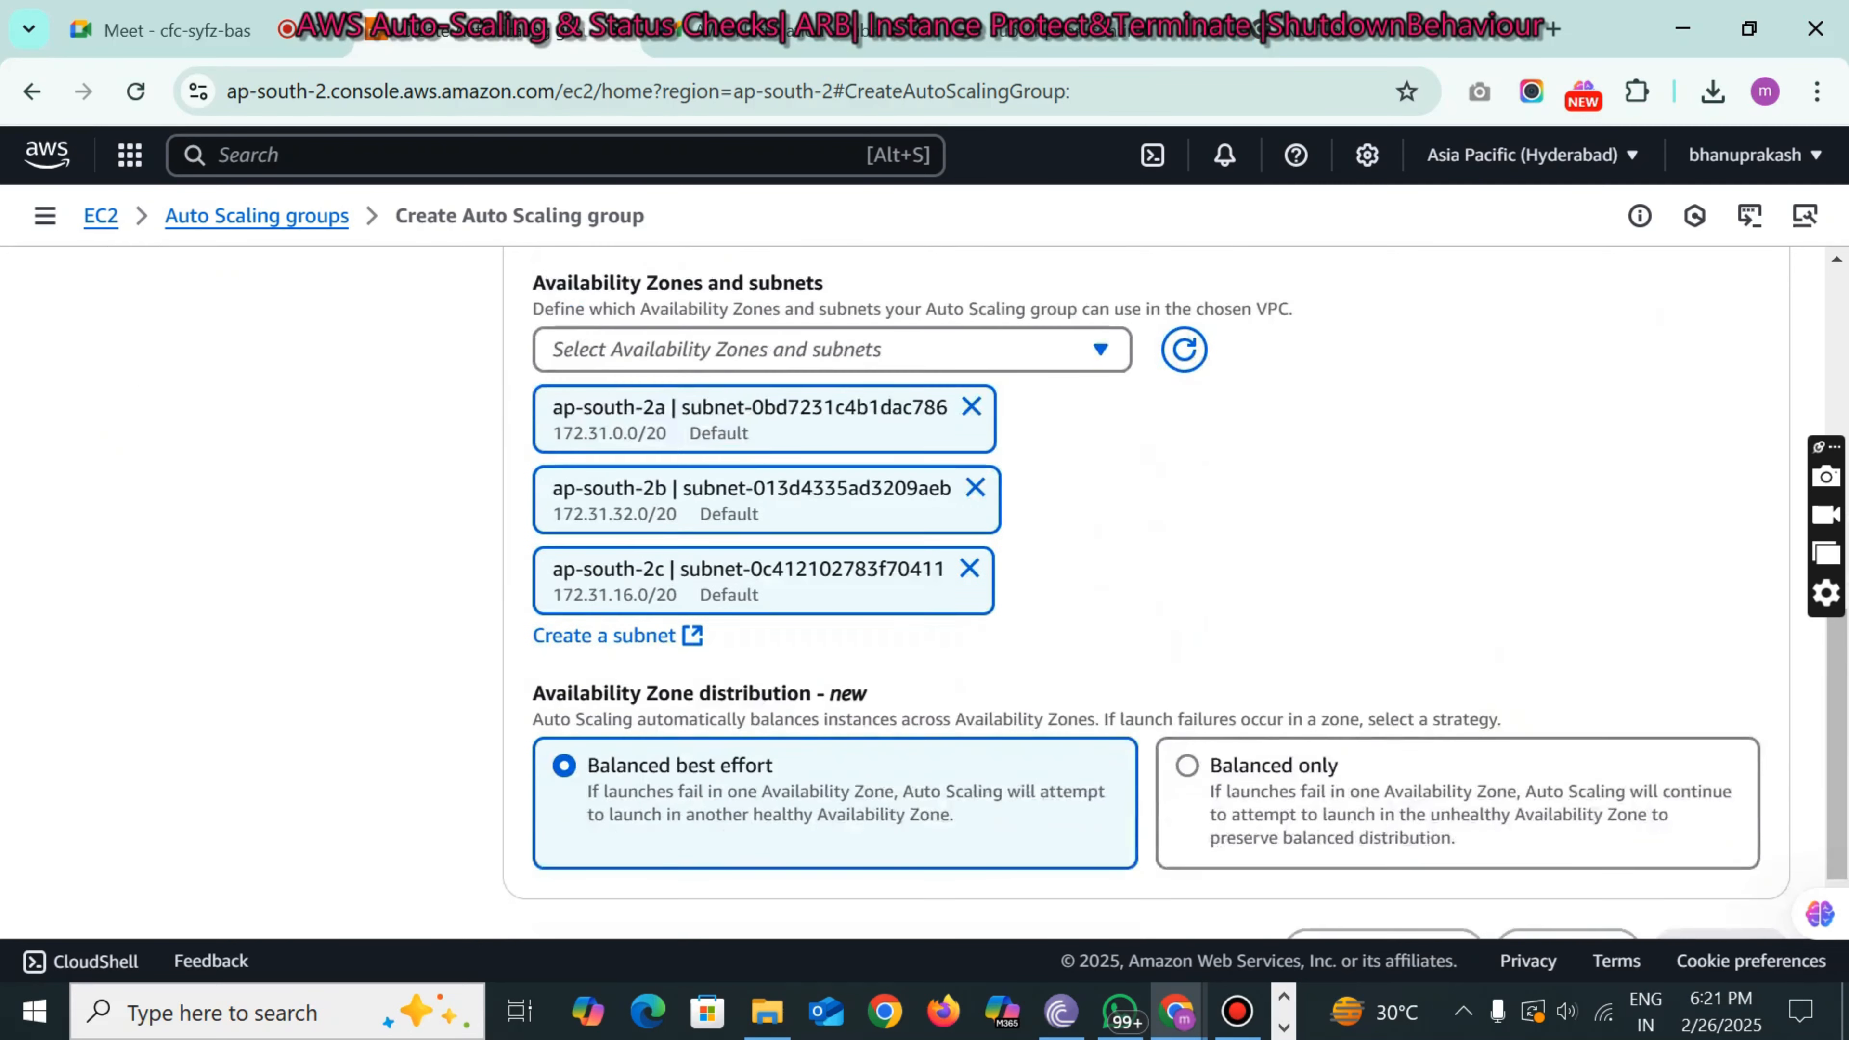
{"action": "scroll", "coordinate": [1143, 583], "scroll_direction": "down", "scroll_amount": 1}
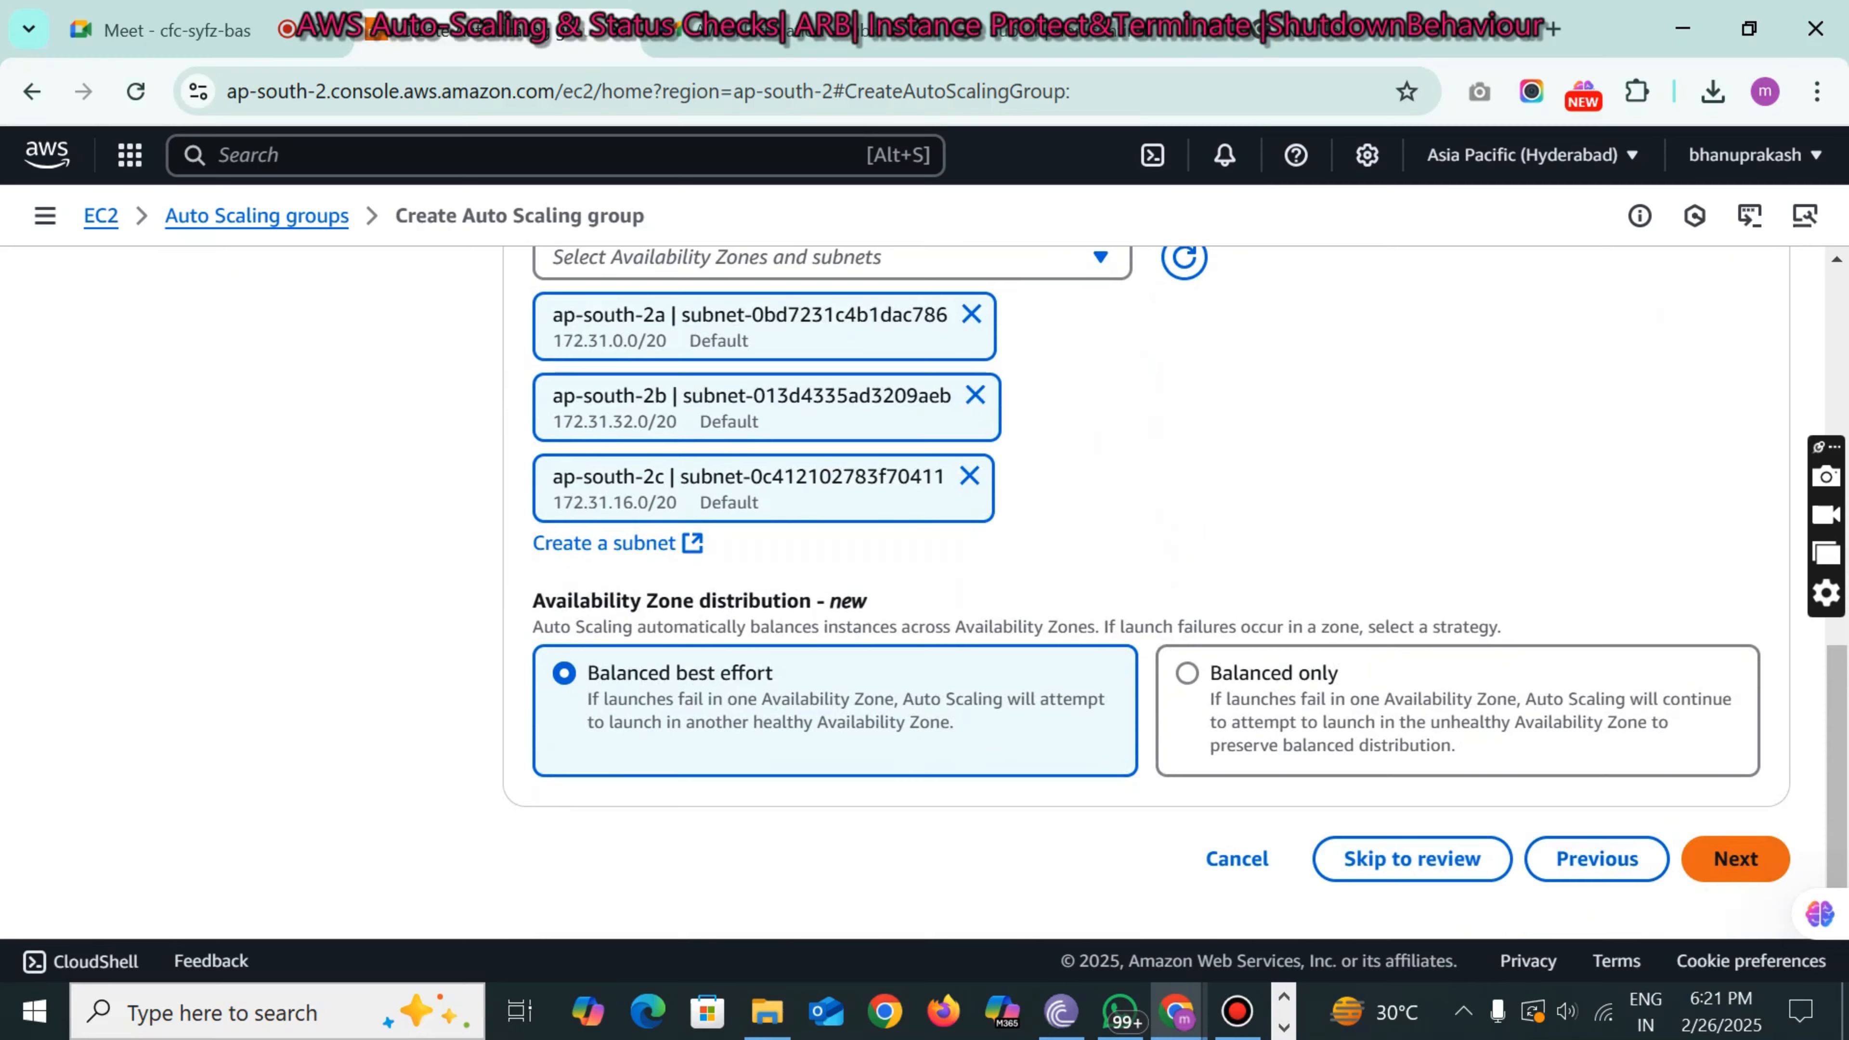
{"action": "left_click", "coordinate": [1726, 859]}
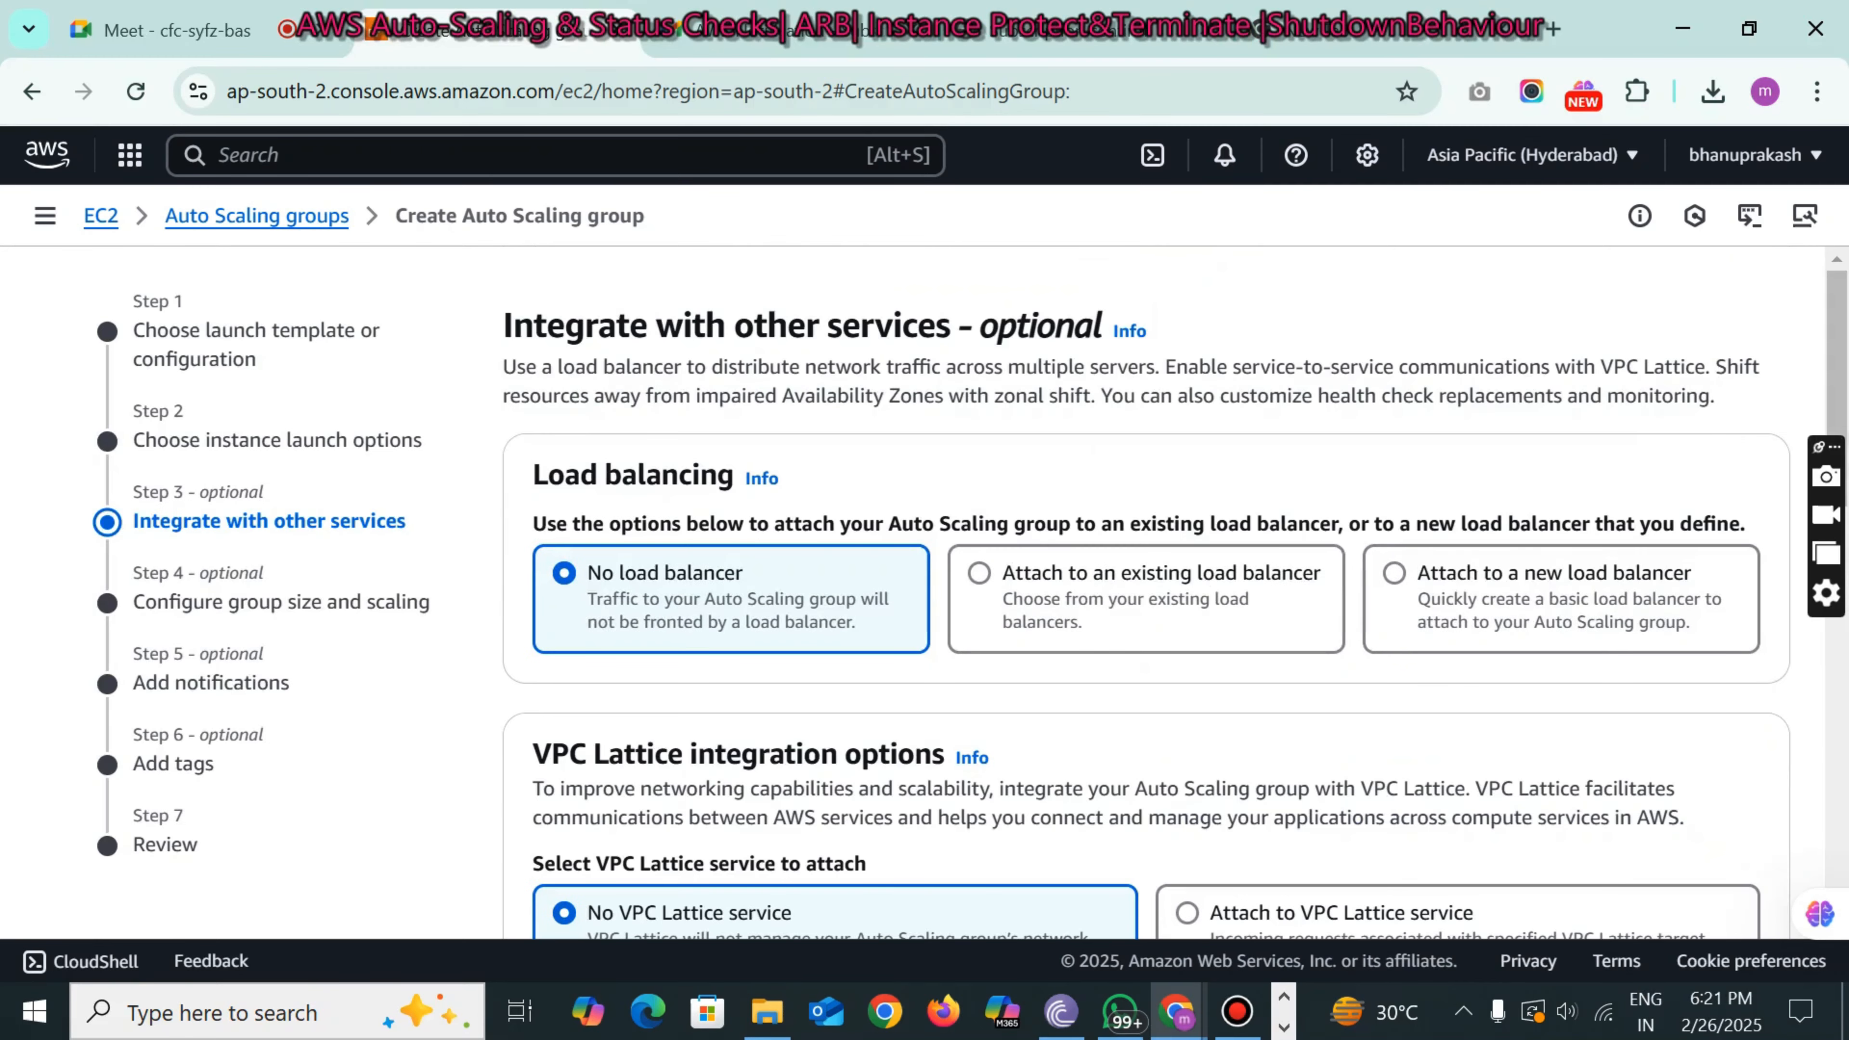
- Highlight the Load balancing heading, then switch to Paint and add the green text note "load balancer + auto scaling" beside the launch template text
{"action": "left_click_drag", "start_coordinate": [533, 475], "coordinate": [736, 475]}
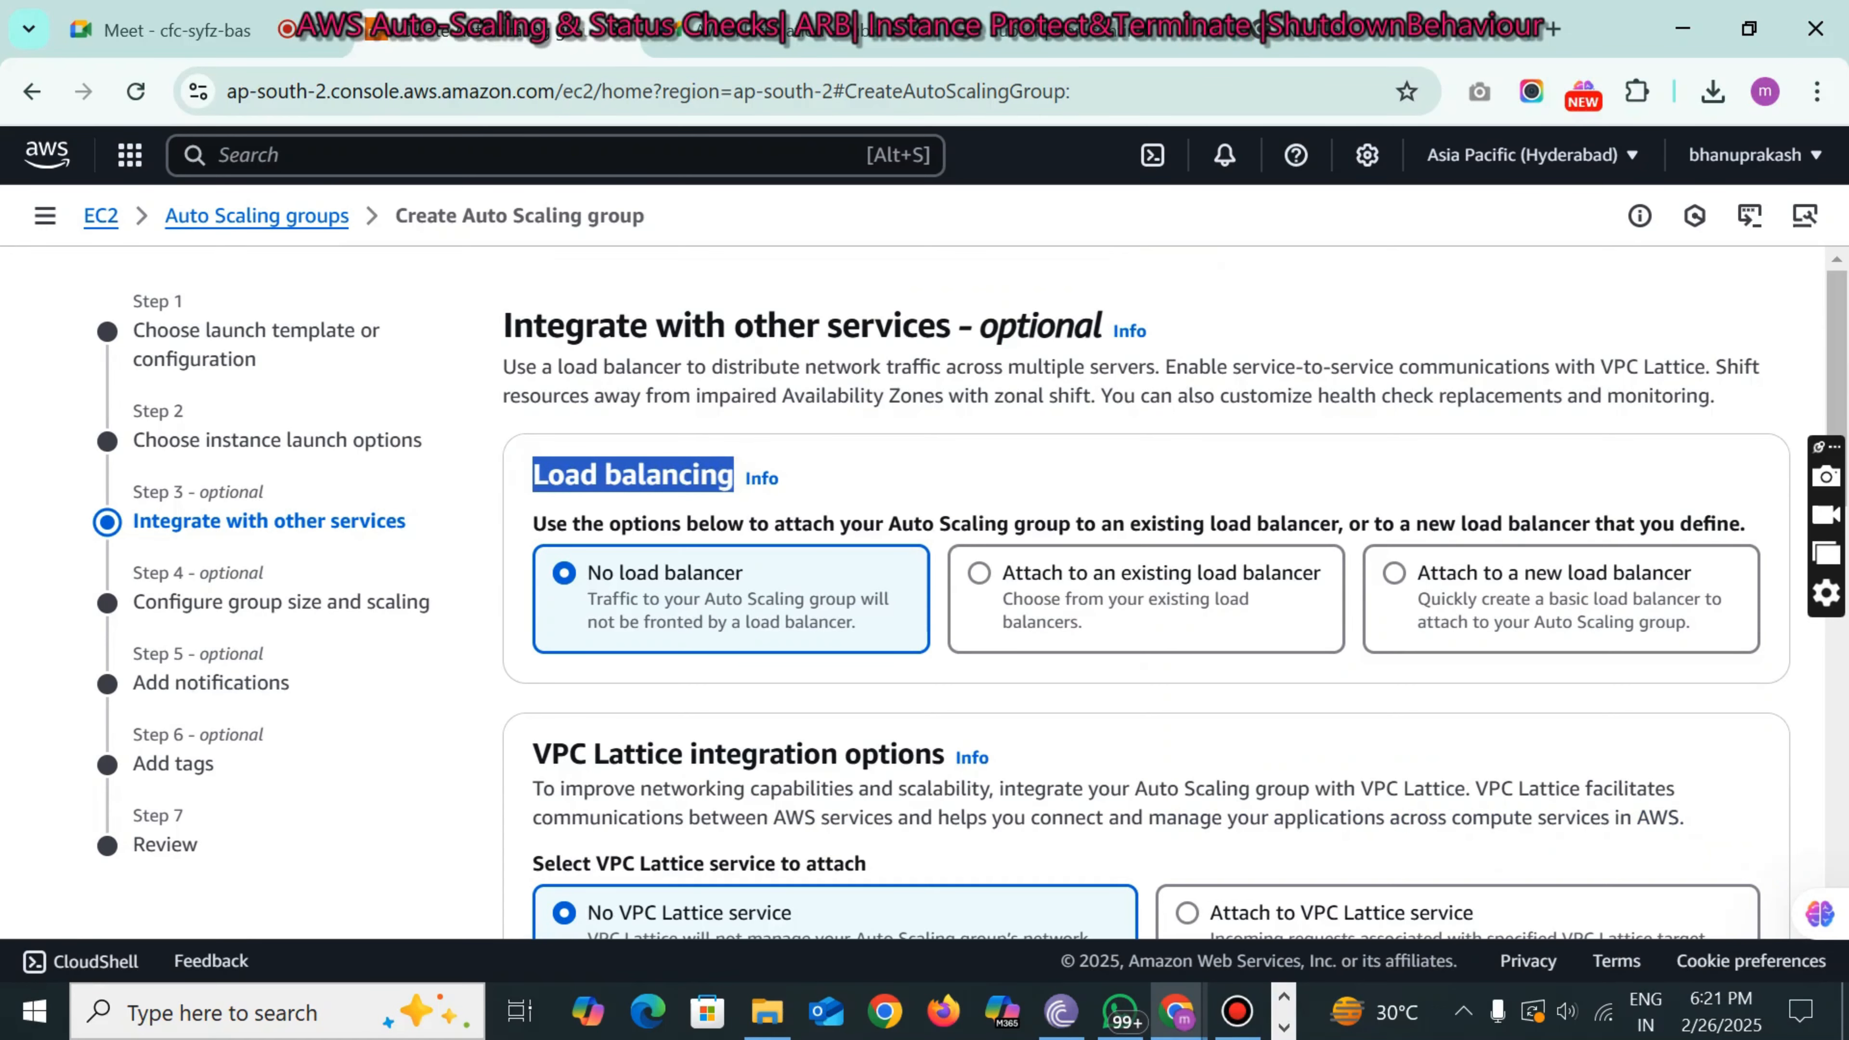
{"action": "left_click", "coordinate": [1283, 1026]}
{"action": "left_click", "coordinate": [746, 1013]}
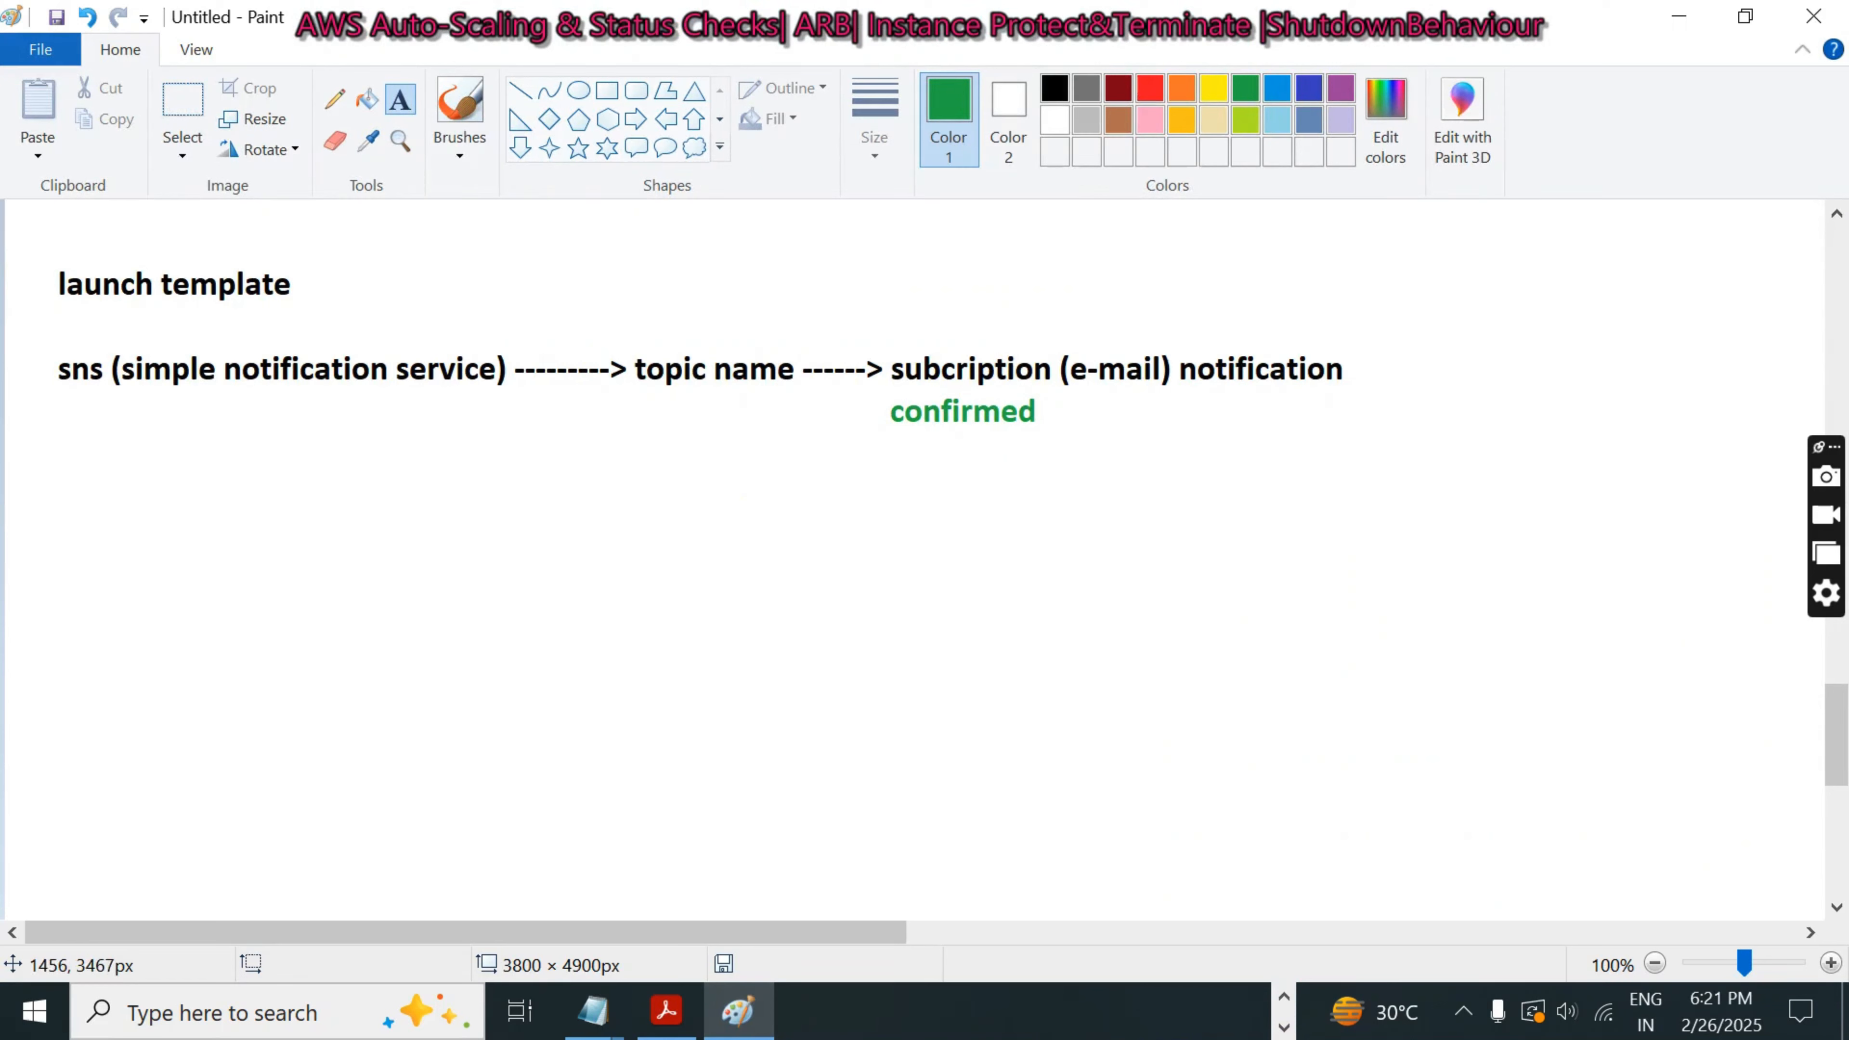
{"action": "left_click", "coordinate": [605, 91]}
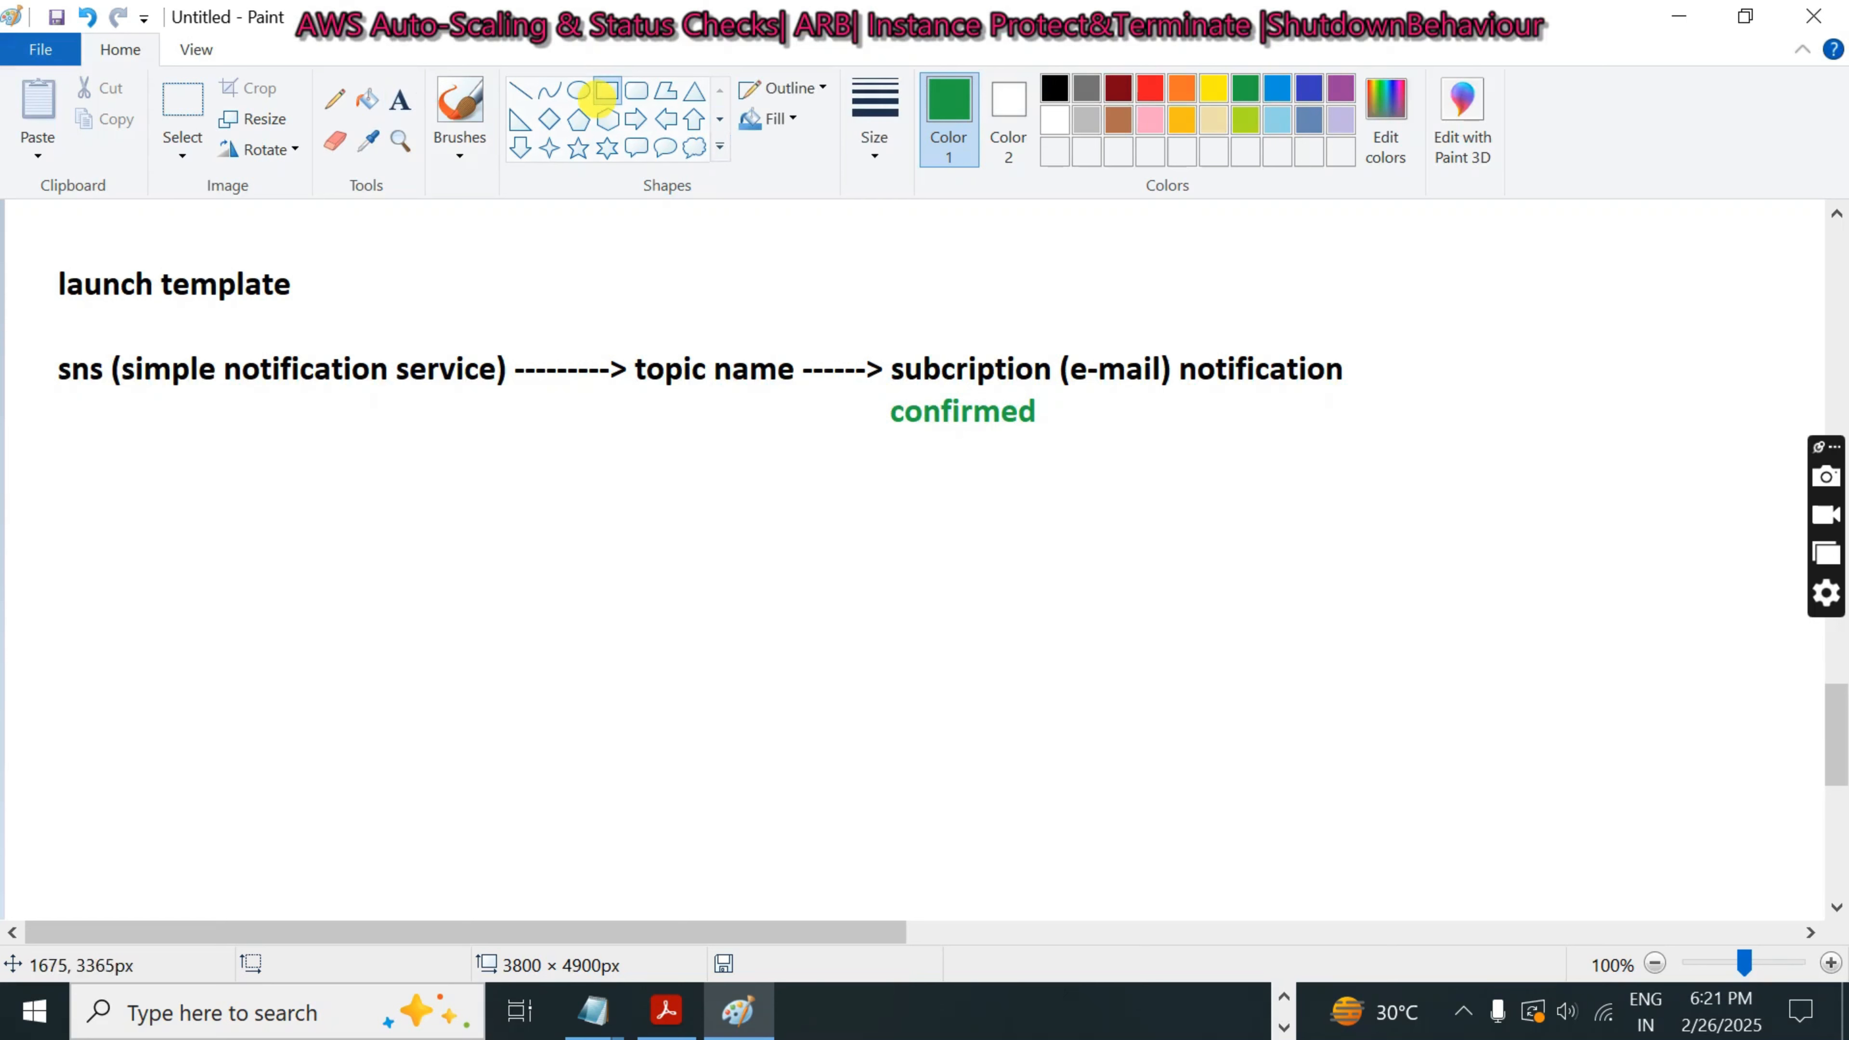
{"action": "left_click", "coordinate": [399, 97]}
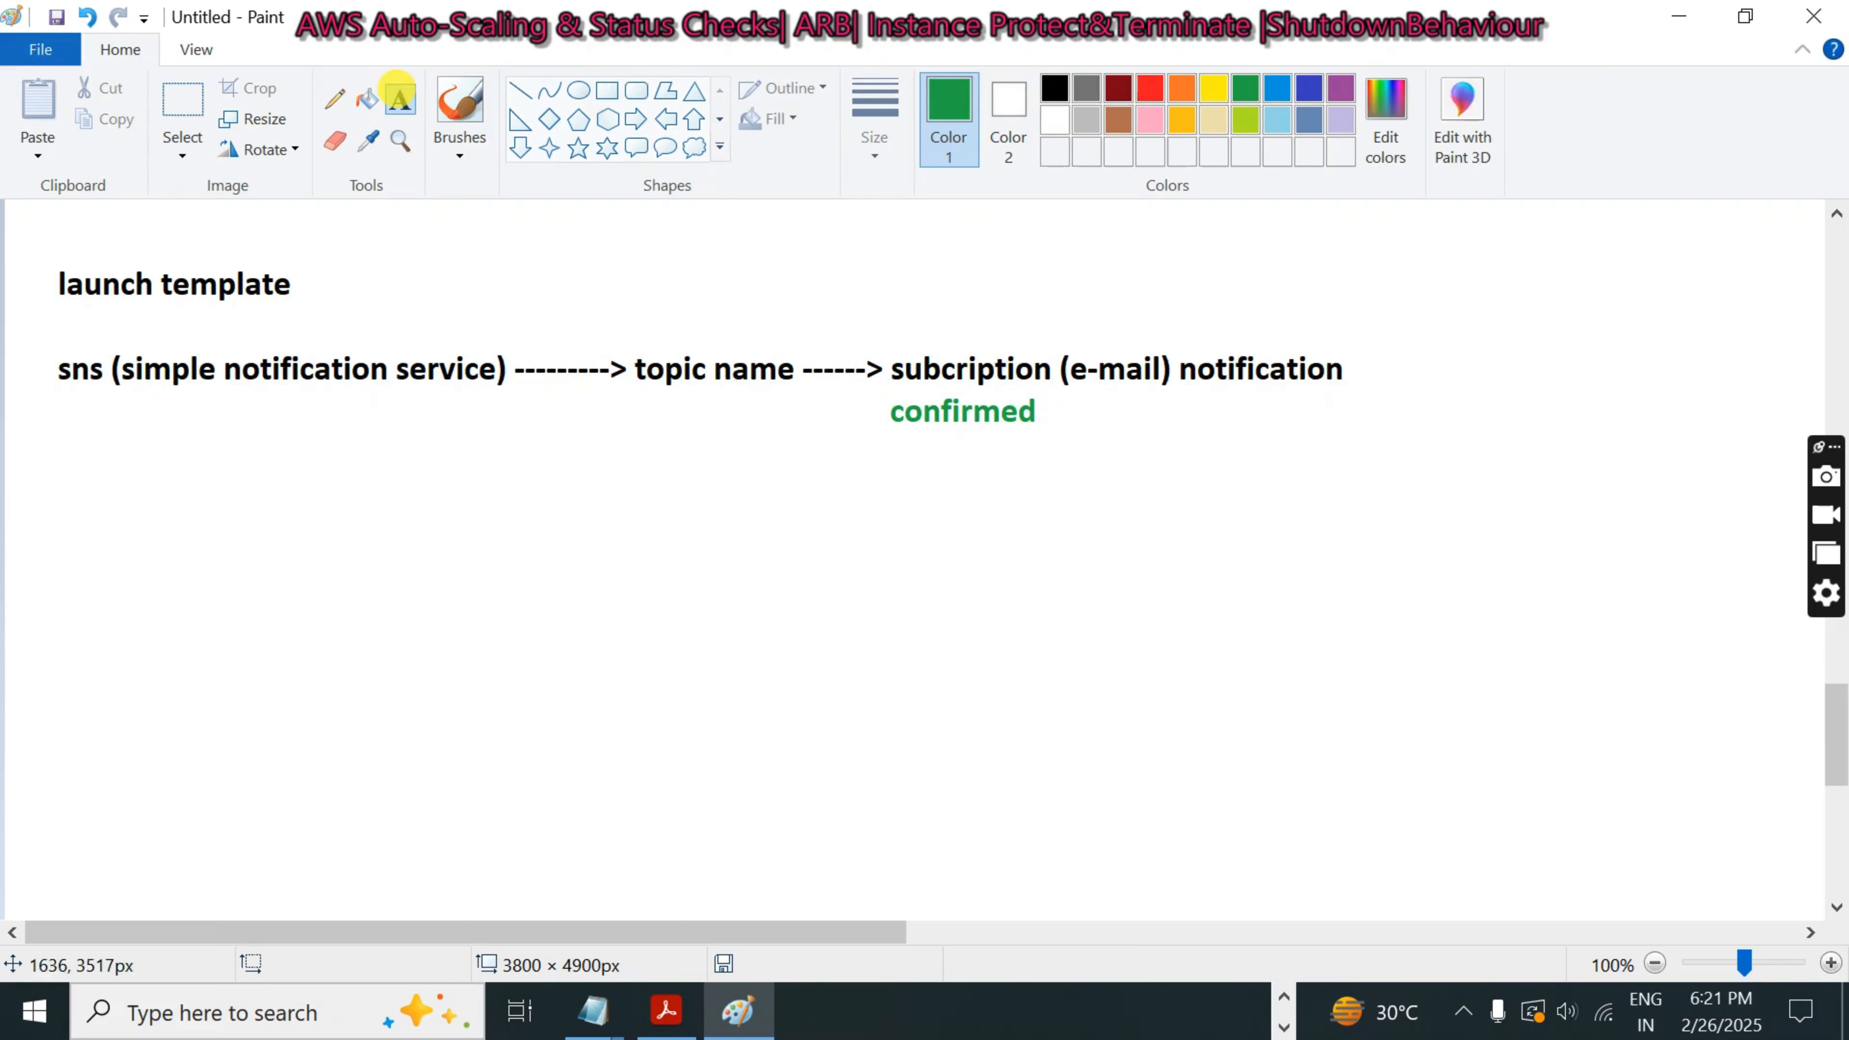
{"action": "left_click", "coordinate": [1492, 289]}
{"action": "type", "text": "l"}
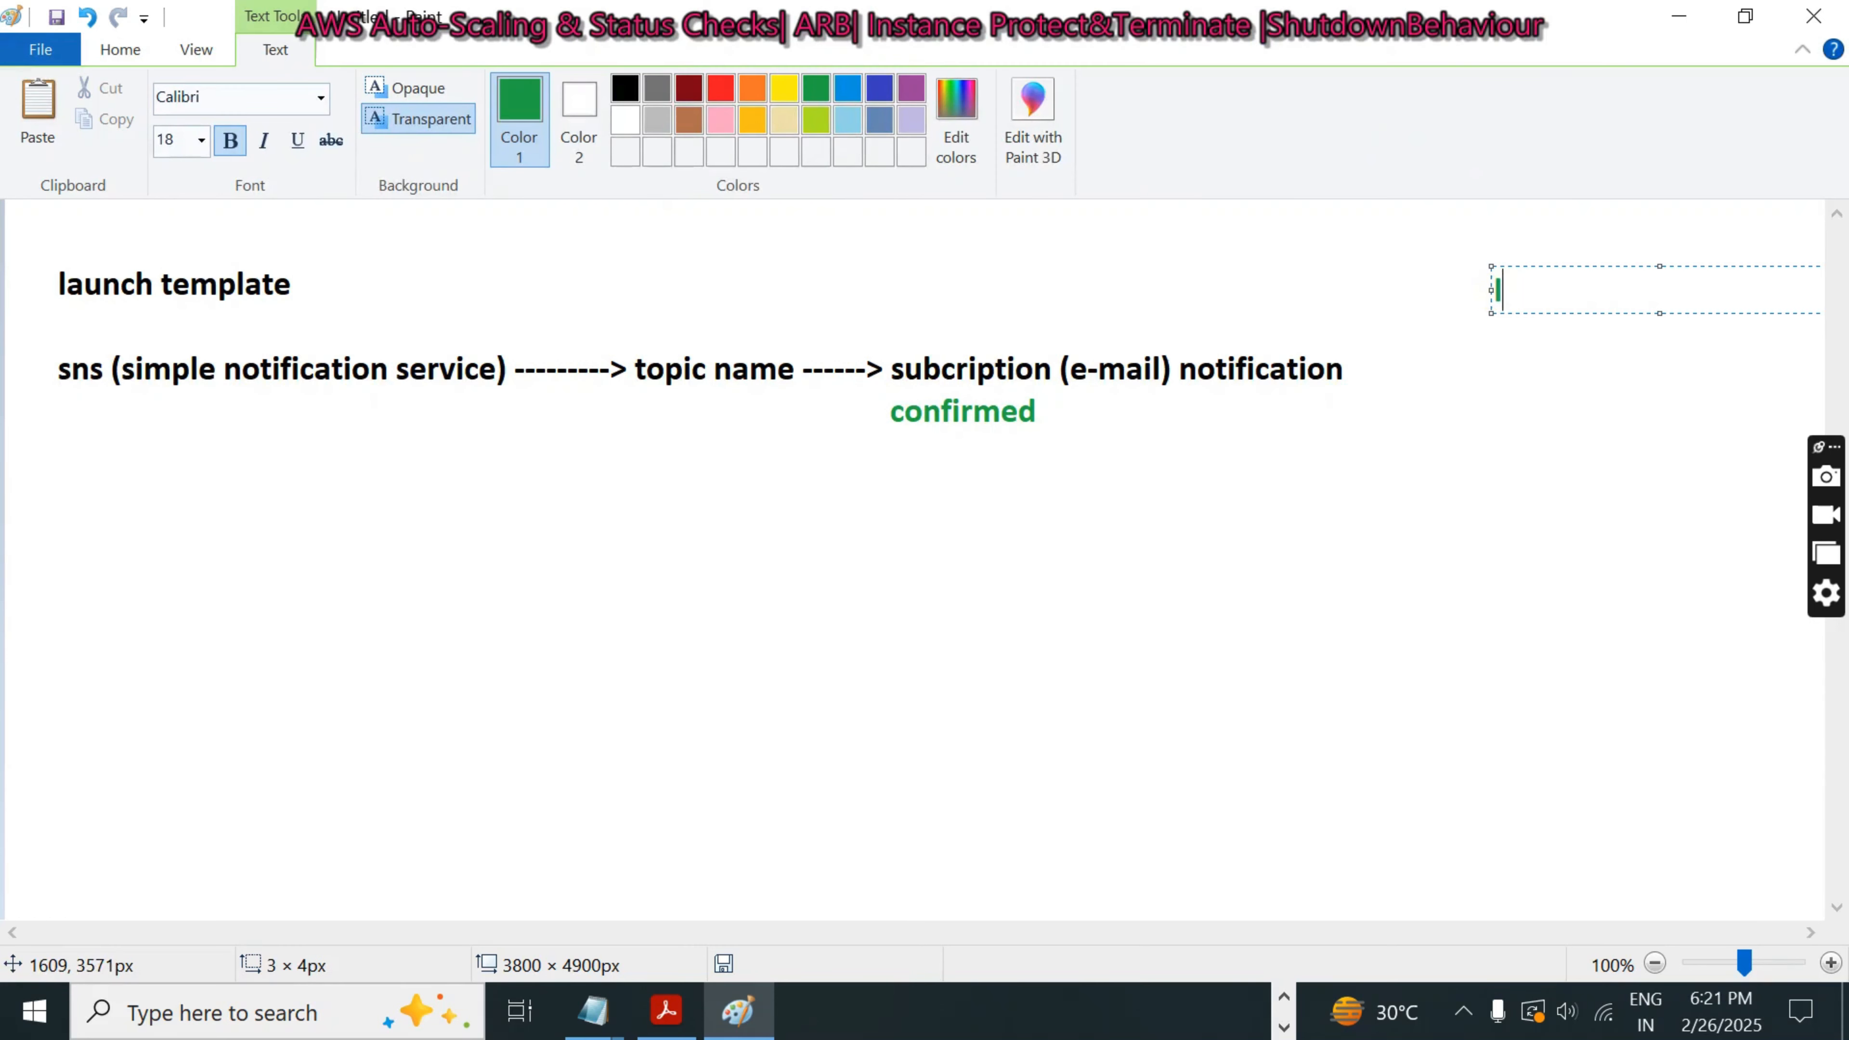
{"action": "type", "text": "oad balancer"}
{"action": "key", "text": "Return"}
{"action": "key", "text": "Return"}
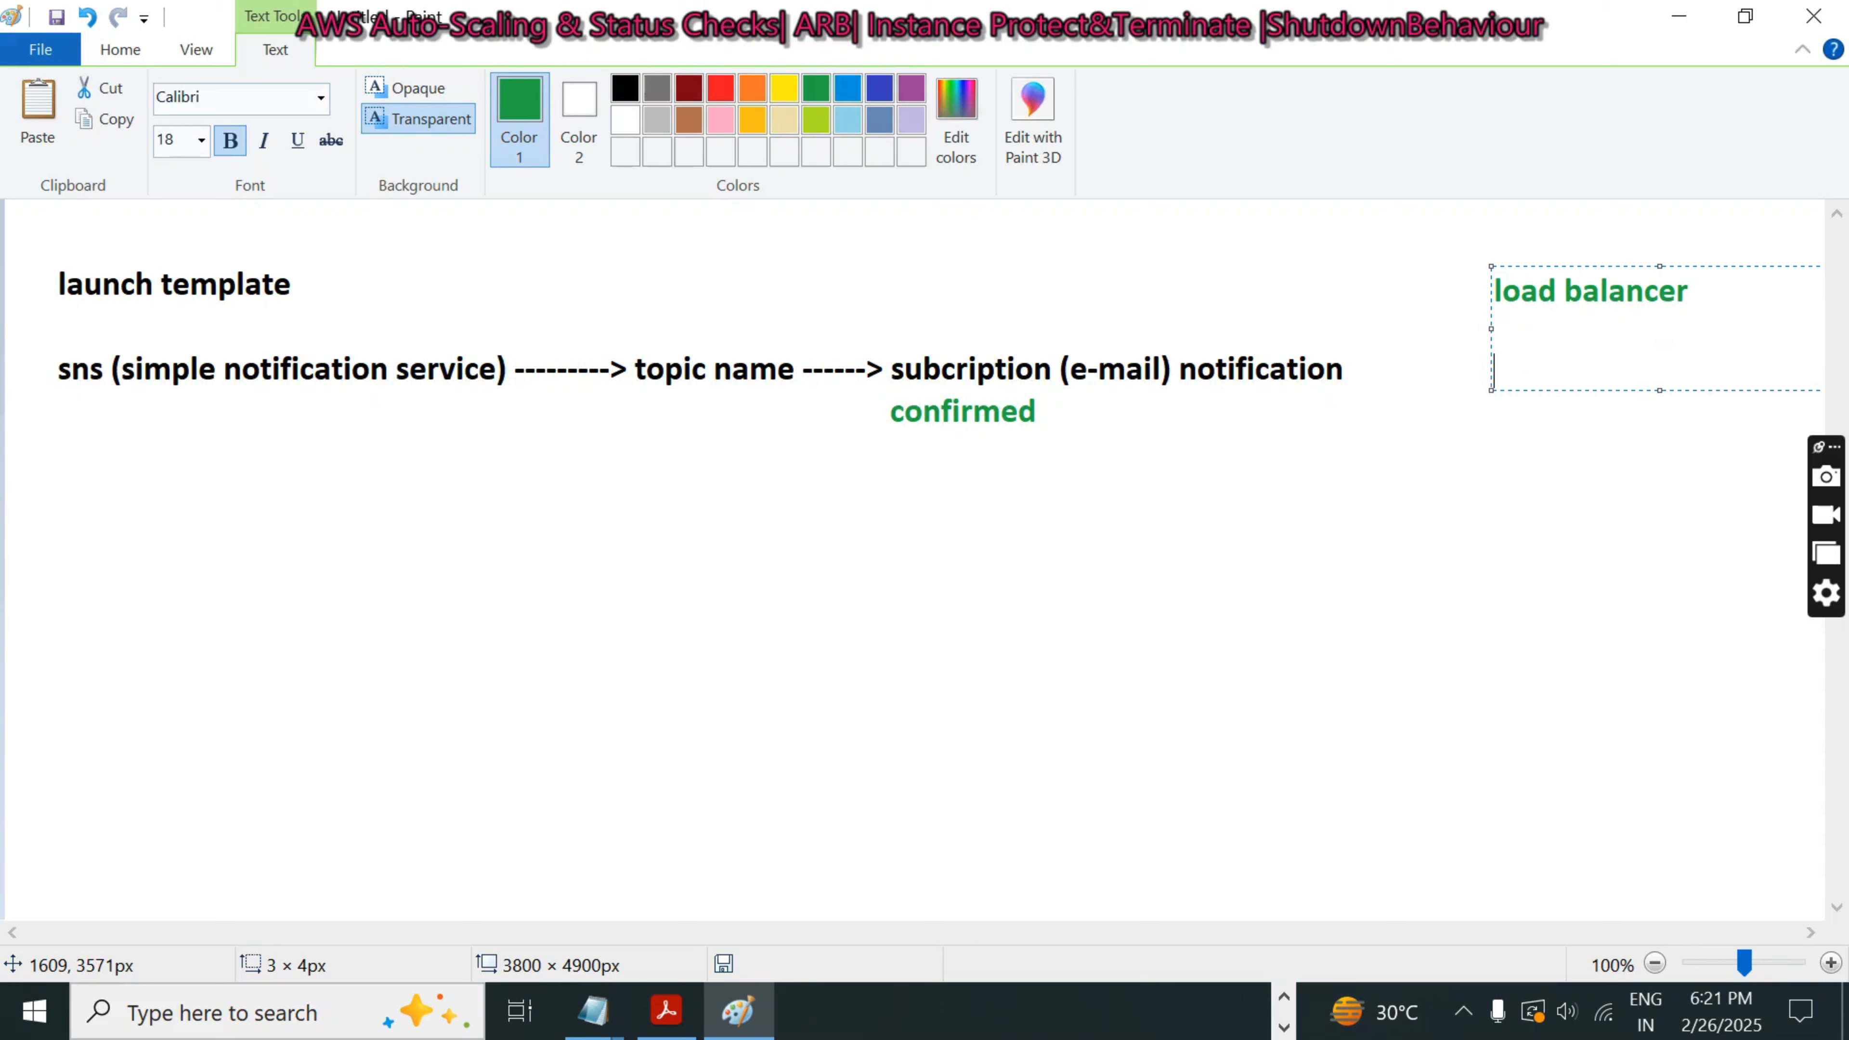
{"action": "key", "text": "BackSpace"}
{"action": "type", "text": "+"}
{"action": "key", "text": "Return"}
{"action": "type", "text": "auto scaling"}
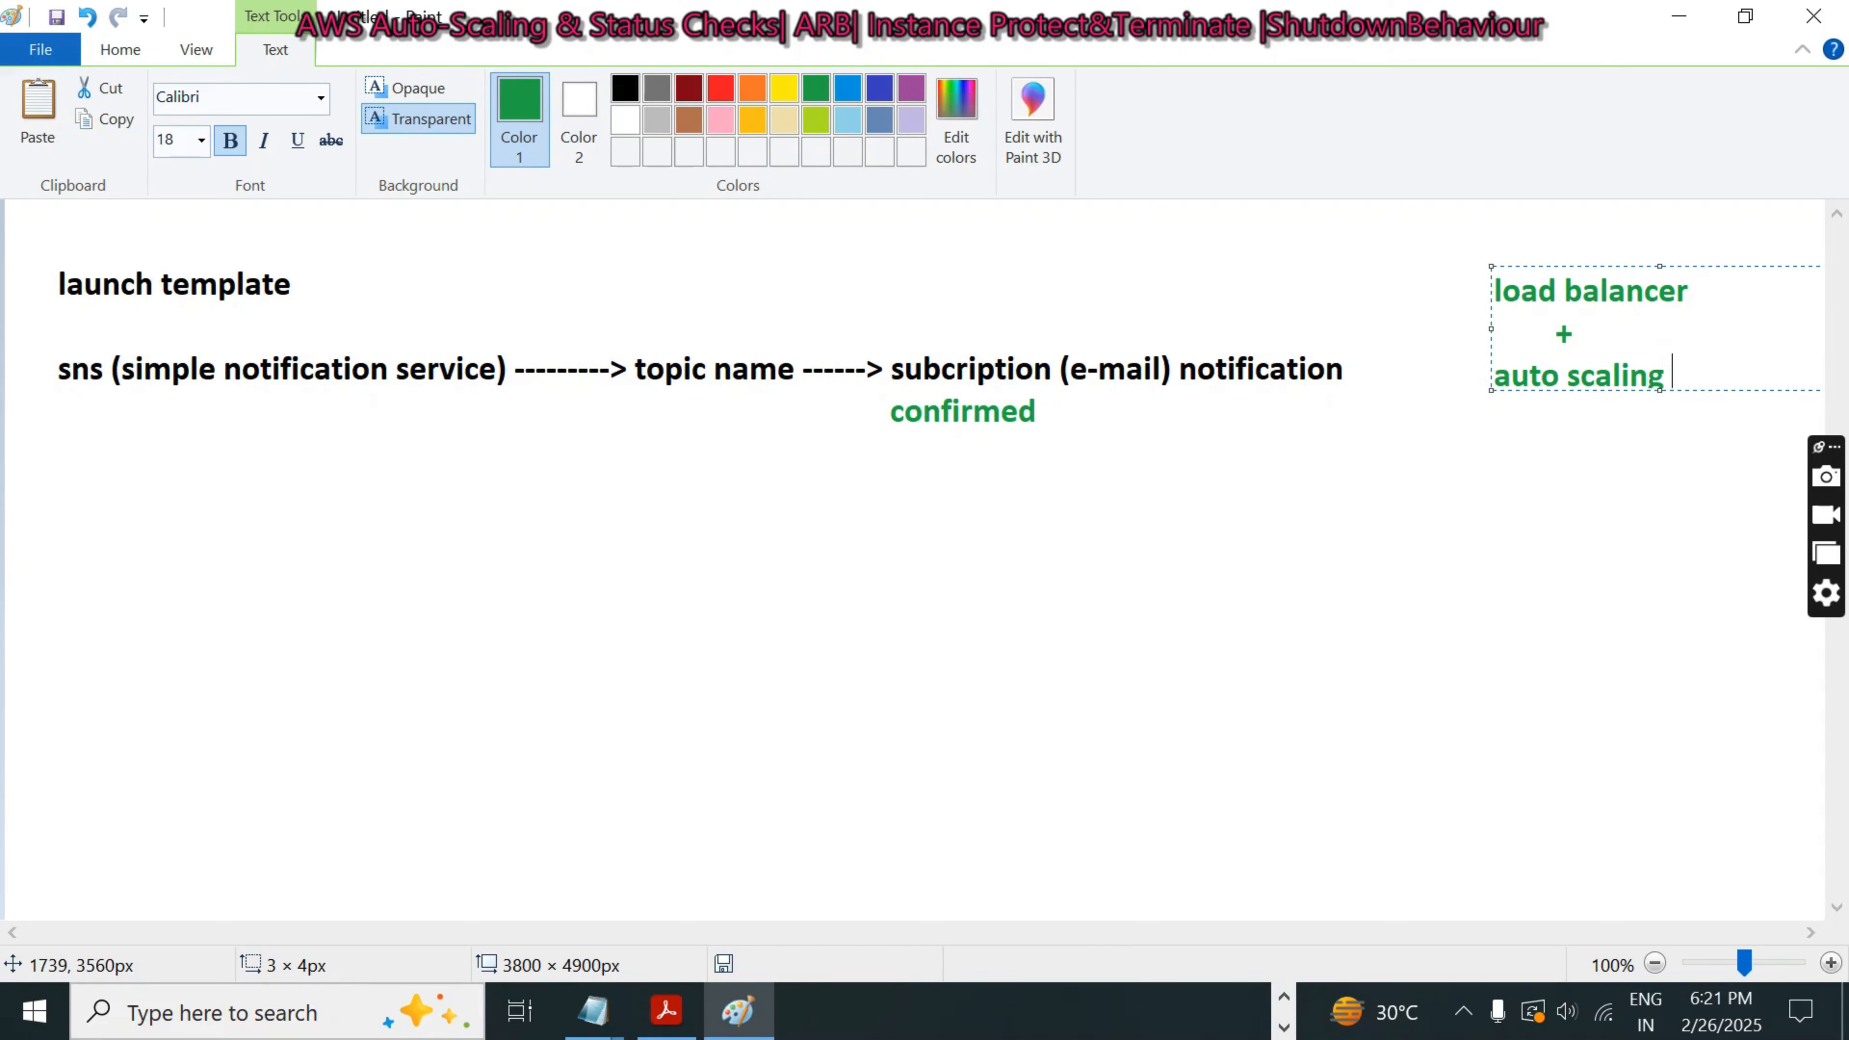
- Highlight the "load balancer" line and then the whole "load balancer + auto scaling" note
{"action": "left_click_drag", "start_coordinate": [1728, 293], "coordinate": [1444, 297]}
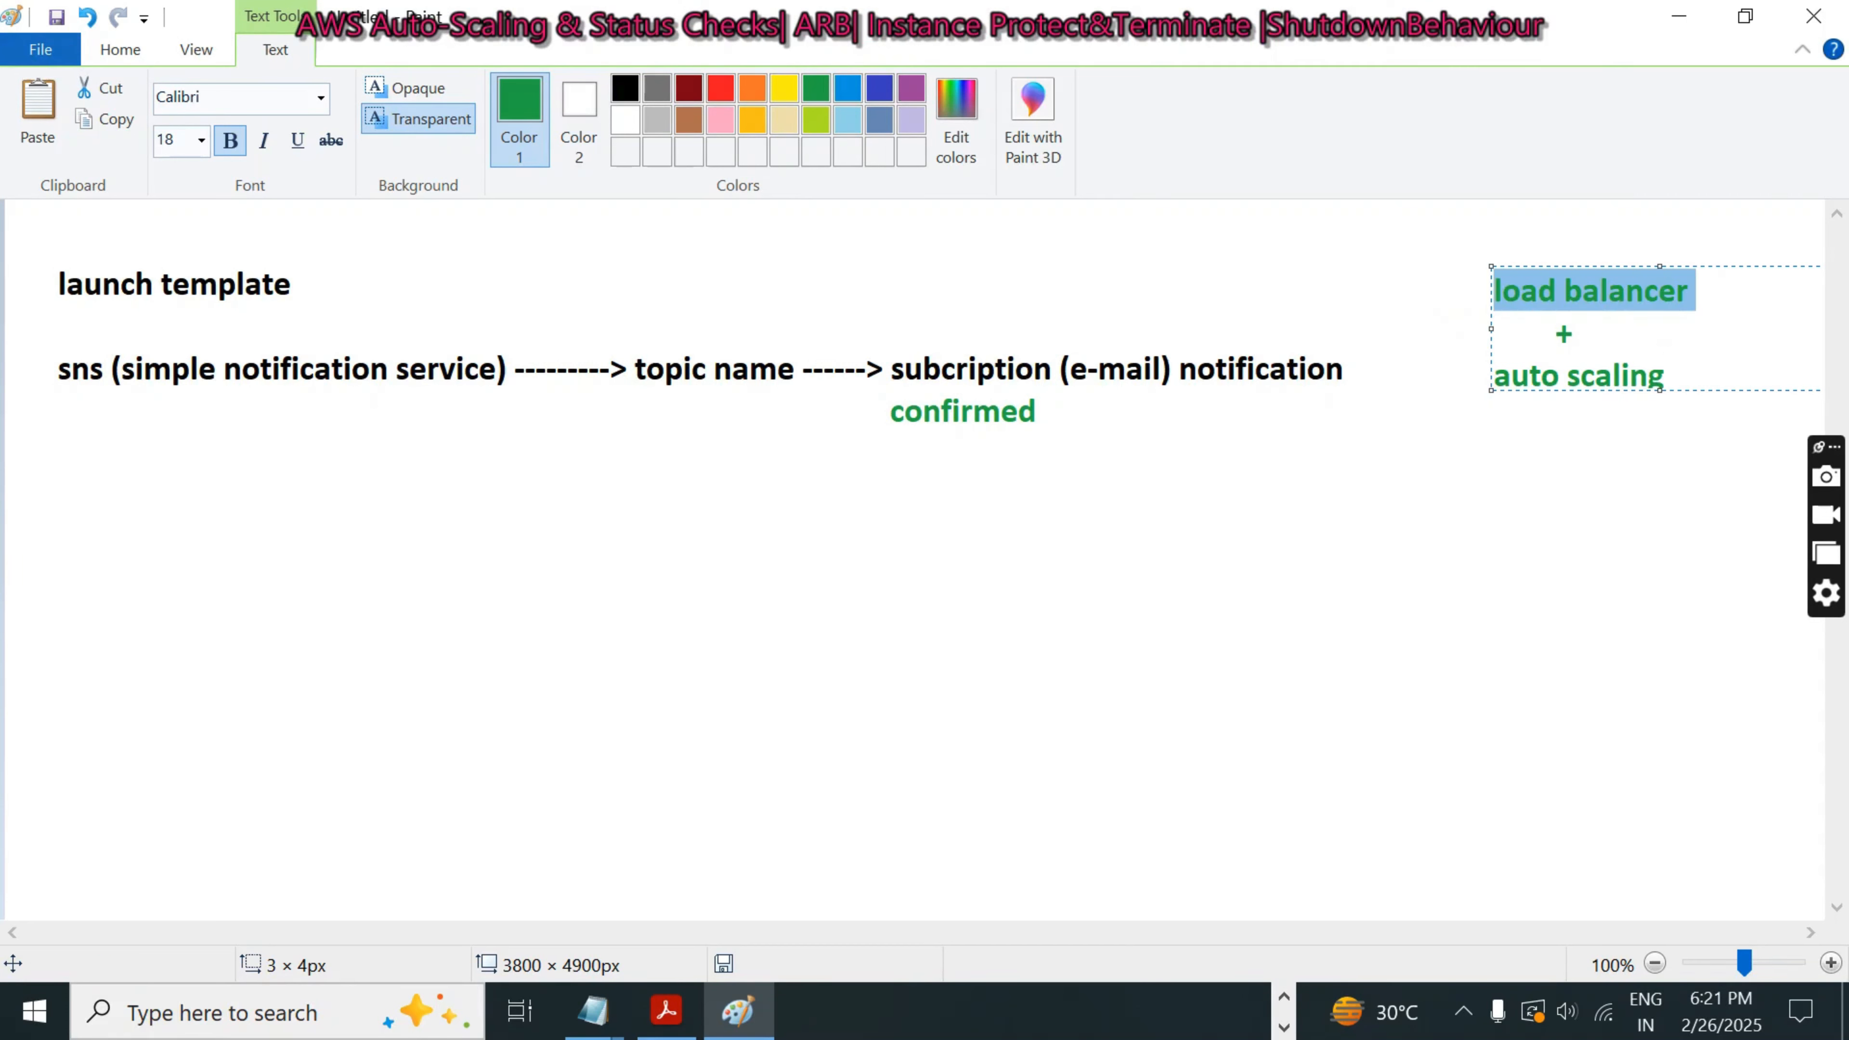
{"action": "left_click", "coordinate": [1713, 374]}
{"action": "left_click_drag", "start_coordinate": [1713, 373], "coordinate": [1442, 295]}
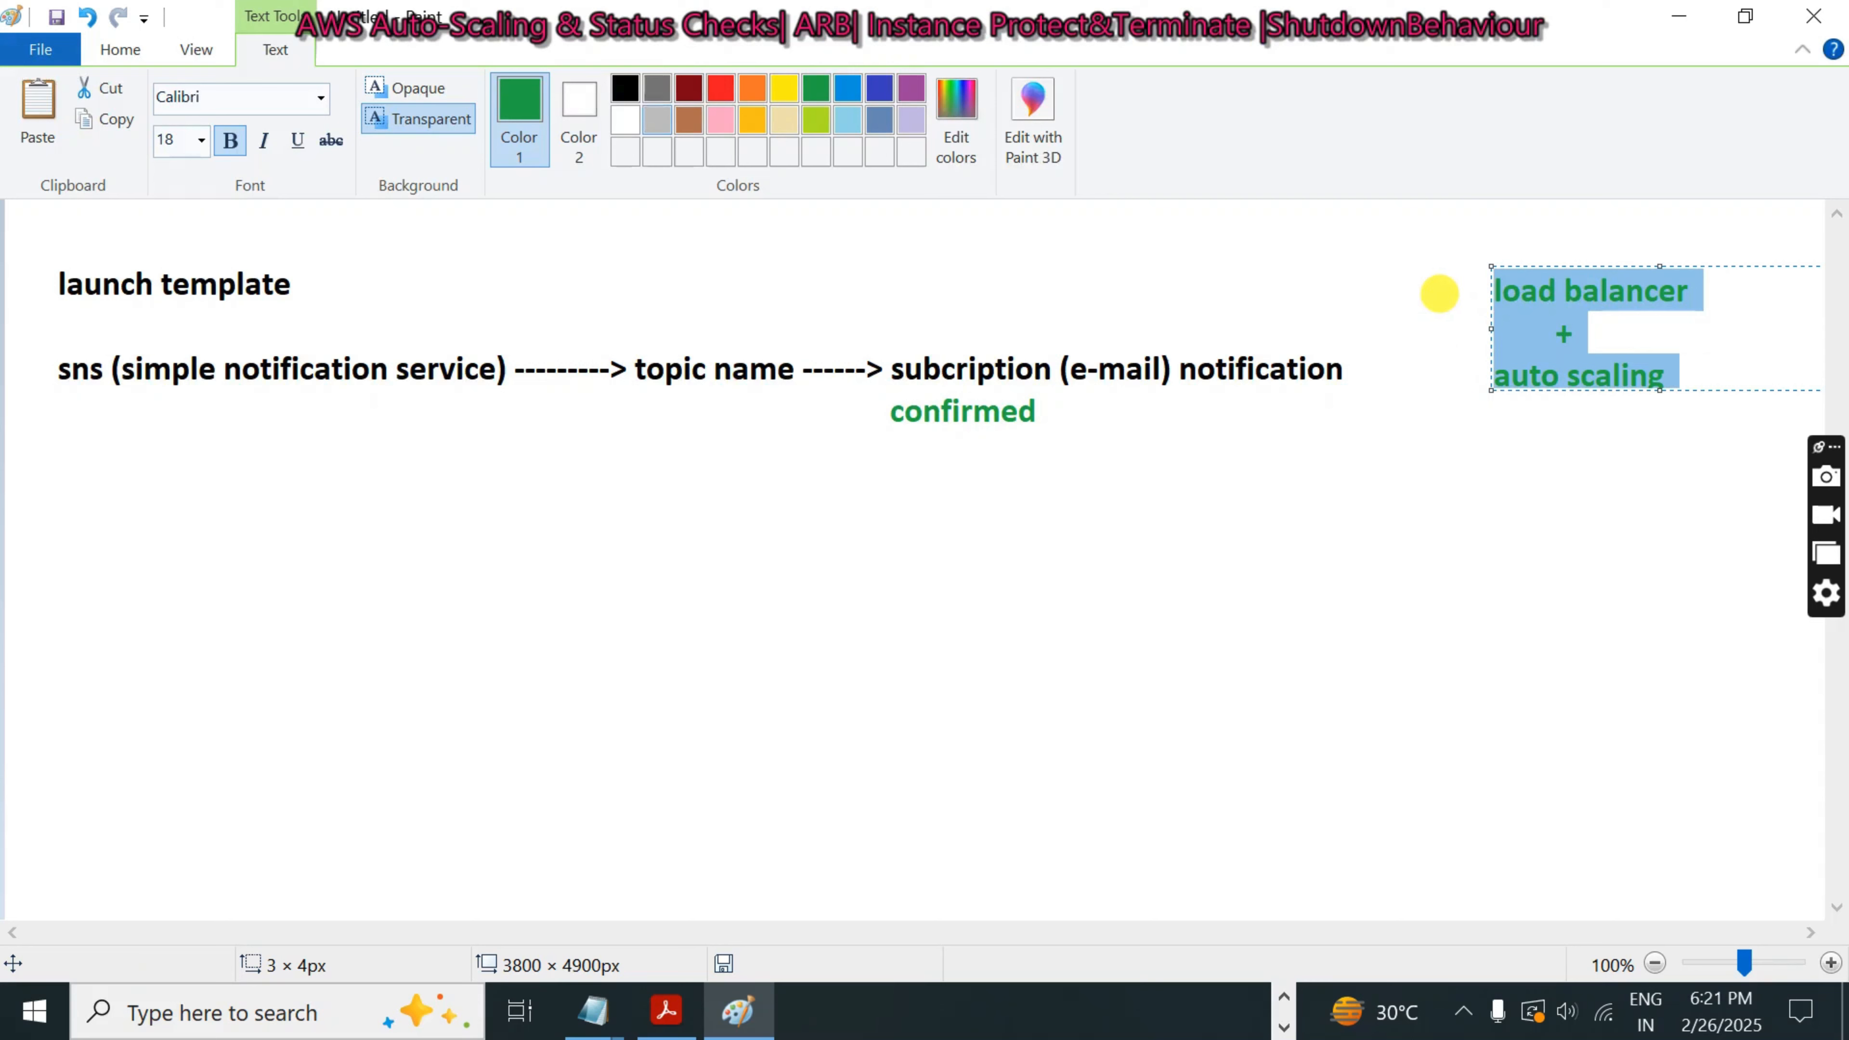
- Recolor the "load balancer + auto scaling" note black, remove its bold formatting and draw a rectangle around it
{"action": "left_click", "coordinate": [629, 78]}
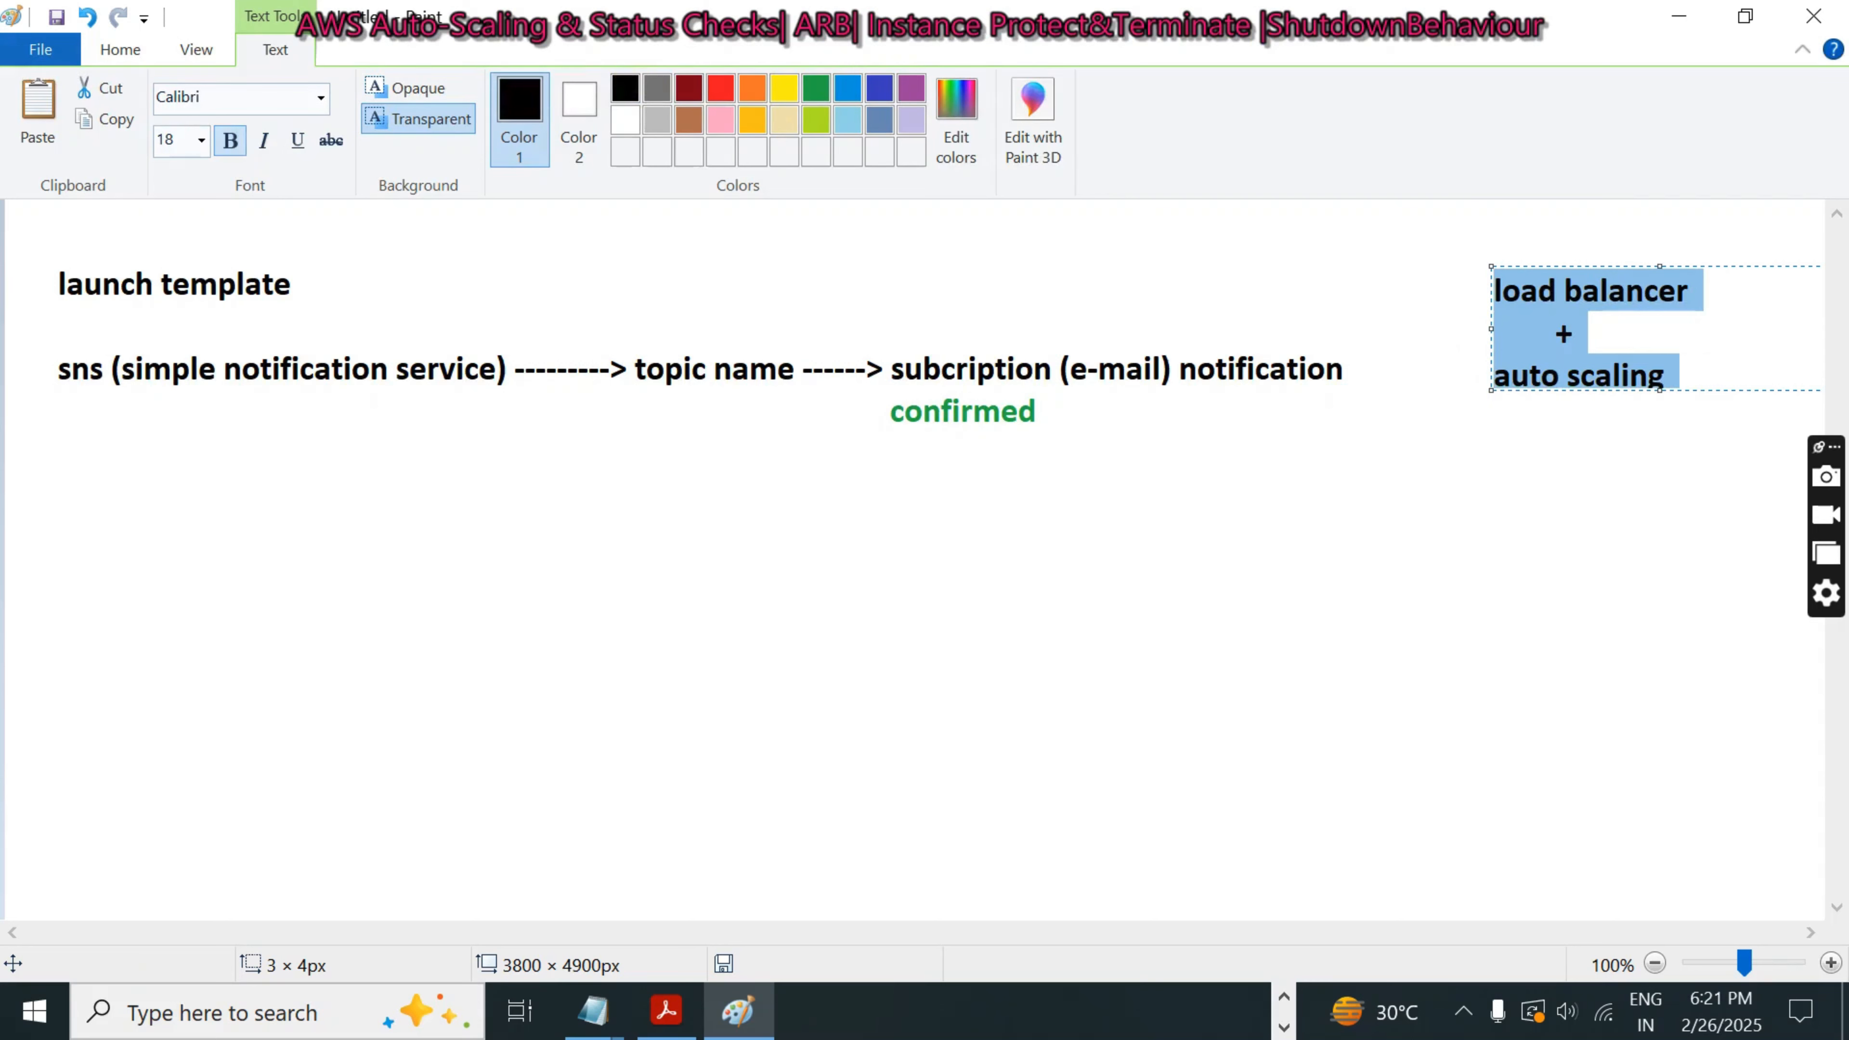
{"action": "left_click", "coordinate": [230, 139]}
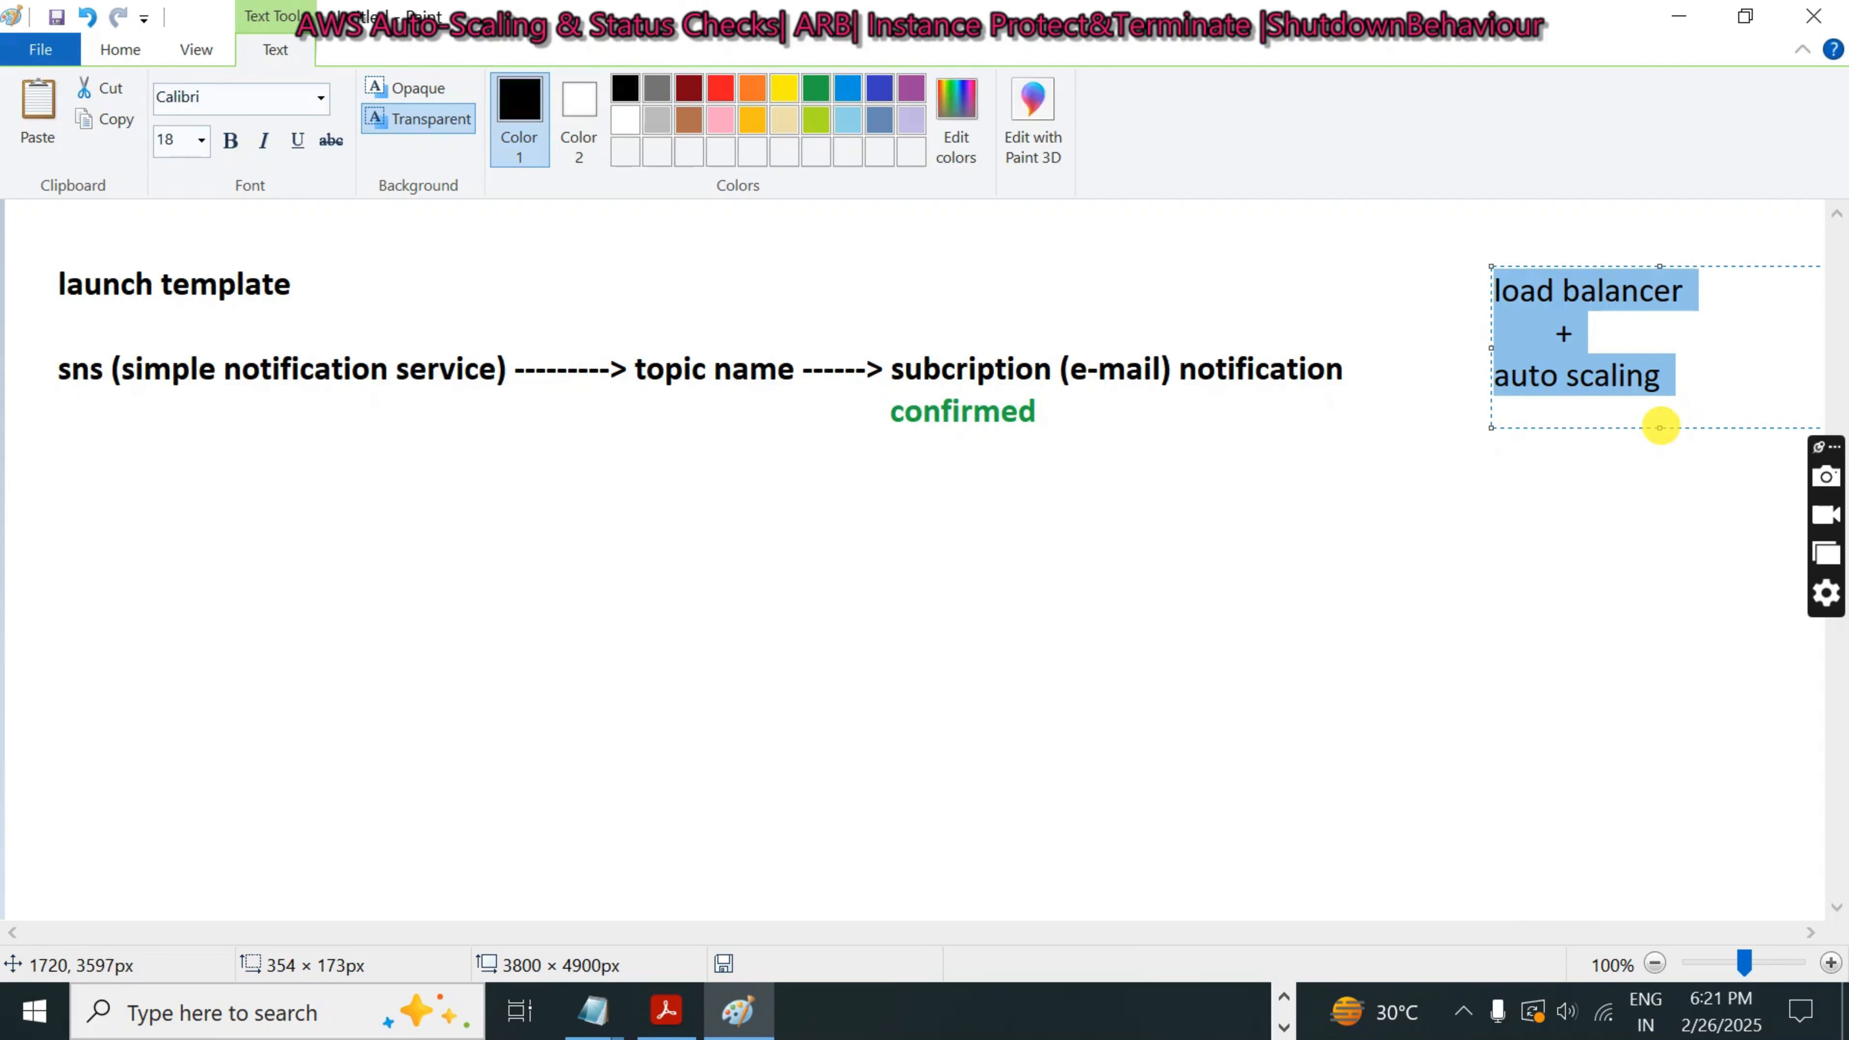
{"action": "left_click", "coordinate": [1660, 482]}
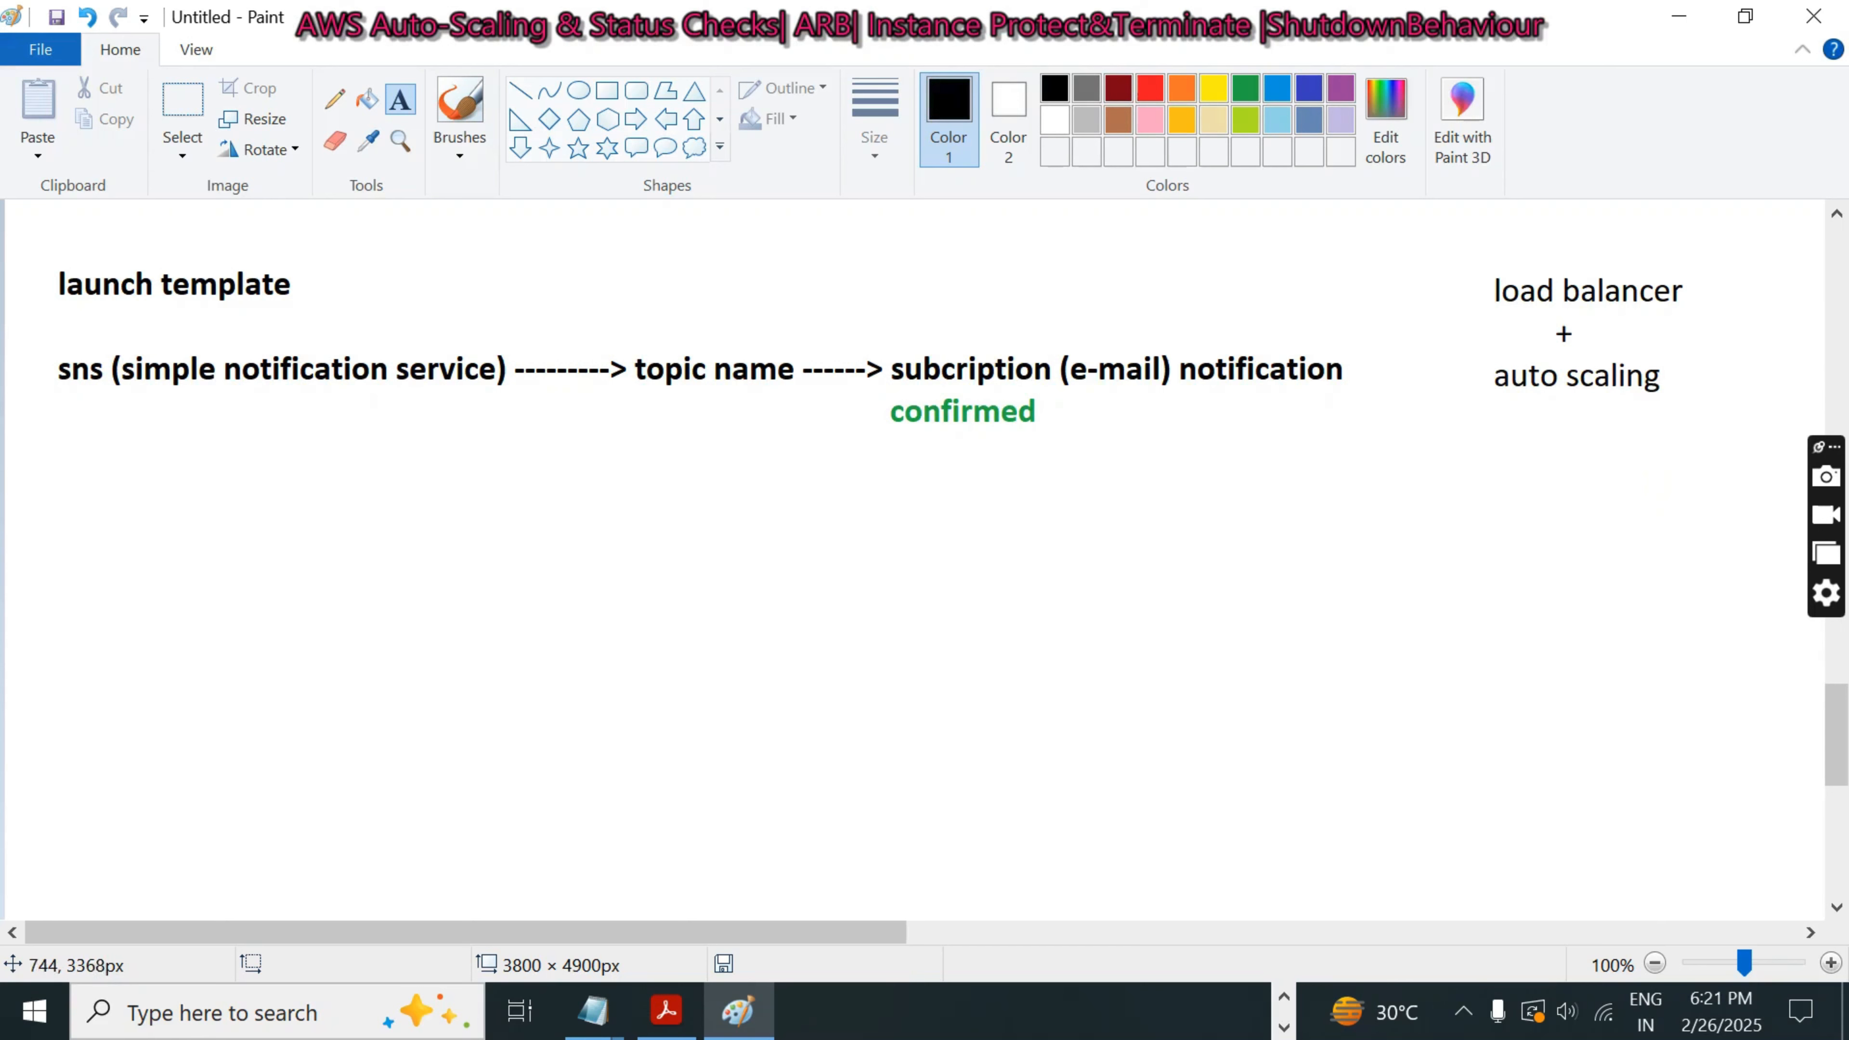
{"action": "left_click", "coordinate": [607, 90]}
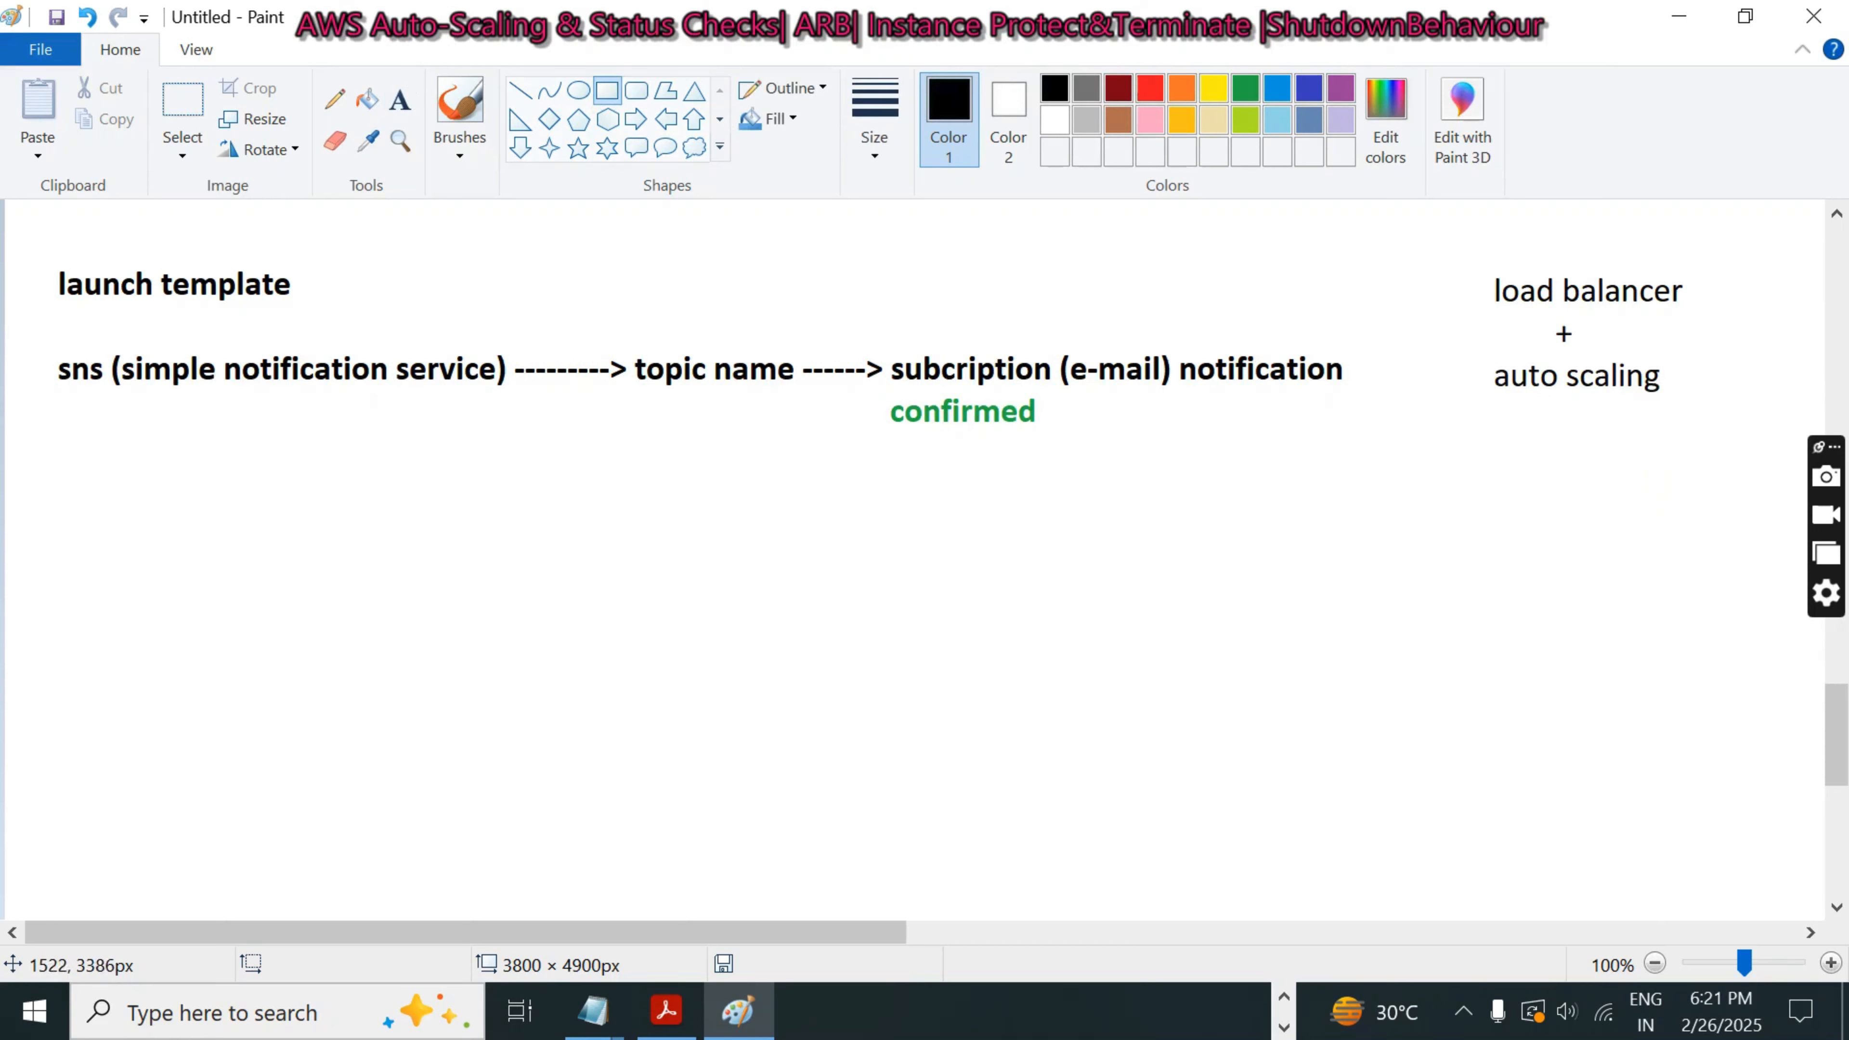
{"action": "left_click_drag", "start_coordinate": [1470, 225], "coordinate": [1703, 421]}
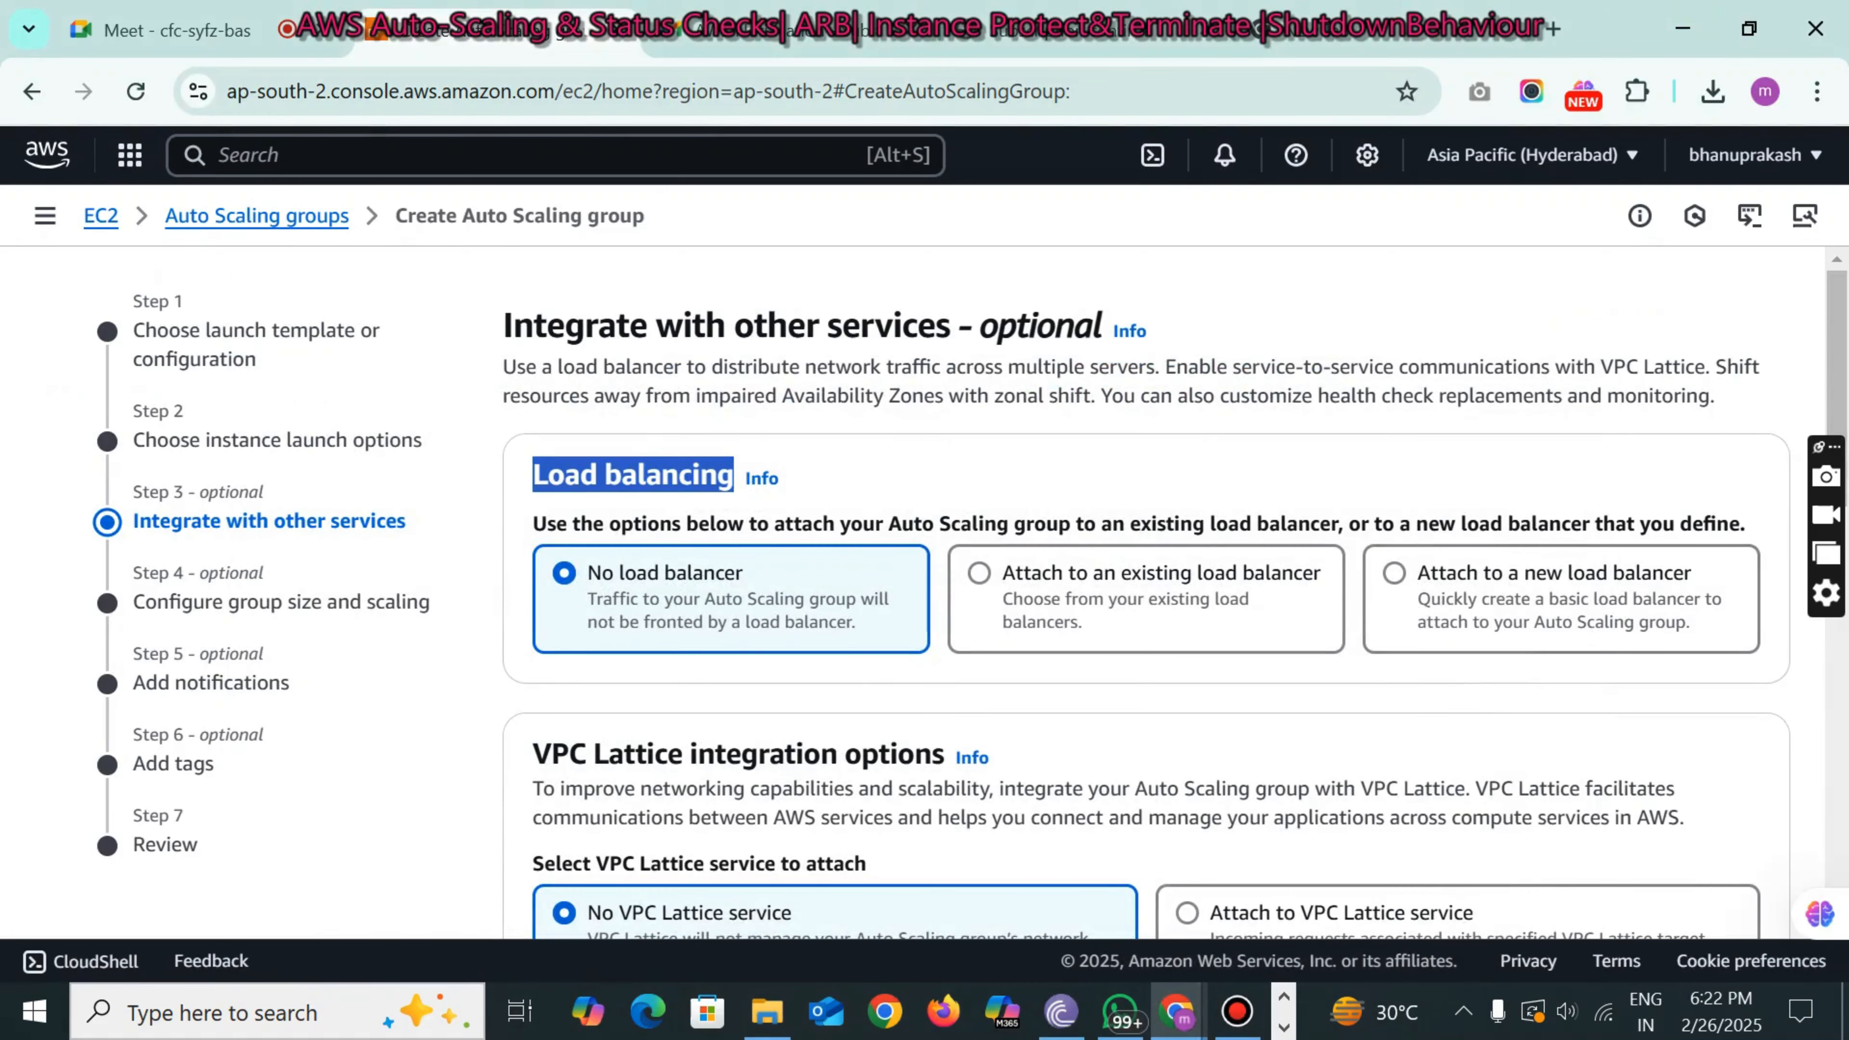
- Switch back to the browser and attach the group to a new Application Load Balancer with the Internet-facing scheme
{"action": "left_click", "coordinate": [947, 442]}
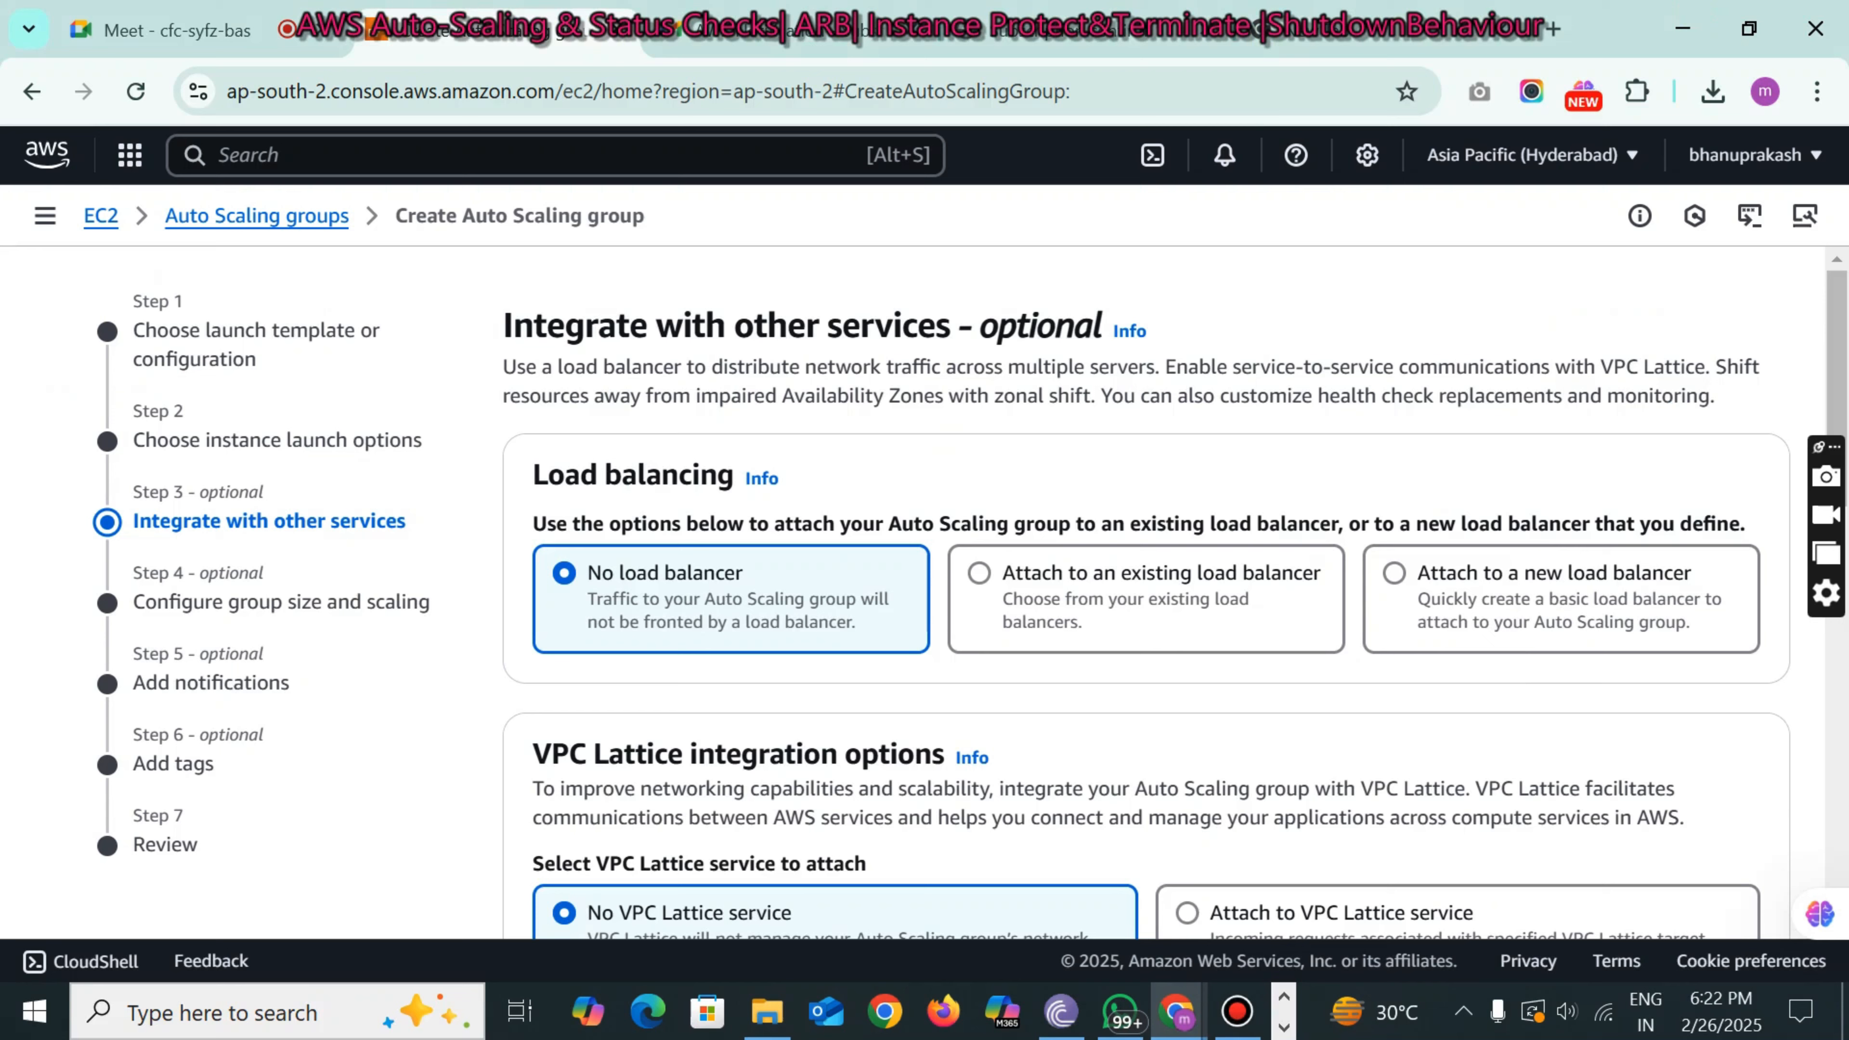
{"action": "left_click", "coordinate": [1399, 577]}
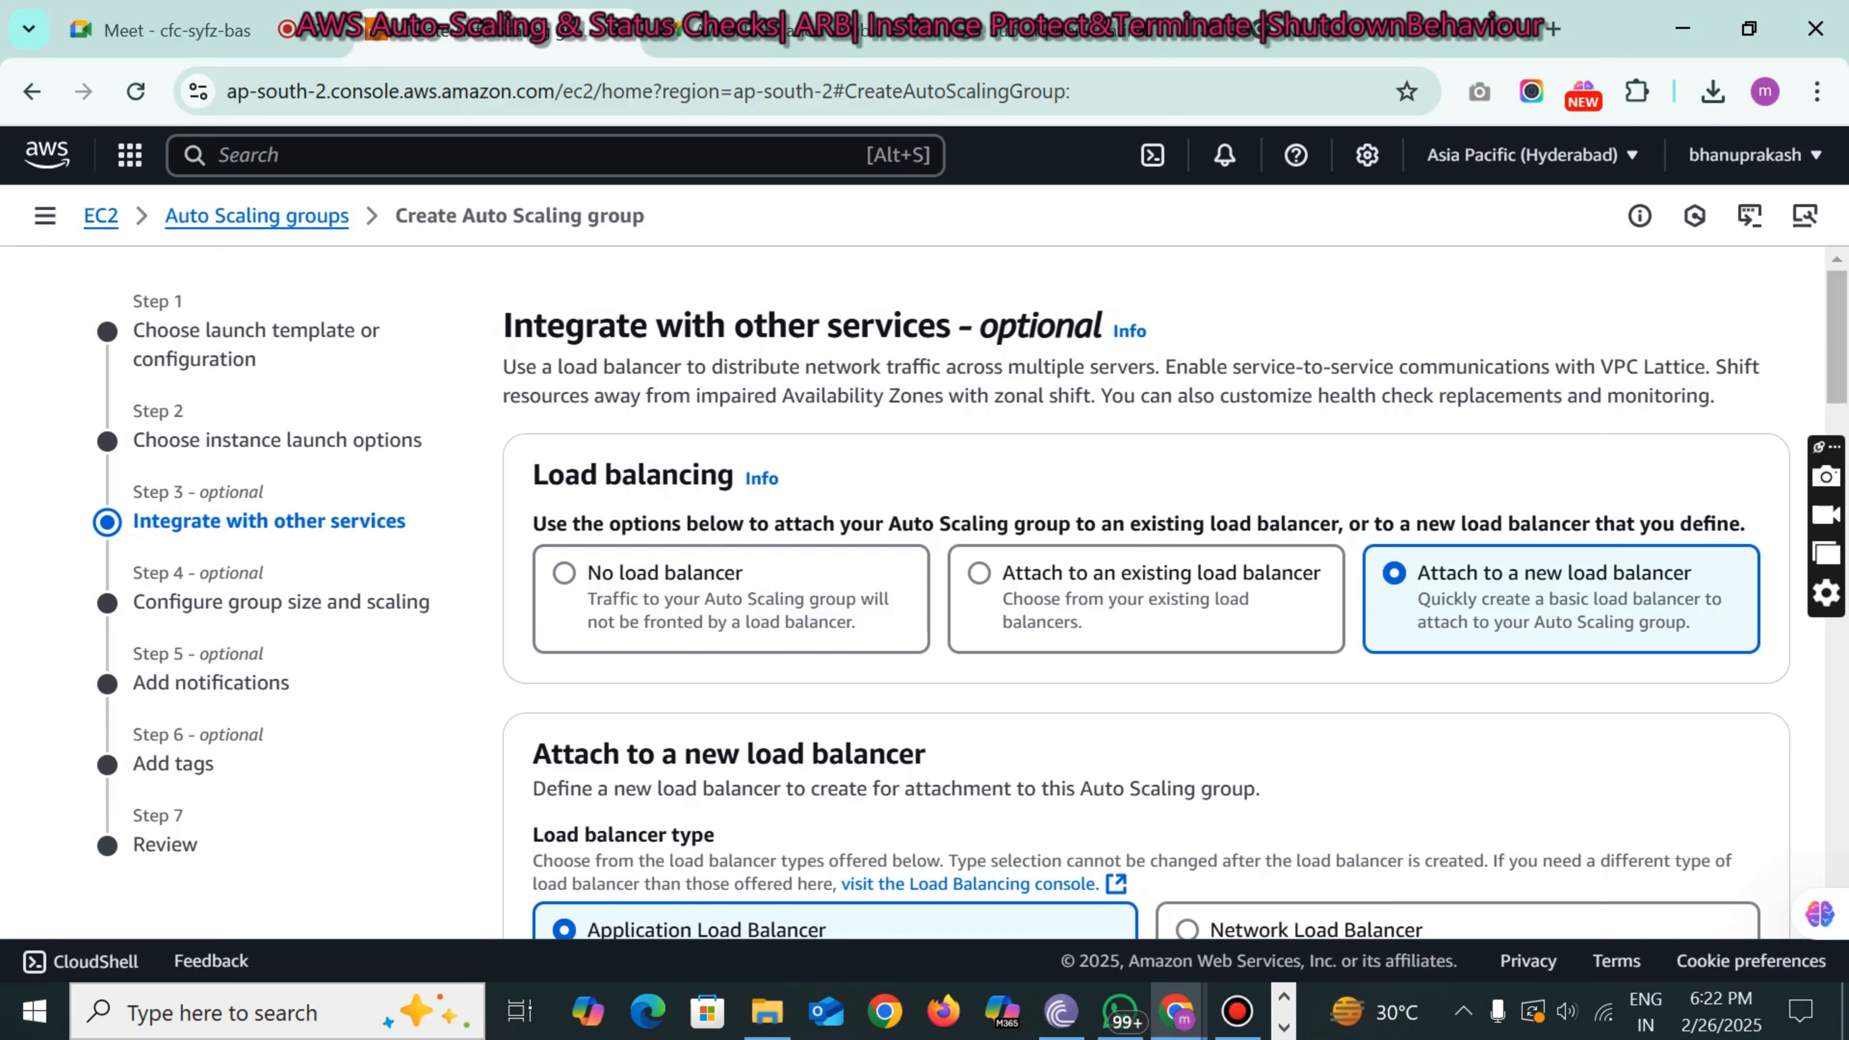
{"action": "scroll", "coordinate": [970, 604], "scroll_direction": "down", "scroll_amount": 4}
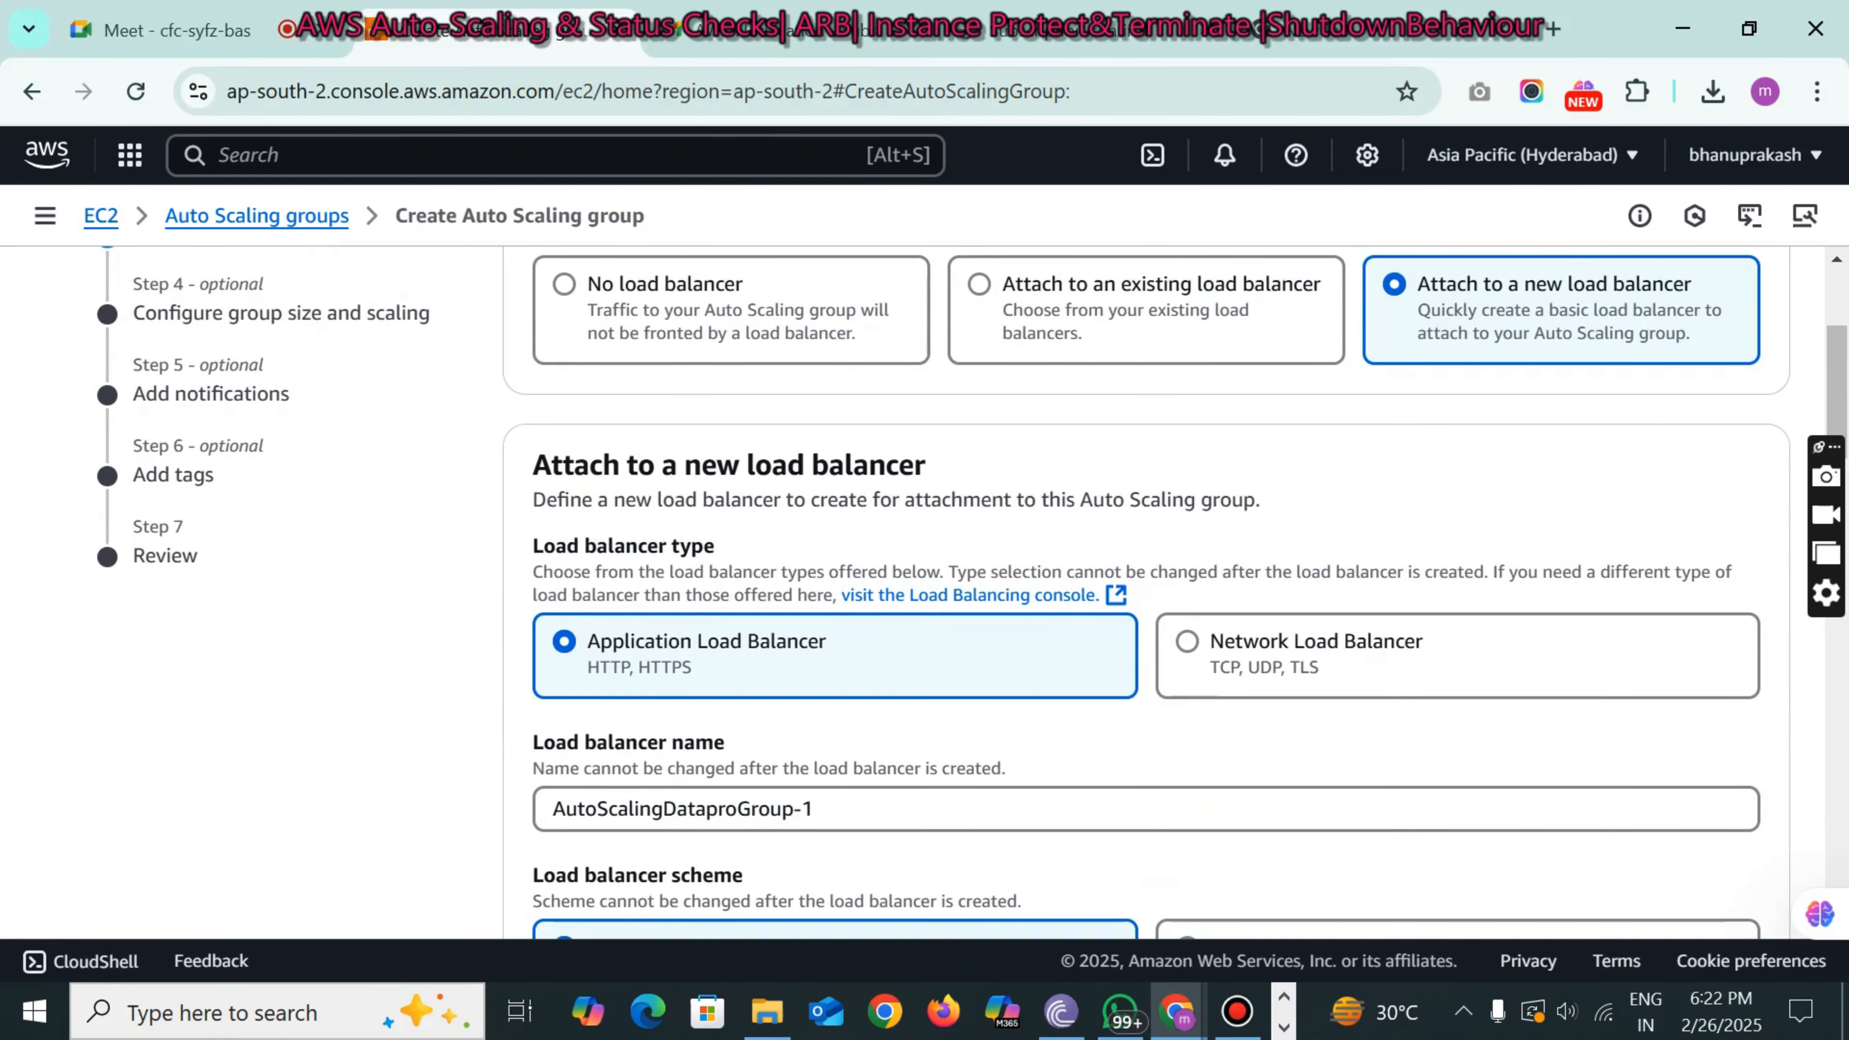
{"action": "scroll", "coordinate": [971, 593], "scroll_direction": "down", "scroll_amount": 2}
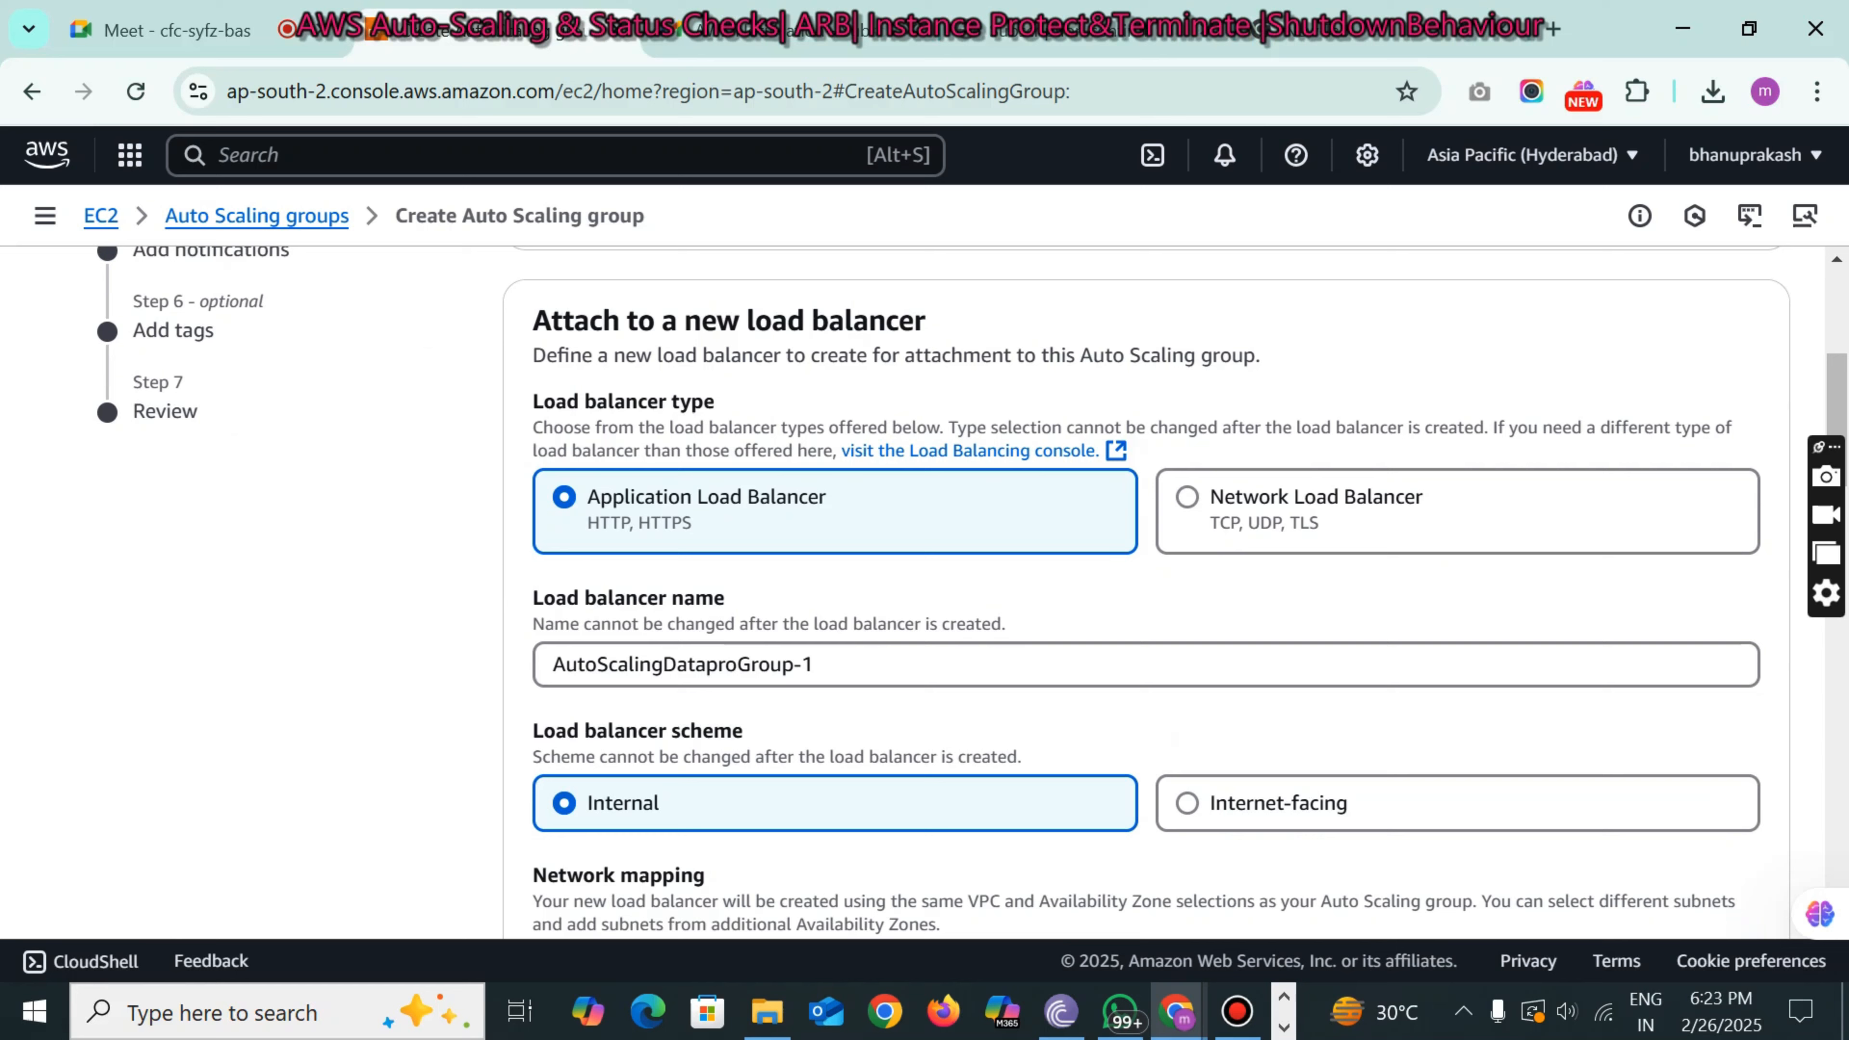
{"action": "scroll", "coordinate": [972, 591], "scroll_direction": "down", "scroll_amount": 4}
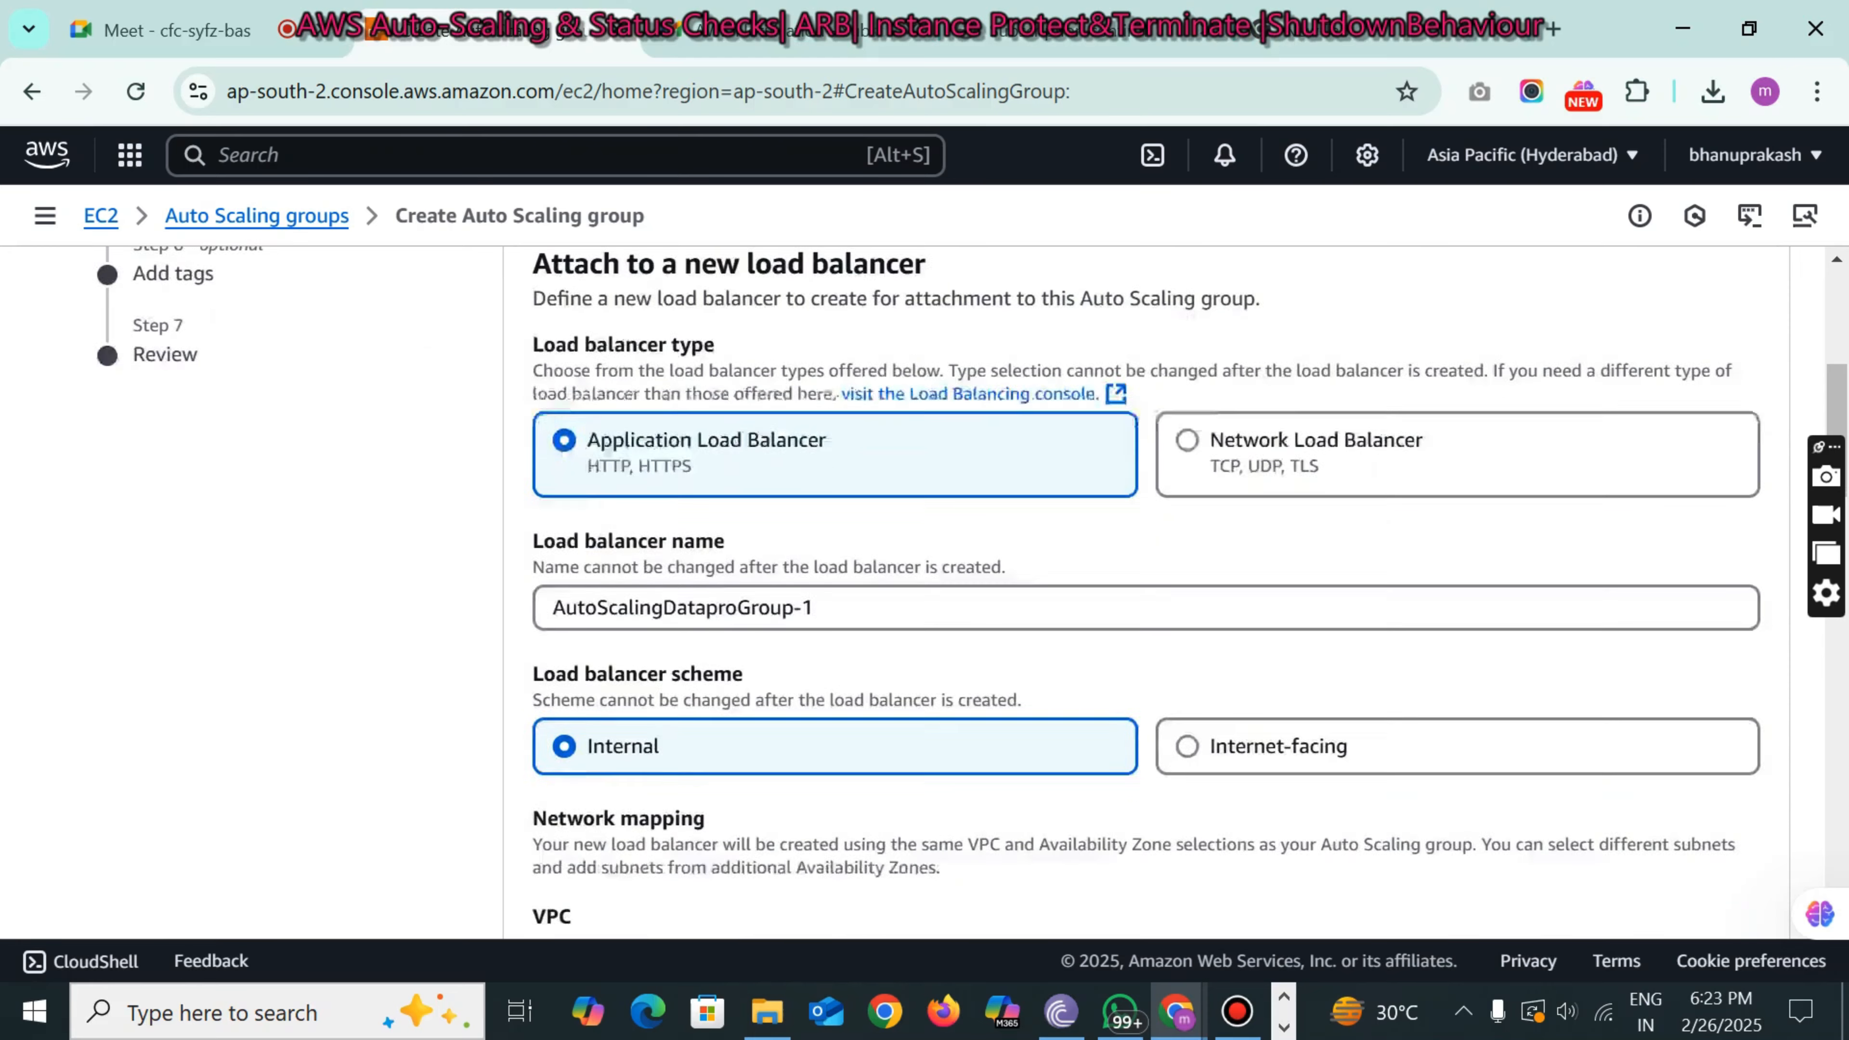
{"action": "left_click", "coordinate": [1249, 503]}
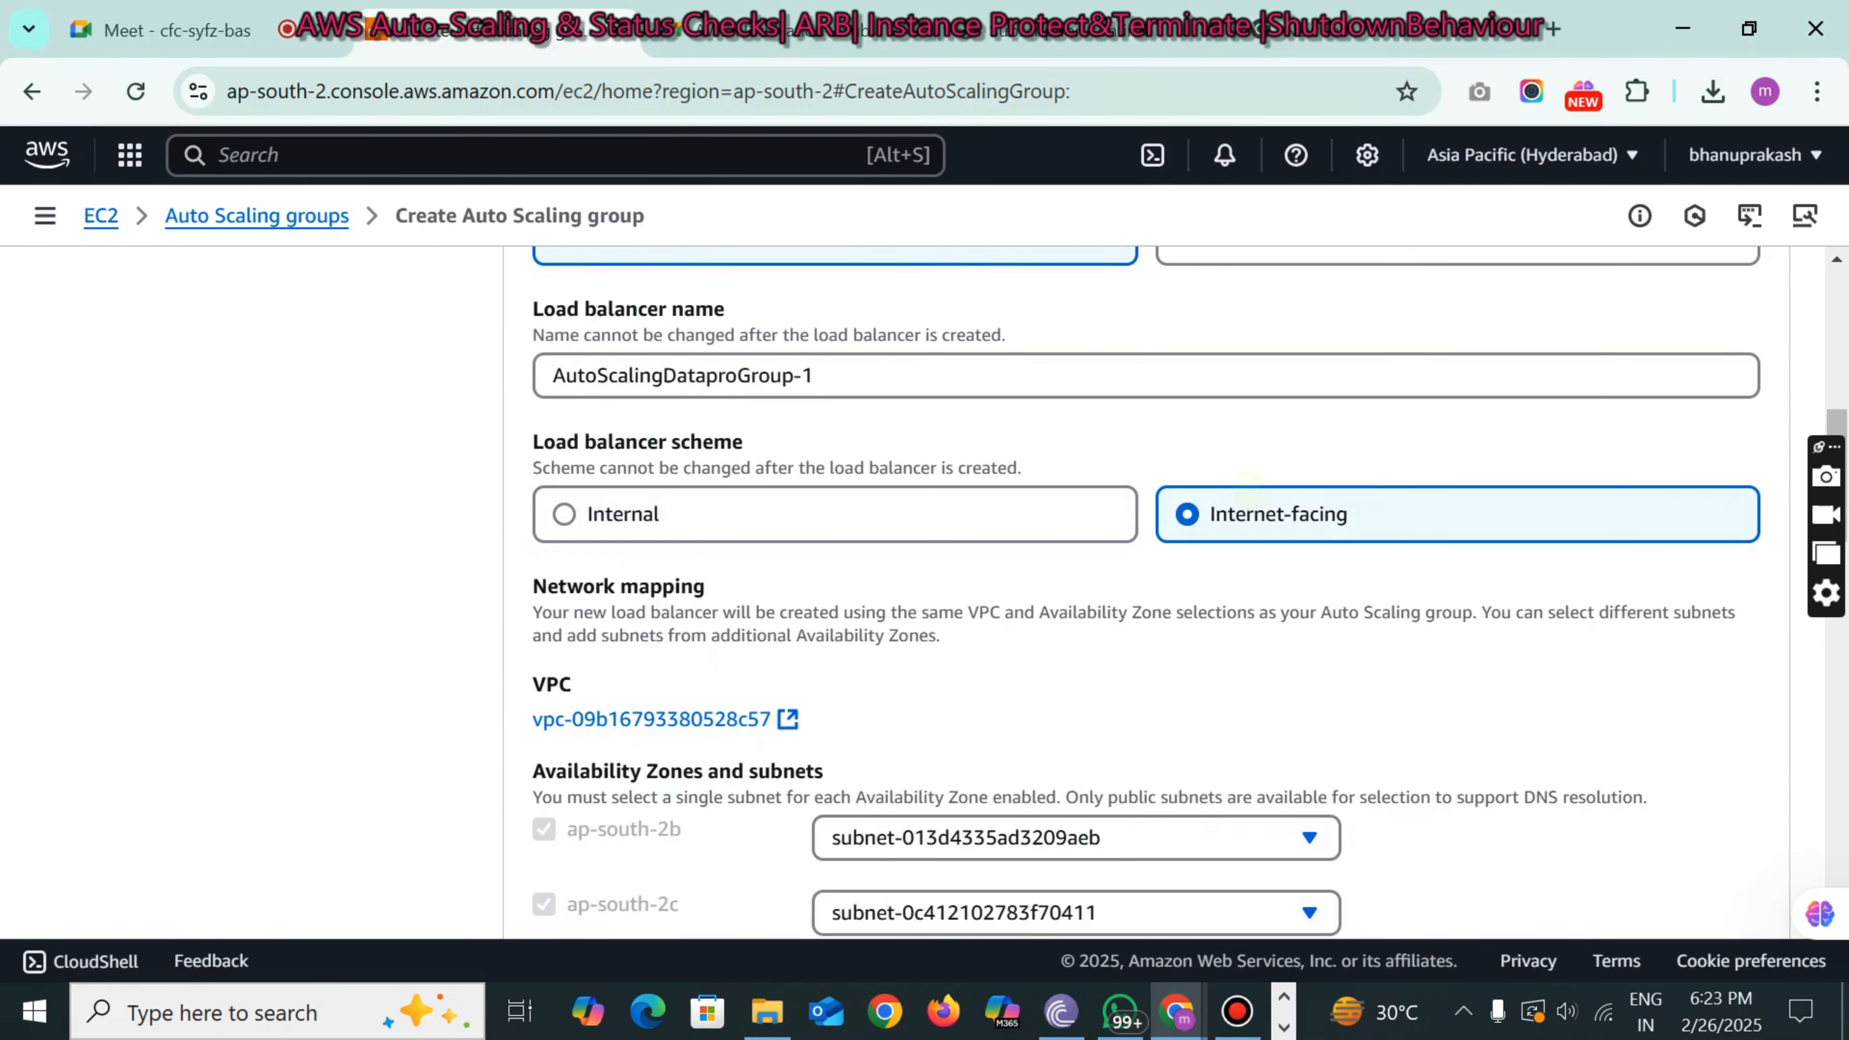
- Set the port 80 listener's default routing to Create a target group
{"action": "scroll", "coordinate": [1146, 590], "scroll_direction": "down", "scroll_amount": 7}
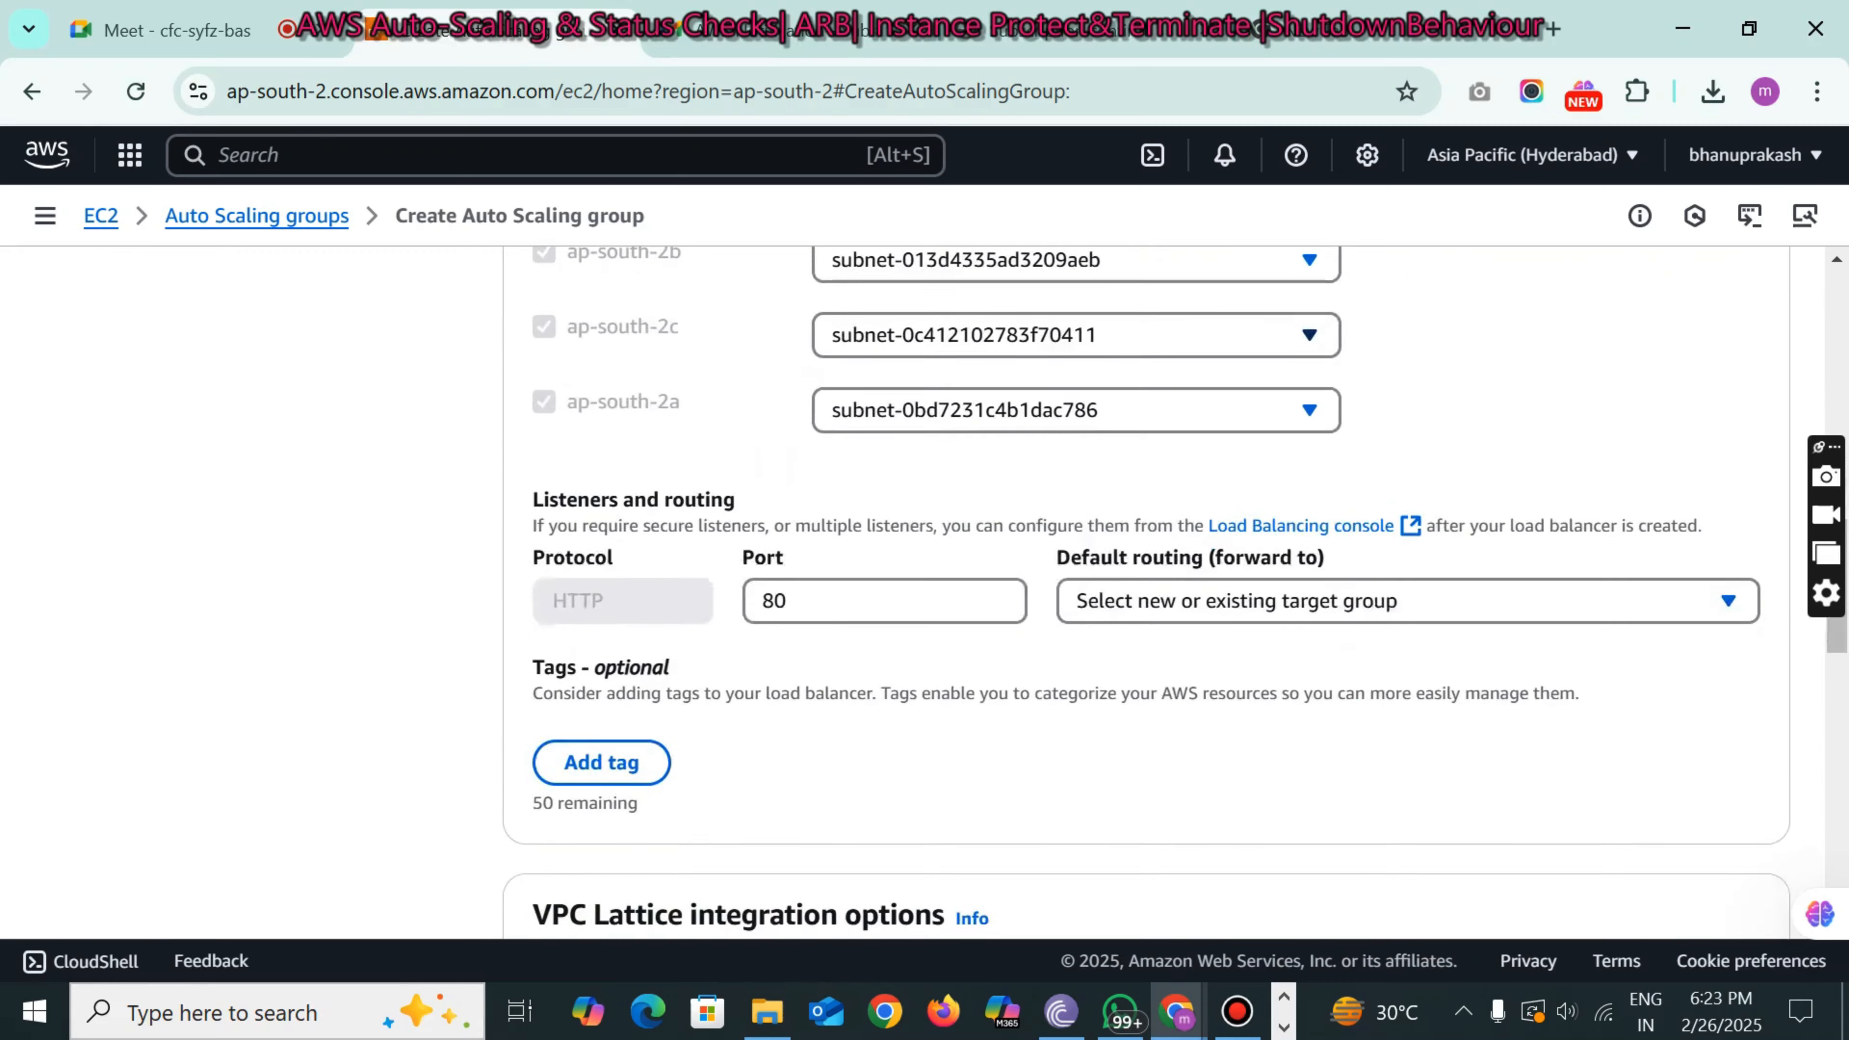
{"action": "scroll", "coordinate": [1146, 590], "scroll_direction": "up", "scroll_amount": 2}
{"action": "scroll", "coordinate": [1147, 590], "scroll_direction": "down", "scroll_amount": 3}
{"action": "left_click", "coordinate": [1168, 602]}
{"action": "left_click", "coordinate": [1165, 700]}
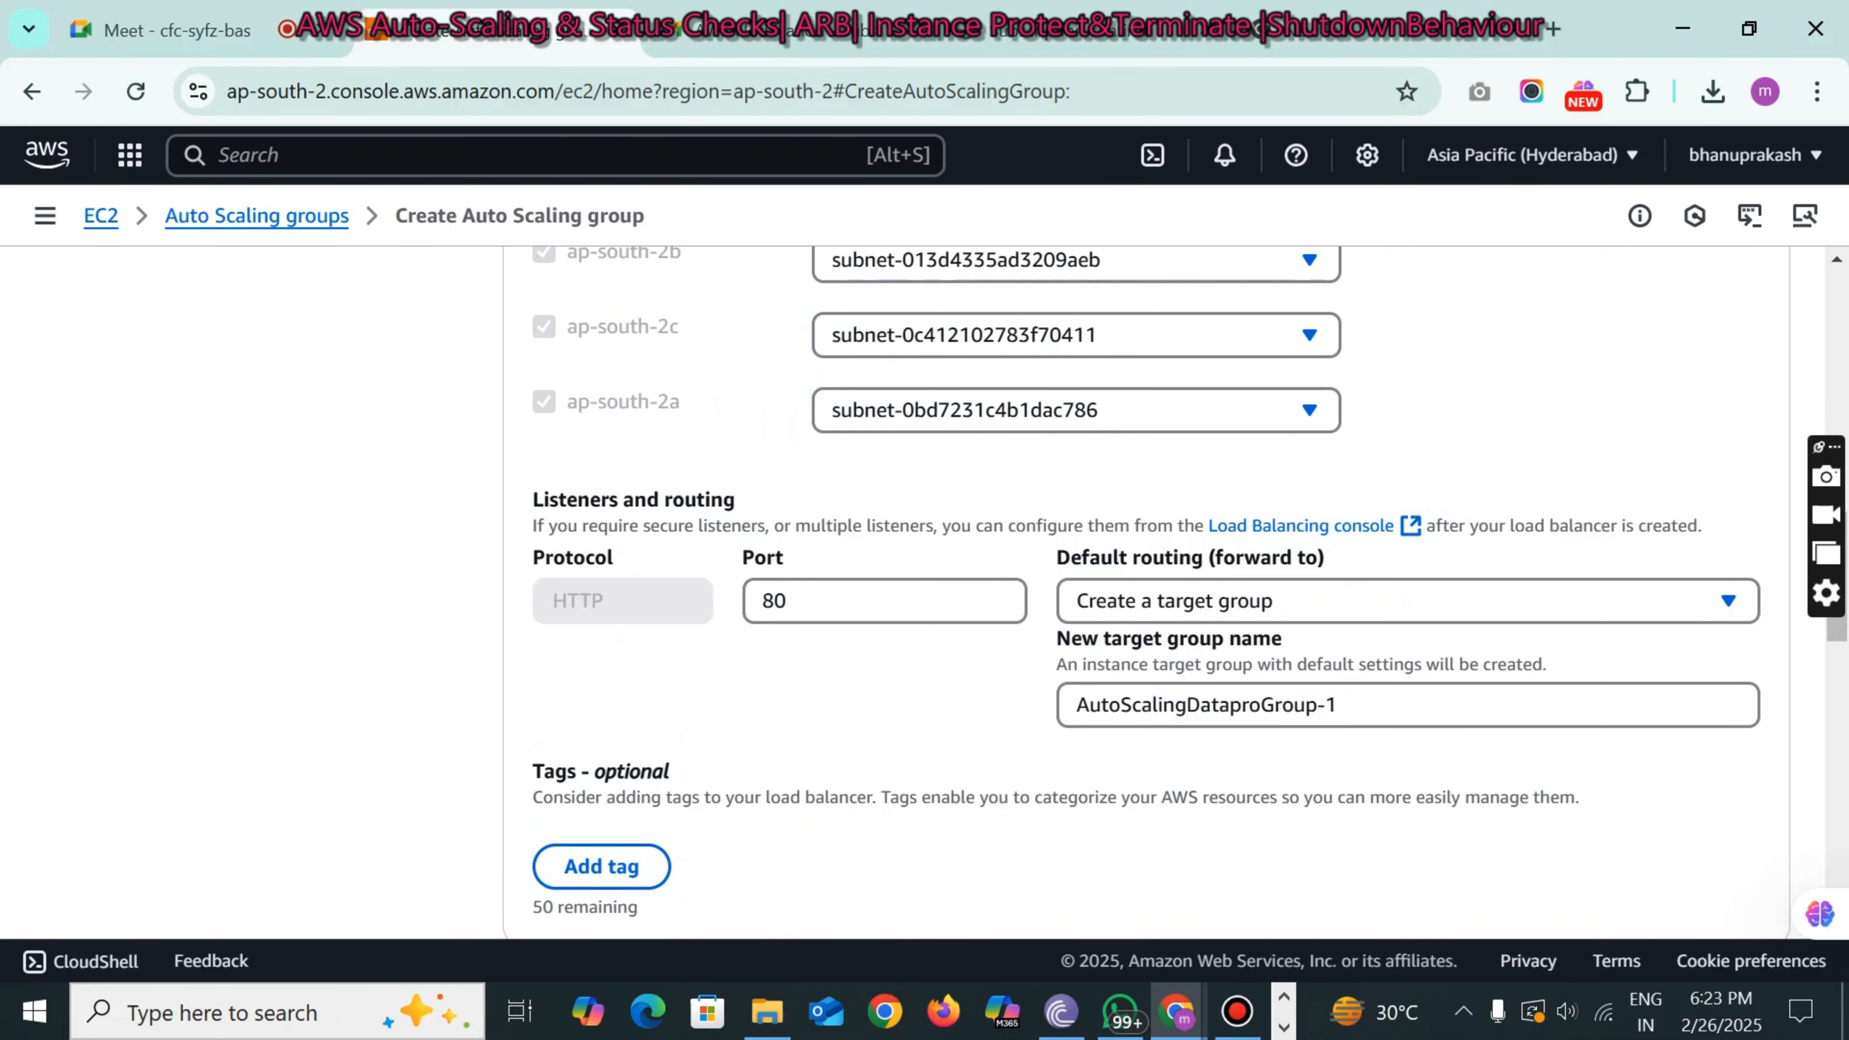
- Review the VPC Lattice, zonal shift and health check options for the group, highlighting the Health checks heading
{"action": "scroll", "coordinate": [1146, 590], "scroll_direction": "down", "scroll_amount": 15}
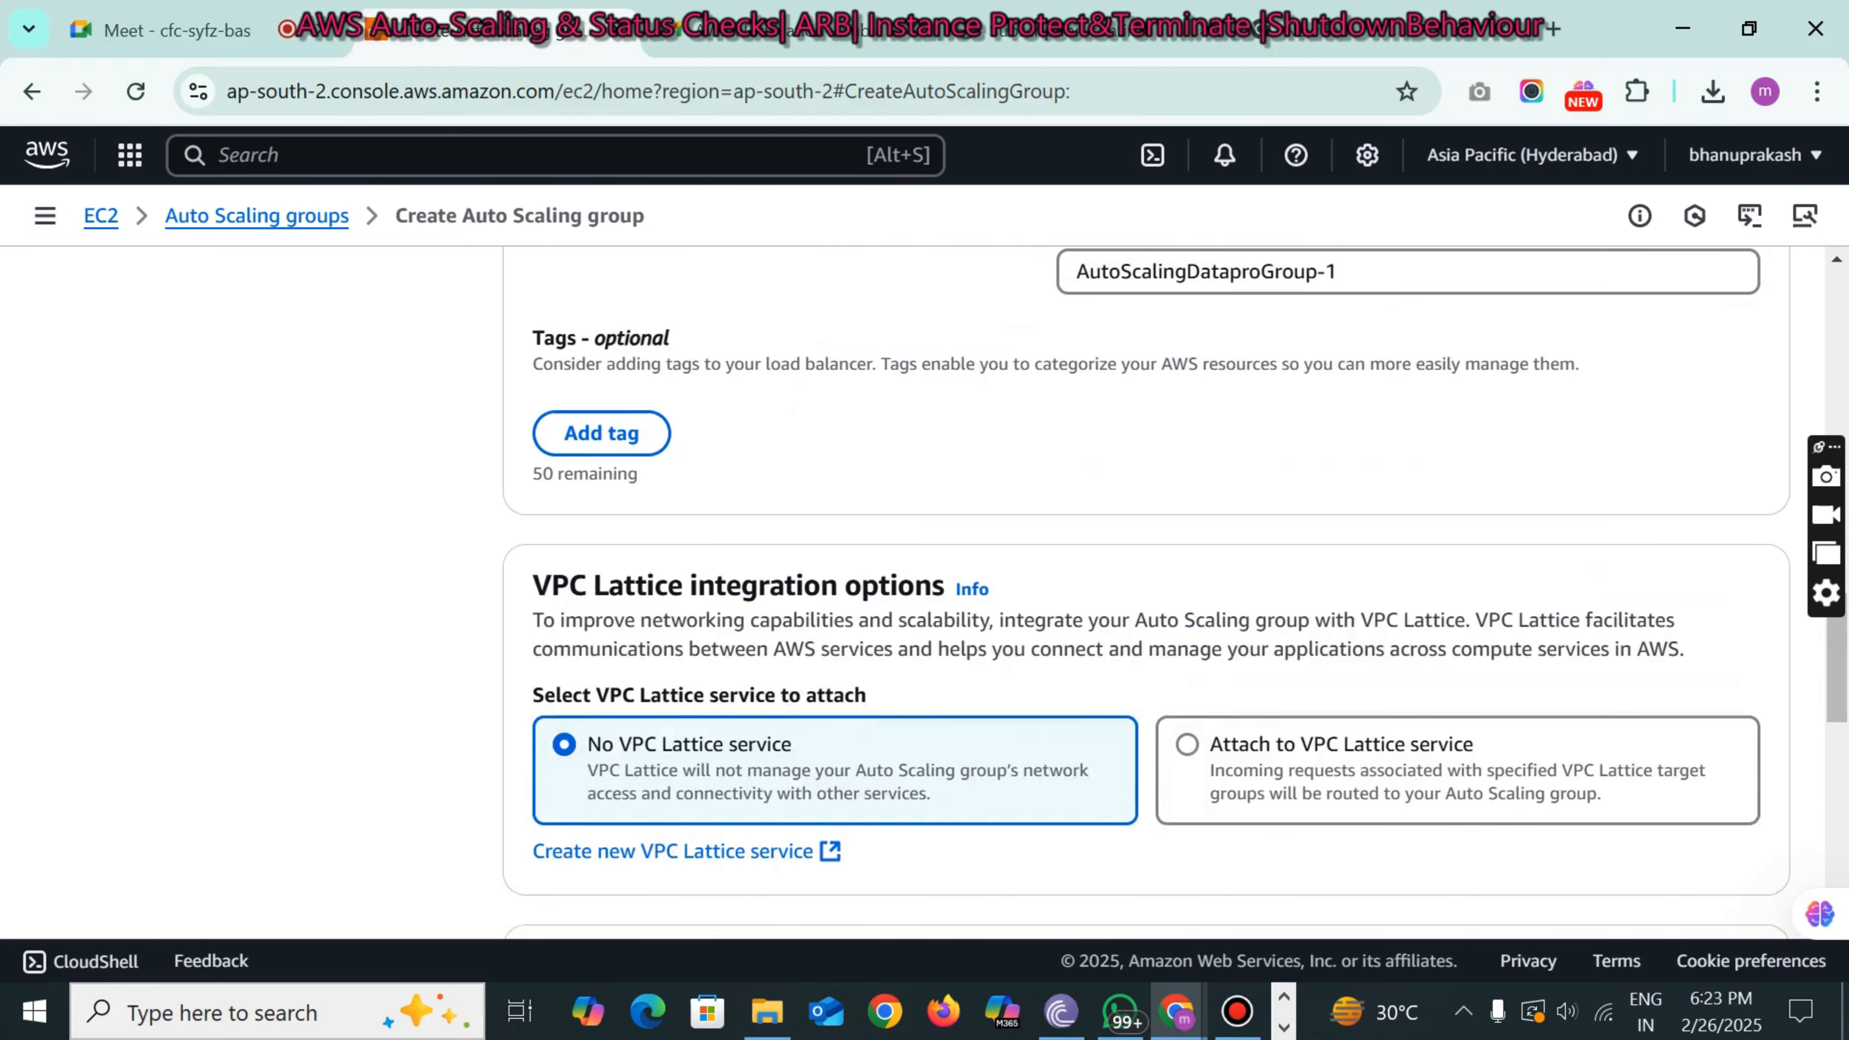
{"action": "scroll", "coordinate": [1146, 590], "scroll_direction": "down", "scroll_amount": 4}
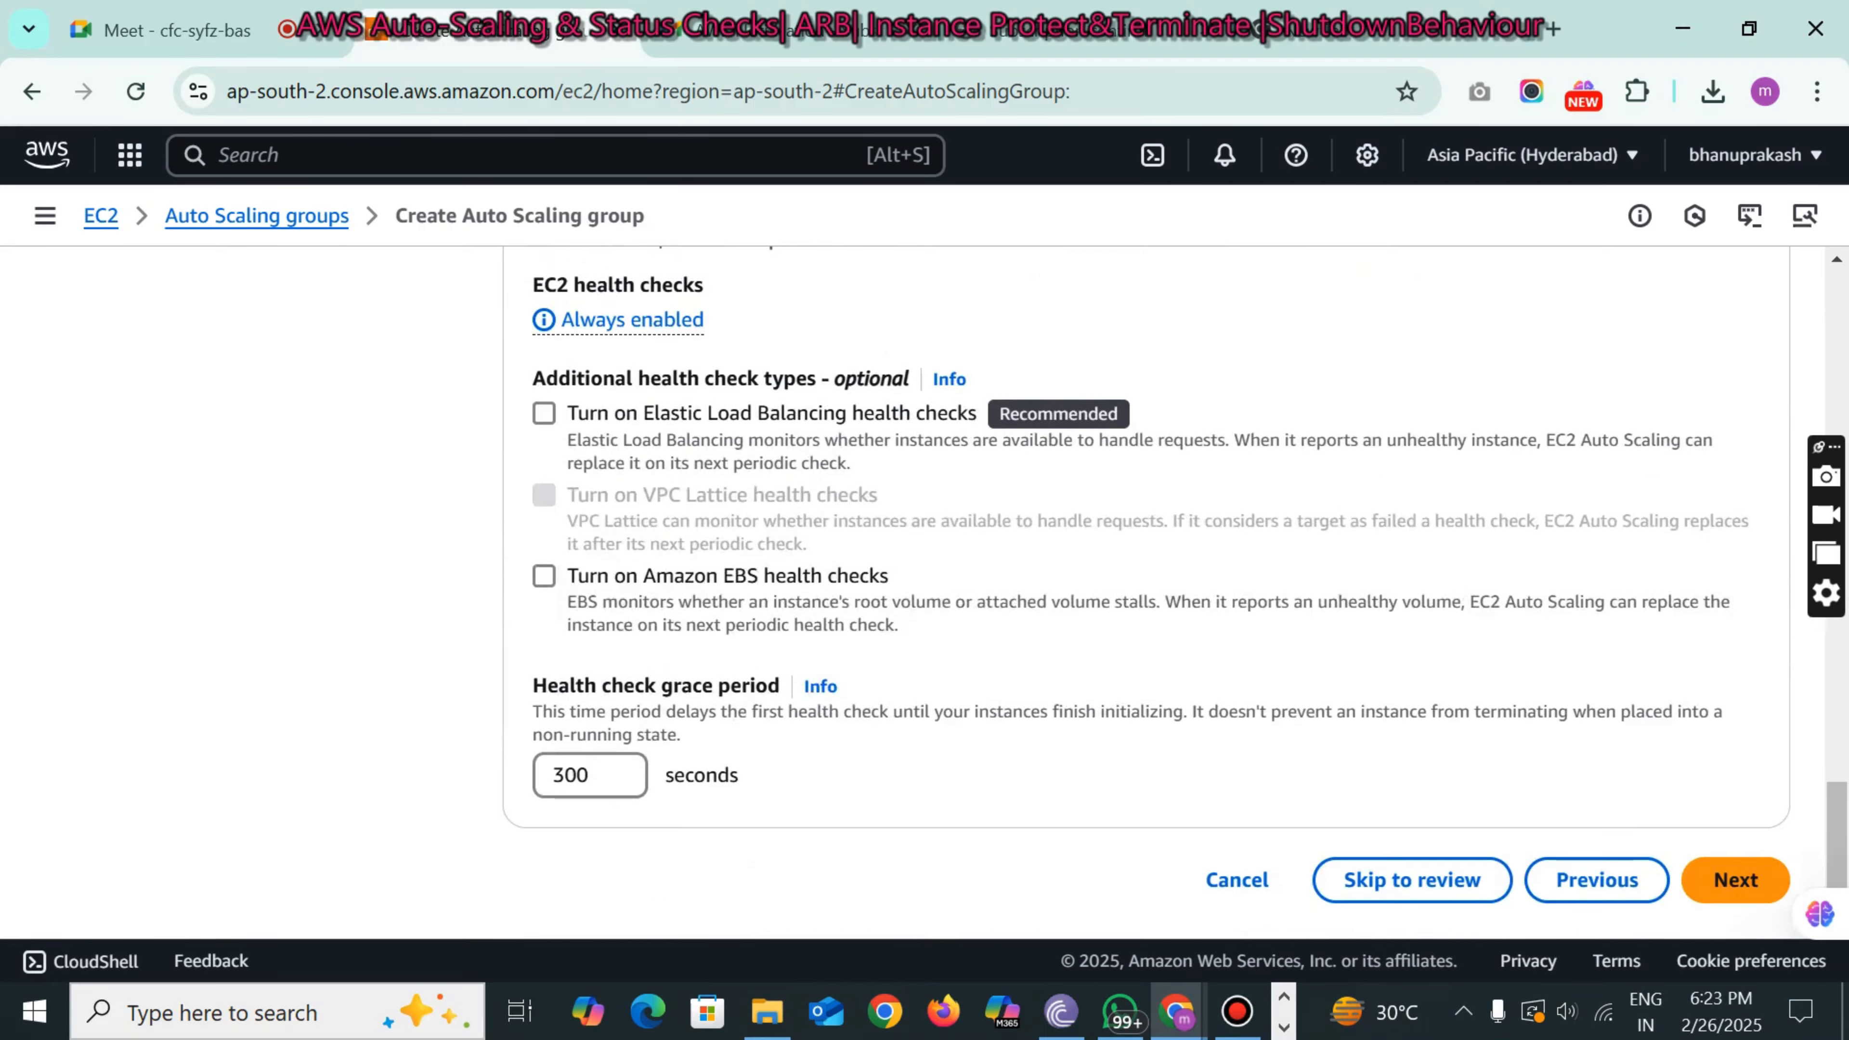
{"action": "scroll", "coordinate": [1147, 590], "scroll_direction": "up", "scroll_amount": 4}
{"action": "scroll", "coordinate": [1147, 590], "scroll_direction": "down", "scroll_amount": 4}
{"action": "scroll", "coordinate": [1146, 590], "scroll_direction": "up", "scroll_amount": 4}
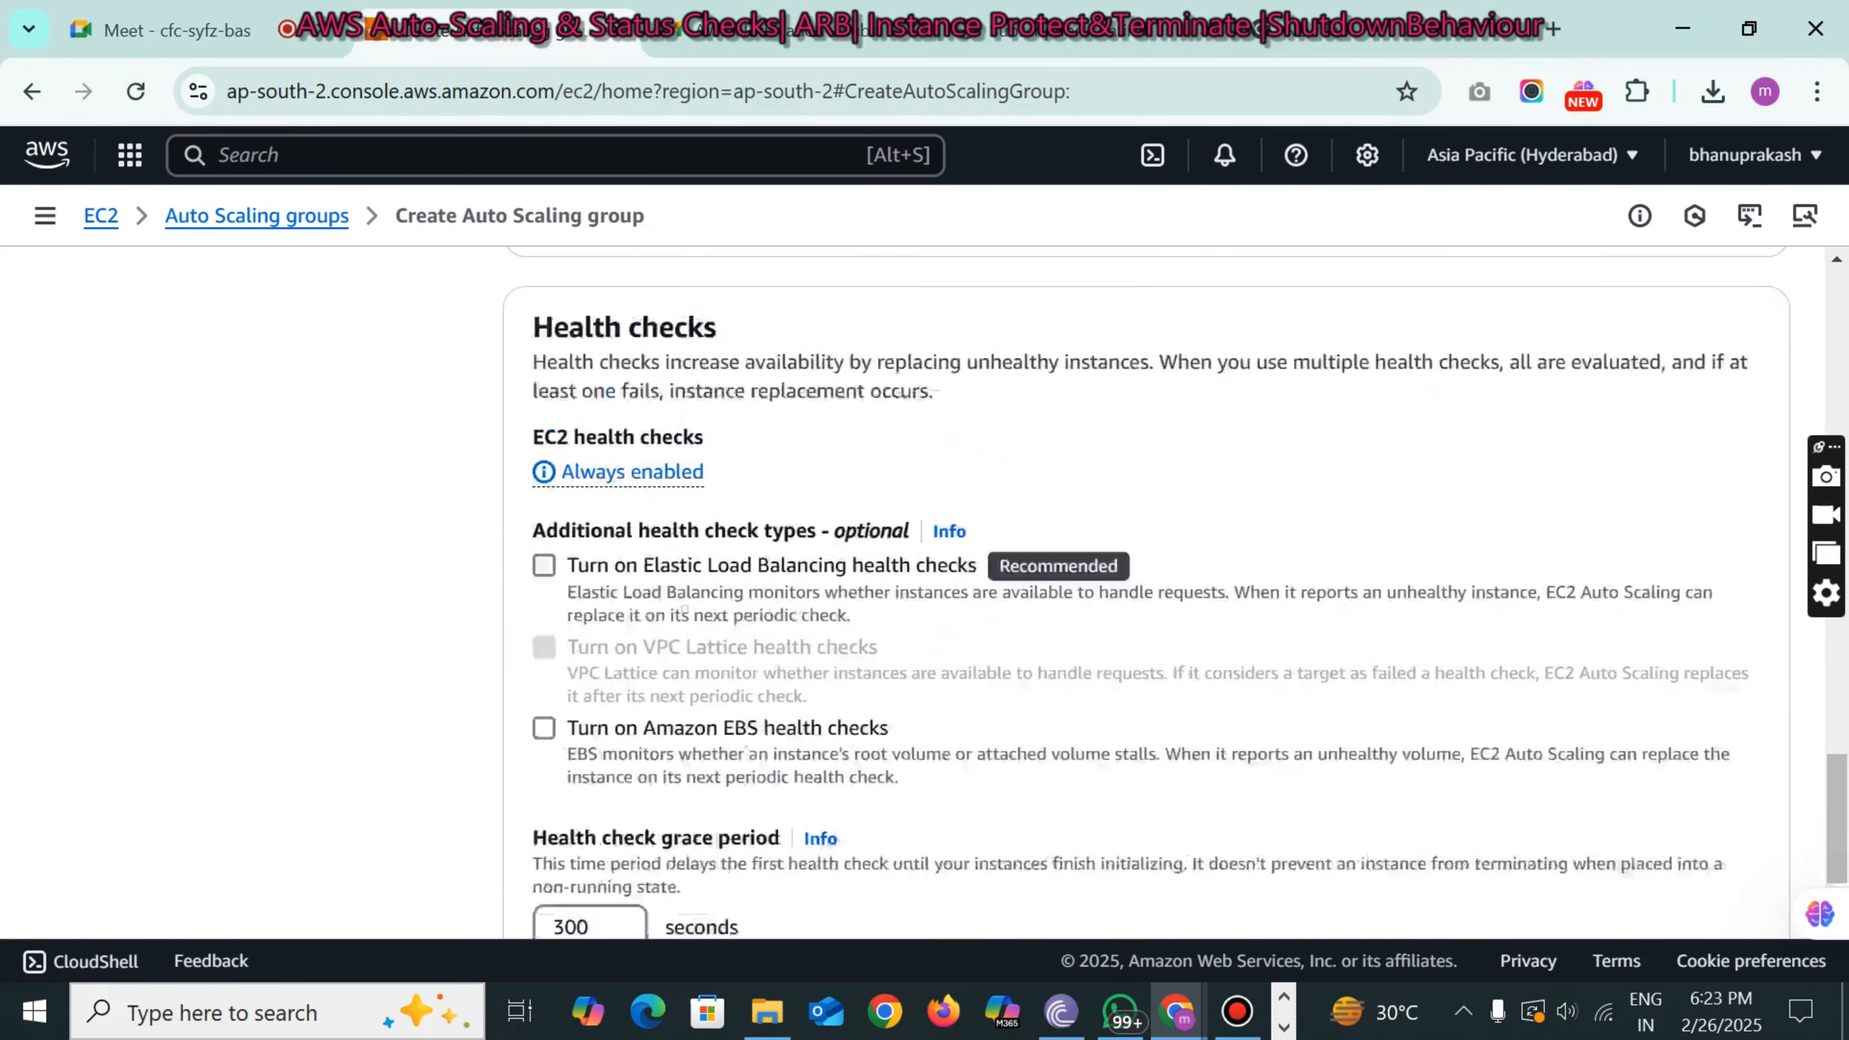
{"action": "left_click_drag", "start_coordinate": [529, 442], "coordinate": [750, 445]}
{"action": "left_click", "coordinate": [434, 478]}
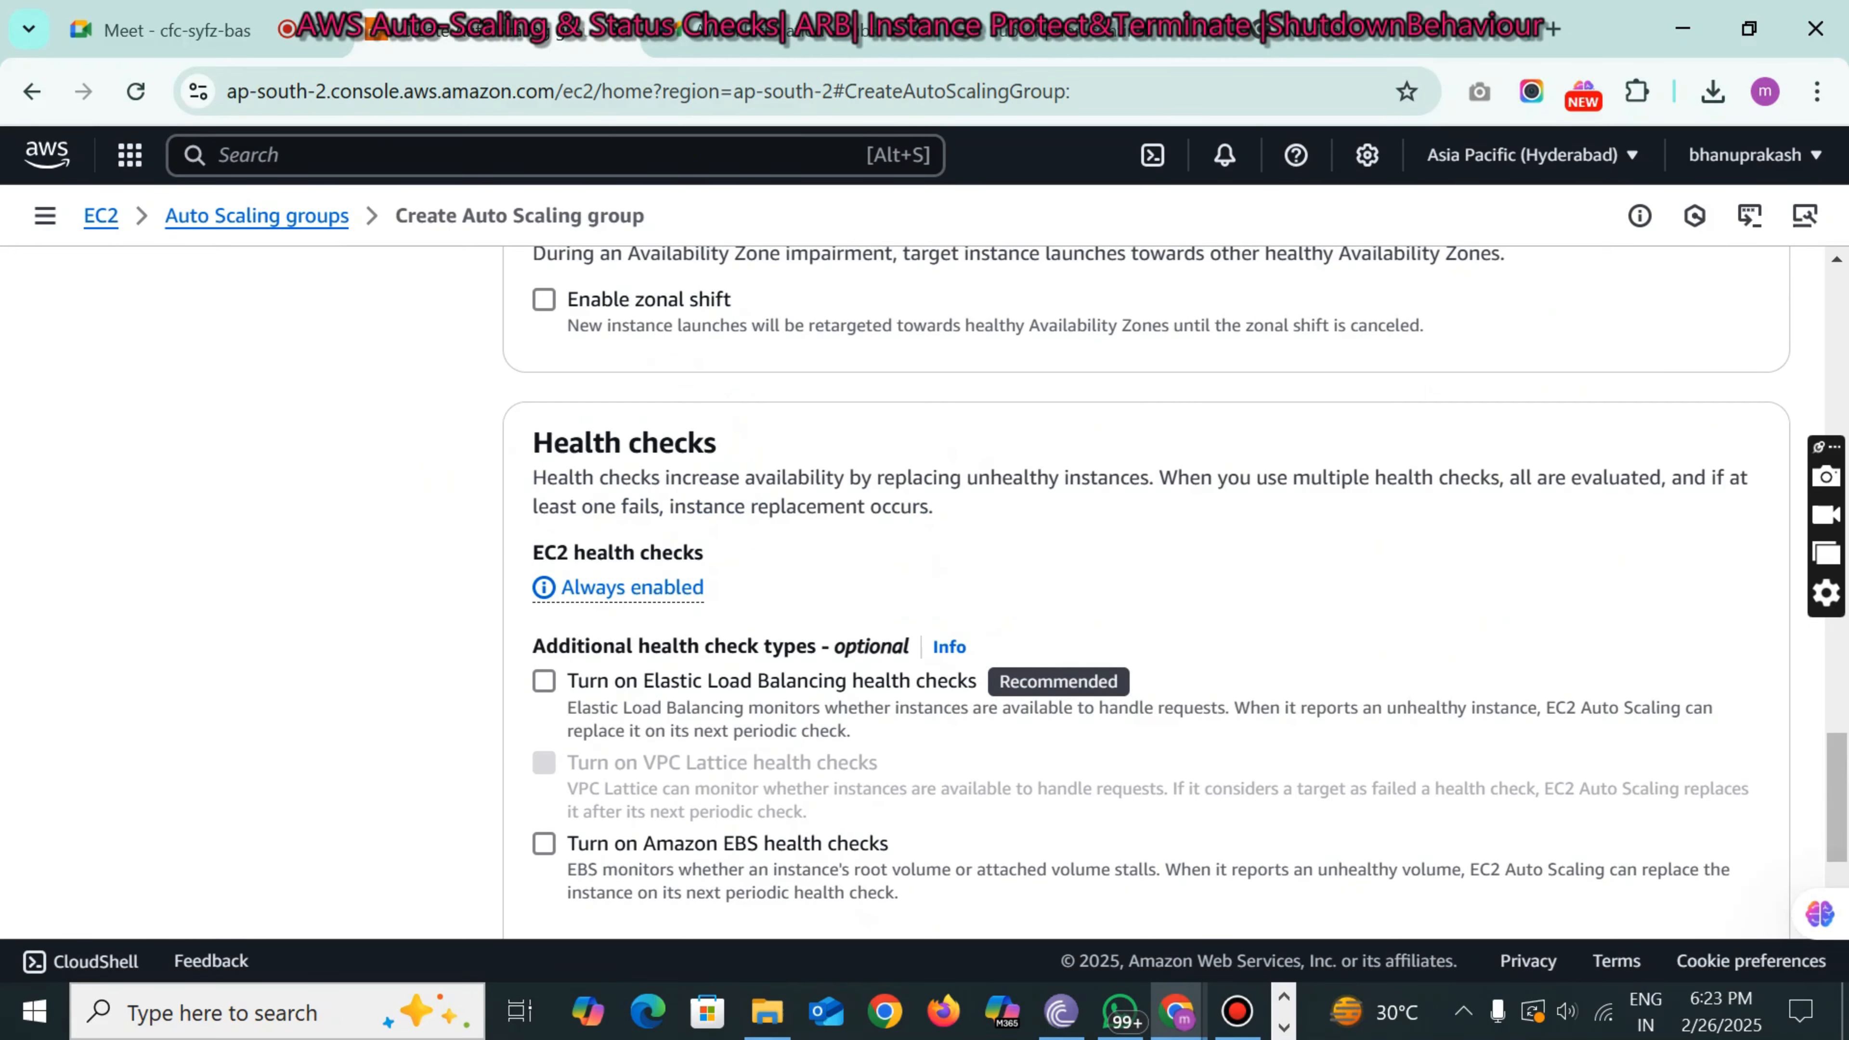
{"action": "scroll", "coordinate": [1146, 644], "scroll_direction": "down", "scroll_amount": 4}
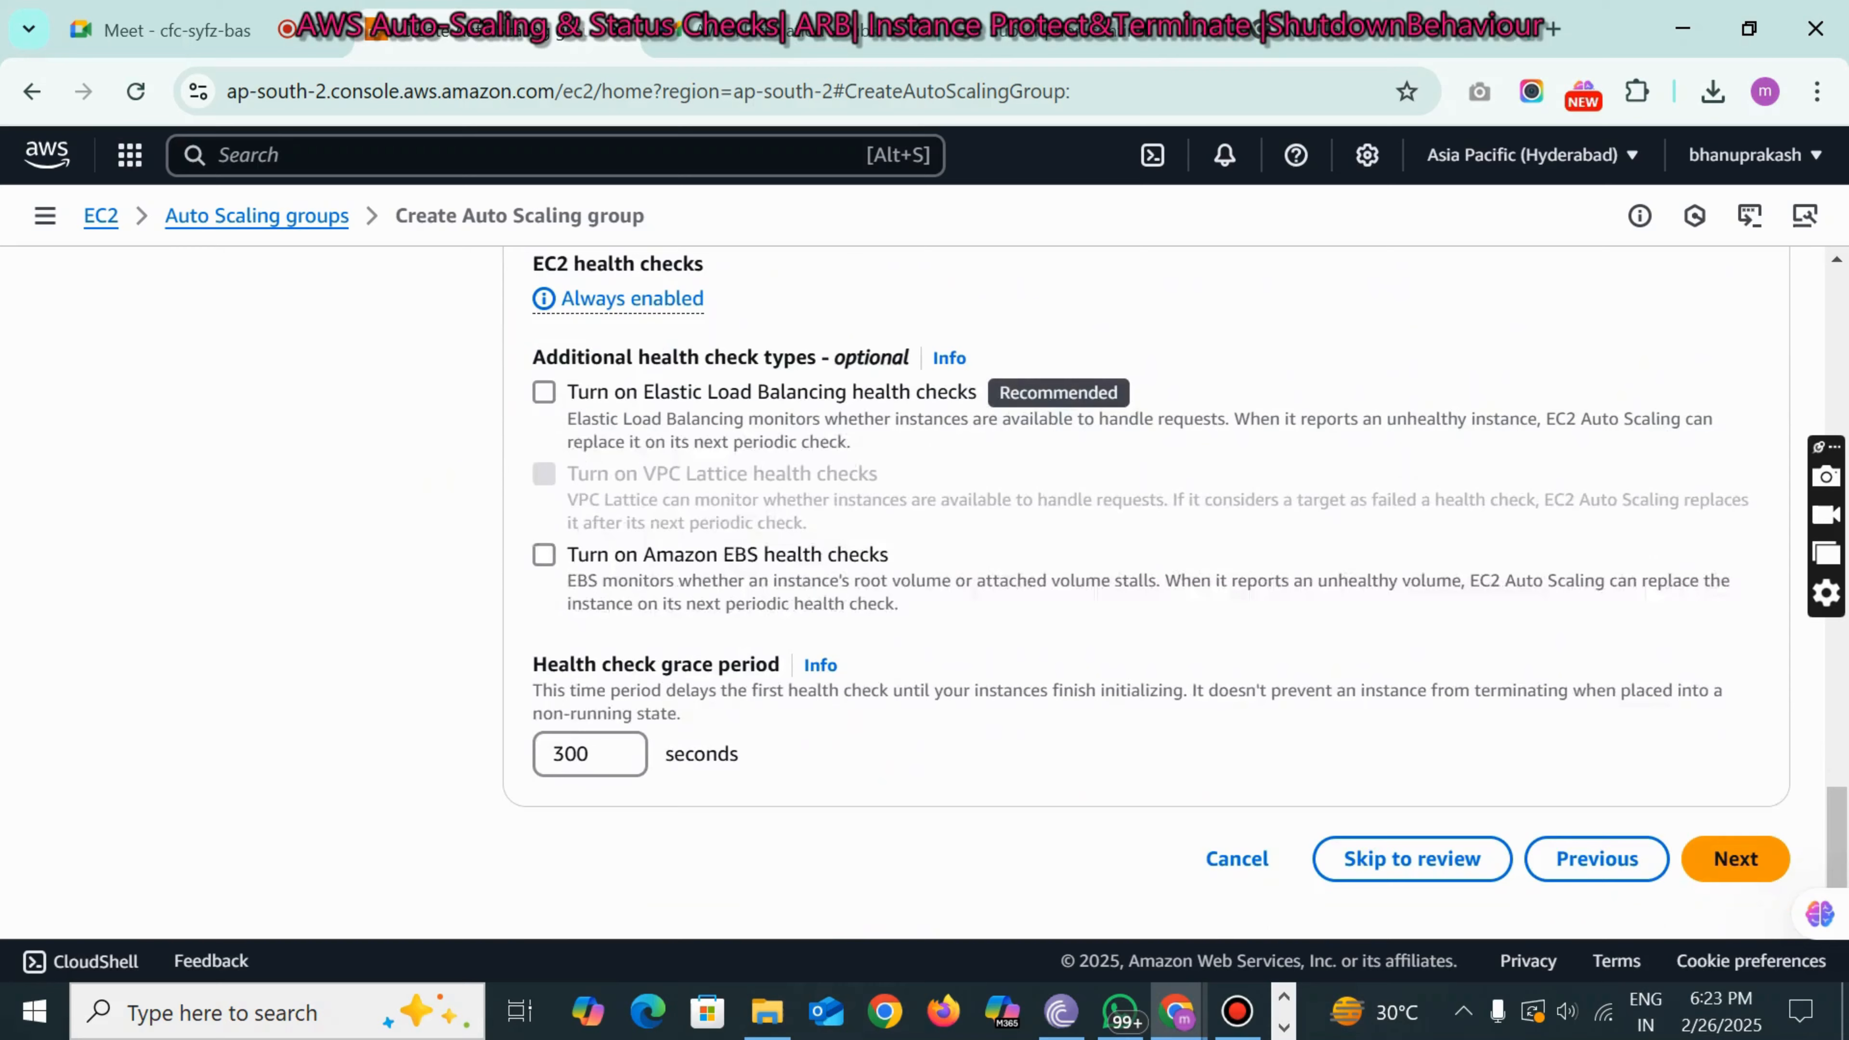
{"action": "scroll", "coordinate": [1147, 590], "scroll_direction": "up", "scroll_amount": 2}
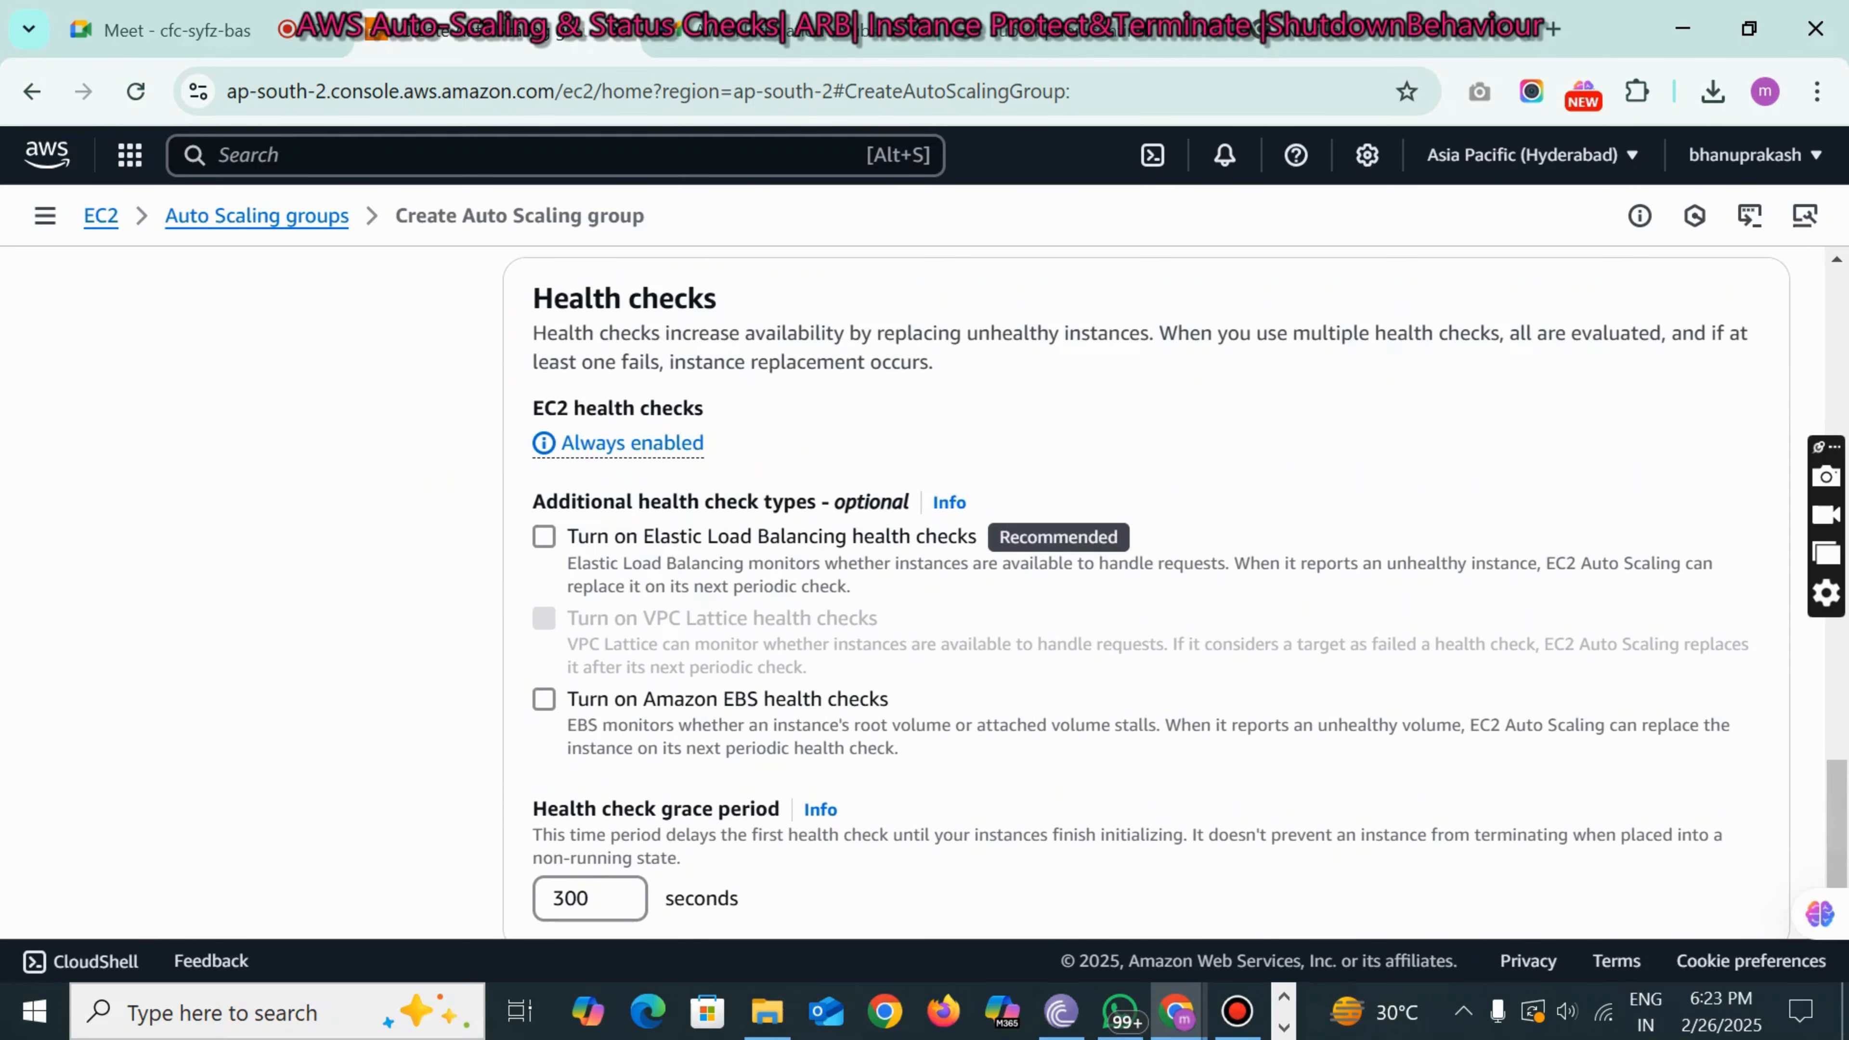
{"action": "left_click_drag", "start_coordinate": [533, 297], "coordinate": [722, 297]}
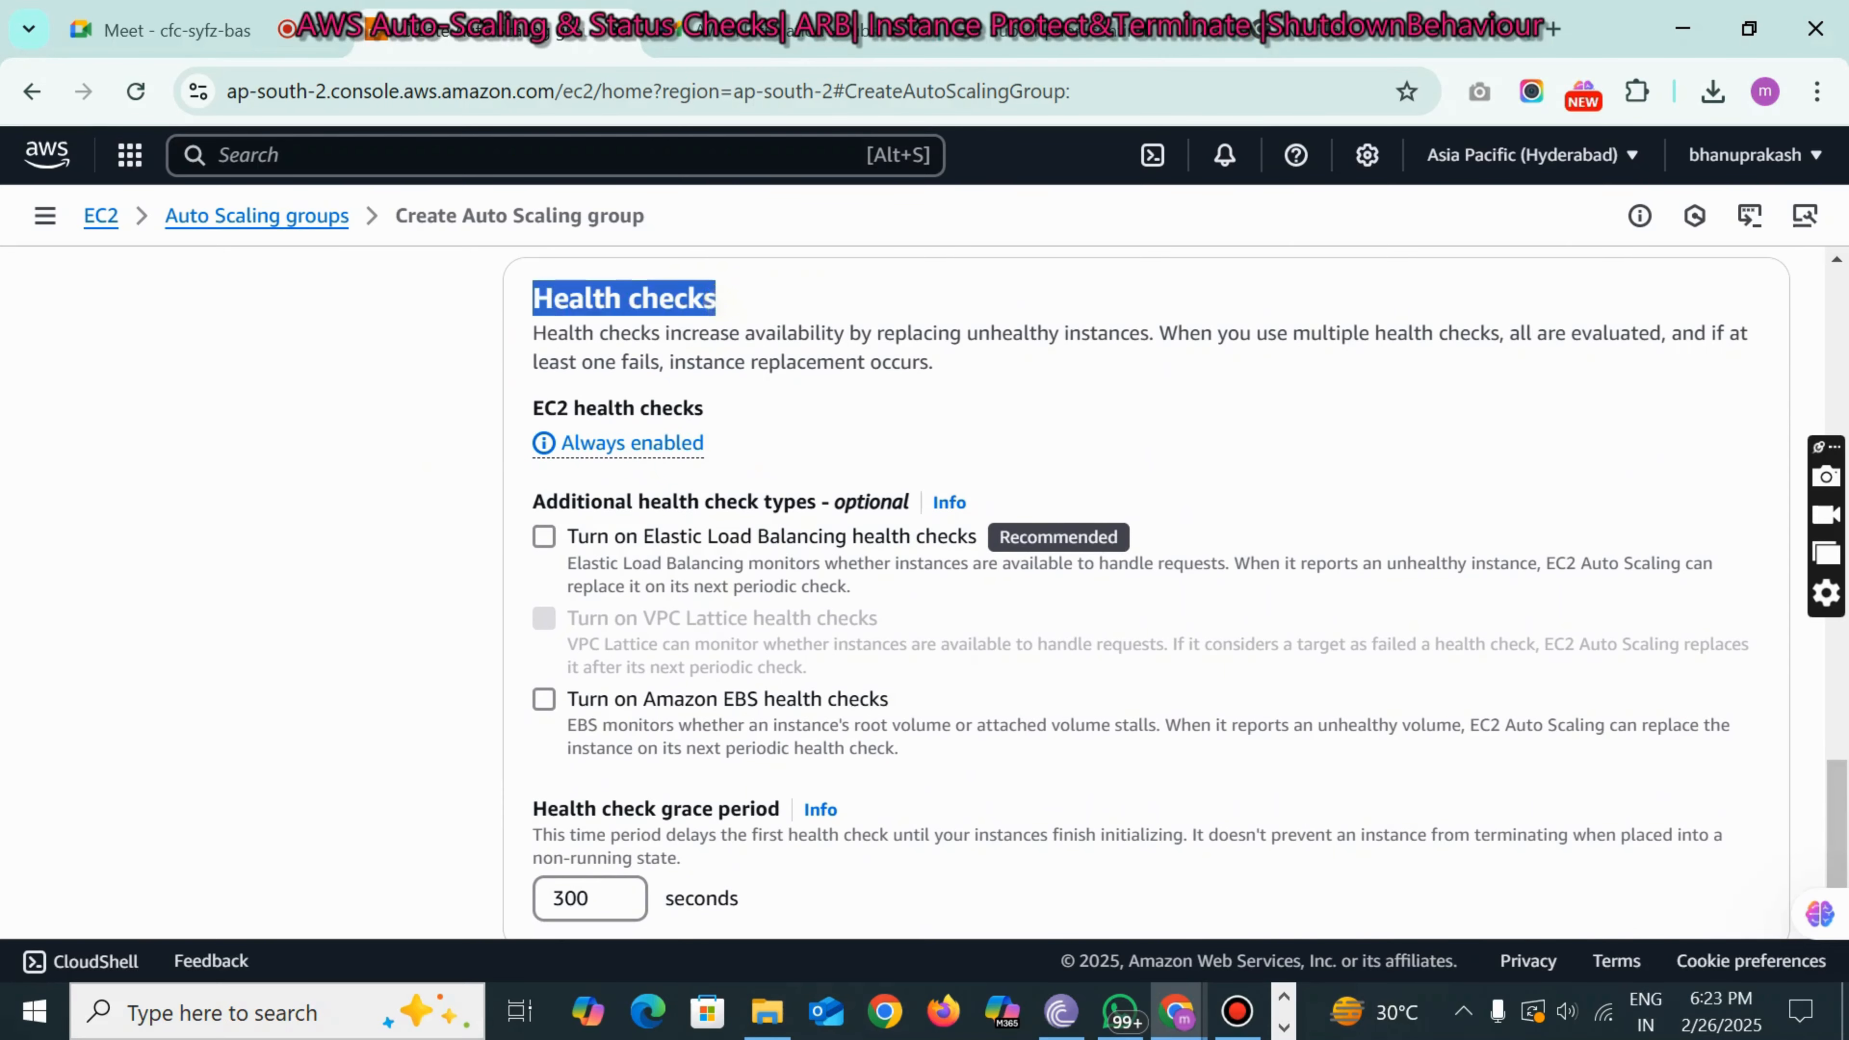
{"action": "left_click", "coordinate": [957, 404]}
{"action": "scroll", "coordinate": [957, 404], "scroll_direction": "down", "scroll_amount": 2}
{"action": "scroll", "coordinate": [956, 404], "scroll_direction": "up", "scroll_amount": 2}
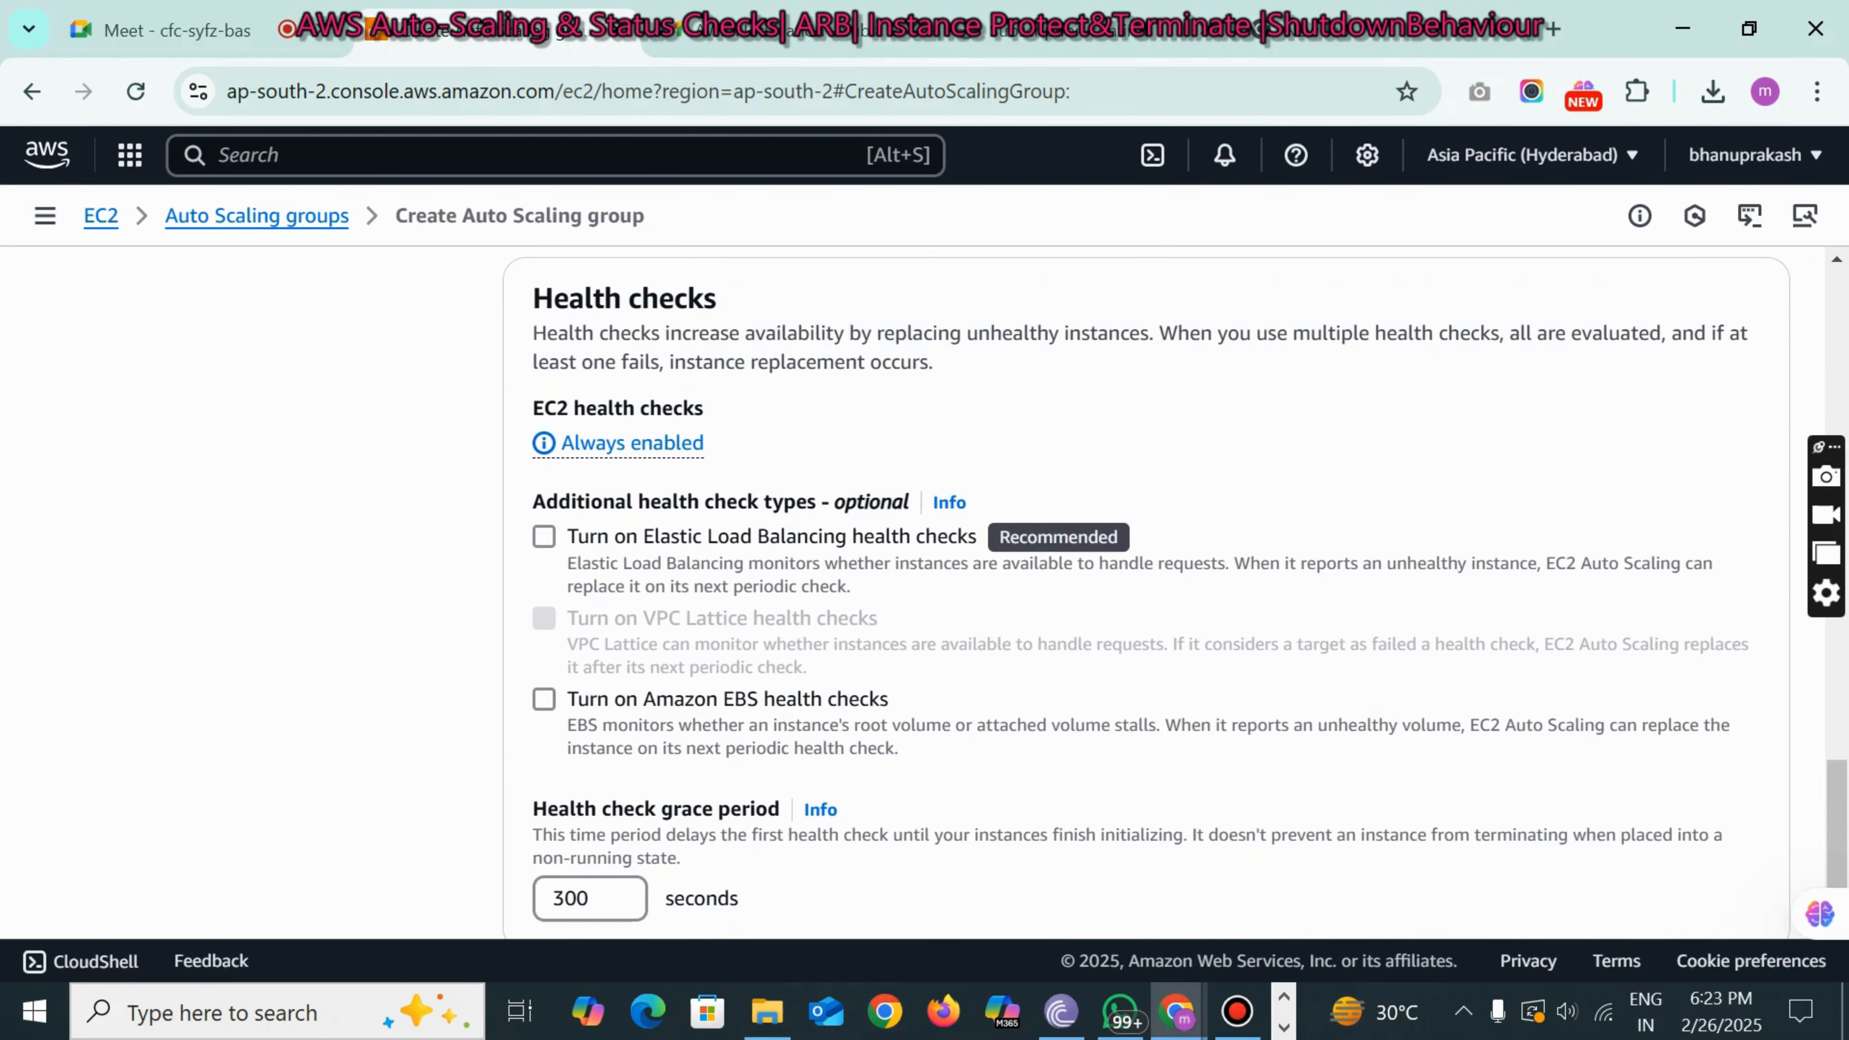
- Turn on Elastic Load Balancing health checks and highlight the notice about verifying their settings
{"action": "left_click_drag", "start_coordinate": [568, 536], "coordinate": [968, 536]}
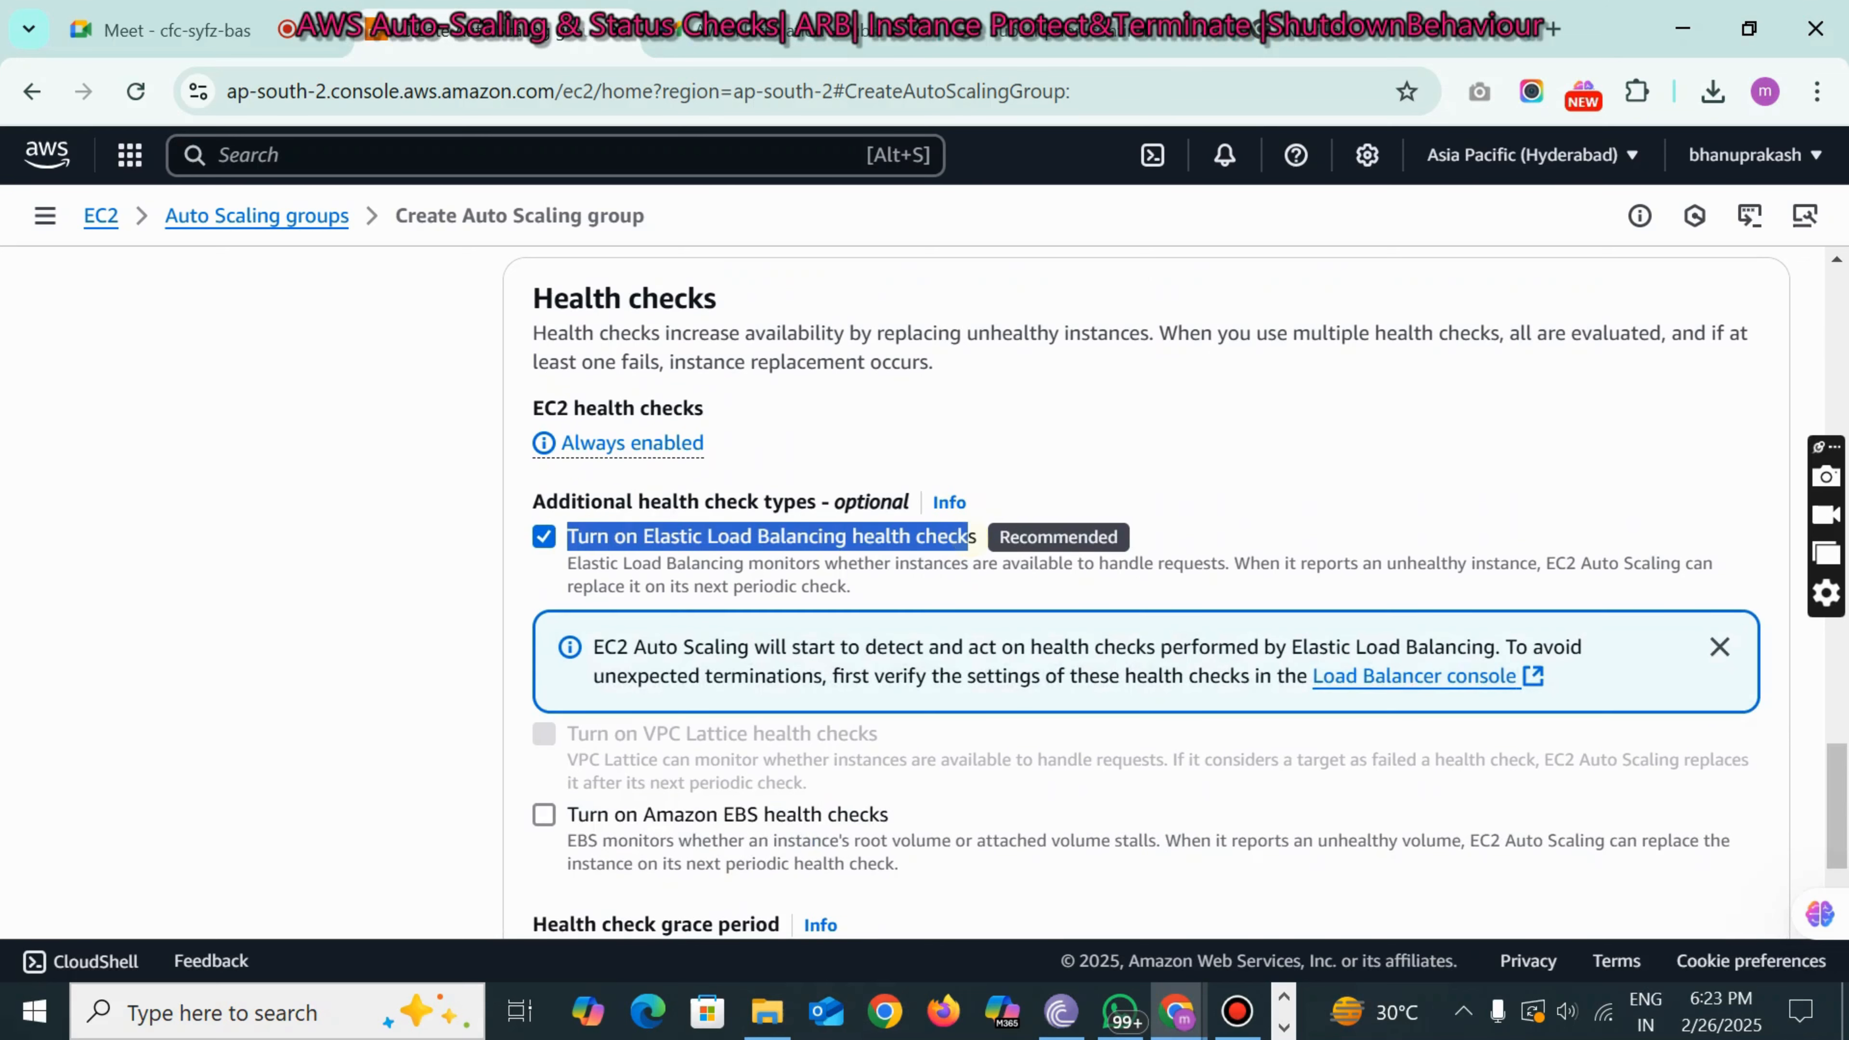
{"action": "left_click_drag", "start_coordinate": [593, 647], "coordinate": [1594, 652]}
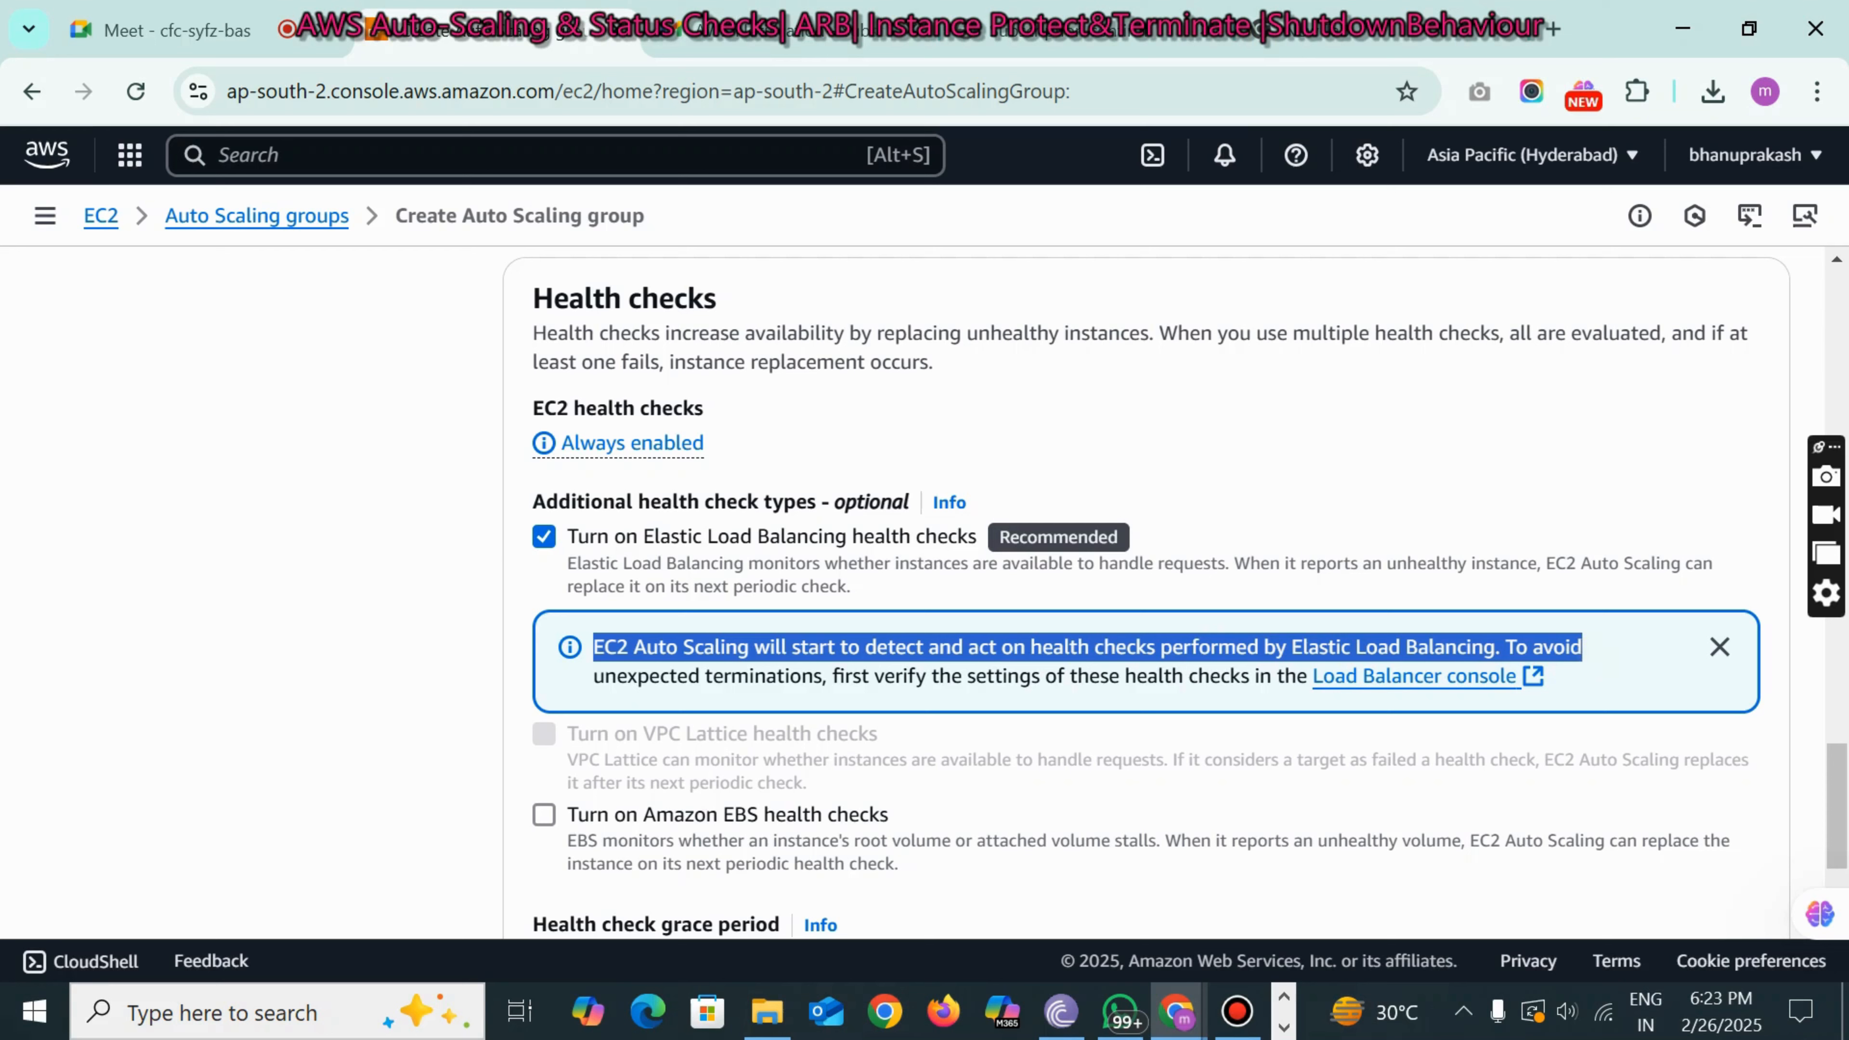
{"action": "left_click_drag", "start_coordinate": [832, 676], "coordinate": [1200, 681]}
{"action": "left_click", "coordinate": [514, 570]}
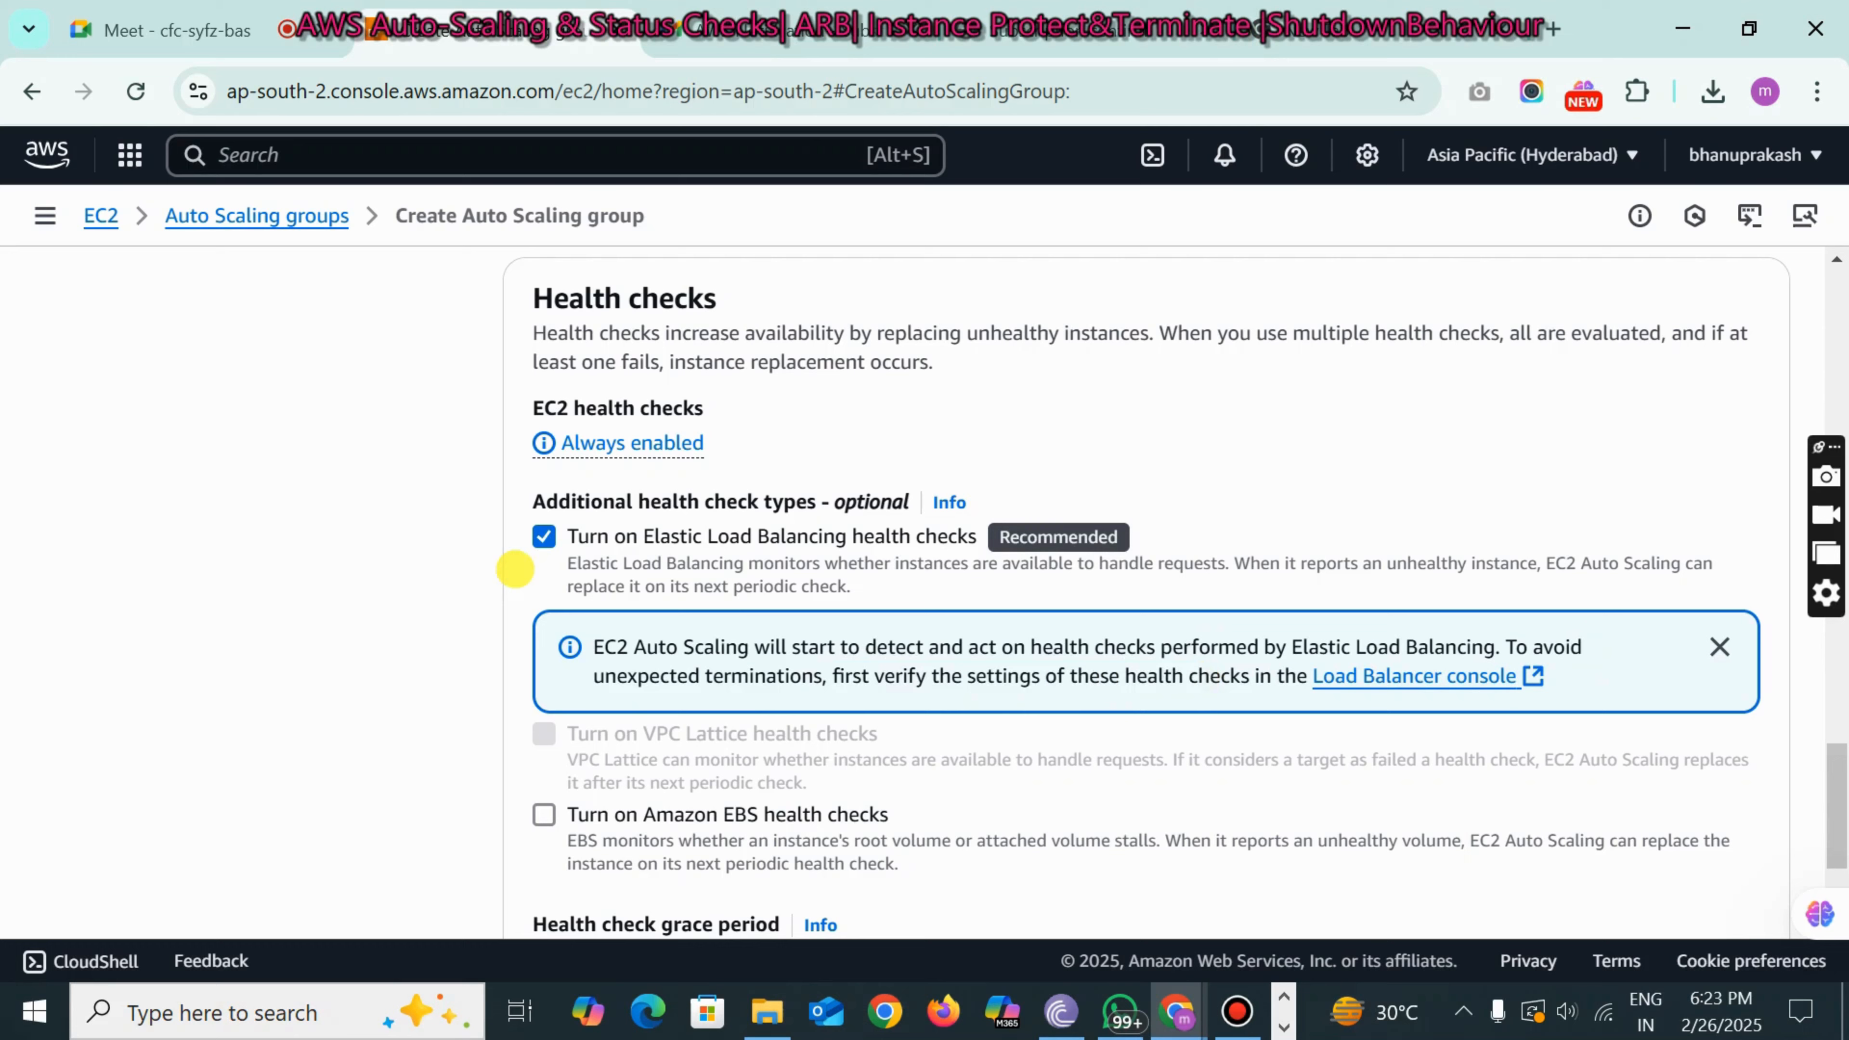
- Review the remaining health check settings and continue to Configure group size and scaling
{"action": "scroll", "coordinate": [1147, 583], "scroll_direction": "down", "scroll_amount": 3}
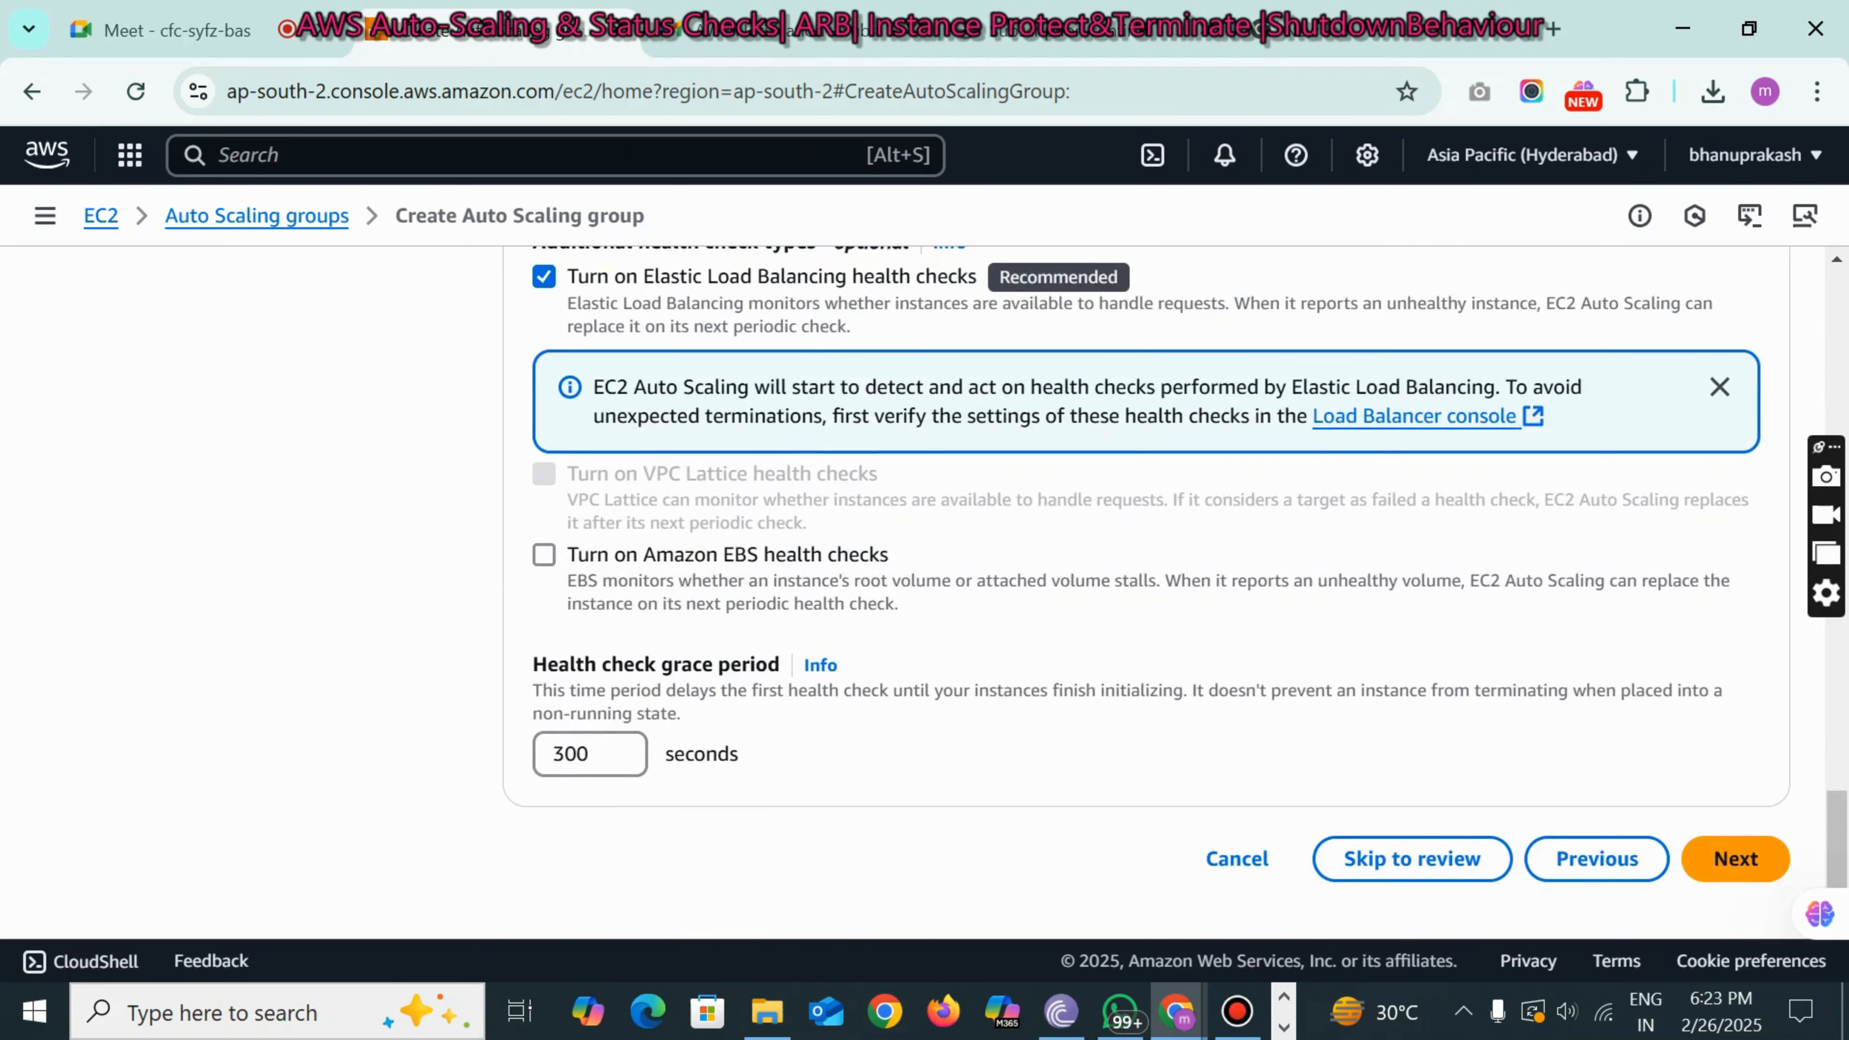
{"action": "scroll", "coordinate": [1147, 582], "scroll_direction": "up", "scroll_amount": 3}
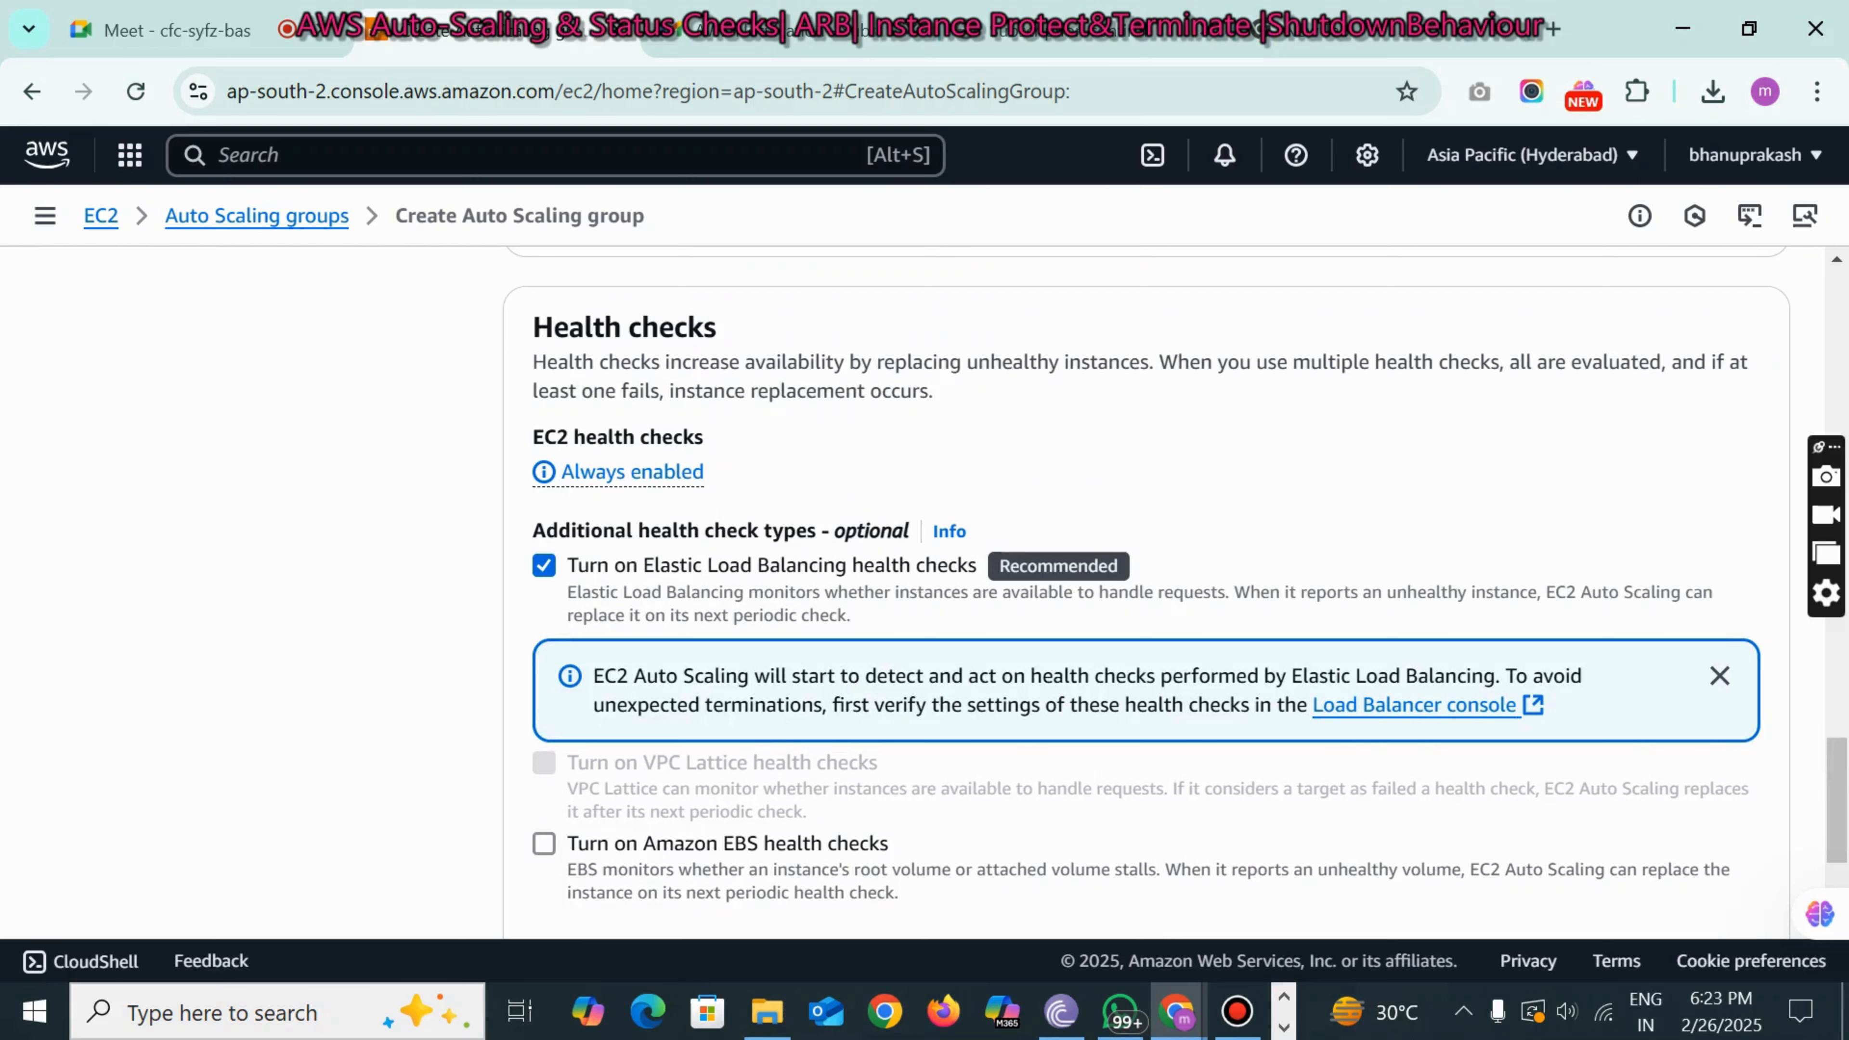
{"action": "scroll", "coordinate": [1146, 593], "scroll_direction": "down", "scroll_amount": 3}
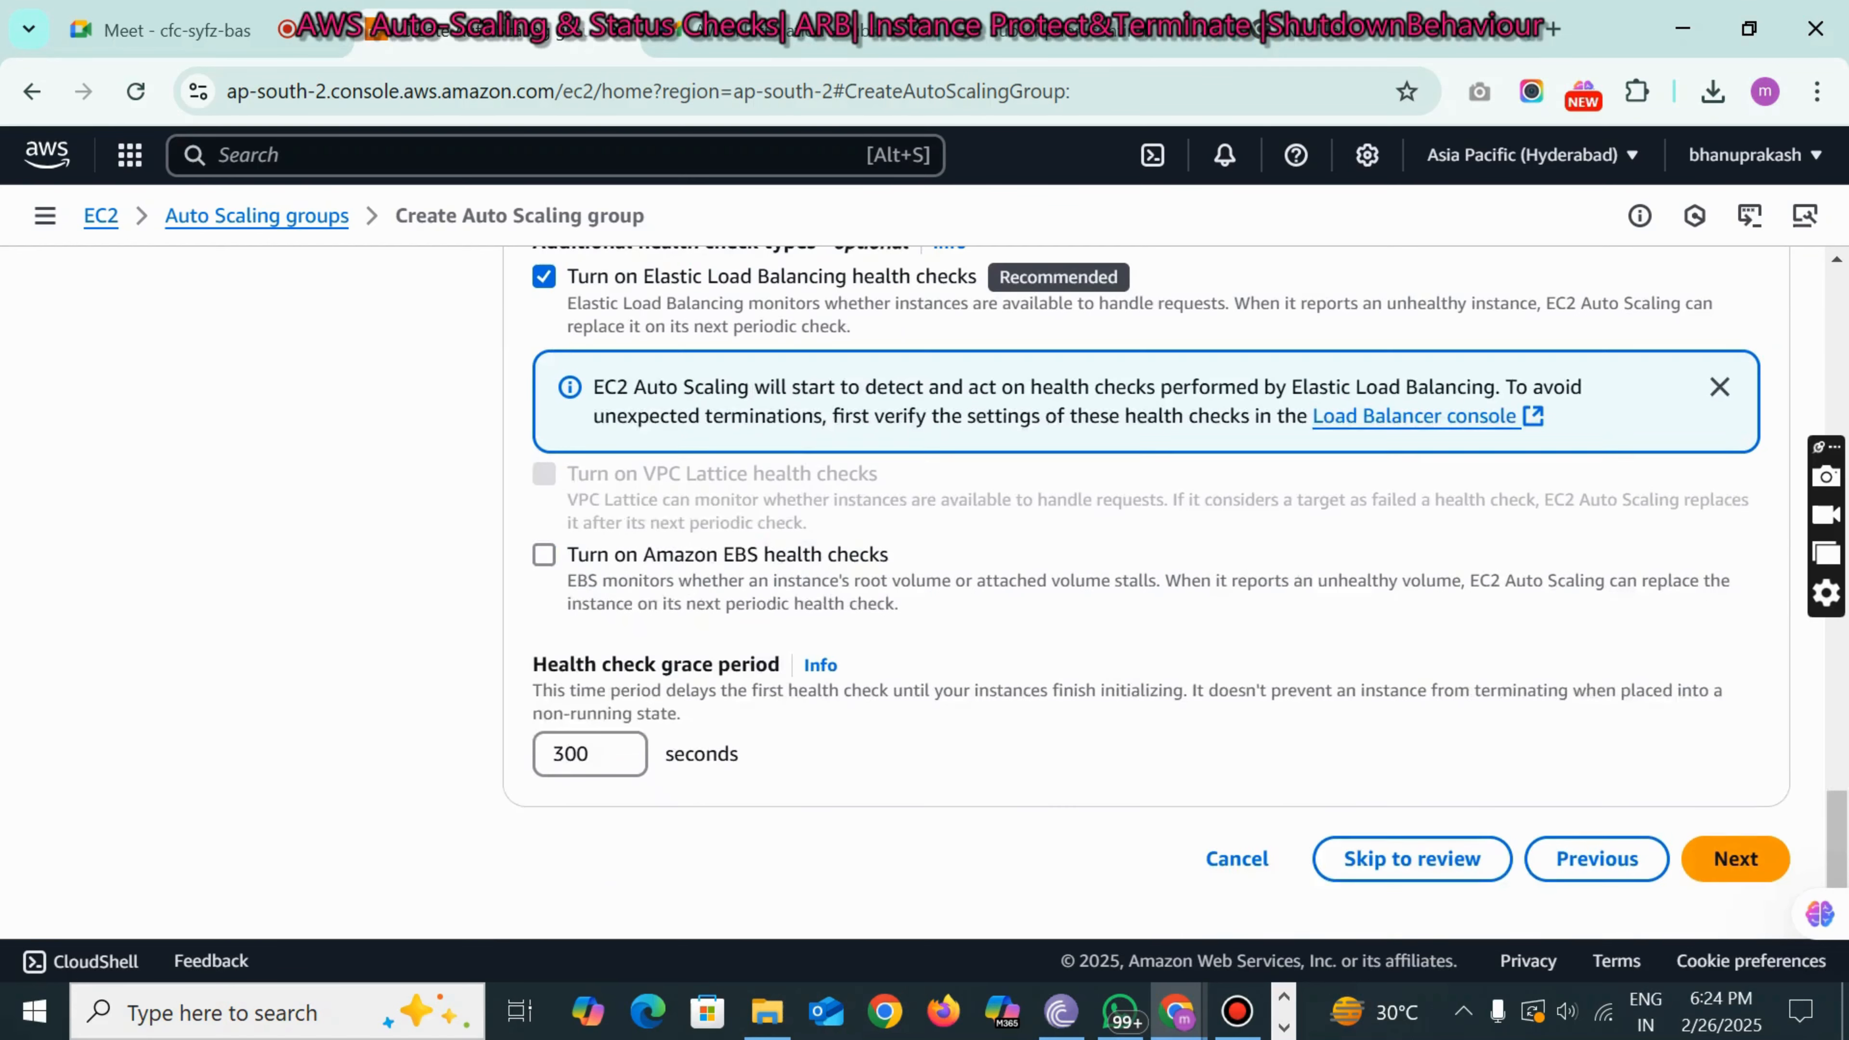
{"action": "left_click", "coordinate": [1725, 858]}
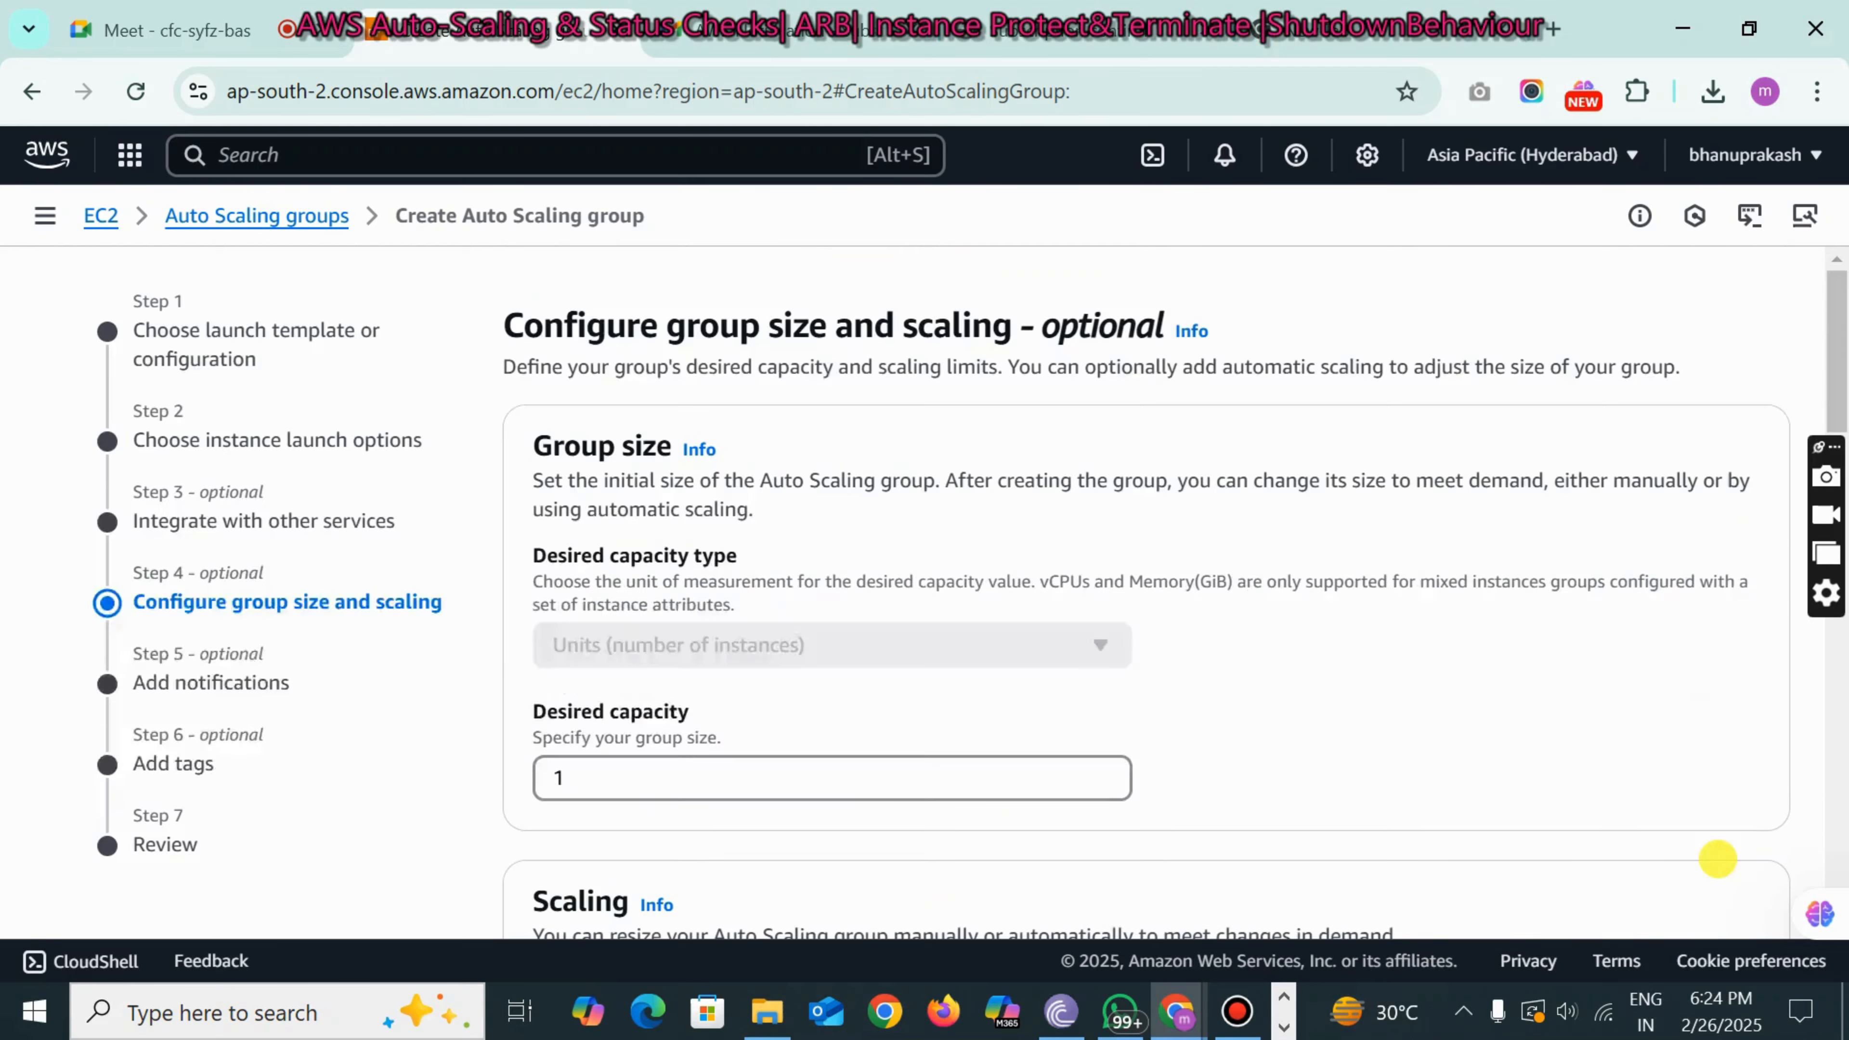
- Highlight the Desired capacity value in the Group size section
{"action": "scroll", "coordinate": [971, 605], "scroll_direction": "down", "scroll_amount": 2}
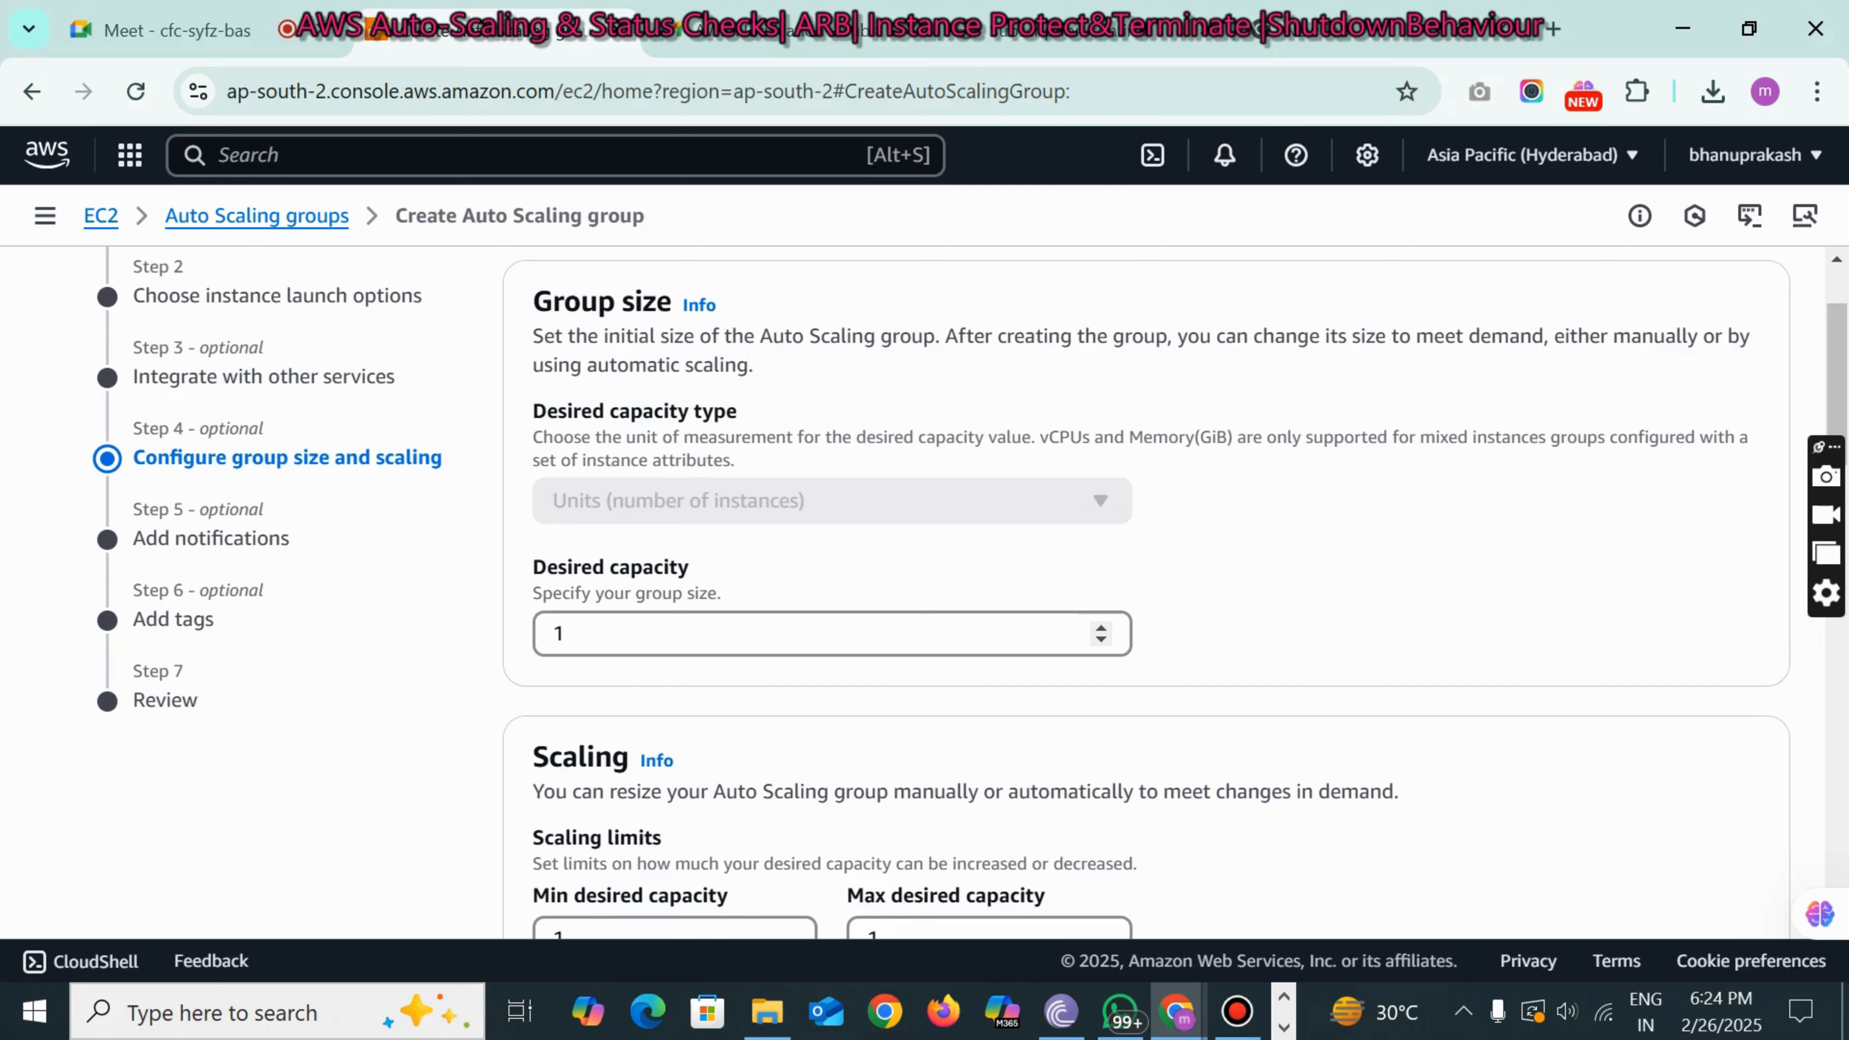
{"action": "left_click_drag", "start_coordinate": [648, 639], "coordinate": [488, 645]}
{"action": "left_click_drag", "start_coordinate": [653, 639], "coordinate": [473, 653]}
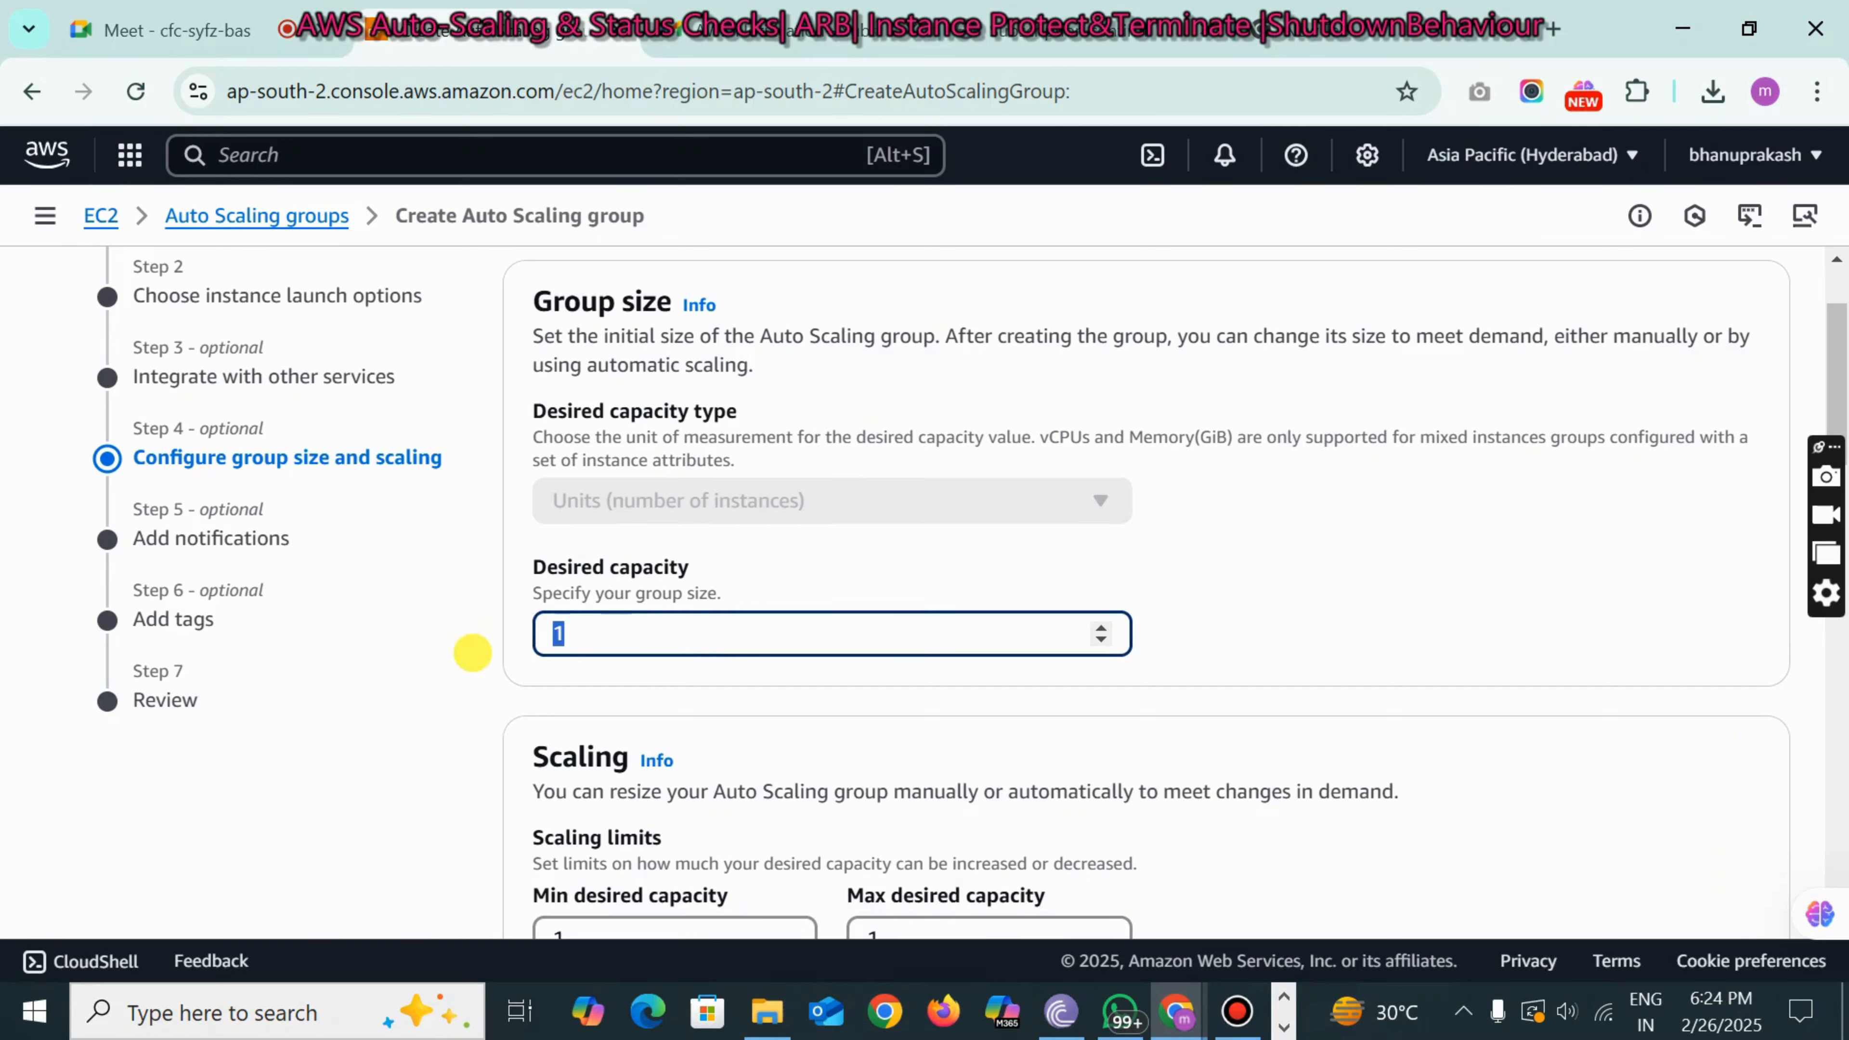
{"action": "left_click", "coordinate": [634, 641]}
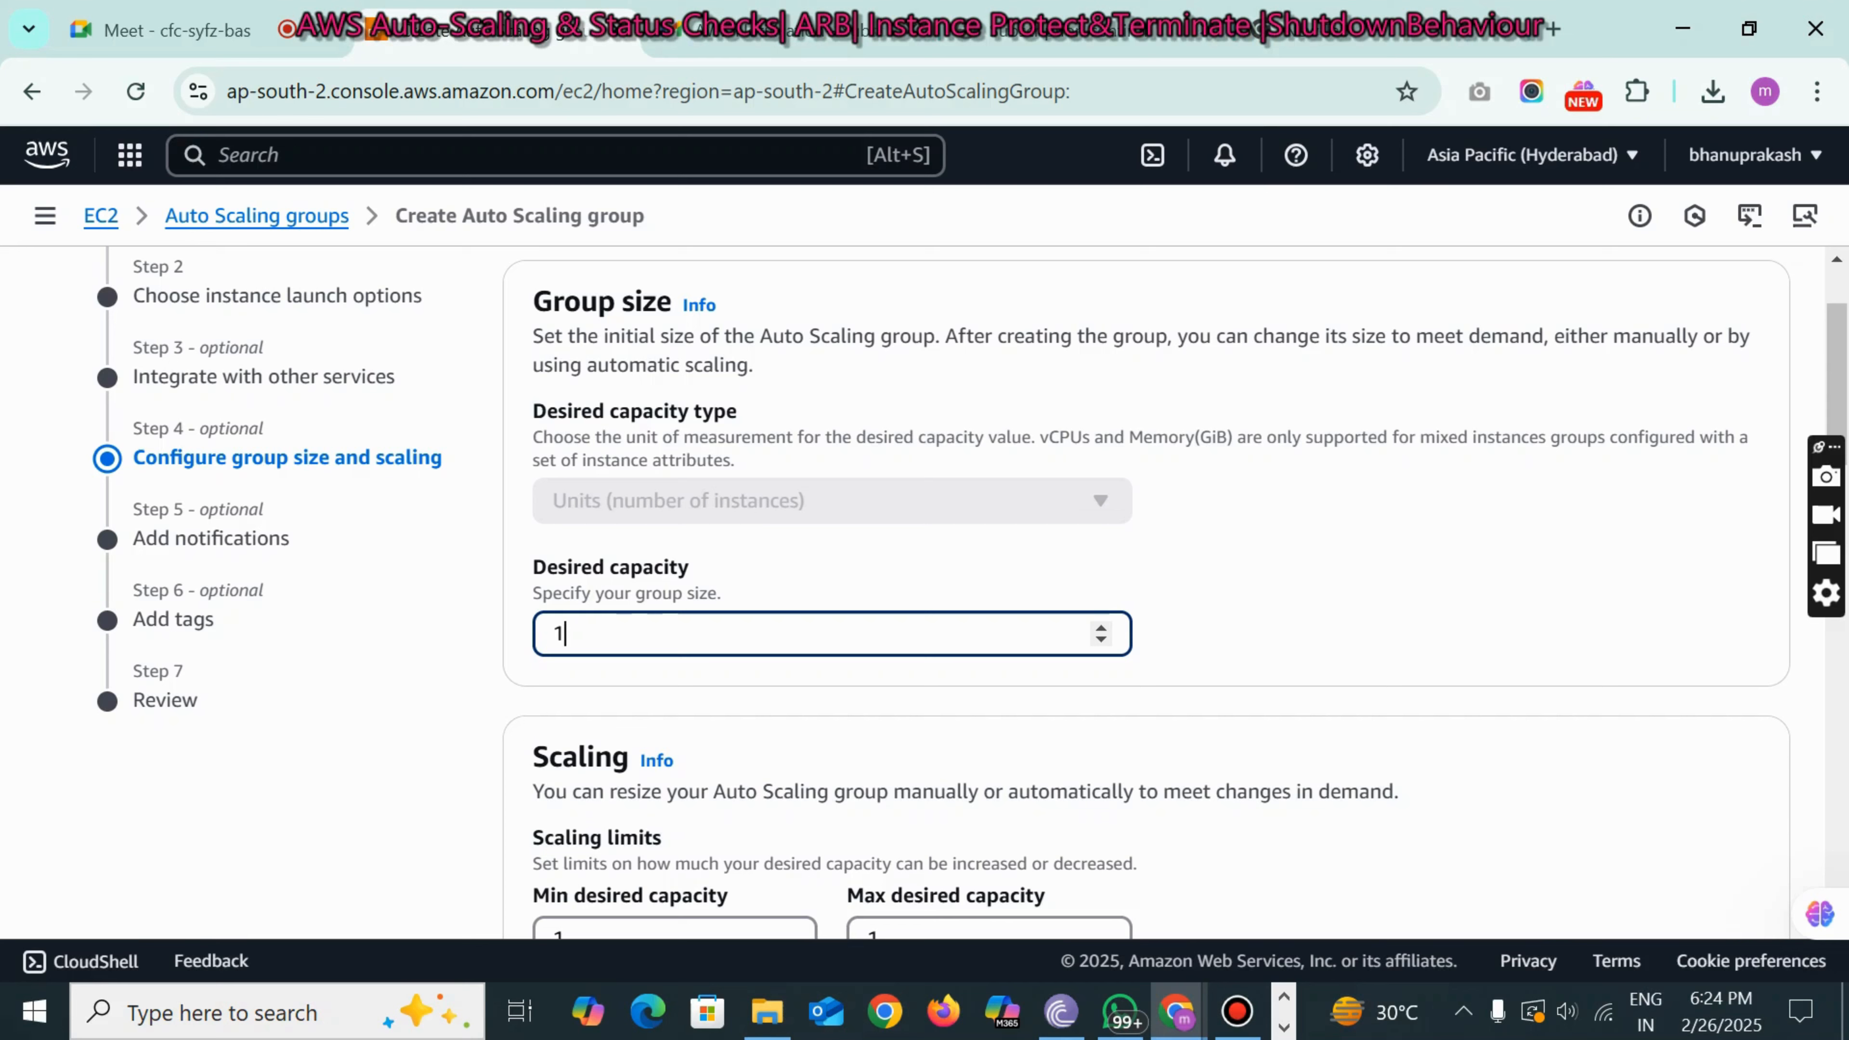
- Switch to the Notepad notes and add blank lines below the Launch Template line, leaving the cursor a few lines beneath it
{"action": "left_click", "coordinate": [1284, 1027]}
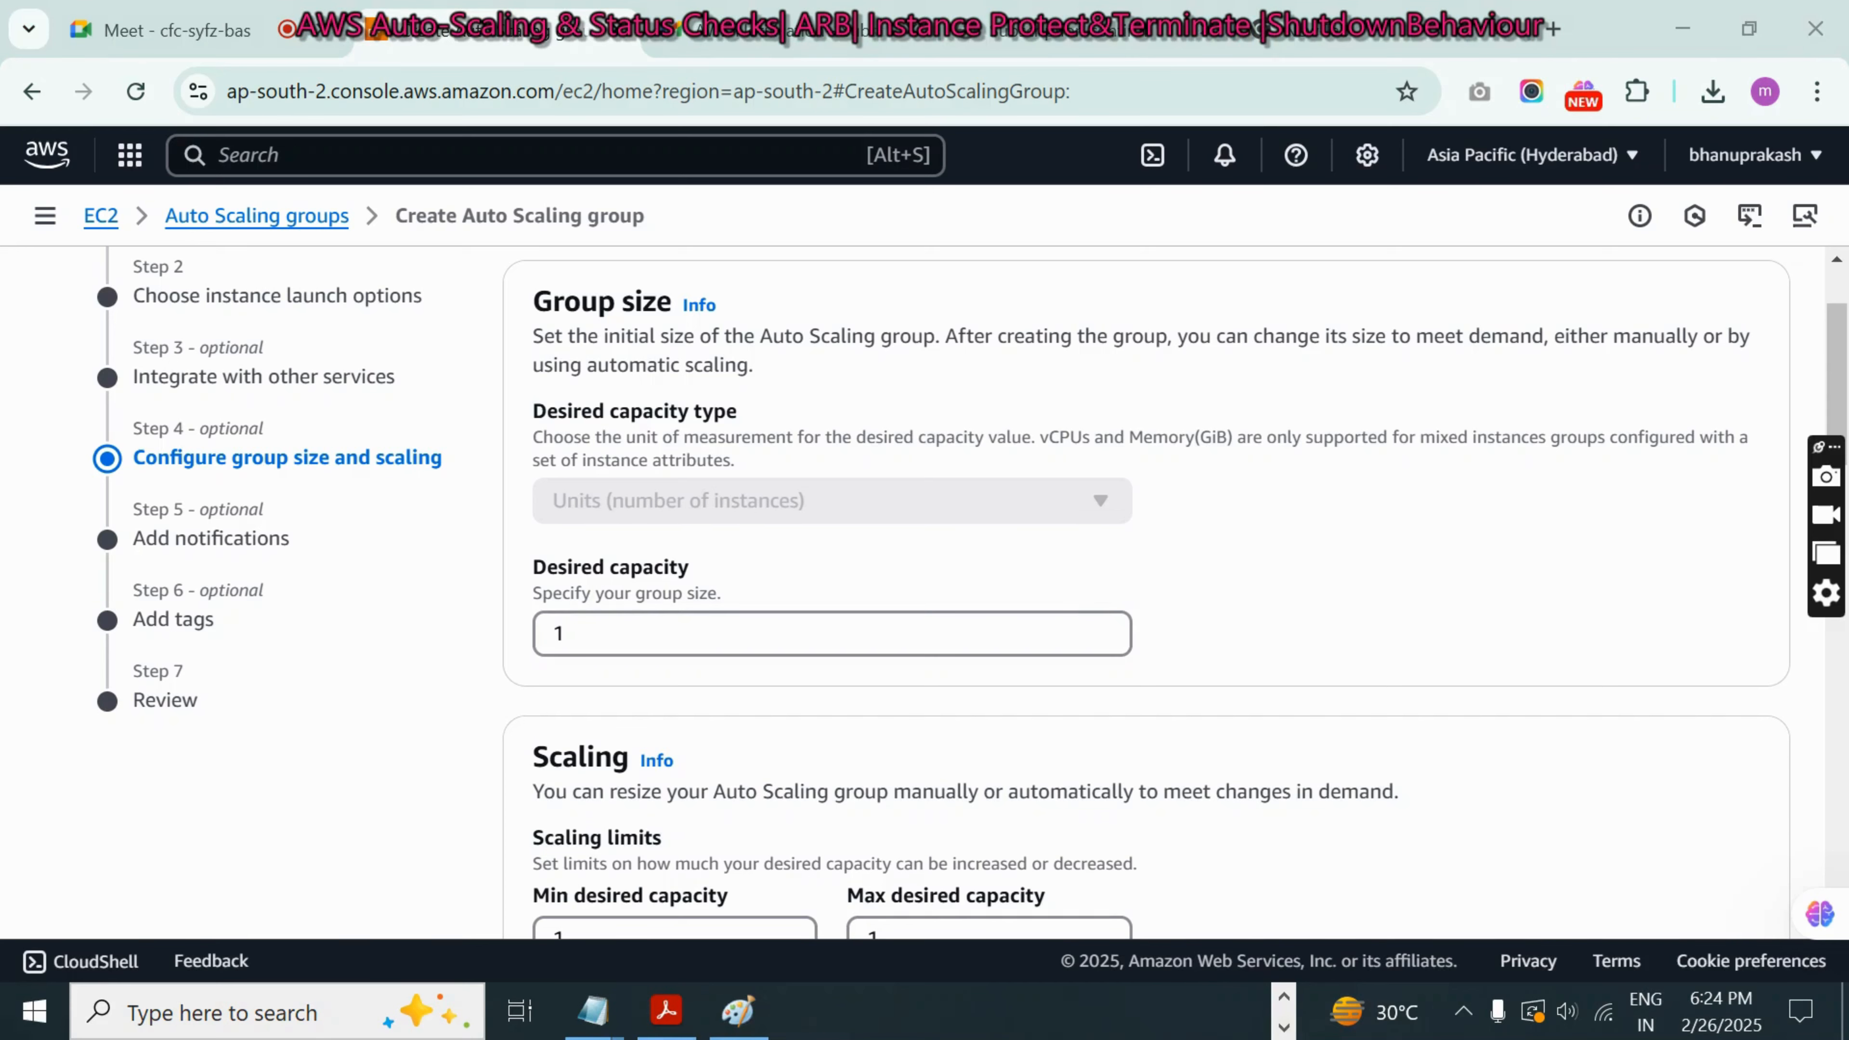
{"action": "mouse_move", "coordinate": [593, 1011]}
{"action": "left_click", "coordinate": [566, 913]}
{"action": "left_click", "coordinate": [869, 778]}
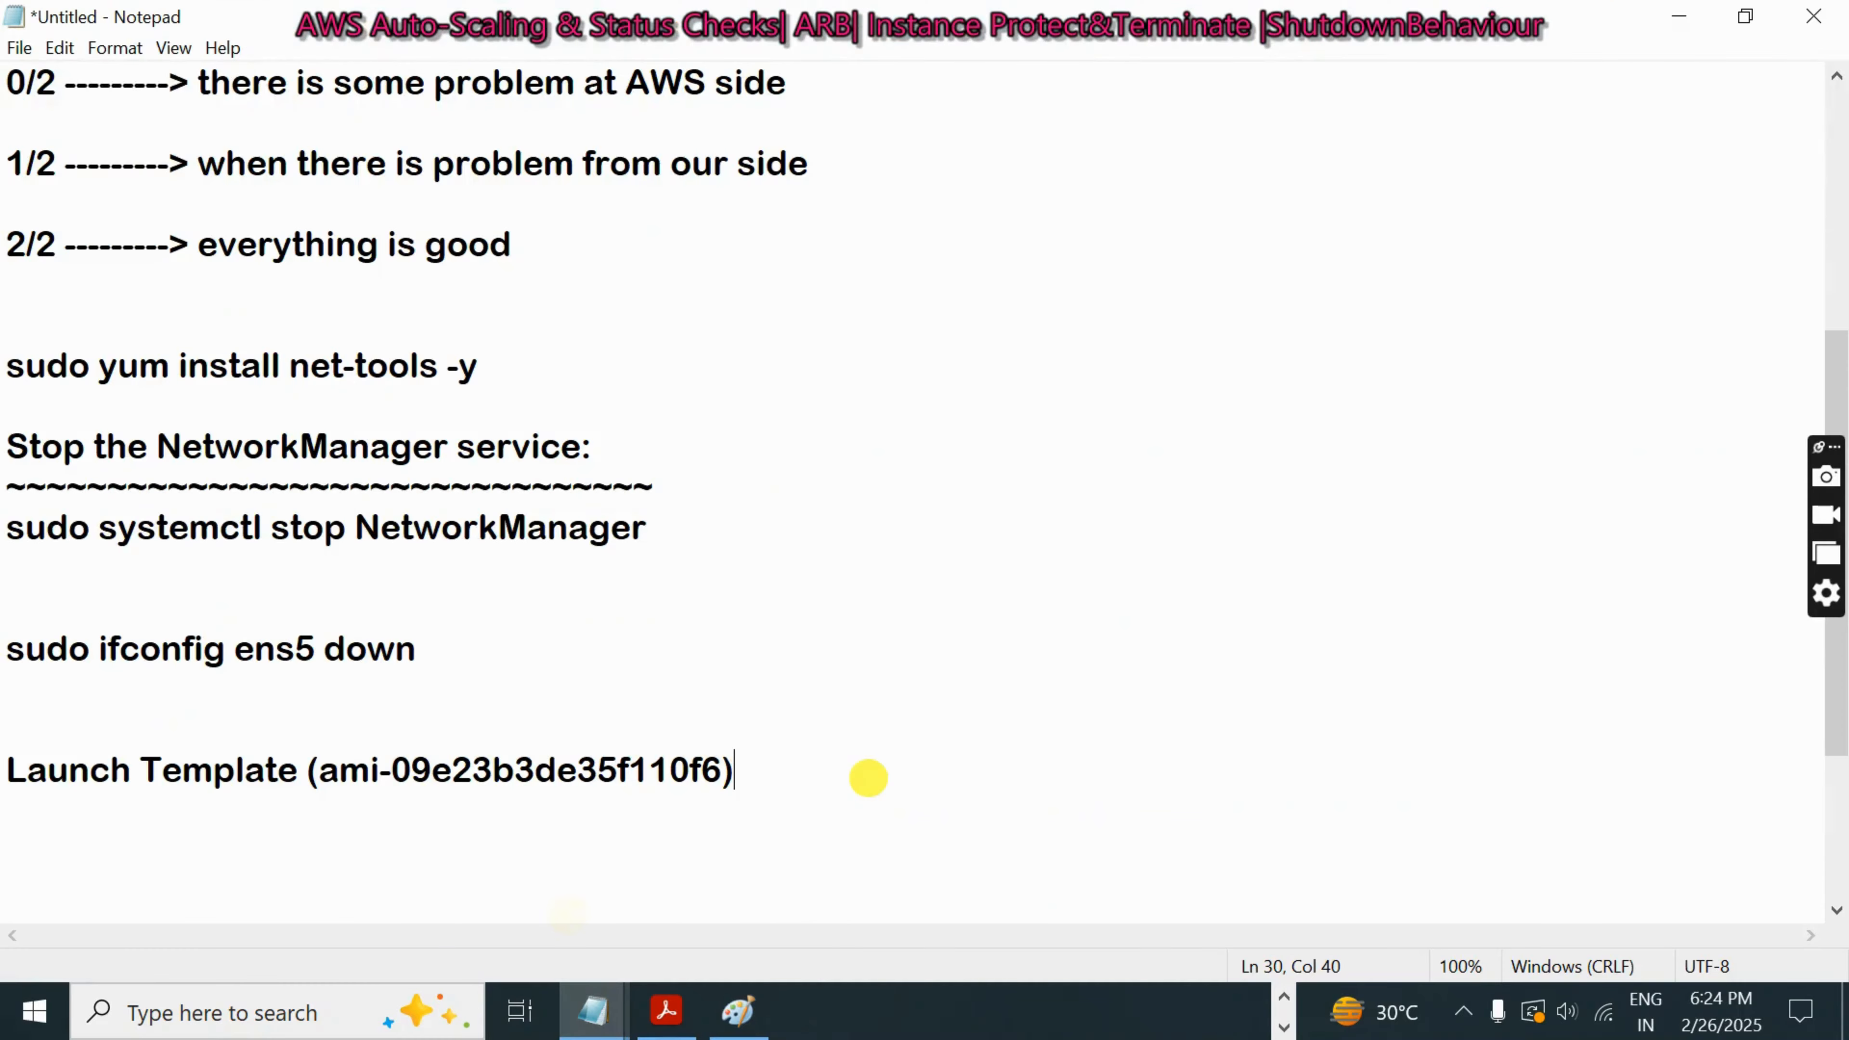
{"action": "key", "text": "Return"}
{"action": "key", "text": "Return"}
{"action": "key", "text": "Return"}
{"action": "key", "text": "Return"}
{"action": "key", "text": "Return"}
{"action": "key", "text": "Return"}
{"action": "key", "text": "Return"}
{"action": "key", "text": "Return"}
{"action": "key", "text": "Return"}
{"action": "key", "text": "Return"}
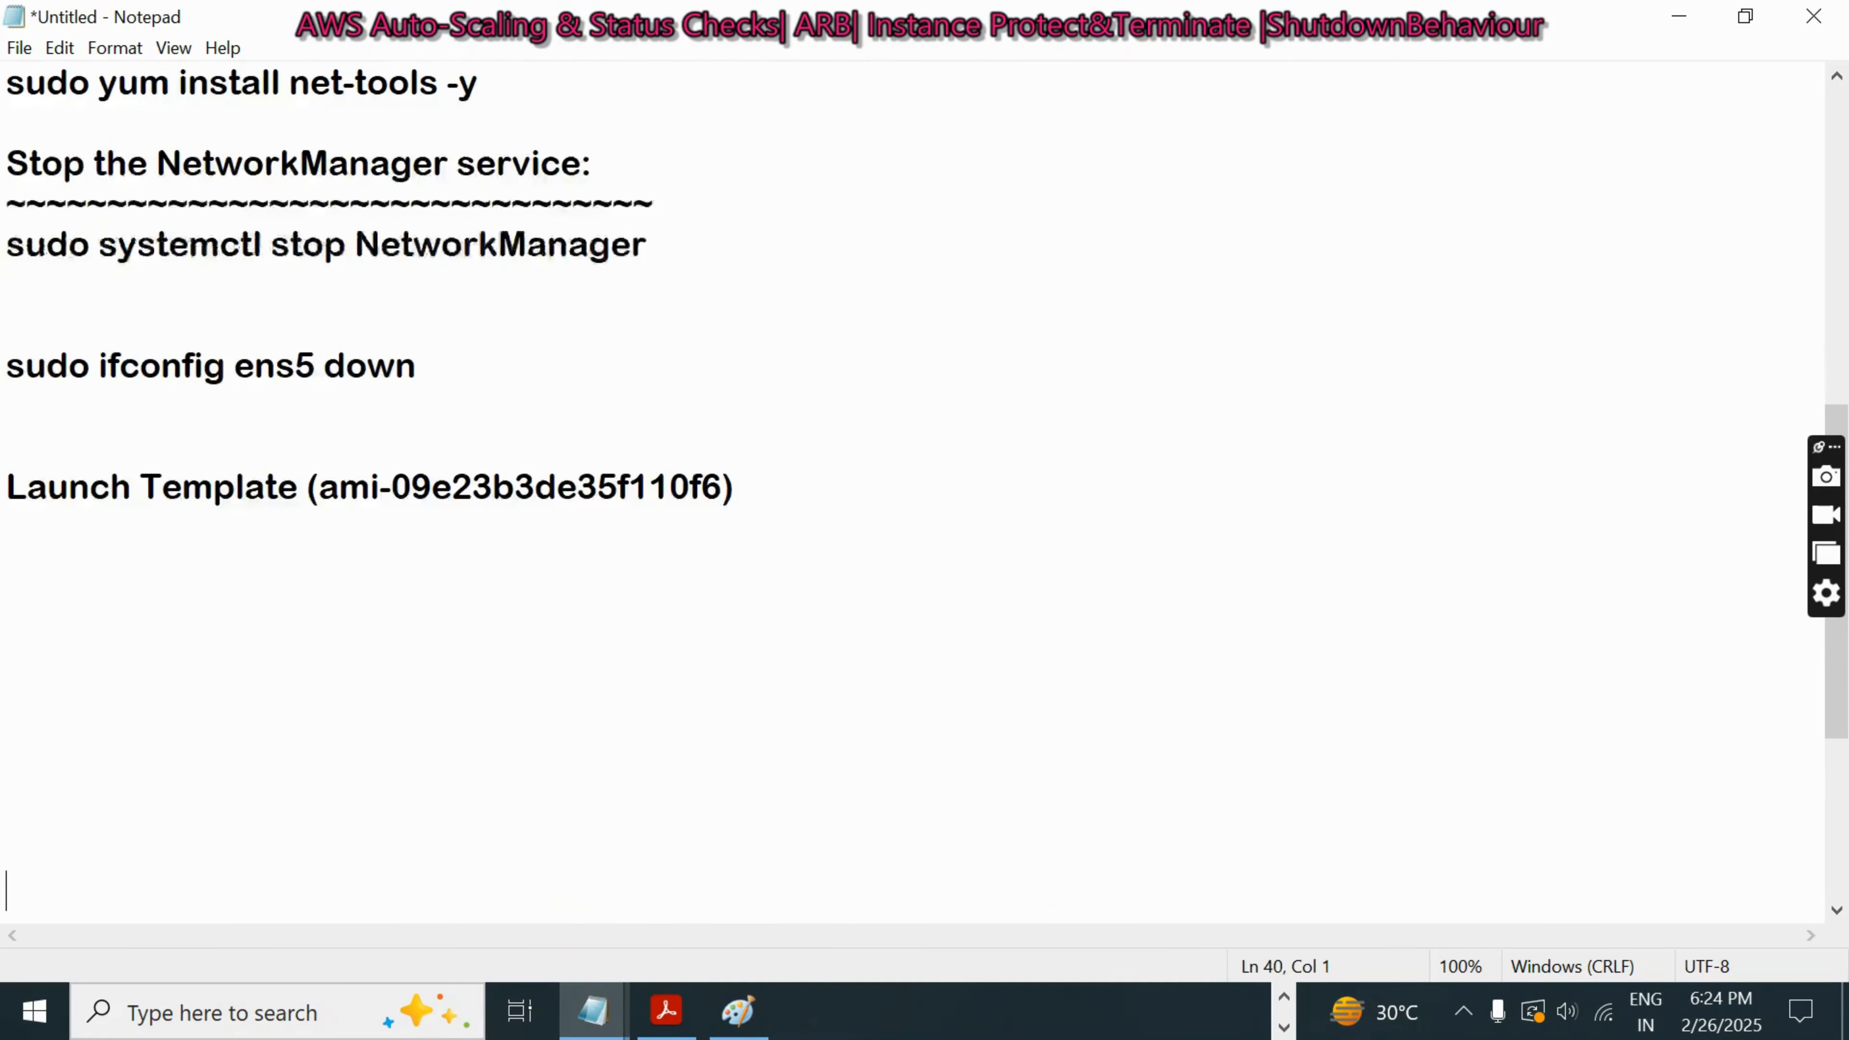
{"action": "key", "text": "Return"}
{"action": "key", "text": "Return"}
{"action": "key", "text": "Return"}
{"action": "key", "text": "Return"}
{"action": "key", "text": "Return"}
{"action": "key", "text": "Up"}
{"action": "key", "text": "Up"}
{"action": "key", "text": "Up"}
{"action": "key", "text": "Up"}
{"action": "key", "text": "Up"}
{"action": "key", "text": "Up"}
{"action": "key", "text": "Up"}
{"action": "key", "text": "Up"}
{"action": "key", "text": "Up"}
{"action": "key", "text": "Up"}
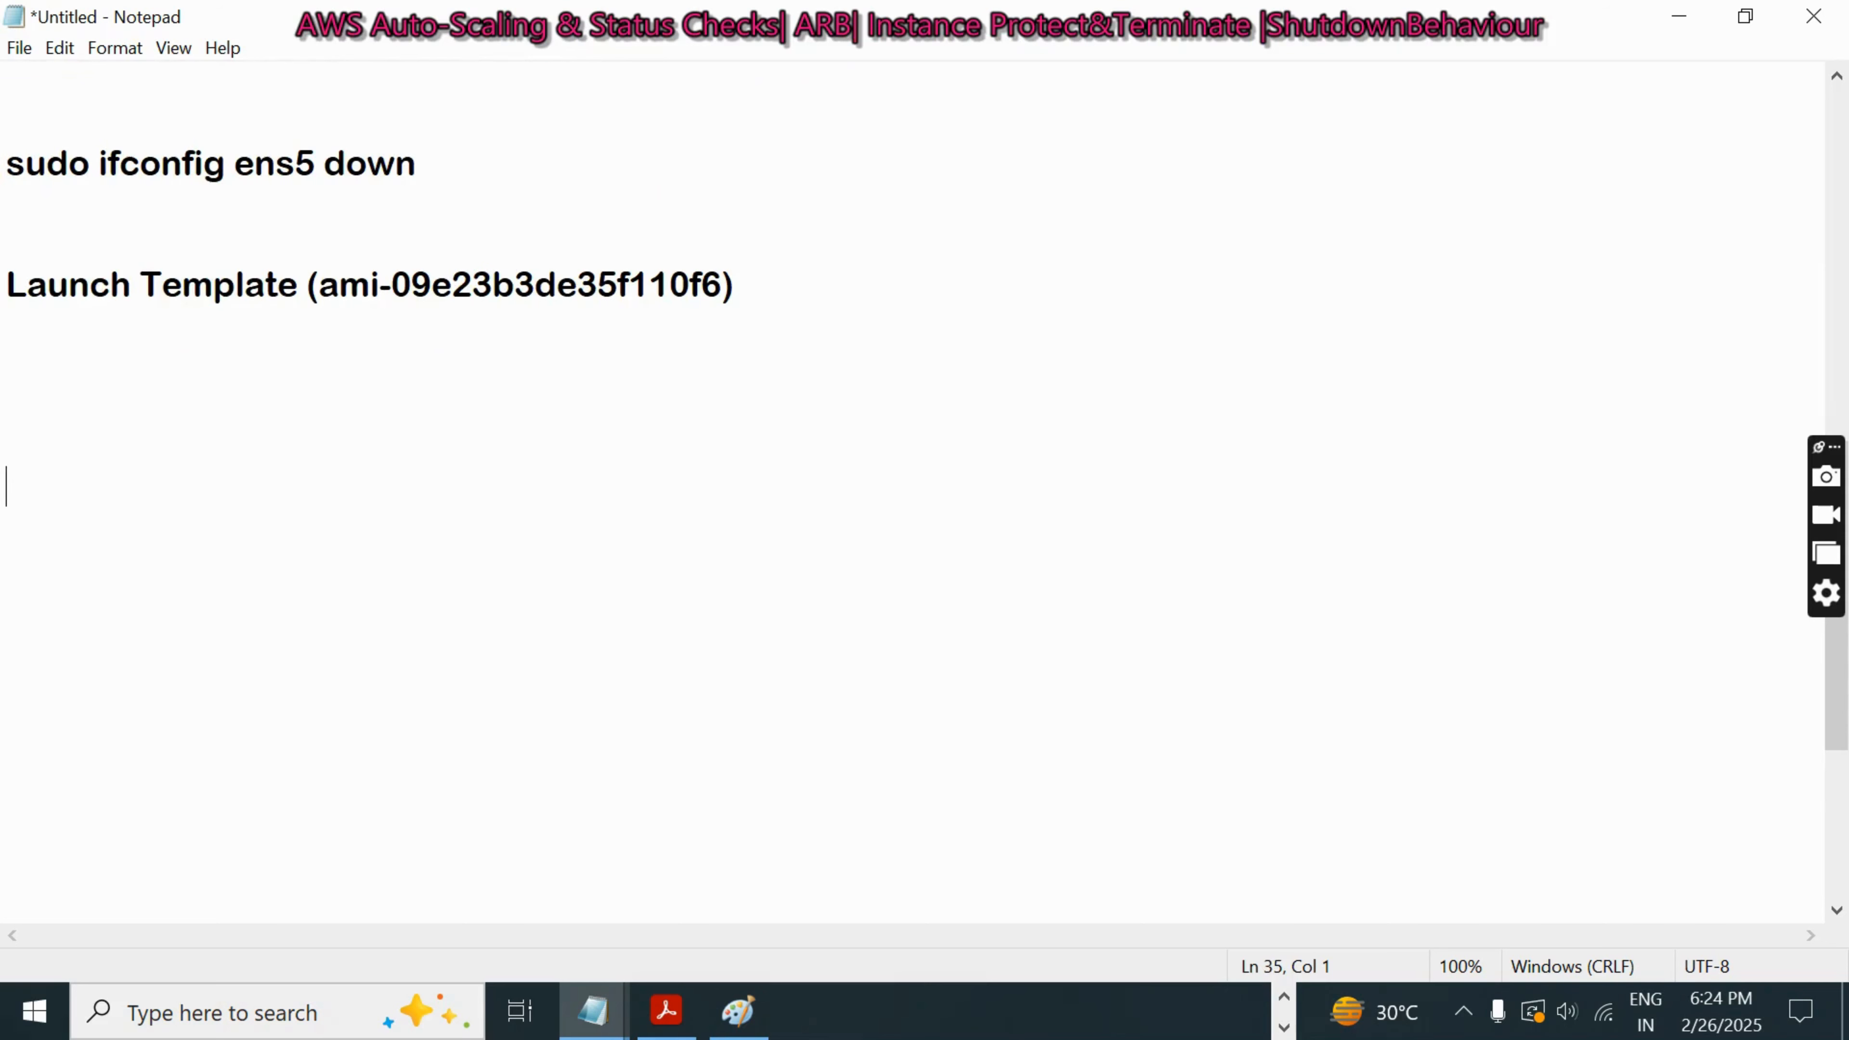
- Add the heading "Desired Capacity" below the Launch Template note and underline it with a row of tildes
{"action": "type", "text": "Desired "}
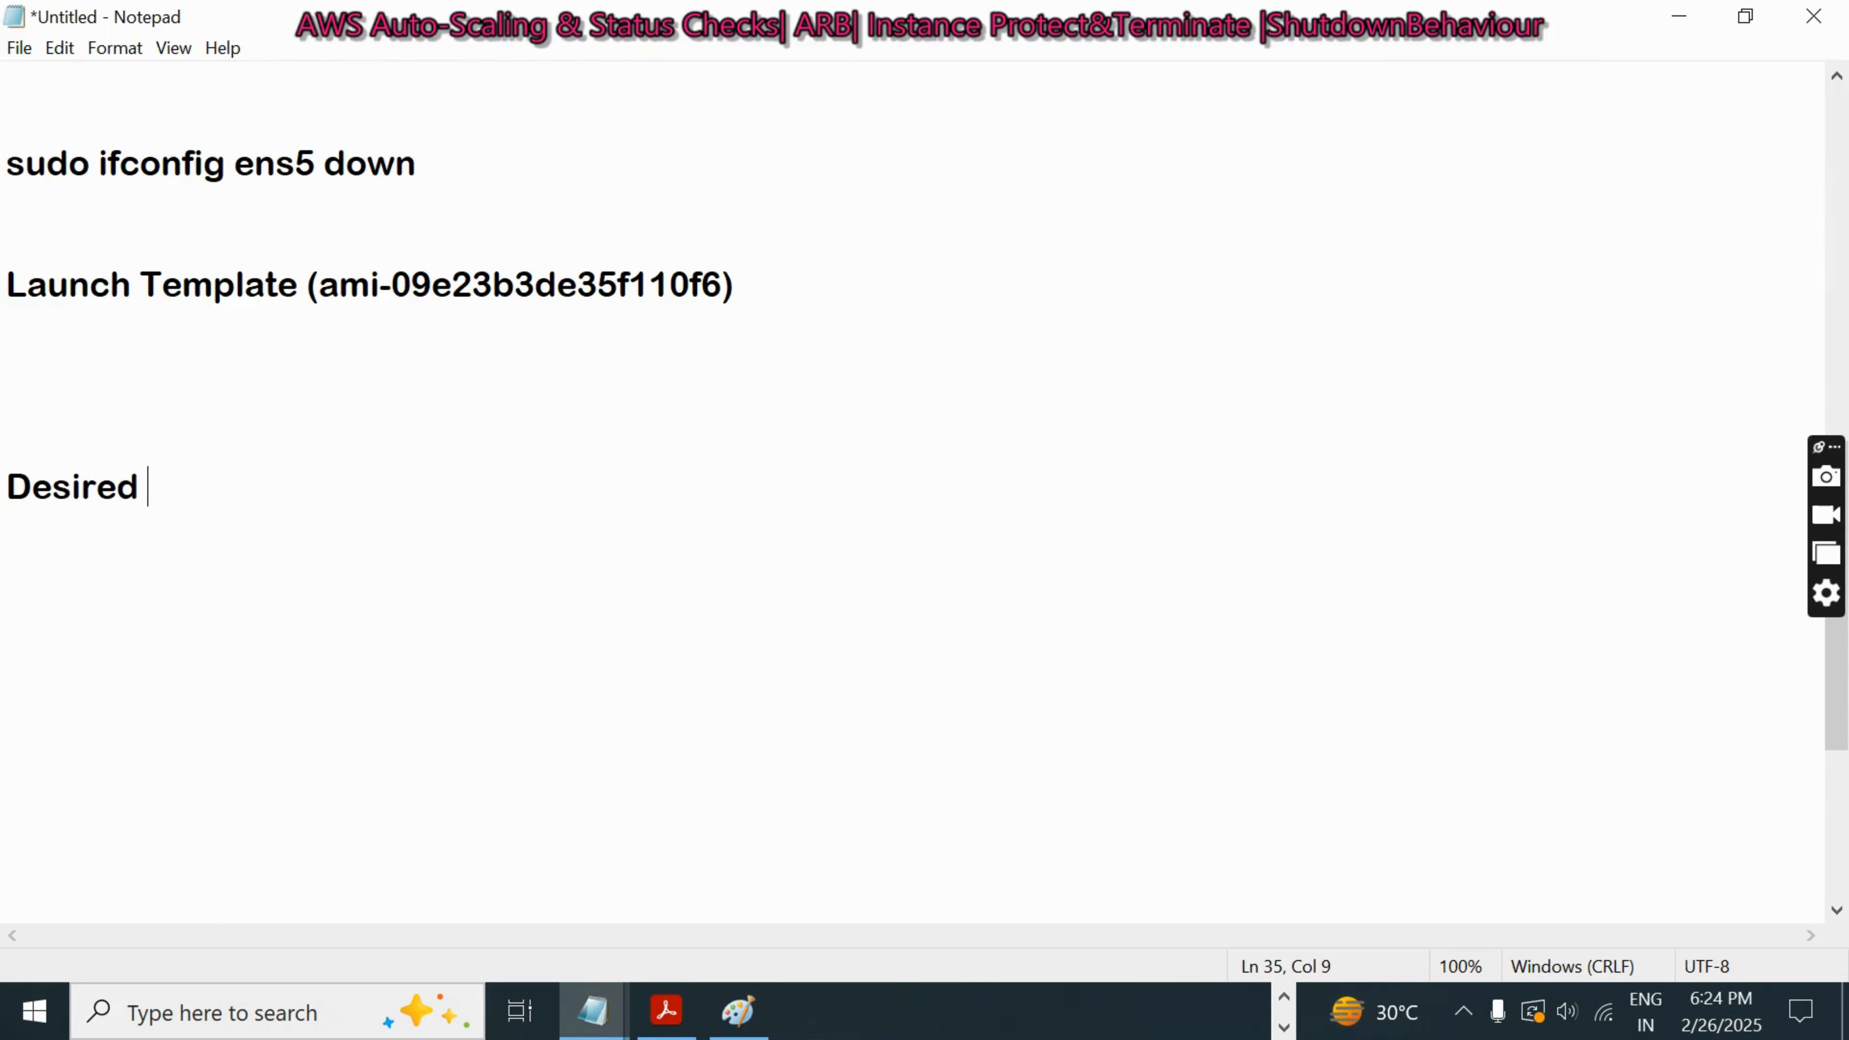
{"action": "type", "text": "Capacity"}
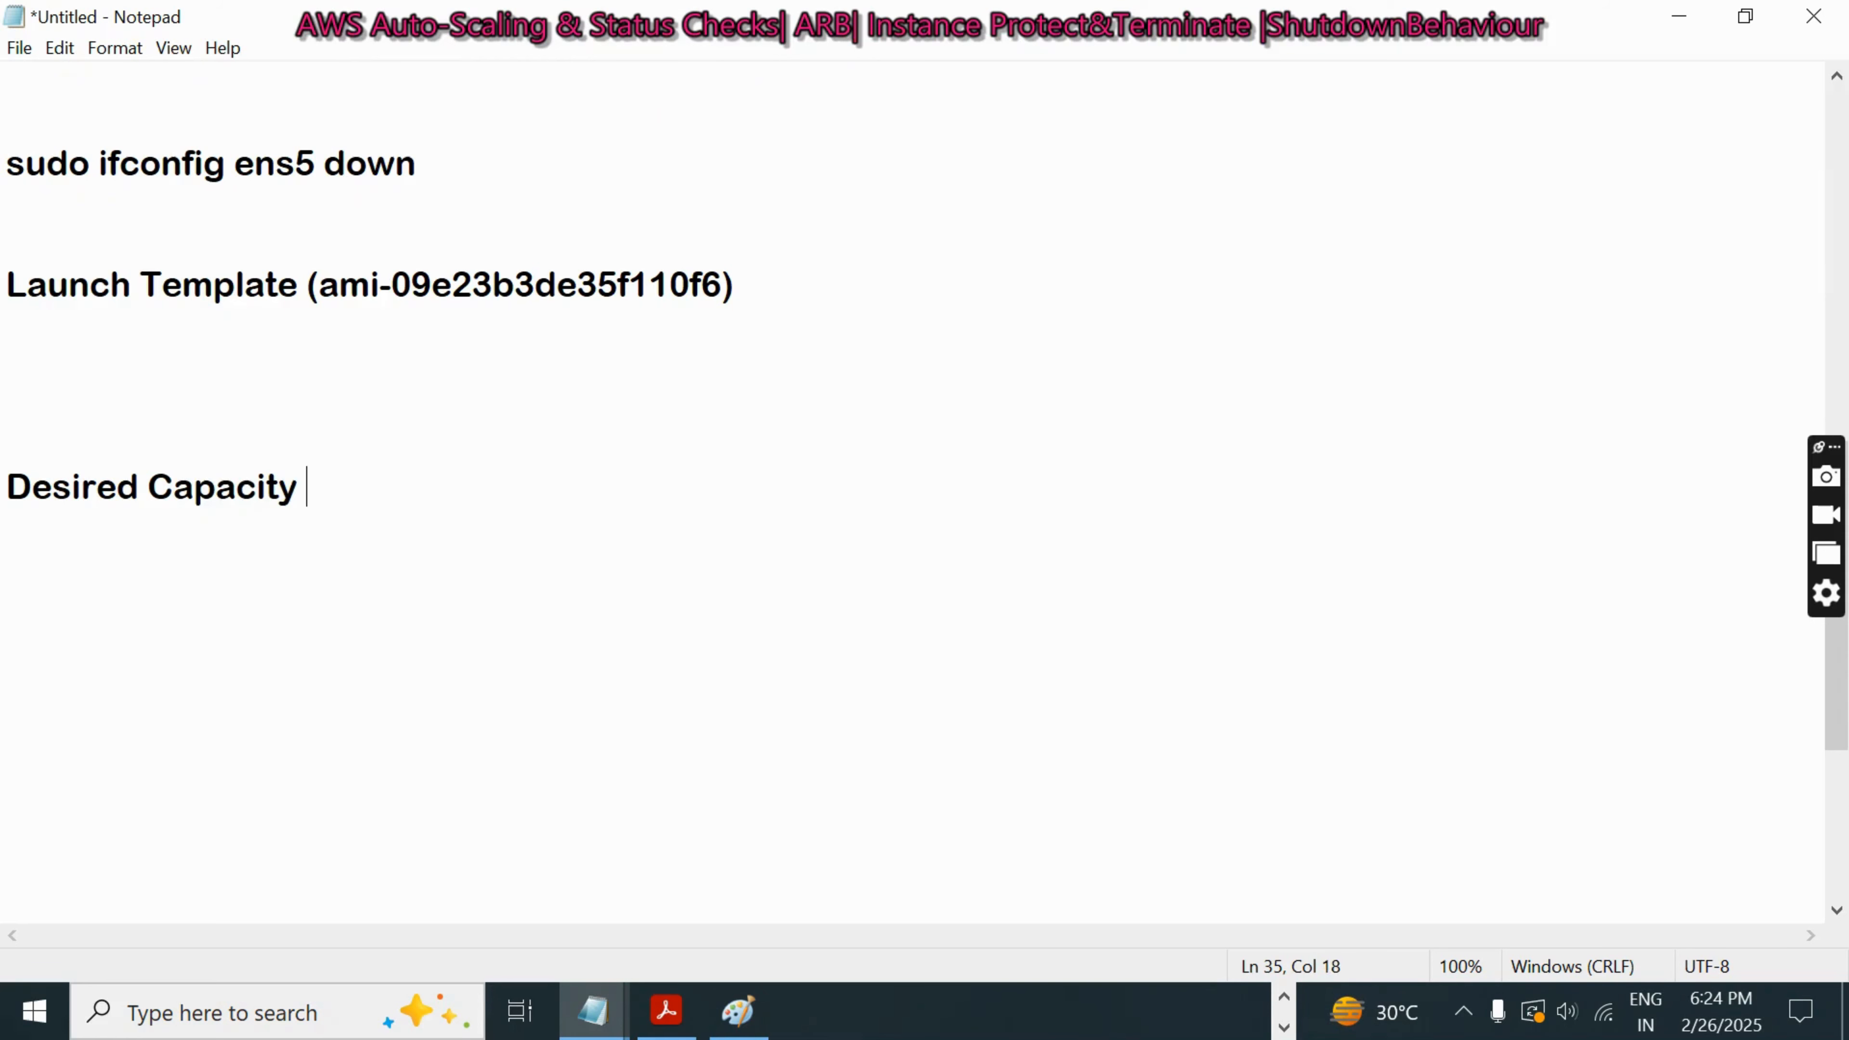
{"action": "key", "text": "Return"}
{"action": "type", "text": "~~~~~~~~~~~~~~~~"}
{"action": "key", "text": "Return"}
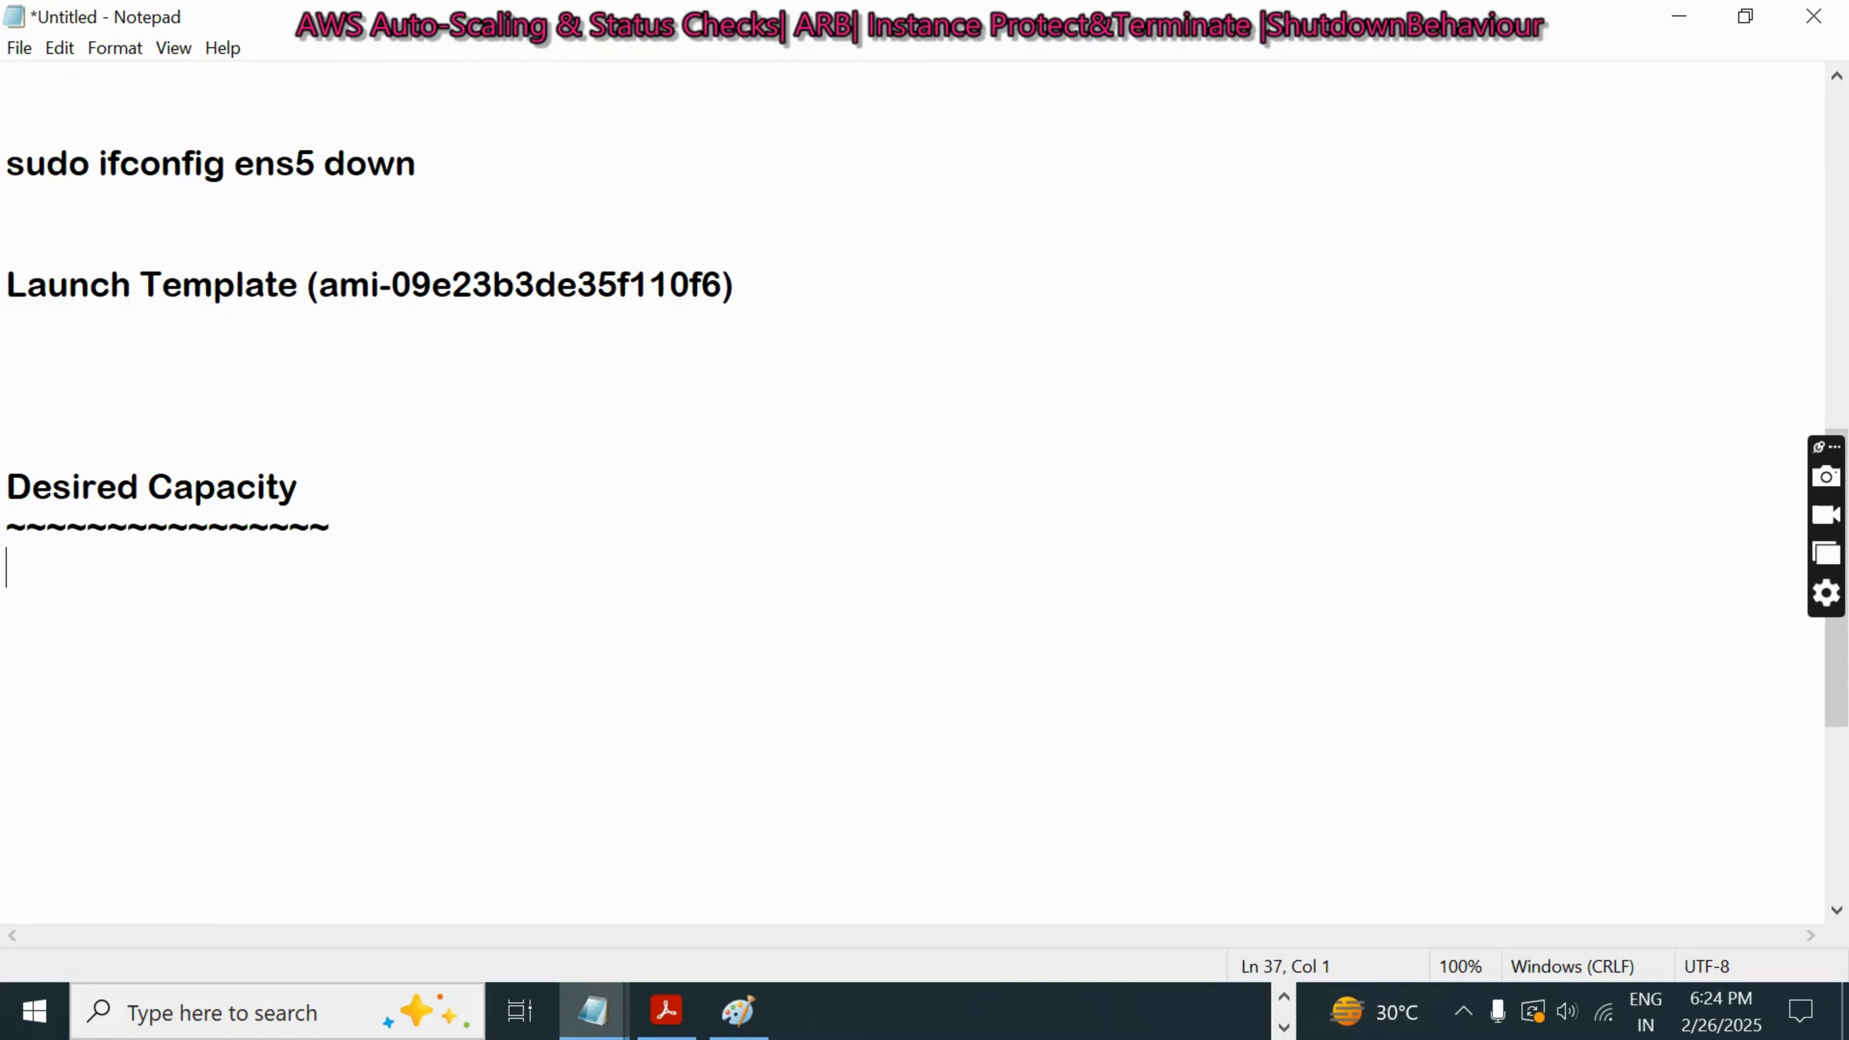
- Begin the explanation under the Desired Capacity heading with "At the time of lauching my Application"
{"action": "type", "text": "At the ti"}
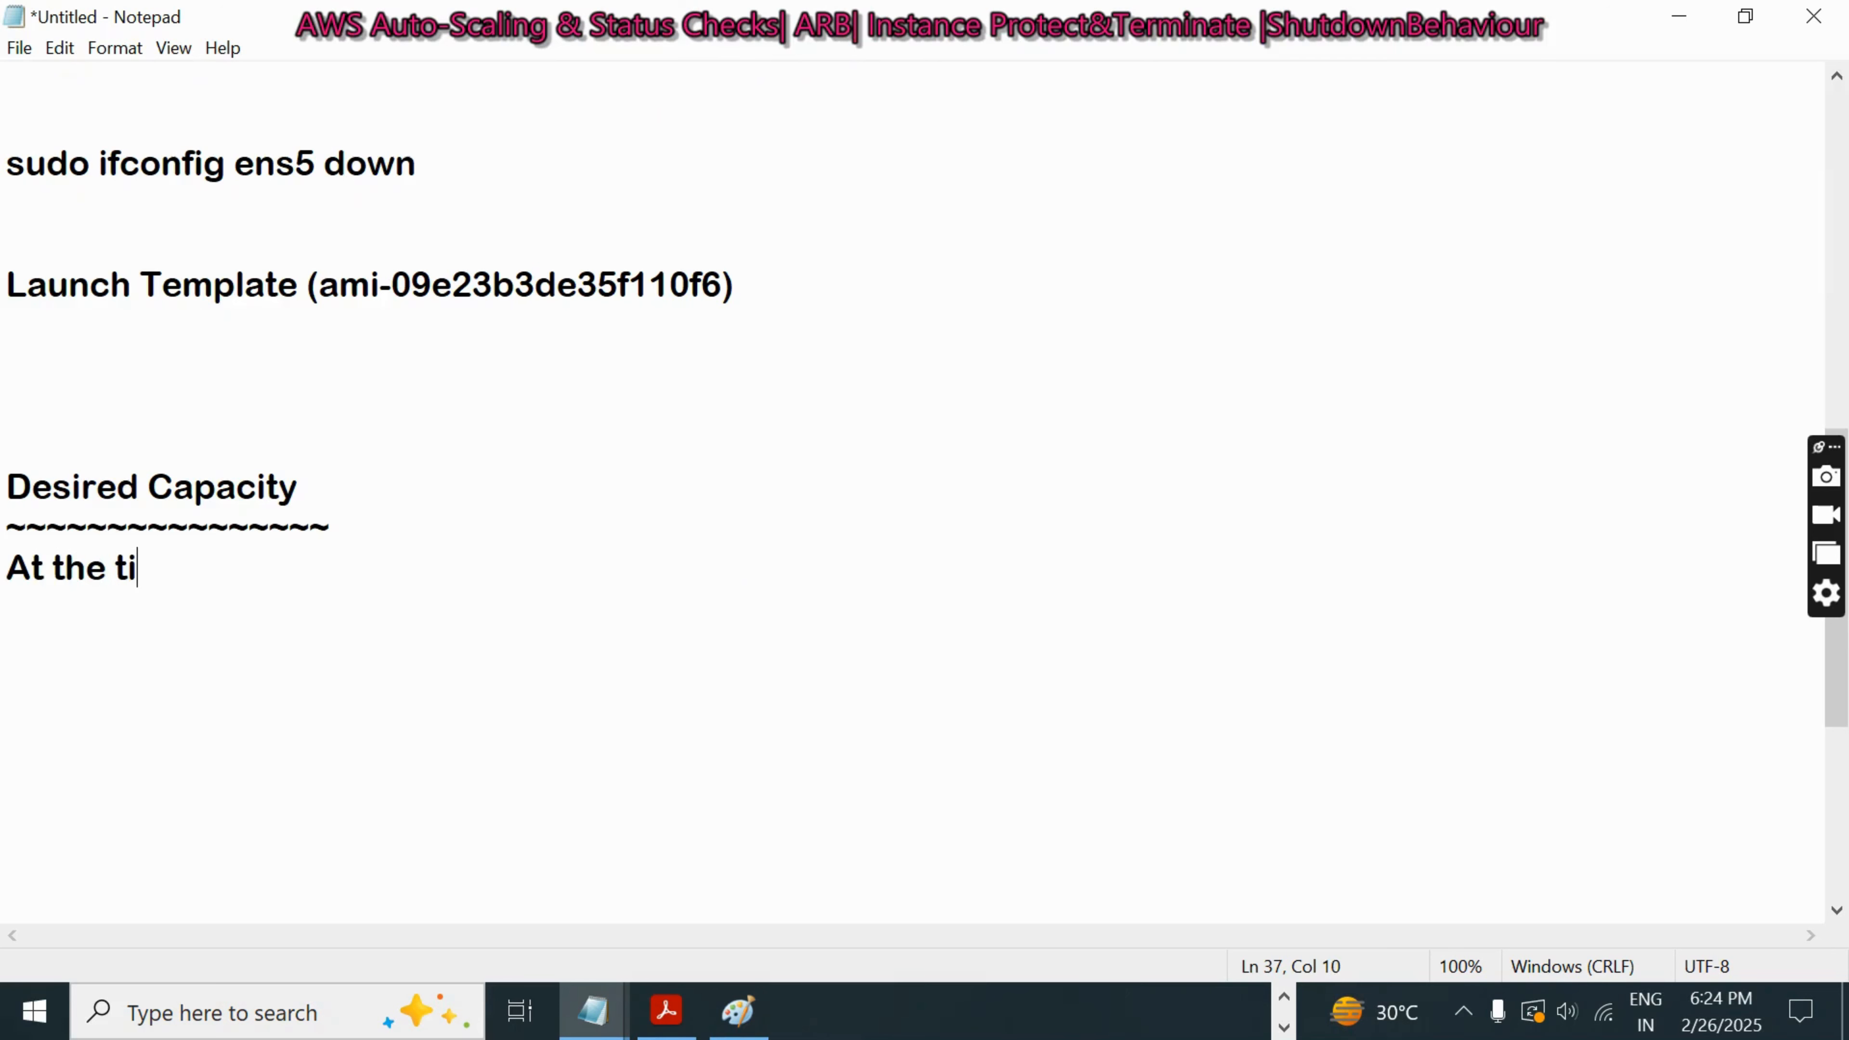
{"action": "type", "text": "me of lauch"}
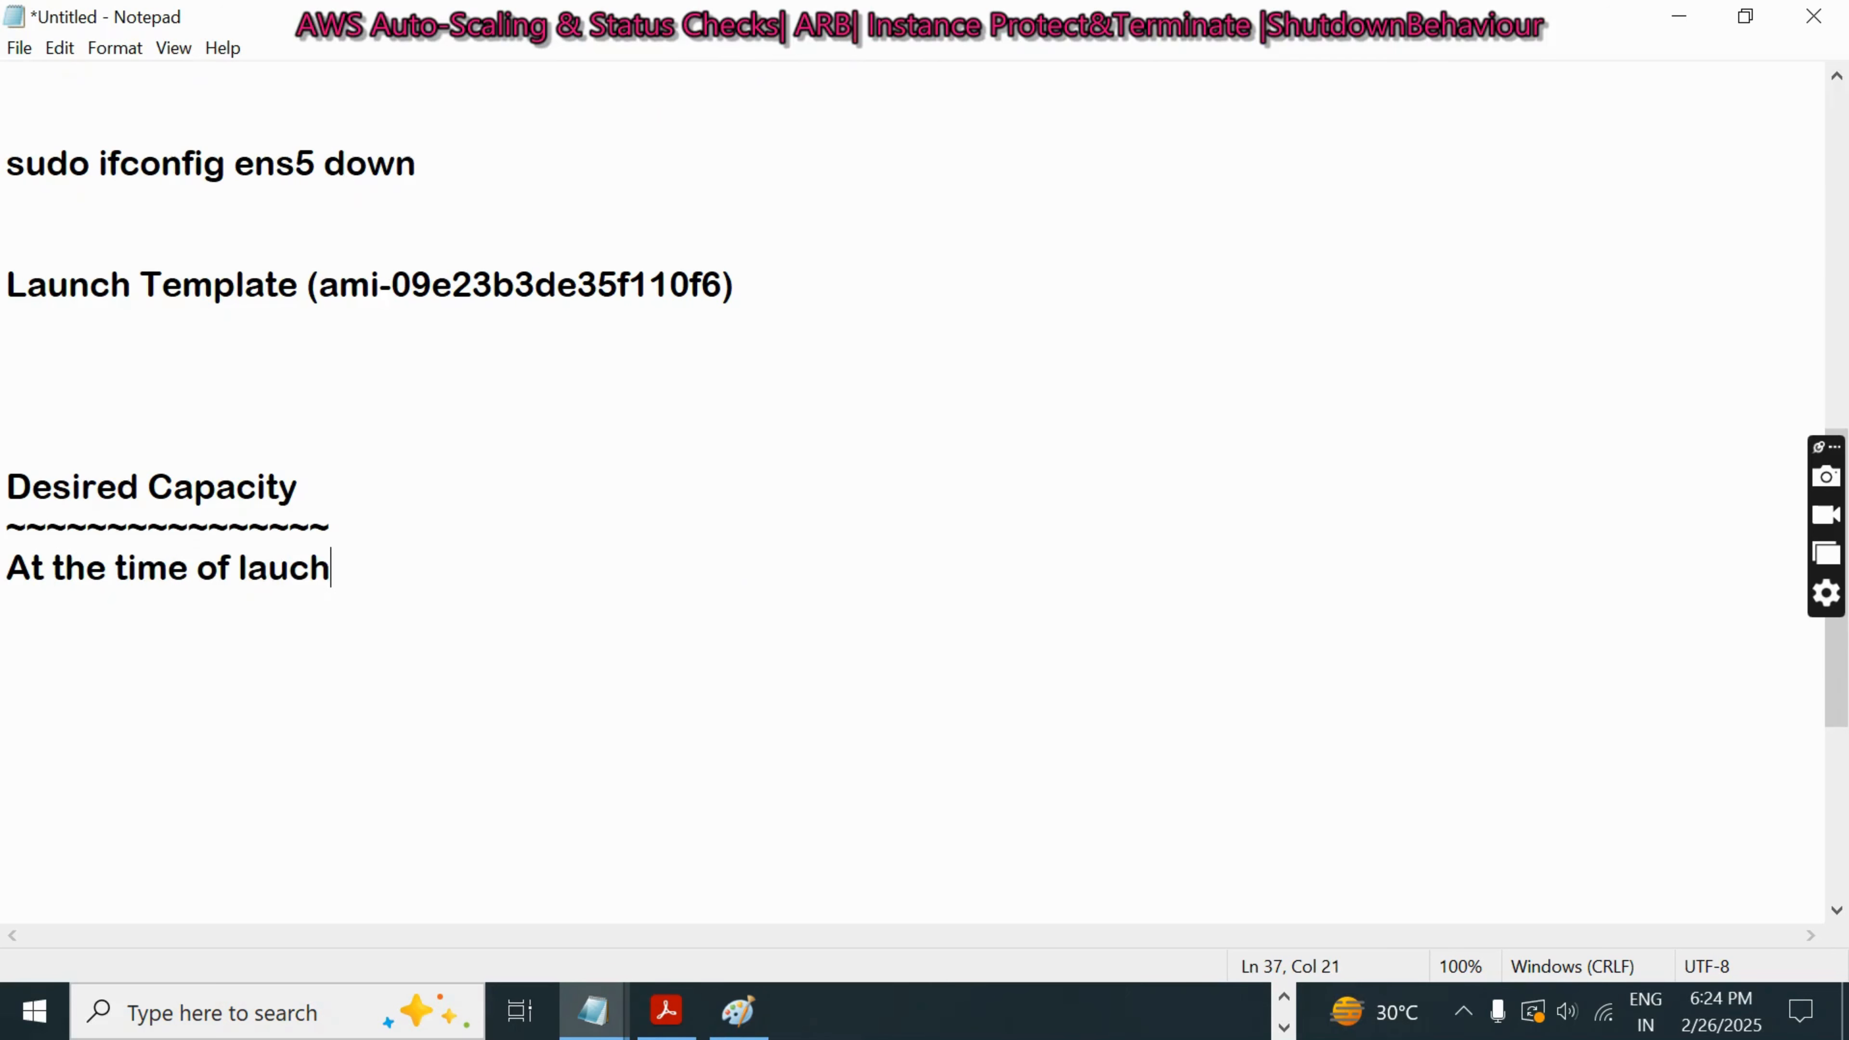
{"action": "type", "text": "ing my i"}
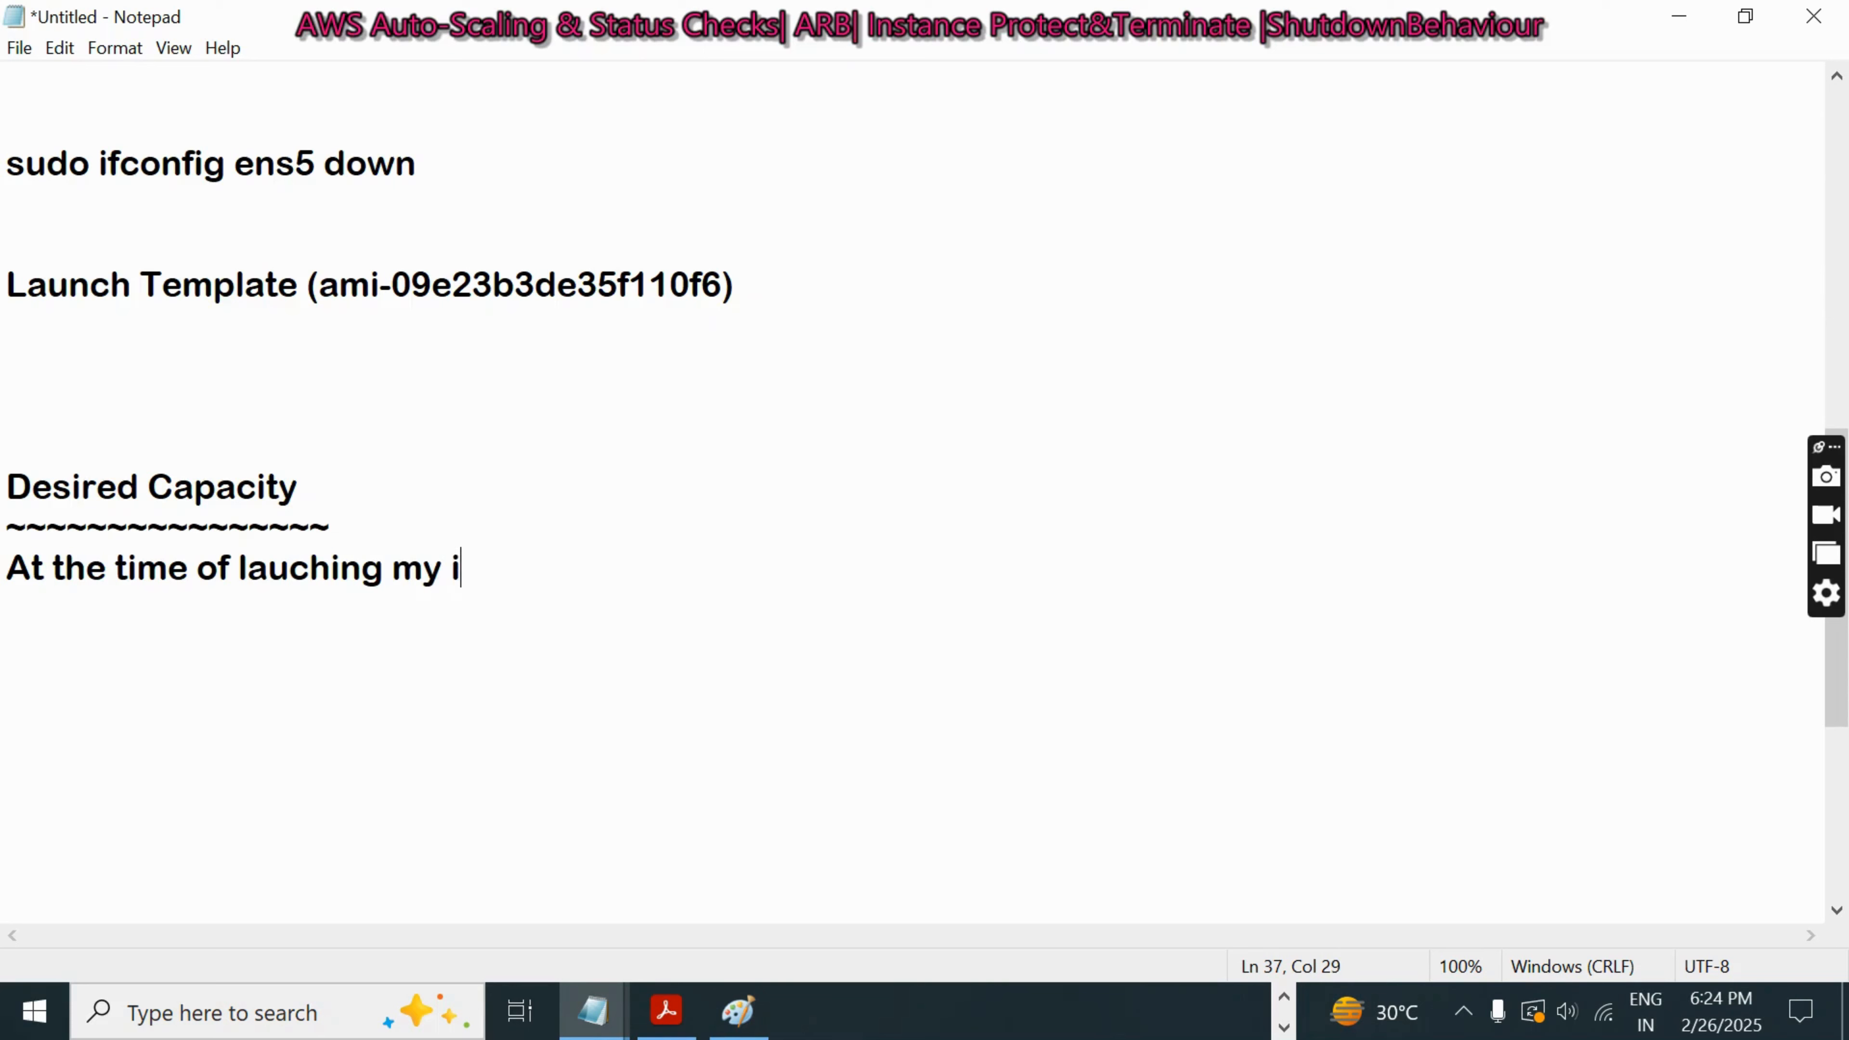
{"action": "type", "text": "ns"}
{"action": "key", "text": "BackSpace"}
{"action": "key", "text": "BackSpace"}
{"action": "key", "text": "BackSpace"}
{"action": "type", "text": "Application "}
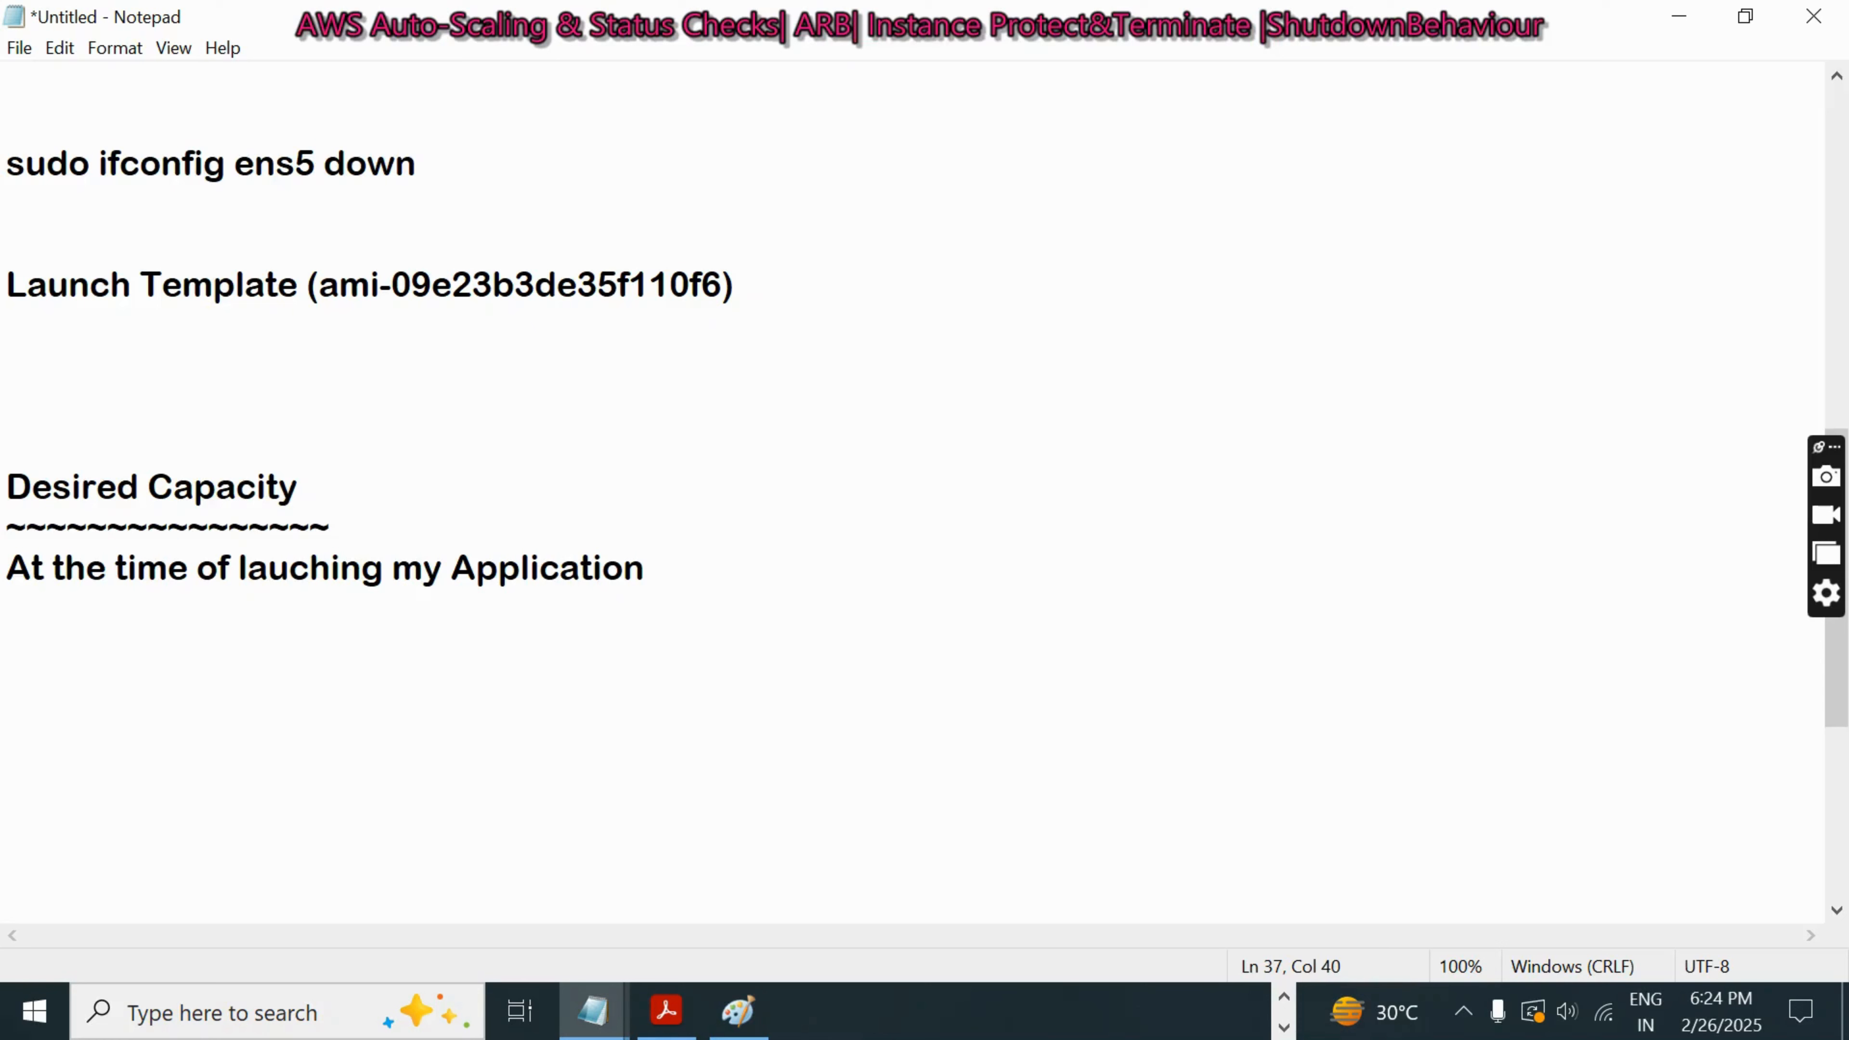
- Continue the Desired Capacity explanation with "how many instances that you want to deploy"
{"action": "type", "text": "how man"}
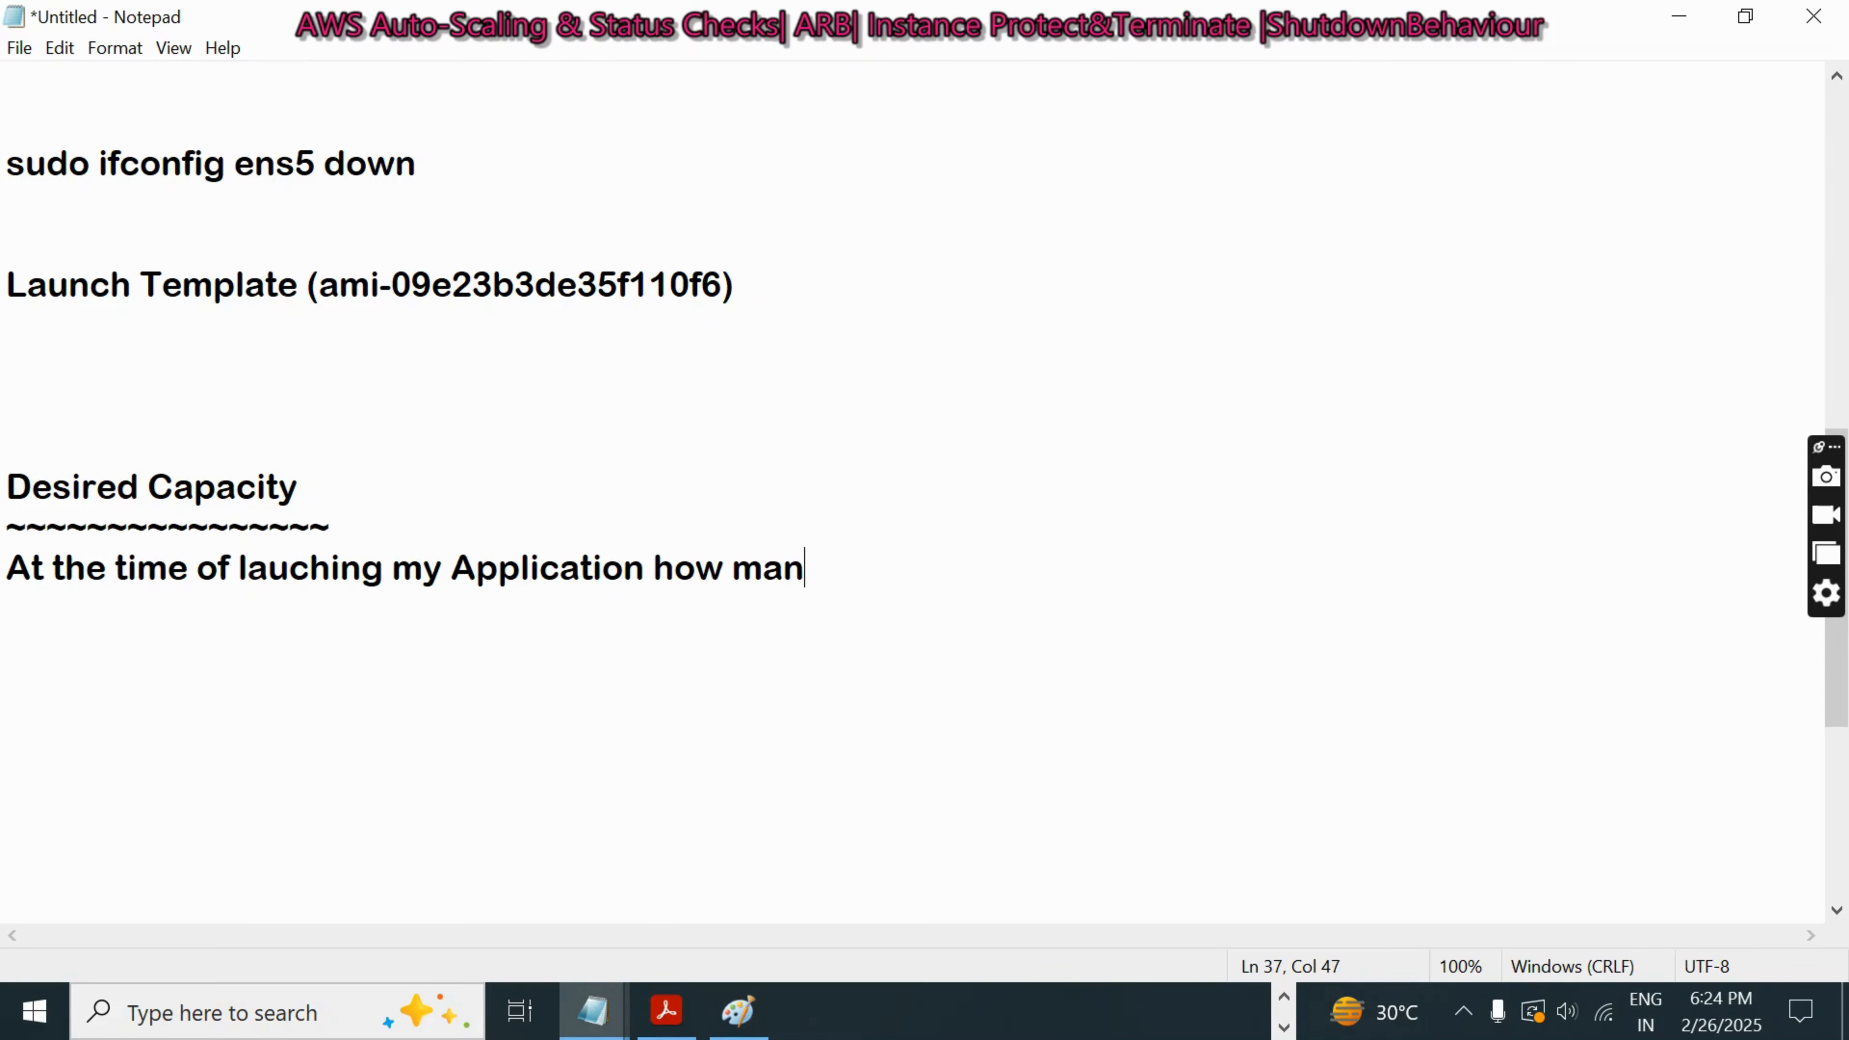
{"action": "type", "text": "y instyan"}
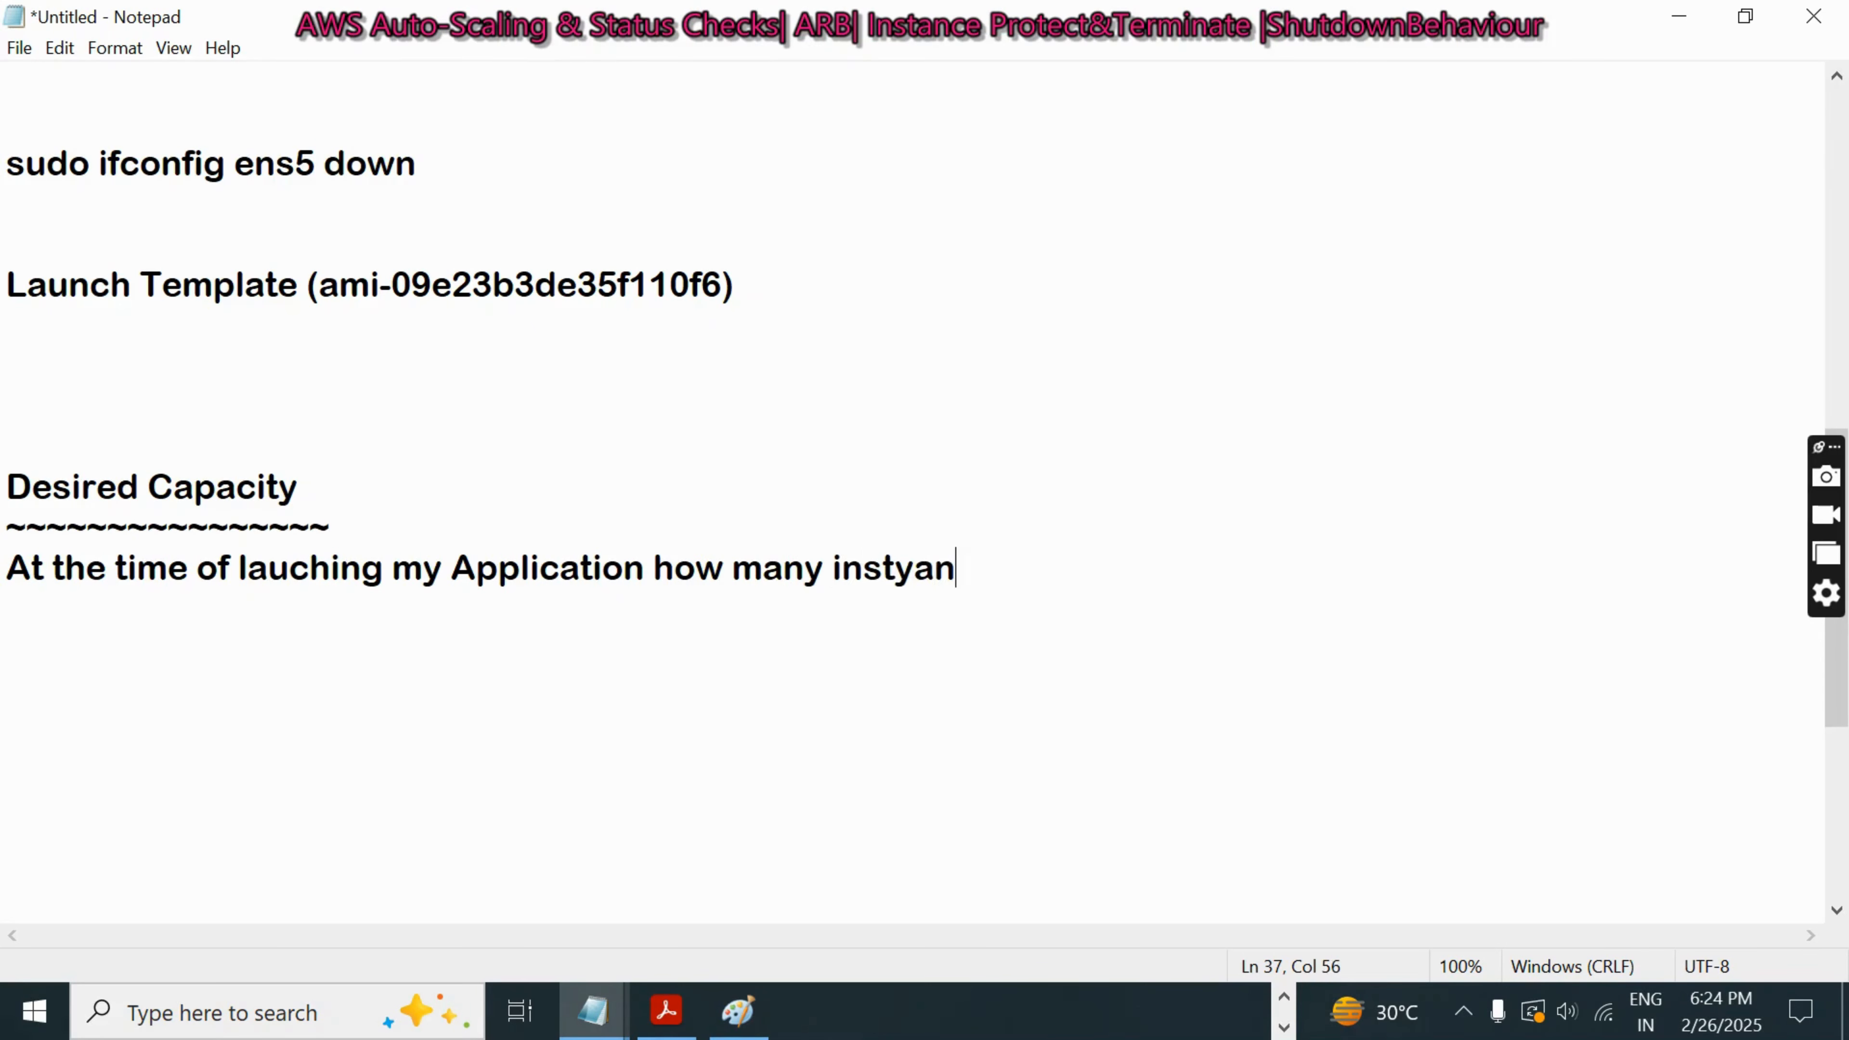
{"action": "key", "text": "BackSpace"}
{"action": "key", "text": "BackSpace"}
{"action": "key", "text": "BackSpace"}
{"action": "type", "text": "anjc"}
{"action": "key", "text": "BackSpace"}
{"action": "key", "text": "BackSpace"}
{"action": "type", "text": "ces "}
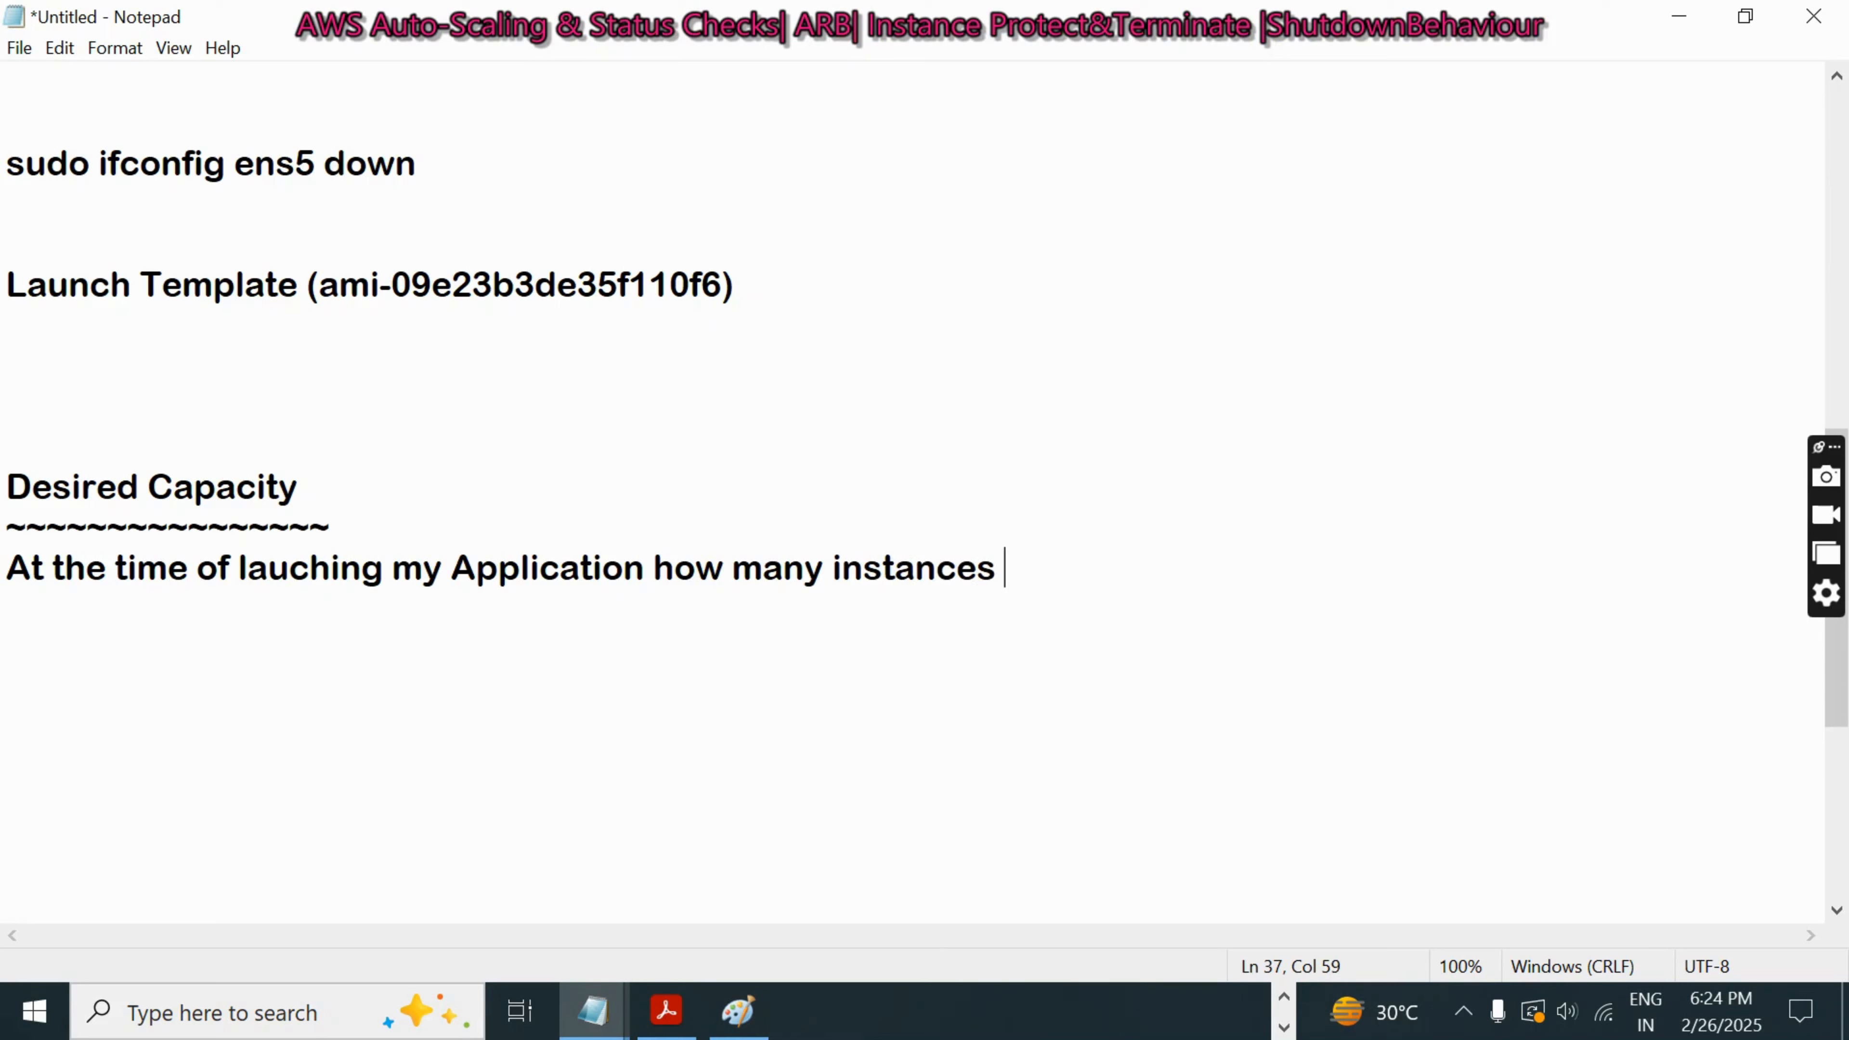
{"action": "type", "text": "that you"}
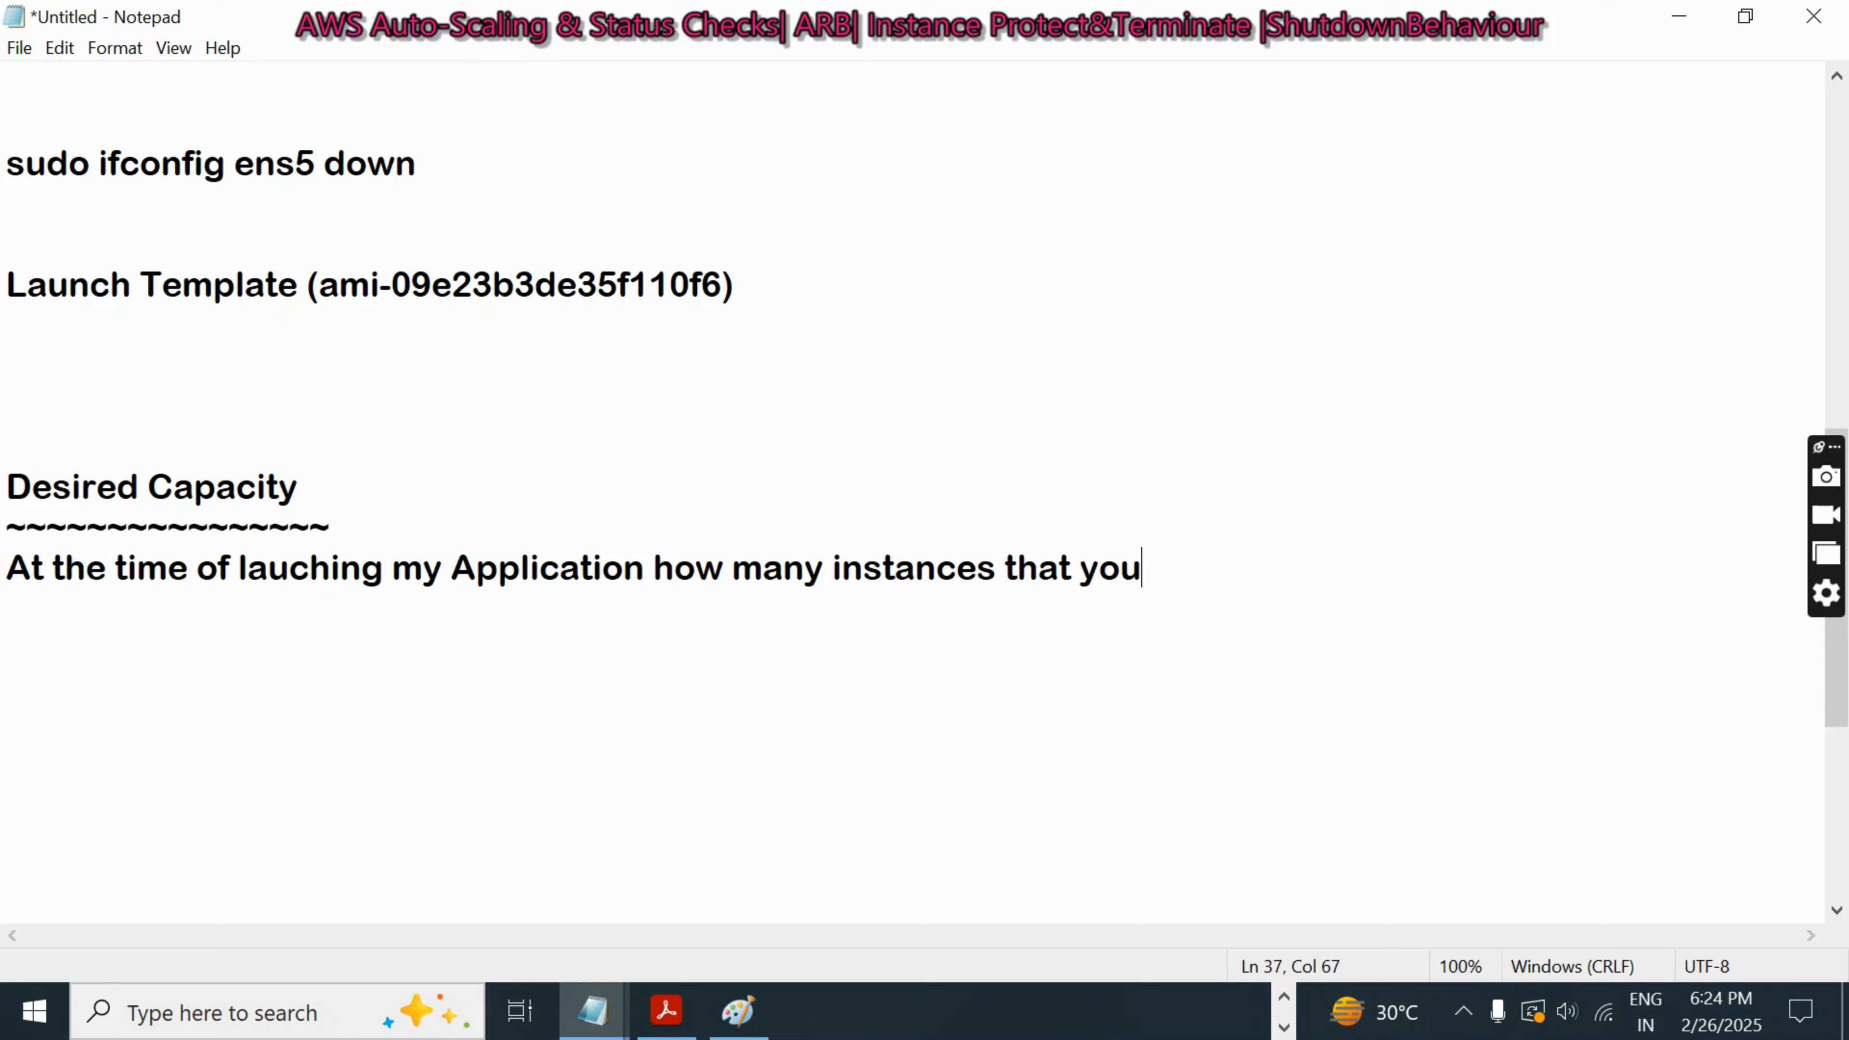
{"action": "type", "text": " want to deploy"}
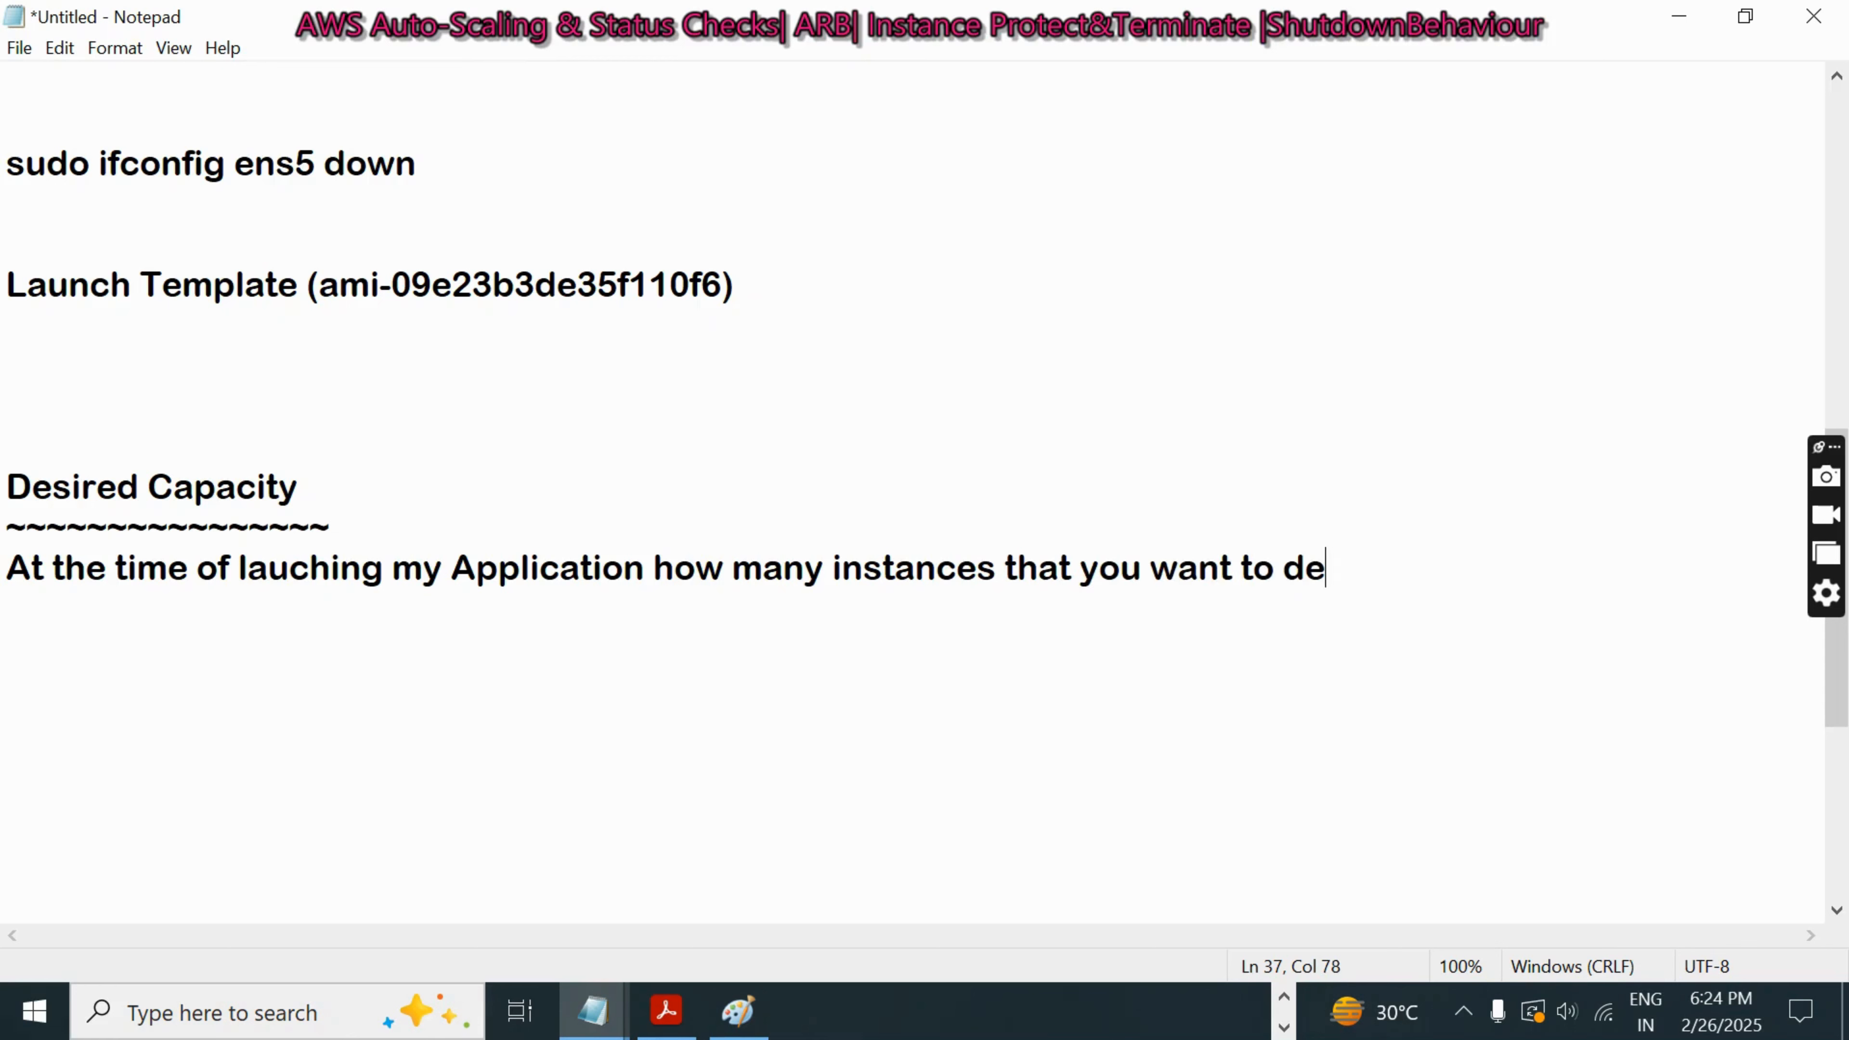
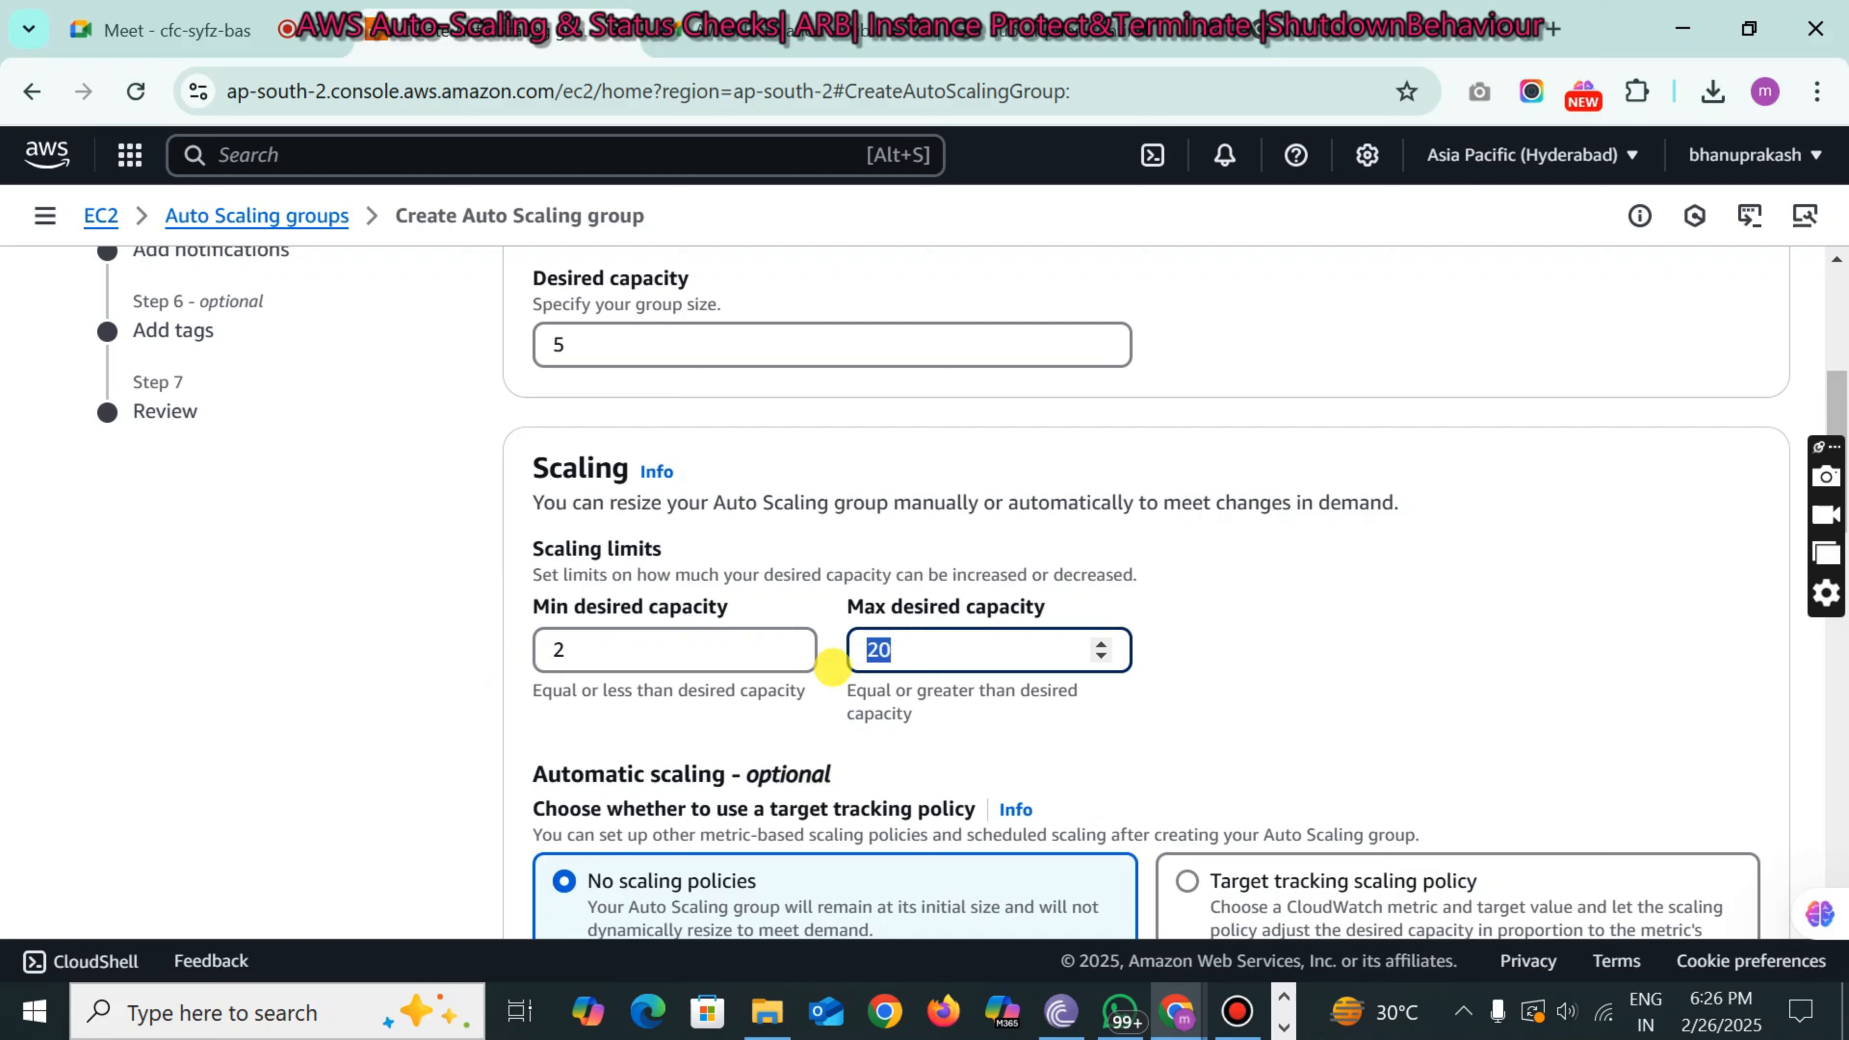
- Highlight the Max desired capacity value and the Min desired capacity value under Scaling limits
{"action": "left_click_drag", "start_coordinate": [923, 658], "coordinate": [819, 650]}
{"action": "left_click", "coordinate": [980, 691]}
{"action": "left_click_drag", "start_coordinate": [923, 654], "coordinate": [811, 660]}
{"action": "left_click_drag", "start_coordinate": [615, 650], "coordinate": [481, 631]}
{"action": "left_click", "coordinate": [611, 657]}
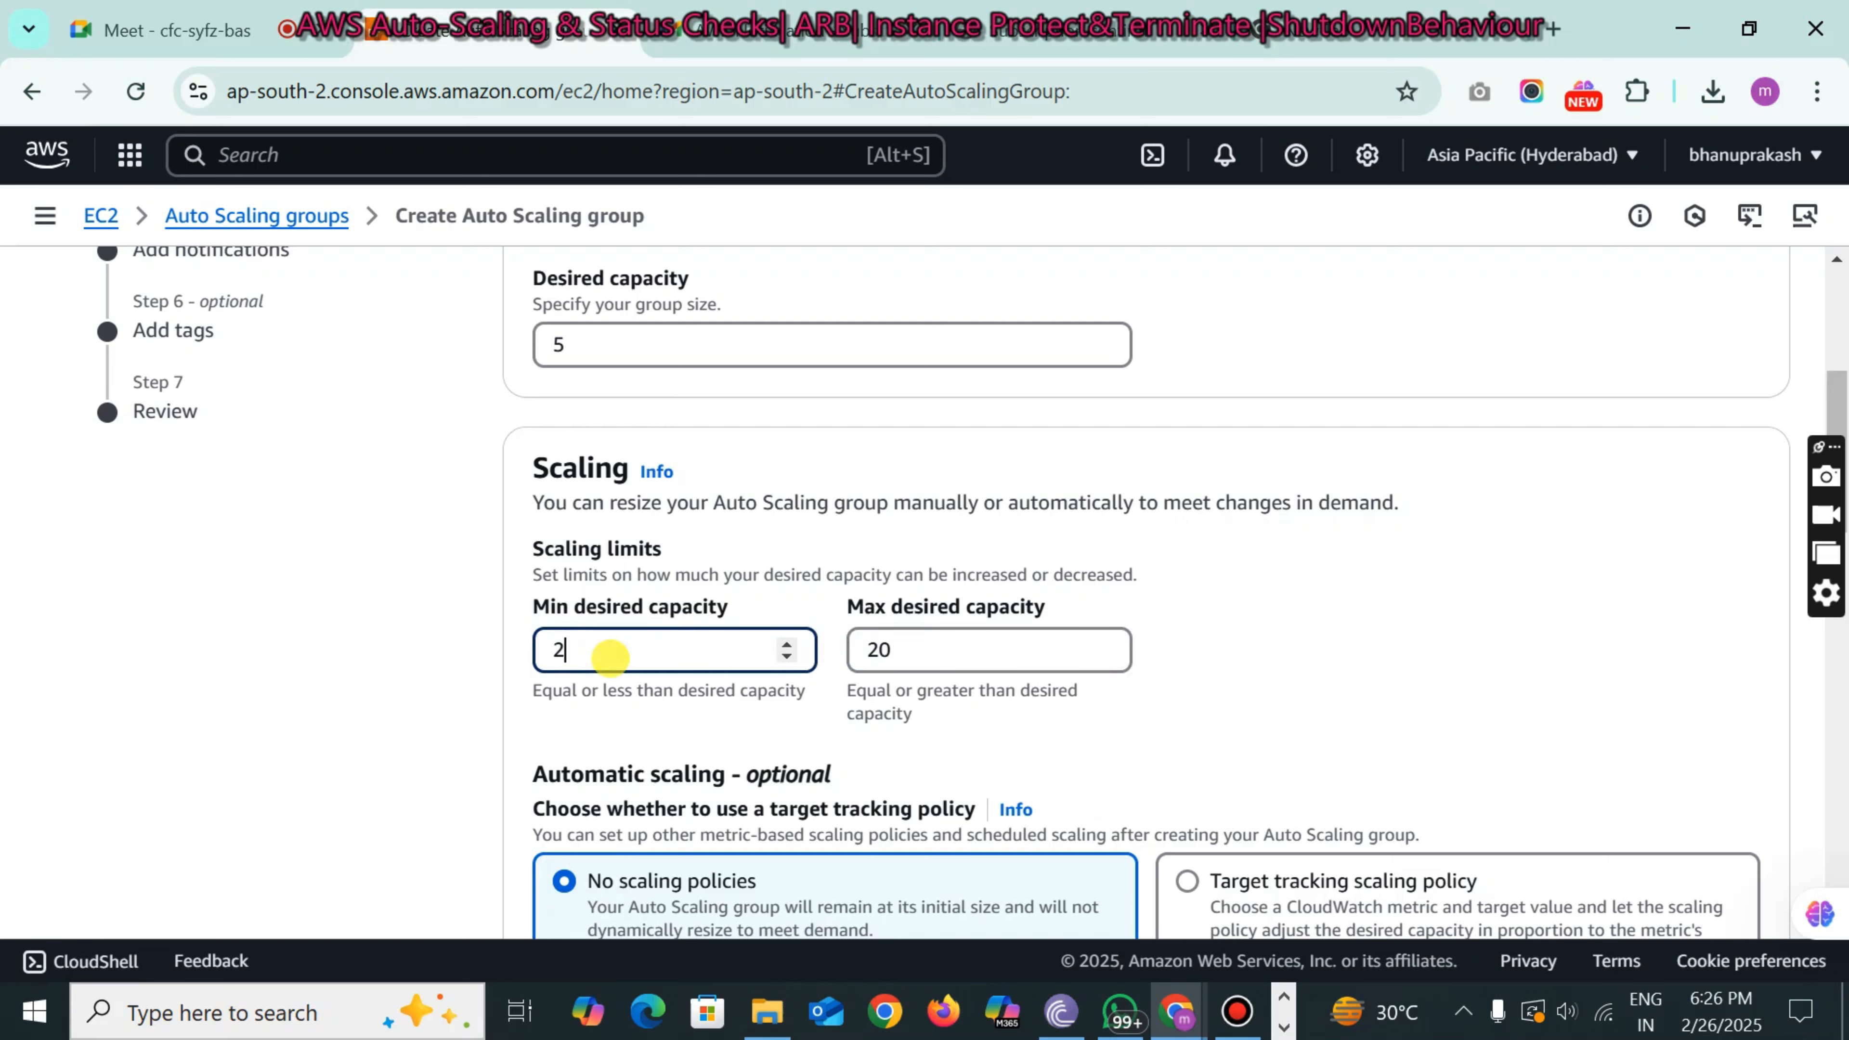
- Keep the entered capacity limits and the default scaling, maintenance and additional settings, and proceed to the notifications step
{"action": "left_click_drag", "start_coordinate": [587, 344], "coordinate": [528, 340]}
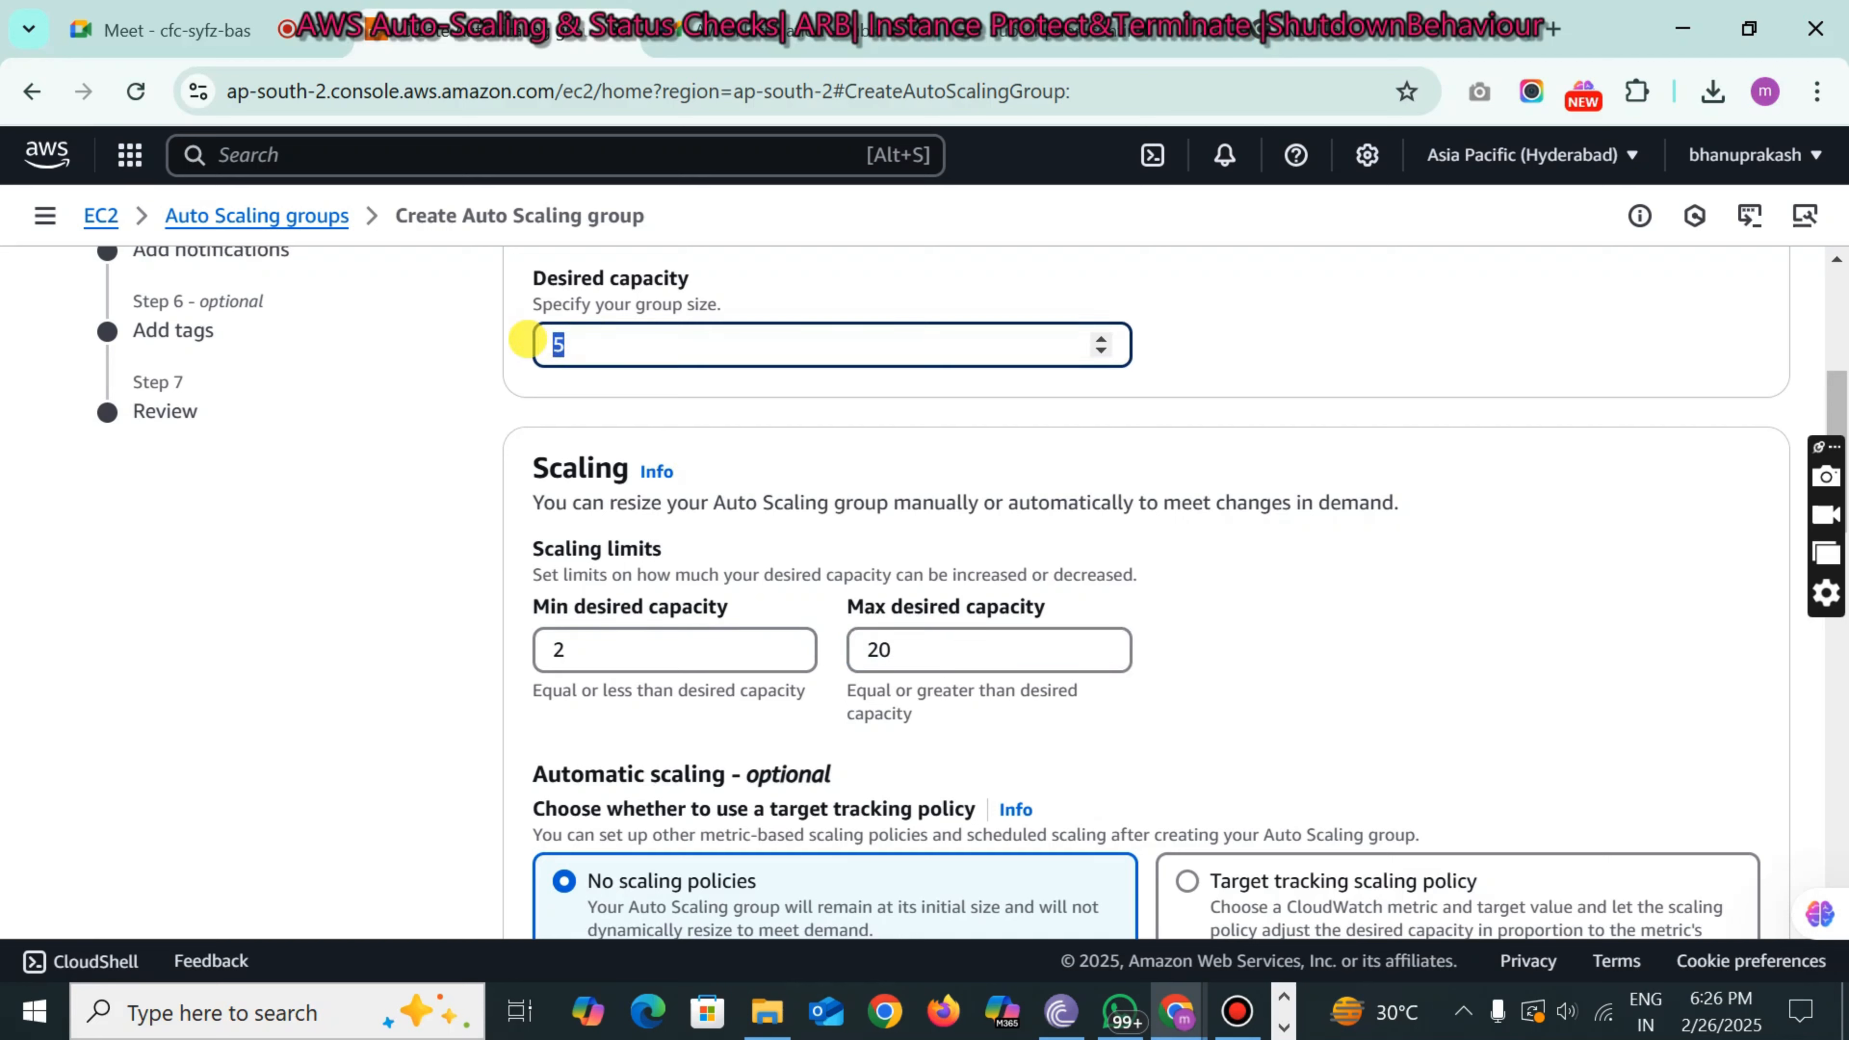
{"action": "left_click", "coordinate": [610, 348]}
{"action": "scroll", "coordinate": [1147, 592], "scroll_direction": "down", "scroll_amount": 4}
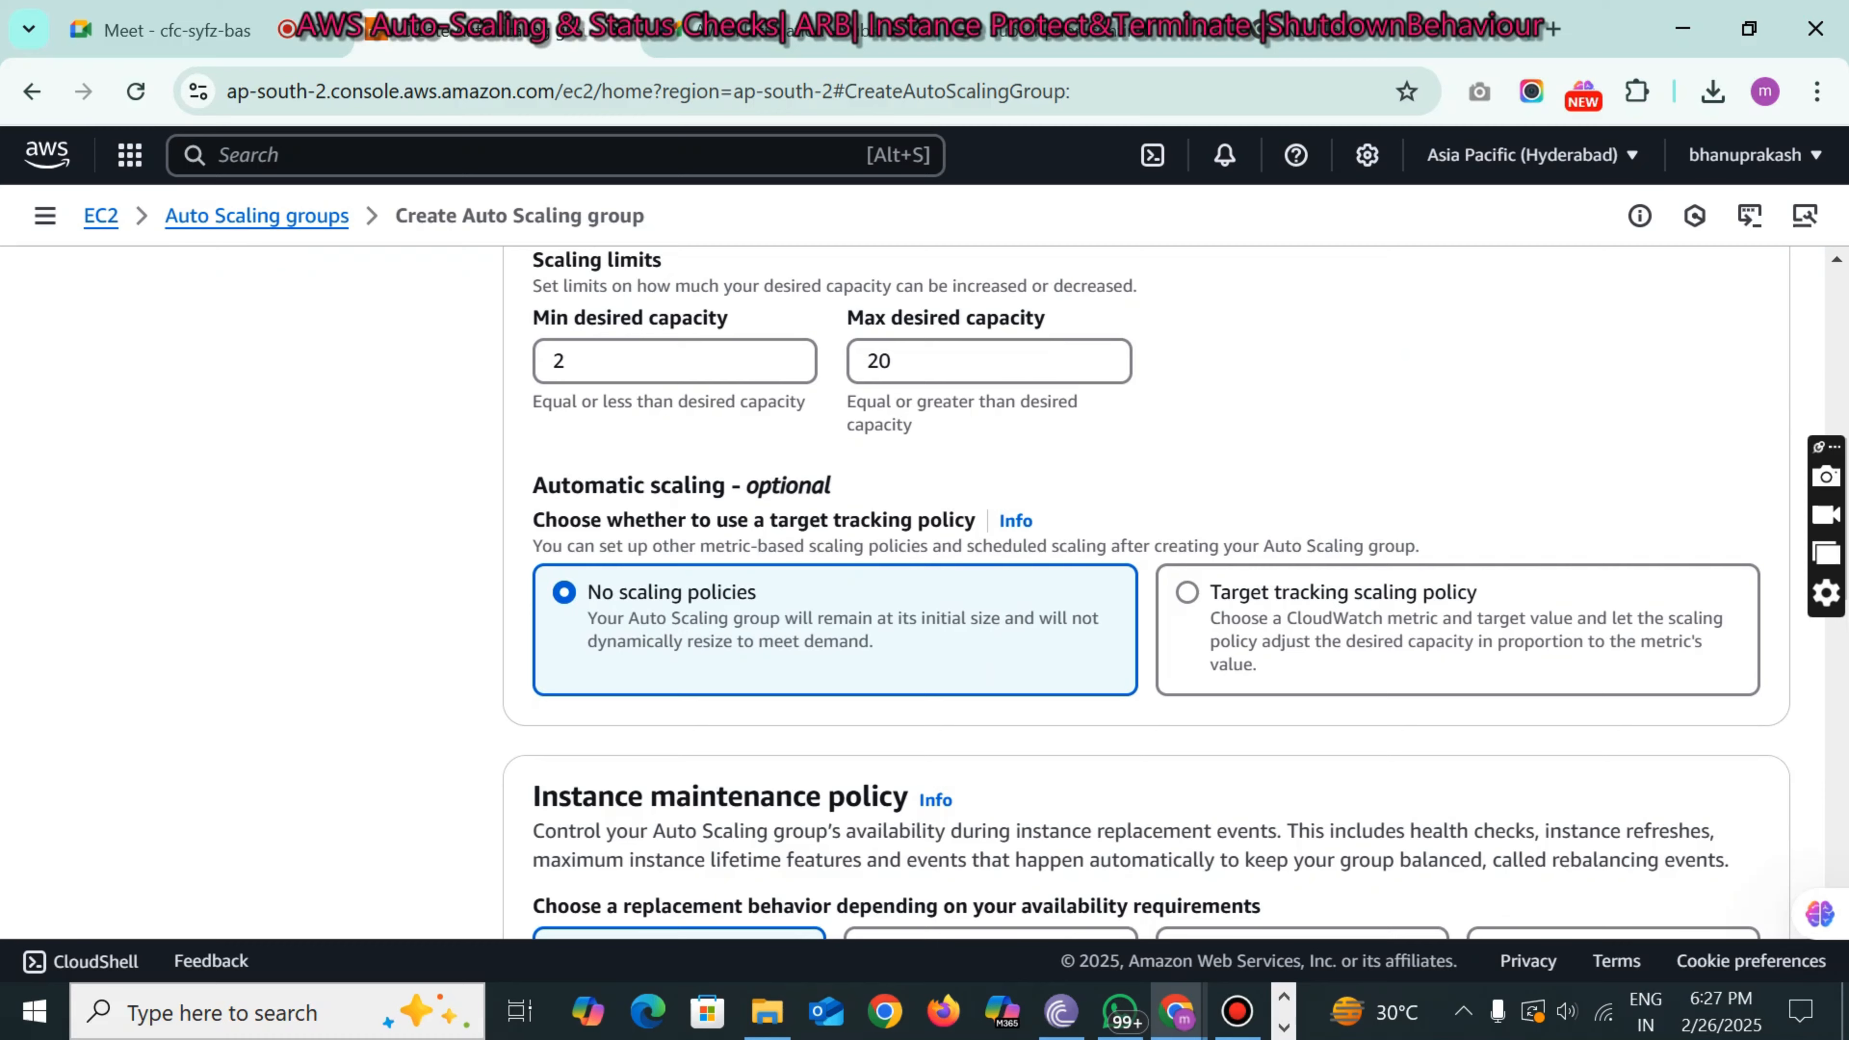
{"action": "scroll", "coordinate": [1147, 591], "scroll_direction": "down", "scroll_amount": 5}
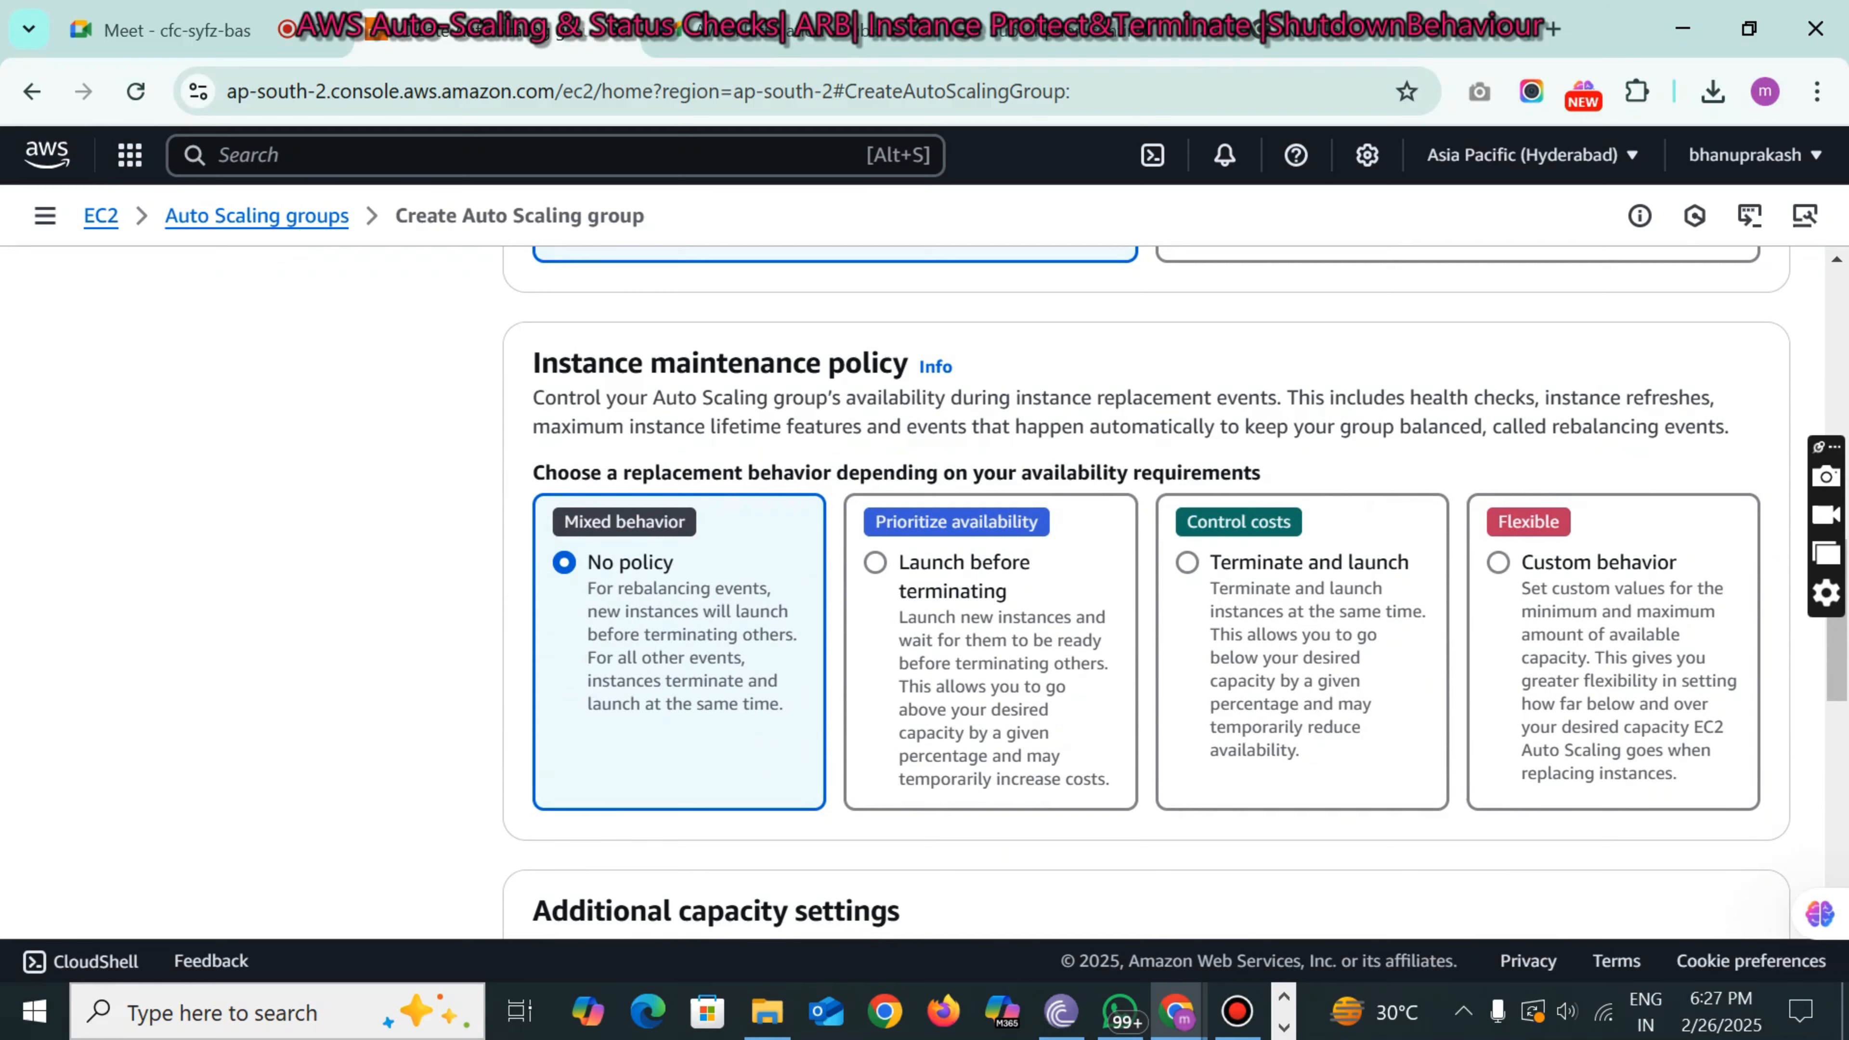
{"action": "scroll", "coordinate": [1148, 591], "scroll_direction": "down", "scroll_amount": 3}
{"action": "scroll", "coordinate": [1147, 590], "scroll_direction": "up", "scroll_amount": 3}
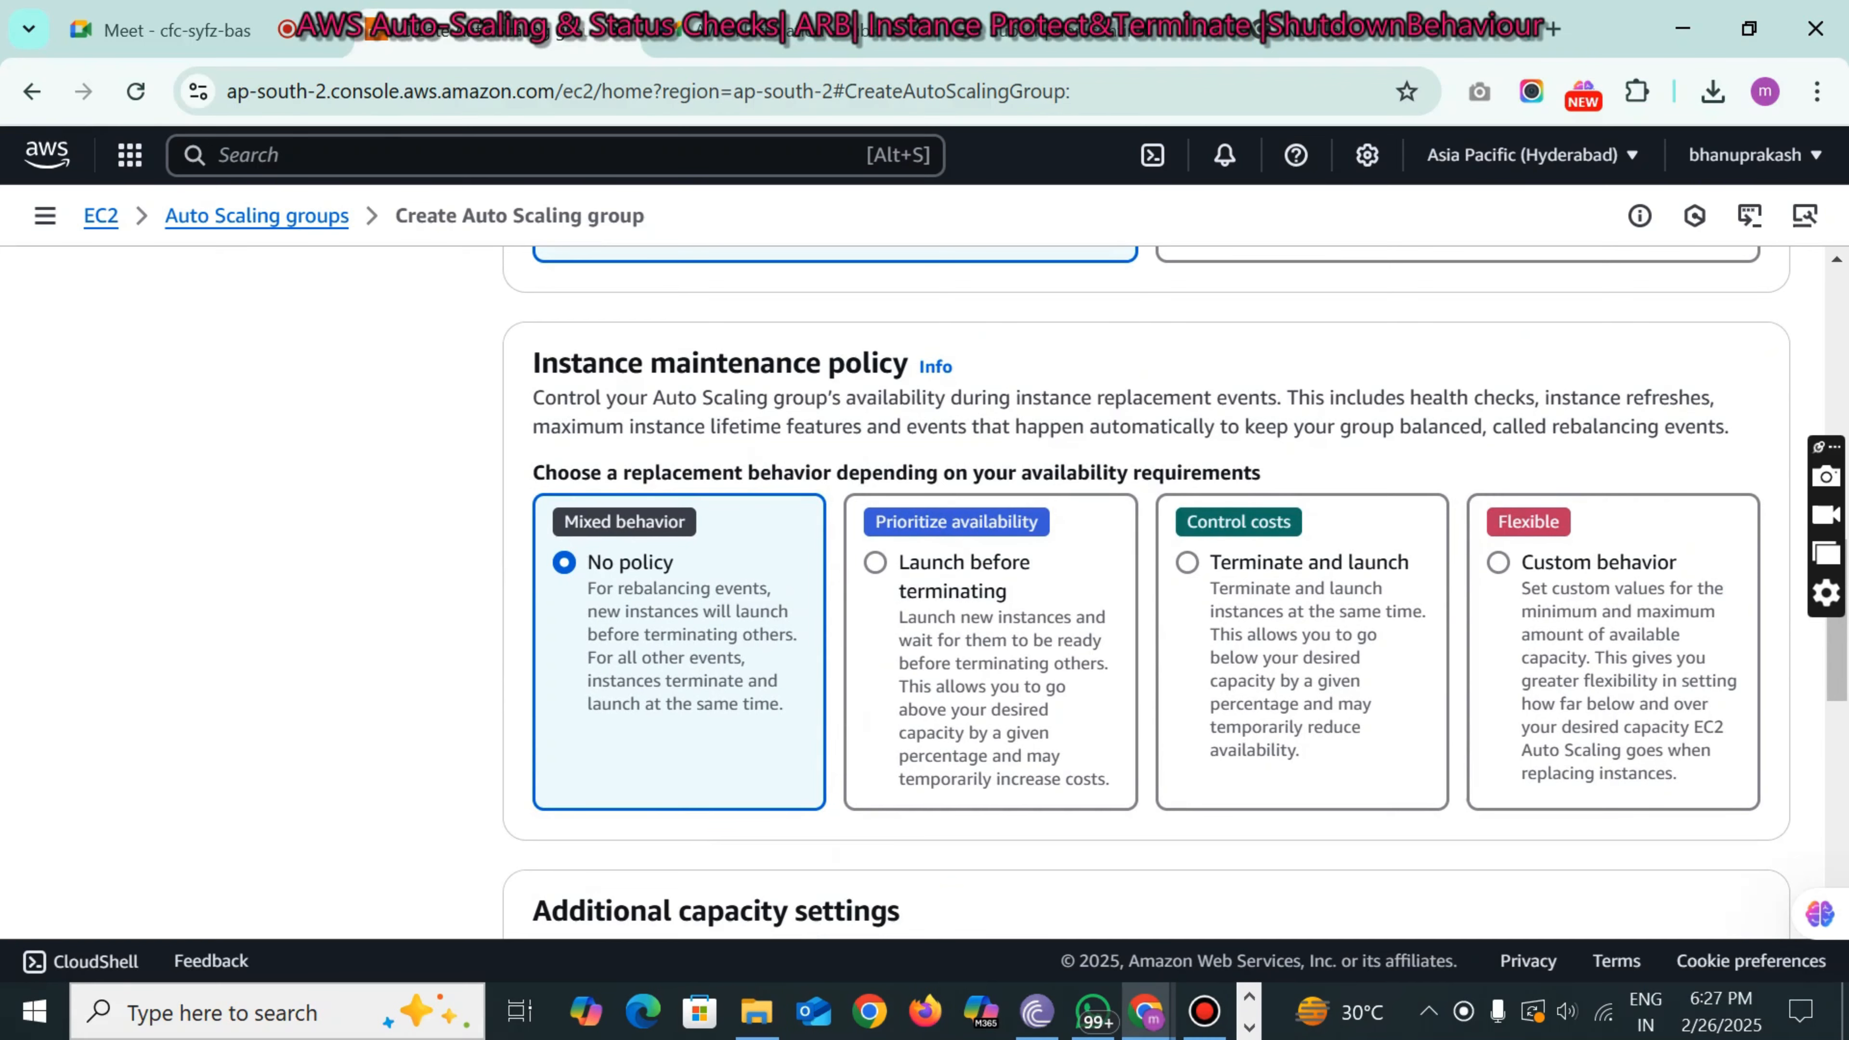
{"action": "scroll", "coordinate": [1148, 590], "scroll_direction": "down", "scroll_amount": 7}
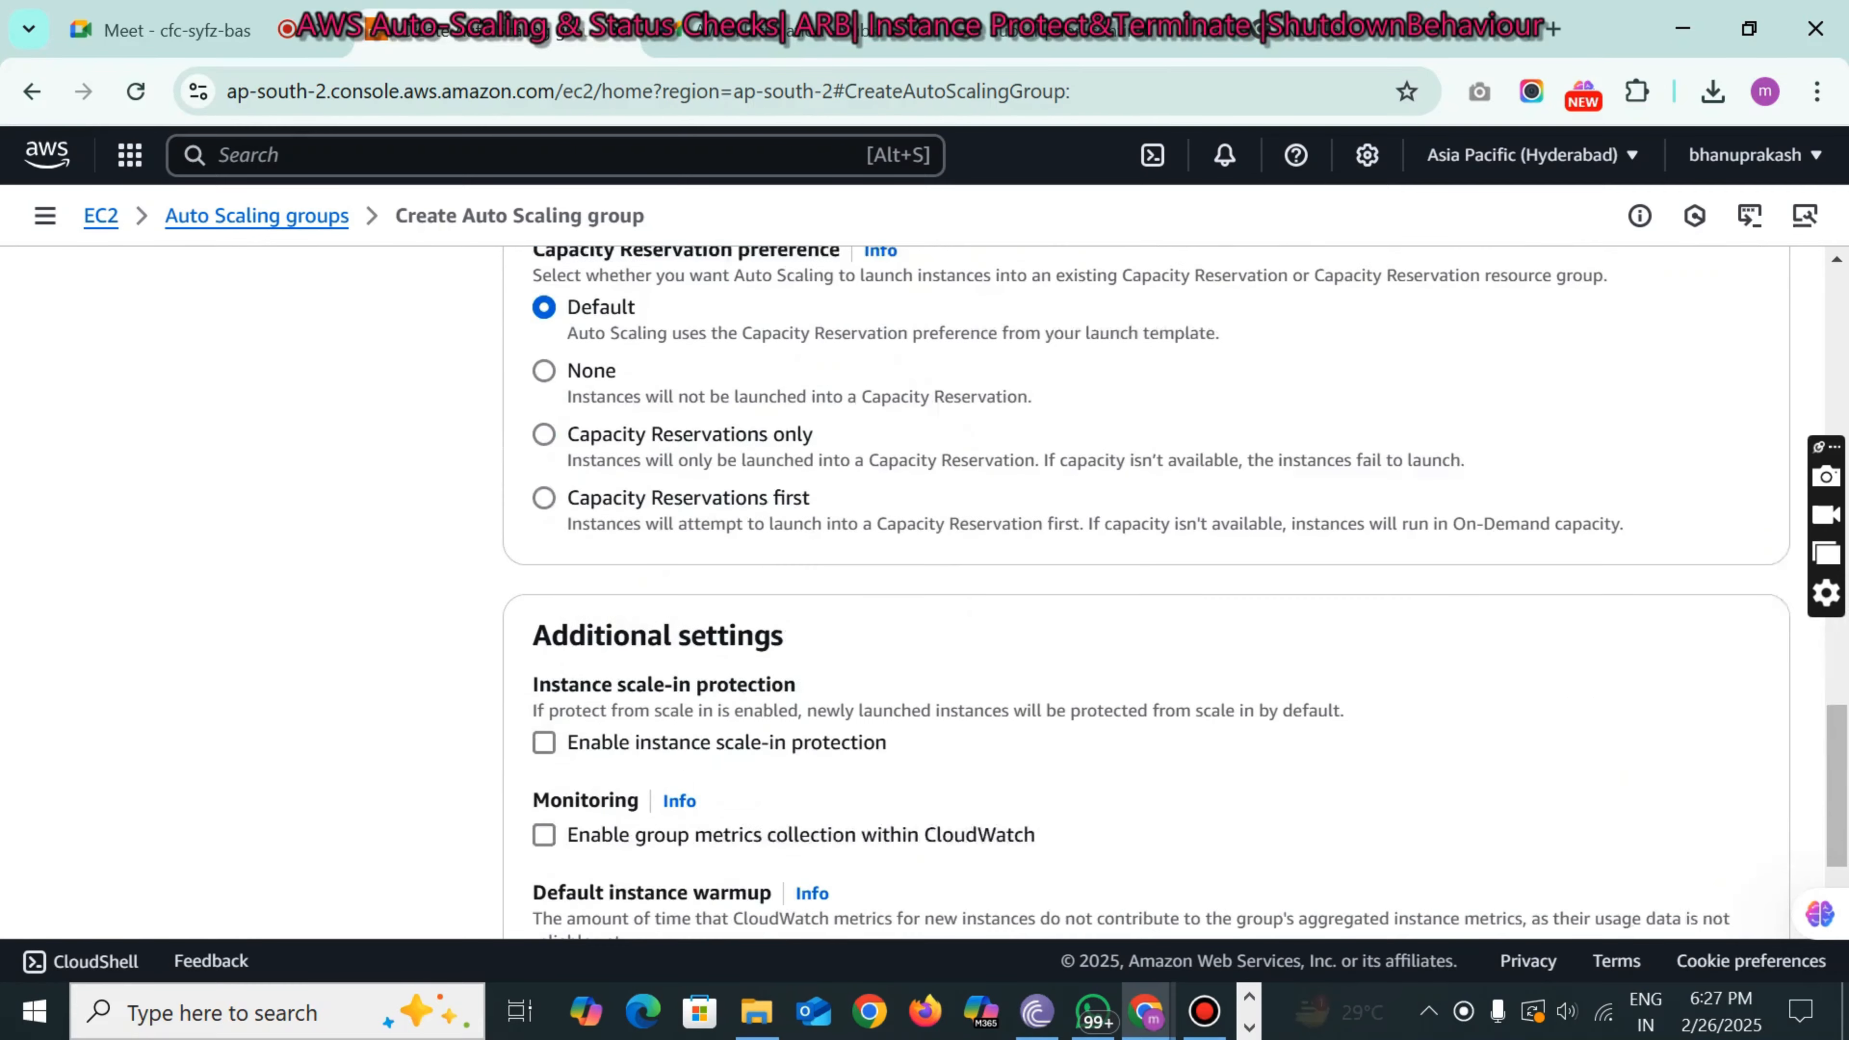
{"action": "scroll", "coordinate": [1148, 591], "scroll_direction": "down", "scroll_amount": 2}
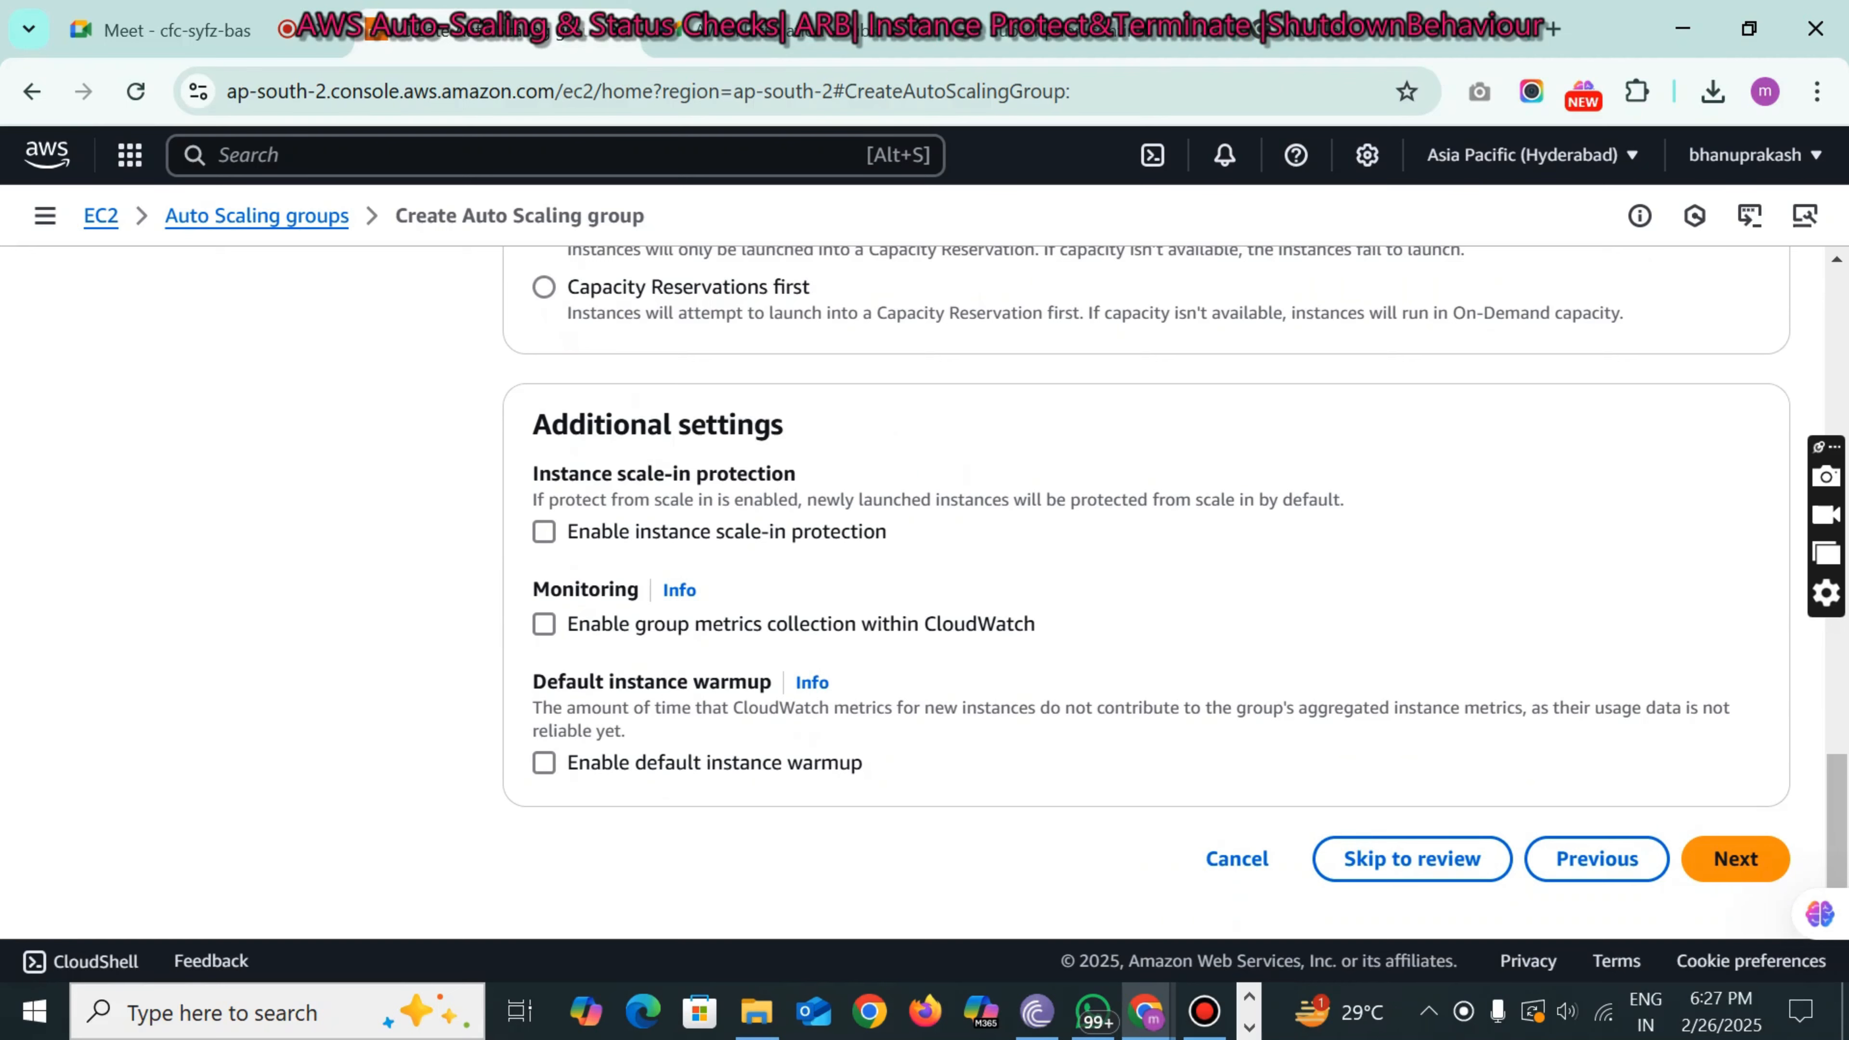
{"action": "left_click", "coordinate": [1736, 859]}
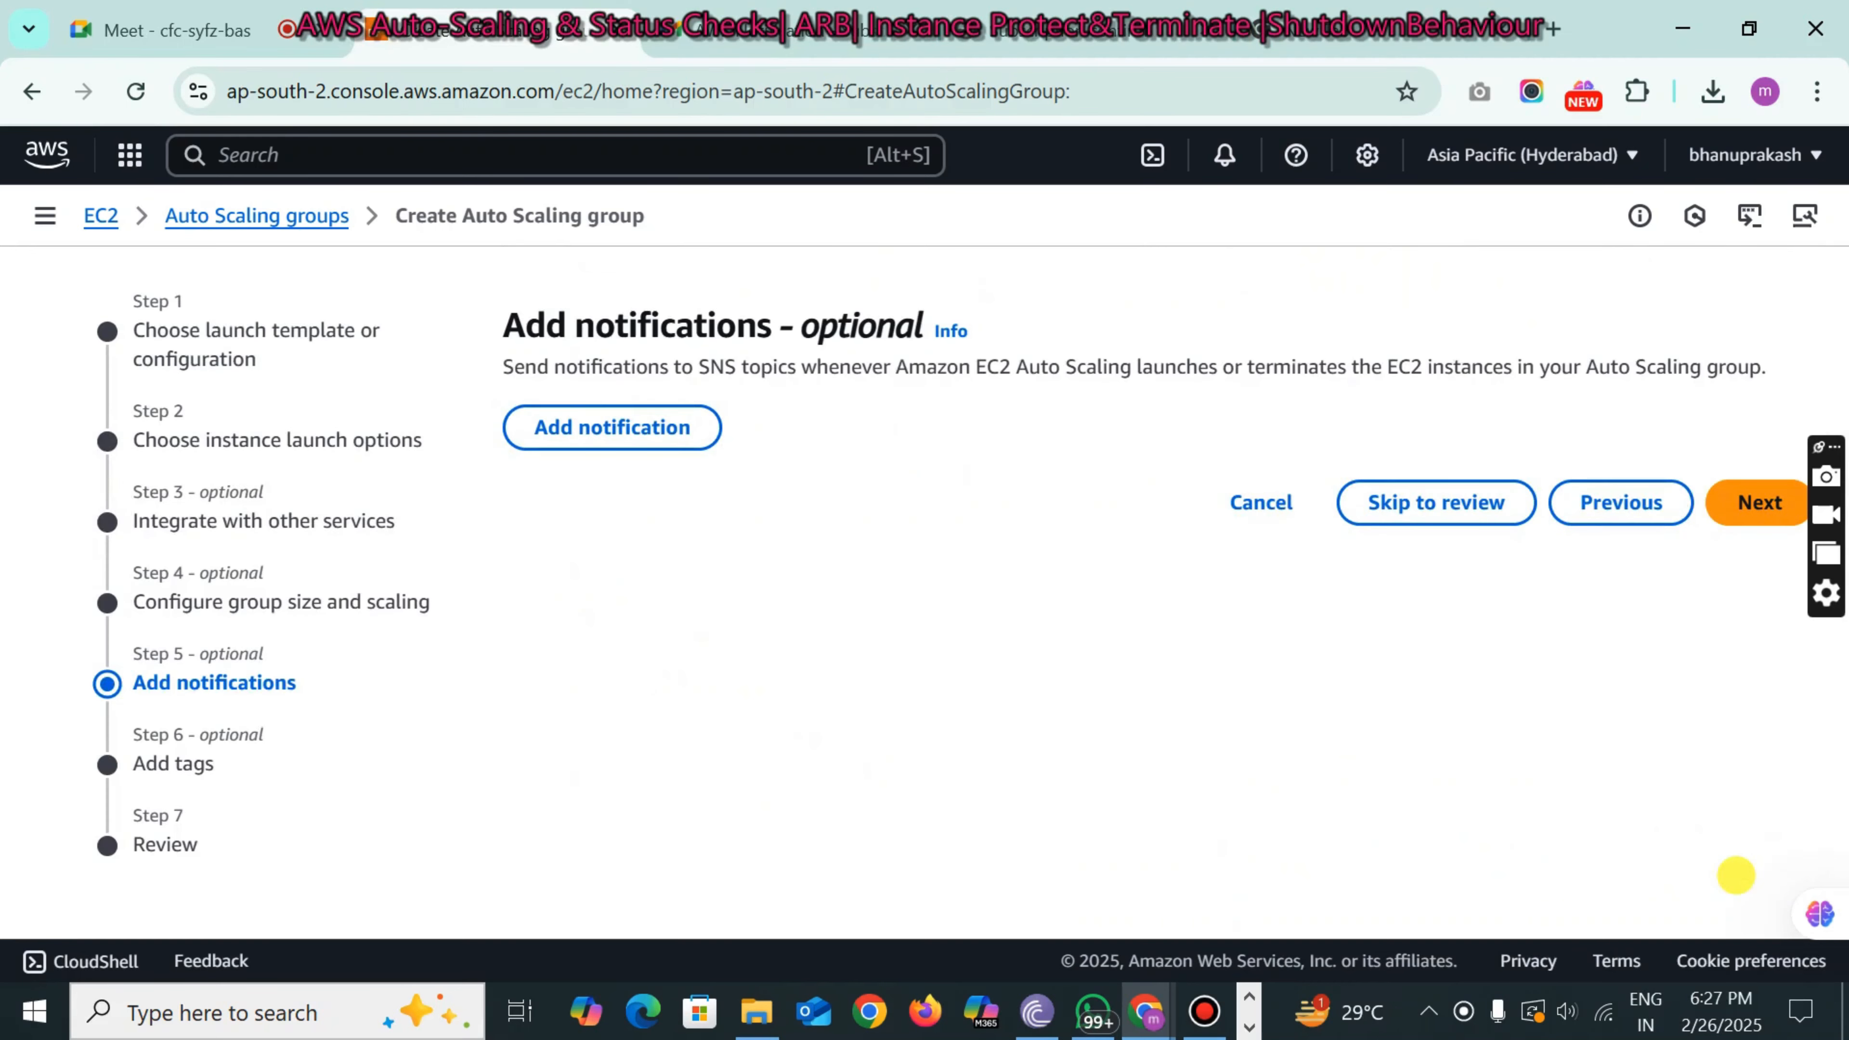
- Add a notification to the Auto Scaling group that uses the existing SNS topic AutoScalingTopic
{"action": "left_click_drag", "start_coordinate": [526, 326], "coordinate": [813, 323]}
{"action": "left_click", "coordinate": [818, 472]}
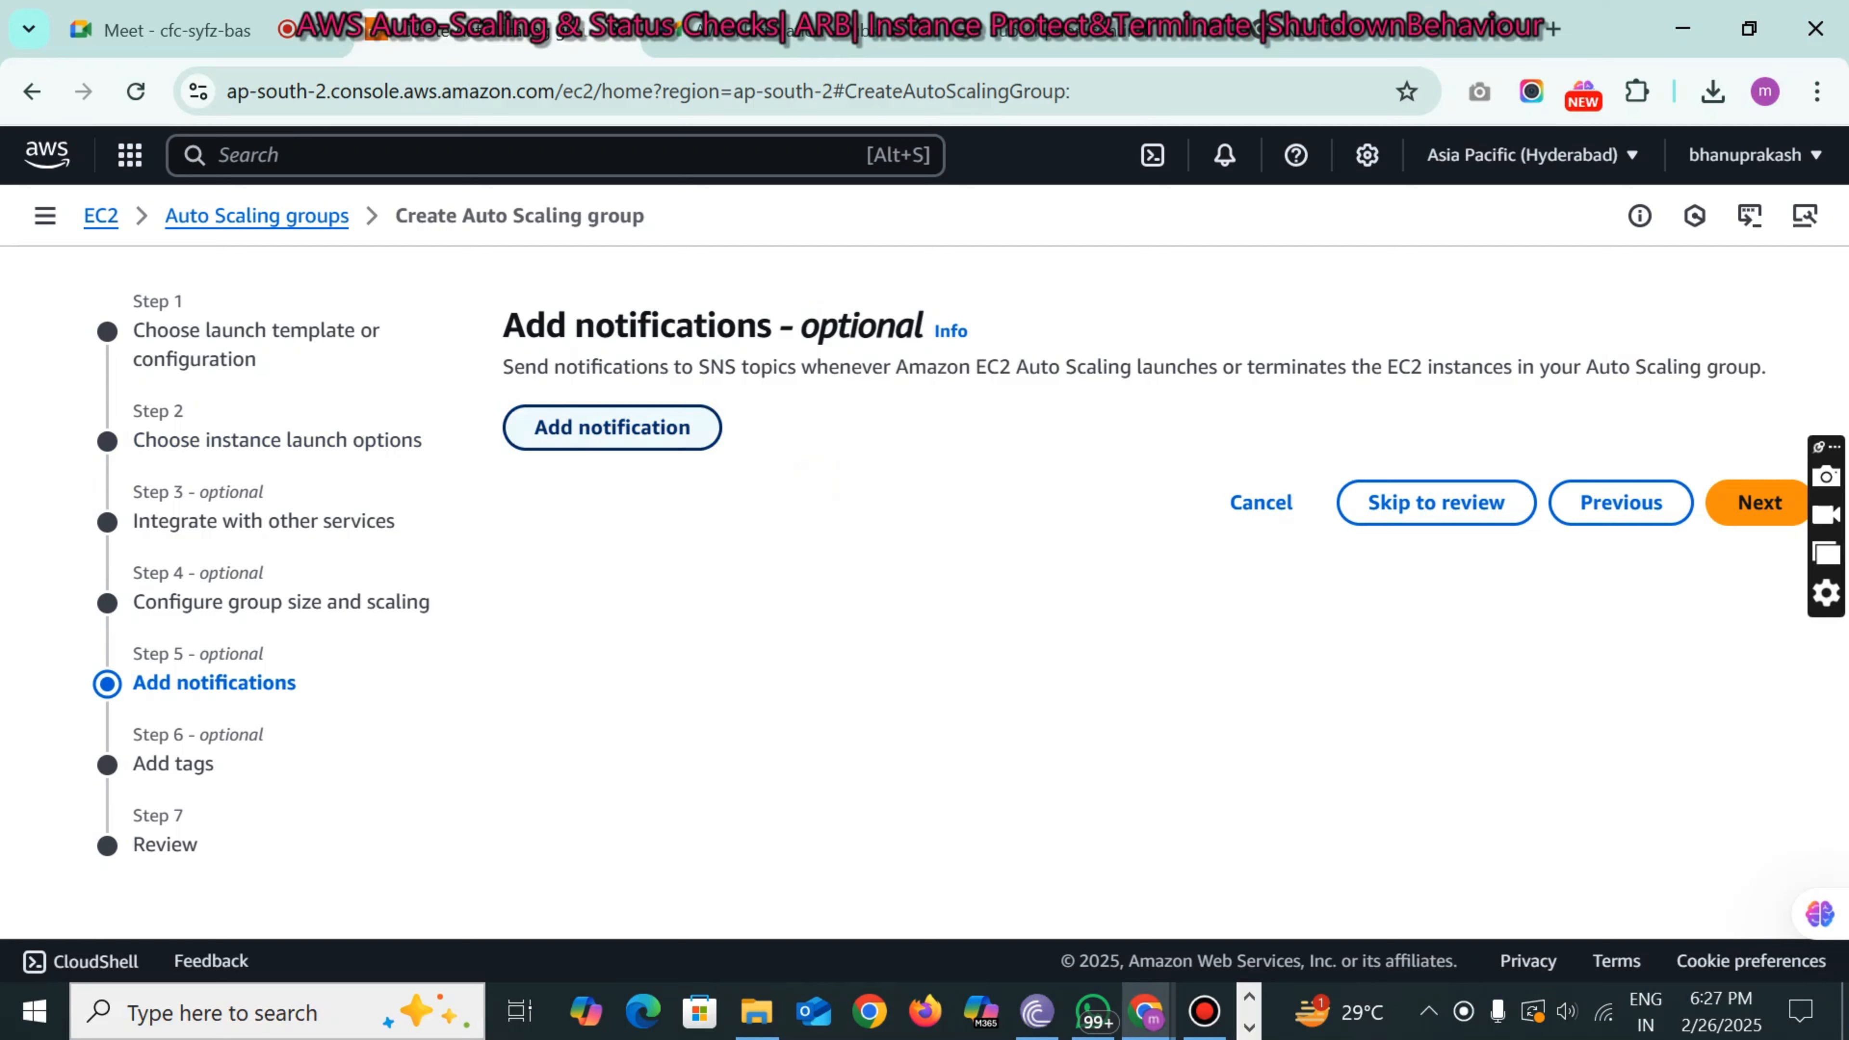
{"action": "left_click", "coordinate": [618, 427]}
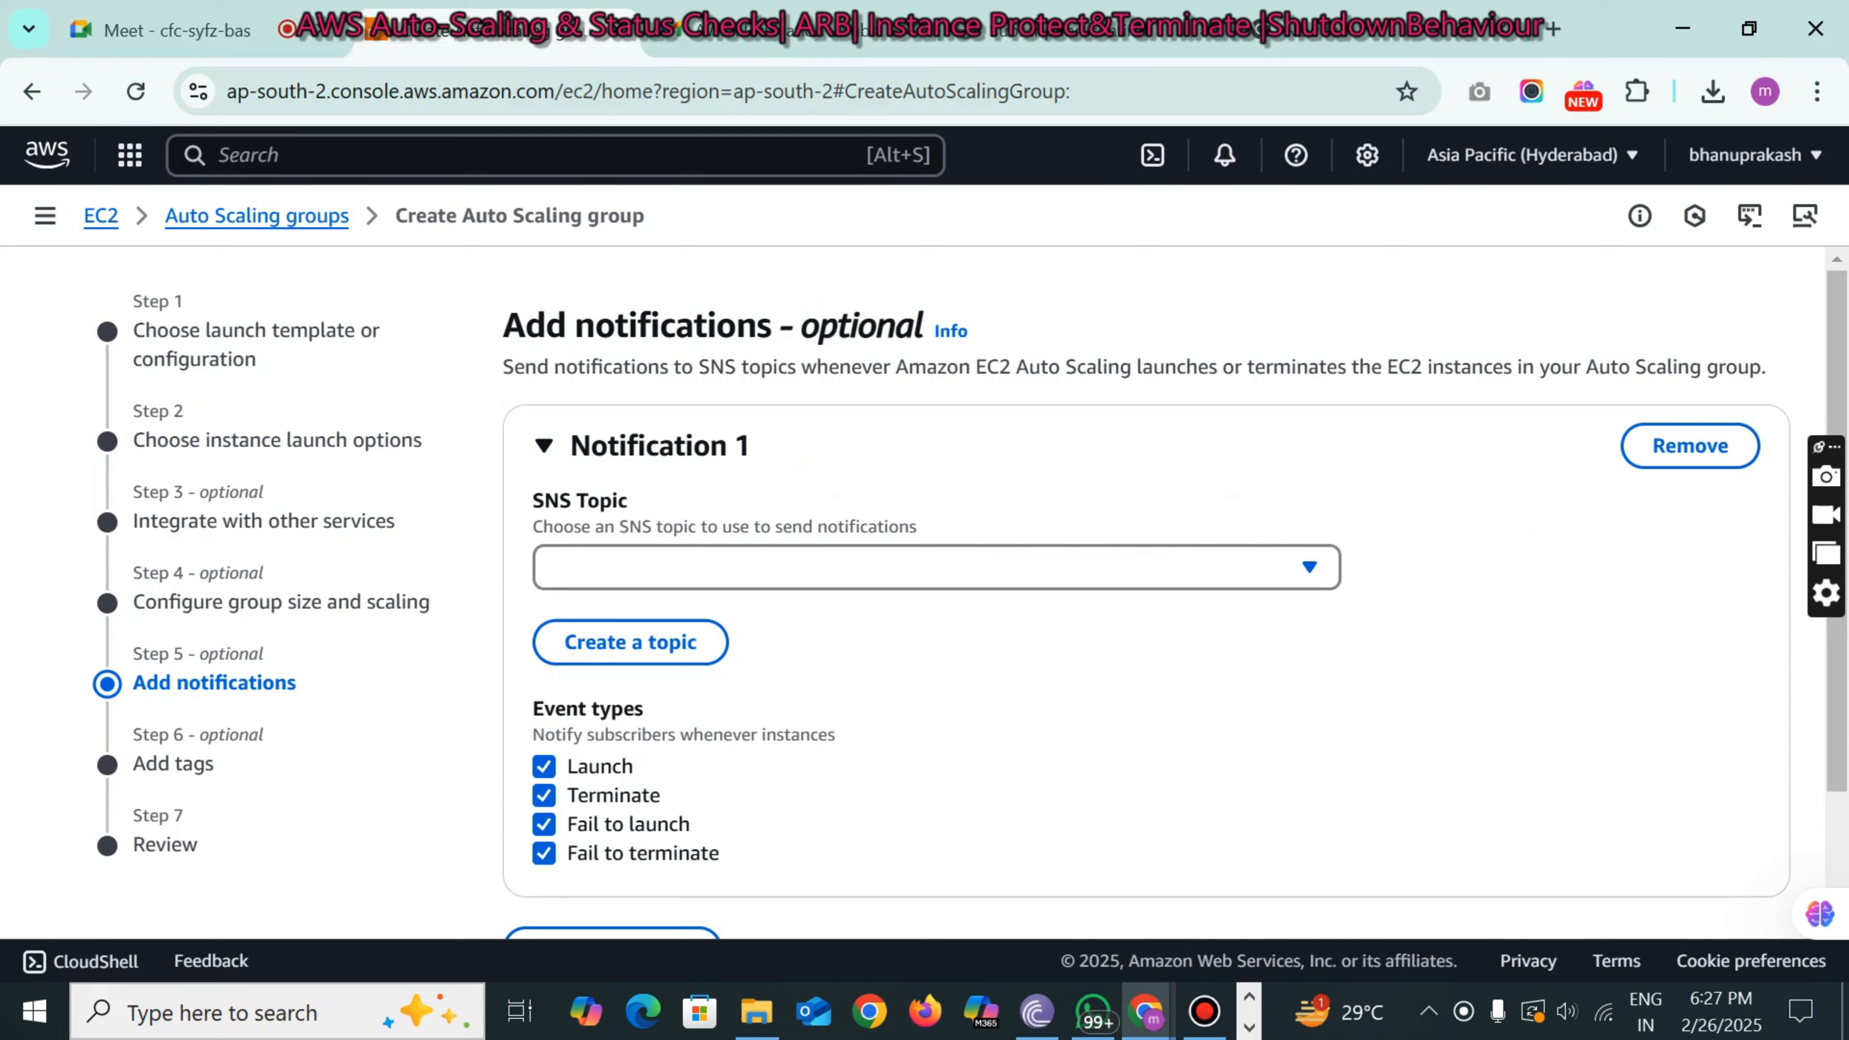
{"action": "left_click", "coordinate": [653, 562]}
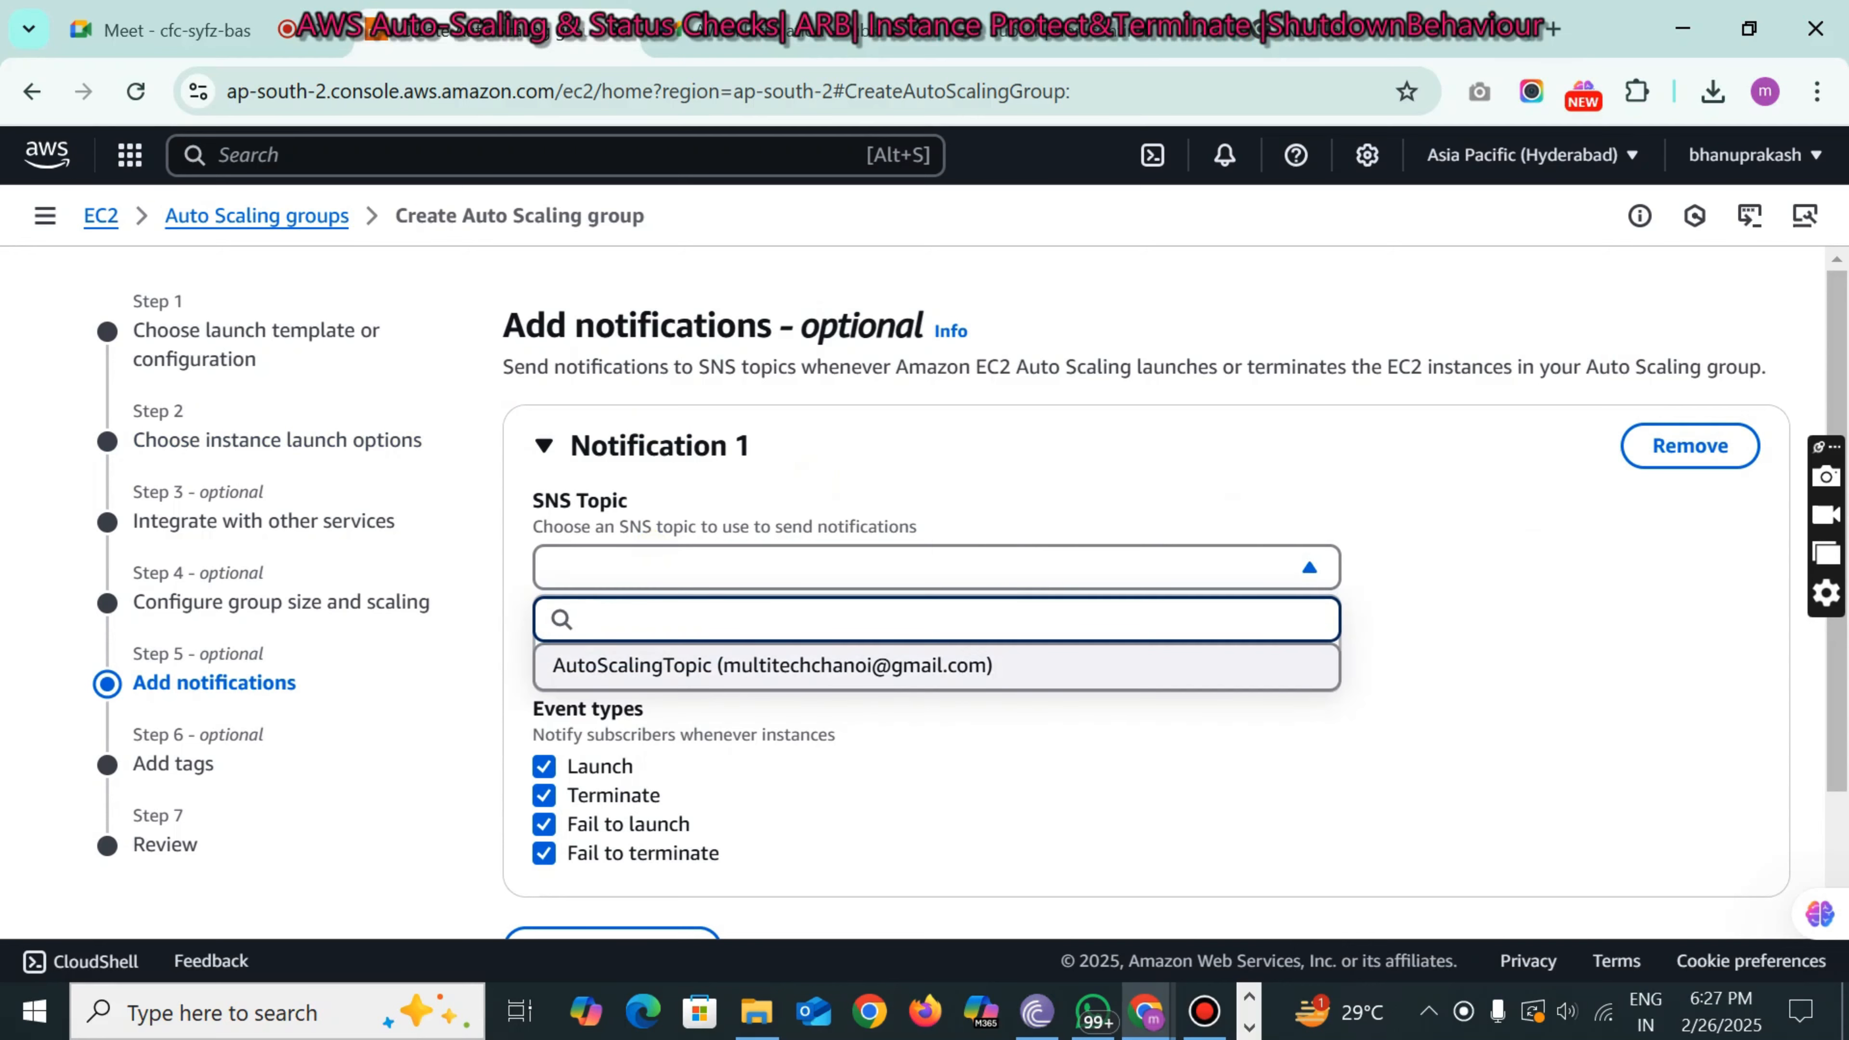
{"action": "left_click", "coordinate": [692, 676]}
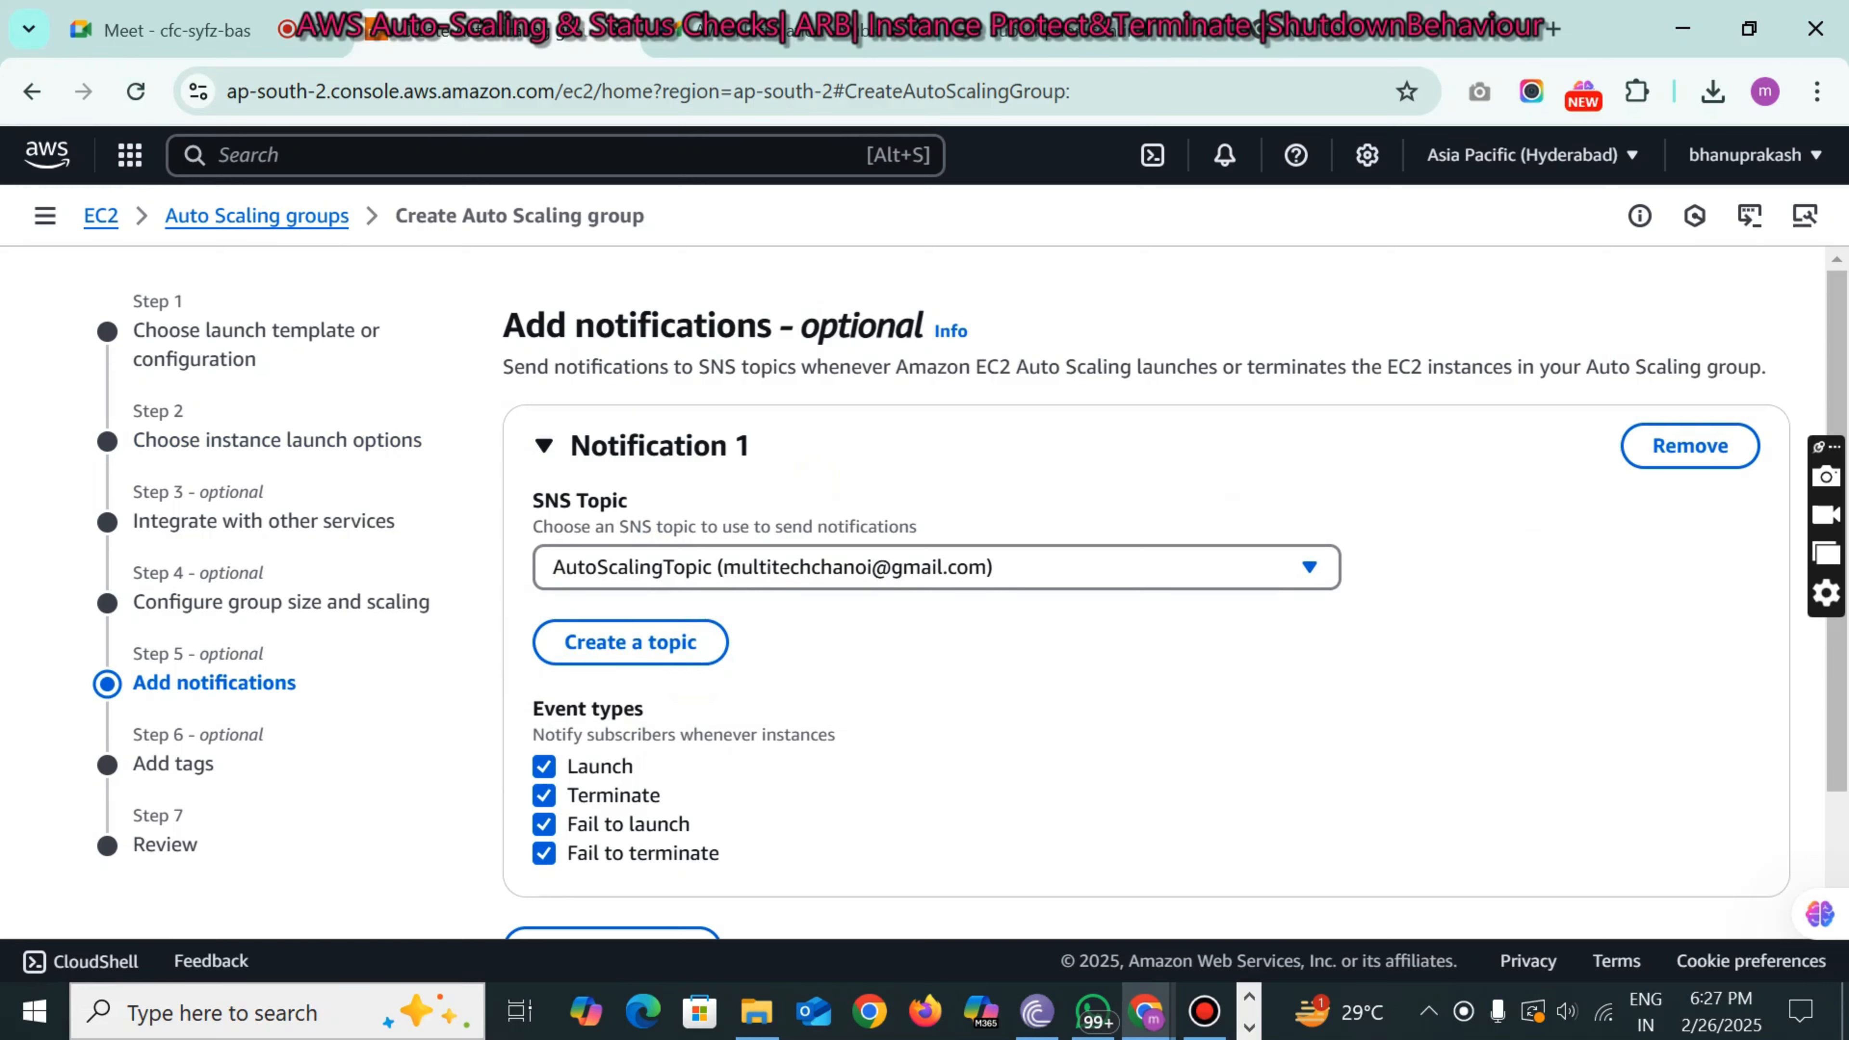
- Keep the Launch, Terminate, Fail to launch and Fail to terminate events enabled for the notification and proceed to the tags step
{"action": "left_click_drag", "start_coordinate": [532, 708], "coordinate": [644, 707]}
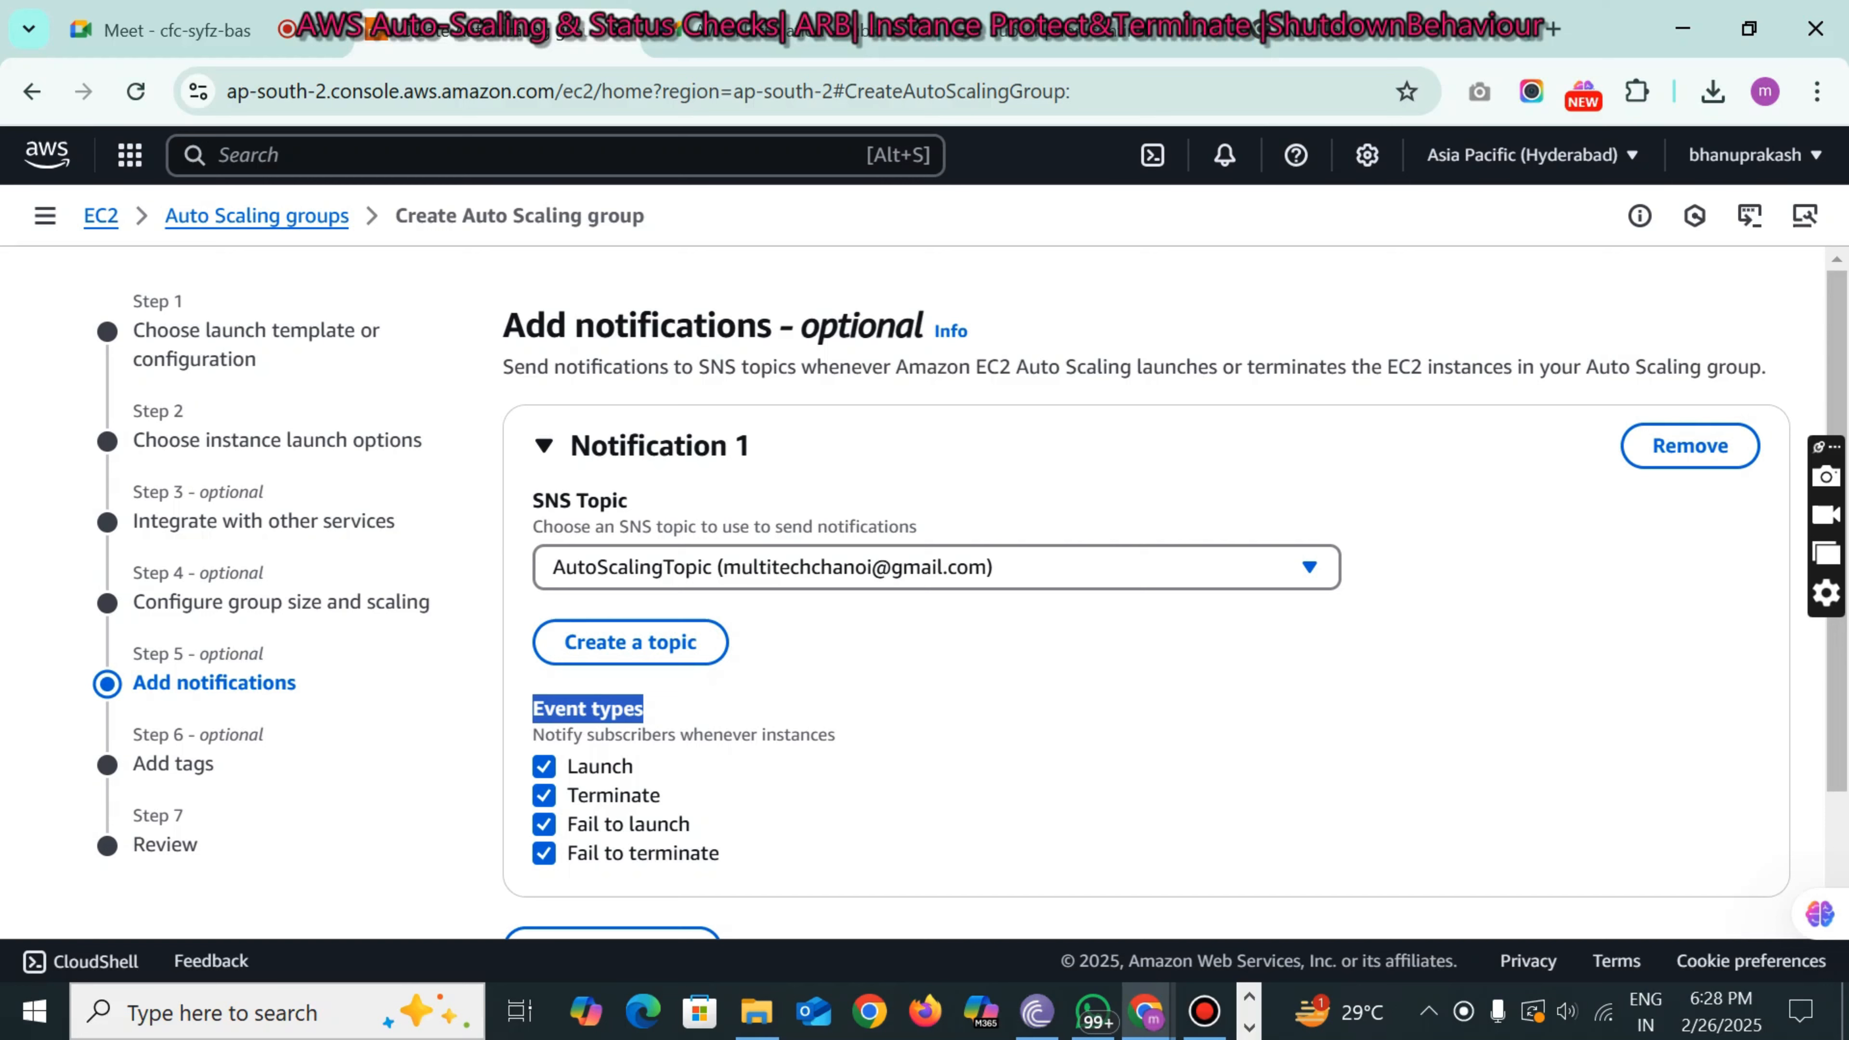
{"action": "left_click", "coordinate": [902, 820]}
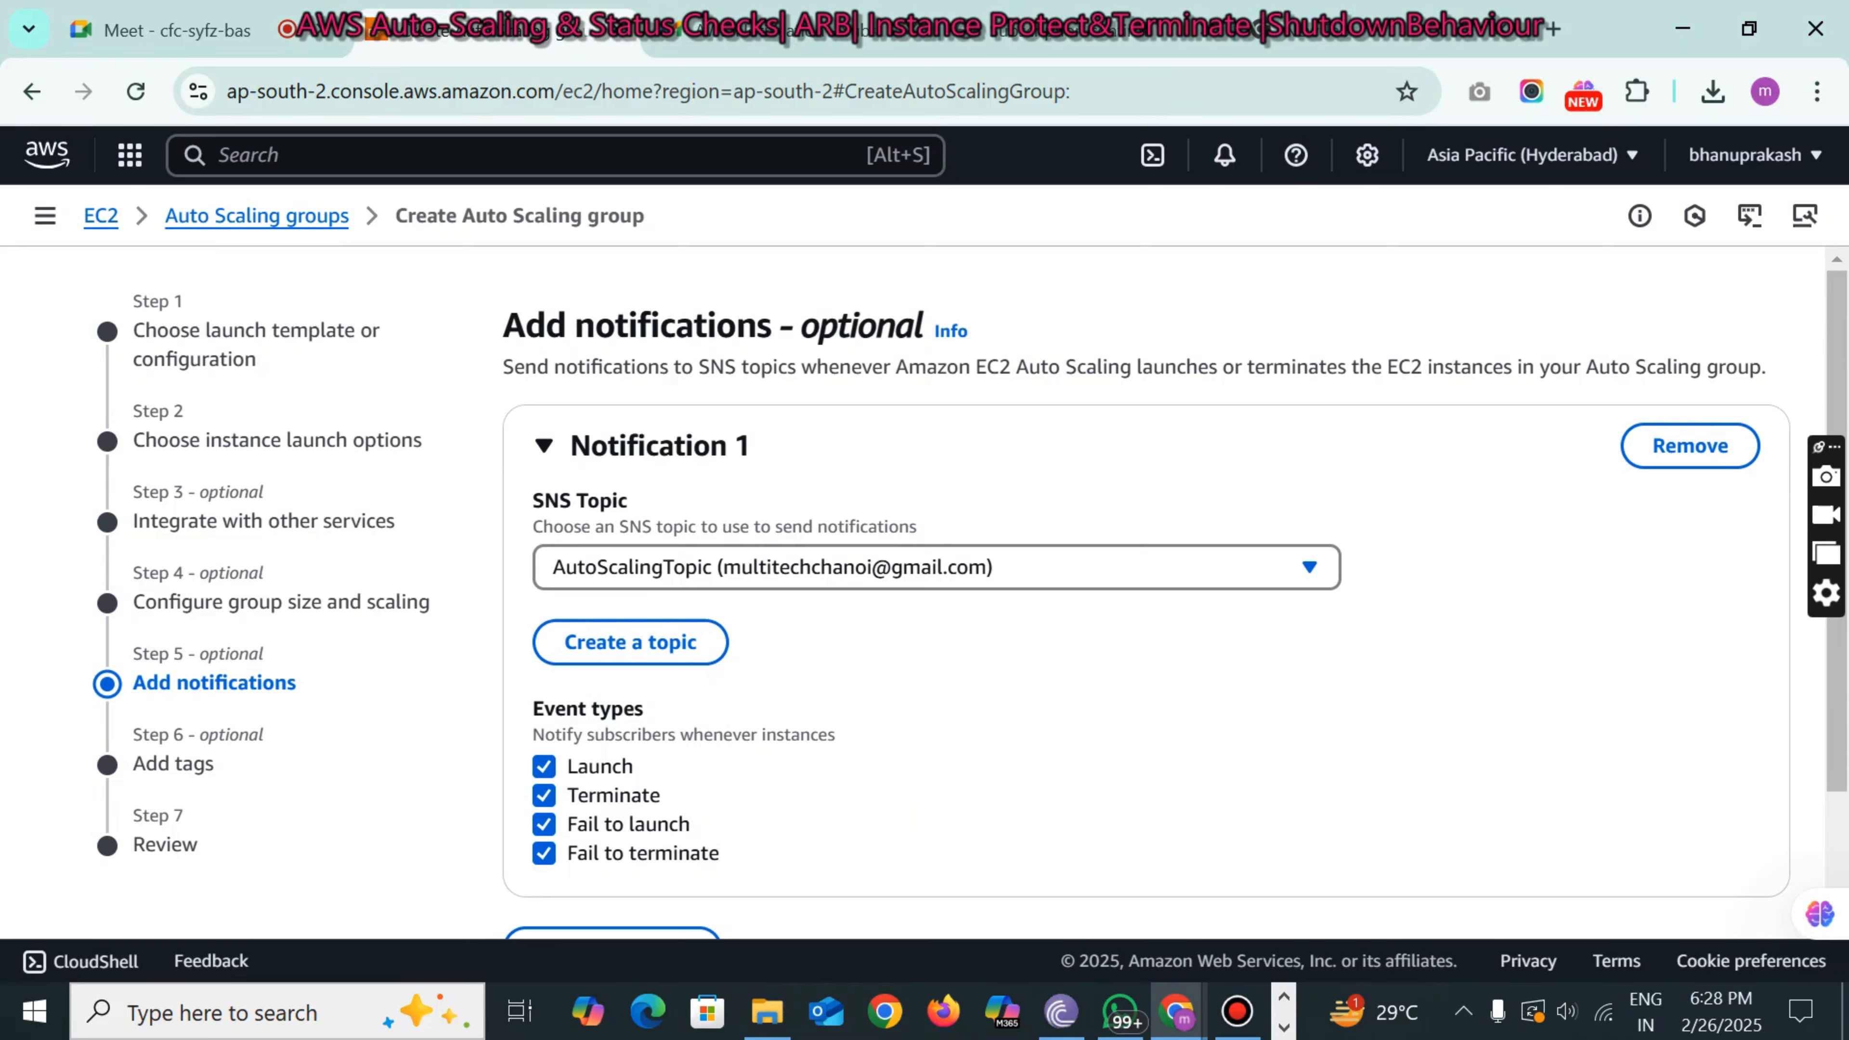
{"action": "left_click_drag", "start_coordinate": [568, 765], "coordinate": [632, 764]}
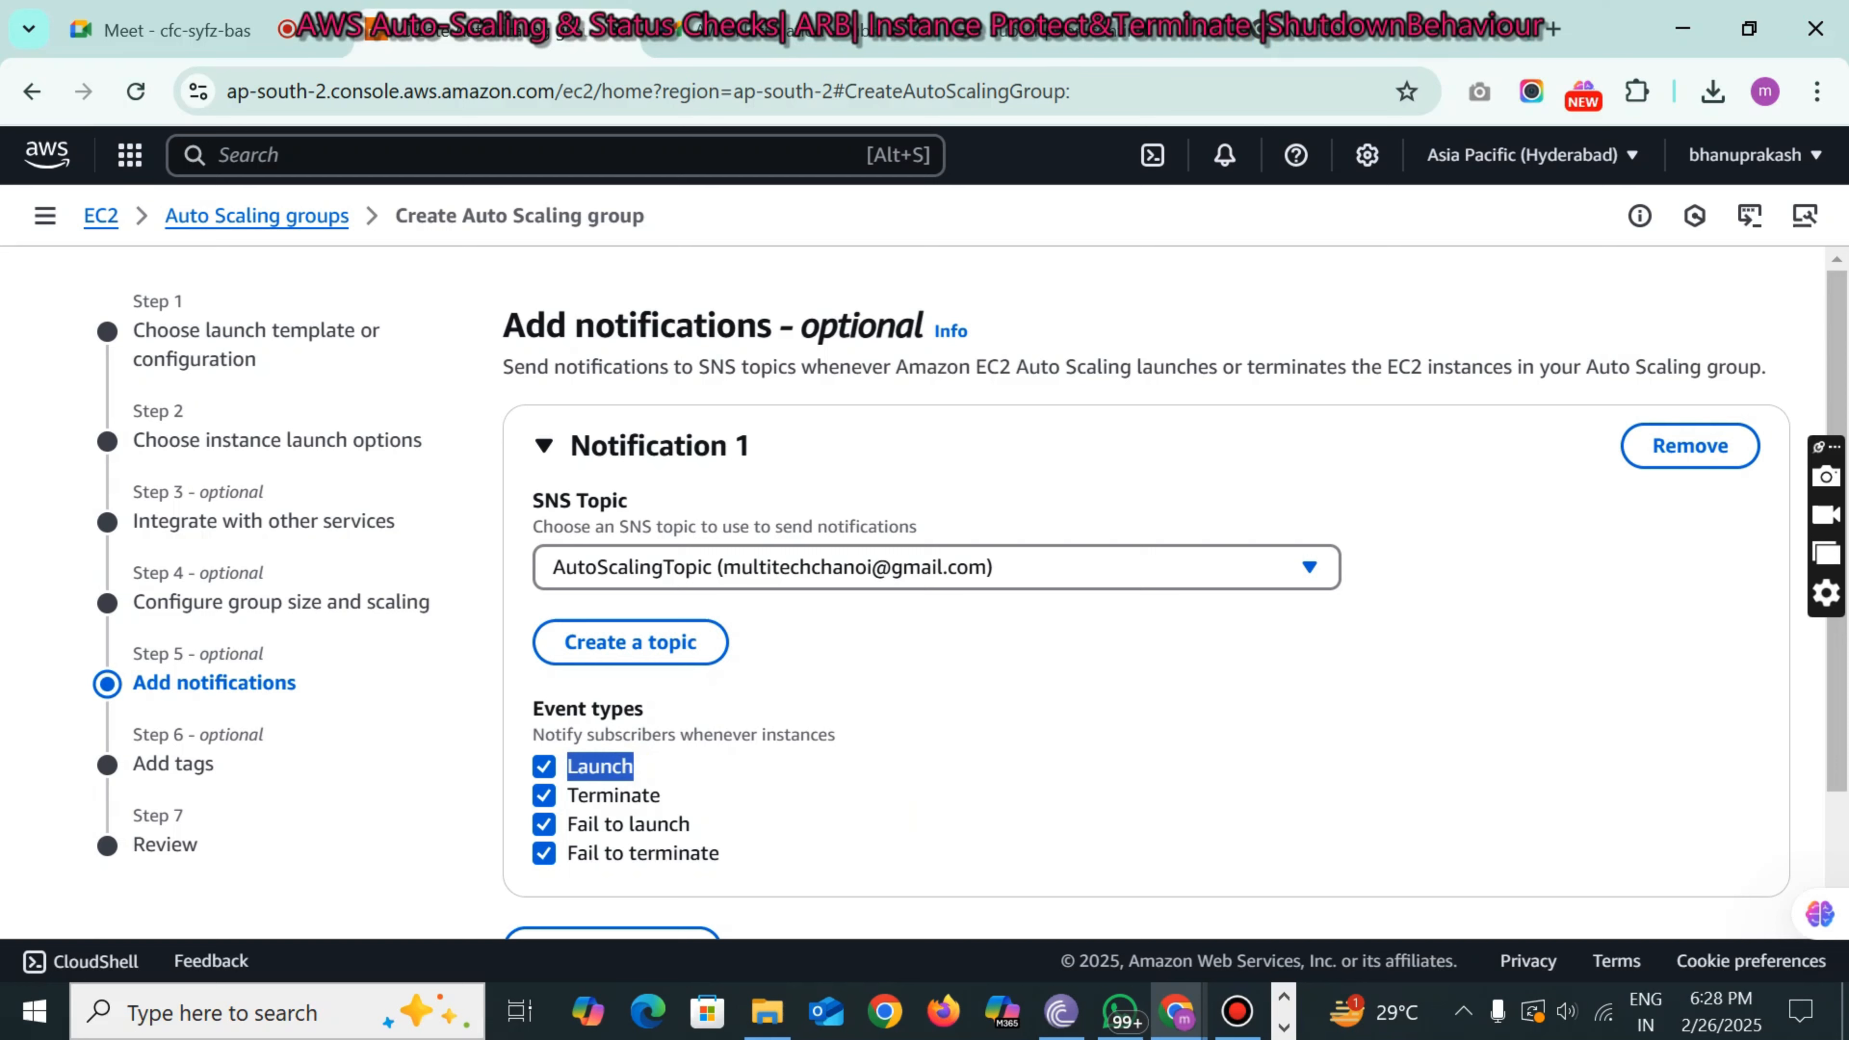
{"action": "left_click_drag", "start_coordinate": [569, 795], "coordinate": [670, 793]}
{"action": "left_click", "coordinate": [714, 793]}
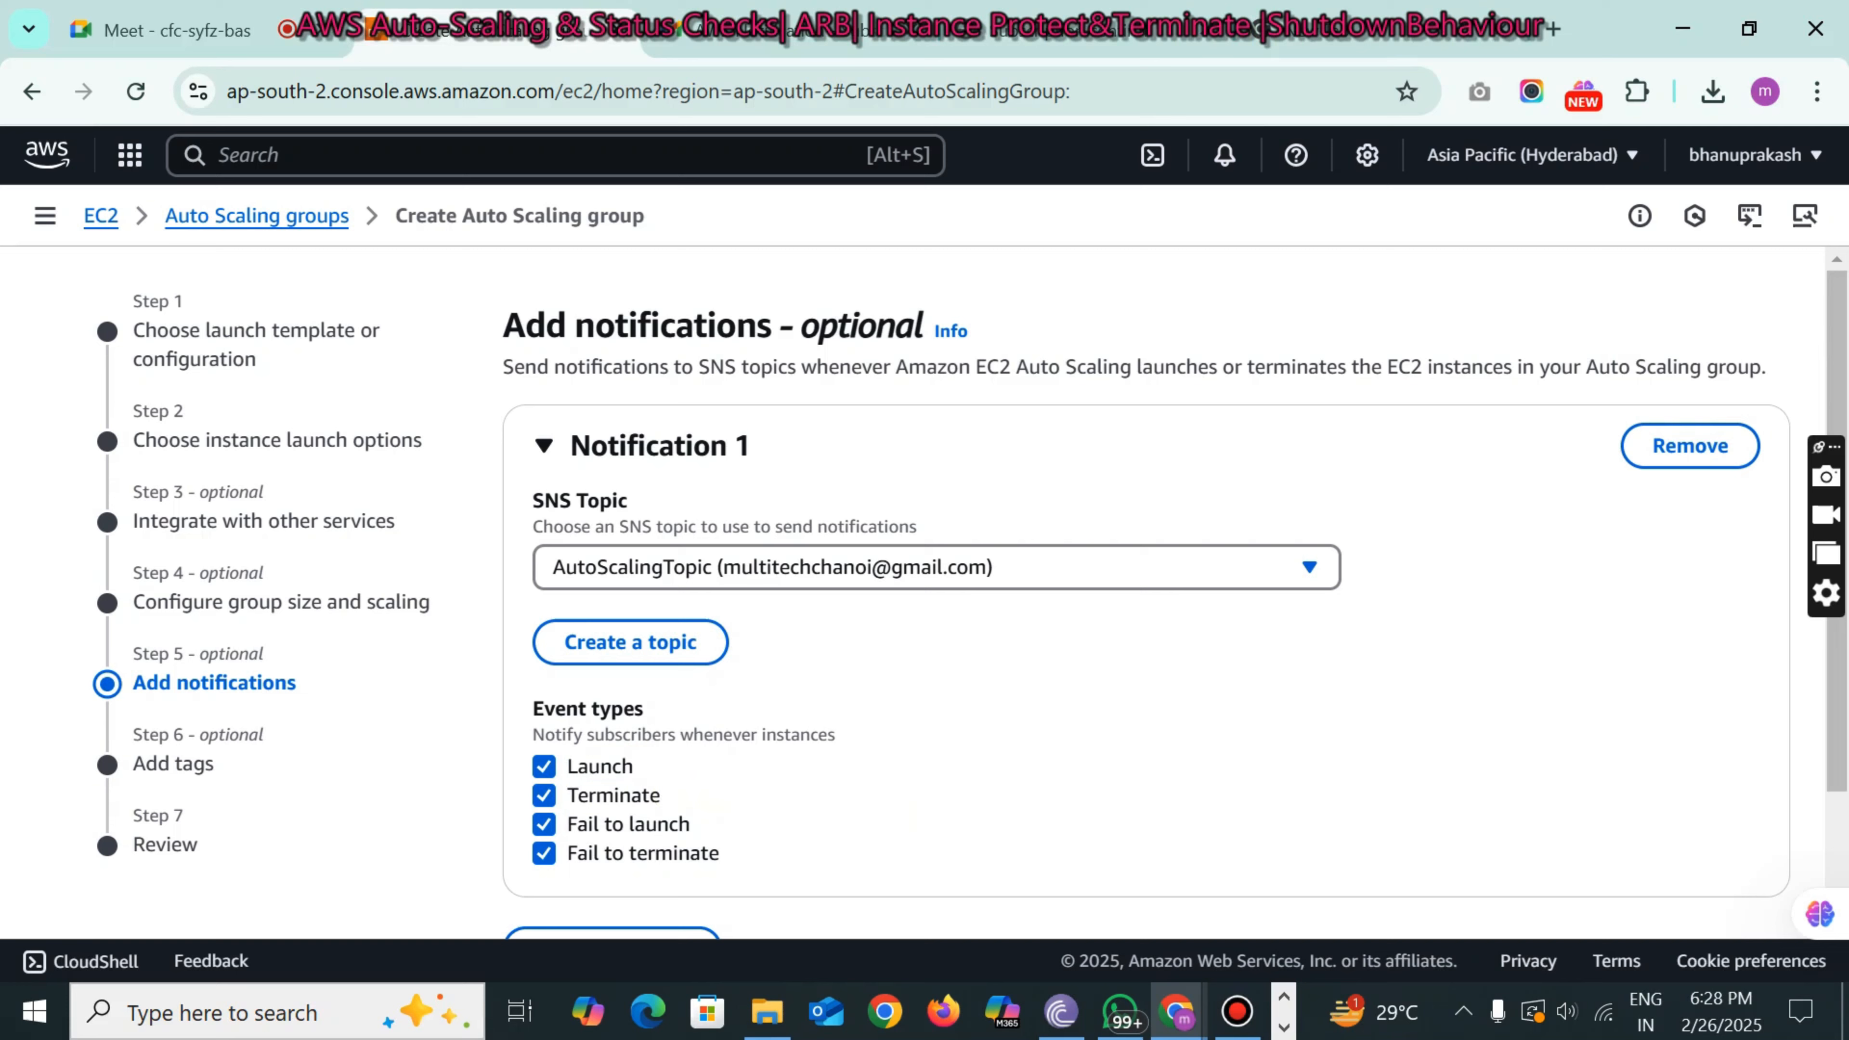
{"action": "left_click_drag", "start_coordinate": [568, 824], "coordinate": [692, 823]}
{"action": "left_click", "coordinate": [738, 829]}
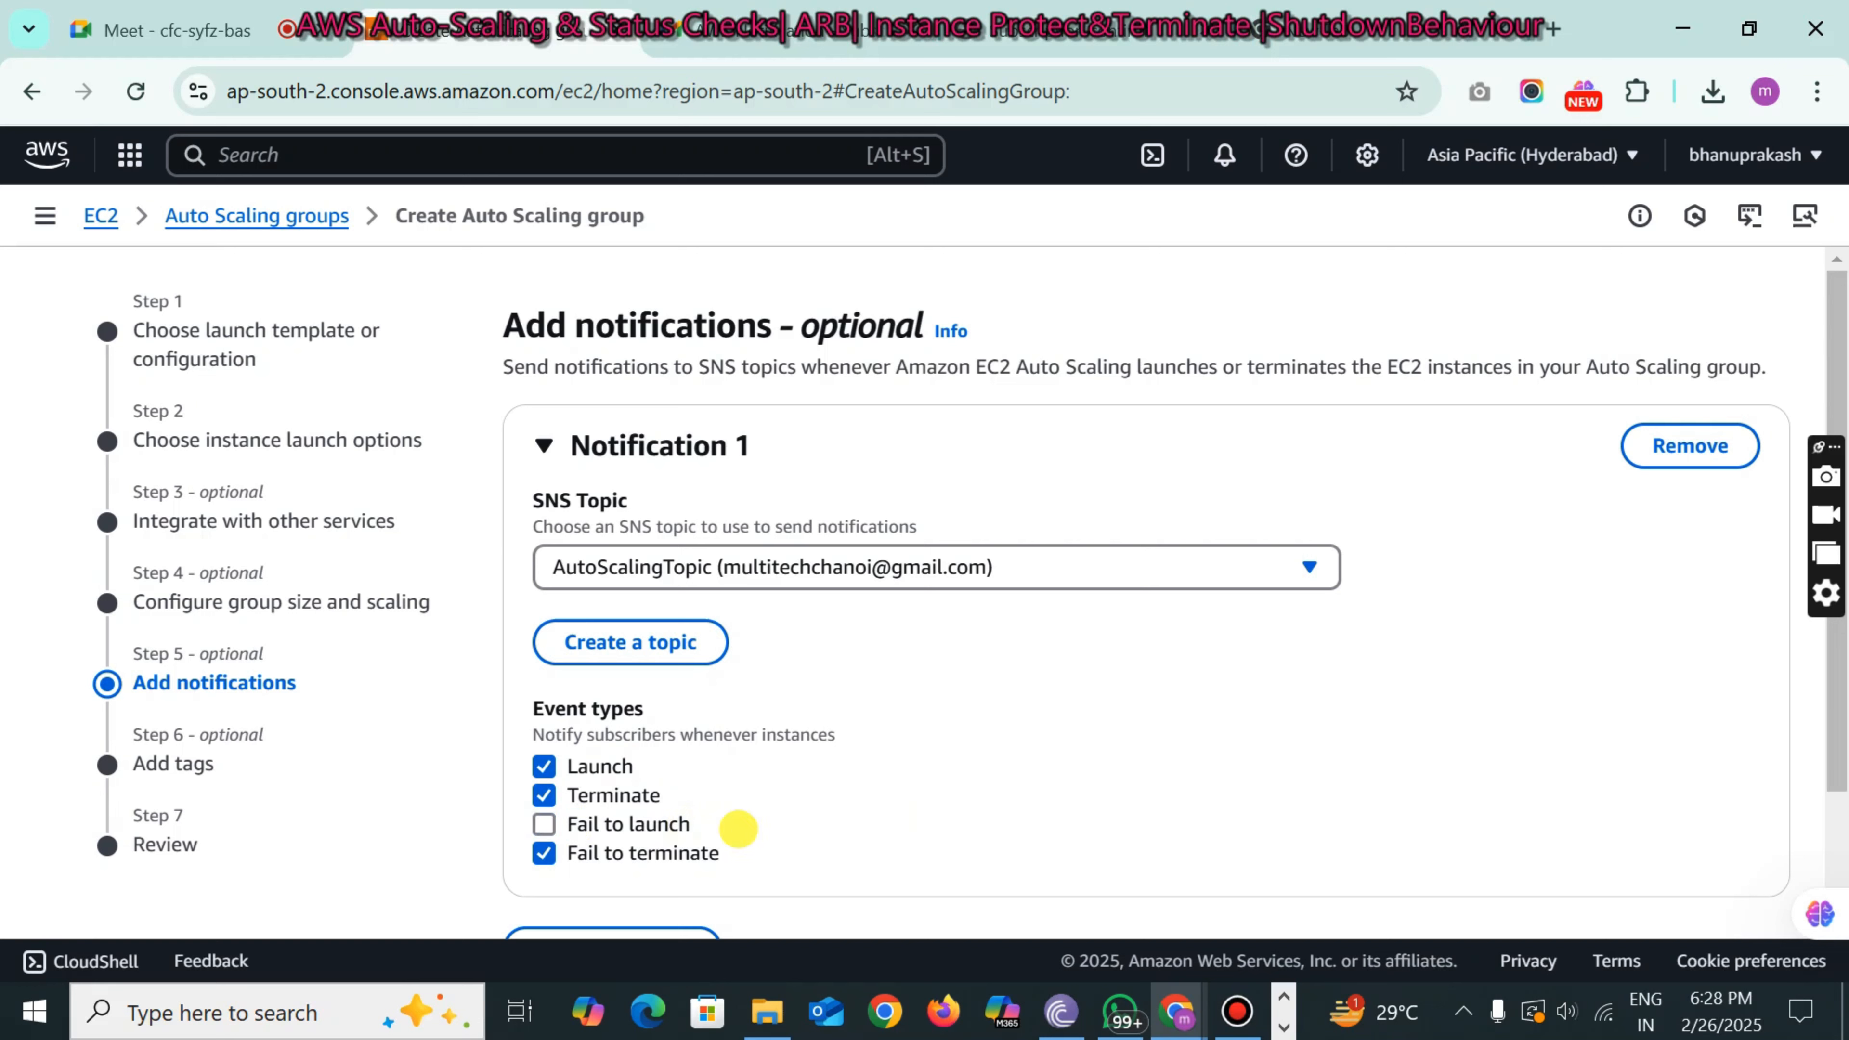
{"action": "left_click", "coordinate": [544, 824]}
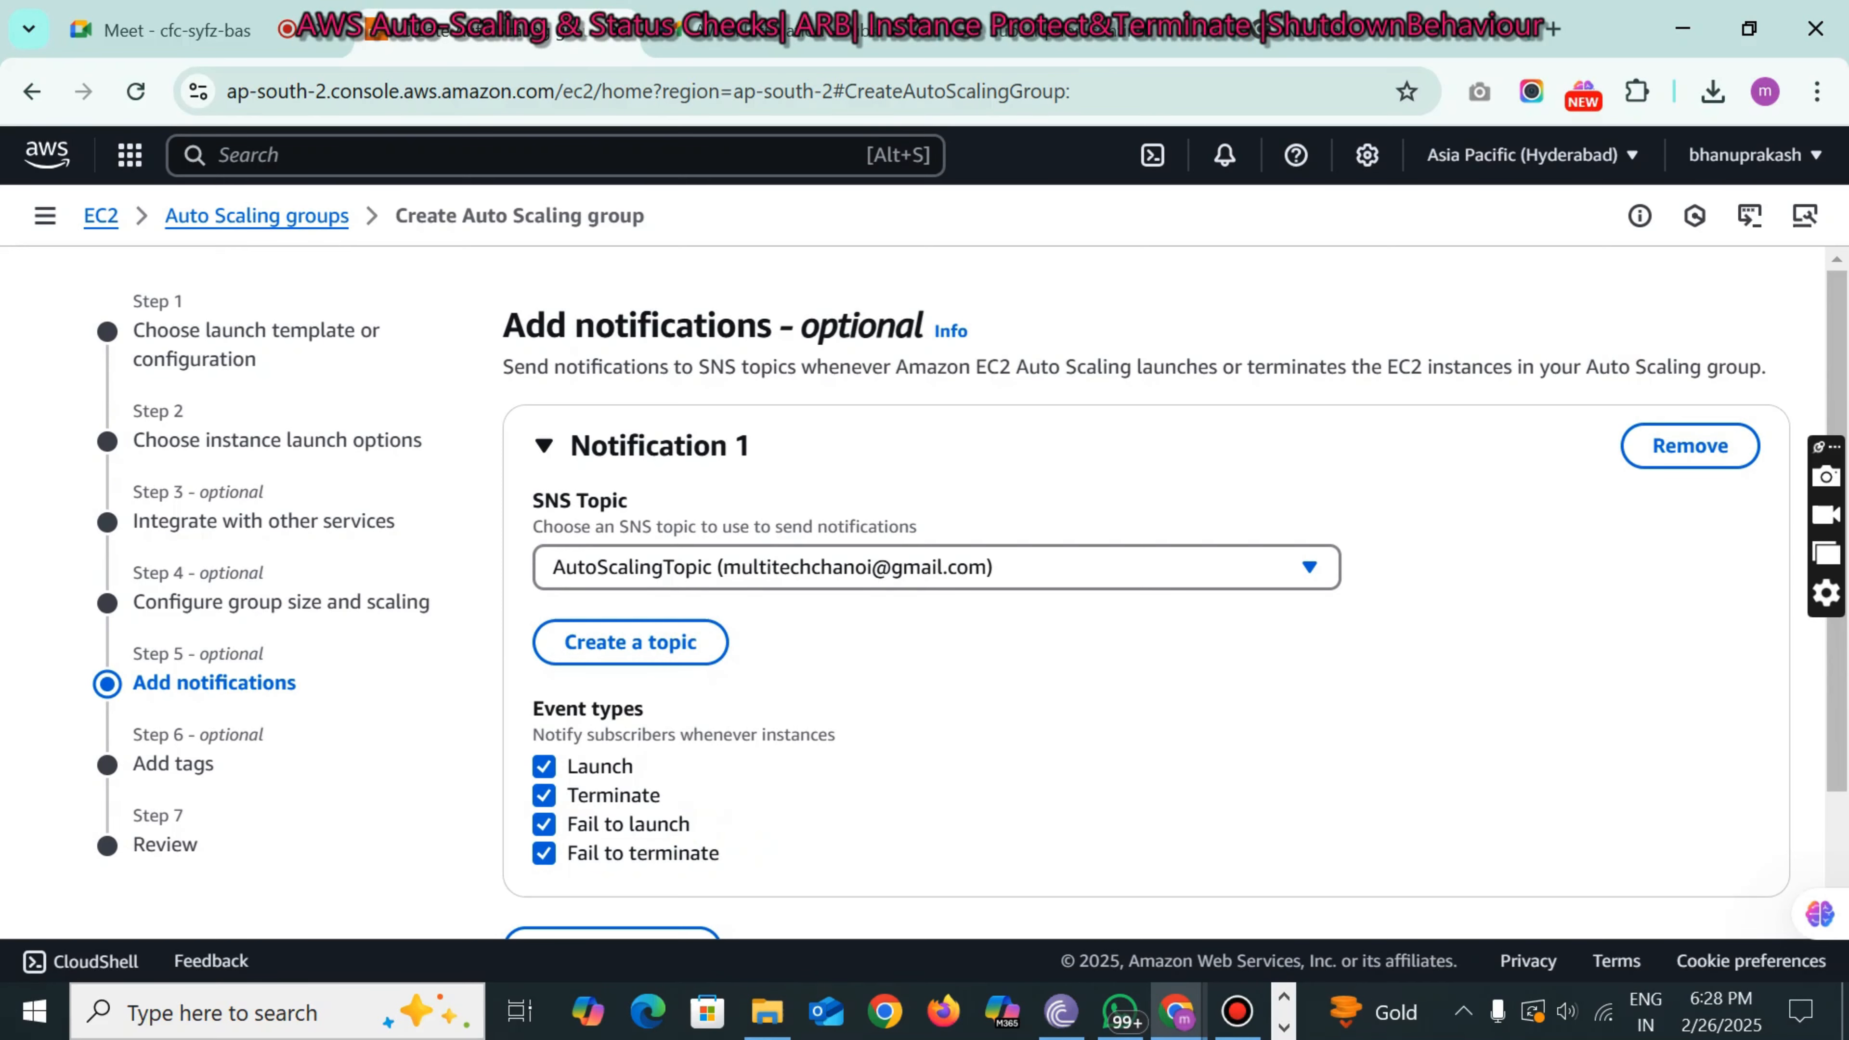
{"action": "scroll", "coordinate": [970, 592], "scroll_direction": "down", "scroll_amount": 2}
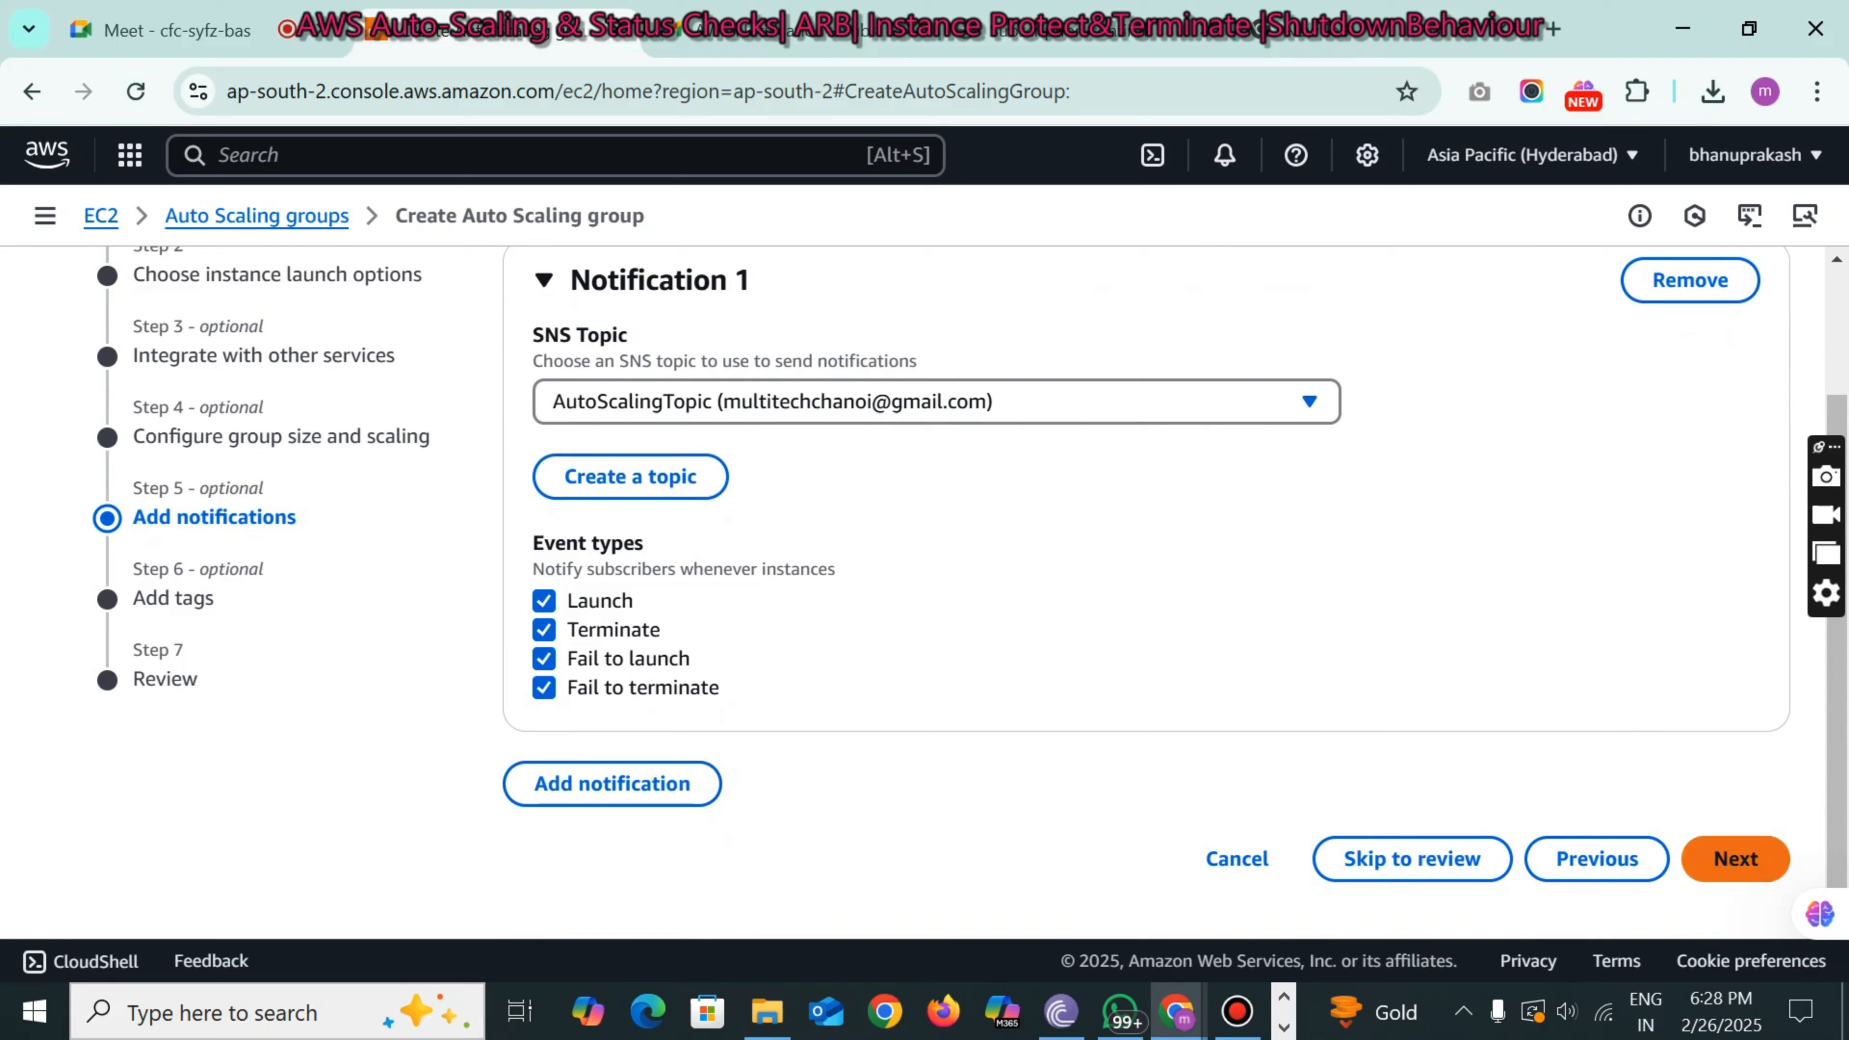
{"action": "left_click", "coordinate": [1730, 863]}
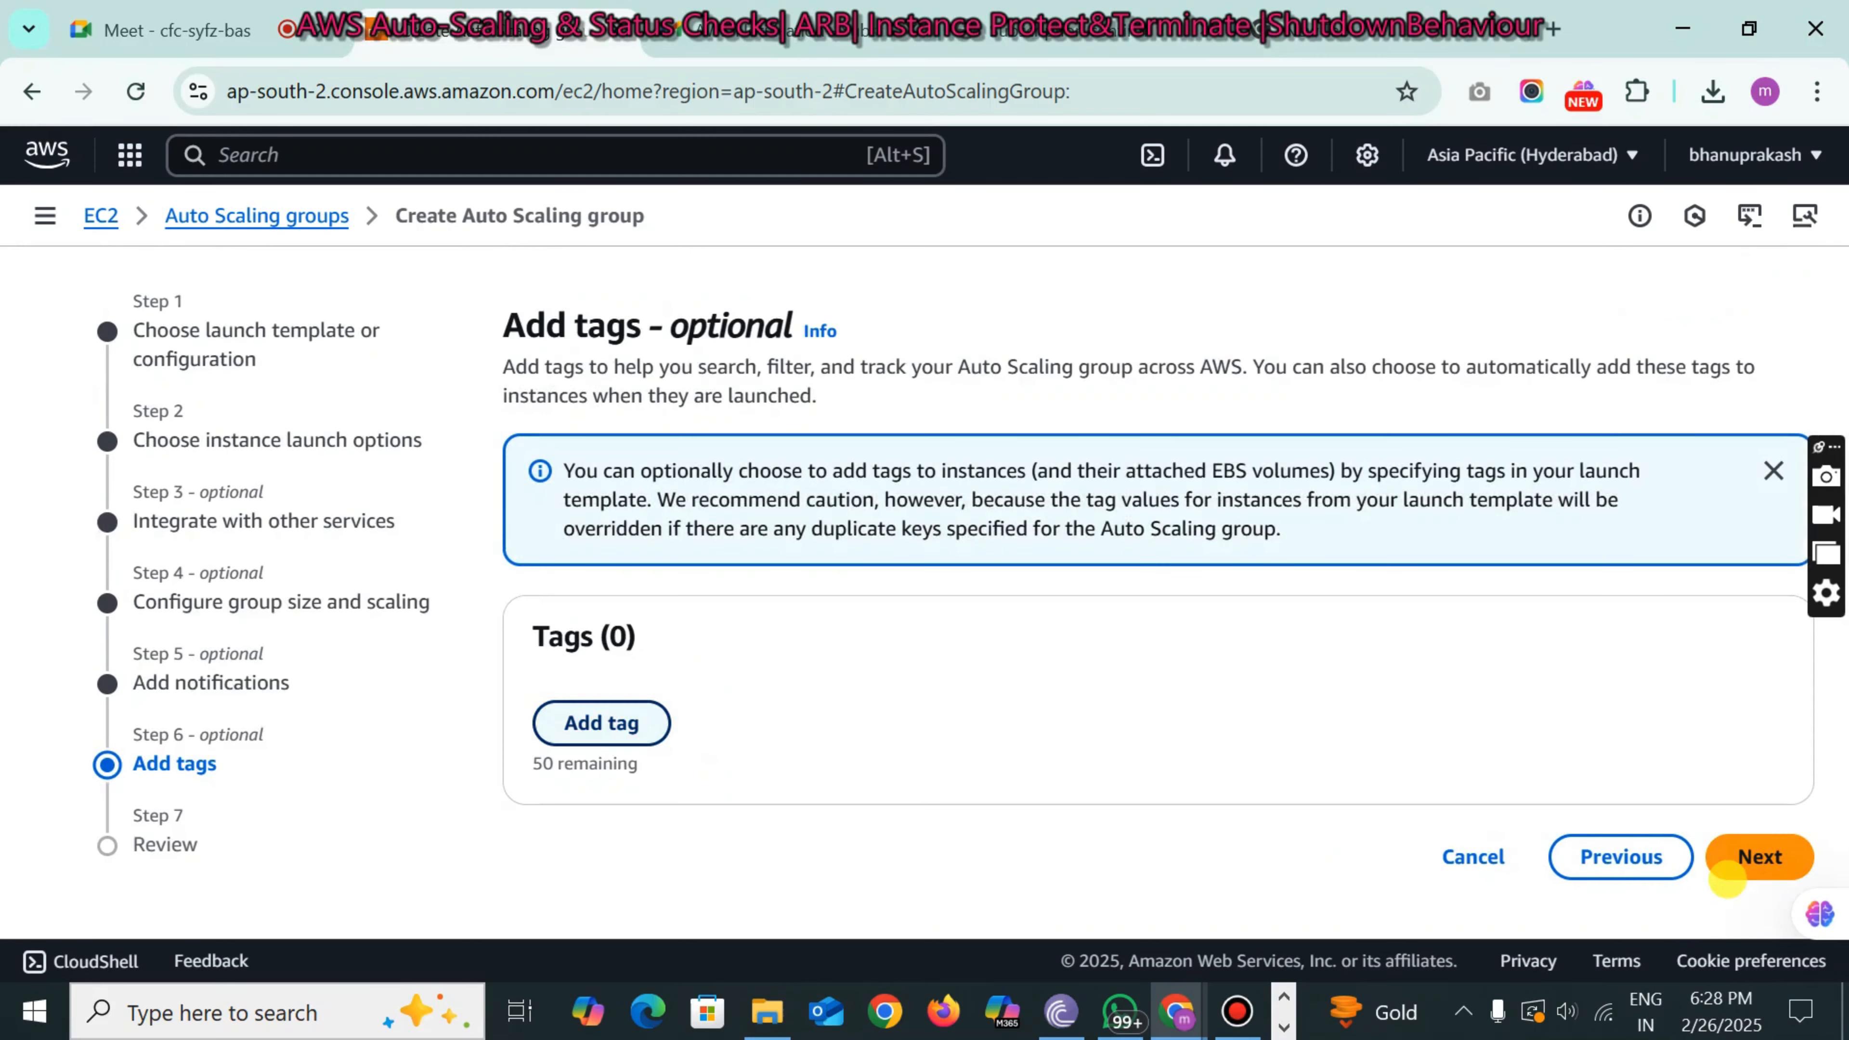
- Add a tag with key Name and value AutoScaling for new instances, and proceed to the review step
{"action": "left_click", "coordinate": [612, 725]}
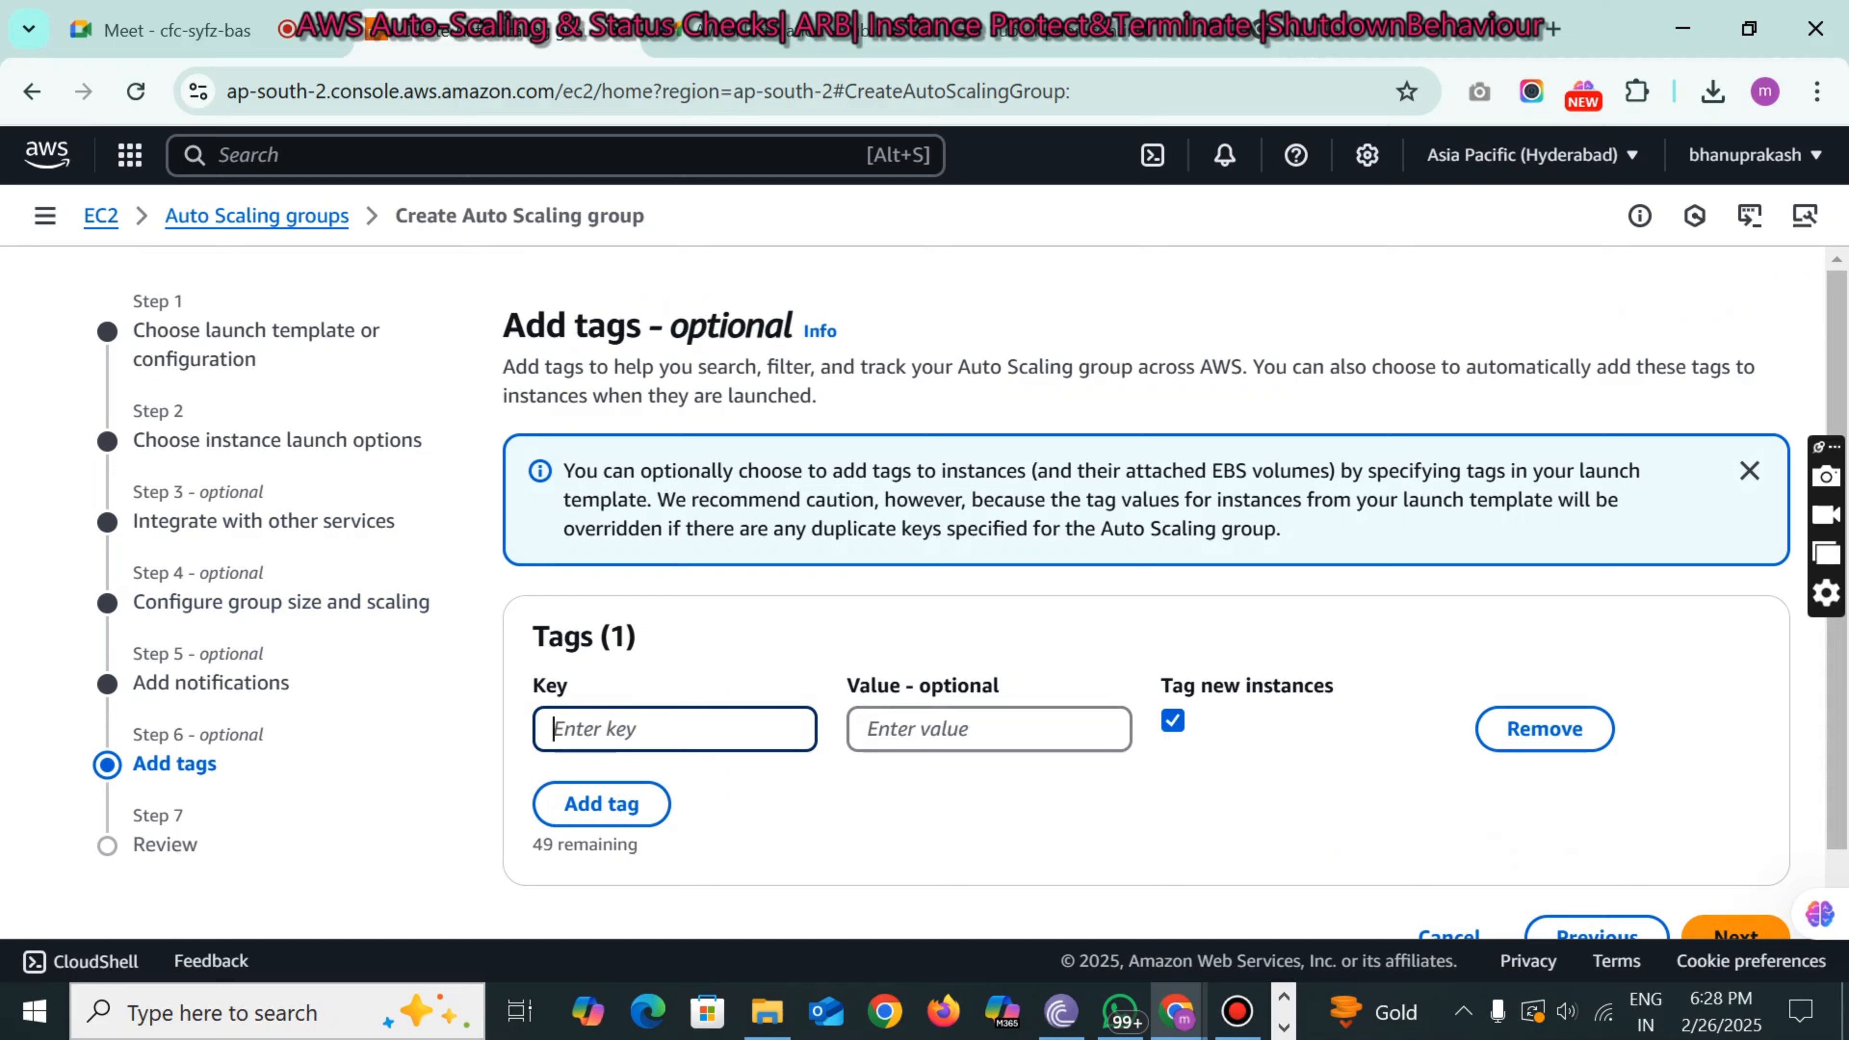
{"action": "type", "text": "Name"}
{"action": "key", "text": "Tab"}
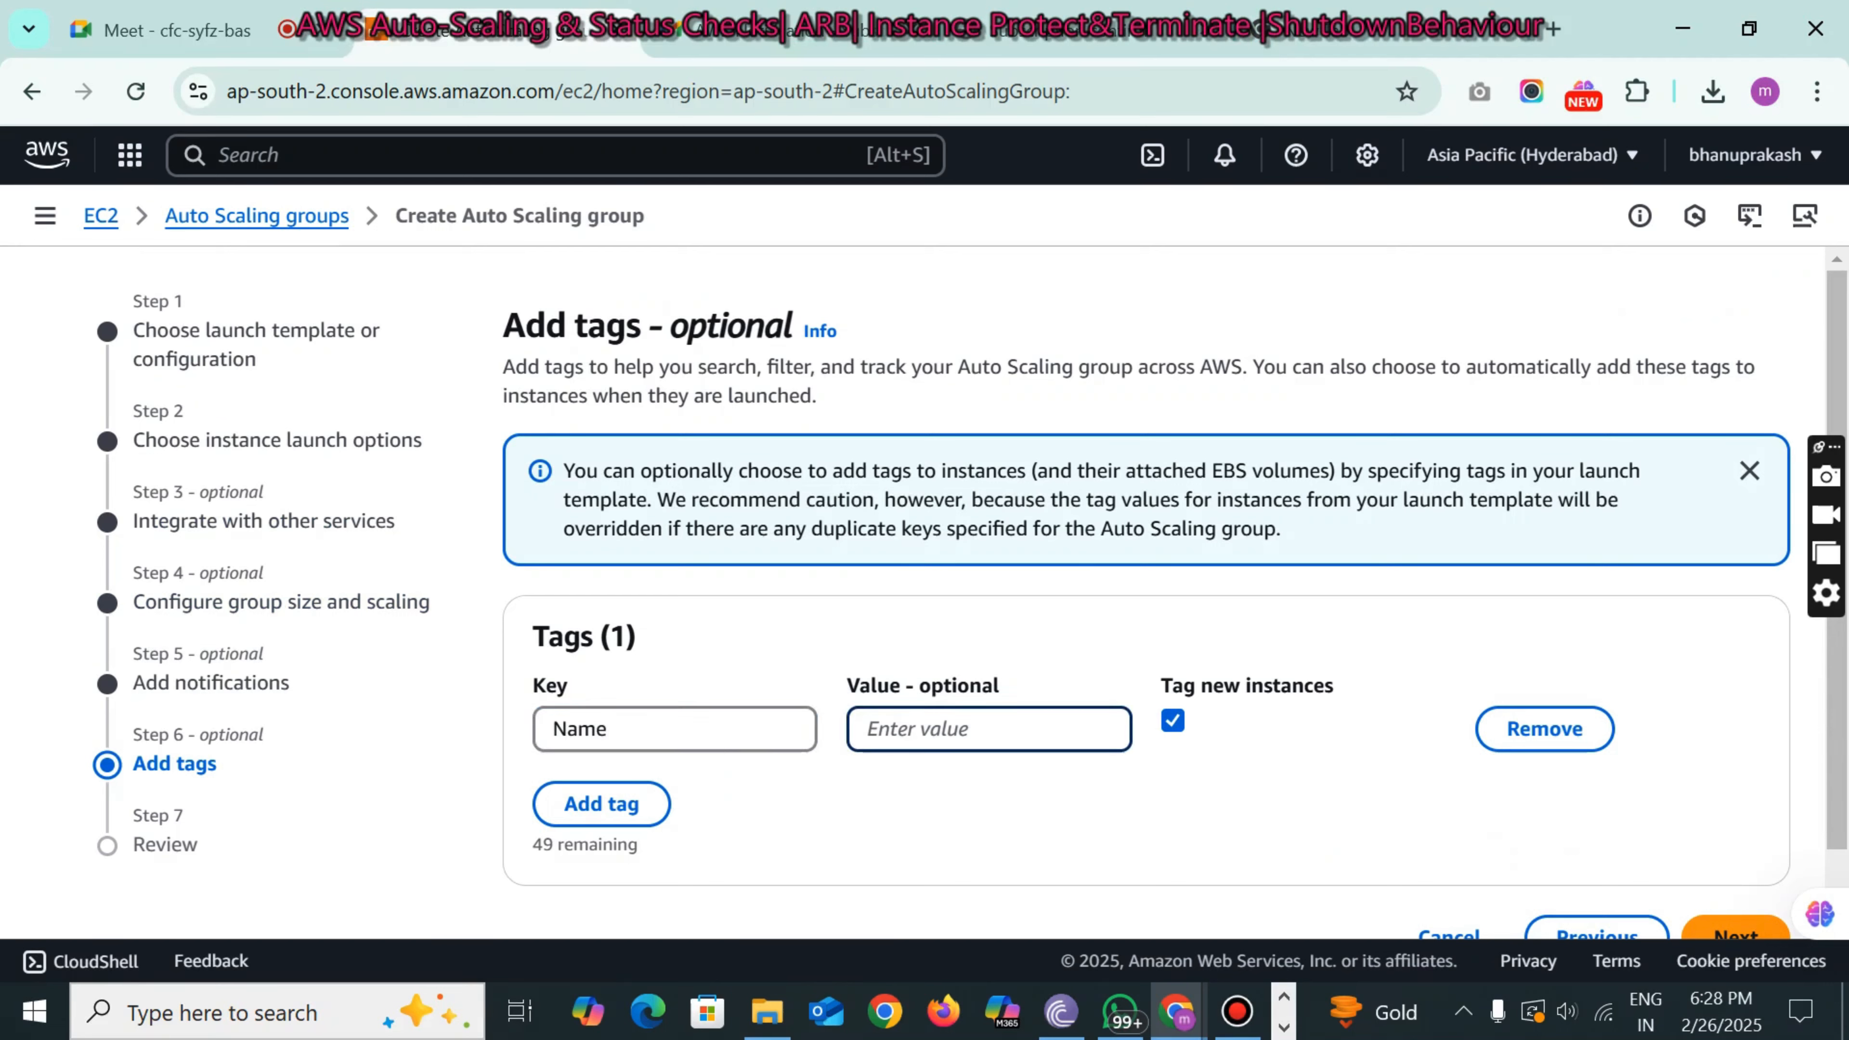
{"action": "type", "text": "AutoScaling"}
{"action": "left_click_drag", "start_coordinate": [1002, 729], "coordinate": [835, 725]}
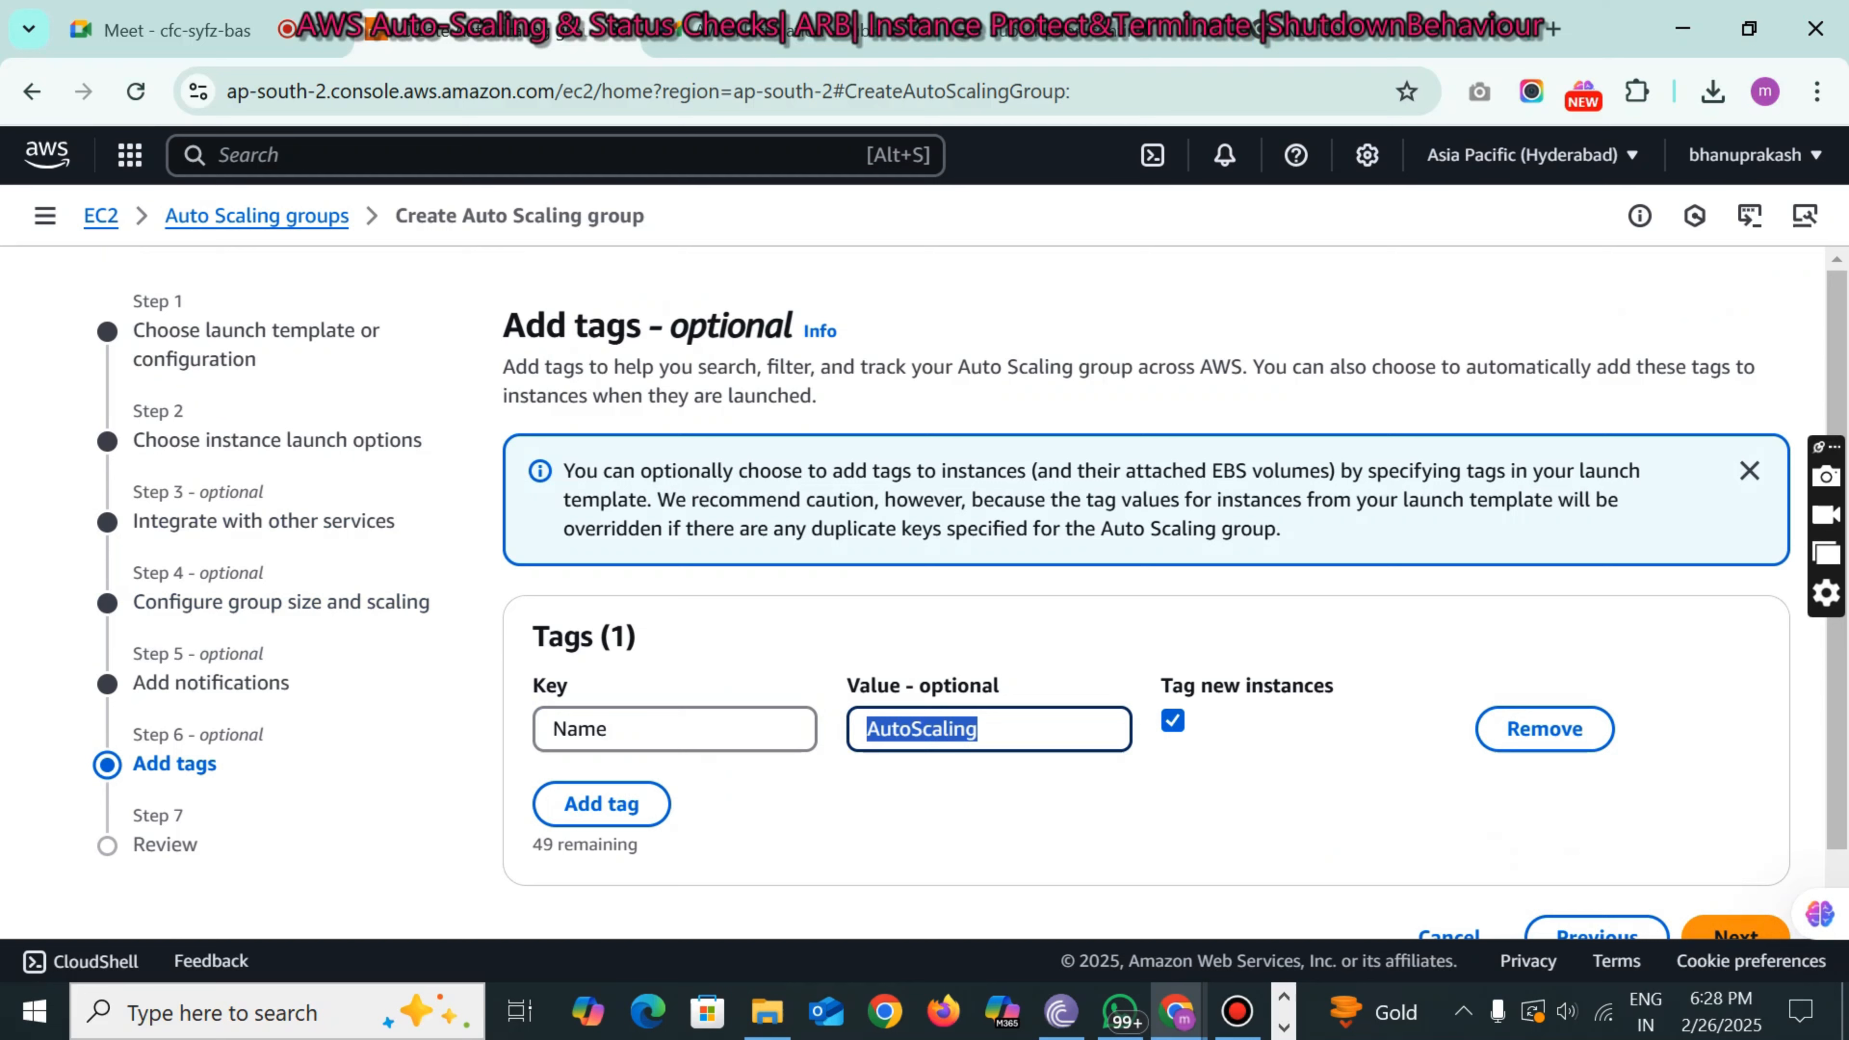
{"action": "left_click_drag", "start_coordinate": [1011, 727], "coordinate": [864, 737]}
{"action": "left_click", "coordinate": [1003, 728]}
{"action": "left_click_drag", "start_coordinate": [1003, 727], "coordinate": [818, 730]}
{"action": "scroll", "coordinate": [971, 594], "scroll_direction": "down", "scroll_amount": 1}
{"action": "left_click", "coordinate": [1732, 859]}
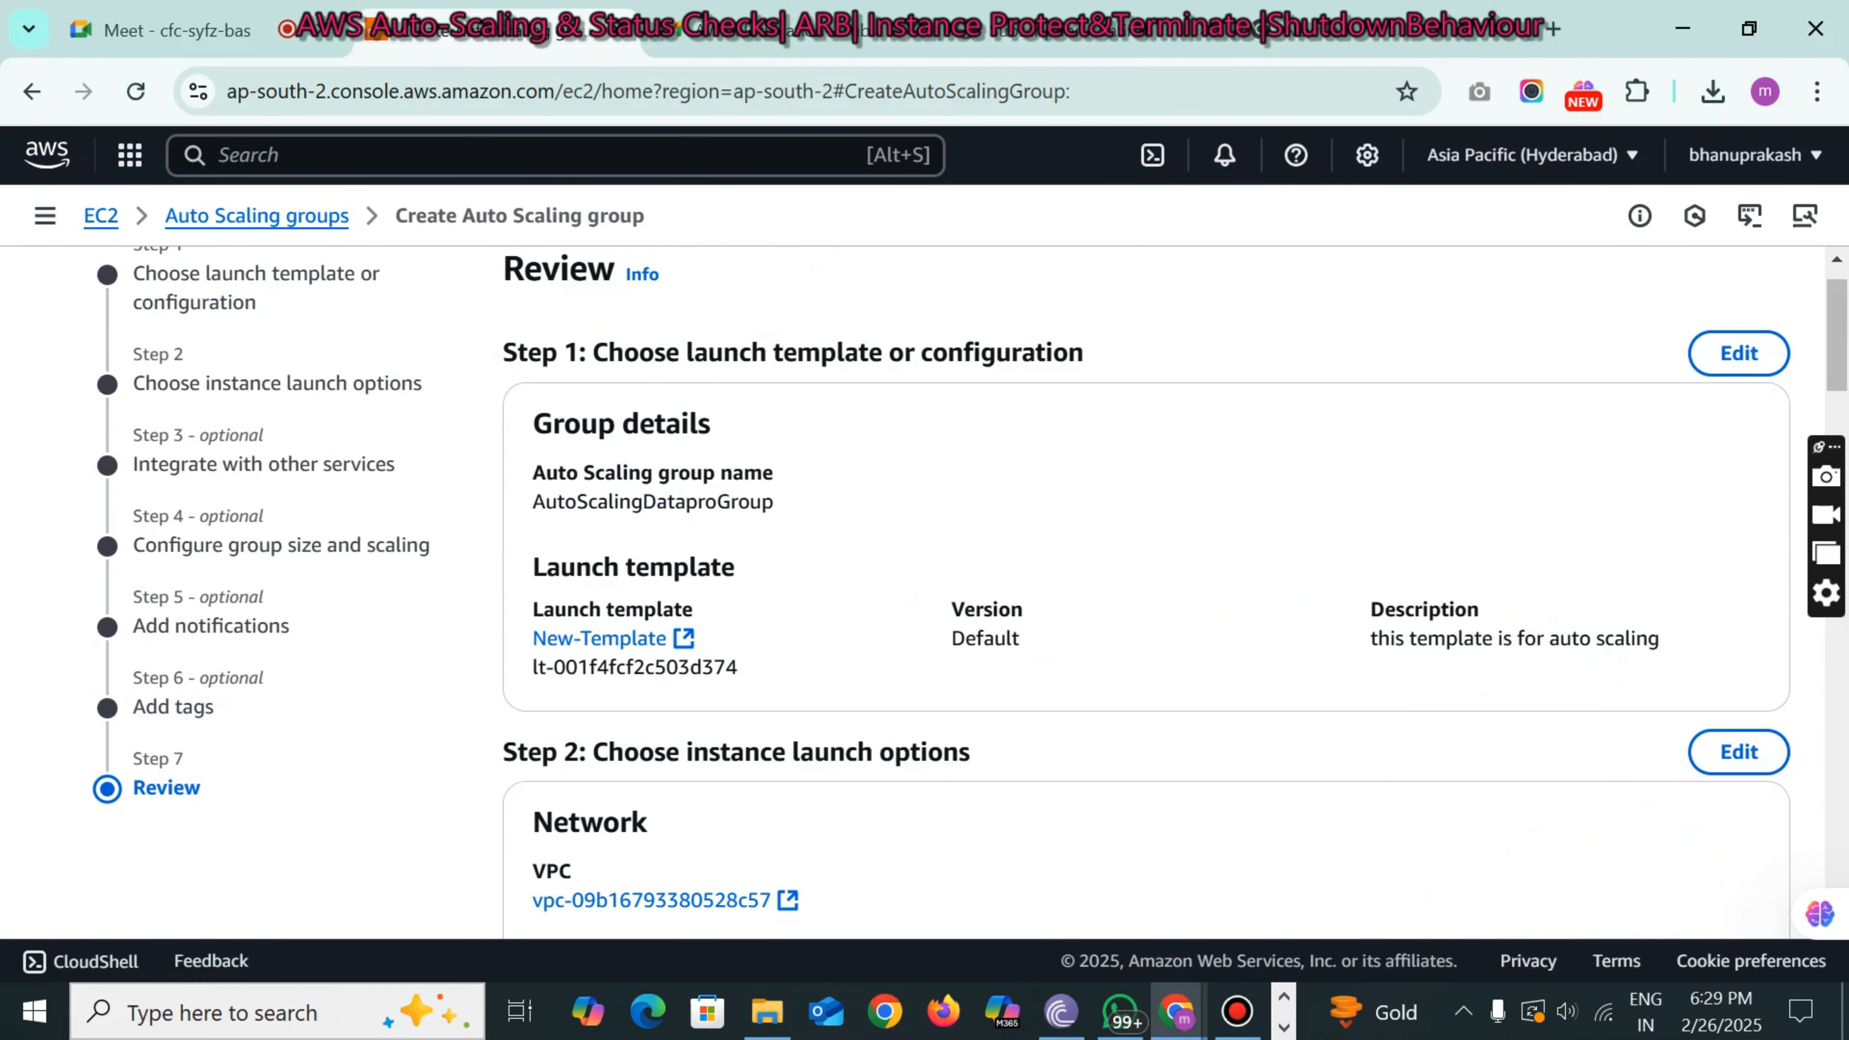
- Review the configuration summary from launch template to tags and create the Auto Scaling group
{"action": "scroll", "coordinate": [970, 594], "scroll_direction": "down", "scroll_amount": 3}
{"action": "scroll", "coordinate": [970, 594], "scroll_direction": "up", "scroll_amount": 3}
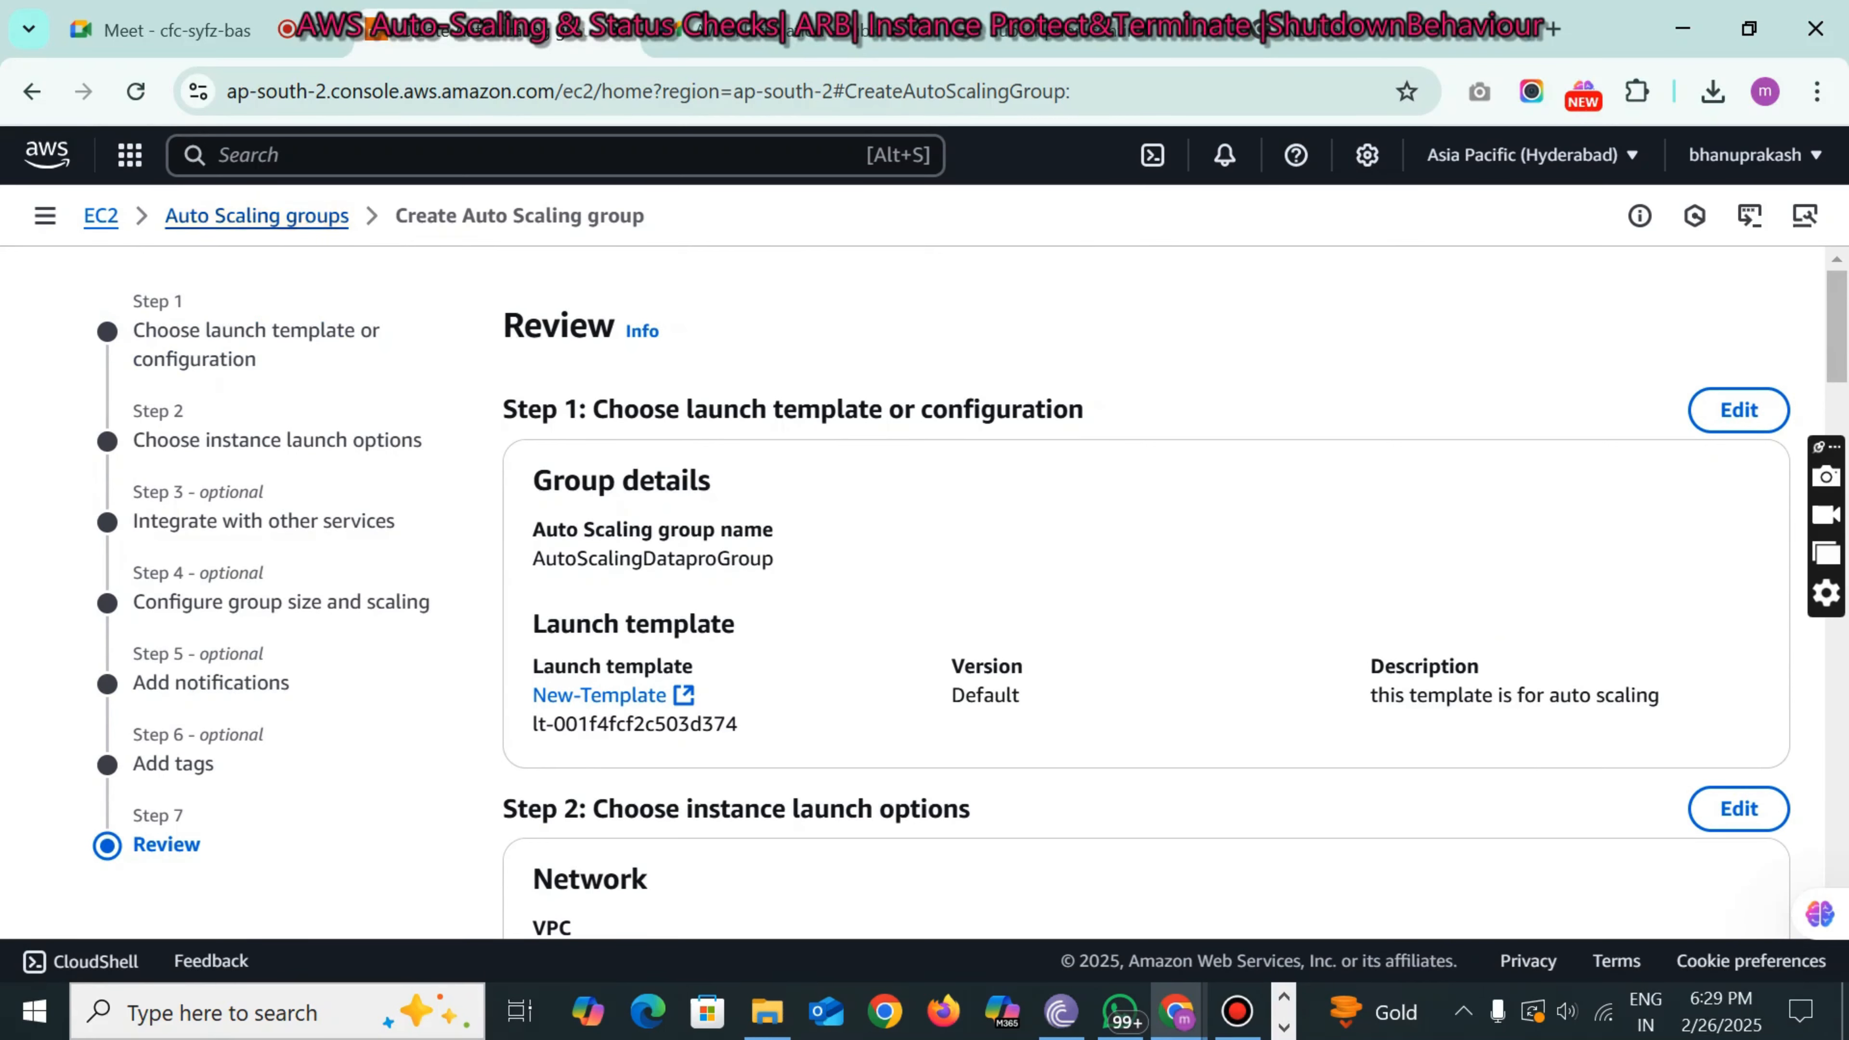
{"action": "scroll", "coordinate": [970, 594], "scroll_direction": "down", "scroll_amount": 3}
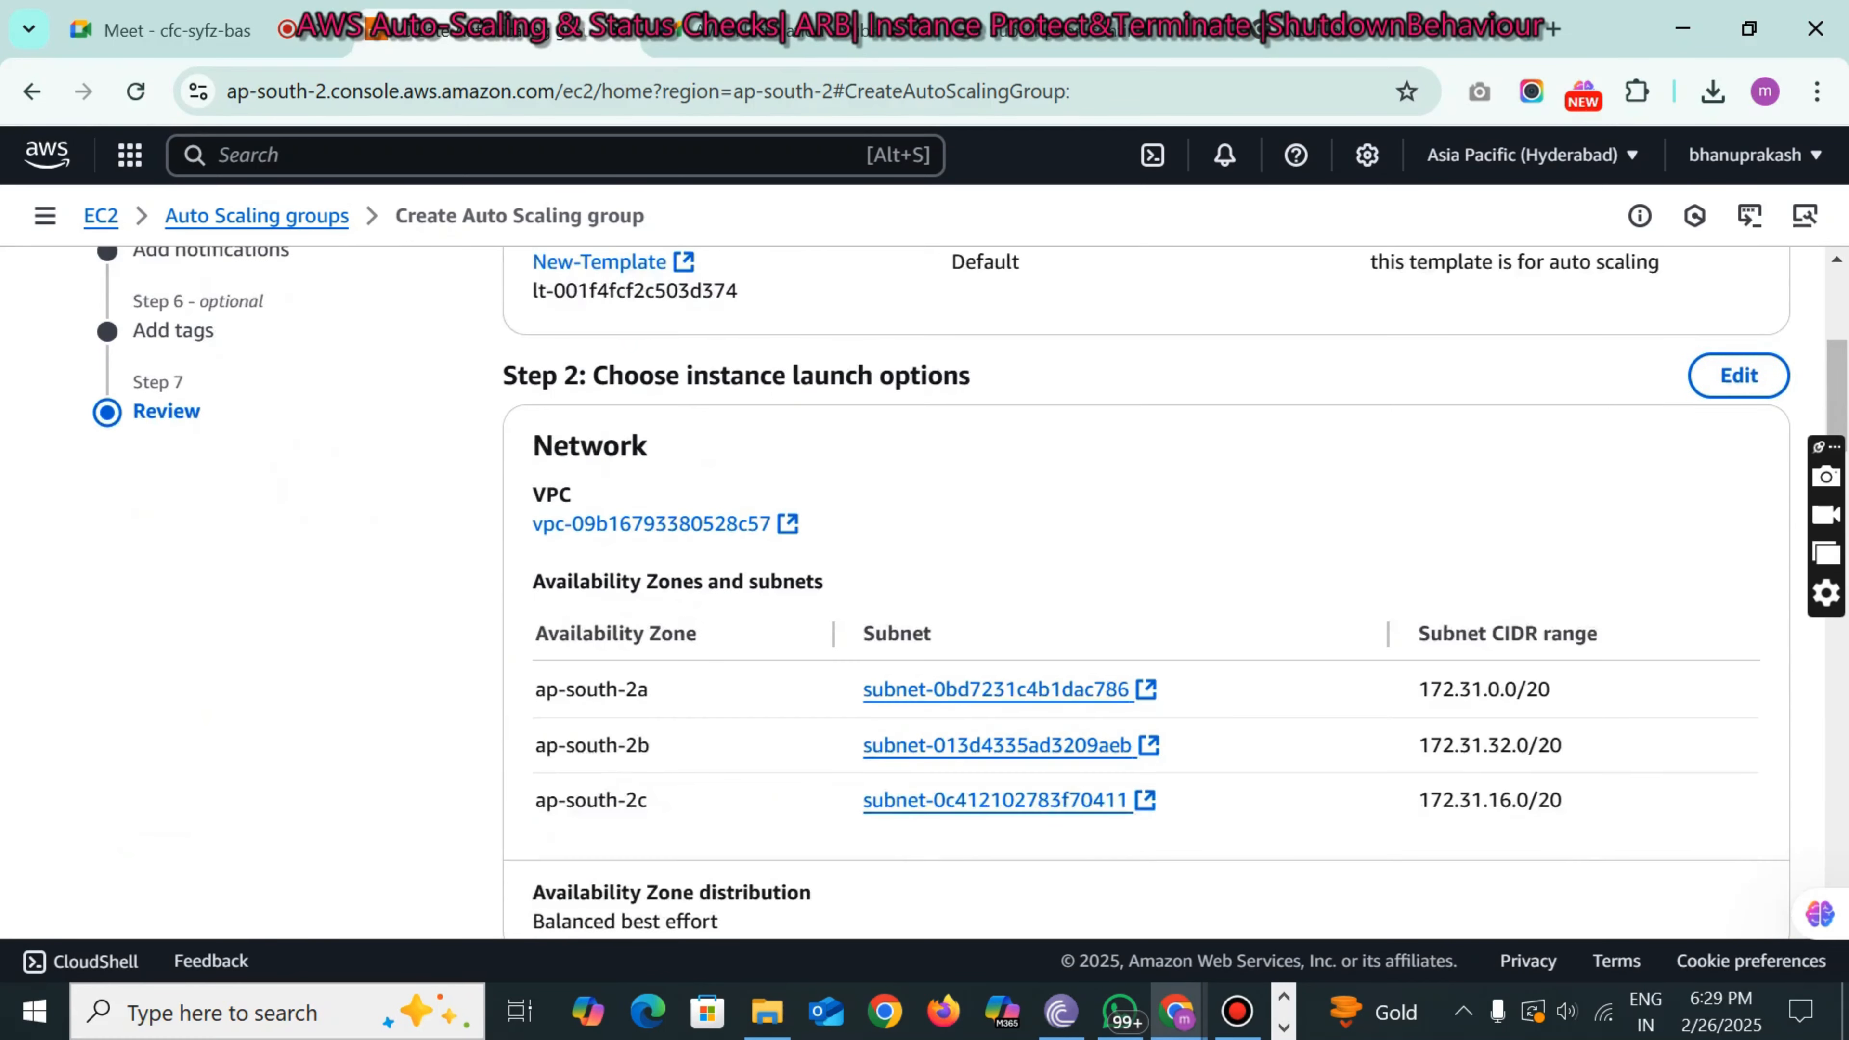
{"action": "scroll", "coordinate": [970, 594], "scroll_direction": "down", "scroll_amount": 10}
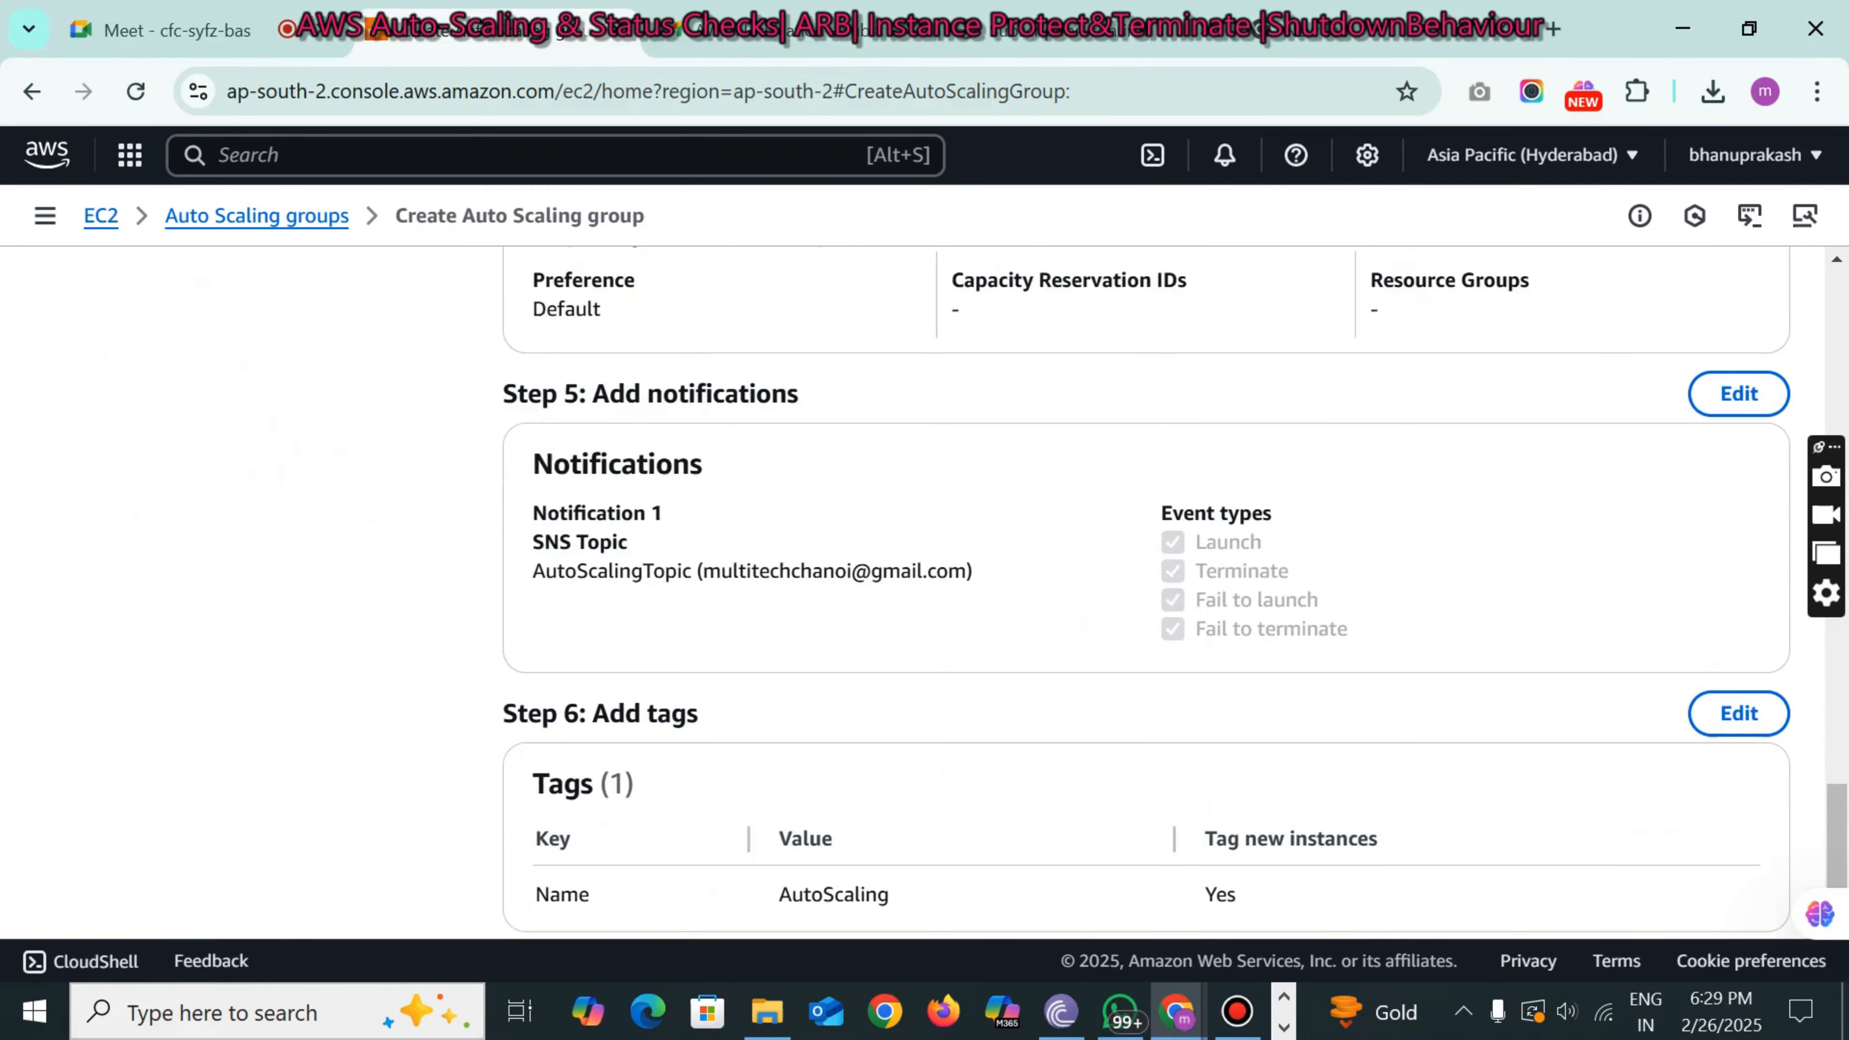
{"action": "scroll", "coordinate": [971, 594], "scroll_direction": "up", "scroll_amount": 5}
{"action": "scroll", "coordinate": [971, 594], "scroll_direction": "down", "scroll_amount": 6}
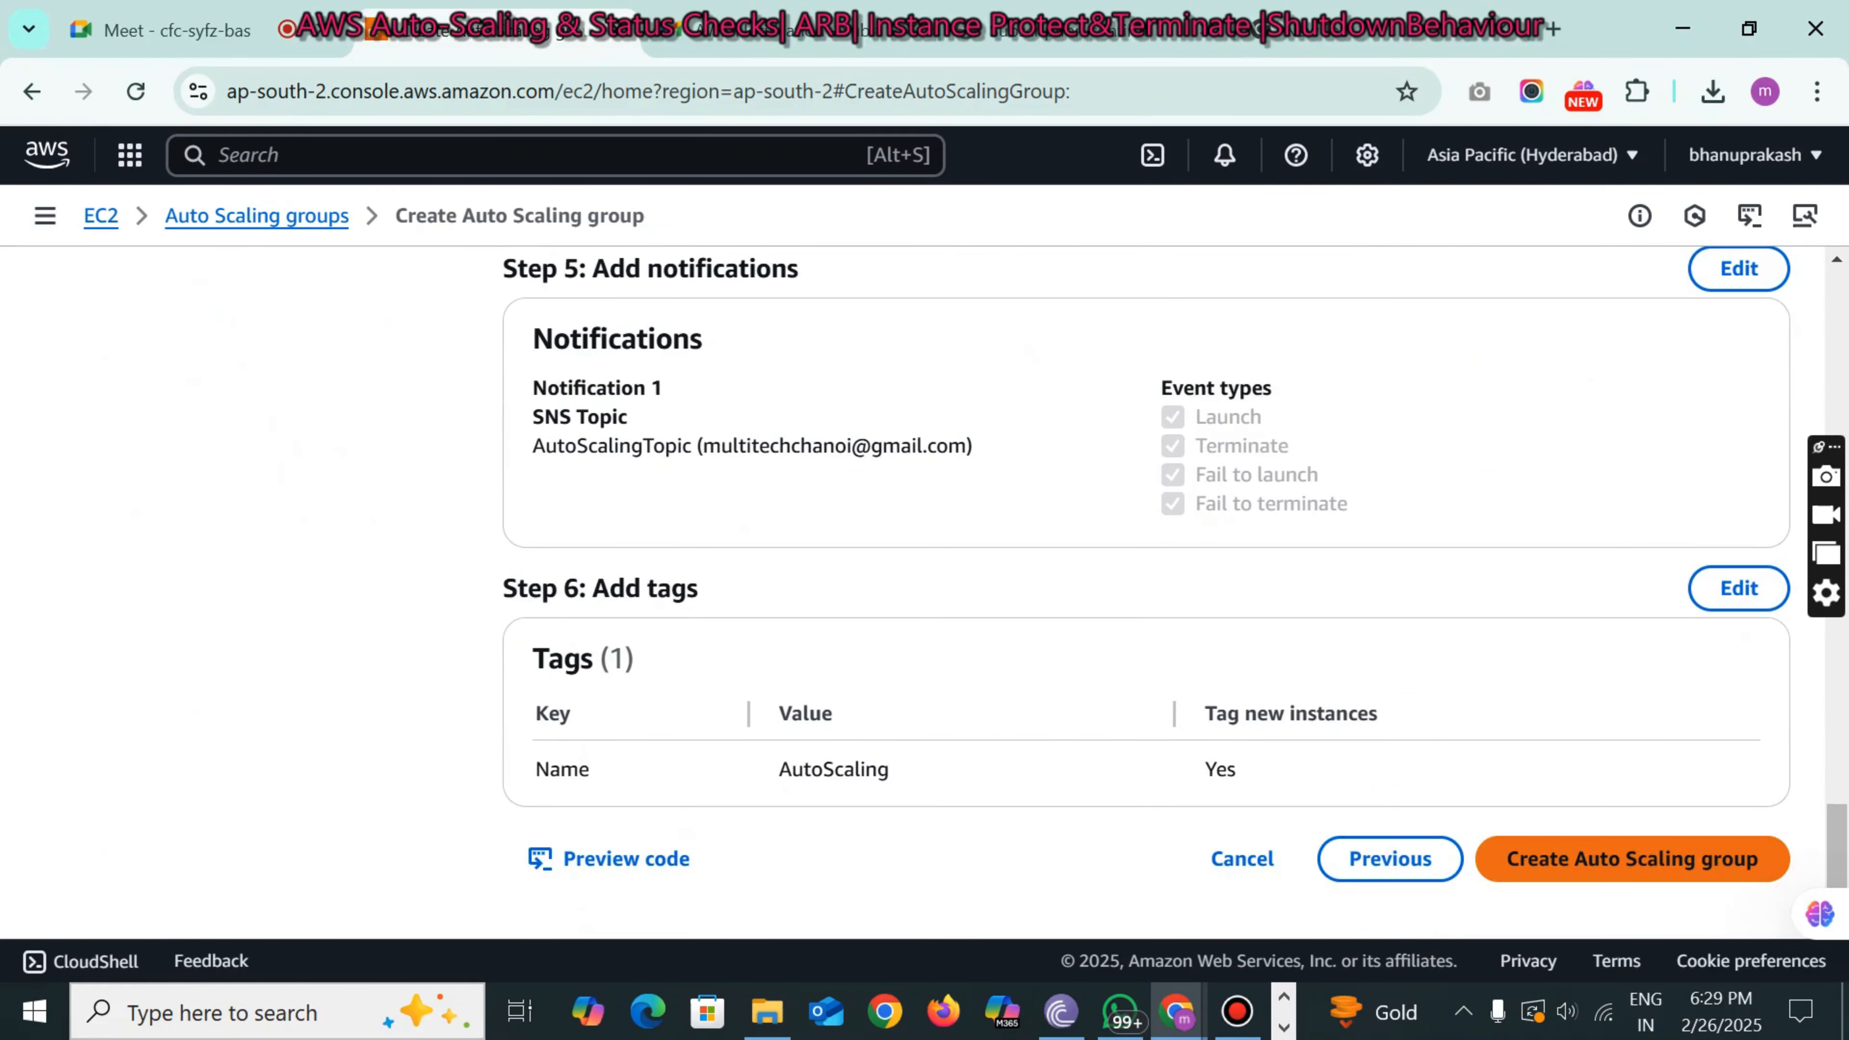
{"action": "left_click", "coordinate": [1582, 856]}
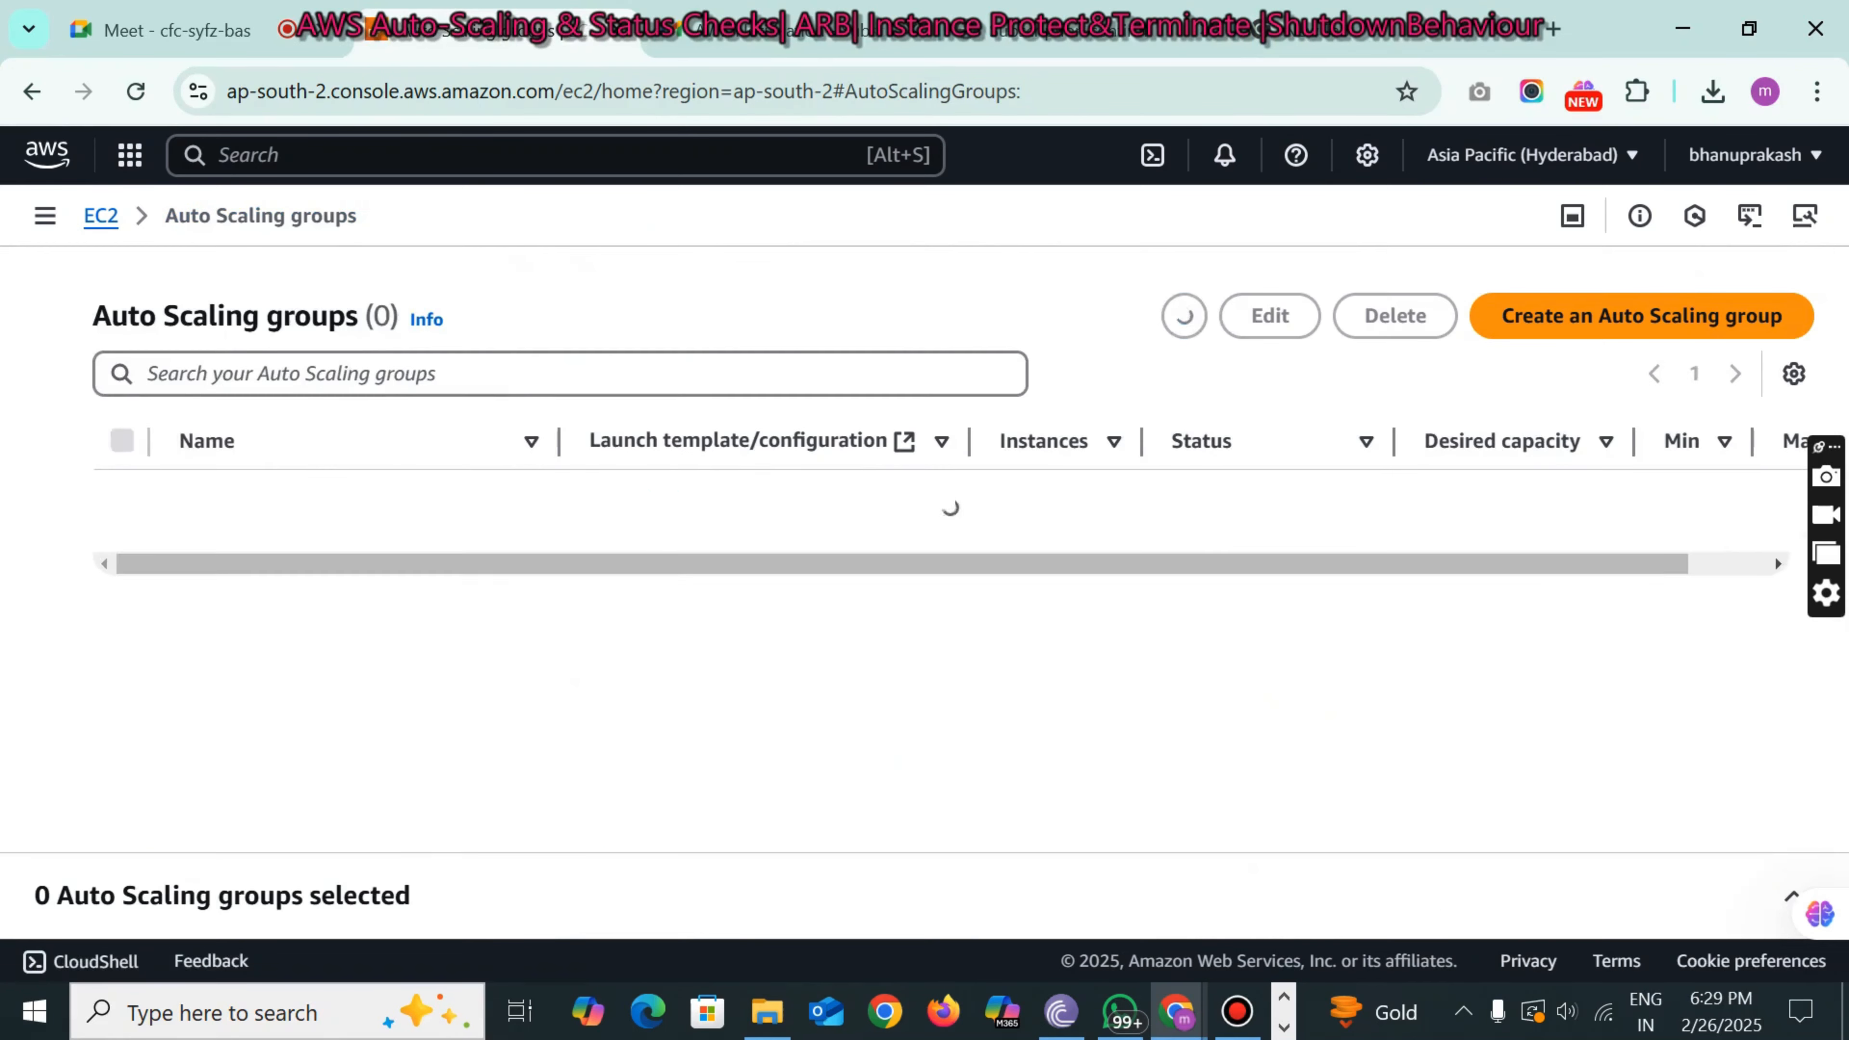
- Open the AWS Console Home in a separate browser tab and switch to it
{"action": "right_click", "coordinate": [48, 155]}
{"action": "left_click", "coordinate": [91, 185]}
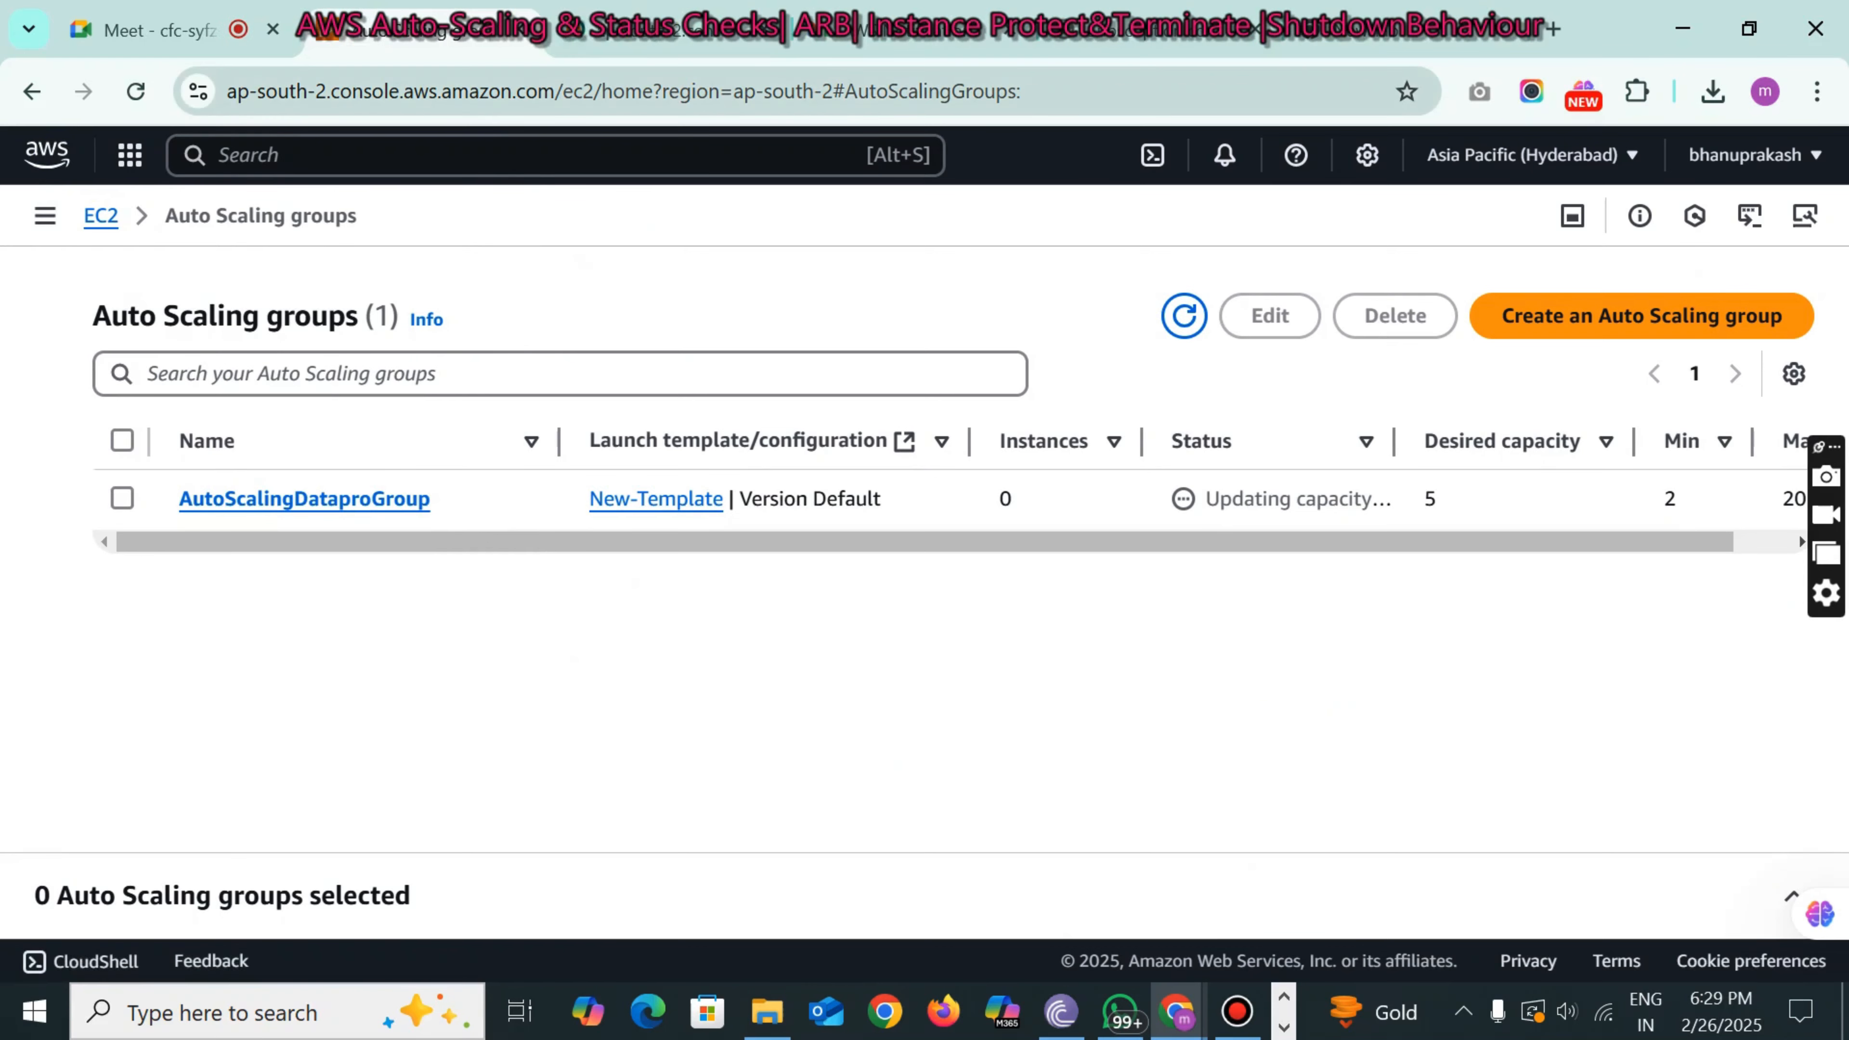
{"action": "left_click", "coordinate": [614, 29]}
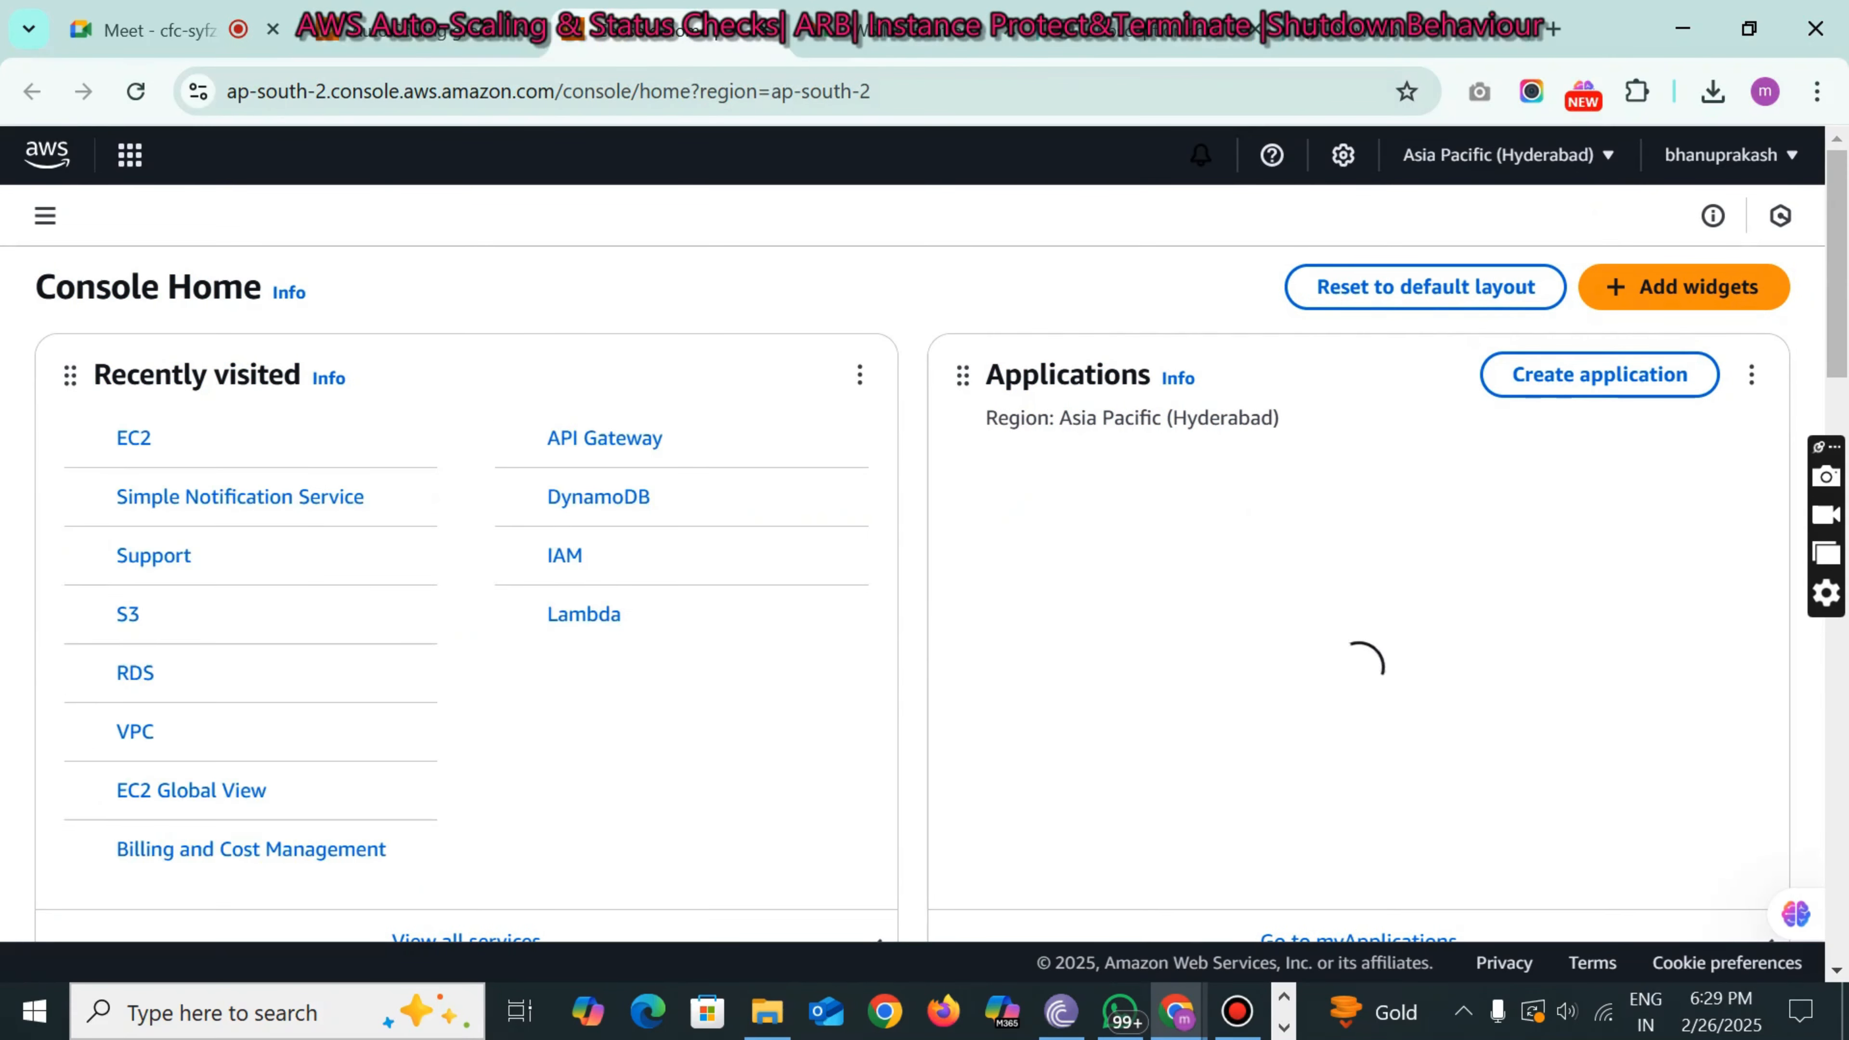
- Switch to Gmail and open the newest email from AutoScalingTopic in the inbox
{"action": "left_click", "coordinate": [931, 48]}
{"action": "left_click", "coordinate": [413, 255]}
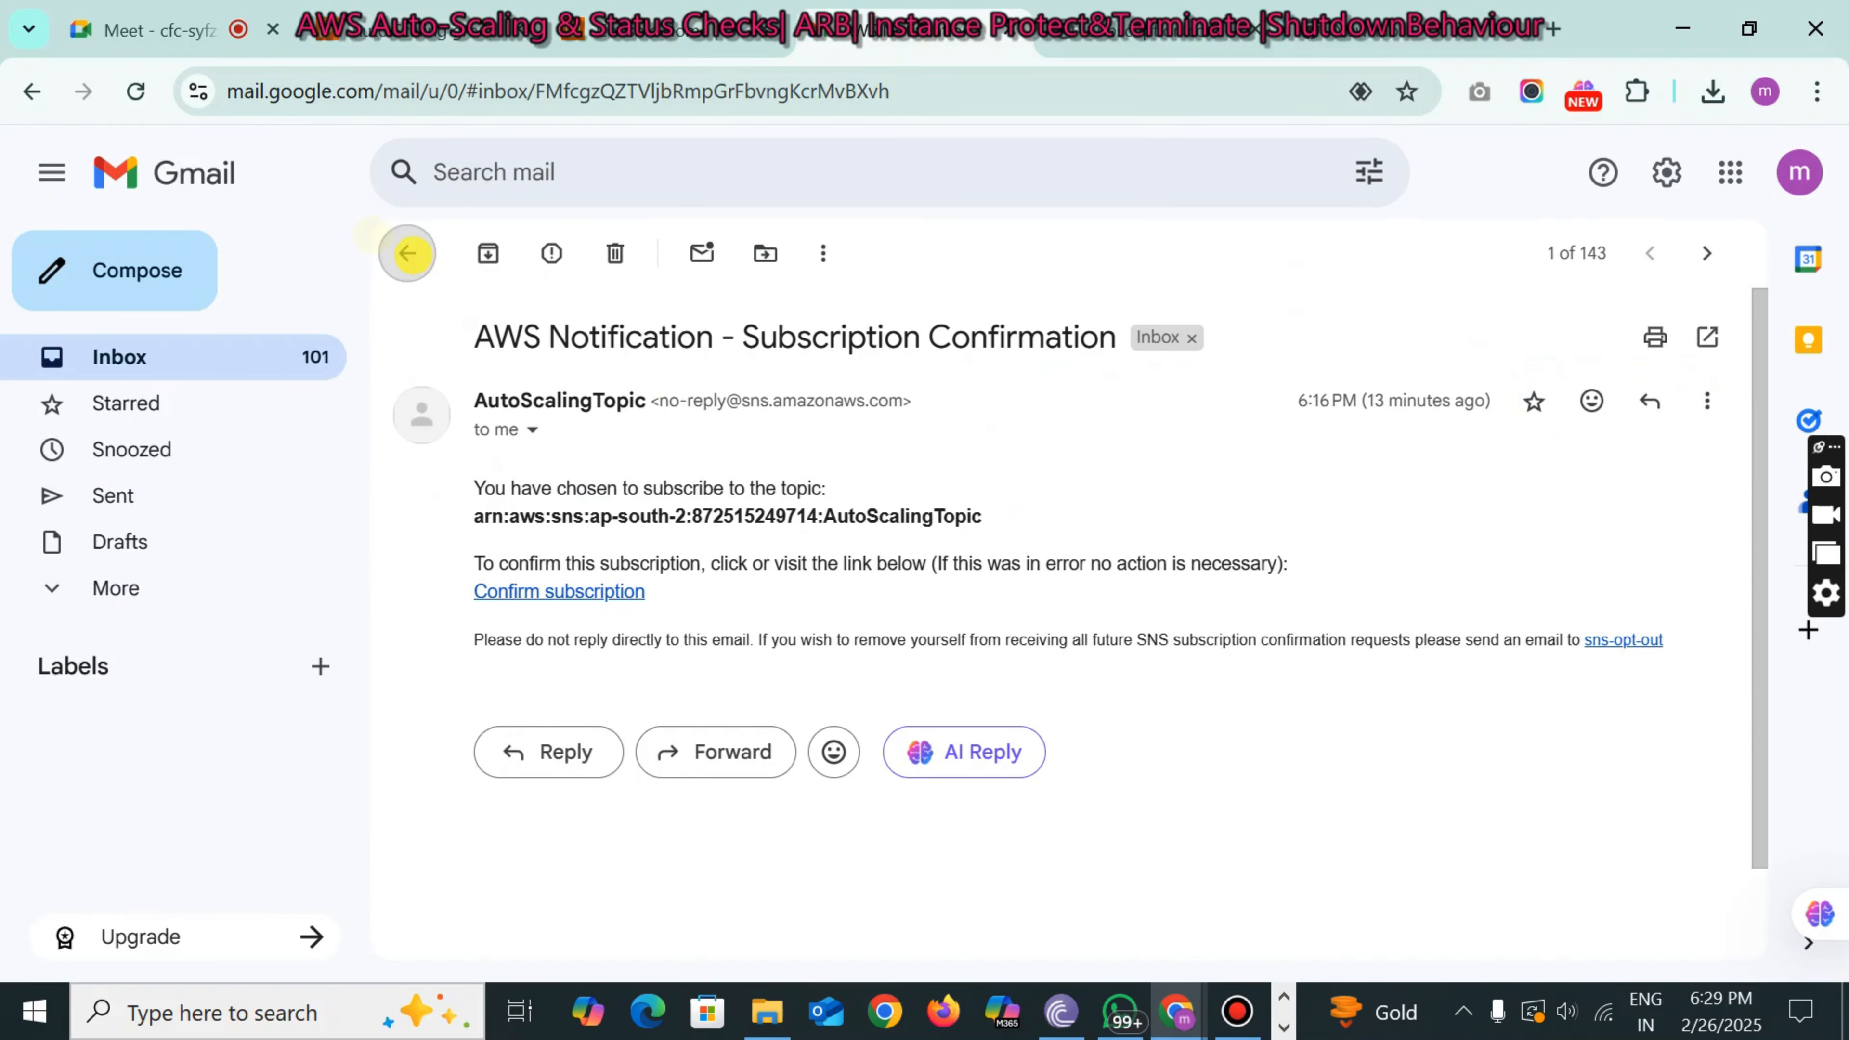
{"action": "left_click", "coordinate": [823, 394]}
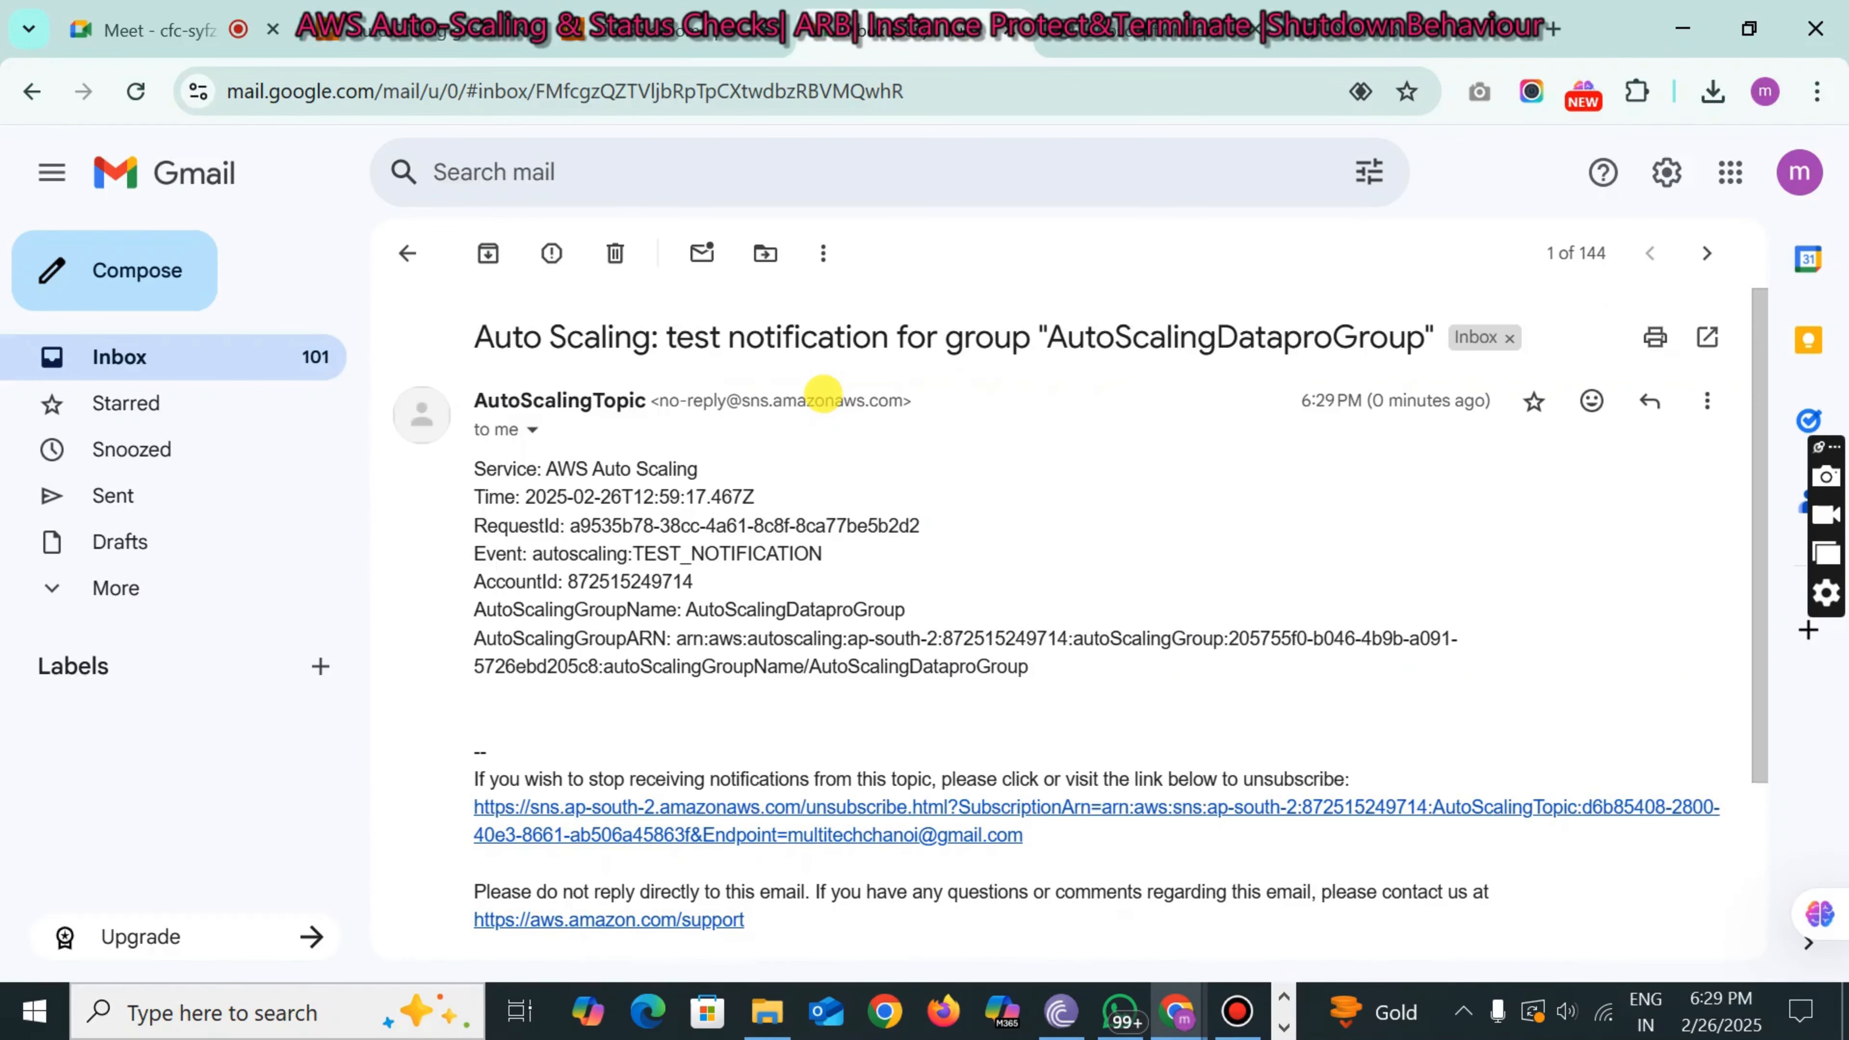
- Switch back to the AWS Console Home and open the EC2 service from the recently visited services
{"action": "left_click", "coordinate": [455, 40]}
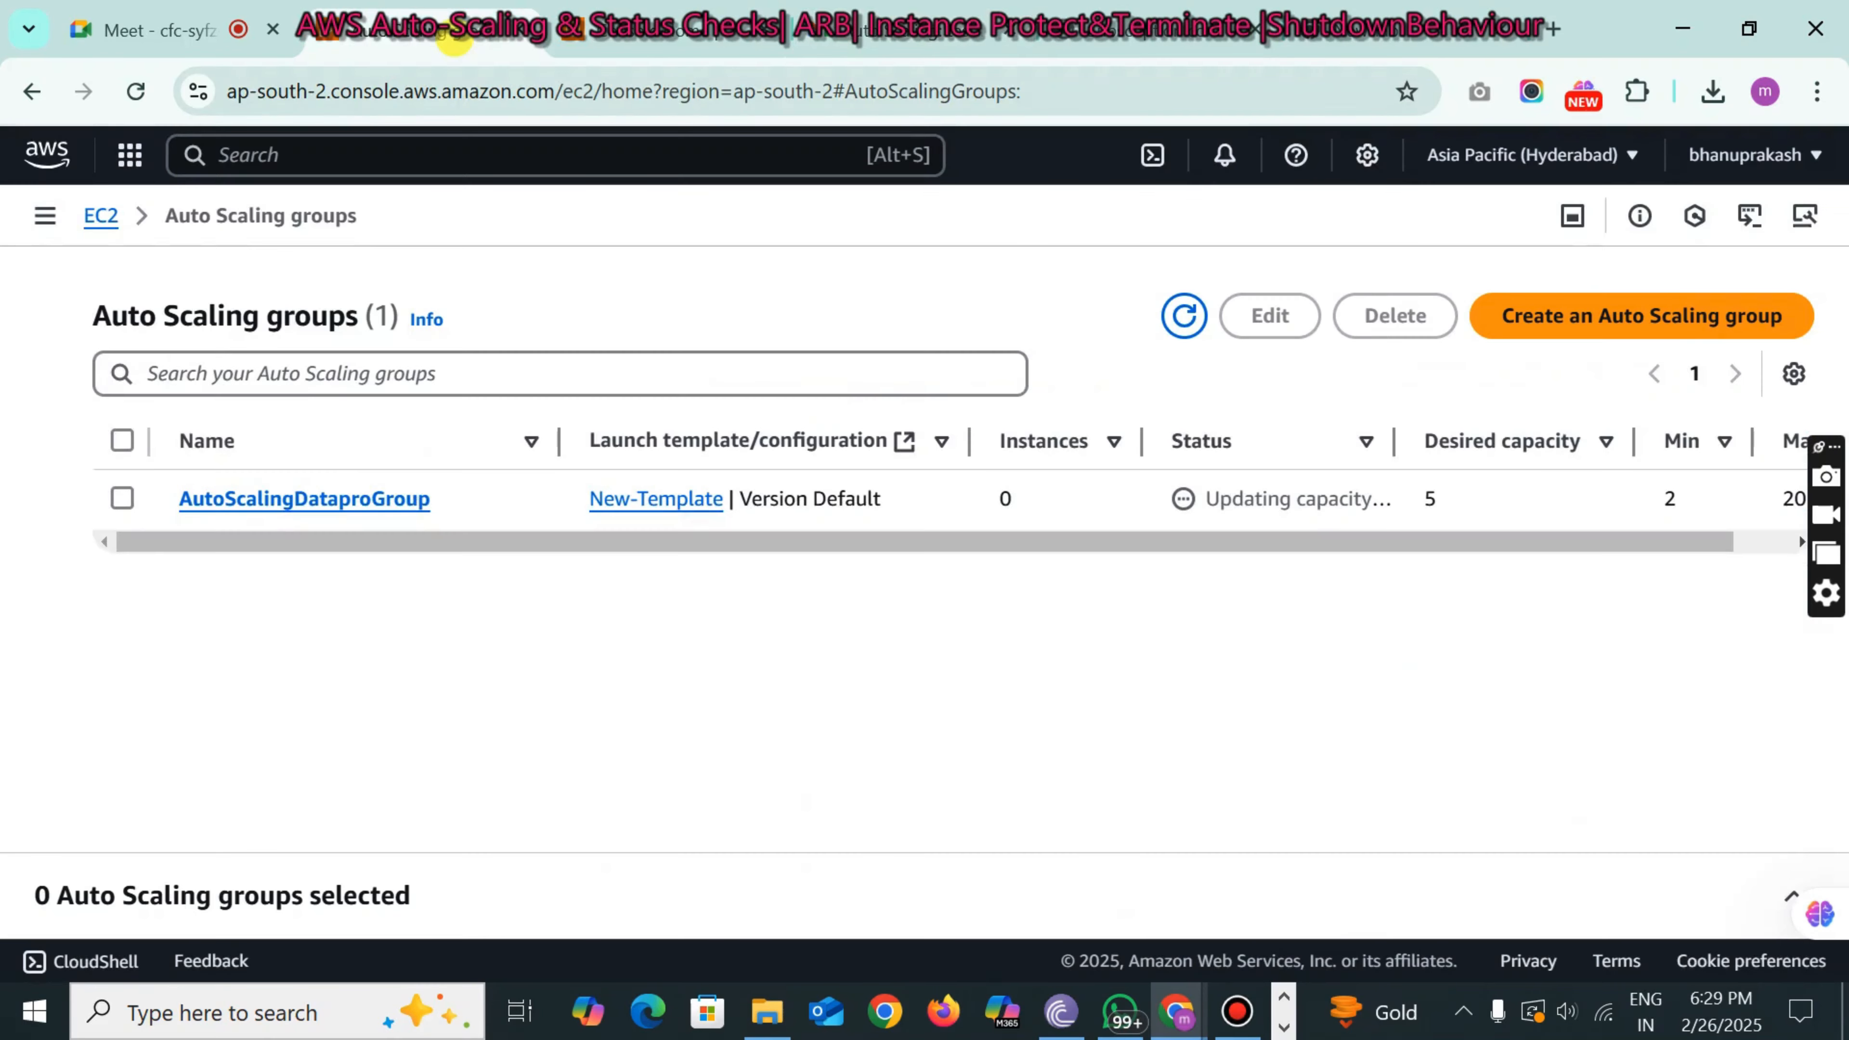
{"action": "left_click", "coordinate": [599, 5]}
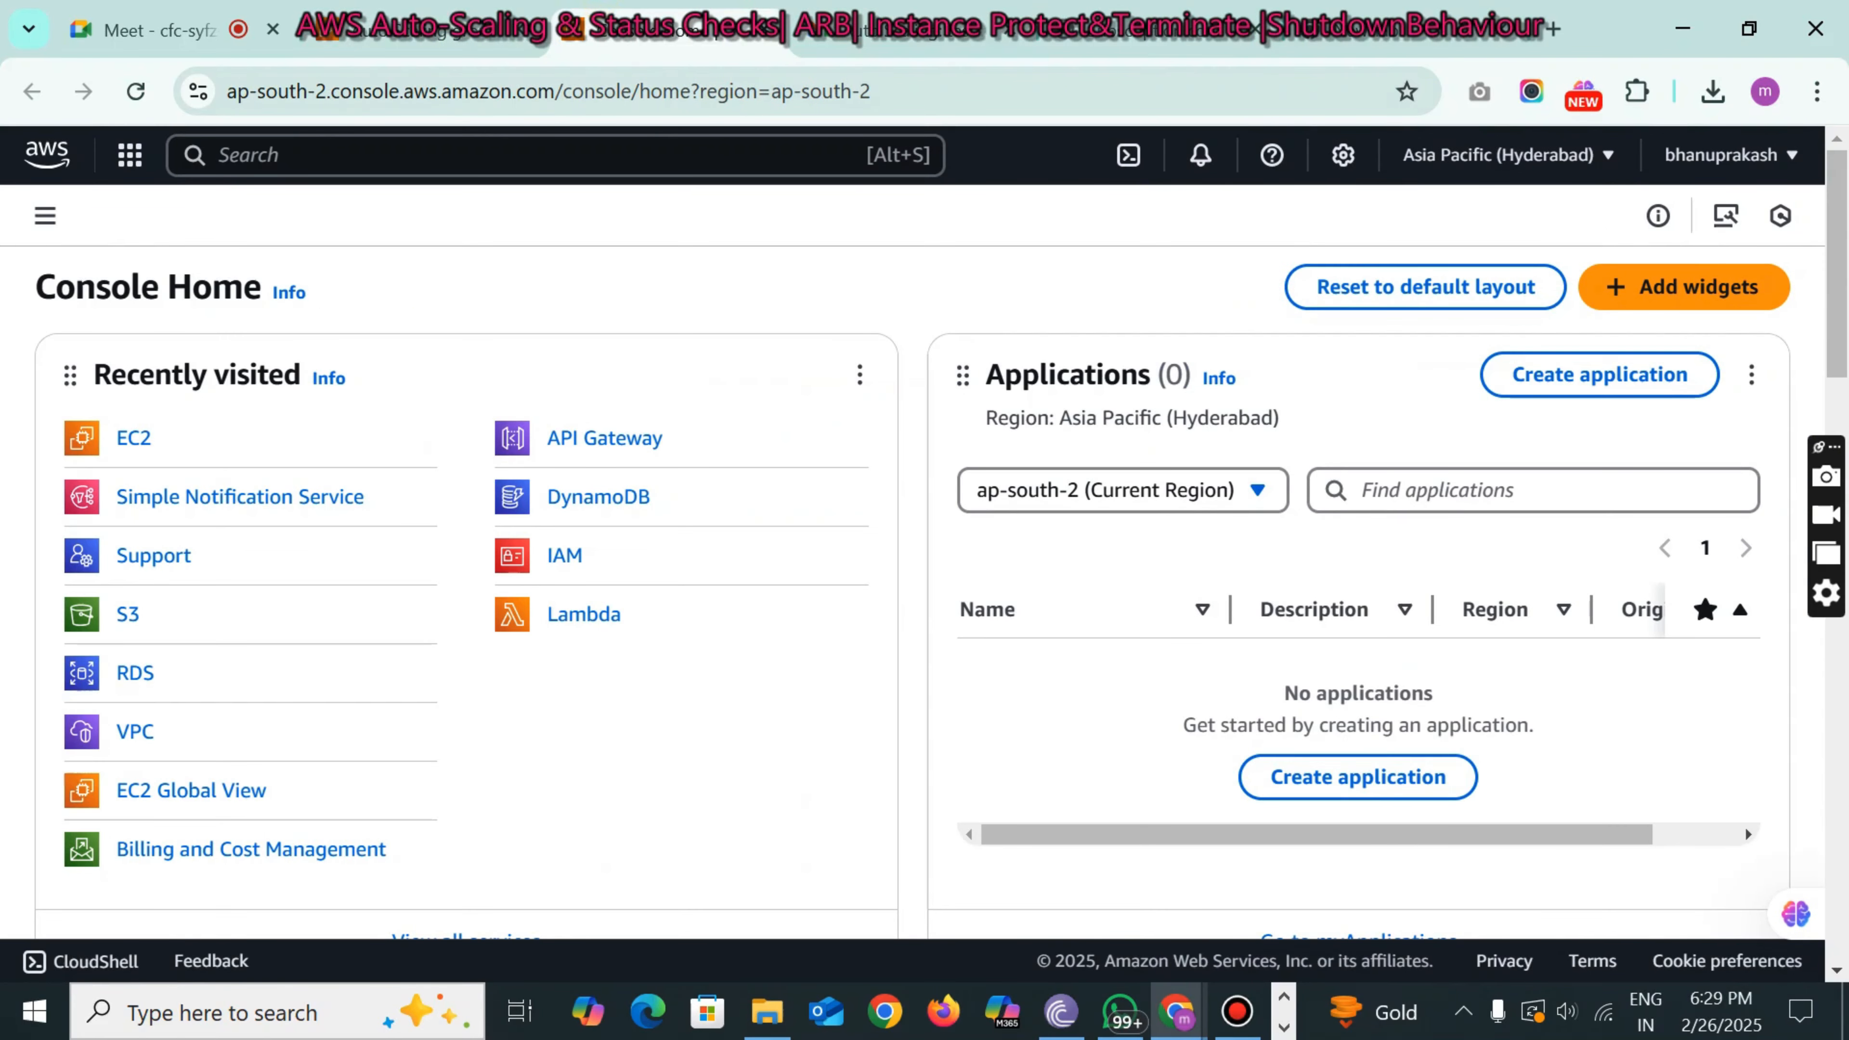
{"action": "left_click", "coordinate": [130, 435]}
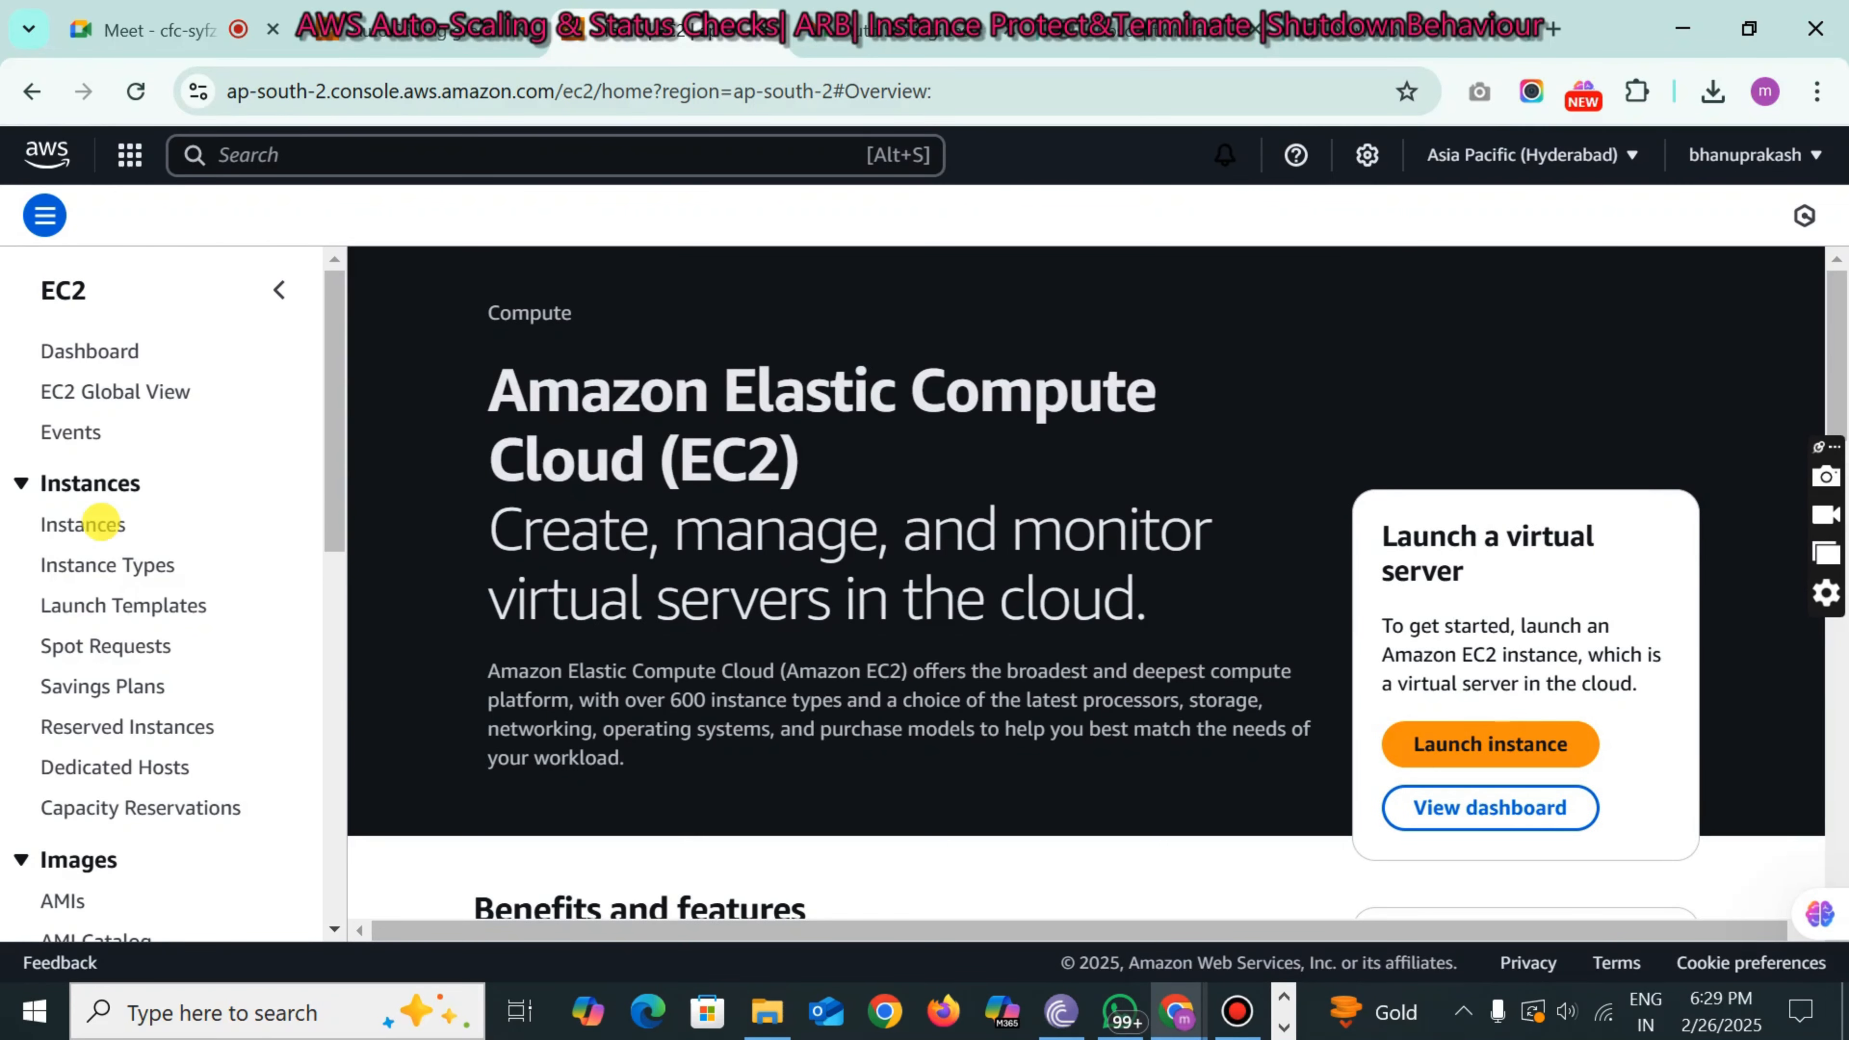
- Open the EC2 instances list, enlarge the table area, and look through the instance names and states
{"action": "left_click", "coordinate": [99, 522]}
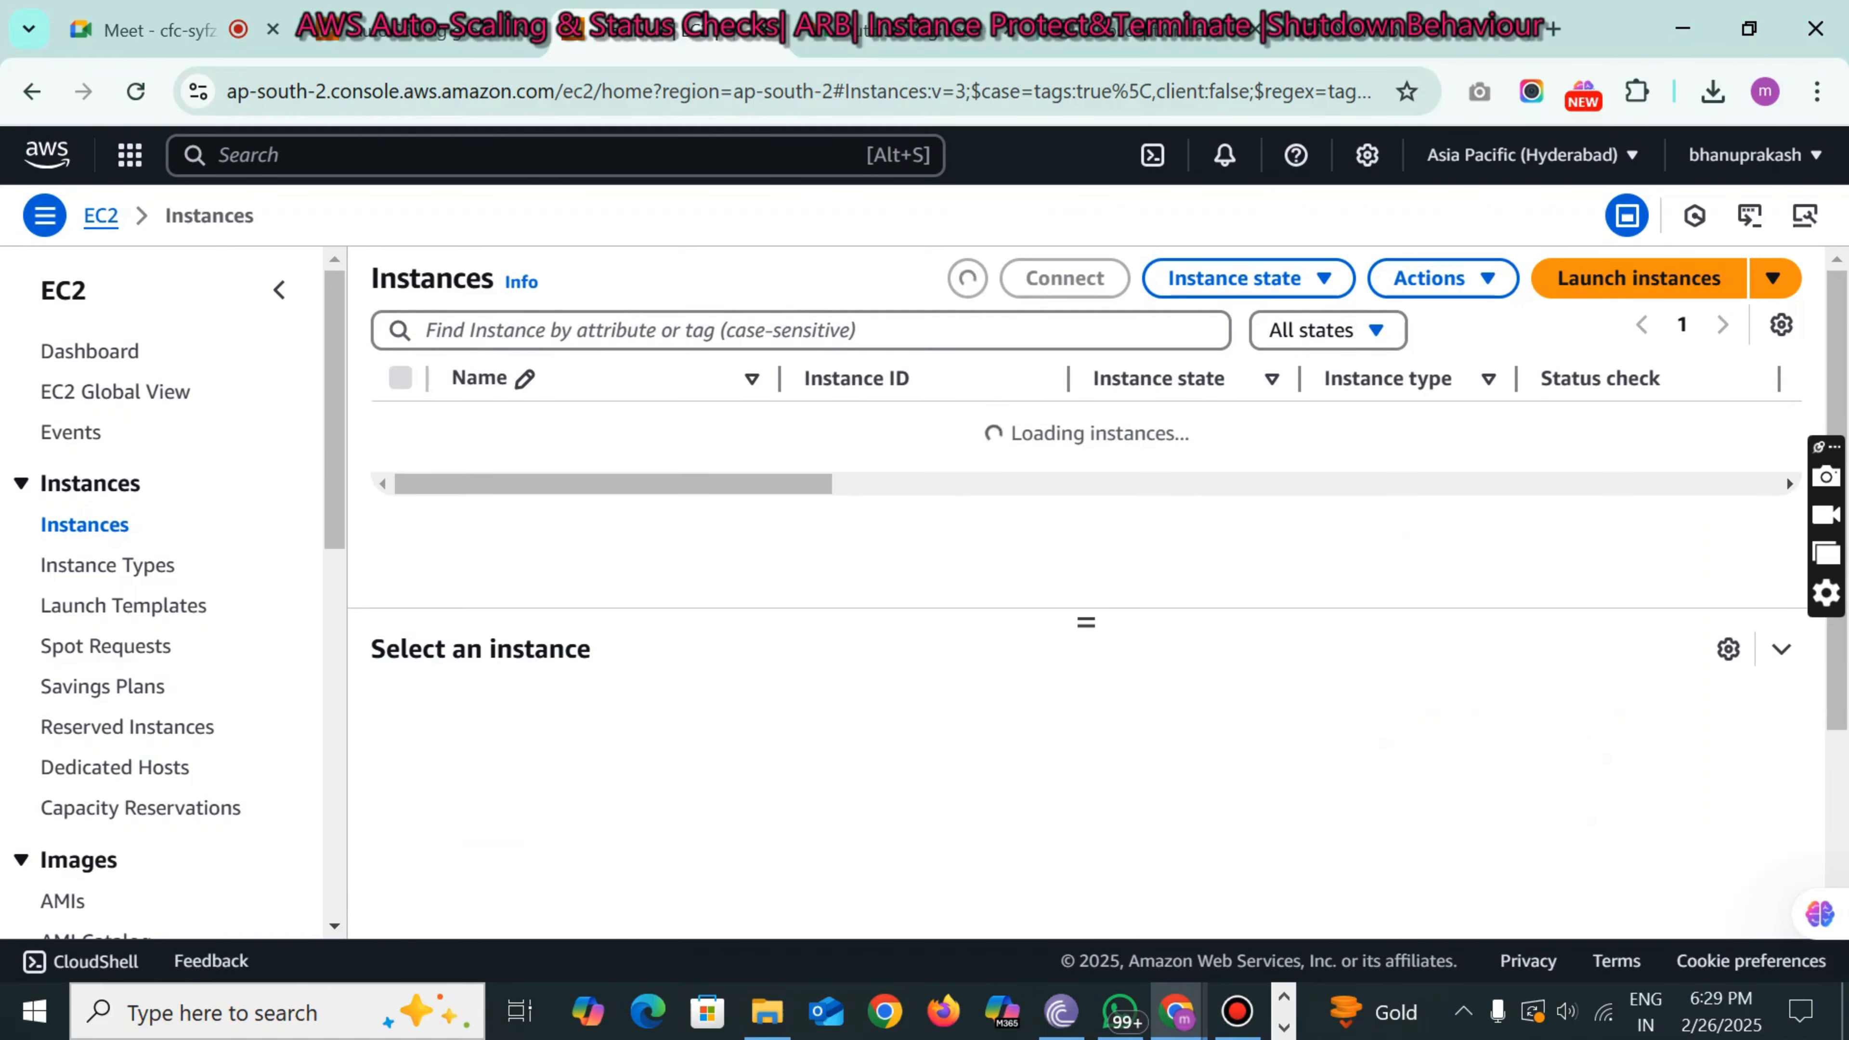
{"action": "left_click_drag", "start_coordinate": [1086, 622], "coordinate": [1124, 895]}
{"action": "scroll", "coordinate": [582, 576], "scroll_direction": "down", "scroll_amount": 3}
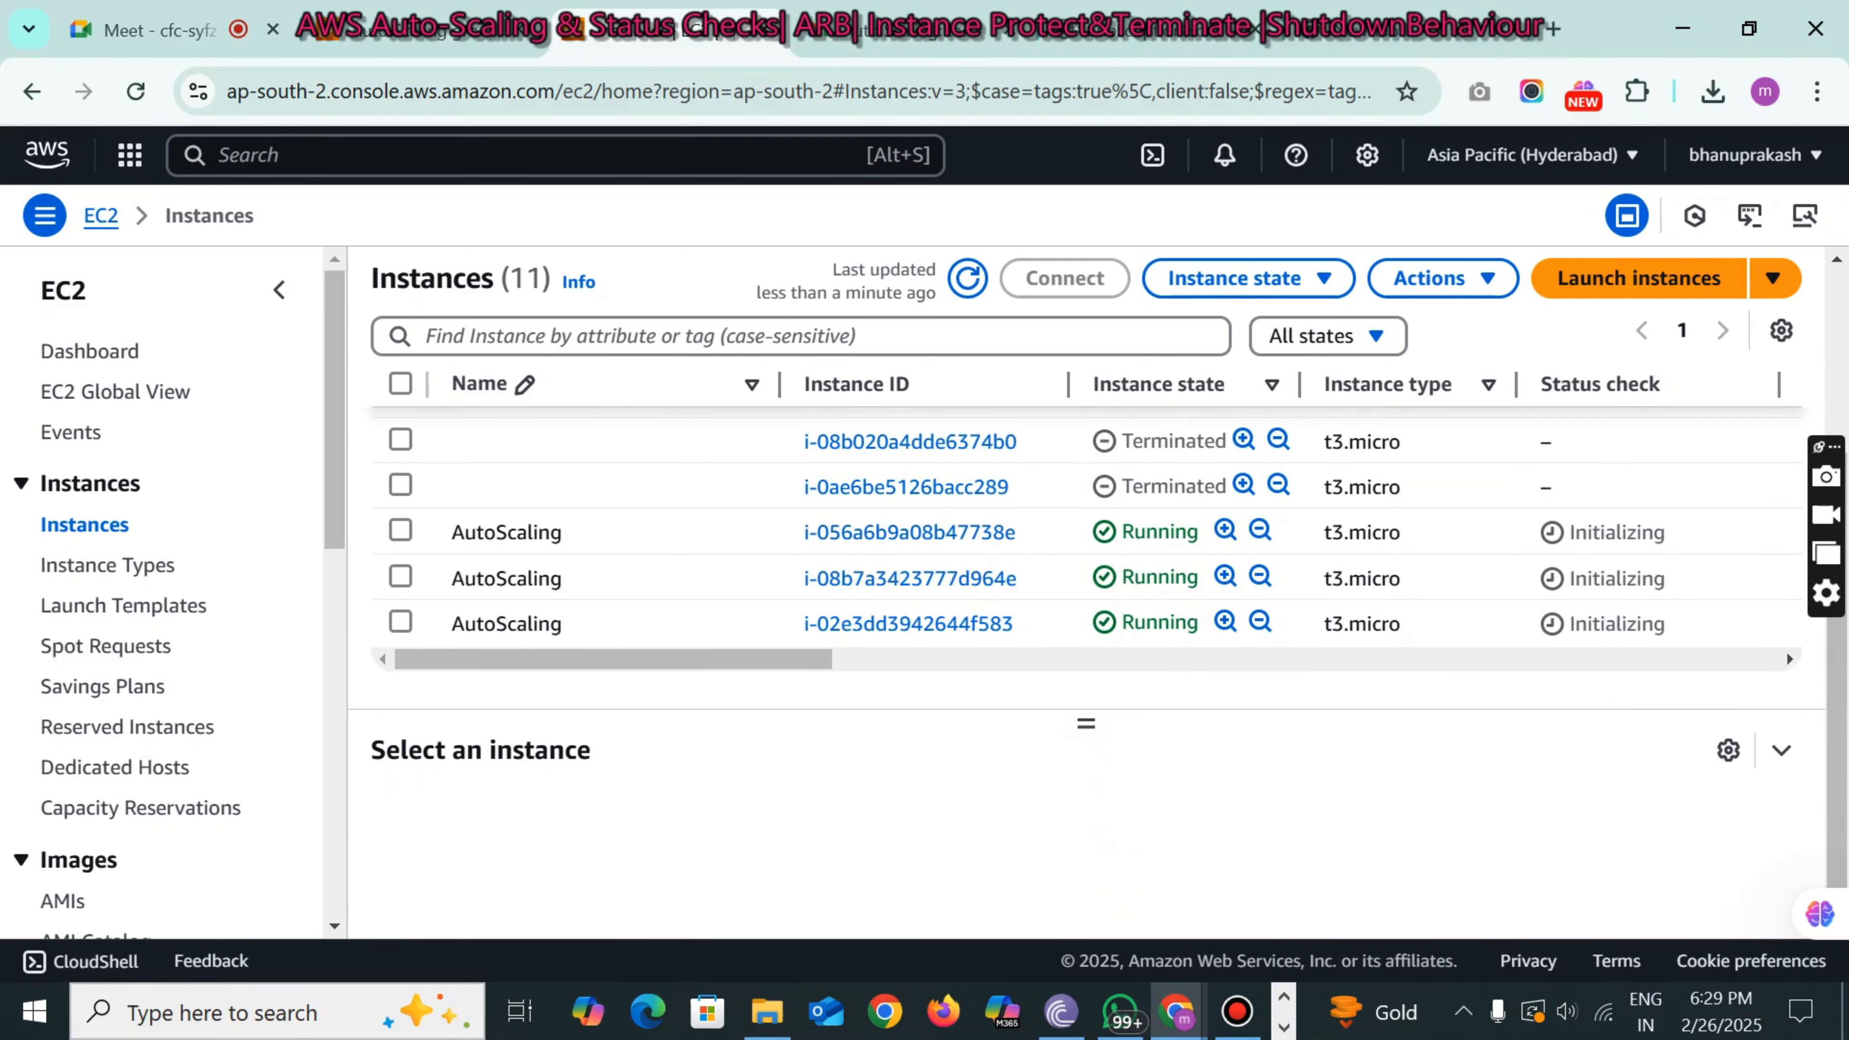
{"action": "scroll", "coordinate": [583, 583], "scroll_direction": "up", "scroll_amount": 5}
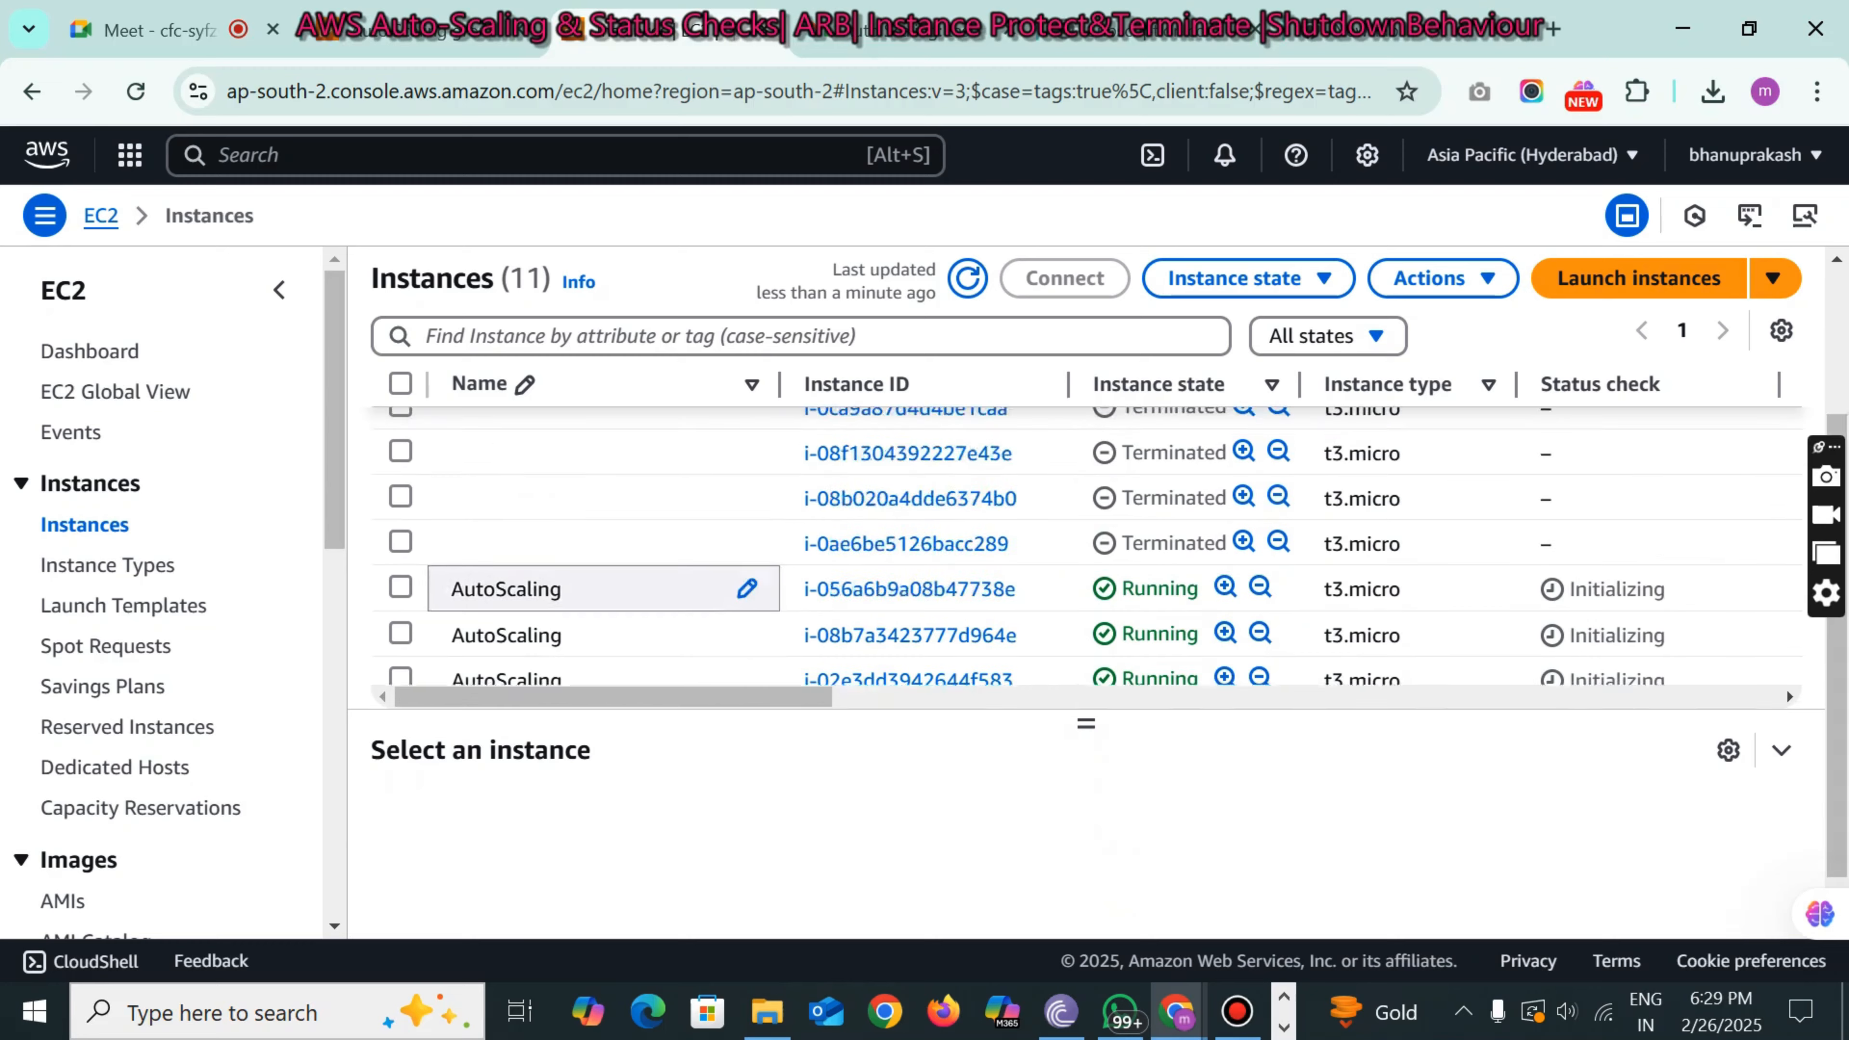
{"action": "scroll", "coordinate": [1085, 546], "scroll_direction": "down", "scroll_amount": 4}
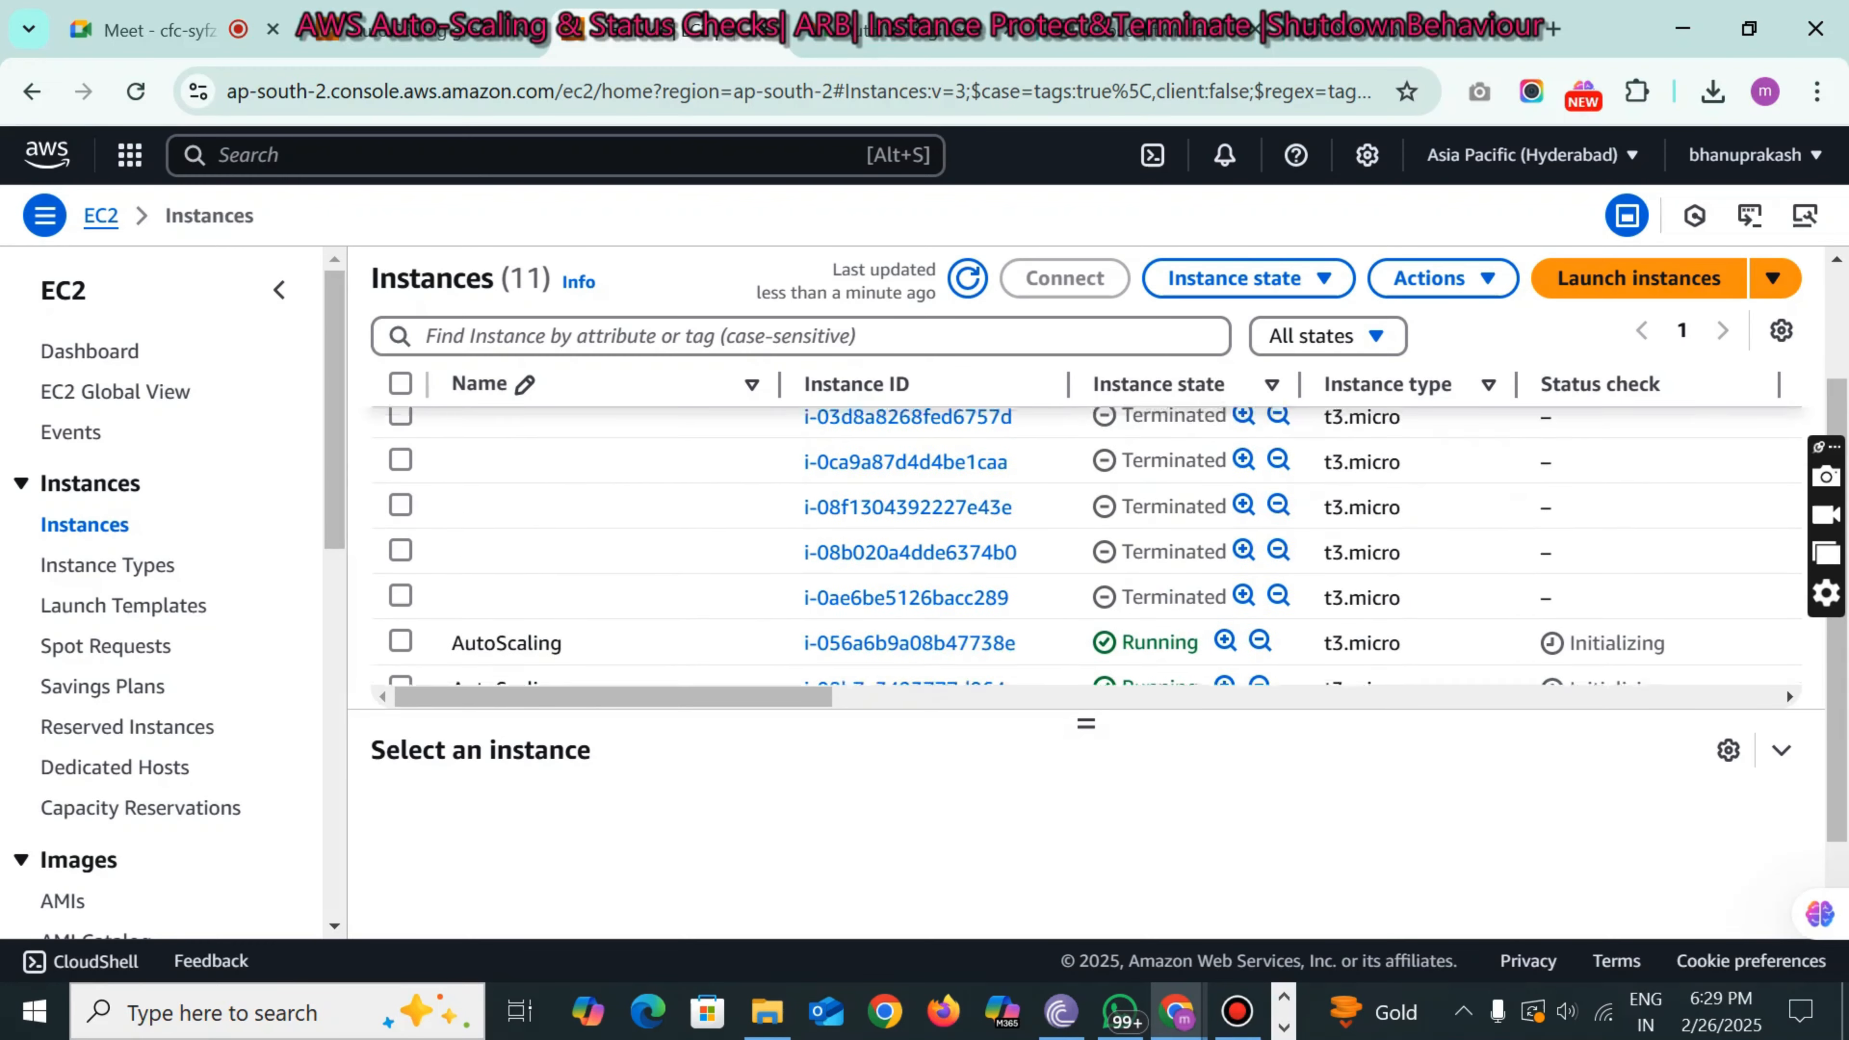
{"action": "scroll", "coordinate": [1085, 546], "scroll_direction": "up", "scroll_amount": 1}
{"action": "scroll", "coordinate": [604, 546], "scroll_direction": "up", "scroll_amount": 2}
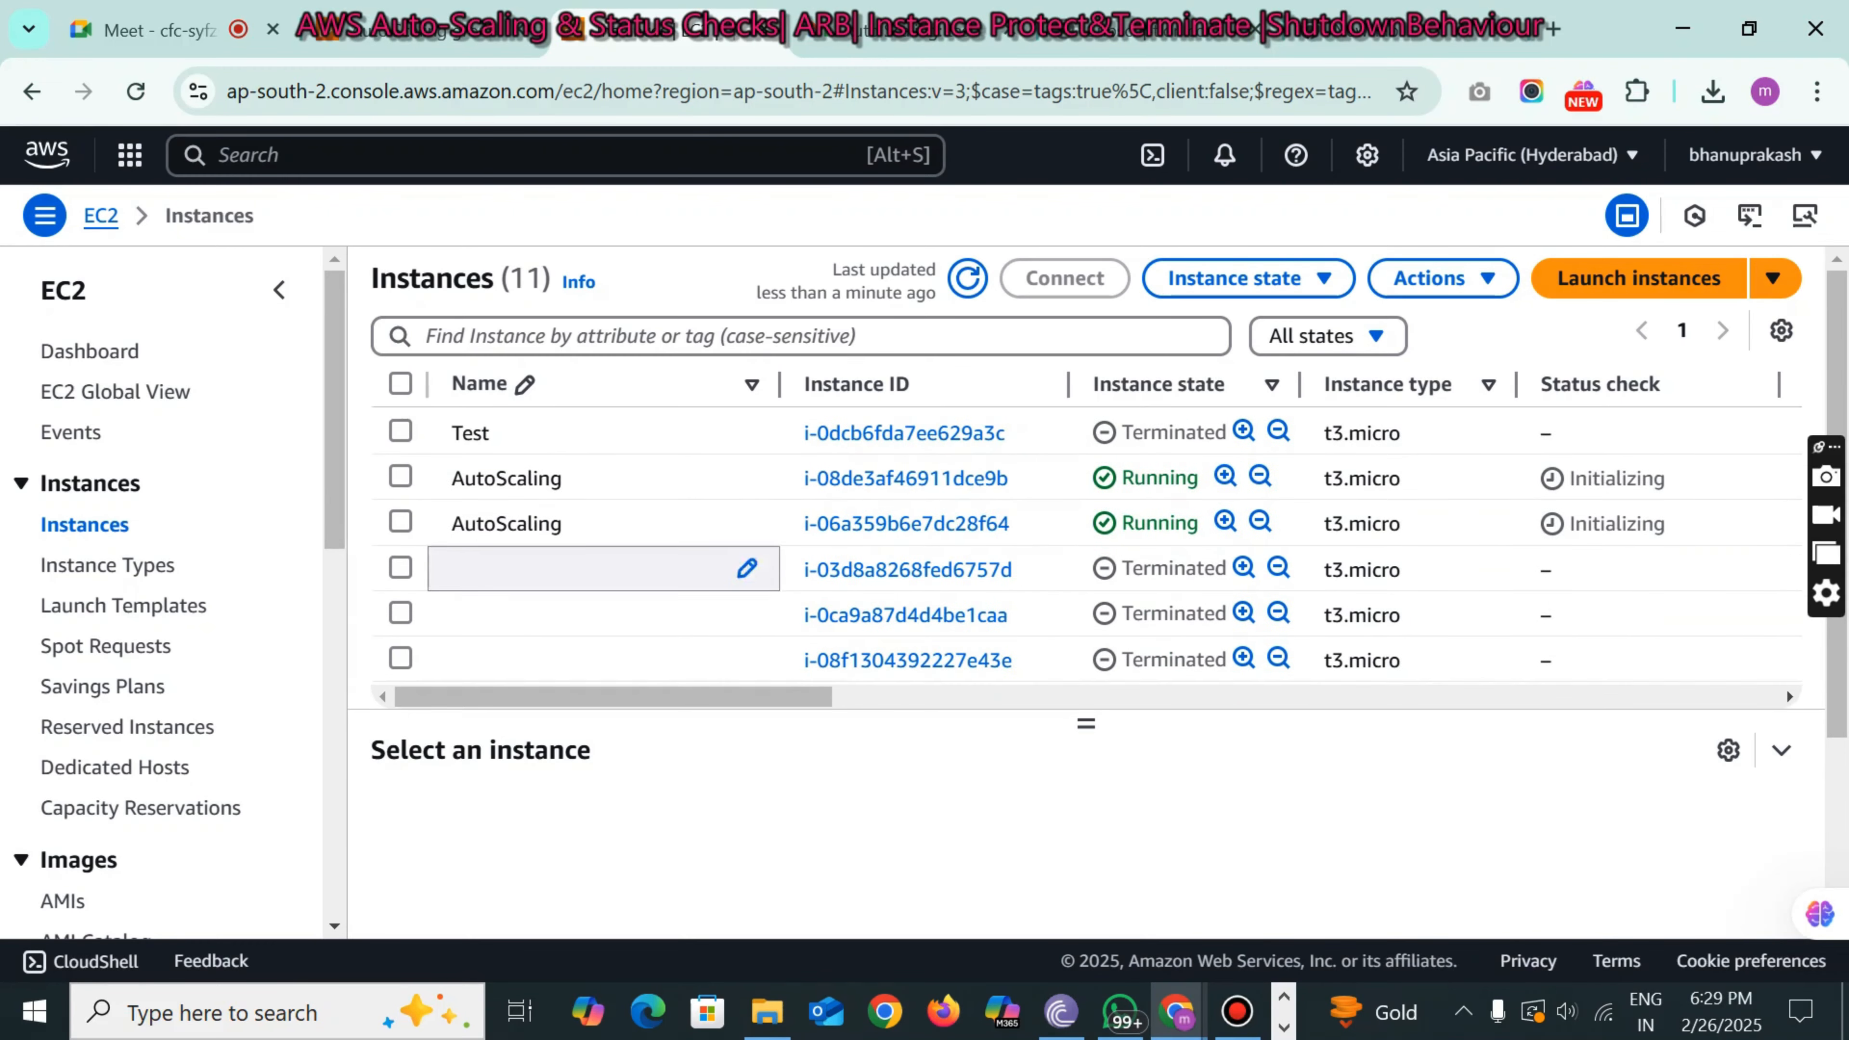
- Filter the EC2 instances list to show only instances in the Running state
{"action": "scroll", "coordinate": [605, 546], "scroll_direction": "down", "scroll_amount": 2}
{"action": "left_click", "coordinate": [1347, 336]}
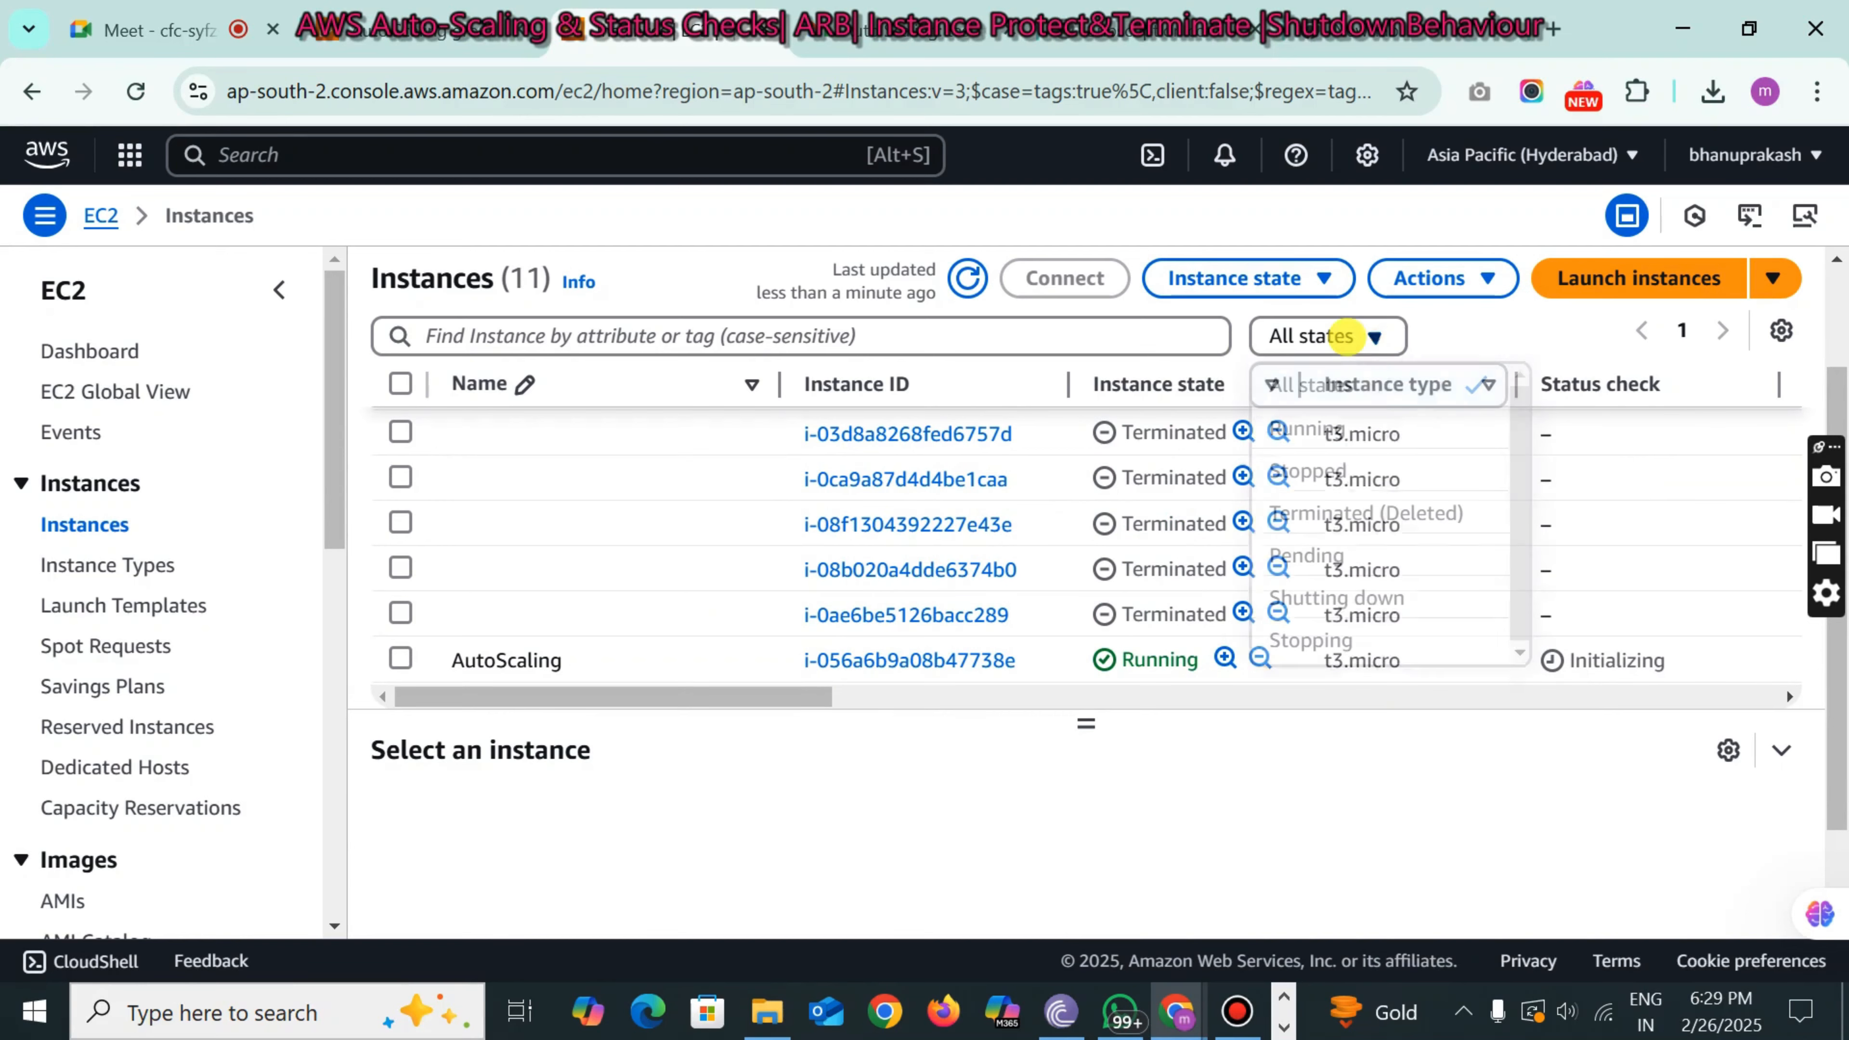
{"action": "left_click", "coordinate": [1350, 426]}
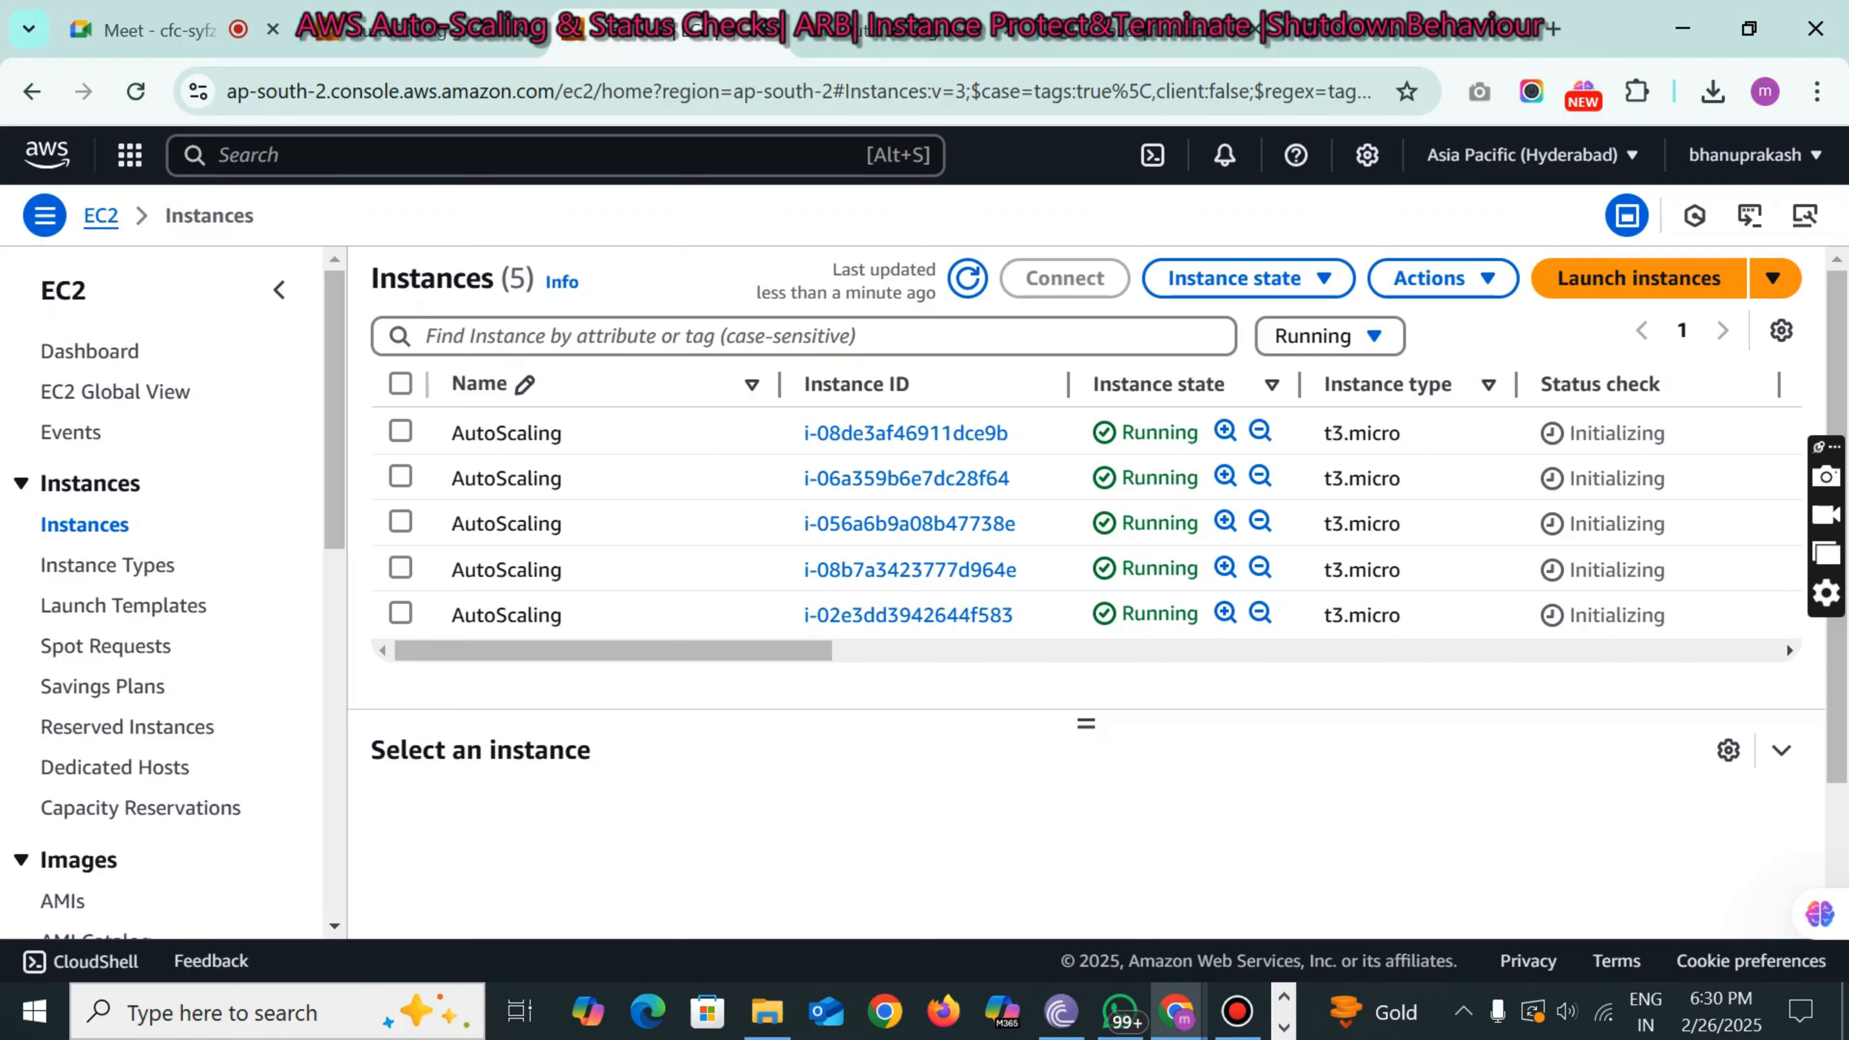
{"action": "left_click", "coordinate": [88, 14]}
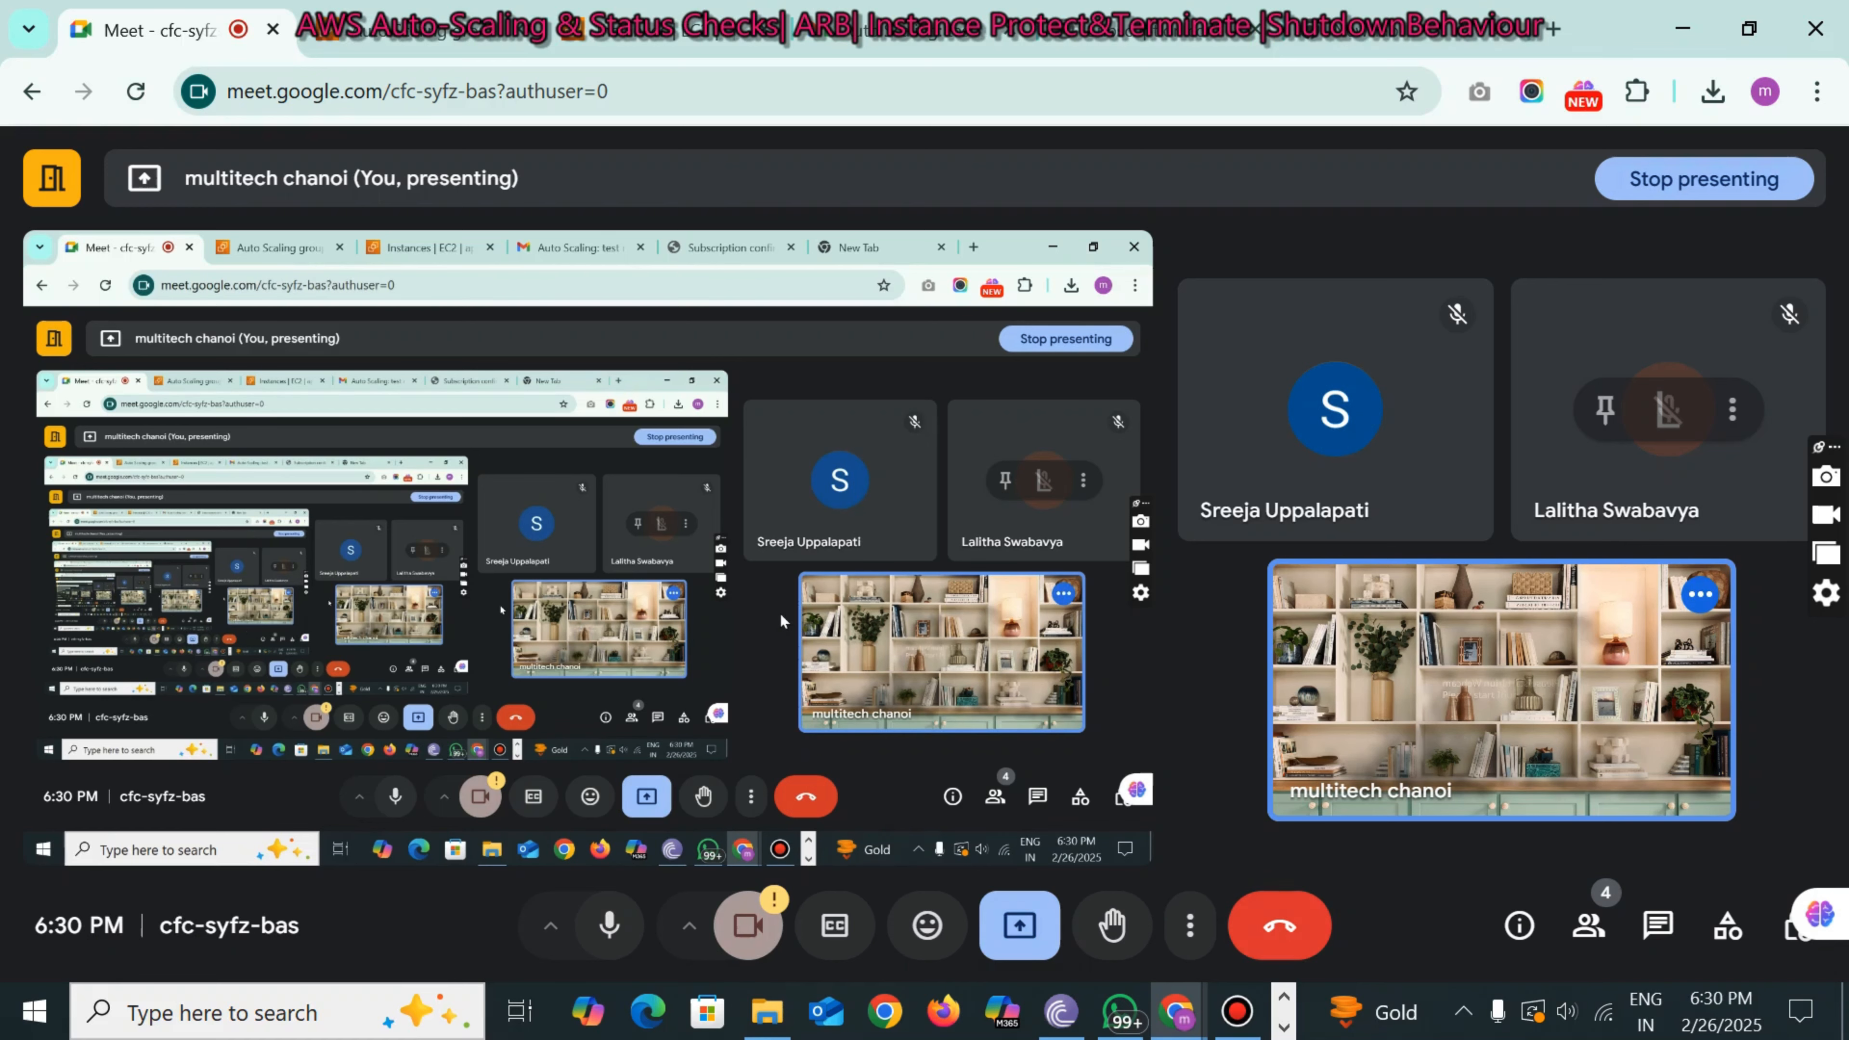
{"action": "left_click", "coordinate": [1237, 1011]}
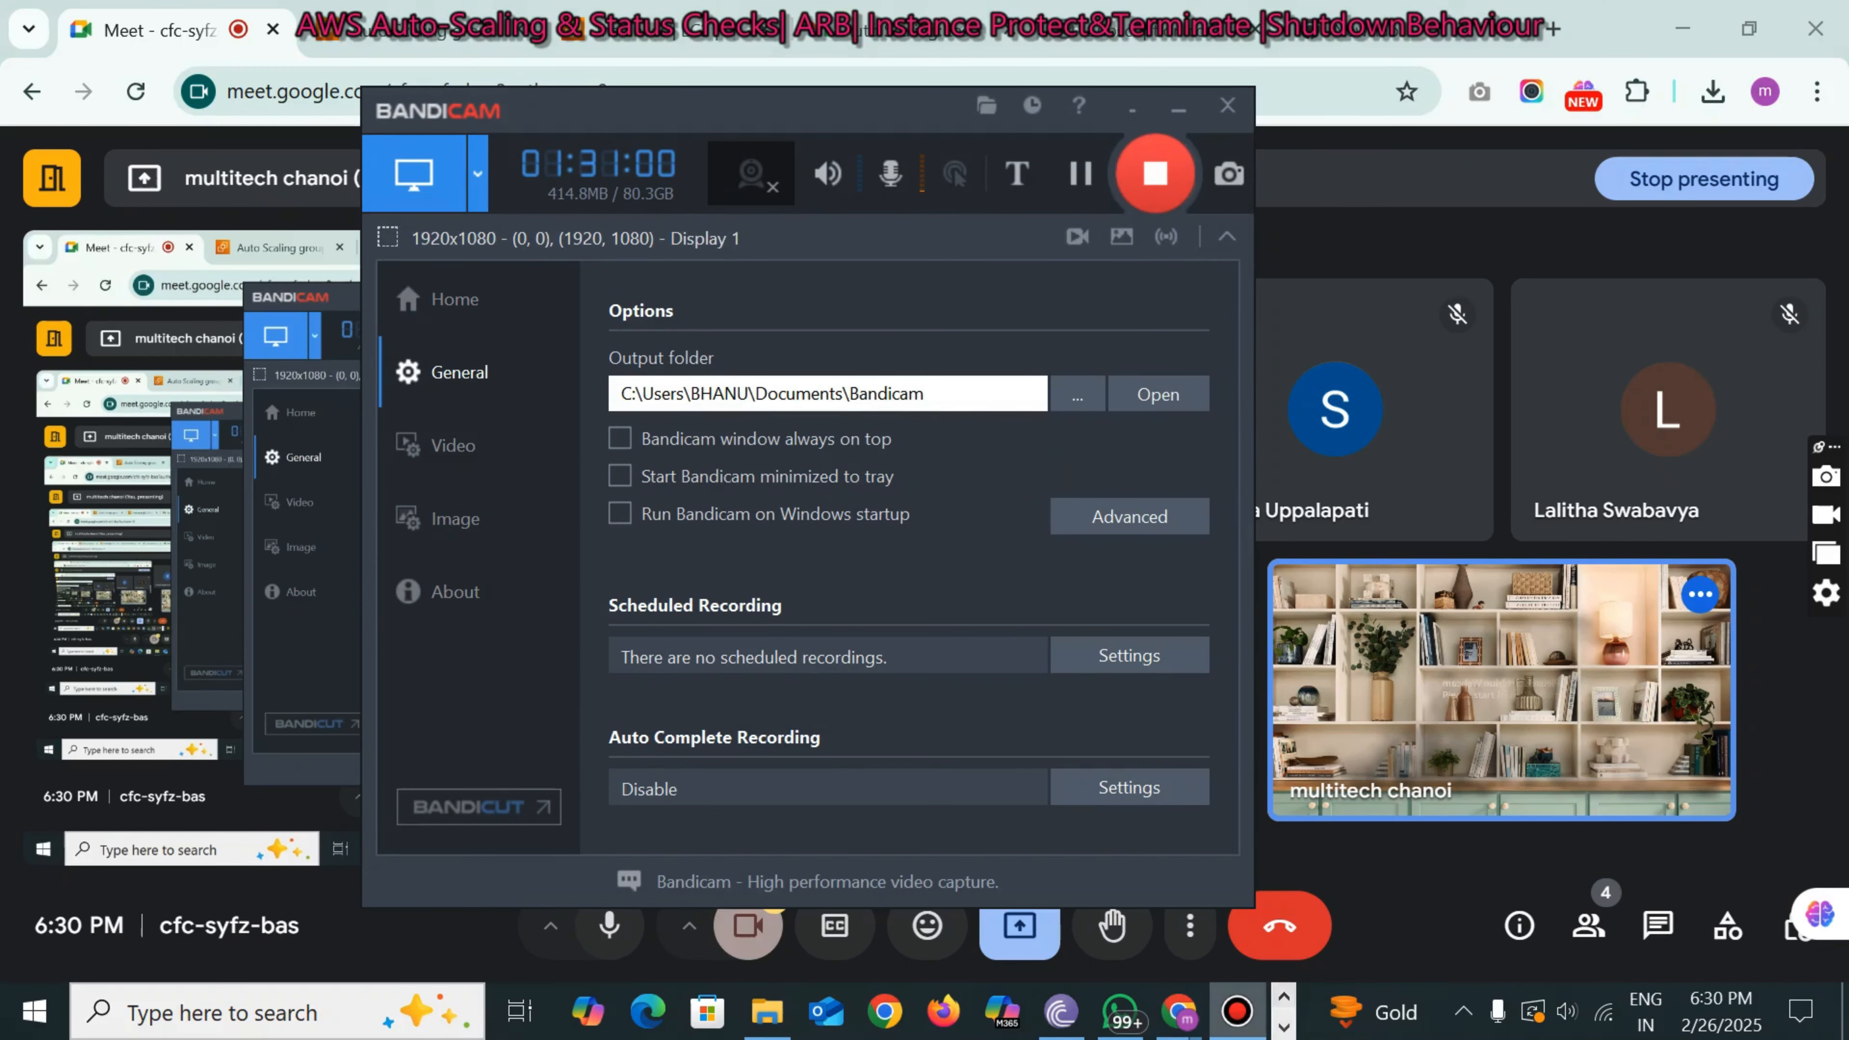
{"action": "left_click", "coordinate": [1230, 1009]}
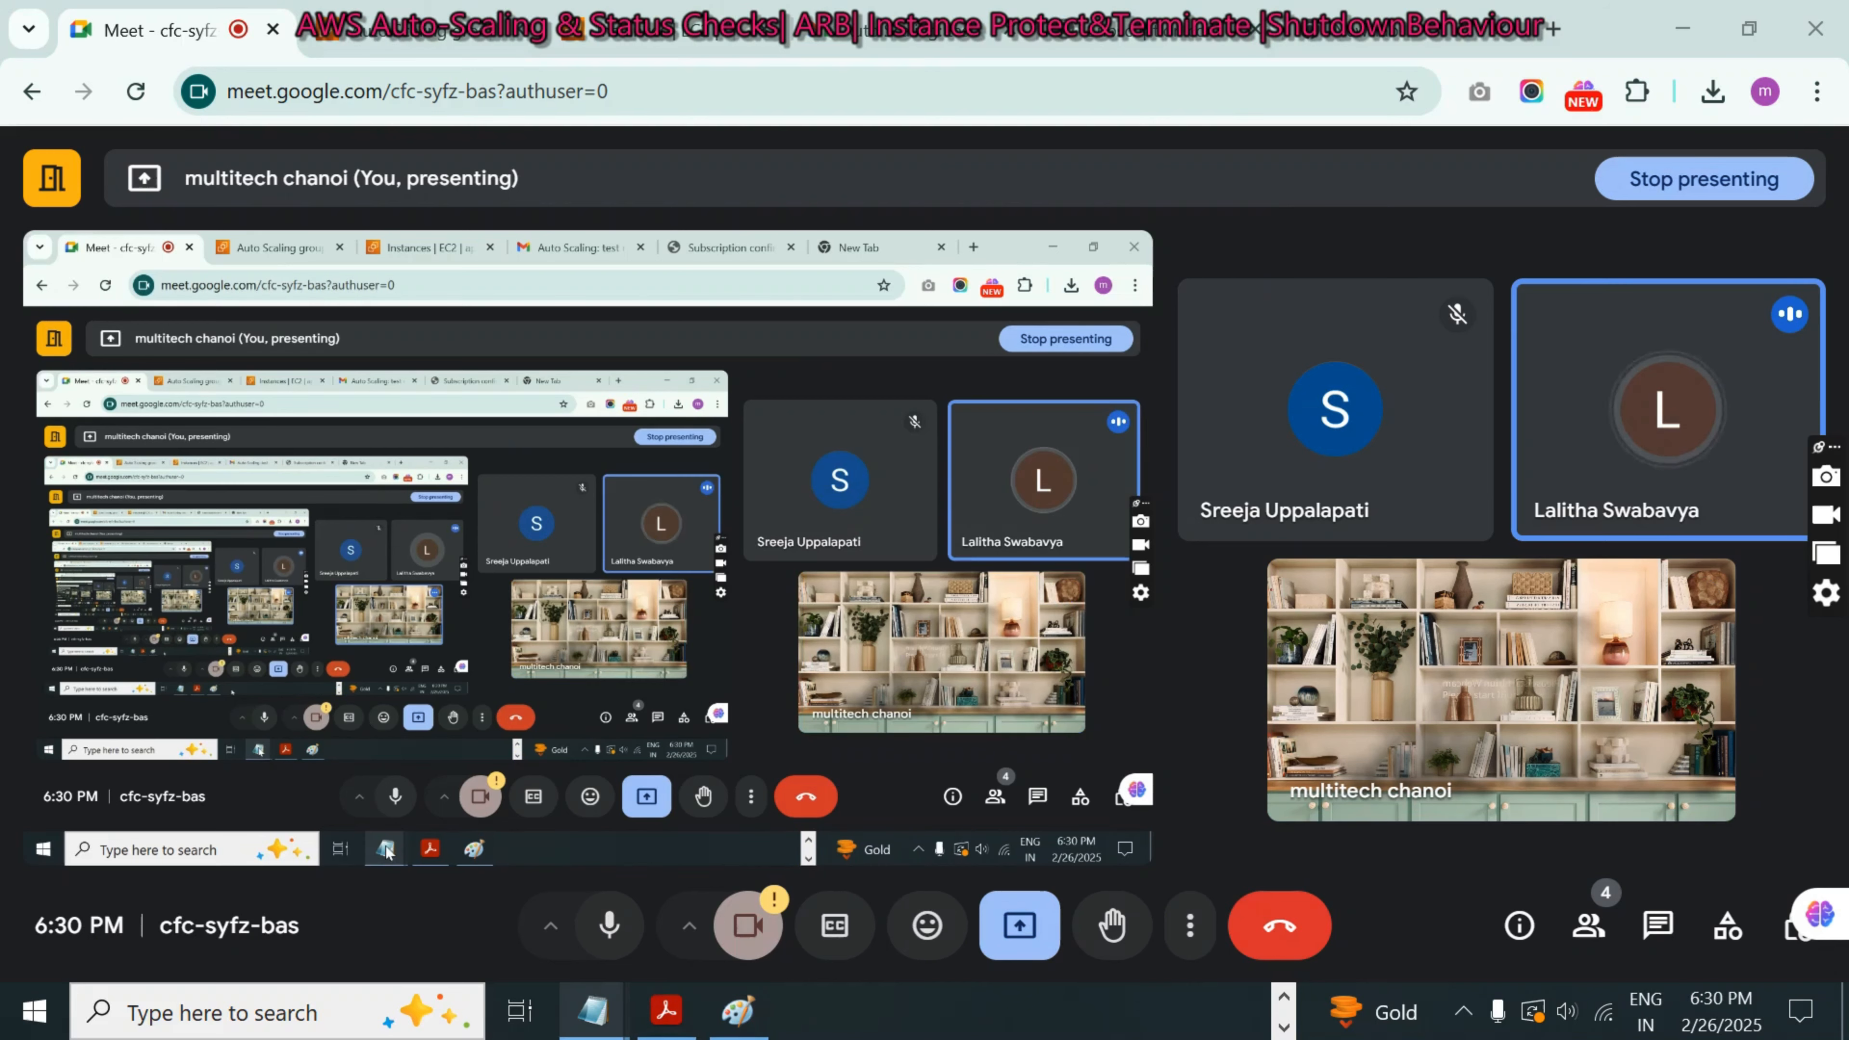
- Switch to the Paint drawing and look over the launch template and SNS notification notes
{"action": "left_click", "coordinate": [726, 1014]}
{"action": "scroll", "coordinate": [511, 554], "scroll_direction": "up", "scroll_amount": 5}
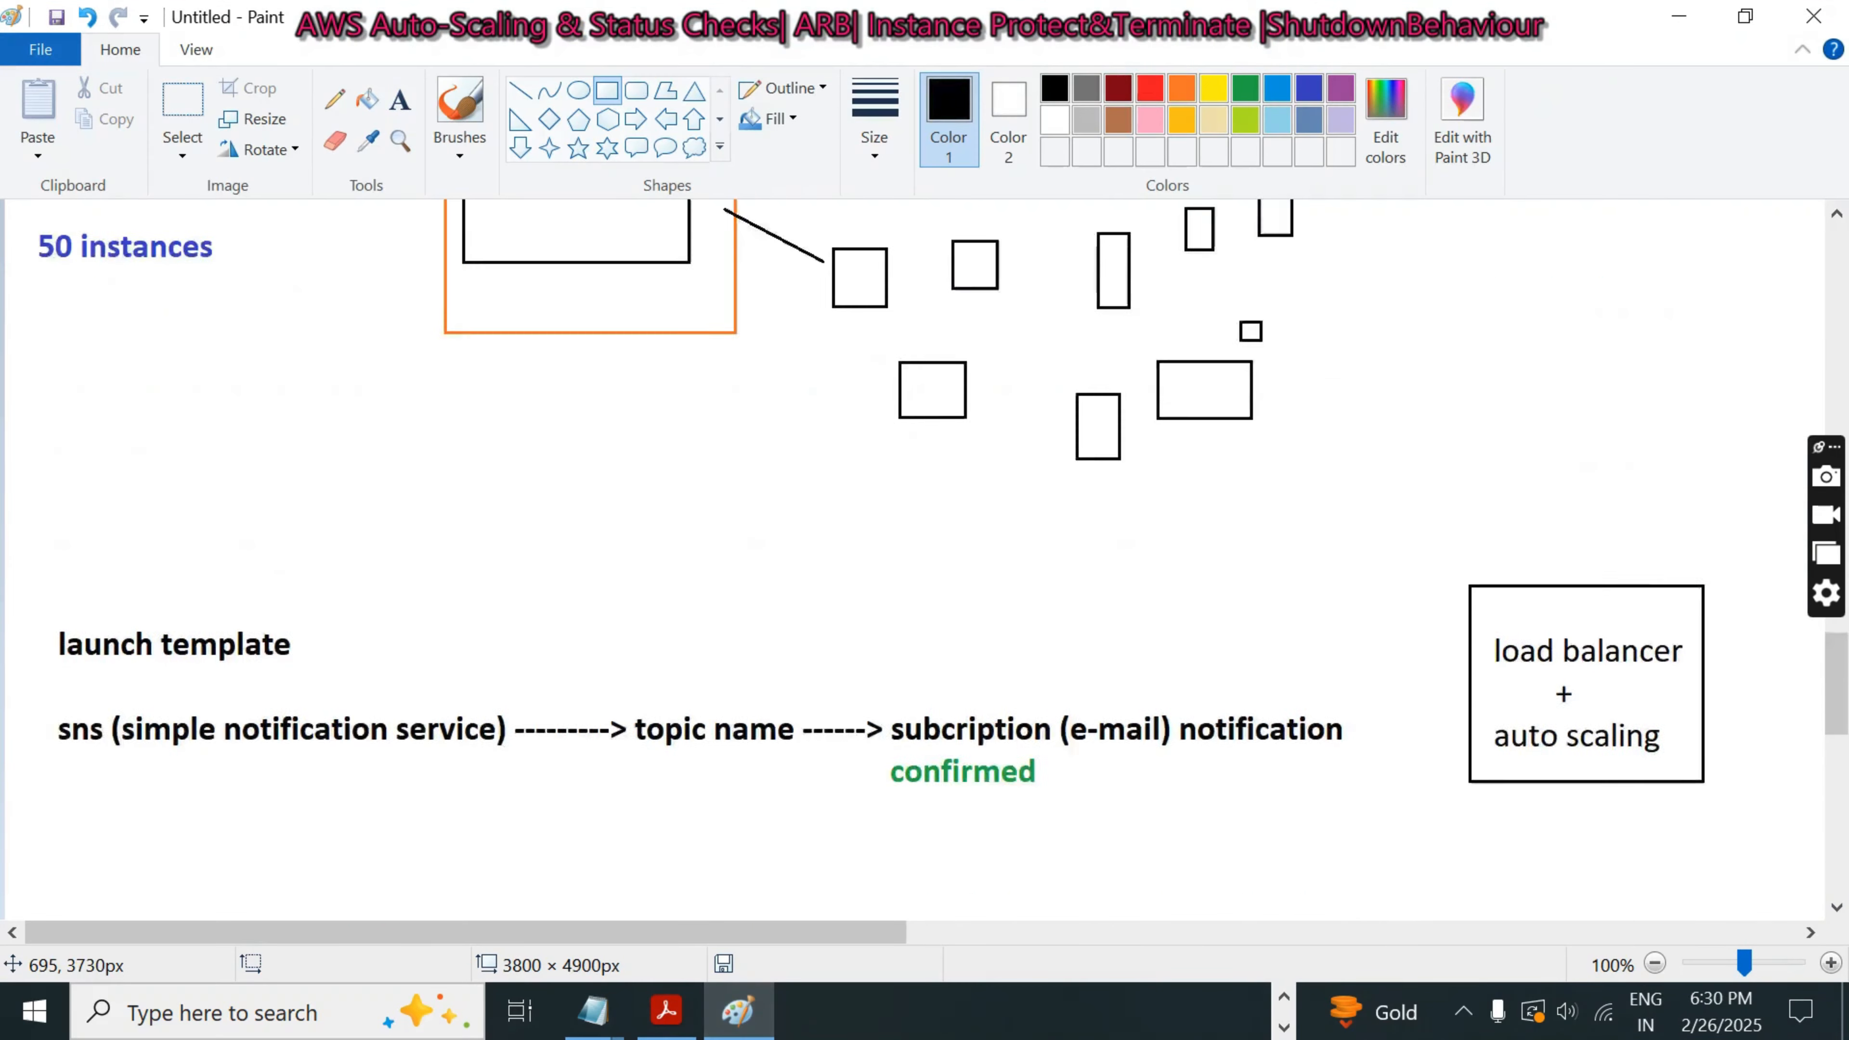
{"action": "scroll", "coordinate": [511, 554], "scroll_direction": "down", "scroll_amount": 4}
{"action": "scroll", "coordinate": [511, 554], "scroll_direction": "down", "scroll_amount": 2}
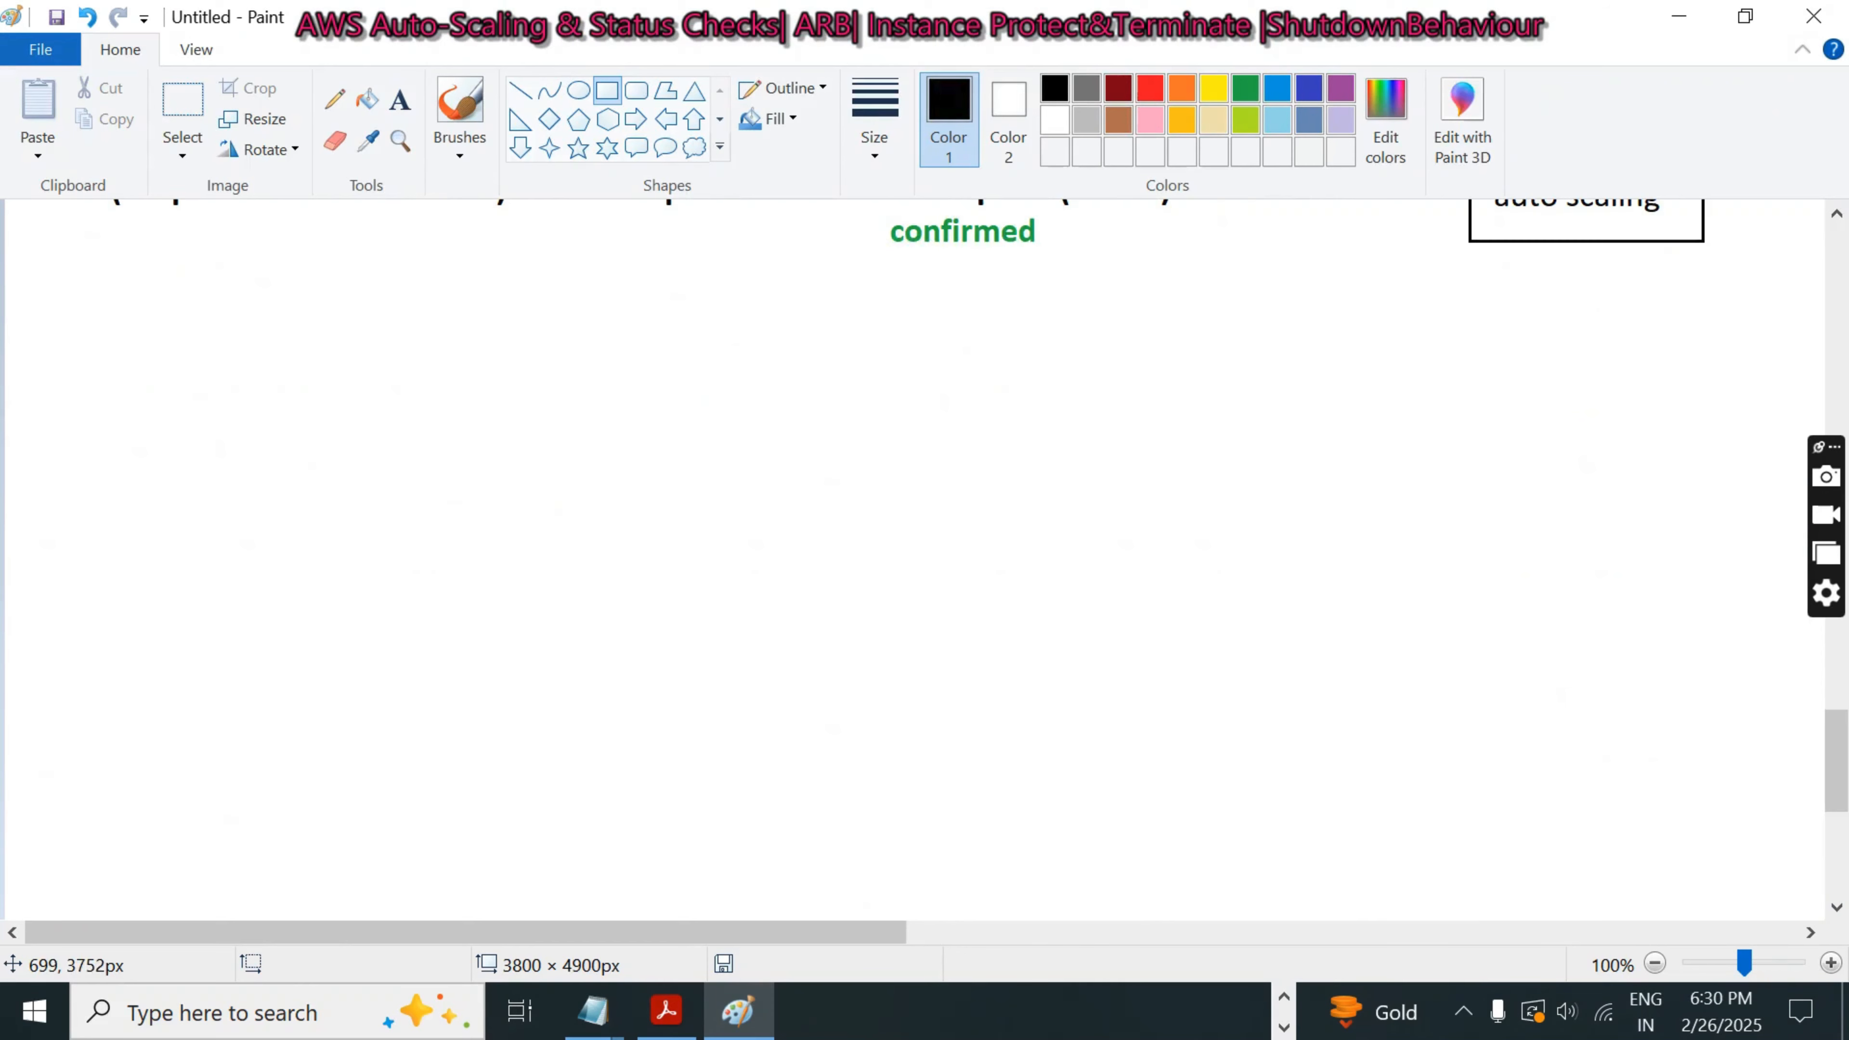
- Switch to the Notepad notes and highlight the Desired Capacity heading, its explanation line and the value 5
{"action": "left_click", "coordinate": [593, 1011]}
{"action": "left_click", "coordinate": [644, 887]}
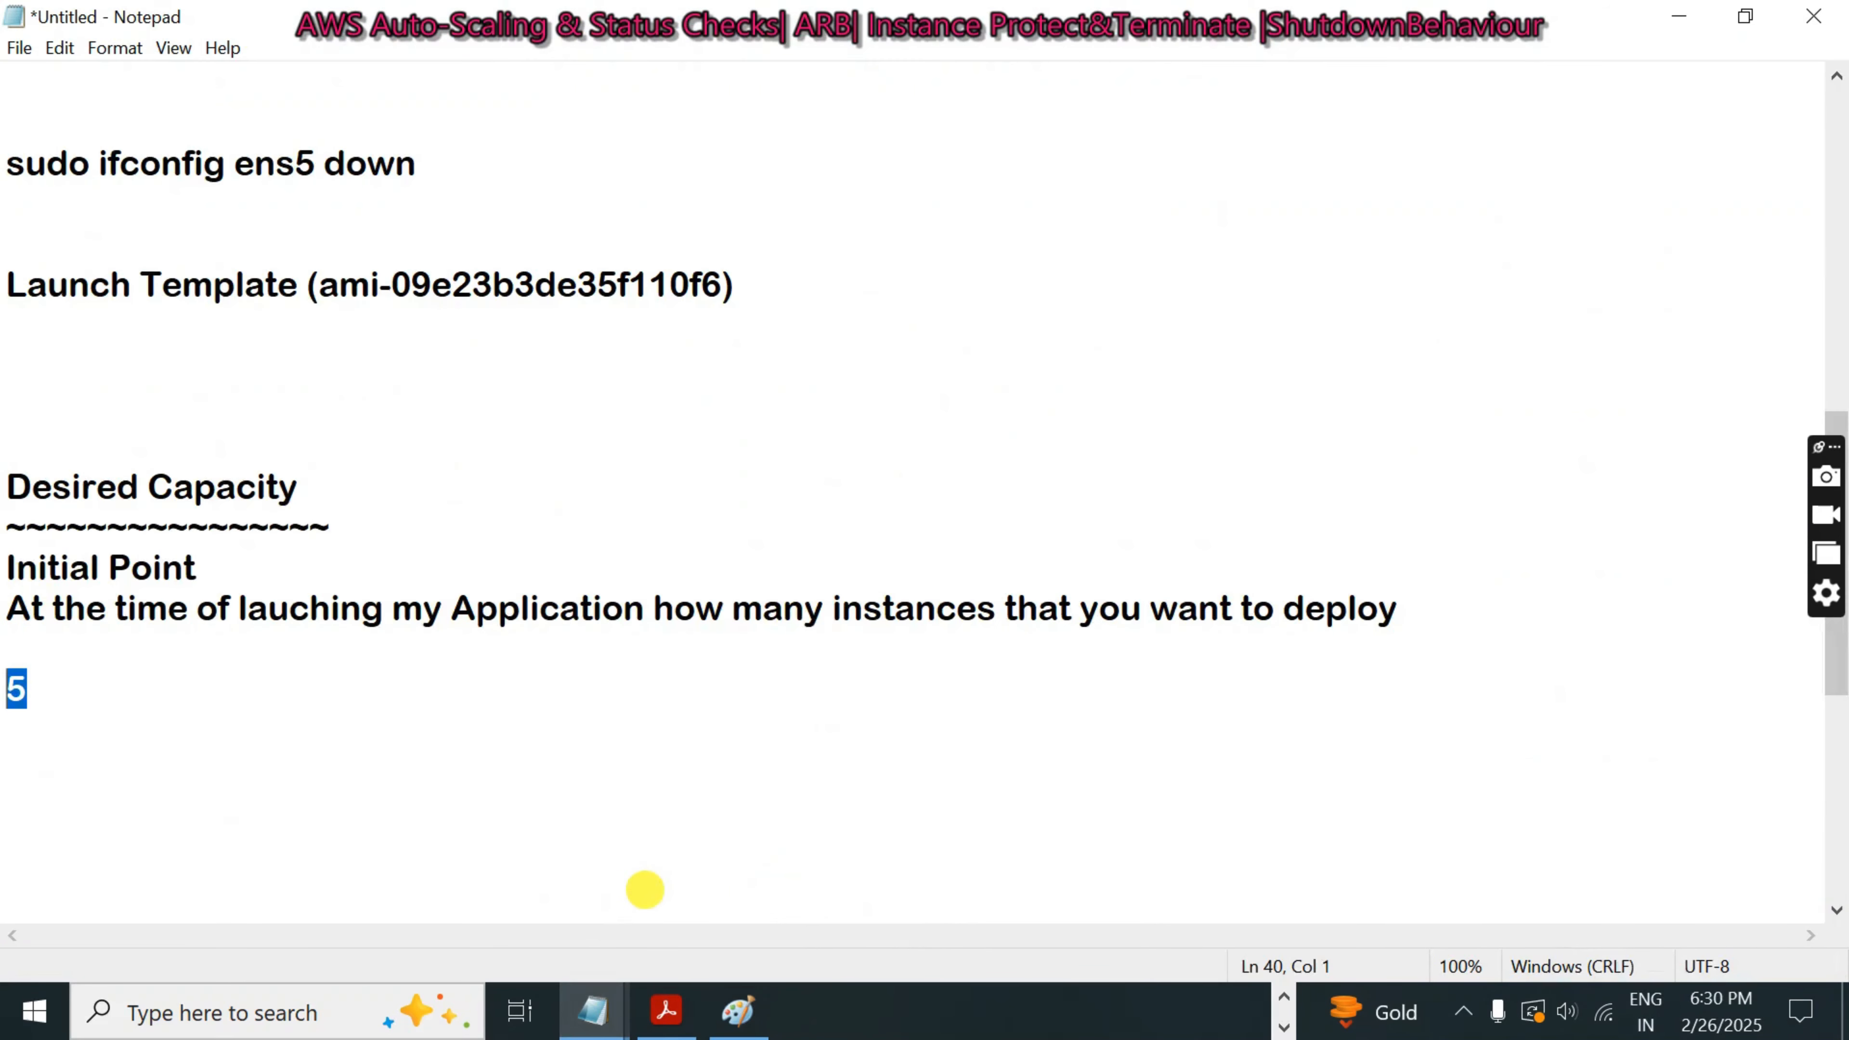
{"action": "left_click_drag", "start_coordinate": [7, 487], "coordinate": [356, 483]}
{"action": "left_click_drag", "start_coordinate": [75, 674], "coordinate": [4, 688]}
{"action": "left_click", "coordinate": [55, 689]}
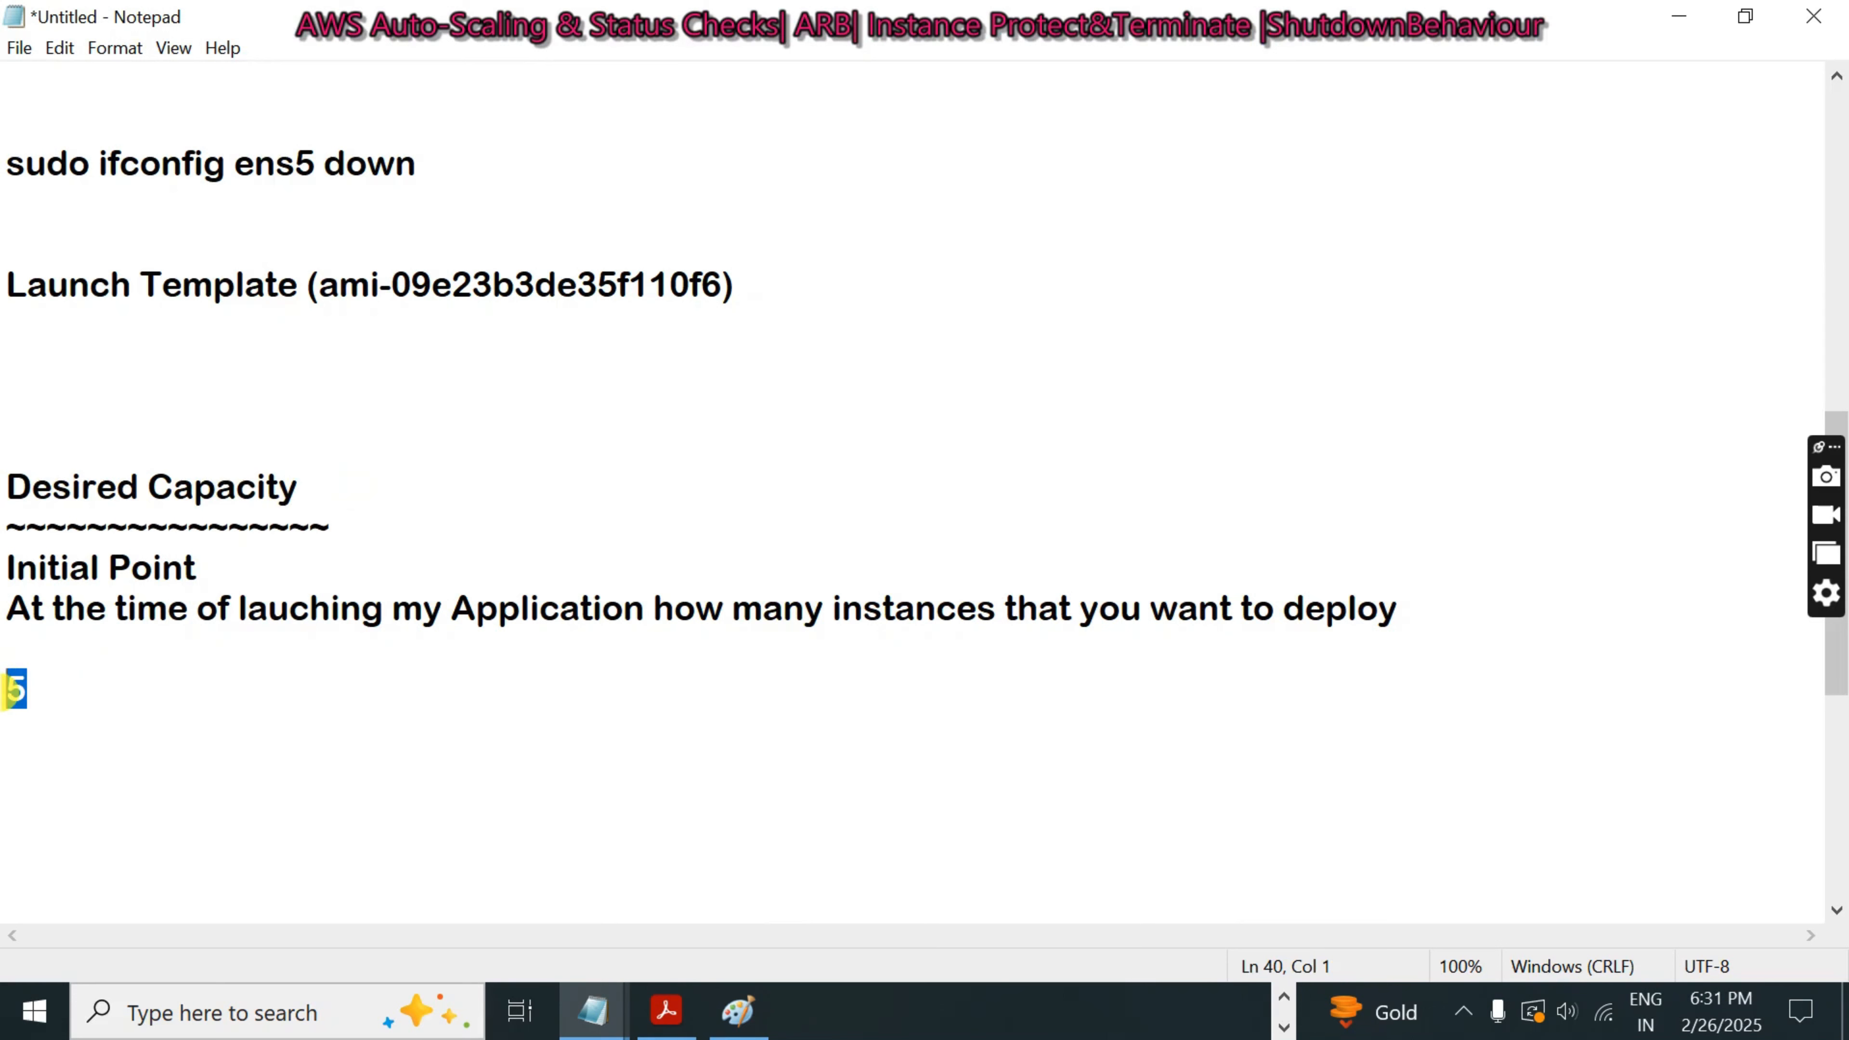
{"action": "left_click_drag", "start_coordinate": [3, 608], "coordinate": [1486, 628]}
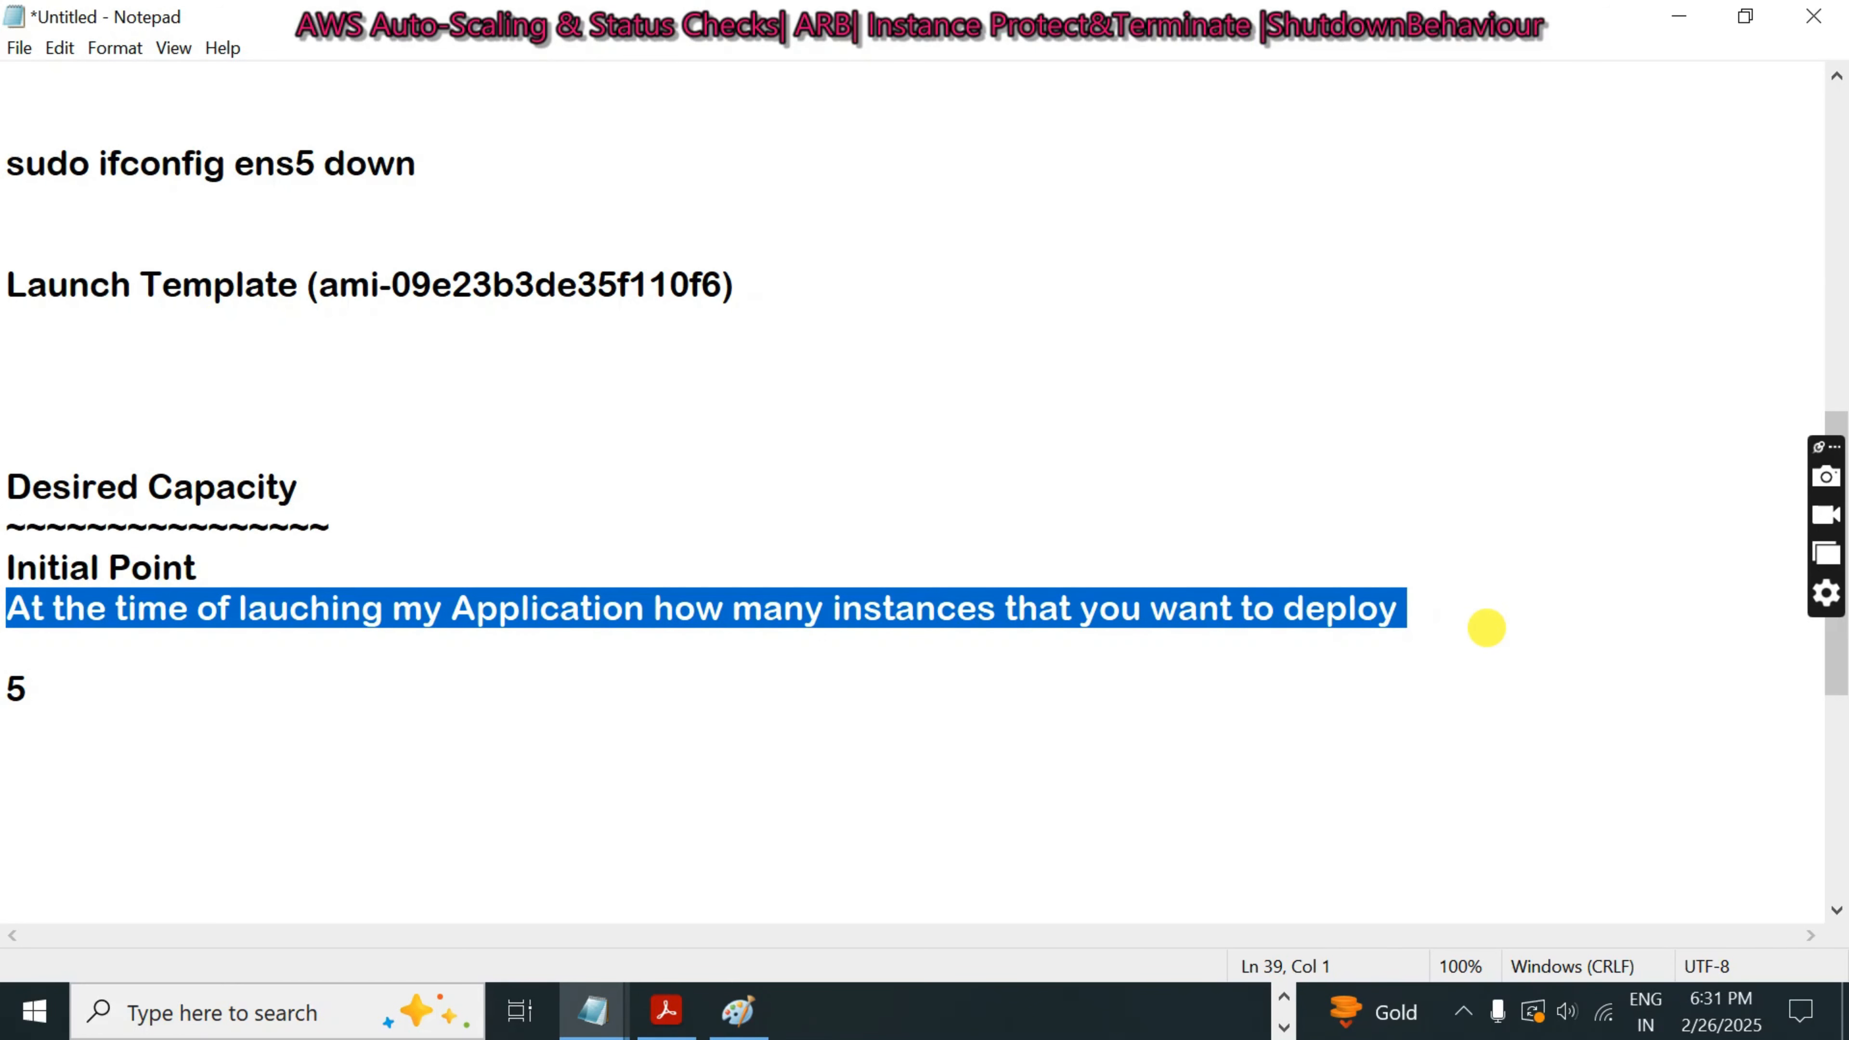
{"action": "left_click_drag", "start_coordinate": [69, 684], "coordinate": [16, 689]}
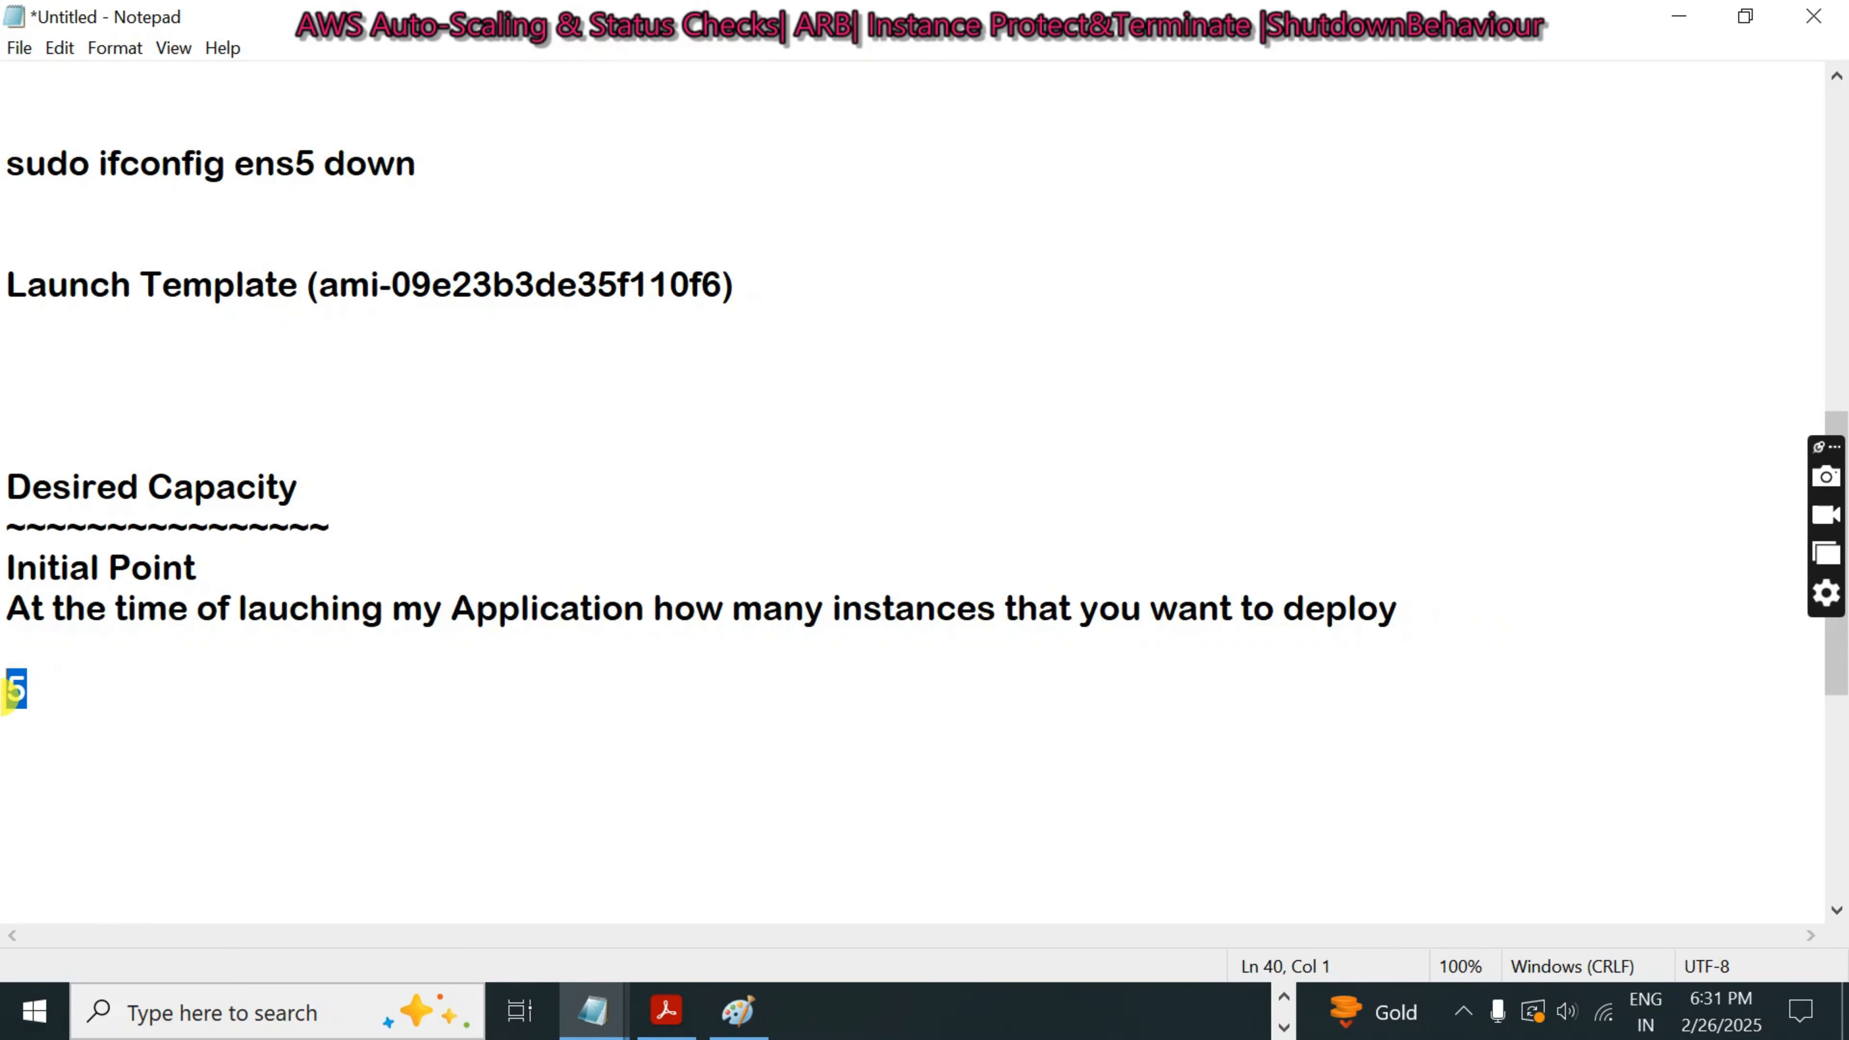
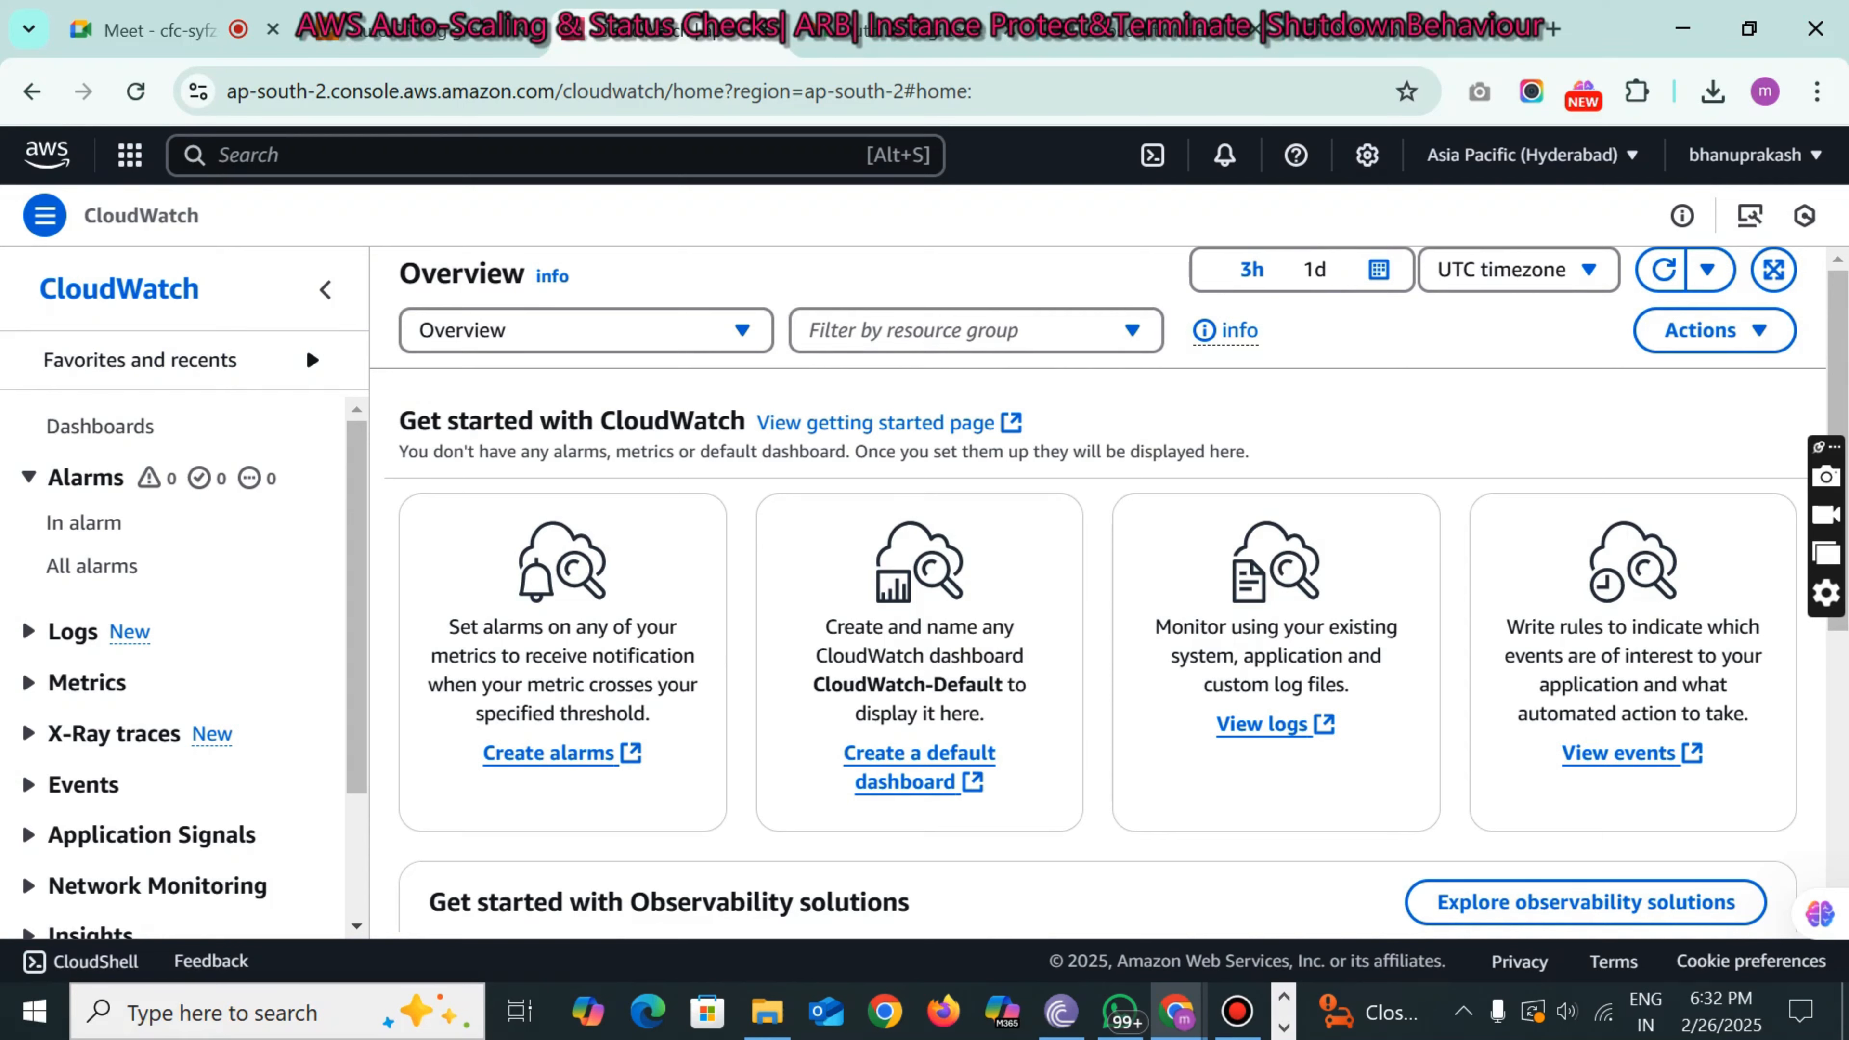
- Switch to the Notepad notes and add the heading "Cloud Watch" below the 5, underlined with a row of tildes
{"action": "left_click", "coordinate": [1283, 1027]}
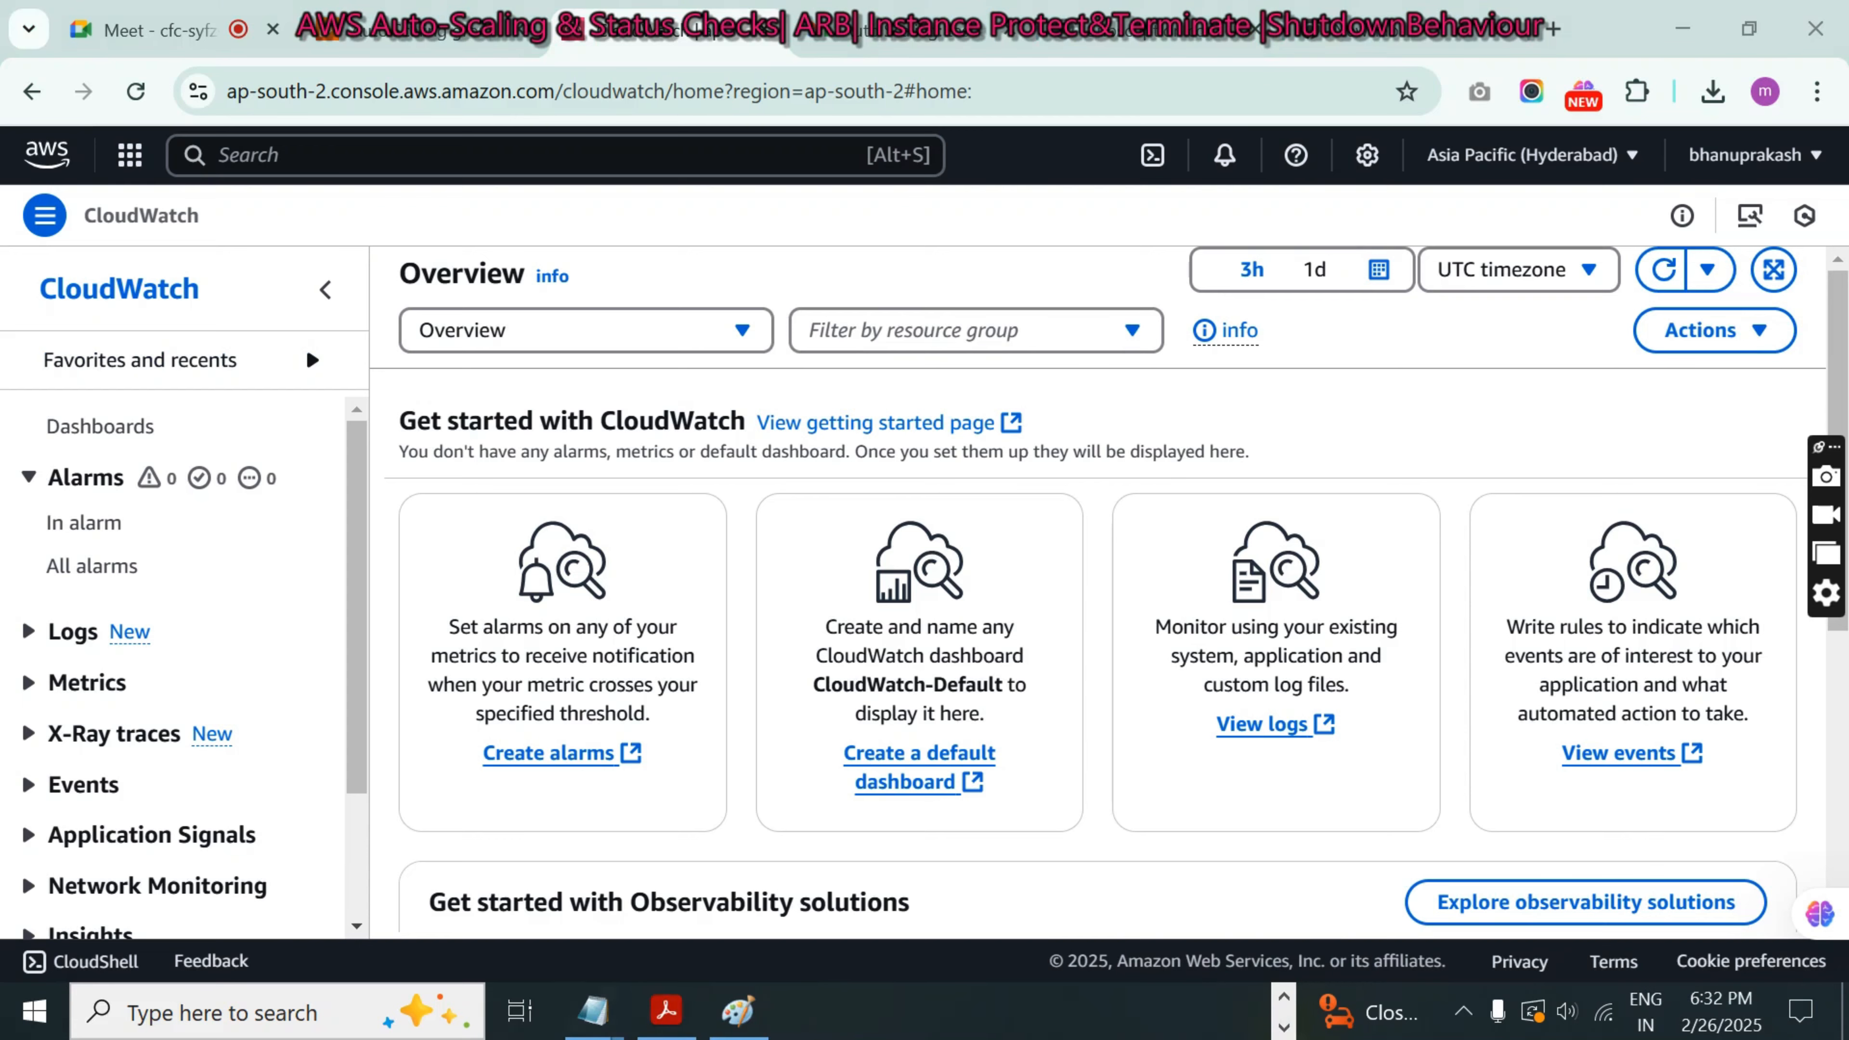
{"action": "mouse_move", "coordinate": [593, 1012]}
{"action": "left_click", "coordinate": [536, 901]}
{"action": "left_click", "coordinate": [632, 715]}
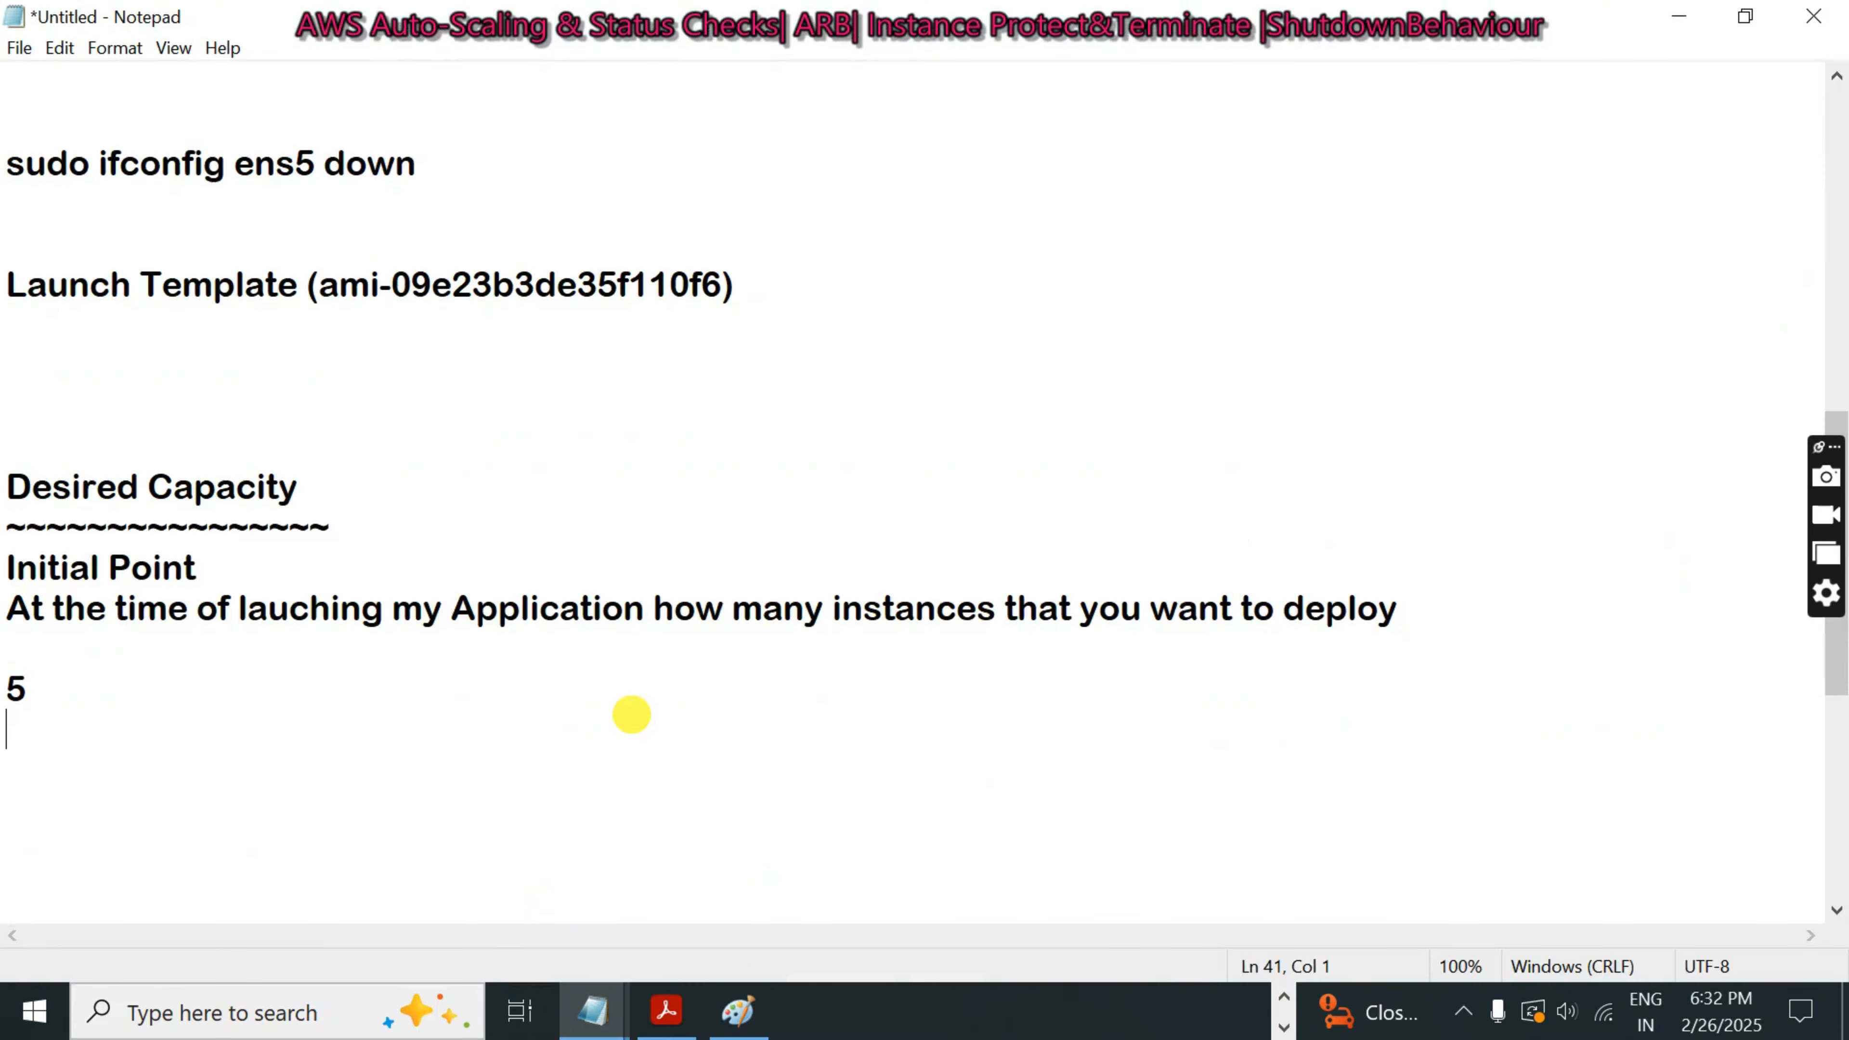
{"action": "key", "text": "Return"}
{"action": "key", "text": "Return"}
{"action": "key", "text": "BackSpace"}
{"action": "type", "text": "C"}
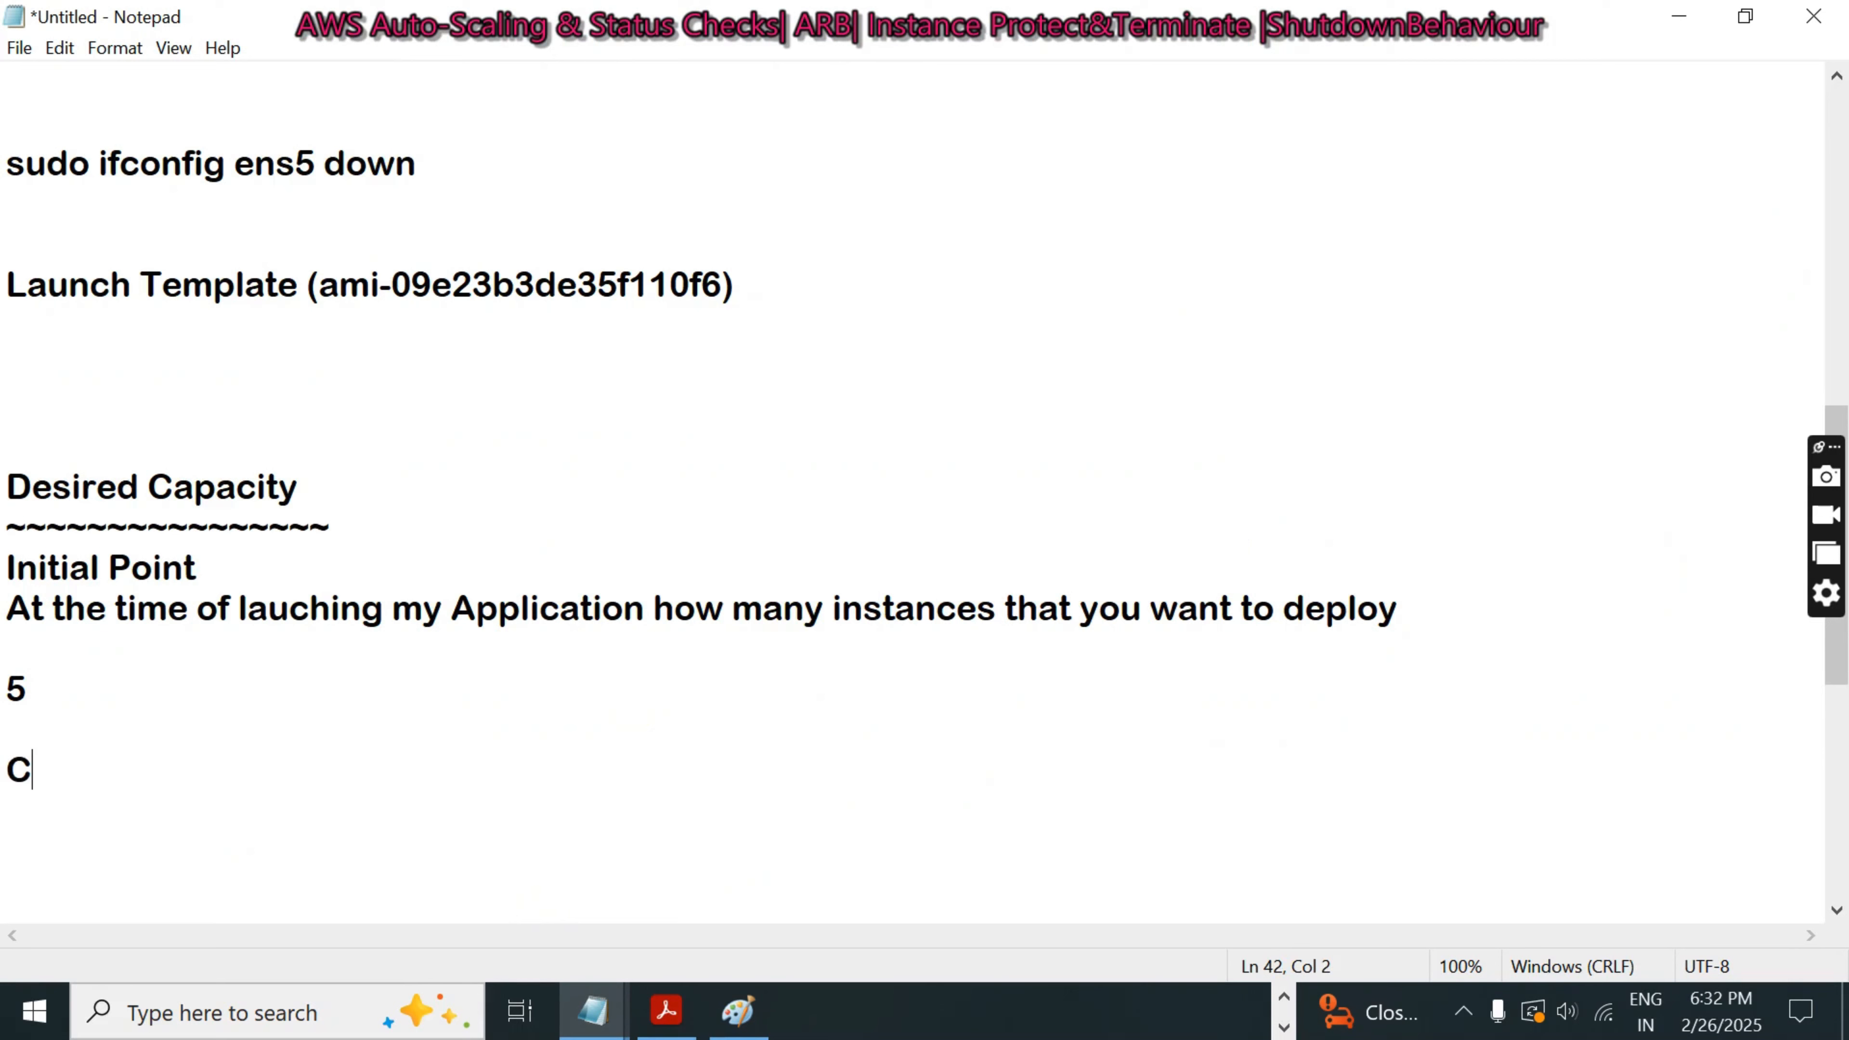
{"action": "type", "text": "loud Watch"}
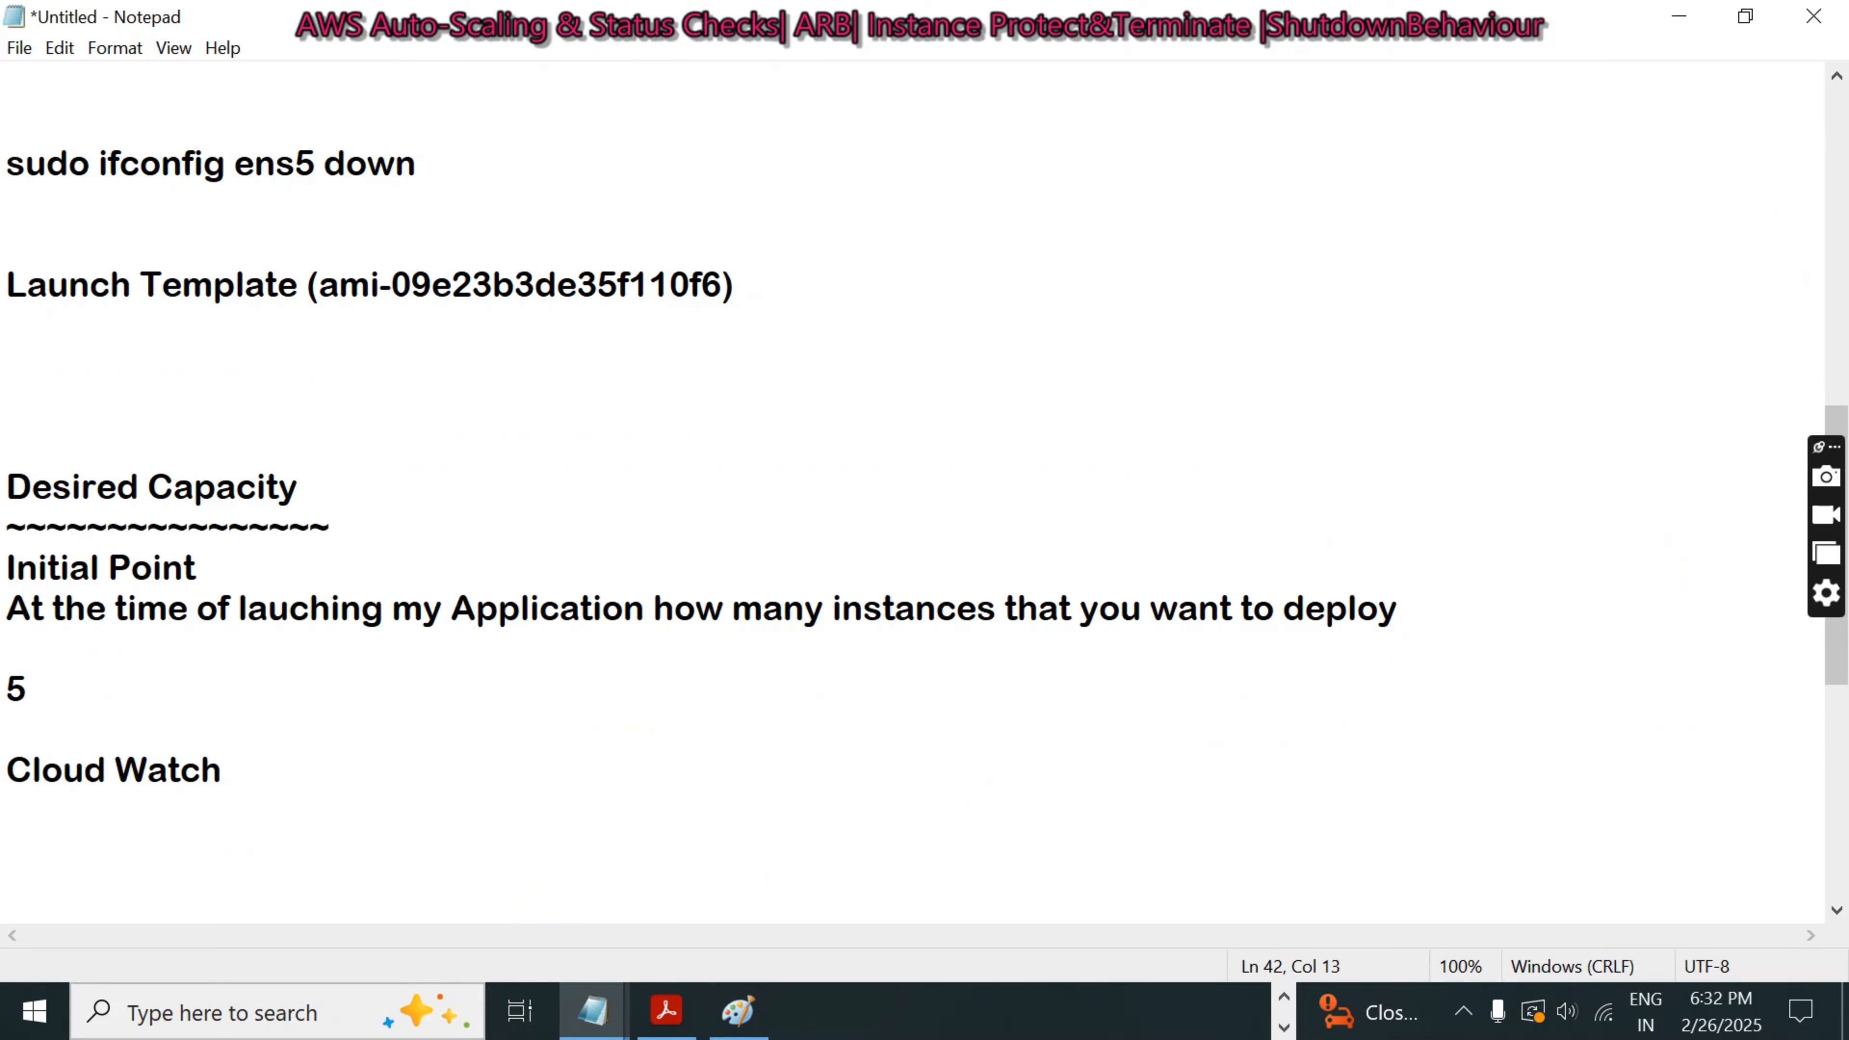
{"action": "key", "text": "Return"}
{"action": "type", "text": "~~~~~~~~~~~~~~"}
{"action": "key", "text": "Return"}
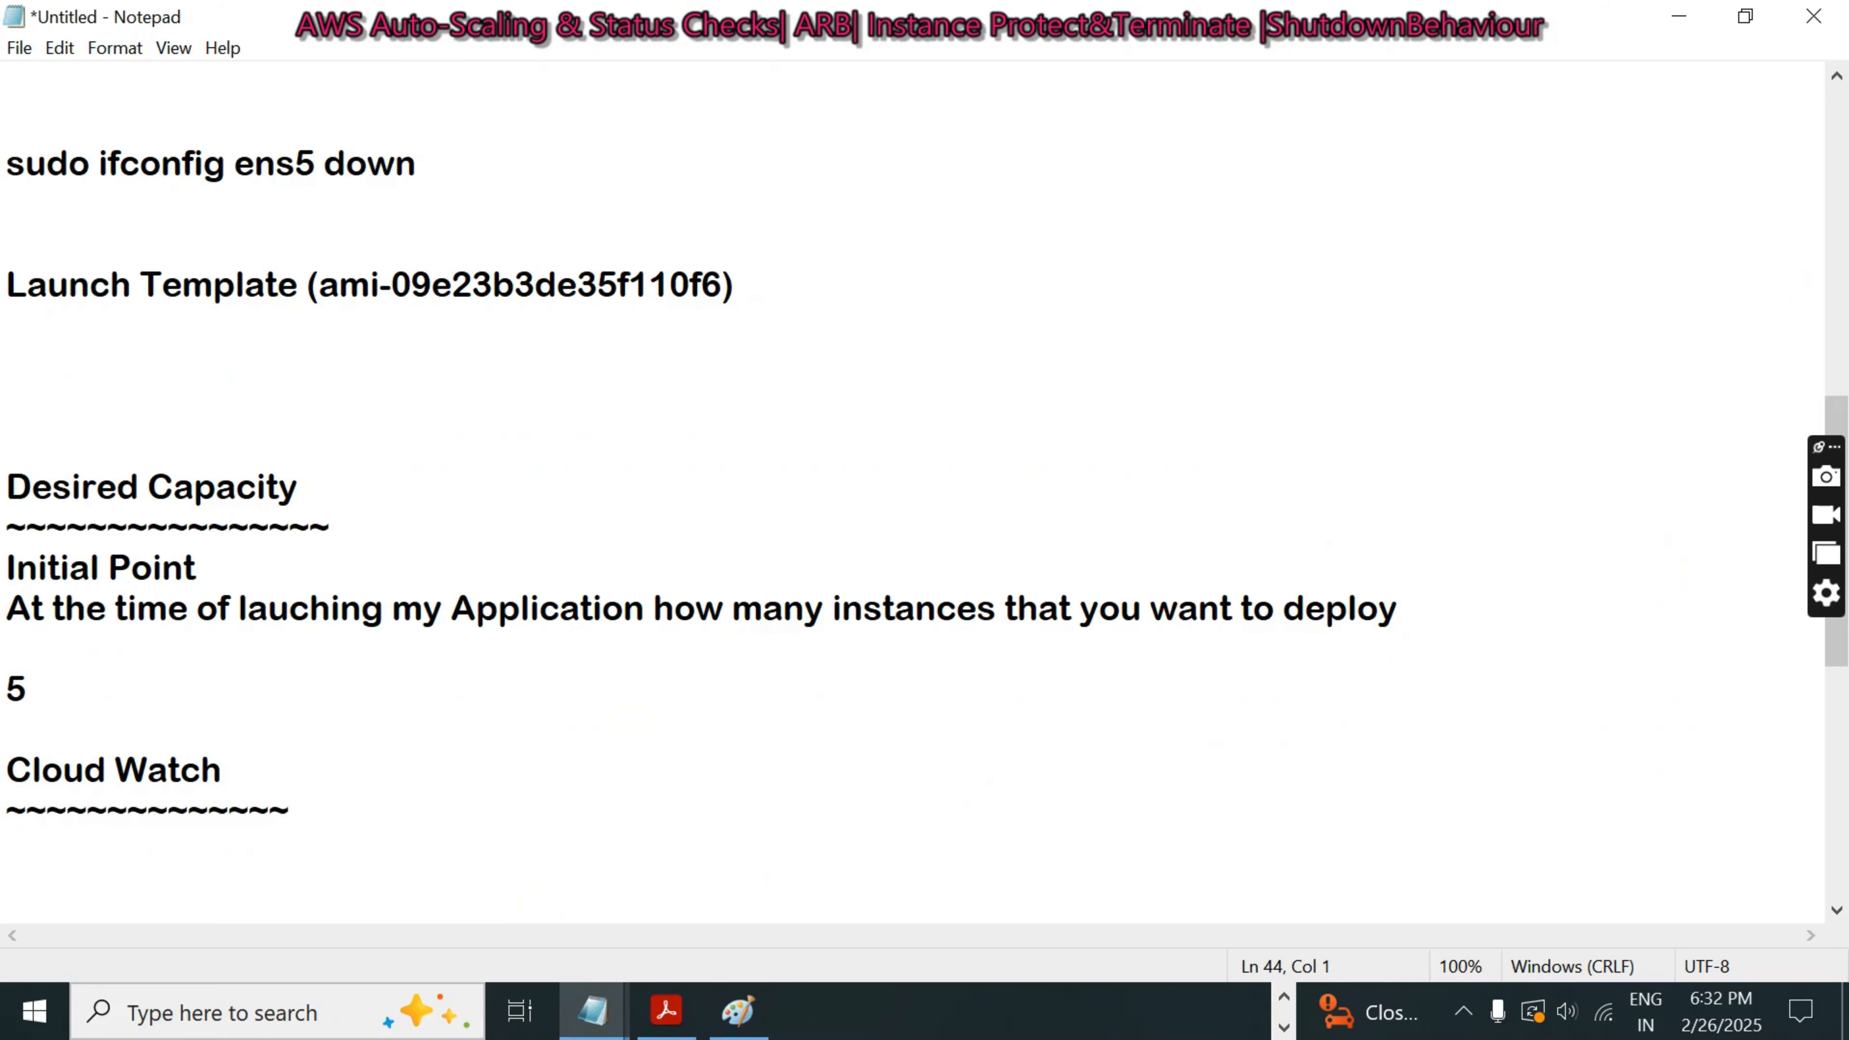
- Insert ten blank lines below the tilde underline of the Cloud Watch heading
{"action": "key", "text": "Return"}
{"action": "key", "text": "Return"}
{"action": "key", "text": "Return"}
{"action": "key", "text": "Return"}
{"action": "key", "text": "Return"}
{"action": "key", "text": "Return"}
{"action": "key", "text": "Return"}
{"action": "key", "text": "Return"}
{"action": "key", "text": "Return"}
{"action": "key", "text": "Return"}
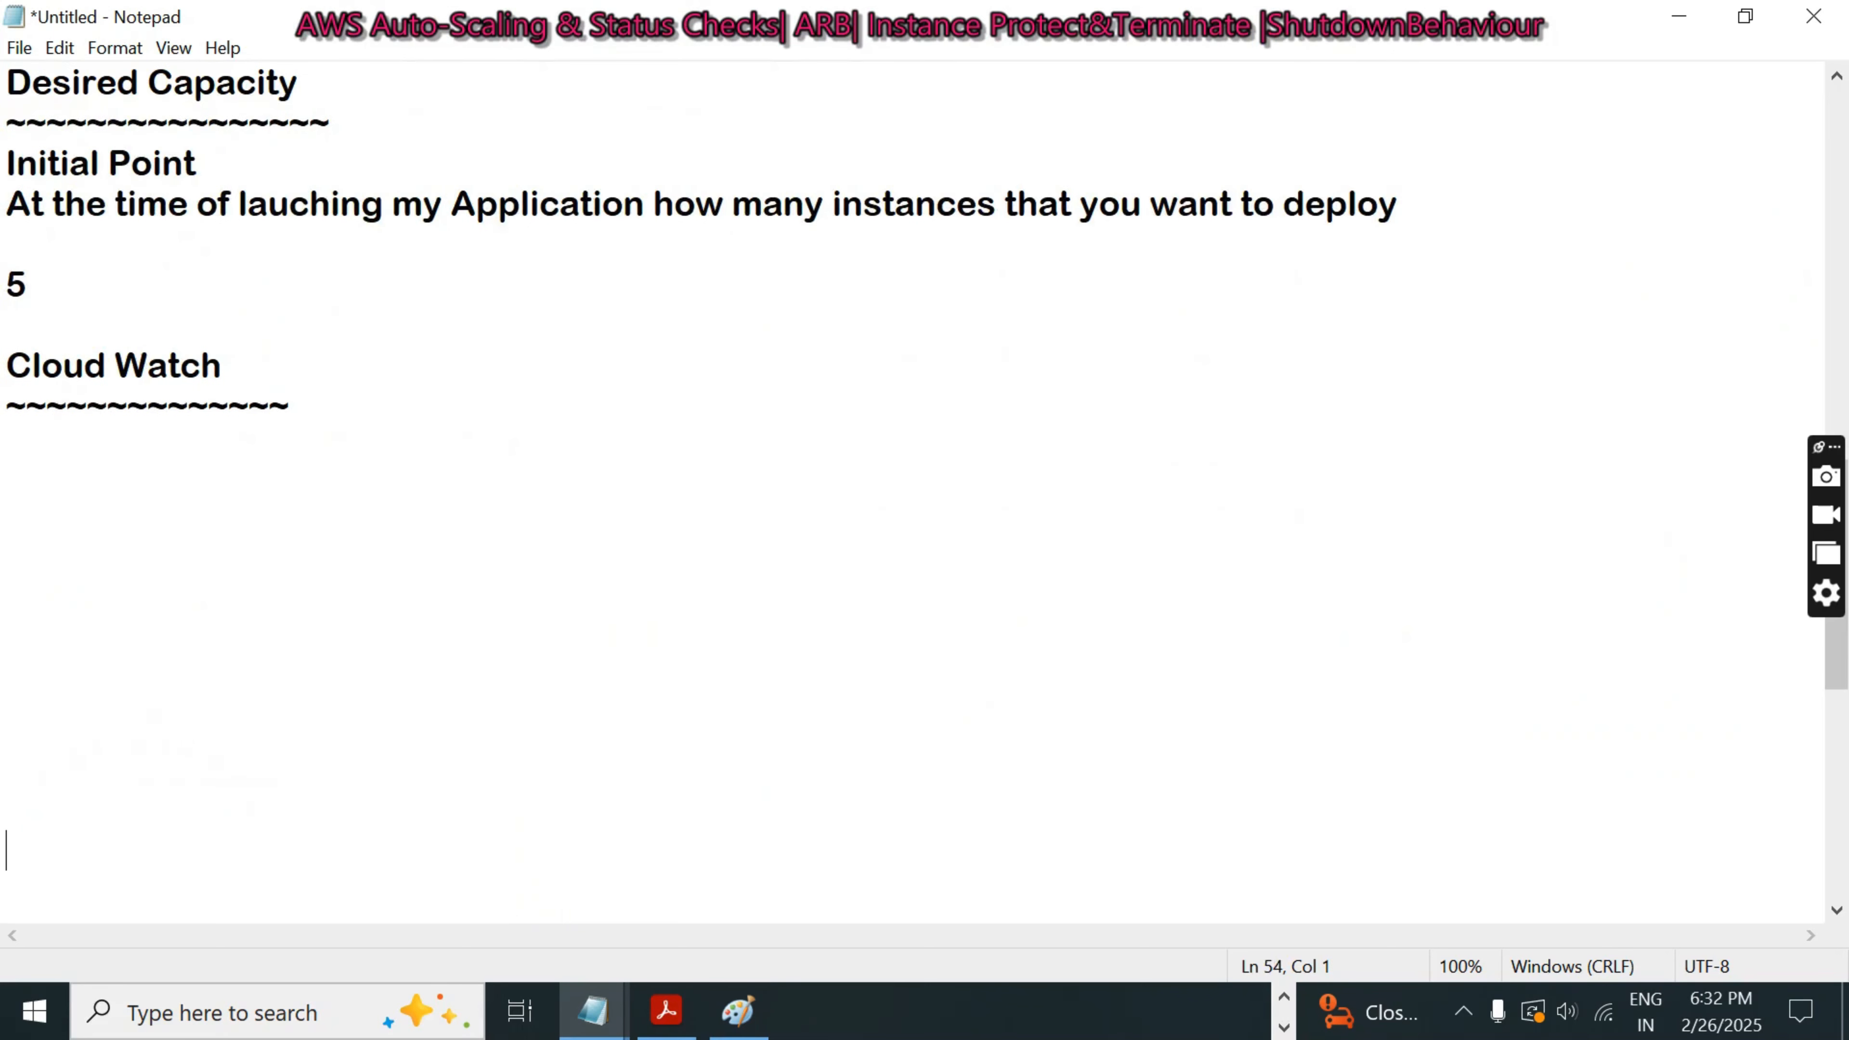
- Write "by using this service we can monitor our instances and applications" directly below the Cloud Watch underline
{"action": "type", "text": "by using th"}
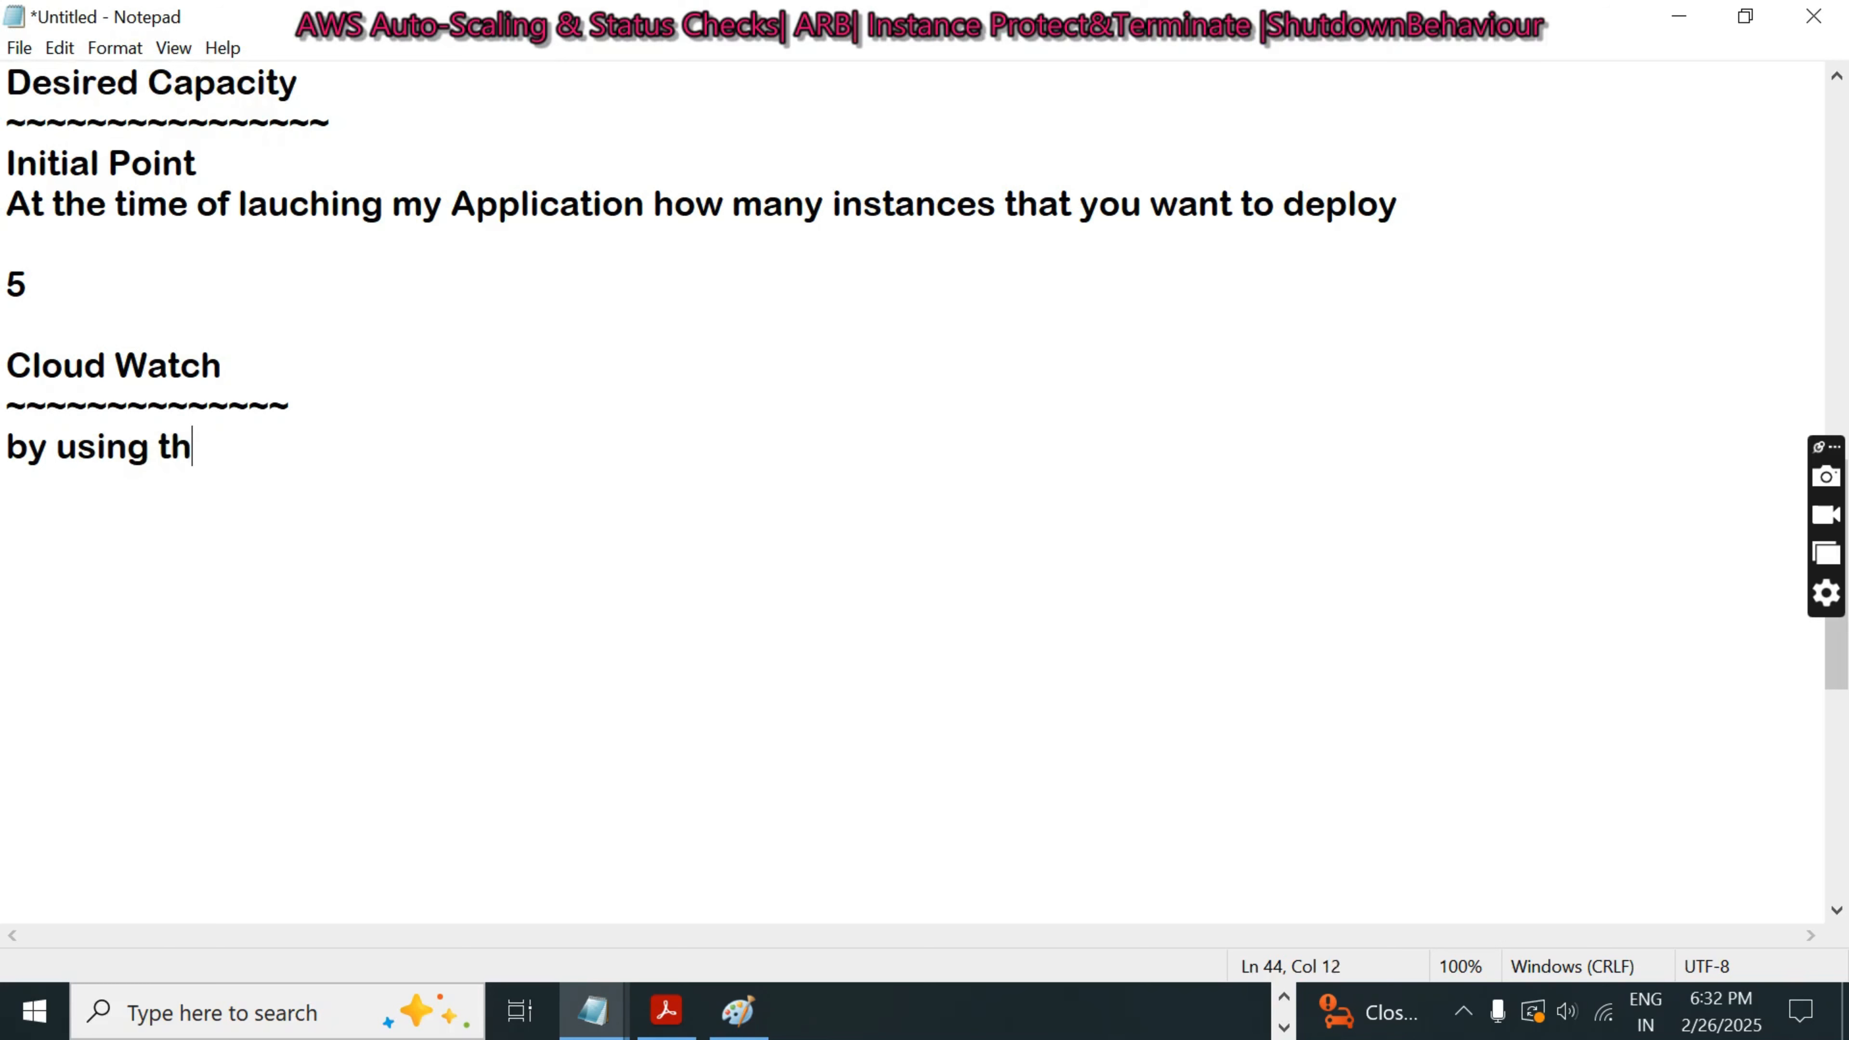
{"action": "type", "text": "is service we"}
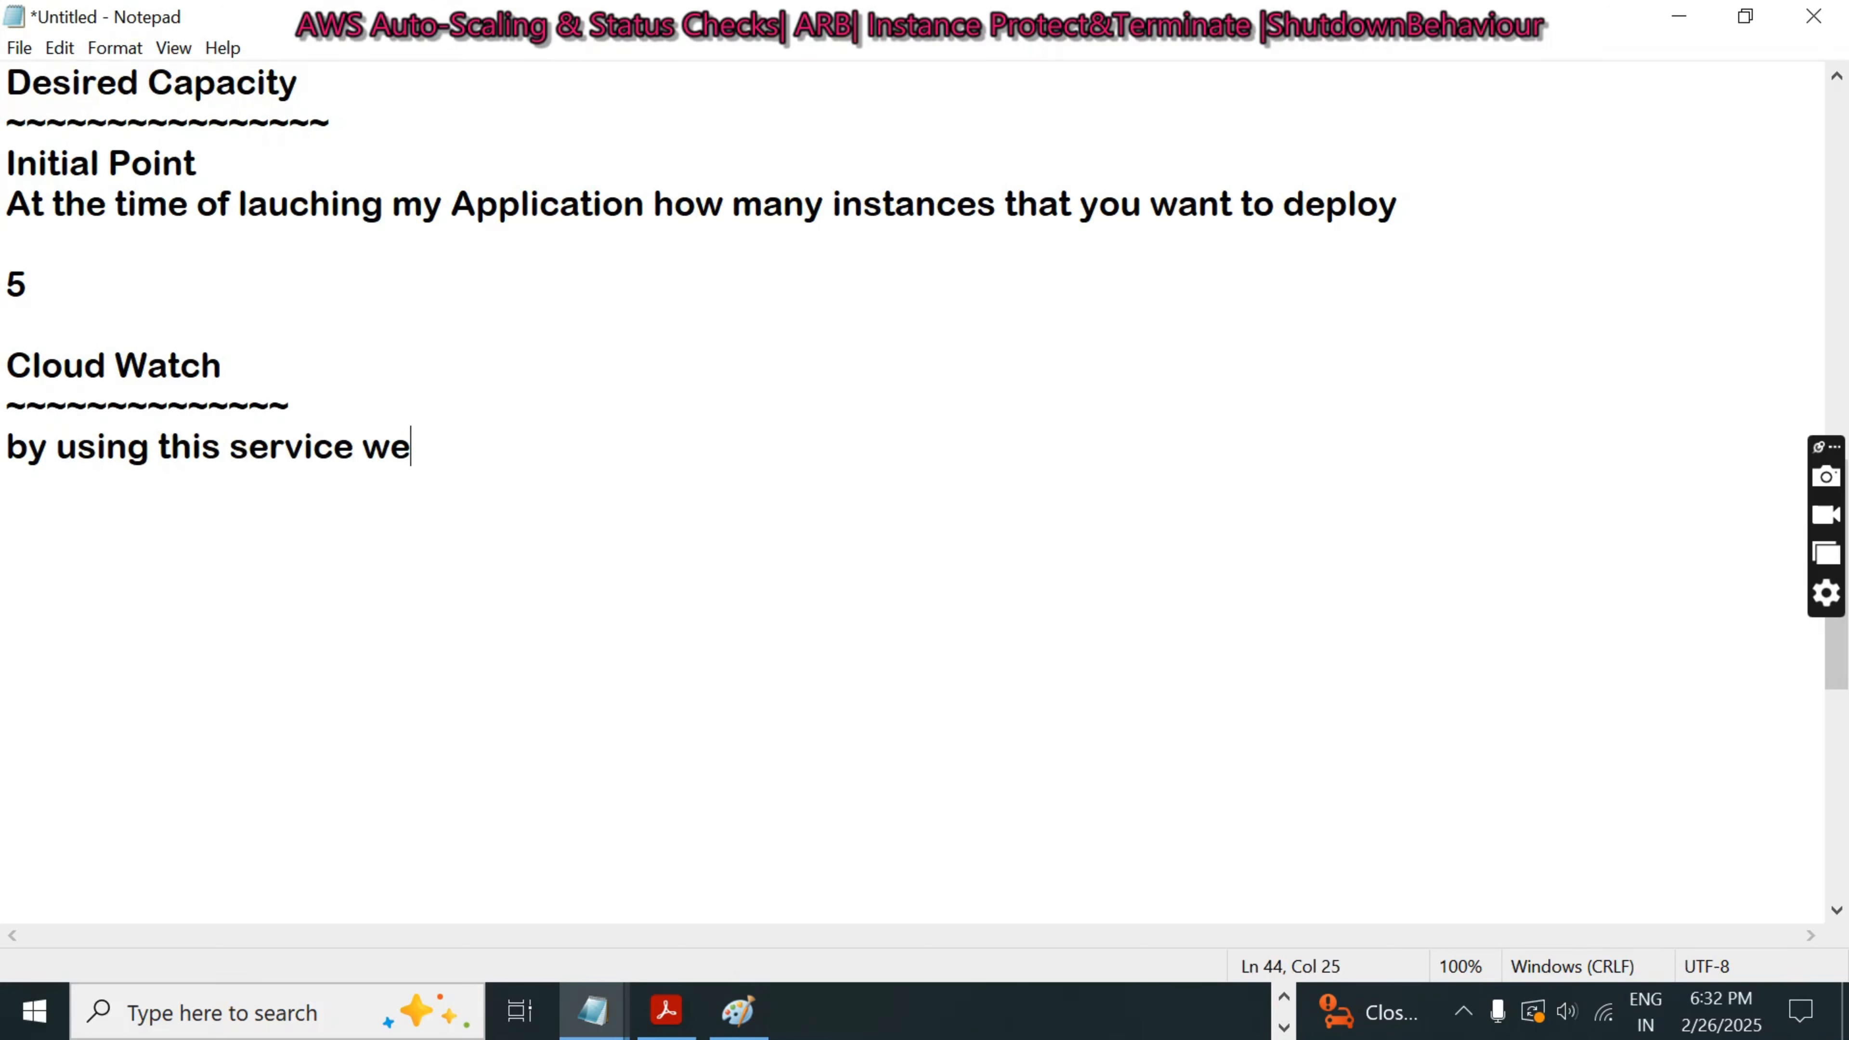
{"action": "type", "text": " can moni"}
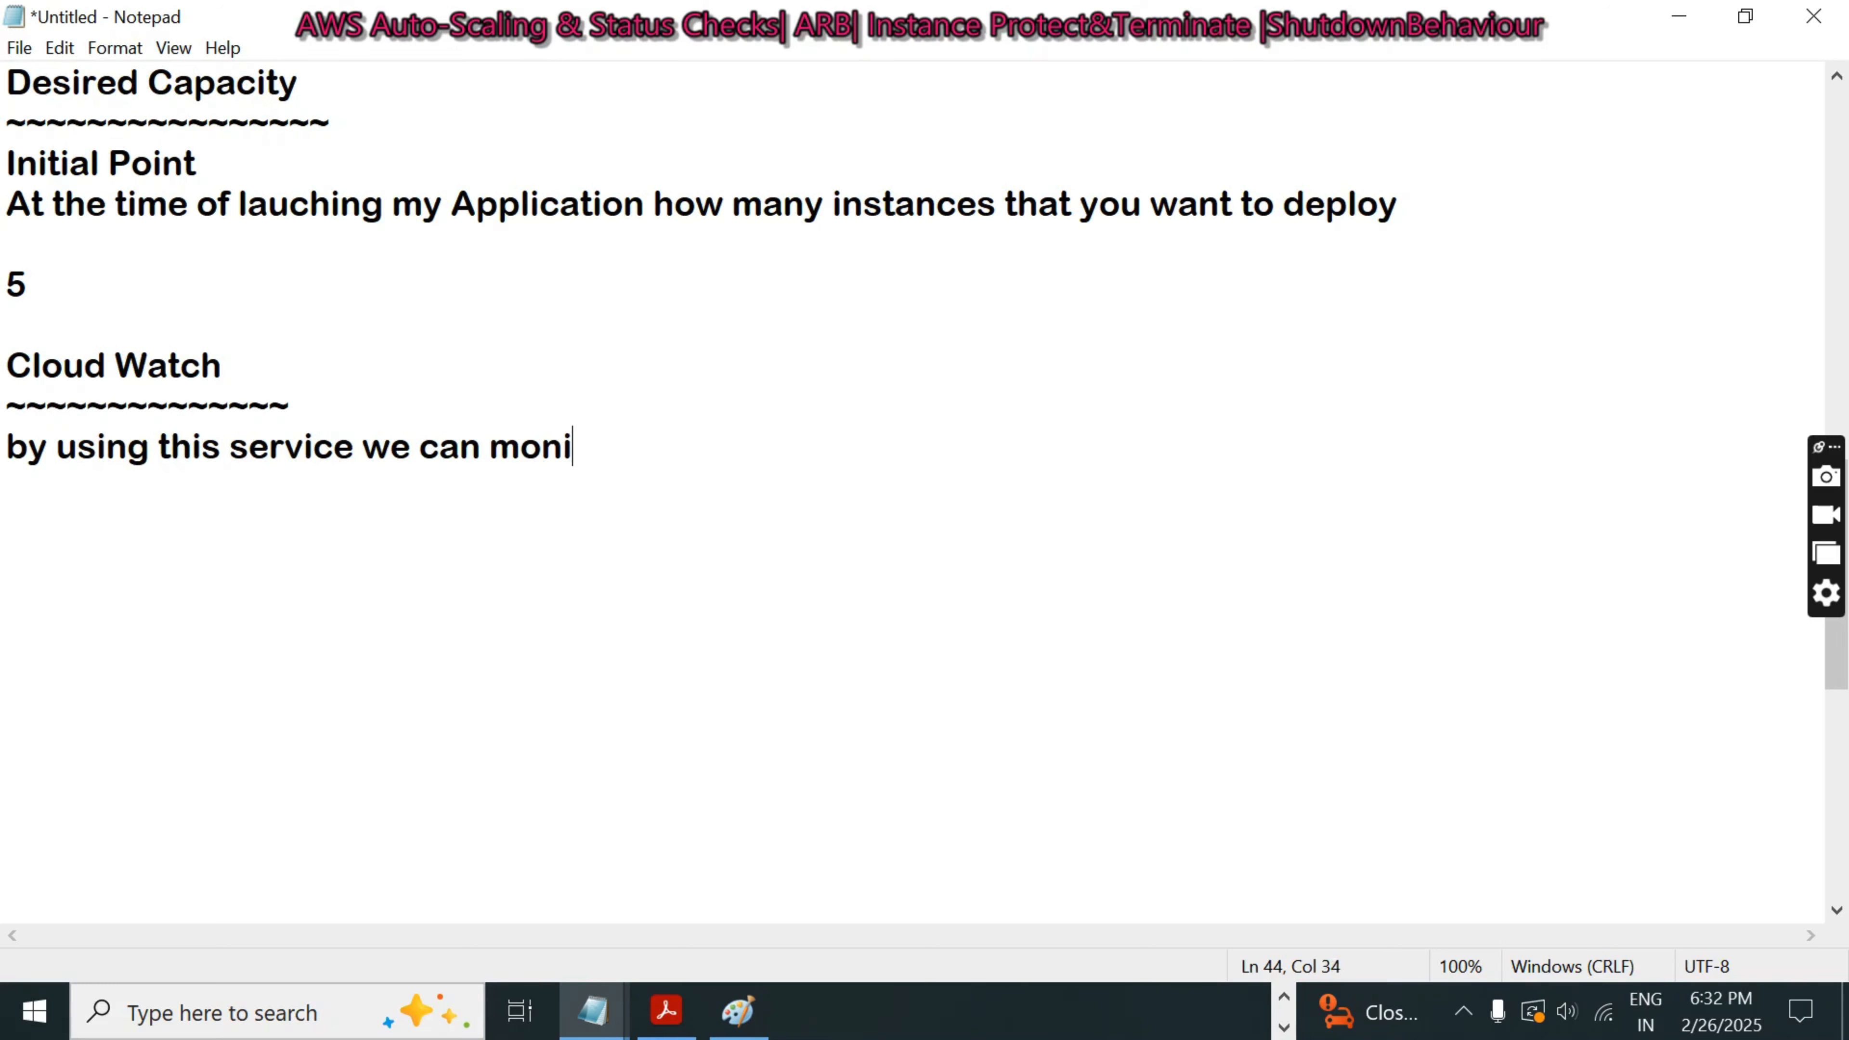
{"action": "type", "text": "tor out "}
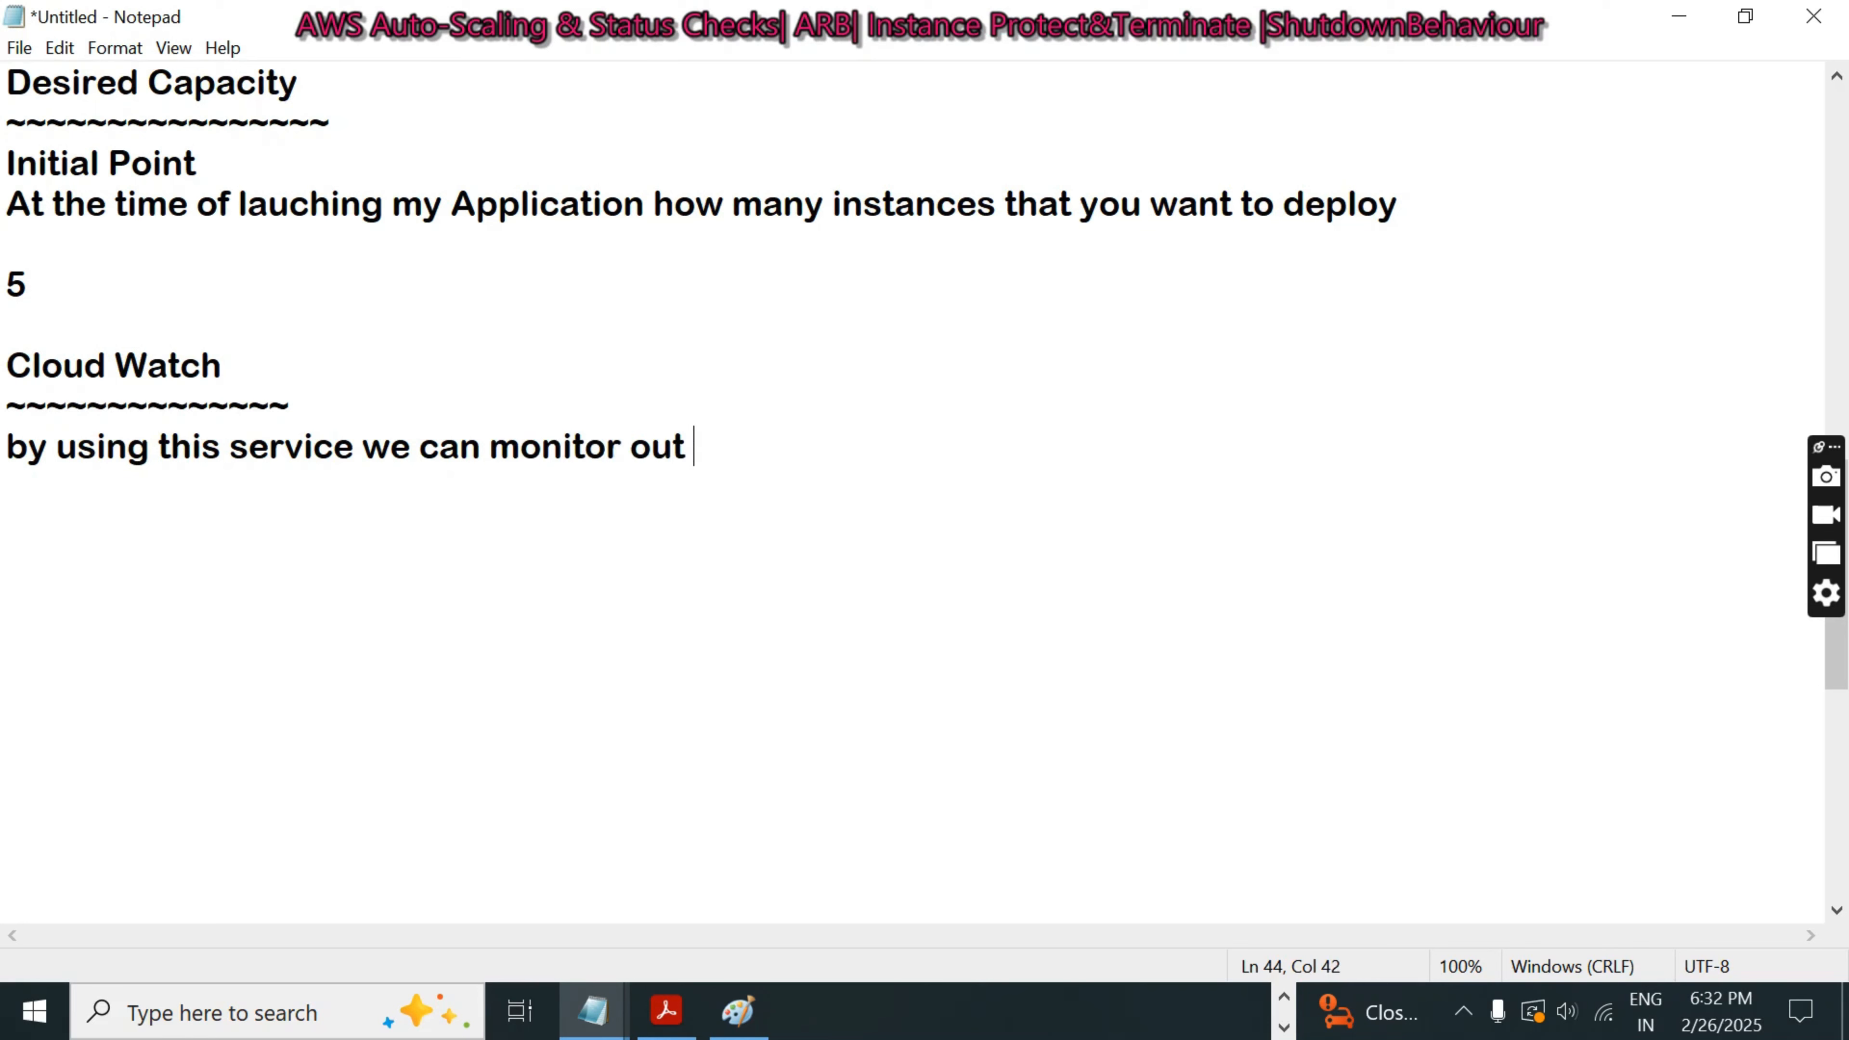
{"action": "type", "text": "isn"}
{"action": "key", "text": "BackSpace"}
{"action": "key", "text": "BackSpace"}
{"action": "type", "text": "ms"}
{"action": "key", "text": "BackSpace"}
{"action": "key", "text": "BackSpace"}
{"action": "type", "text": "ns"}
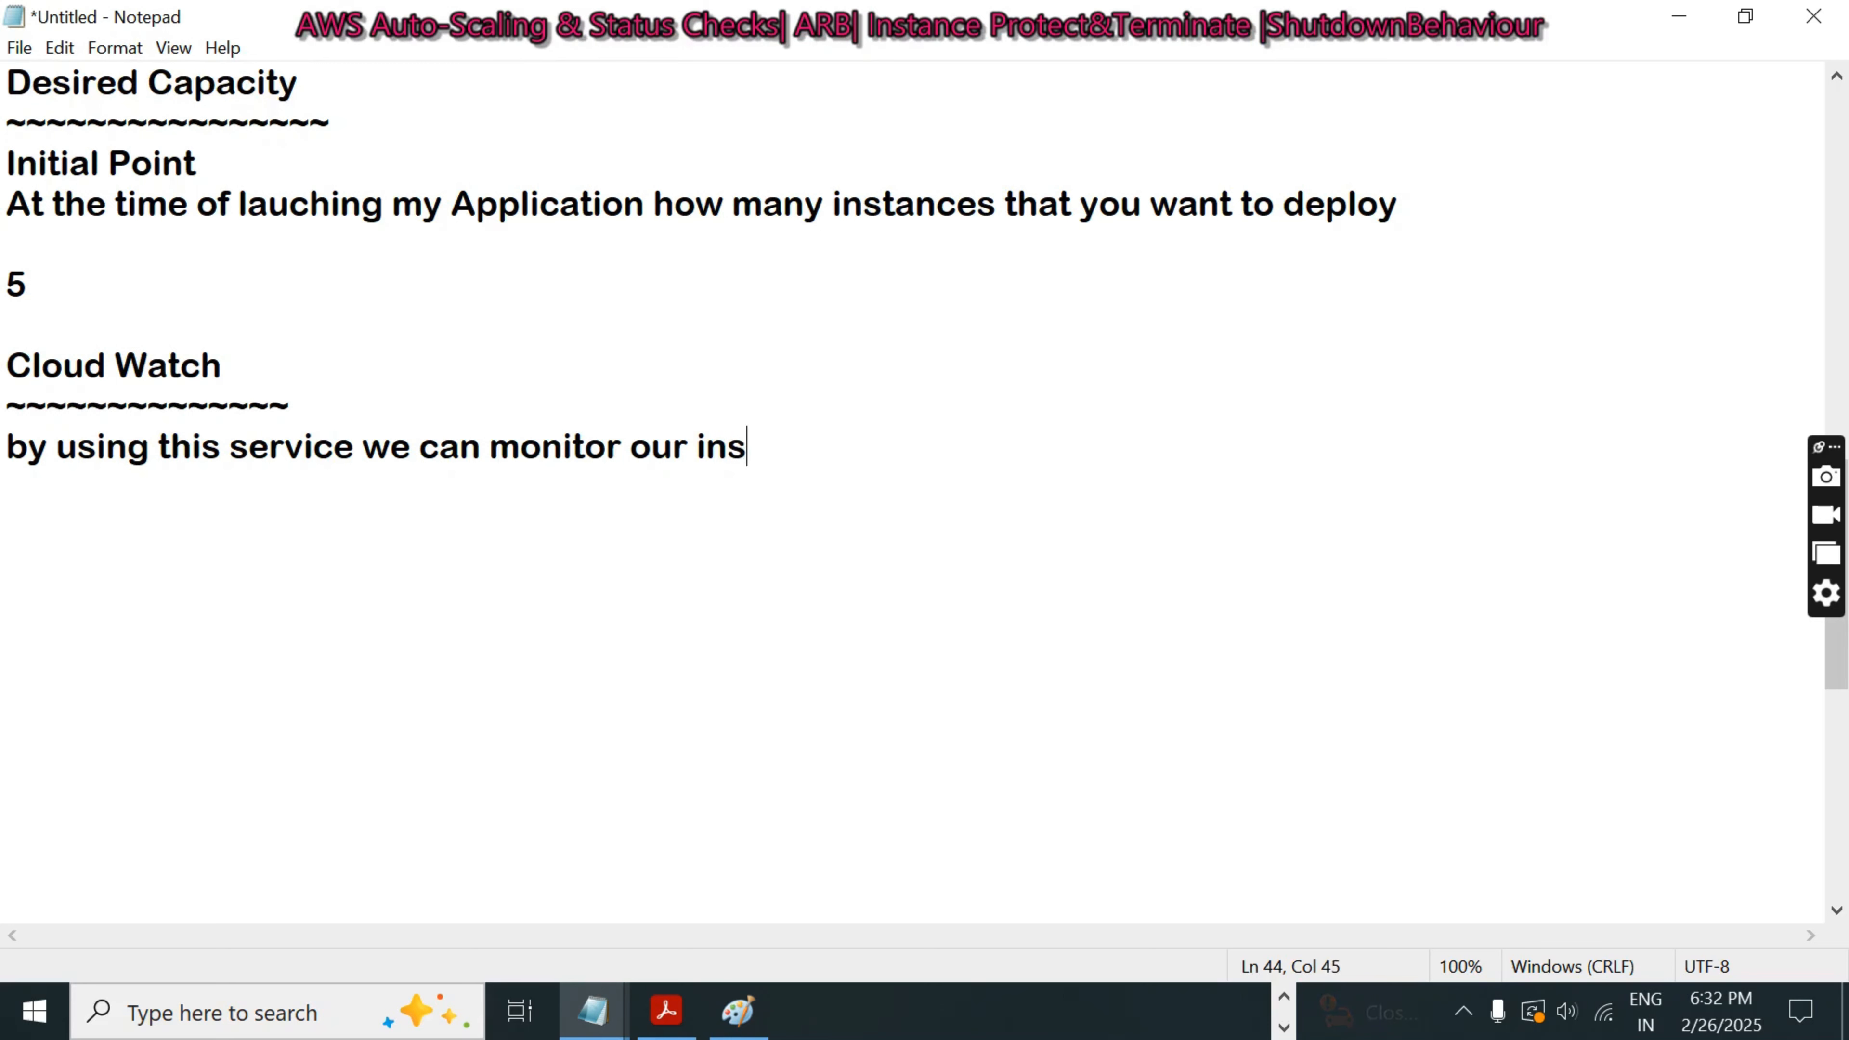
{"action": "type", "text": "tances and applioc"}
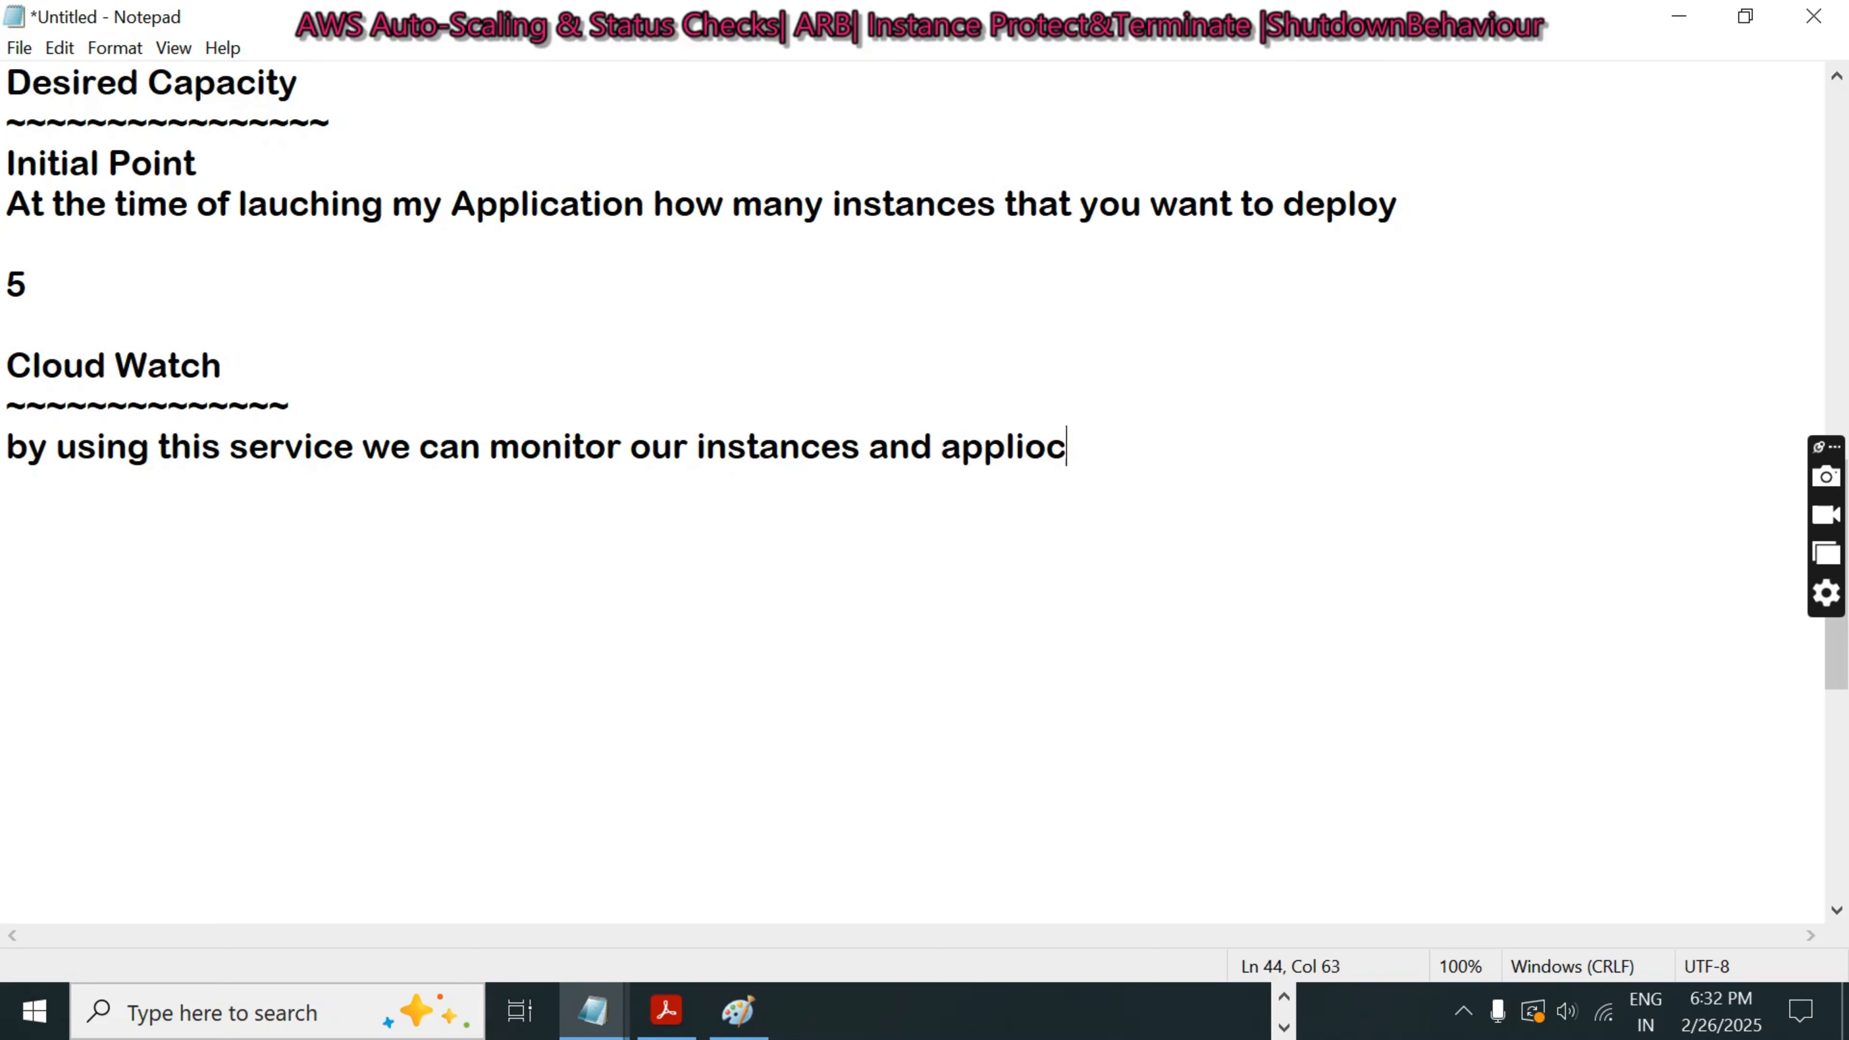
{"action": "key", "text": "BackSpace"}
{"action": "key", "text": "BackSpace"}
{"action": "type", "text": "cation"}
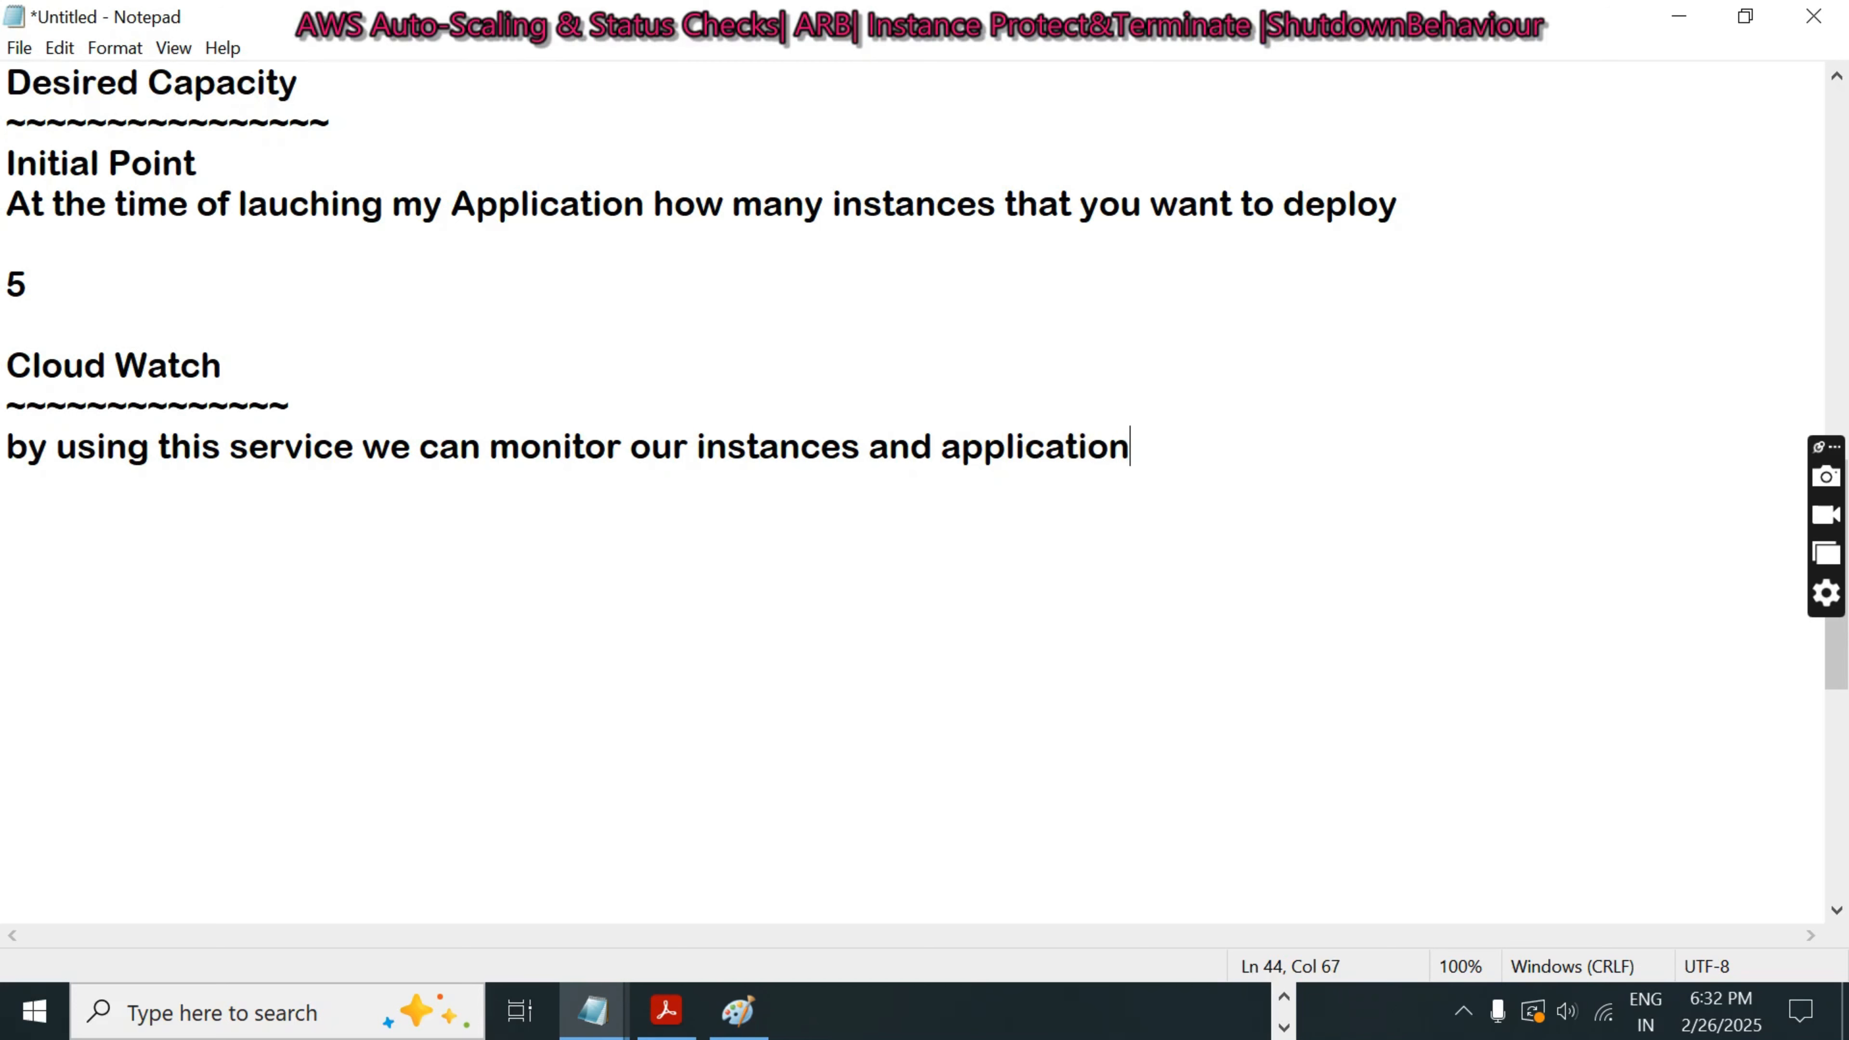
{"action": "type", "text": "s"}
{"action": "key", "text": "BackSpace"}
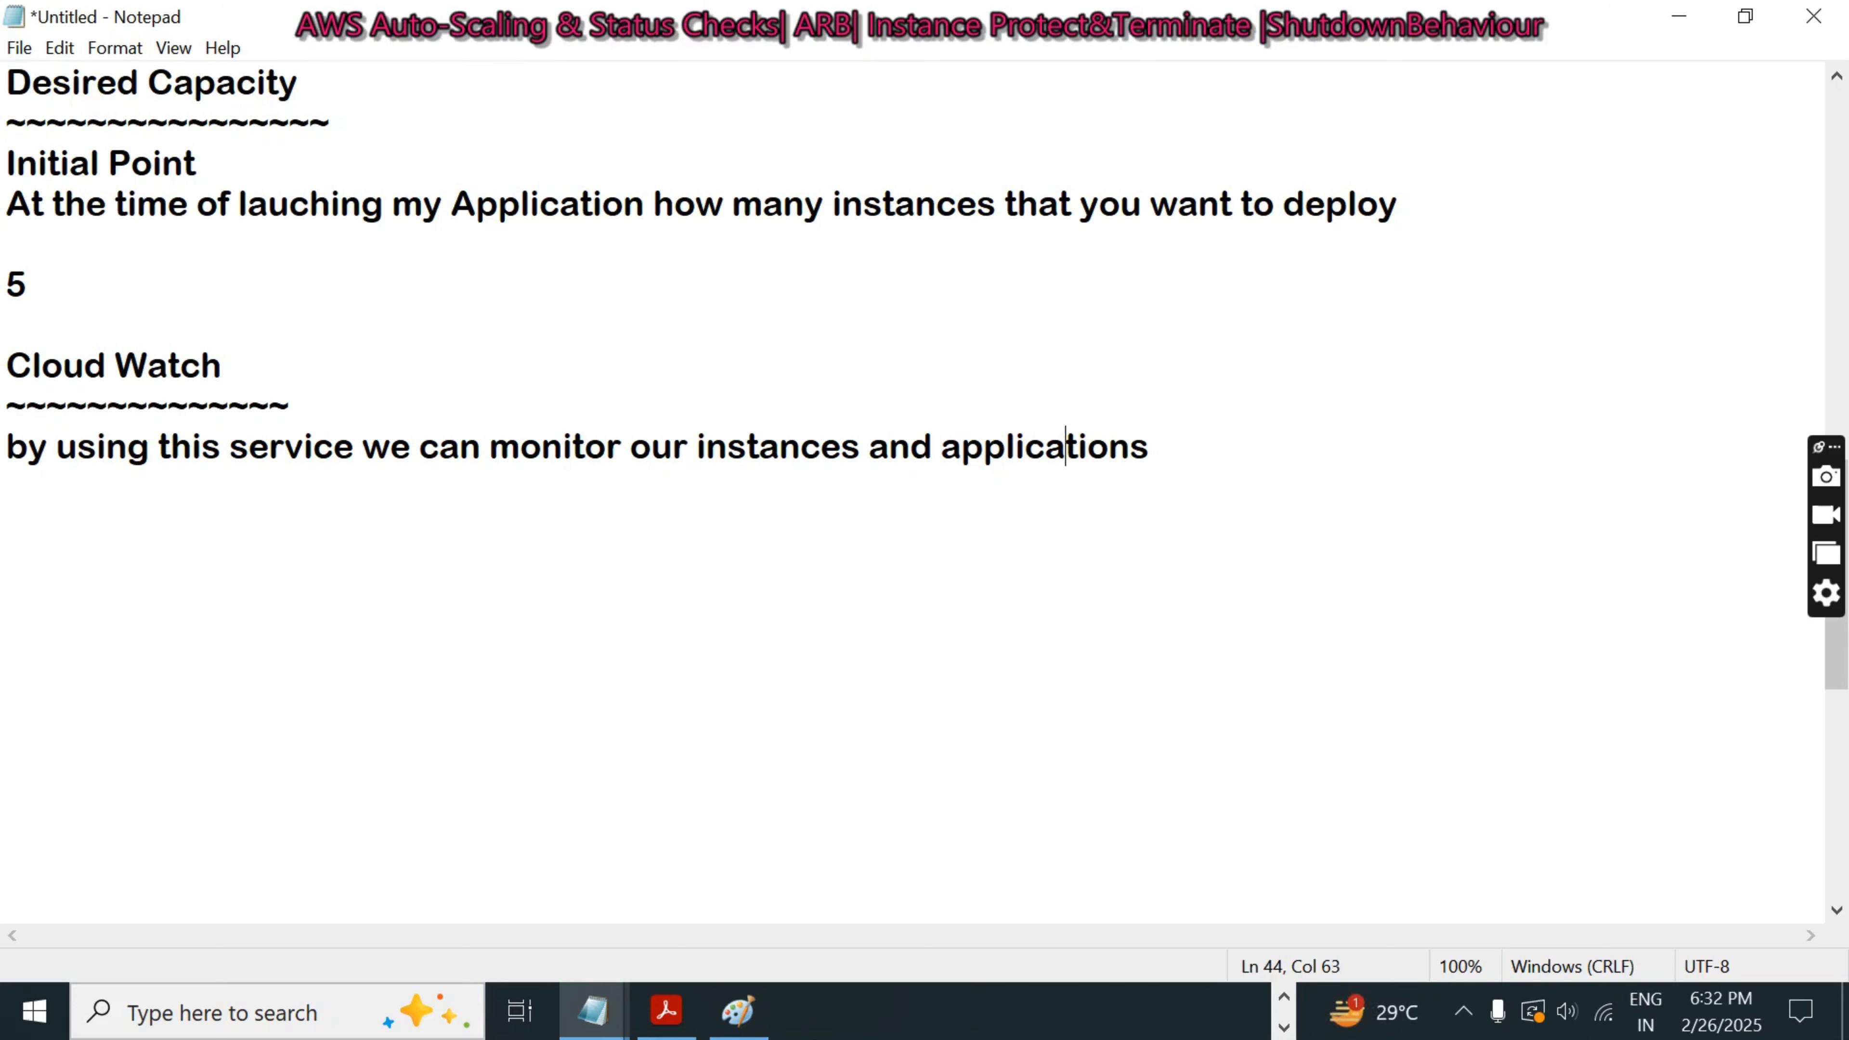
- Replace the word "instances" with "resources" in the Cloud Watch description
{"action": "key", "text": "BackSpace"}
{"action": "key", "text": "BackSpace"}
{"action": "key", "text": "BackSpace"}
{"action": "key", "text": "BackSpace"}
{"action": "key", "text": "BackSpace"}
{"action": "key", "text": "BackSpace"}
{"action": "key", "text": "BackSpace"}
{"action": "key", "text": "BackSpace"}
{"action": "key", "text": "BackSpace"}
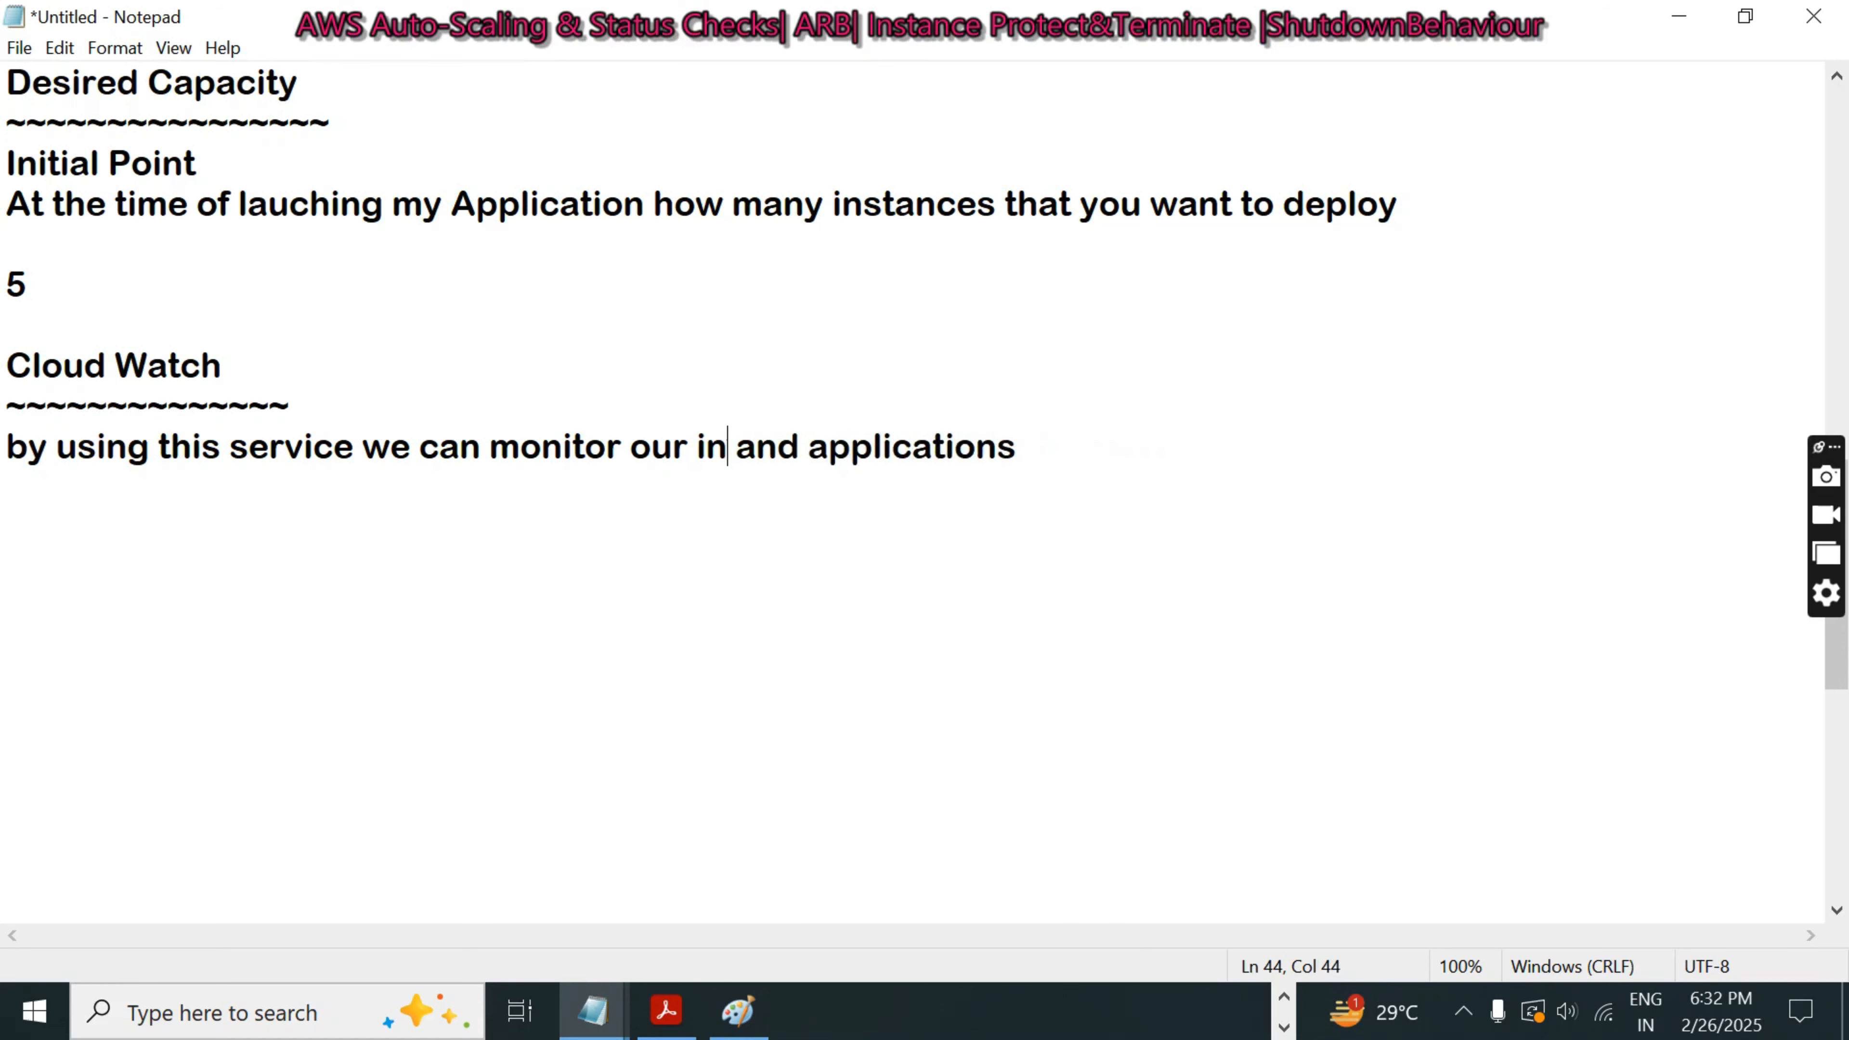
{"action": "type", "text": "resources"}
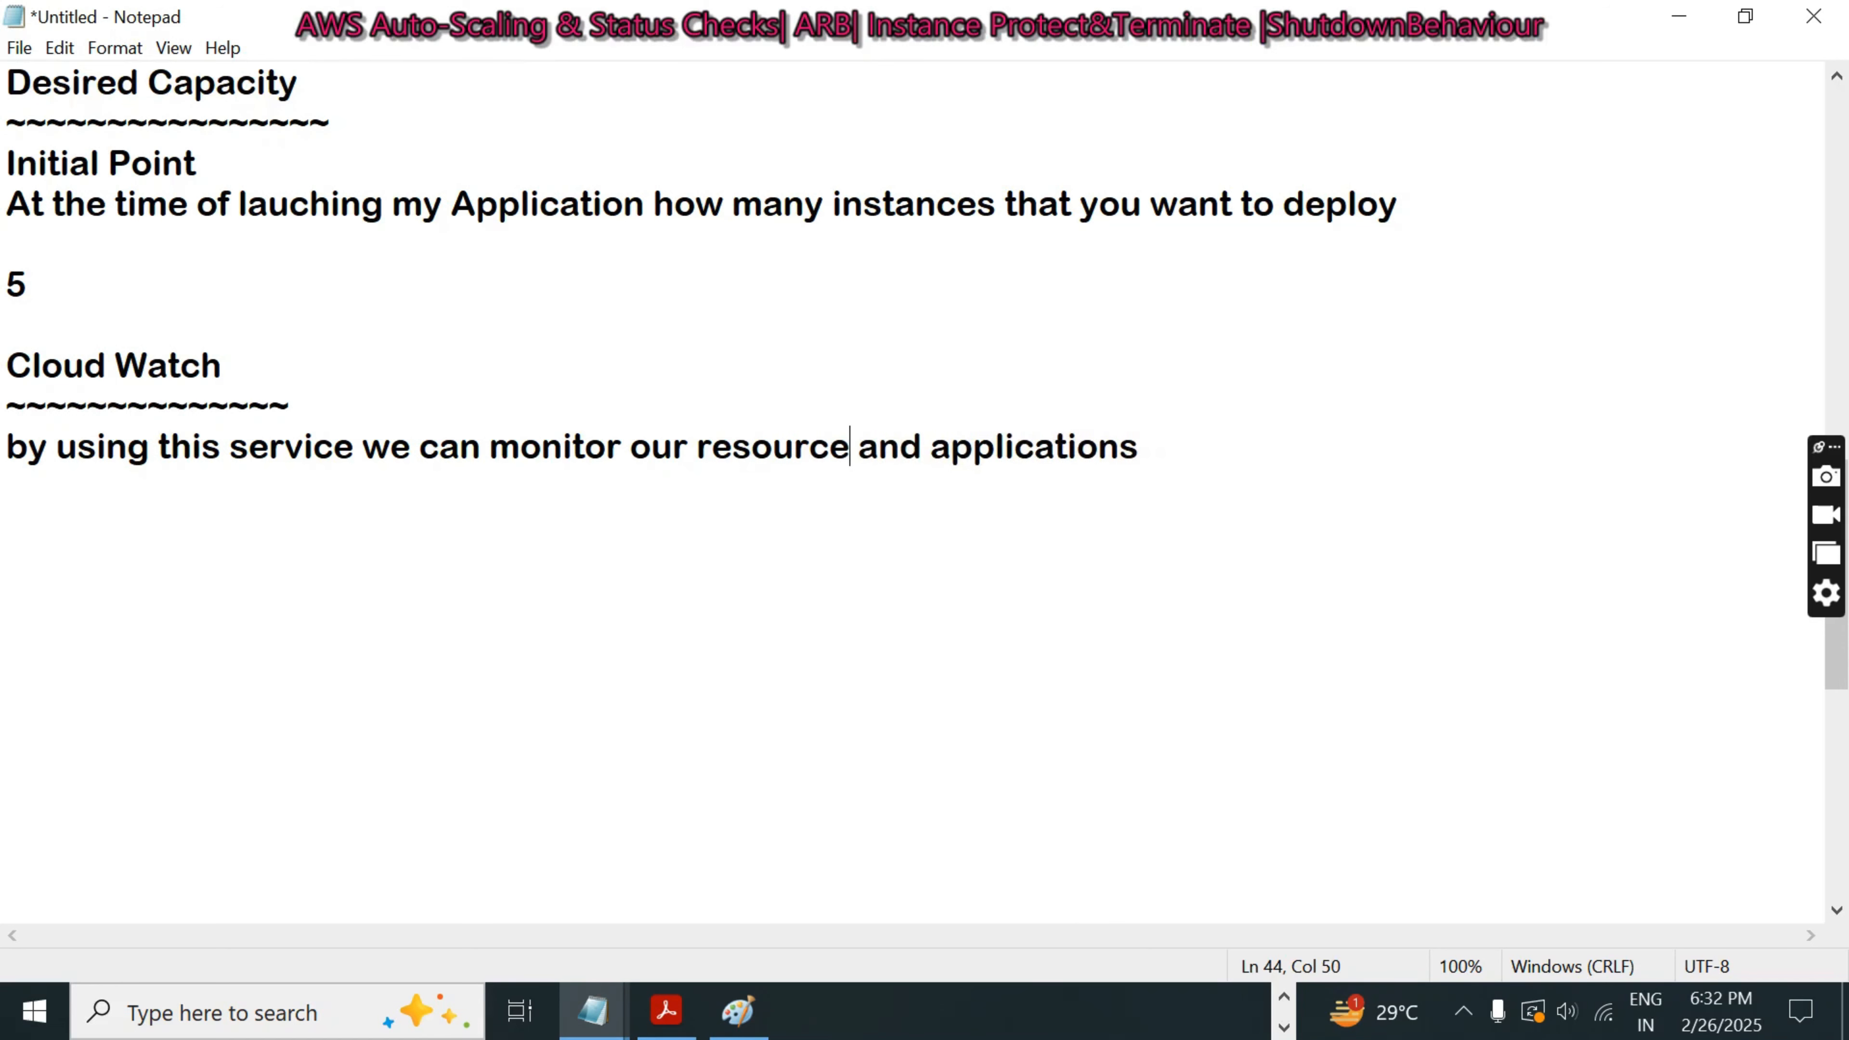
- Highlight the whole Cloud Watch description line to point it out, then clear the selection
{"action": "left_click_drag", "start_coordinate": [7, 446], "coordinate": [1304, 458]}
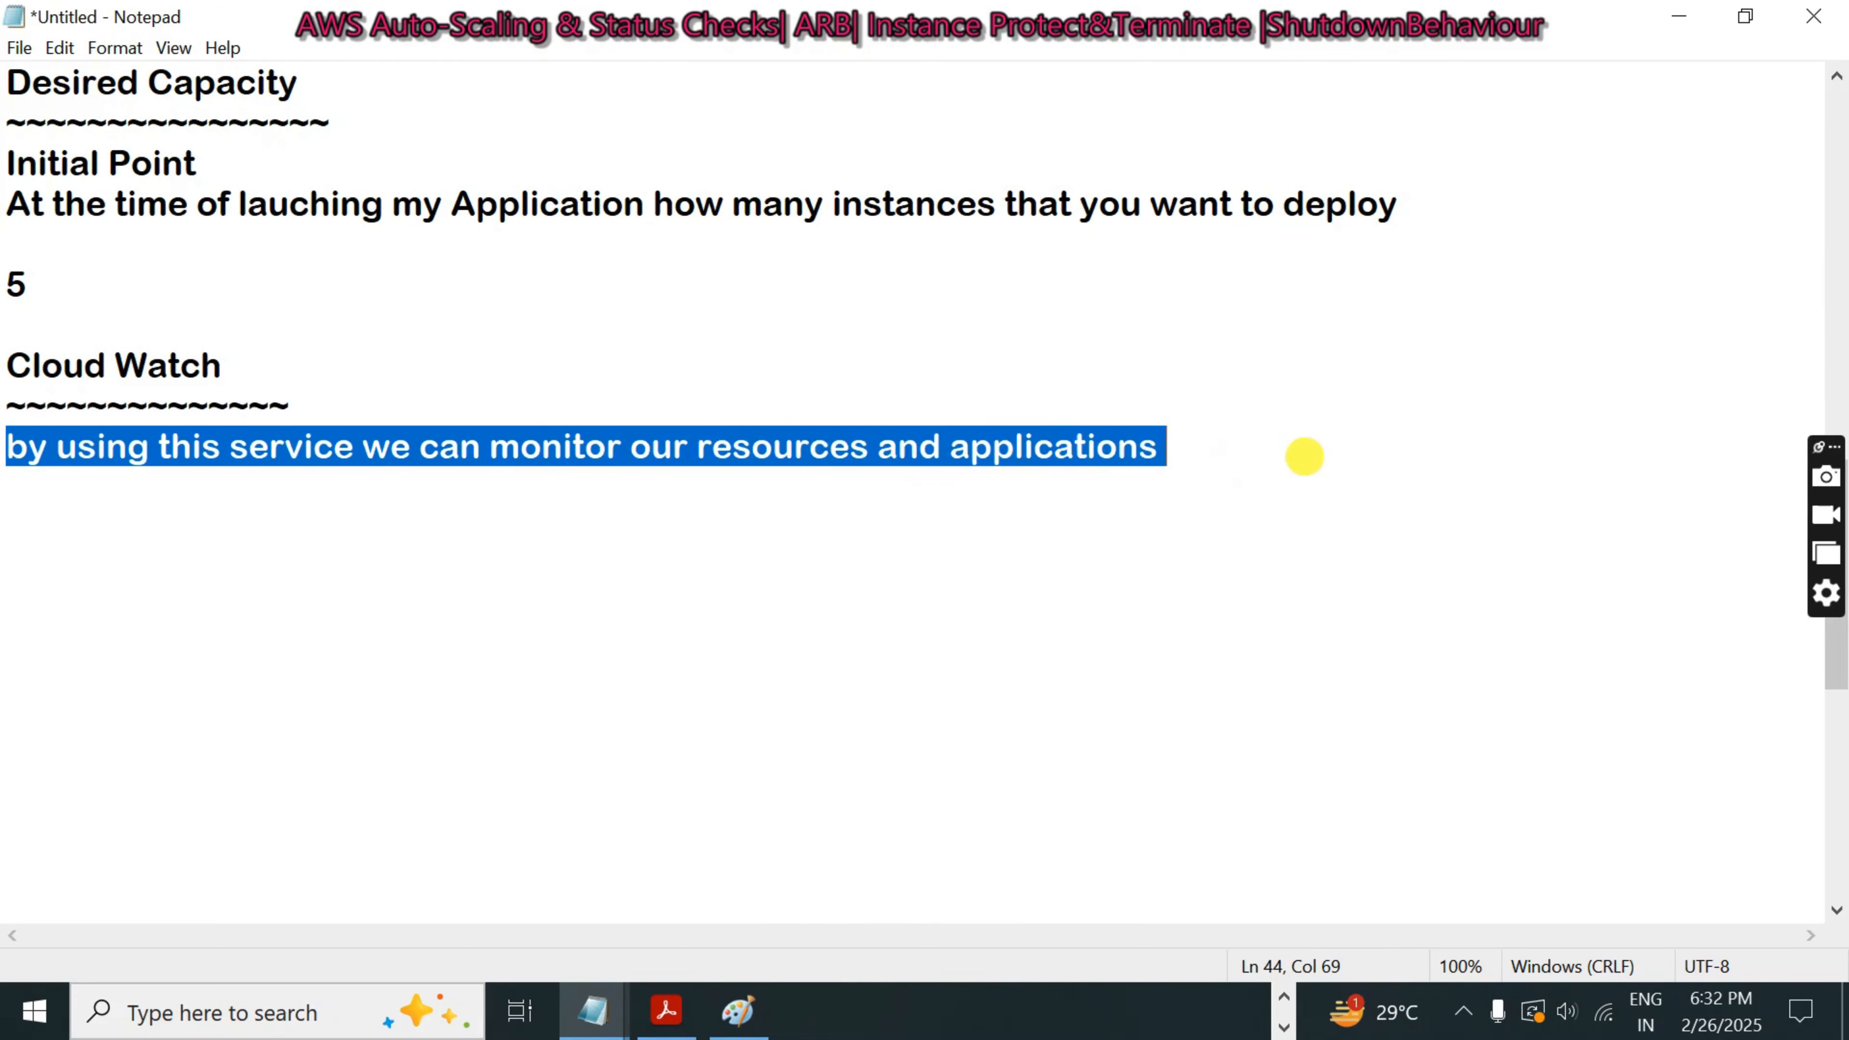
{"action": "left_click", "coordinate": [1300, 458]}
{"action": "left_click_drag", "start_coordinate": [11, 446], "coordinate": [1410, 452]}
{"action": "left_click", "coordinate": [1290, 456]}
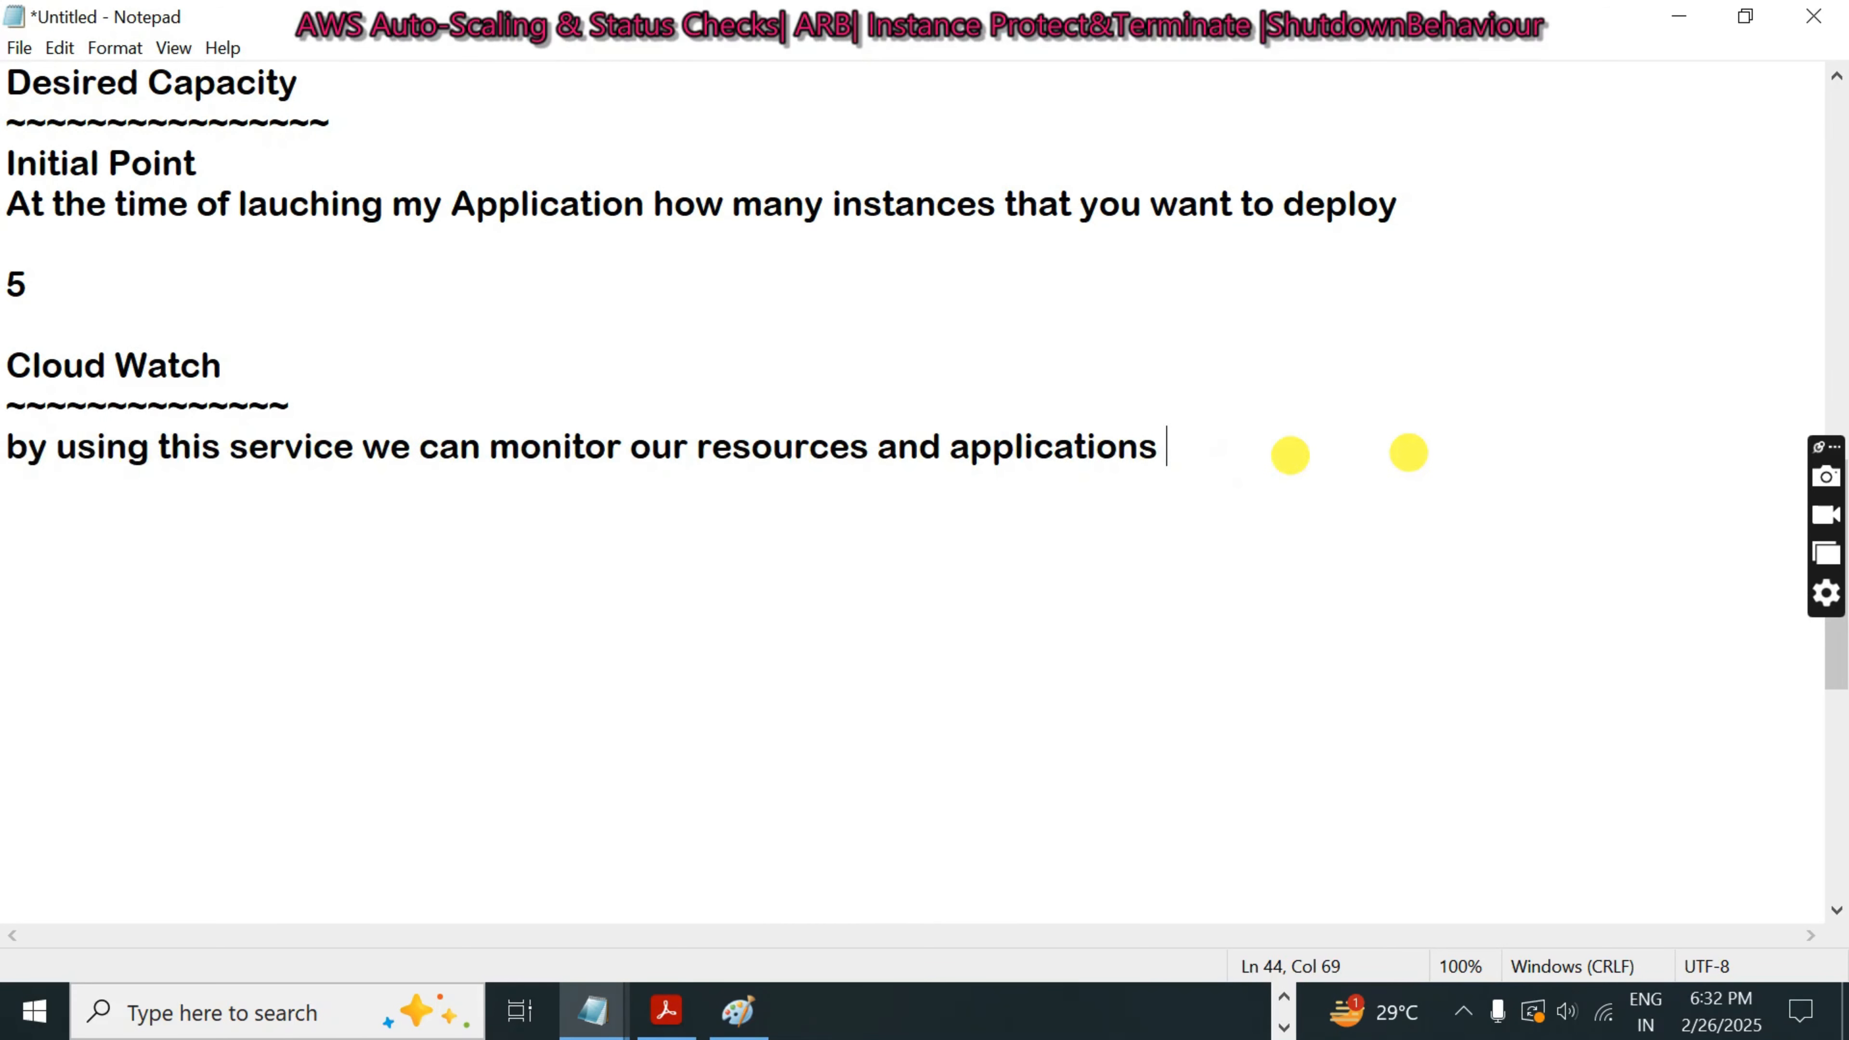
- Switch to the CloudWatch console, start creating a new alarm from the full alarm list and open its metric selection
{"action": "left_click", "coordinate": [1679, 16]}
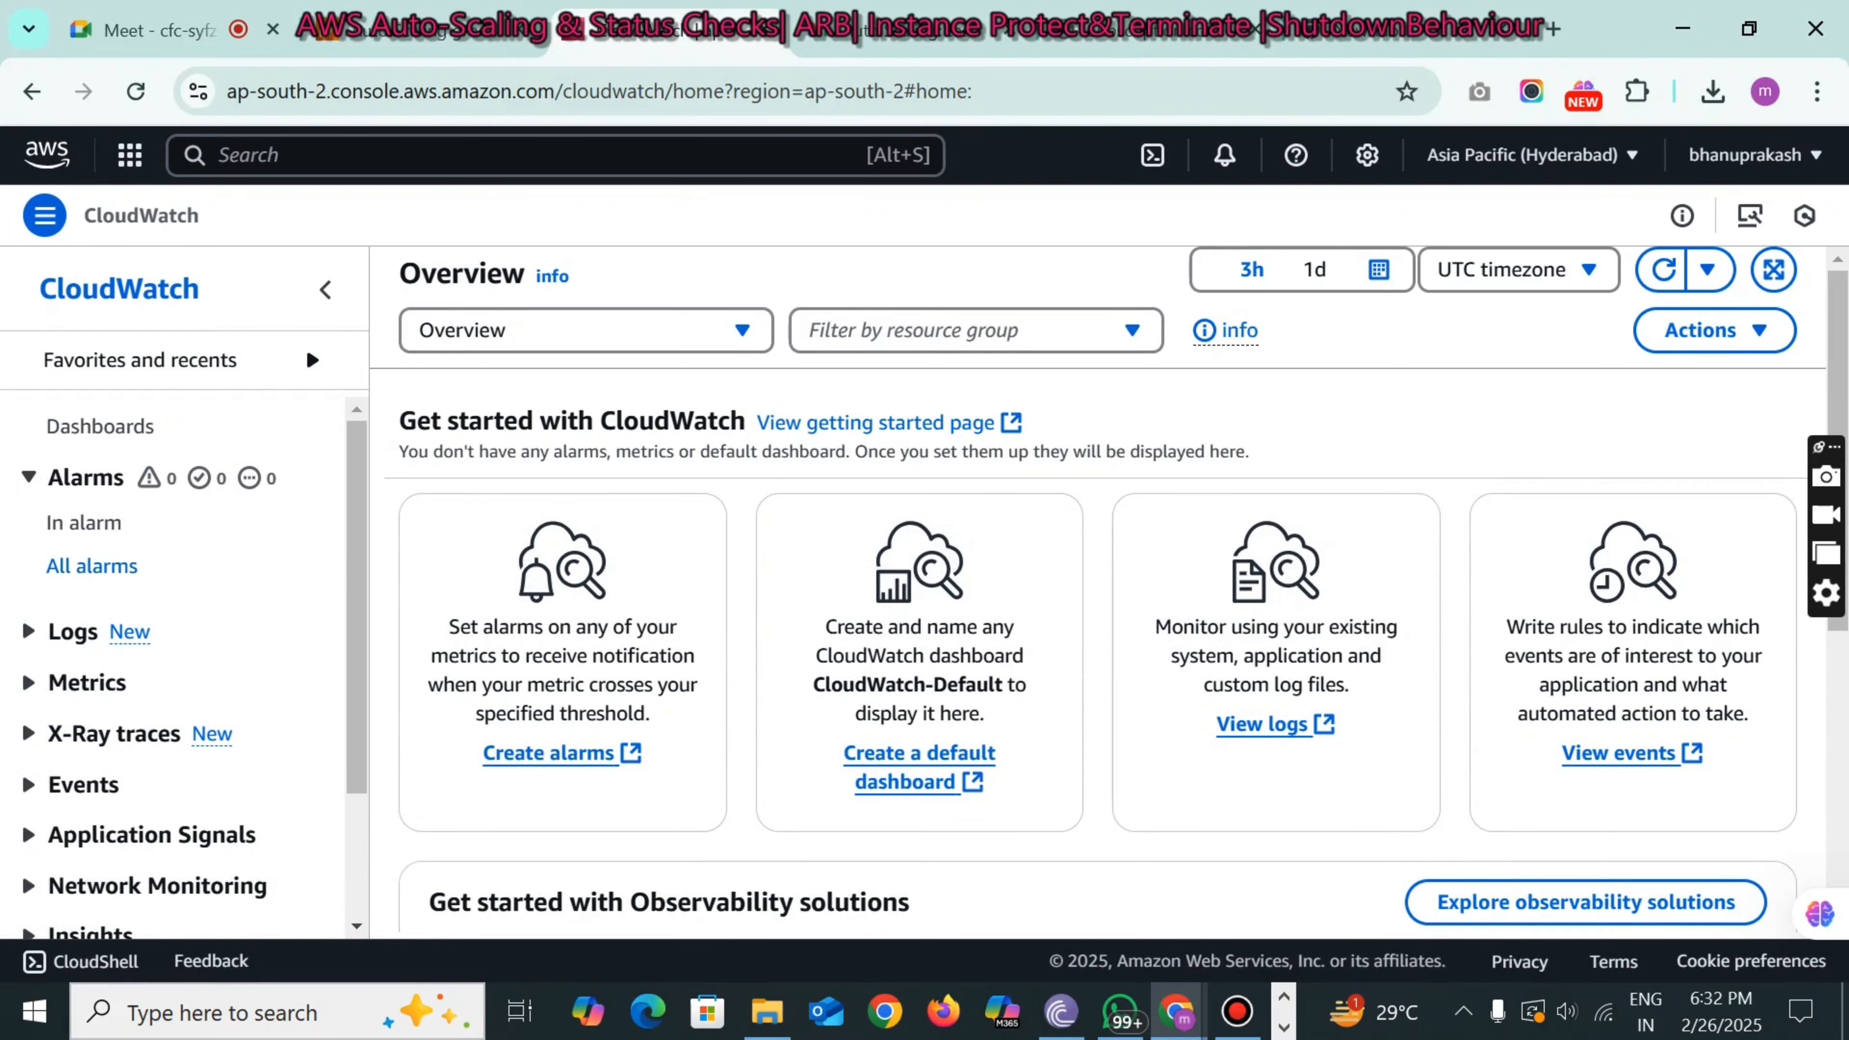
{"action": "left_click", "coordinate": [76, 566]}
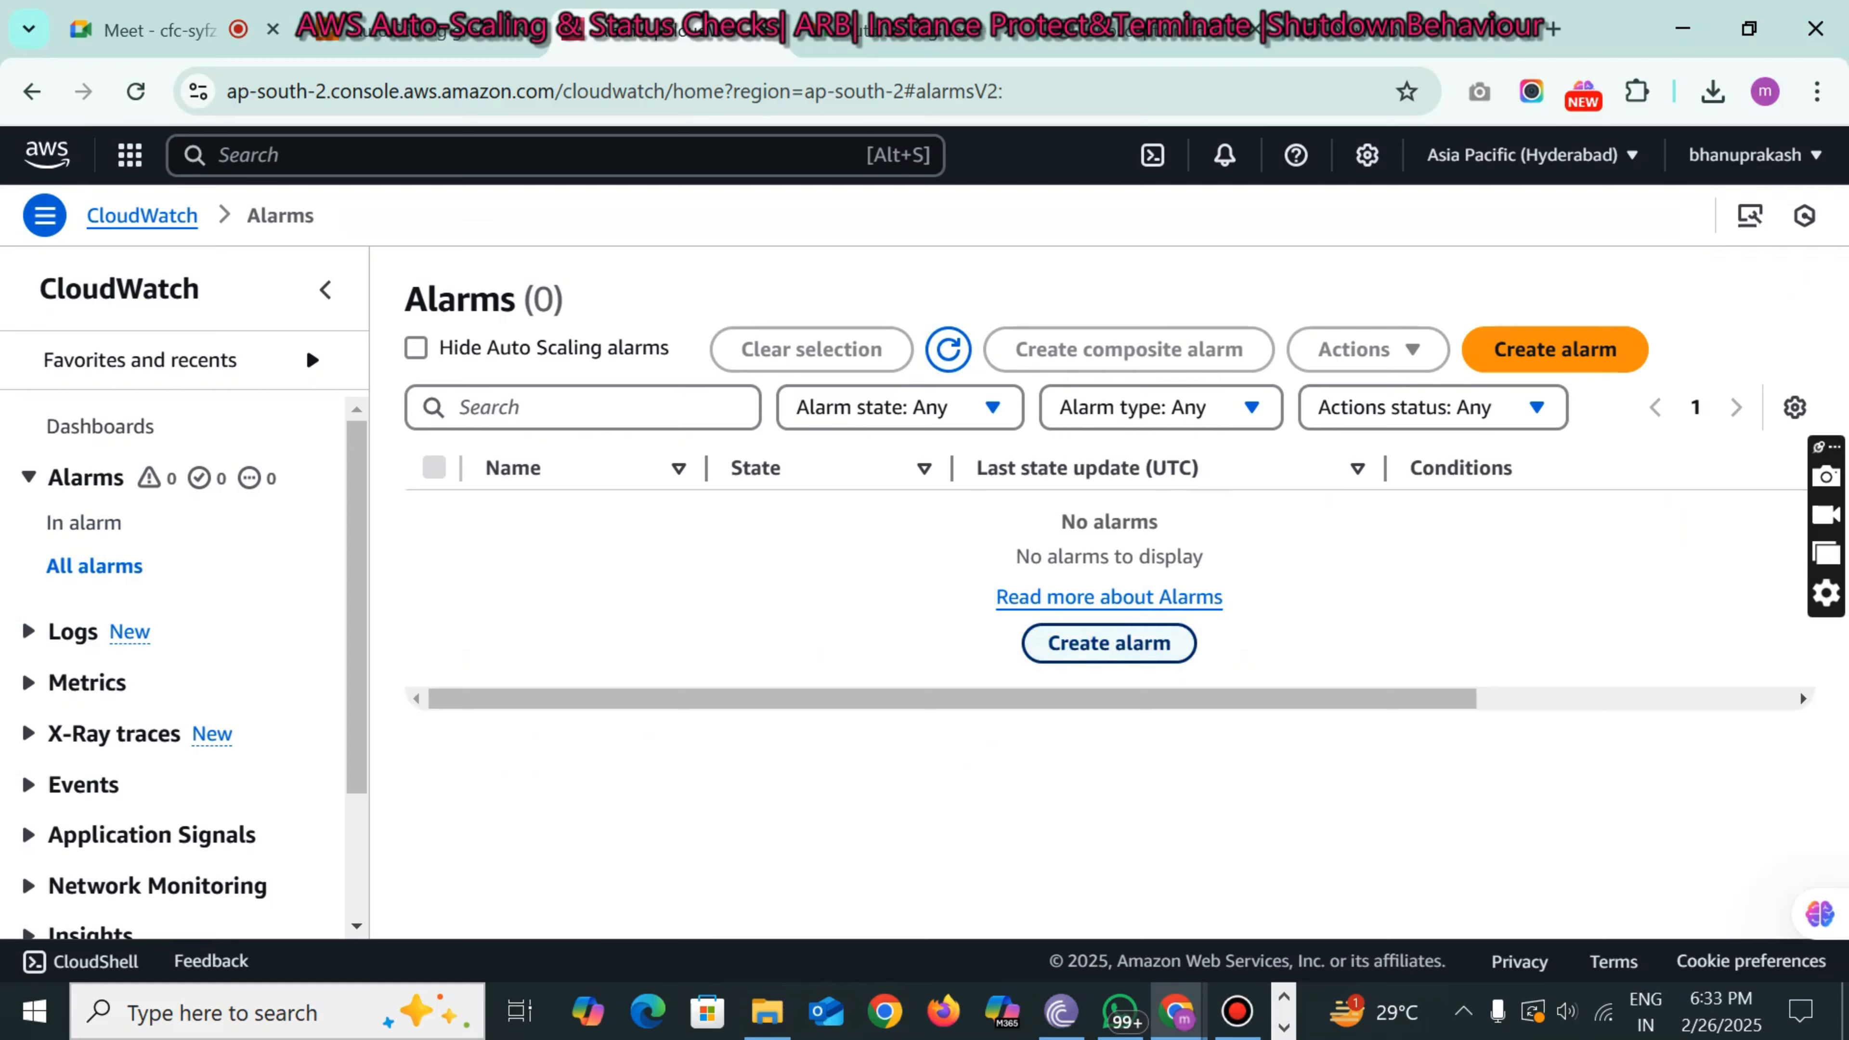
{"action": "left_click", "coordinate": [1095, 652]}
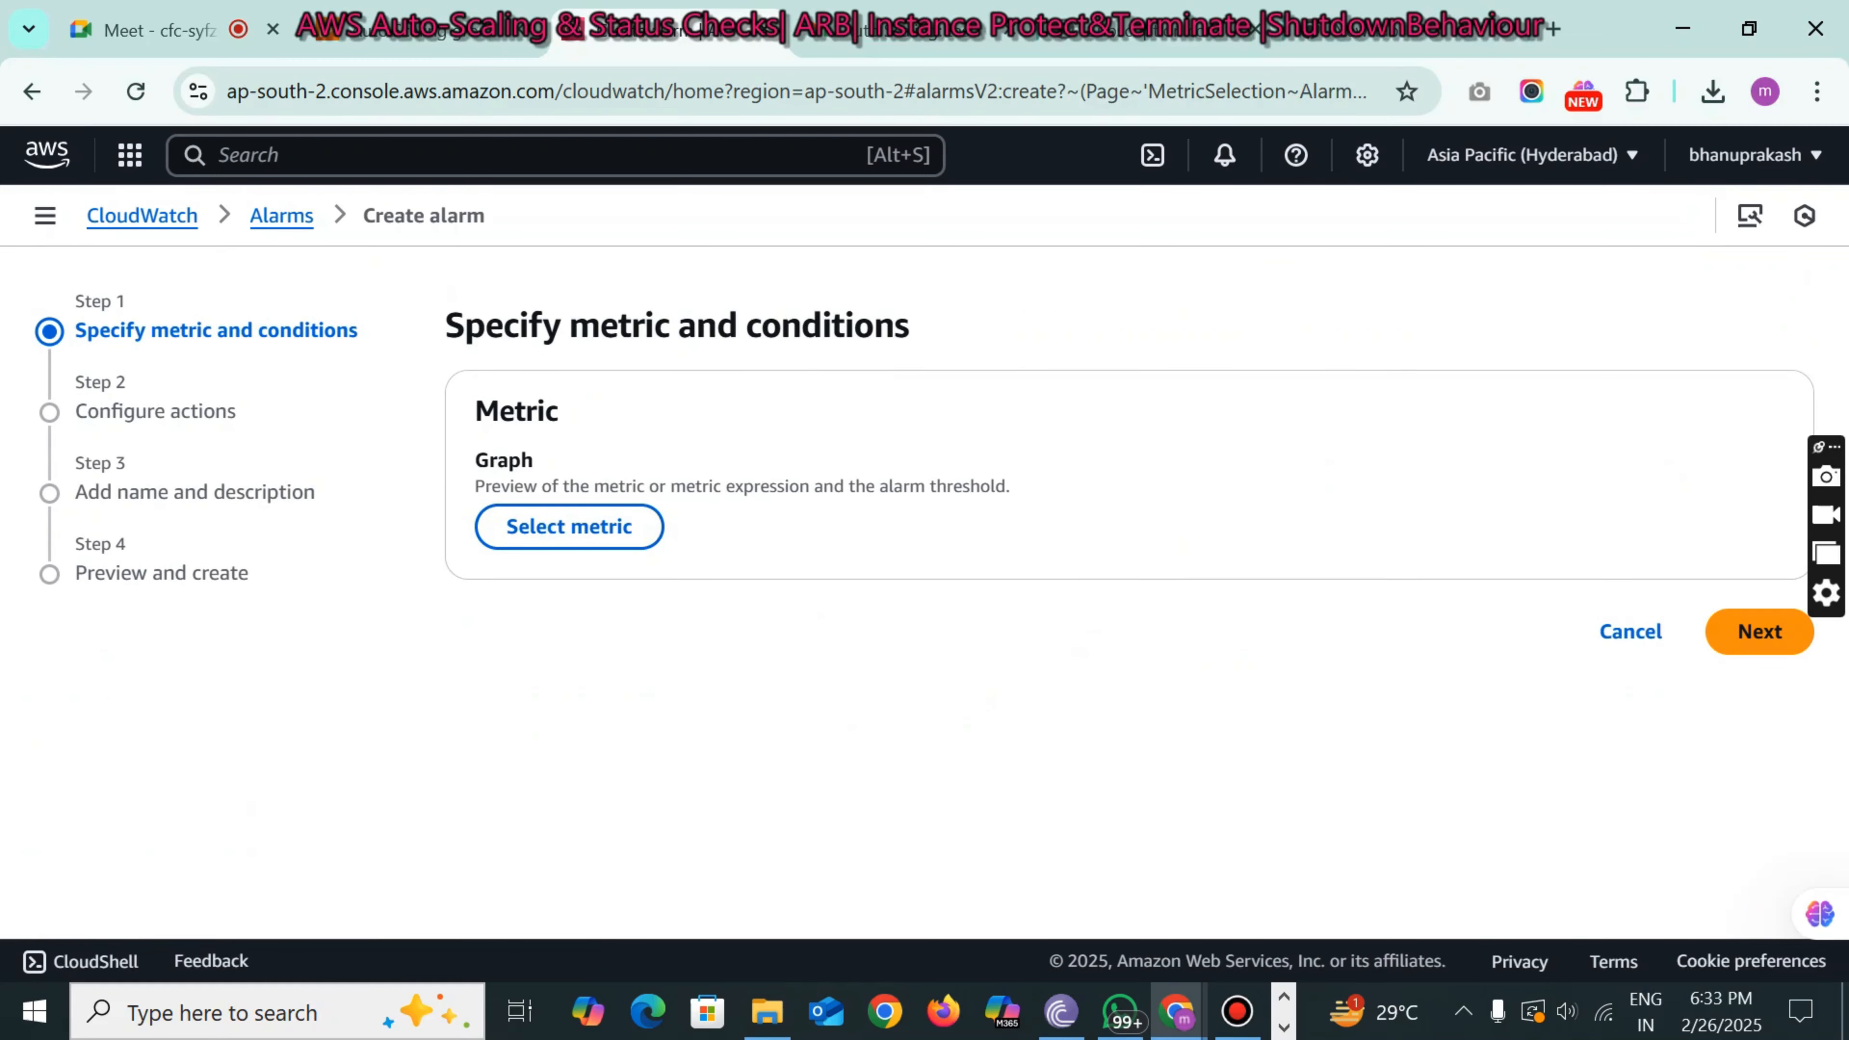
{"action": "double_click", "coordinate": [561, 412]}
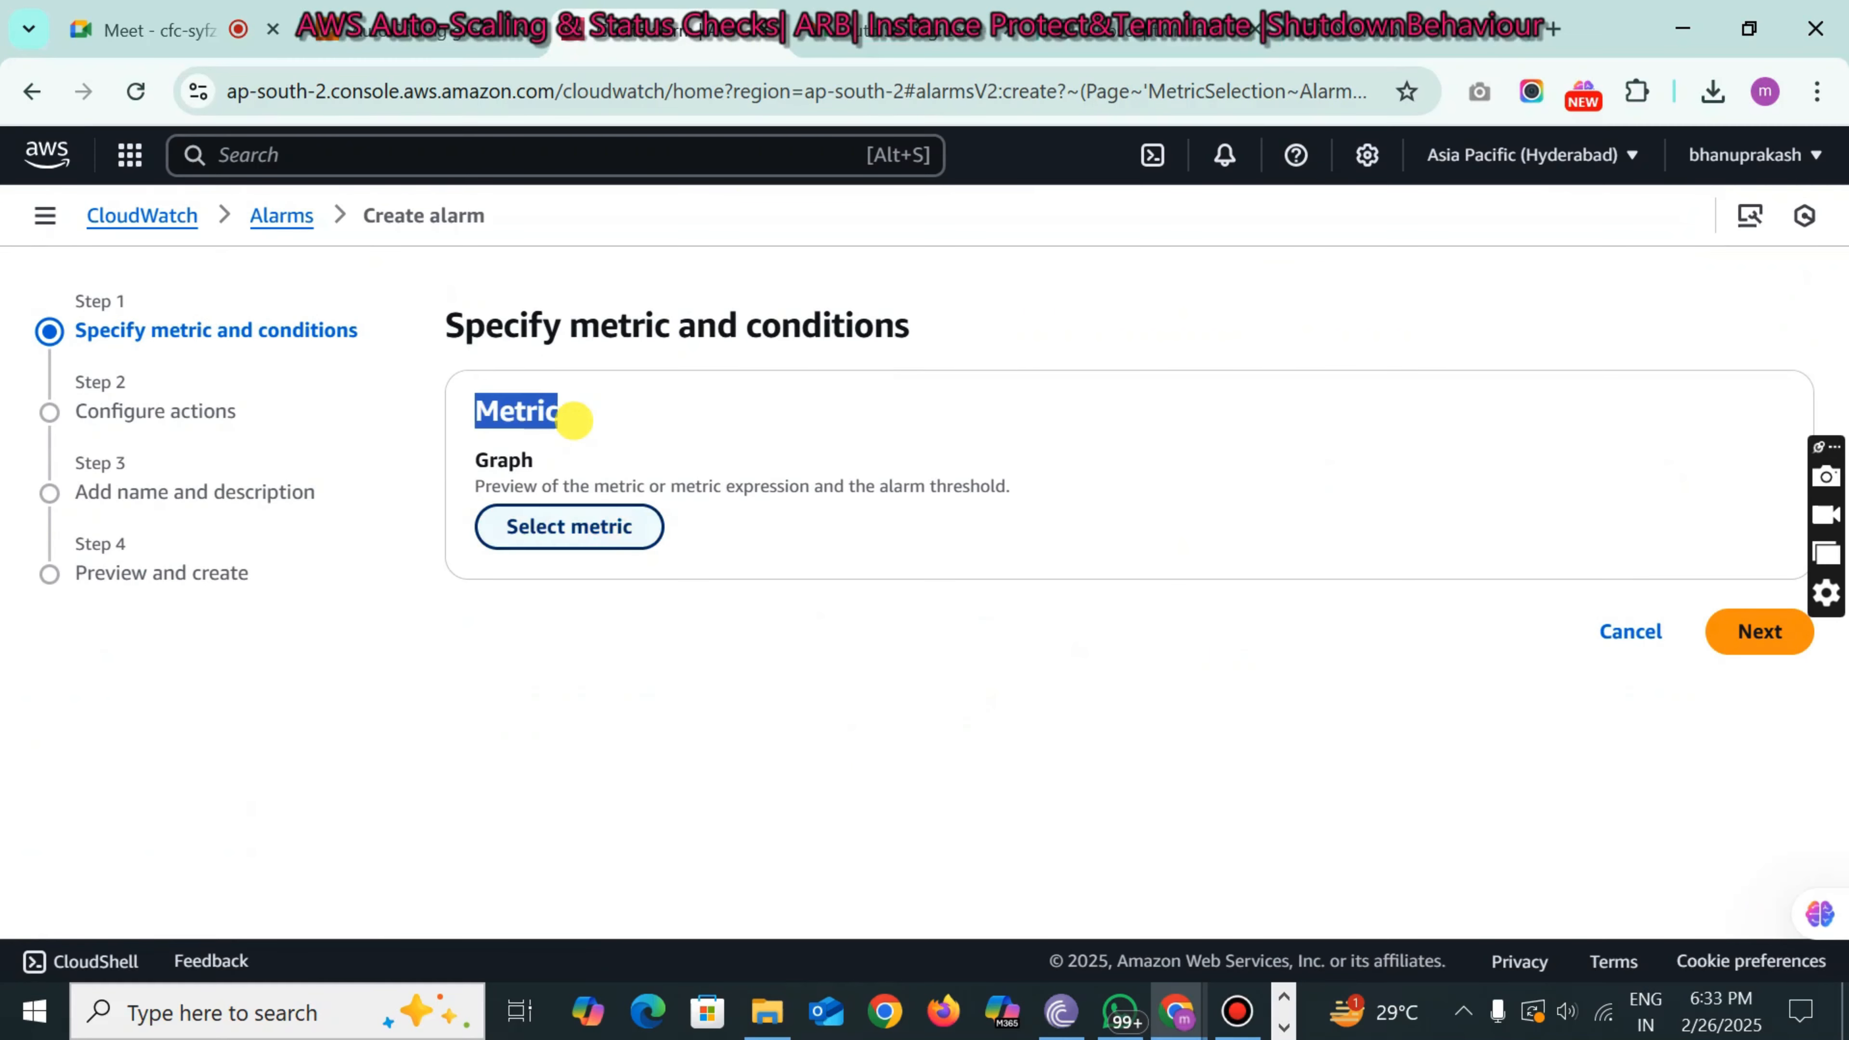
{"action": "left_click", "coordinate": [603, 528]}
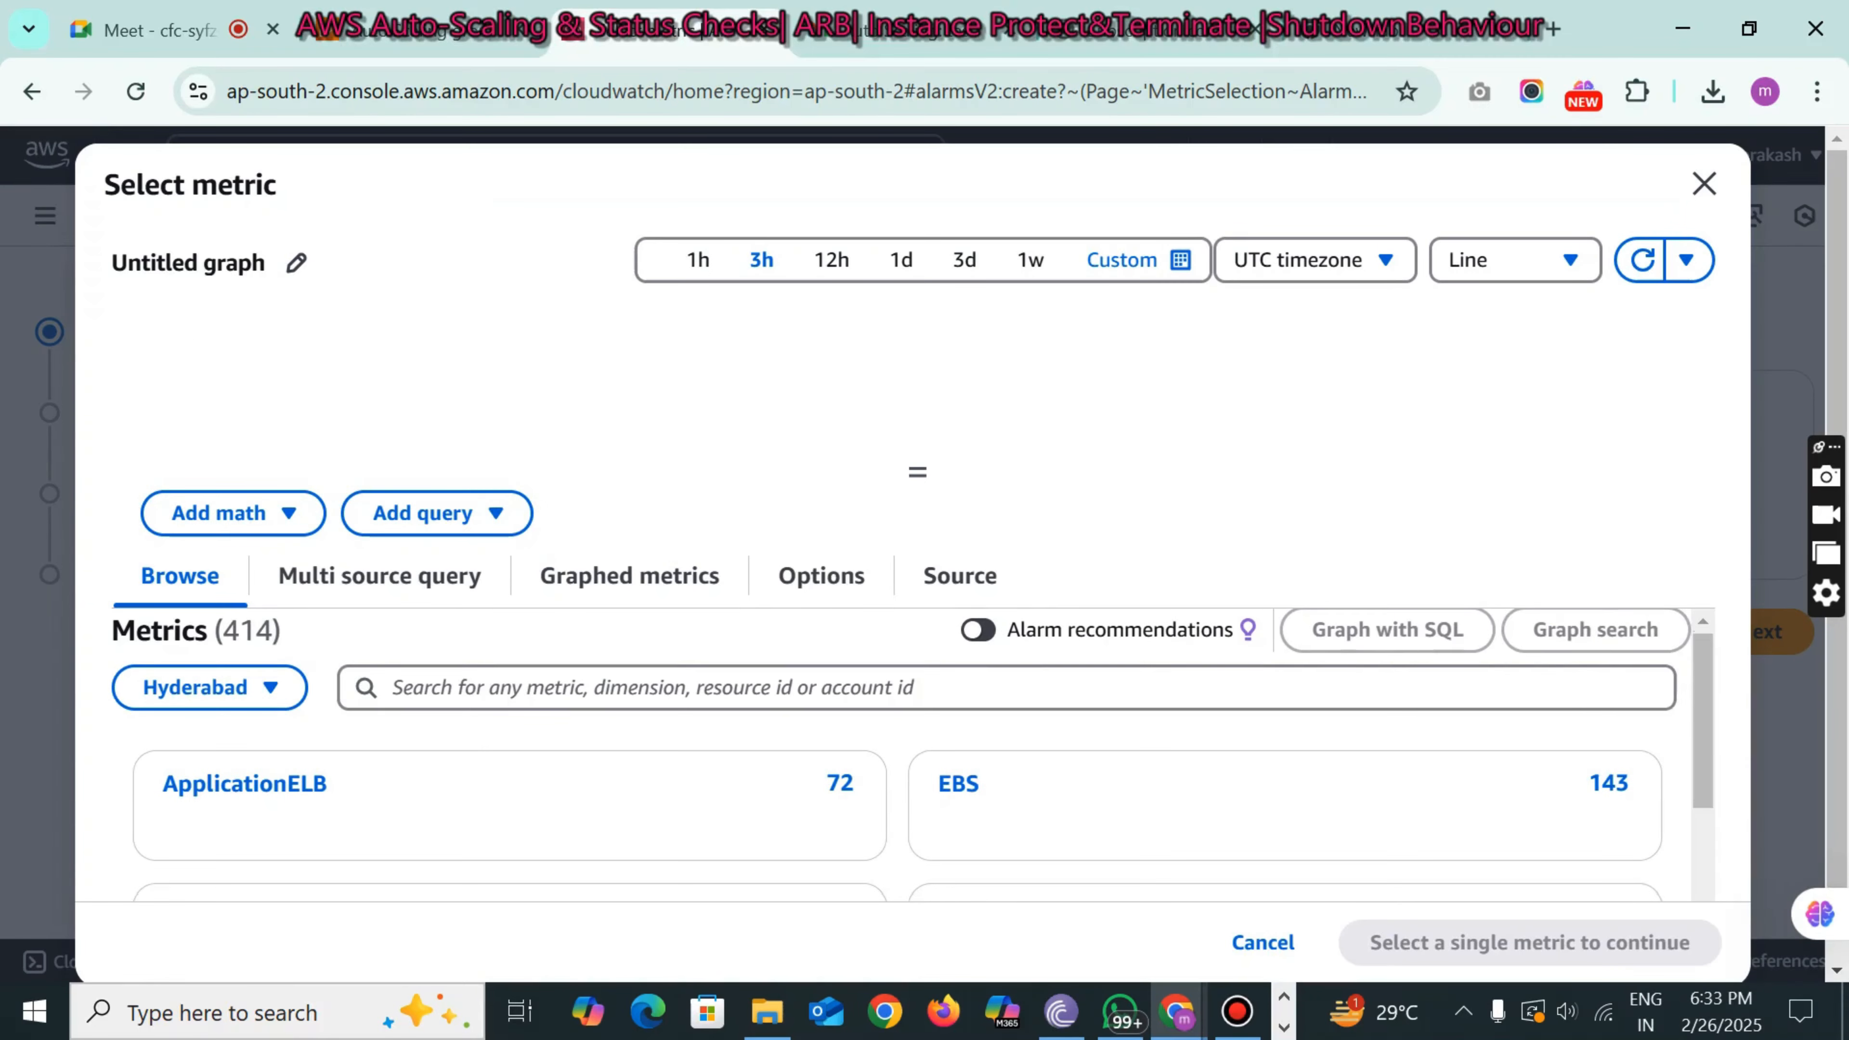
- Open the EC2 metrics grouped by Auto Scaling group and look through the list for AutoScalingDataproGroup
{"action": "scroll", "coordinate": [917, 729], "scroll_direction": "down", "scroll_amount": 1}
{"action": "left_click", "coordinate": [175, 773]}
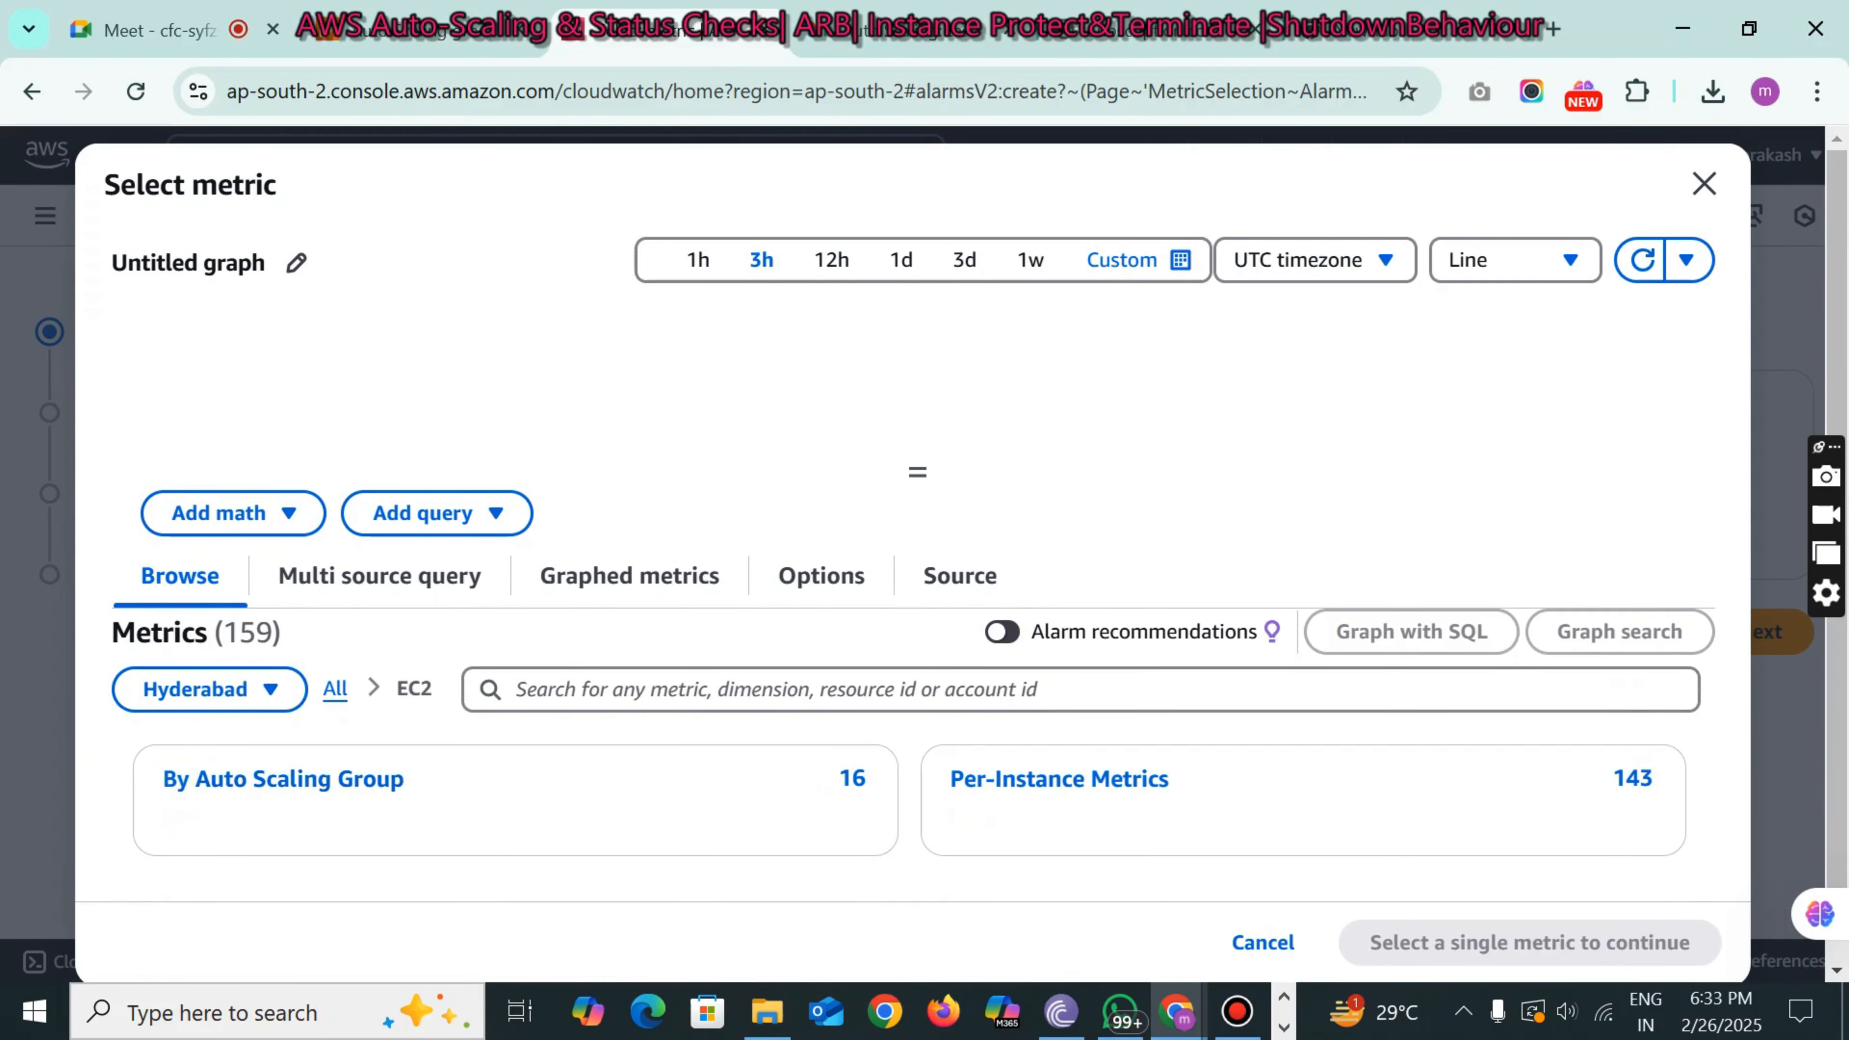
{"action": "scroll", "coordinate": [918, 729], "scroll_direction": "down", "scroll_amount": 1}
{"action": "left_click", "coordinate": [219, 757]}
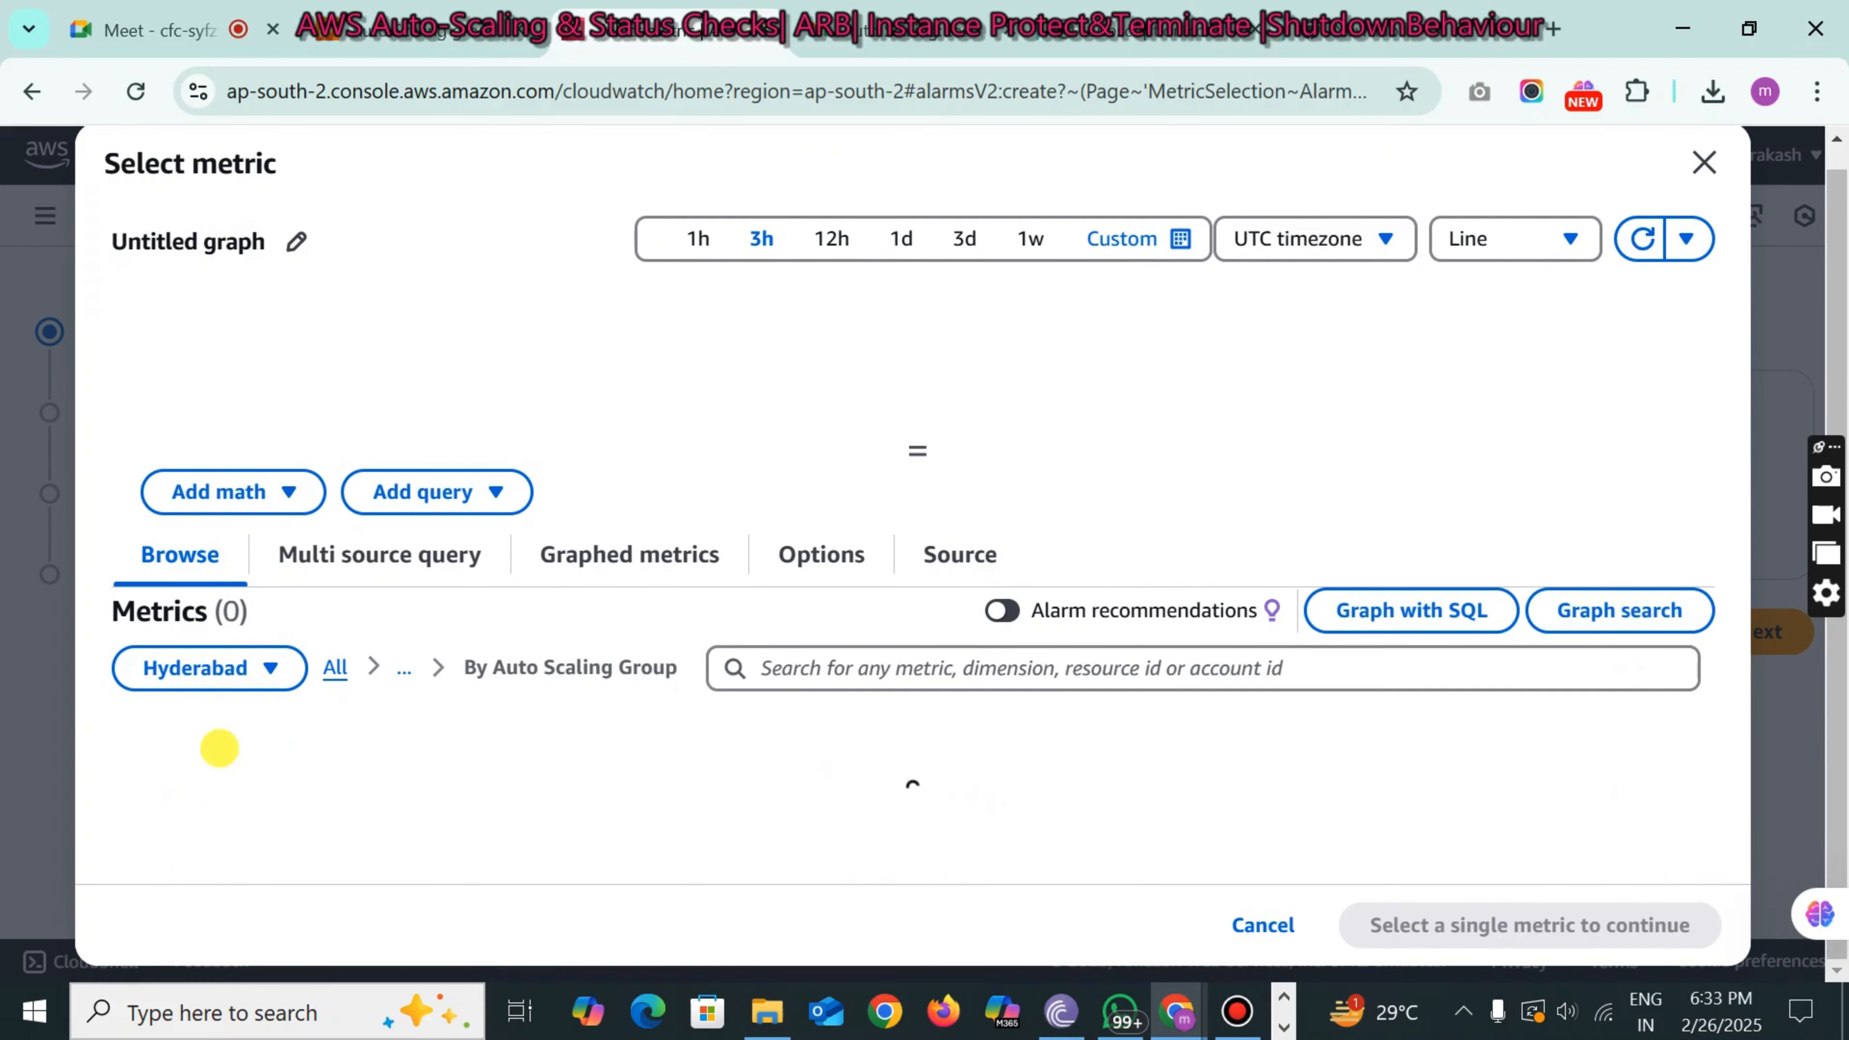
{"action": "scroll", "coordinate": [903, 757], "scroll_direction": "down", "scroll_amount": 3}
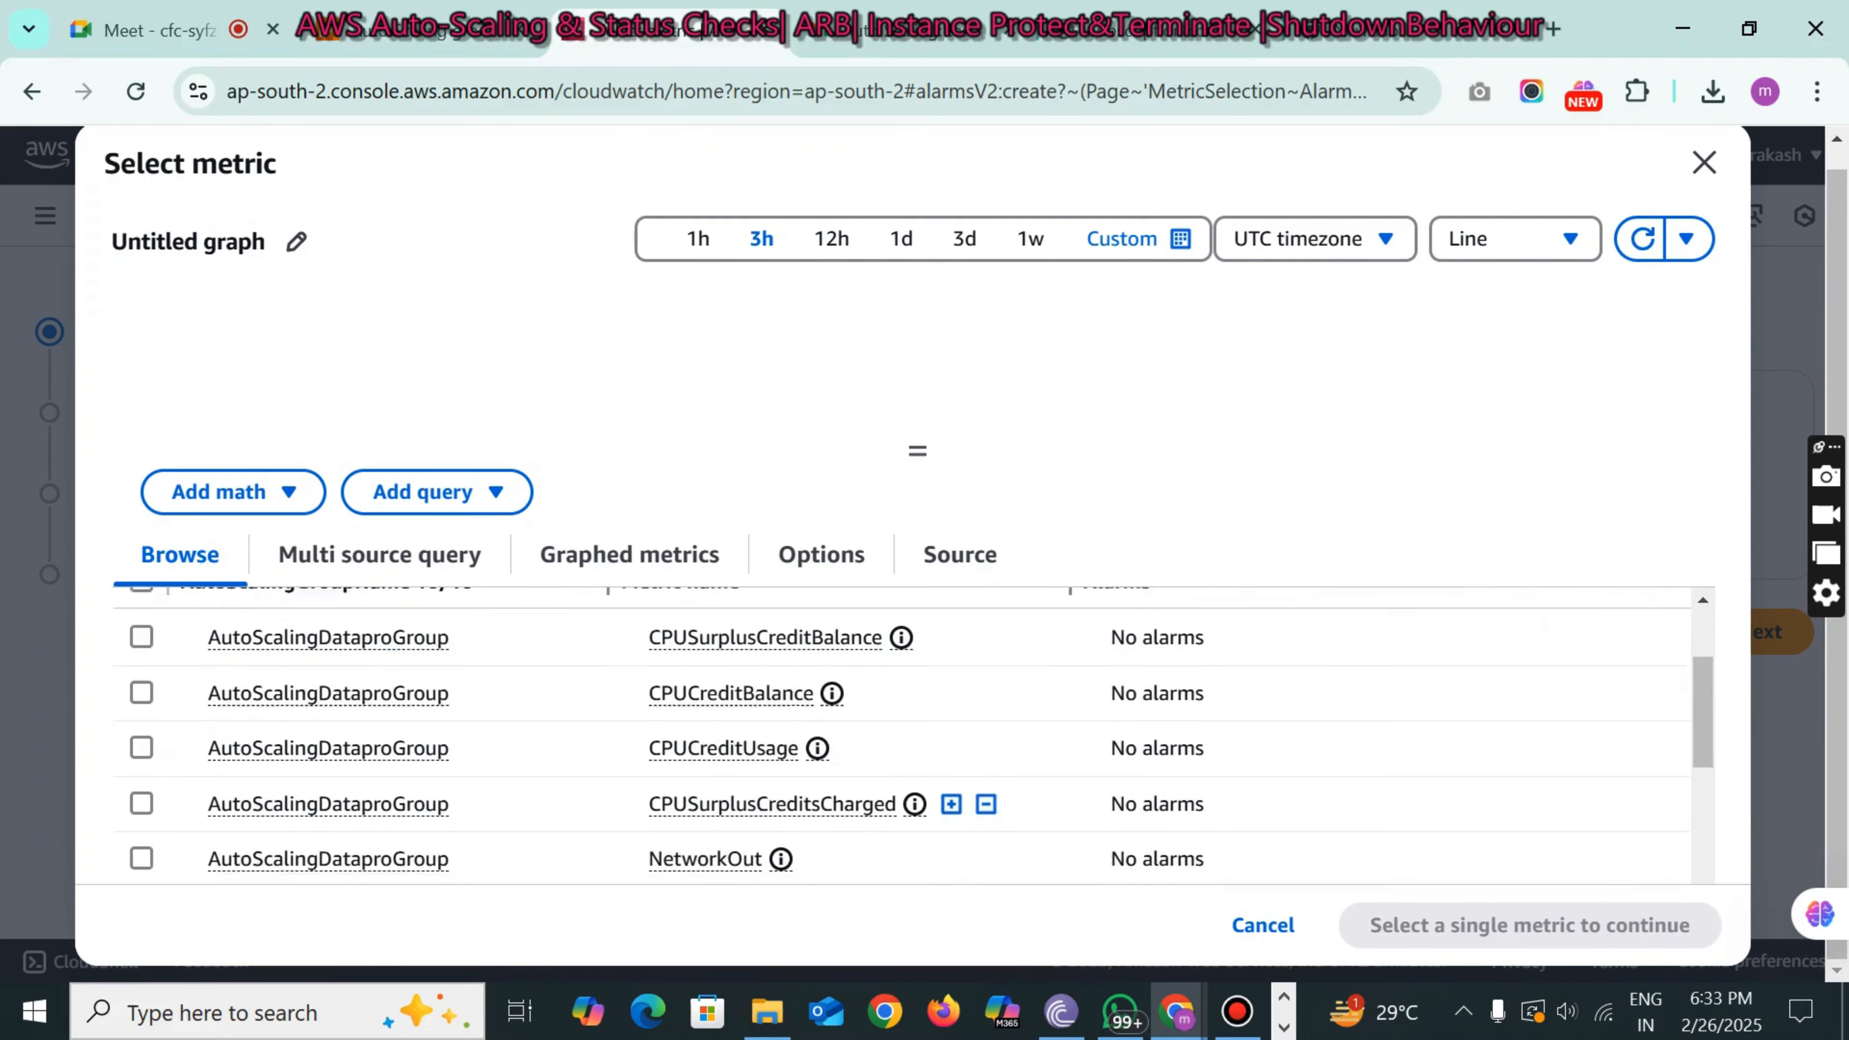
{"action": "scroll", "coordinate": [903, 757], "scroll_direction": "down", "scroll_amount": 7}
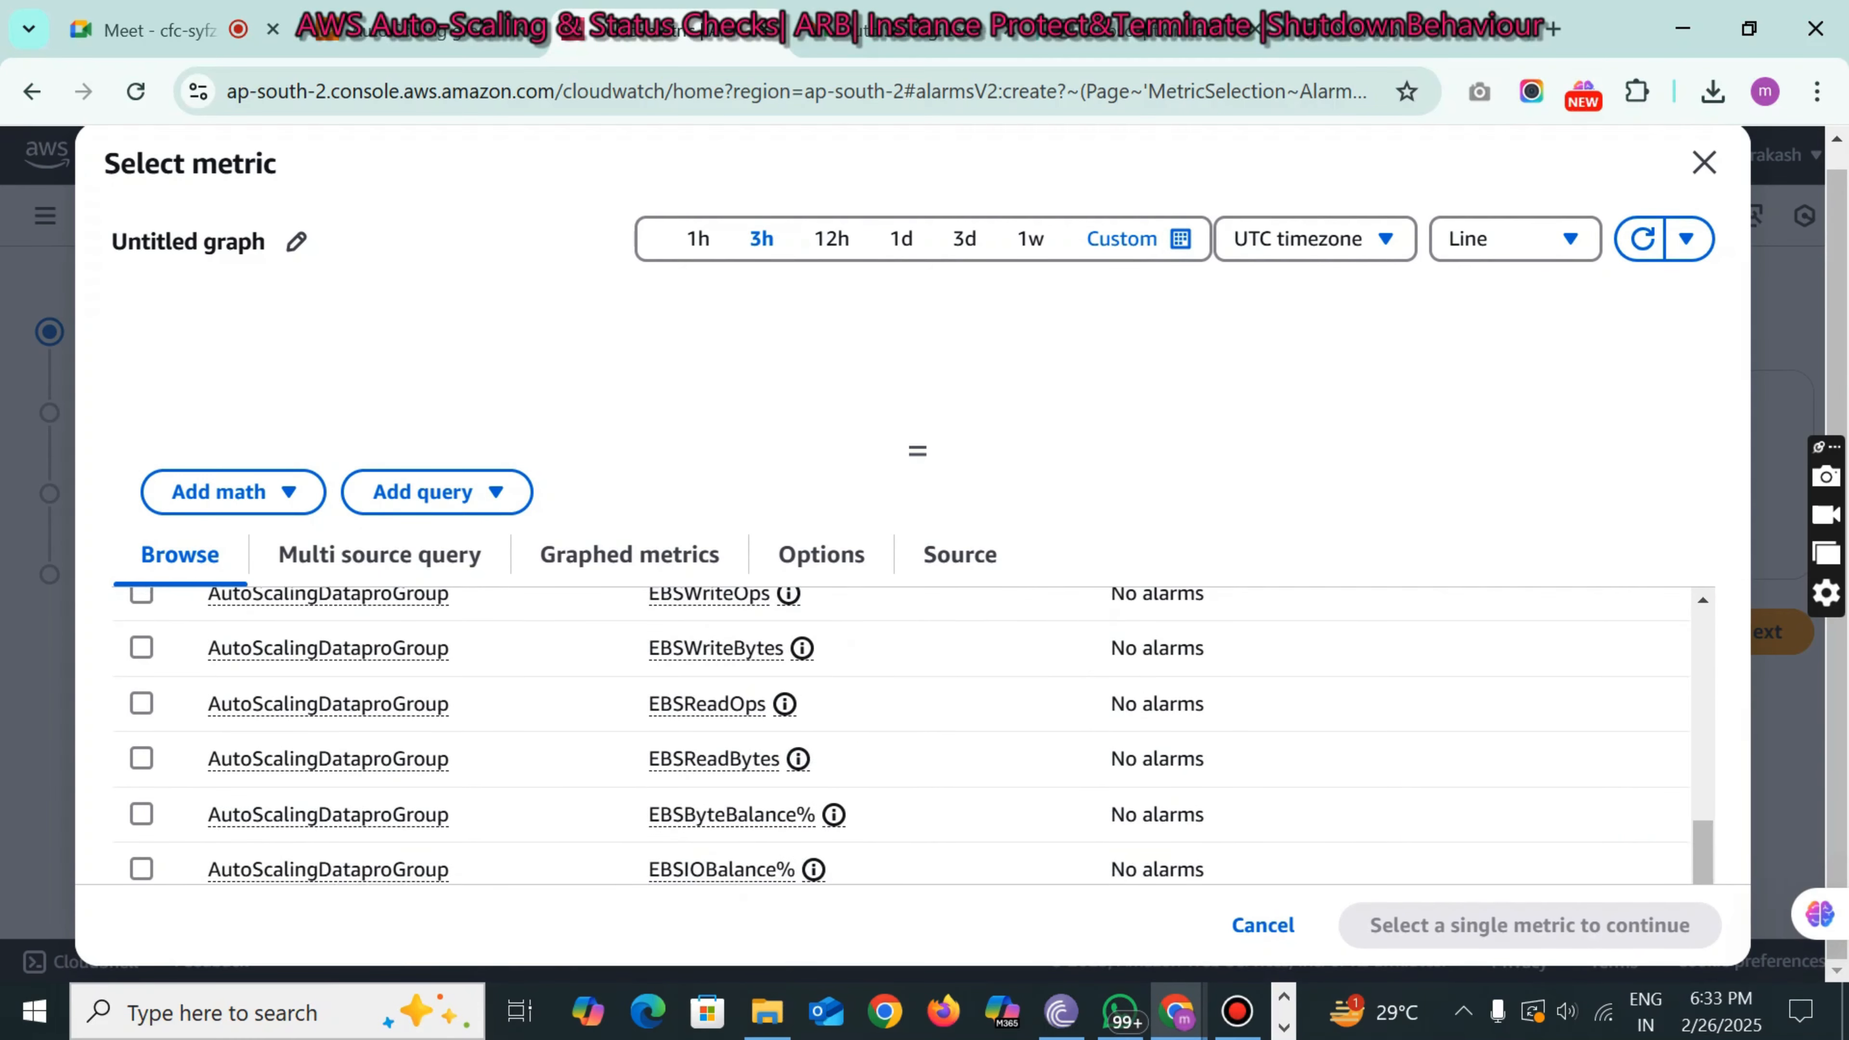
{"action": "scroll", "coordinate": [903, 736], "scroll_direction": "up", "scroll_amount": 10}
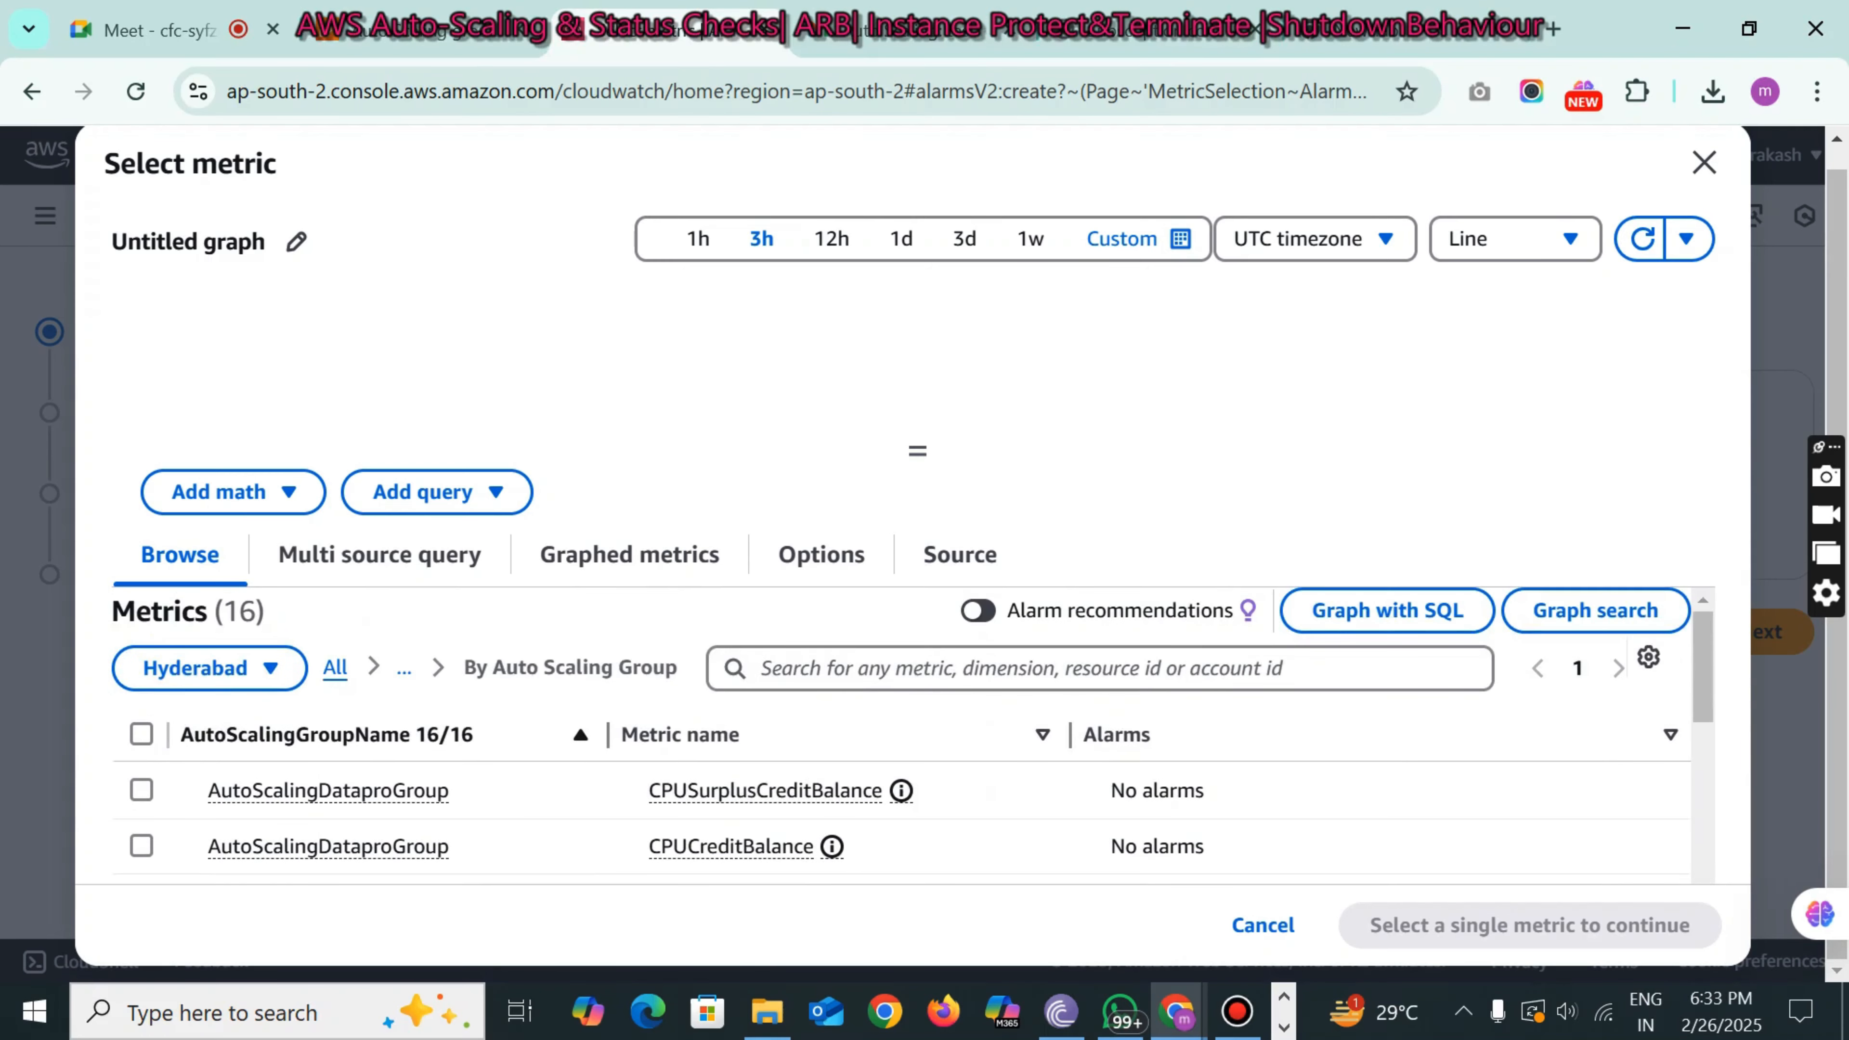
- Enter "cpu" as the metric search term and check the Auto Scaling group list for CPU metrics
{"action": "left_click", "coordinate": [874, 668]}
{"action": "type", "text": "cpu"}
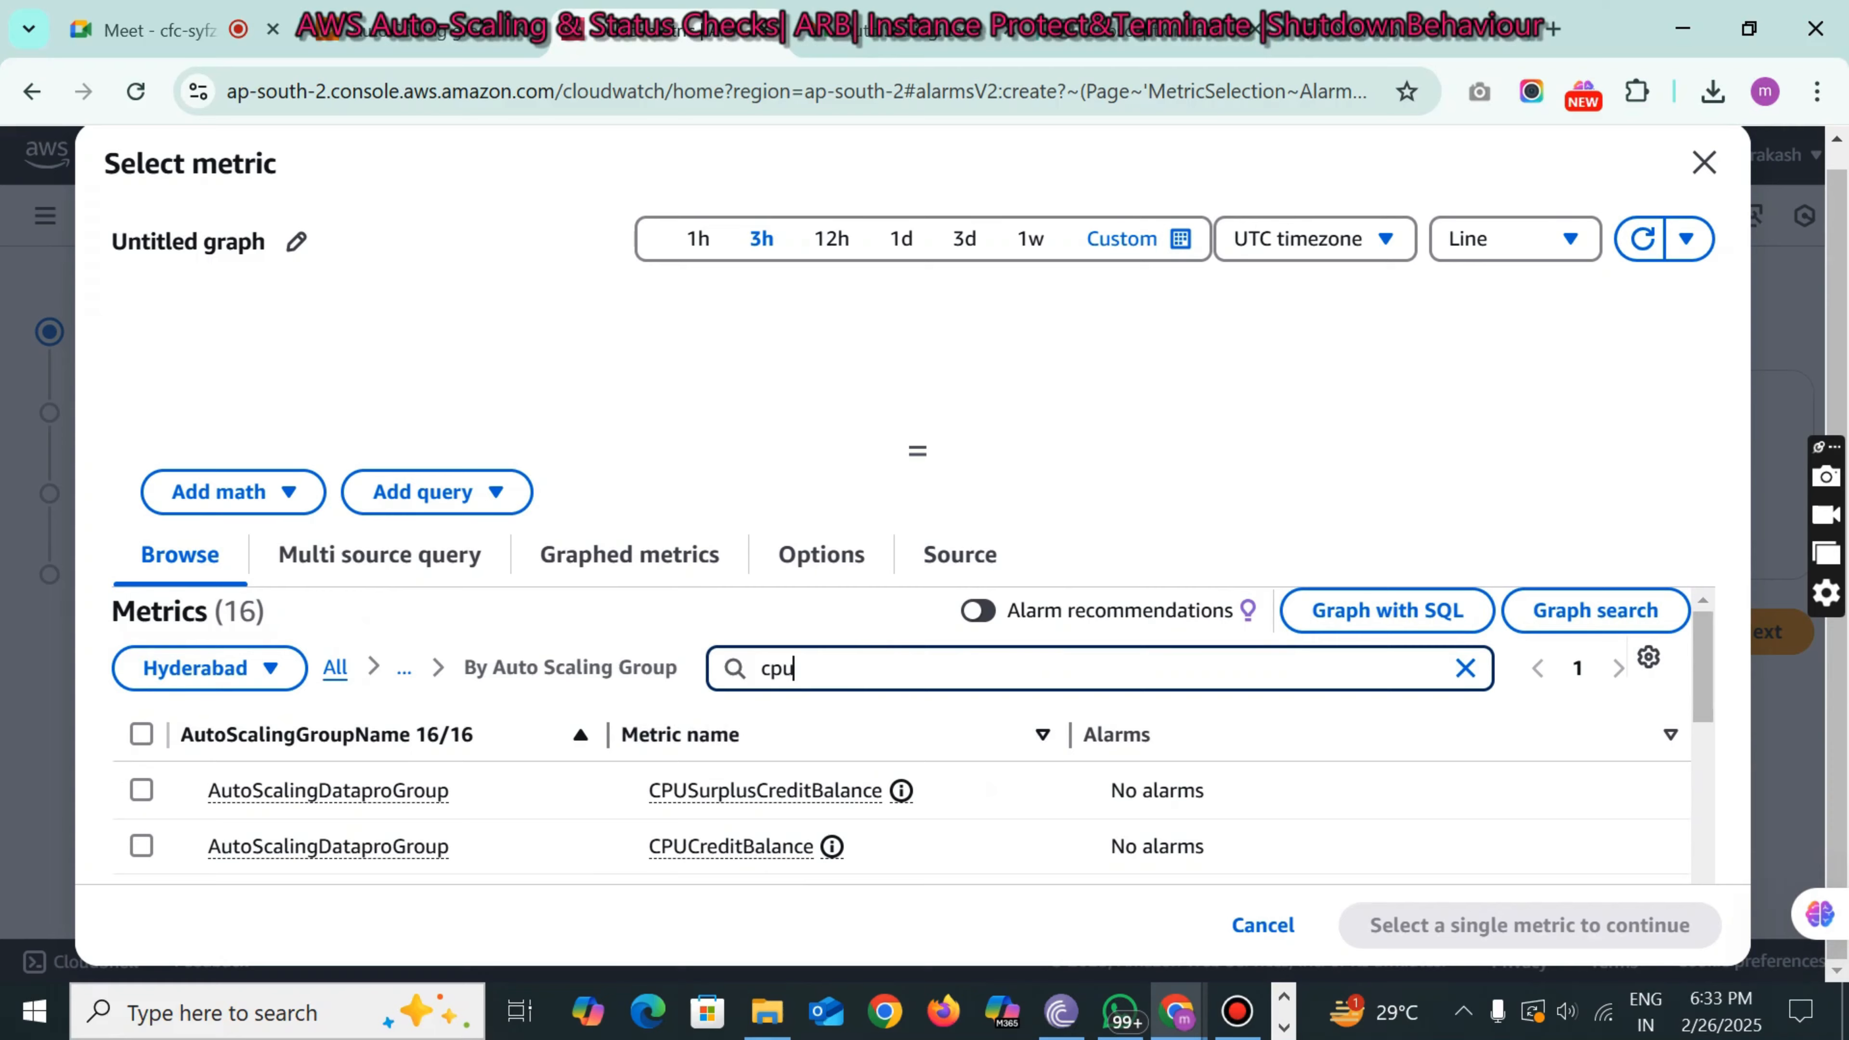
{"action": "scroll", "coordinate": [903, 765], "scroll_direction": "down", "scroll_amount": 5}
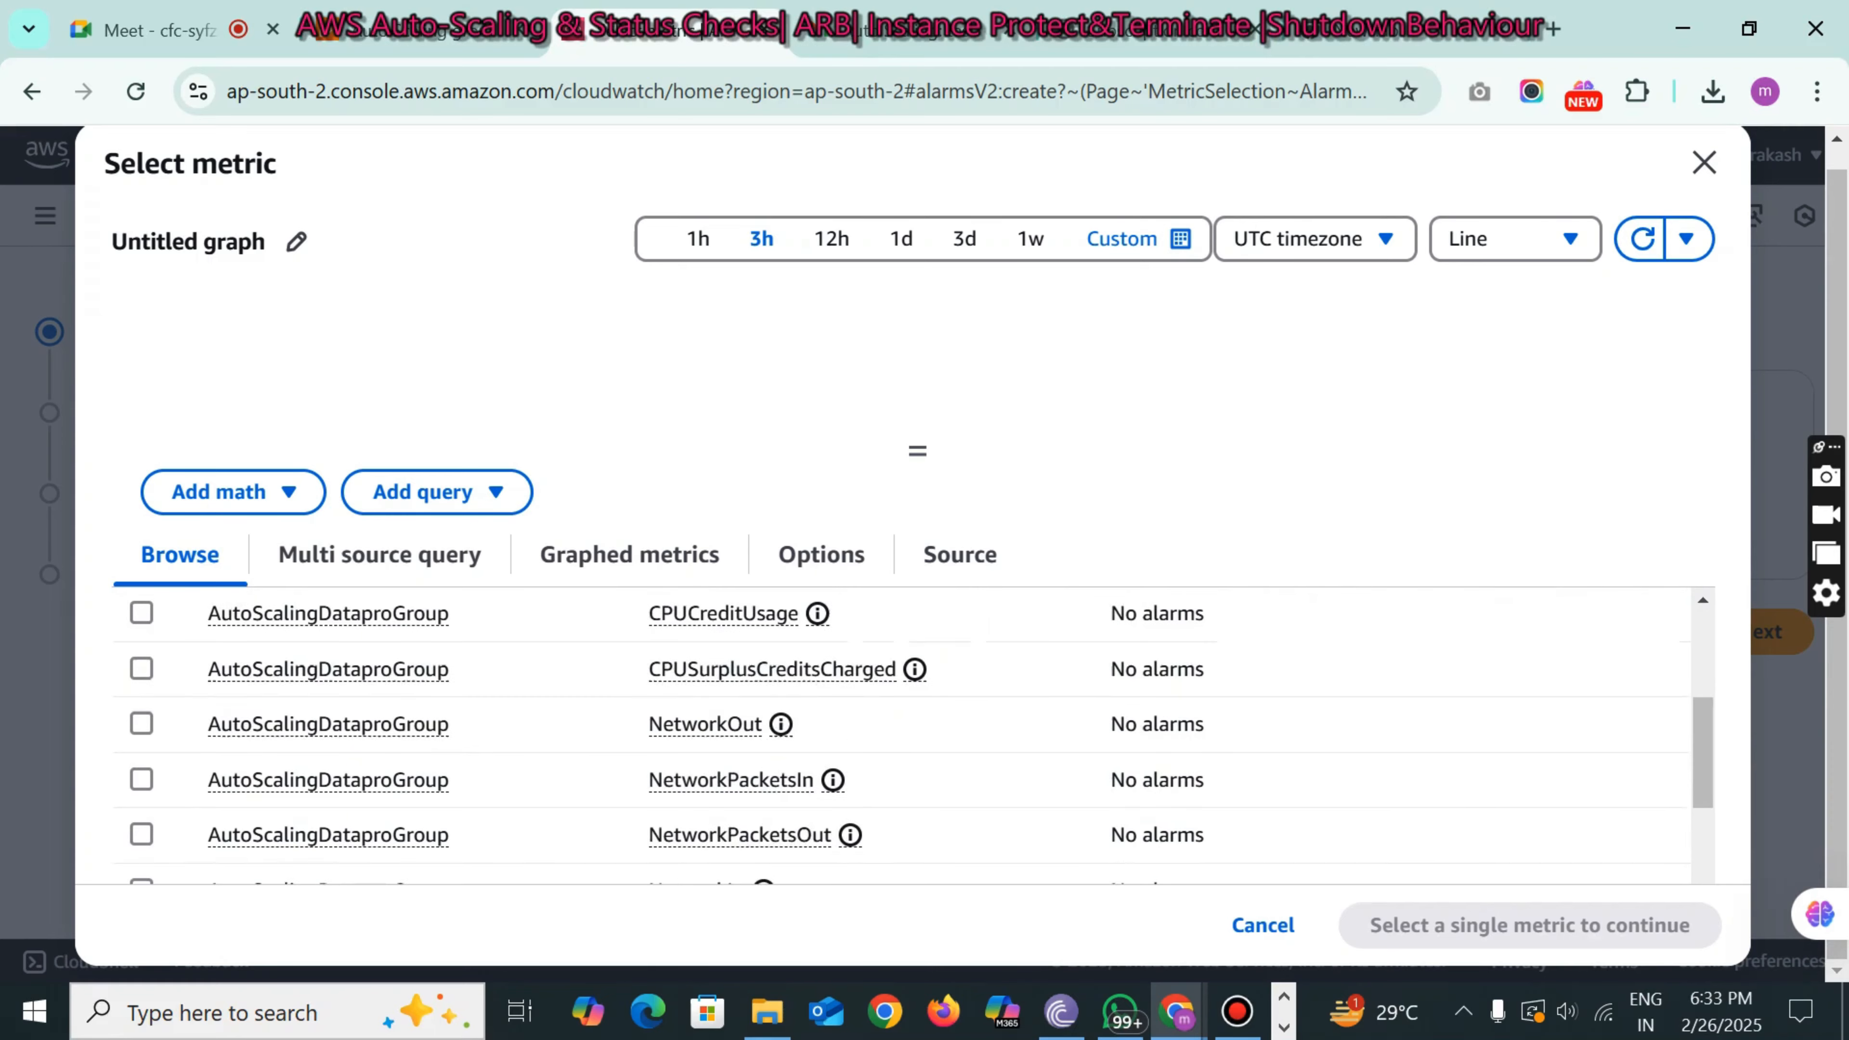
{"action": "scroll", "coordinate": [903, 765], "scroll_direction": "up", "scroll_amount": 5}
{"action": "scroll", "coordinate": [903, 765], "scroll_direction": "up", "scroll_amount": 1}
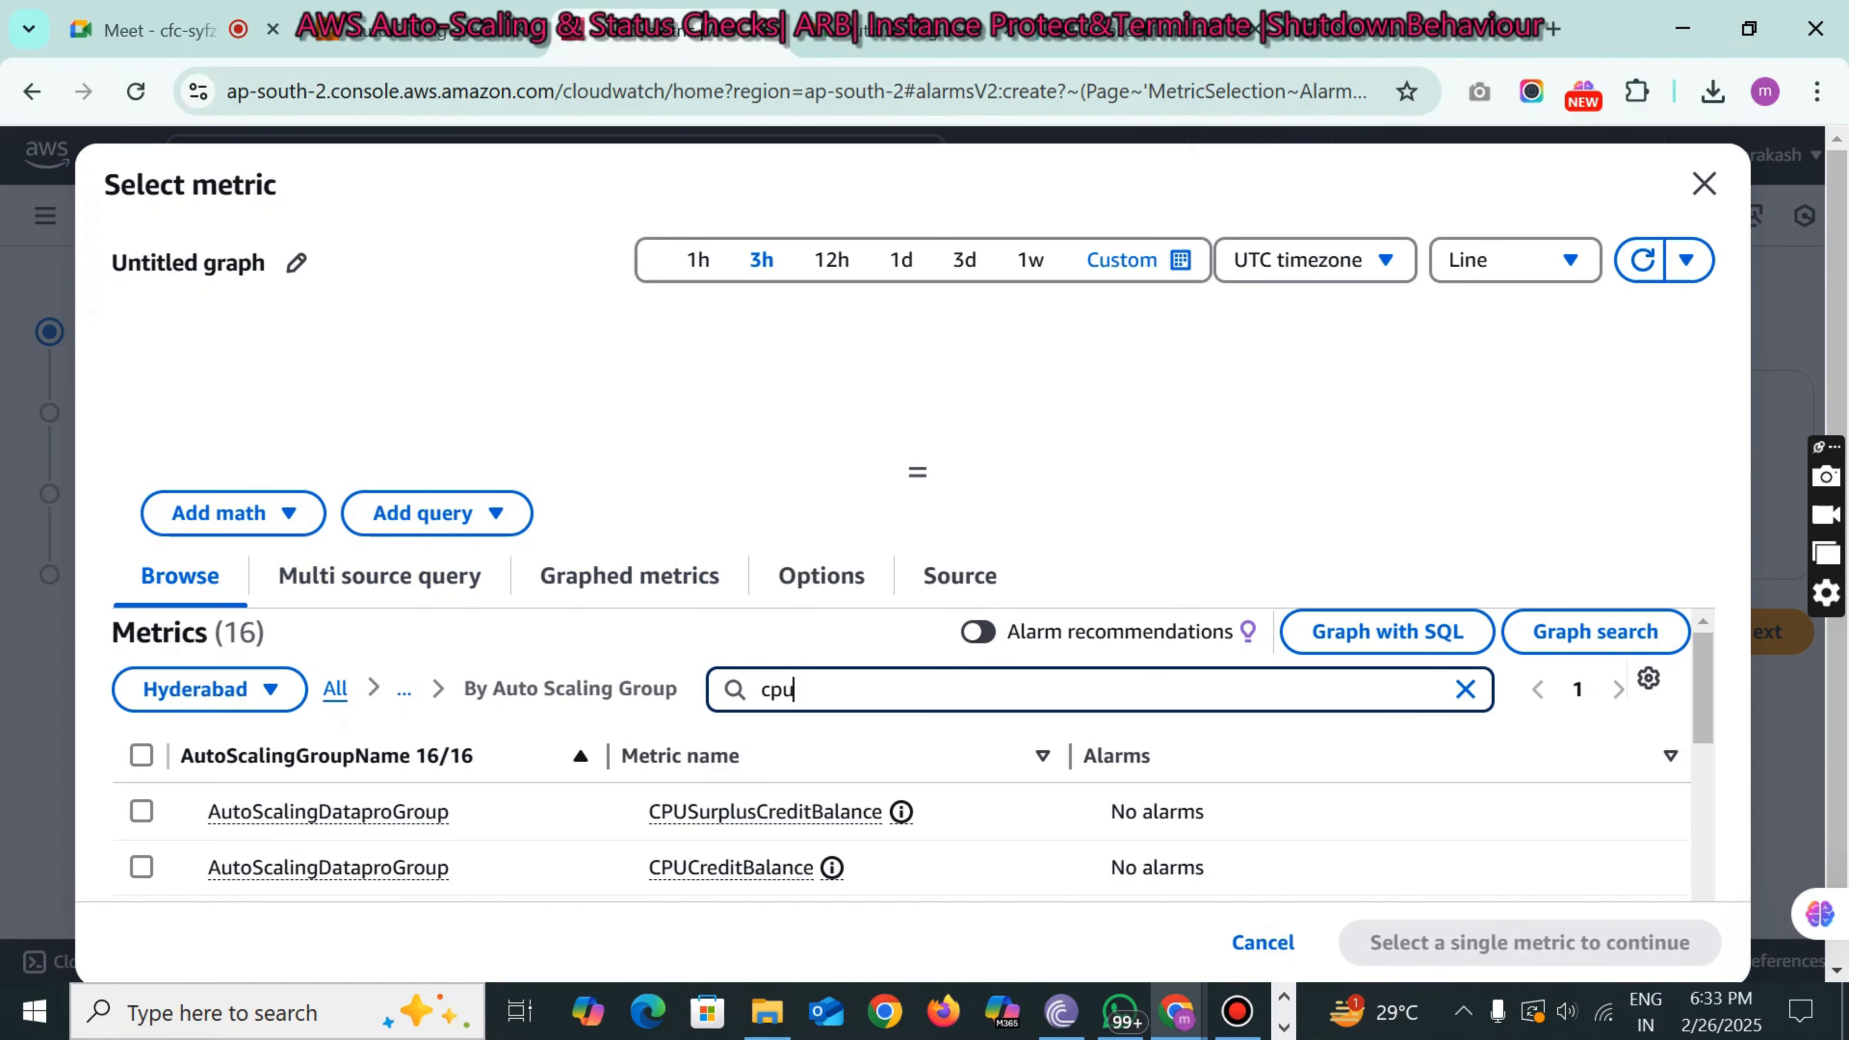
- Reopen the EC2 metrics by Auto Scaling group and choose CPUUtilization of AutoScalingDataproGroup as the alarm metric
{"action": "left_click", "coordinate": [404, 690]}
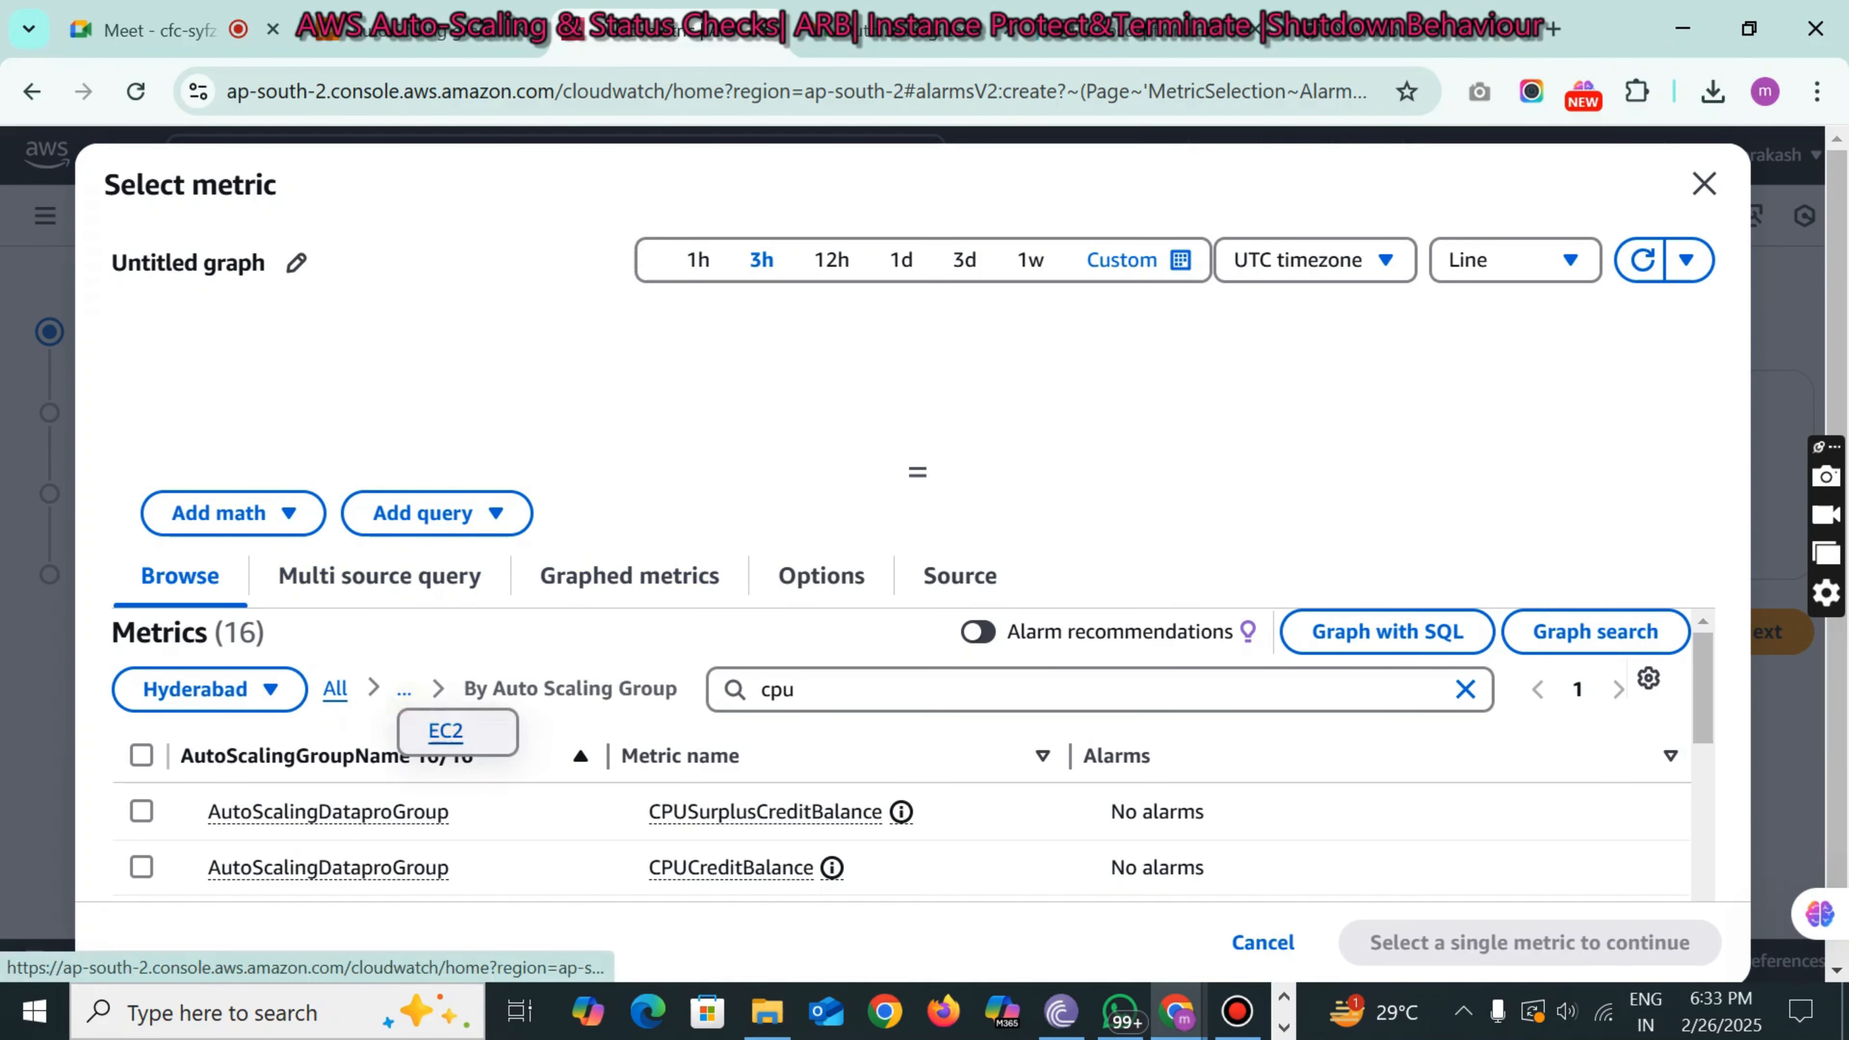
{"action": "left_click", "coordinate": [442, 730]}
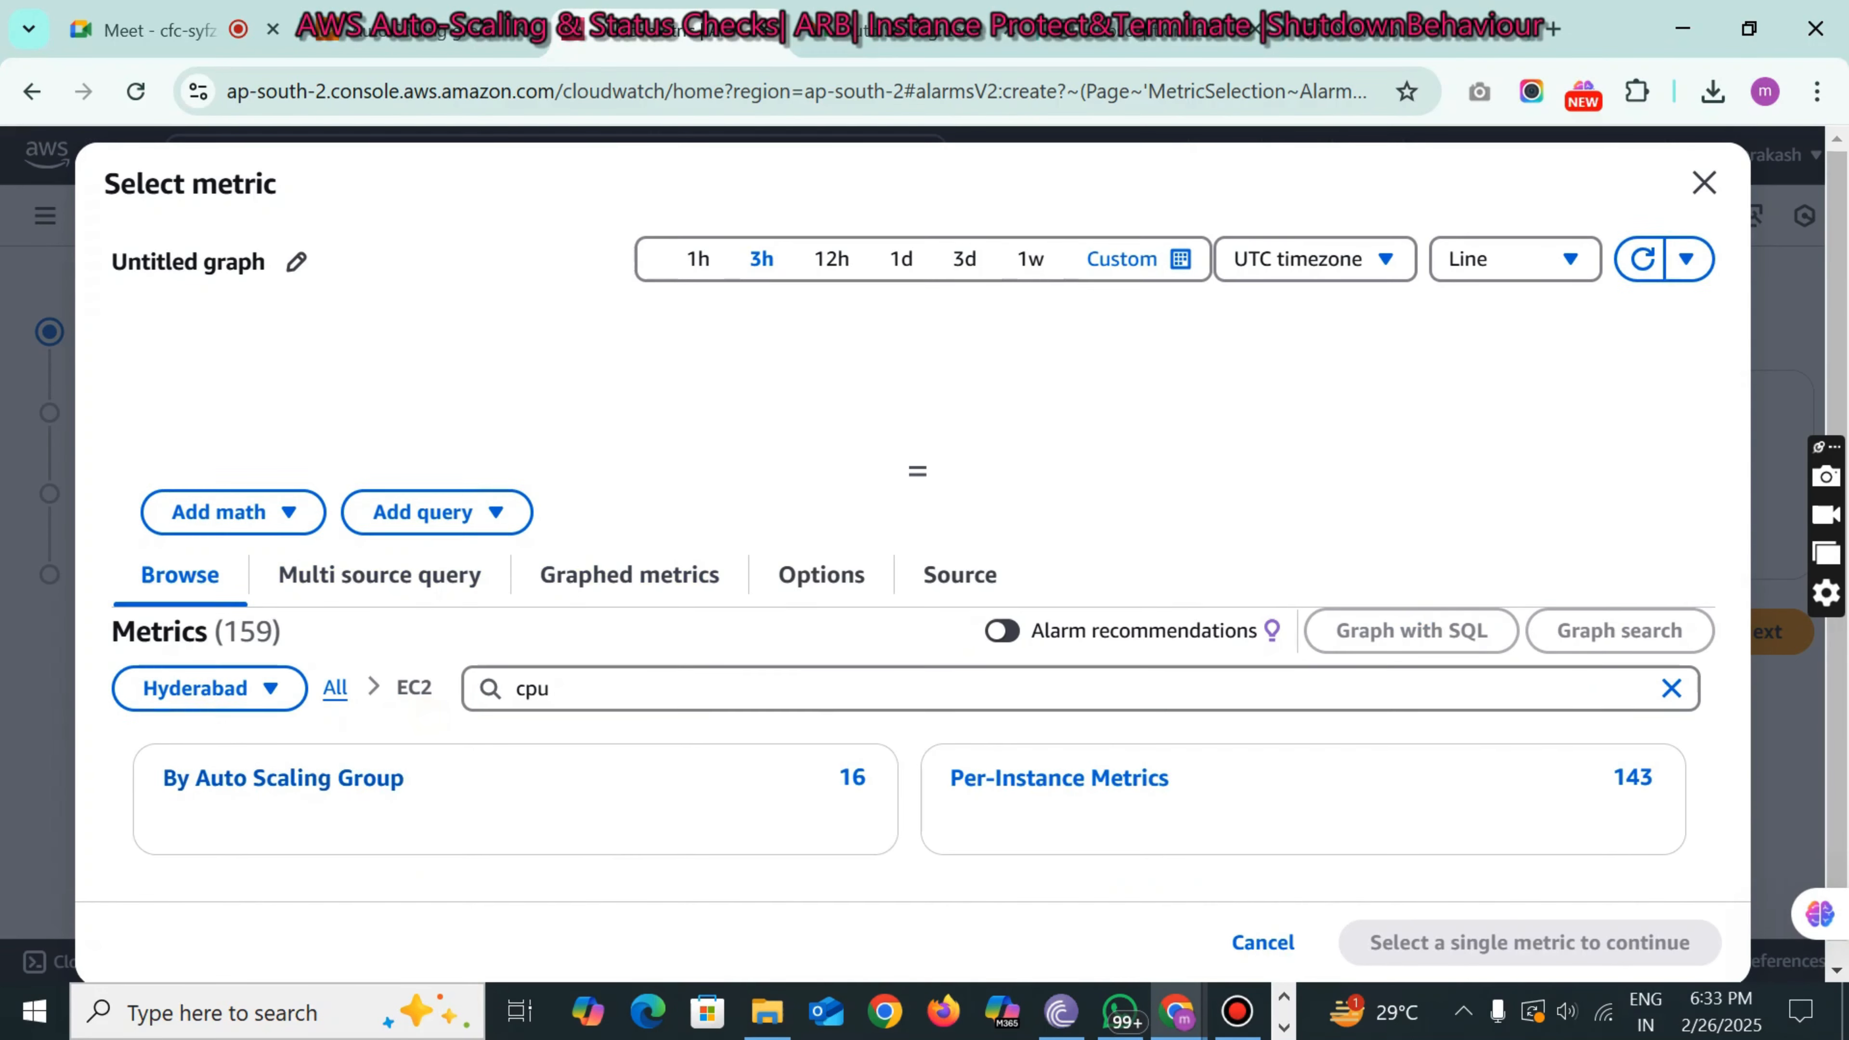
{"action": "scroll", "coordinate": [310, 765], "scroll_direction": "down", "scroll_amount": 1}
{"action": "left_click", "coordinate": [310, 755]}
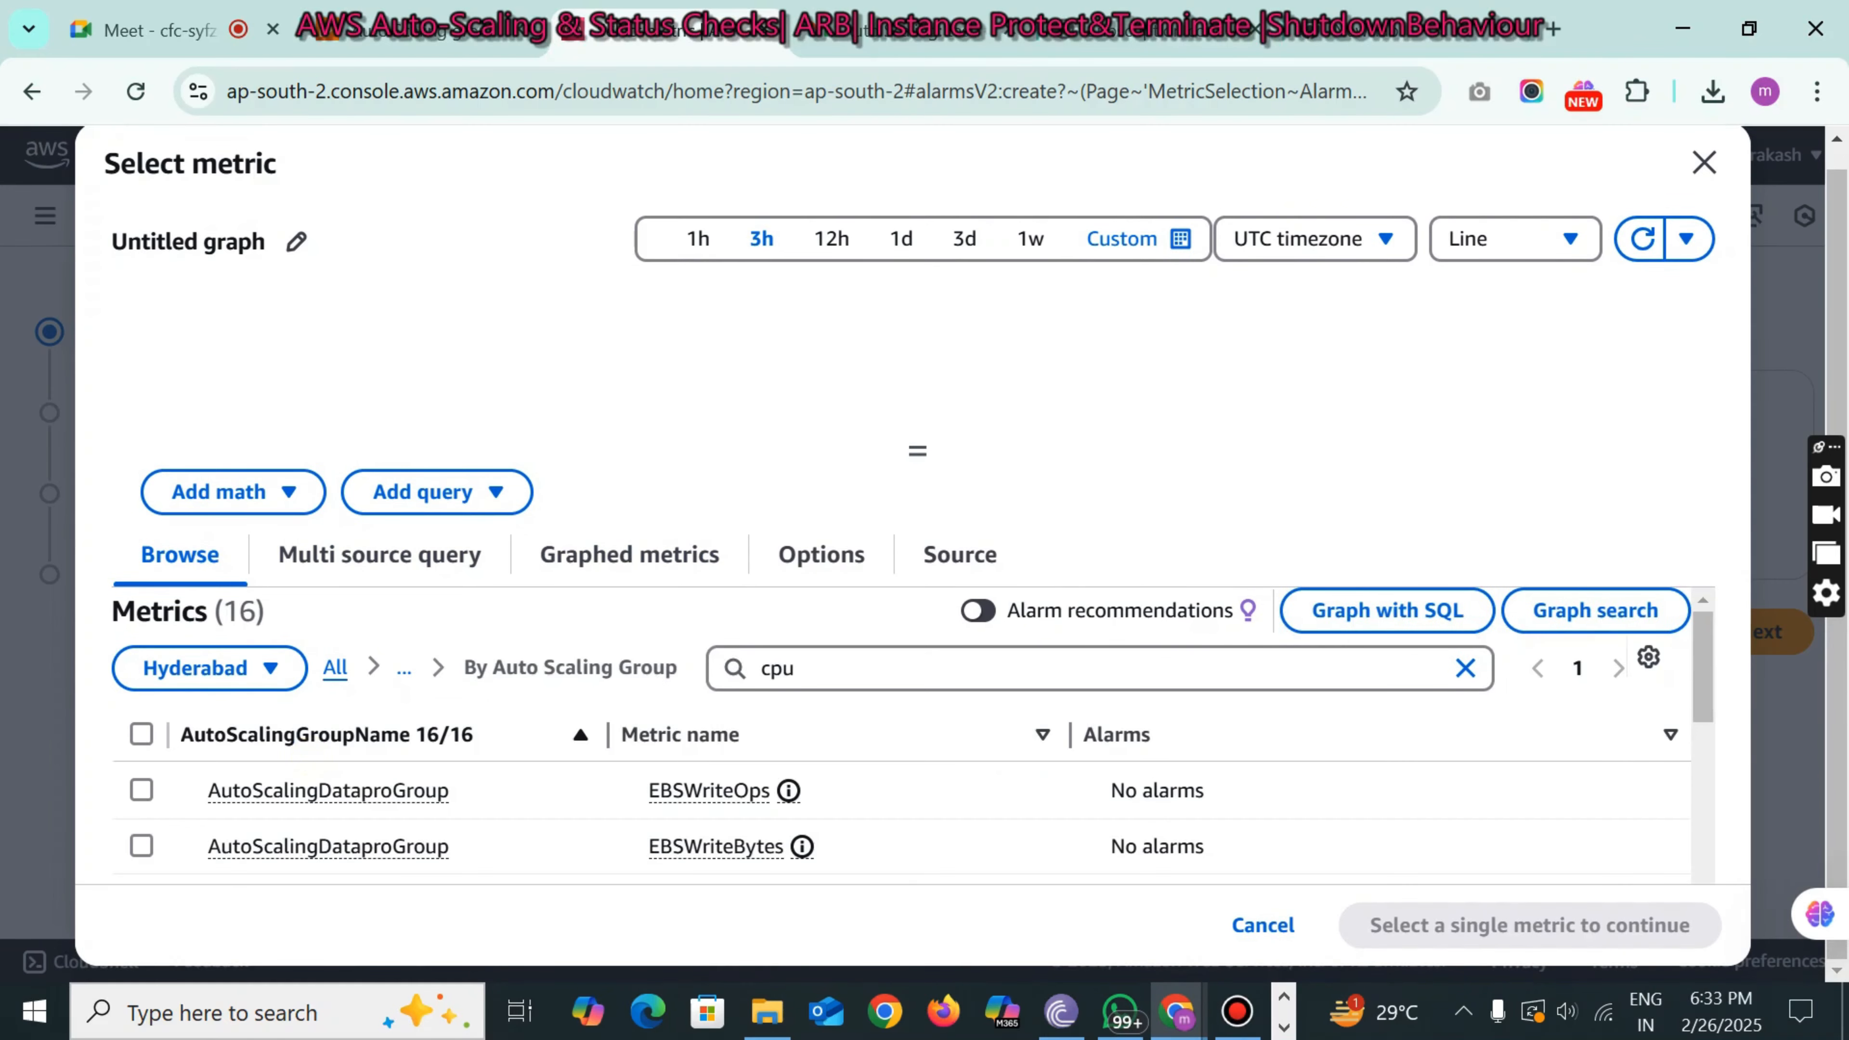
{"action": "scroll", "coordinate": [801, 772], "scroll_direction": "down", "scroll_amount": 4}
{"action": "scroll", "coordinate": [800, 772], "scroll_direction": "up", "scroll_amount": 4}
{"action": "scroll", "coordinate": [800, 772], "scroll_direction": "down", "scroll_amount": 2}
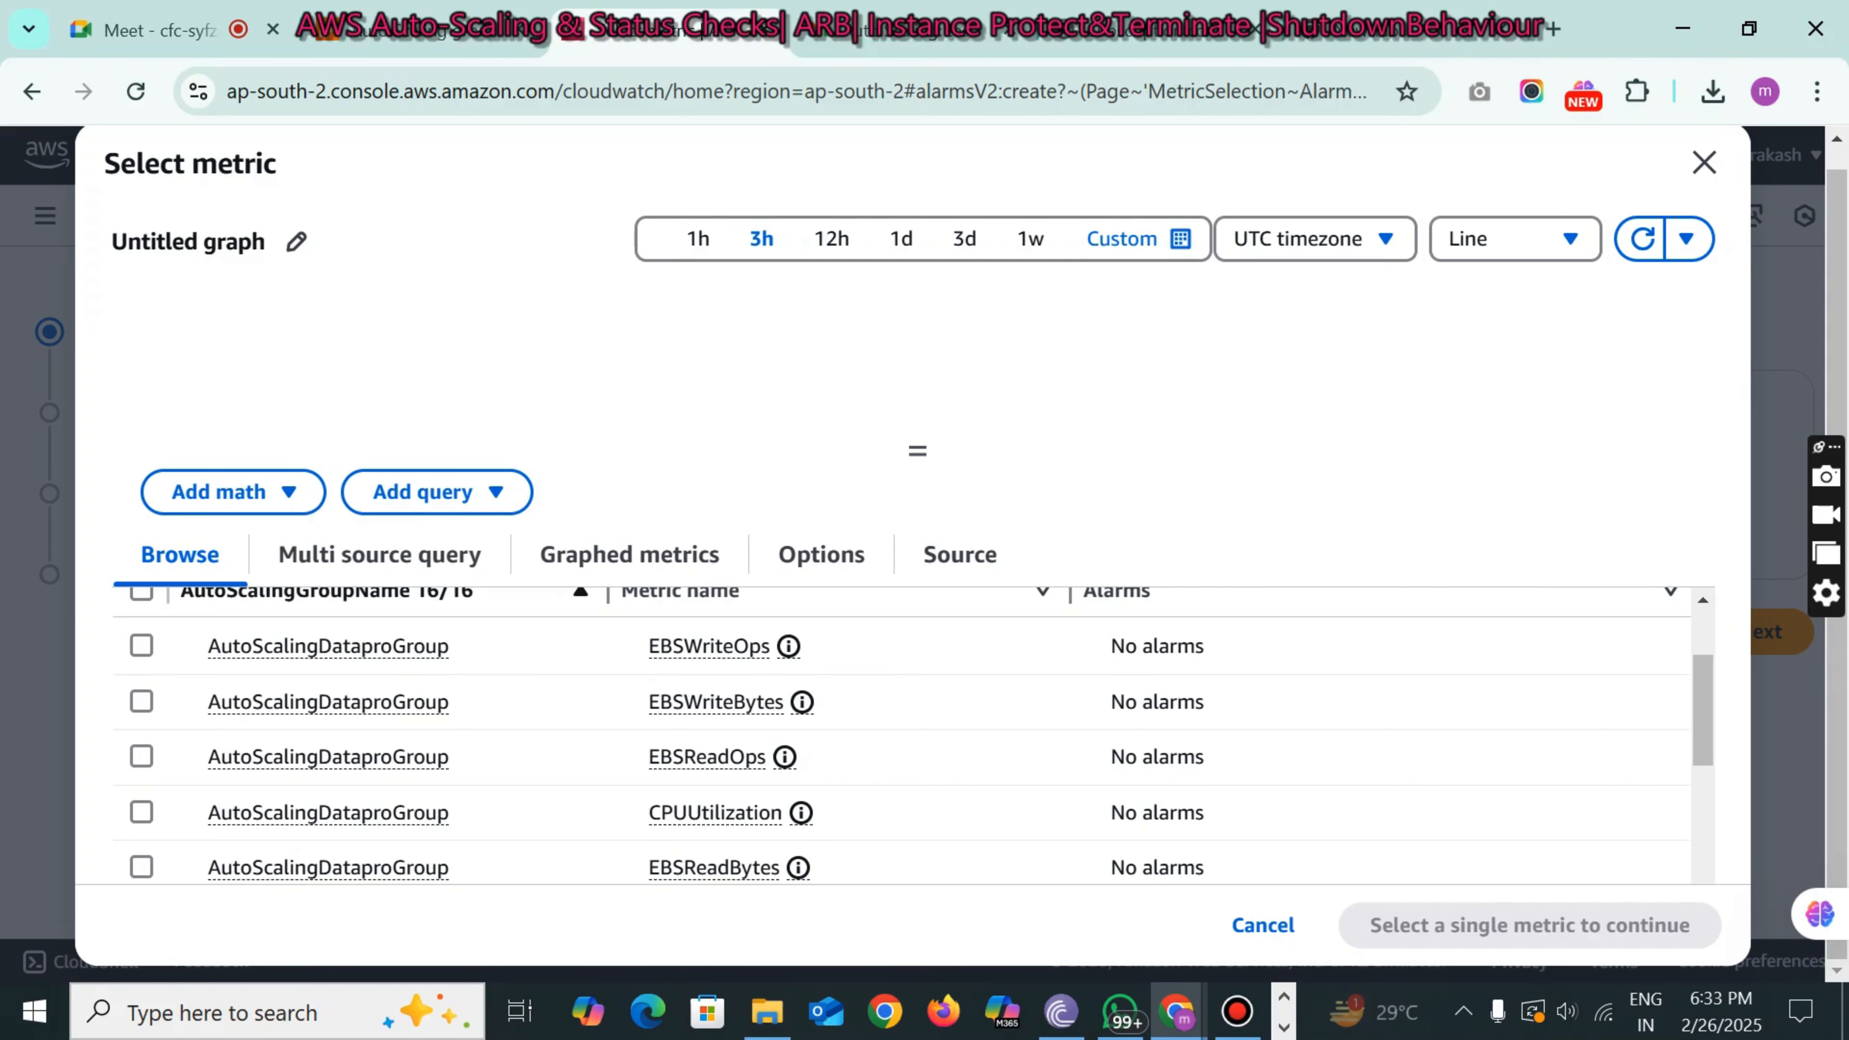
{"action": "left_click", "coordinate": [141, 811]}
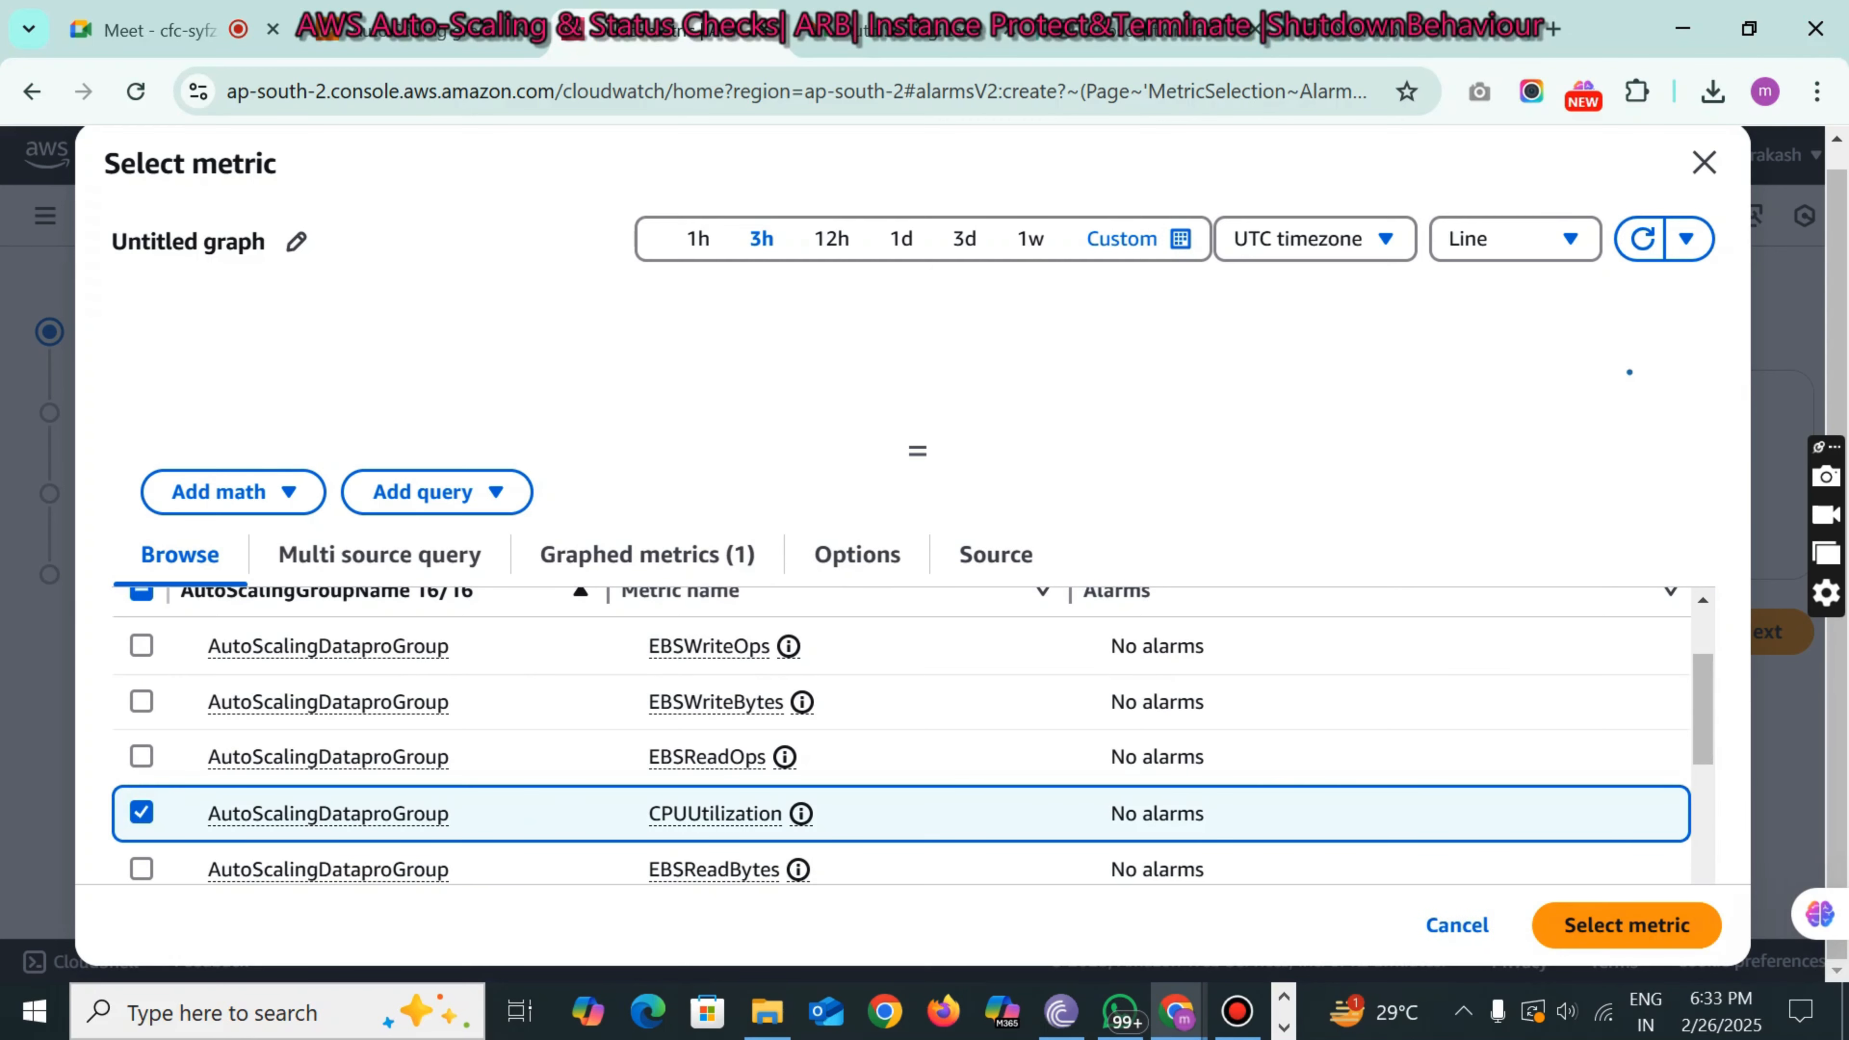
{"action": "left_click", "coordinate": [1627, 926]}
- Set the evaluation period of the CPUUtilization metric to 1 minute
{"action": "scroll", "coordinate": [925, 582], "scroll_direction": "down", "scroll_amount": 4}
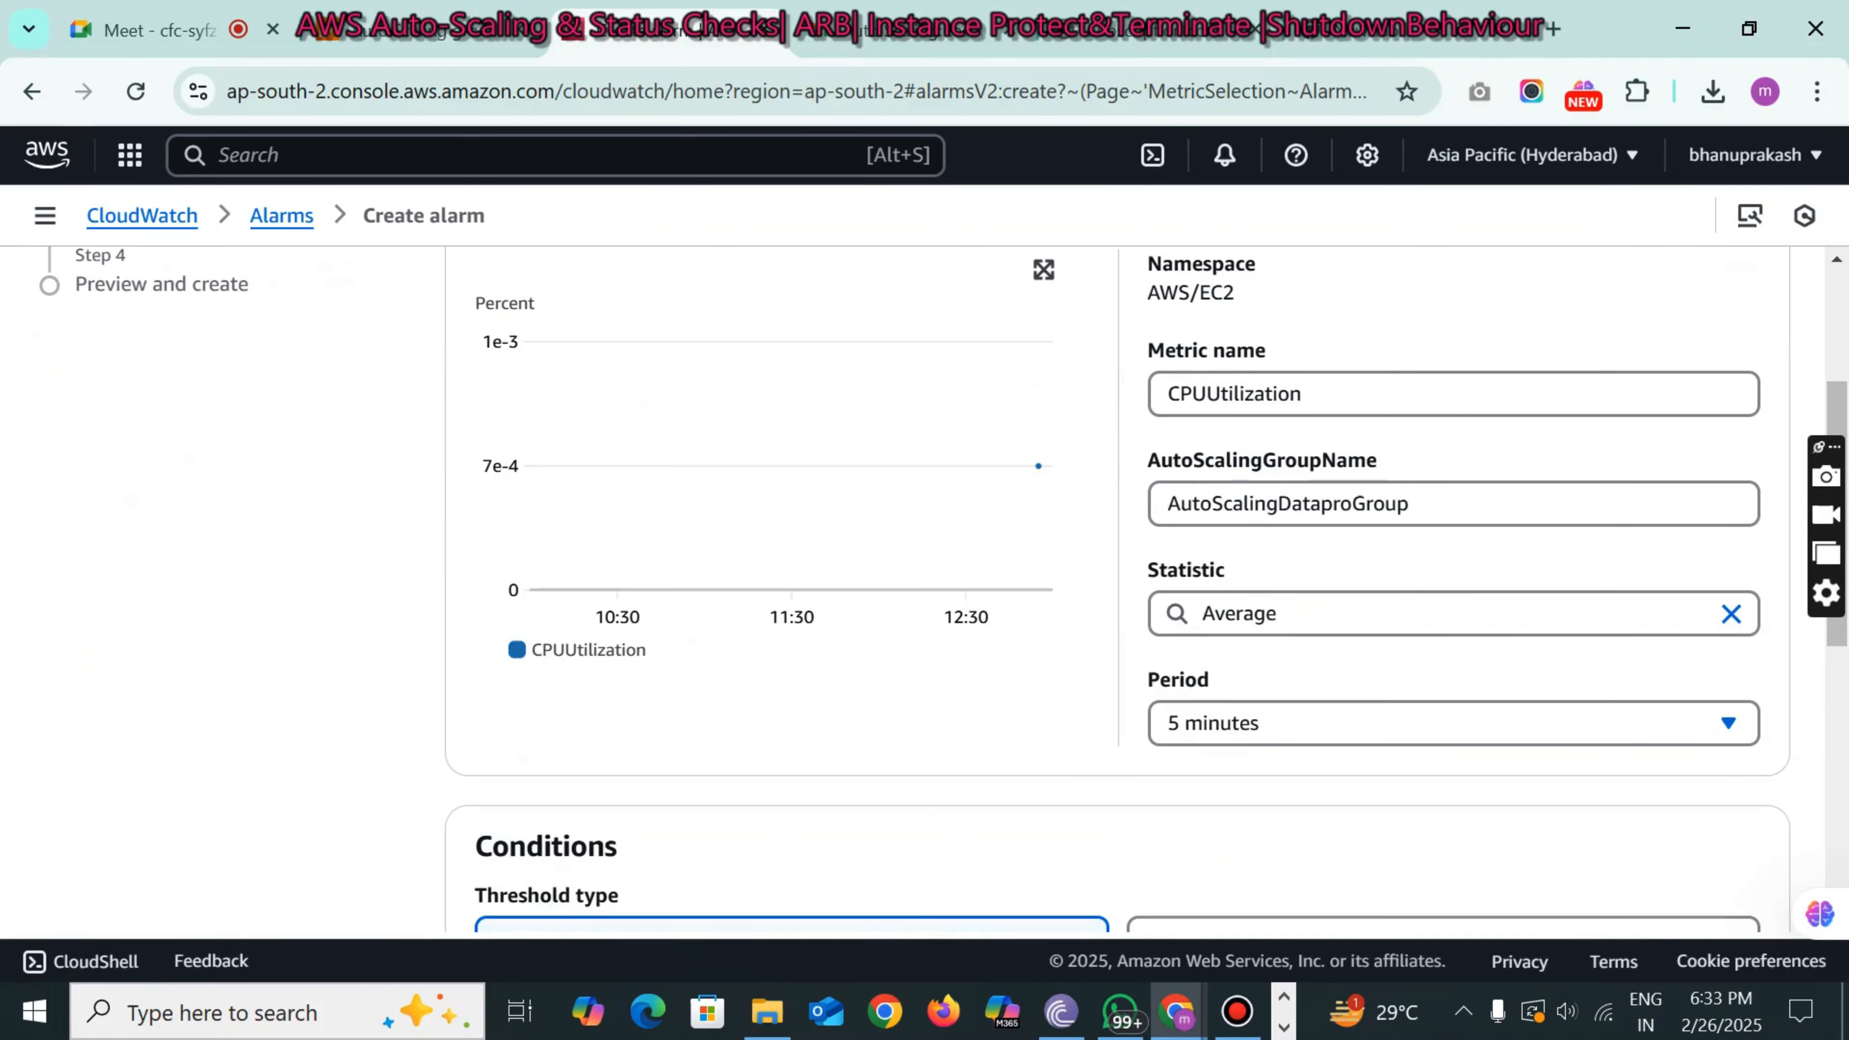
{"action": "left_click", "coordinate": [1228, 723]}
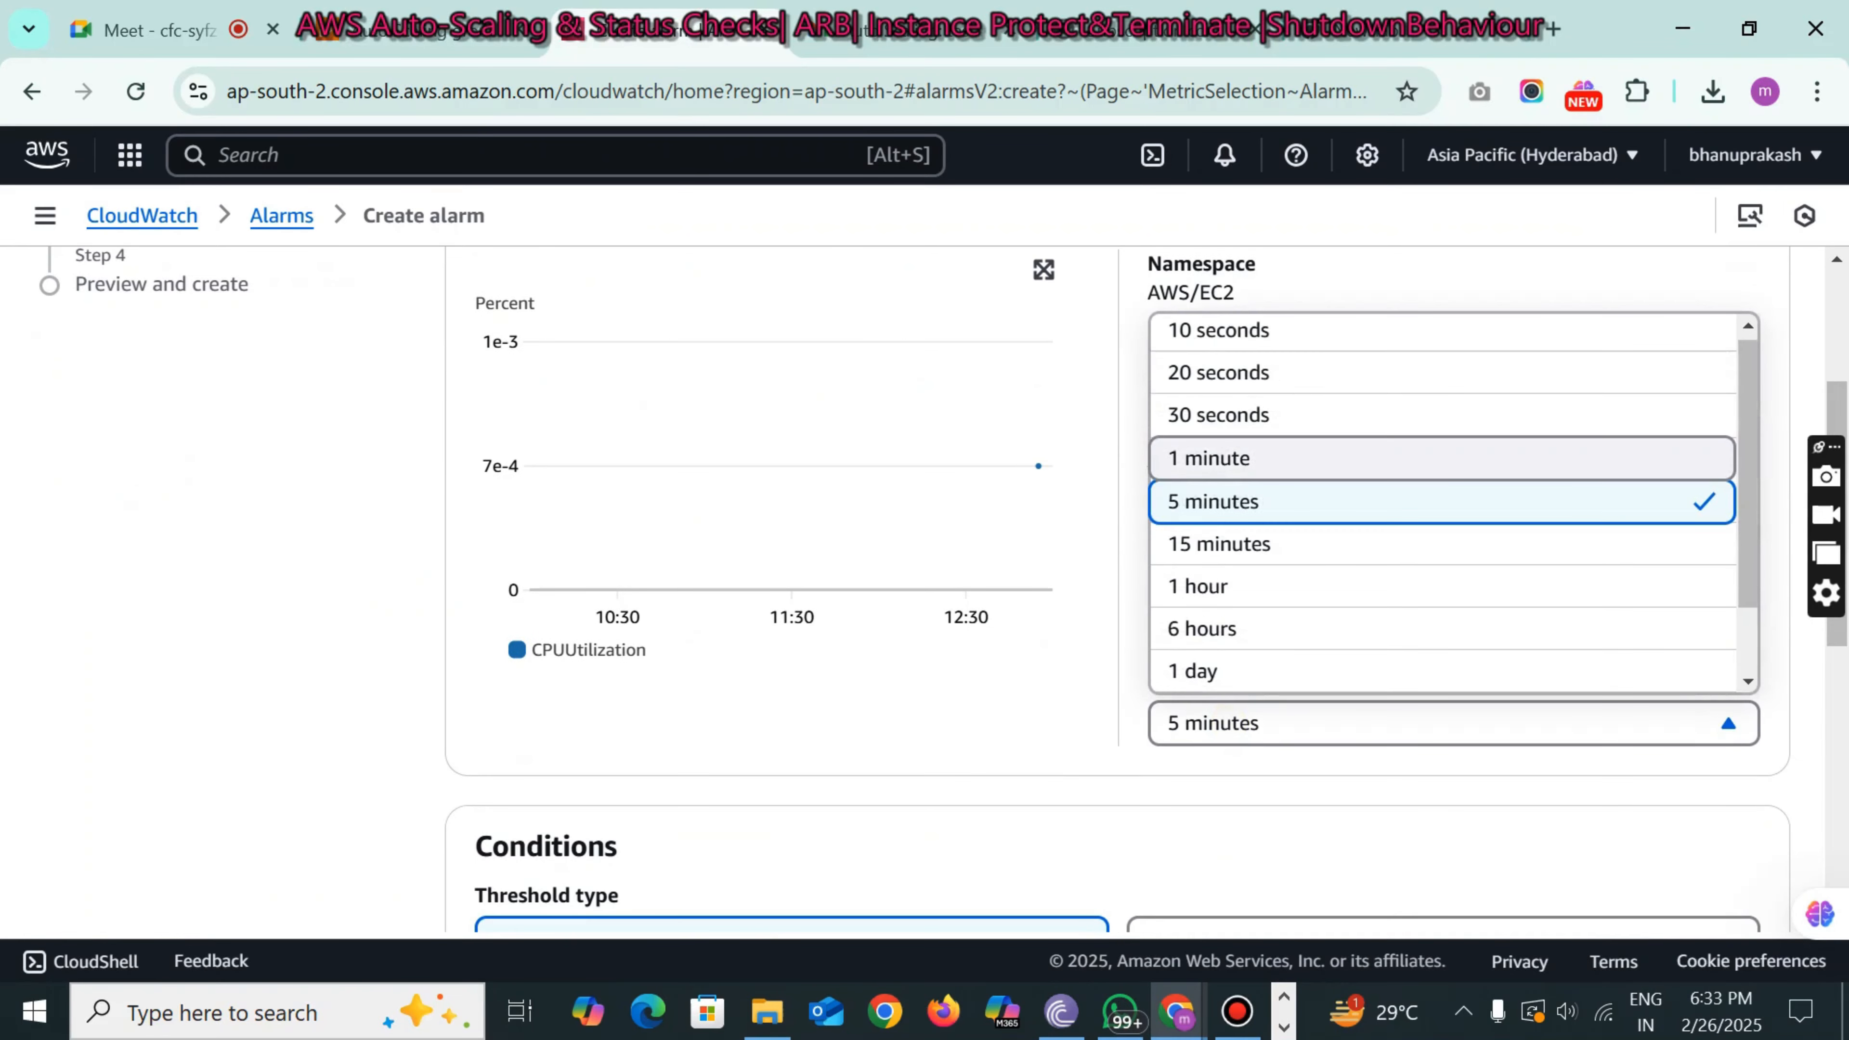
{"action": "left_click", "coordinate": [1219, 457]}
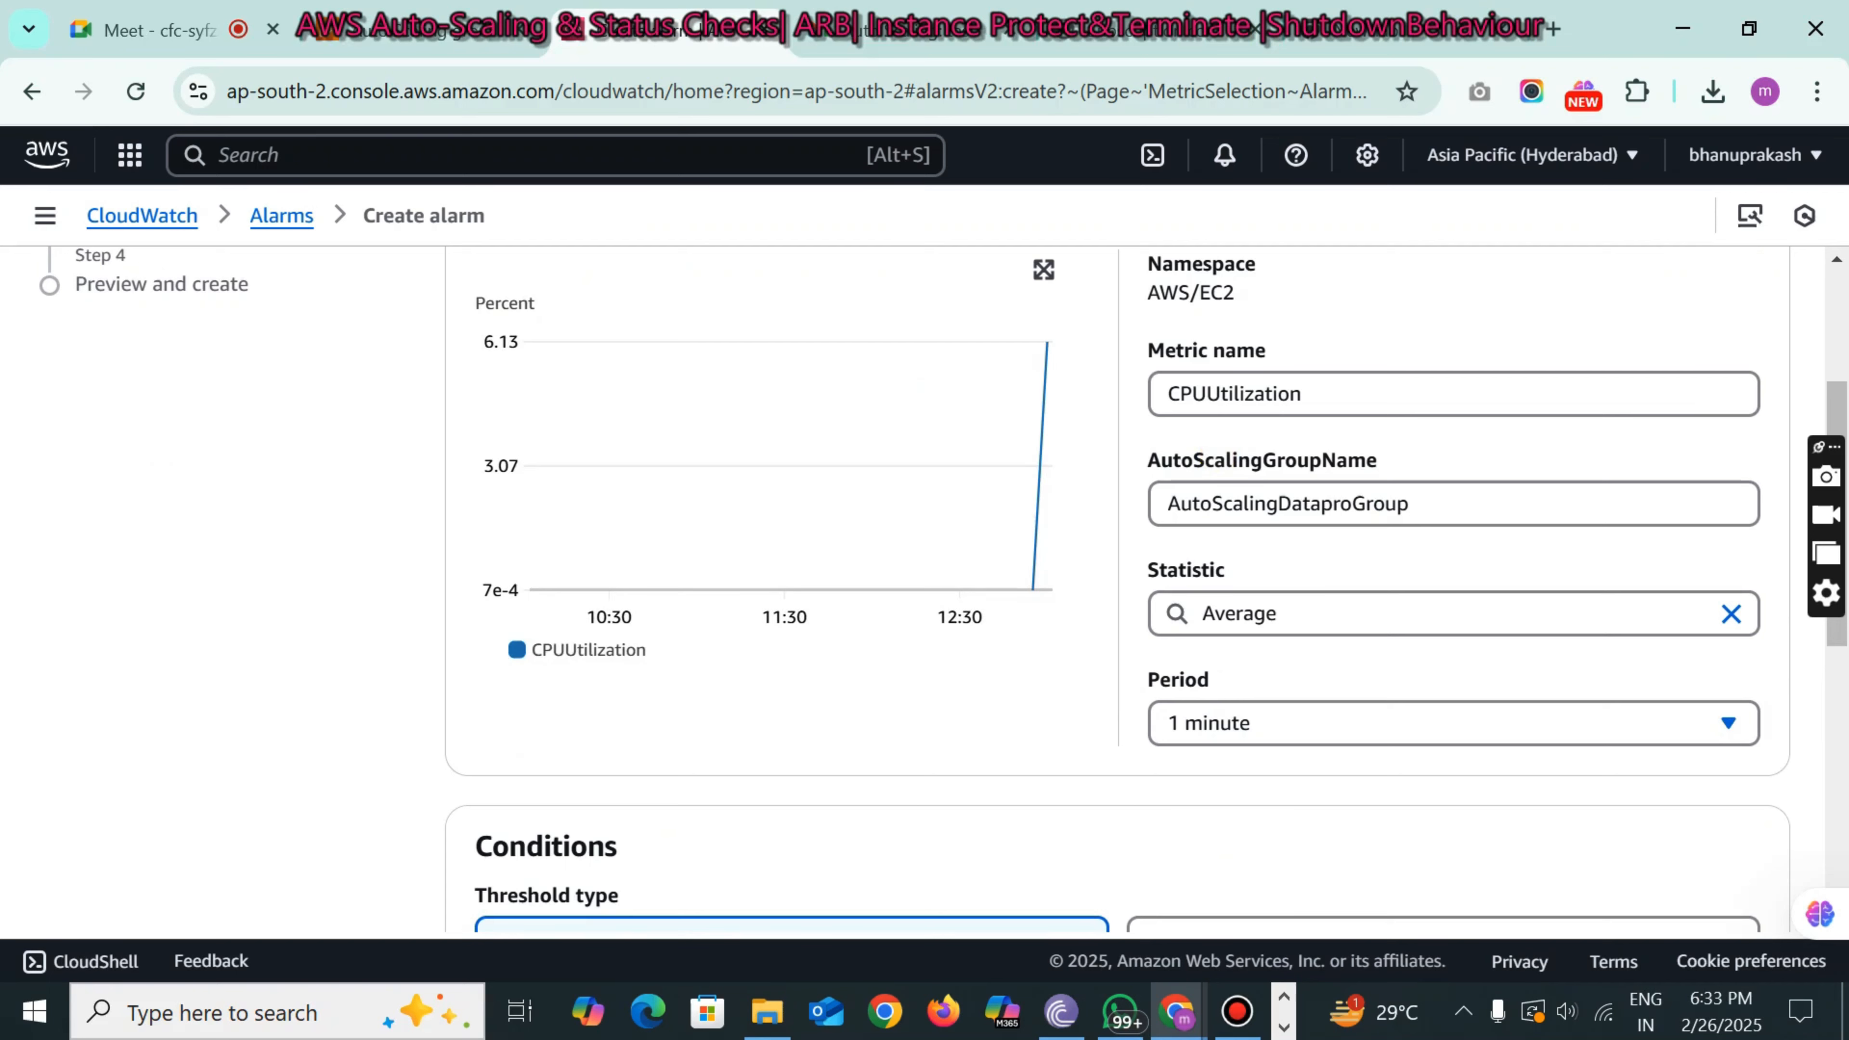
- Set the static alarm condition to CPUUtilization Greater/Equal 70 and proceed to the alarm's actions
{"action": "scroll", "coordinate": [1118, 590], "scroll_direction": "down", "scroll_amount": 5}
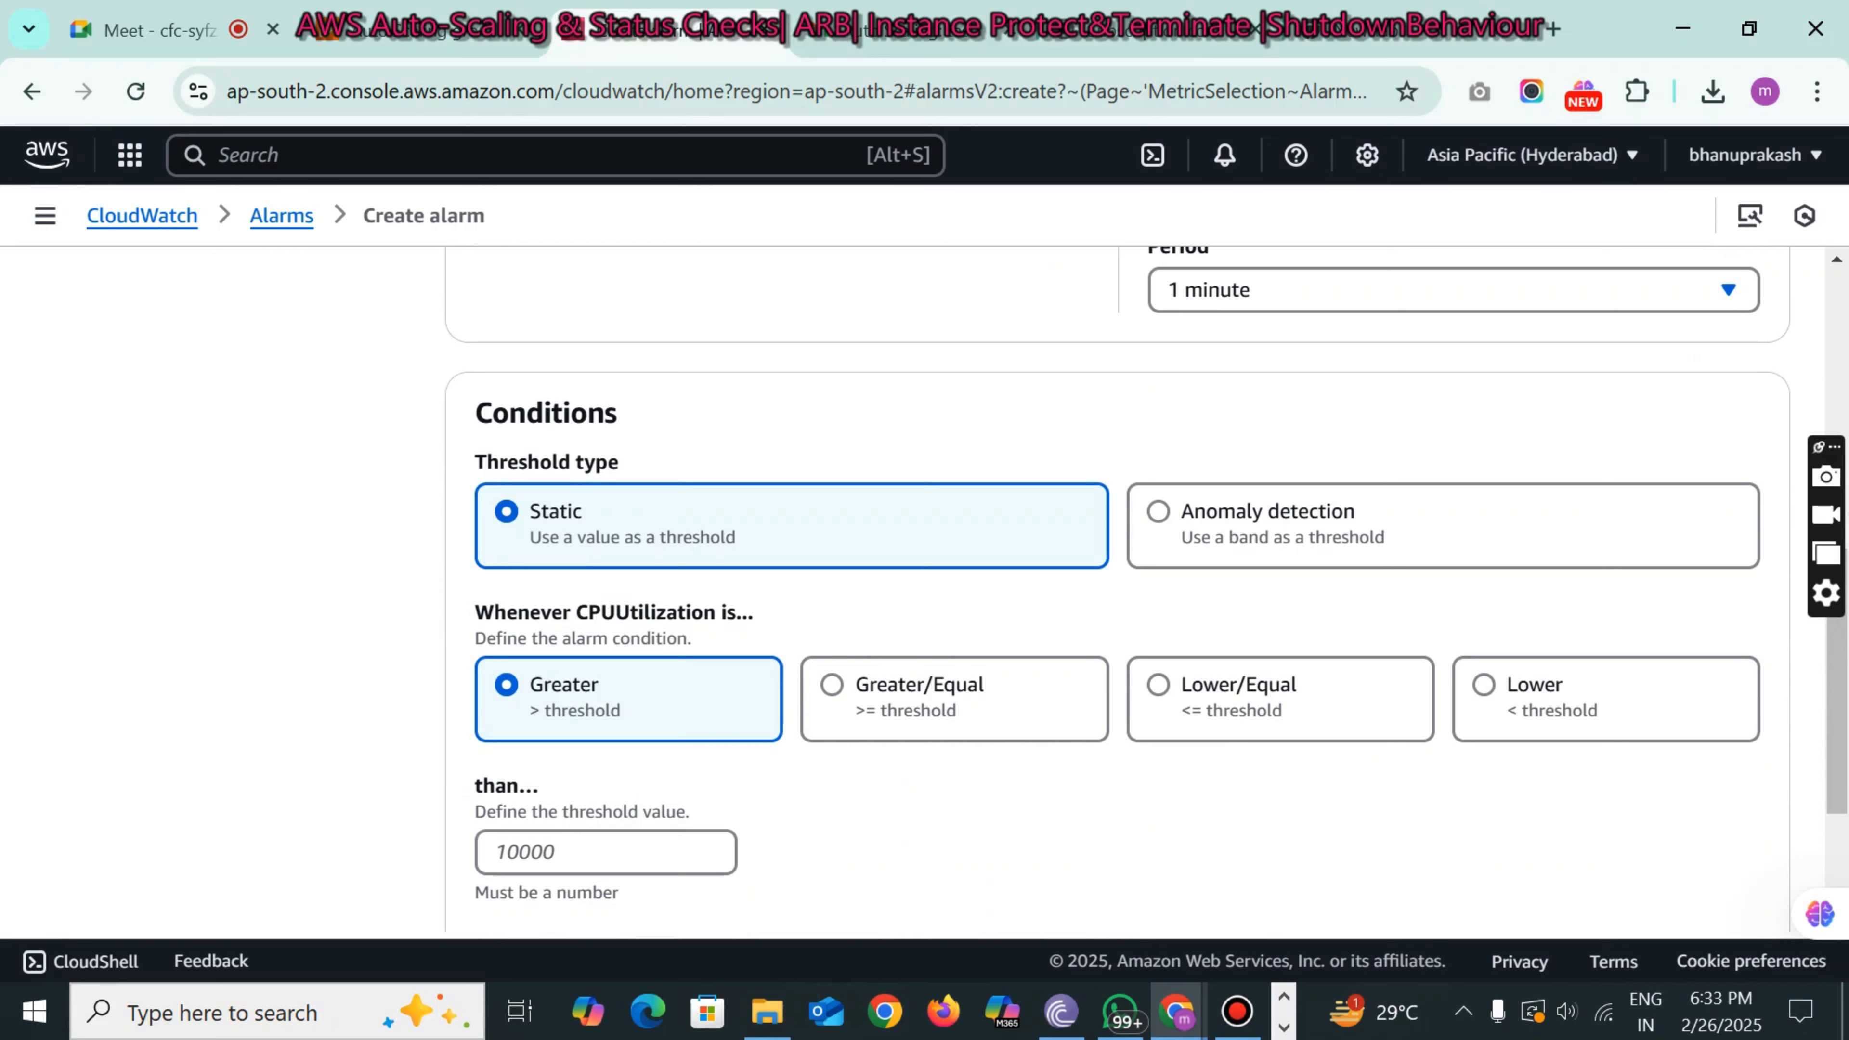
{"action": "left_click_drag", "start_coordinate": [476, 612], "coordinate": [778, 610]}
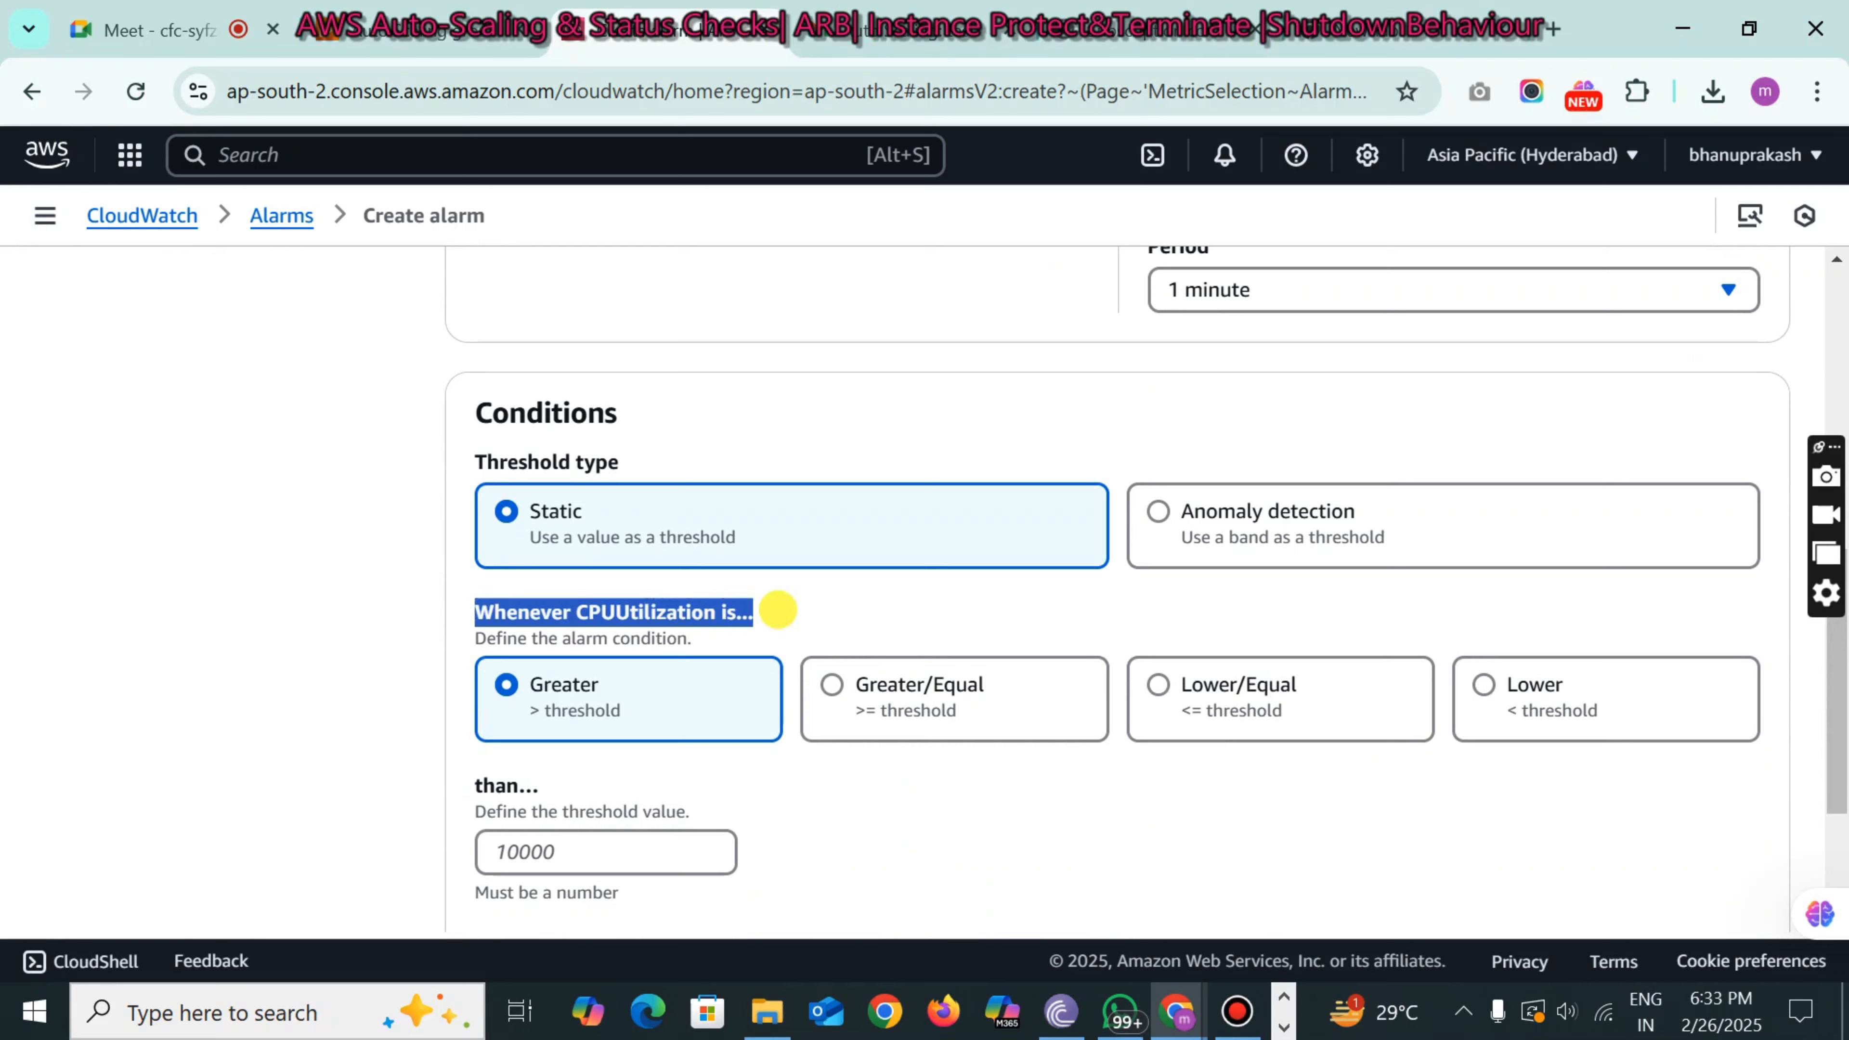
{"action": "left_click", "coordinate": [880, 694]}
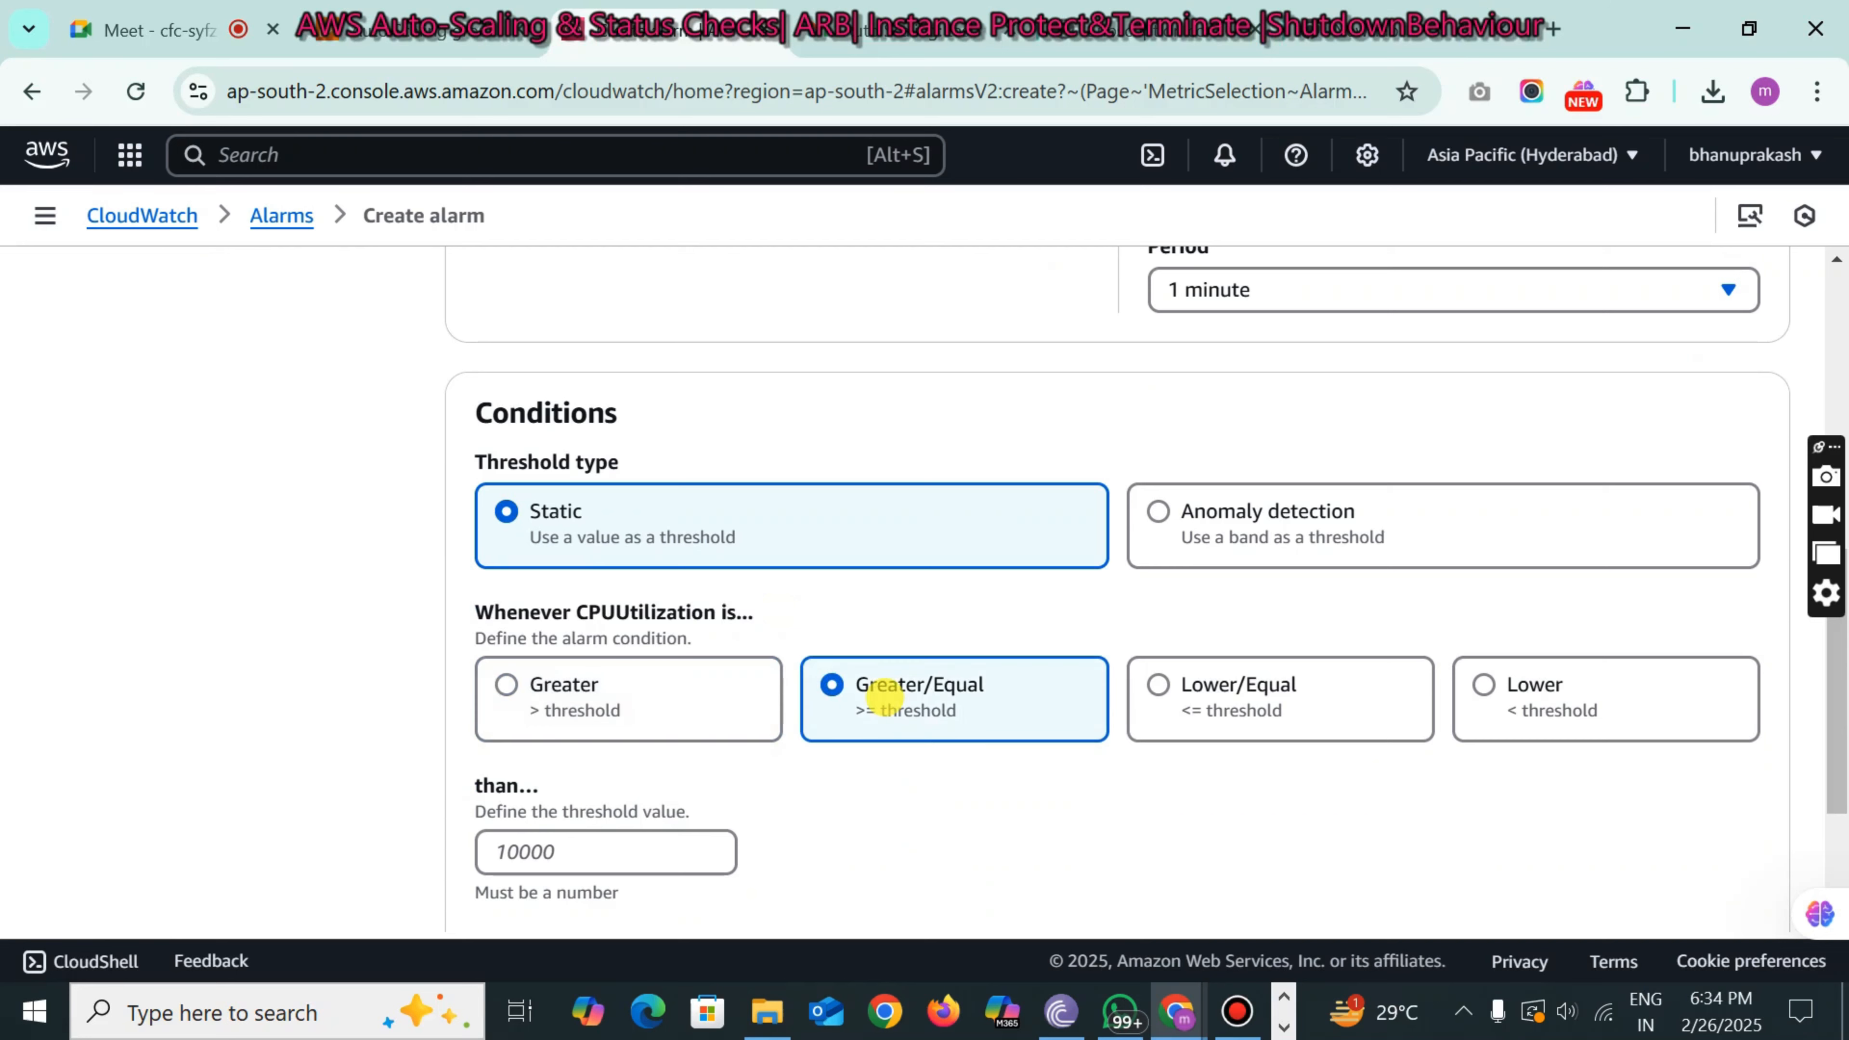
{"action": "left_click", "coordinate": [603, 855]}
{"action": "scroll", "coordinate": [603, 855], "scroll_direction": "down", "scroll_amount": 2}
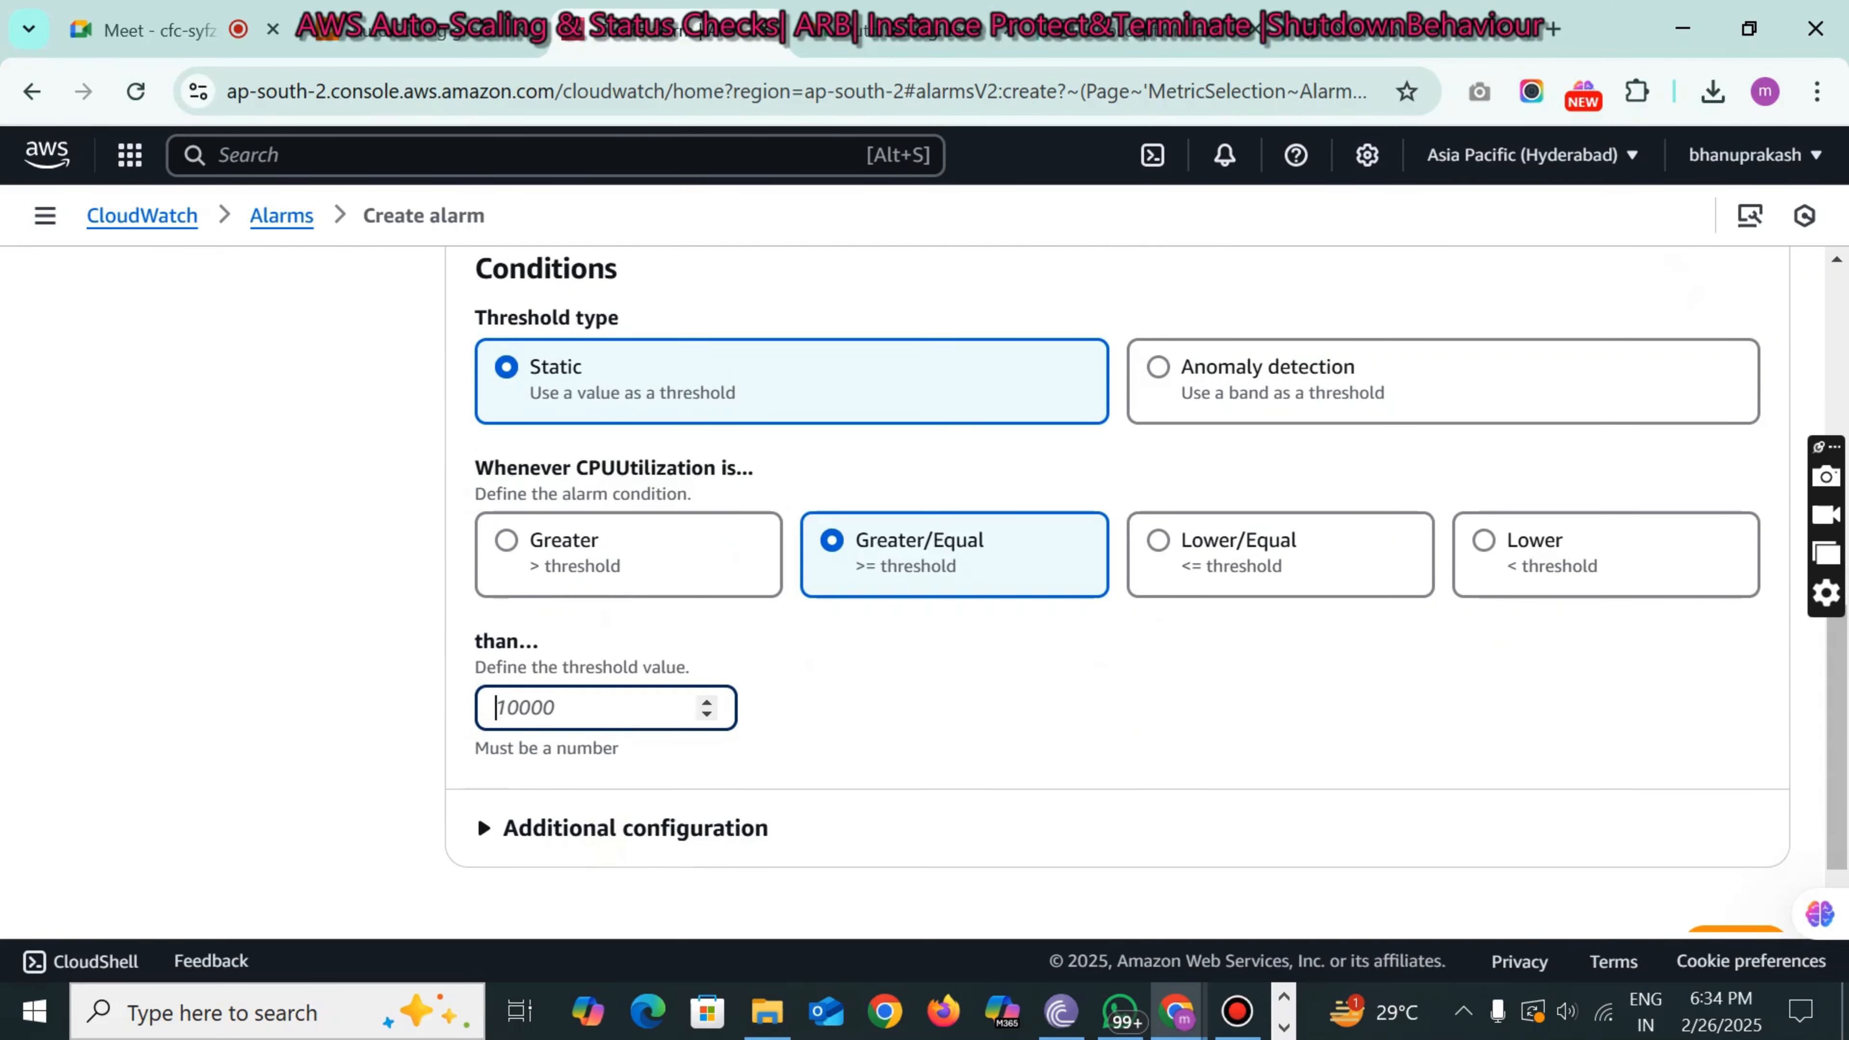
{"action": "type", "text": "70"}
{"action": "left_click", "coordinate": [858, 706]}
{"action": "scroll", "coordinate": [858, 707], "scroll_direction": "down", "scroll_amount": 2}
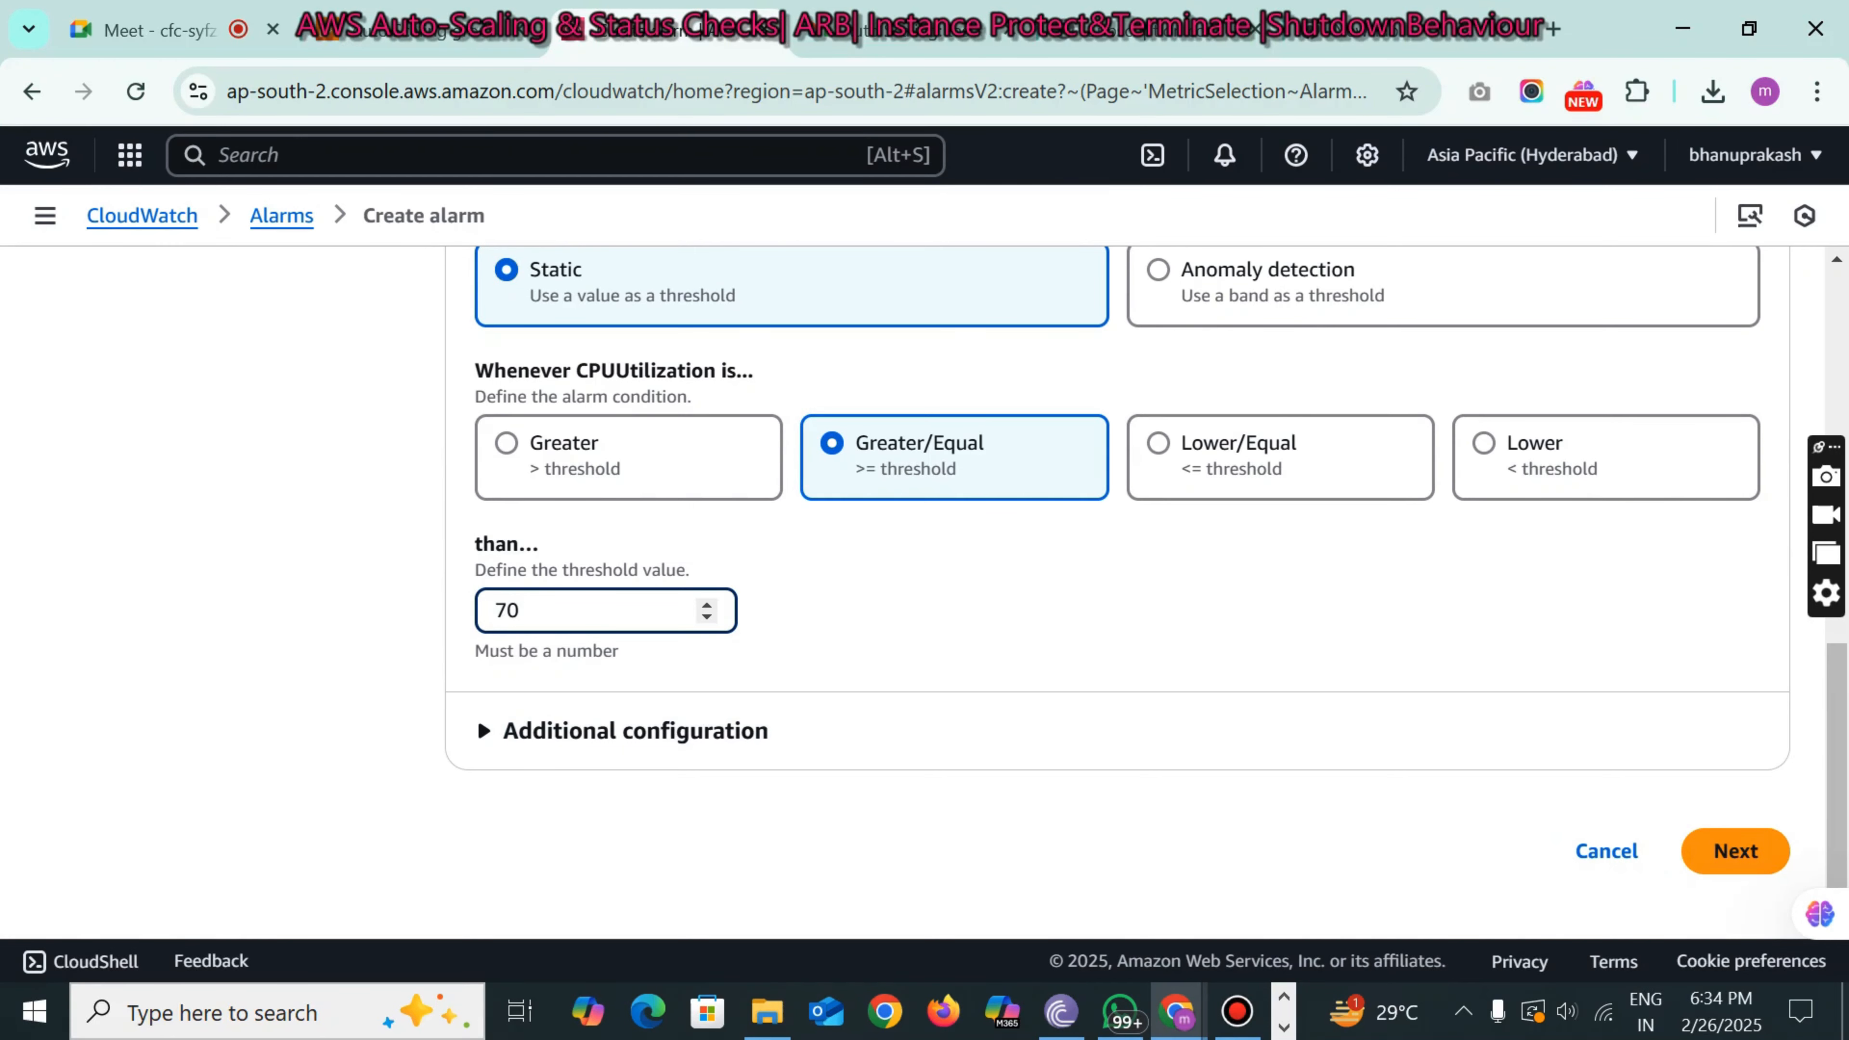
{"action": "left_click", "coordinate": [1736, 851]}
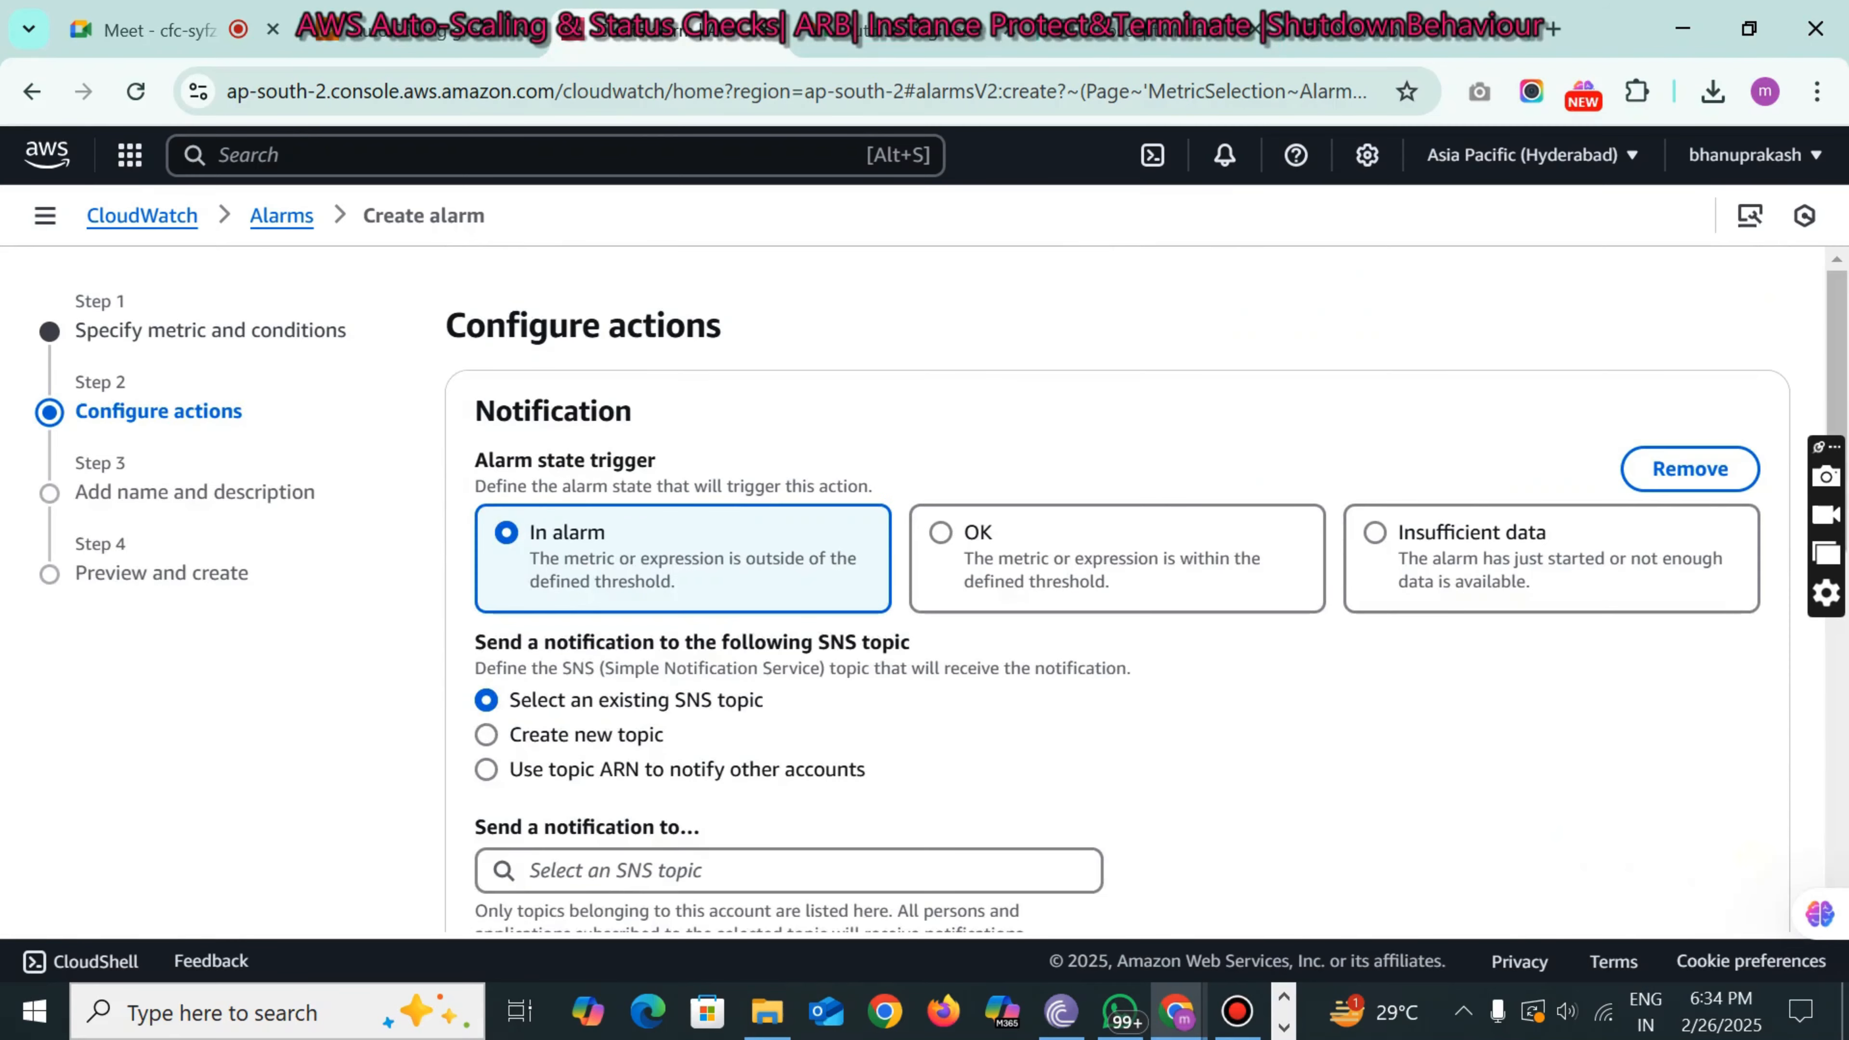
- Choose the existing SNS topic AutoScalingTopic to receive the notification for the In alarm state
{"action": "scroll", "coordinate": [1735, 851], "scroll_direction": "down", "scroll_amount": 5}
{"action": "scroll", "coordinate": [939, 590], "scroll_direction": "down", "scroll_amount": 6}
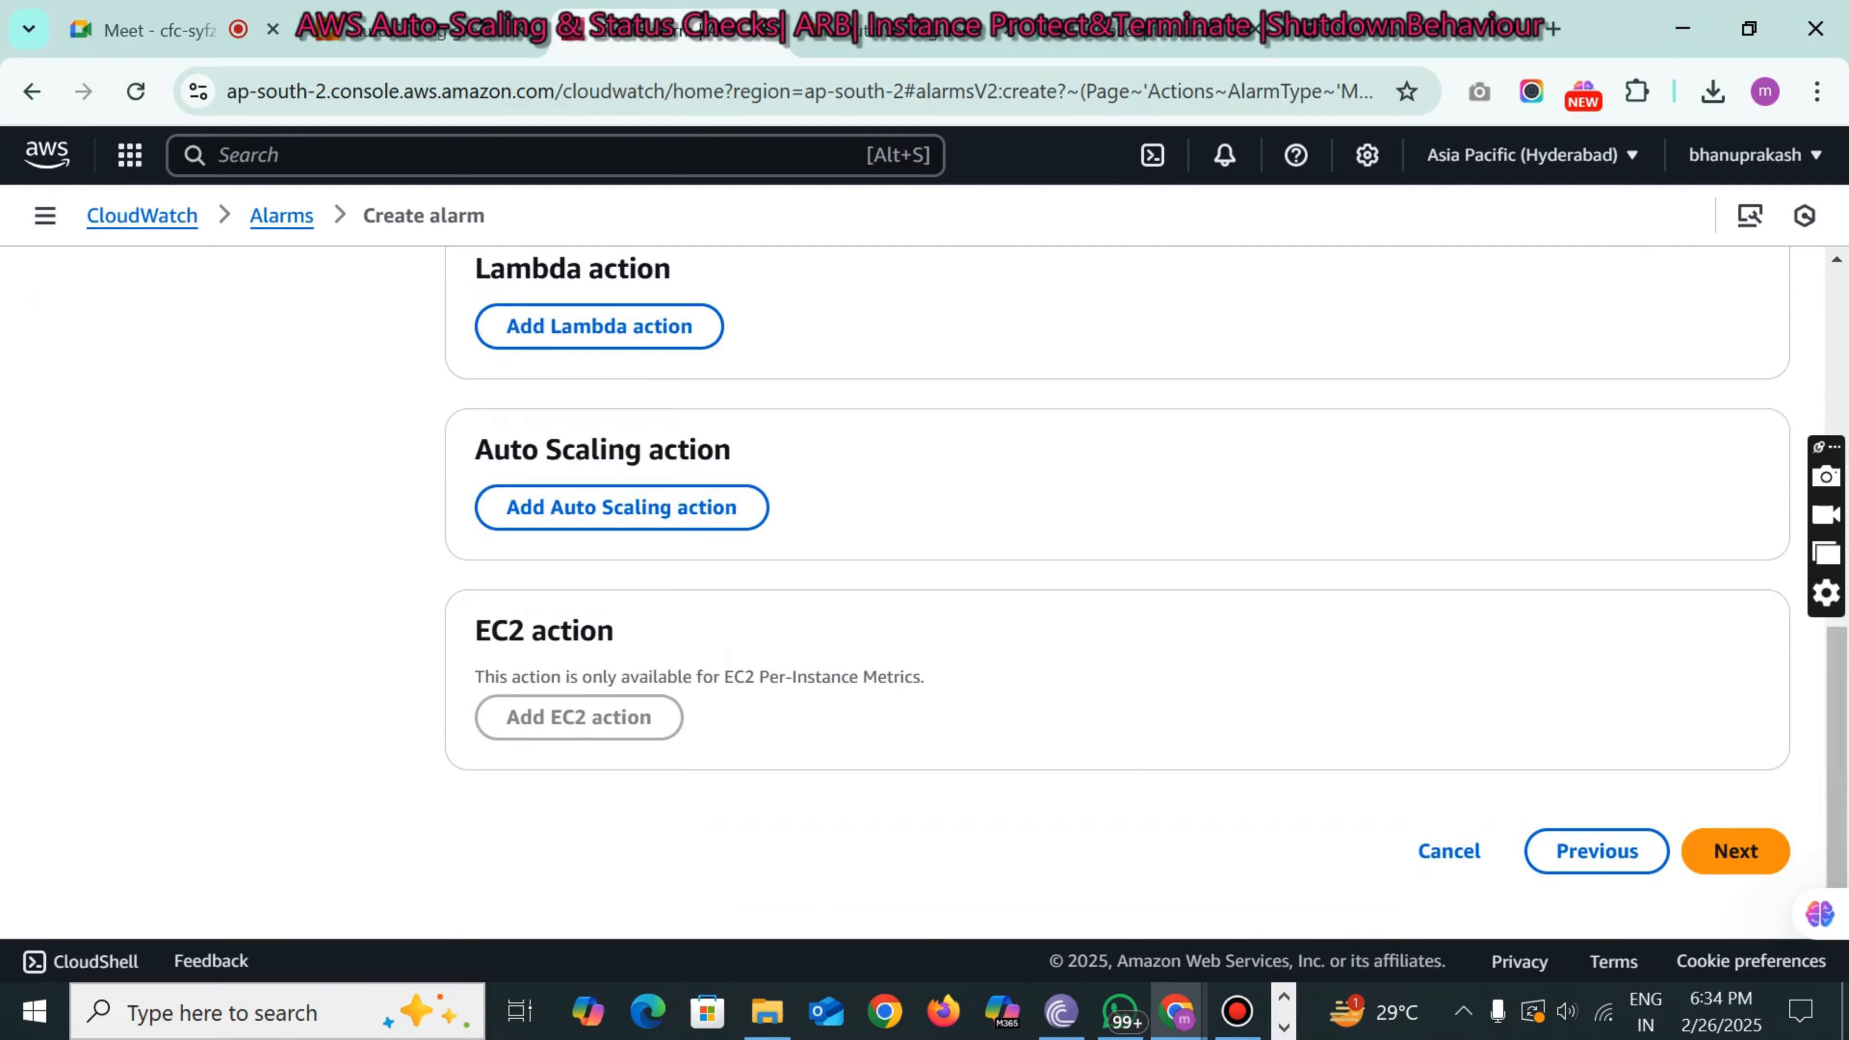
{"action": "scroll", "coordinate": [939, 590], "scroll_direction": "up", "scroll_amount": 6}
{"action": "scroll", "coordinate": [939, 590], "scroll_direction": "up", "scroll_amount": 3}
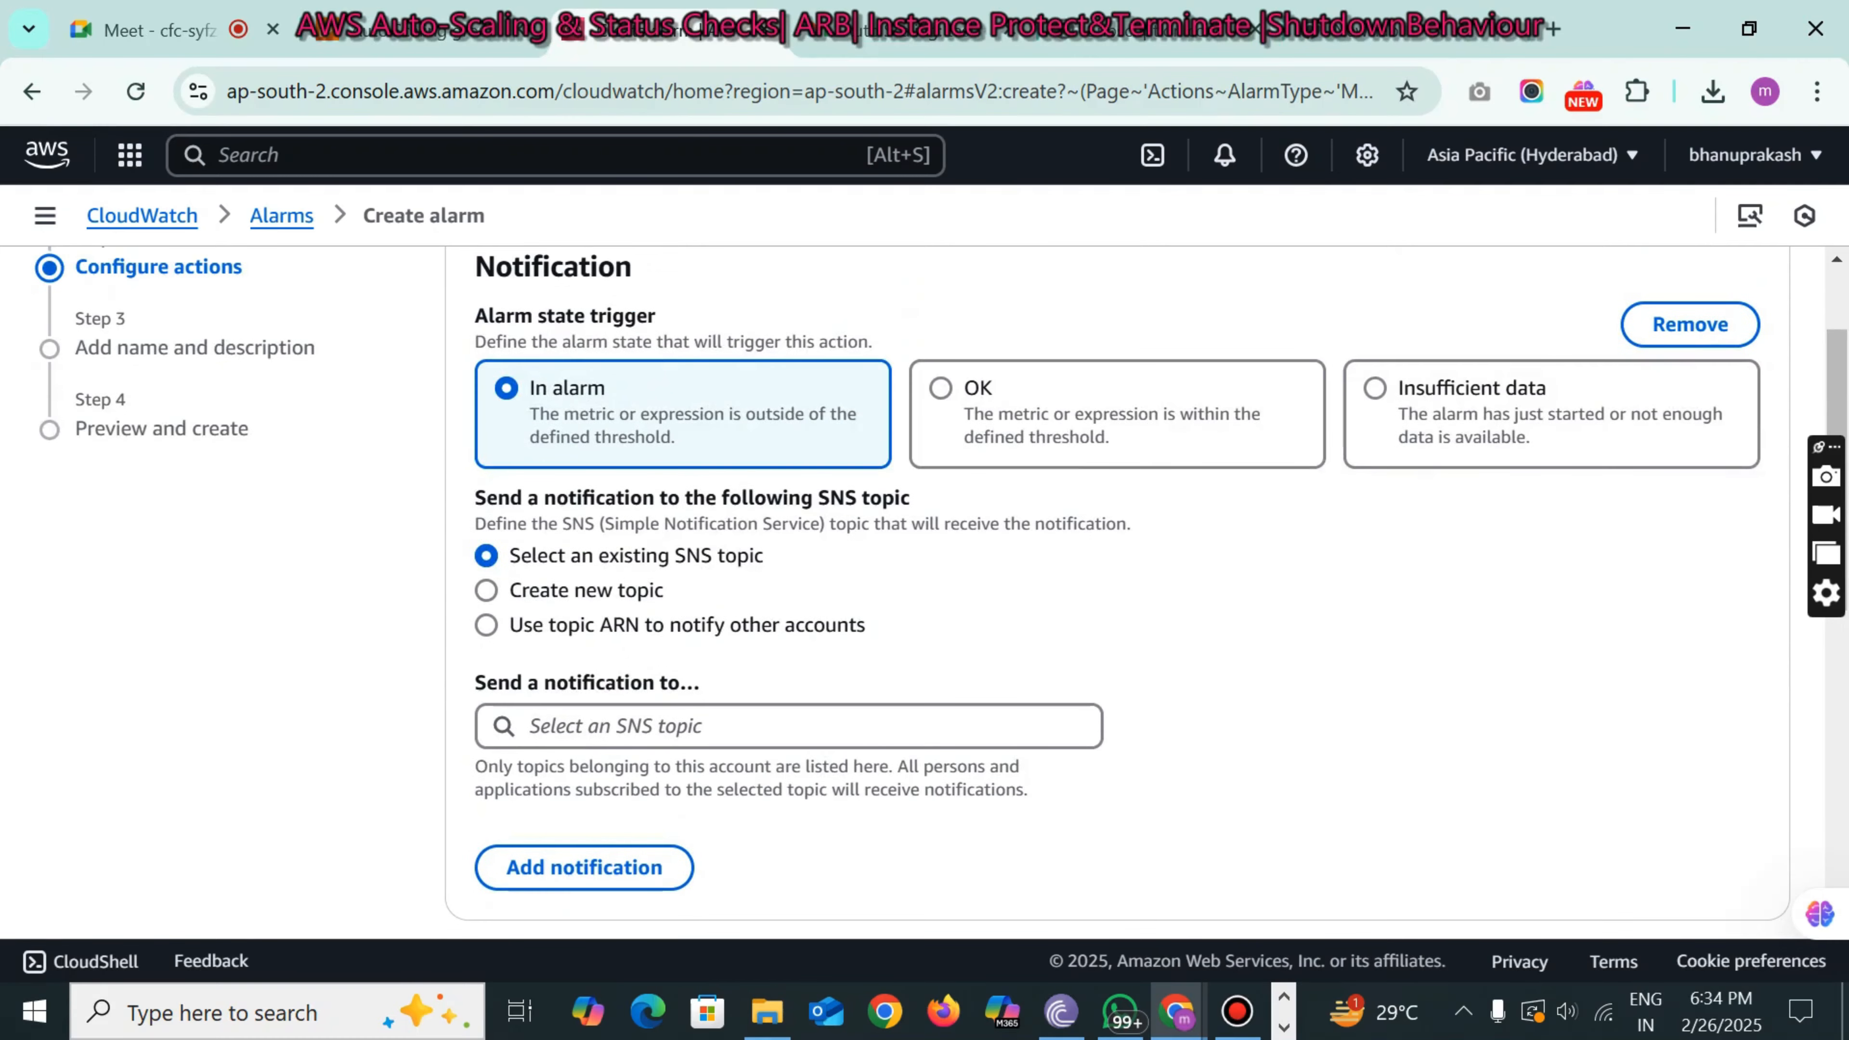
{"action": "scroll", "coordinate": [939, 590], "scroll_direction": "down", "scroll_amount": 8}
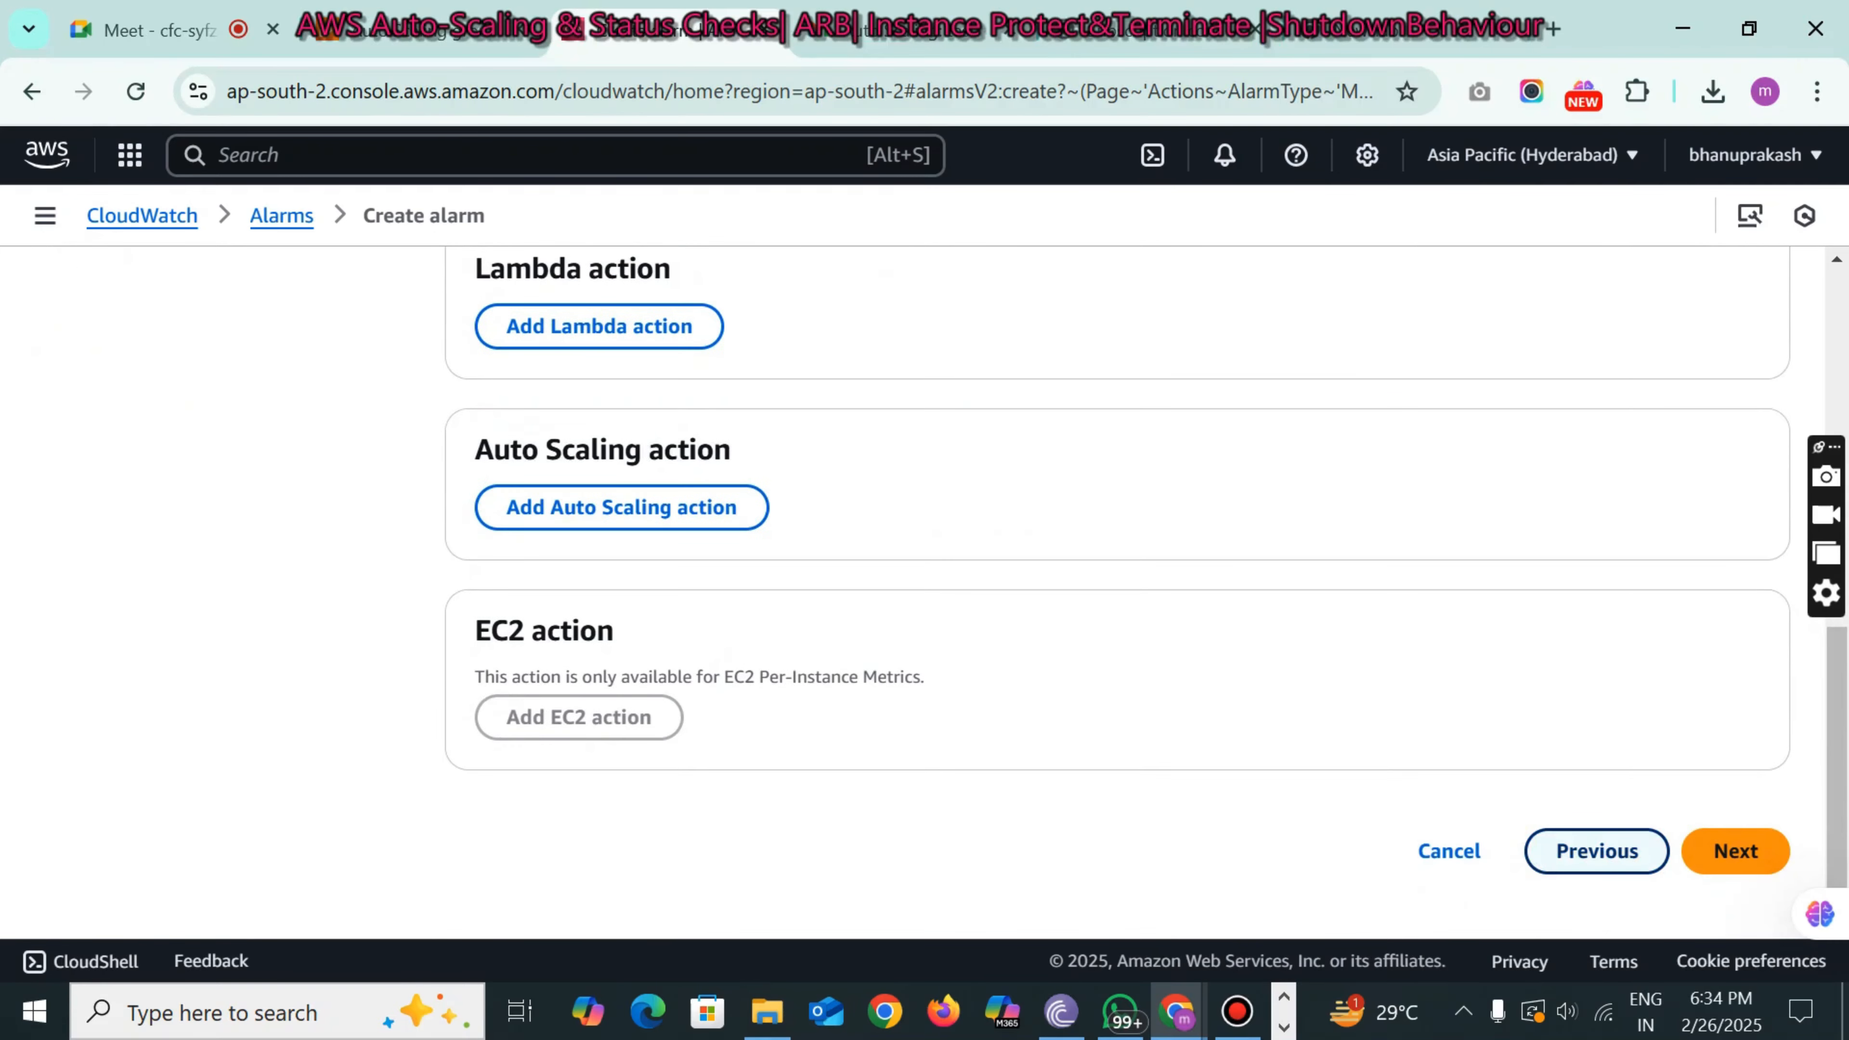
{"action": "scroll", "coordinate": [940, 590], "scroll_direction": "up", "scroll_amount": 7}
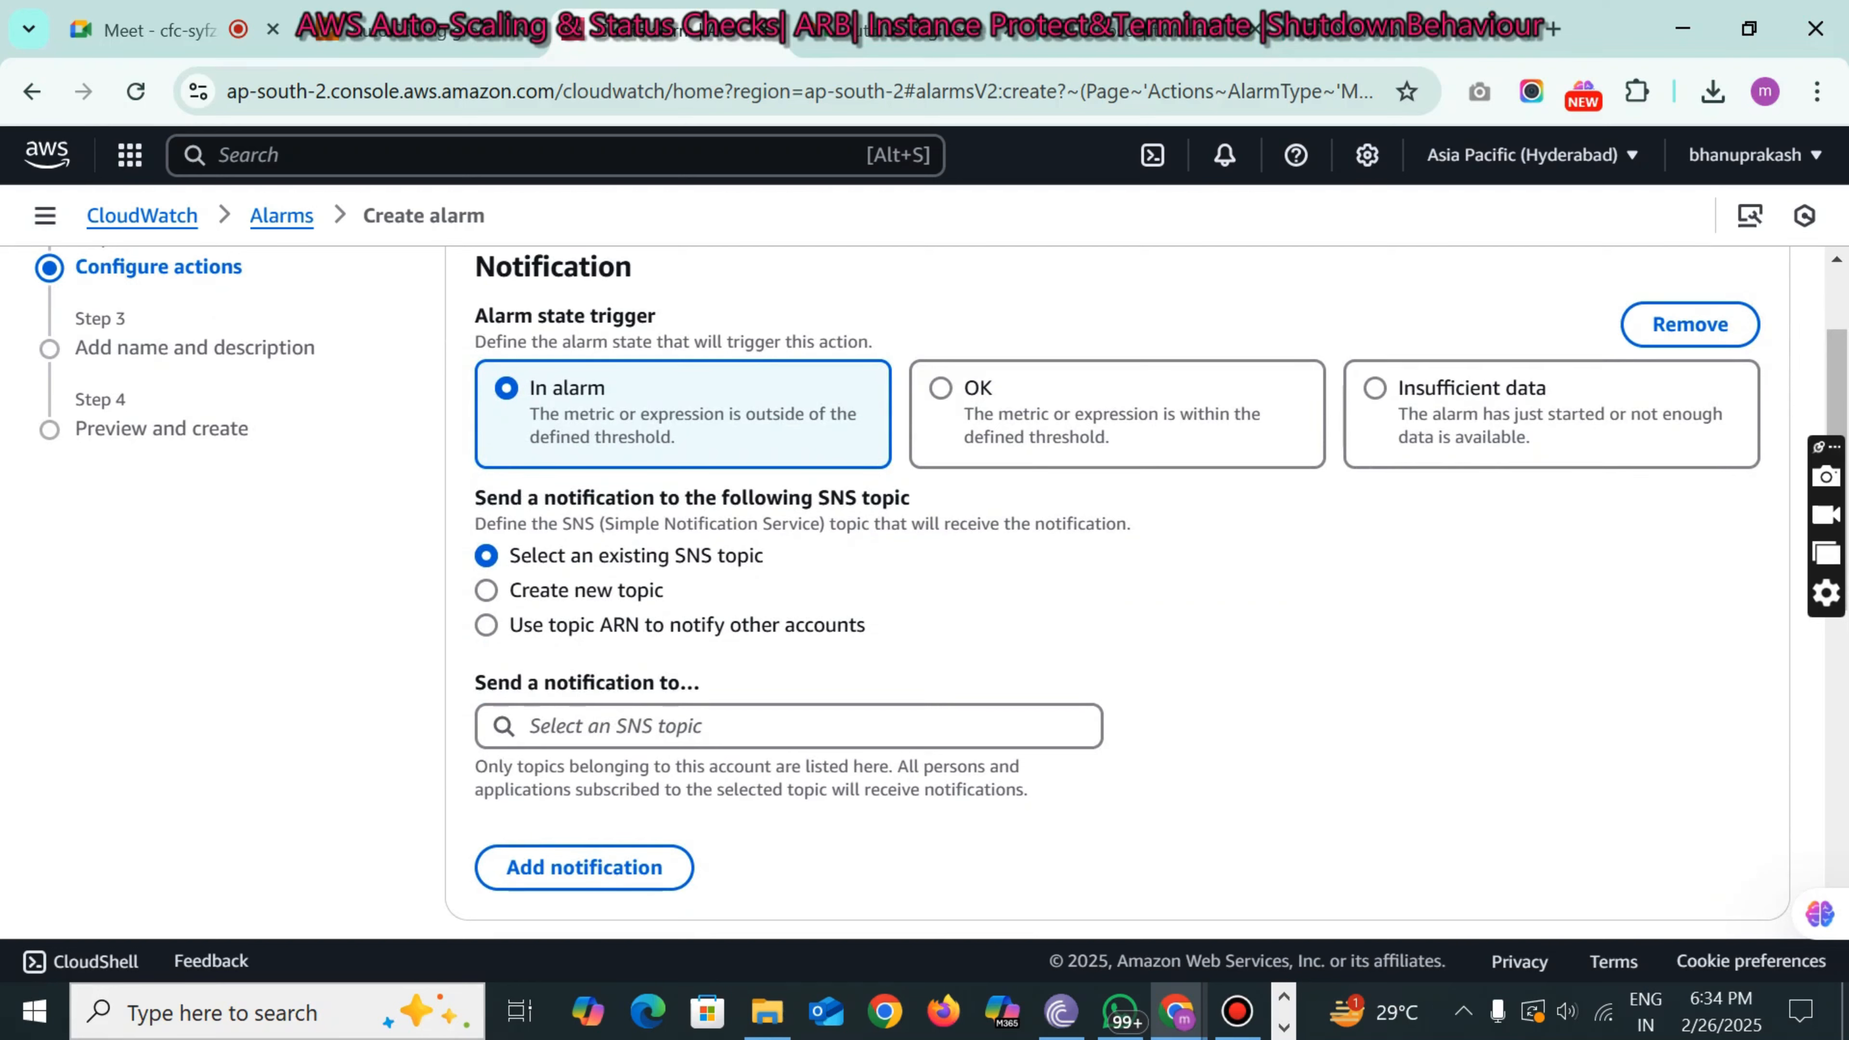
{"action": "left_click", "coordinate": [604, 726]}
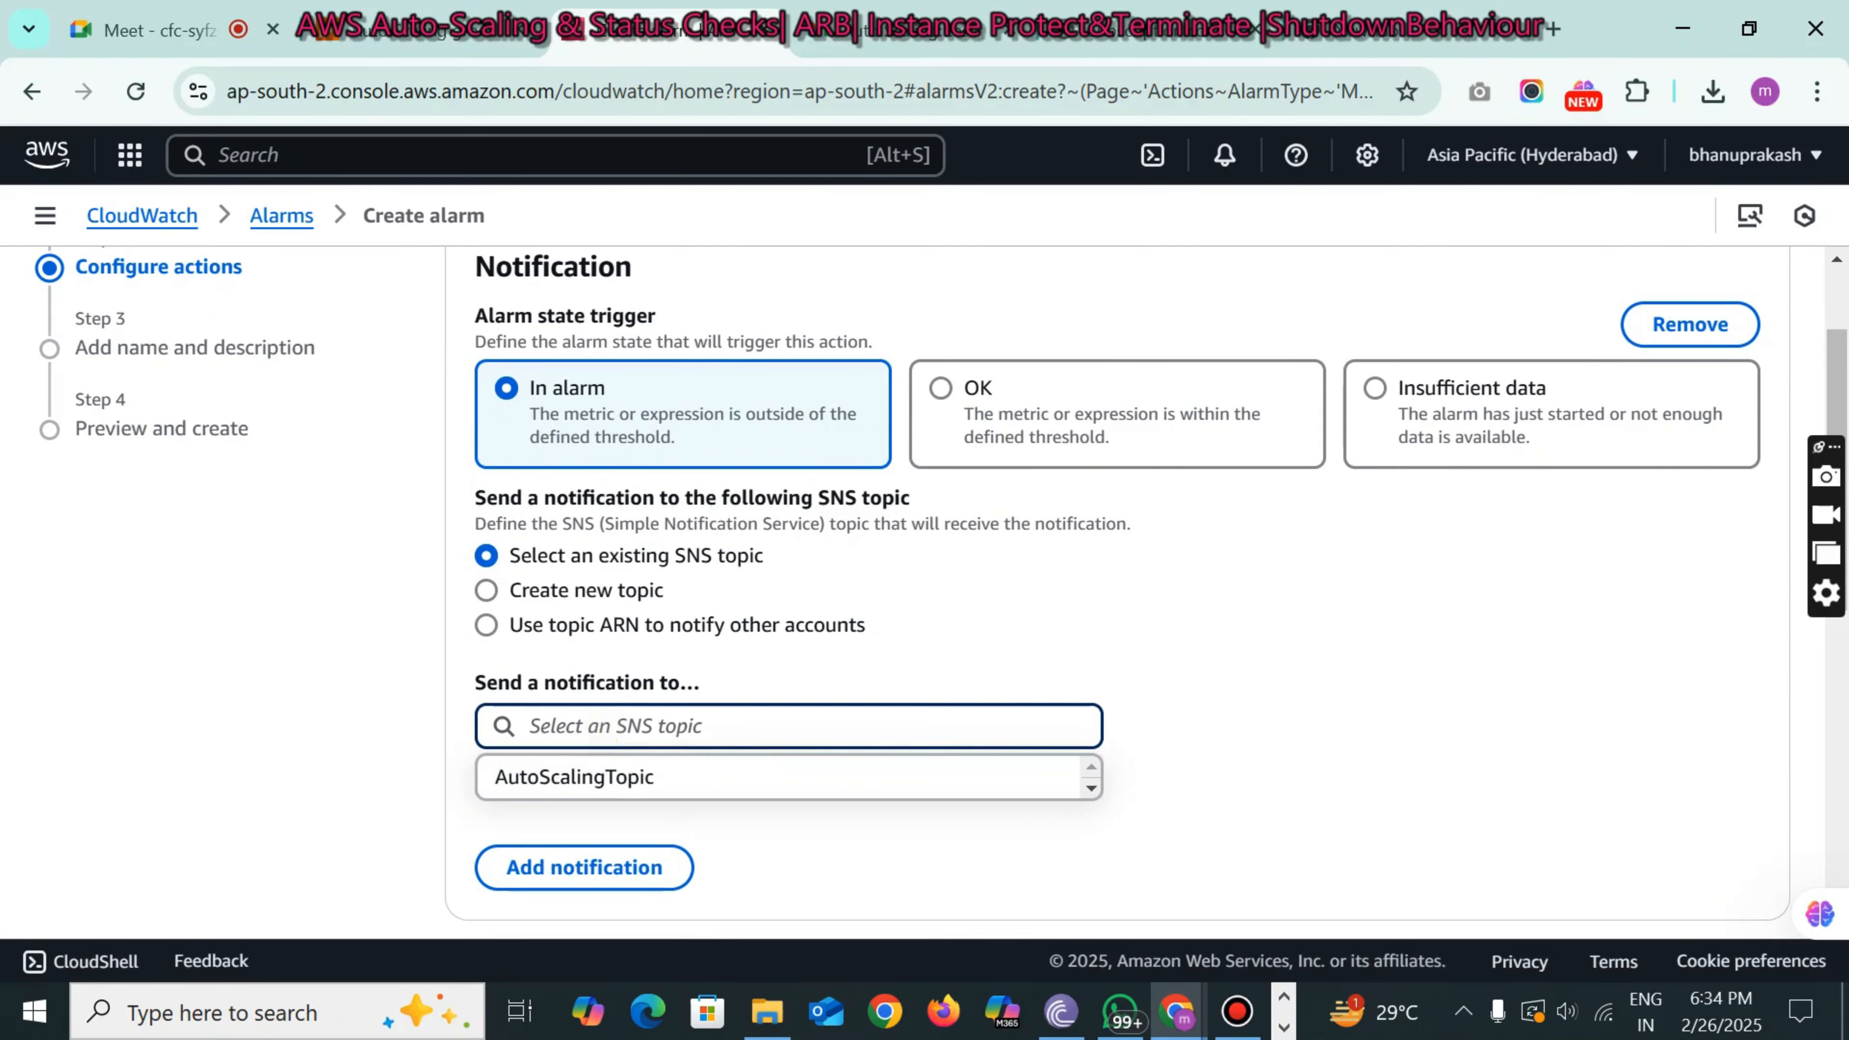
{"action": "left_click", "coordinate": [619, 777]}
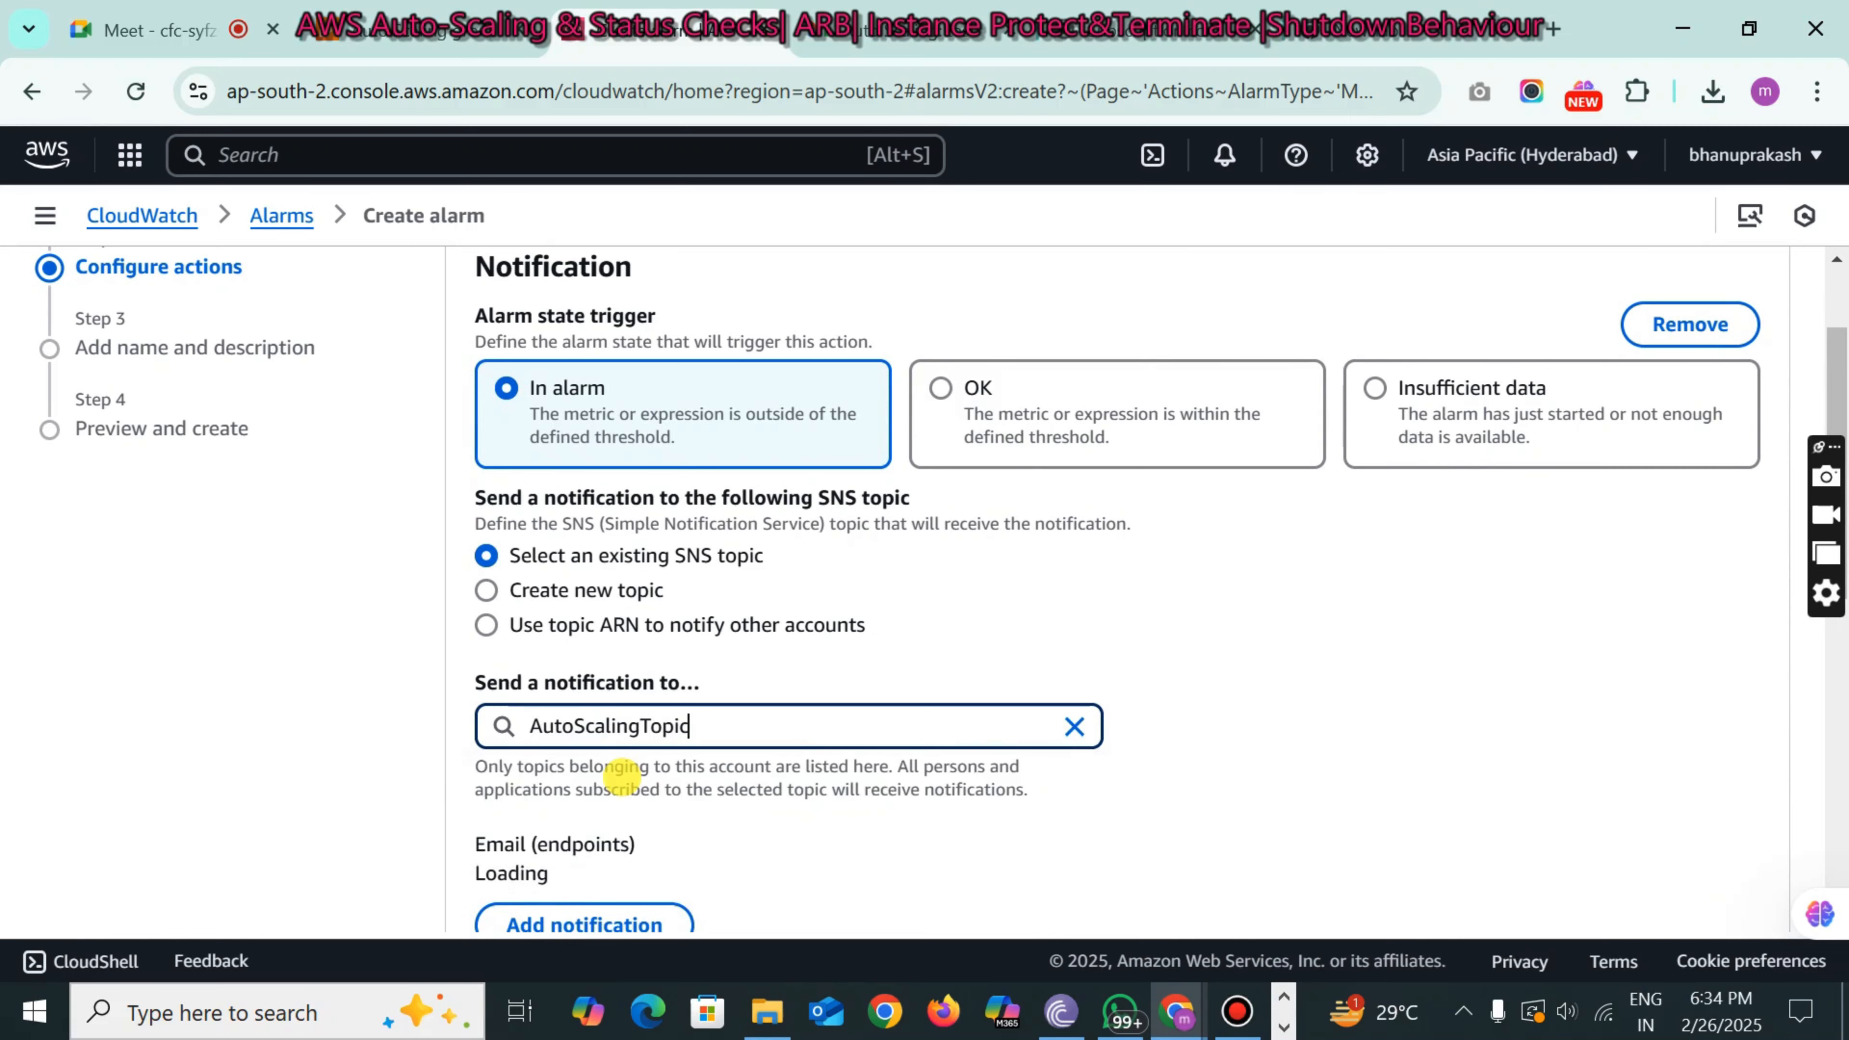
- Go back to the alarm's conditions, check the threshold and additional configuration, and return to configuring actions
{"action": "scroll", "coordinate": [786, 656], "scroll_direction": "down", "scroll_amount": 5}
{"action": "scroll", "coordinate": [1118, 582], "scroll_direction": "down", "scroll_amount": 4}
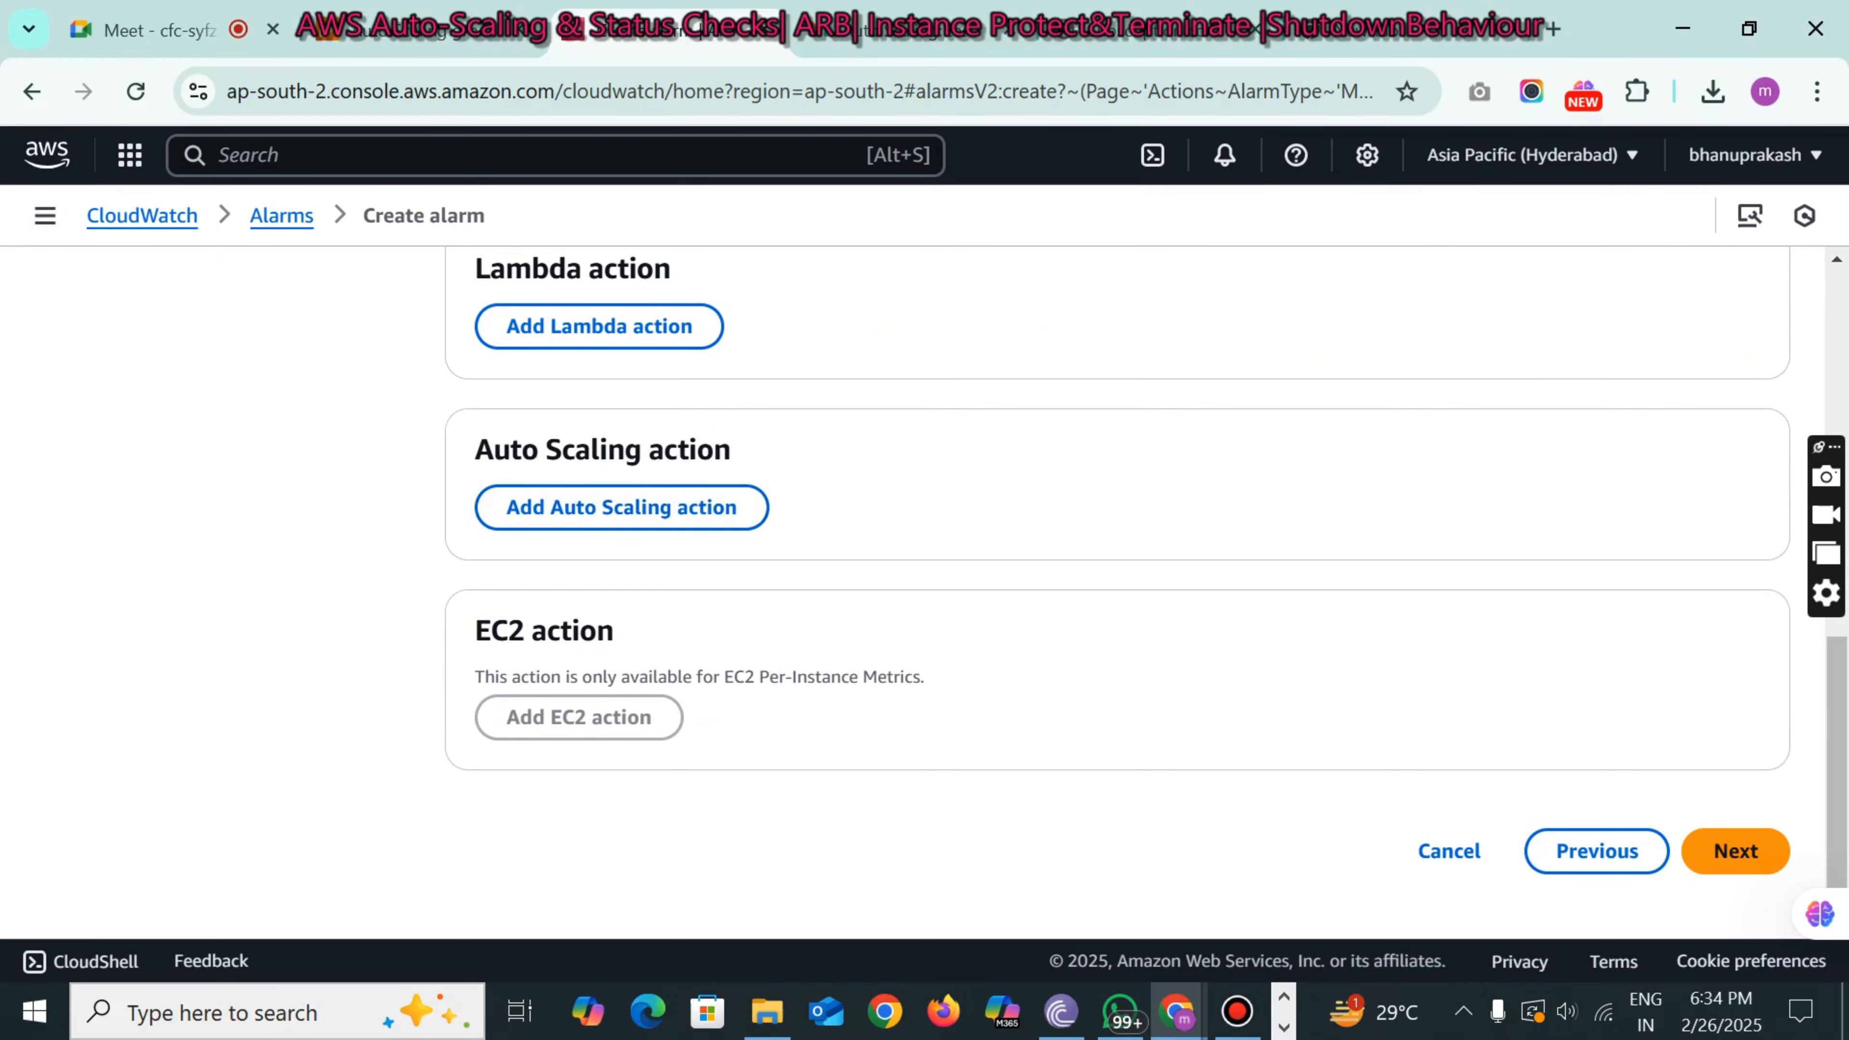
{"action": "scroll", "coordinate": [1117, 583], "scroll_direction": "up", "scroll_amount": 2}
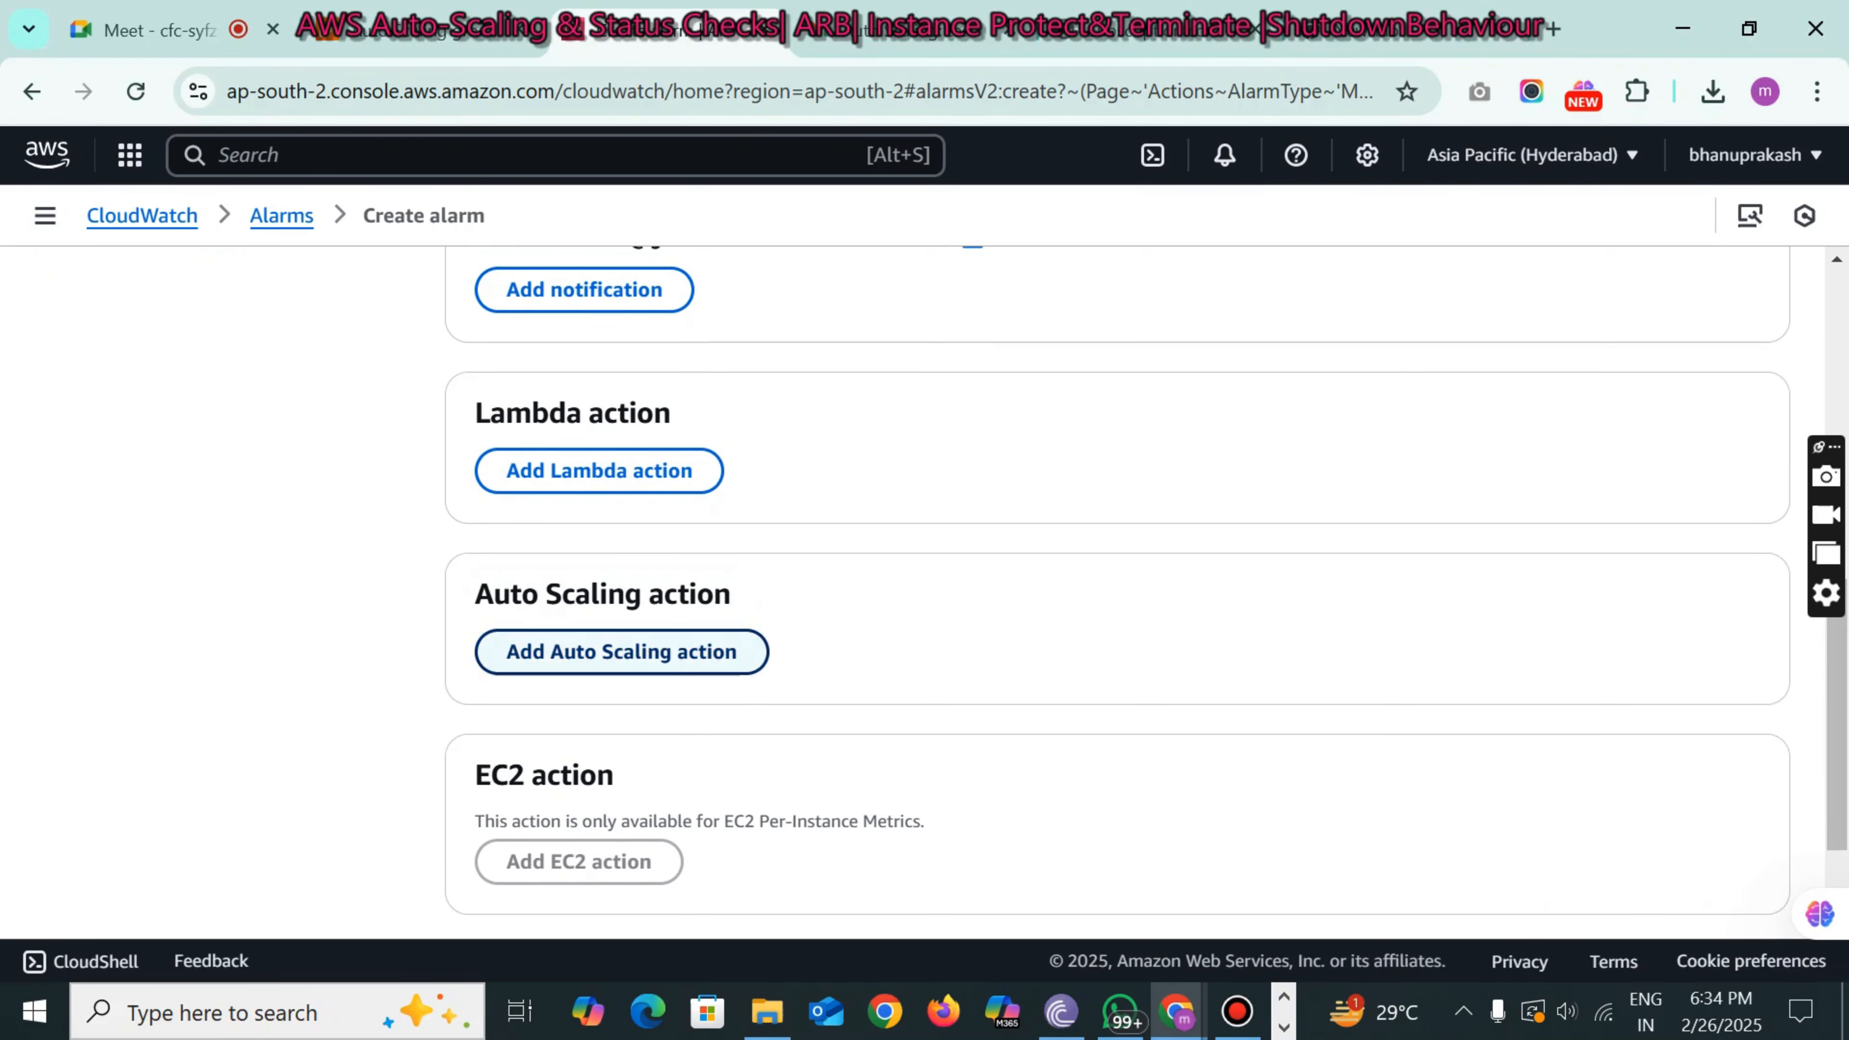
{"action": "scroll", "coordinate": [1118, 583], "scroll_direction": "up", "scroll_amount": 5}
{"action": "scroll", "coordinate": [1118, 583], "scroll_direction": "down", "scroll_amount": 7}
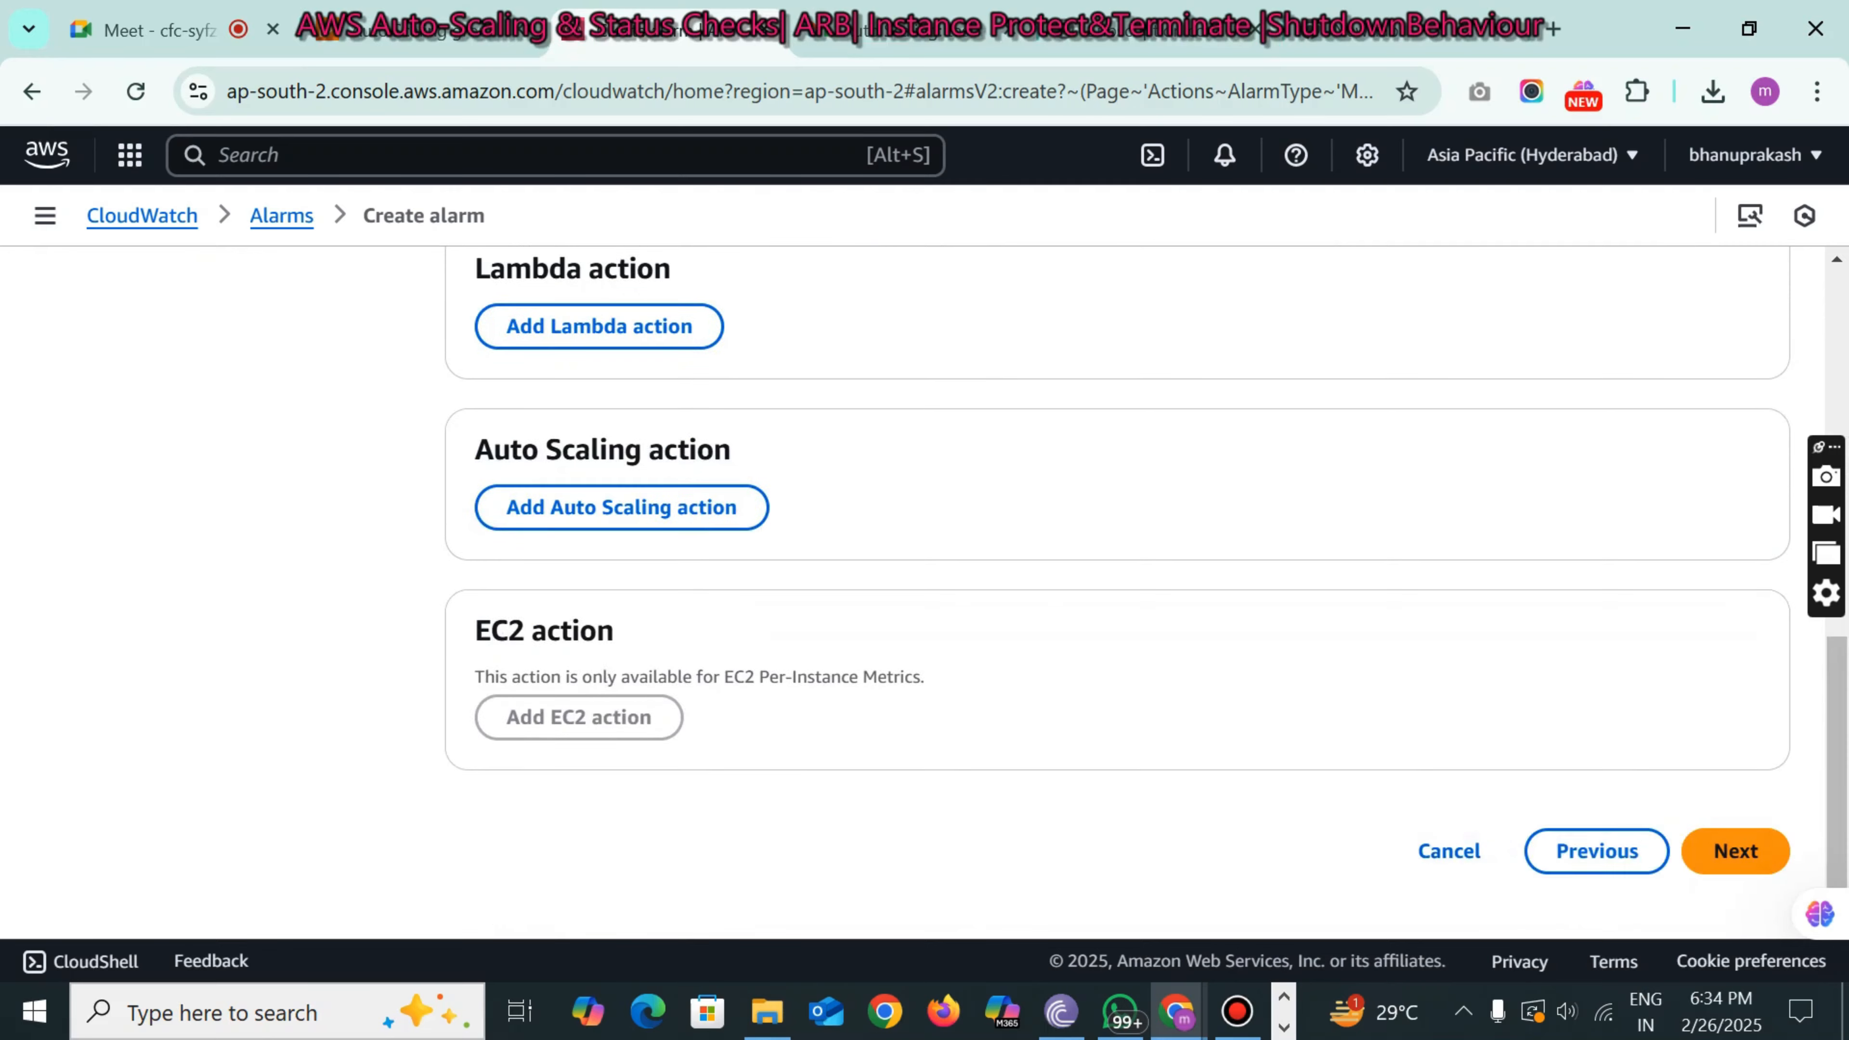
{"action": "left_click", "coordinate": [1560, 845]}
{"action": "scroll", "coordinate": [1560, 846], "scroll_direction": "down", "scroll_amount": 10}
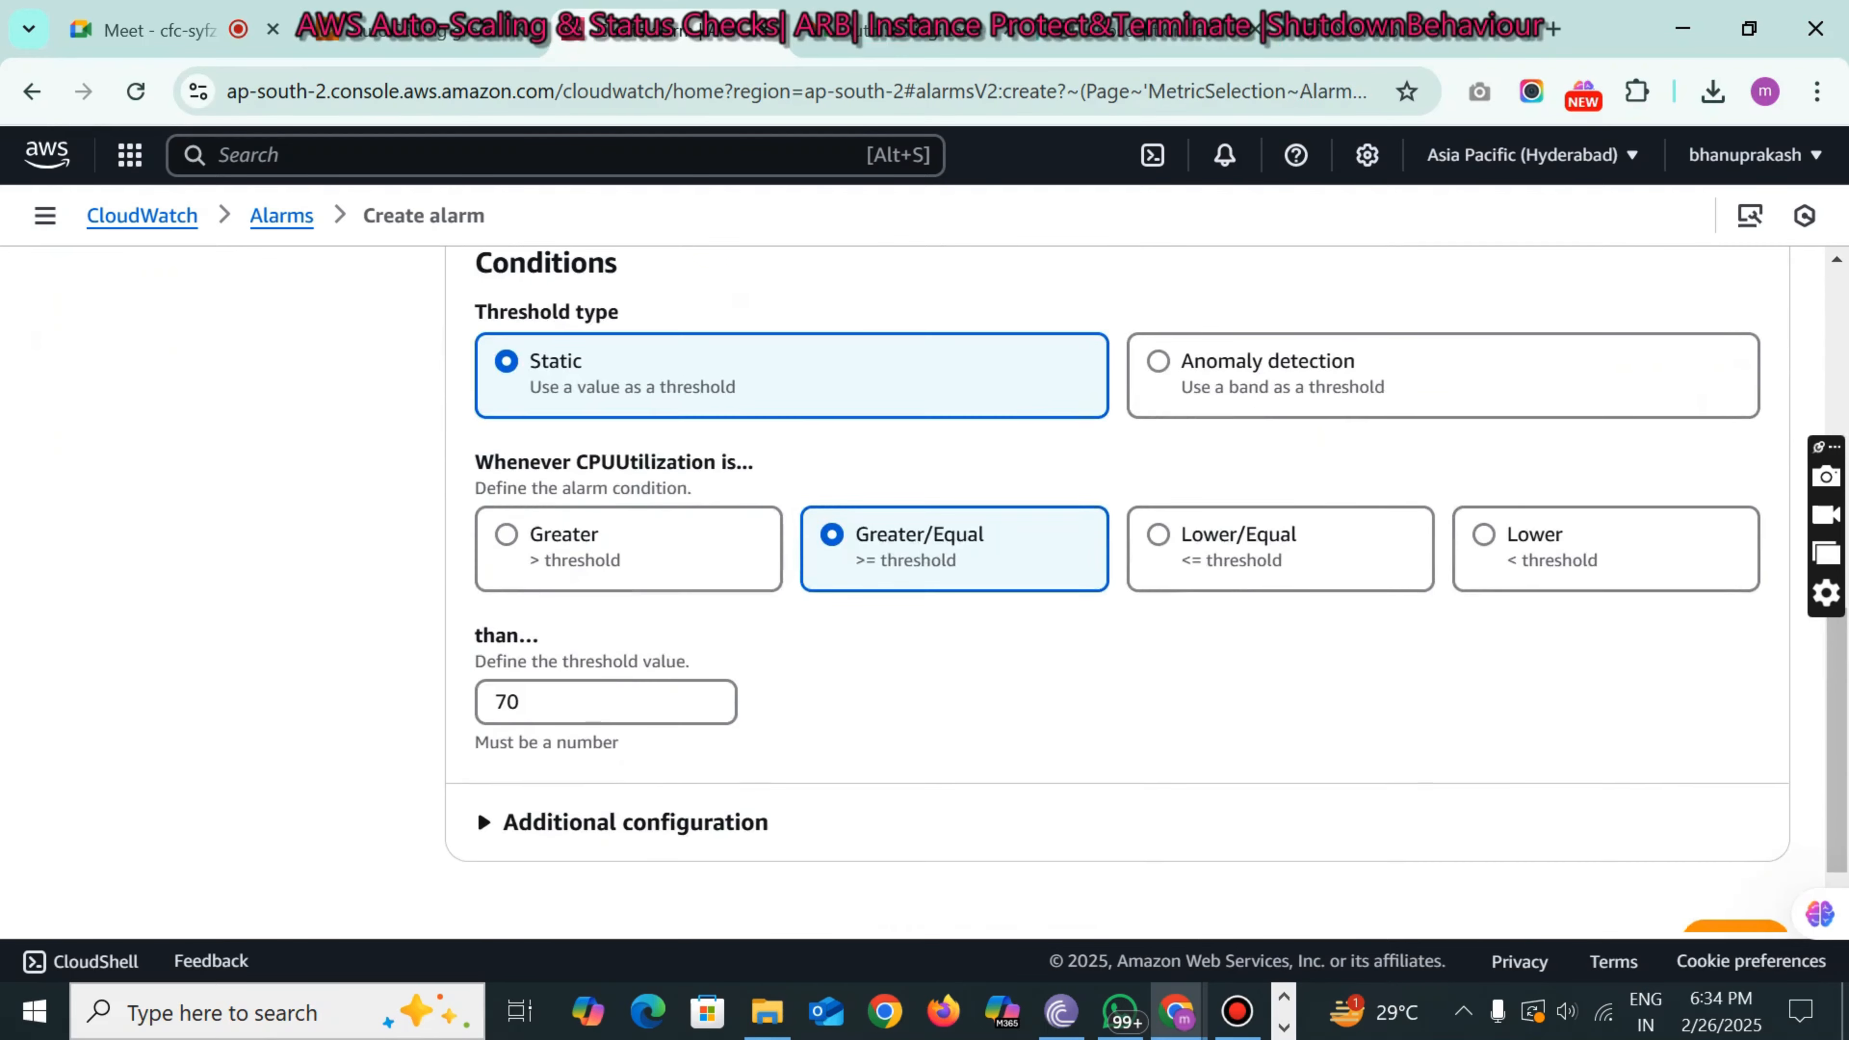
{"action": "scroll", "coordinate": [477, 718], "scroll_direction": "down", "scroll_amount": 1}
{"action": "left_click", "coordinate": [481, 721]}
{"action": "scroll", "coordinate": [481, 721], "scroll_direction": "down", "scroll_amount": 3}
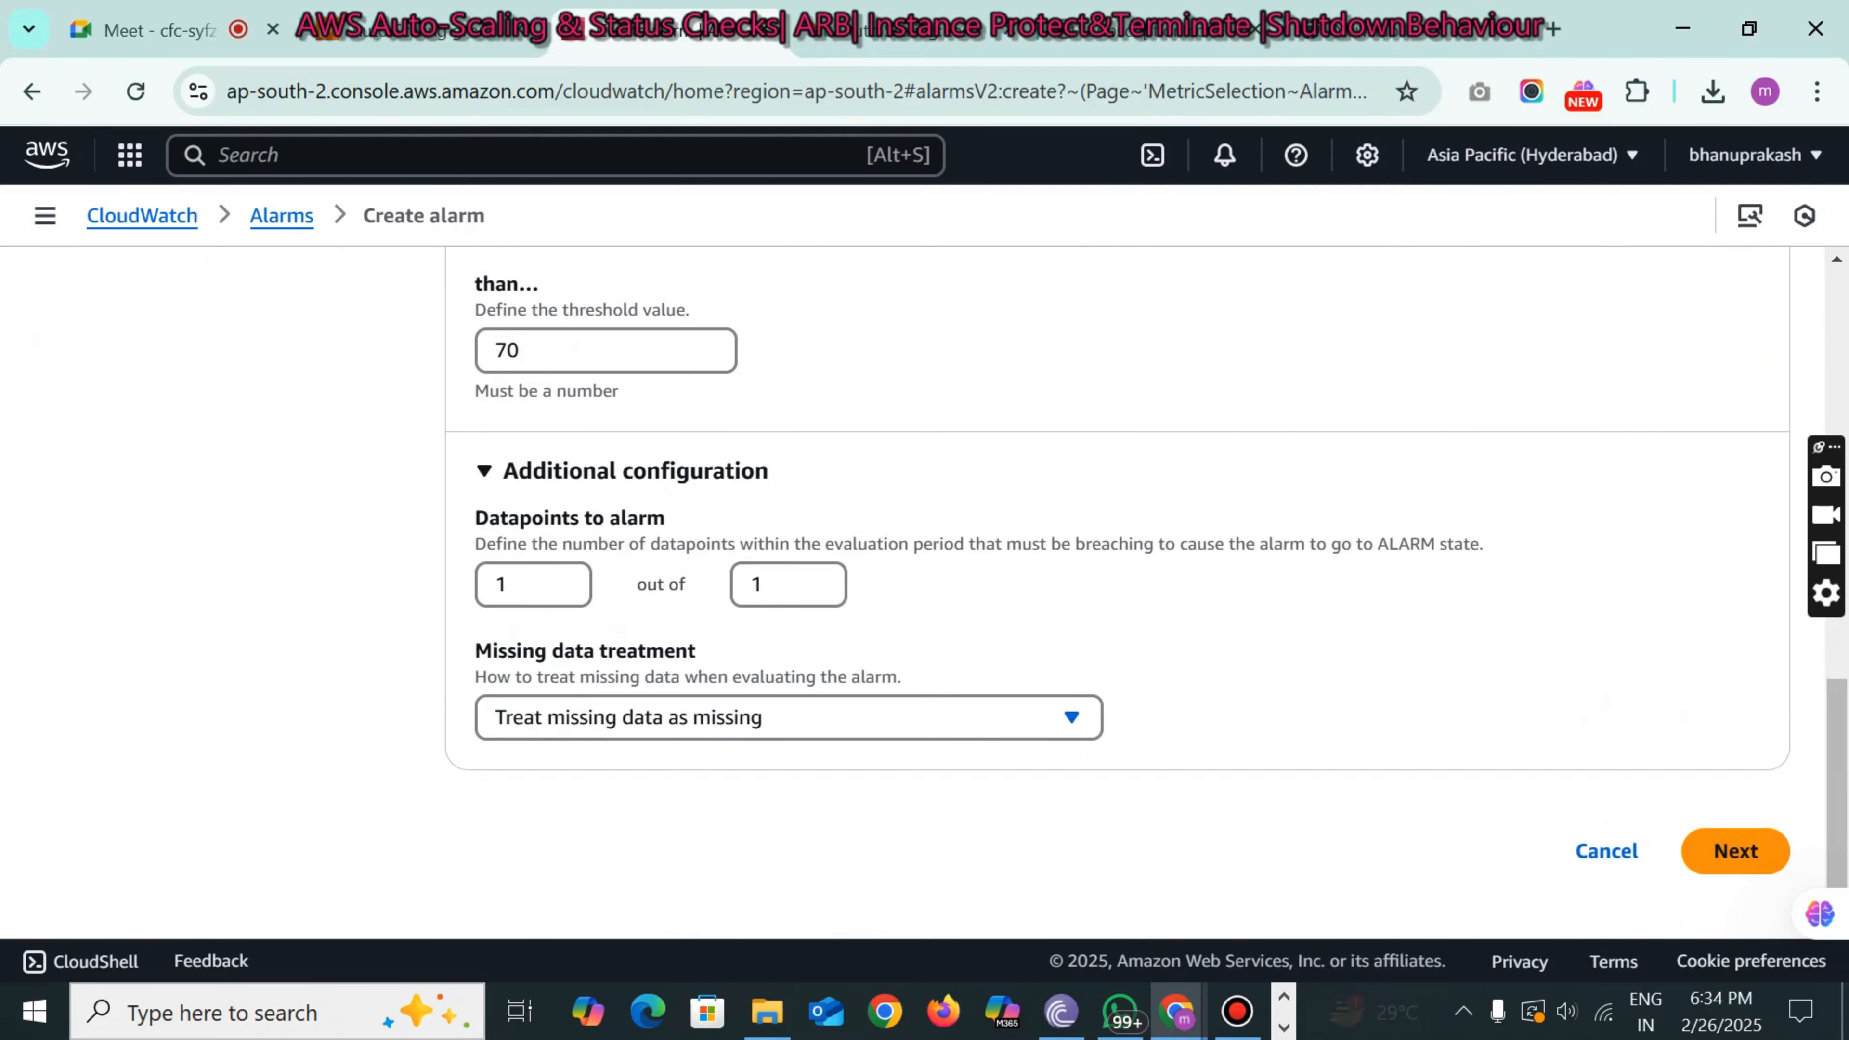
{"action": "scroll", "coordinate": [509, 609], "scroll_direction": "up", "scroll_amount": 2}
{"action": "left_click", "coordinate": [509, 610]}
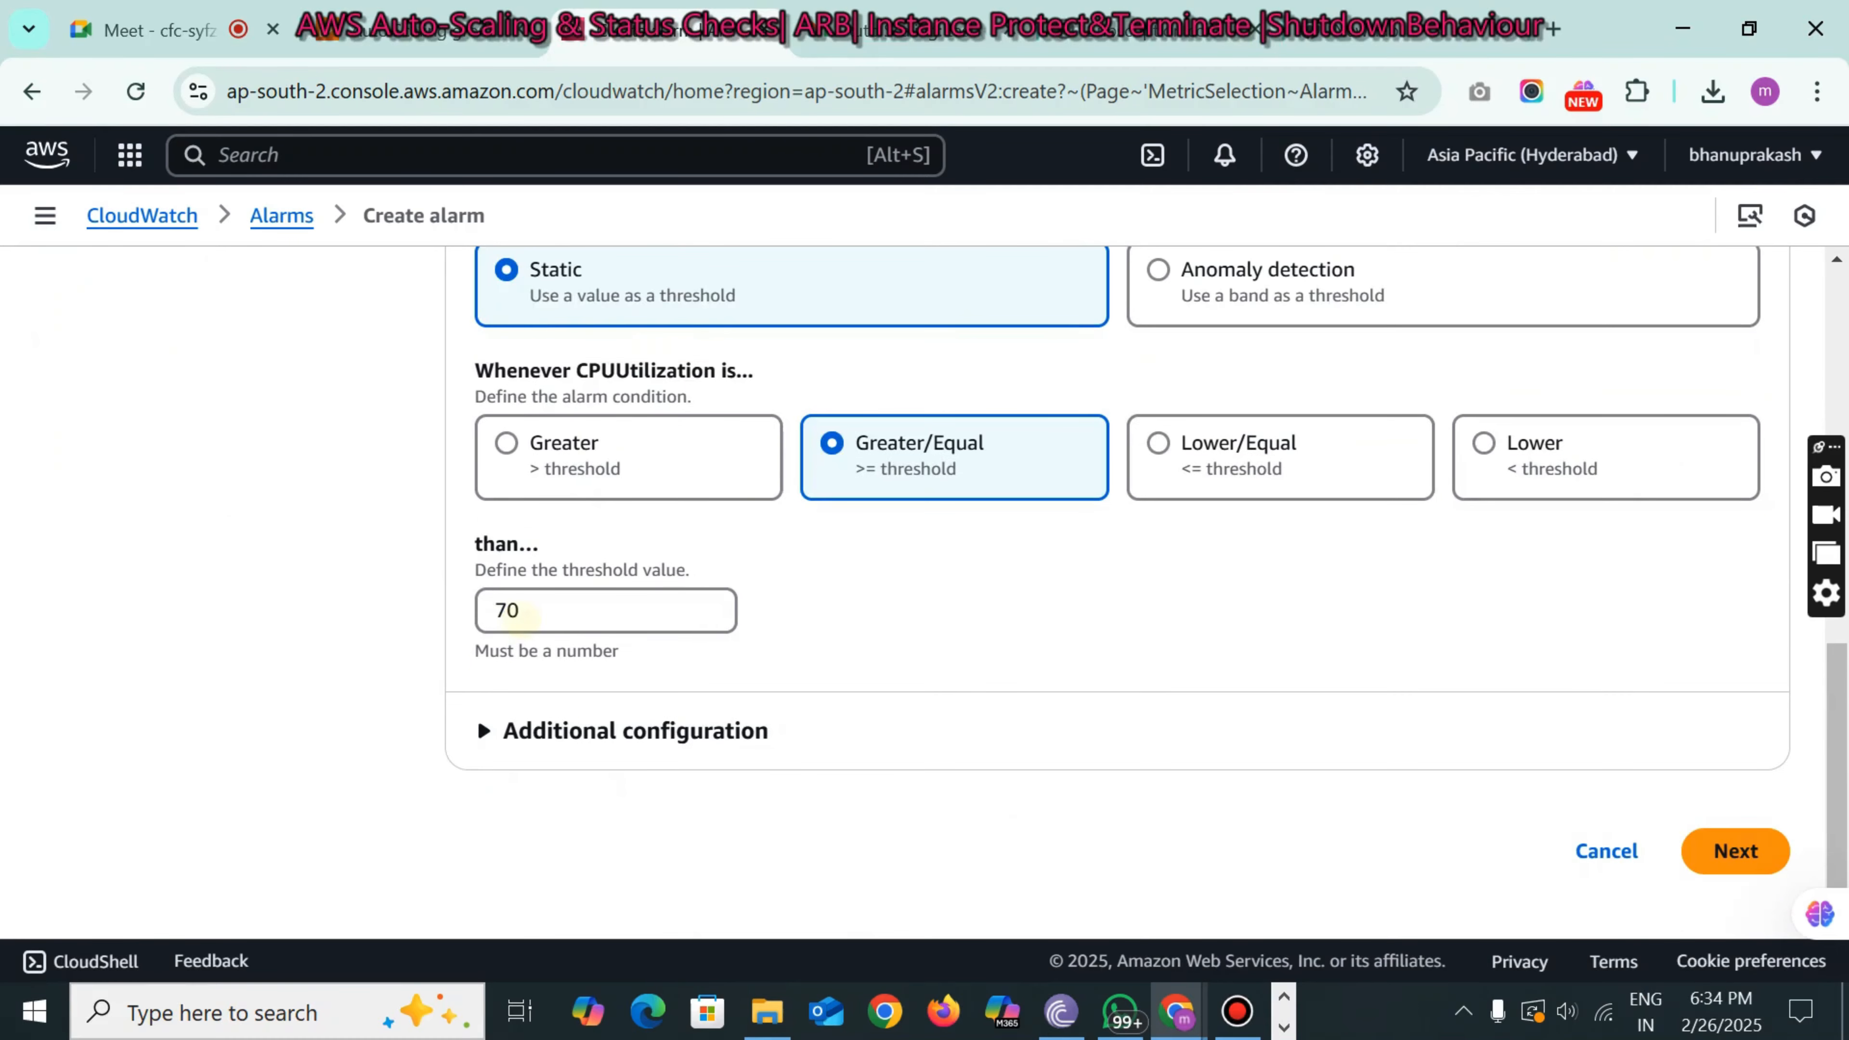
{"action": "left_click", "coordinate": [1736, 851]}
- Try to add an Auto Scaling action for an EC2 Auto Scaling group in the In alarm state, and remove it again
{"action": "scroll", "coordinate": [1736, 851], "scroll_direction": "down", "scroll_amount": 4}
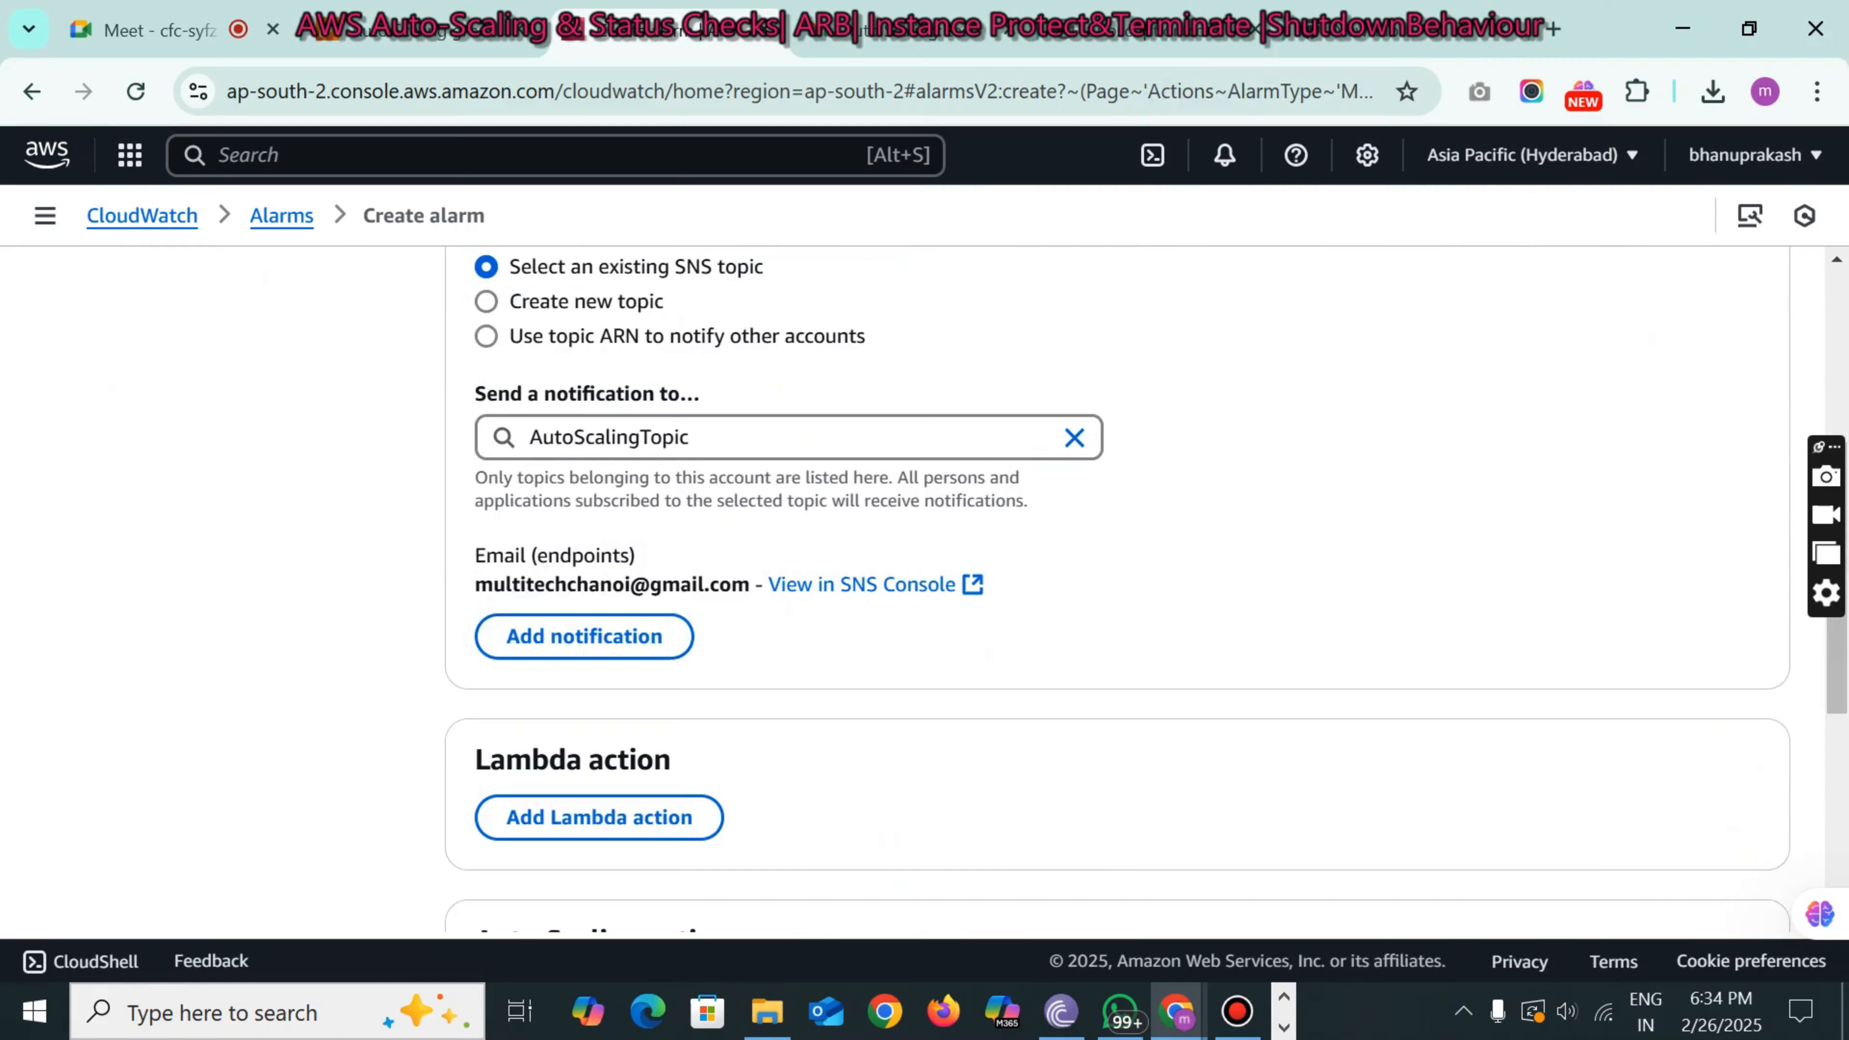
{"action": "scroll", "coordinate": [622, 564], "scroll_direction": "down", "scroll_amount": 5}
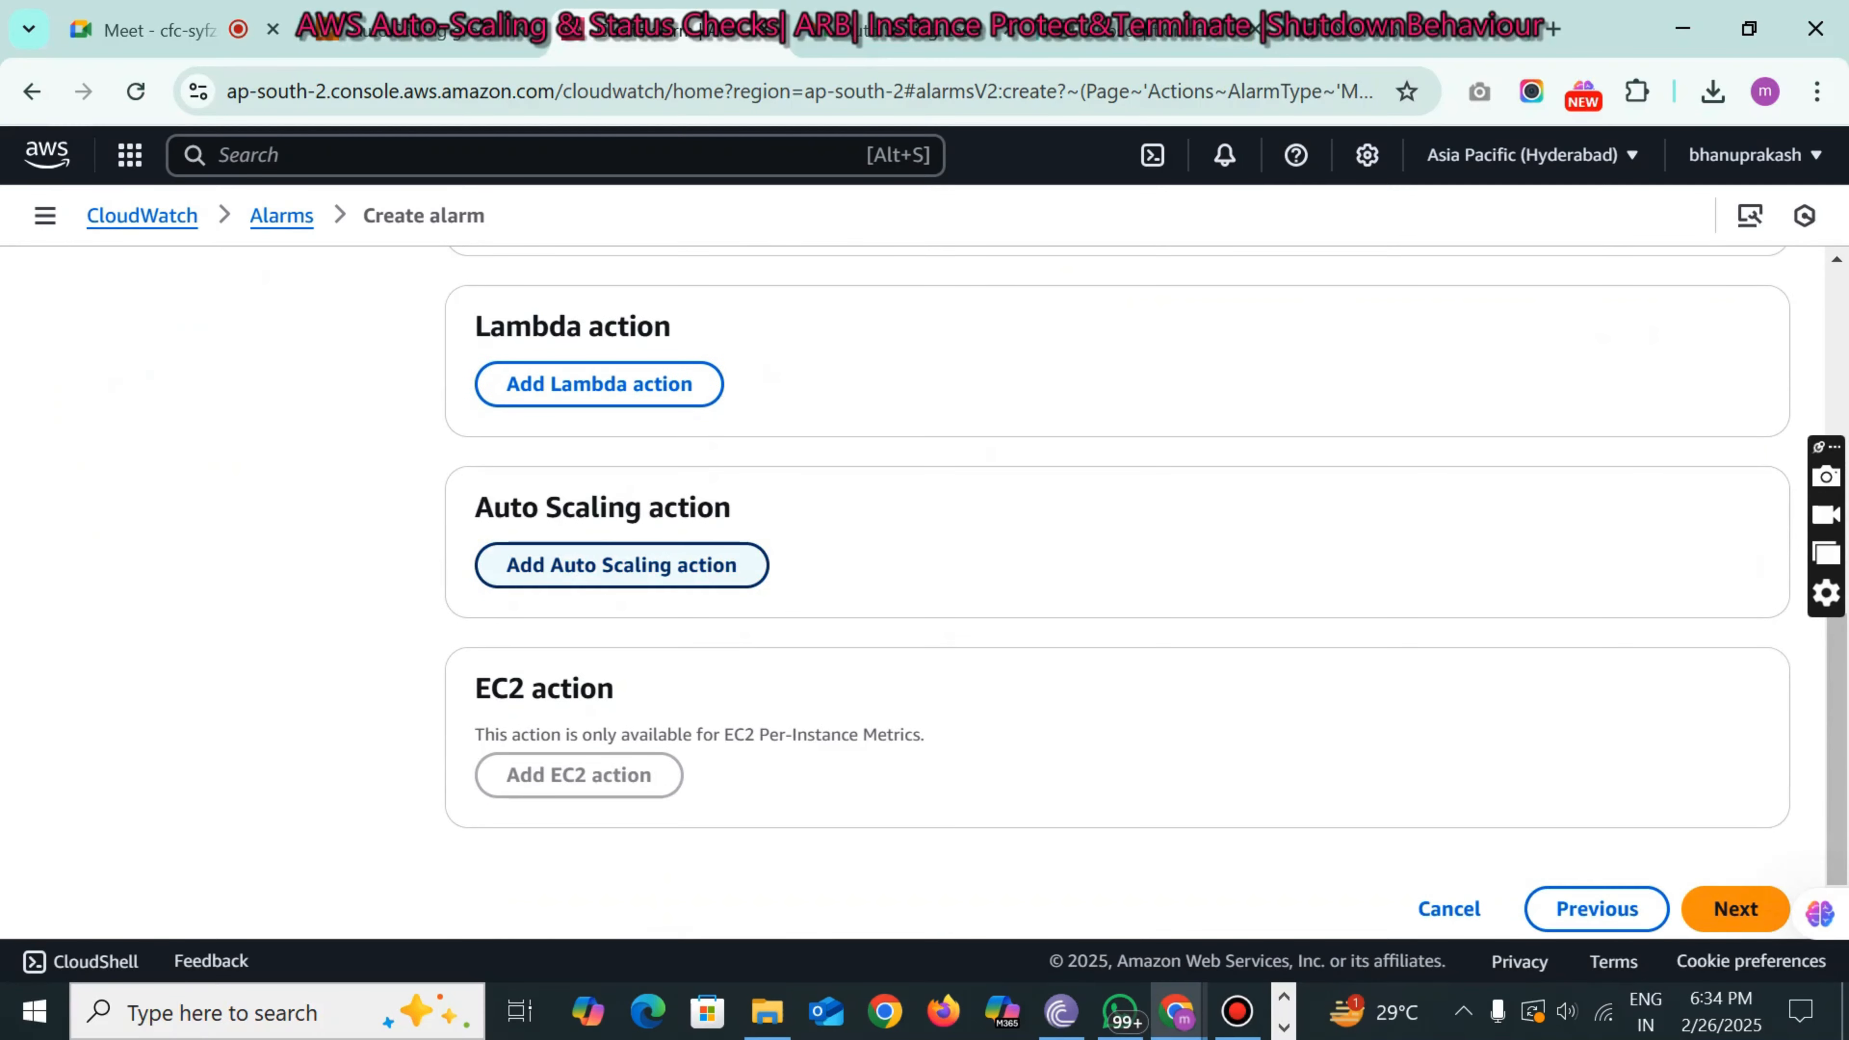
{"action": "left_click", "coordinate": [591, 566]}
{"action": "scroll", "coordinate": [590, 566], "scroll_direction": "down", "scroll_amount": 2}
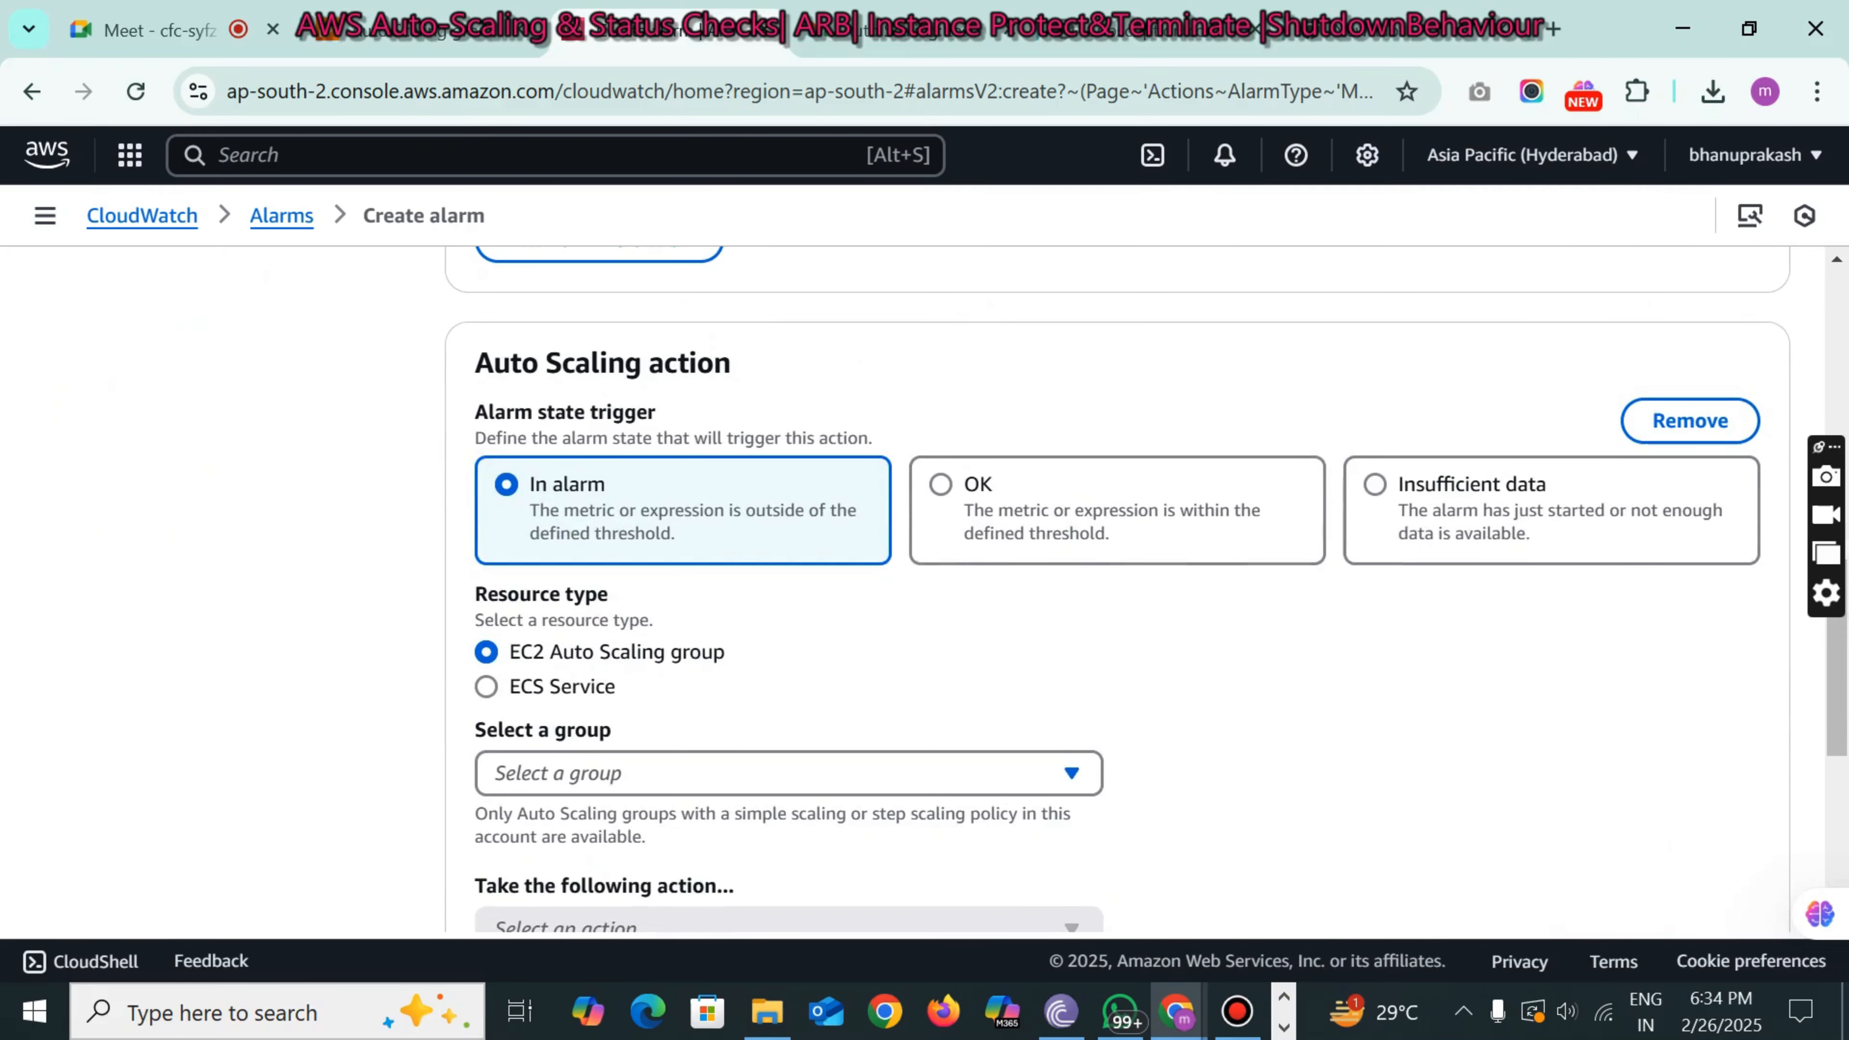
{"action": "scroll", "coordinate": [1161, 591], "scroll_direction": "down", "scroll_amount": 2}
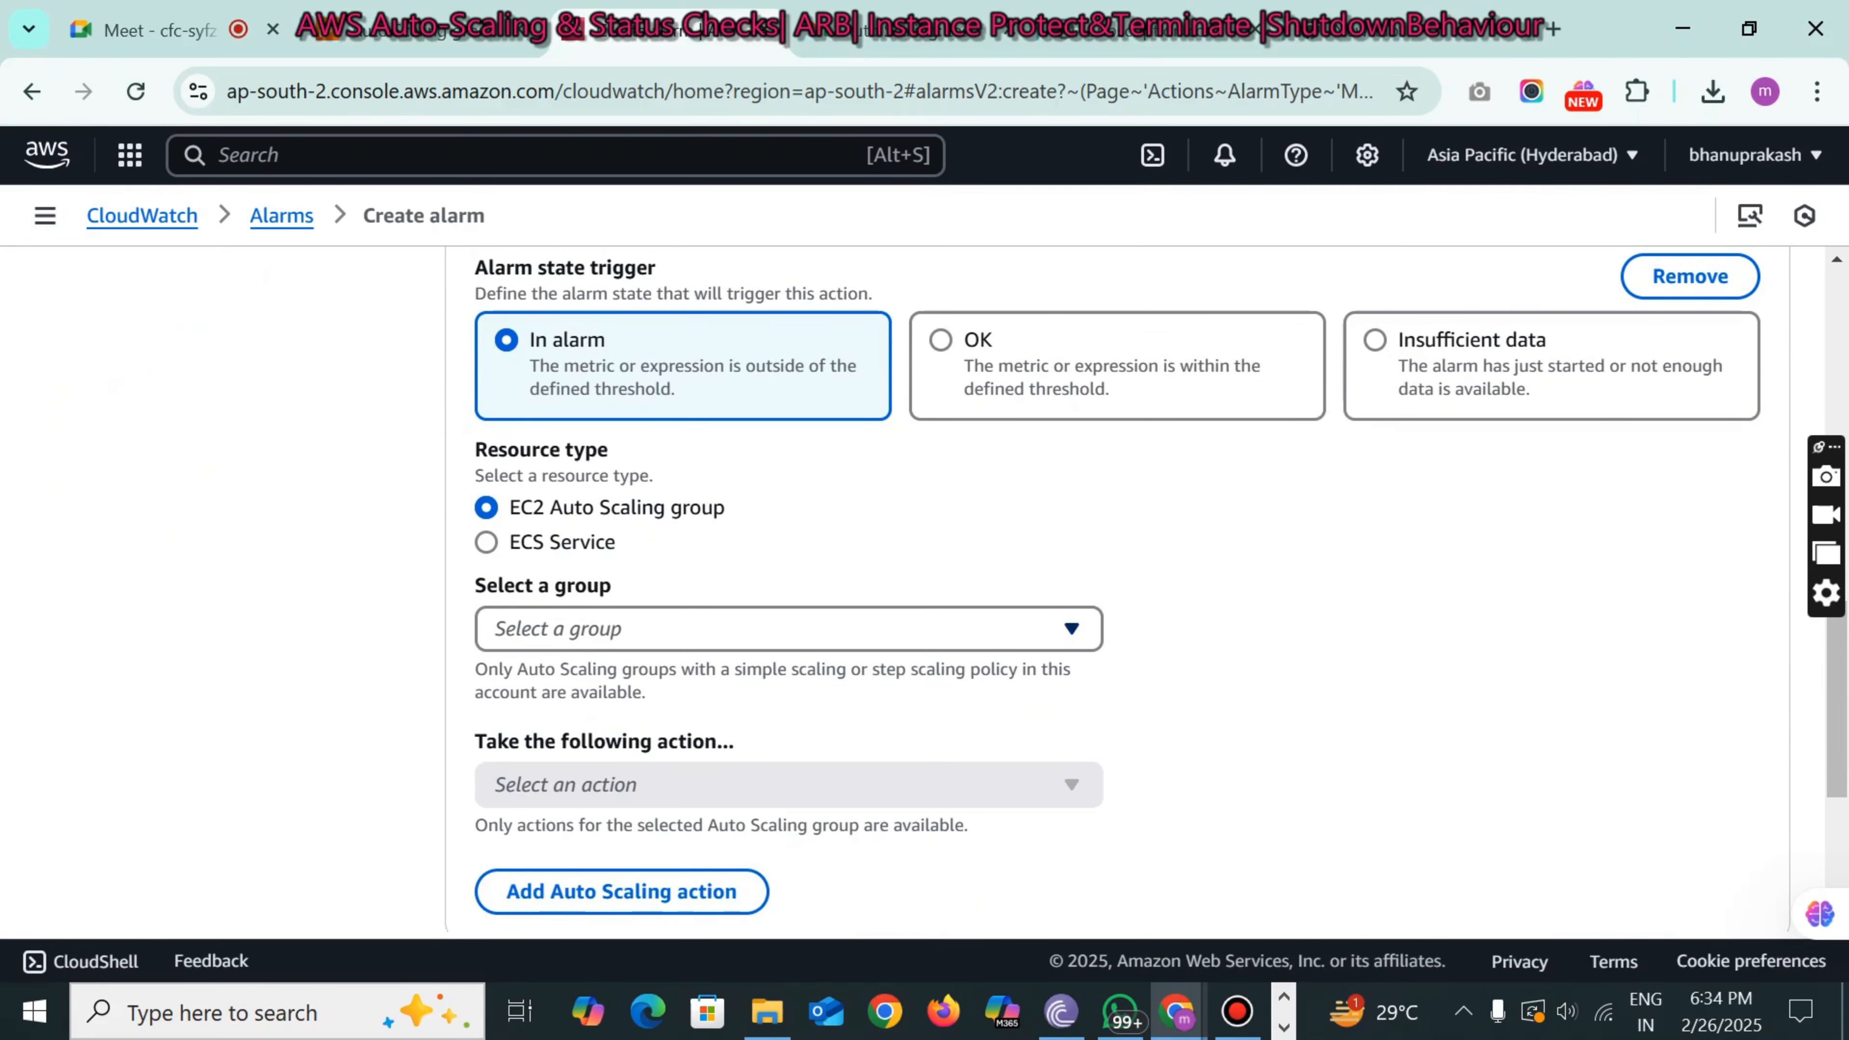
{"action": "left_click", "coordinate": [660, 628]}
{"action": "left_click", "coordinate": [660, 628]}
{"action": "scroll", "coordinate": [660, 628], "scroll_direction": "up", "scroll_amount": 1}
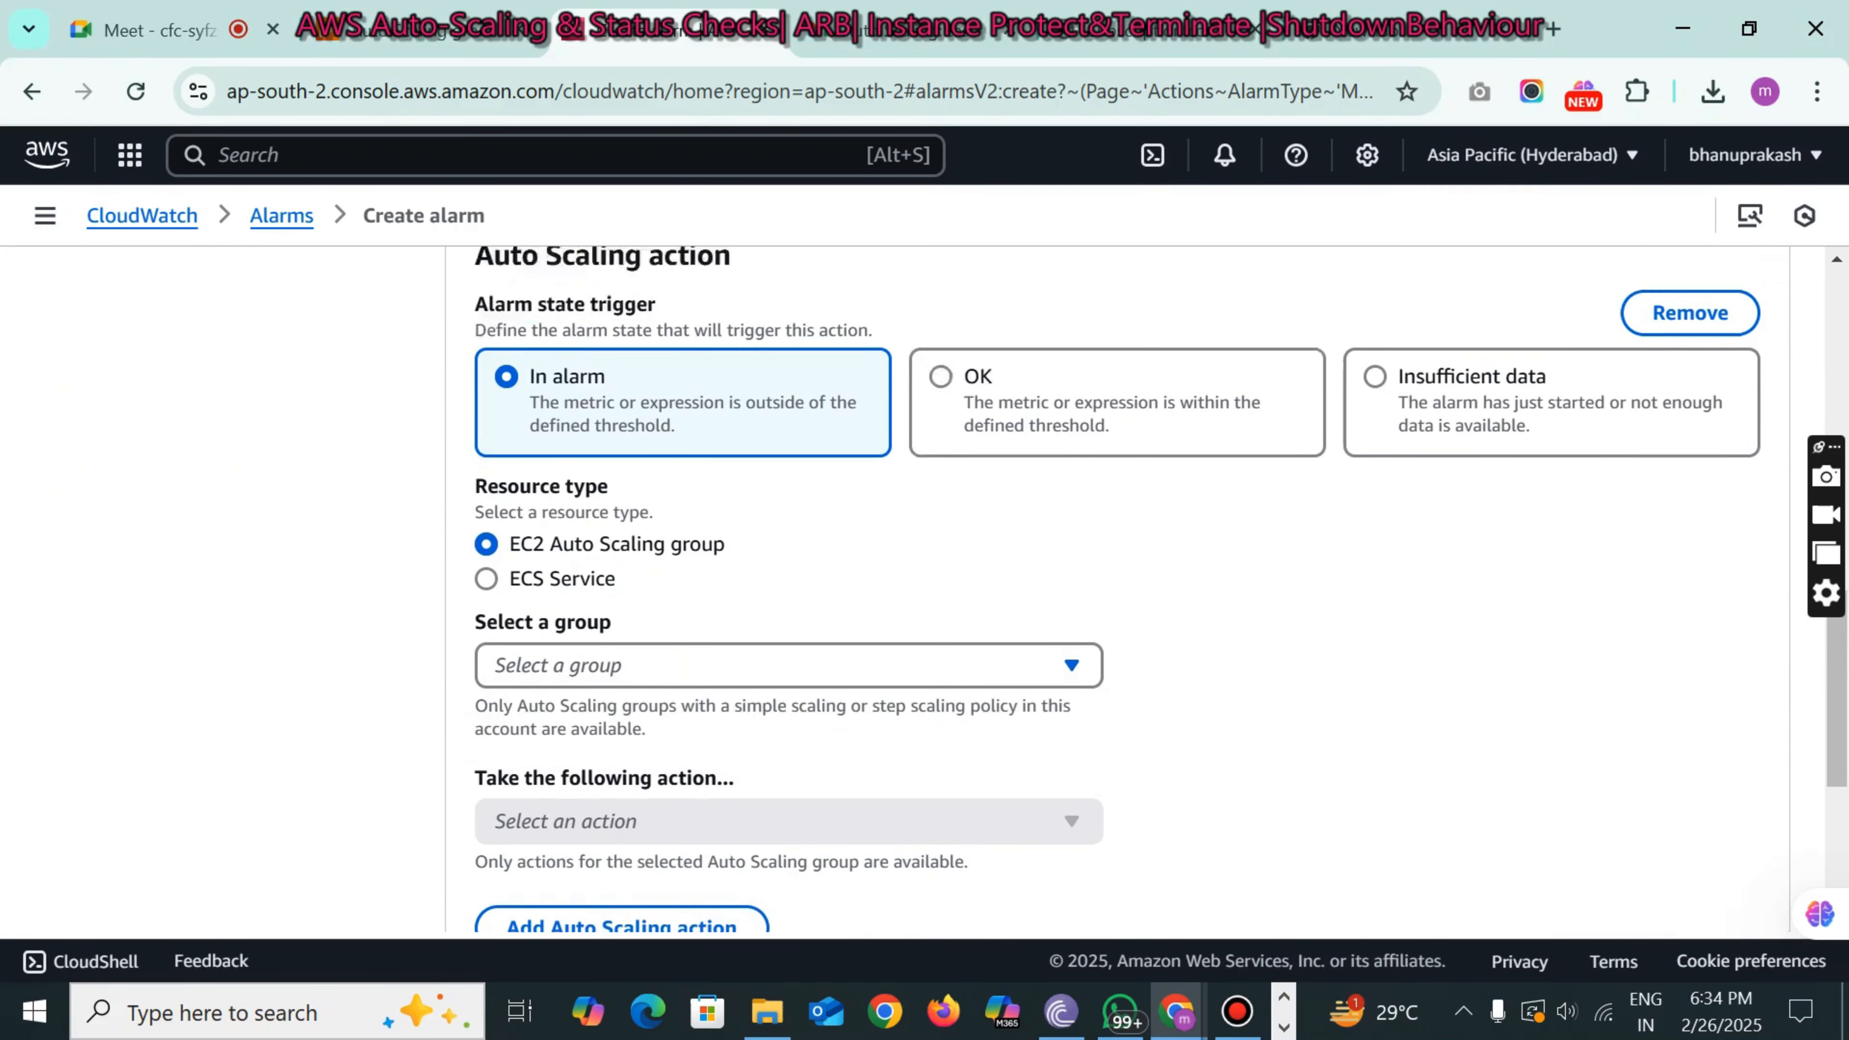
{"action": "scroll", "coordinate": [1161, 590], "scroll_direction": "up", "scroll_amount": 1}
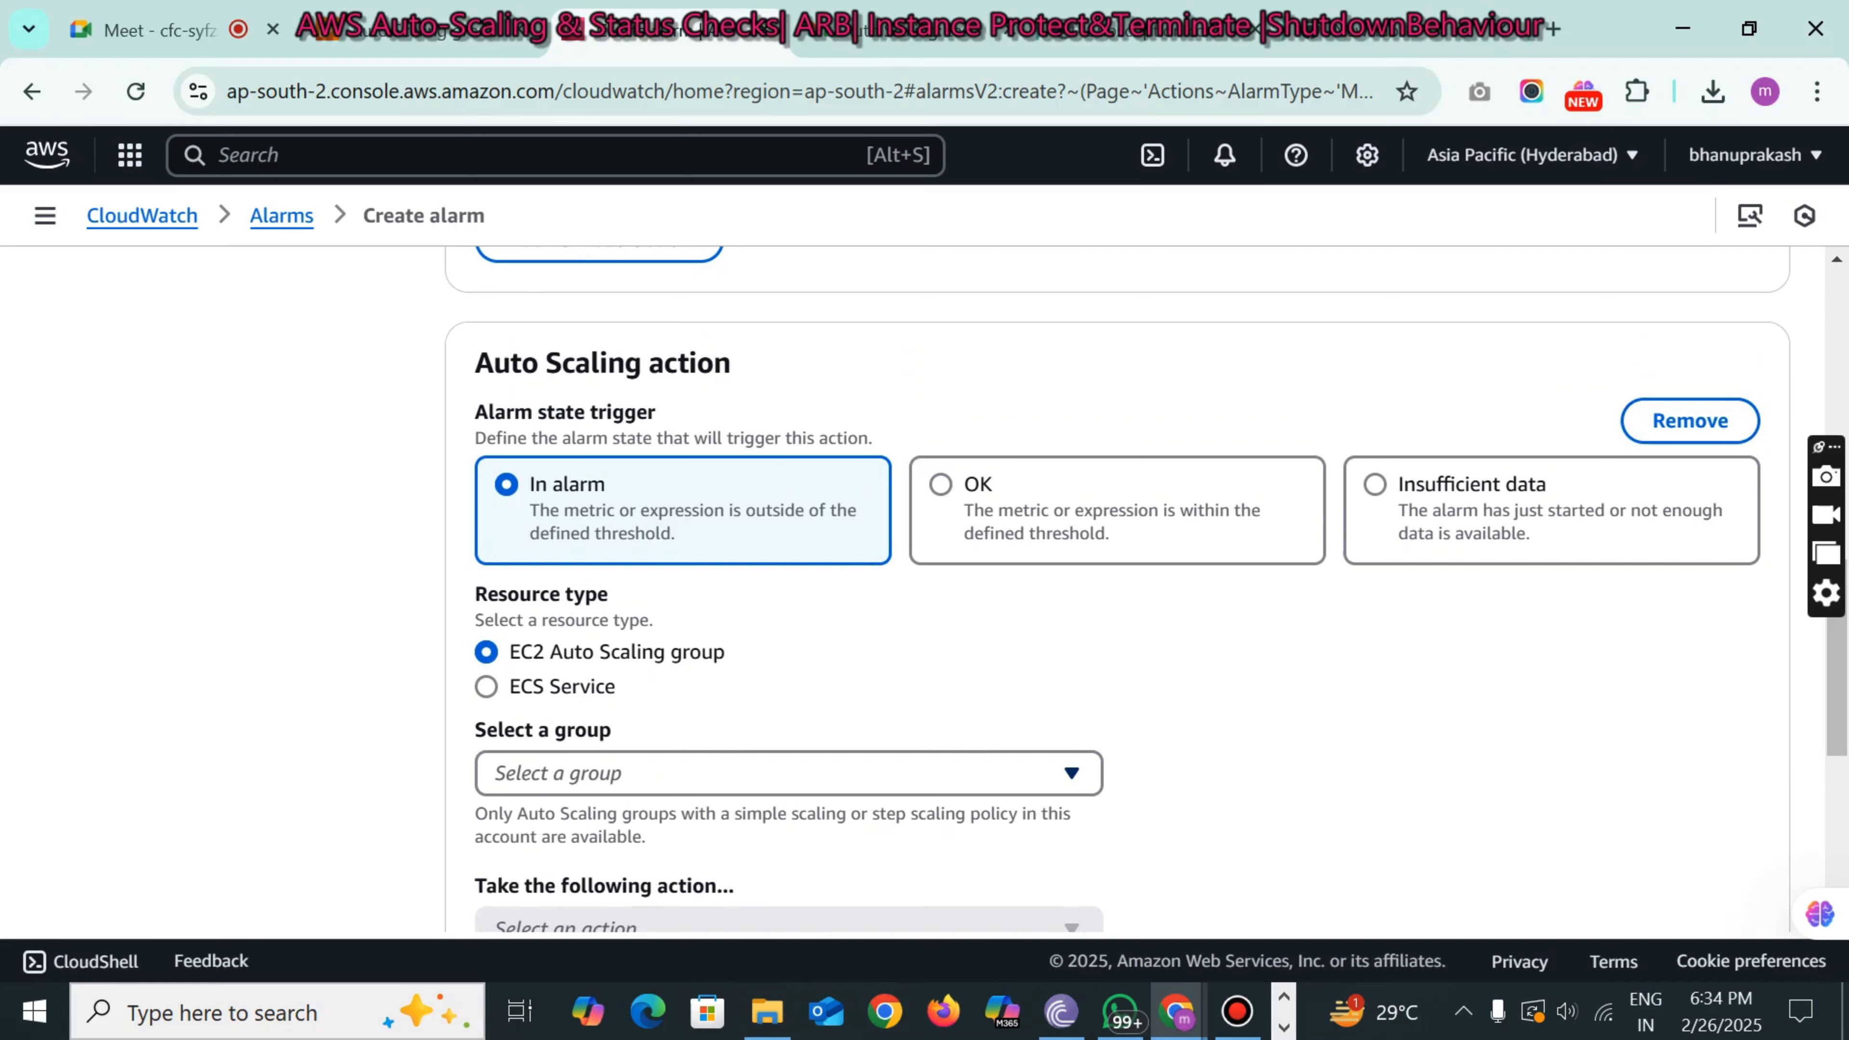
{"action": "scroll", "coordinate": [1118, 590], "scroll_direction": "down", "scroll_amount": 5}
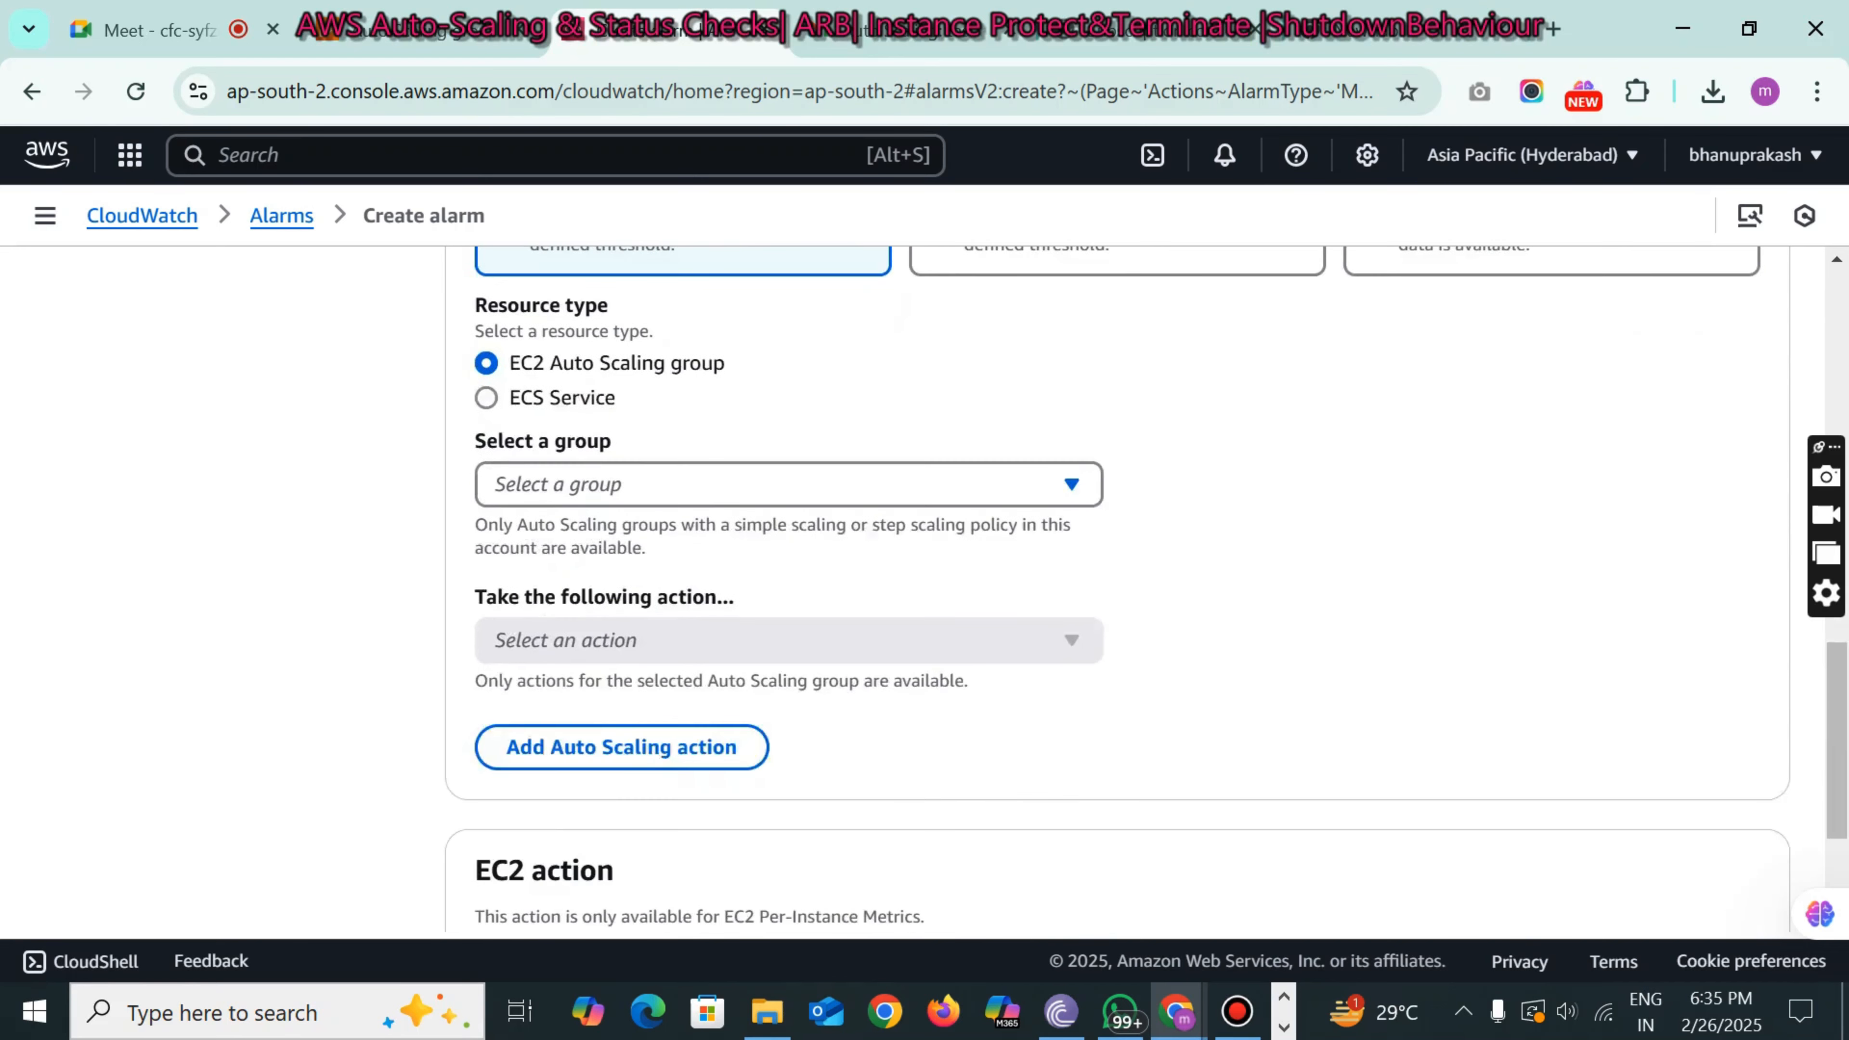
{"action": "scroll", "coordinate": [1118, 590], "scroll_direction": "up", "scroll_amount": 4}
{"action": "scroll", "coordinate": [1117, 590], "scroll_direction": "up", "scroll_amount": 4}
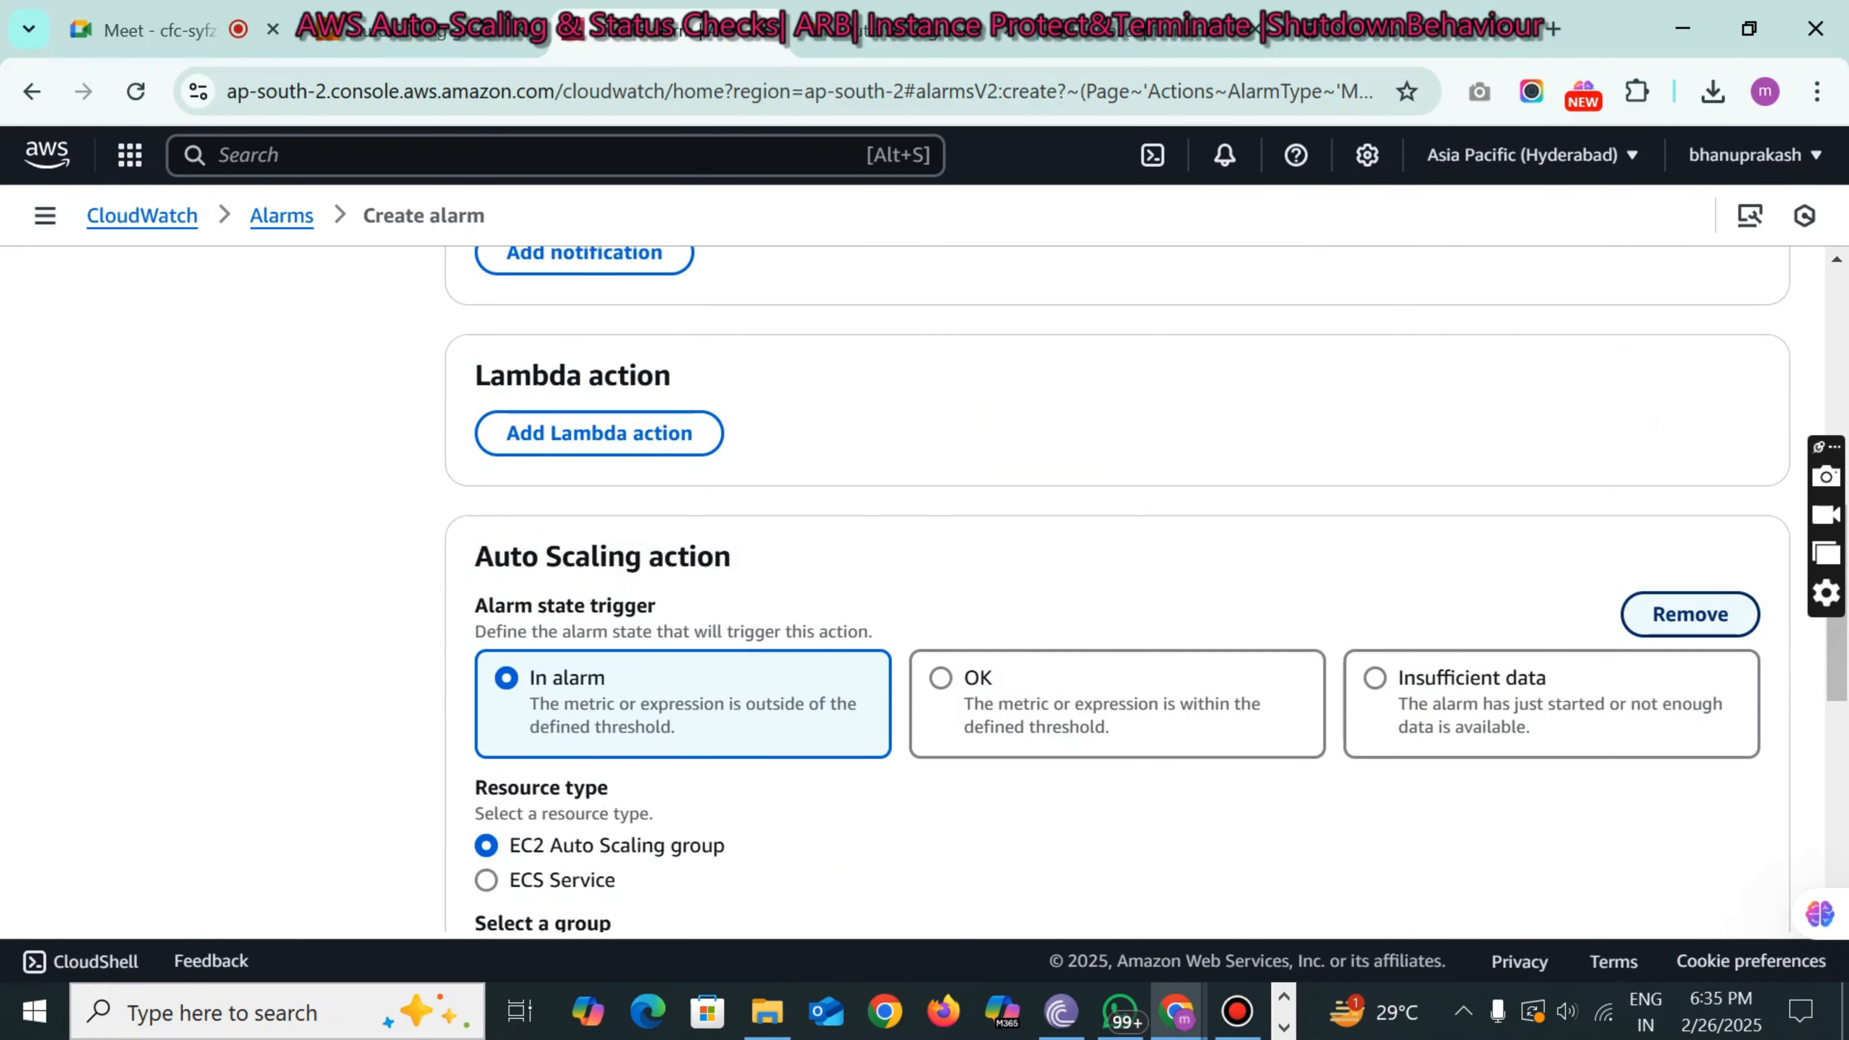
{"action": "left_click", "coordinate": [1707, 612]}
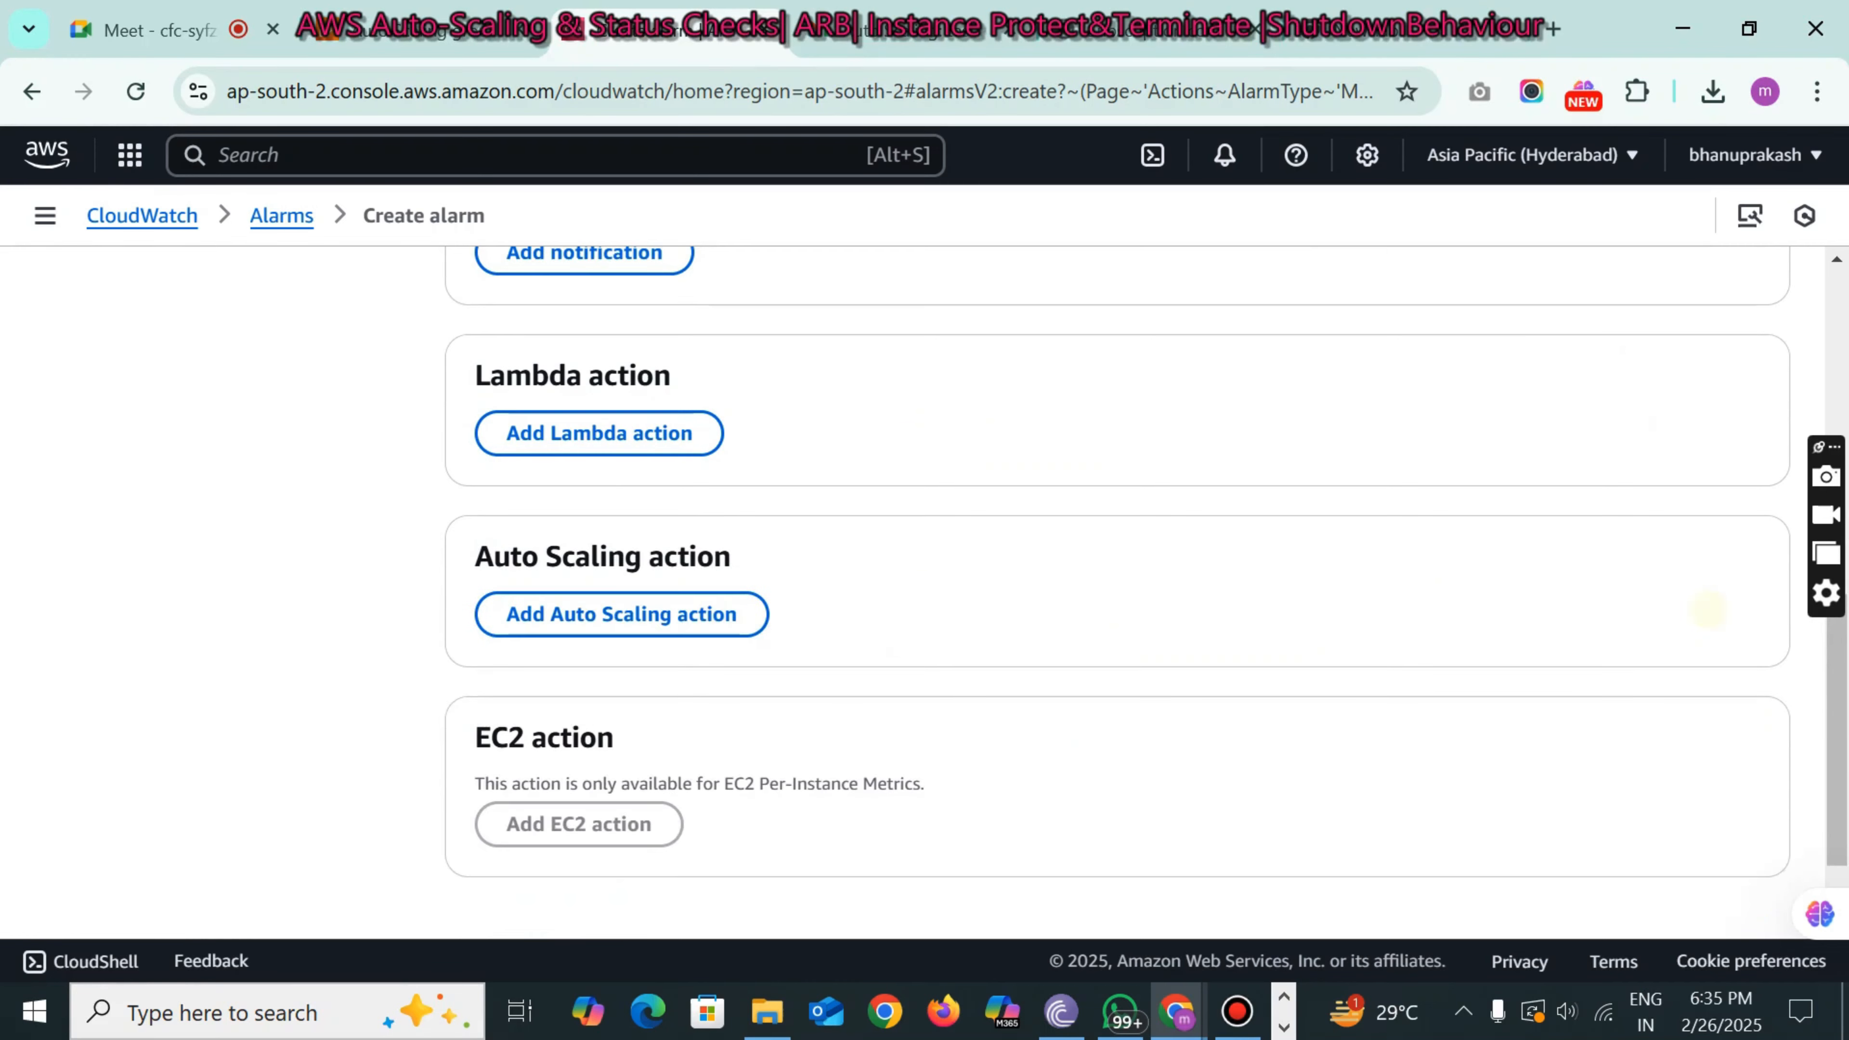
- Proceed past the alarm's actions, name the alarm alarm-1 without a description, and continue to the preview
{"action": "scroll", "coordinate": [1709, 611], "scroll_direction": "down", "scroll_amount": 2}
{"action": "left_click", "coordinate": [1736, 851]}
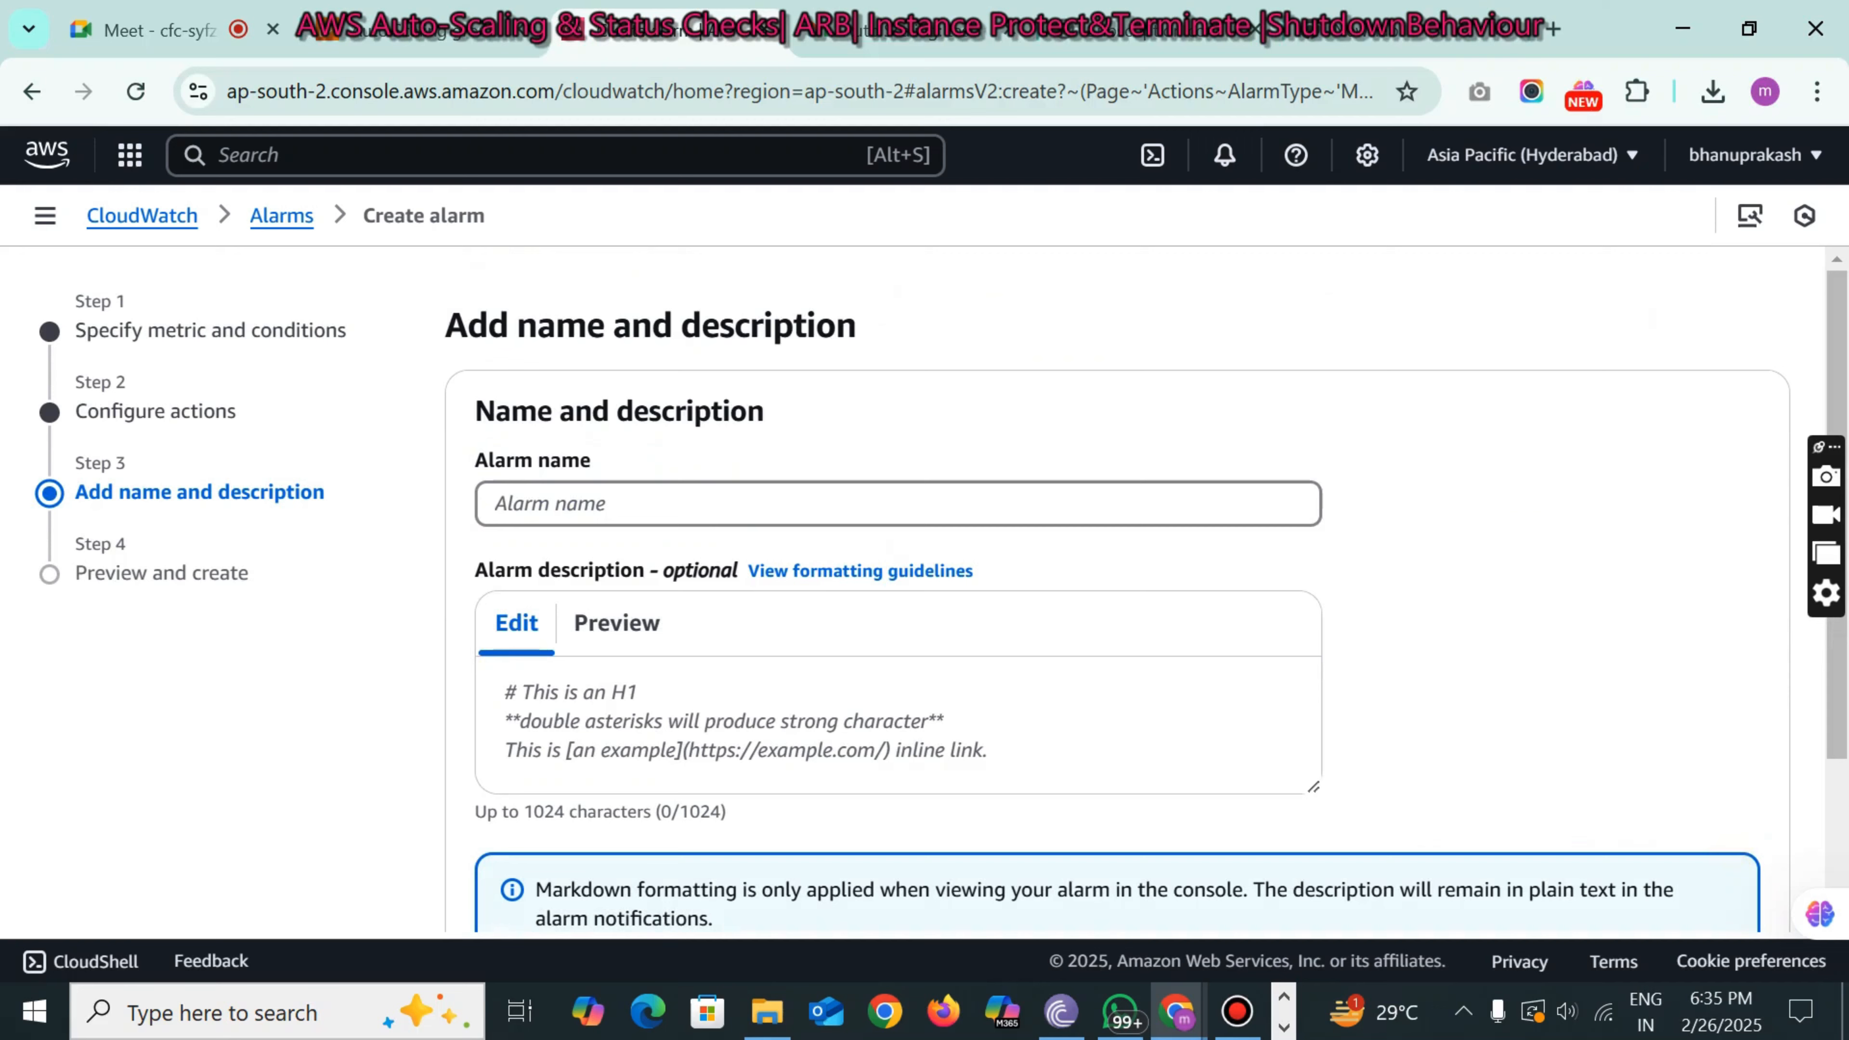
{"action": "left_click", "coordinate": [682, 512]}
{"action": "type", "text": "alarm-1"}
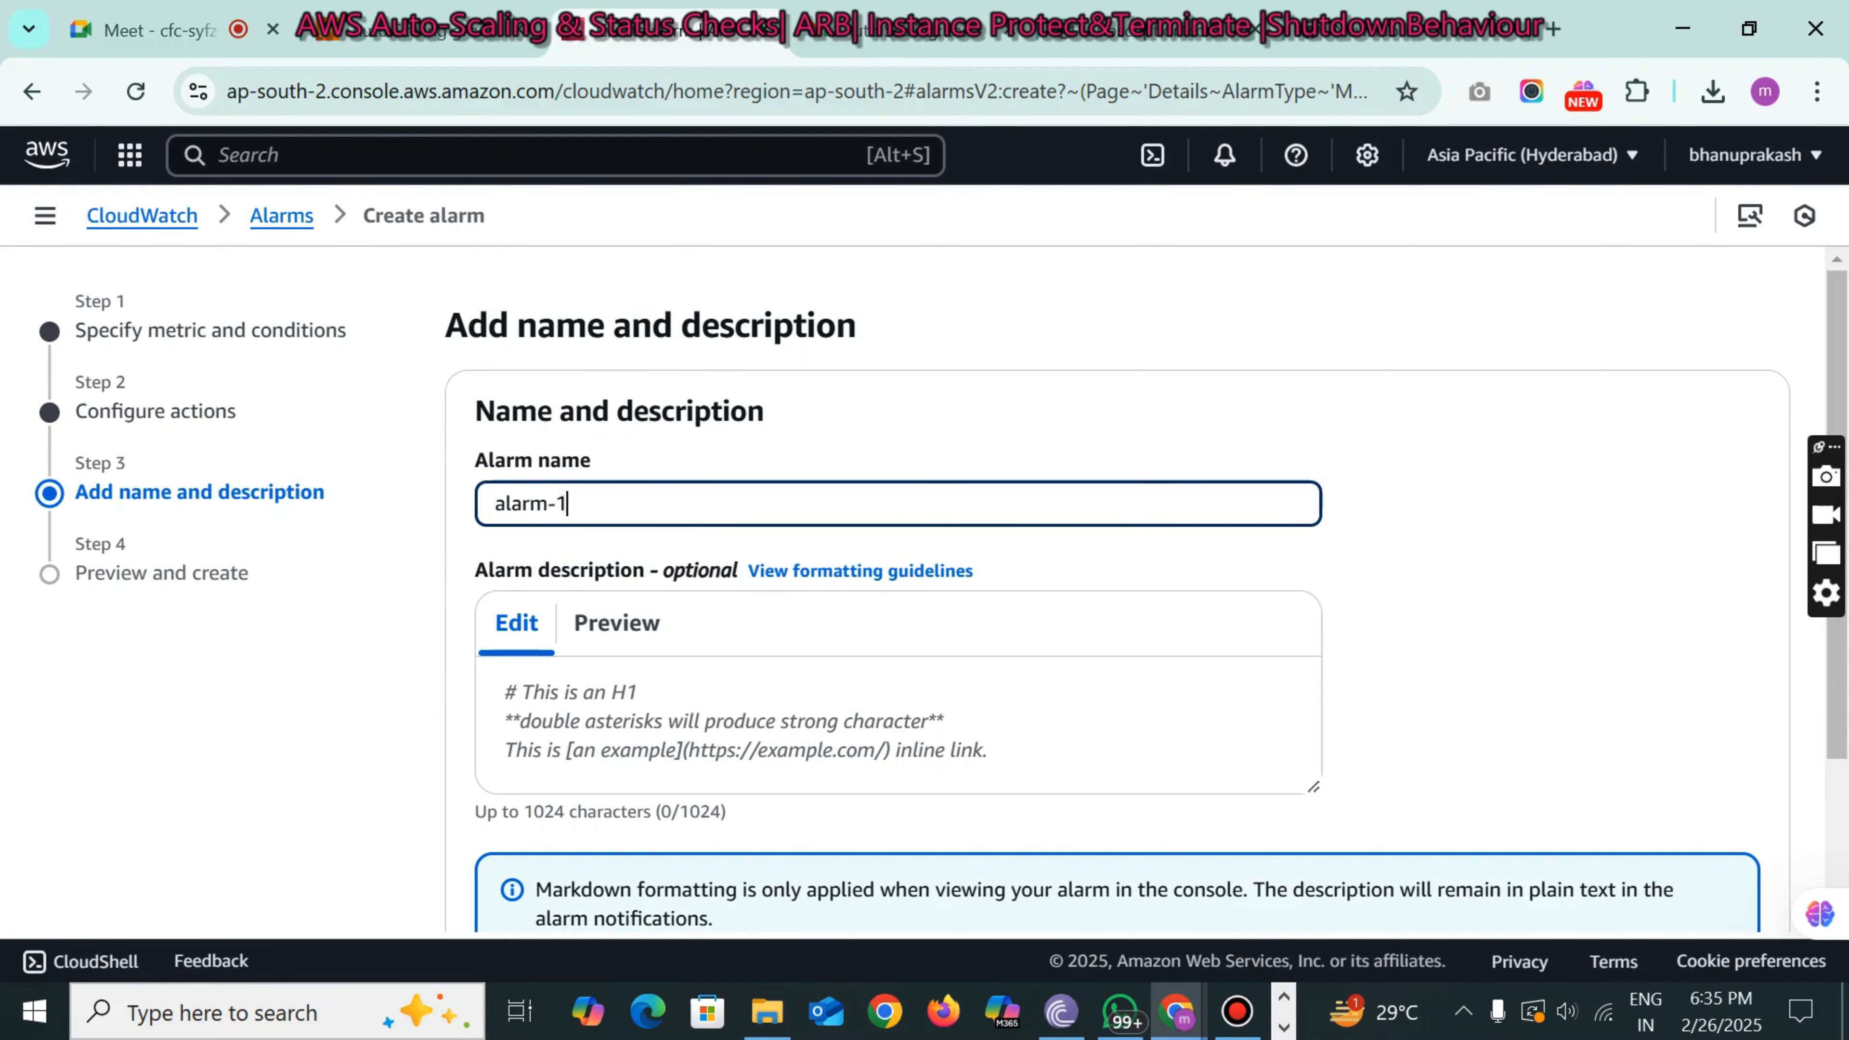
{"action": "key", "text": "ctrl+a"}
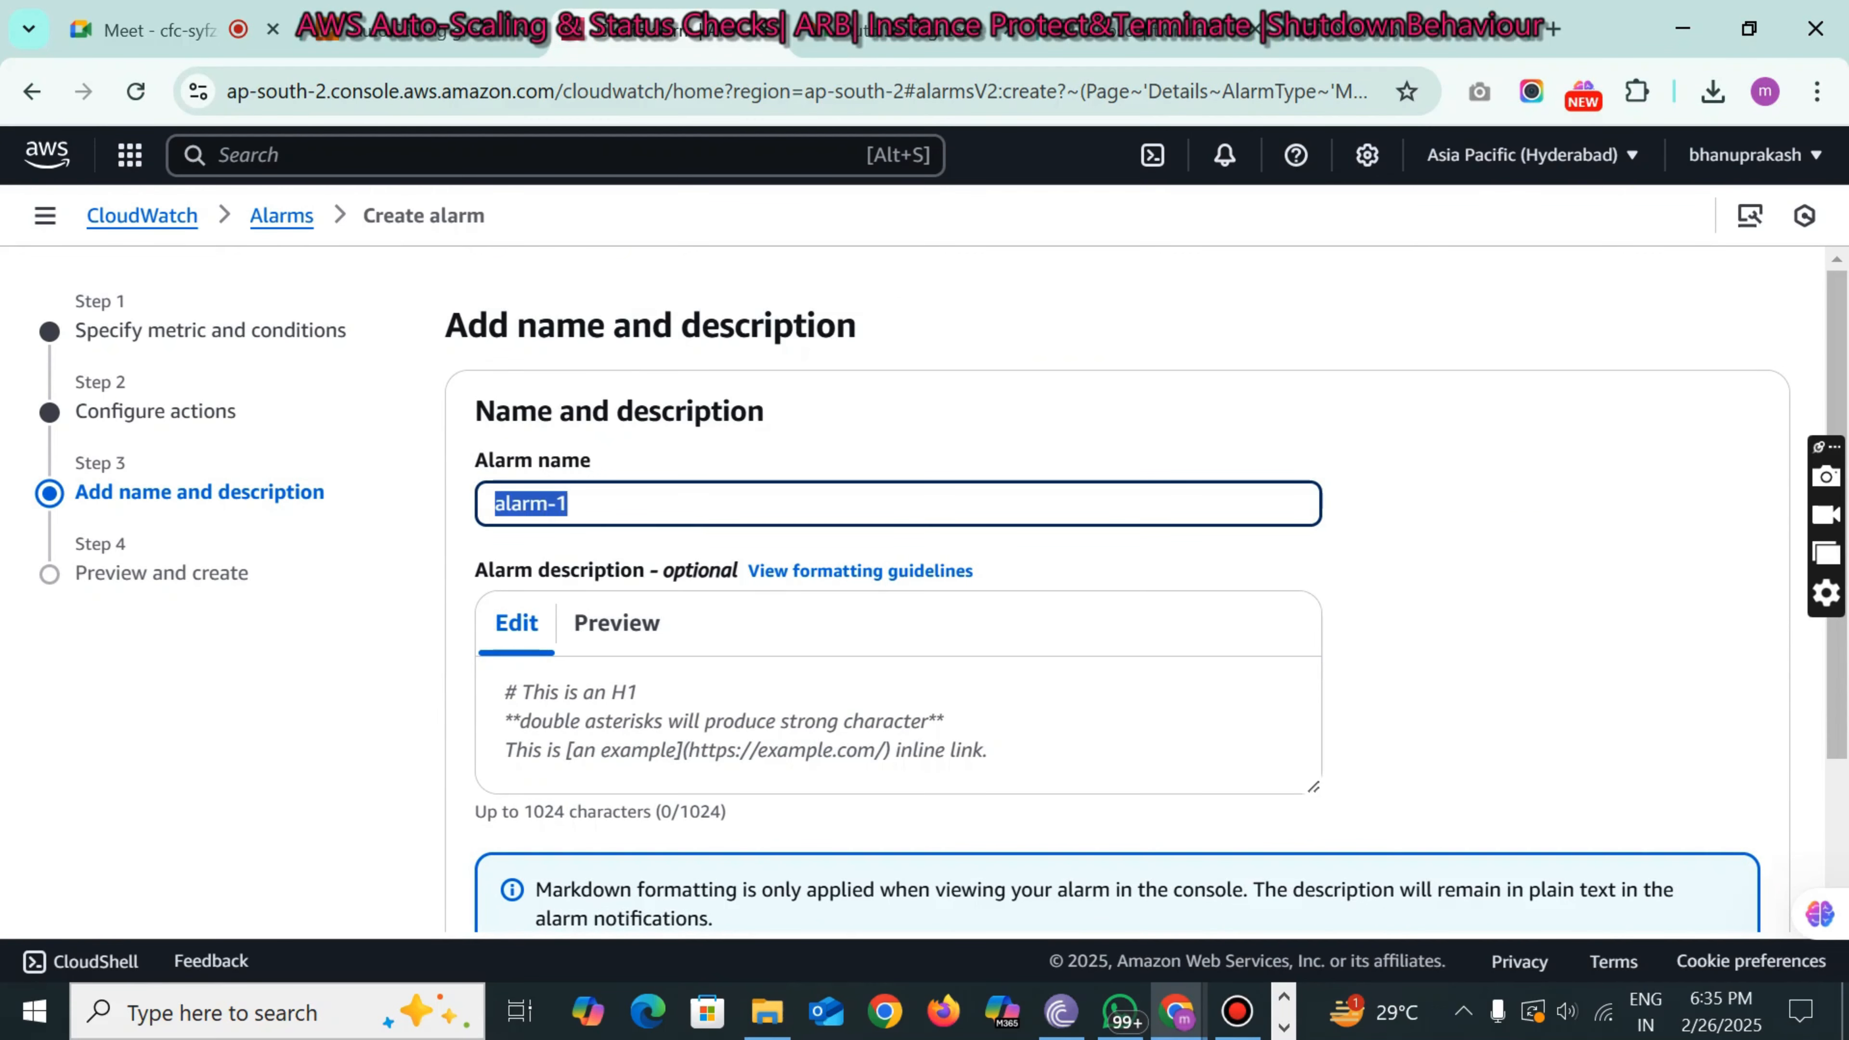
{"action": "scroll", "coordinate": [942, 588], "scroll_direction": "down", "scroll_amount": 3}
{"action": "left_click", "coordinate": [1735, 851]}
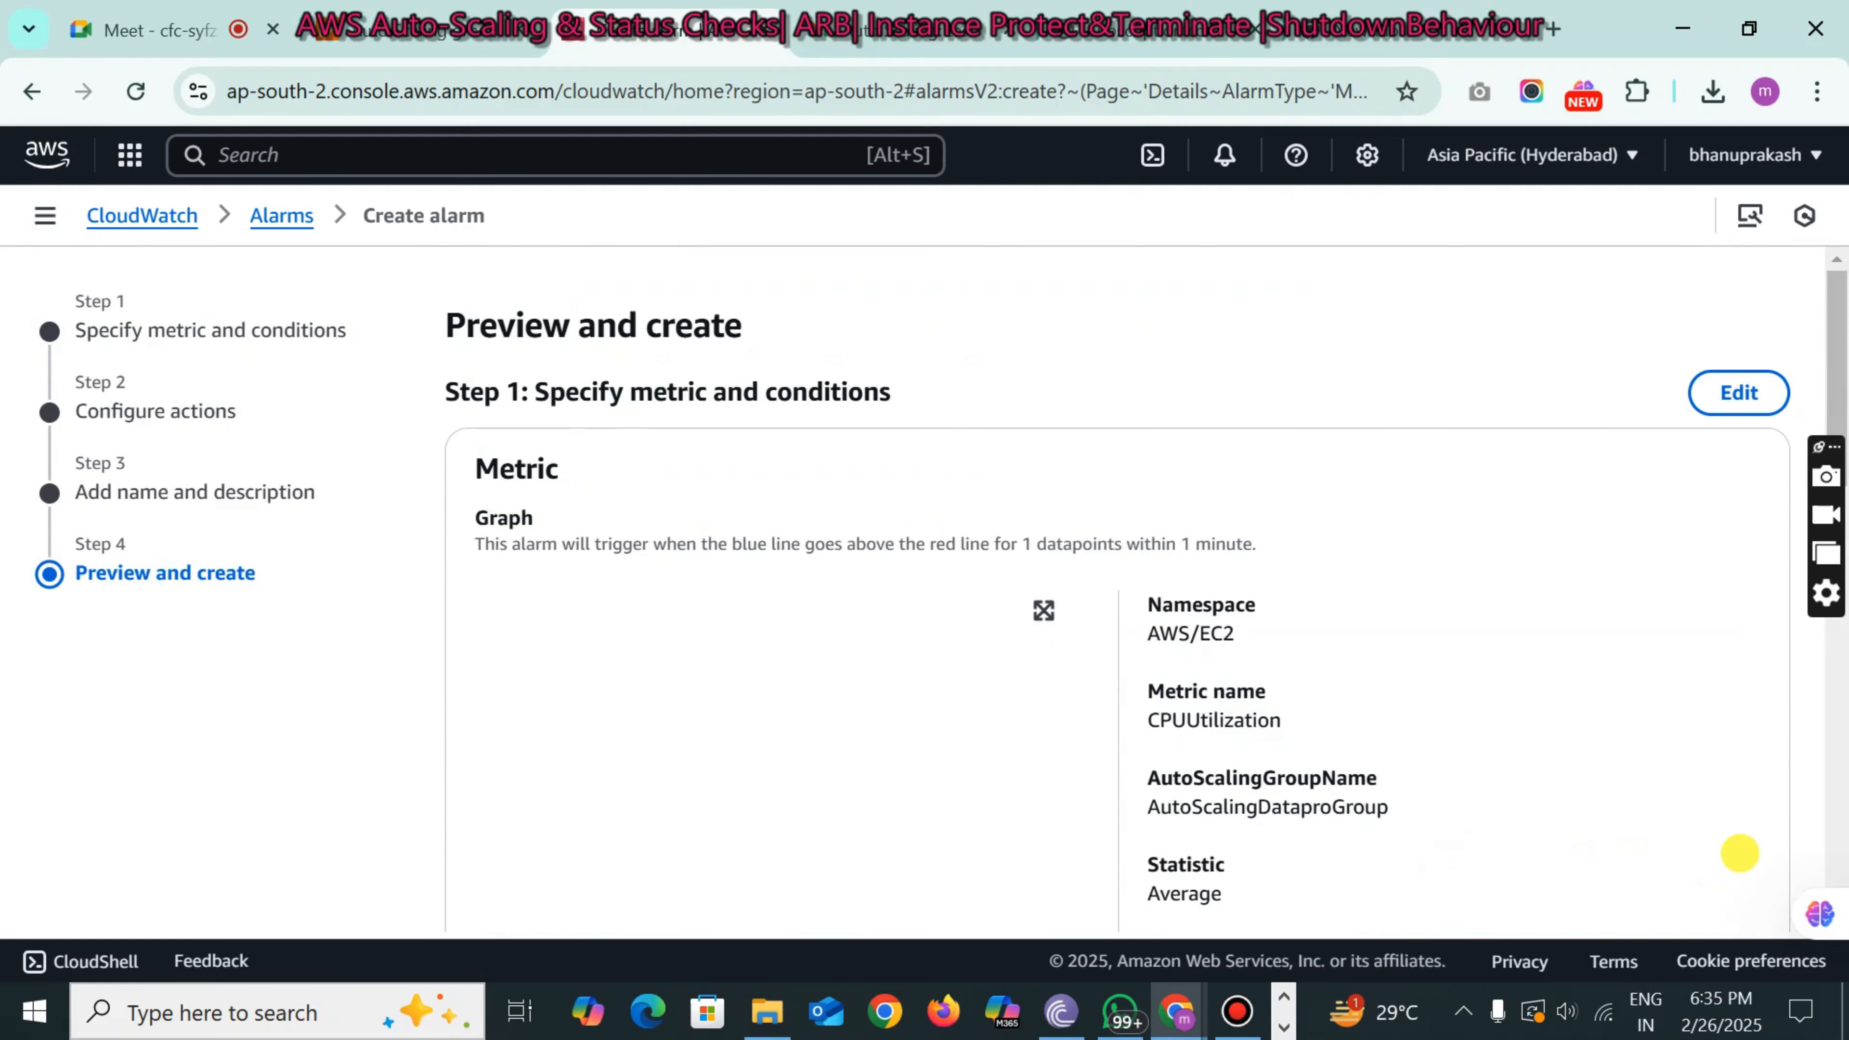
- Review the alarm's conditions, notification action and name in the preview, and create the alarm
{"action": "scroll", "coordinate": [1736, 851], "scroll_direction": "down", "scroll_amount": 8}
{"action": "scroll", "coordinate": [1118, 590], "scroll_direction": "down", "scroll_amount": 10}
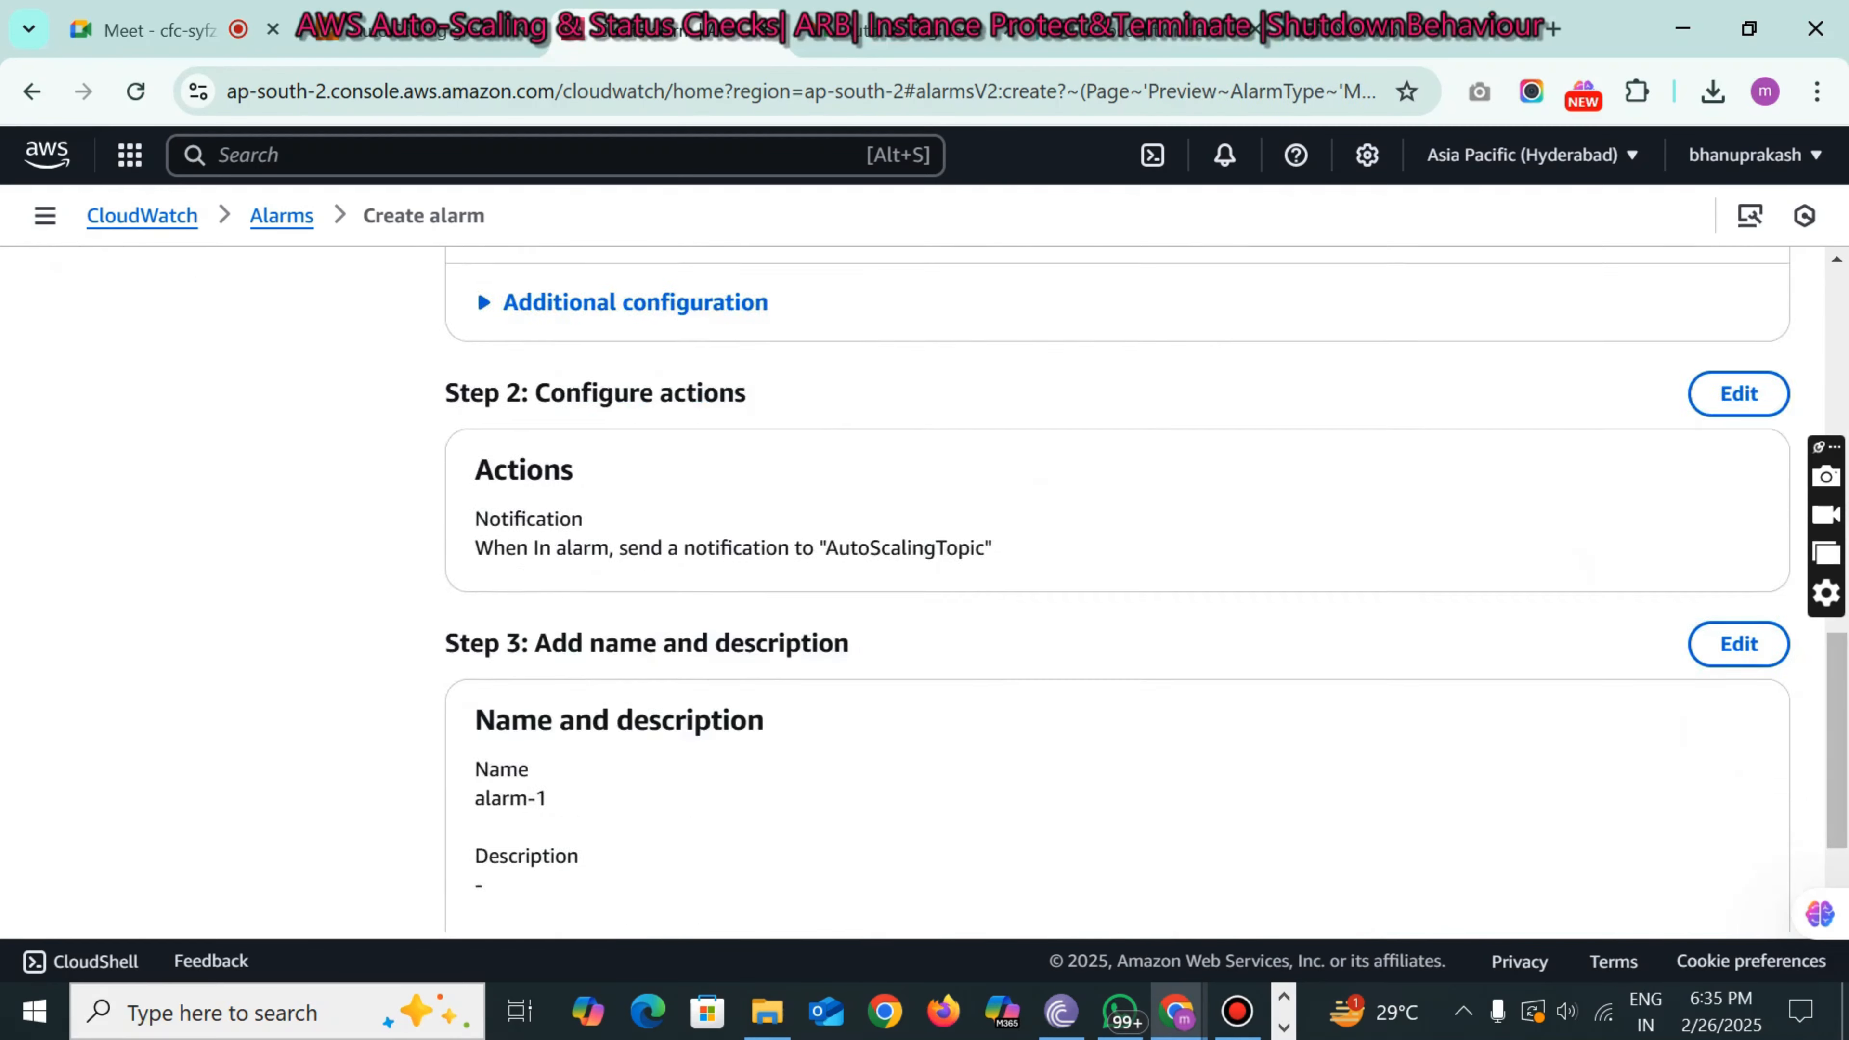
{"action": "scroll", "coordinate": [477, 679], "scroll_direction": "up", "scroll_amount": 10}
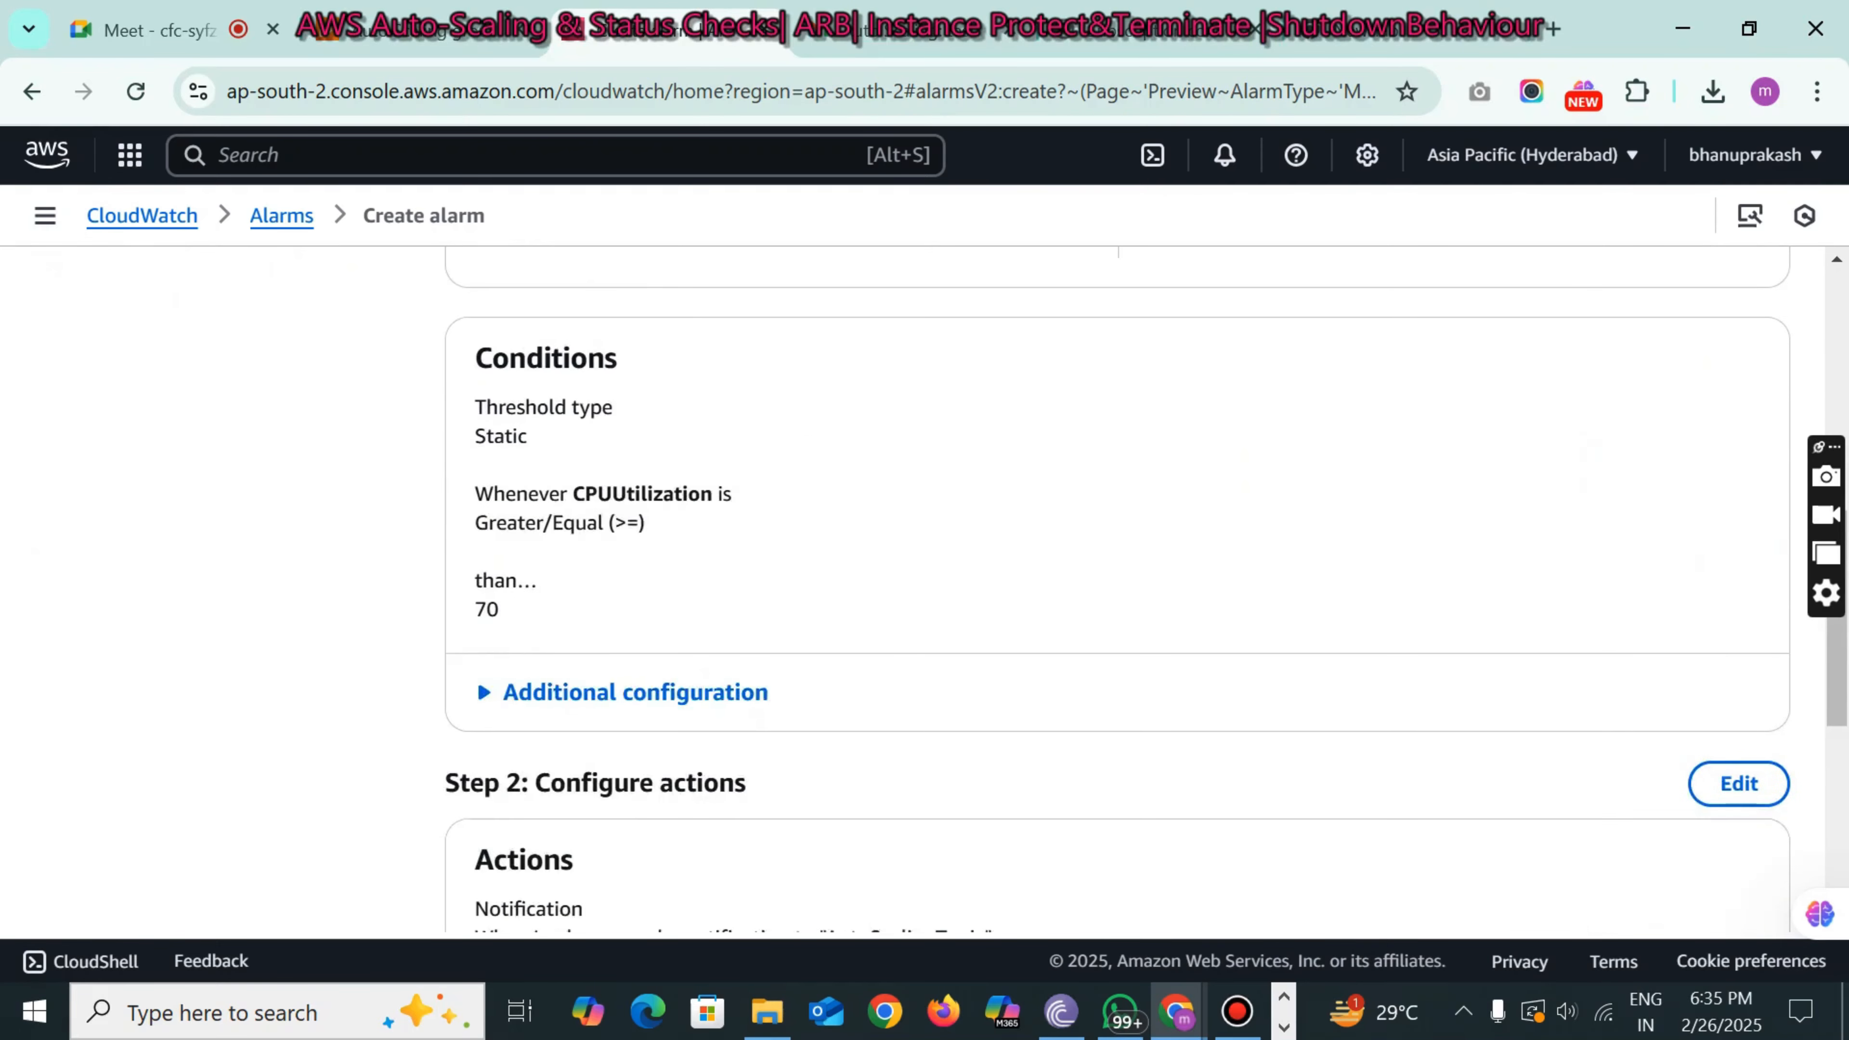
{"action": "scroll", "coordinate": [477, 824], "scroll_direction": "down", "scroll_amount": 6}
{"action": "scroll", "coordinate": [477, 823], "scroll_direction": "down", "scroll_amount": 4}
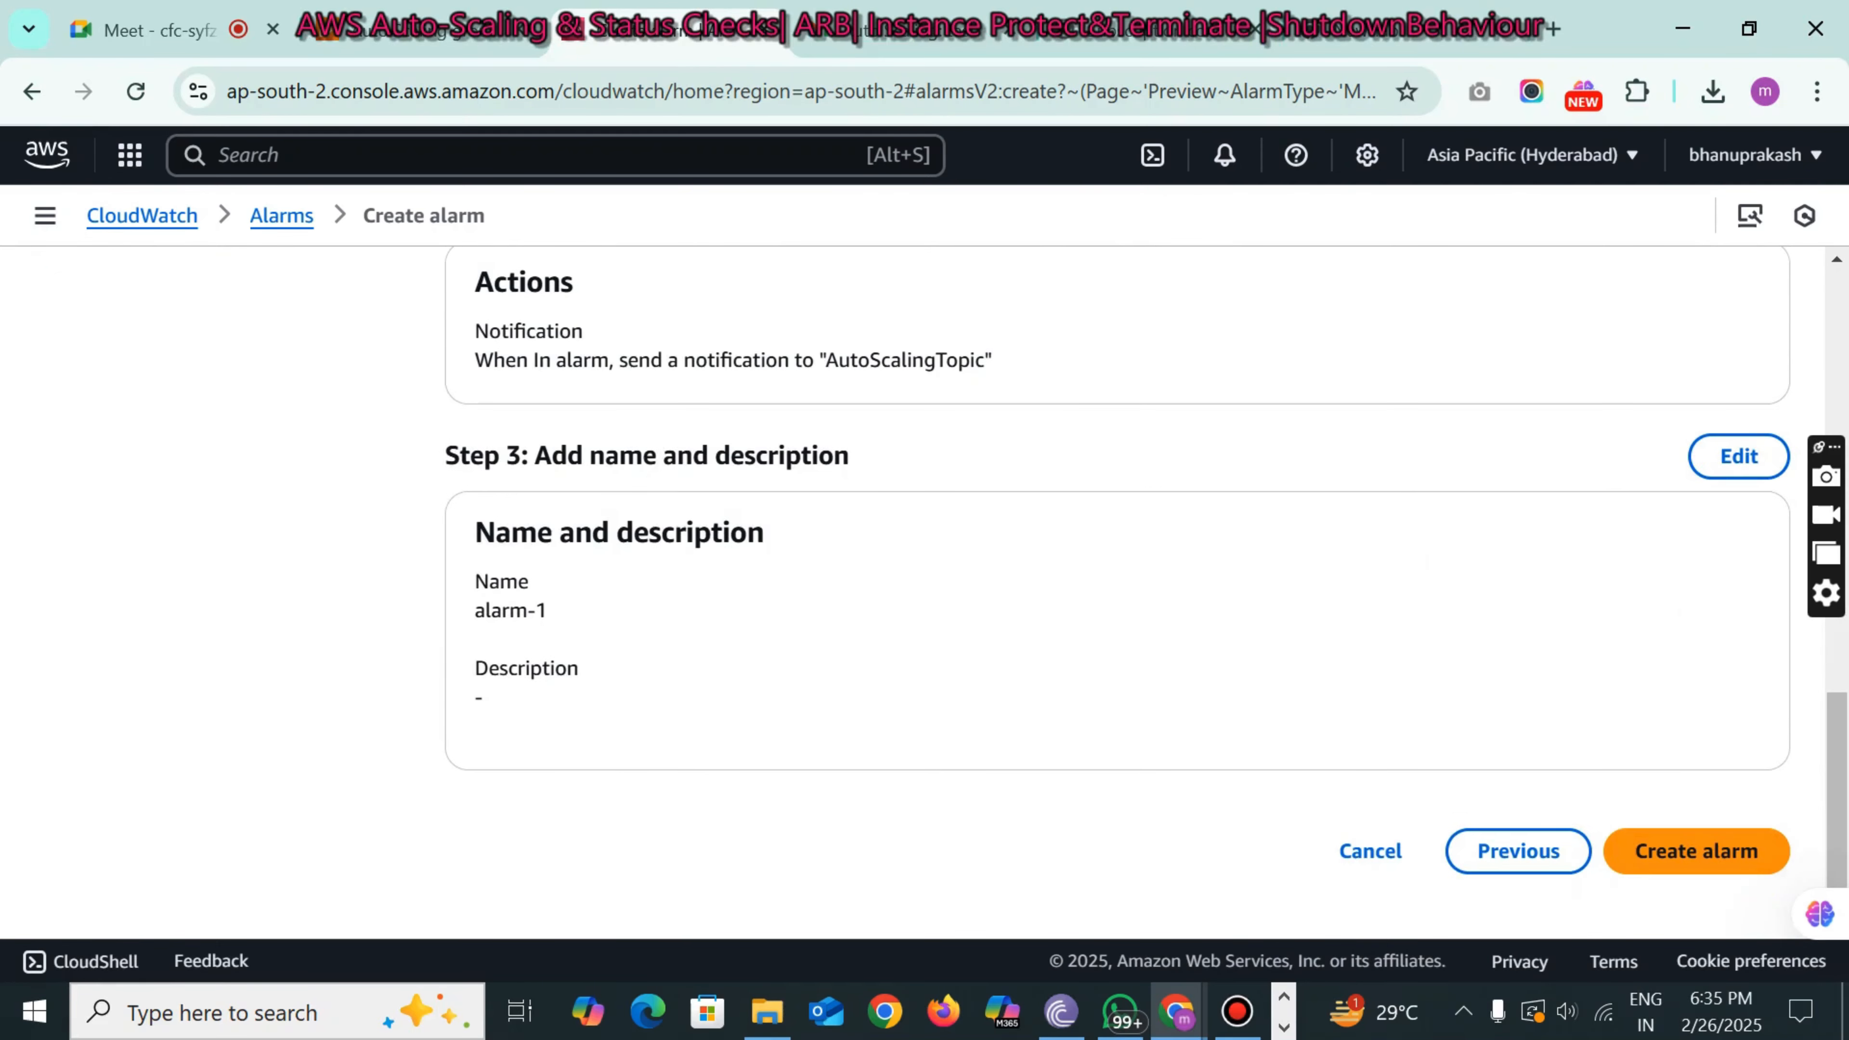
{"action": "left_click", "coordinate": [1689, 851]}
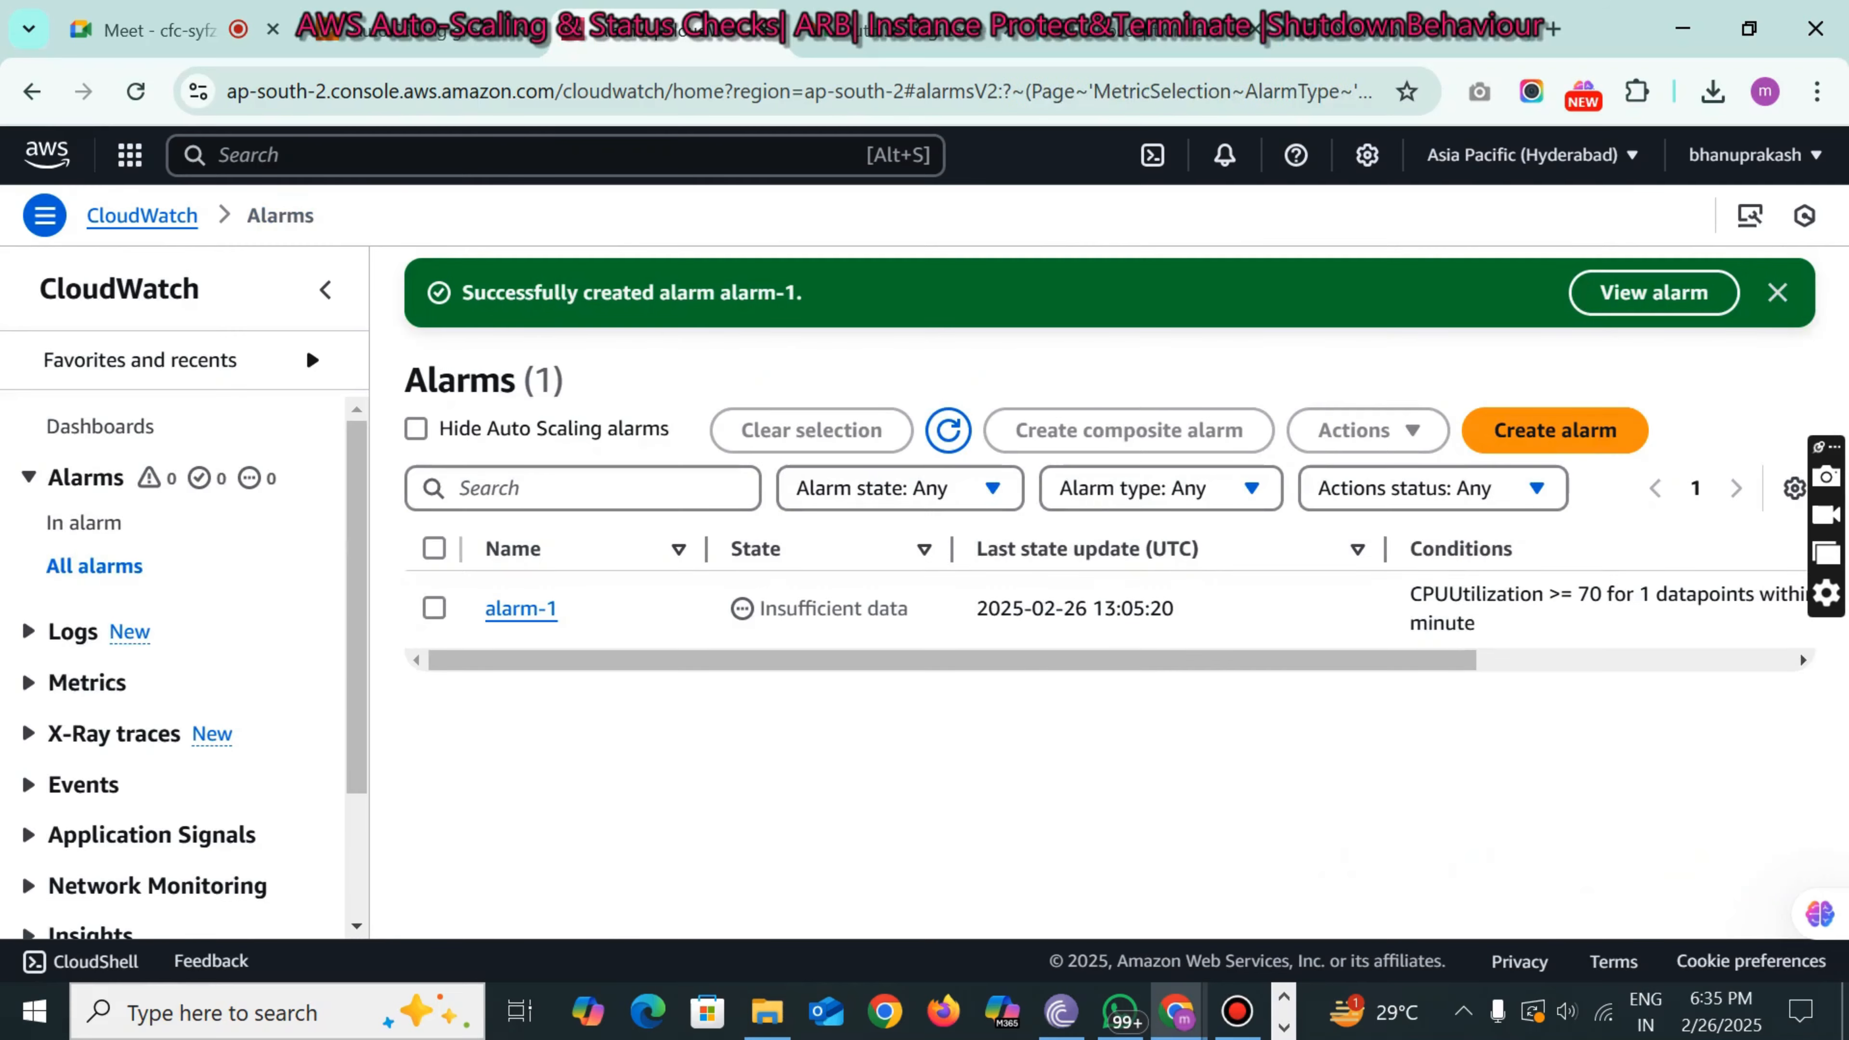
- Start another alarm and browse the EC2 metrics by Auto Scaling group for its metric
{"action": "left_click", "coordinate": [1565, 428]}
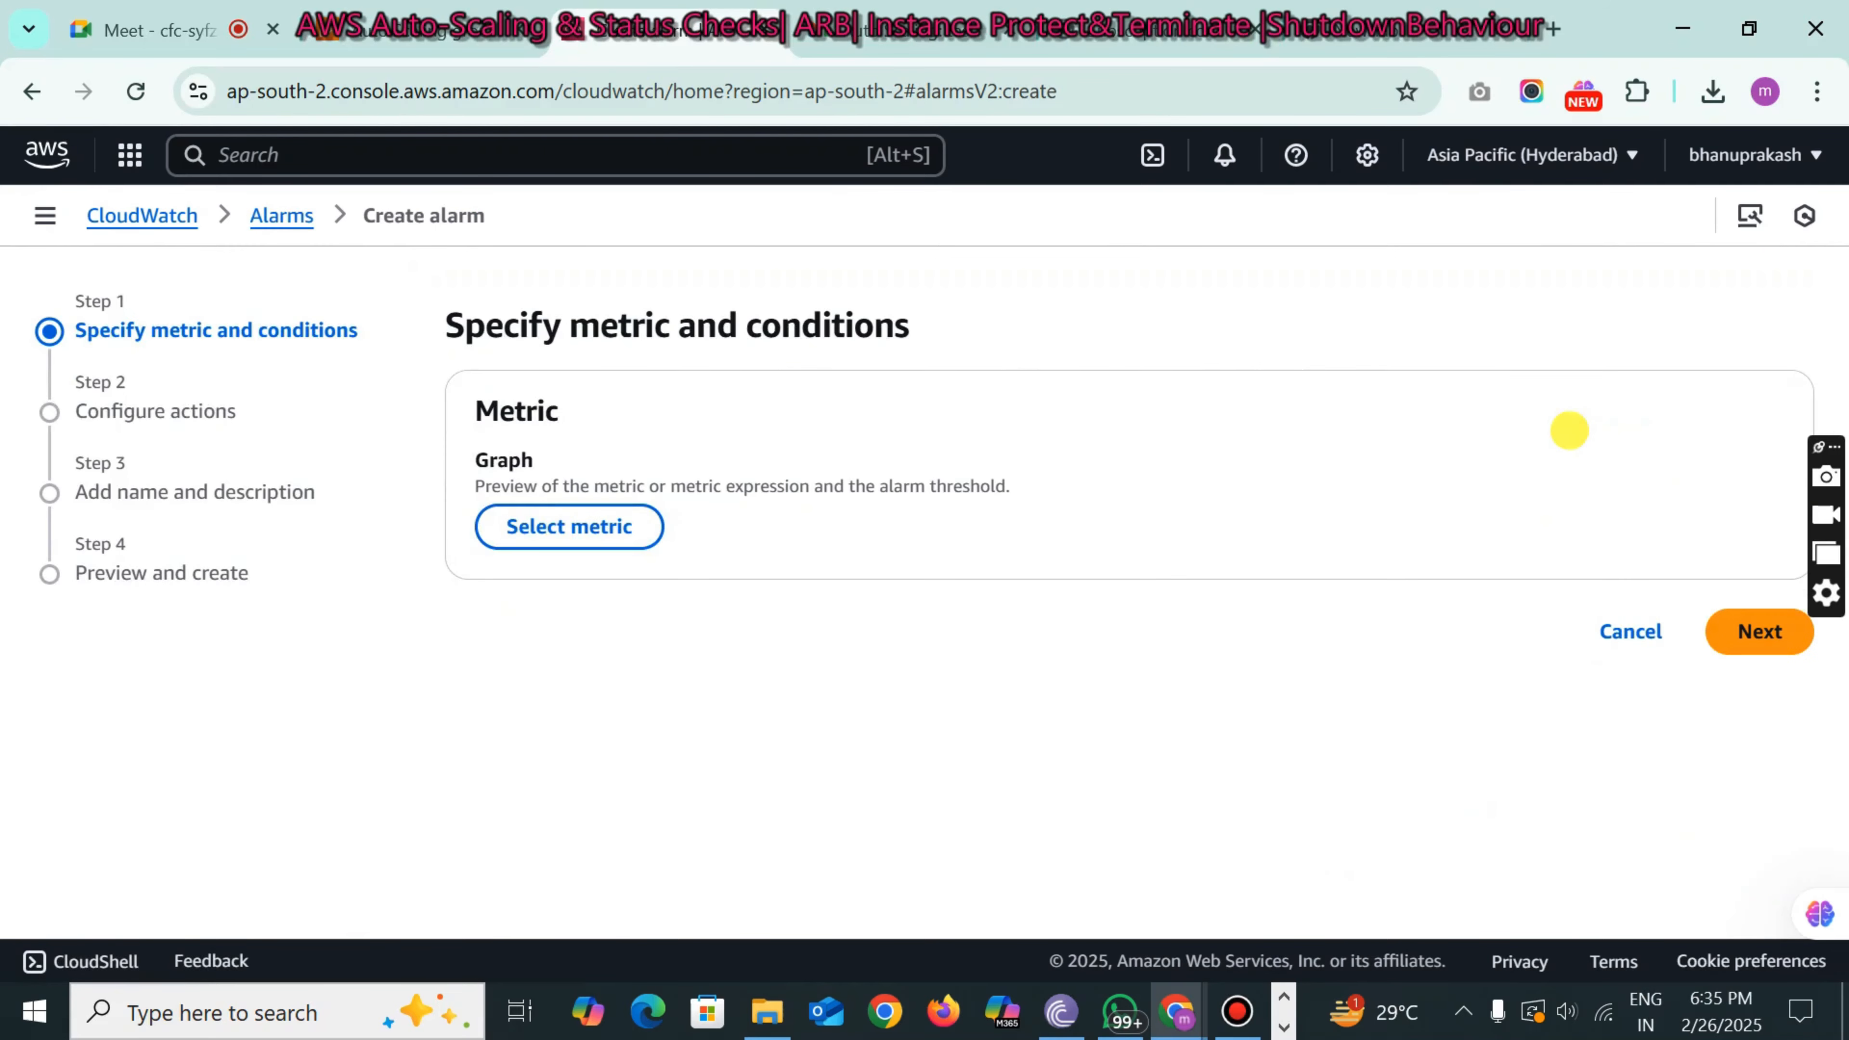
{"action": "left_click", "coordinate": [512, 530]}
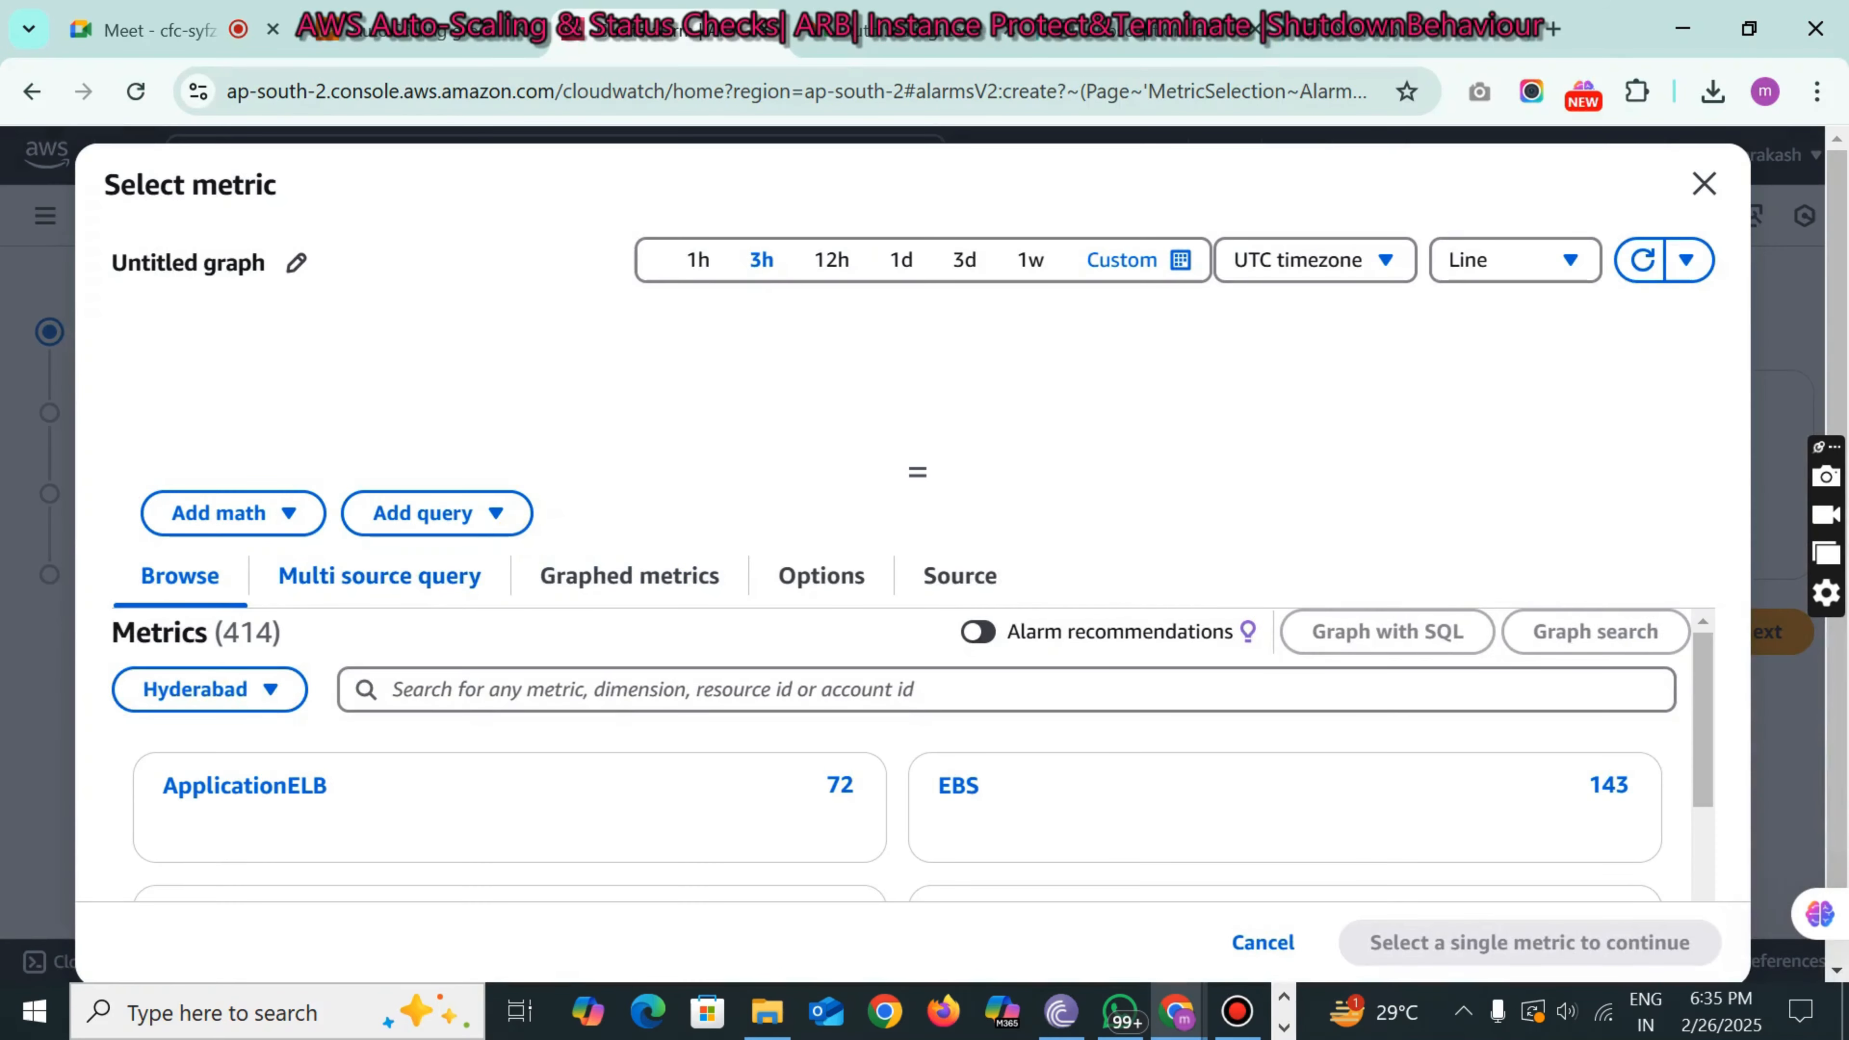
{"action": "scroll", "coordinate": [912, 755], "scroll_direction": "down", "scroll_amount": 2}
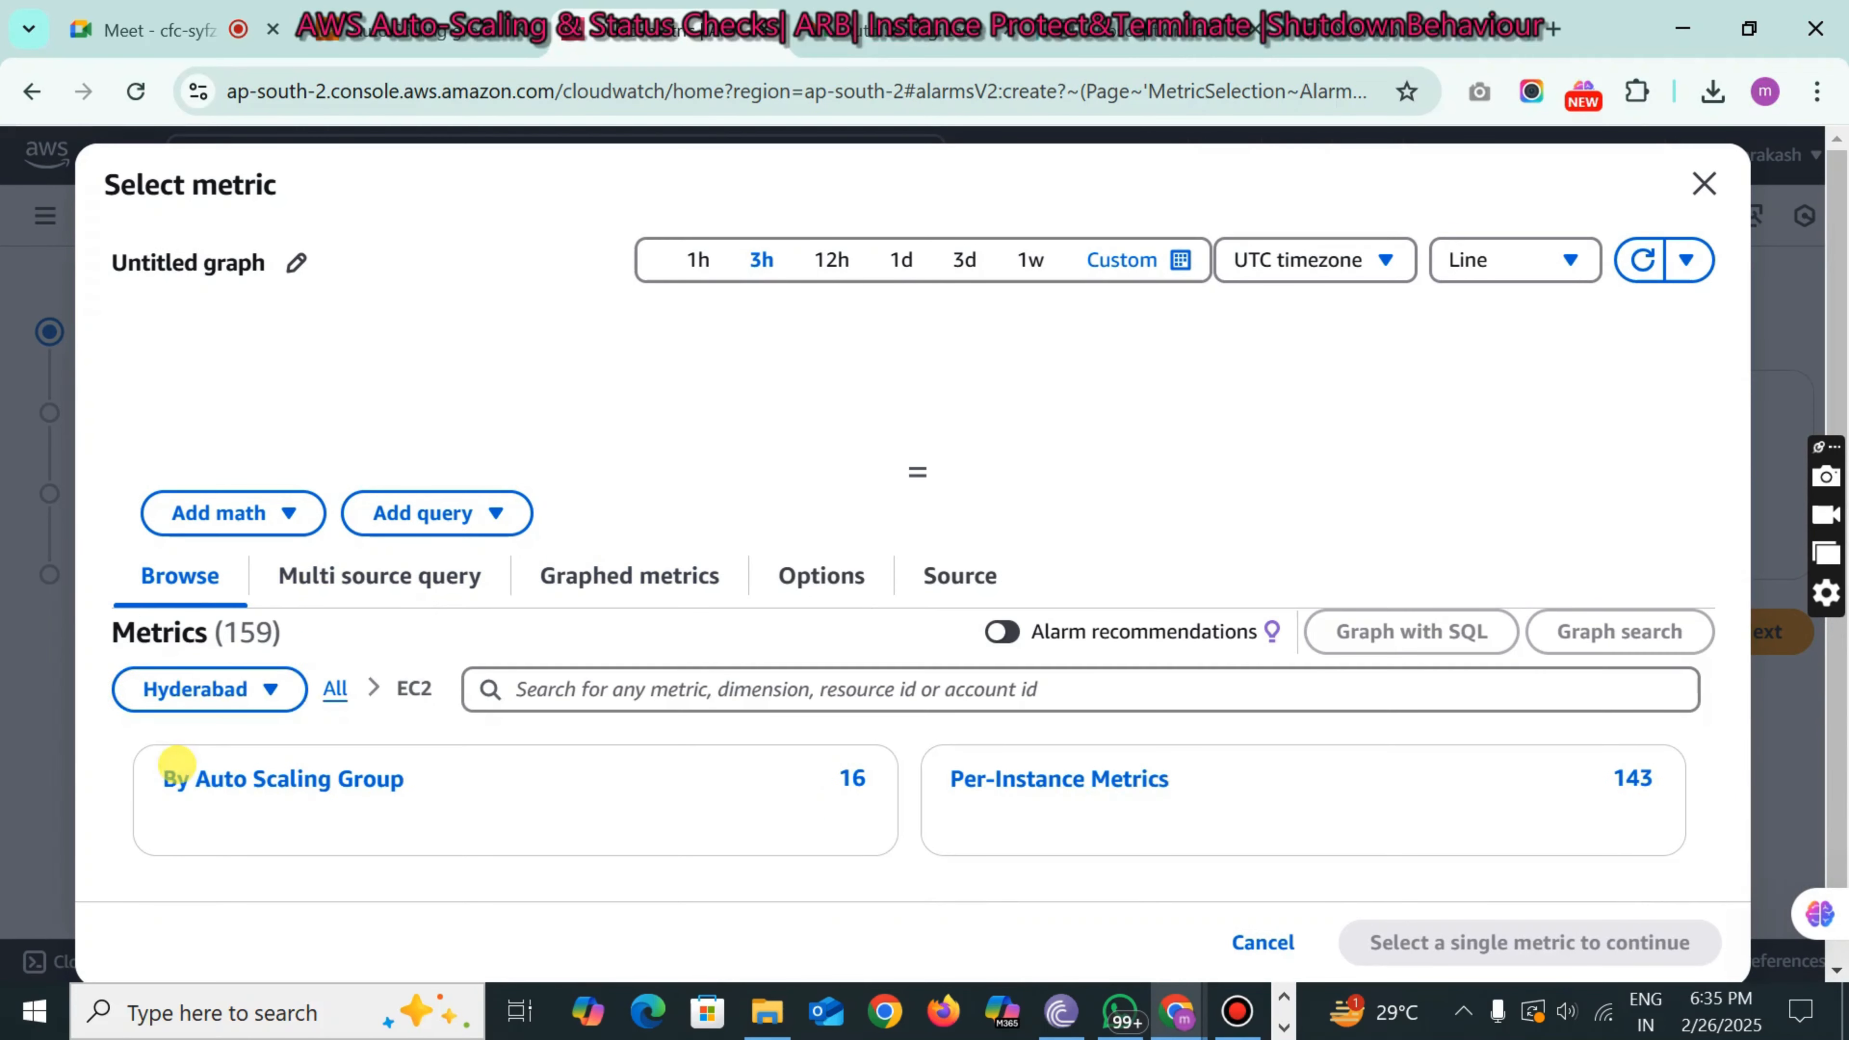
{"action": "left_click", "coordinate": [309, 775]}
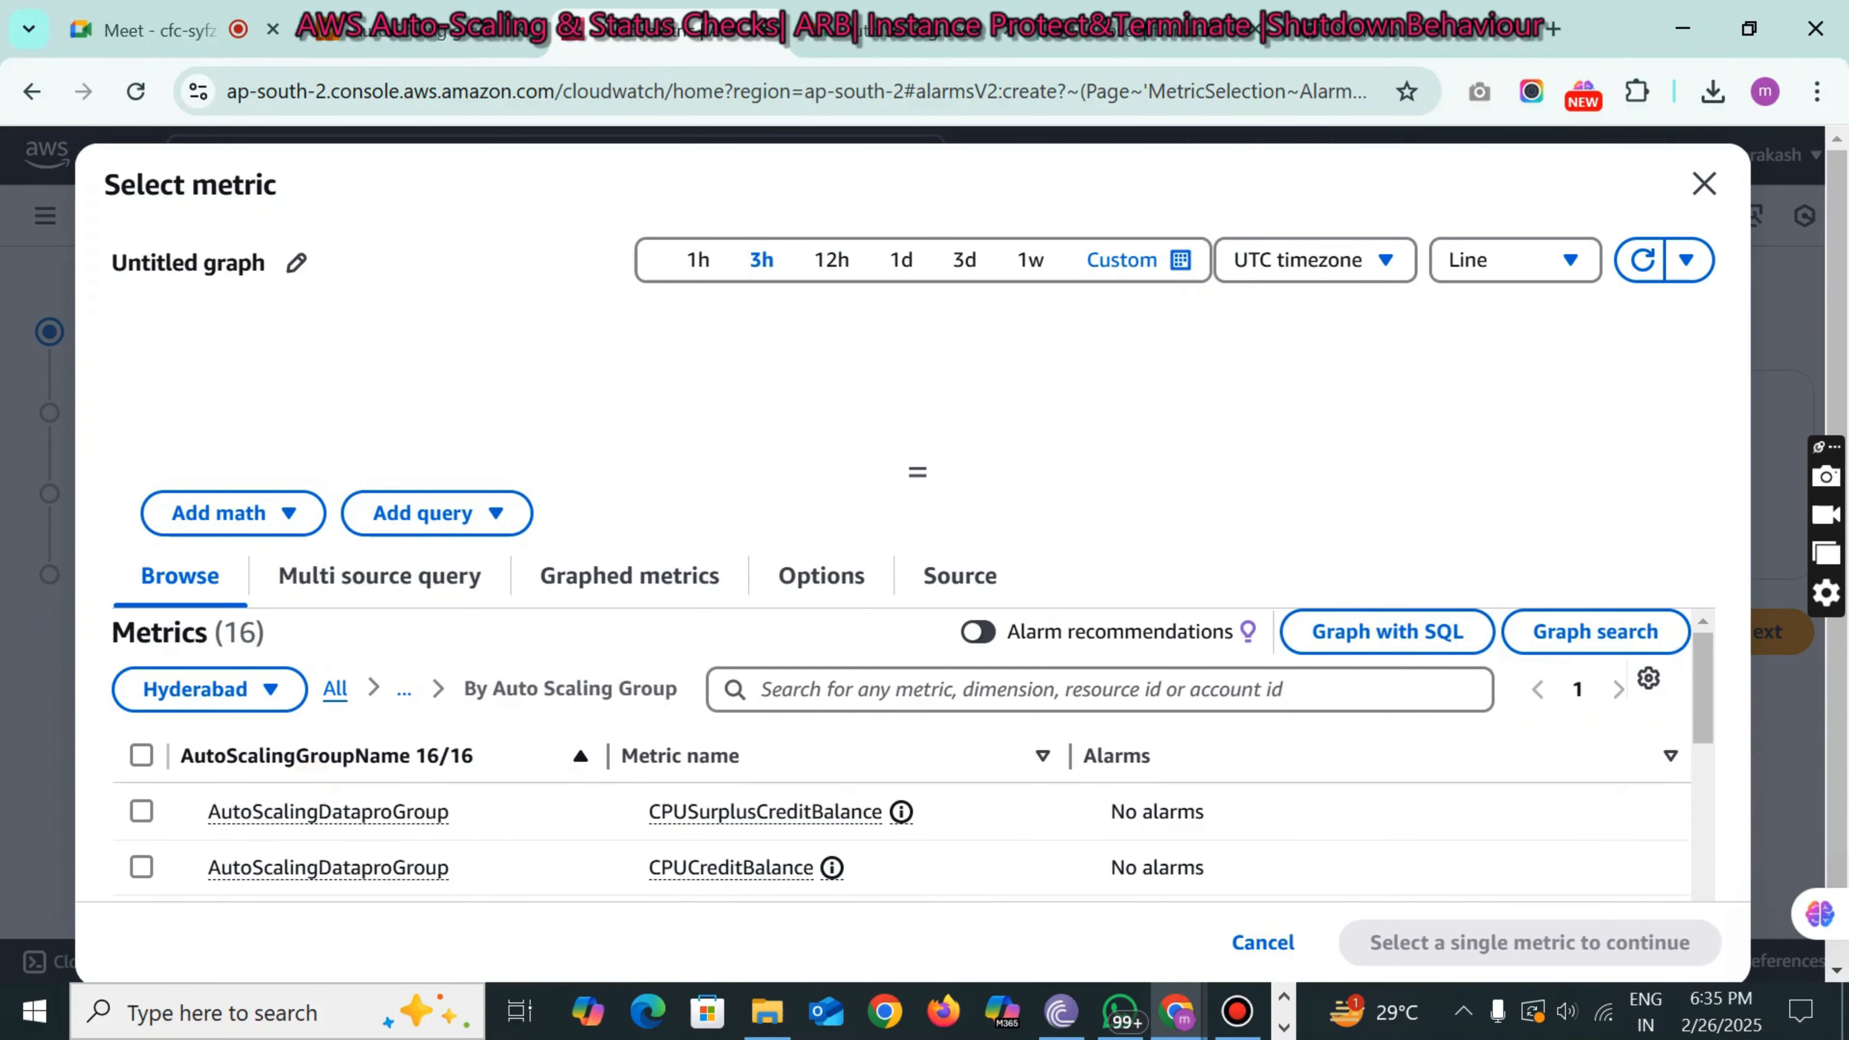
{"action": "scroll", "coordinate": [910, 758], "scroll_direction": "down", "scroll_amount": 2}
{"action": "scroll", "coordinate": [910, 758], "scroll_direction": "down", "scroll_amount": 8}
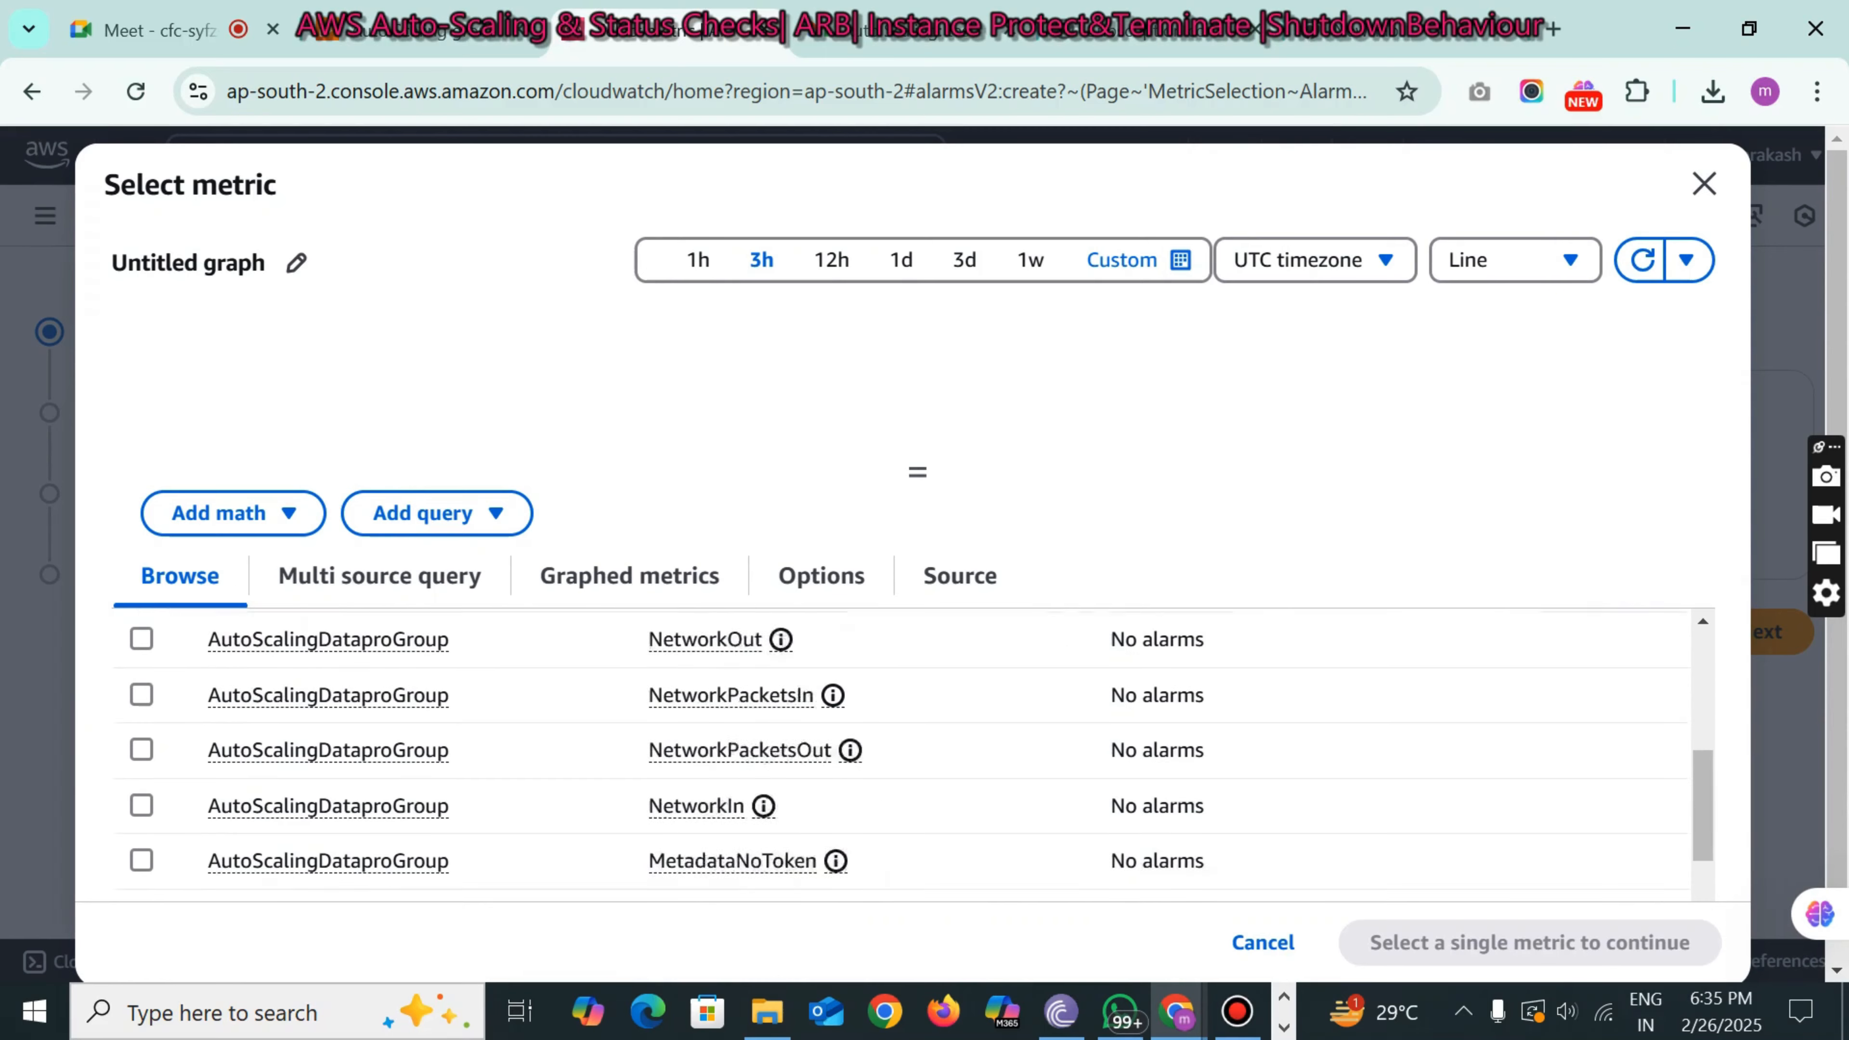
{"action": "scroll", "coordinate": [910, 758], "scroll_direction": "up", "scroll_amount": 10}
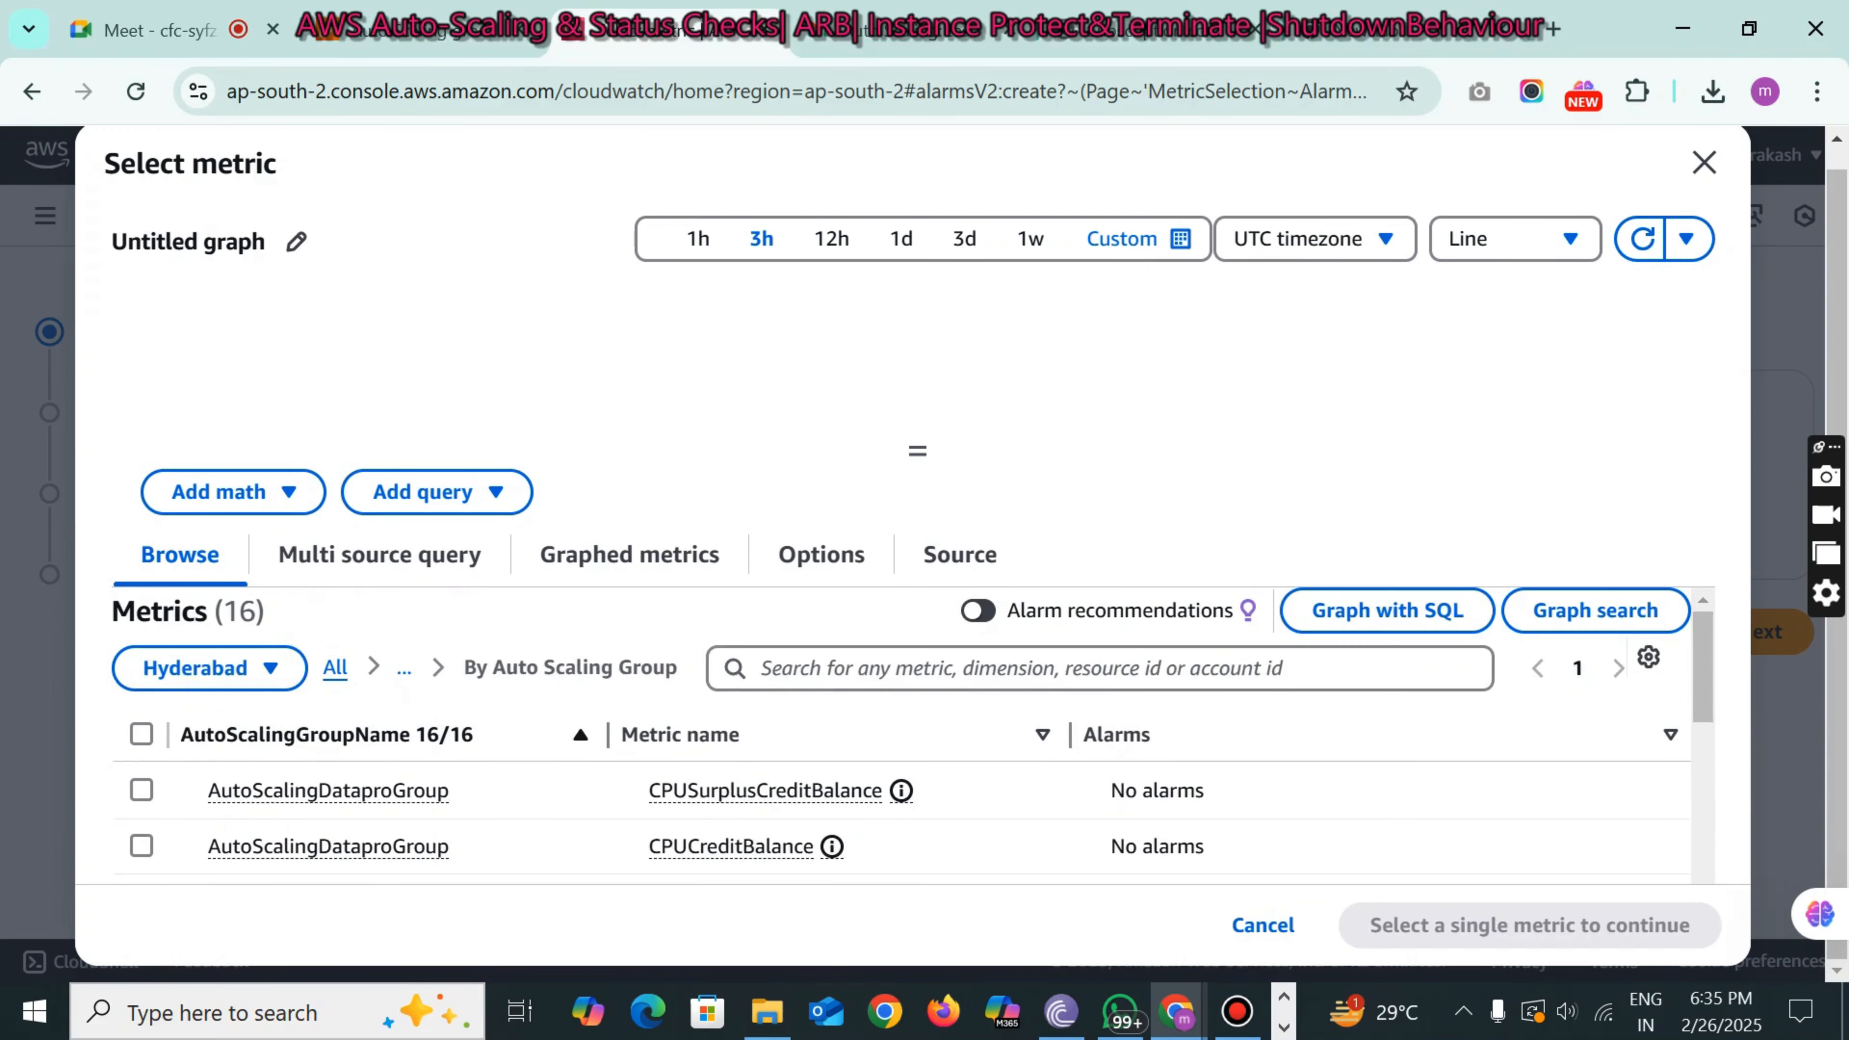
- Reopen the EC2 metrics by Auto Scaling group and select CPUUtilization of AutoScalingDataproGroup as the second alarm's metric
{"action": "left_click", "coordinate": [404, 668]}
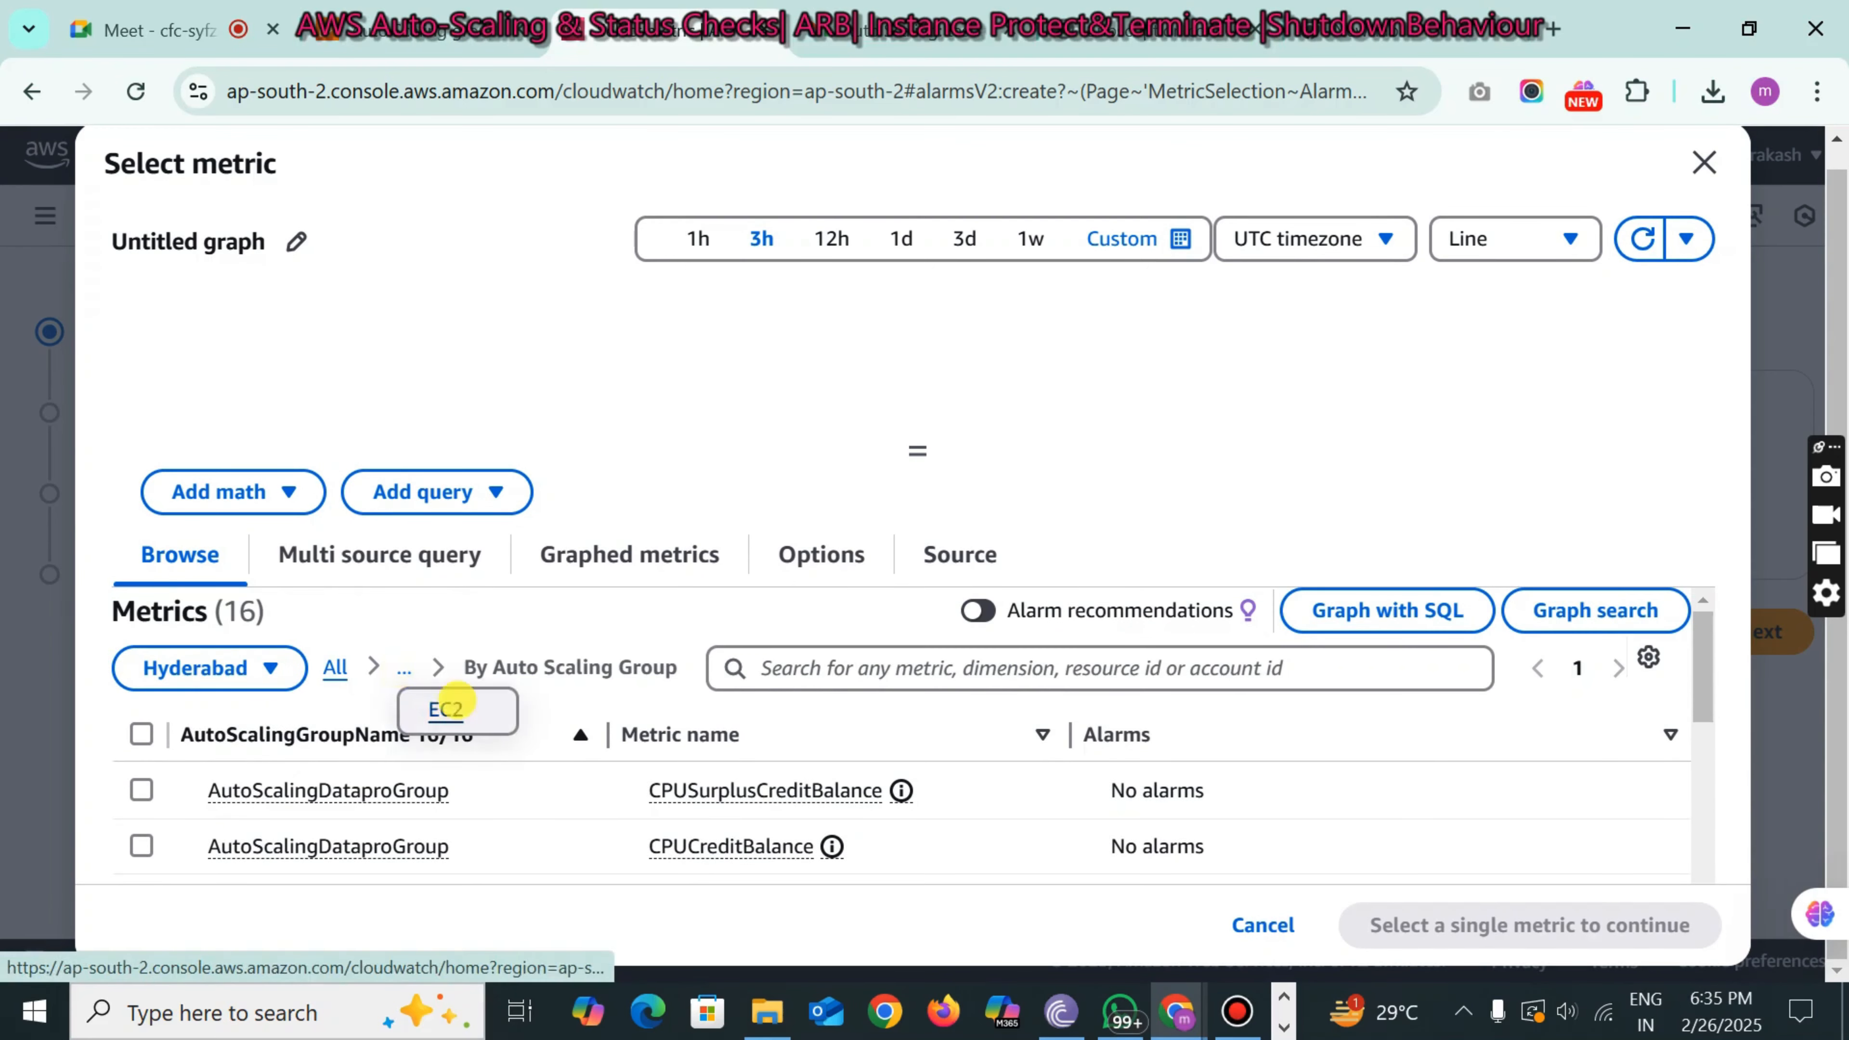
{"action": "left_click", "coordinate": [455, 700]}
{"action": "left_click", "coordinate": [305, 758]}
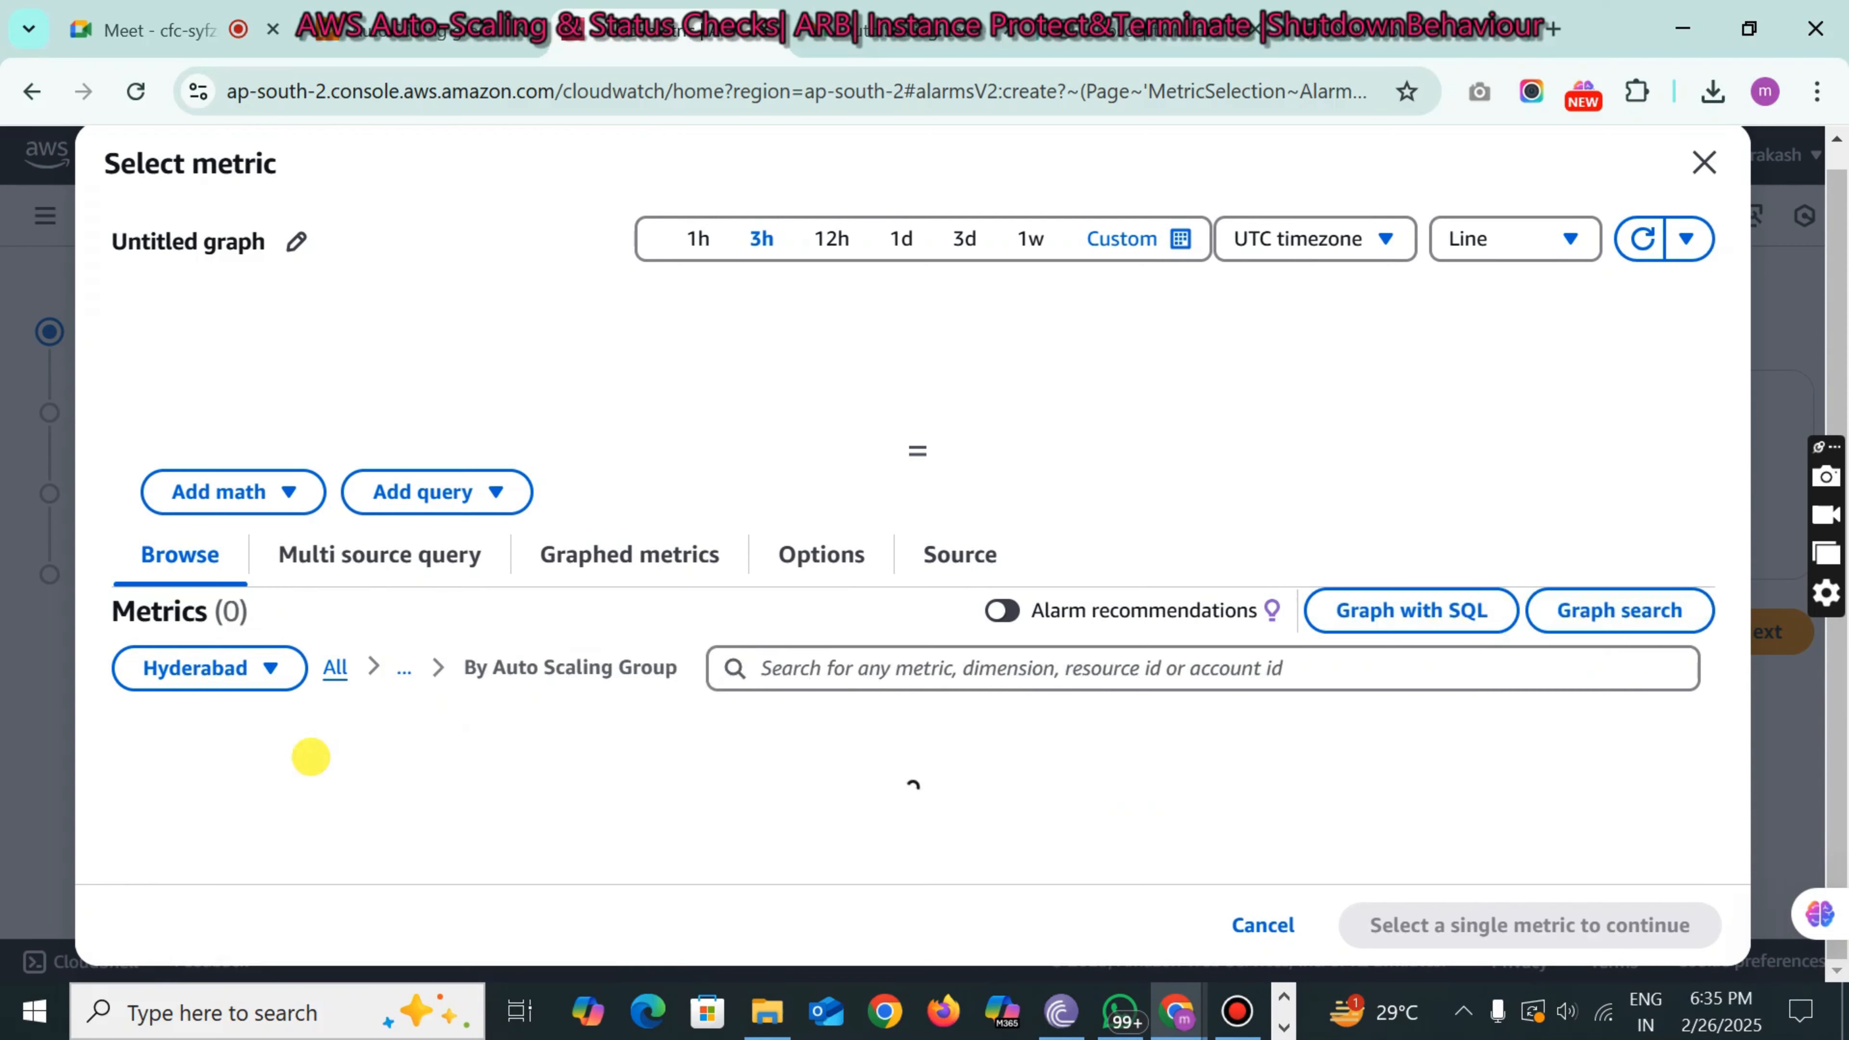
{"action": "scroll", "coordinate": [306, 758], "scroll_direction": "down", "scroll_amount": 2}
{"action": "left_click", "coordinate": [141, 645]}
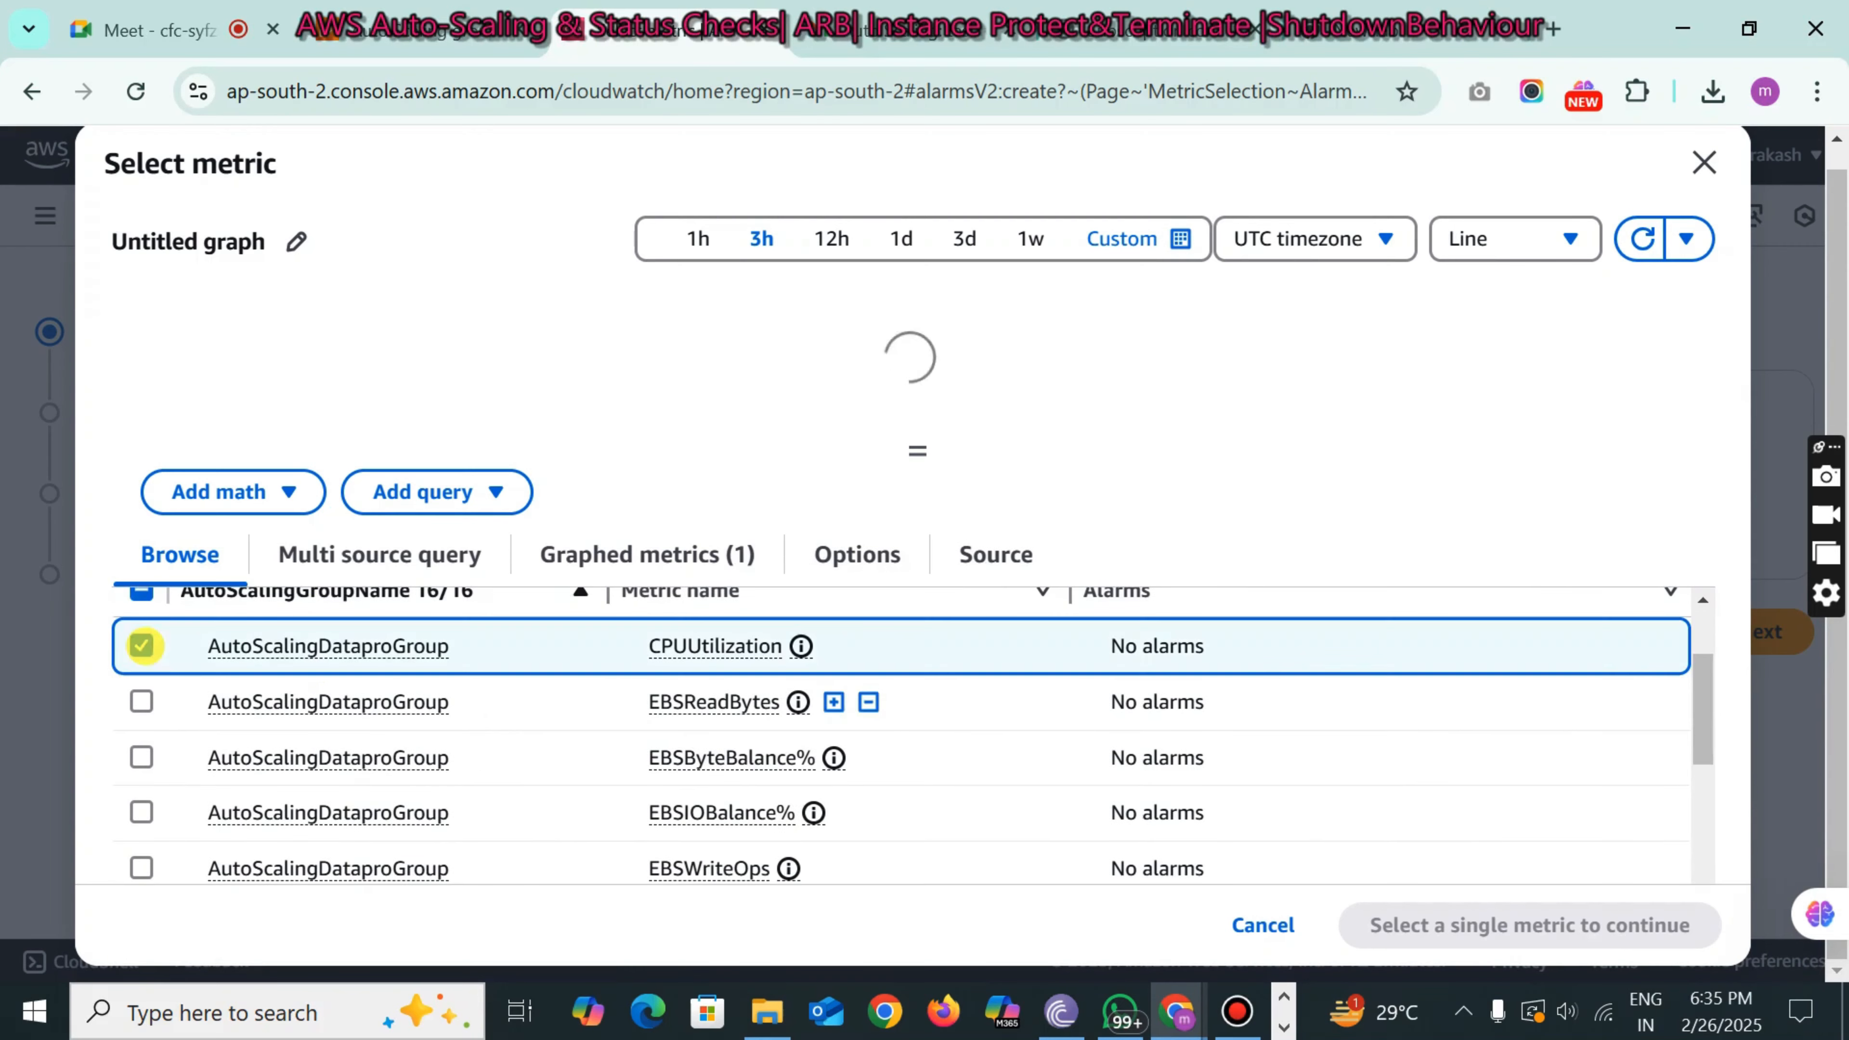
{"action": "left_click", "coordinate": [1627, 925]}
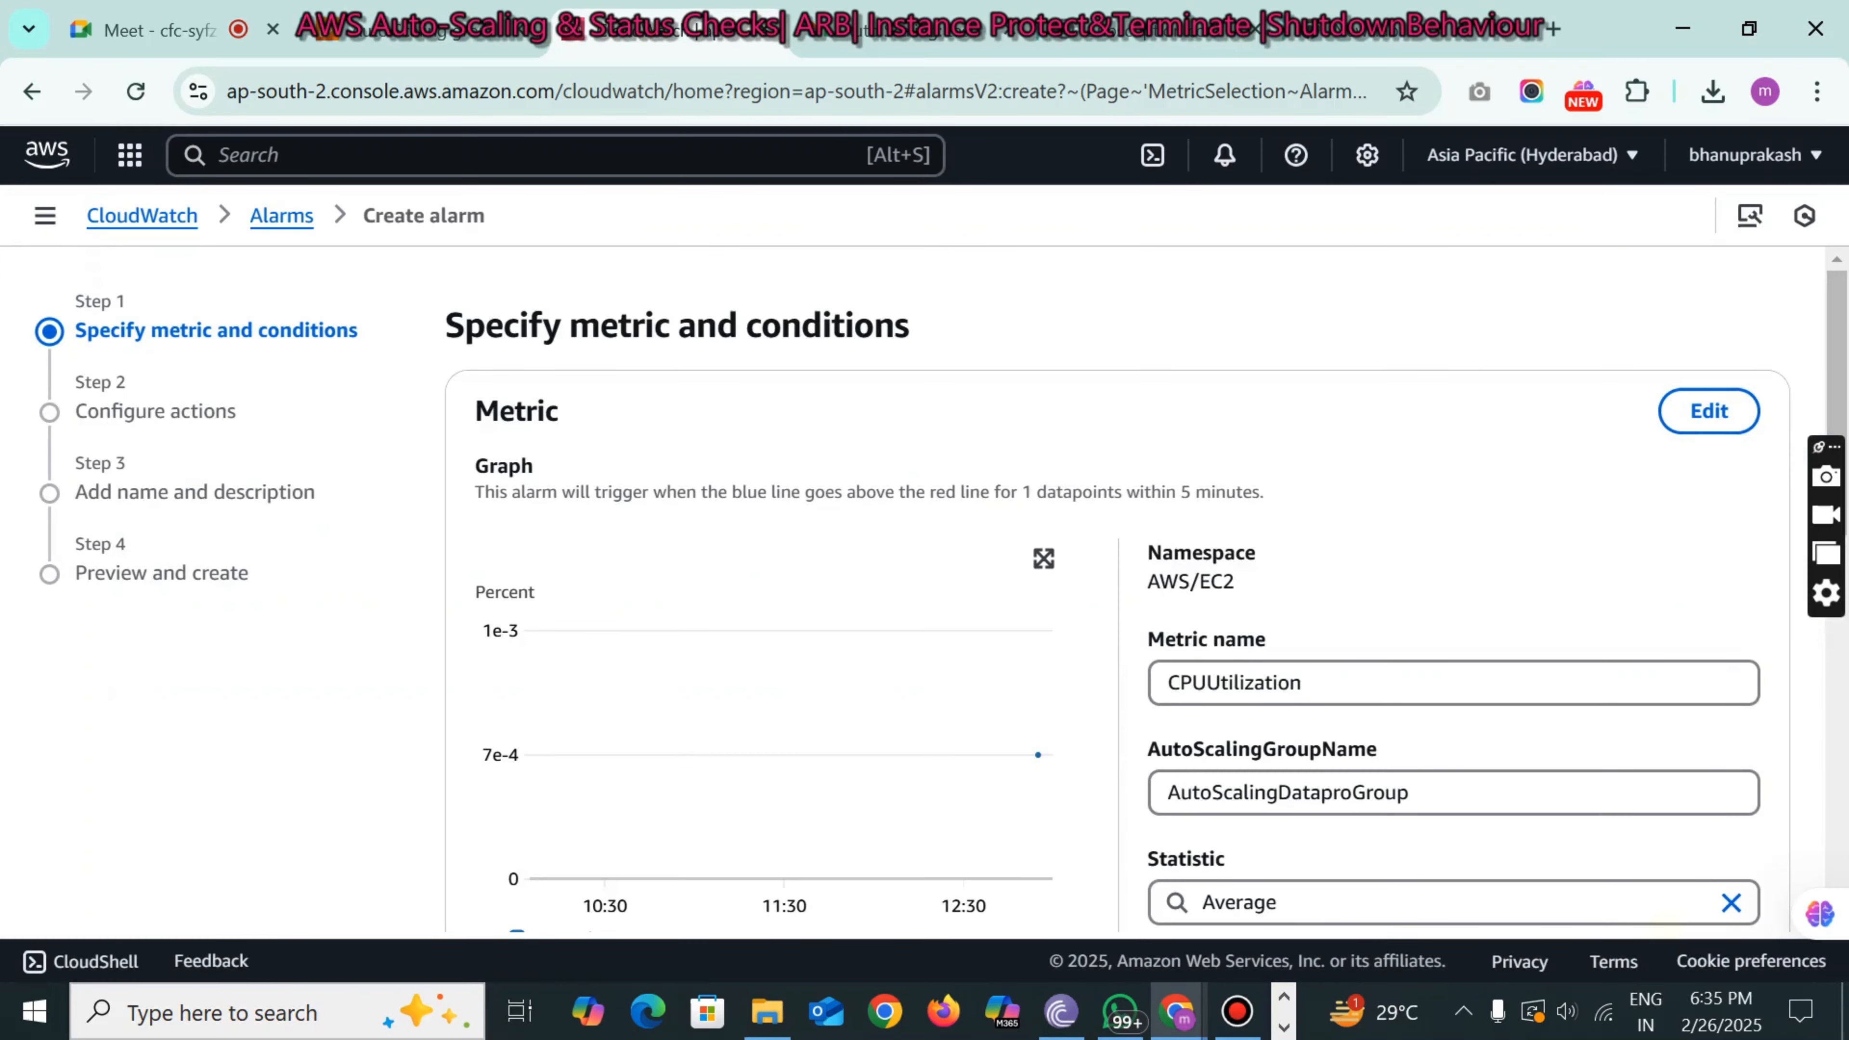
- Set the alarm condition to a static threshold with CPUUtilization lower than 50, and continue to the actions
{"action": "scroll", "coordinate": [1664, 926], "scroll_direction": "down", "scroll_amount": 3}
{"action": "scroll", "coordinate": [1146, 590], "scroll_direction": "down", "scroll_amount": 5}
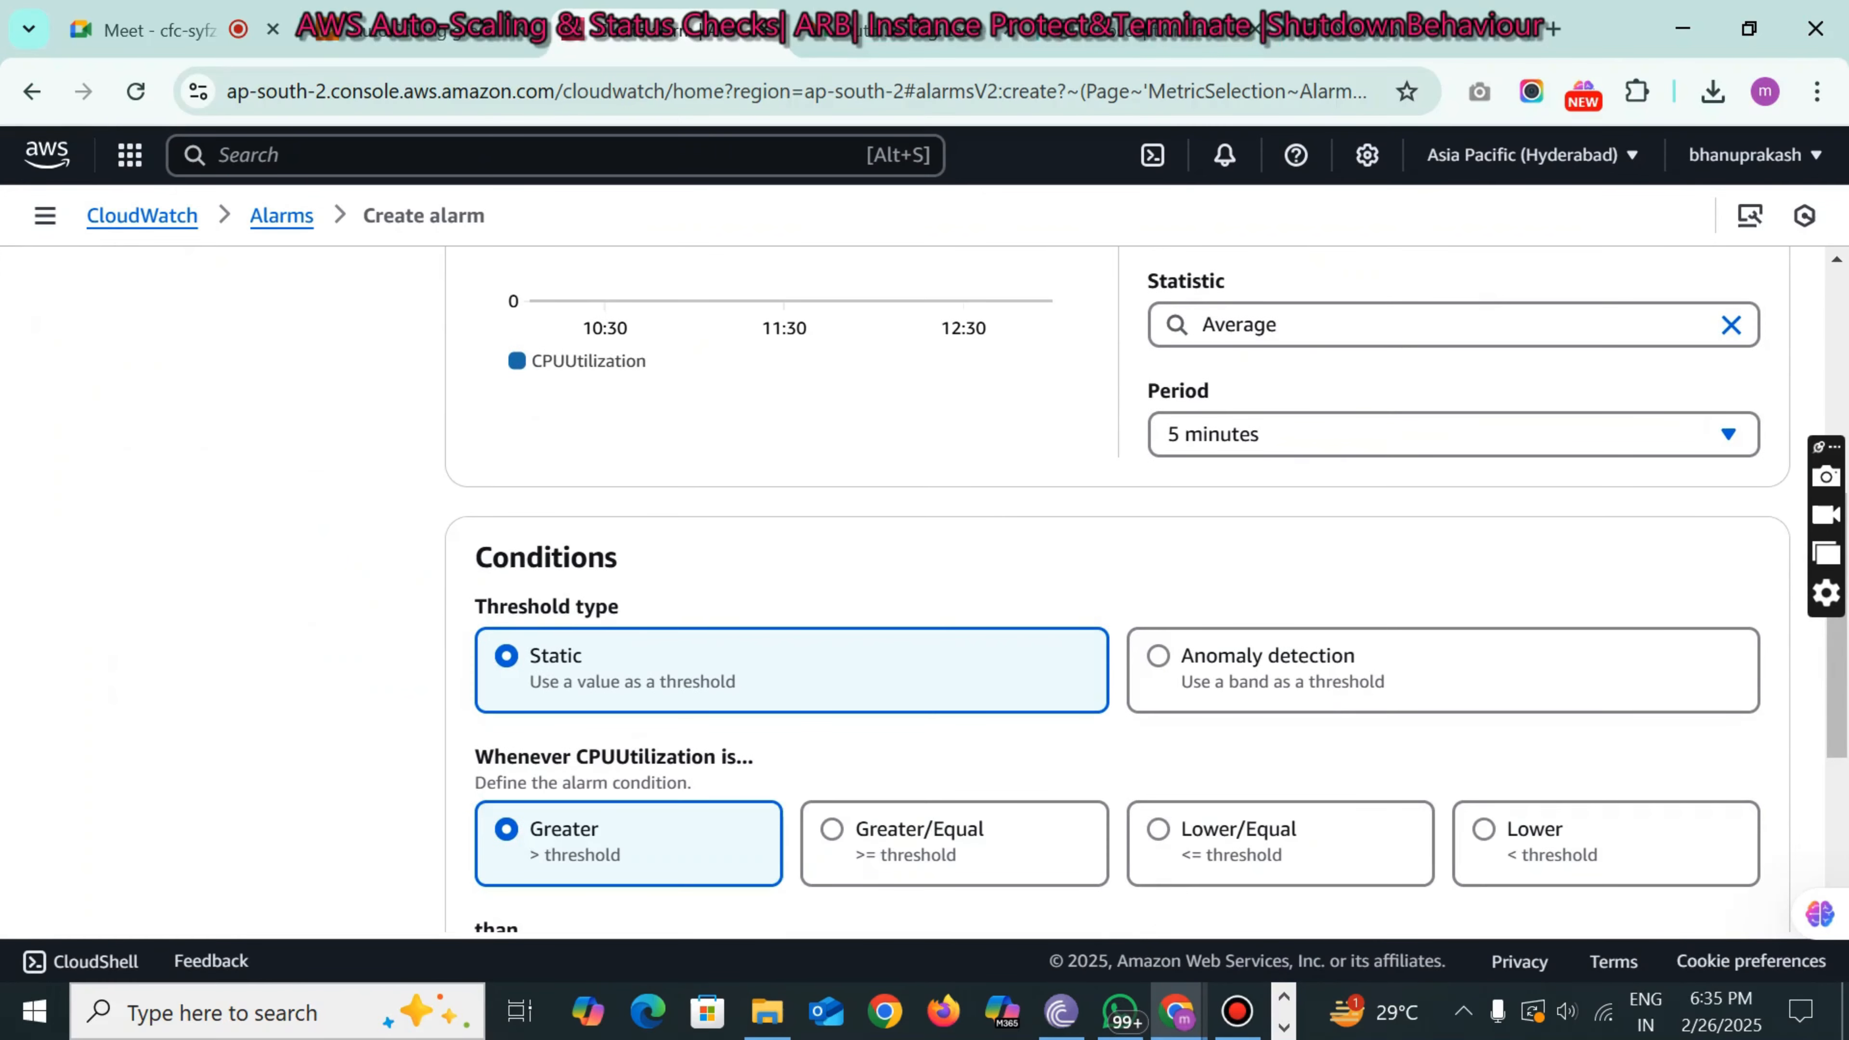
{"action": "scroll", "coordinate": [577, 707], "scroll_direction": "down", "scroll_amount": 4}
{"action": "left_click", "coordinate": [577, 708]}
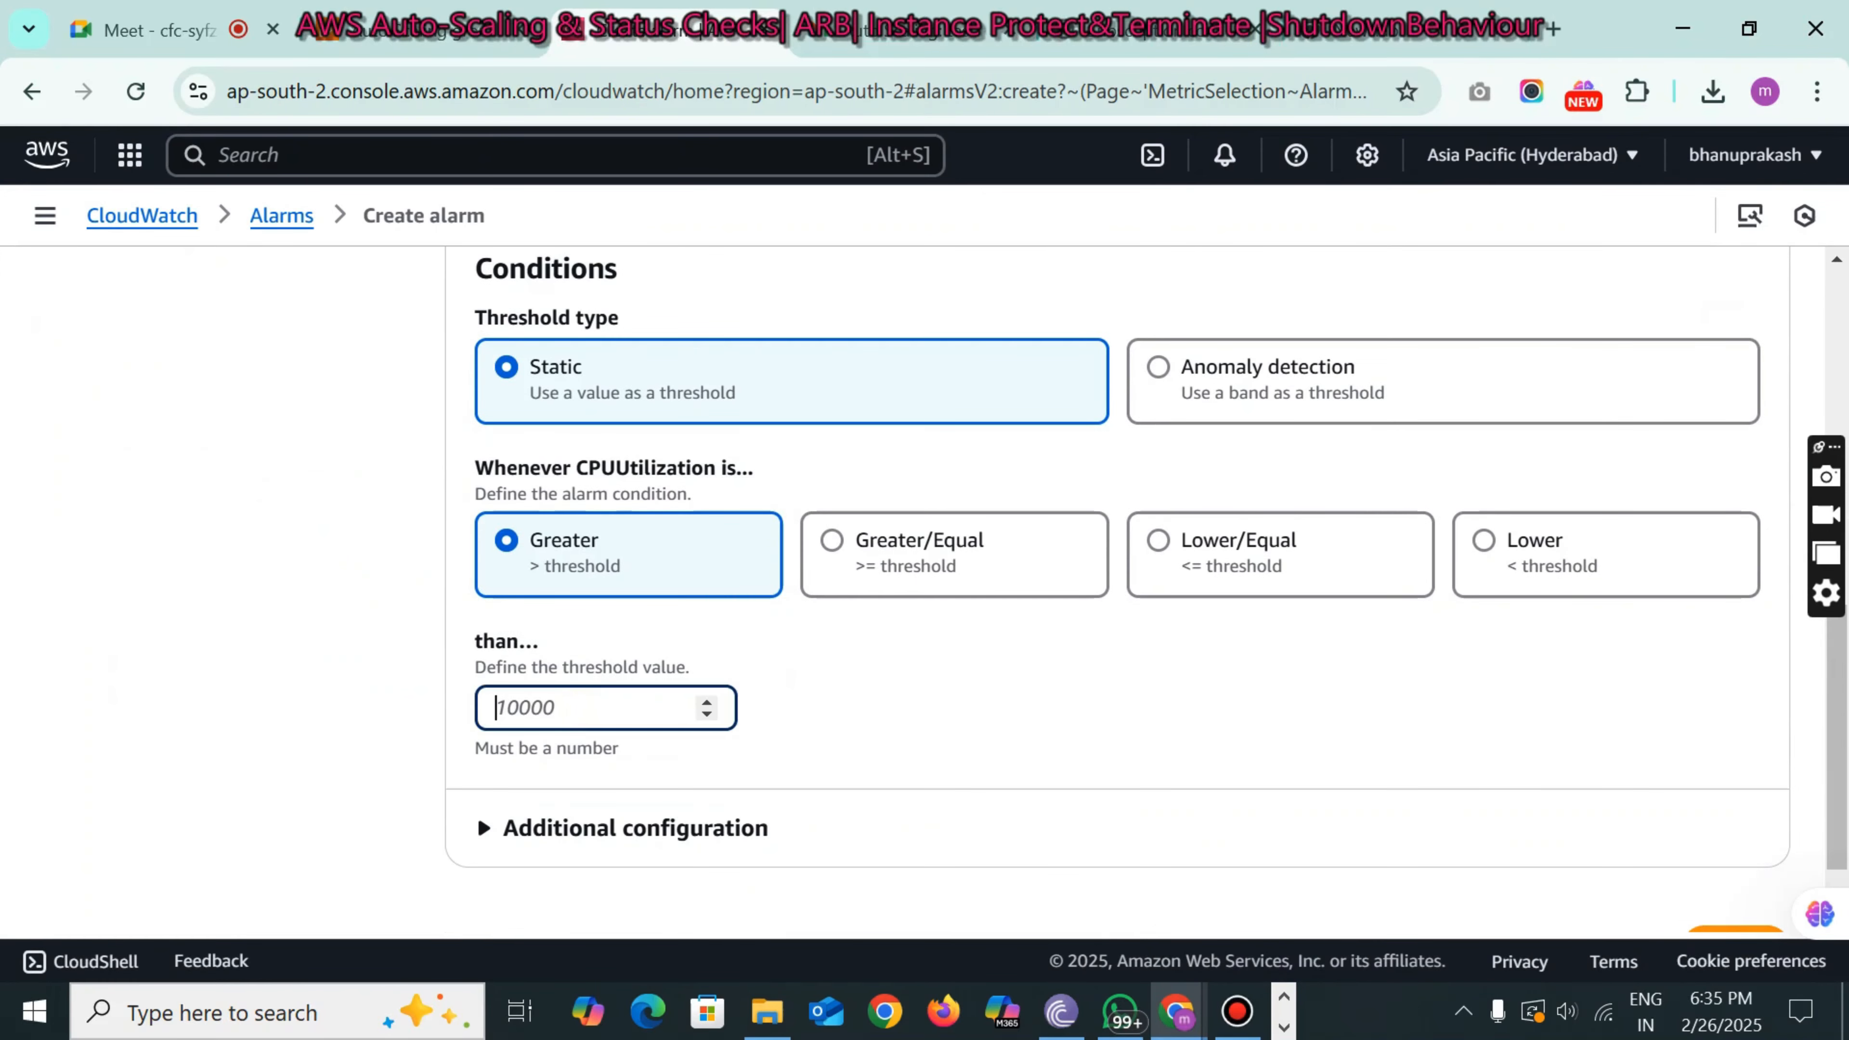
{"action": "left_click", "coordinate": [1312, 565]}
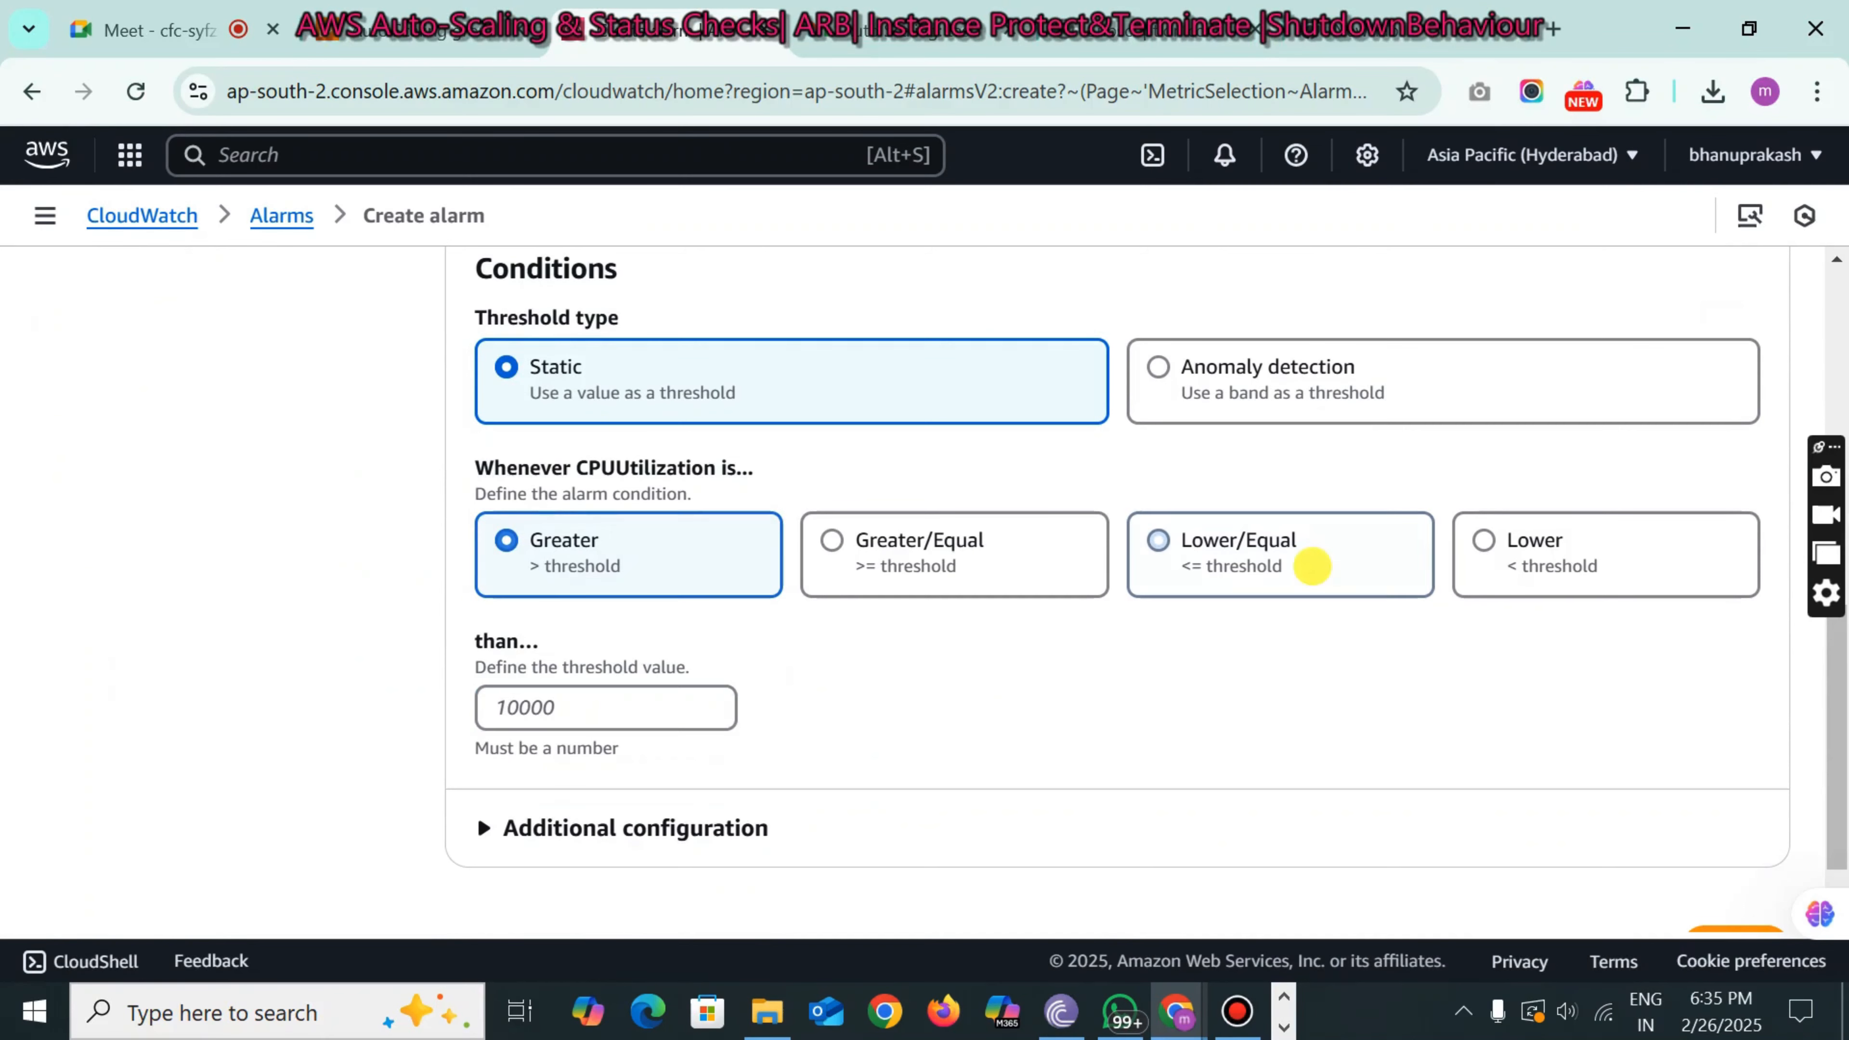
{"action": "left_click", "coordinate": [1535, 556]}
{"action": "left_click", "coordinate": [526, 719]}
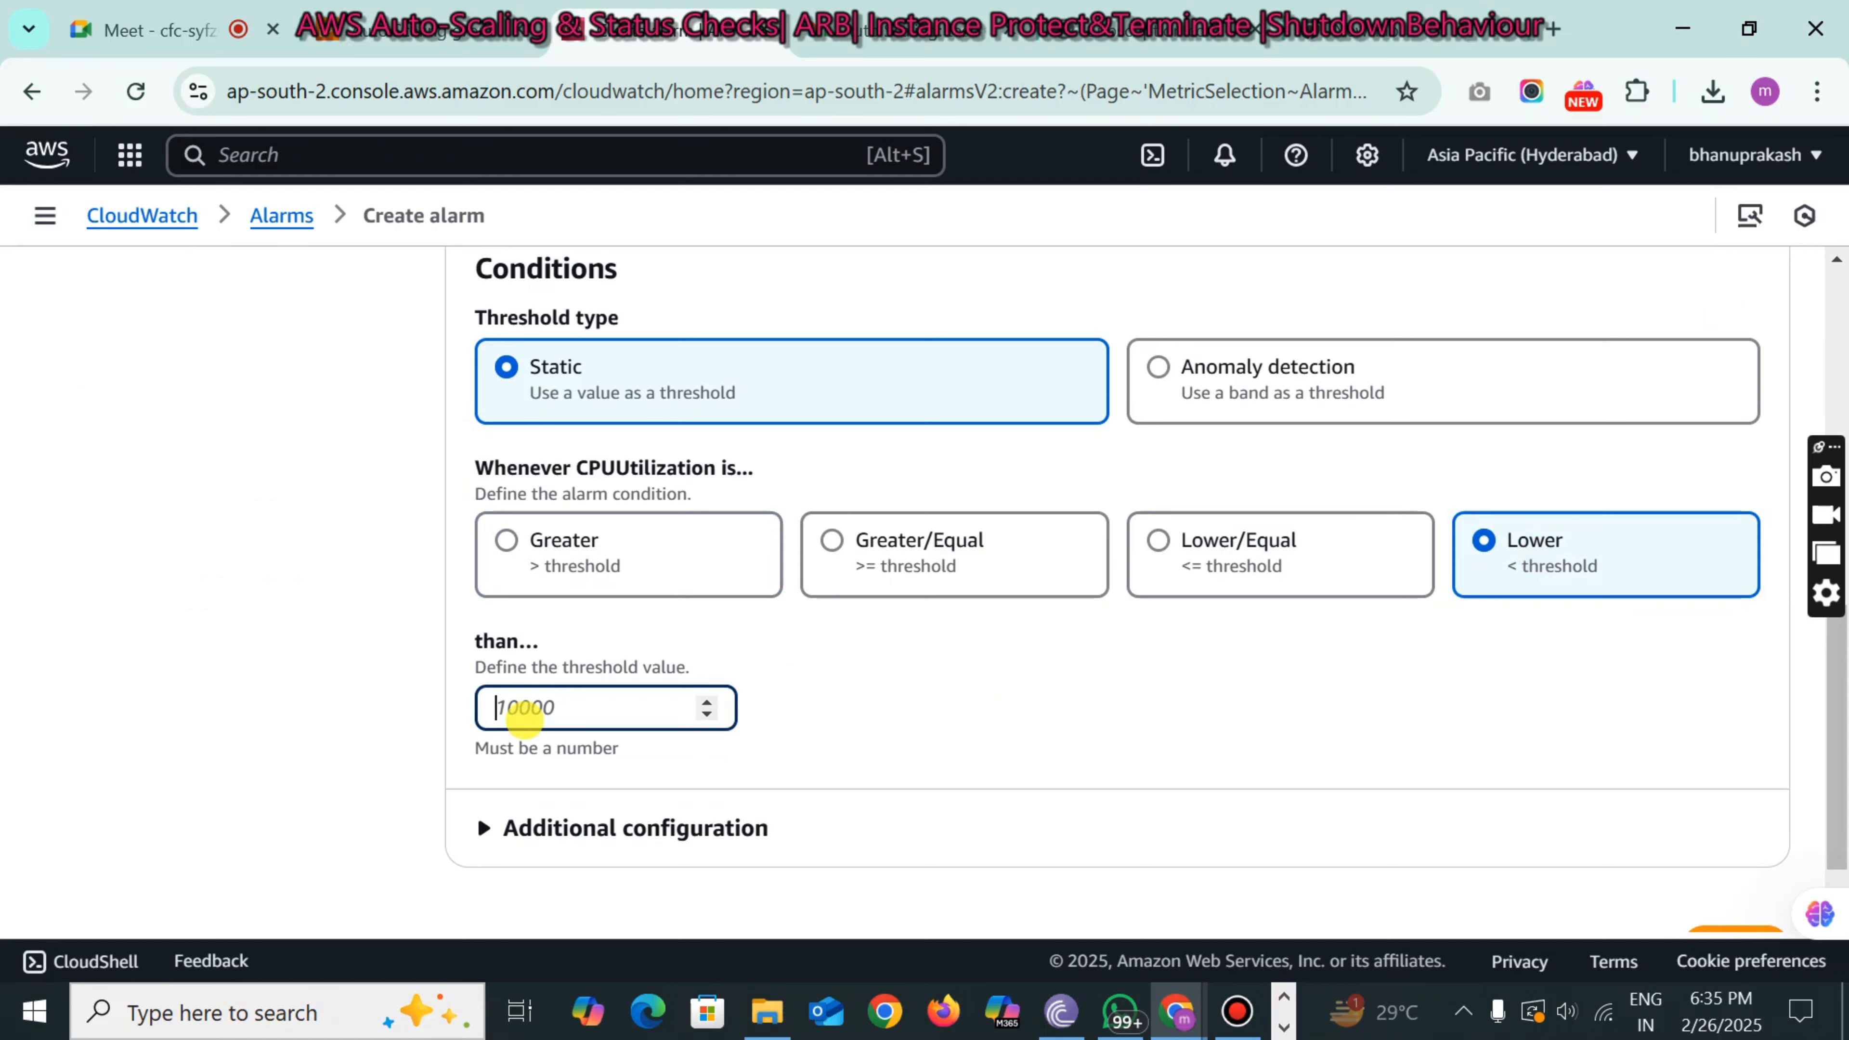
{"action": "type", "text": "50"}
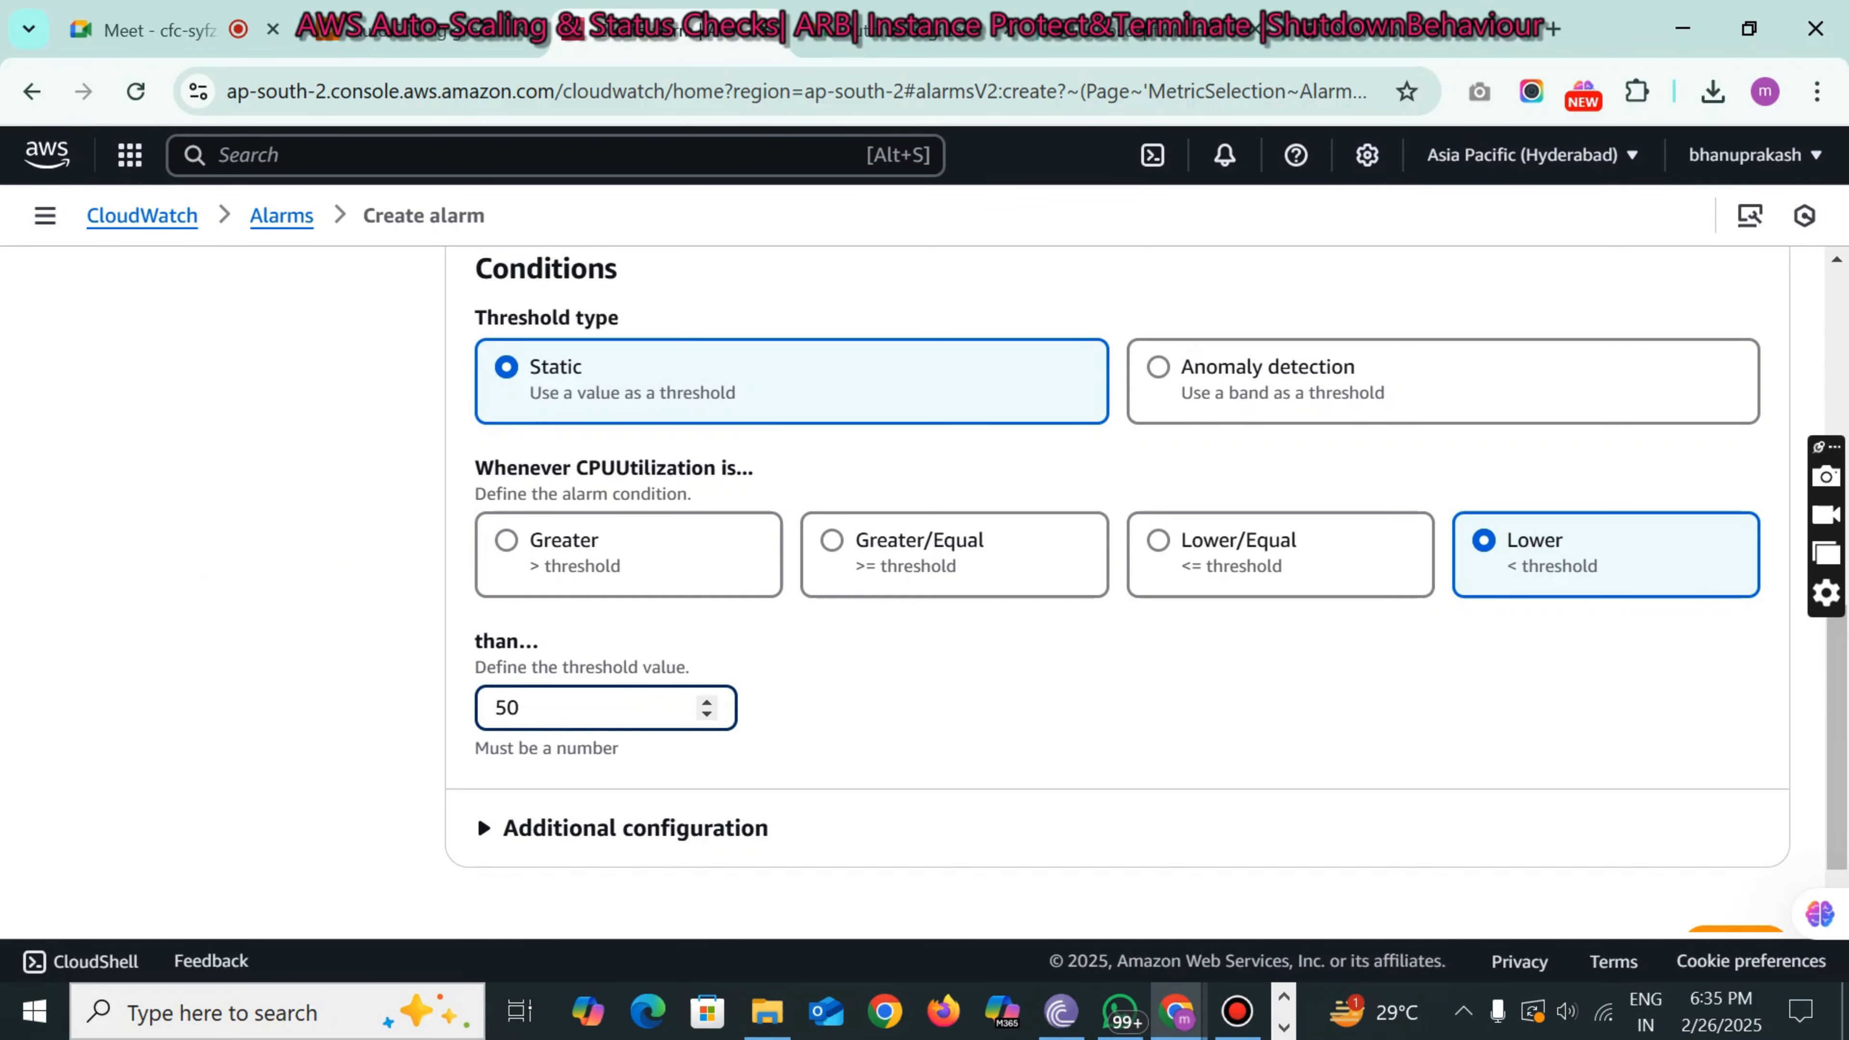
{"action": "scroll", "coordinate": [1093, 583], "scroll_direction": "down", "scroll_amount": 2}
{"action": "left_click", "coordinate": [1729, 847]}
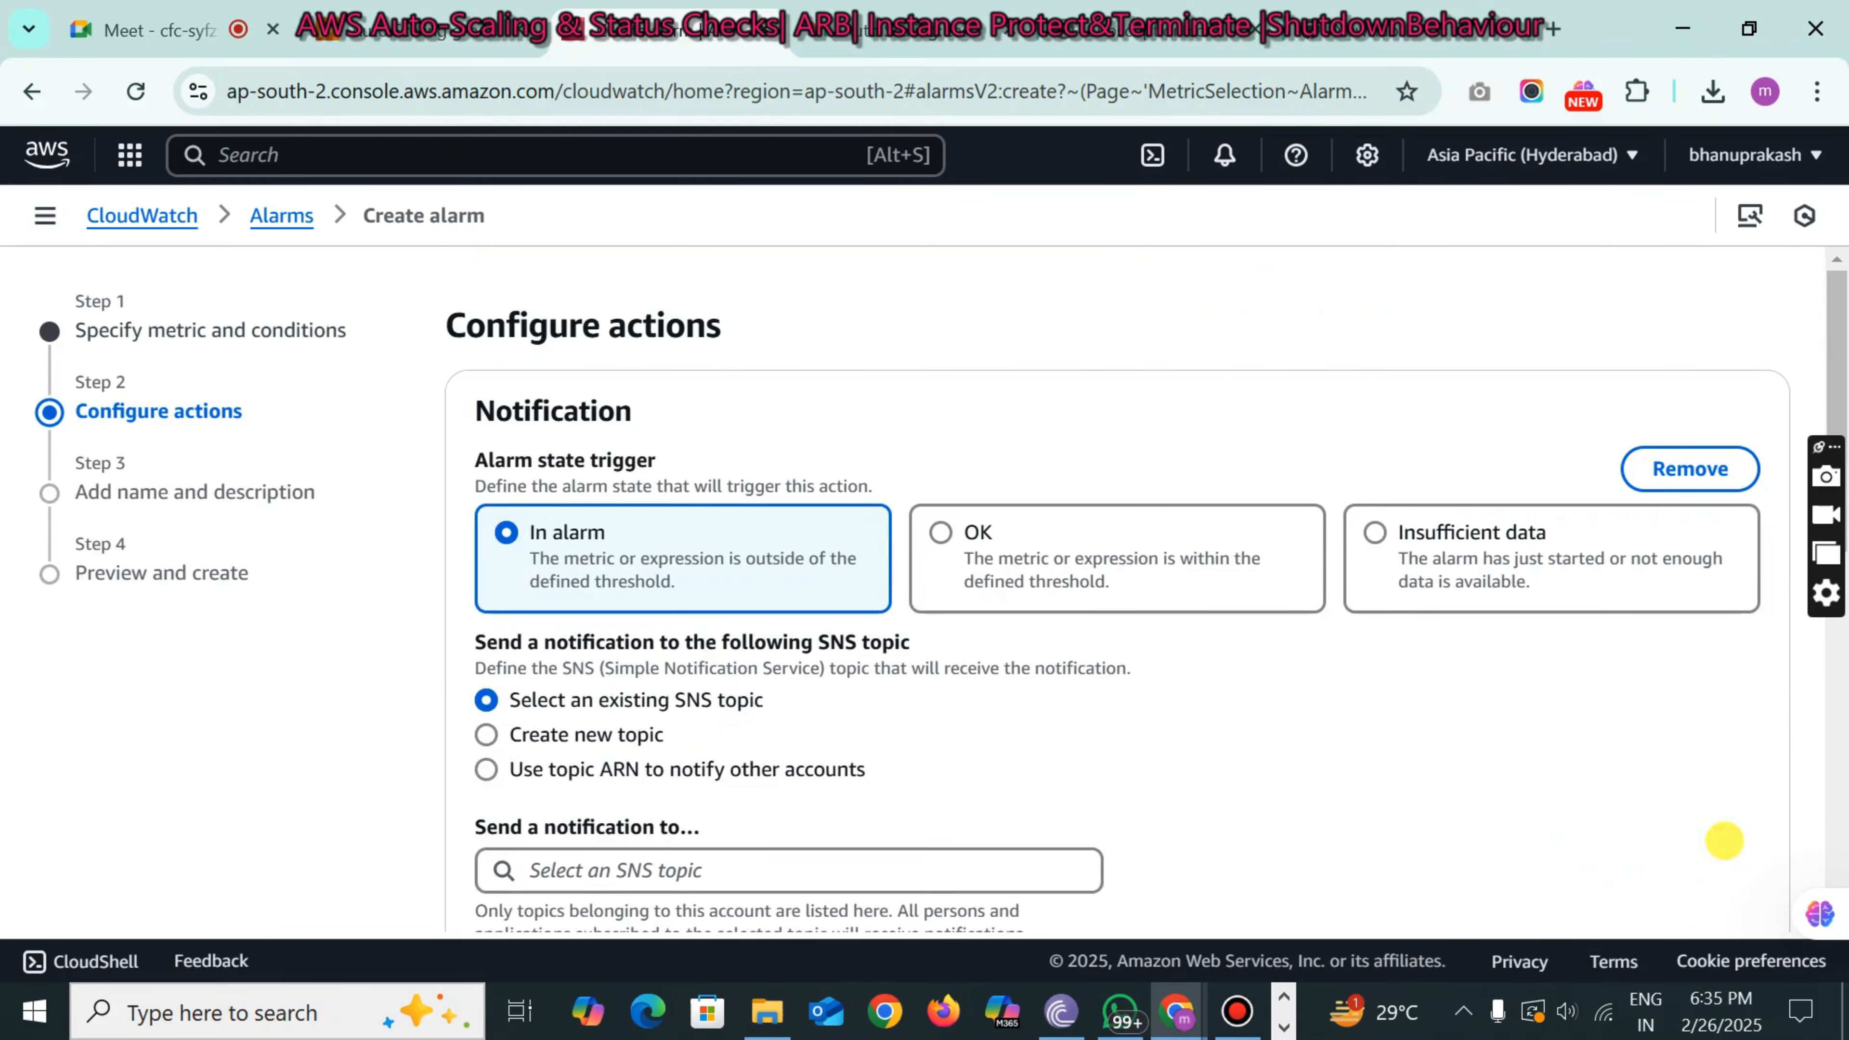
- Send the in-alarm notification to the existing SNS topic AutoScalingTopic and continue to the name and description
{"action": "scroll", "coordinate": [1092, 656], "scroll_direction": "down", "scroll_amount": 3}
{"action": "left_click", "coordinate": [623, 562]}
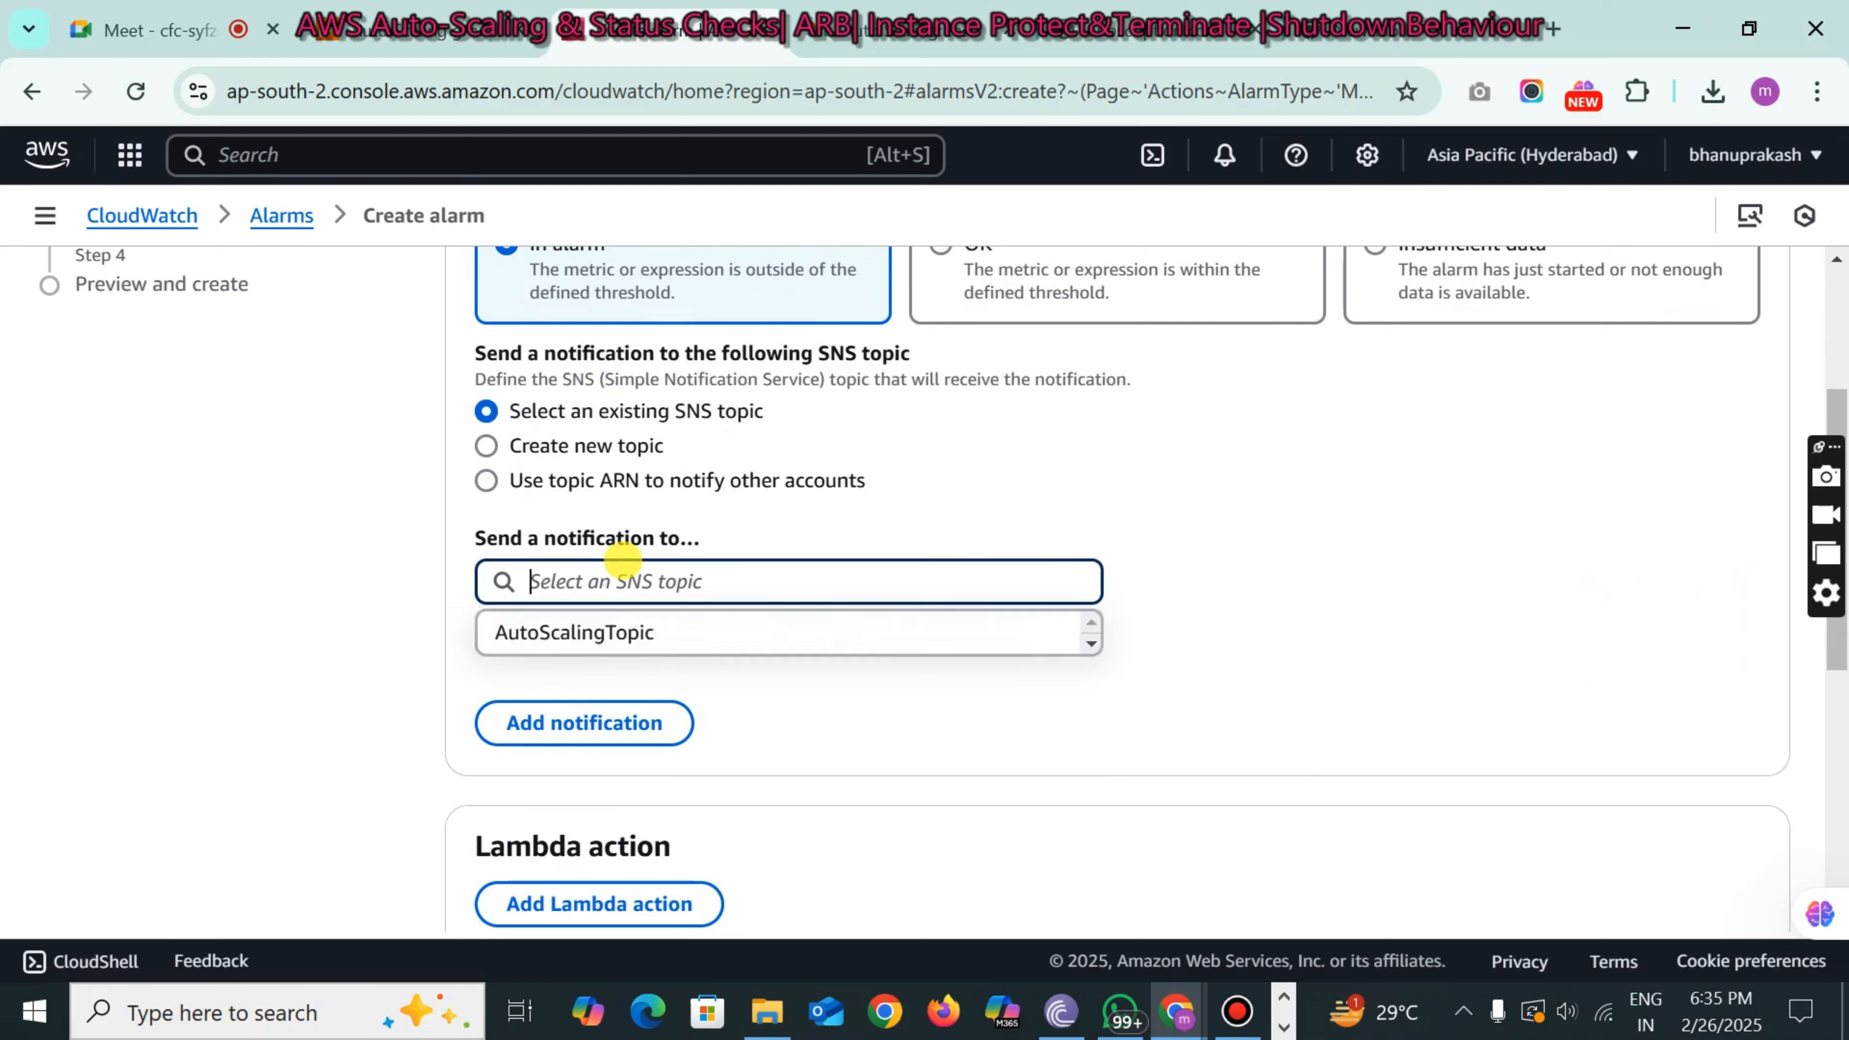
{"action": "left_click", "coordinate": [622, 563]}
{"action": "left_click", "coordinate": [623, 562]}
{"action": "left_click", "coordinate": [597, 632]}
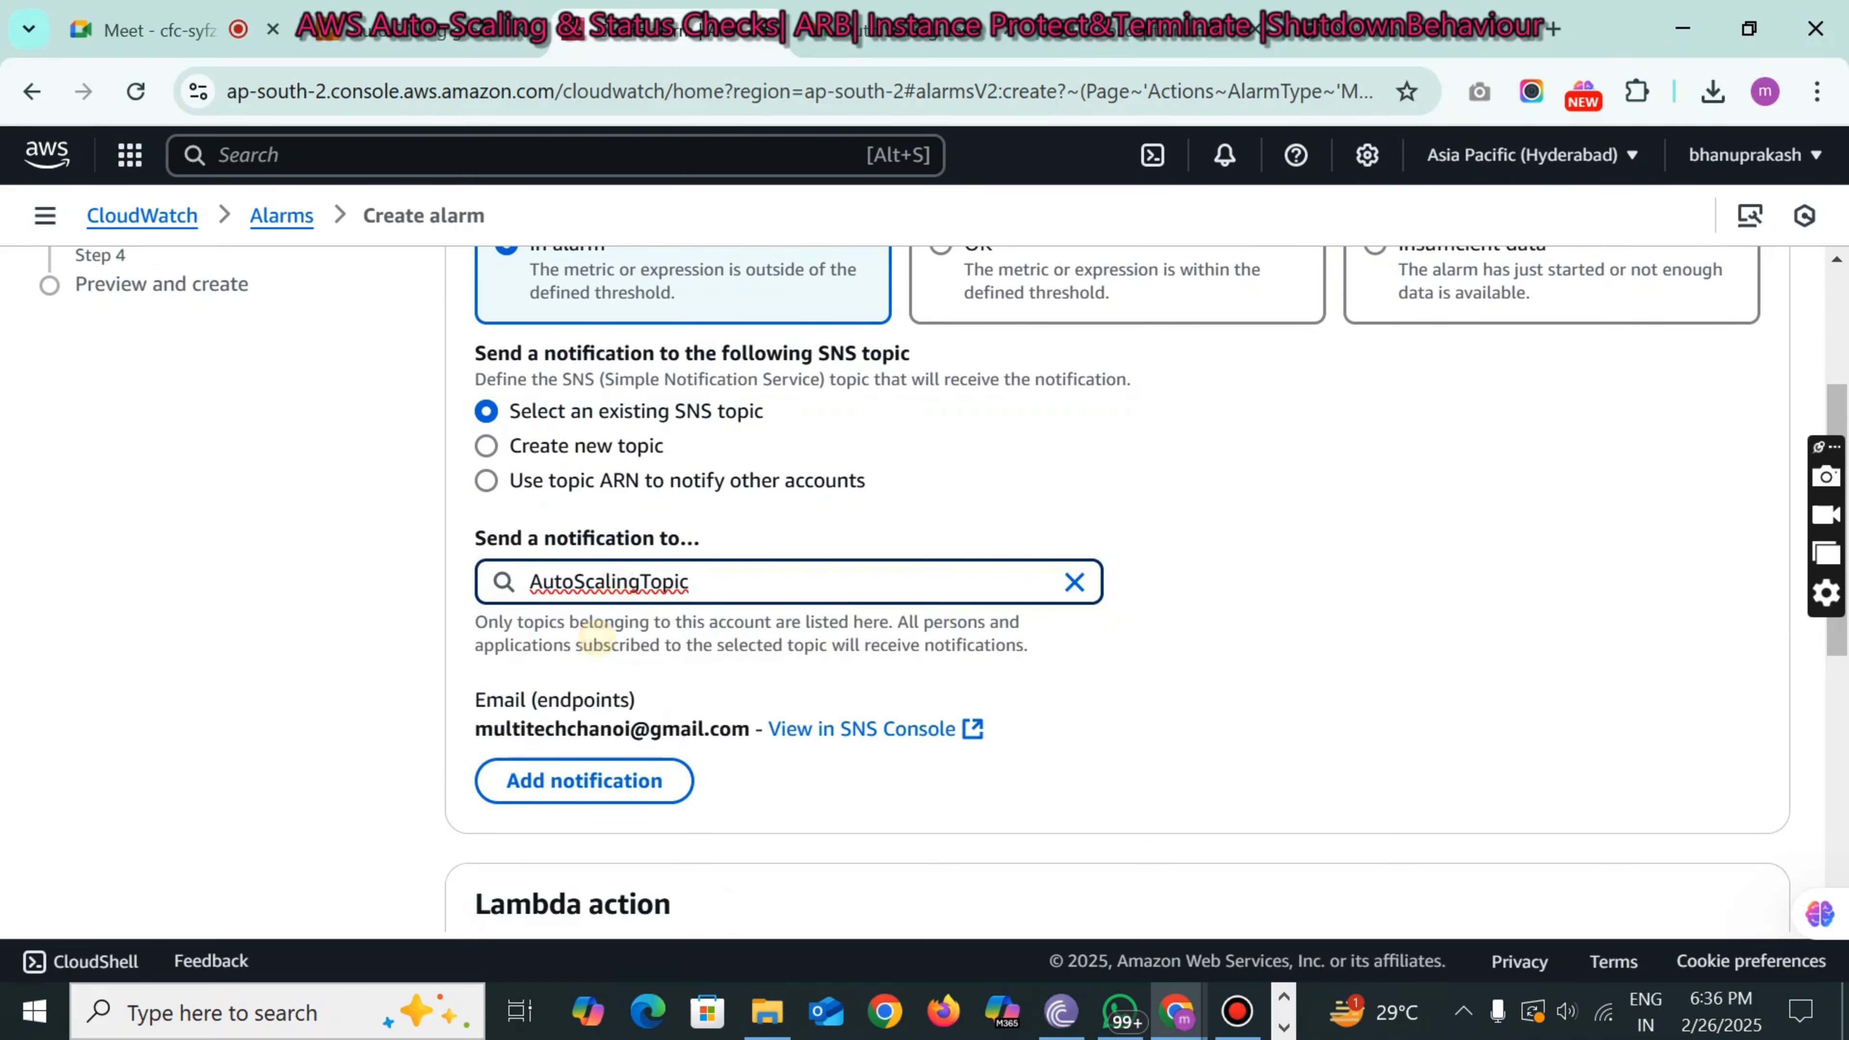
{"action": "scroll", "coordinate": [595, 639], "scroll_direction": "down", "scroll_amount": 8}
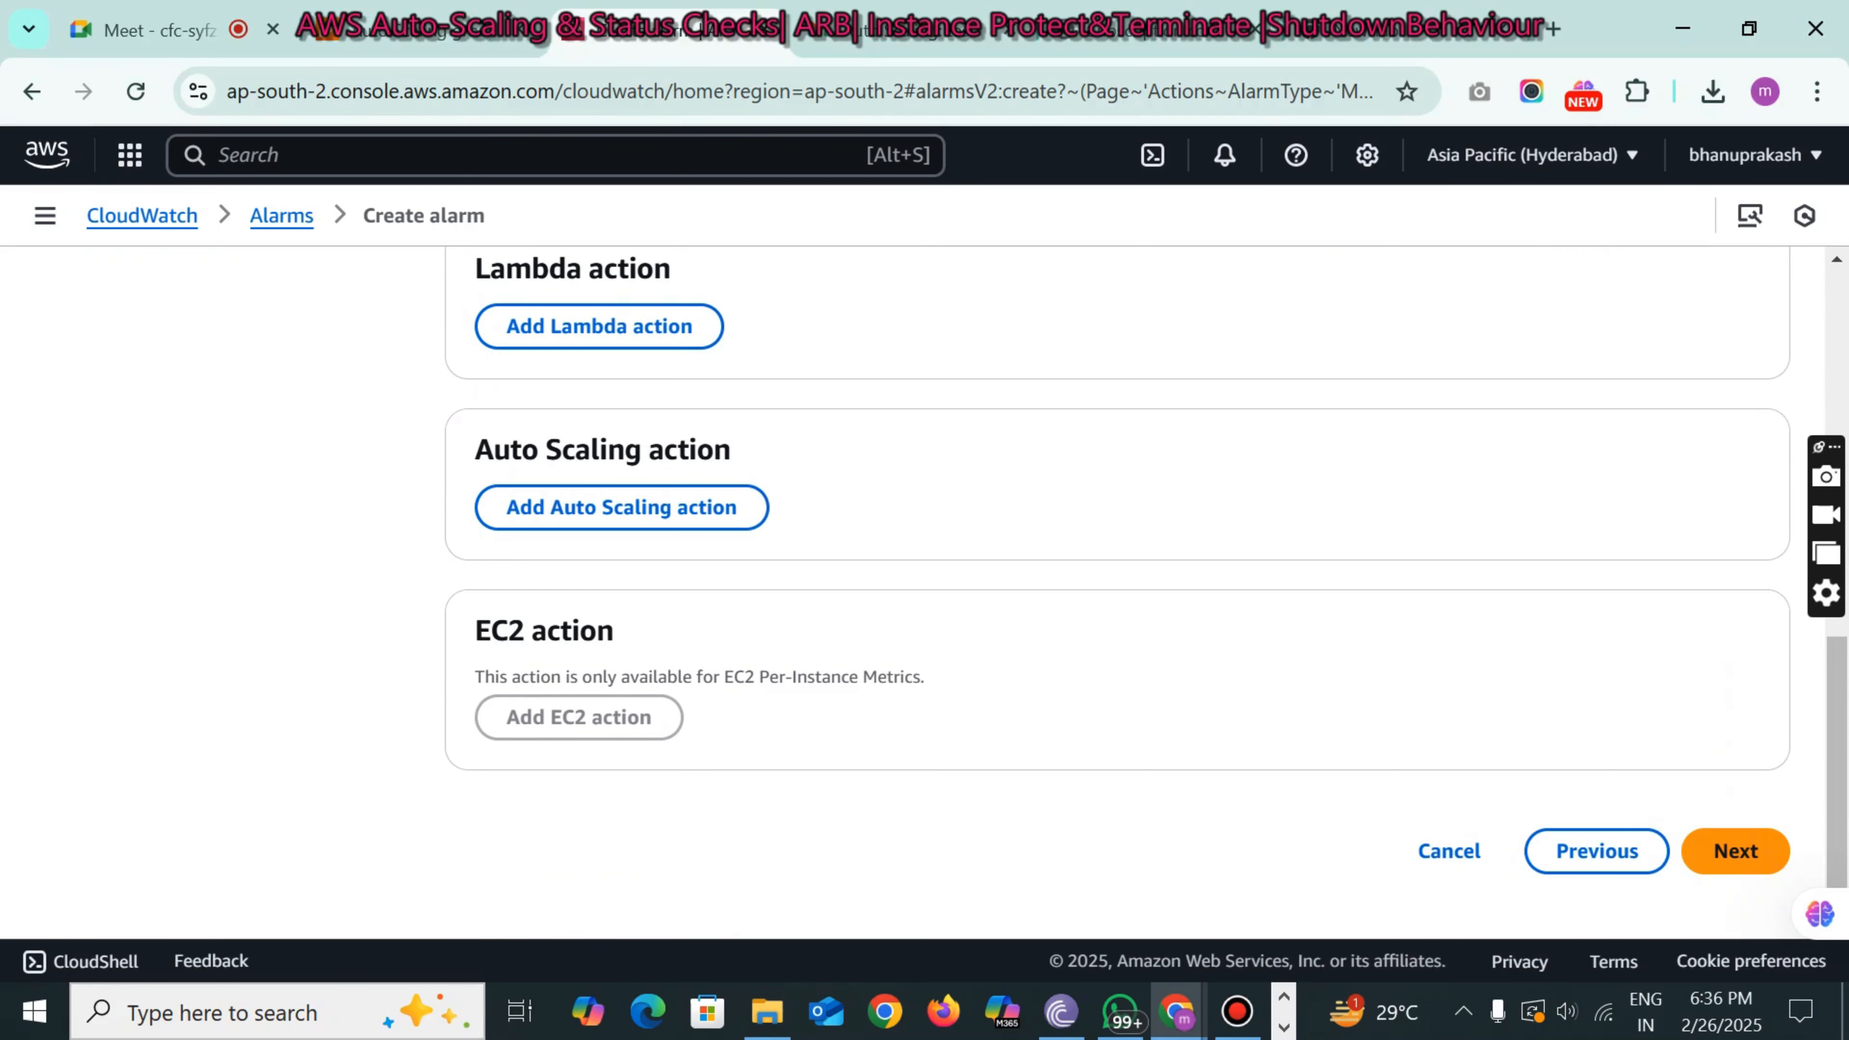
{"action": "left_click", "coordinate": [1736, 851]}
- Name the alarm alarm-2, leave its description empty, and continue to the preview
{"action": "left_click", "coordinate": [600, 510]}
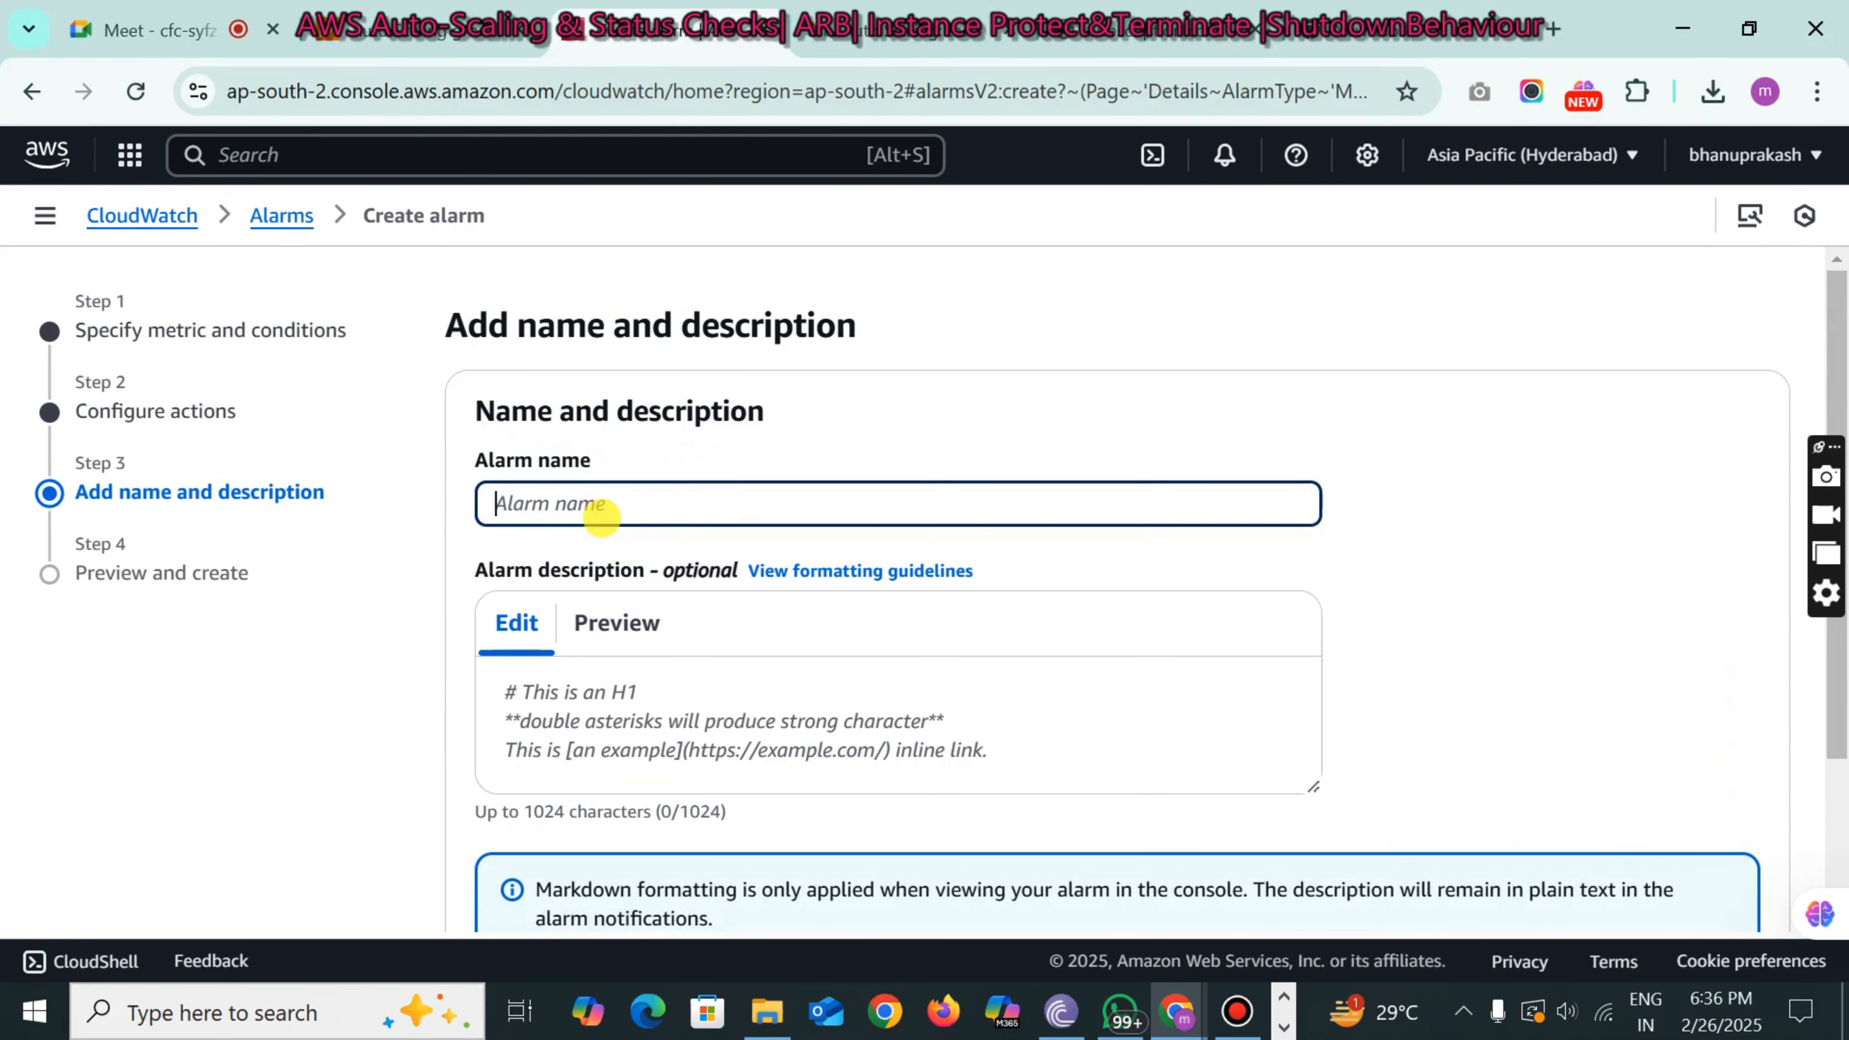
{"action": "type", "text": "alarm"}
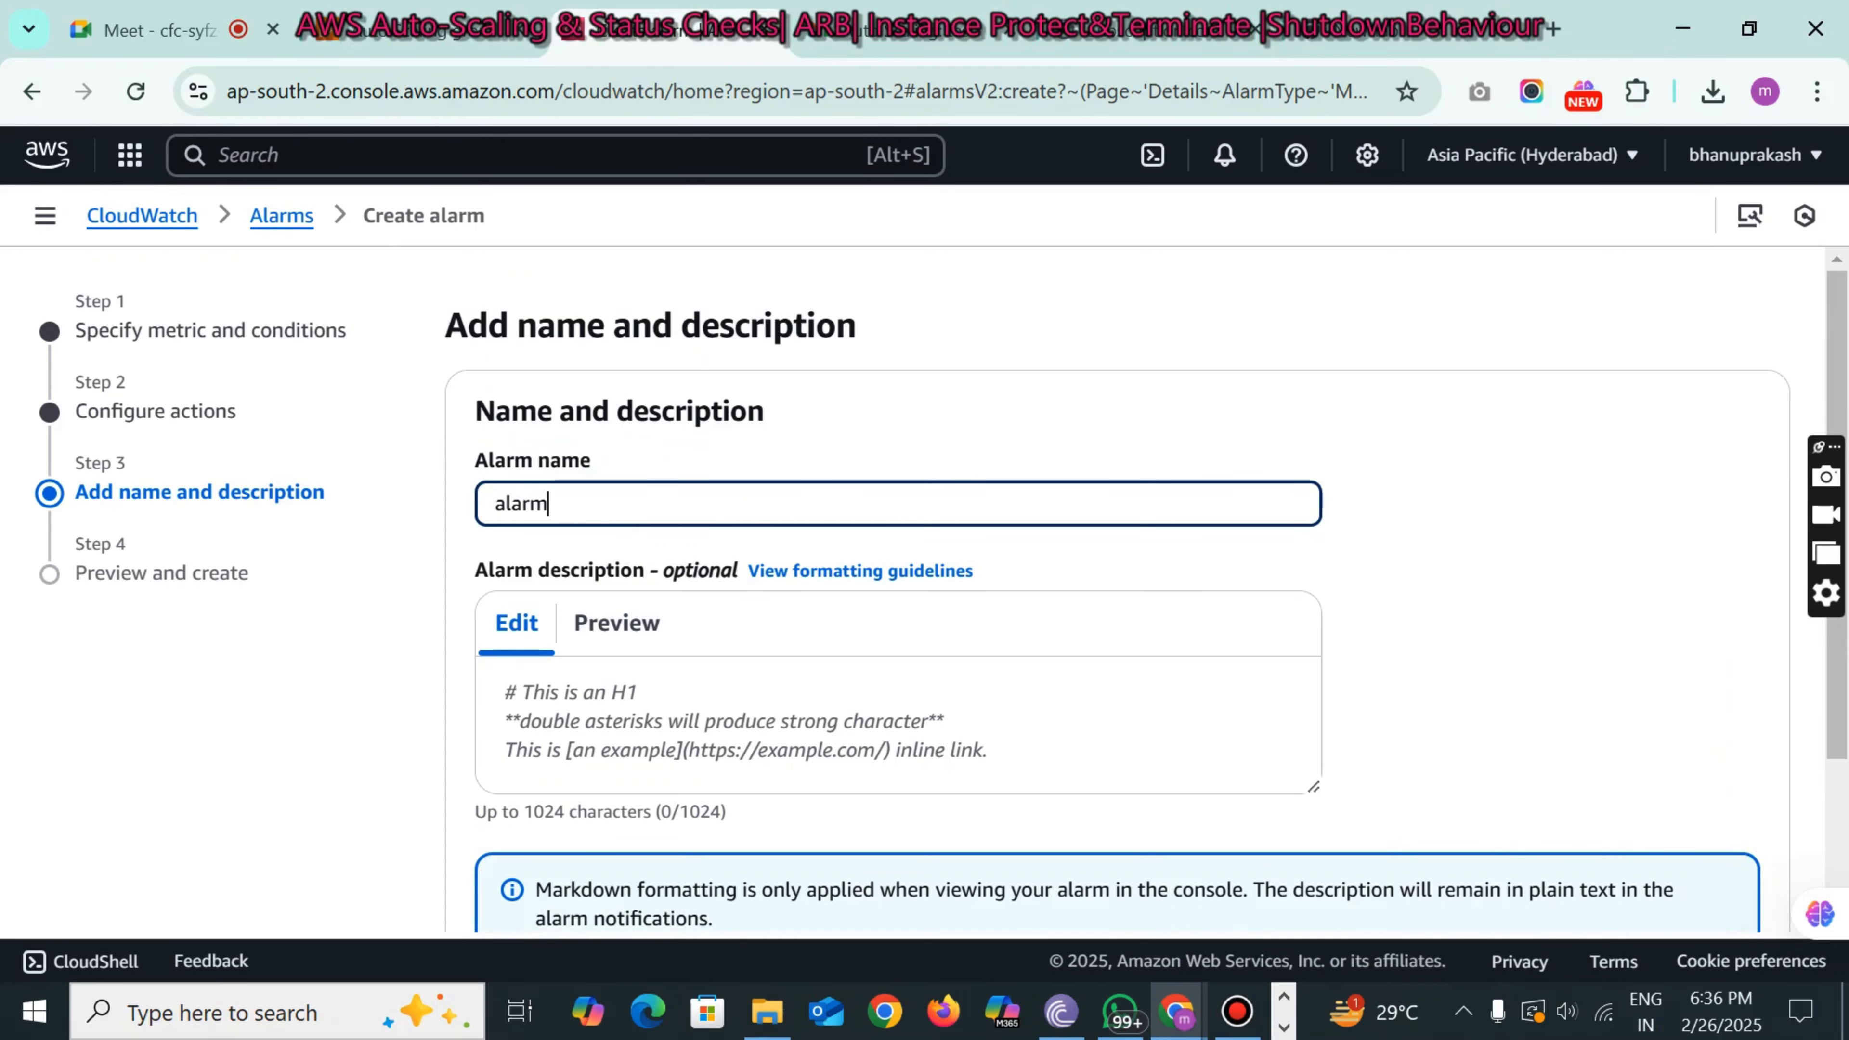
{"action": "type", "text": "-2"}
{"action": "scroll", "coordinate": [925, 583], "scroll_direction": "down", "scroll_amount": 3}
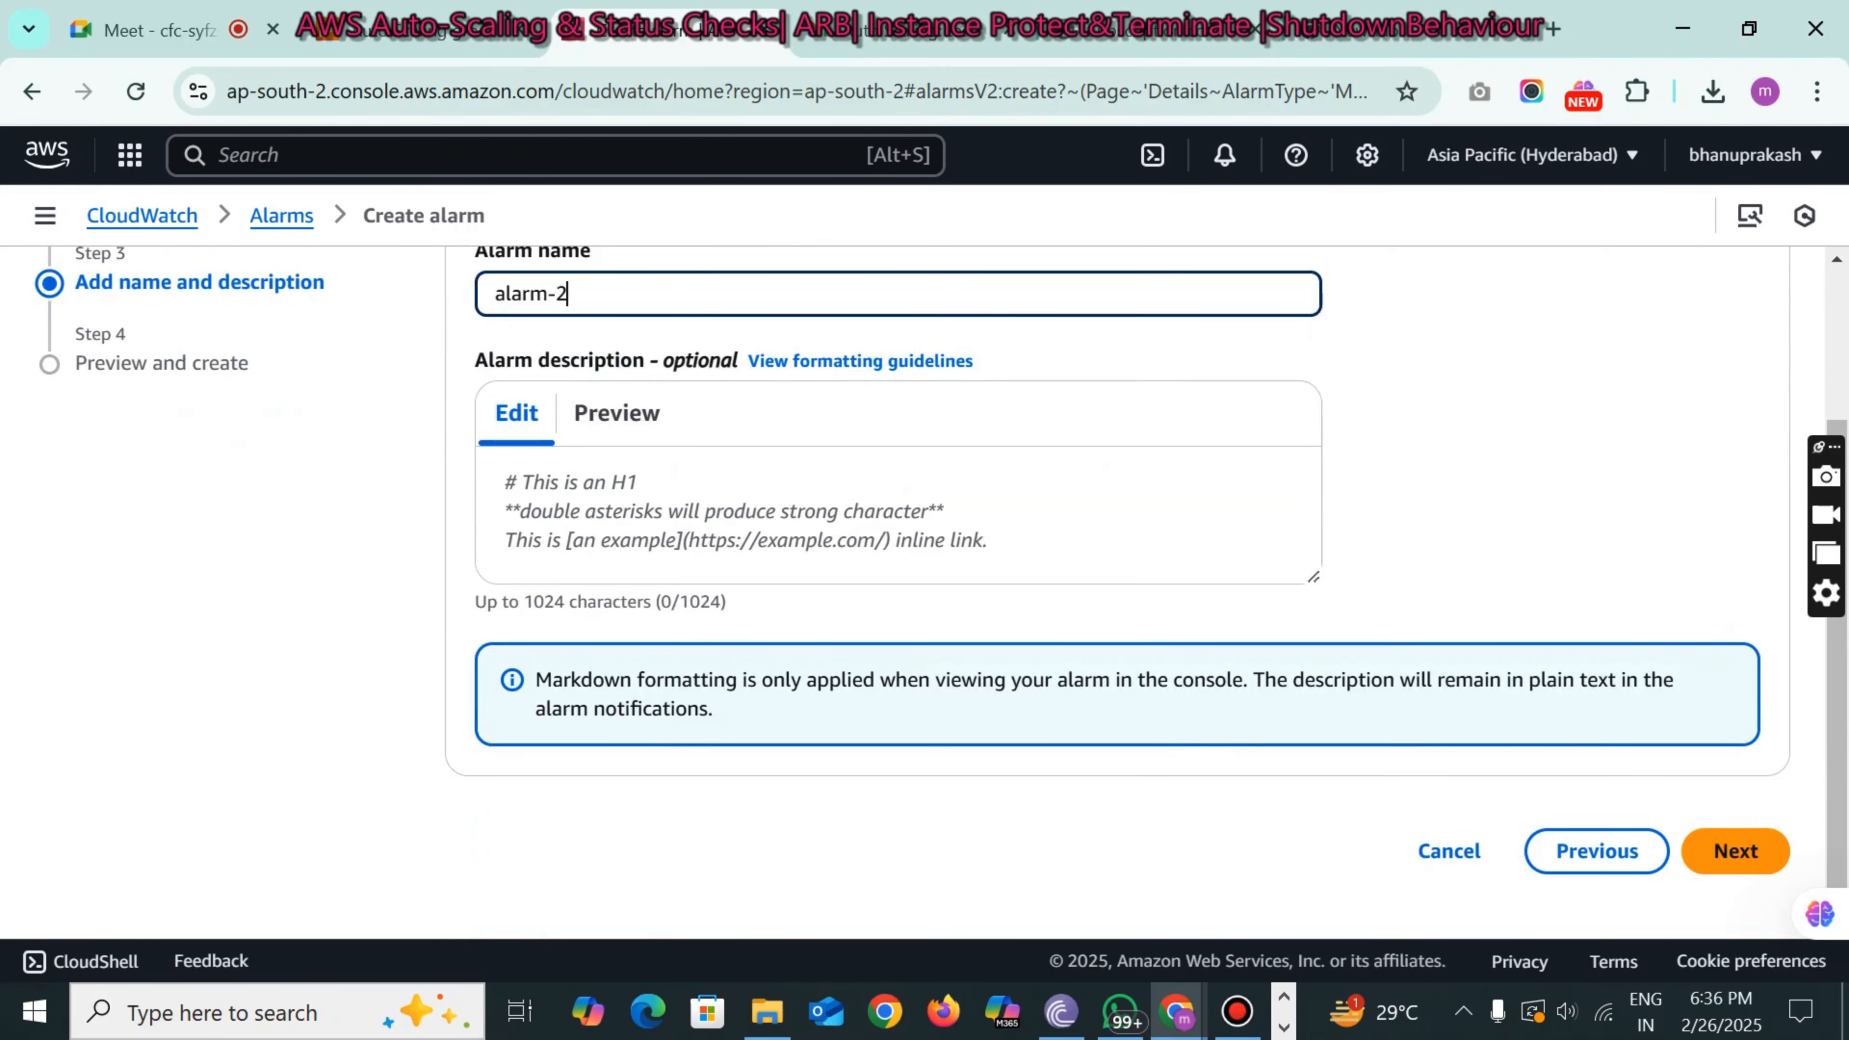
{"action": "left_click", "coordinate": [1736, 851]}
- Review alarm-2's condition, notification action and name in the preview, and create the alarm
{"action": "scroll", "coordinate": [1736, 851], "scroll_direction": "down", "scroll_amount": 12}
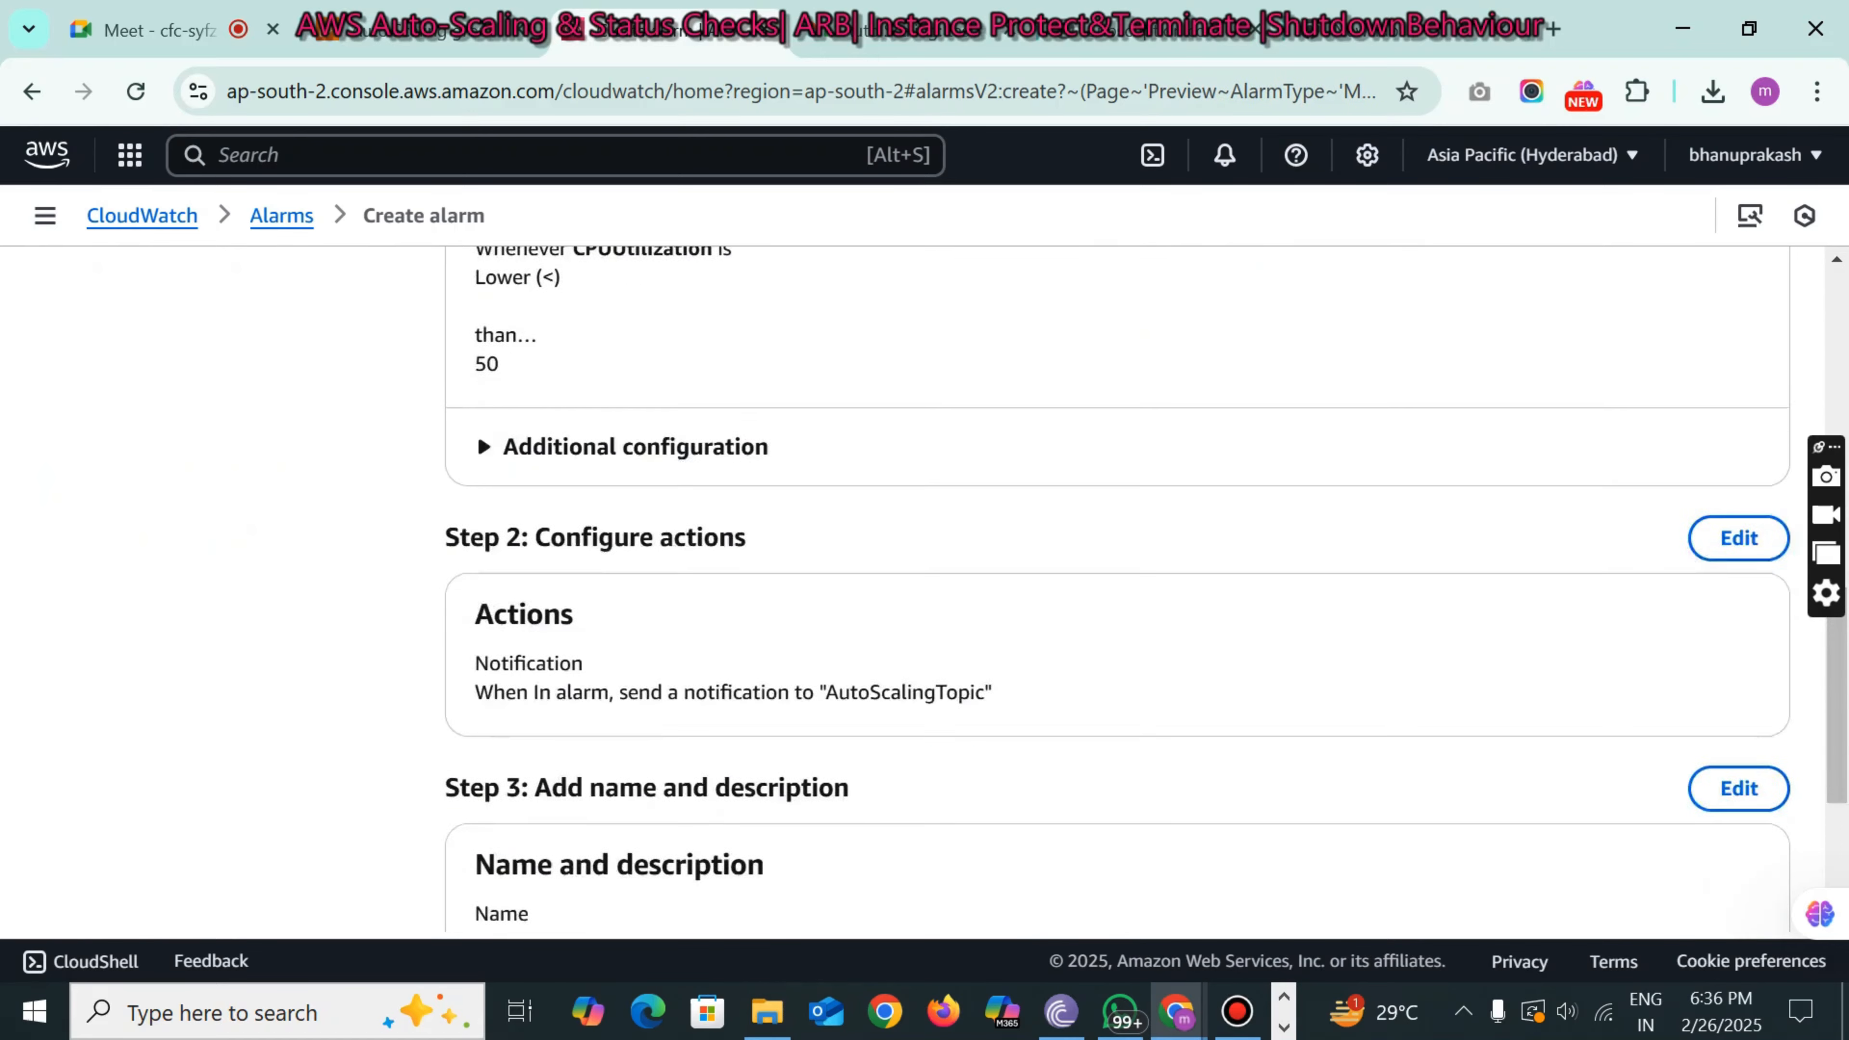
{"action": "scroll", "coordinate": [477, 433], "scroll_direction": "down", "scroll_amount": 3}
{"action": "scroll", "coordinate": [476, 433], "scroll_direction": "up", "scroll_amount": 3}
{"action": "scroll", "coordinate": [476, 434], "scroll_direction": "down", "scroll_amount": 5}
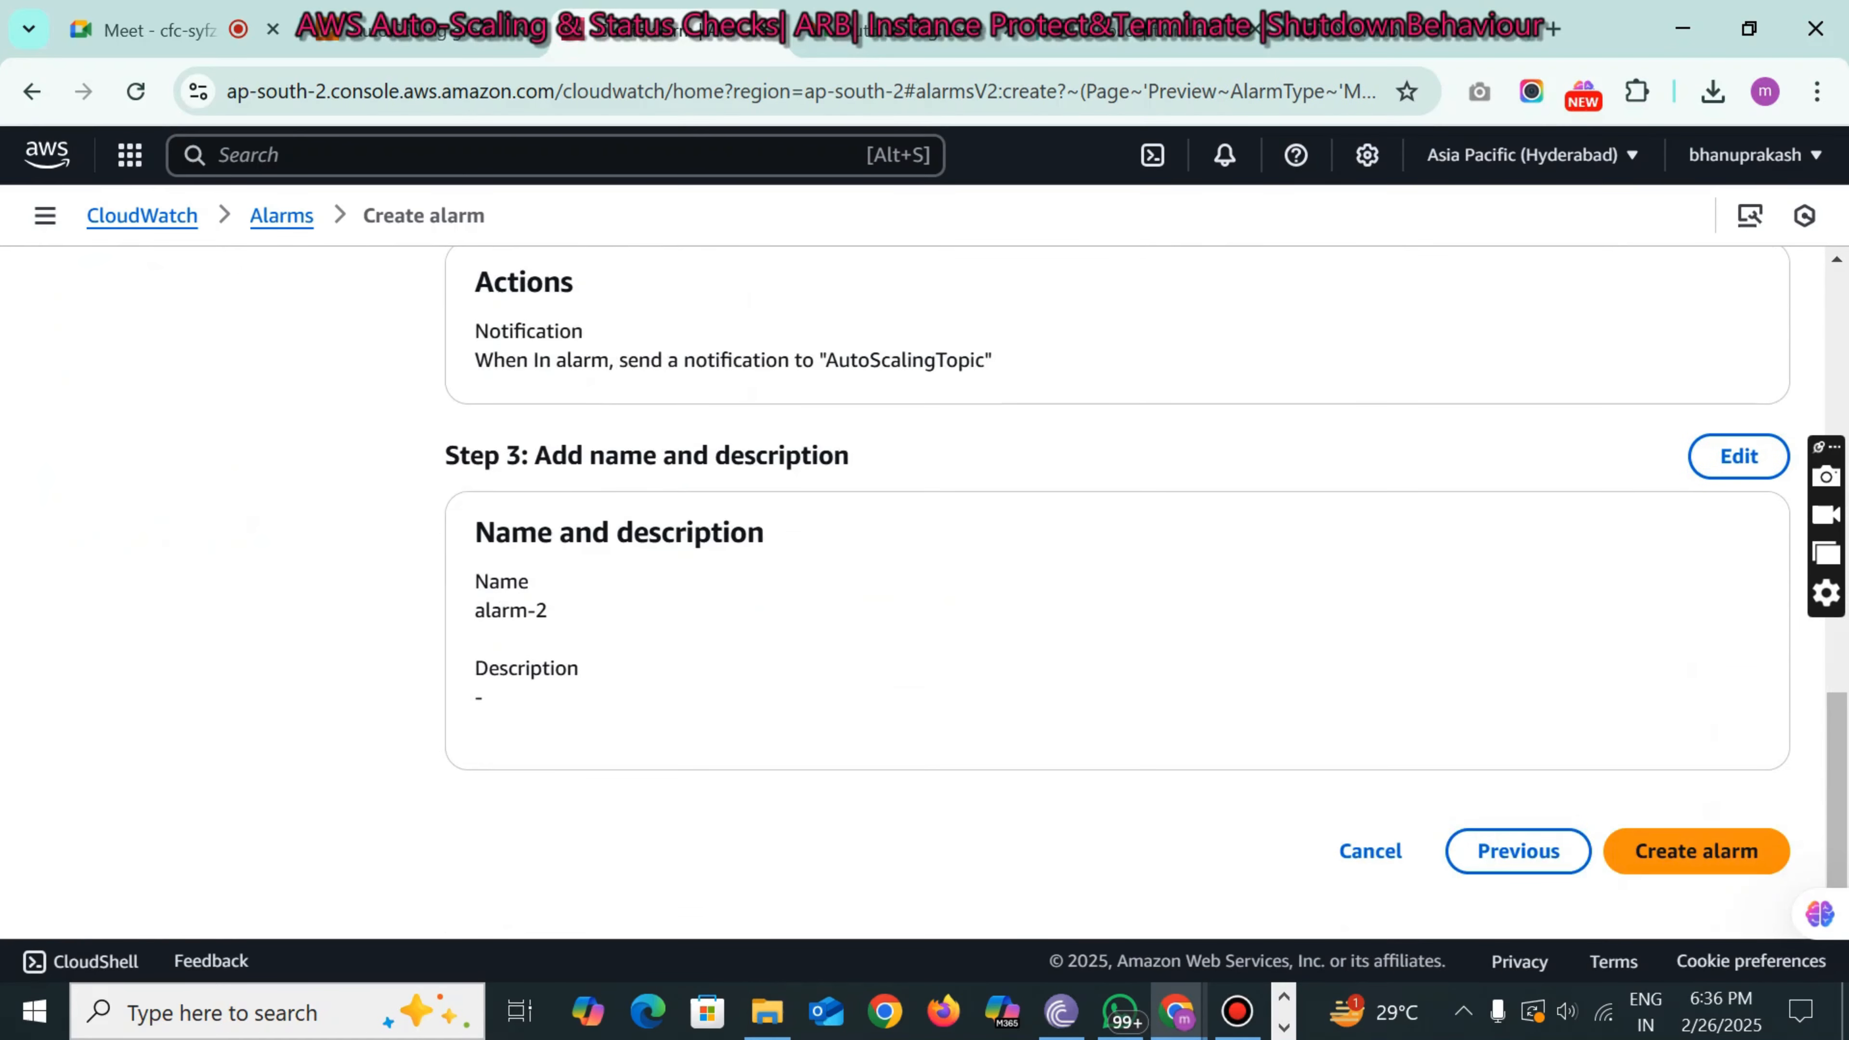
{"action": "left_click", "coordinate": [1675, 851]}
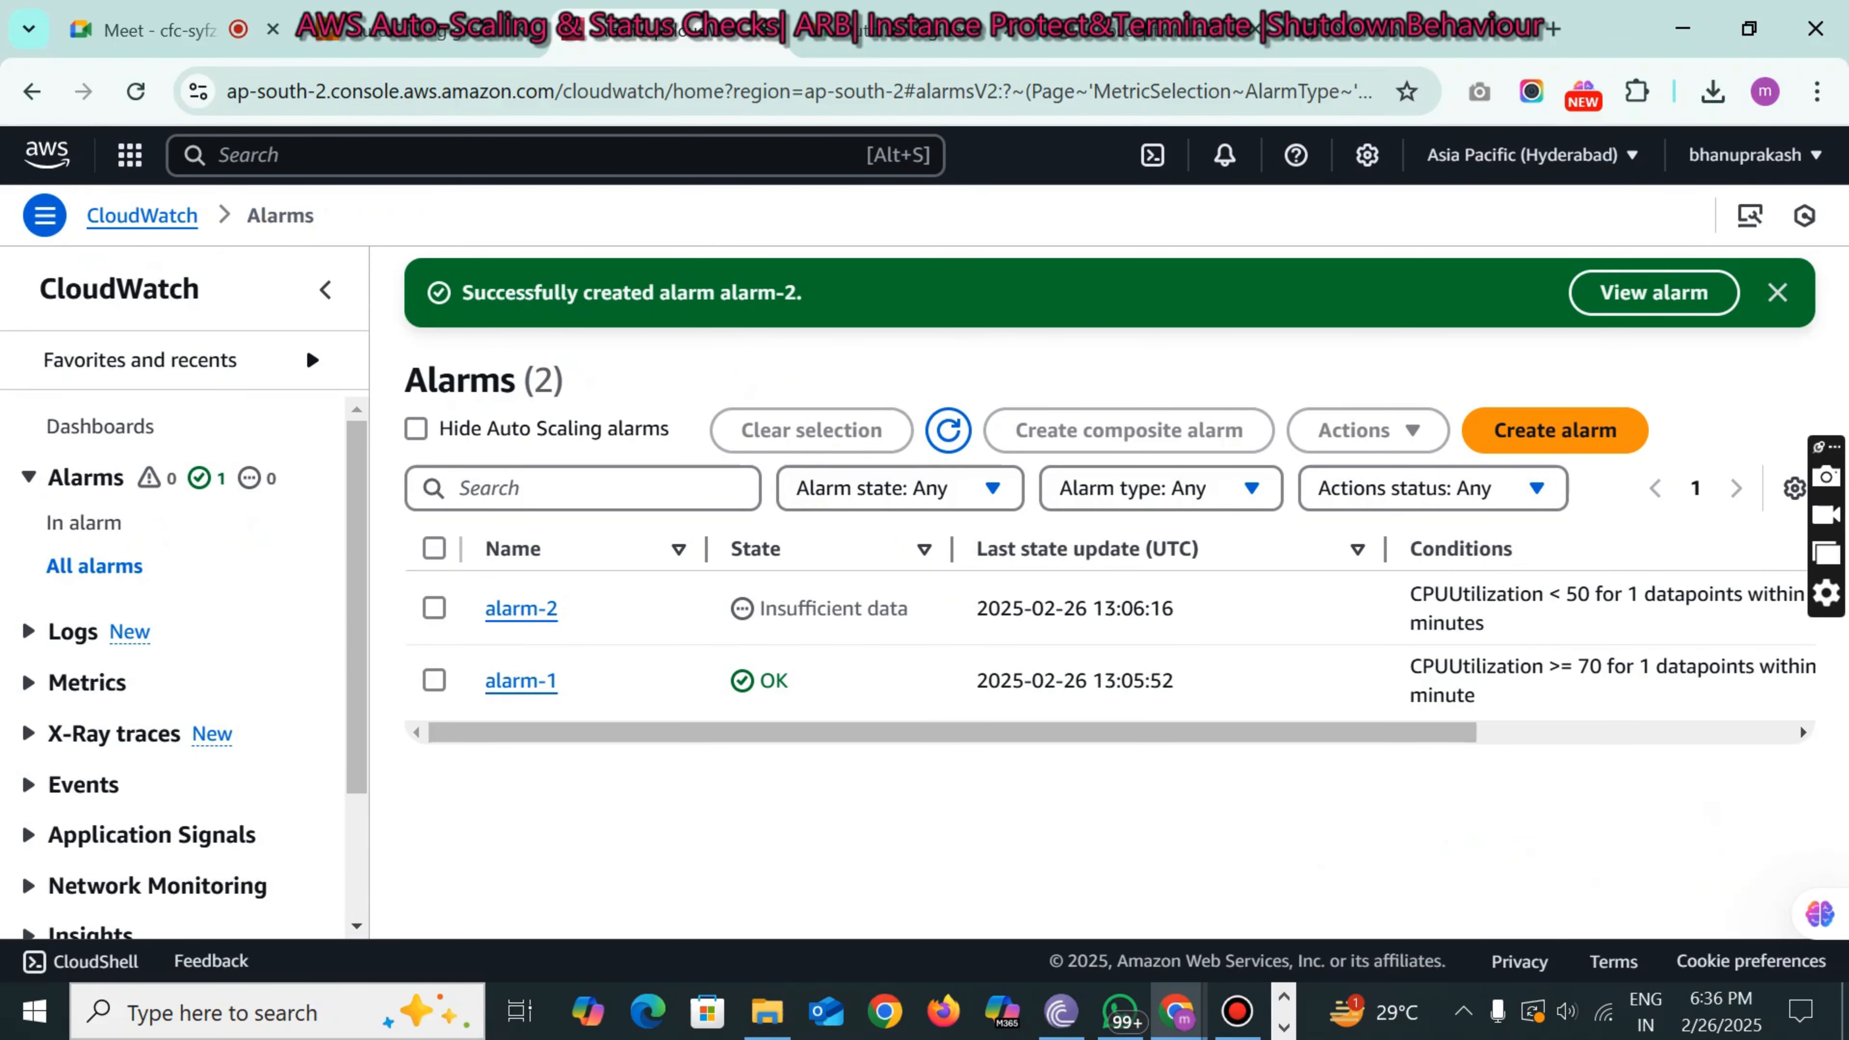
- Return to the Auto Scaling groups page, select AutoScalingDataproGroup and look through its automatic scaling policies
{"action": "left_click", "coordinate": [412, 34]}
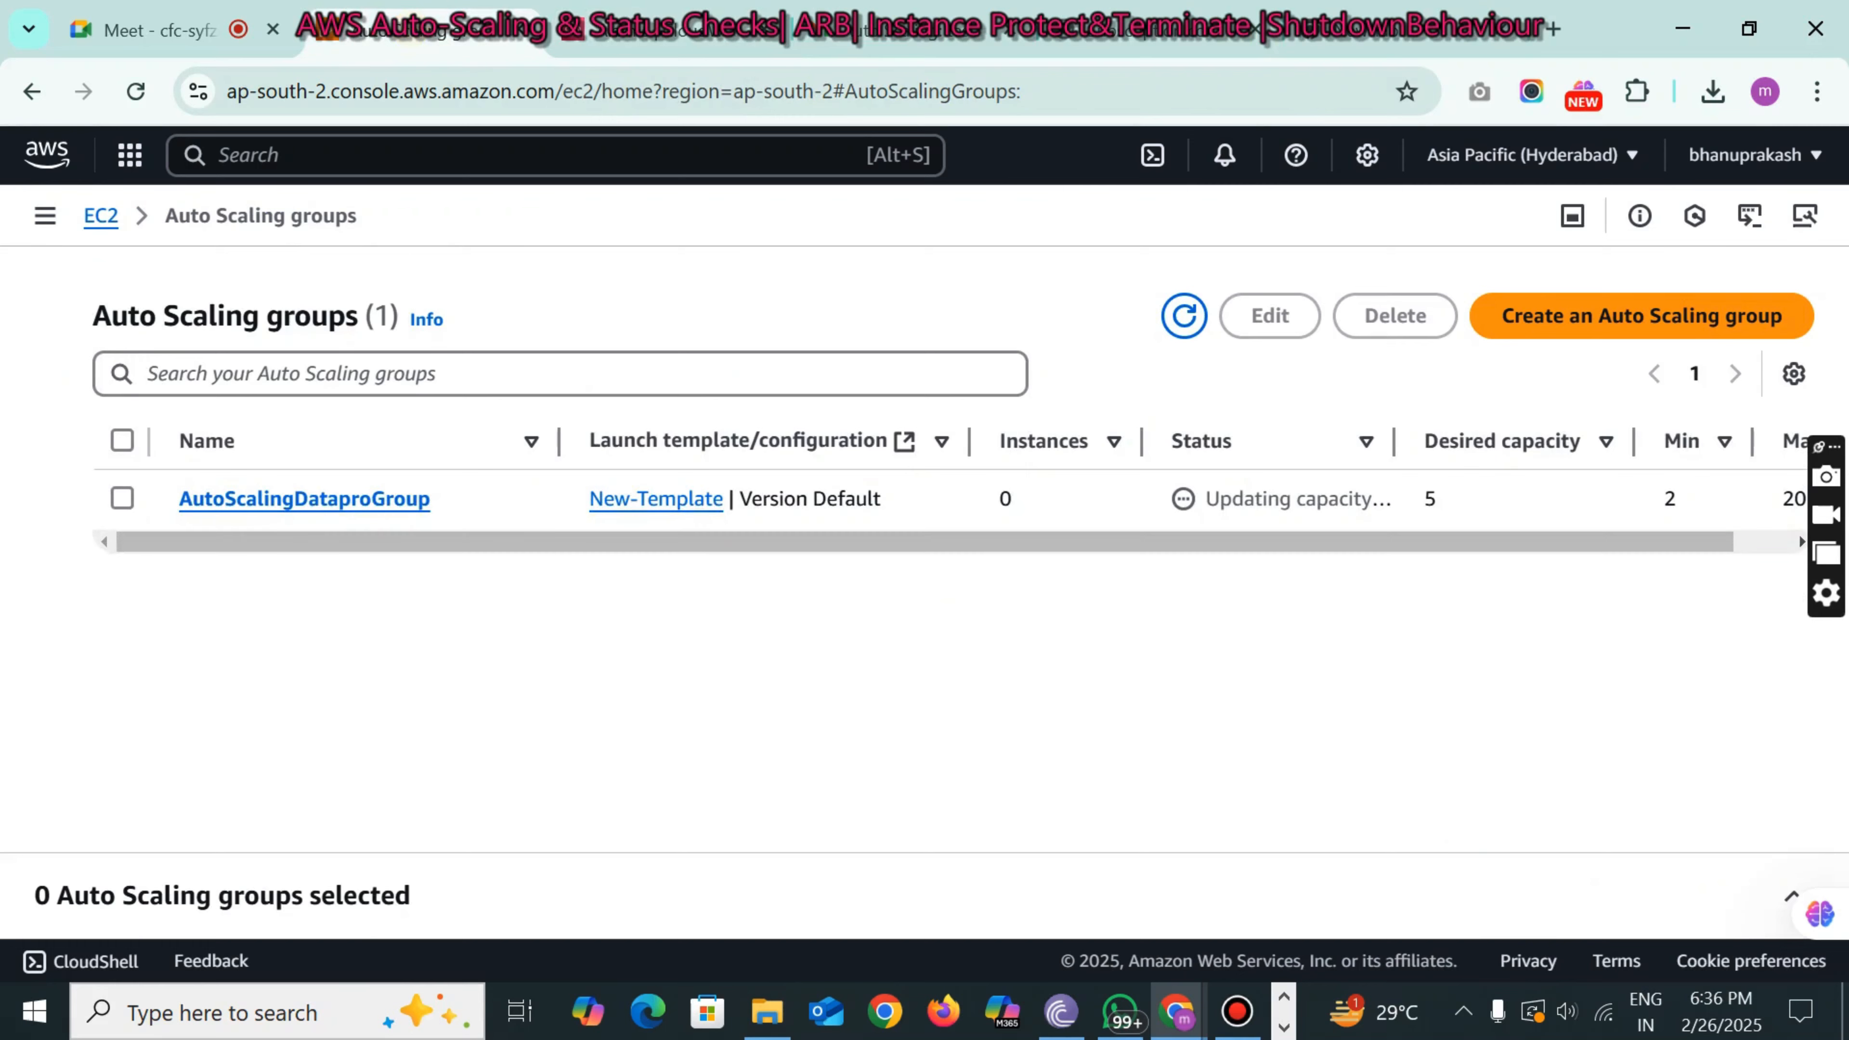
{"action": "left_click", "coordinate": [1776, 503]}
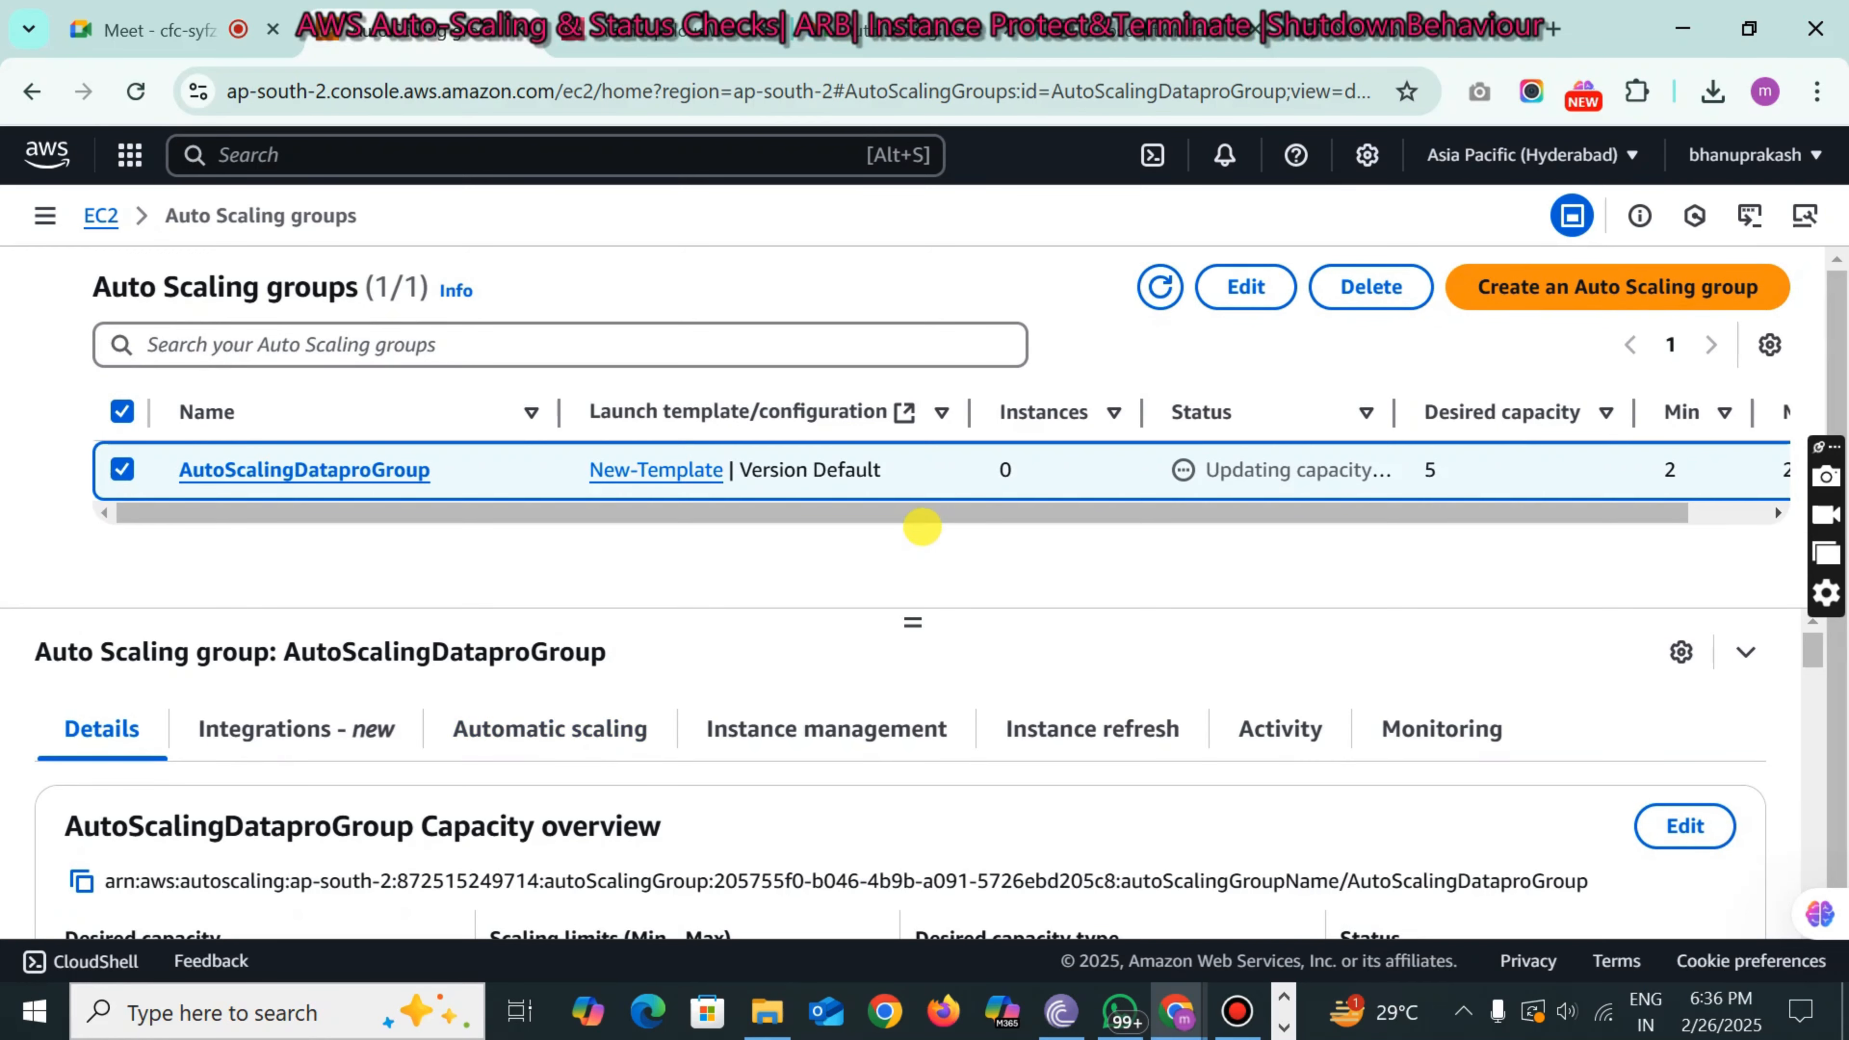
{"action": "left_click", "coordinate": [520, 728]}
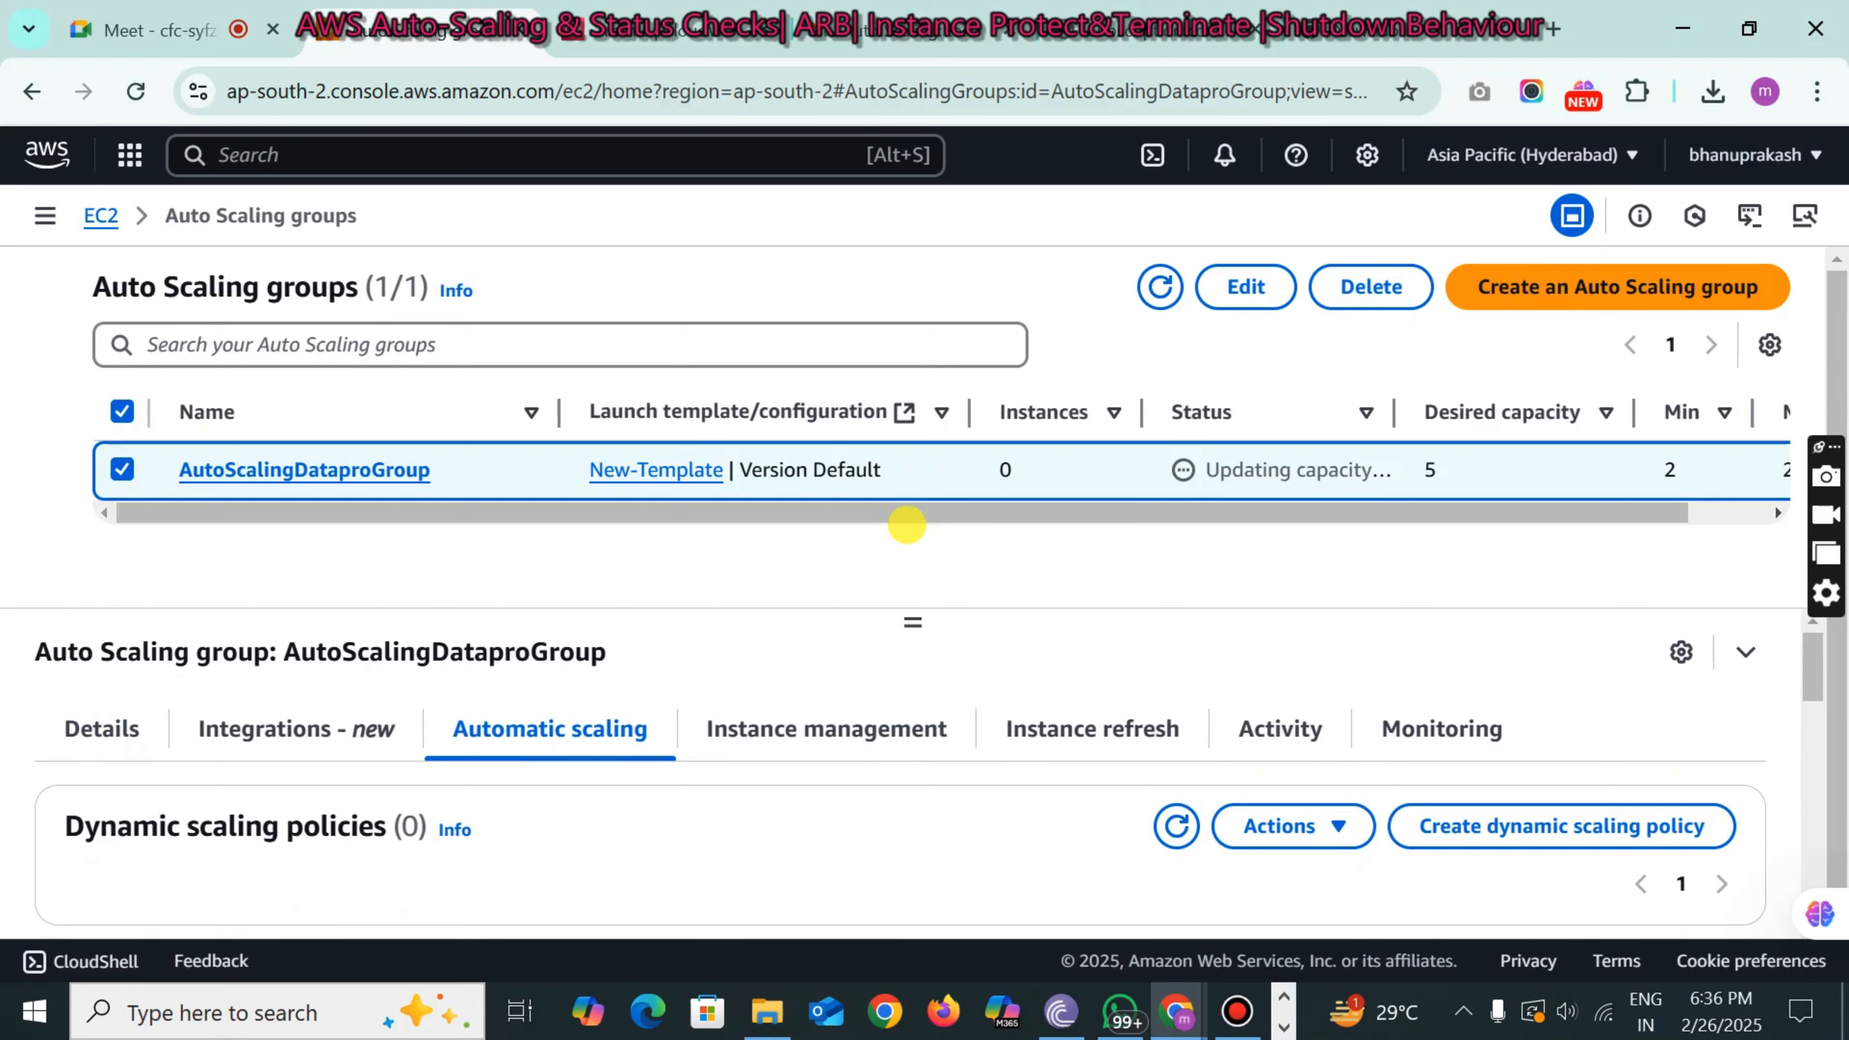
{"action": "scroll", "coordinate": [901, 802], "scroll_direction": "down", "scroll_amount": 5}
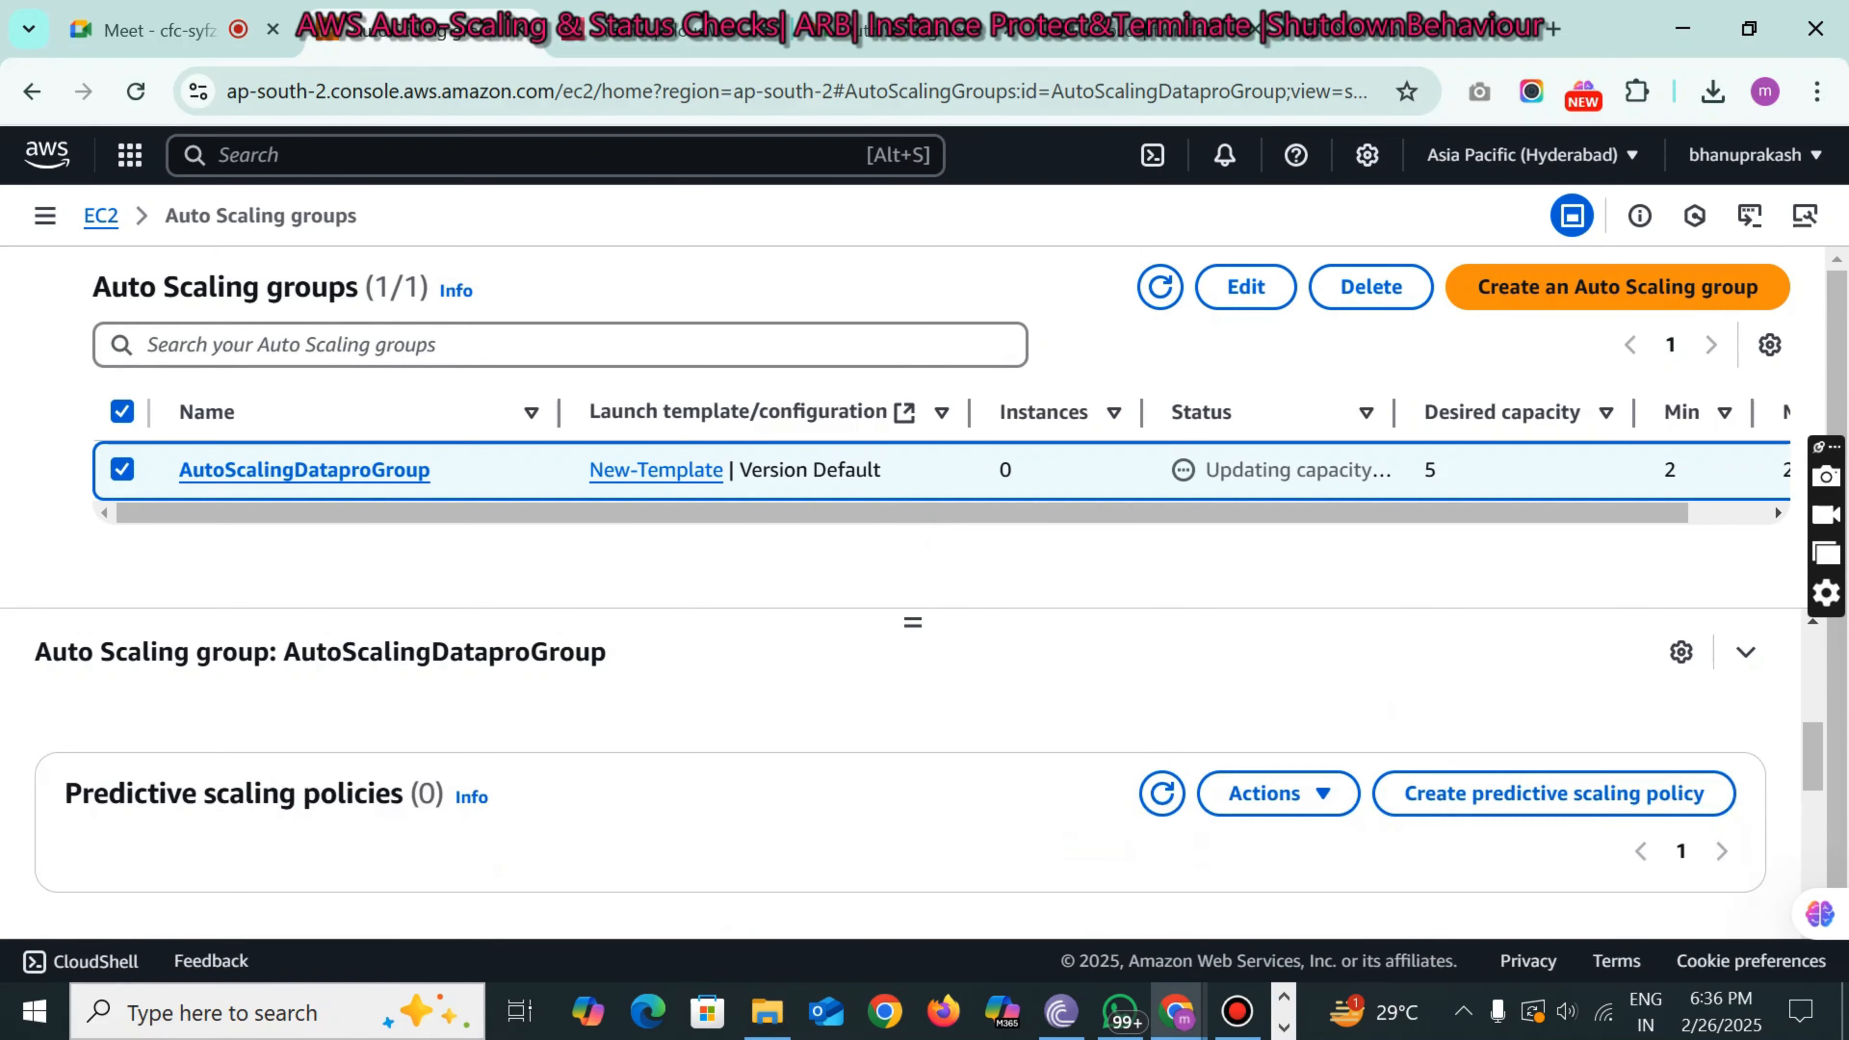
{"action": "scroll", "coordinate": [901, 801], "scroll_direction": "down", "scroll_amount": 4}
{"action": "scroll", "coordinate": [901, 802], "scroll_direction": "up", "scroll_amount": 4}
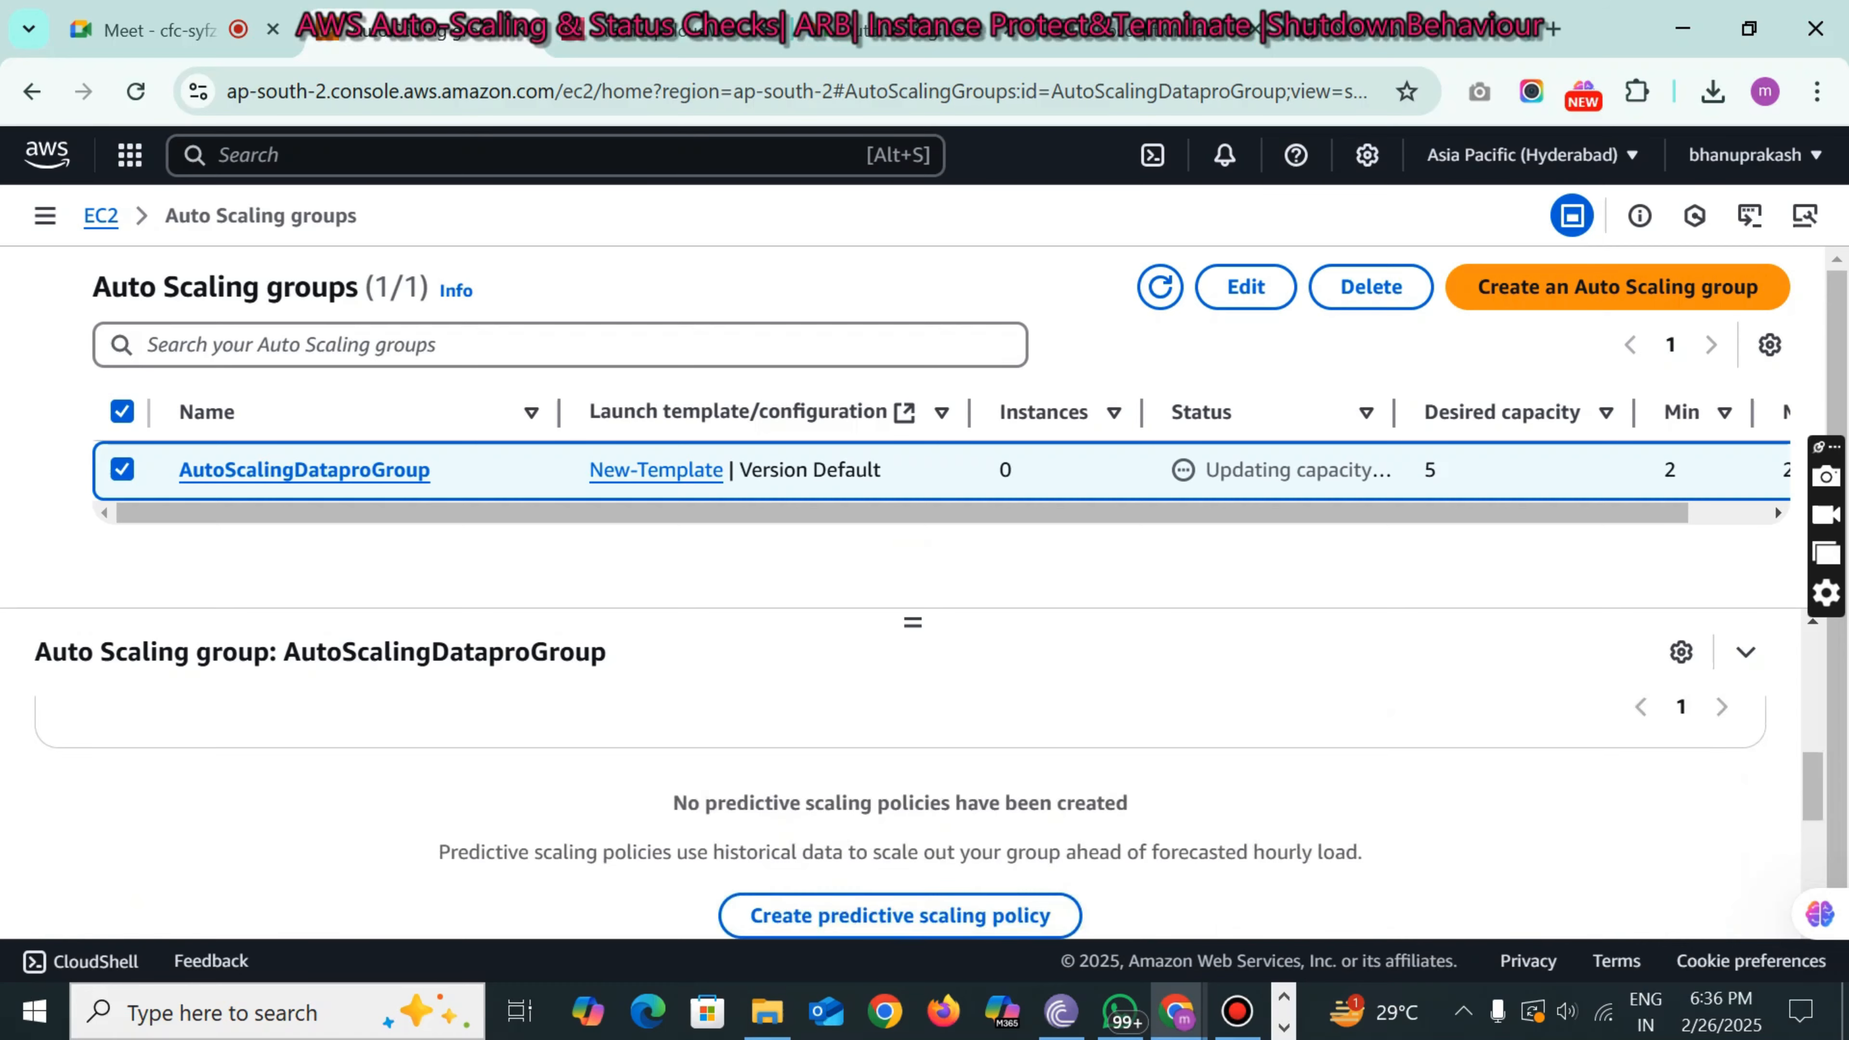
{"action": "scroll", "coordinate": [901, 802], "scroll_direction": "up", "scroll_amount": 5}
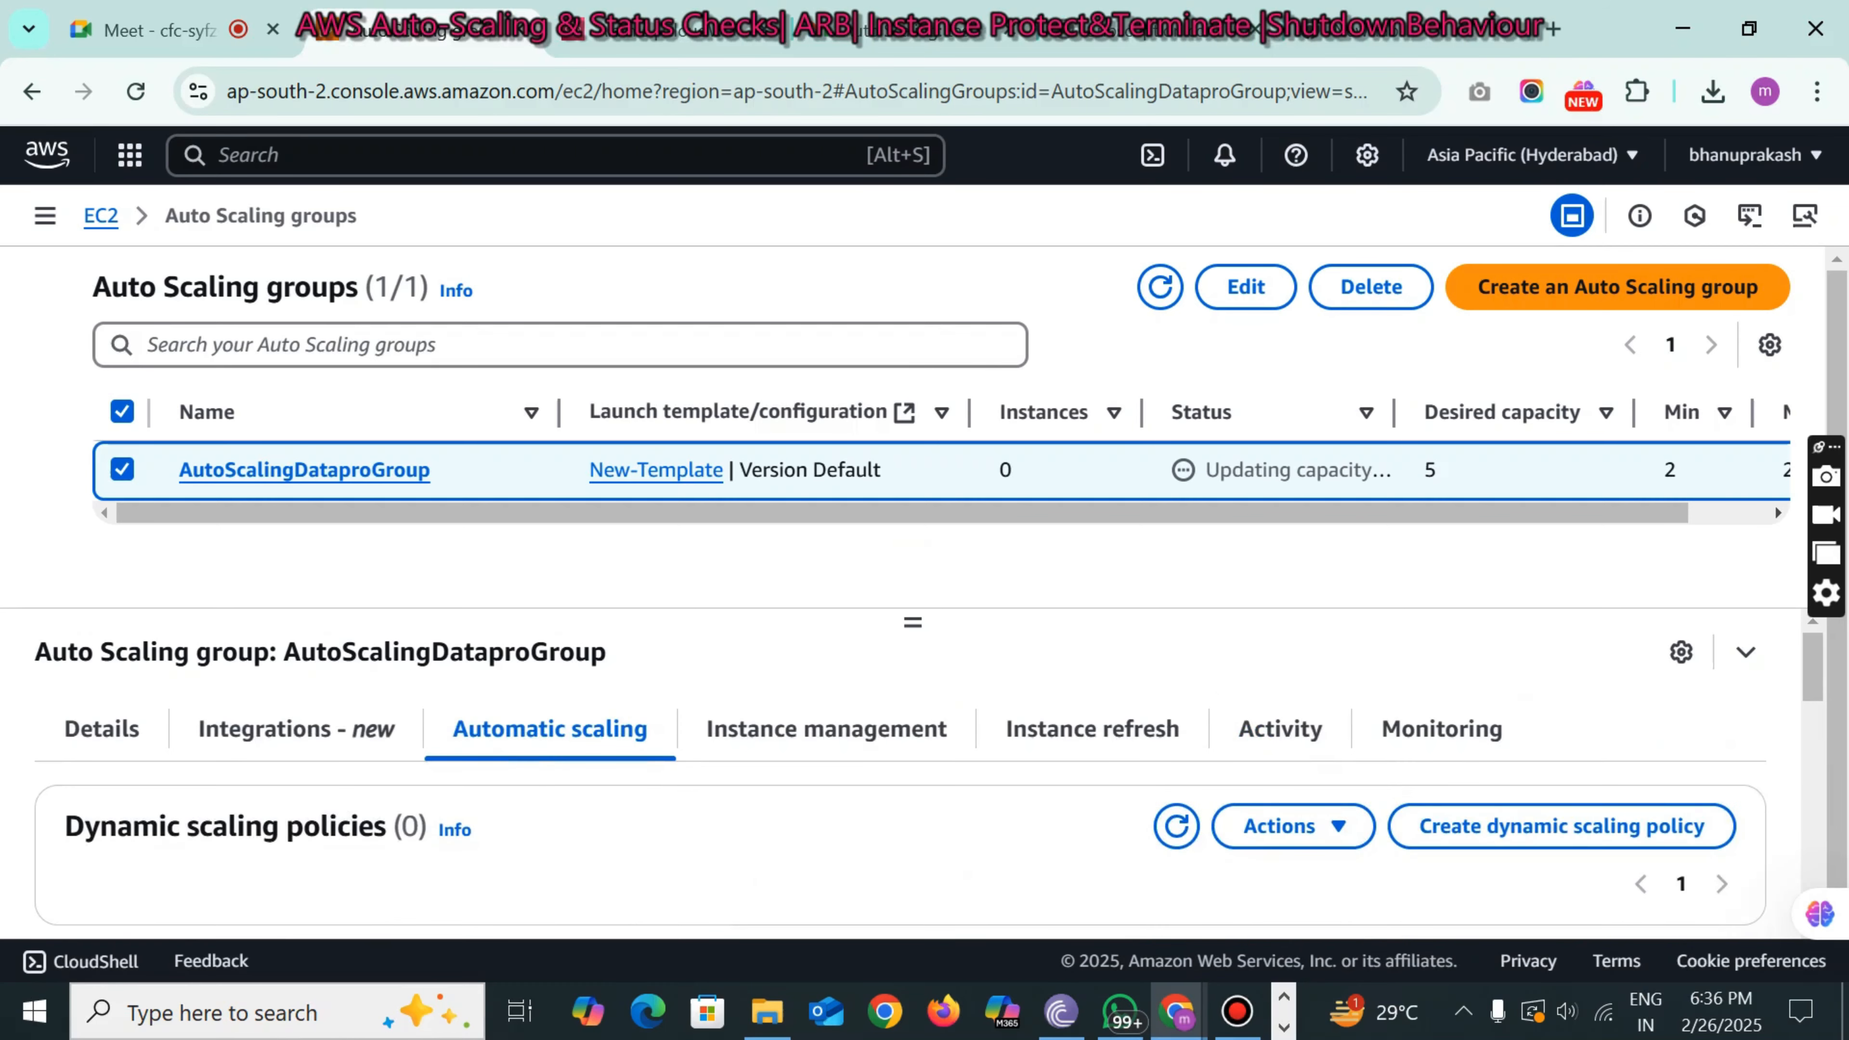
{"action": "scroll", "coordinate": [900, 802], "scroll_direction": "down", "scroll_amount": 2}
{"action": "scroll", "coordinate": [901, 801], "scroll_direction": "up", "scroll_amount": 2}
- Start a dynamic scaling policy for AutoScalingDataproGroup and set its policy type to Simple scaling
{"action": "left_click", "coordinate": [1478, 828]}
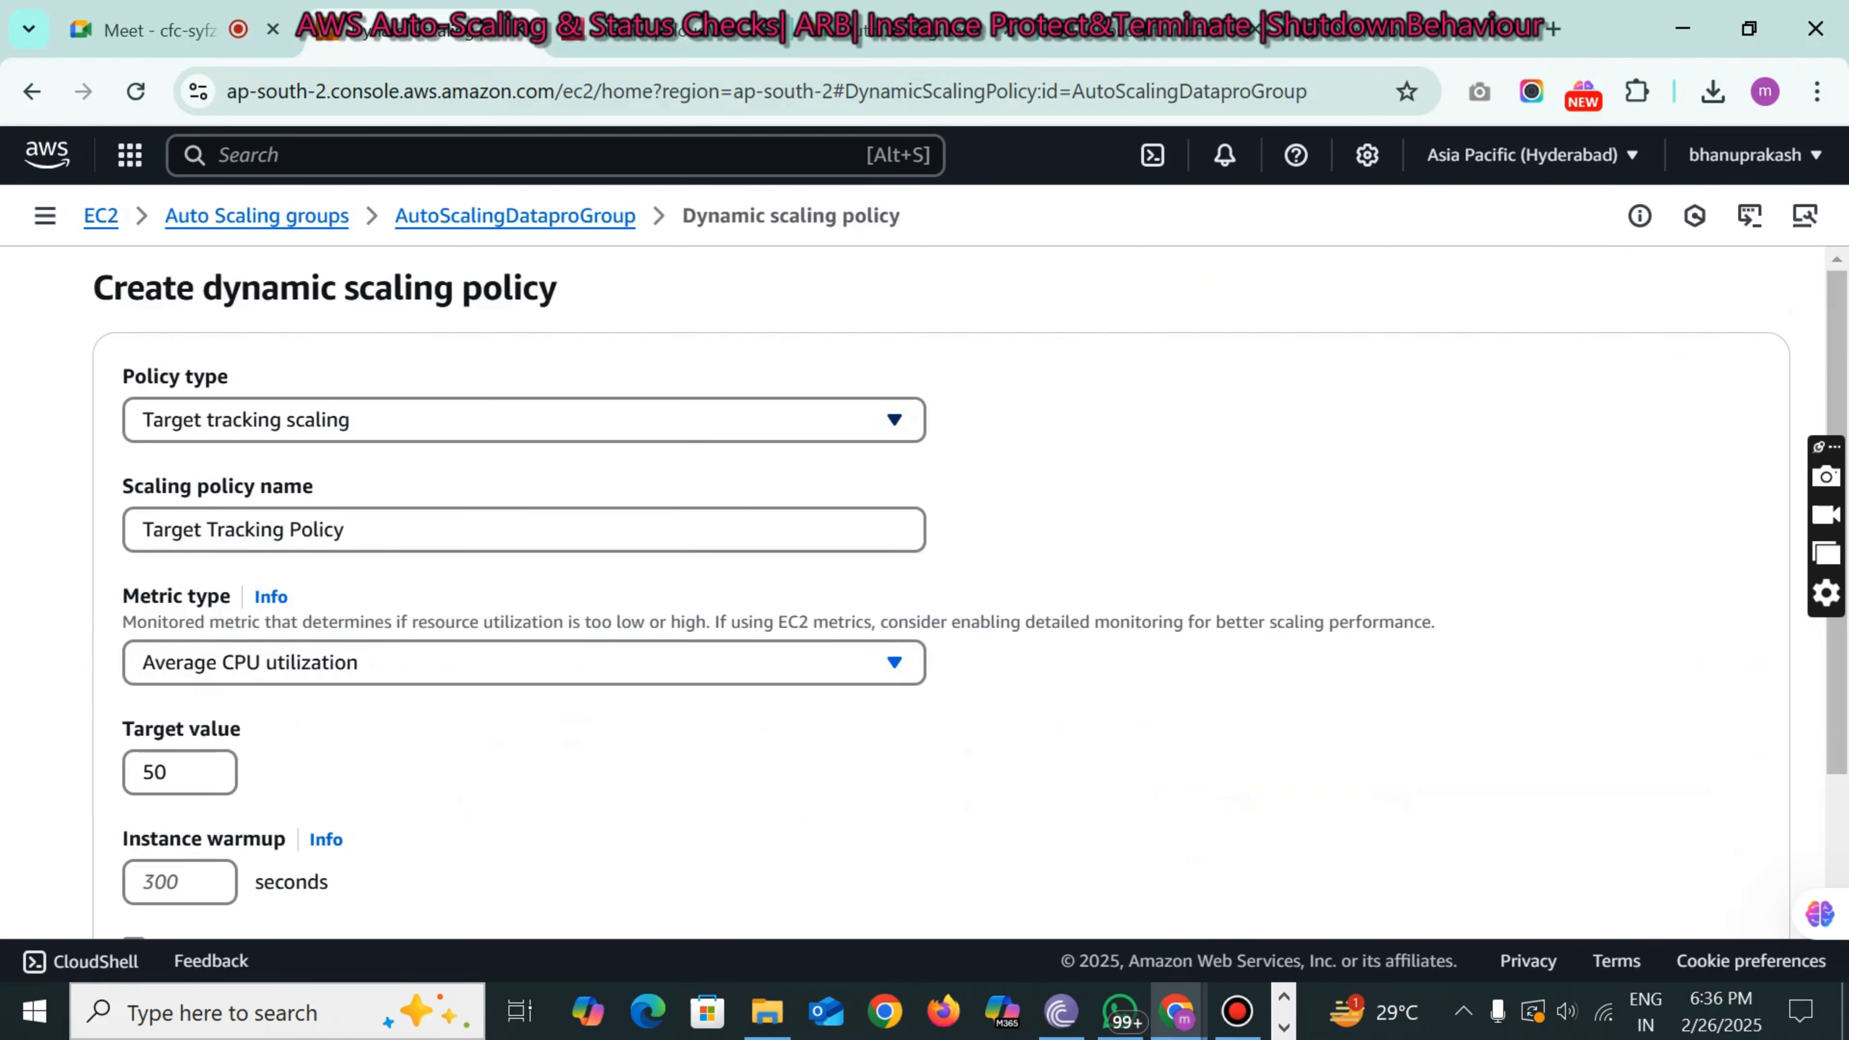
{"action": "left_click", "coordinate": [315, 408]}
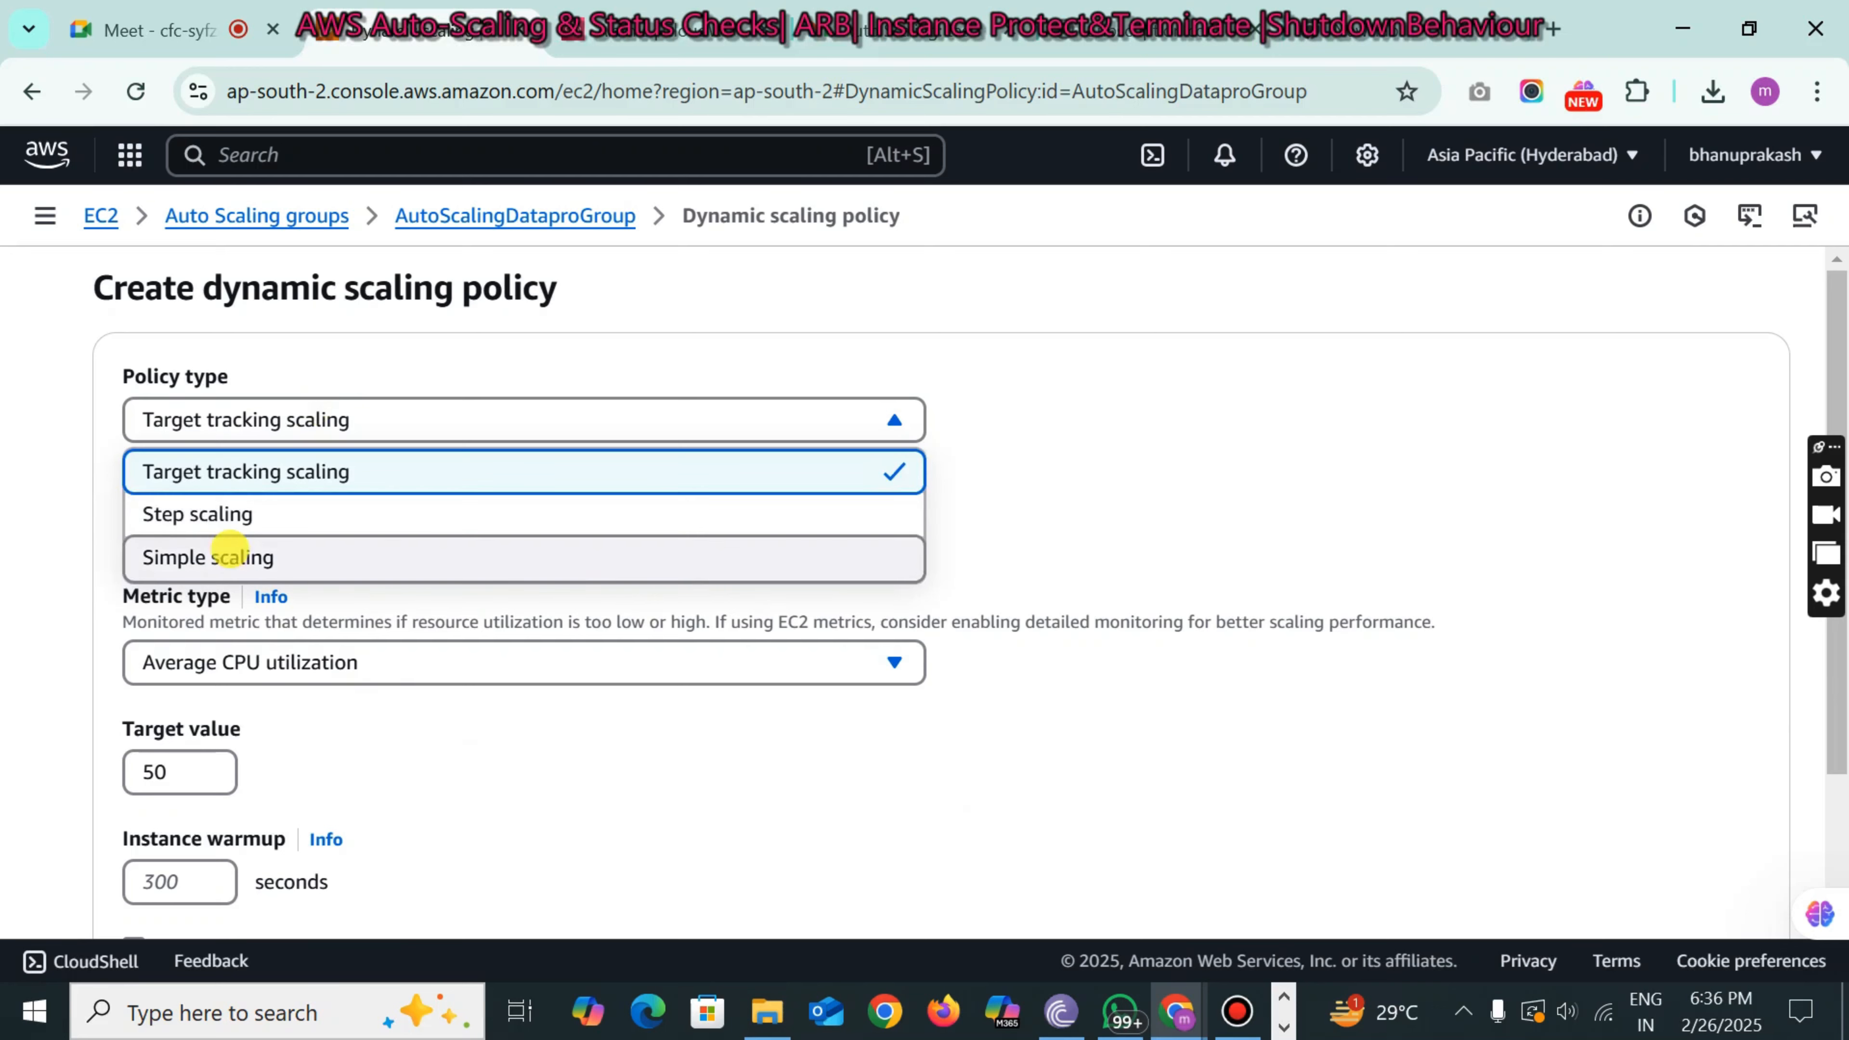
{"action": "left_click", "coordinate": [229, 557]}
{"action": "left_click", "coordinate": [272, 529]}
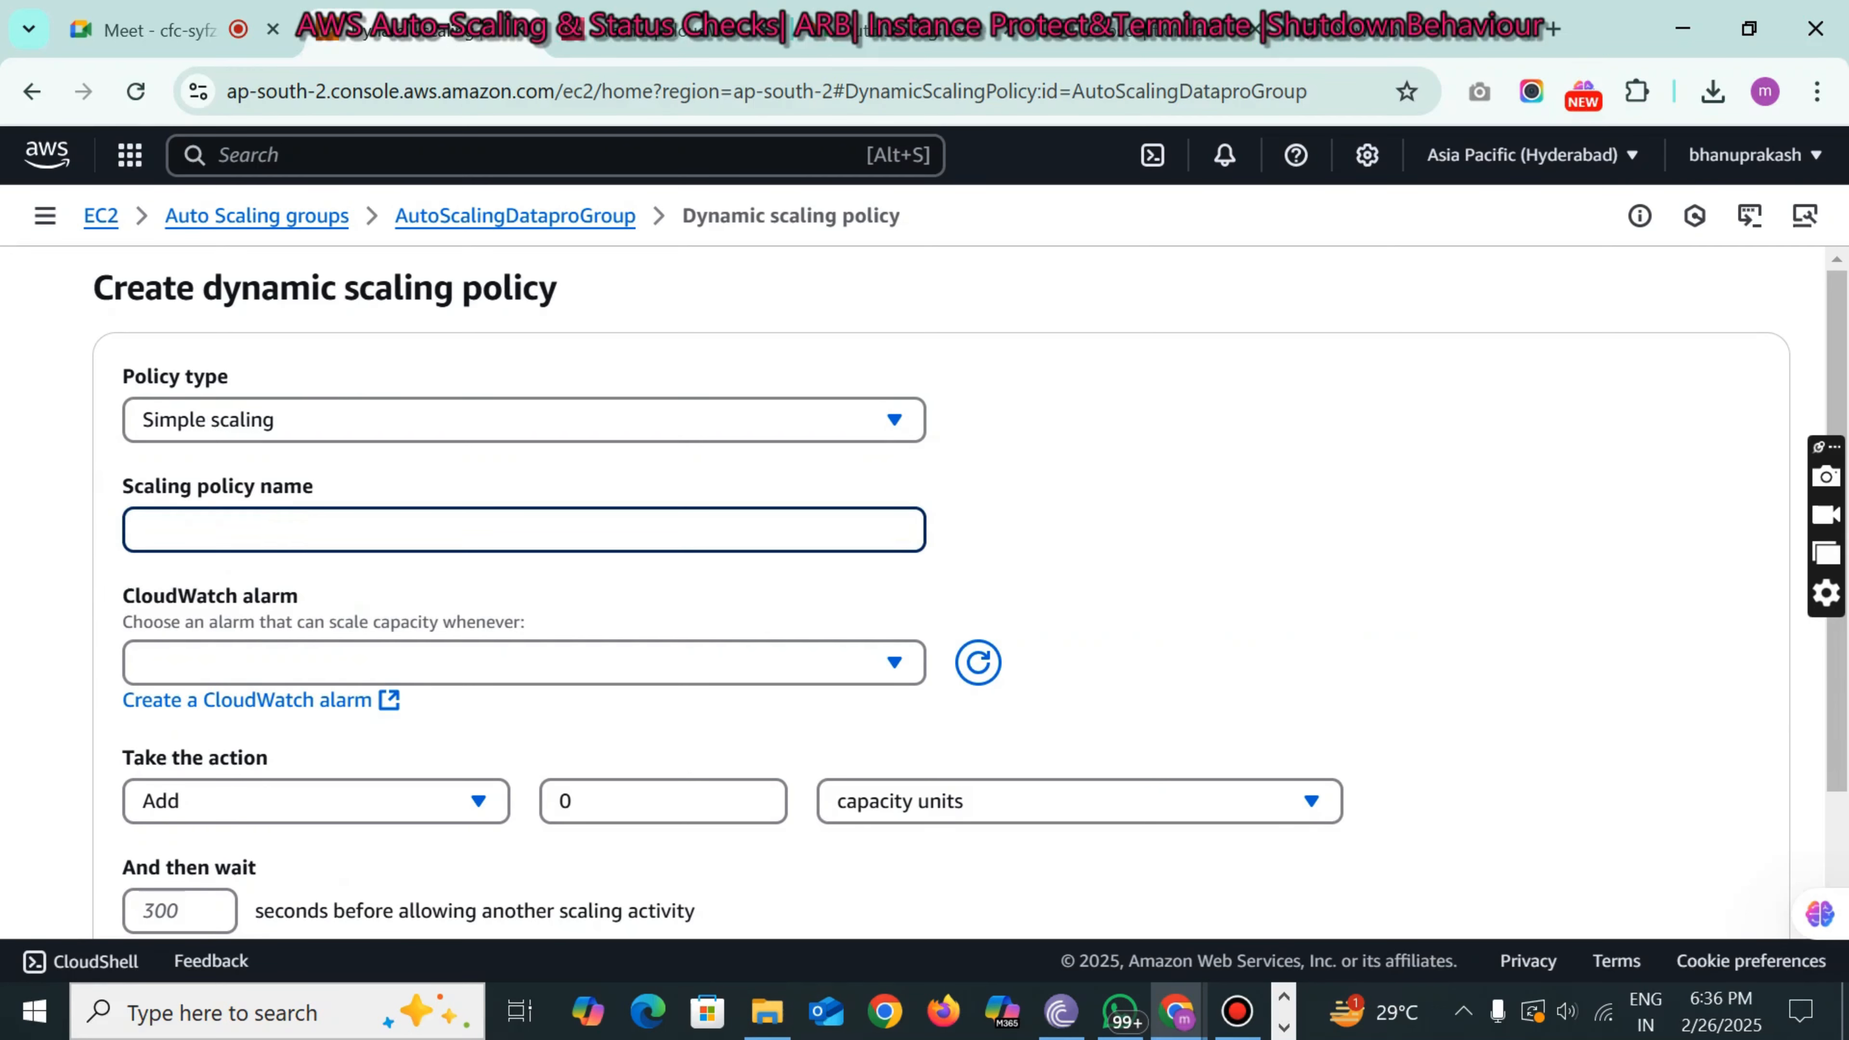
{"action": "left_click", "coordinate": [294, 421]}
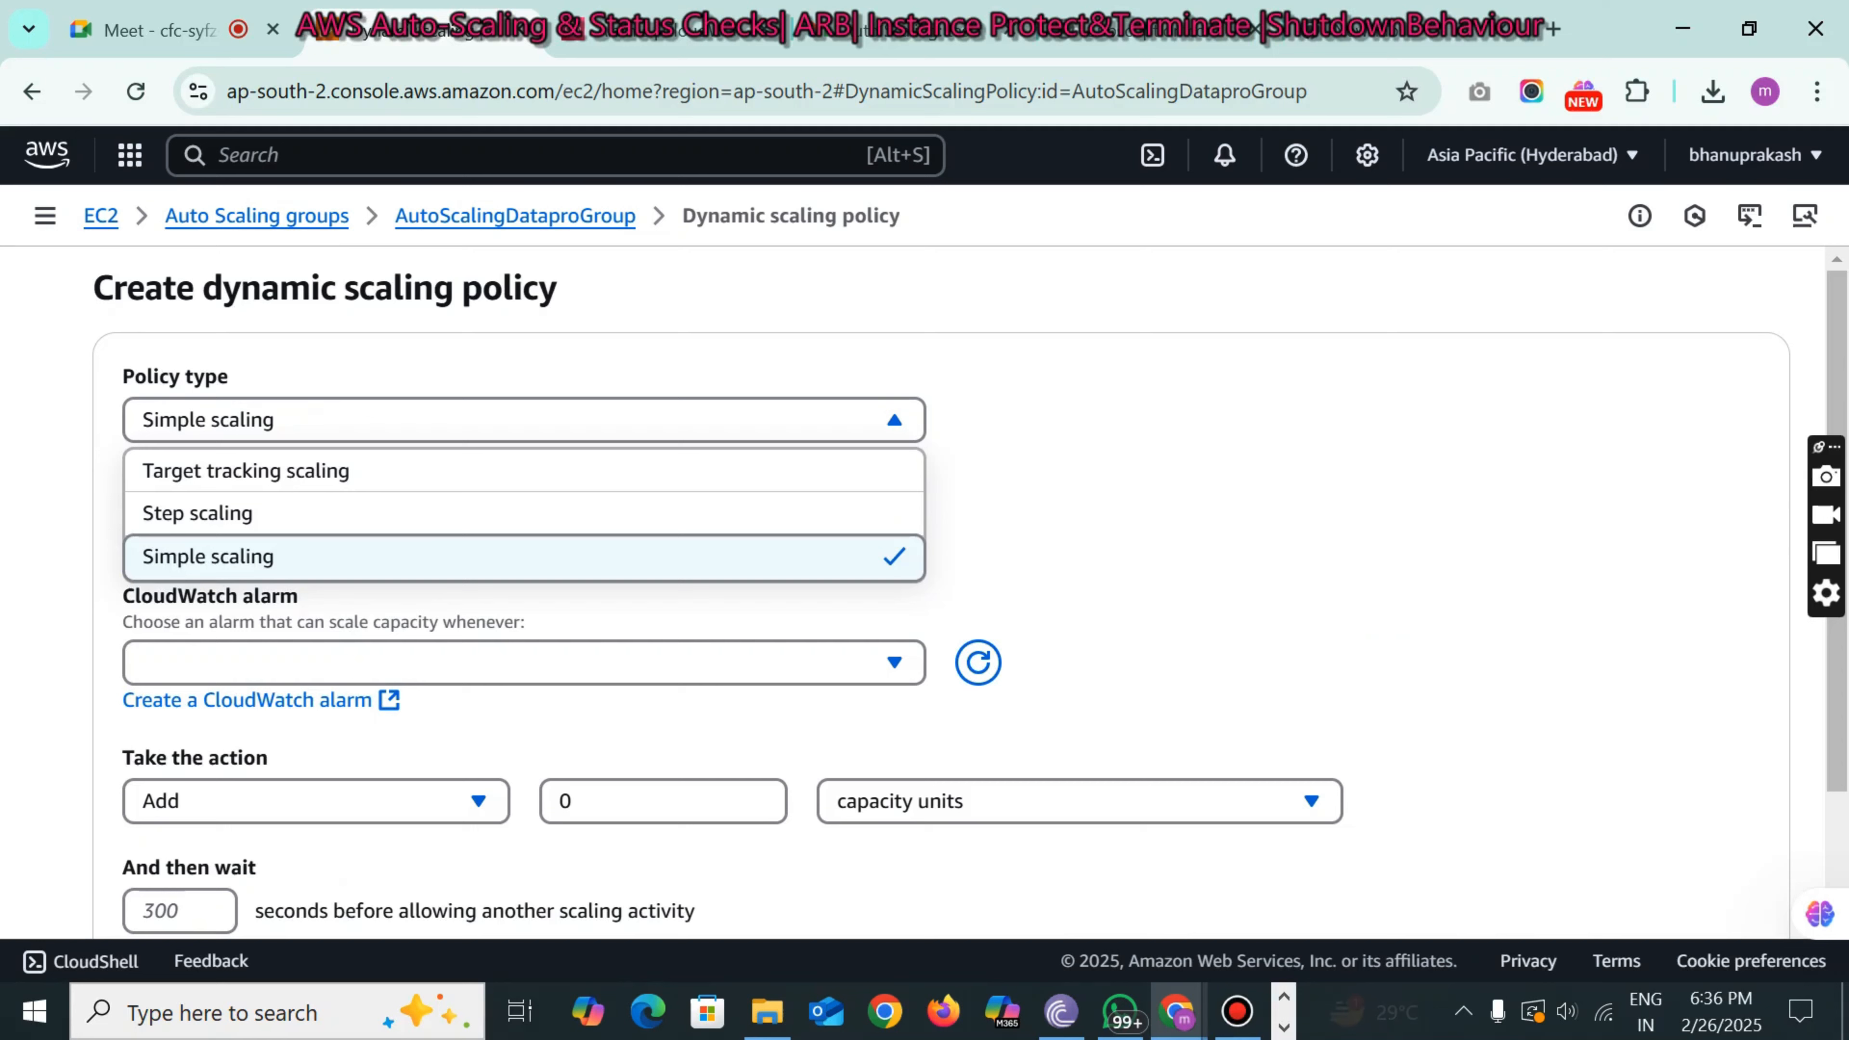
{"action": "left_click", "coordinate": [192, 561]}
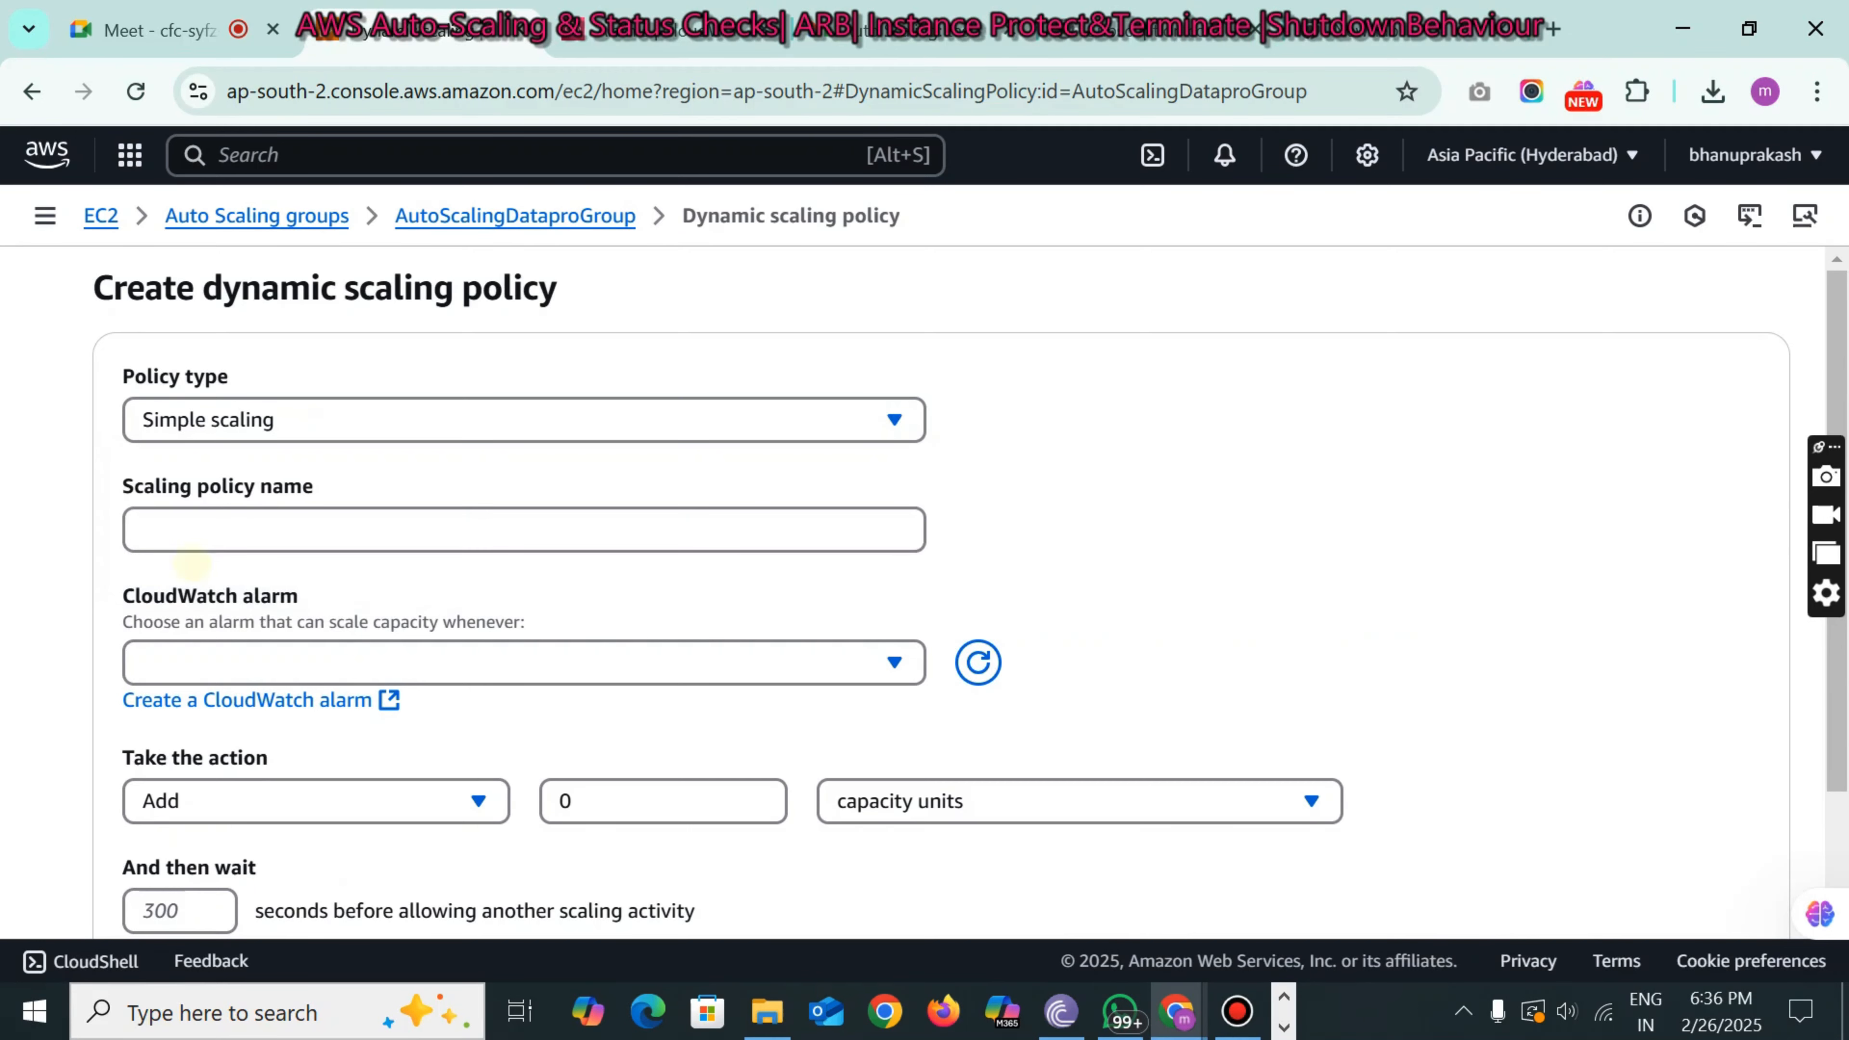
- Name the scaling policy AutoScalingPolicy
{"action": "left_click", "coordinate": [239, 519]}
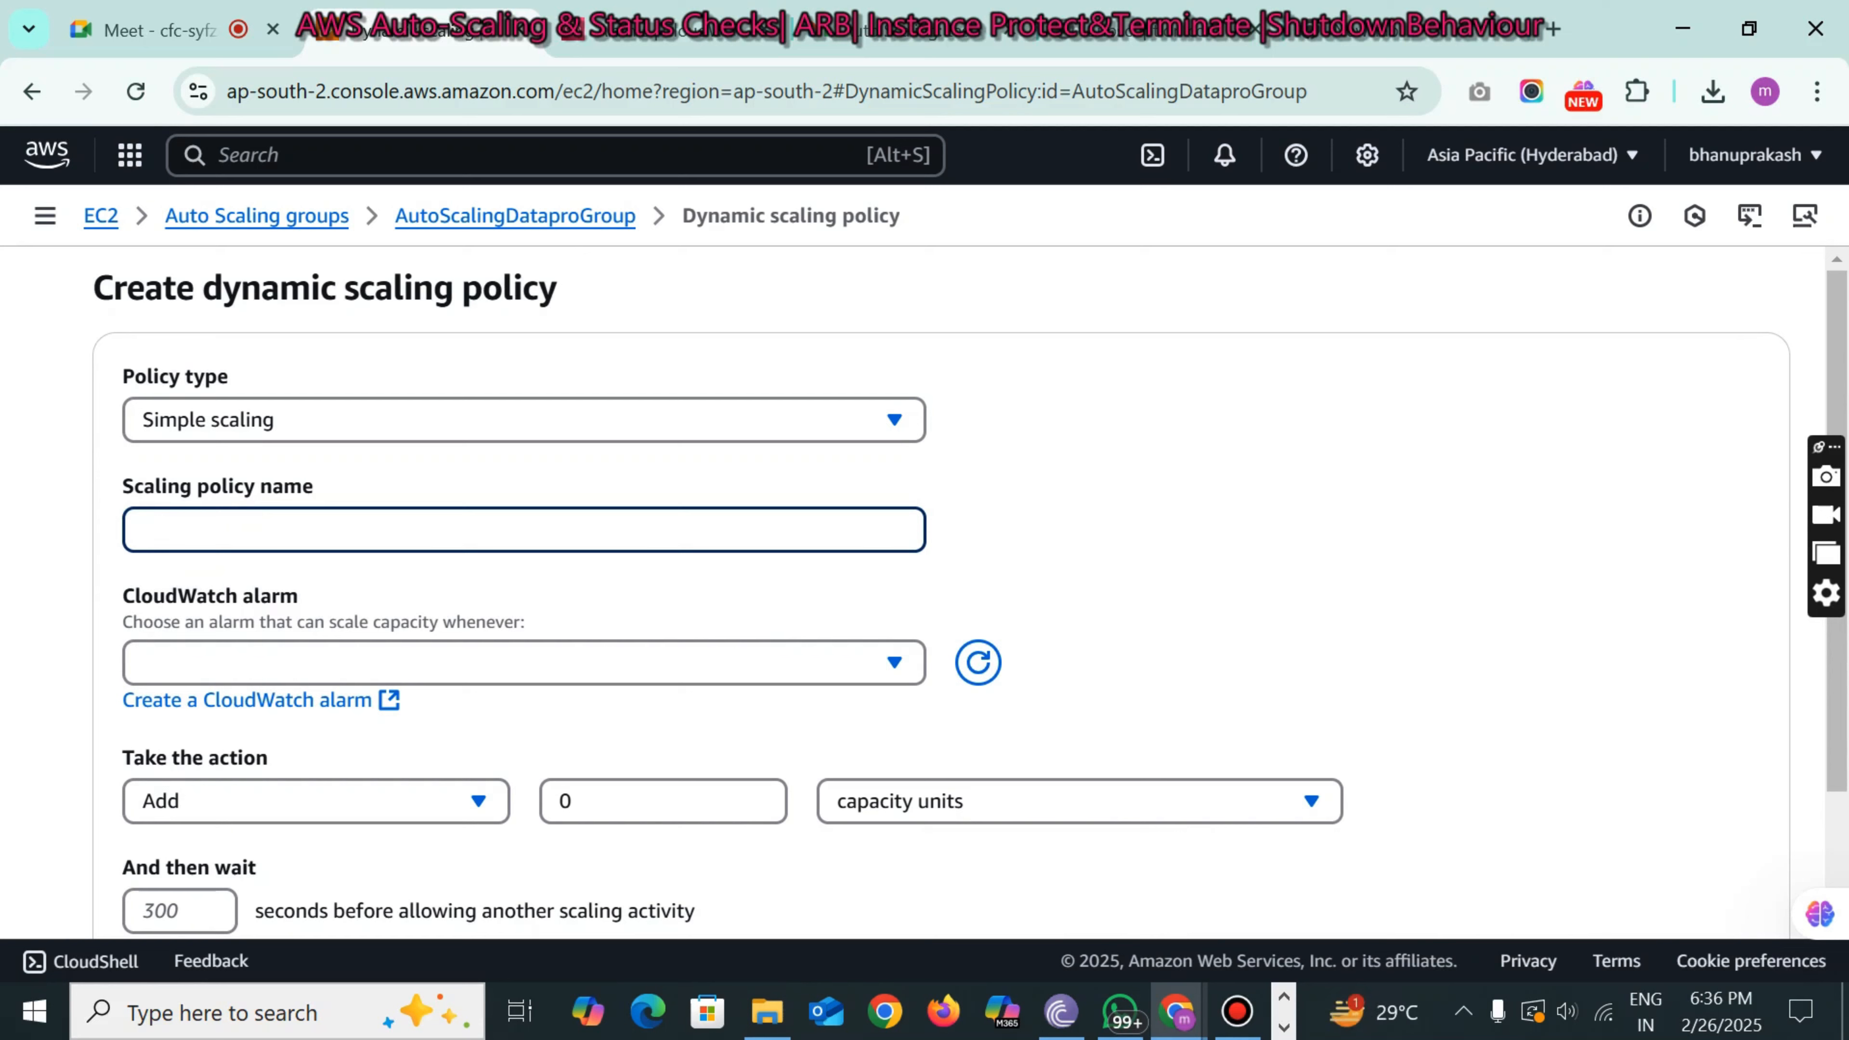
{"action": "type", "text": "AutoScalingPlocy"}
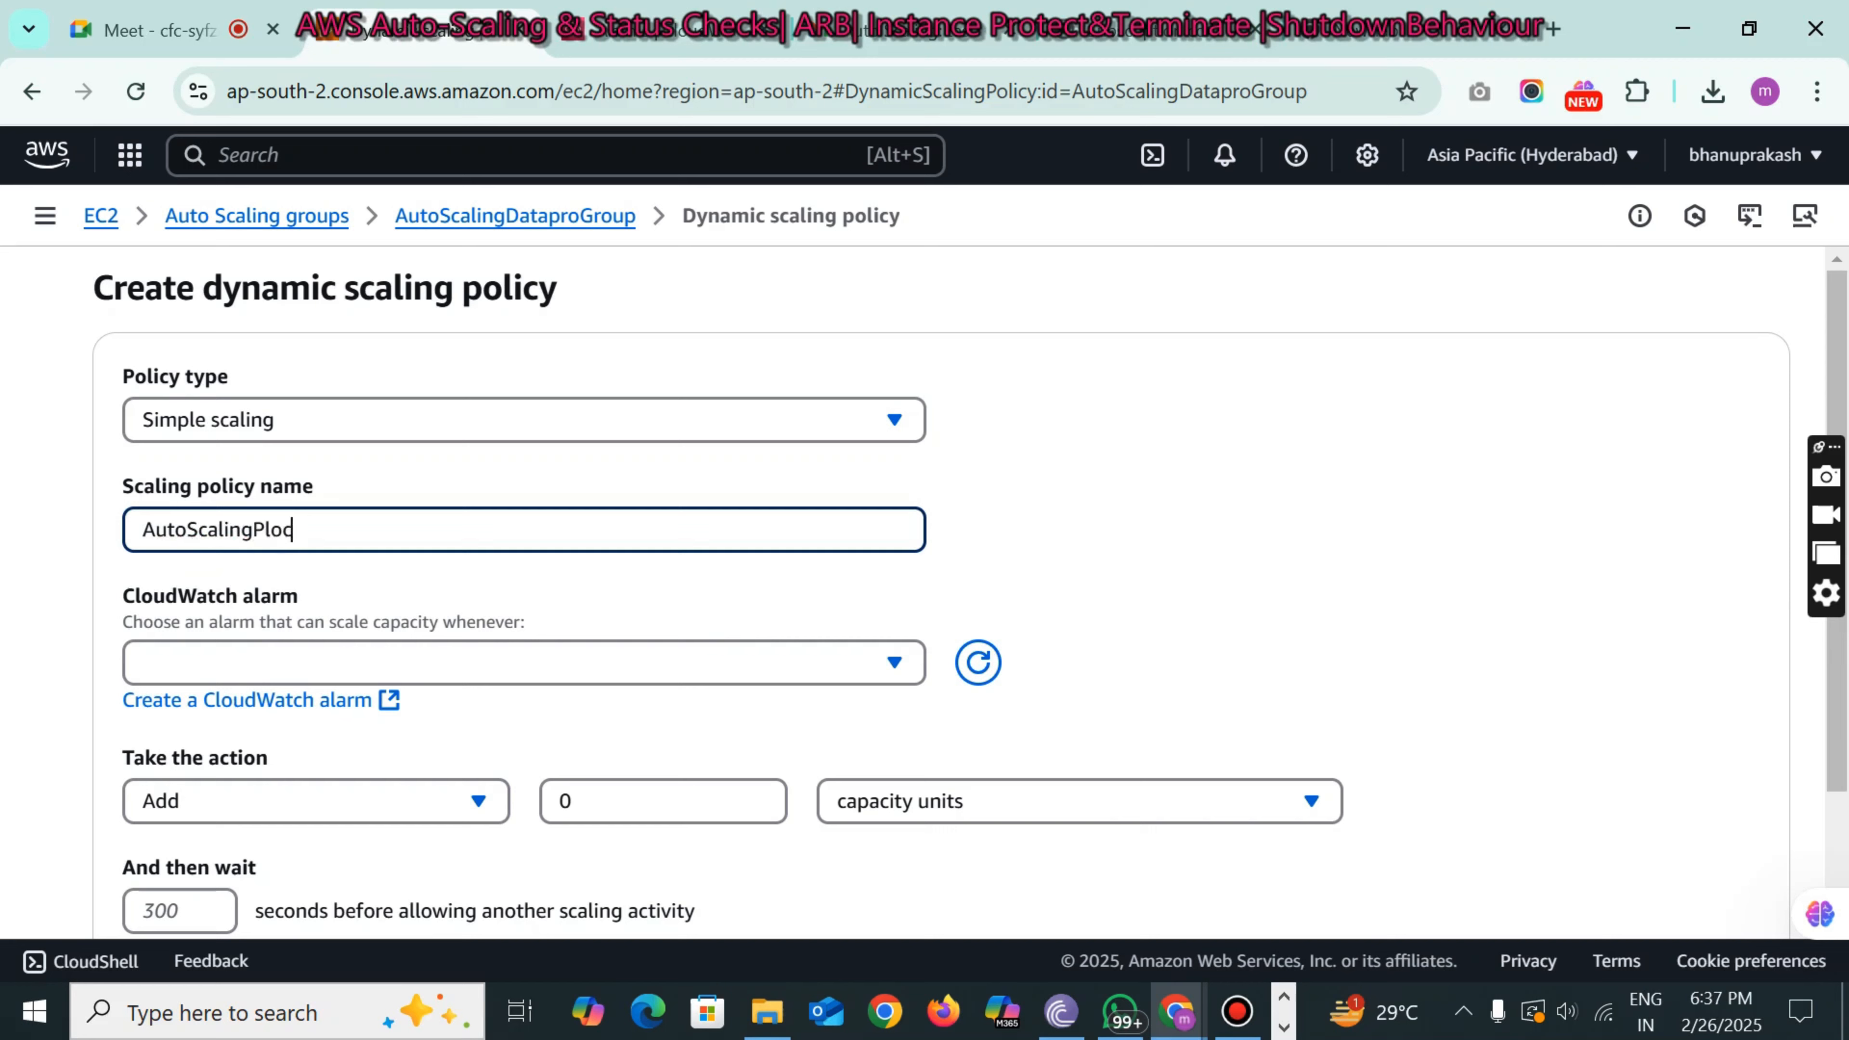
{"action": "key", "text": "Left"}
{"action": "key", "text": "Left"}
{"action": "key", "text": "Left"}
{"action": "key", "text": "Left"}
{"action": "type", "text": "o"}
{"action": "key", "text": "Right"}
{"action": "key", "text": "Right"}
{"action": "key", "text": "BackSpace"}
{"action": "type", "text": "i"}
{"action": "key", "text": "ctrl+a"}
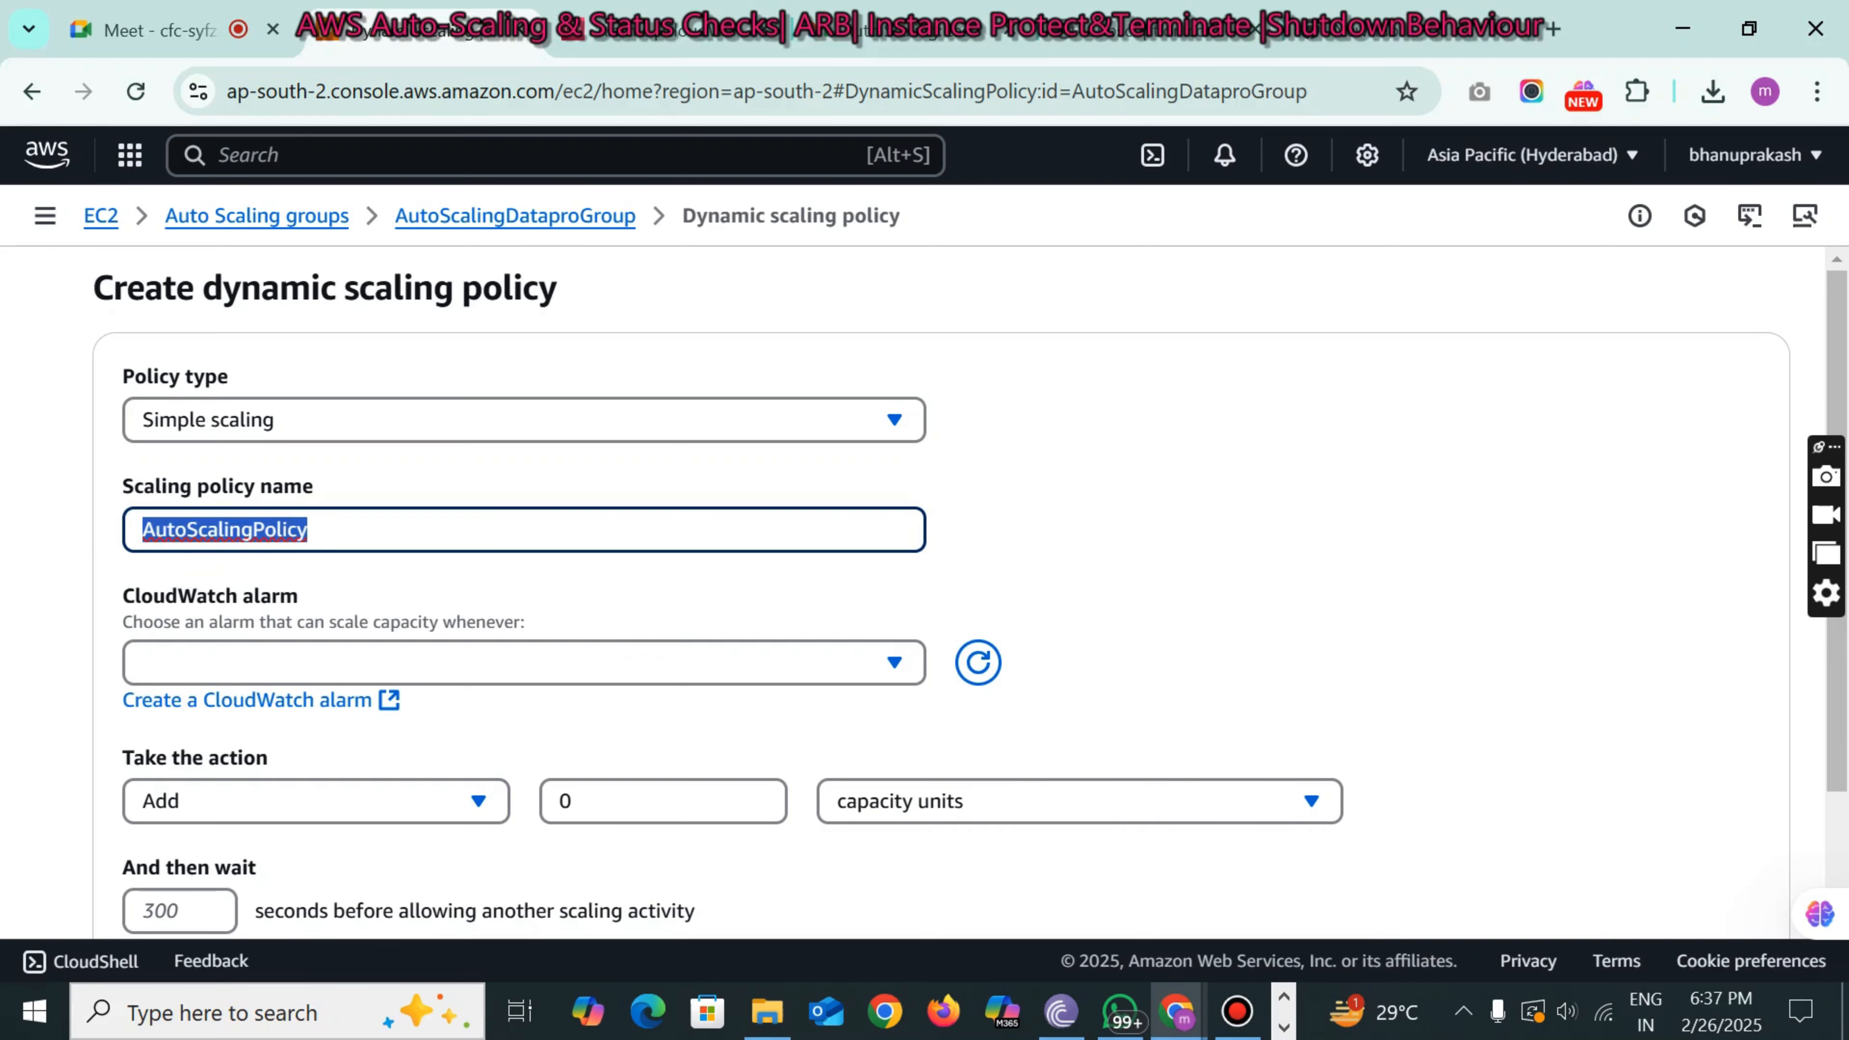
- Choose alarm-1 as the policy's CloudWatch alarm and set its action to add 2 capacity units
{"action": "left_click", "coordinate": [255, 662]}
{"action": "left_click", "coordinate": [249, 769]}
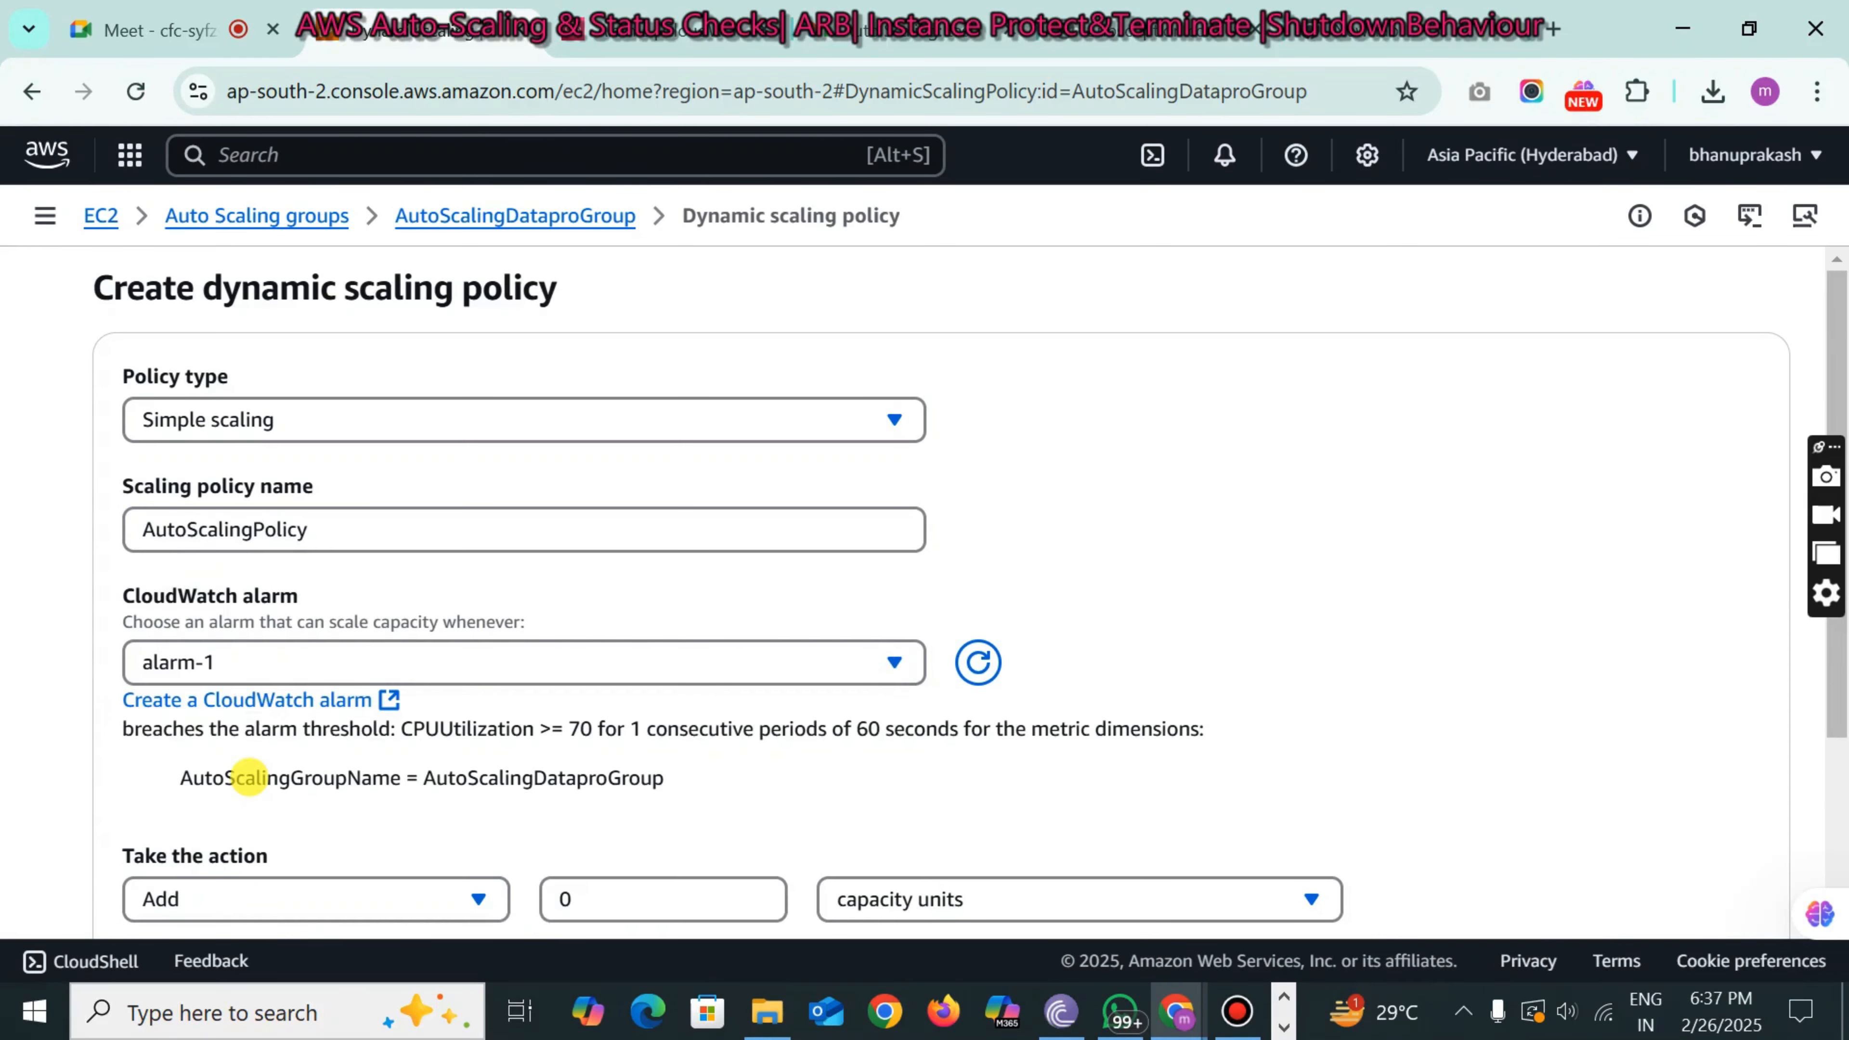
{"action": "scroll", "coordinate": [249, 778], "scroll_direction": "down", "scroll_amount": 4}
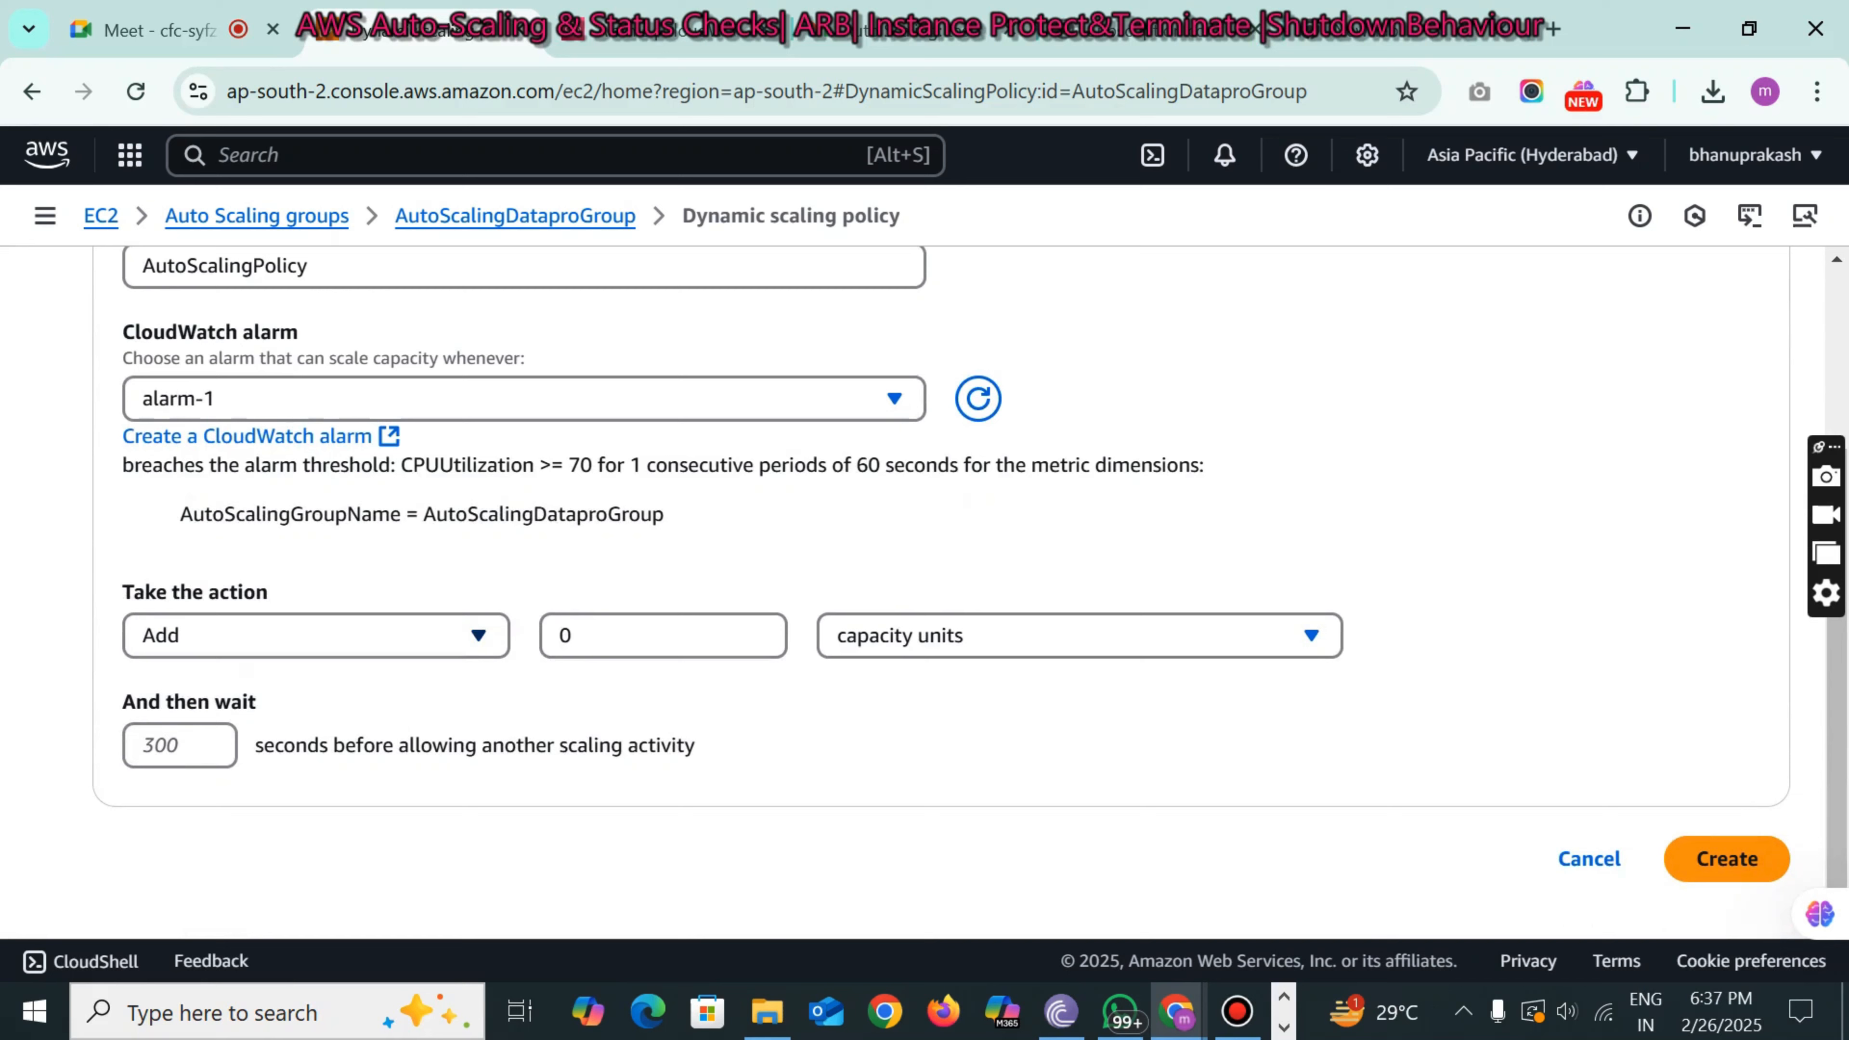
{"action": "left_click", "coordinate": [283, 631]}
{"action": "left_click", "coordinate": [283, 631]}
{"action": "left_click", "coordinate": [619, 634]}
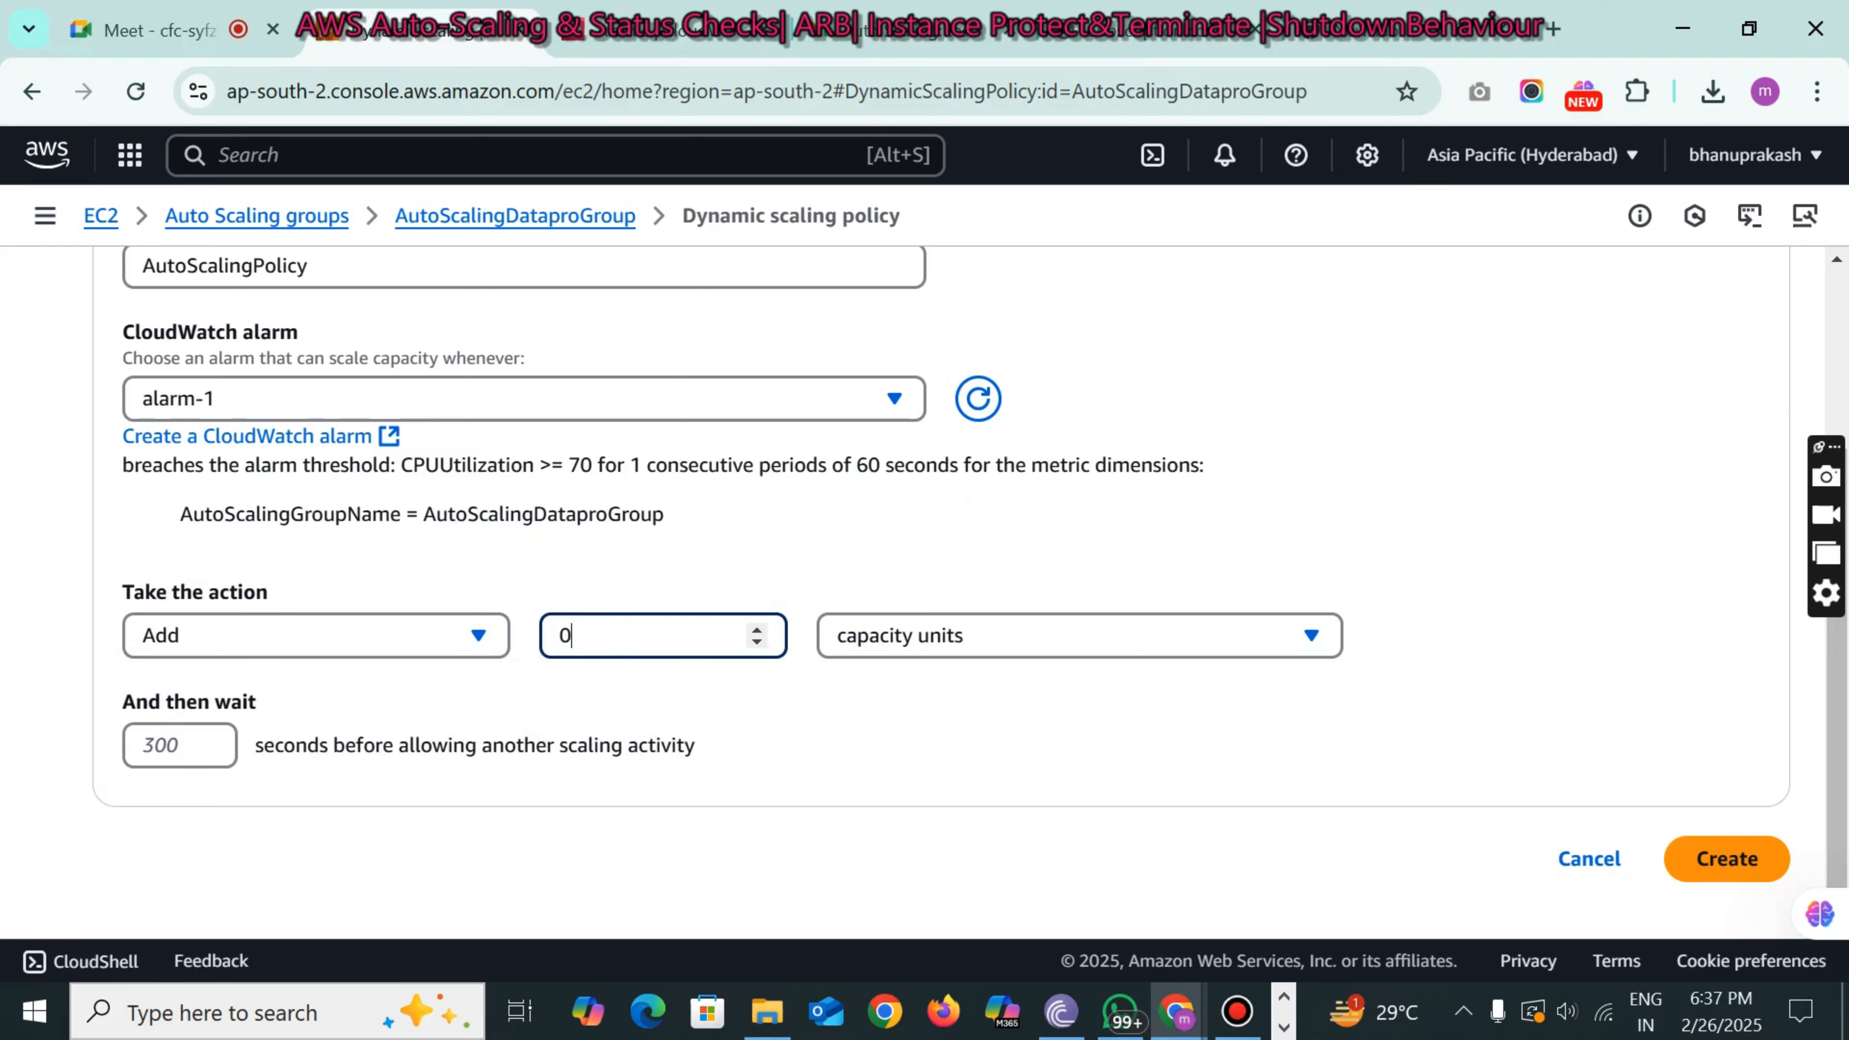
{"action": "key", "text": "BackSpace"}
{"action": "type", "text": "2"}
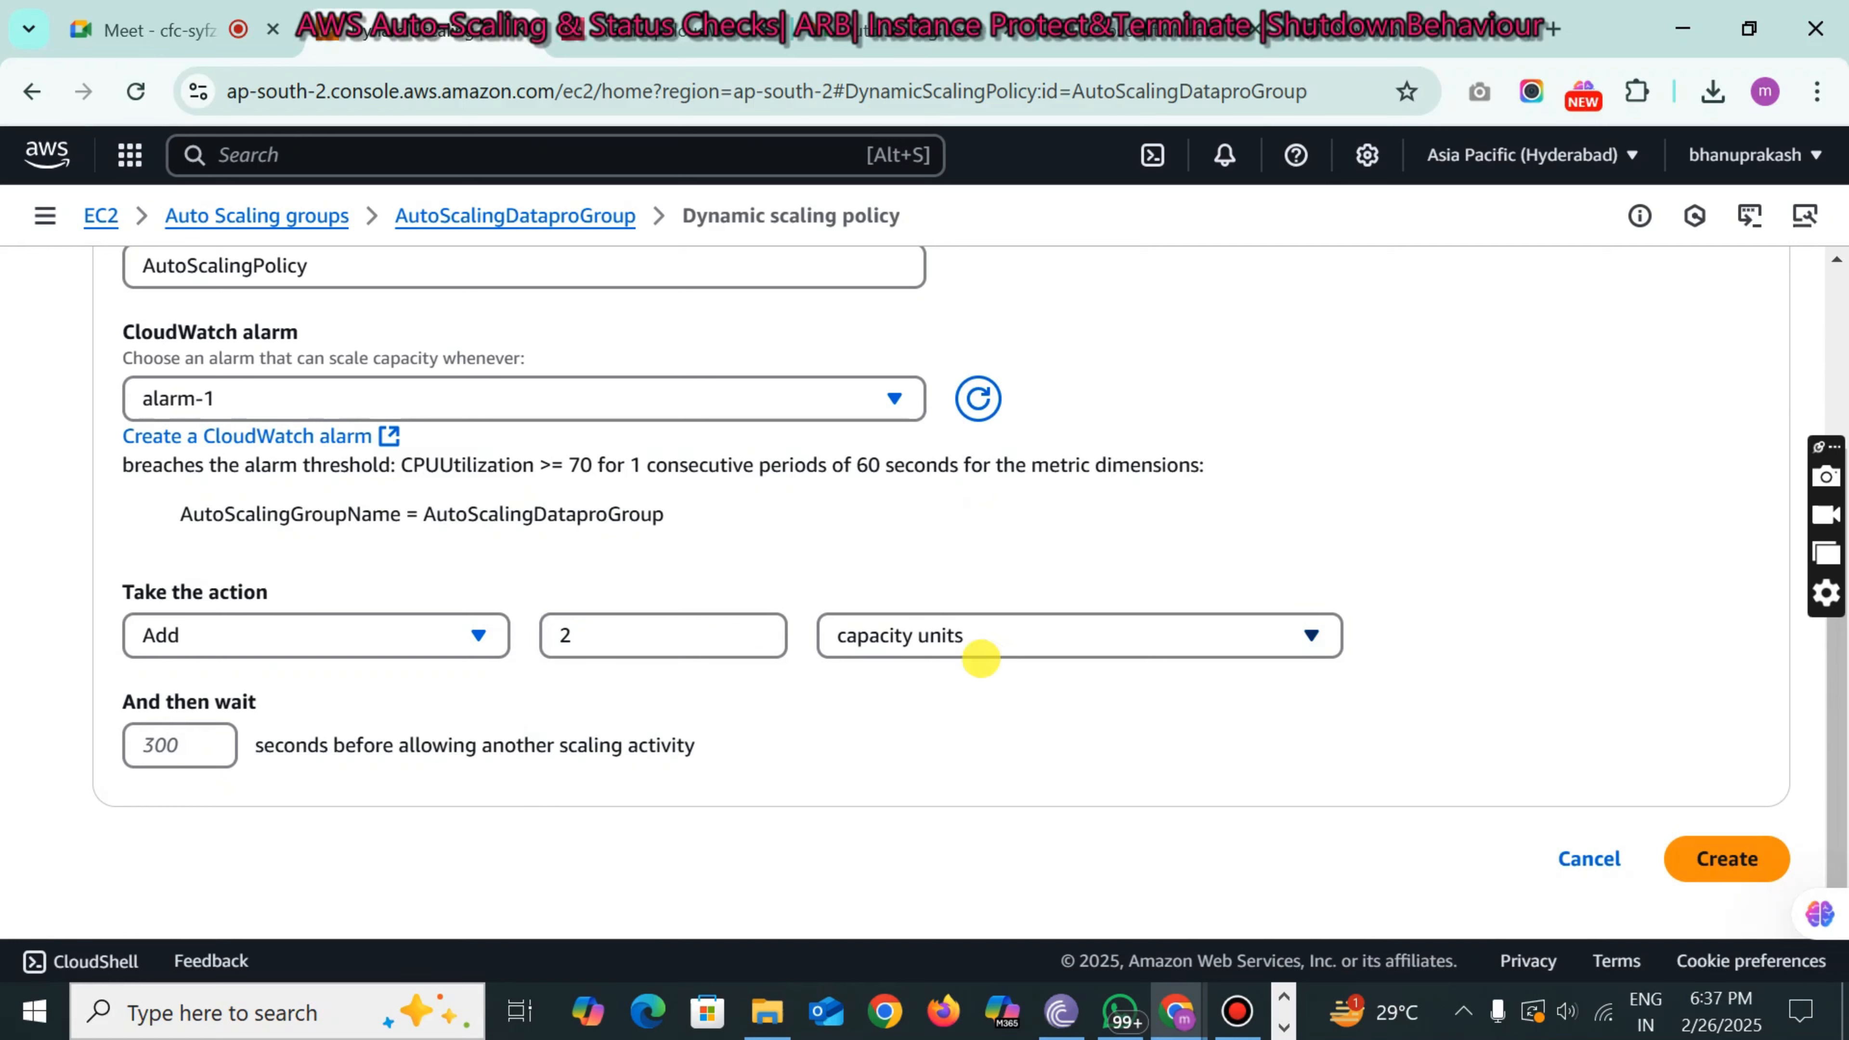
{"action": "left_click", "coordinate": [982, 645]}
{"action": "left_click", "coordinate": [982, 638]}
- Set the policy to wait 20 seconds before allowing another scaling activity
{"action": "left_click", "coordinate": [166, 744]}
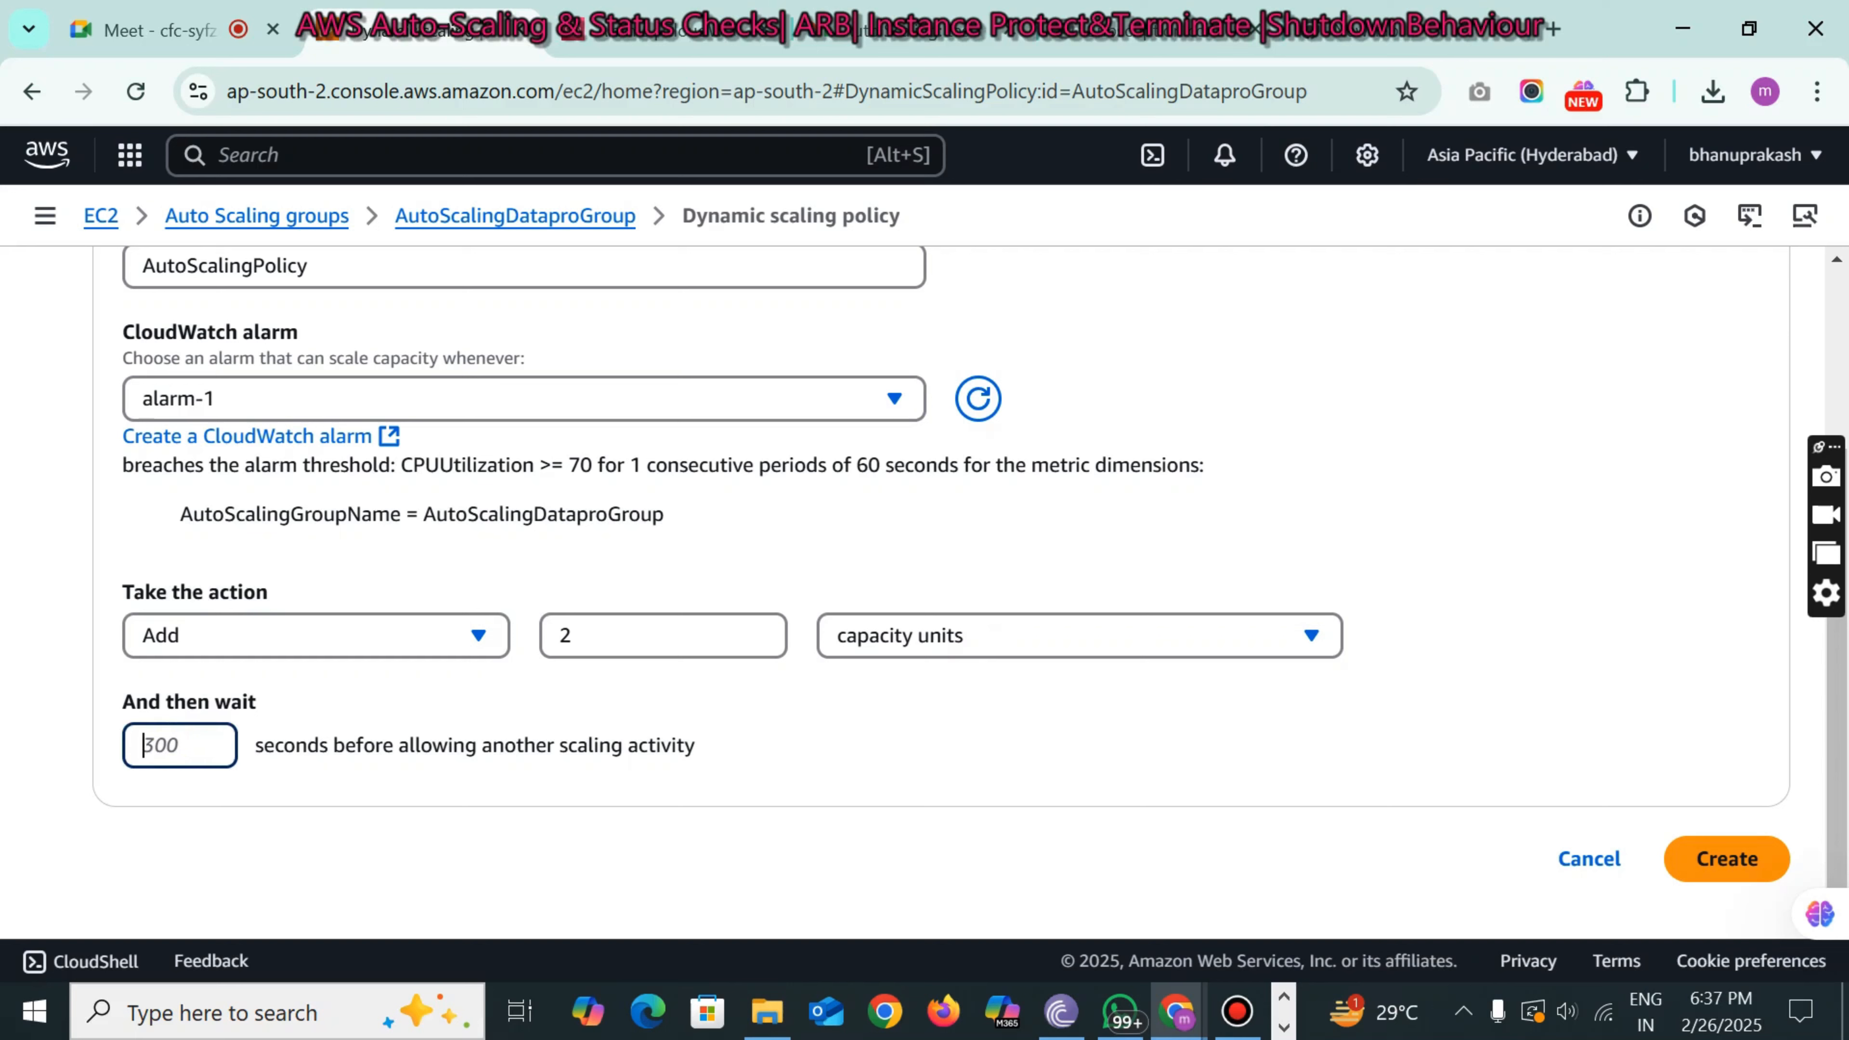
{"action": "type", "text": "20"}
{"action": "left_click", "coordinate": [398, 791]}
{"action": "left_click_drag", "start_coordinate": [410, 746], "coordinate": [710, 744]}
{"action": "left_click", "coordinate": [702, 754]}
{"action": "left_click", "coordinate": [639, 768]}
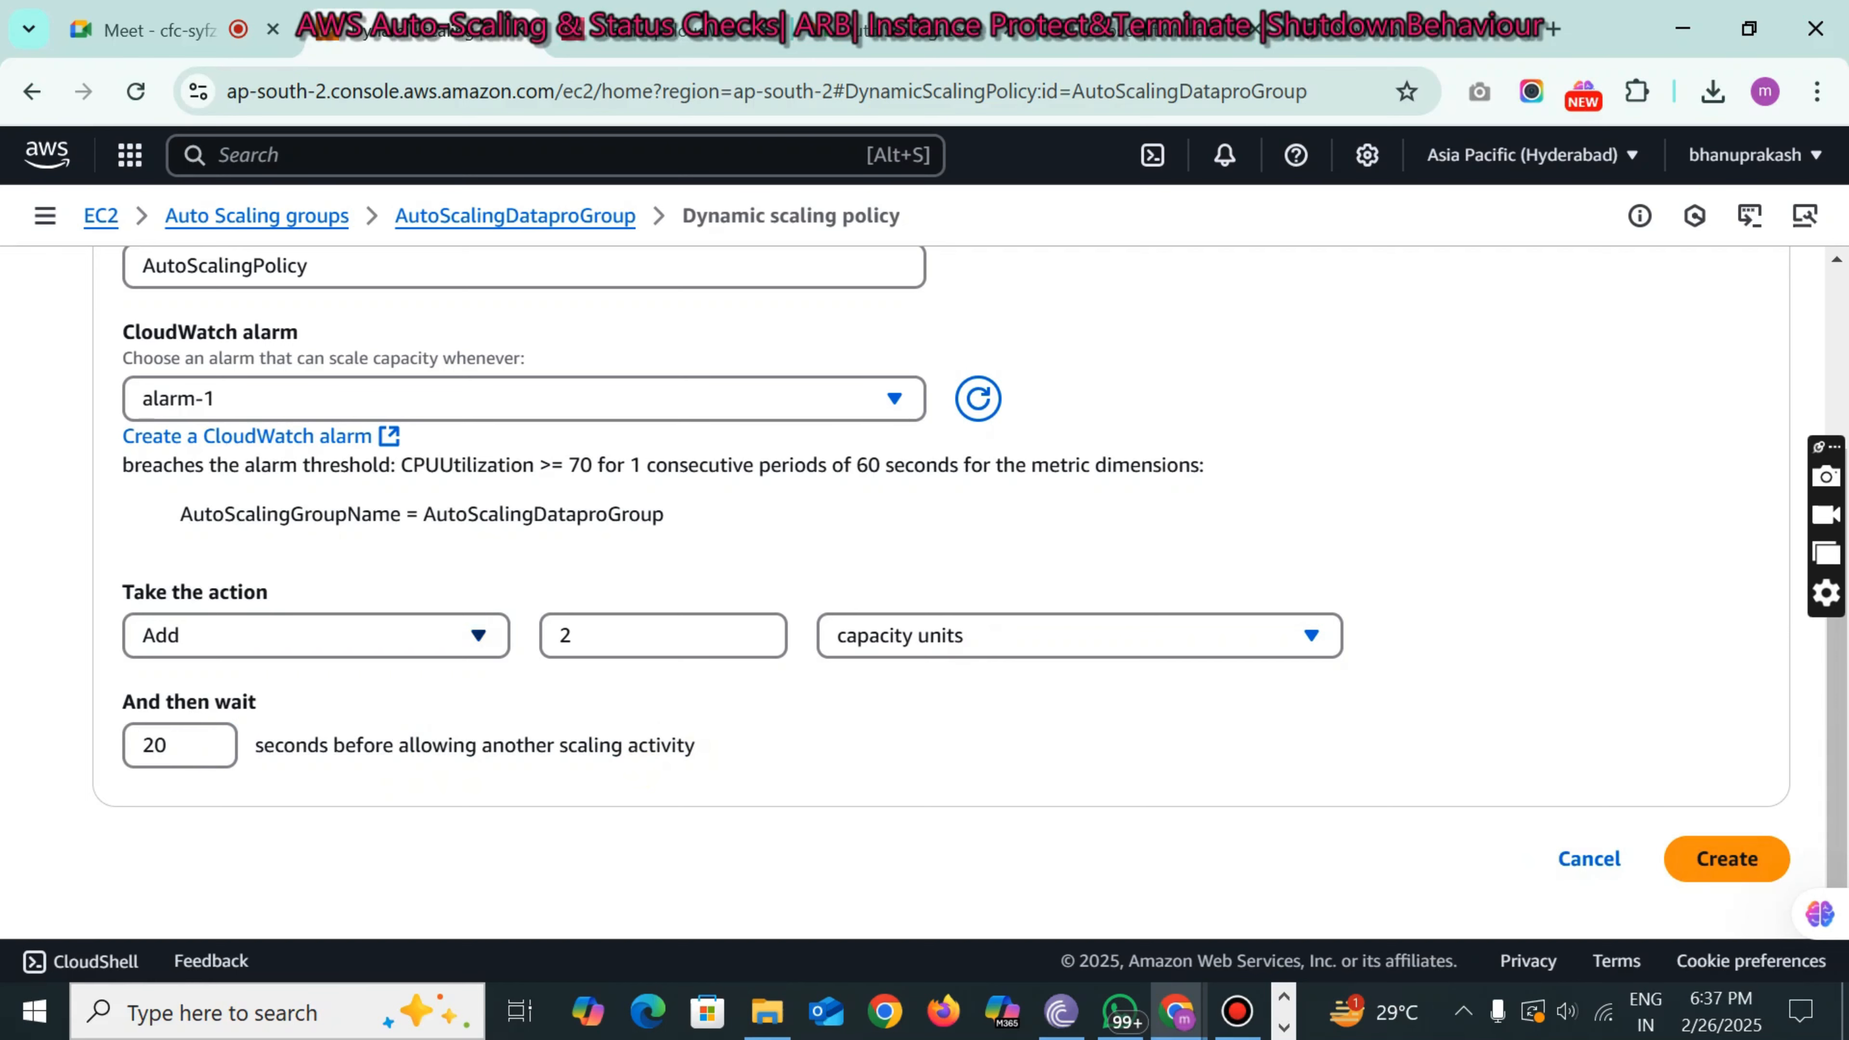
- Create the AutoScalingPolicy scaling policy with the configured settings
{"action": "left_click", "coordinate": [1727, 858]}
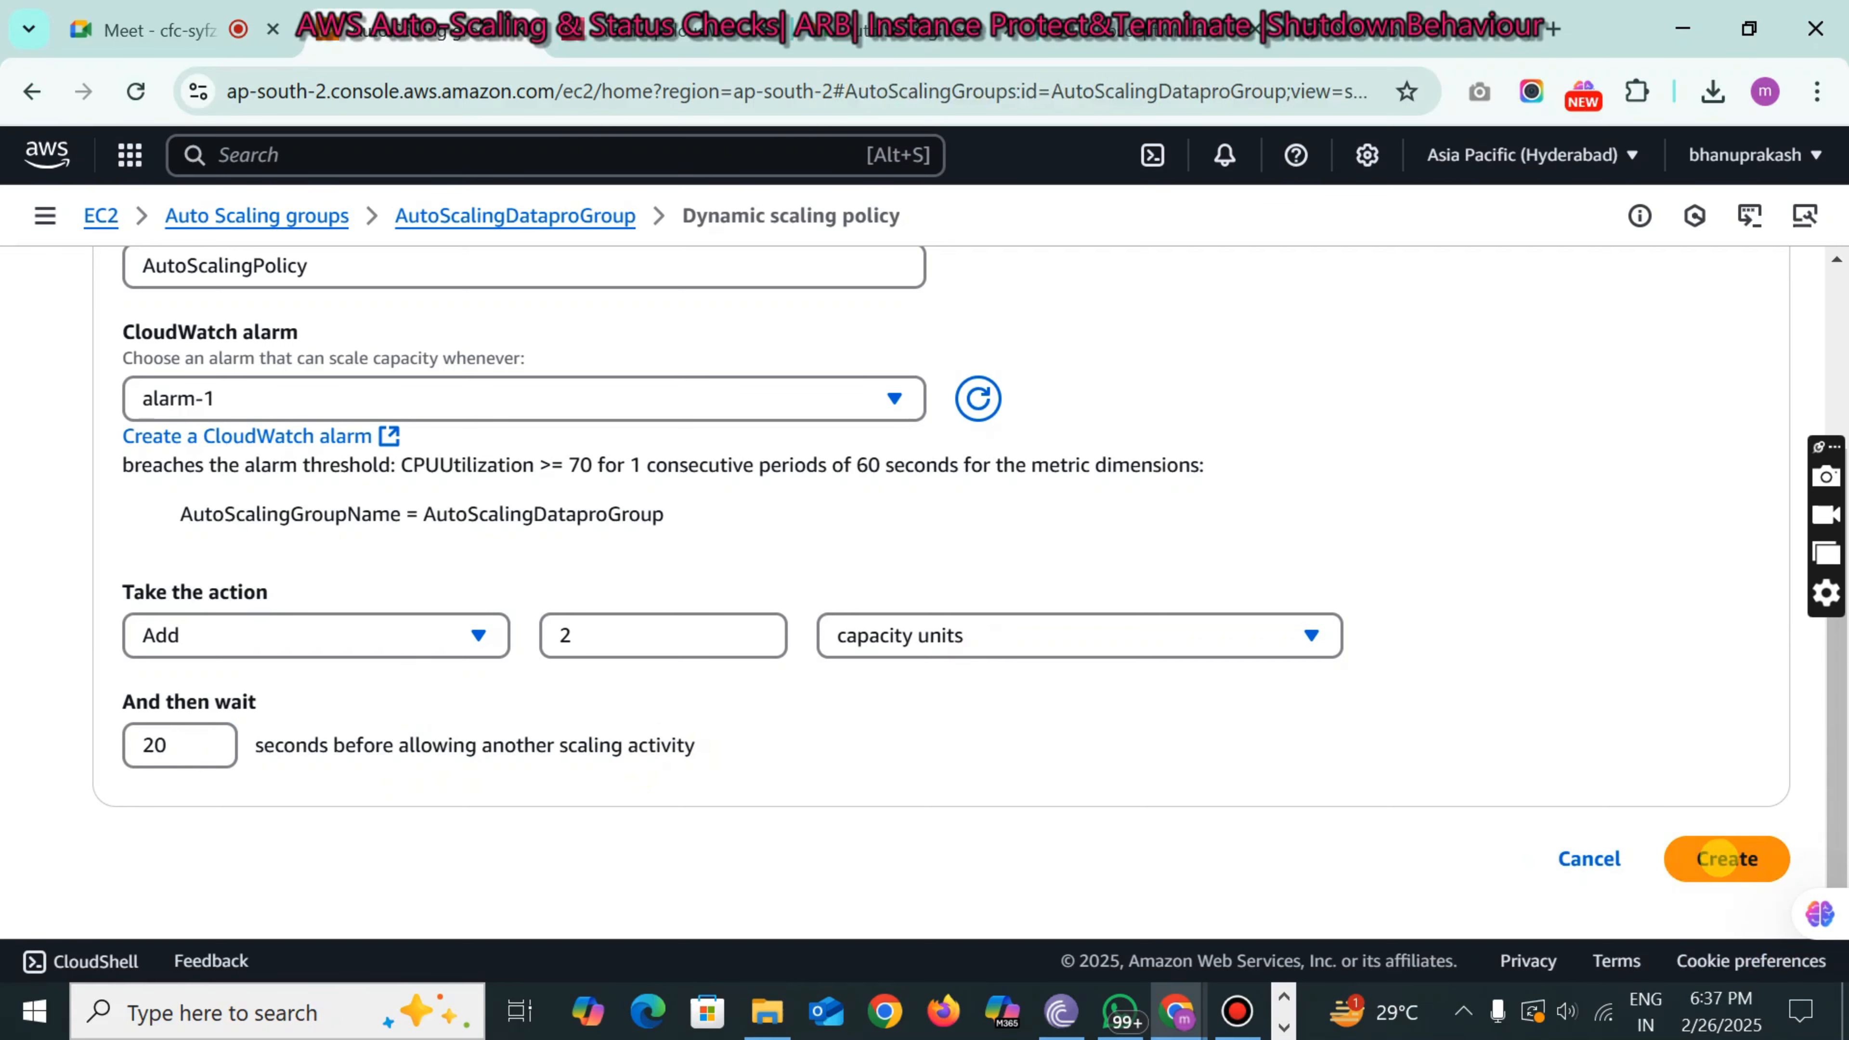
- Switch to Gmail and read the AutoScalingTopic emails about alarm-2 and the AutoScalingDataproGroup instance launches
{"action": "left_click", "coordinate": [848, 40]}
{"action": "left_click", "coordinate": [409, 261]}
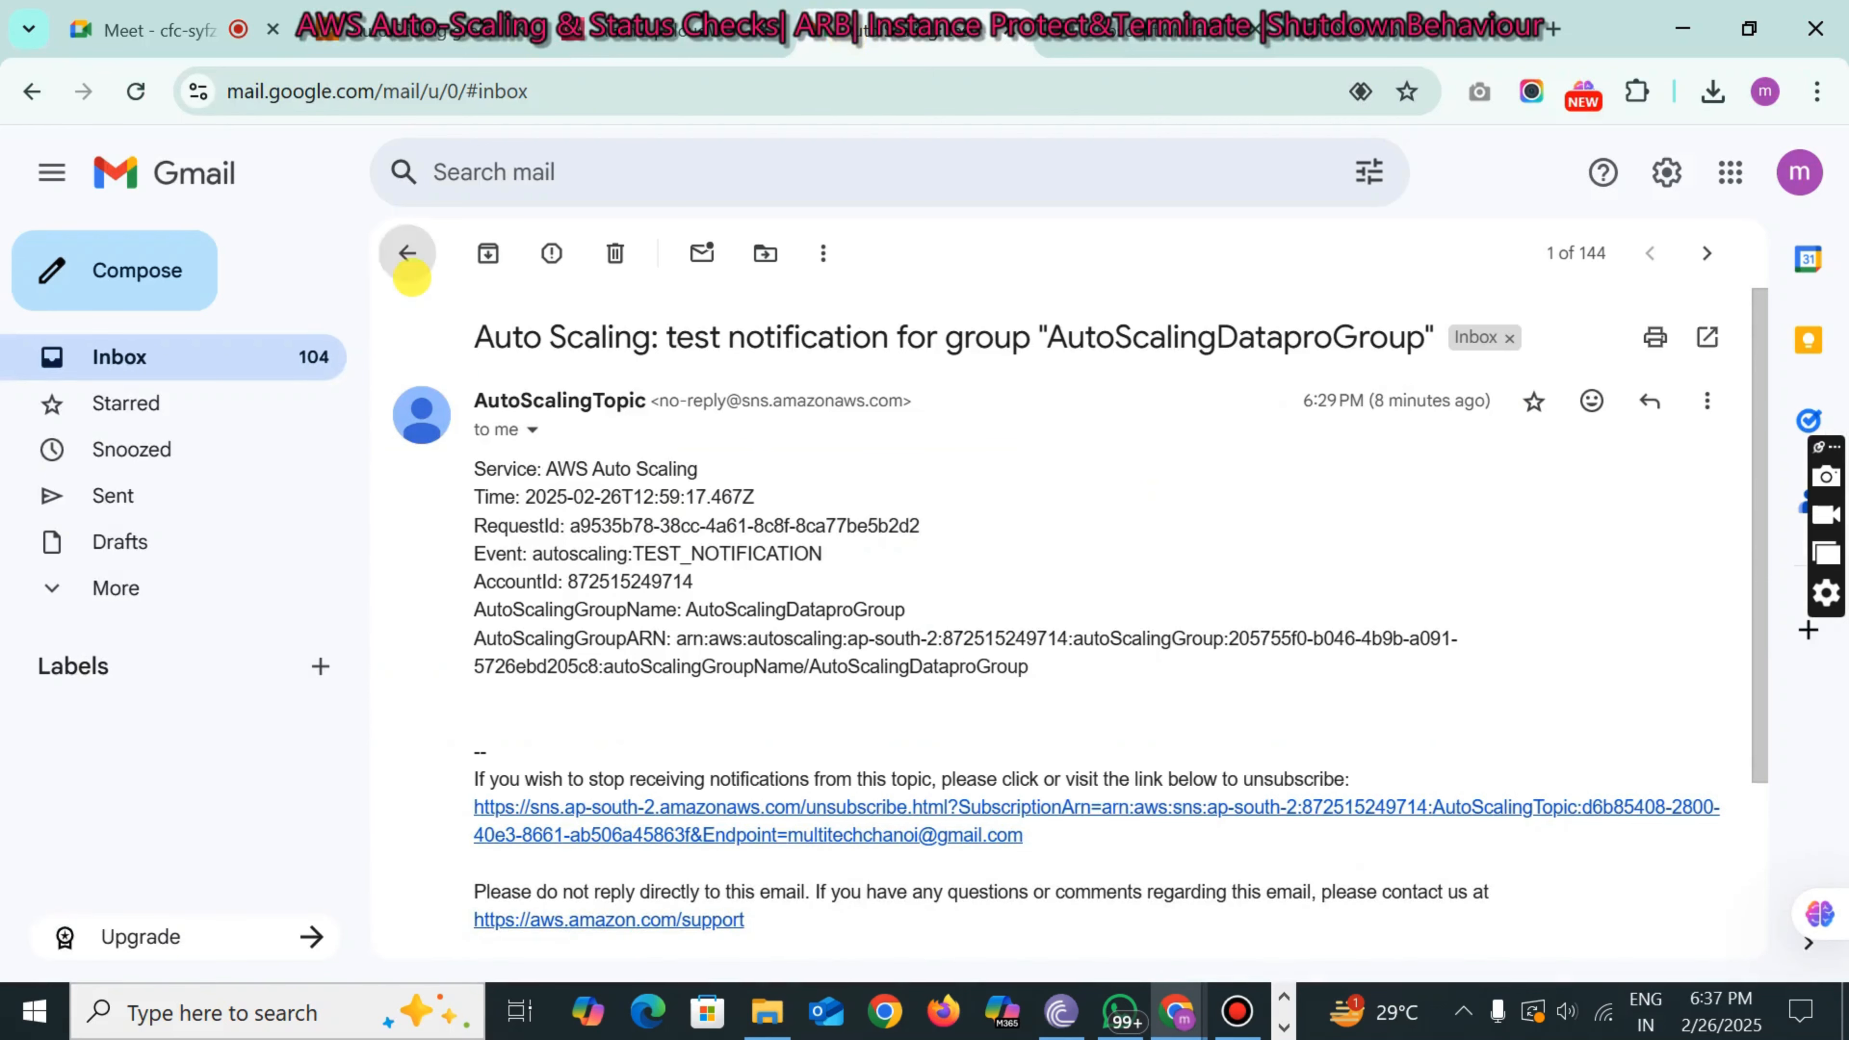
{"action": "left_click", "coordinate": [878, 396]}
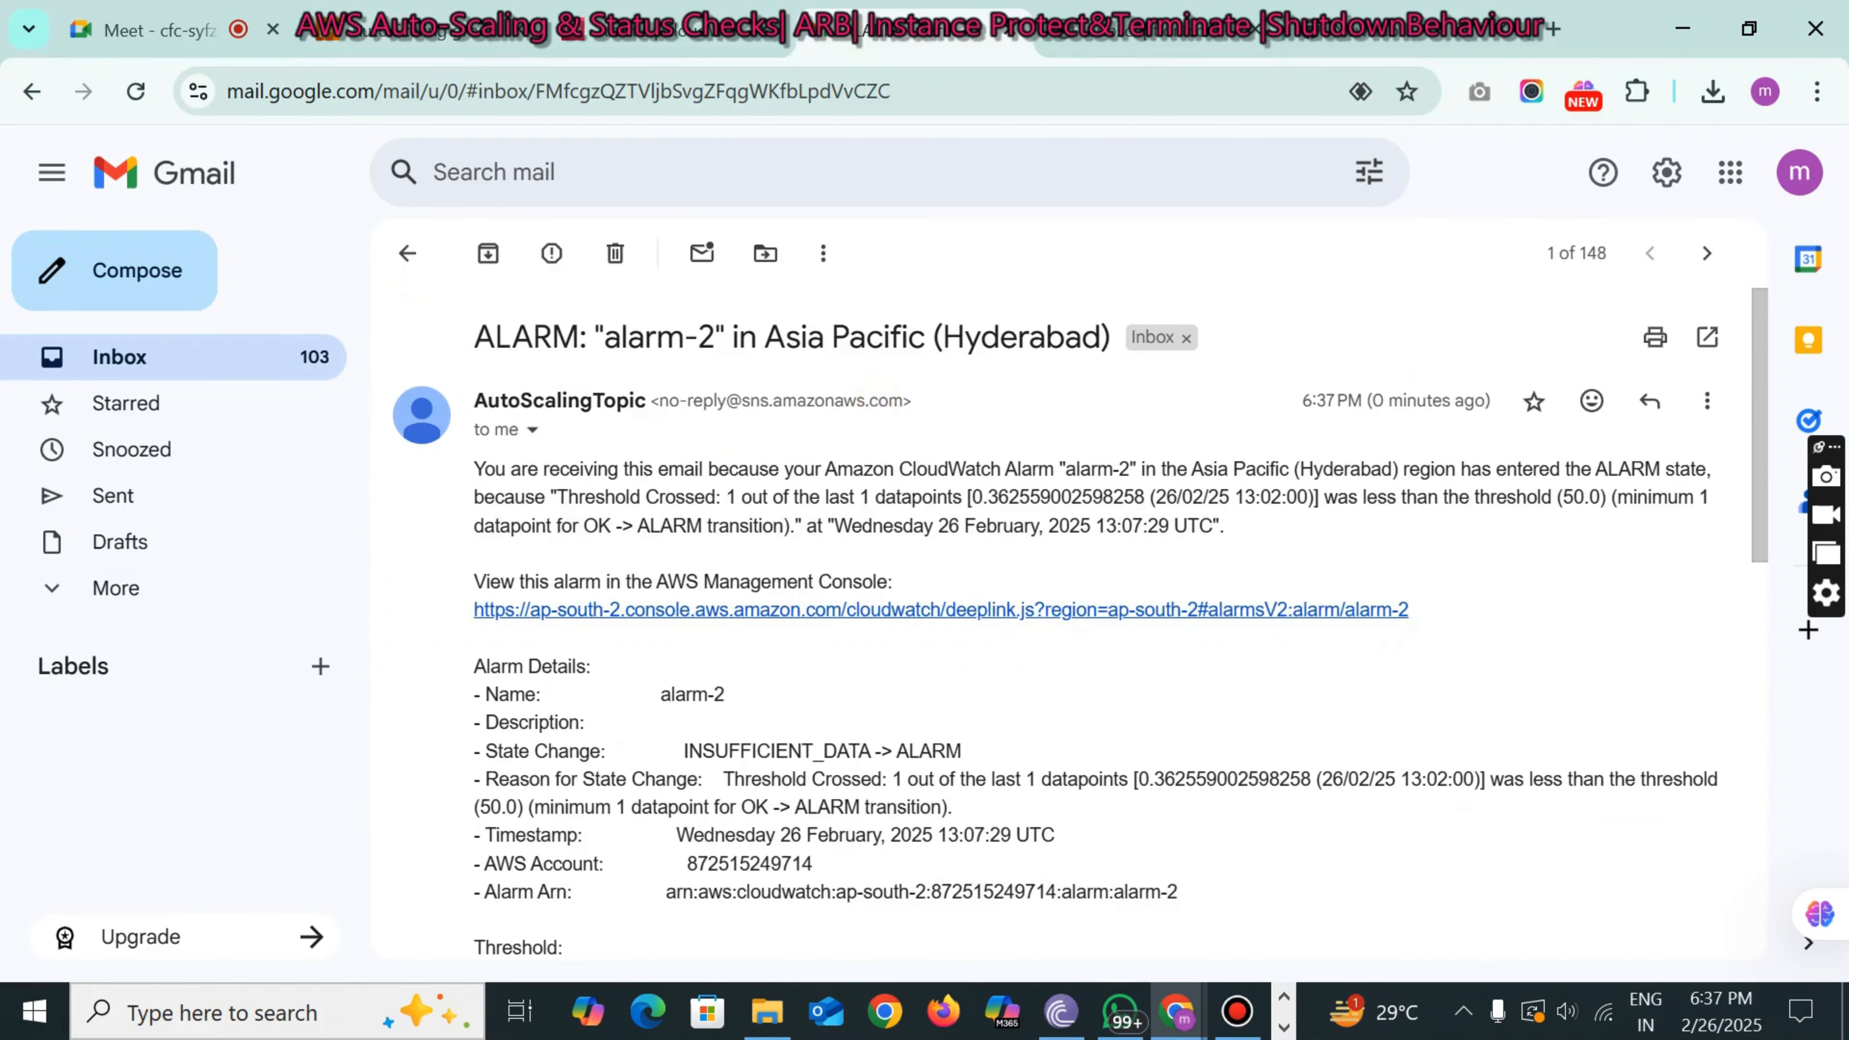
{"action": "left_click", "coordinate": [408, 253]}
{"action": "left_click", "coordinate": [880, 445]}
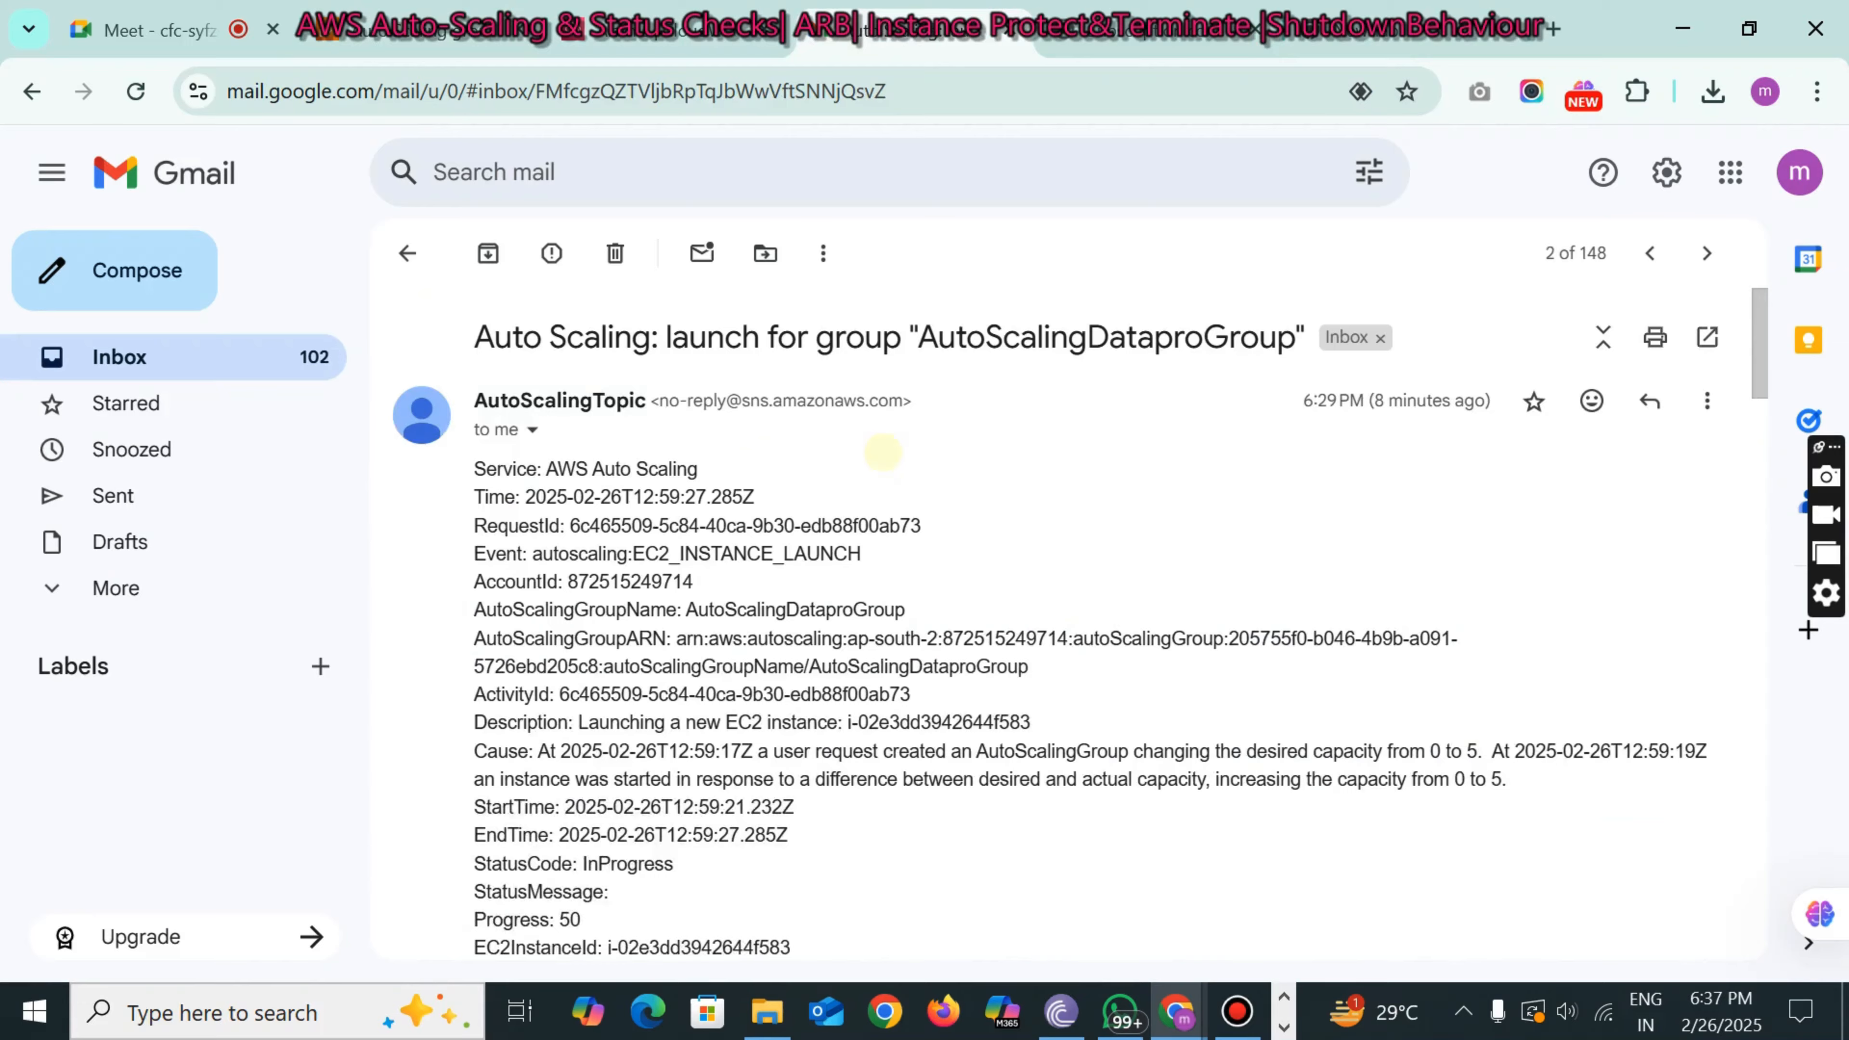
{"action": "scroll", "coordinate": [880, 452], "scroll_direction": "down", "scroll_amount": 5}
{"action": "scroll", "coordinate": [879, 452], "scroll_direction": "up", "scroll_amount": 5}
{"action": "left_click", "coordinate": [408, 253]}
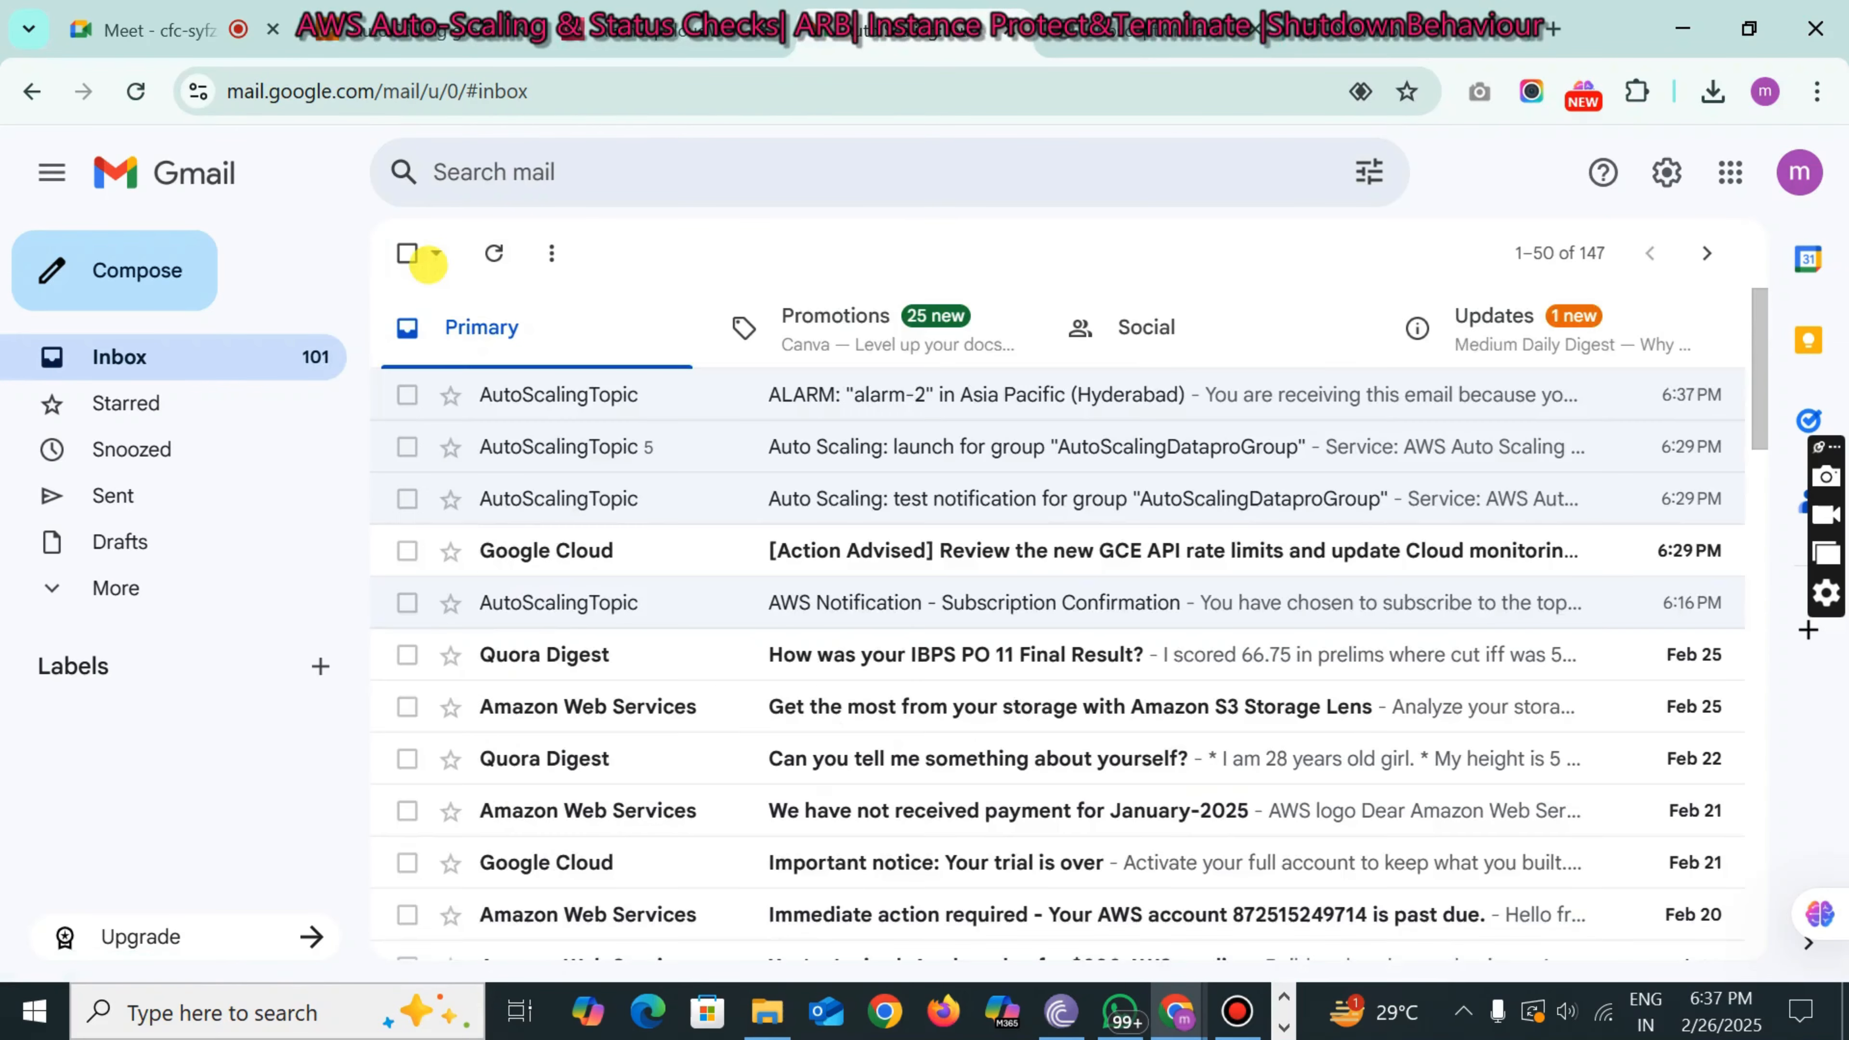
- Return to the AWS console and review the details of AutoScalingPolicy, including its alarm and capacity action
{"action": "left_click", "coordinate": [429, 35]}
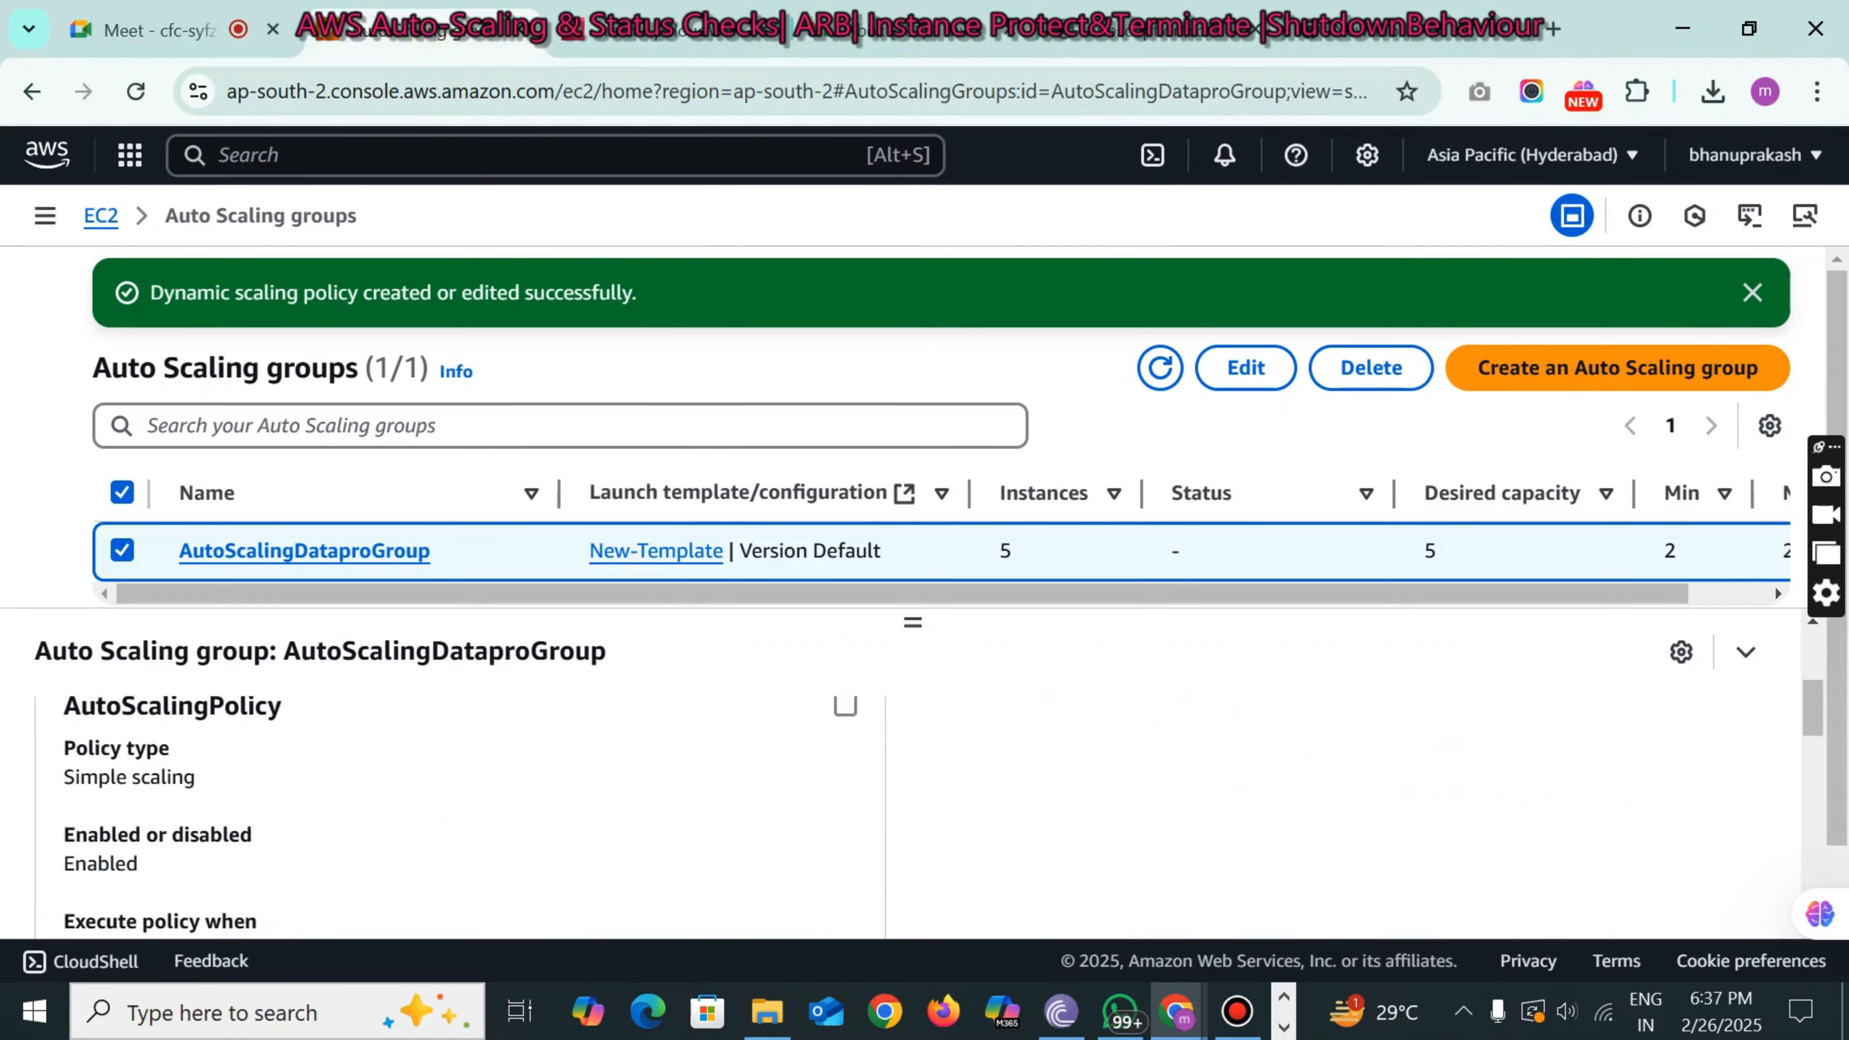
{"action": "scroll", "coordinate": [901, 816], "scroll_direction": "down", "scroll_amount": 2}
{"action": "scroll", "coordinate": [900, 816], "scroll_direction": "up", "scroll_amount": 1}
{"action": "scroll", "coordinate": [900, 816], "scroll_direction": "down", "scroll_amount": 2}
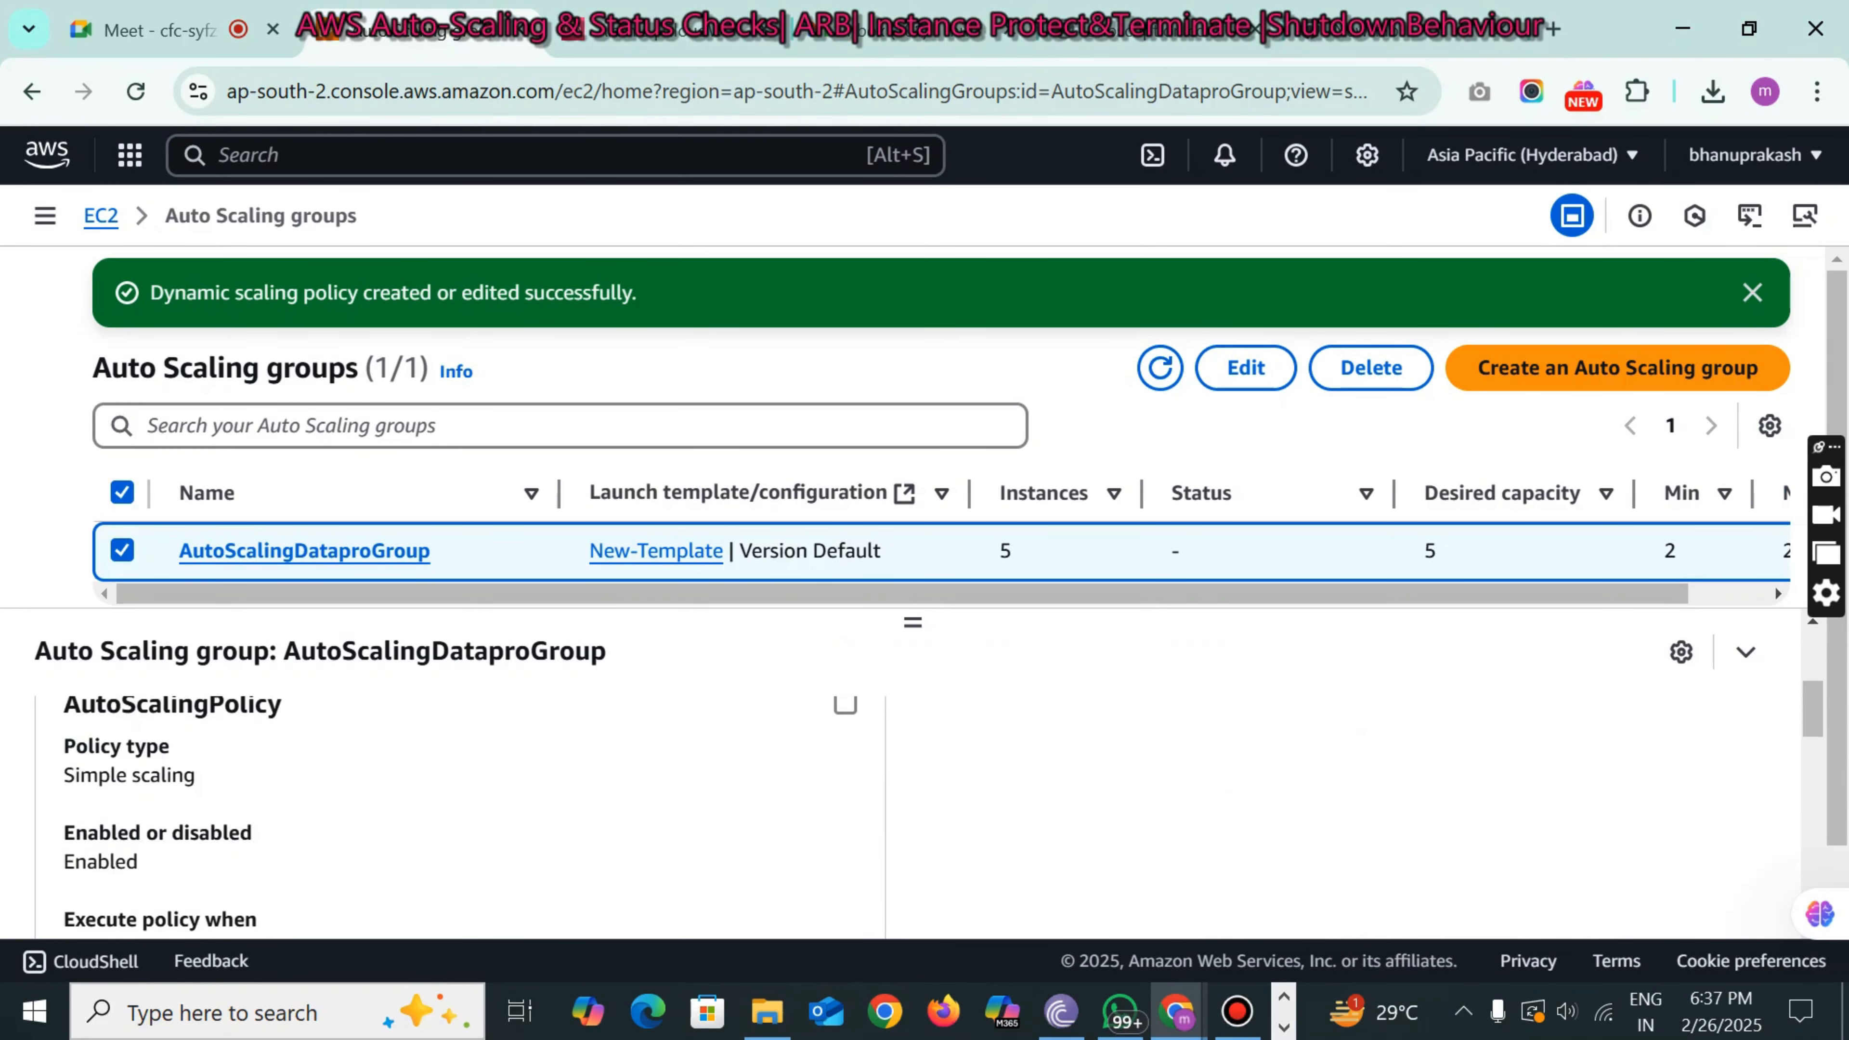
{"action": "scroll", "coordinate": [900, 816], "scroll_direction": "down", "scroll_amount": 4}
{"action": "scroll", "coordinate": [900, 816], "scroll_direction": "up", "scroll_amount": 2}
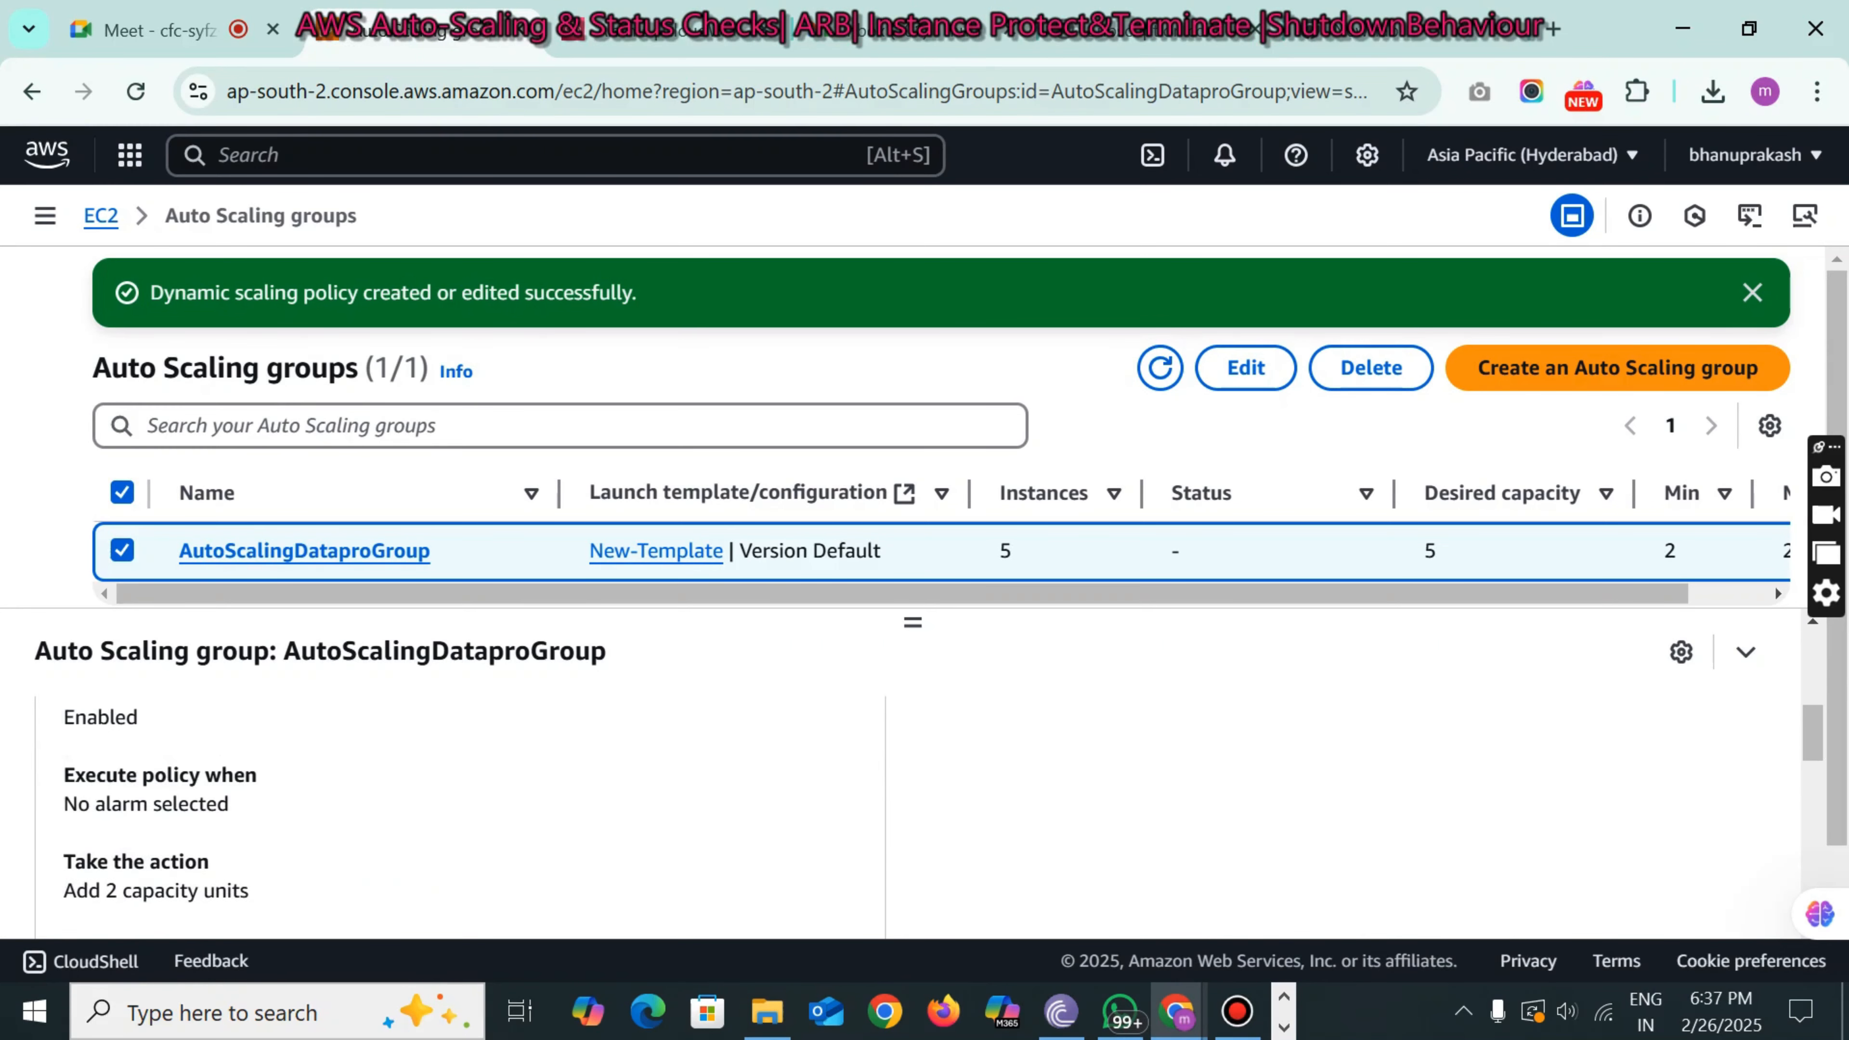
{"action": "left_click_drag", "start_coordinate": [64, 890], "coordinate": [268, 886]}
{"action": "left_click", "coordinate": [314, 879]}
{"action": "scroll", "coordinate": [314, 879], "scroll_direction": "up", "scroll_amount": 3}
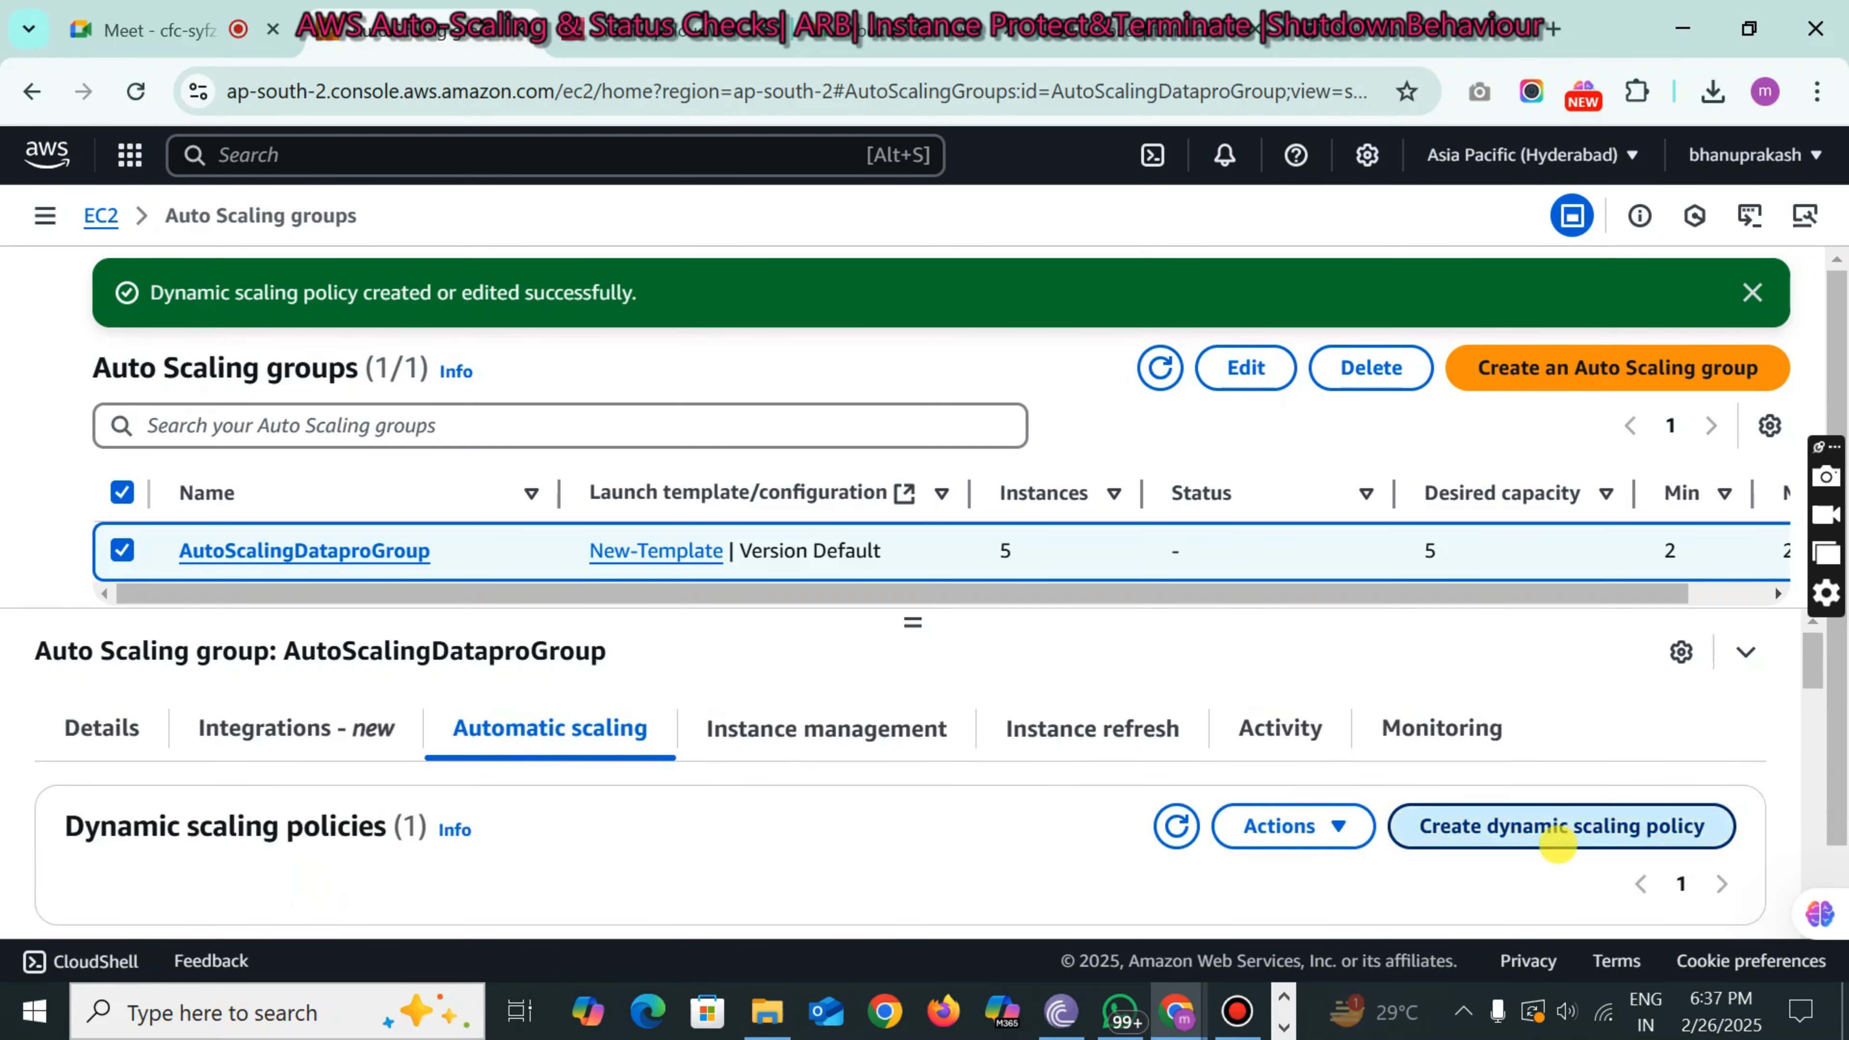
- Start another dynamic scaling policy for AutoScalingDataproGroup and set its policy type to Simple scaling
{"action": "left_click", "coordinate": [1558, 830]}
{"action": "left_click", "coordinate": [209, 405]}
{"action": "left_click", "coordinate": [228, 556]}
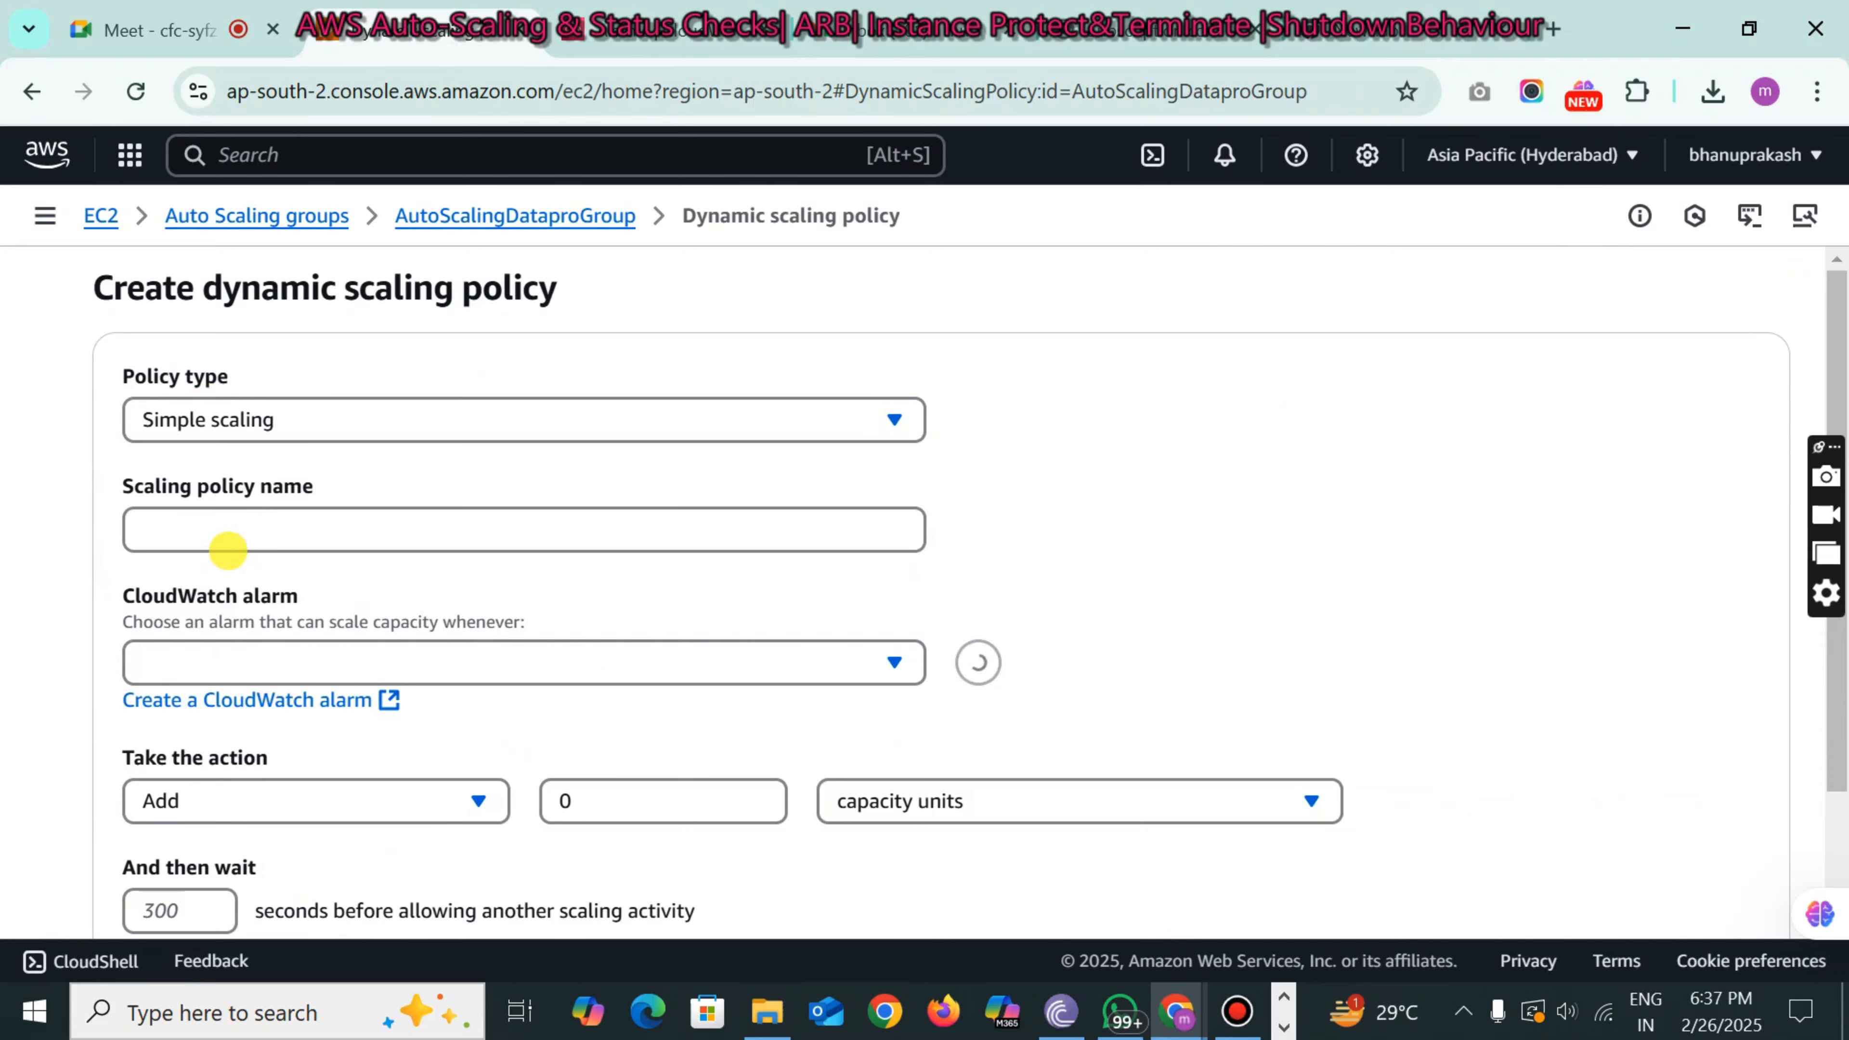
- Name the new scaling policy AutoScalingPolicy2
{"action": "left_click", "coordinate": [267, 529]}
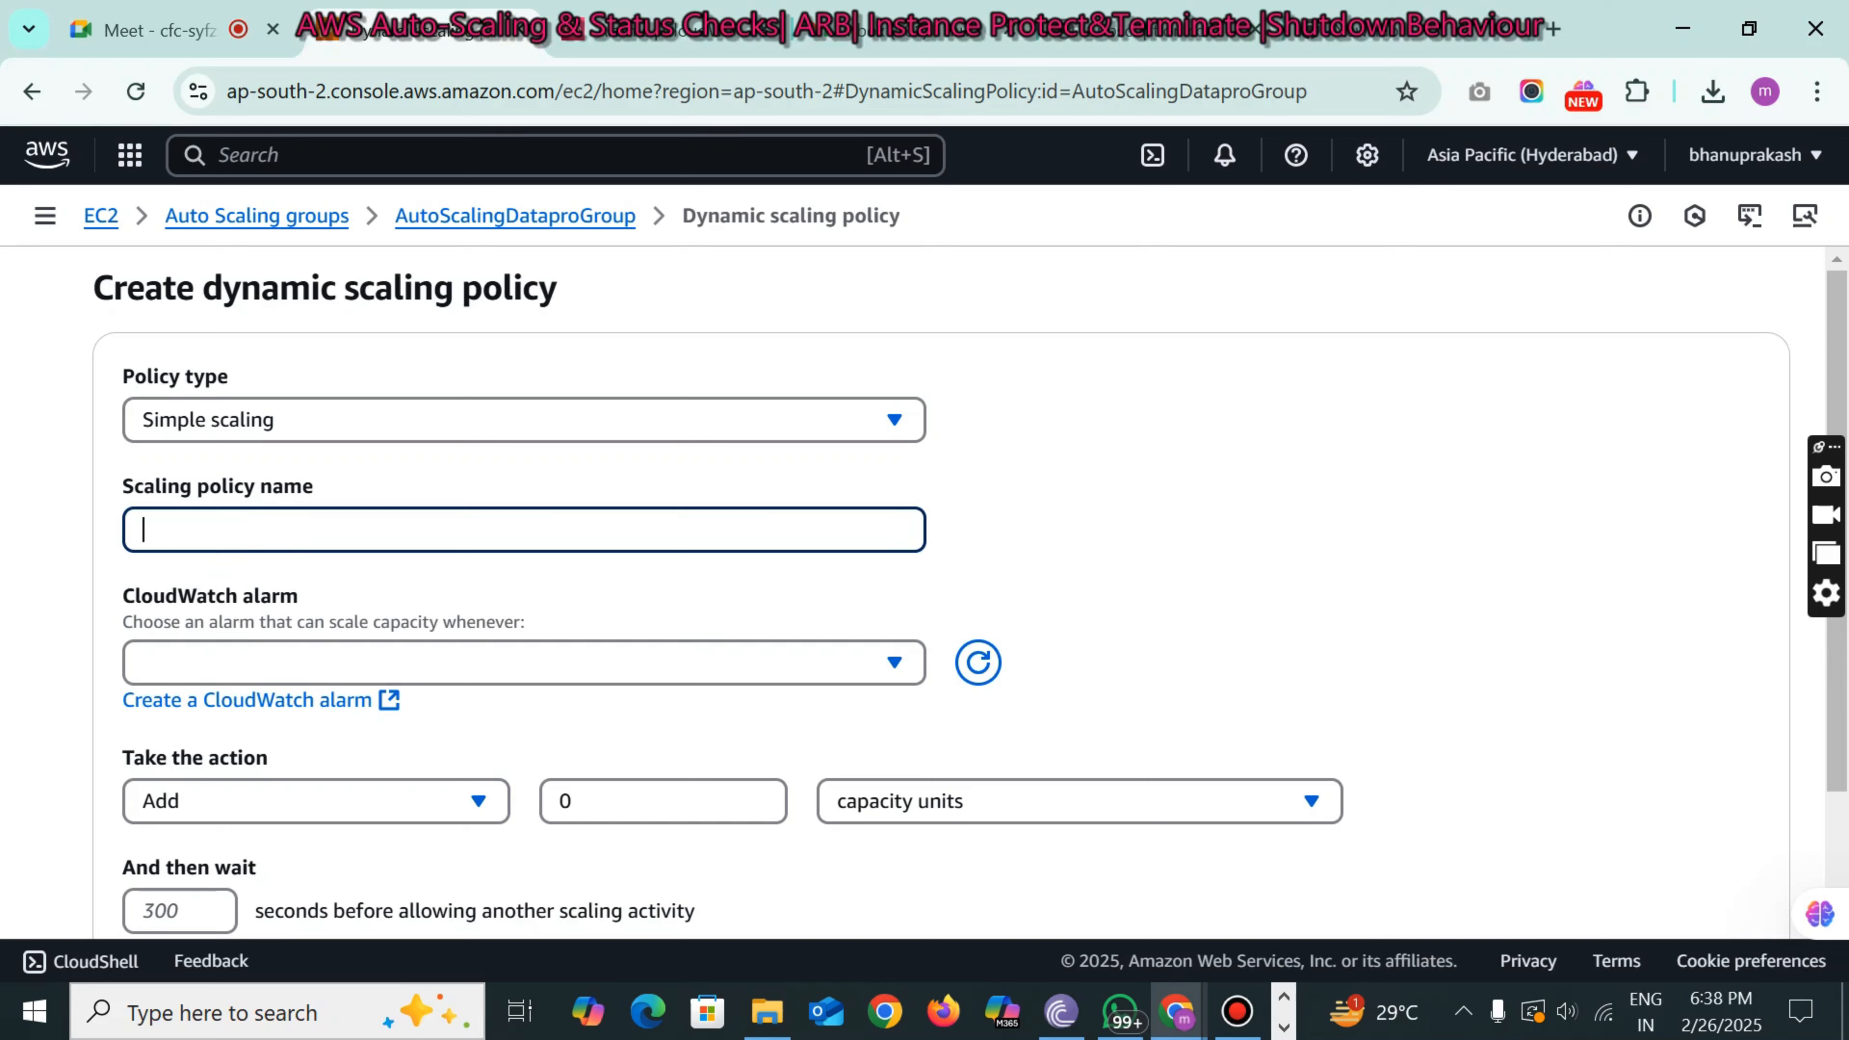
{"action": "type", "text": "AutoscalingPoli"}
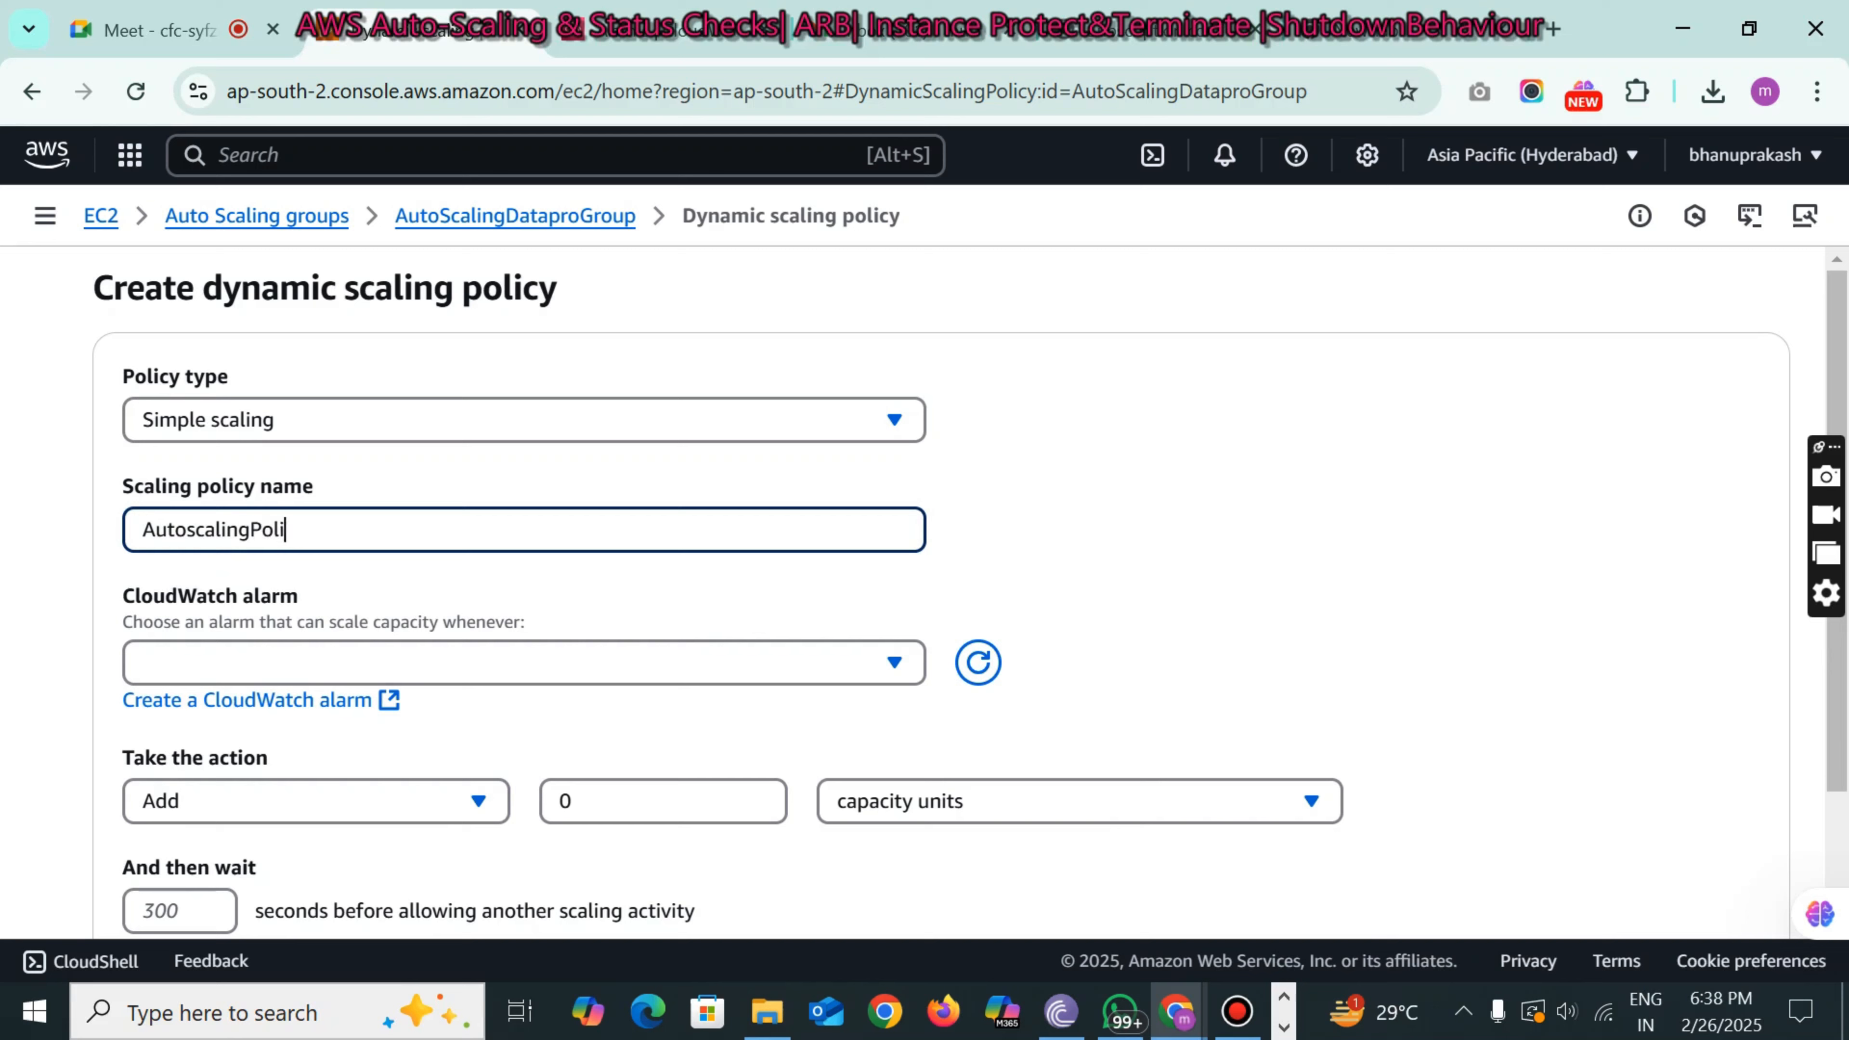
{"action": "type", "text": "cy2"}
{"action": "left_click", "coordinate": [202, 529]}
{"action": "key", "text": "BackSpace"}
{"action": "type", "text": "S"}
- Choose alarm-2 as the policy's CloudWatch alarm and set its action to remove 2 capacity units
{"action": "left_click", "coordinate": [240, 659]}
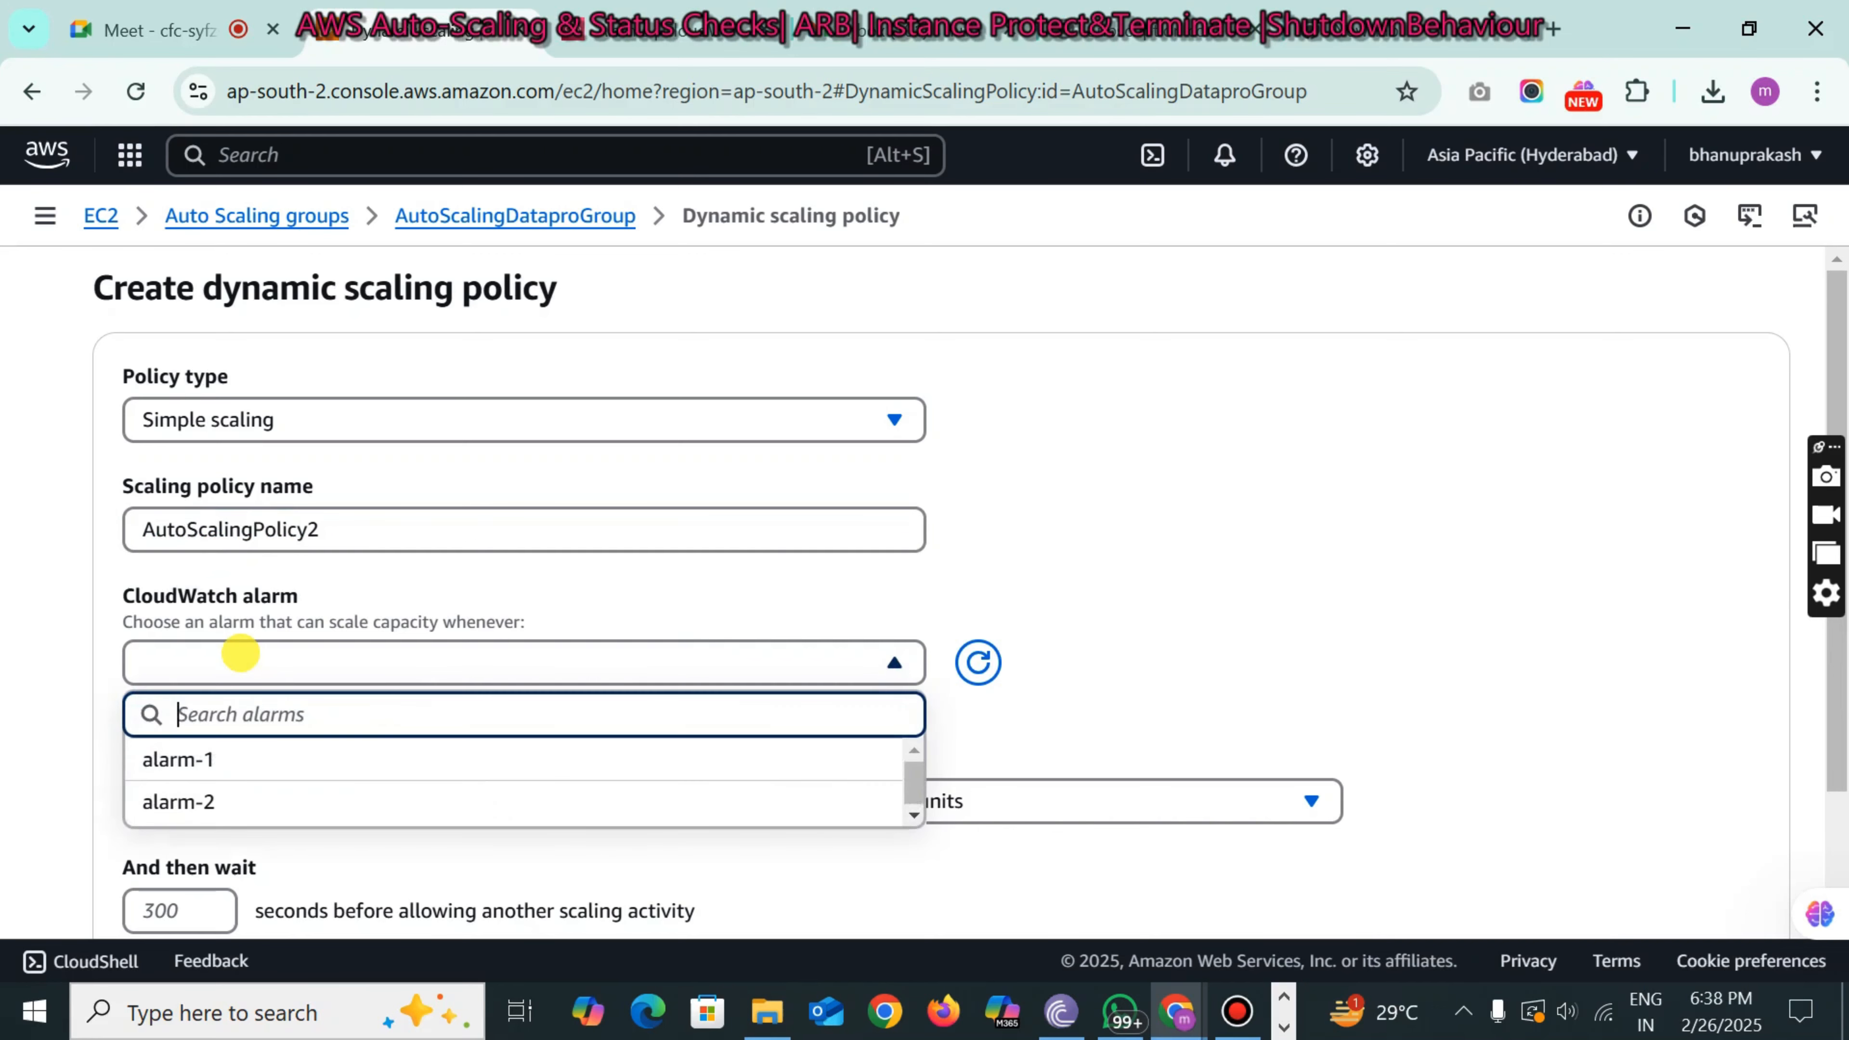
{"action": "left_click", "coordinate": [206, 802]}
{"action": "scroll", "coordinate": [206, 788], "scroll_direction": "down", "scroll_amount": 3}
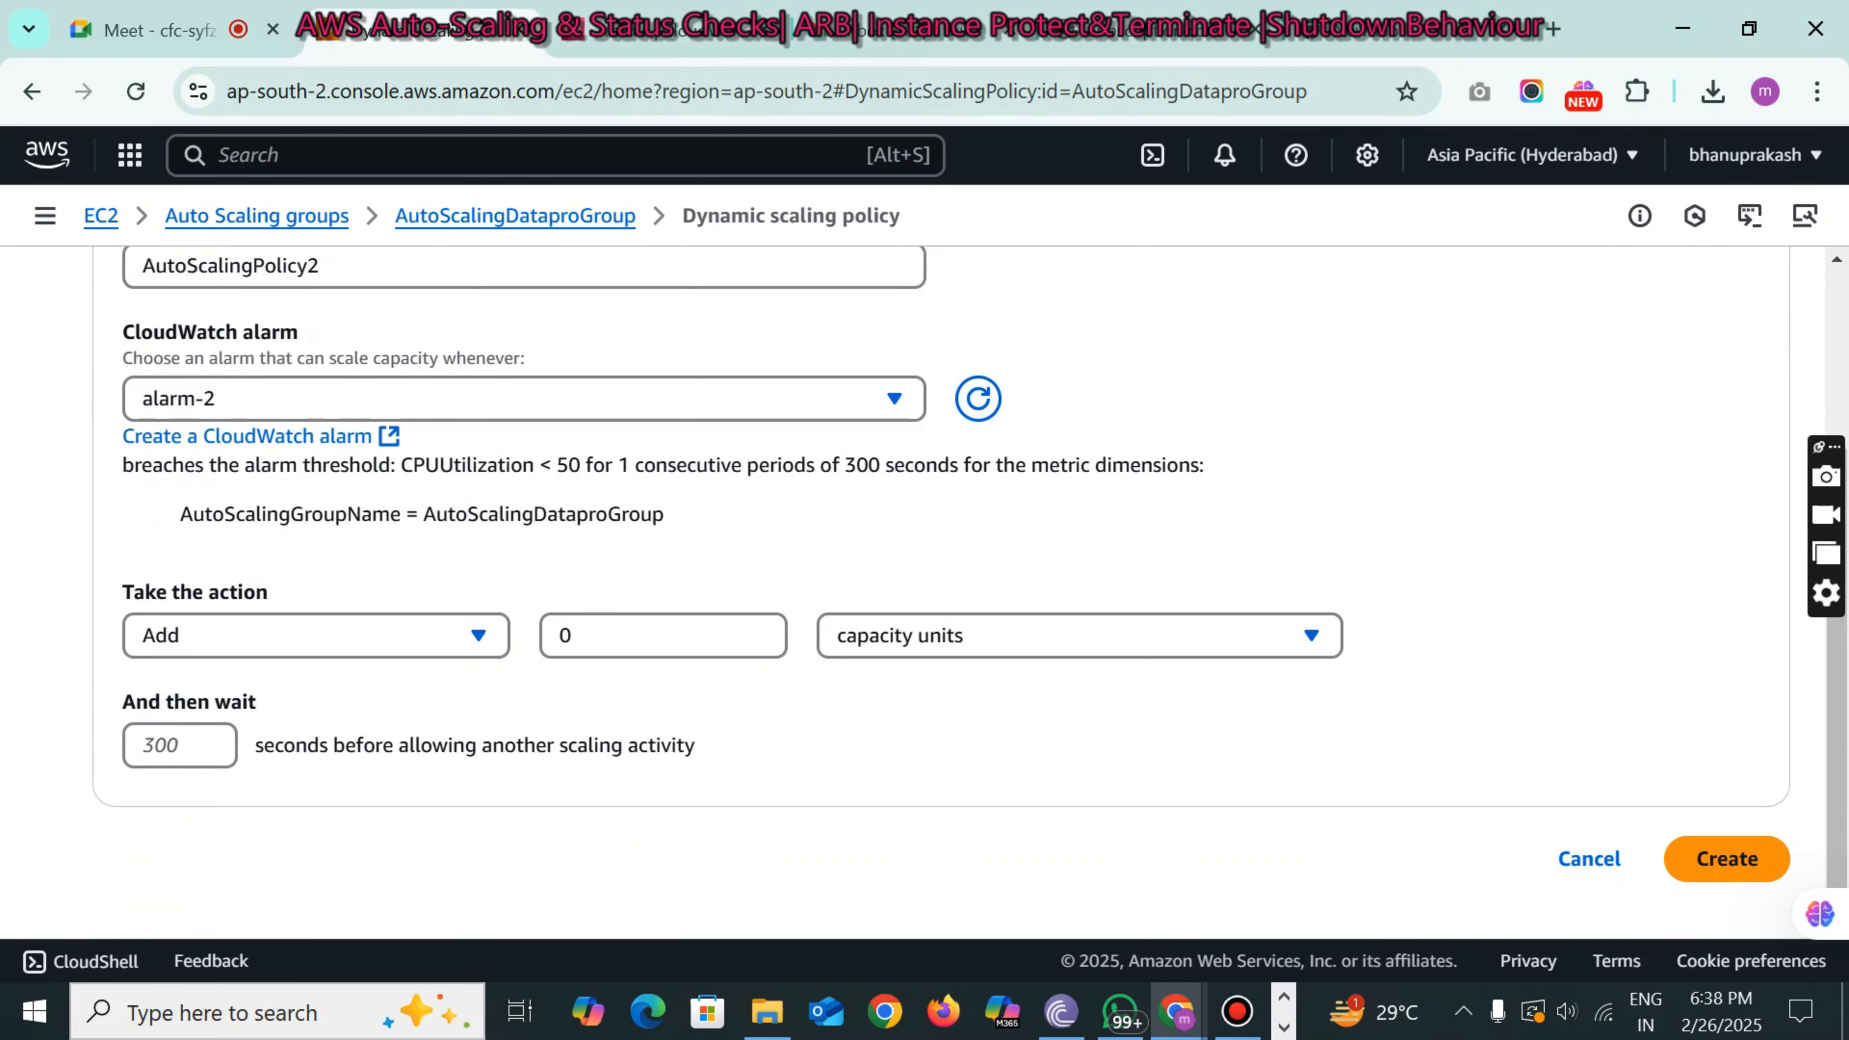
{"action": "left_click", "coordinate": [256, 638]}
{"action": "left_click", "coordinate": [216, 732]}
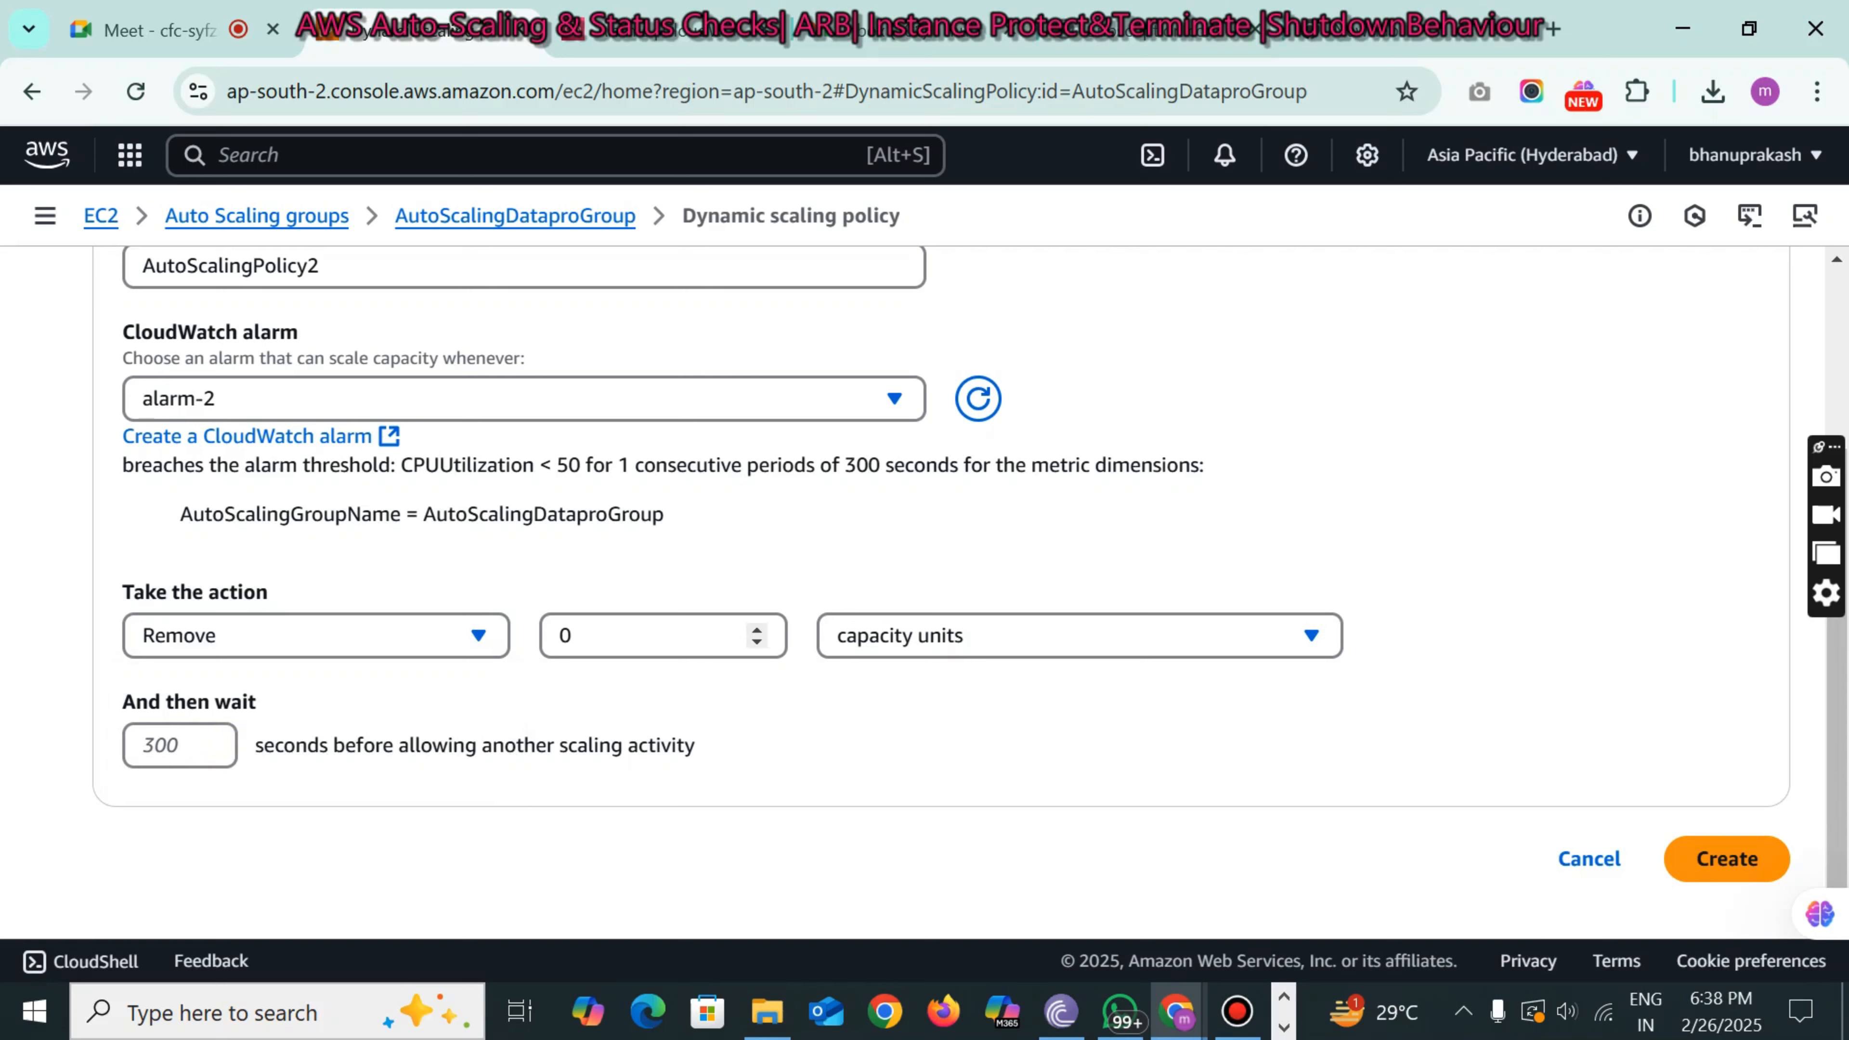
{"action": "left_click", "coordinate": [618, 638]}
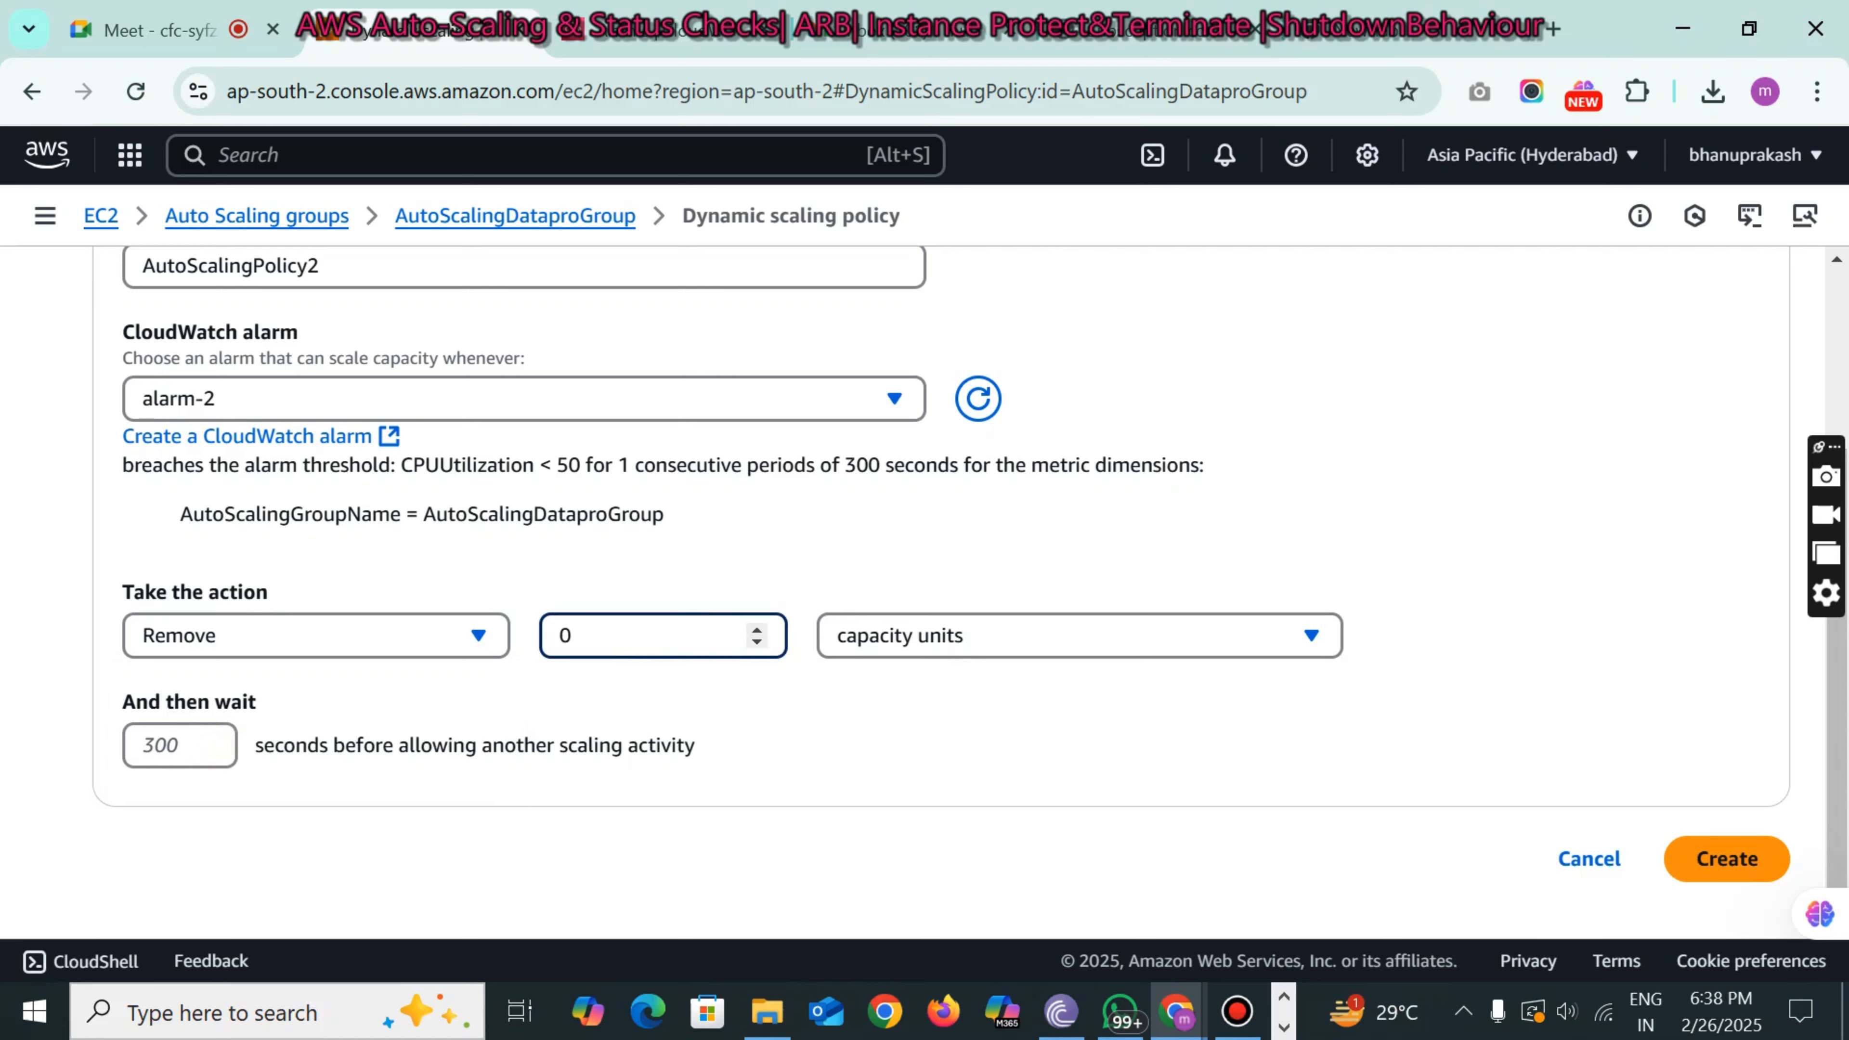
{"action": "key", "text": "BackSpace"}
{"action": "type", "text": "2"}
- Set the wait before another scaling activity to 20 seconds and create AutoScalingPolicy2
{"action": "left_click", "coordinate": [171, 744]}
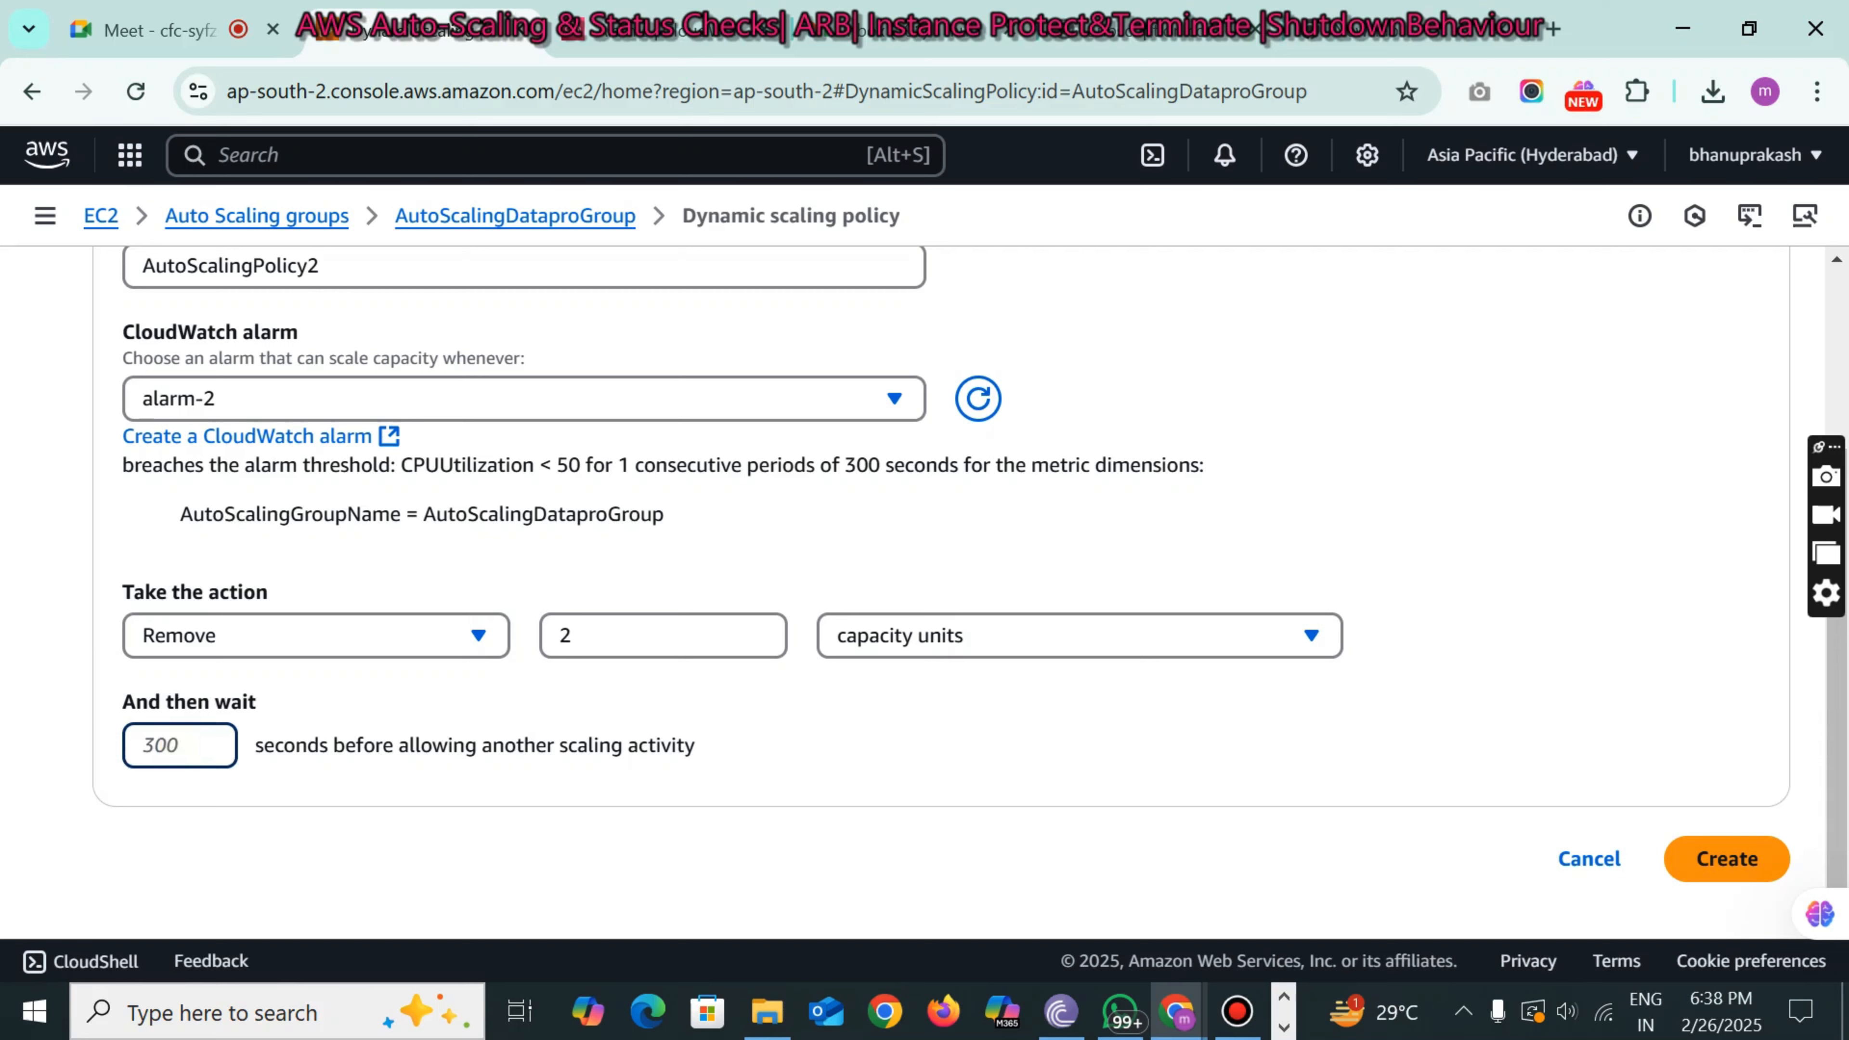
{"action": "type", "text": "20"}
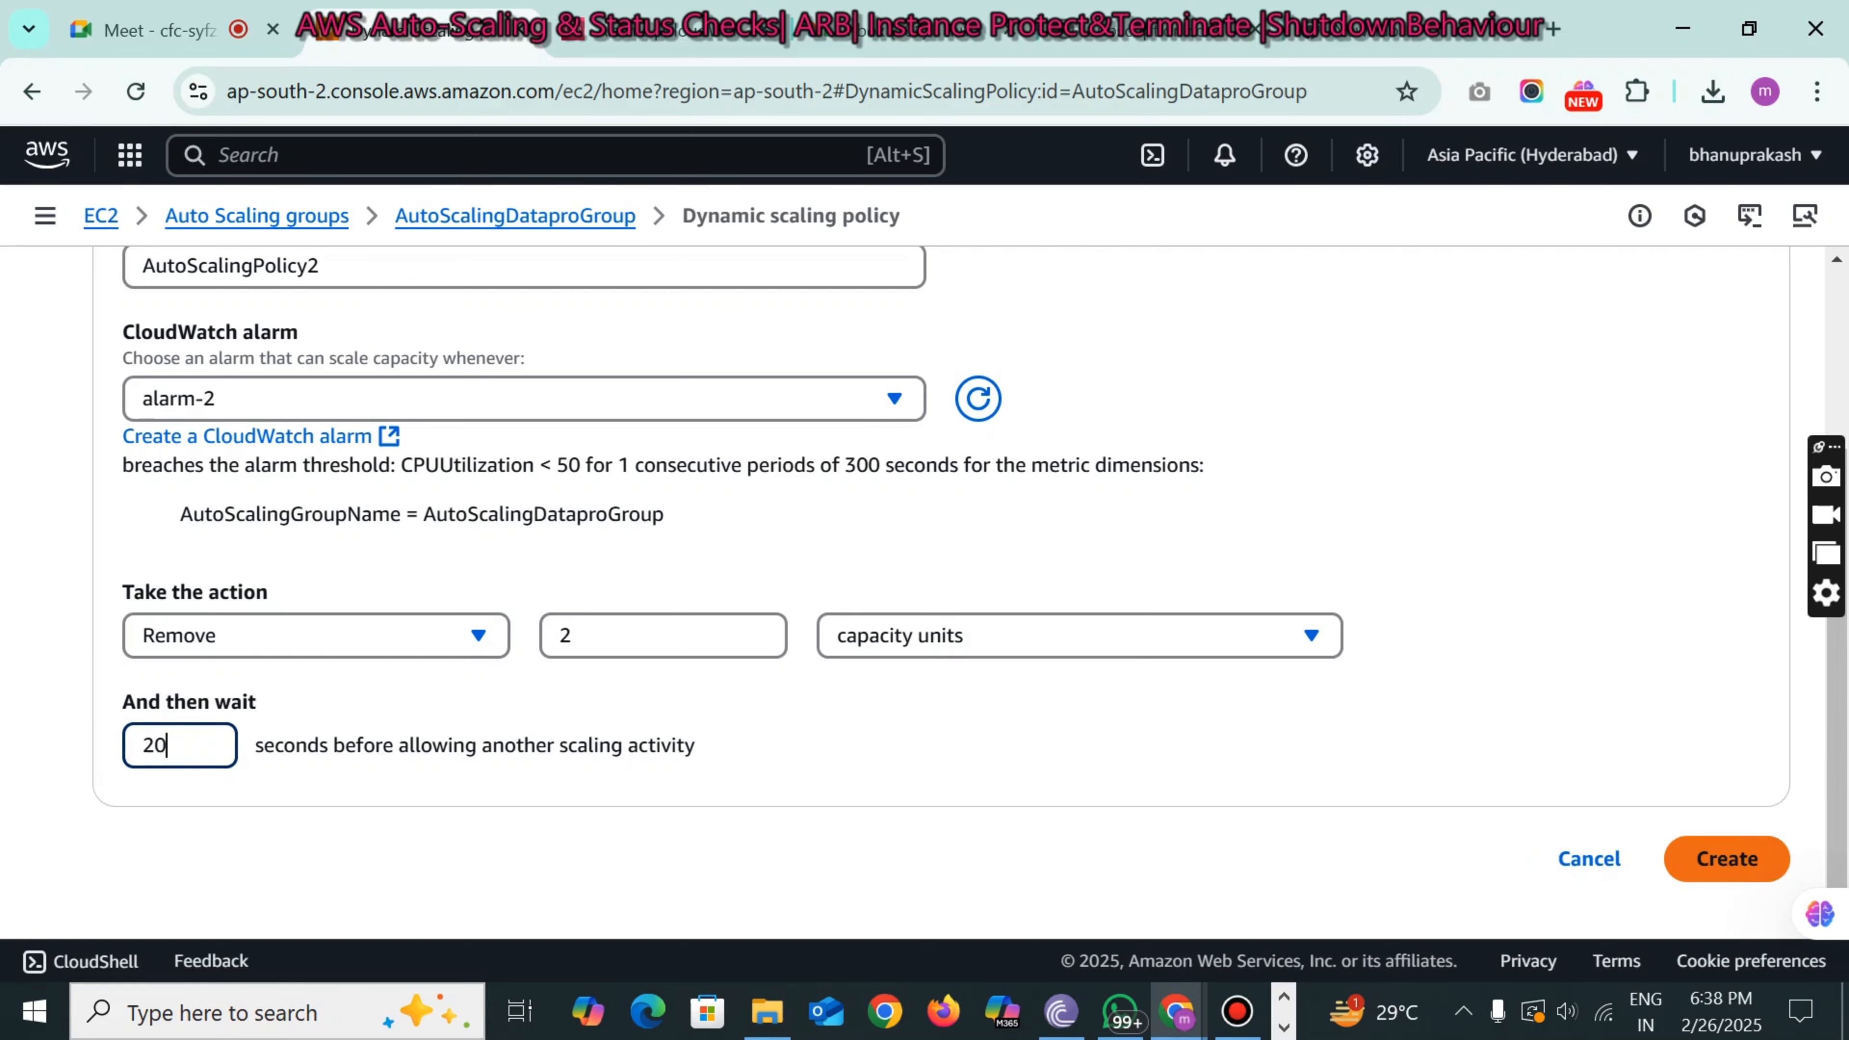
{"action": "left_click", "coordinate": [1724, 860]}
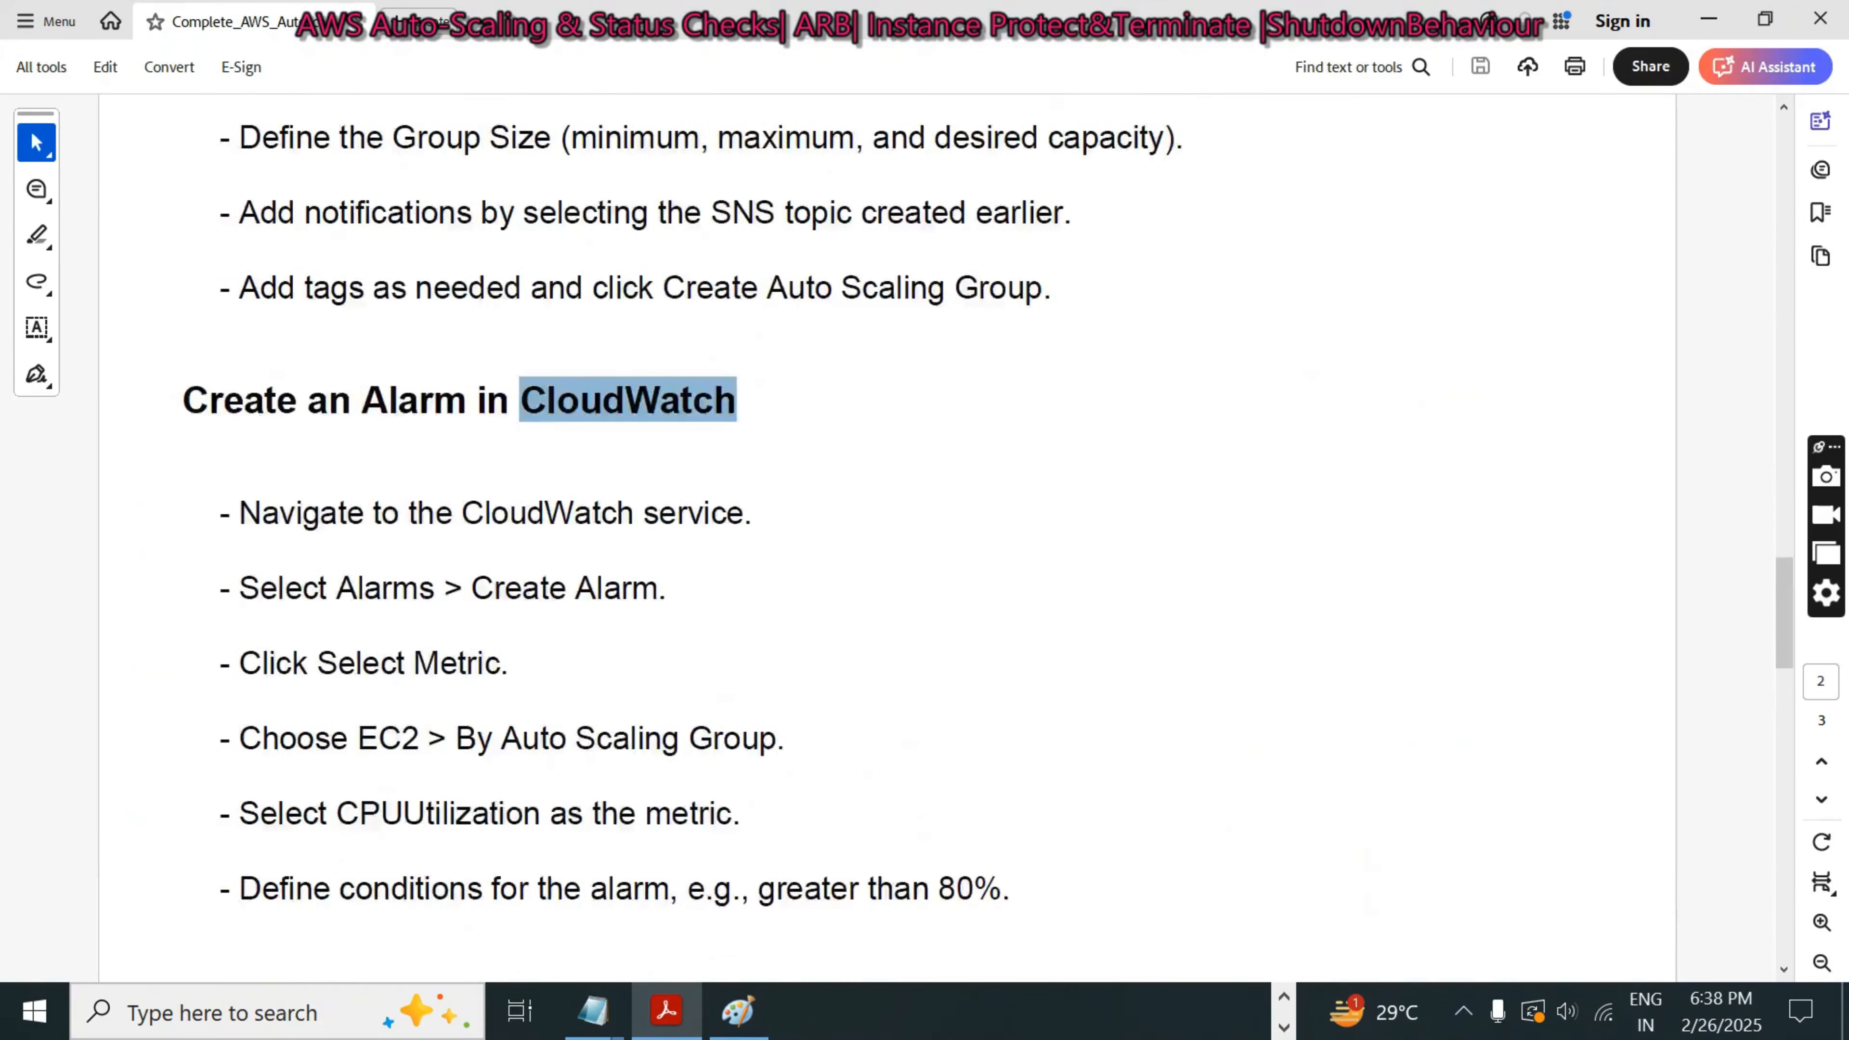
- Review the AWS Autoscaling PDF guide in Acrobat, from adding policies and deleting resources back to the implementation steps
{"action": "scroll", "coordinate": [888, 539], "scroll_direction": "down", "scroll_amount": 15}
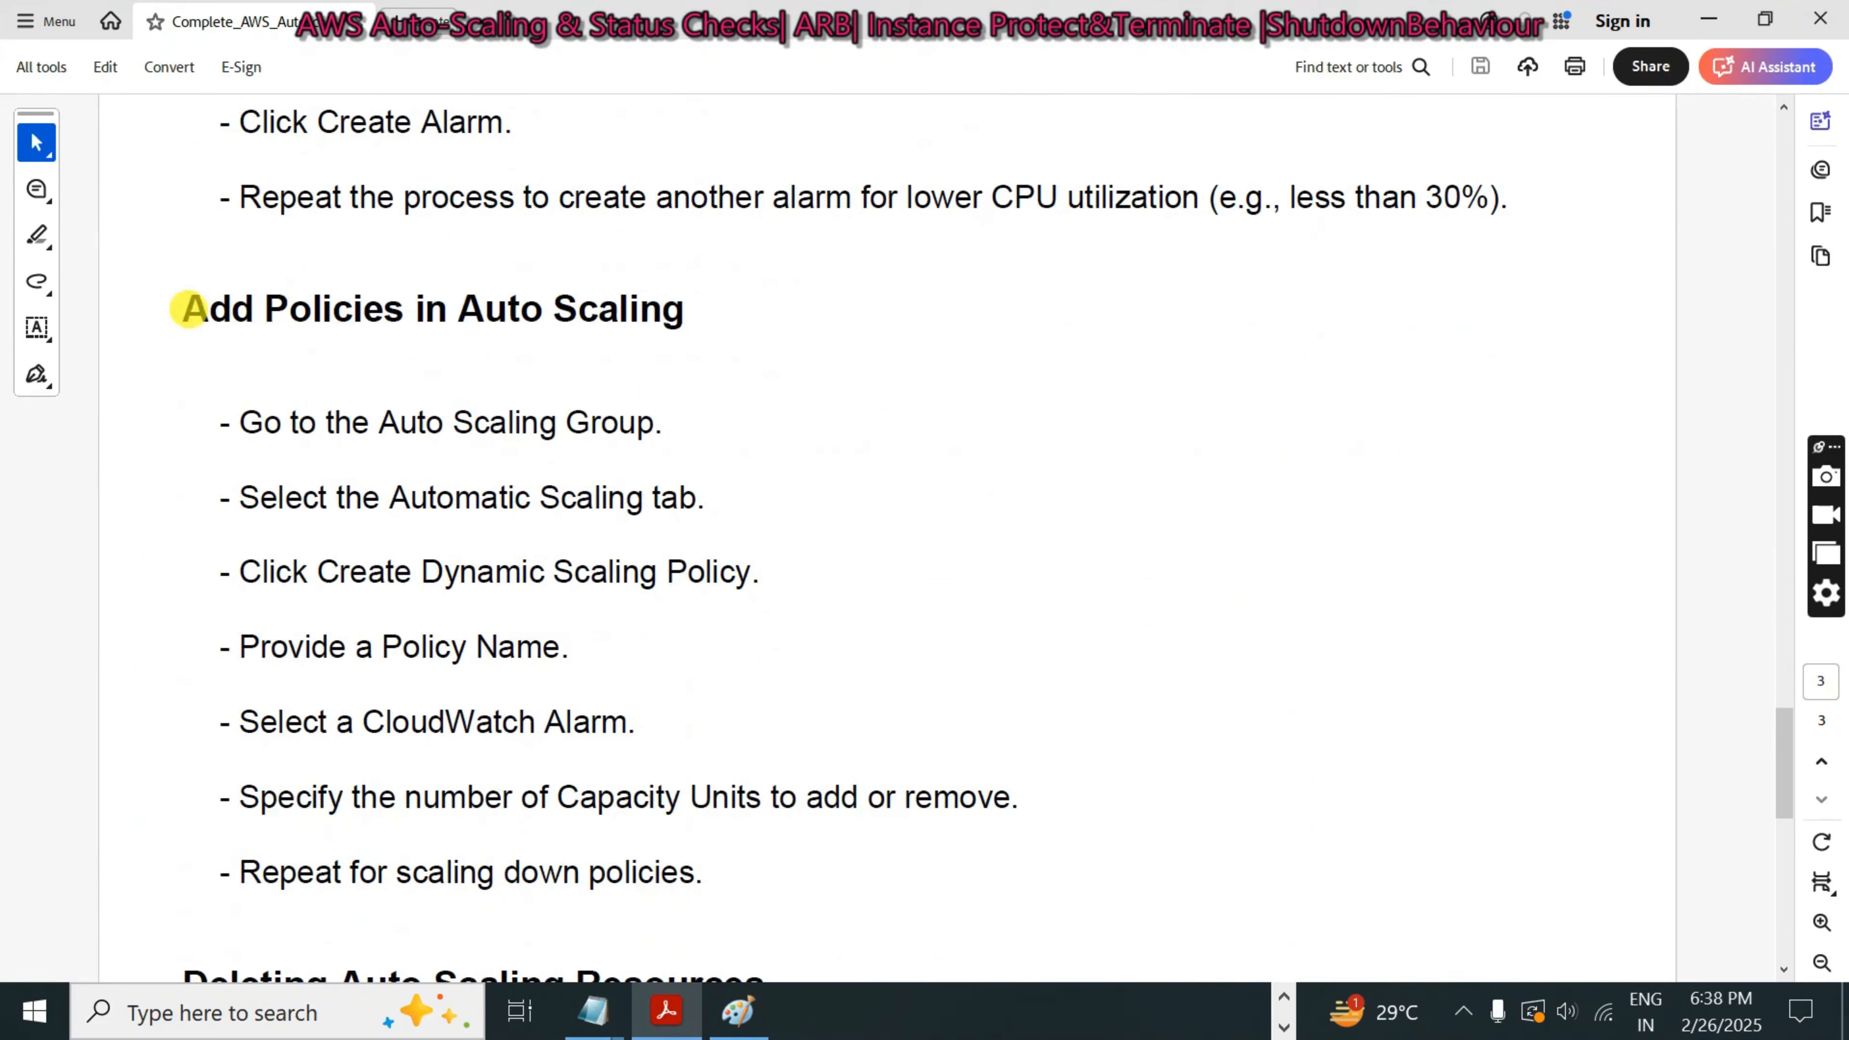
{"action": "left_click_drag", "start_coordinate": [183, 307], "coordinate": [668, 308]}
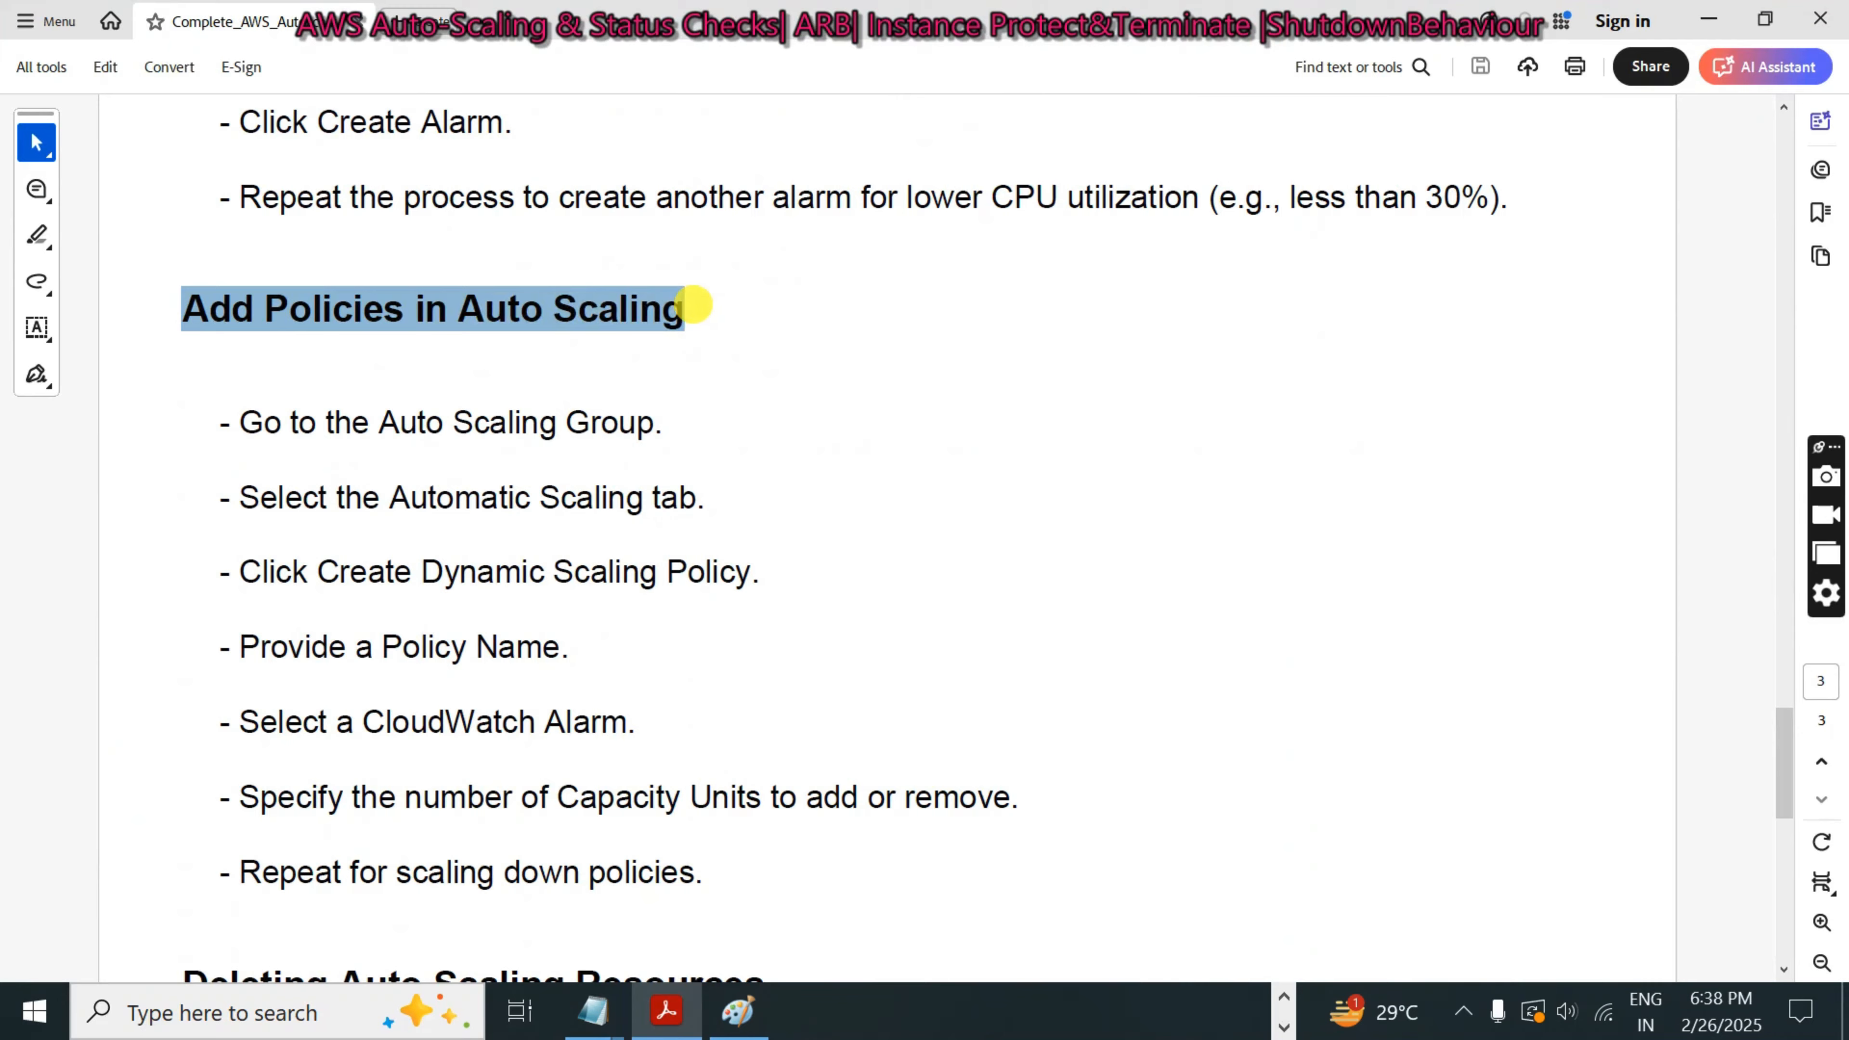
{"action": "scroll", "coordinate": [693, 305], "scroll_direction": "down", "scroll_amount": 8}
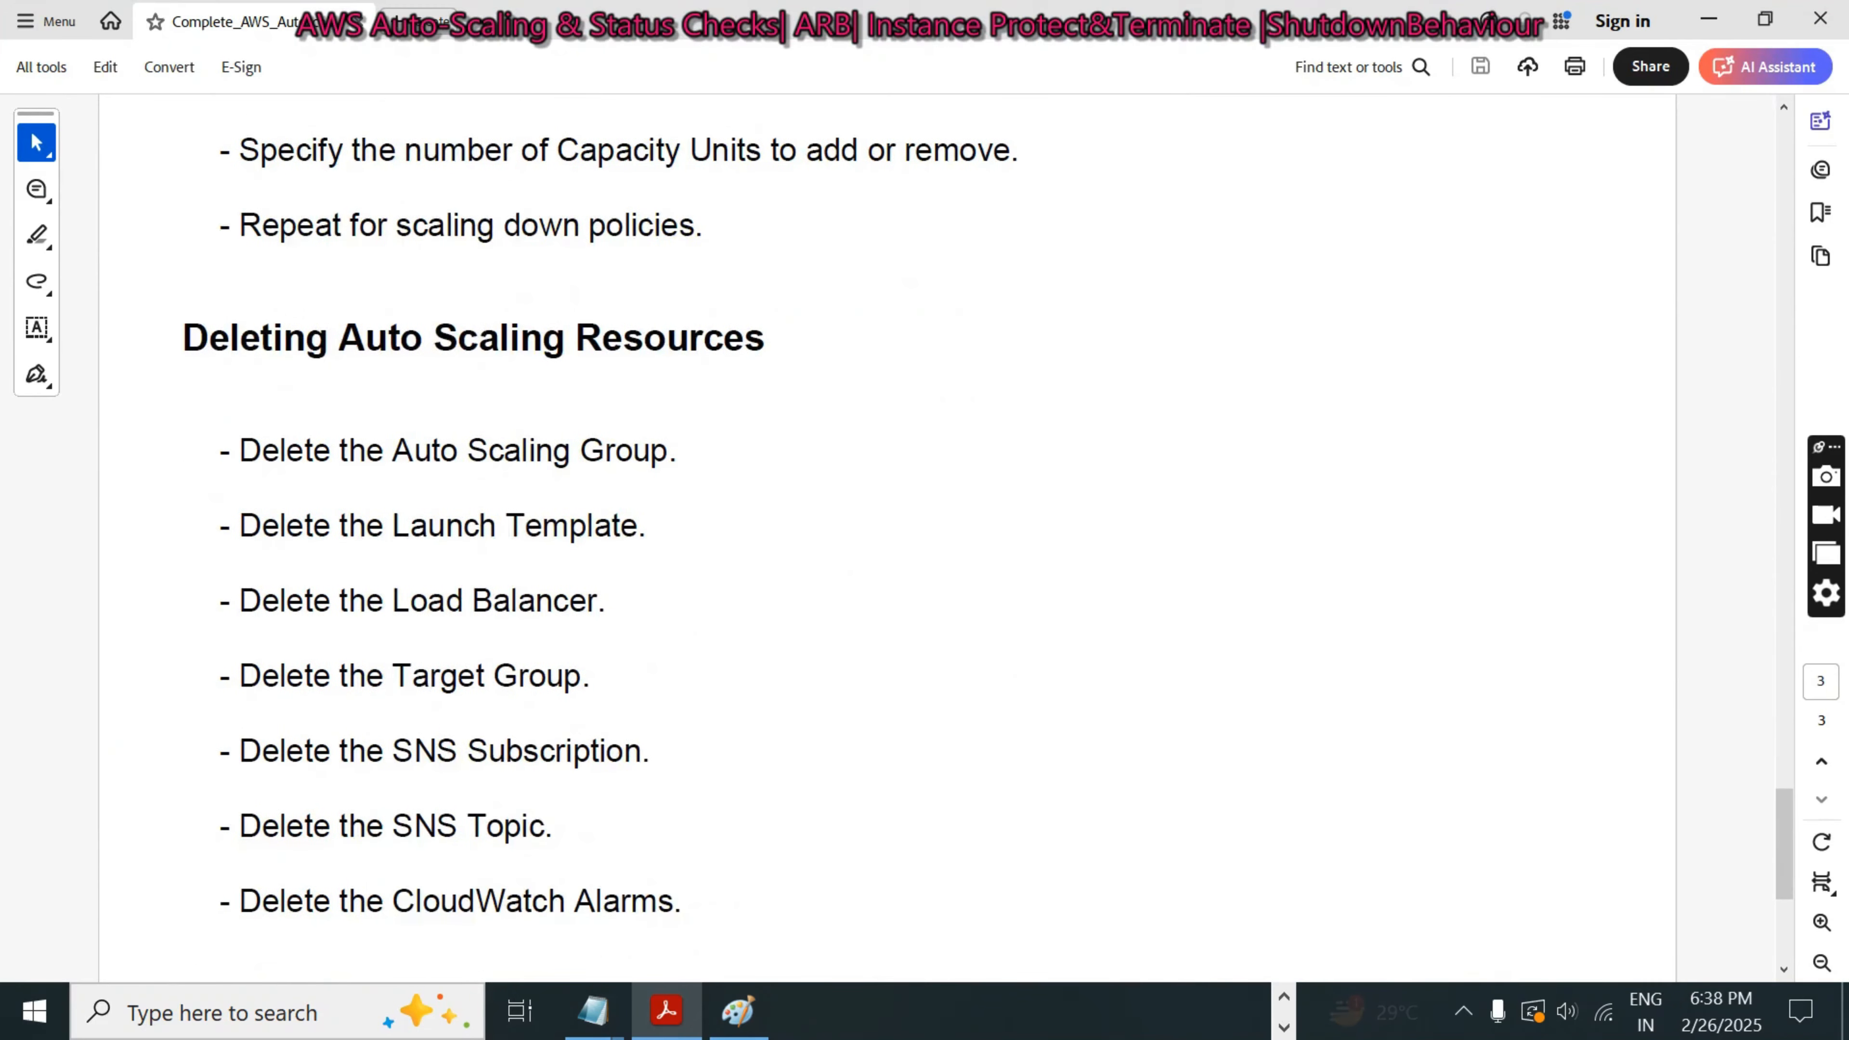
{"action": "scroll", "coordinate": [888, 539], "scroll_direction": "up", "scroll_amount": 18}
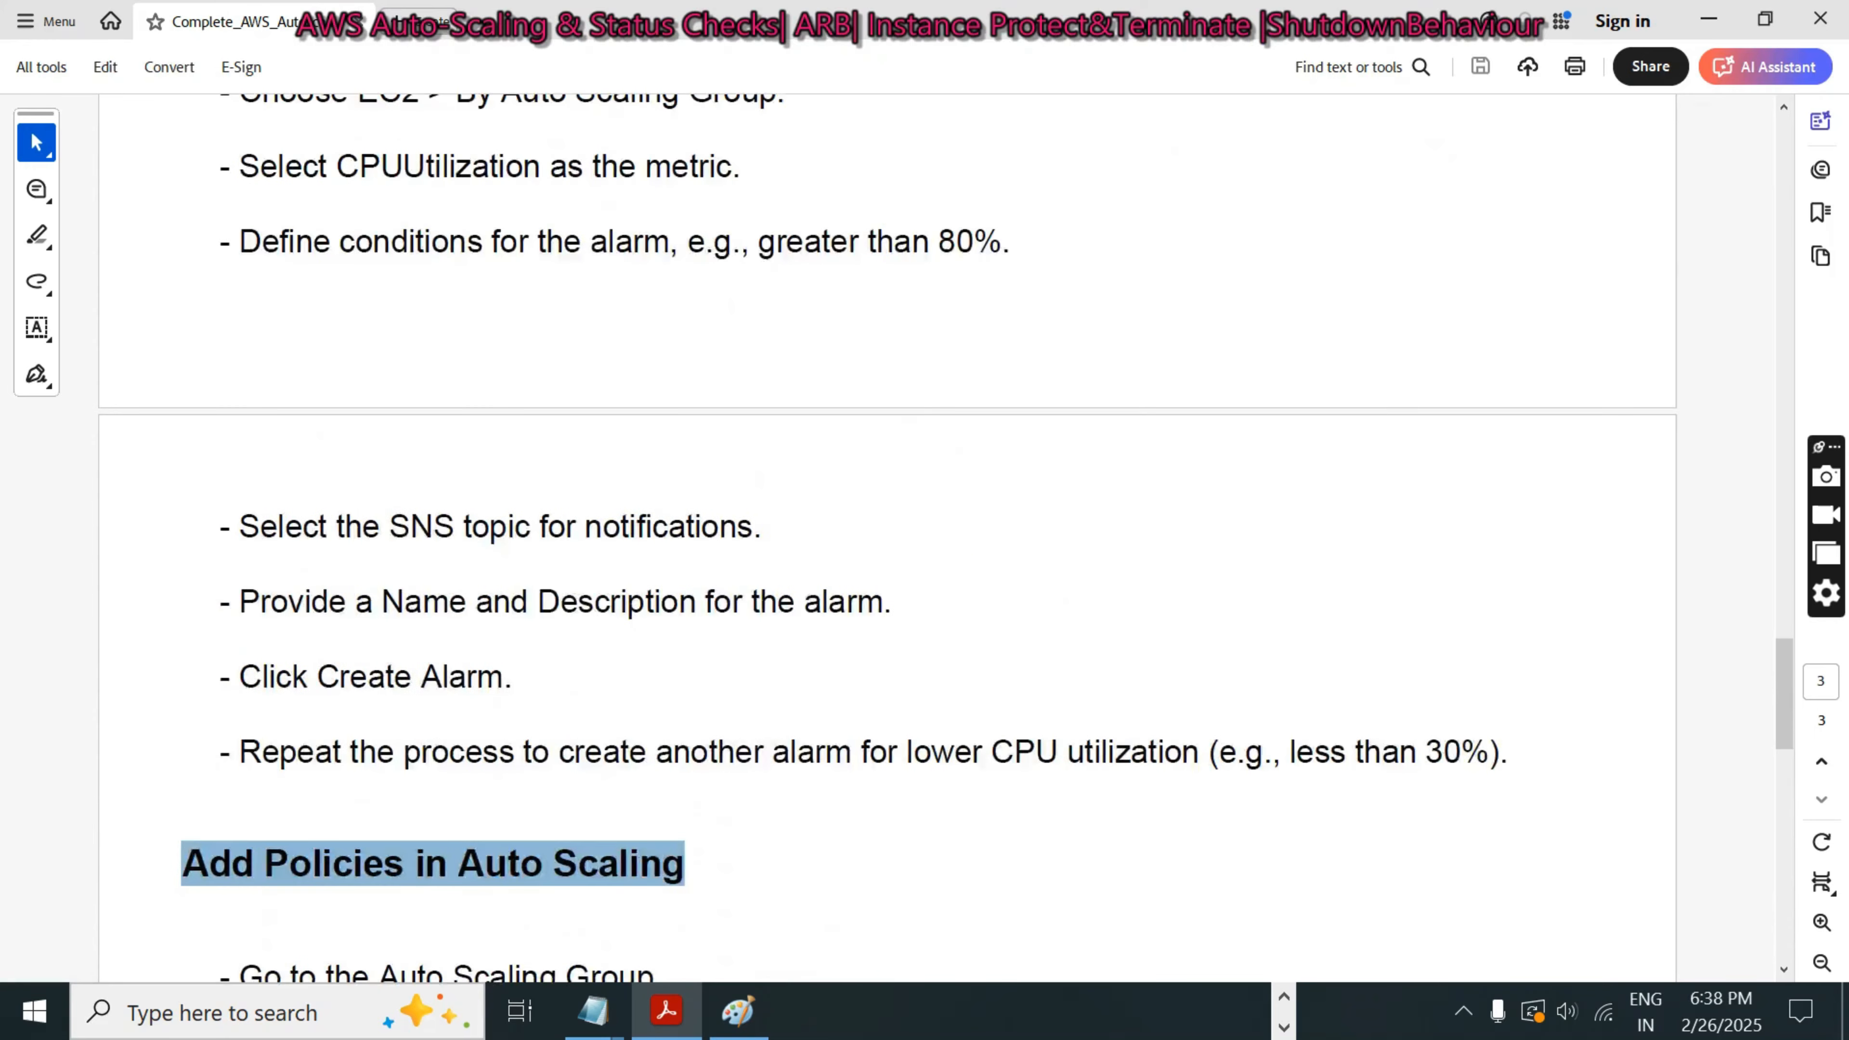
{"action": "scroll", "coordinate": [888, 539], "scroll_direction": "up", "scroll_amount": 15}
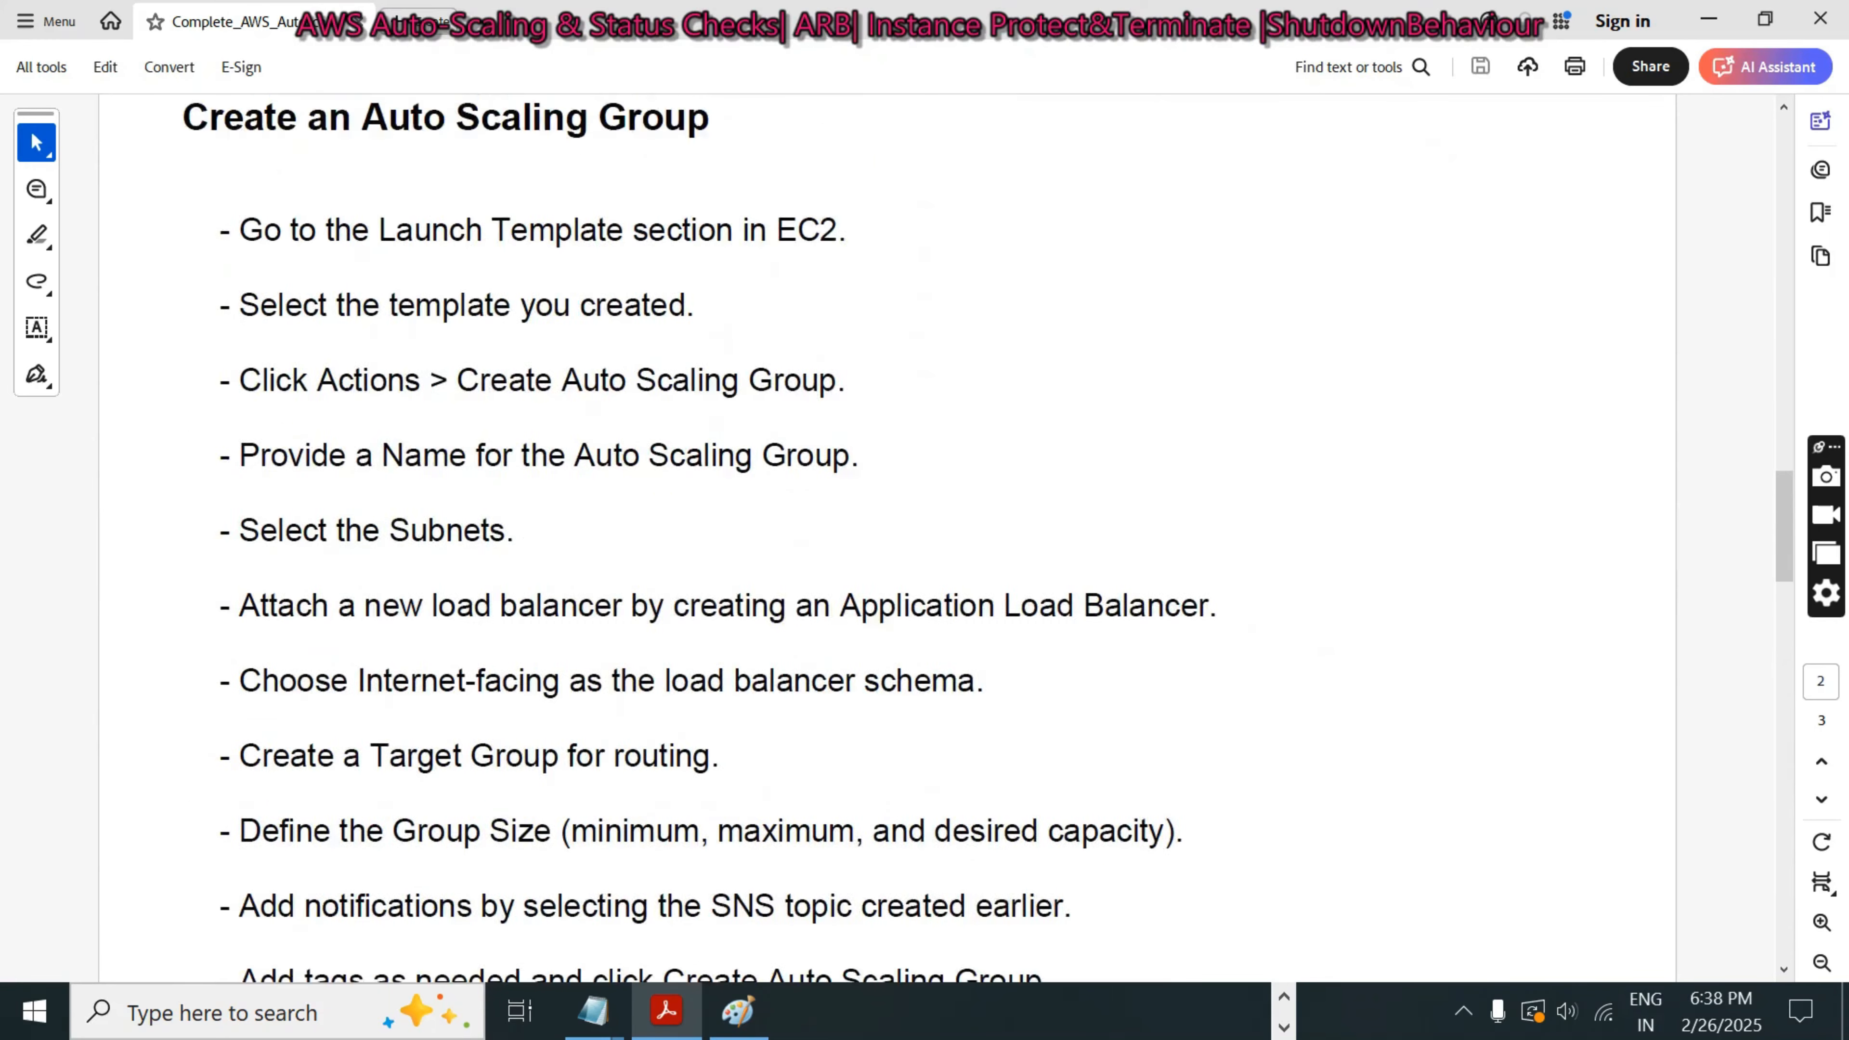
{"action": "scroll", "coordinate": [888, 539], "scroll_direction": "up", "scroll_amount": 19}
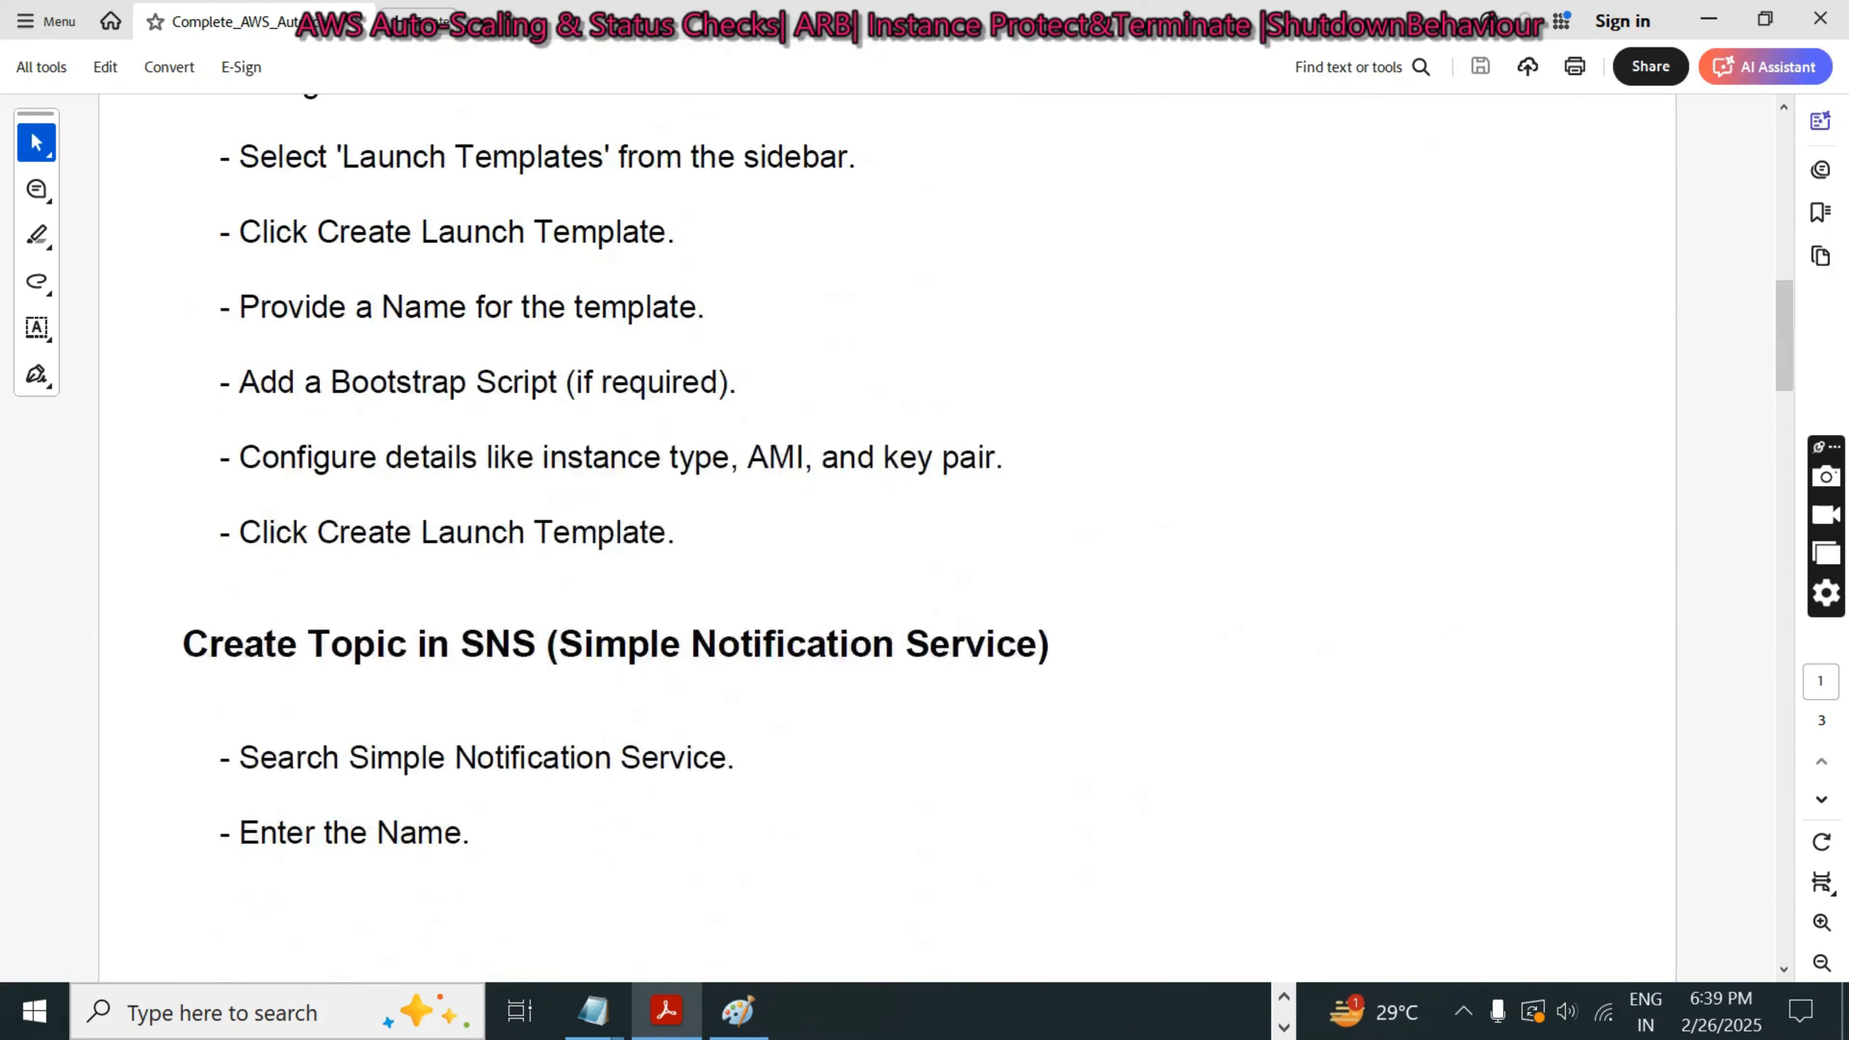
{"action": "scroll", "coordinate": [888, 539], "scroll_direction": "up", "scroll_amount": 15}
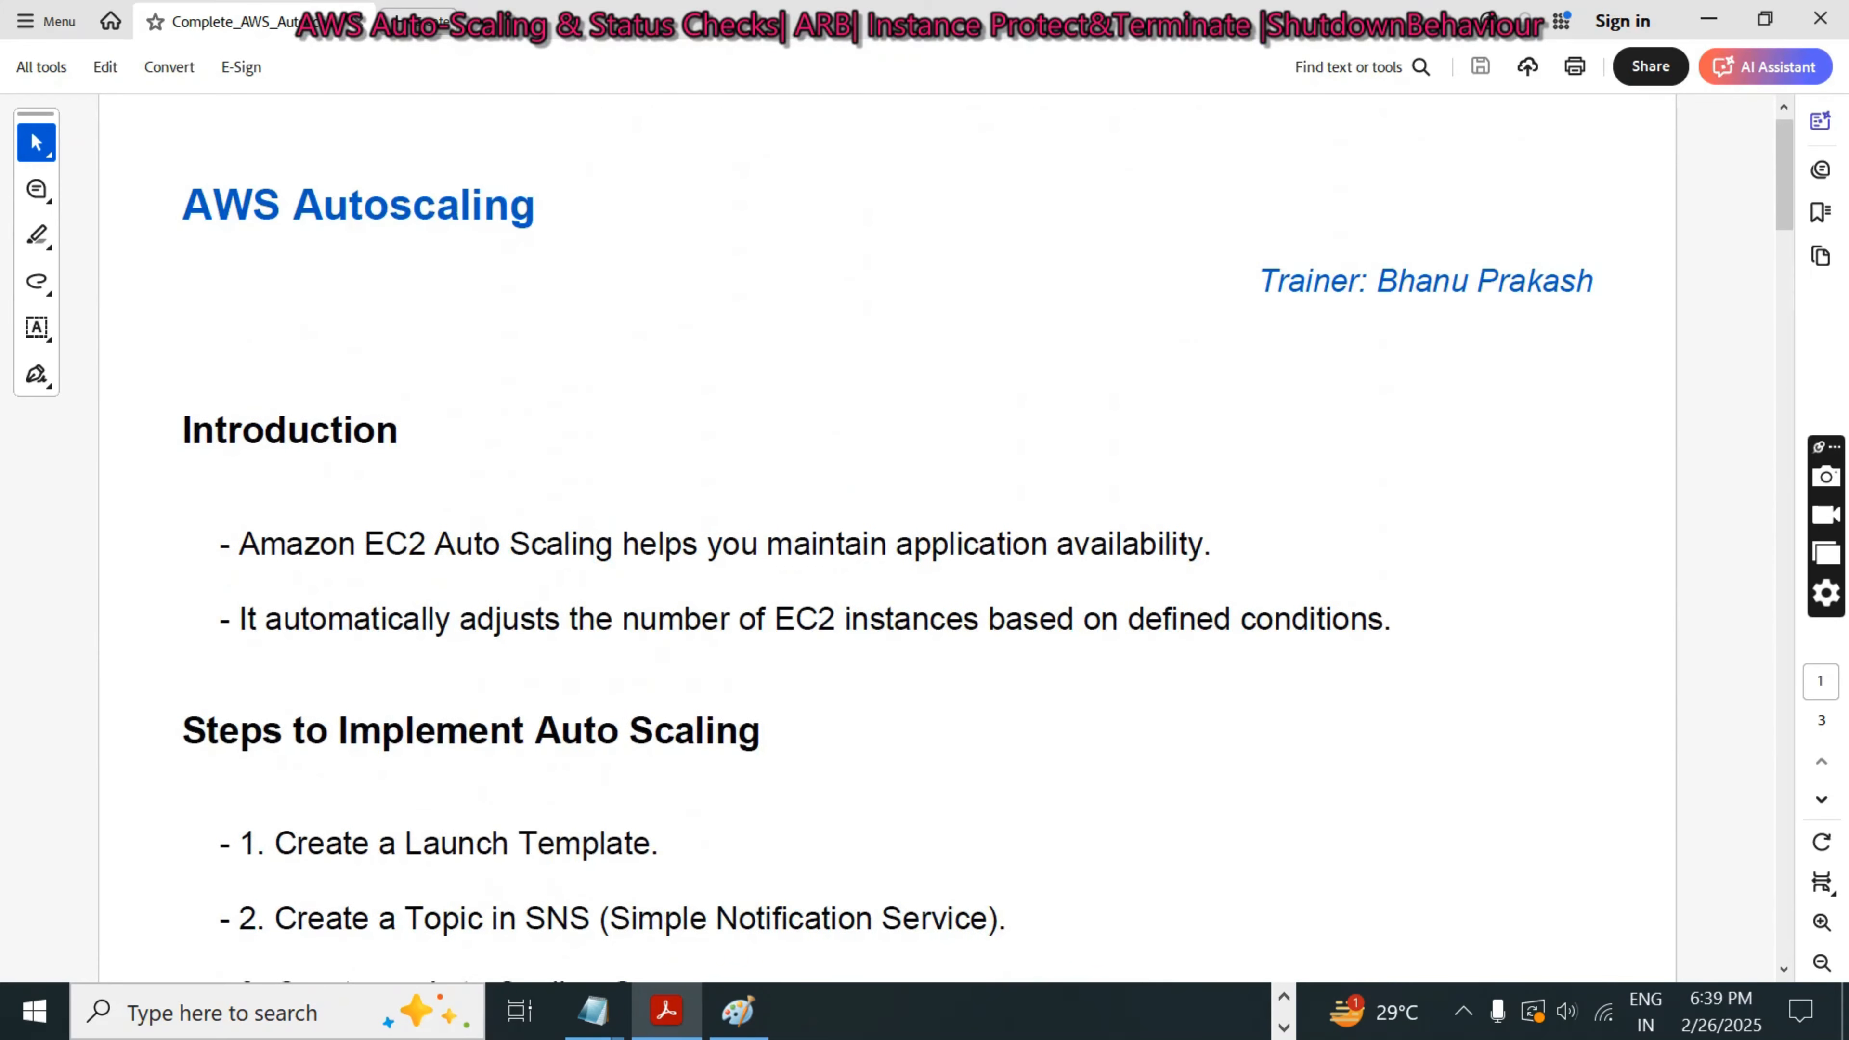
{"action": "scroll", "coordinate": [888, 539], "scroll_direction": "down", "scroll_amount": 5}
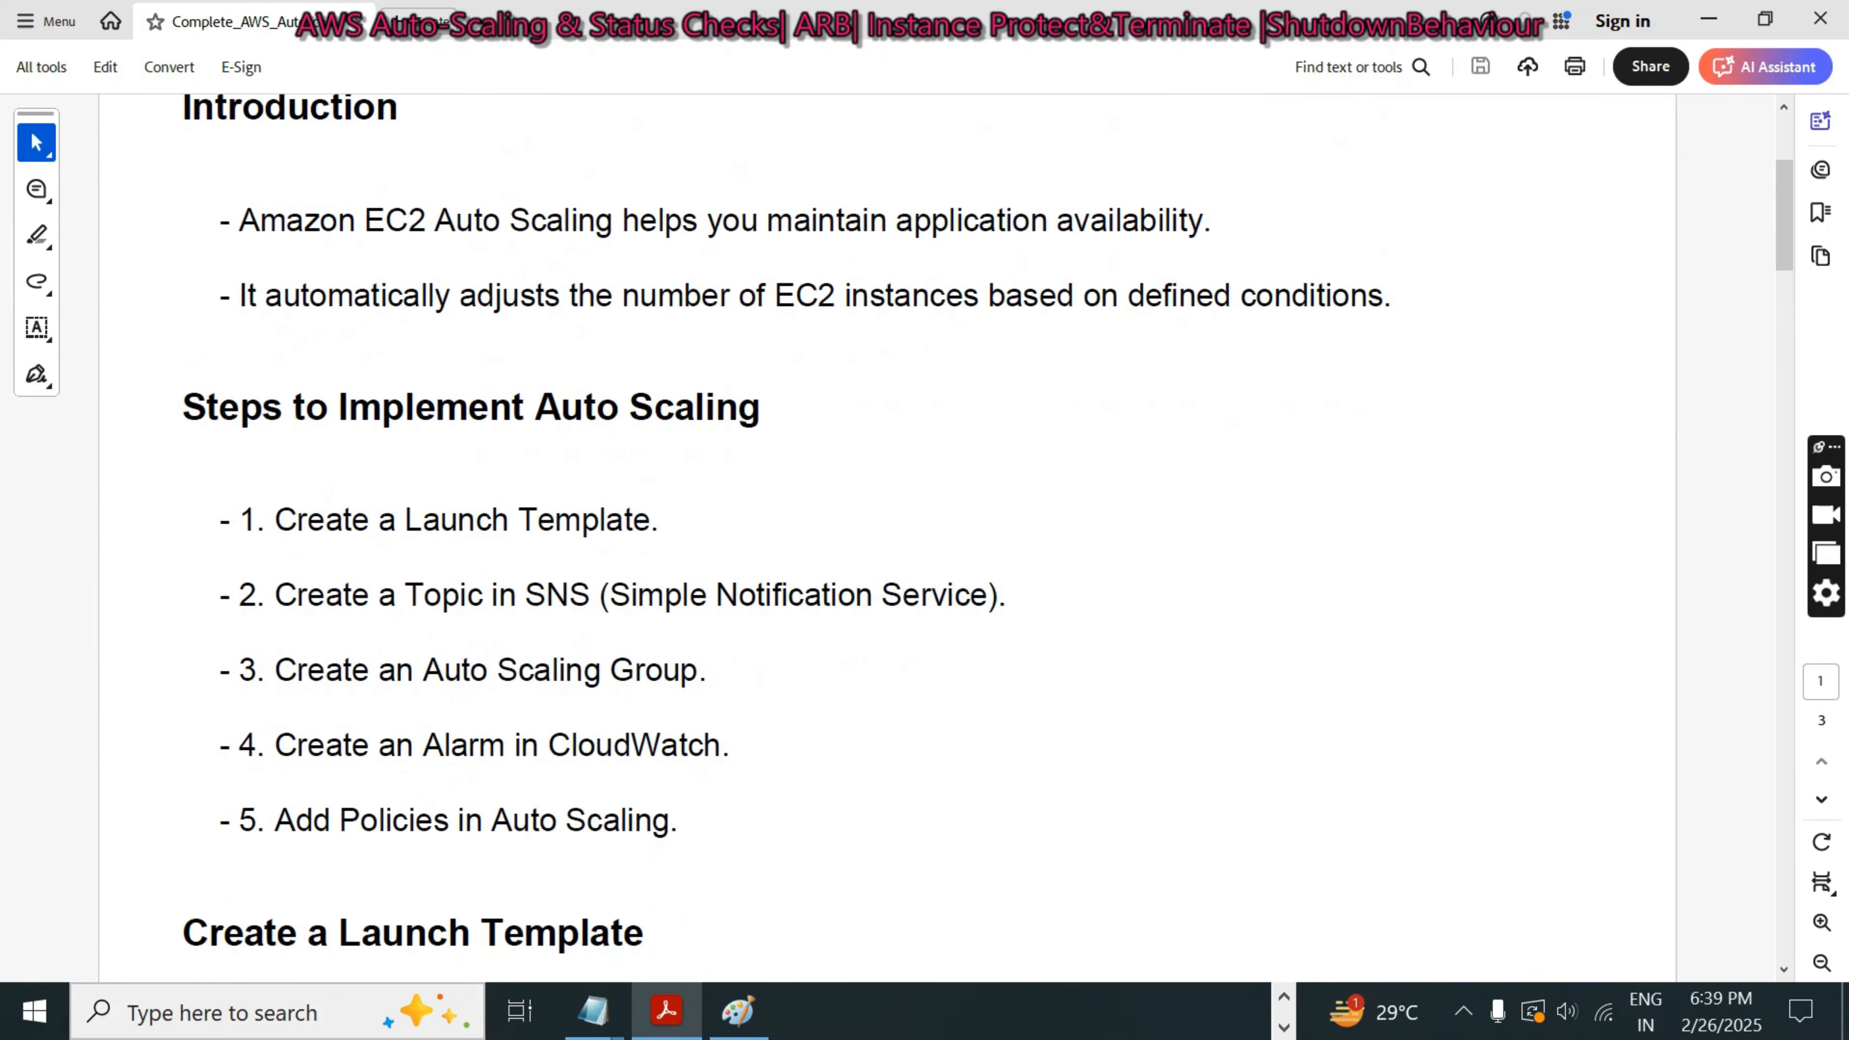
- Switch back to the AWS console in the browser and open the EC2 Instances list
{"action": "mouse_move", "coordinate": [1177, 1011]}
{"action": "left_click", "coordinate": [957, 874]}
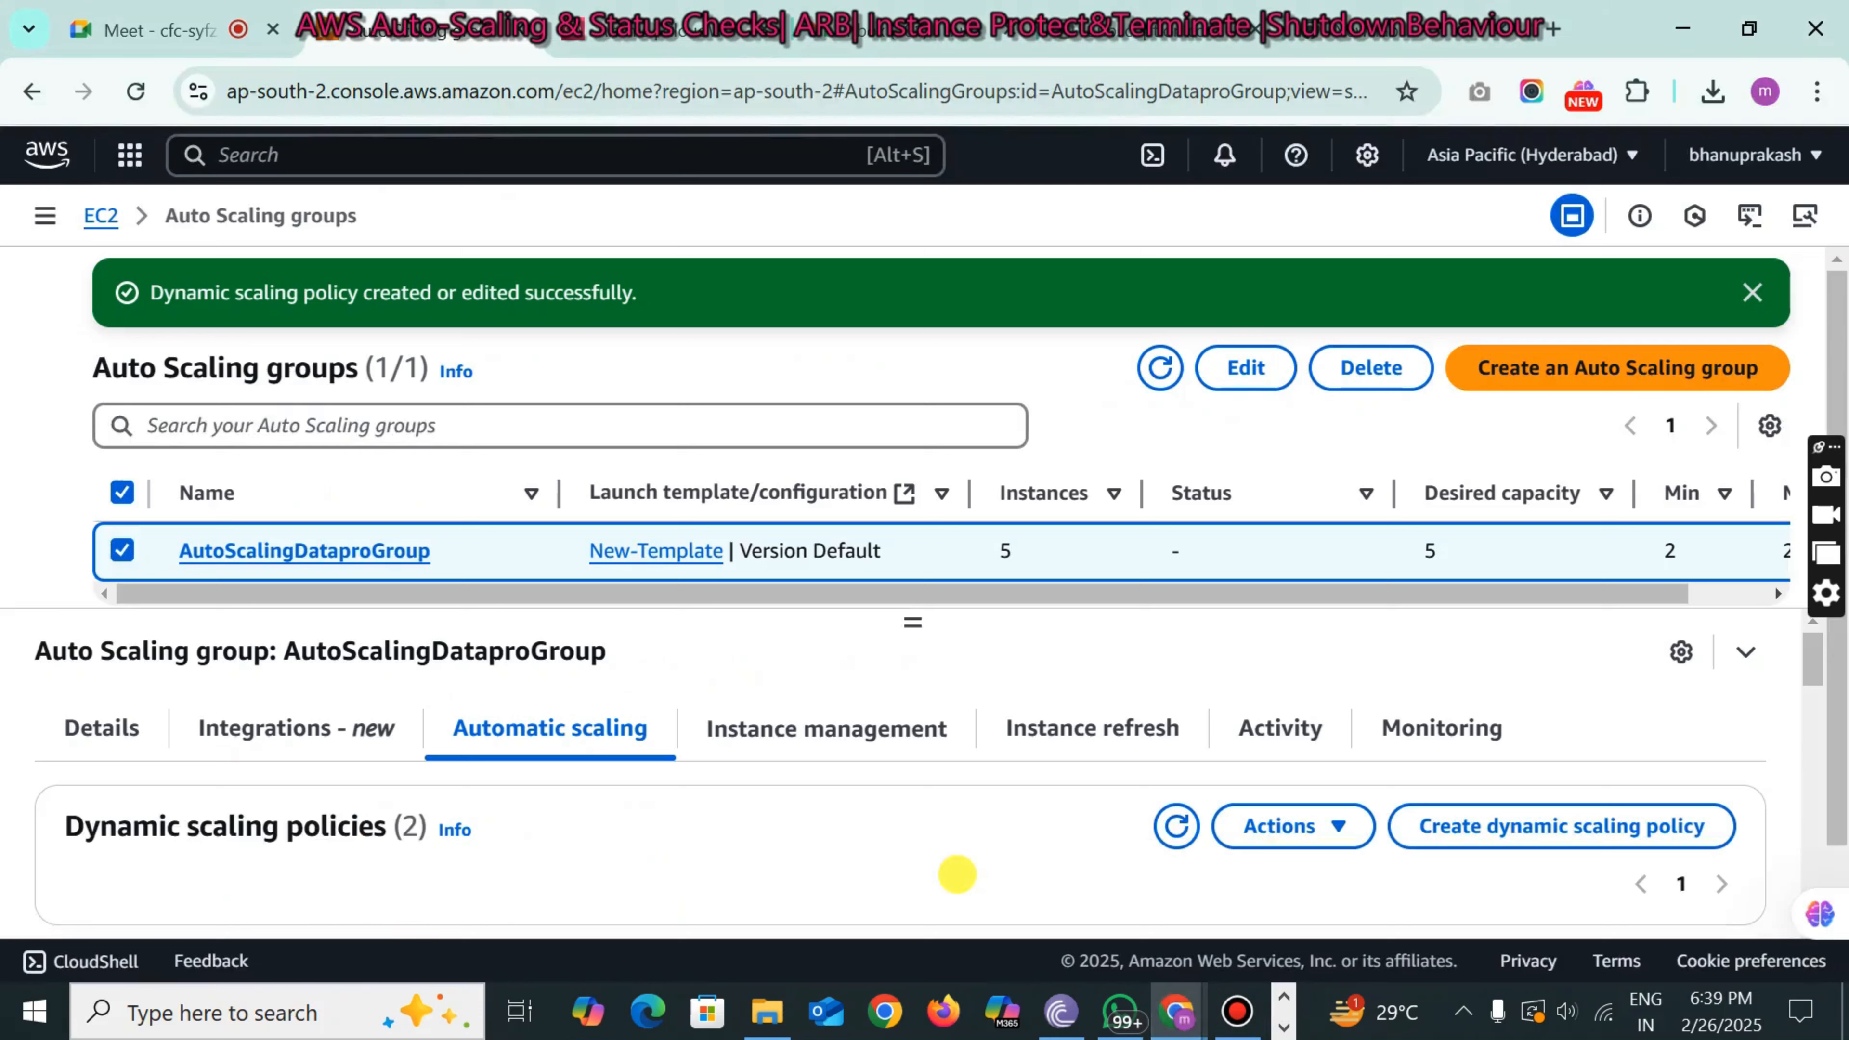
{"action": "left_click", "coordinate": [48, 153]}
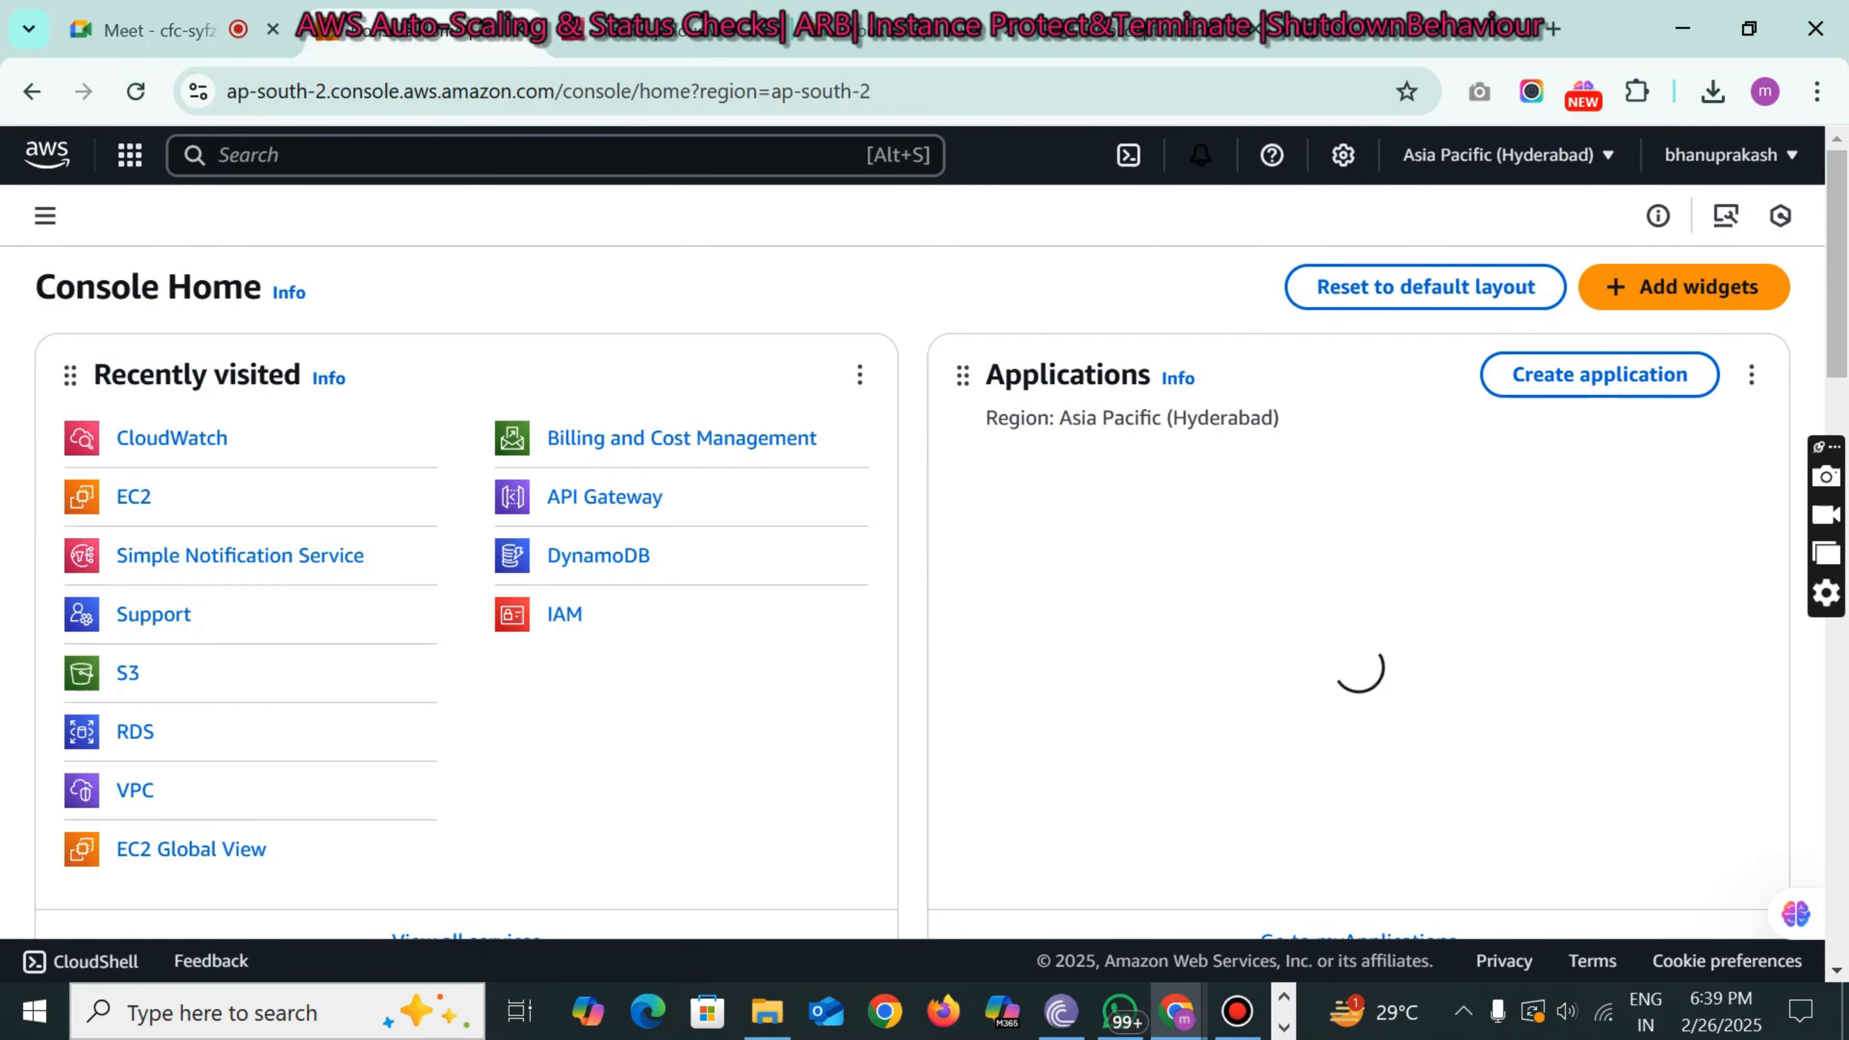
{"action": "left_click", "coordinate": [128, 496]}
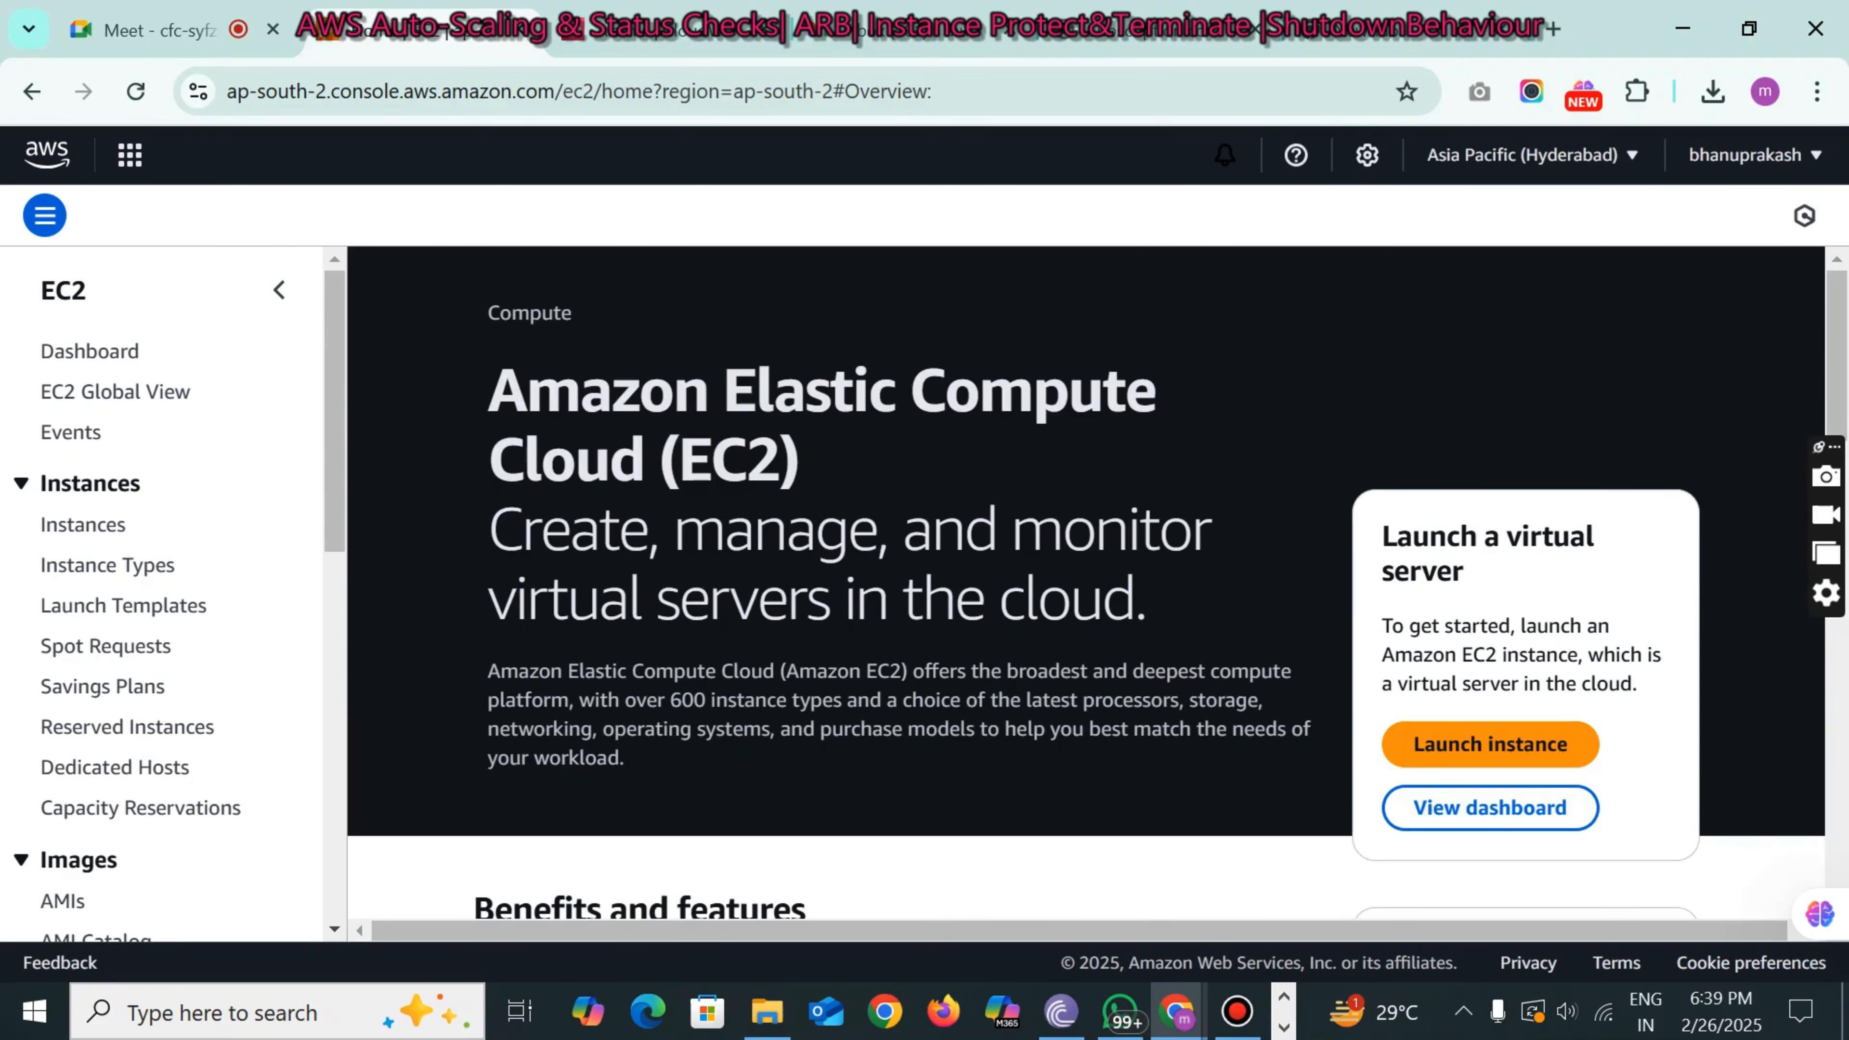
{"action": "left_click", "coordinate": [91, 525]}
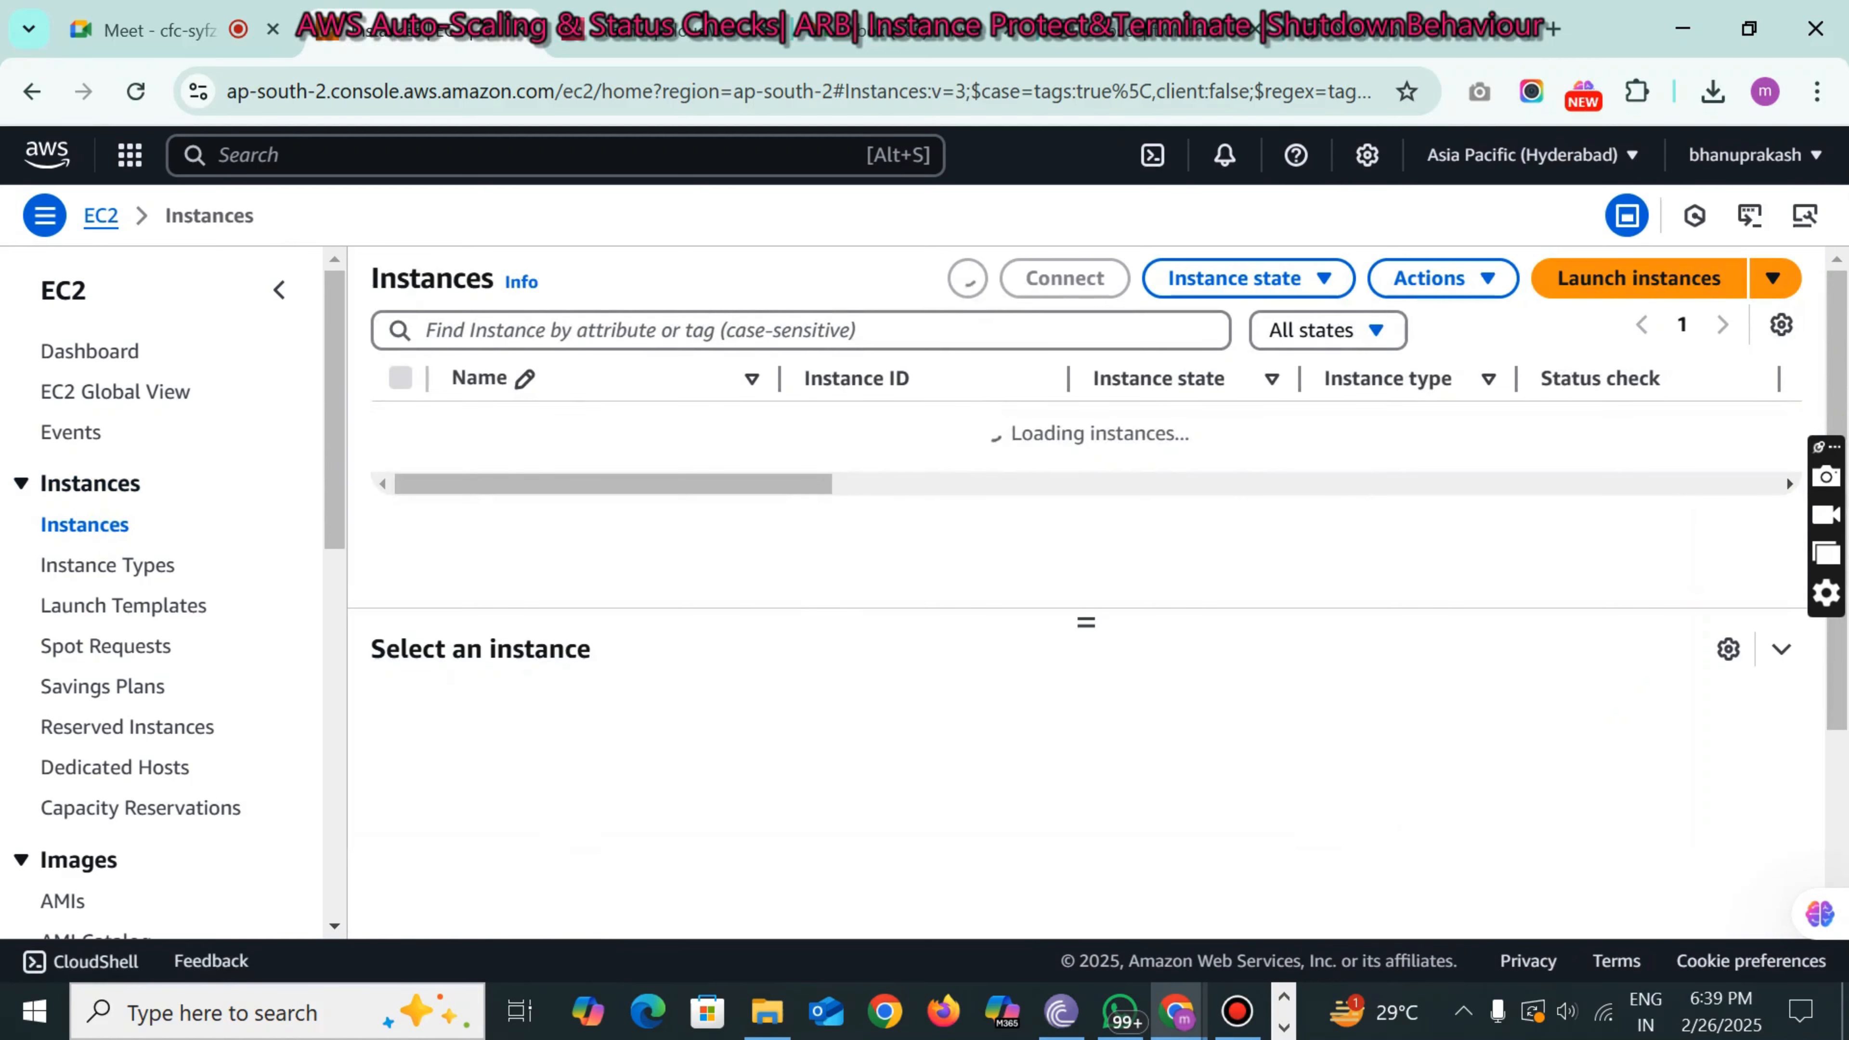
- Enlarge the instances list area and filter the list to Running instances
{"action": "left_click_drag", "start_coordinate": [1086, 622], "coordinate": [1090, 867]}
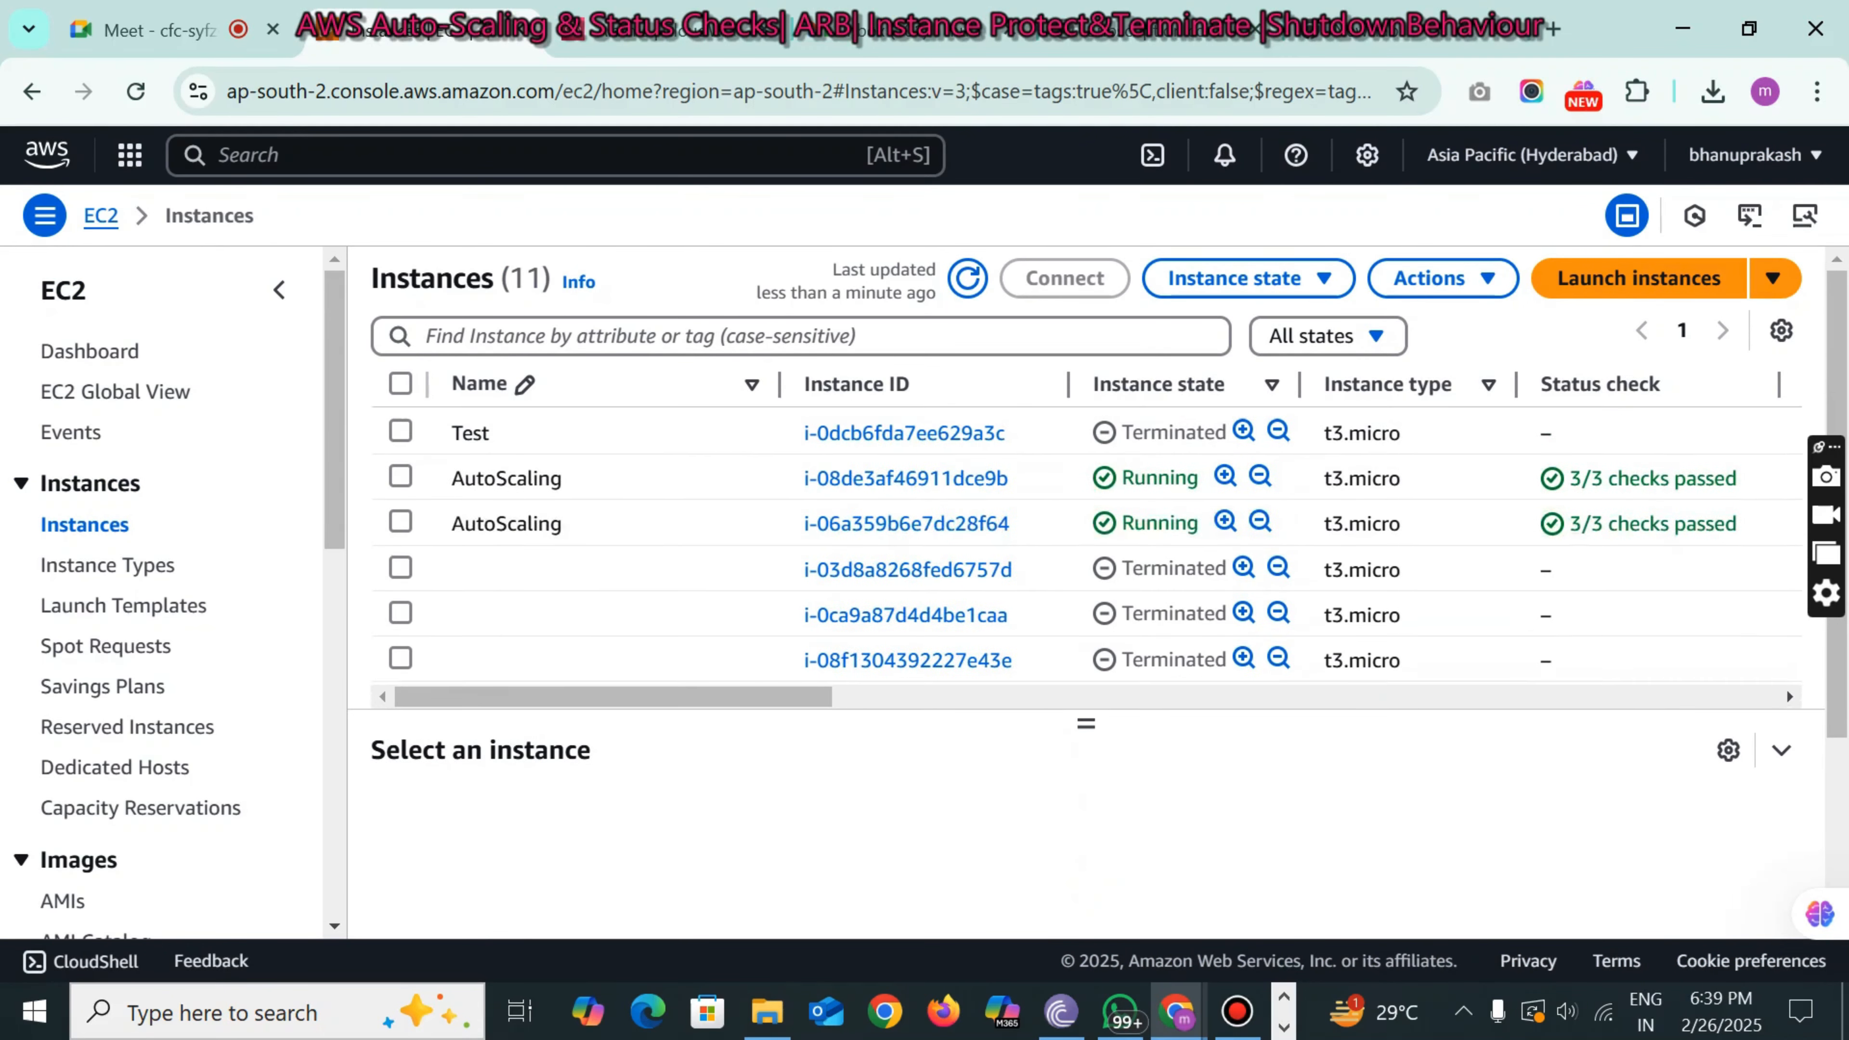
{"action": "left_click", "coordinate": [1342, 335]}
{"action": "left_click", "coordinate": [1330, 428]}
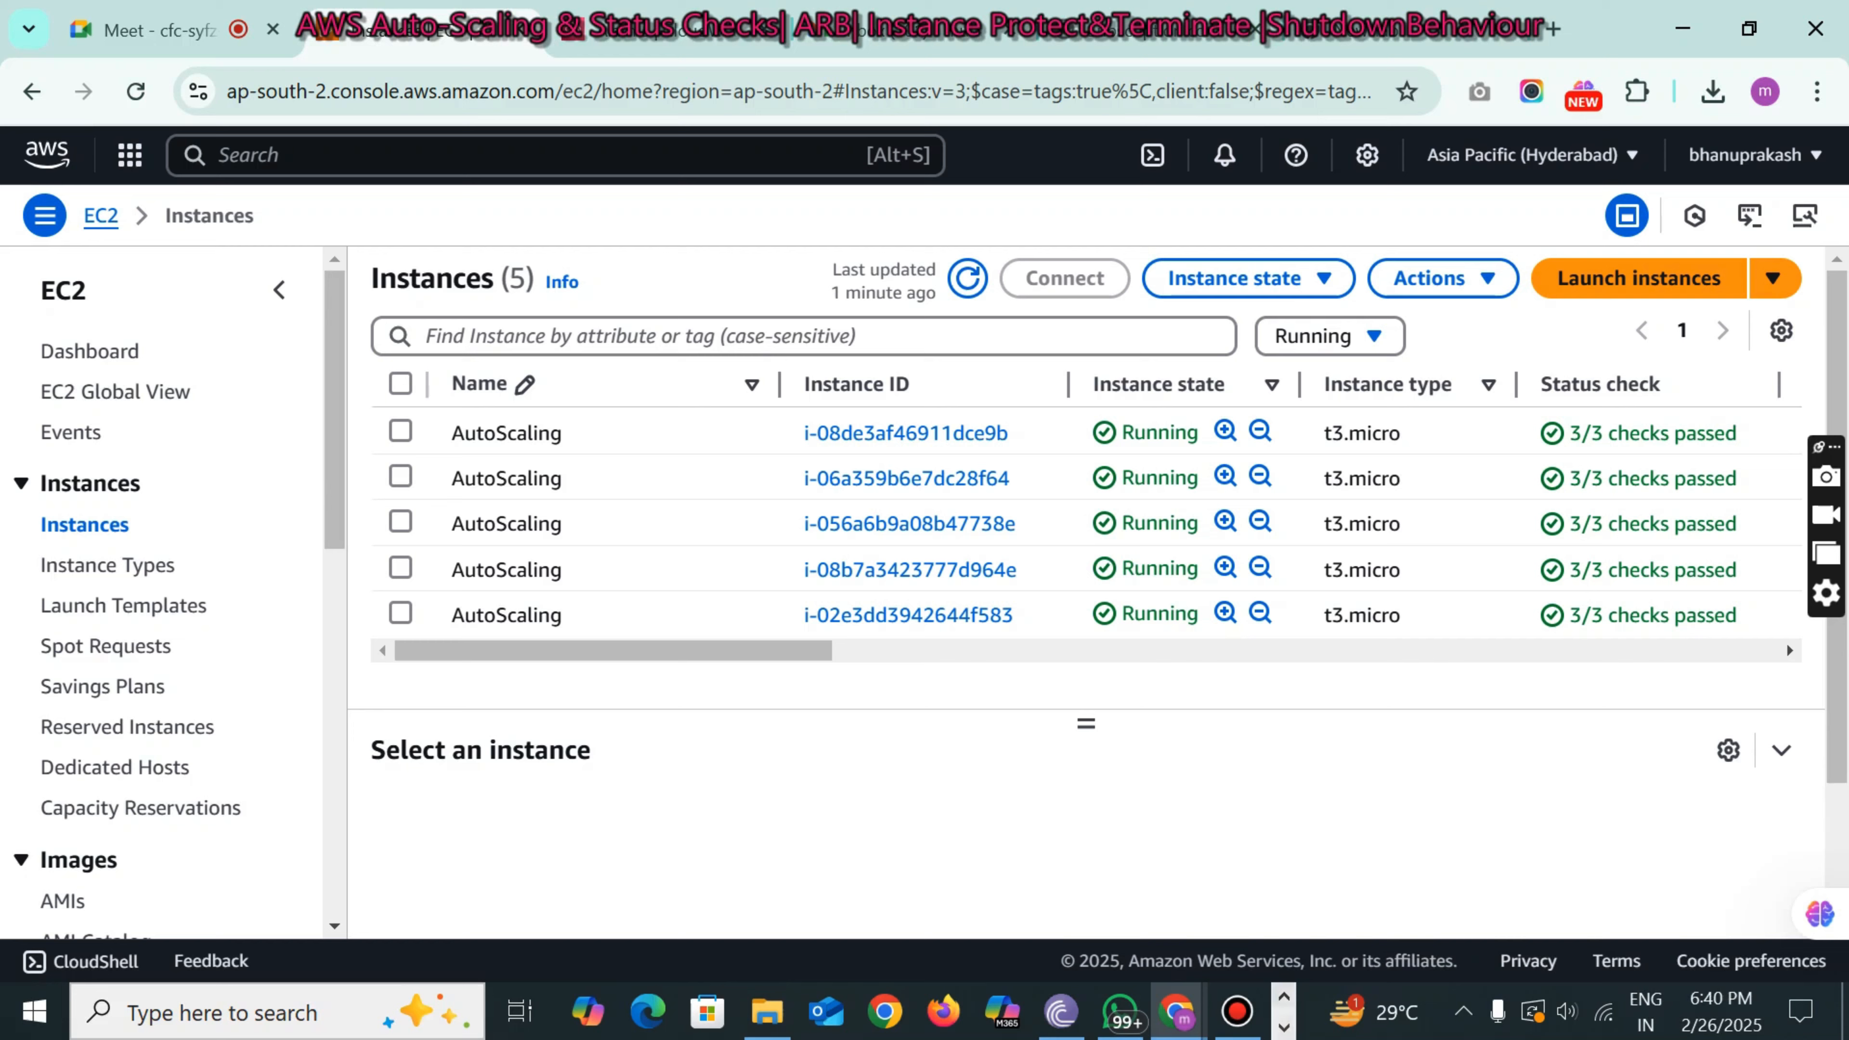
- Switch to the untitled Notepad notes and start a new paragraph below the Cloud Watch description
{"action": "left_click", "coordinate": [1284, 1027]}
{"action": "left_click", "coordinate": [593, 1011]}
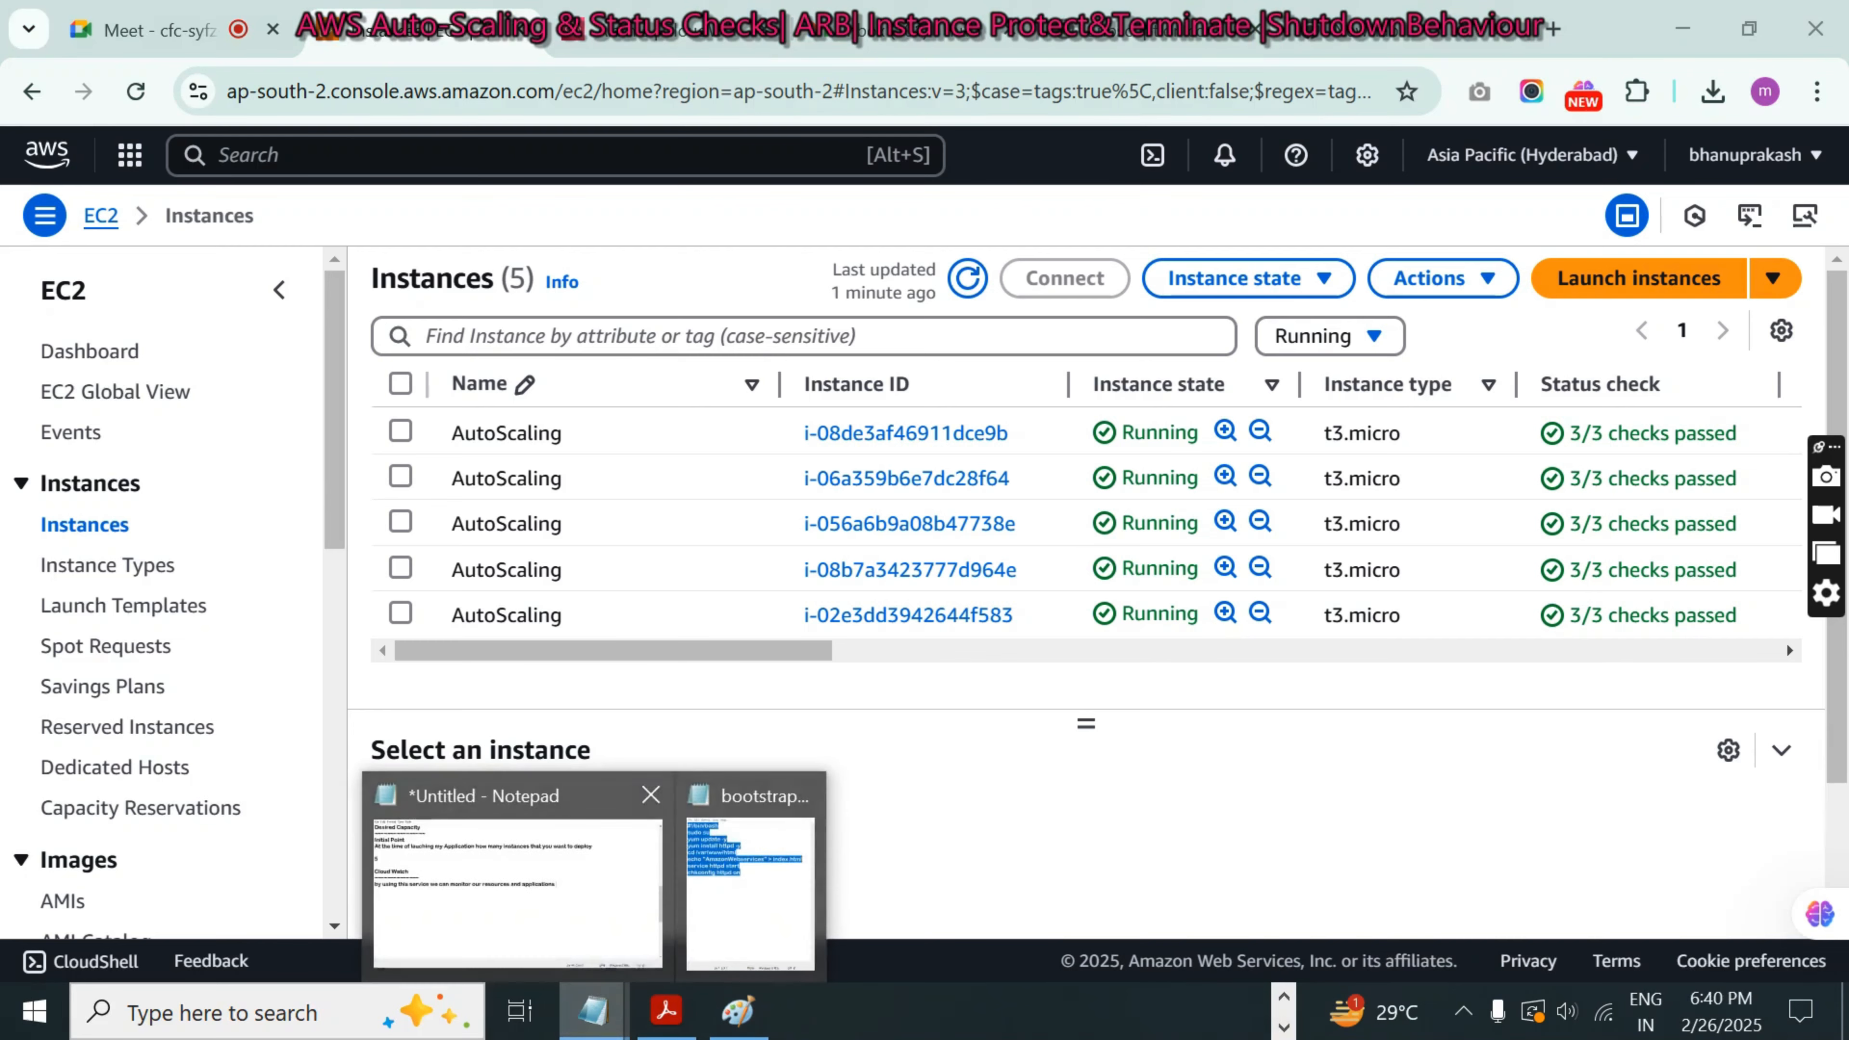
{"action": "left_click", "coordinate": [520, 896]}
{"action": "key", "text": "Return"}
{"action": "key", "text": "Return"}
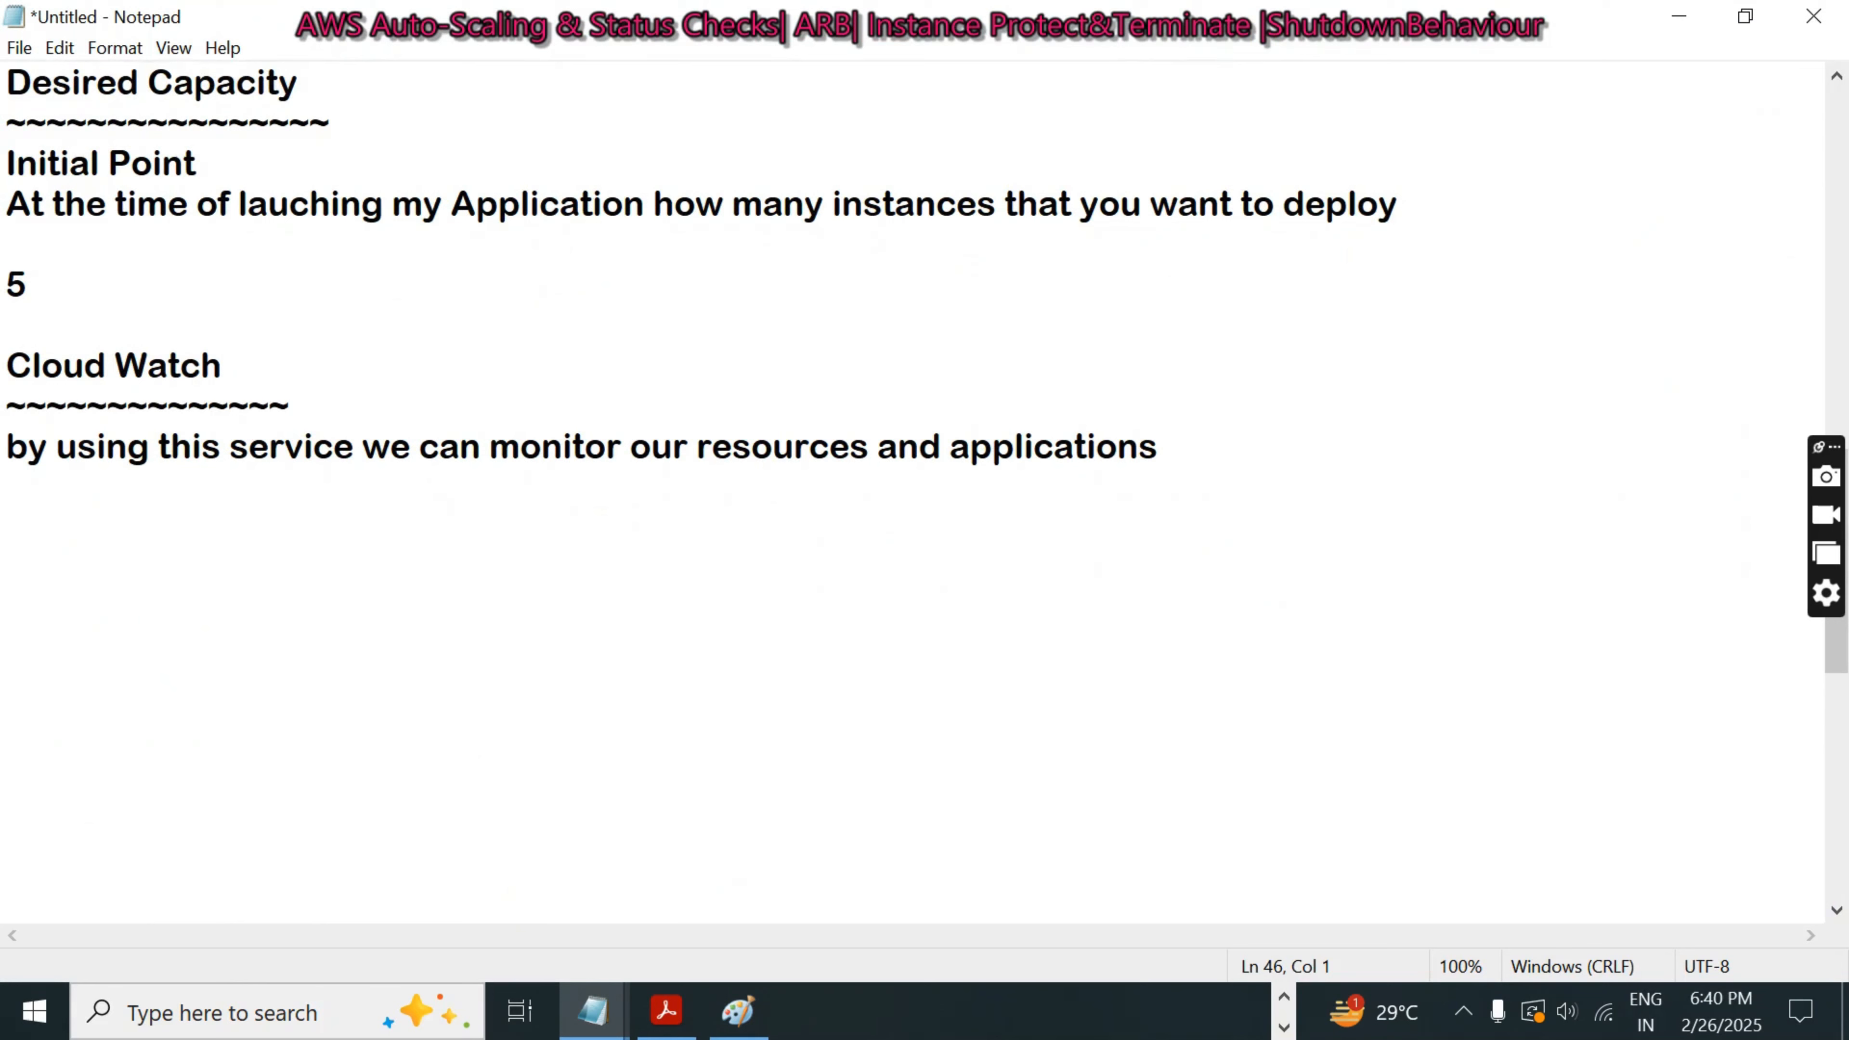
- Write the line "alarm <40 ------> 2 instances" under the Cloud Watch notes
{"action": "type", "text": "tak"}
{"action": "key", "text": "BackSpace"}
{"action": "key", "text": "BackSpace"}
{"action": "key", "text": "BackSpace"}
{"action": "type", "text": "alarm"}
{"action": "key", "text": "BackSpace"}
{"action": "key", "text": "BackSpace"}
{"action": "key", "text": "BackSpace"}
{"action": "key", "text": "BackSpace"}
{"action": "type", "text": "arm <4"}
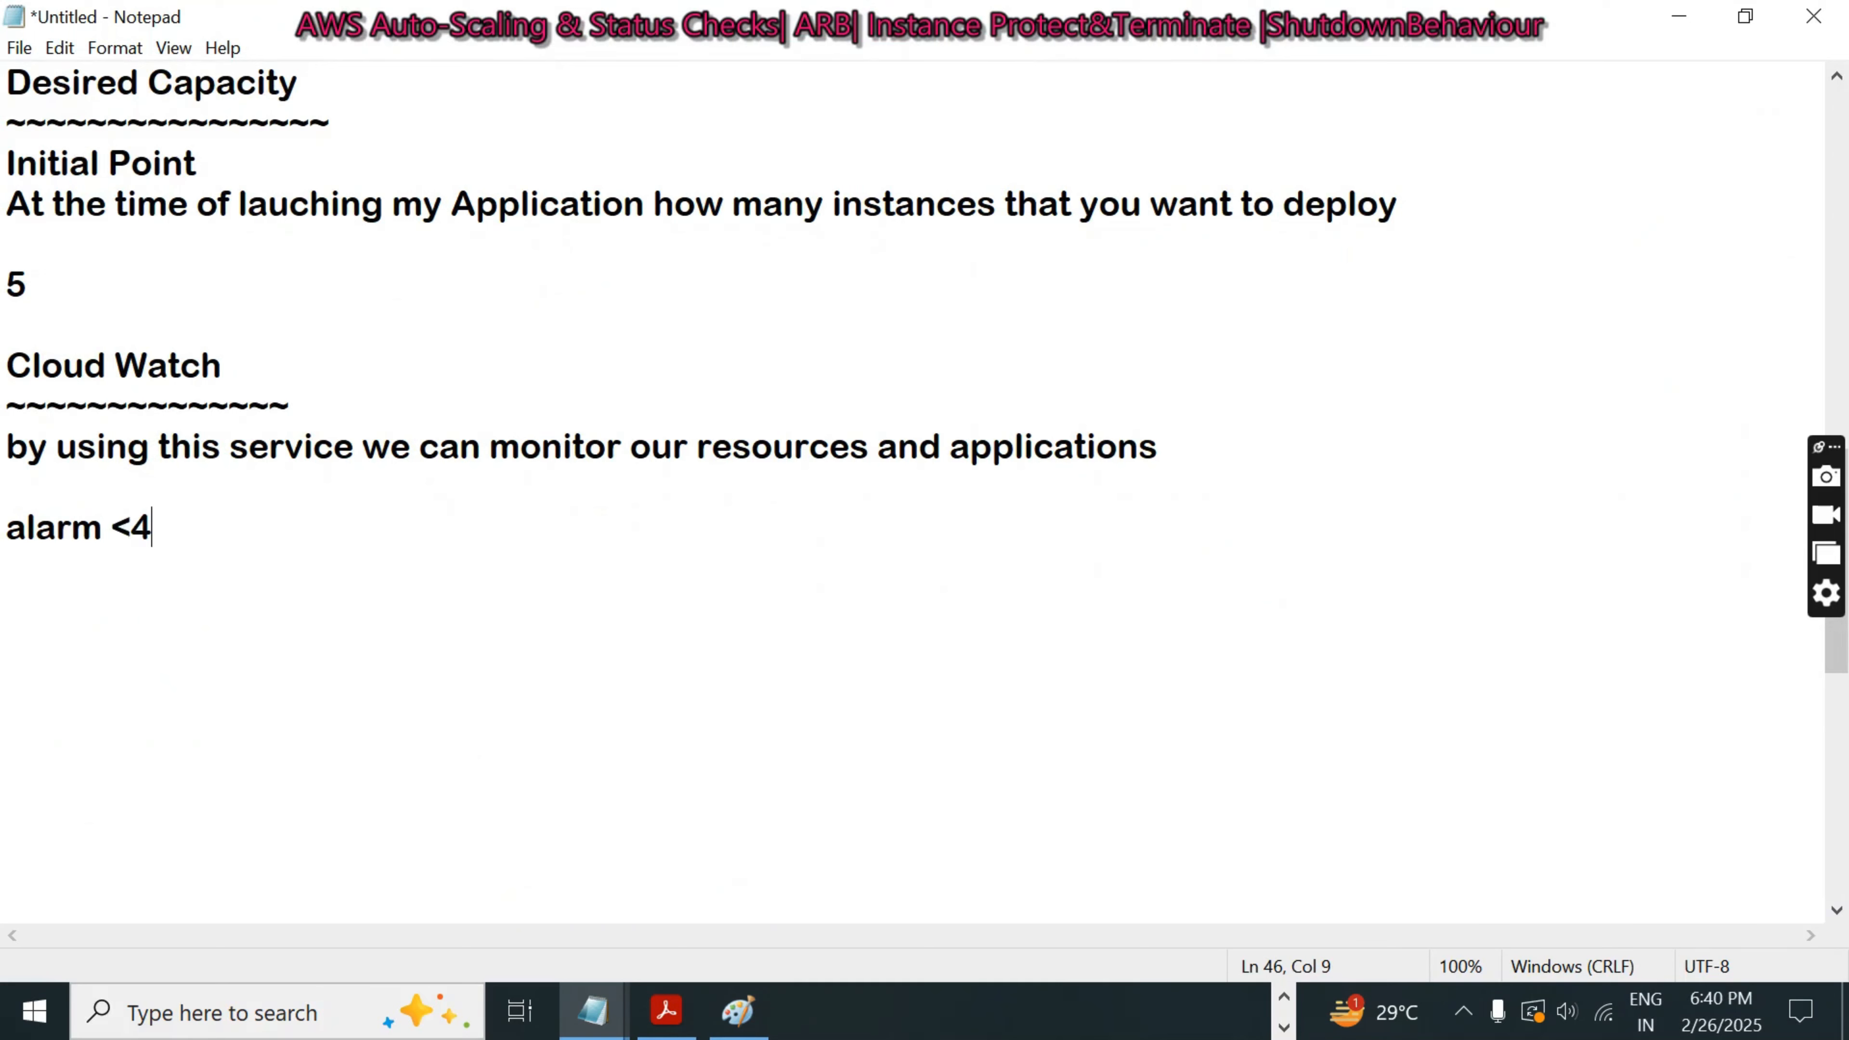
{"action": "type", "text": "0 ------> 2 isnat"}
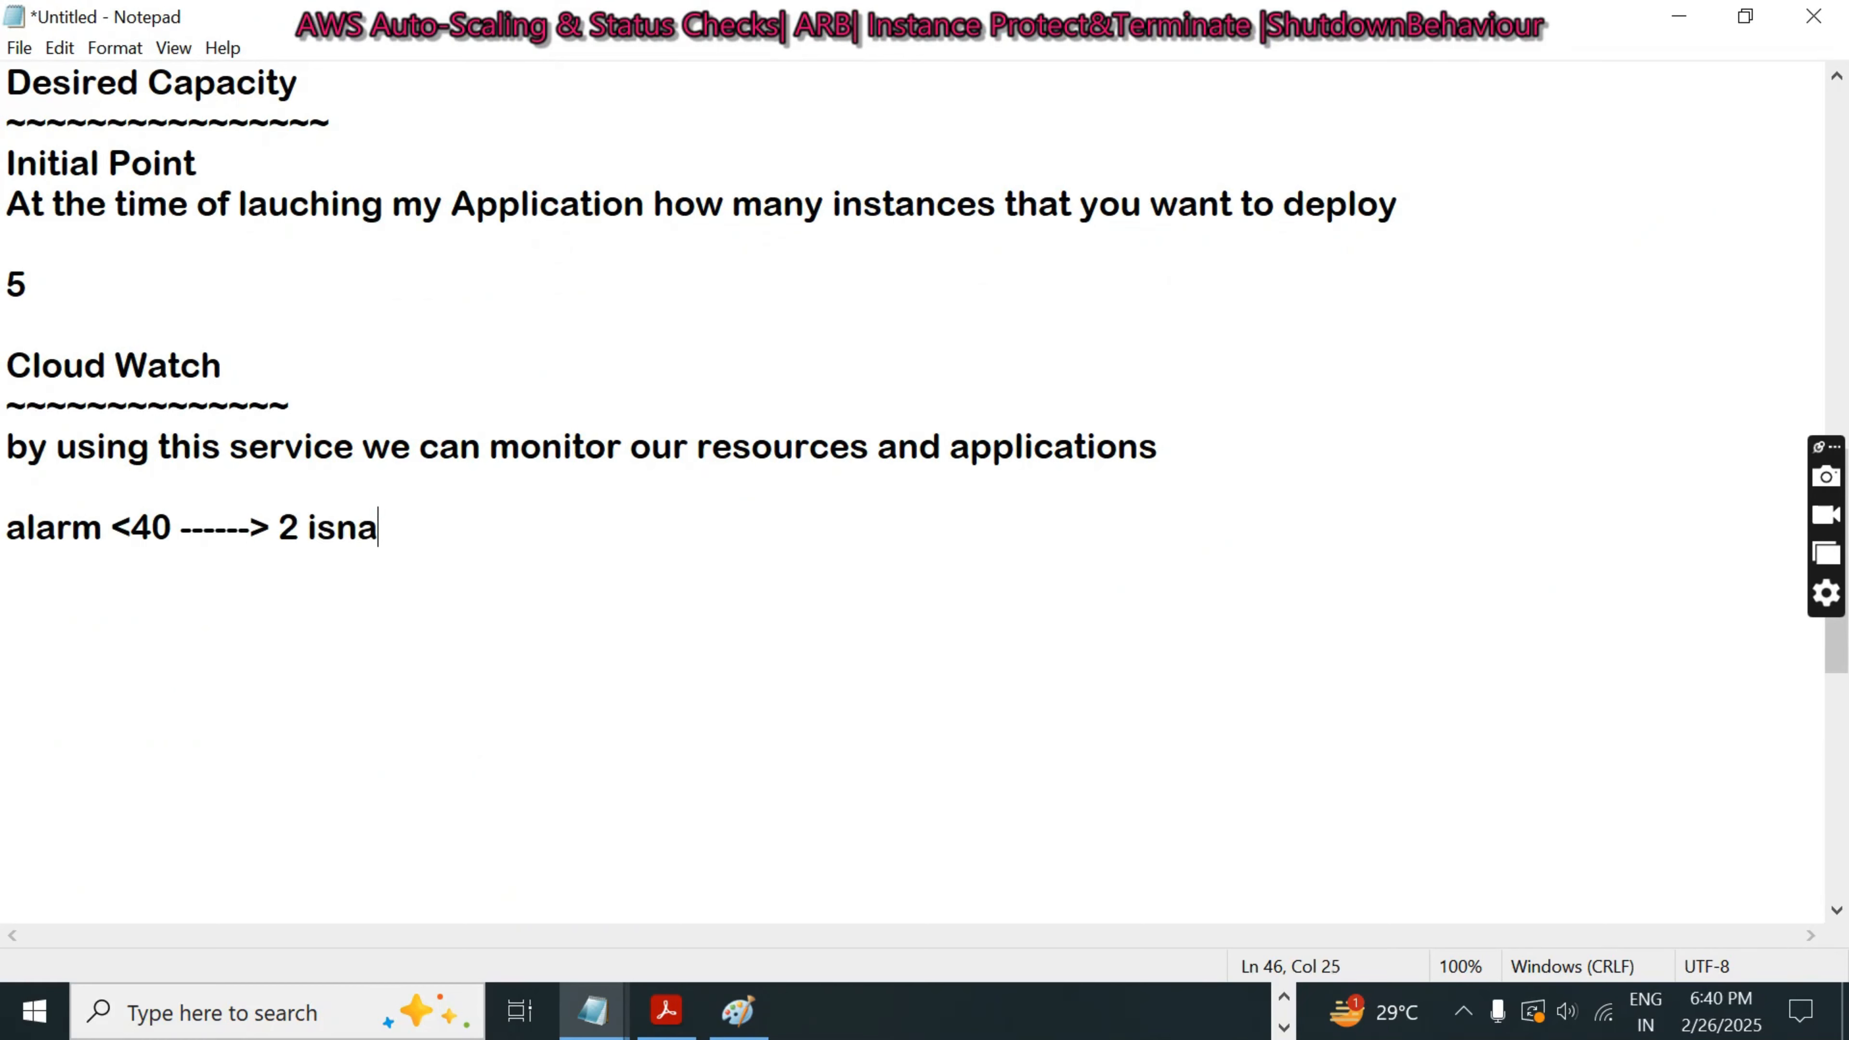
{"action": "key", "text": "BackSpace"}
{"action": "key", "text": "BackSpace"}
{"action": "key", "text": "BackSpace"}
{"action": "key", "text": "BackSpace"}
{"action": "type", "text": "nsatan"}
{"action": "key", "text": "BackSpace"}
{"action": "key", "text": "BackSpace"}
{"action": "key", "text": "BackSpace"}
{"action": "key", "text": "BackSpace"}
{"action": "type", "text": "tances"}
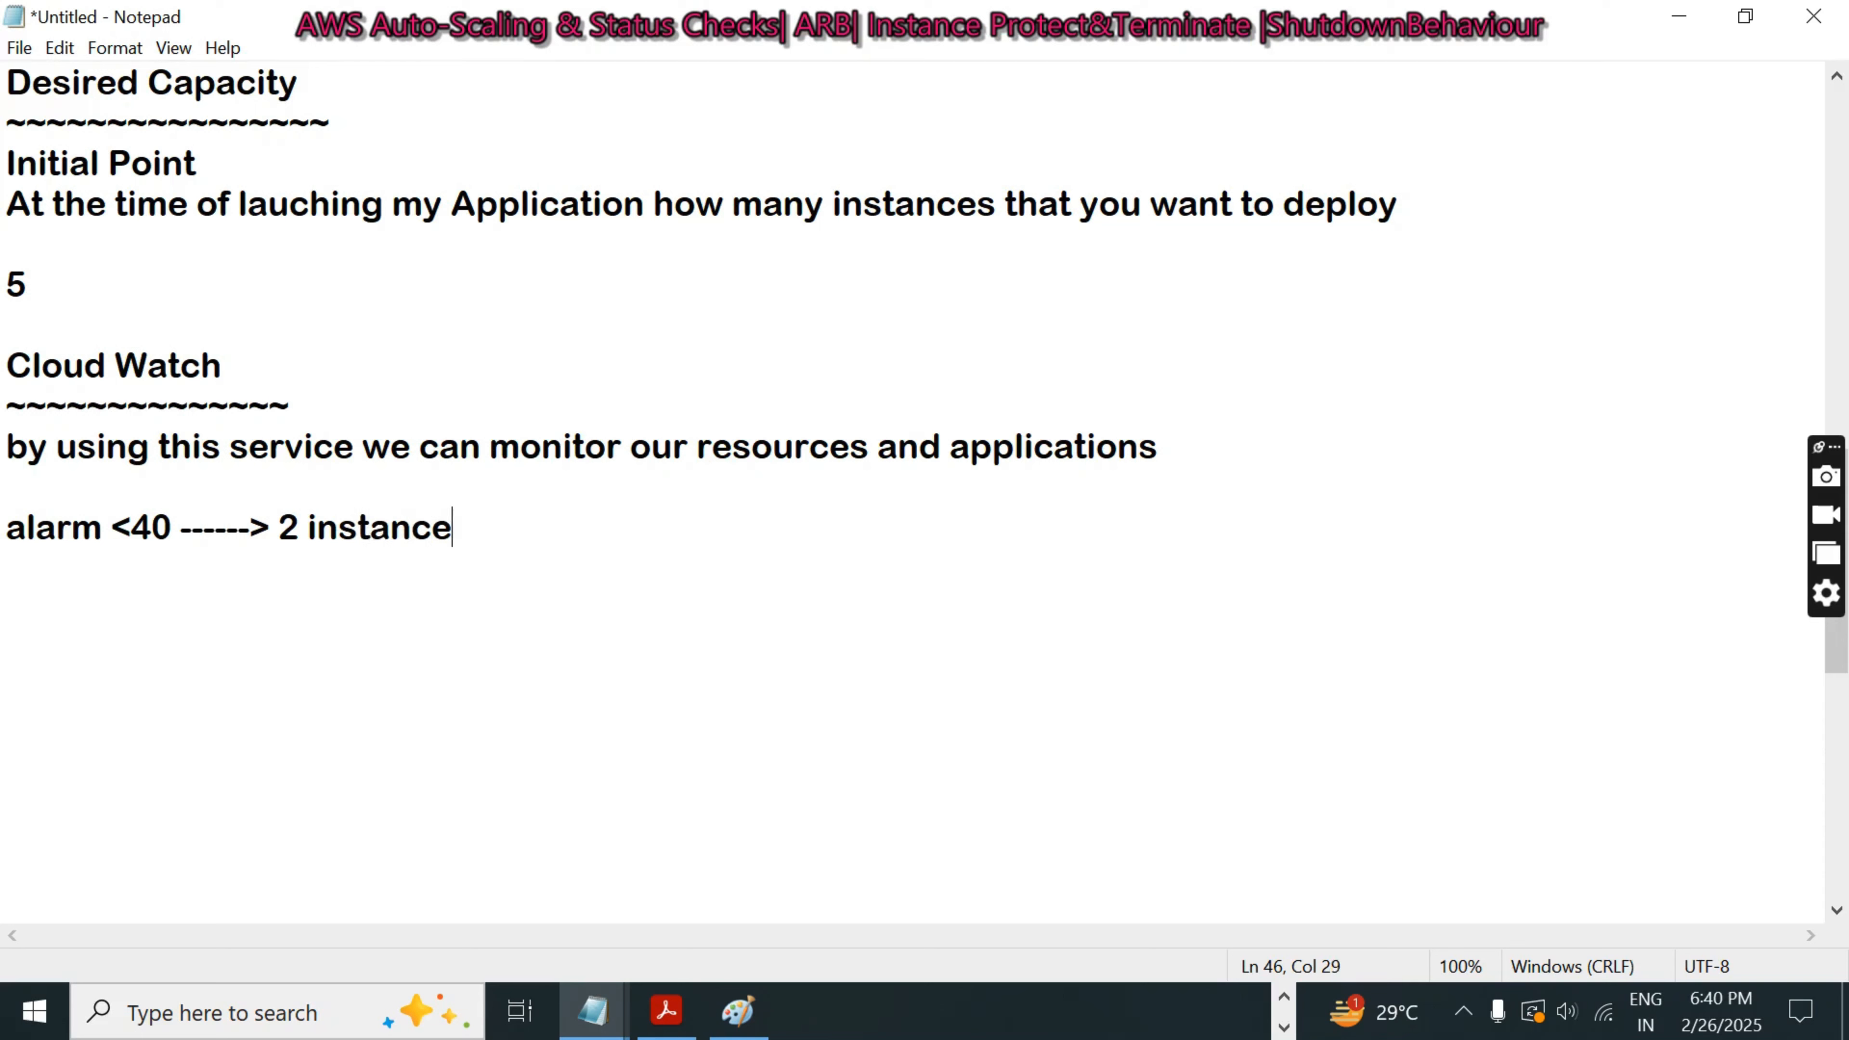
- Add the line ">=50 ------> 2 instances add" below and append "remove" to the alarm <40 line
{"action": "left_click_drag", "start_coordinate": [283, 529], "coordinate": [508, 529]}
{"action": "left_click", "coordinate": [559, 537]}
{"action": "key", "text": "Return"}
{"action": "key", "text": "Return"}
{"action": "type", "text": ">=50"}
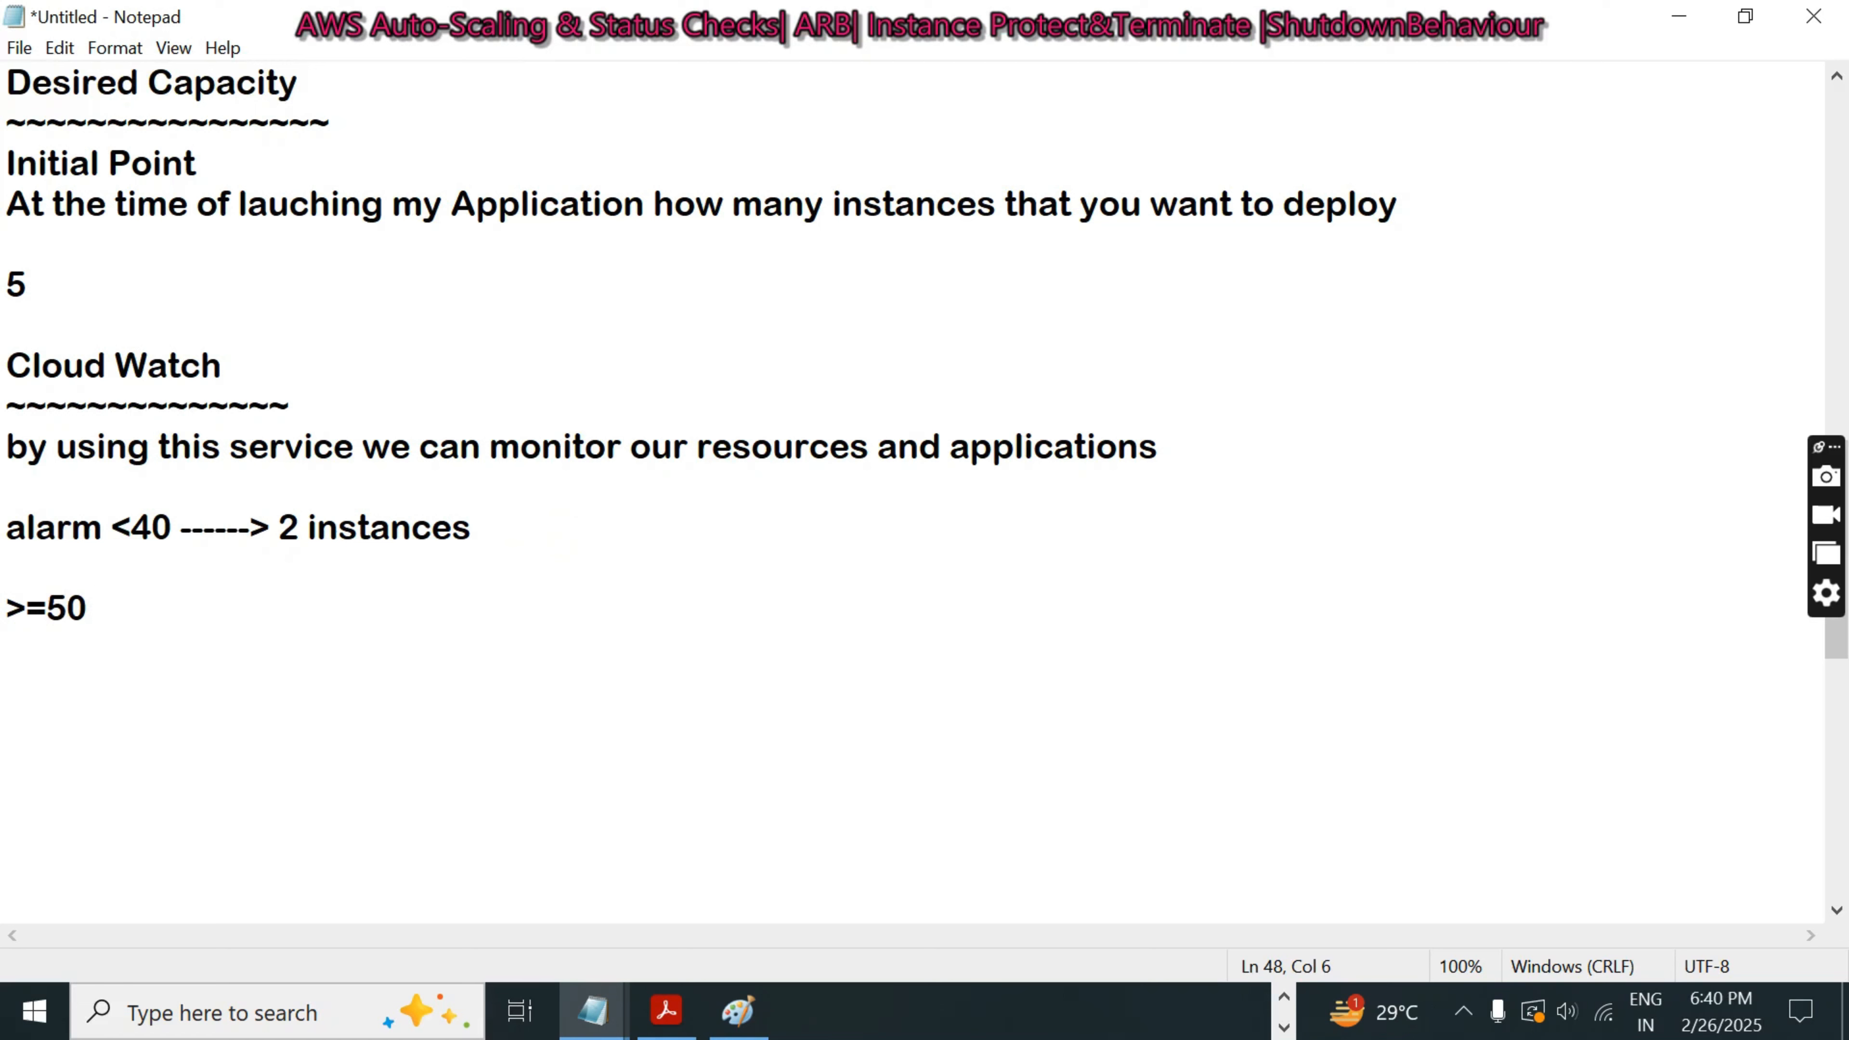
{"action": "type", "text": " ------> 2 insat"}
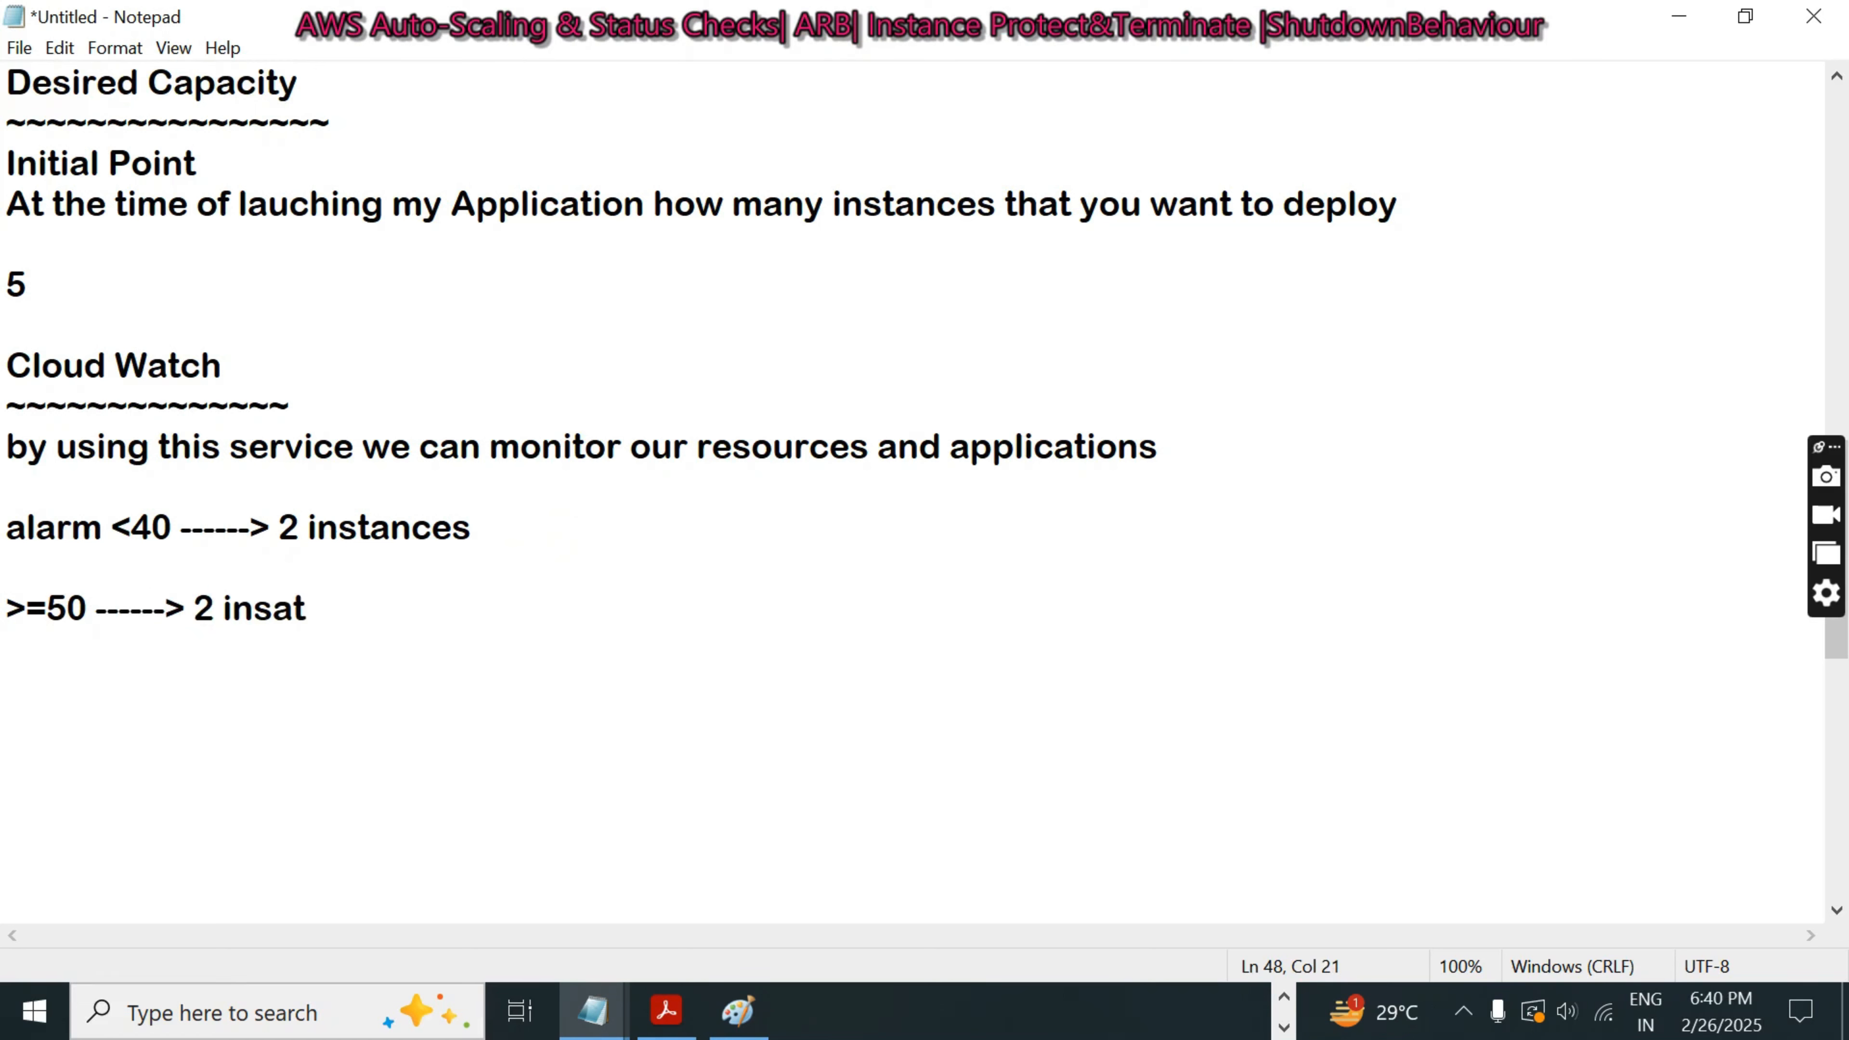
{"action": "key", "text": "BackSpace"}
{"action": "key", "text": "BackSpace"}
{"action": "type", "text": "tances a"}
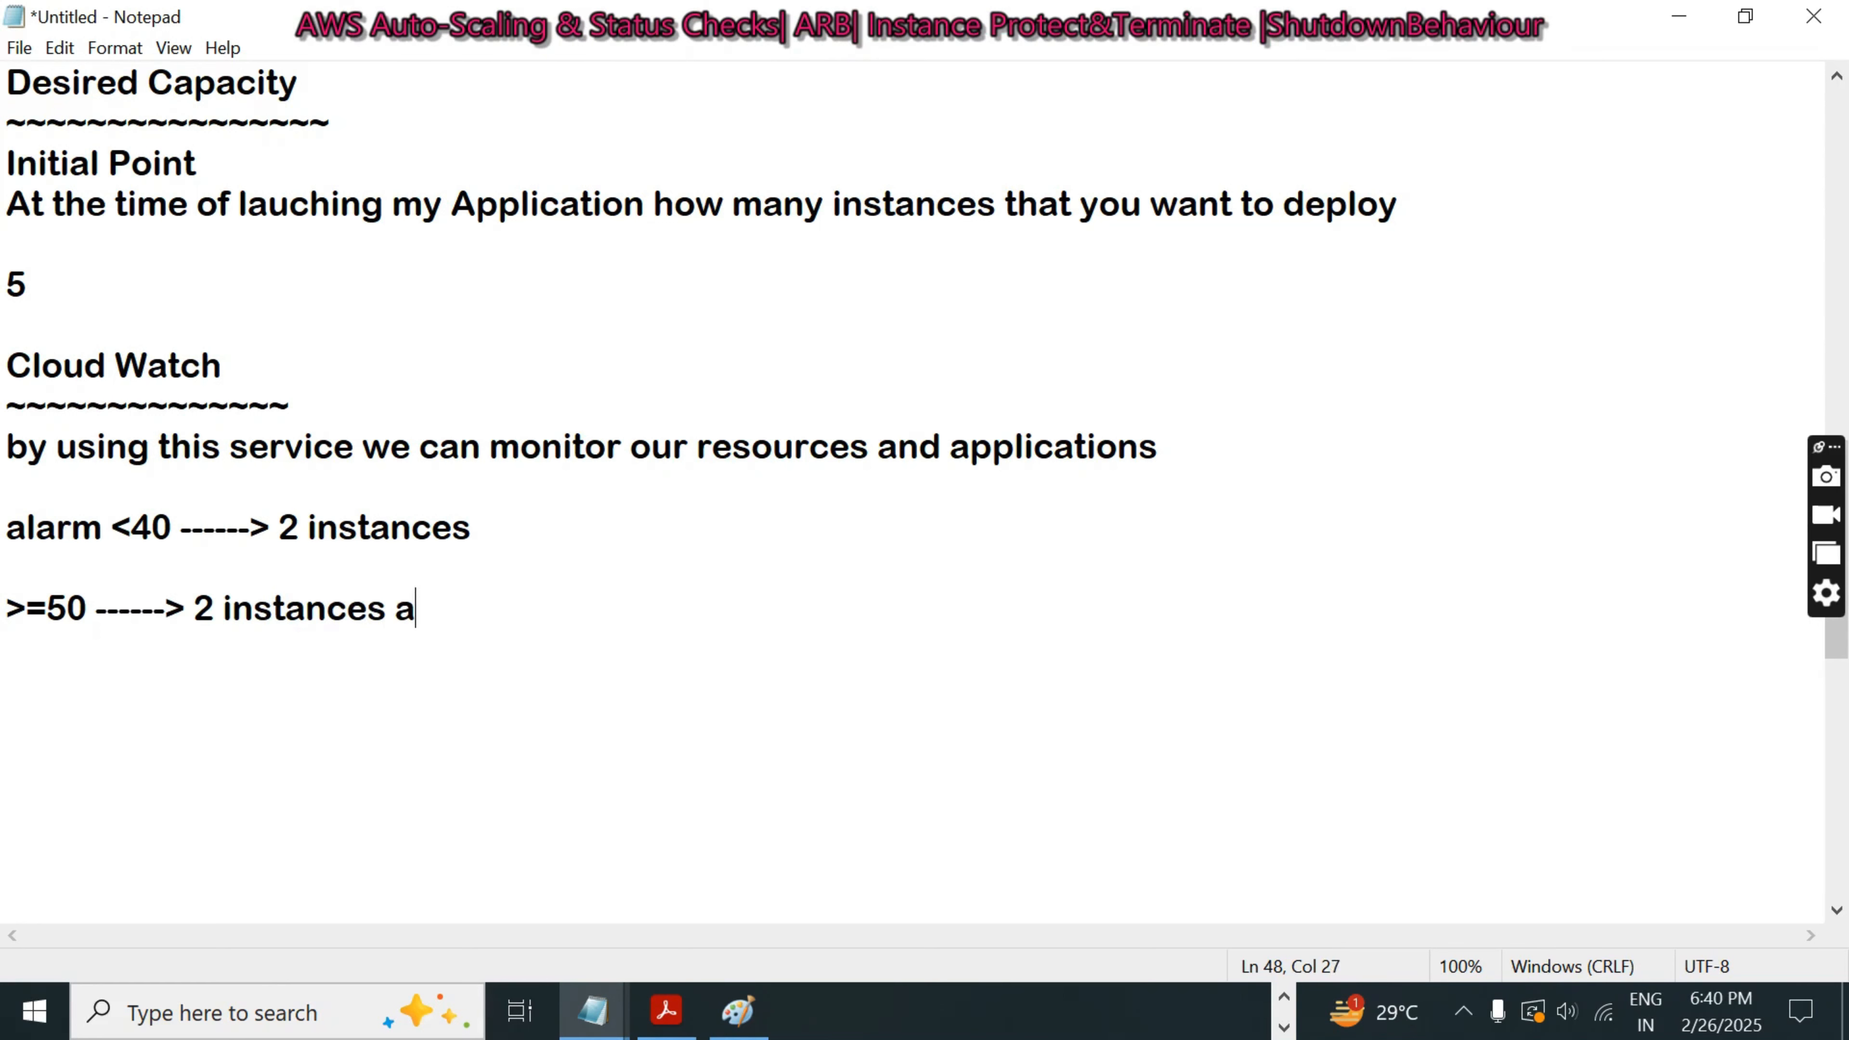
{"action": "type", "text": "dd"}
{"action": "left_click", "coordinate": [510, 522]}
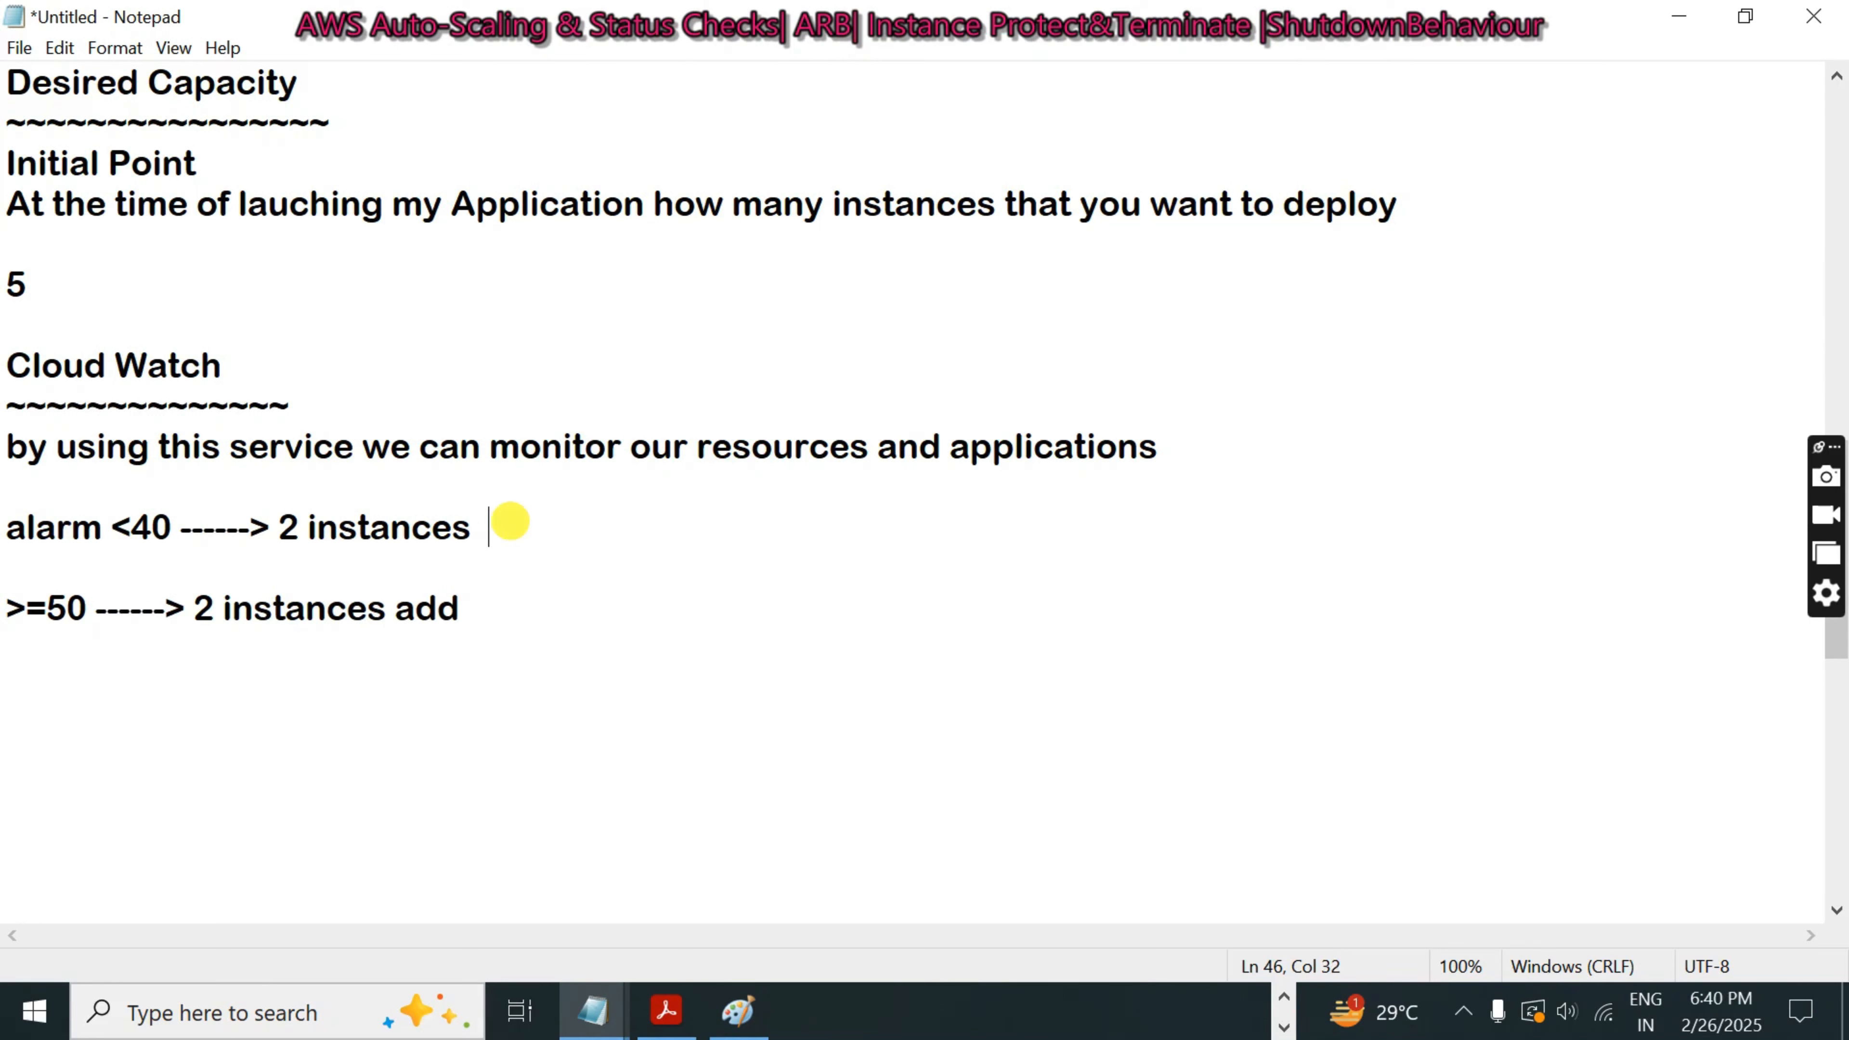
{"action": "type", "text": "remove"}
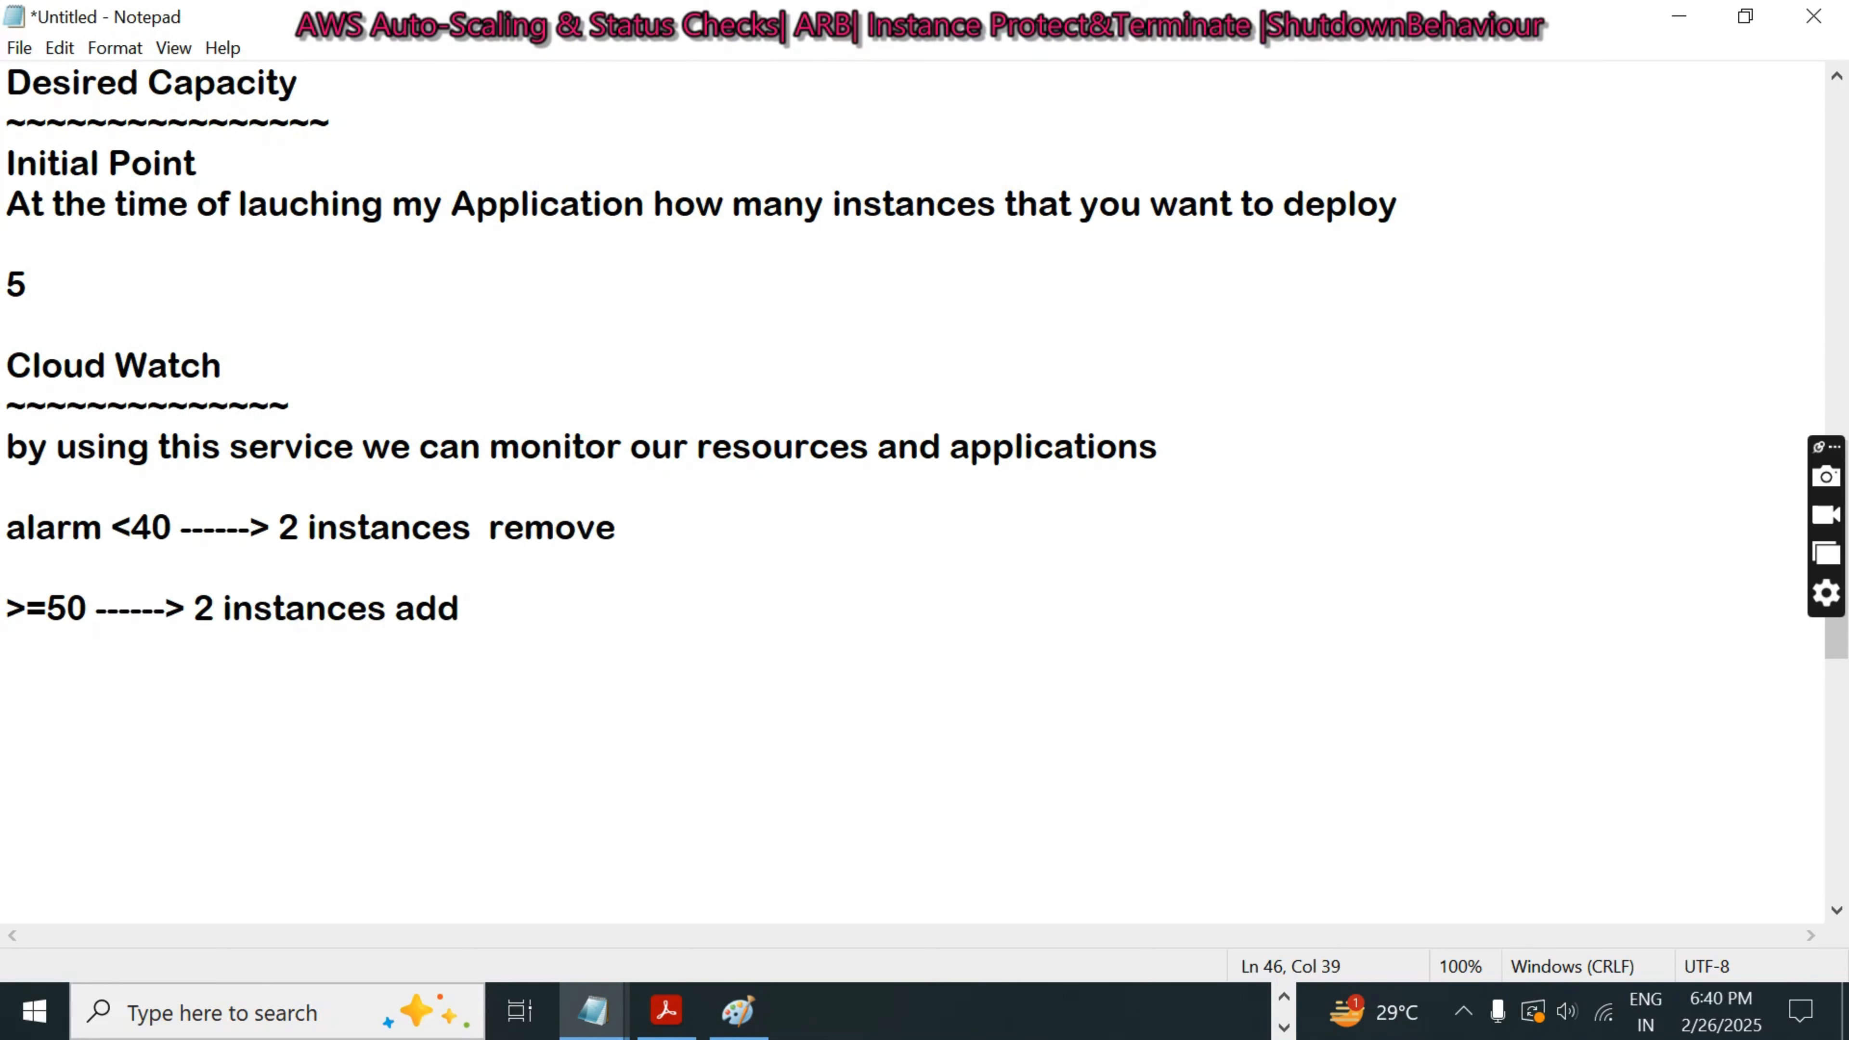
- Return to the AWS console, reload the Instances page, filter it to Running and enlarge the list area
{"action": "left_click", "coordinate": [1679, 16]}
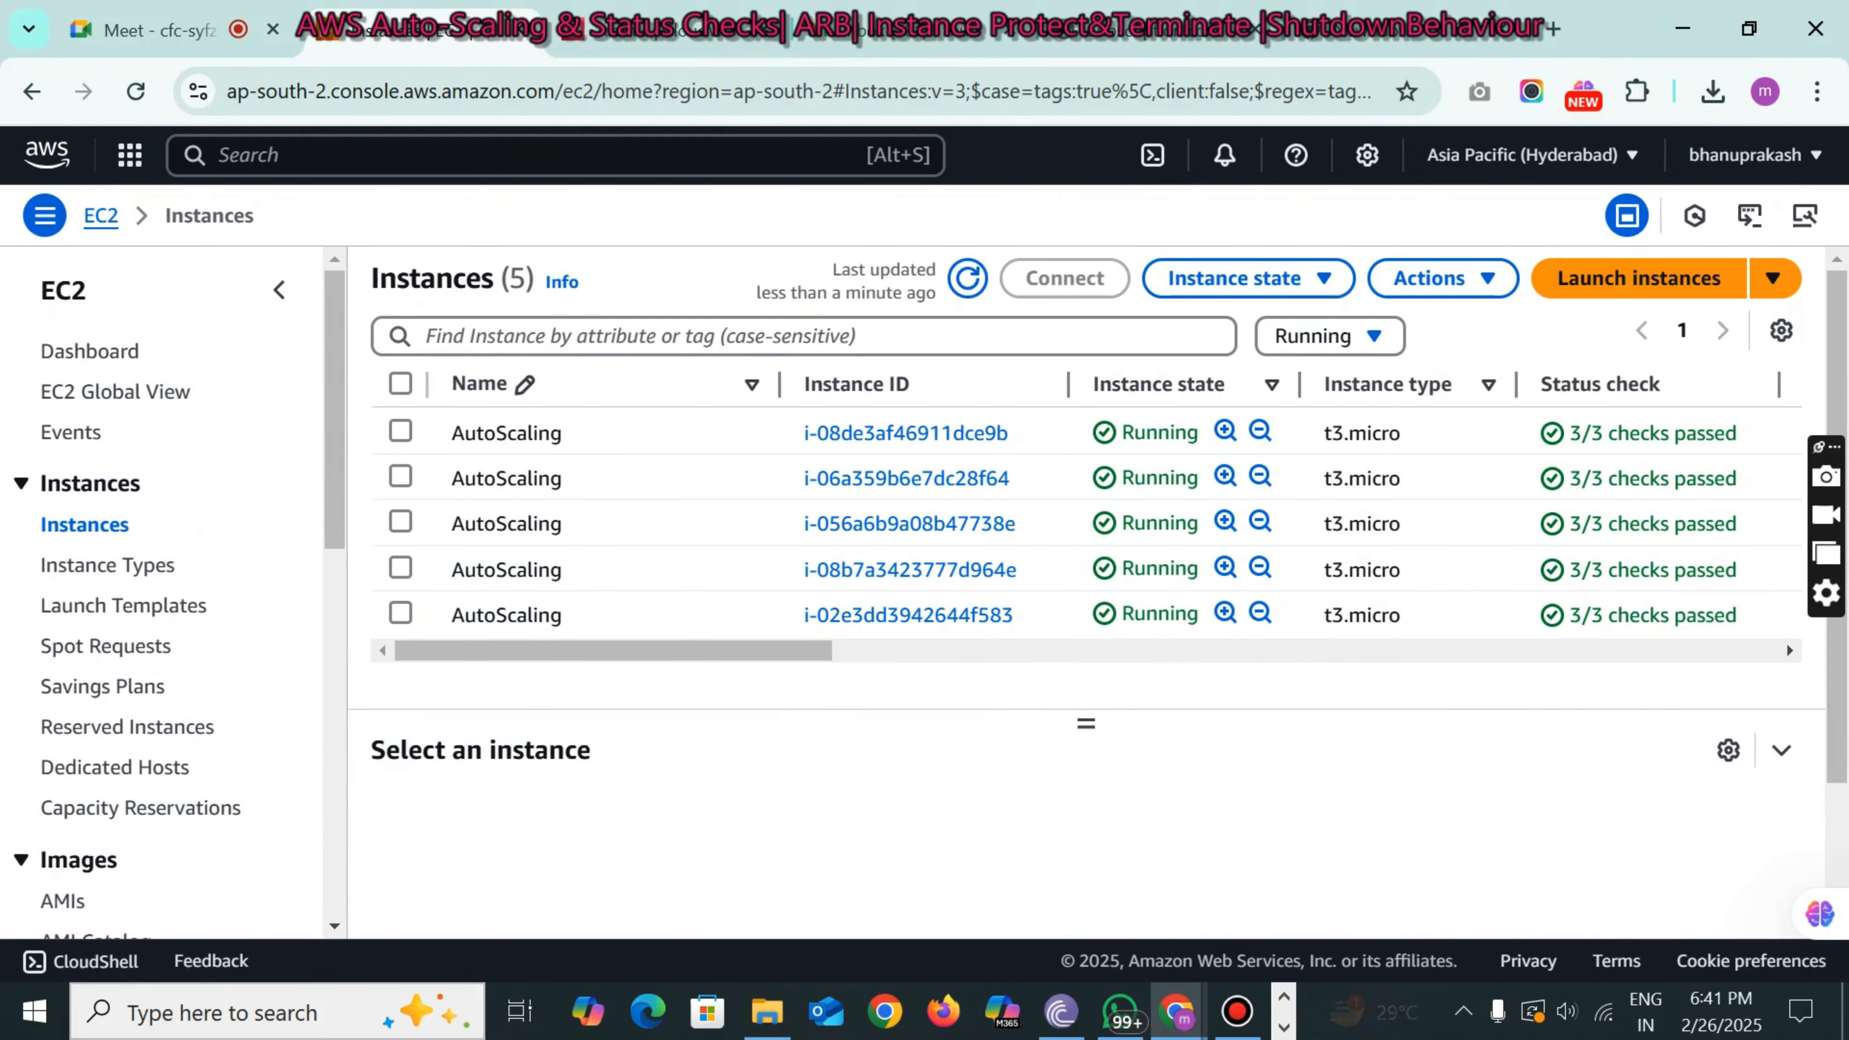
{"action": "left_click", "coordinate": [966, 259]}
{"action": "left_click", "coordinate": [135, 91]}
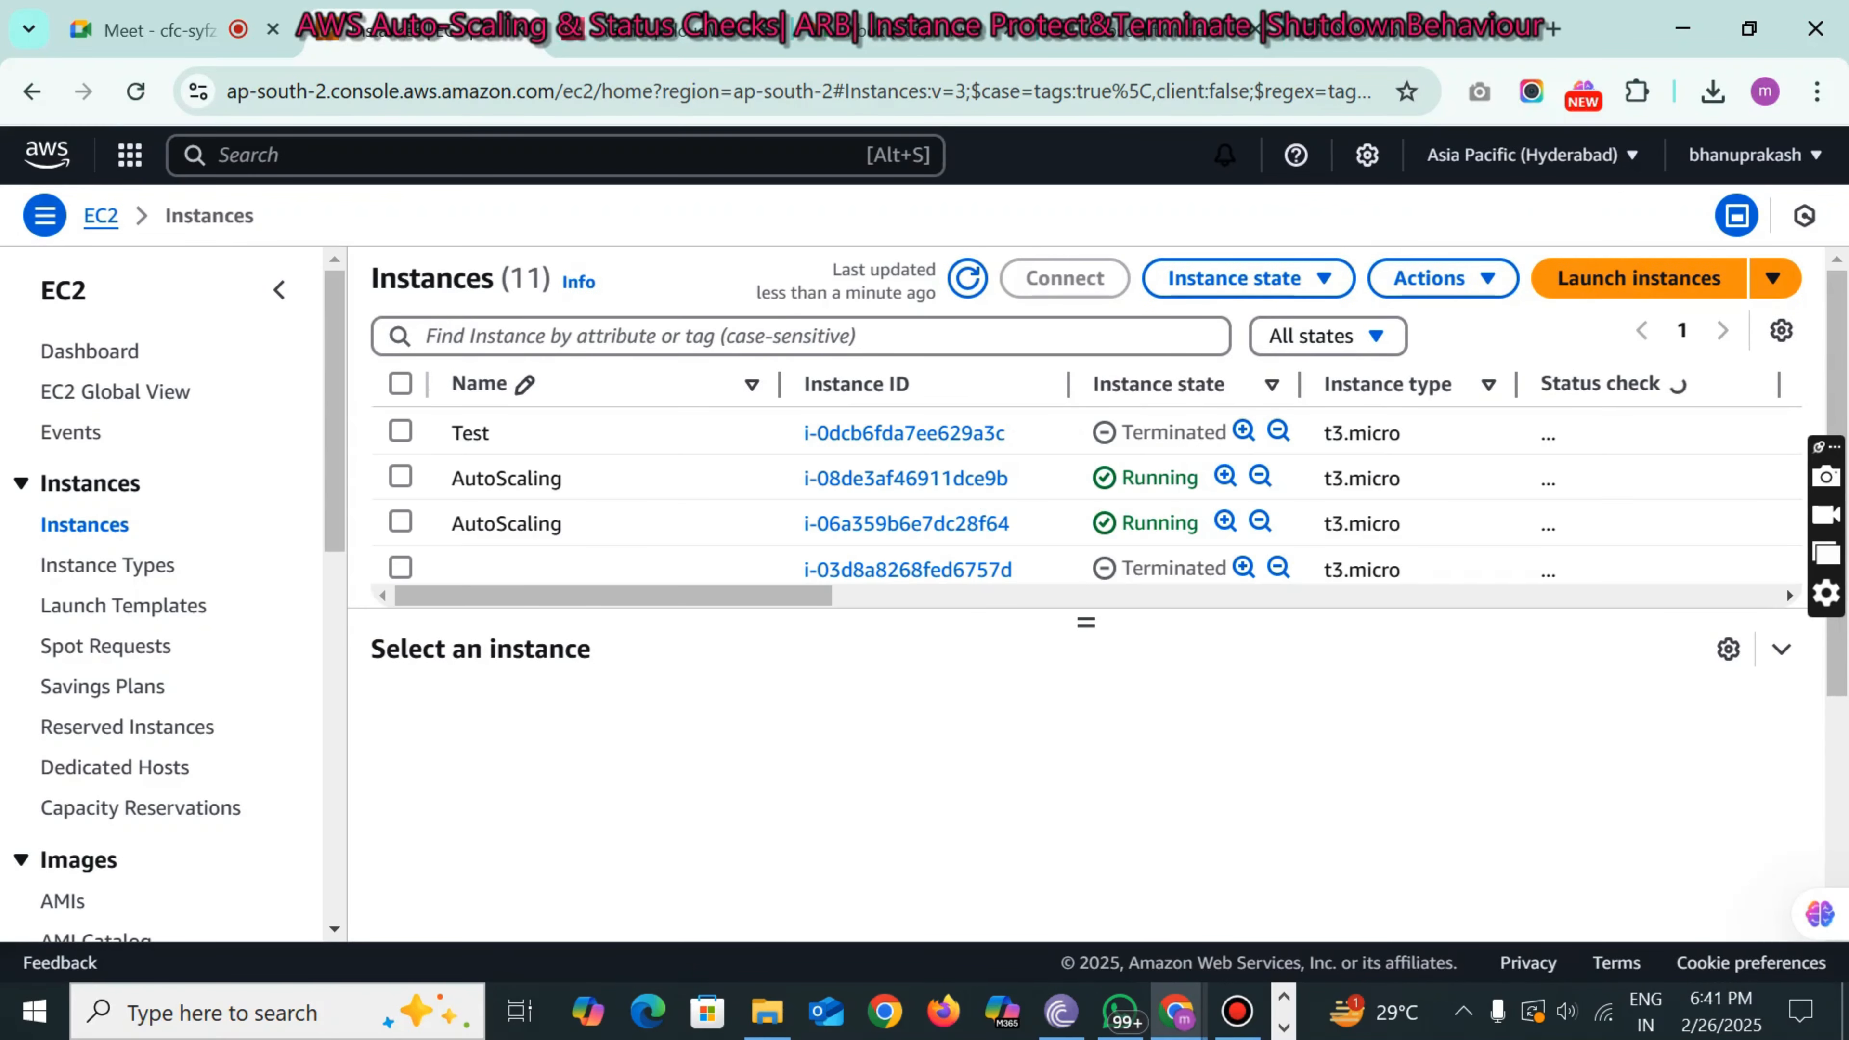
{"action": "left_click", "coordinate": [1318, 335]}
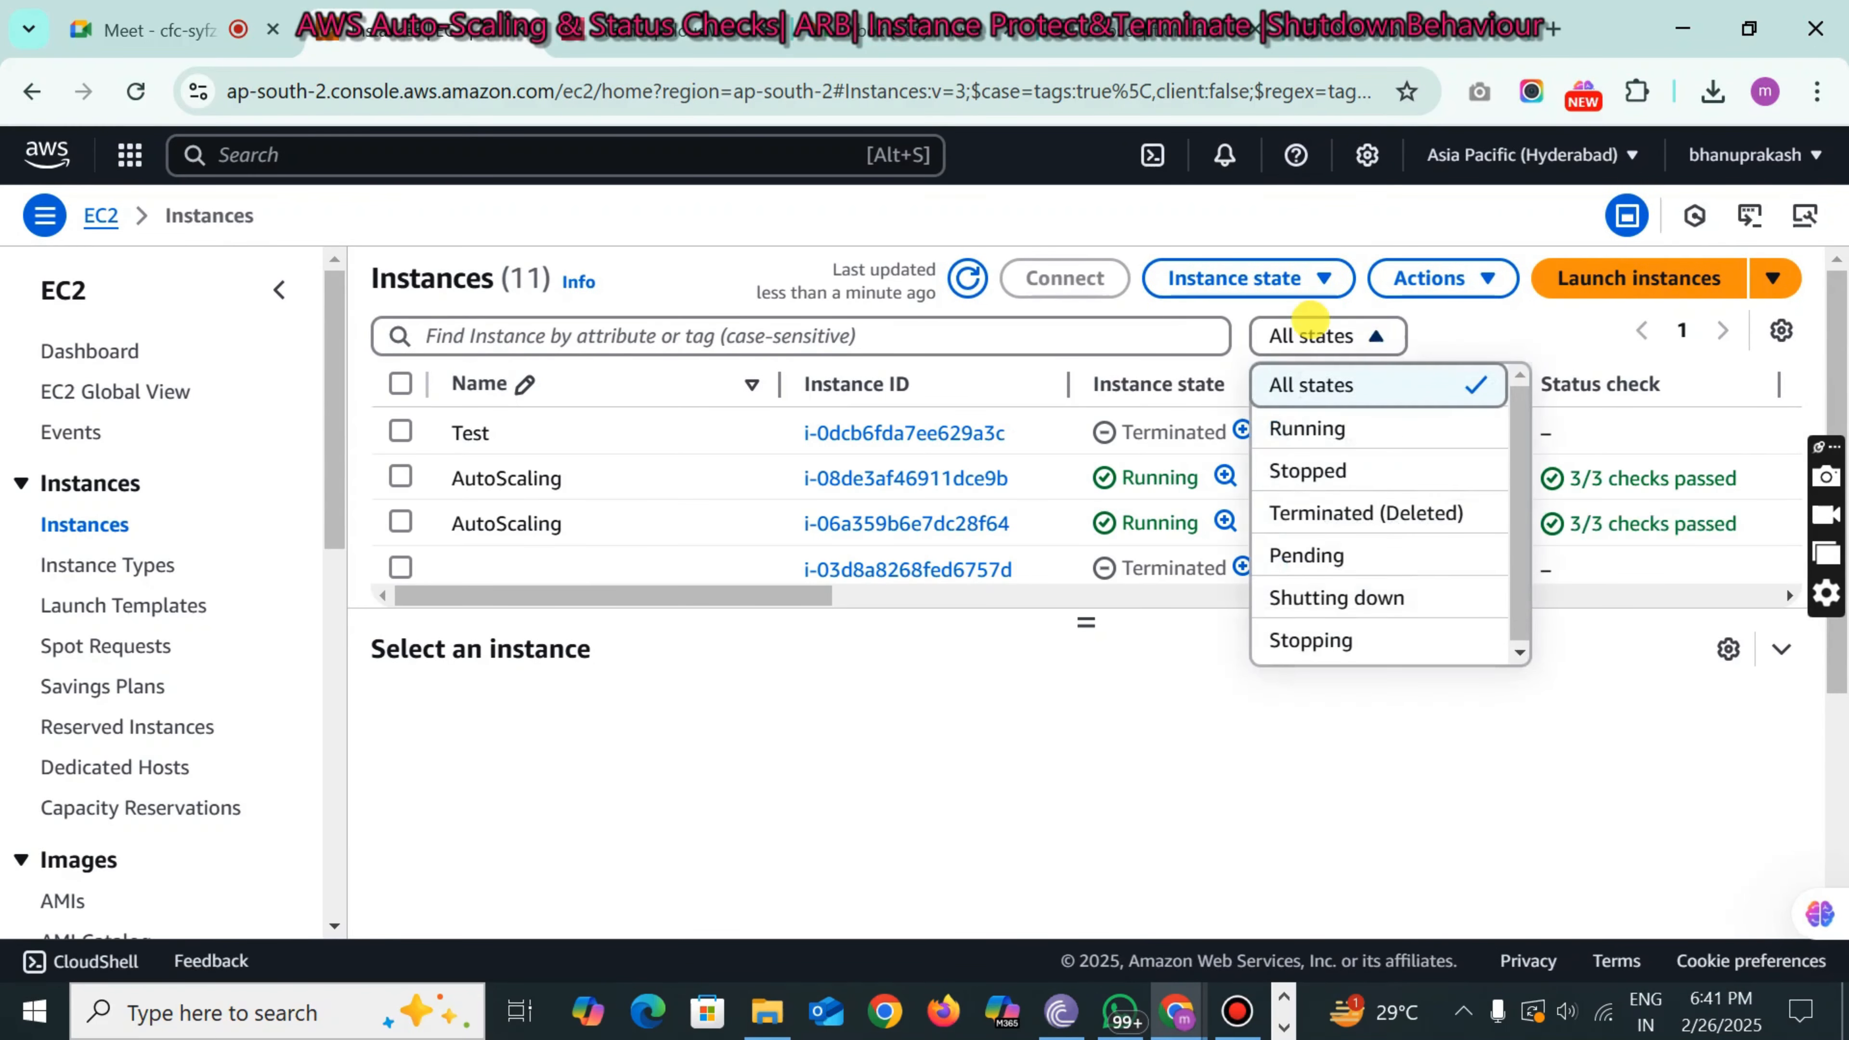
{"action": "left_click", "coordinate": [1303, 425]}
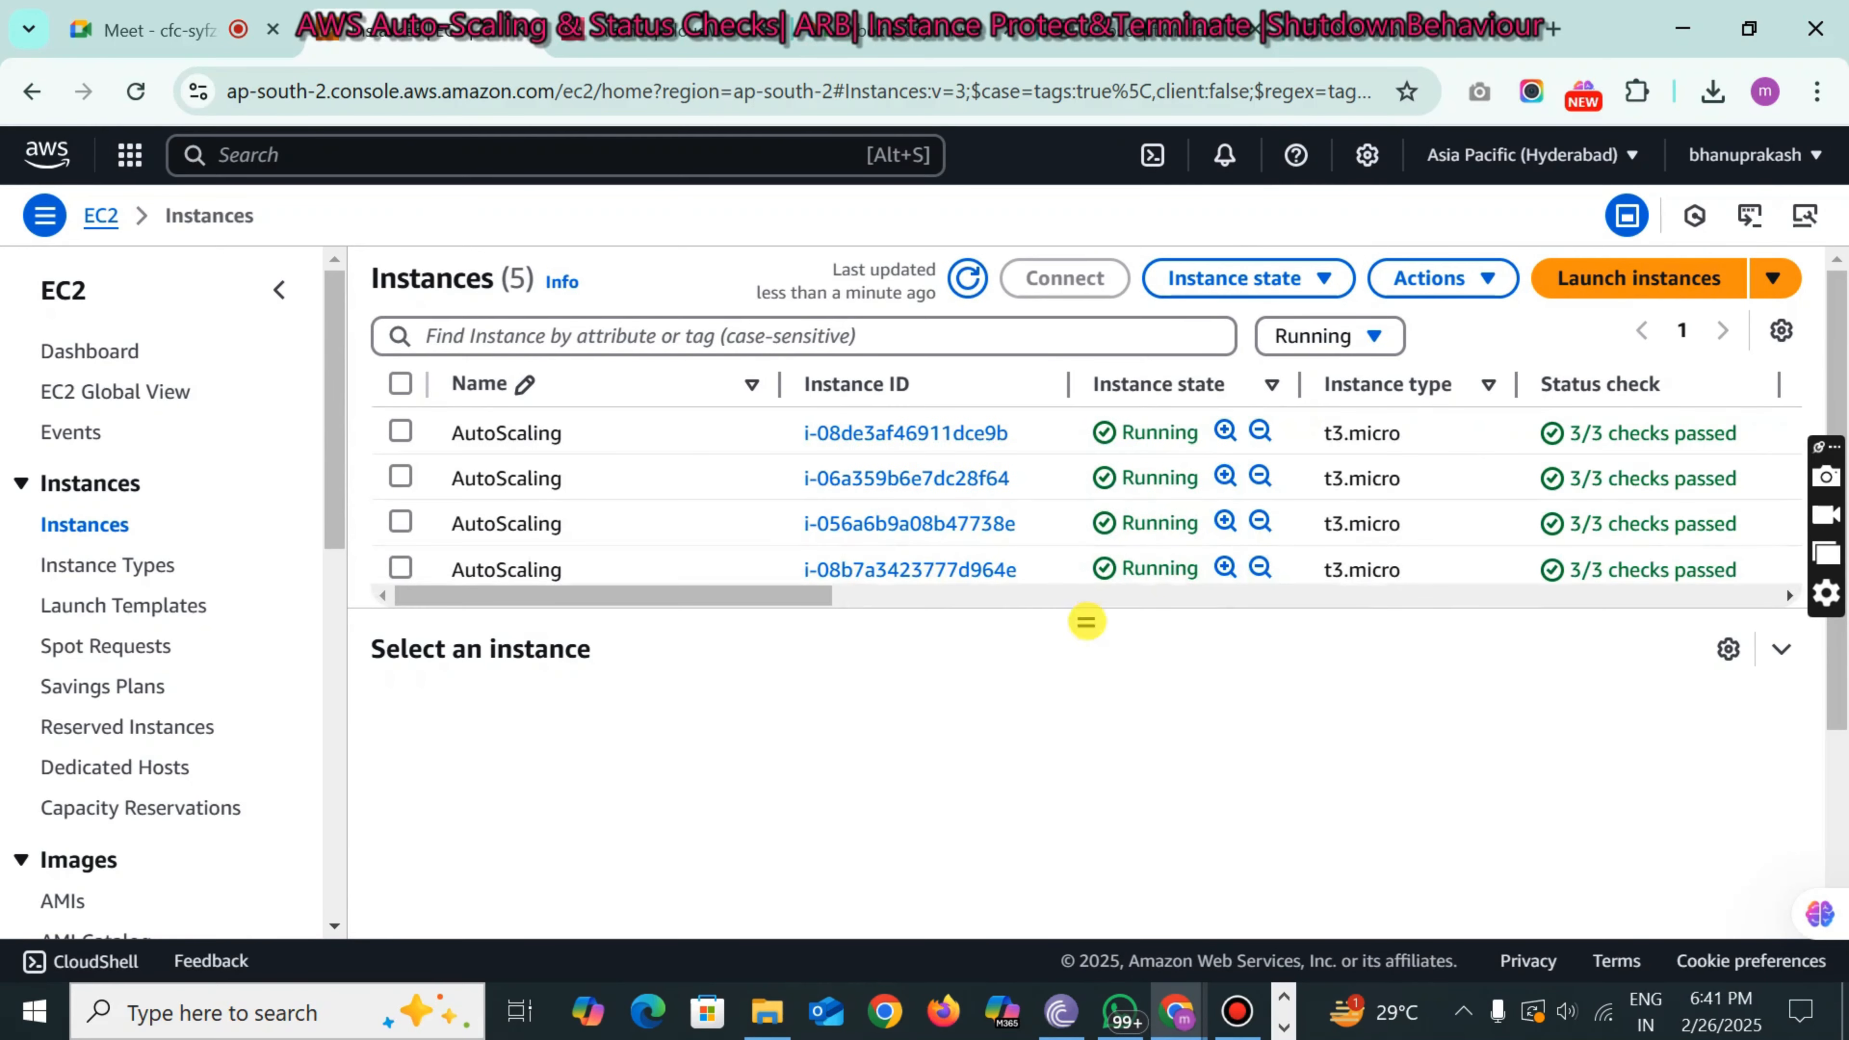
{"action": "left_click_drag", "start_coordinate": [1083, 621], "coordinate": [1094, 821]}
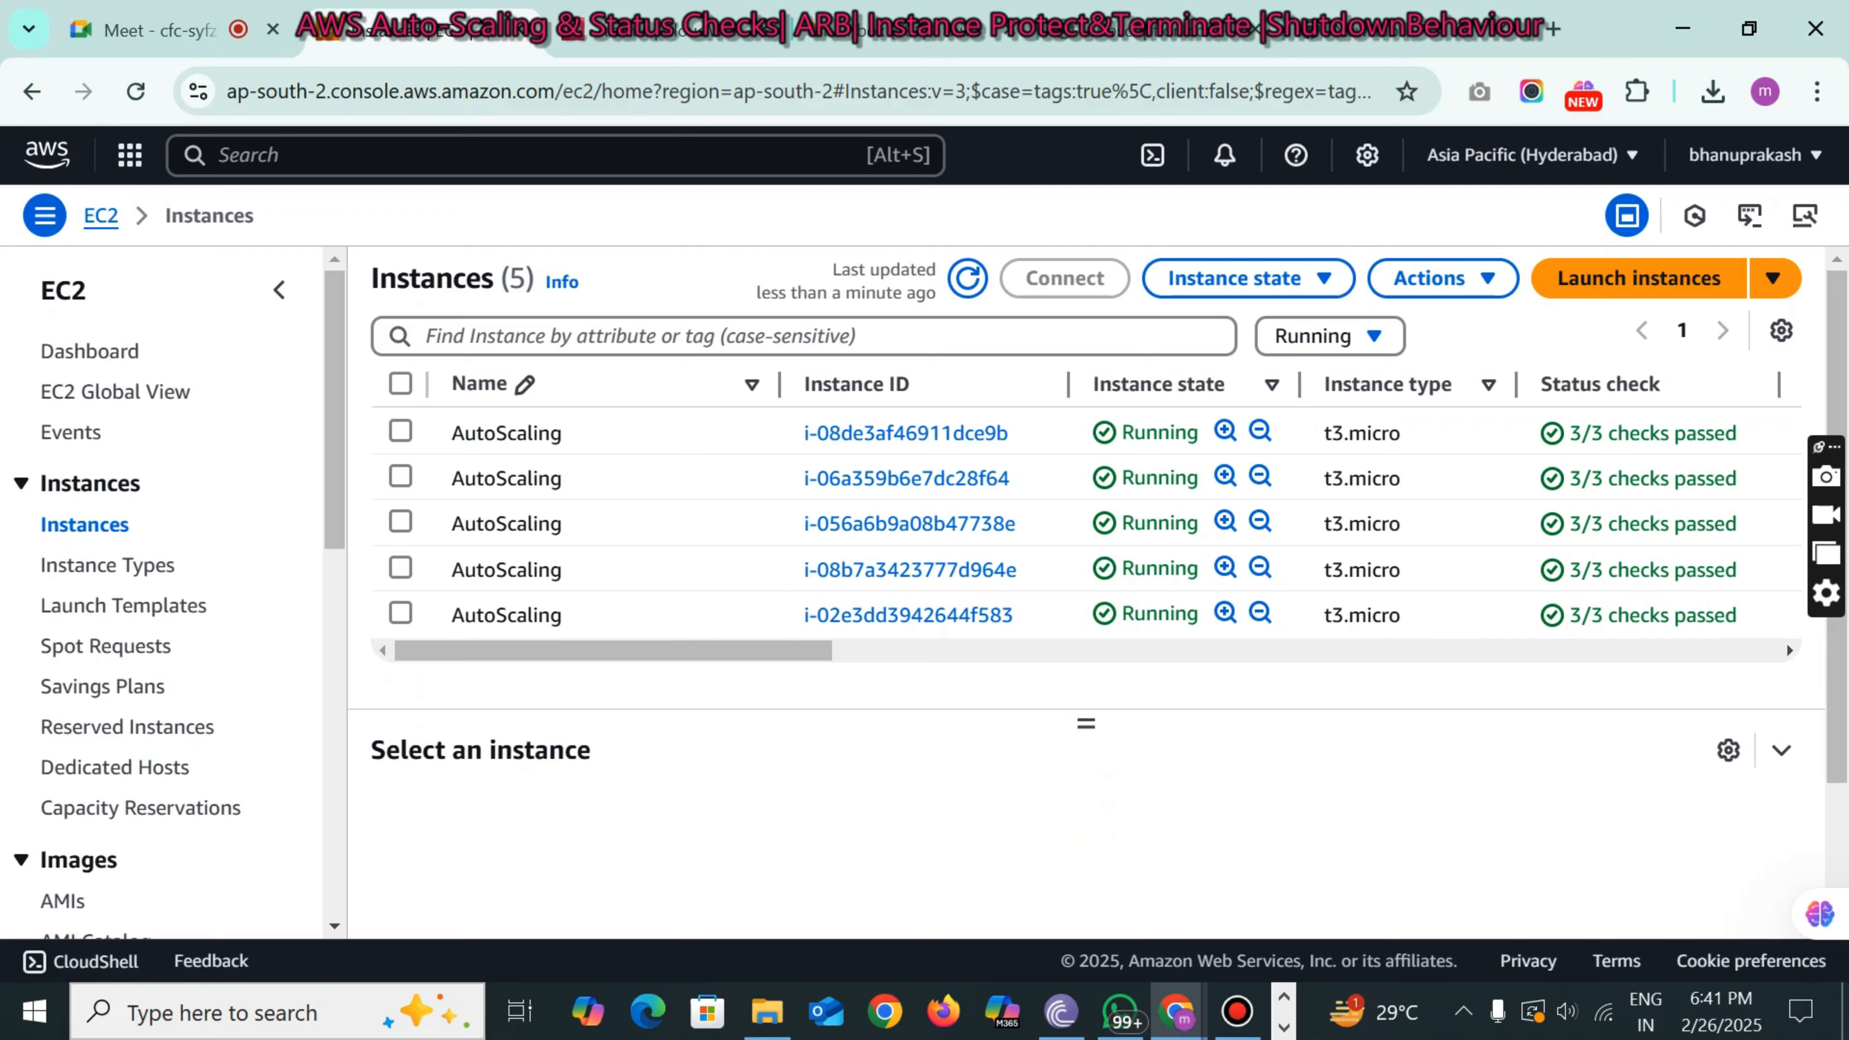
- Check the Google Meet tab, return to the EC2 Instances page and close the floating meeting window
{"action": "left_click", "coordinate": [193, 26]}
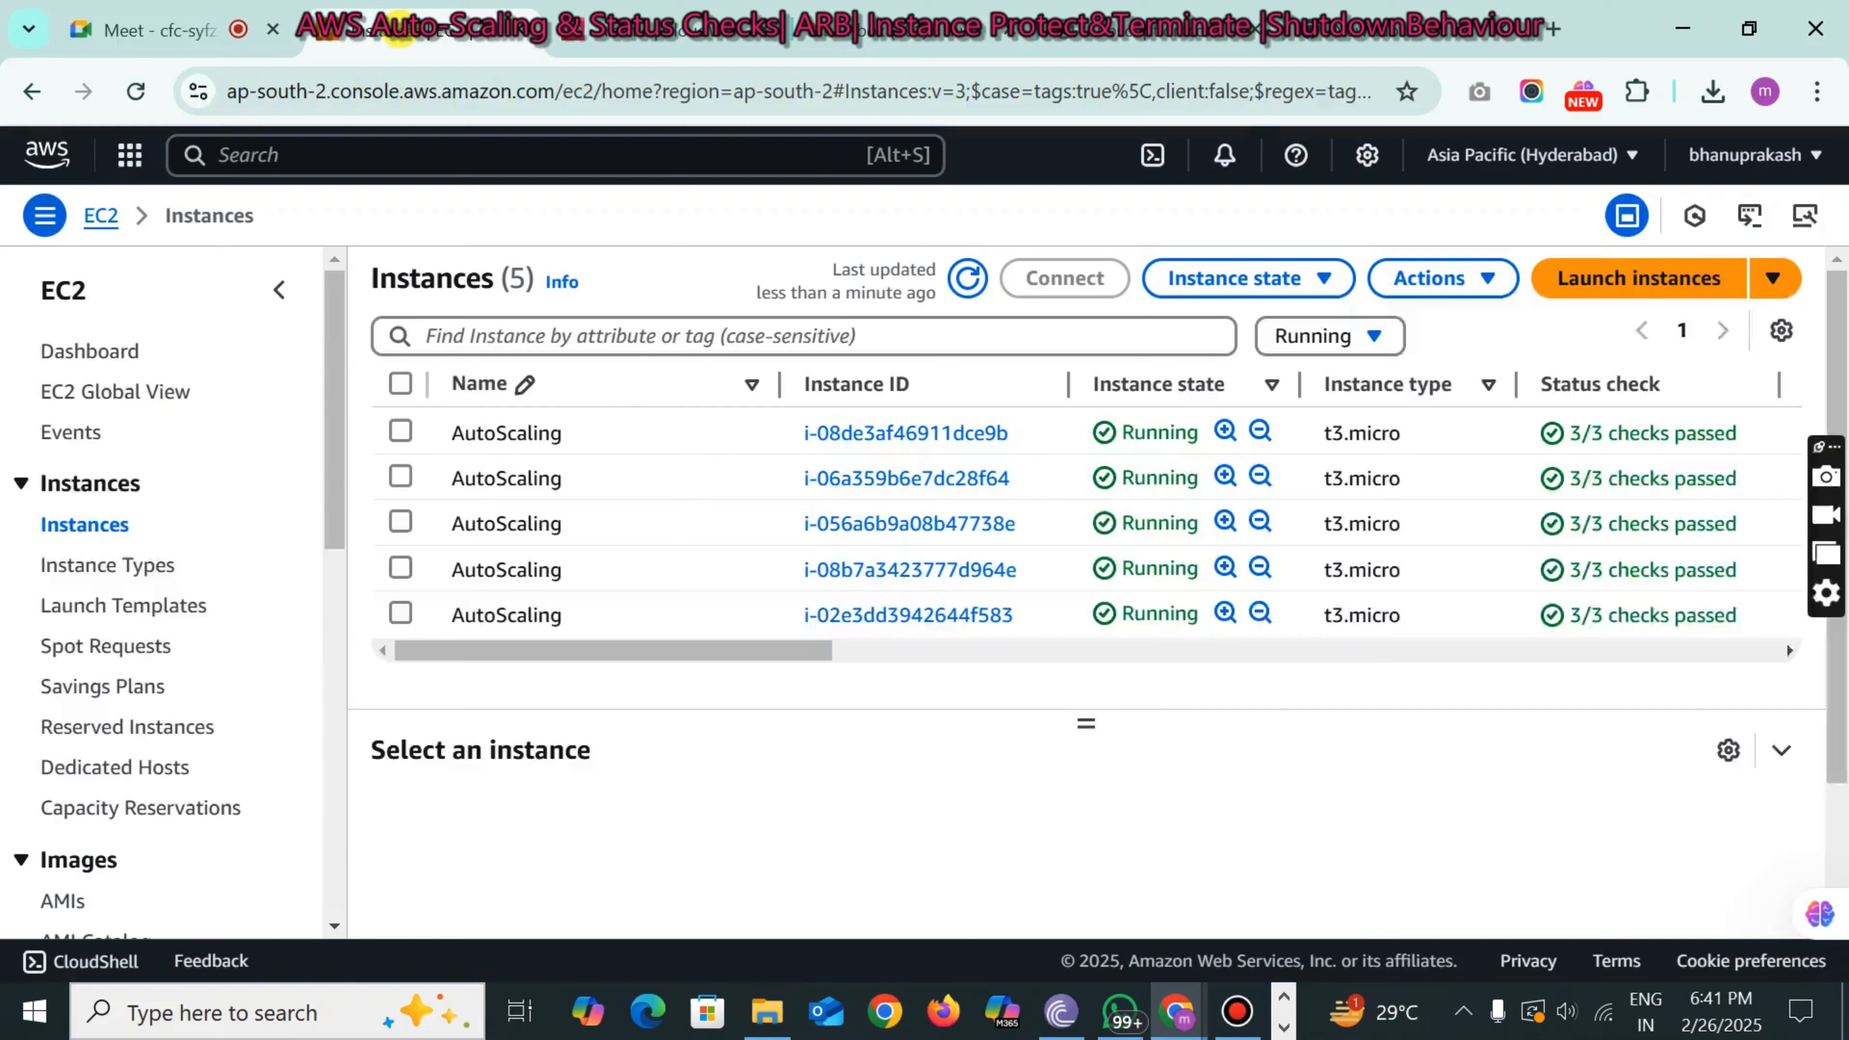
{"action": "left_click", "coordinate": [408, 27]}
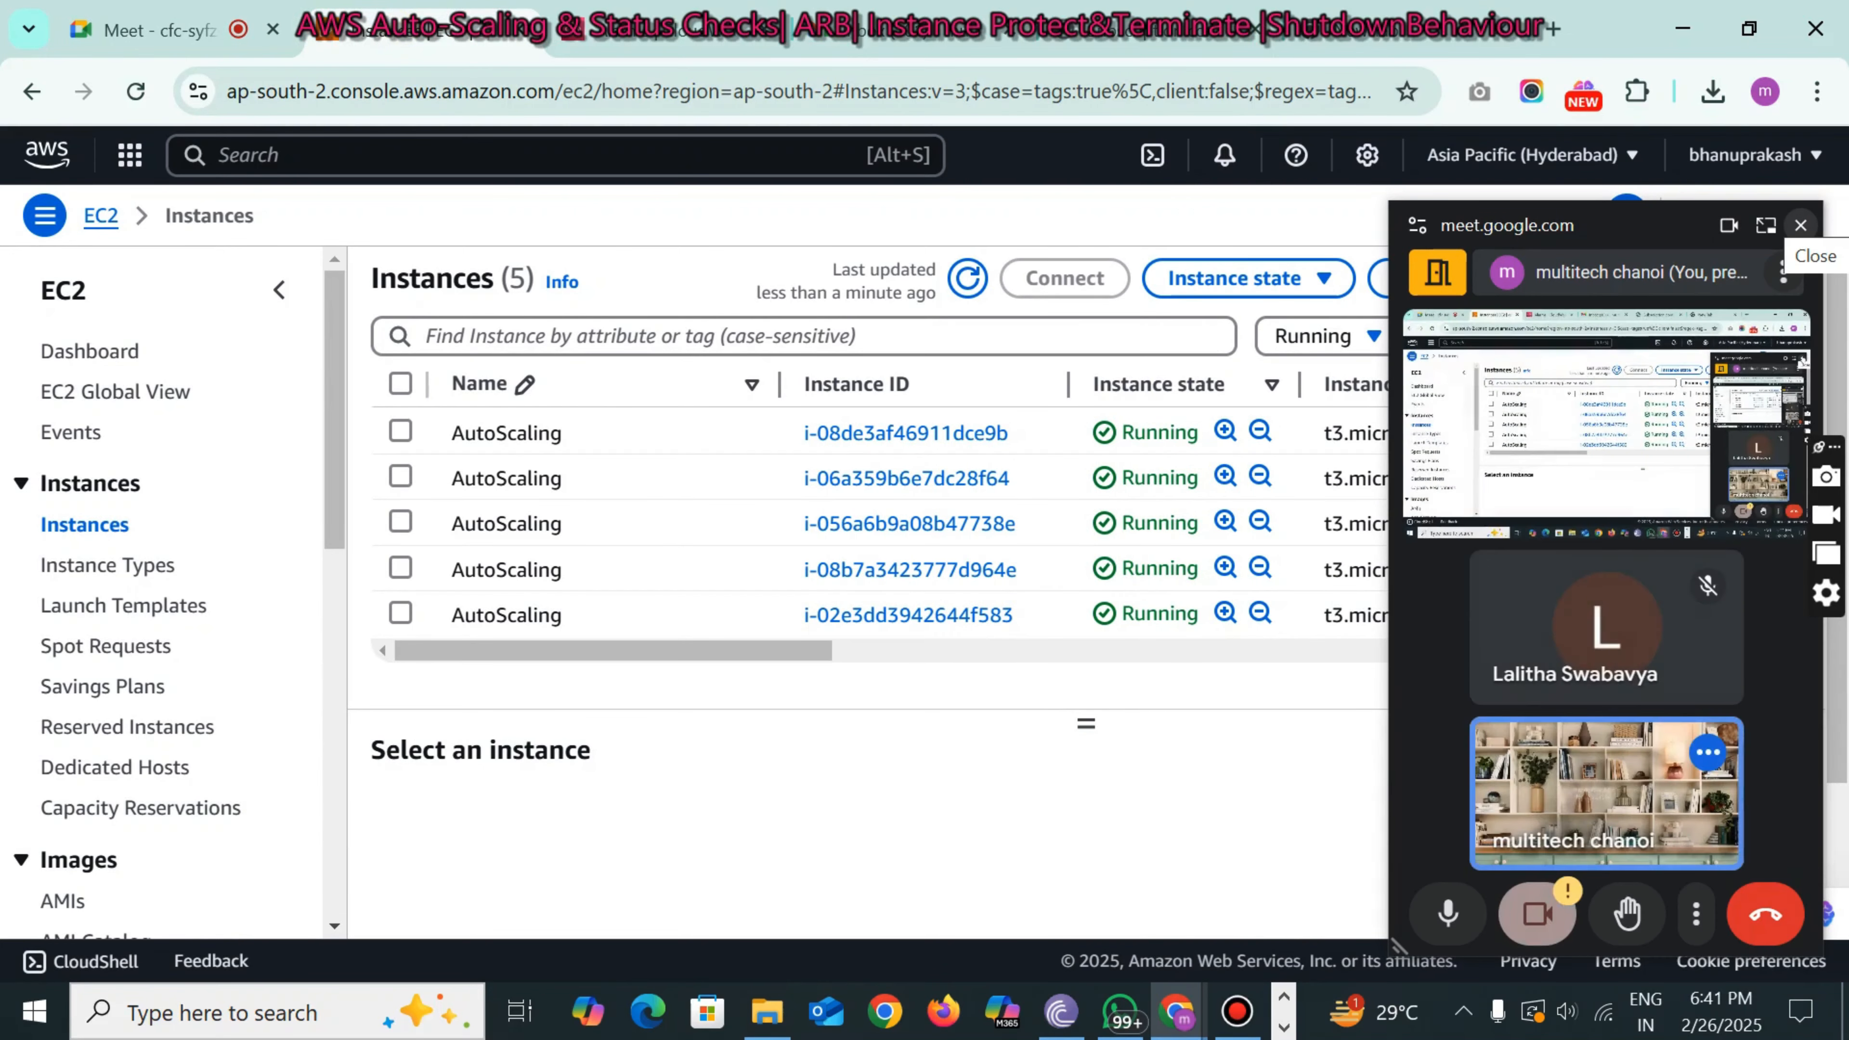
{"action": "left_click", "coordinate": [1801, 222]}
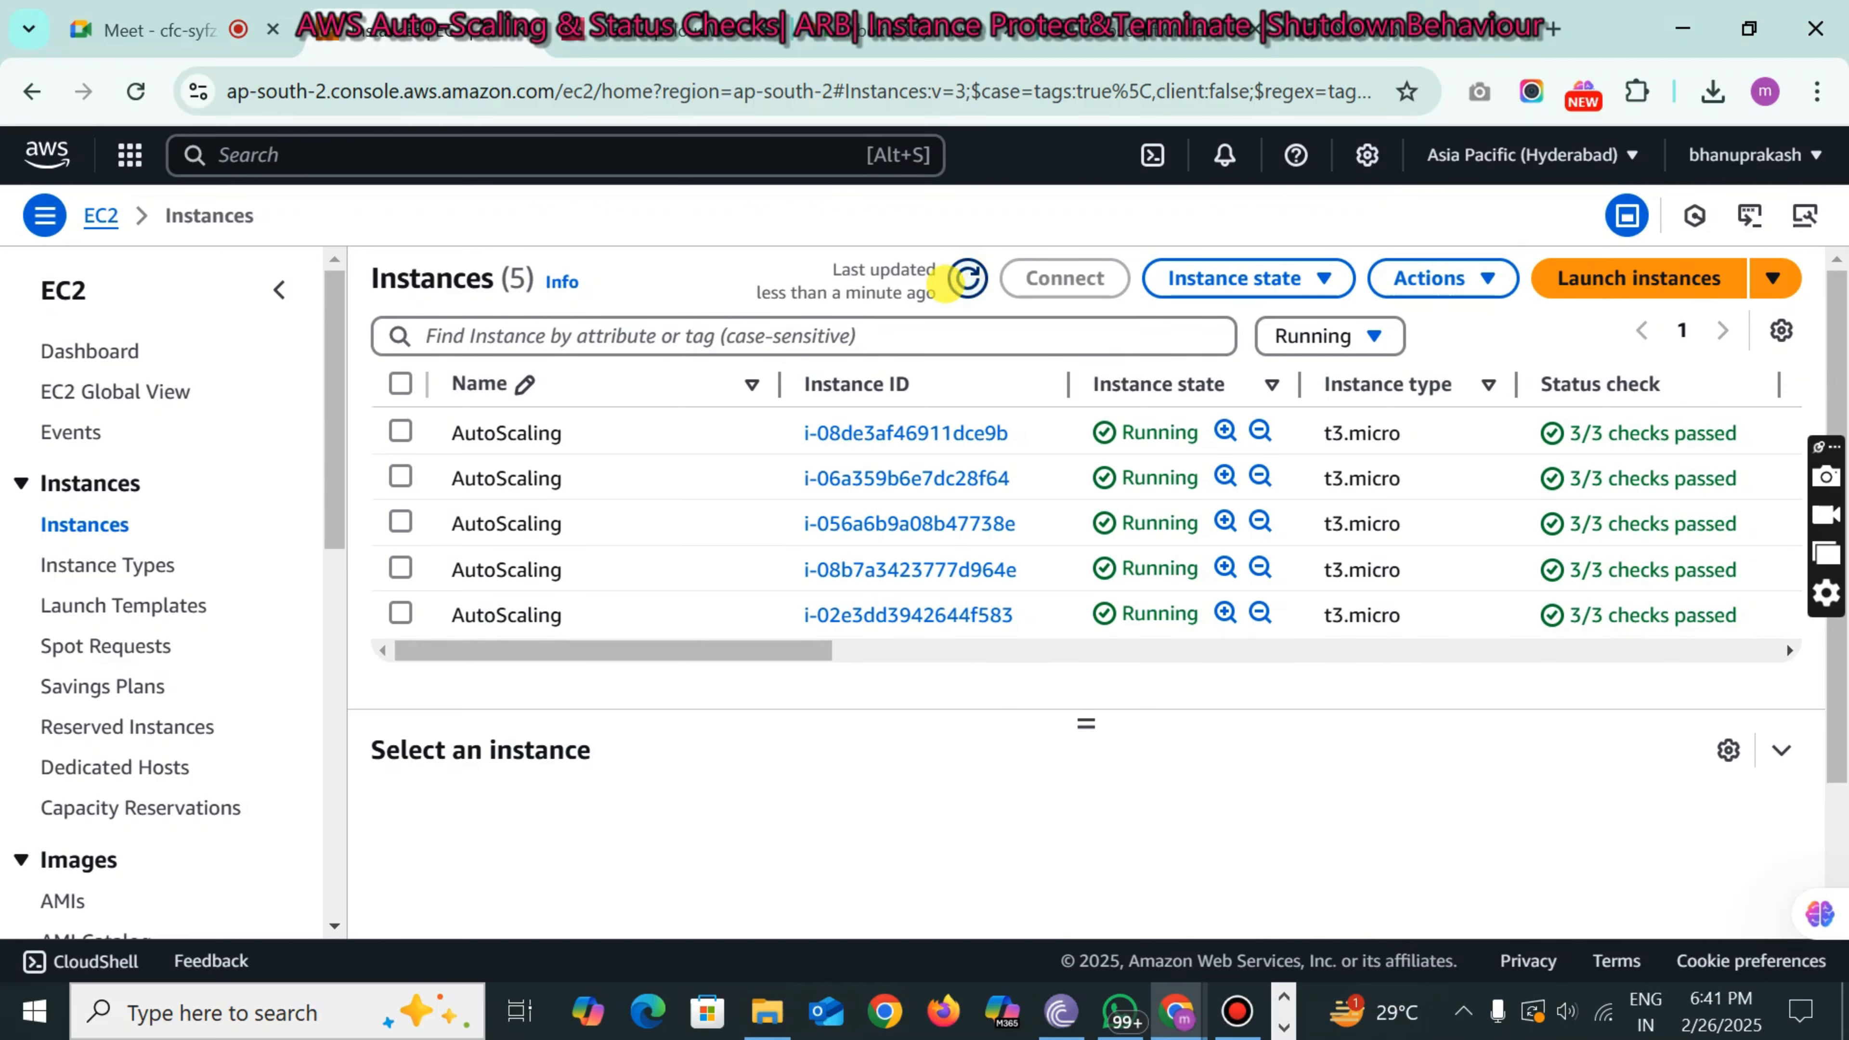
- Refresh the instances list, reload the page and show only Running instances to check for scaling changes
{"action": "left_click", "coordinate": [967, 278]}
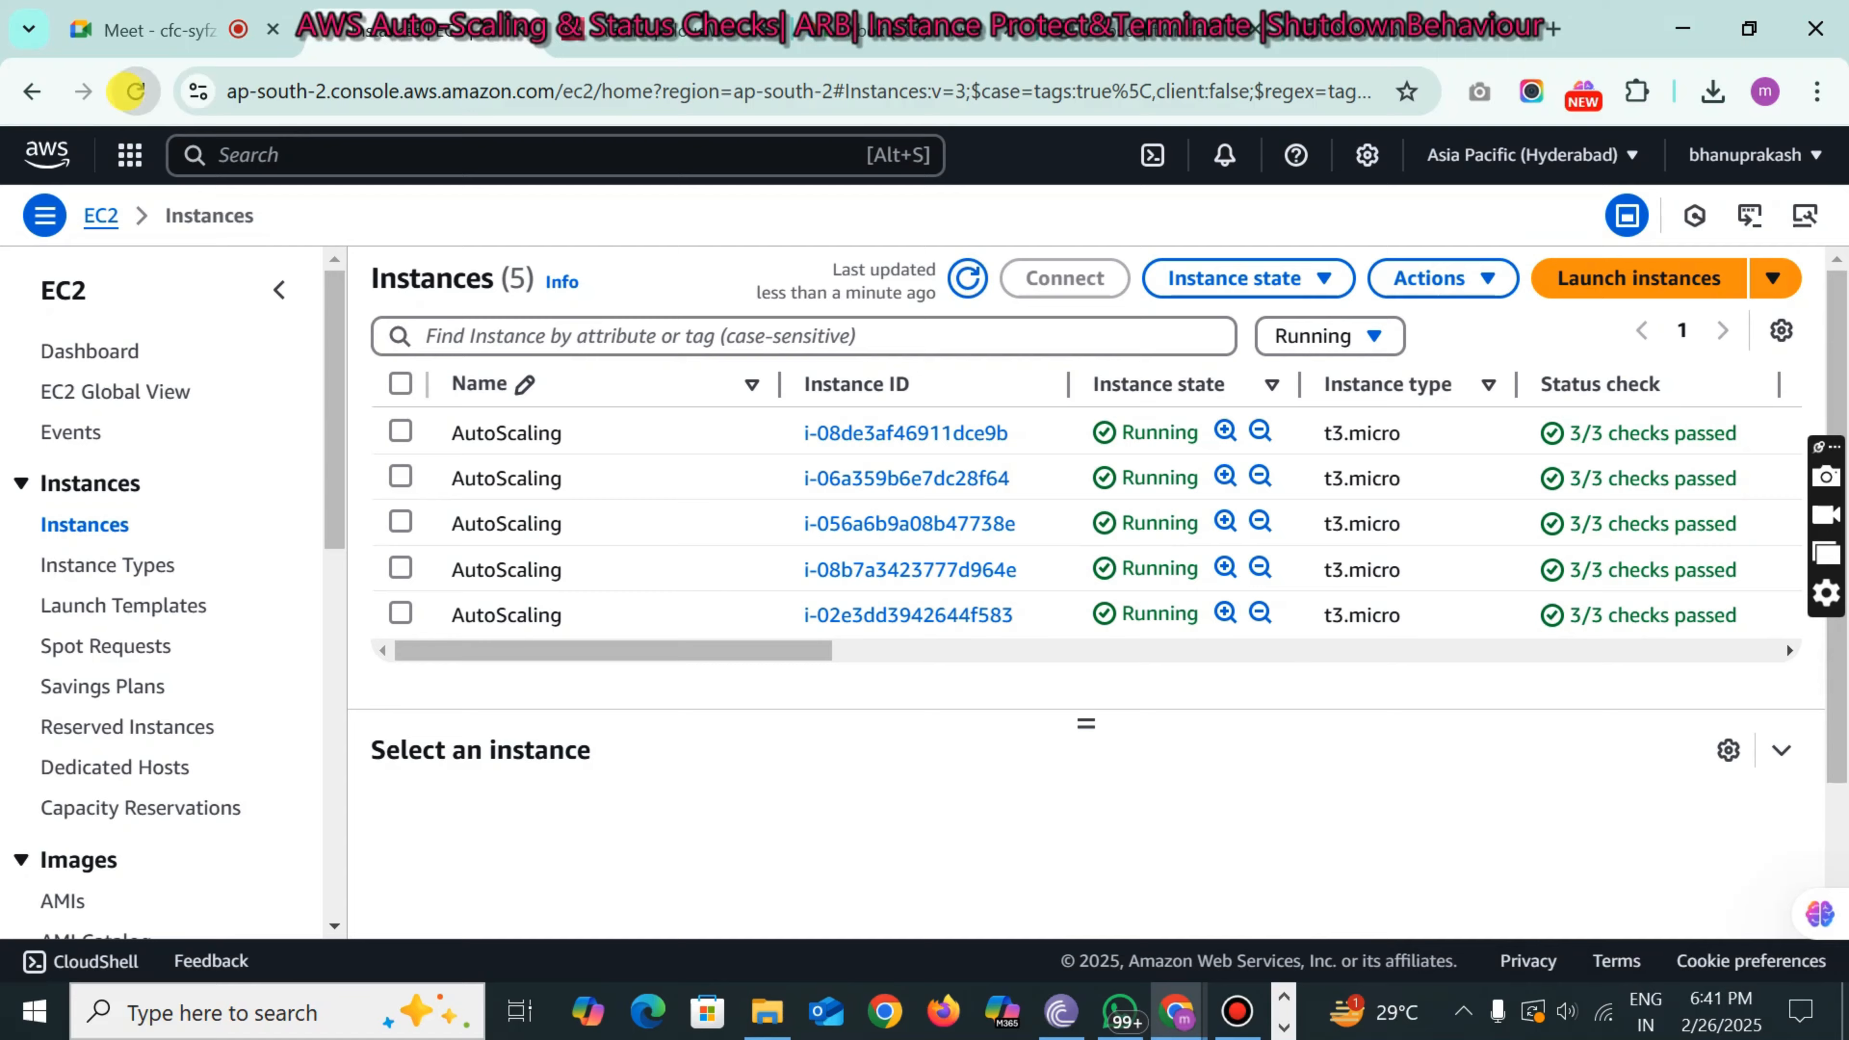
{"action": "left_click", "coordinate": [135, 91]}
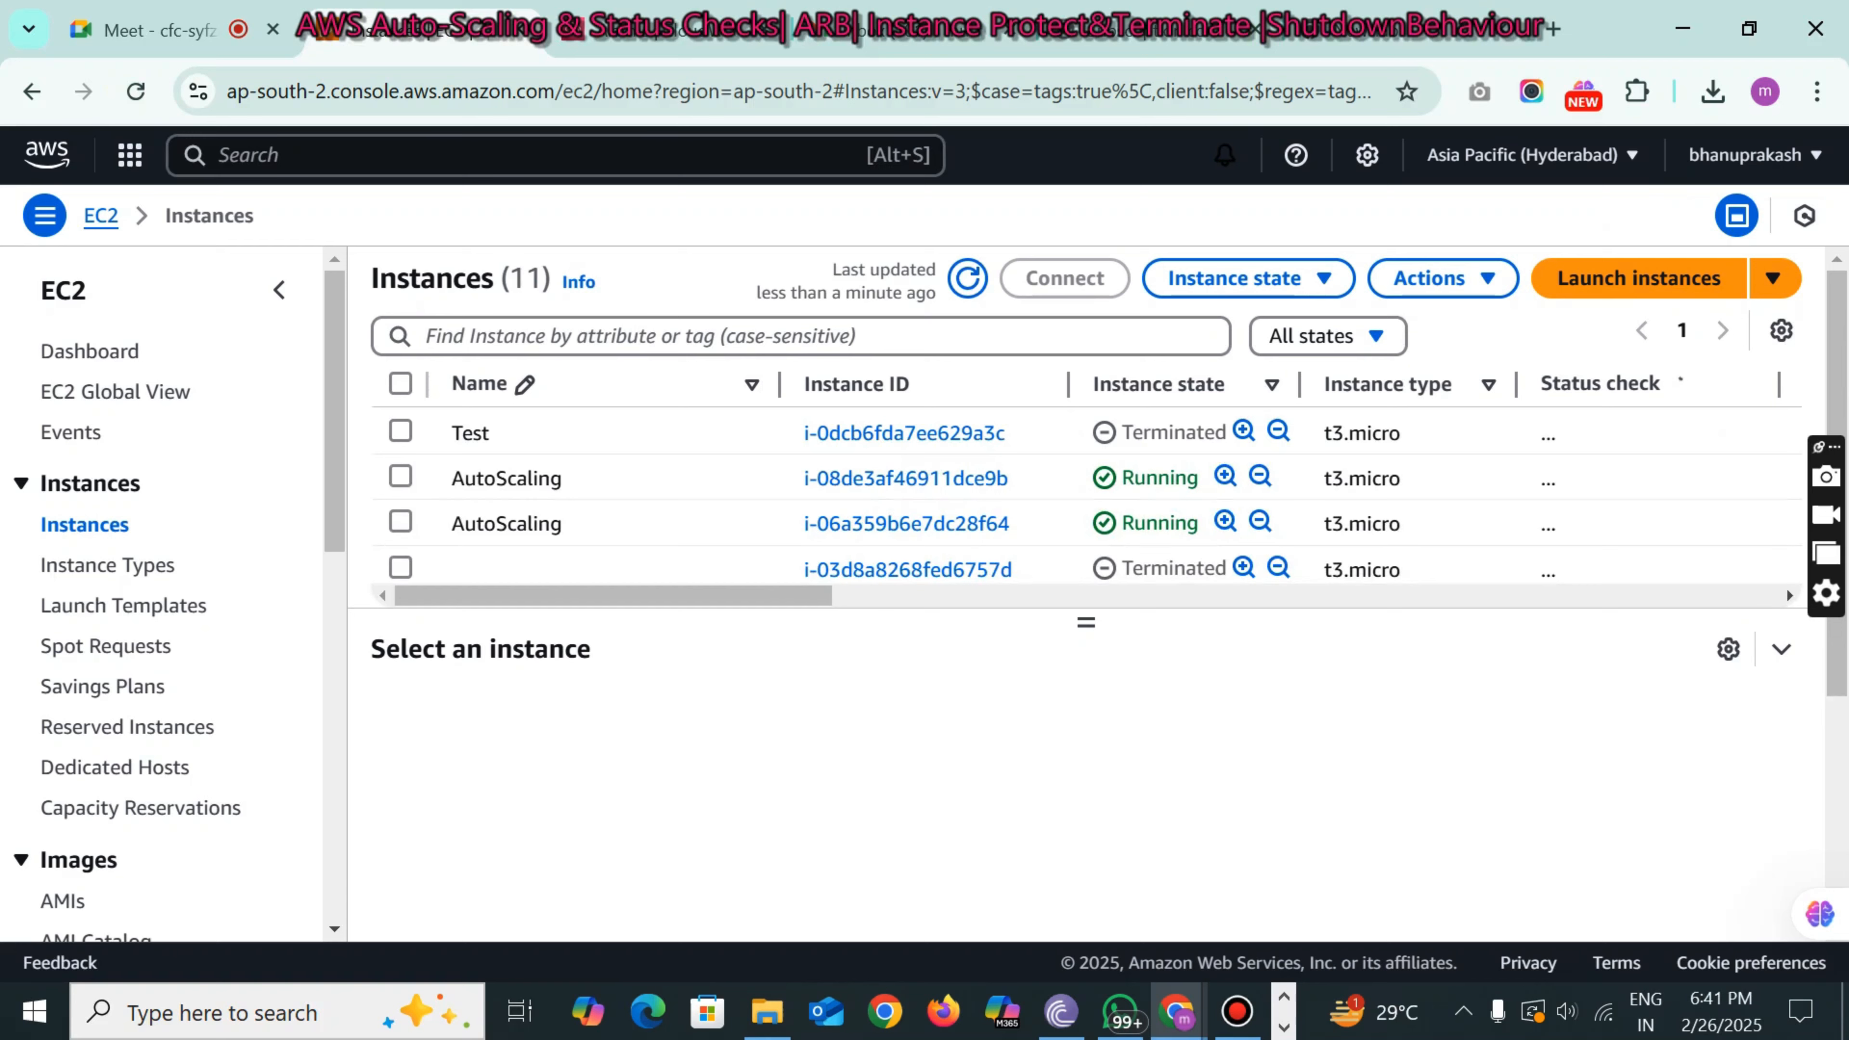
{"action": "left_click", "coordinate": [1303, 336]}
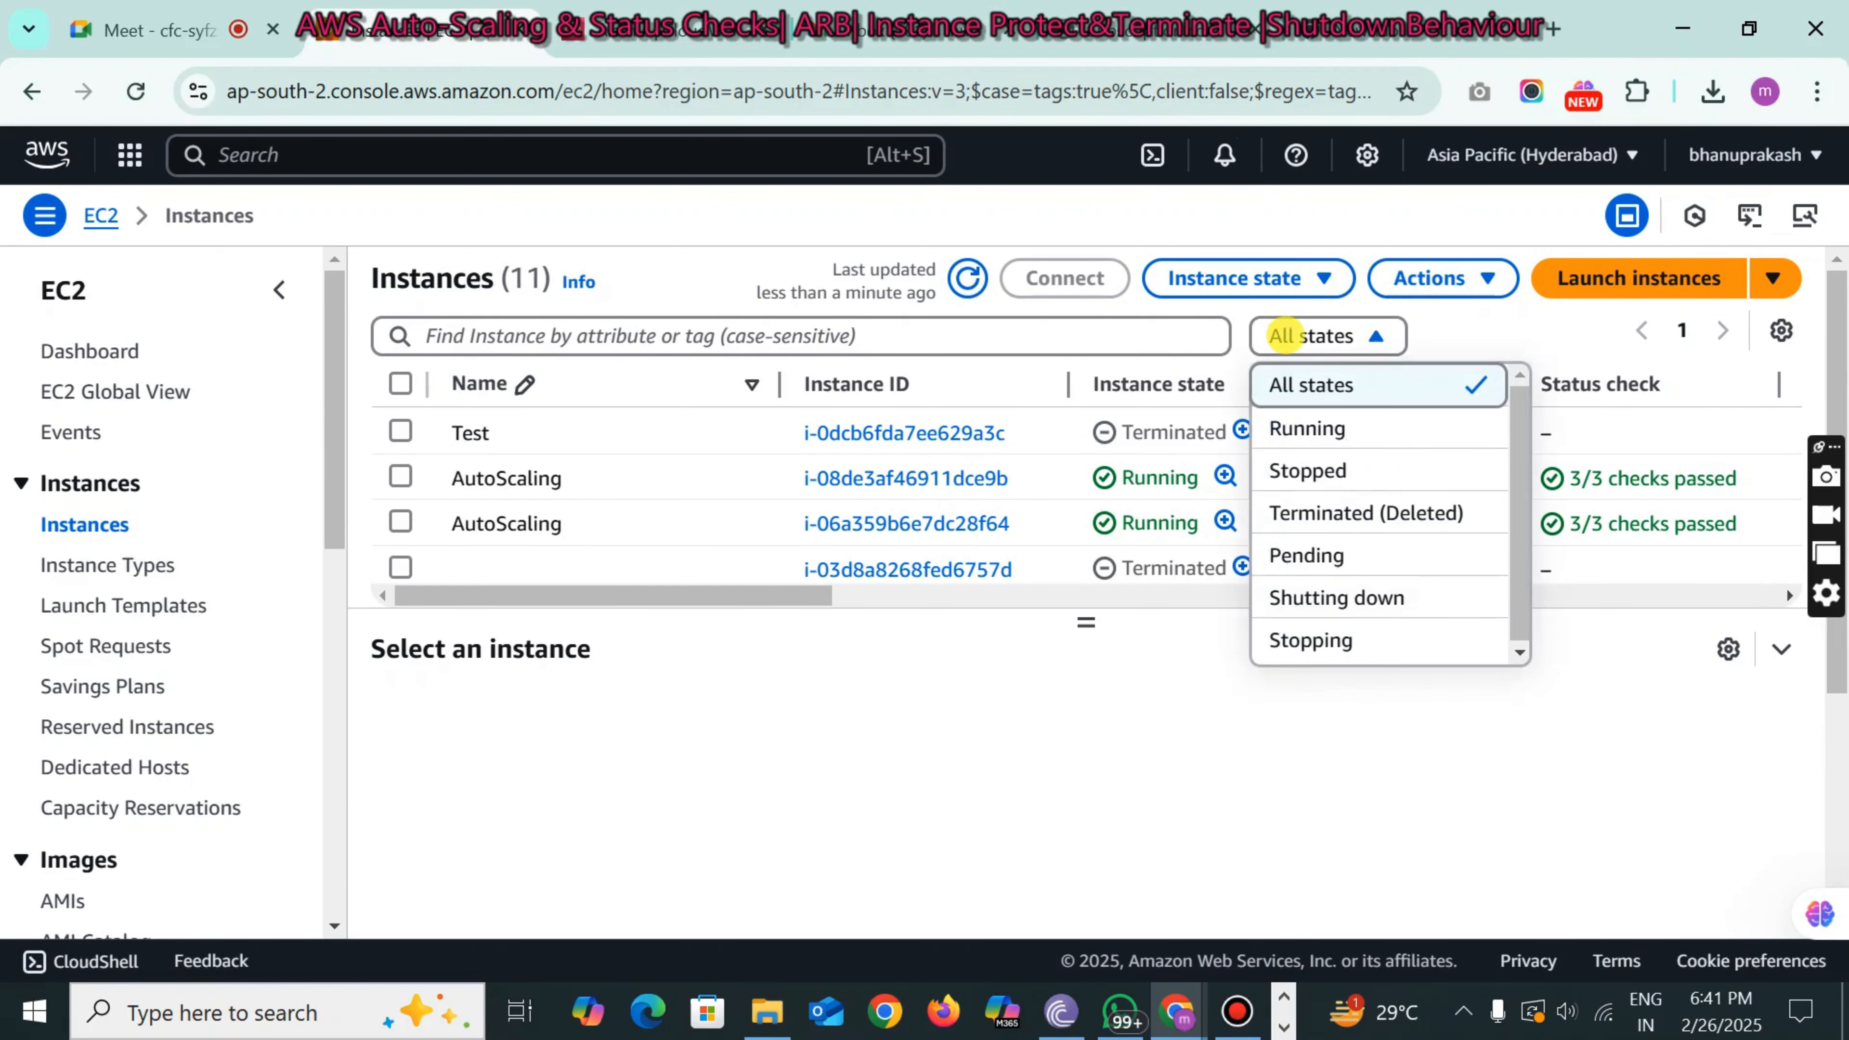
{"action": "left_click", "coordinate": [1289, 421]}
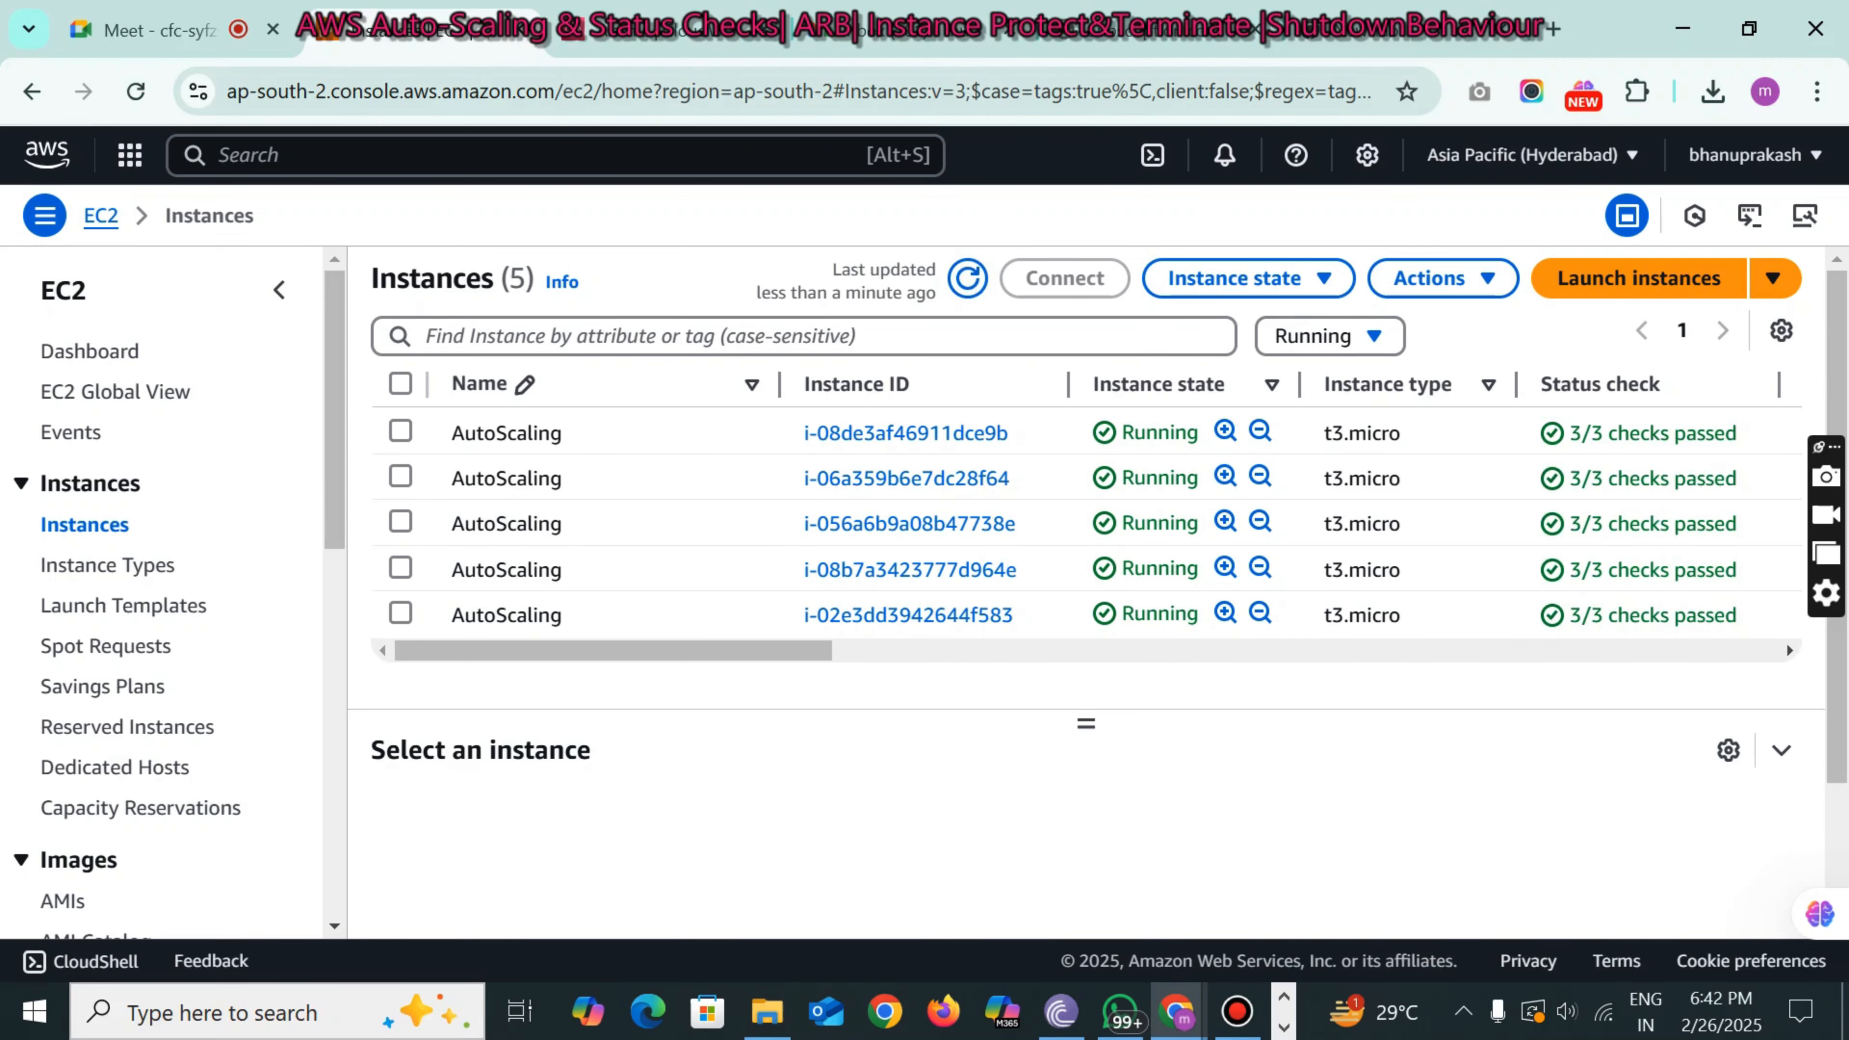
- Reload the Instances page again, filter by the Running state and enlarge the list area
{"action": "left_click", "coordinate": [139, 94]}
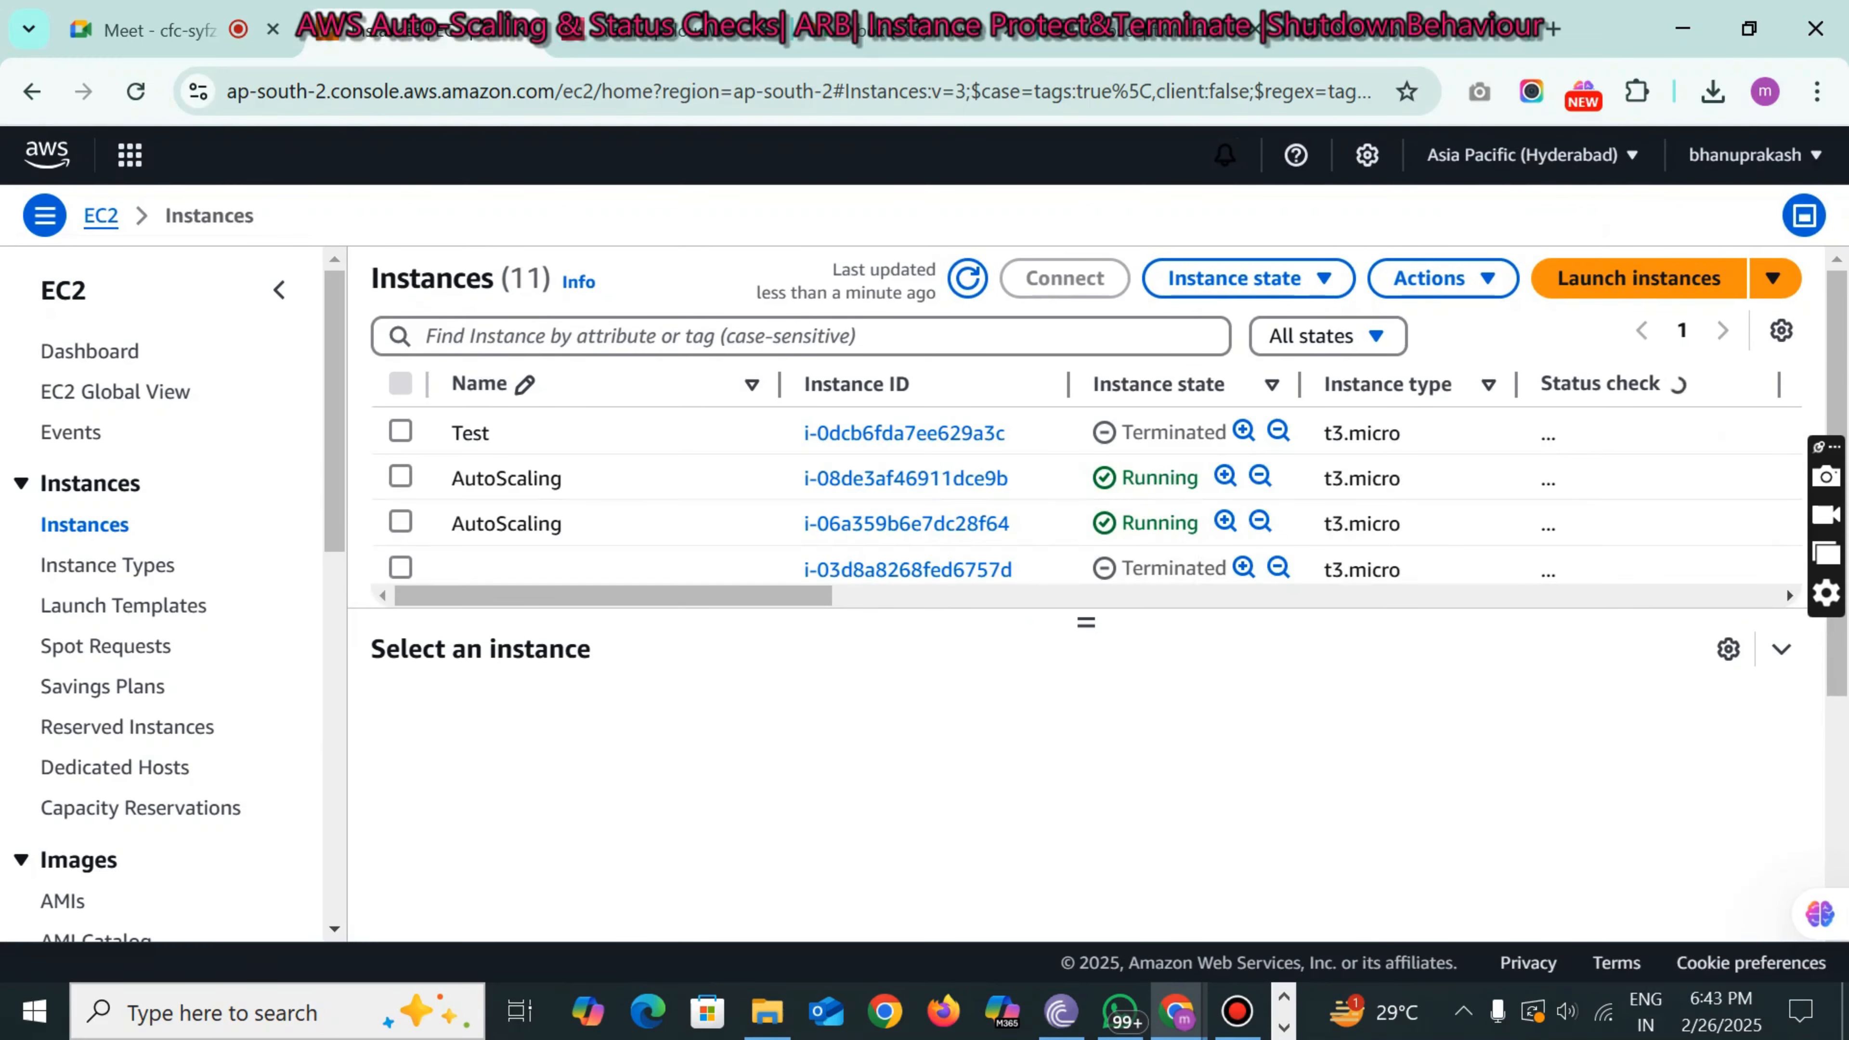
{"action": "left_click", "coordinate": [1311, 336]}
{"action": "left_click", "coordinate": [1307, 430]}
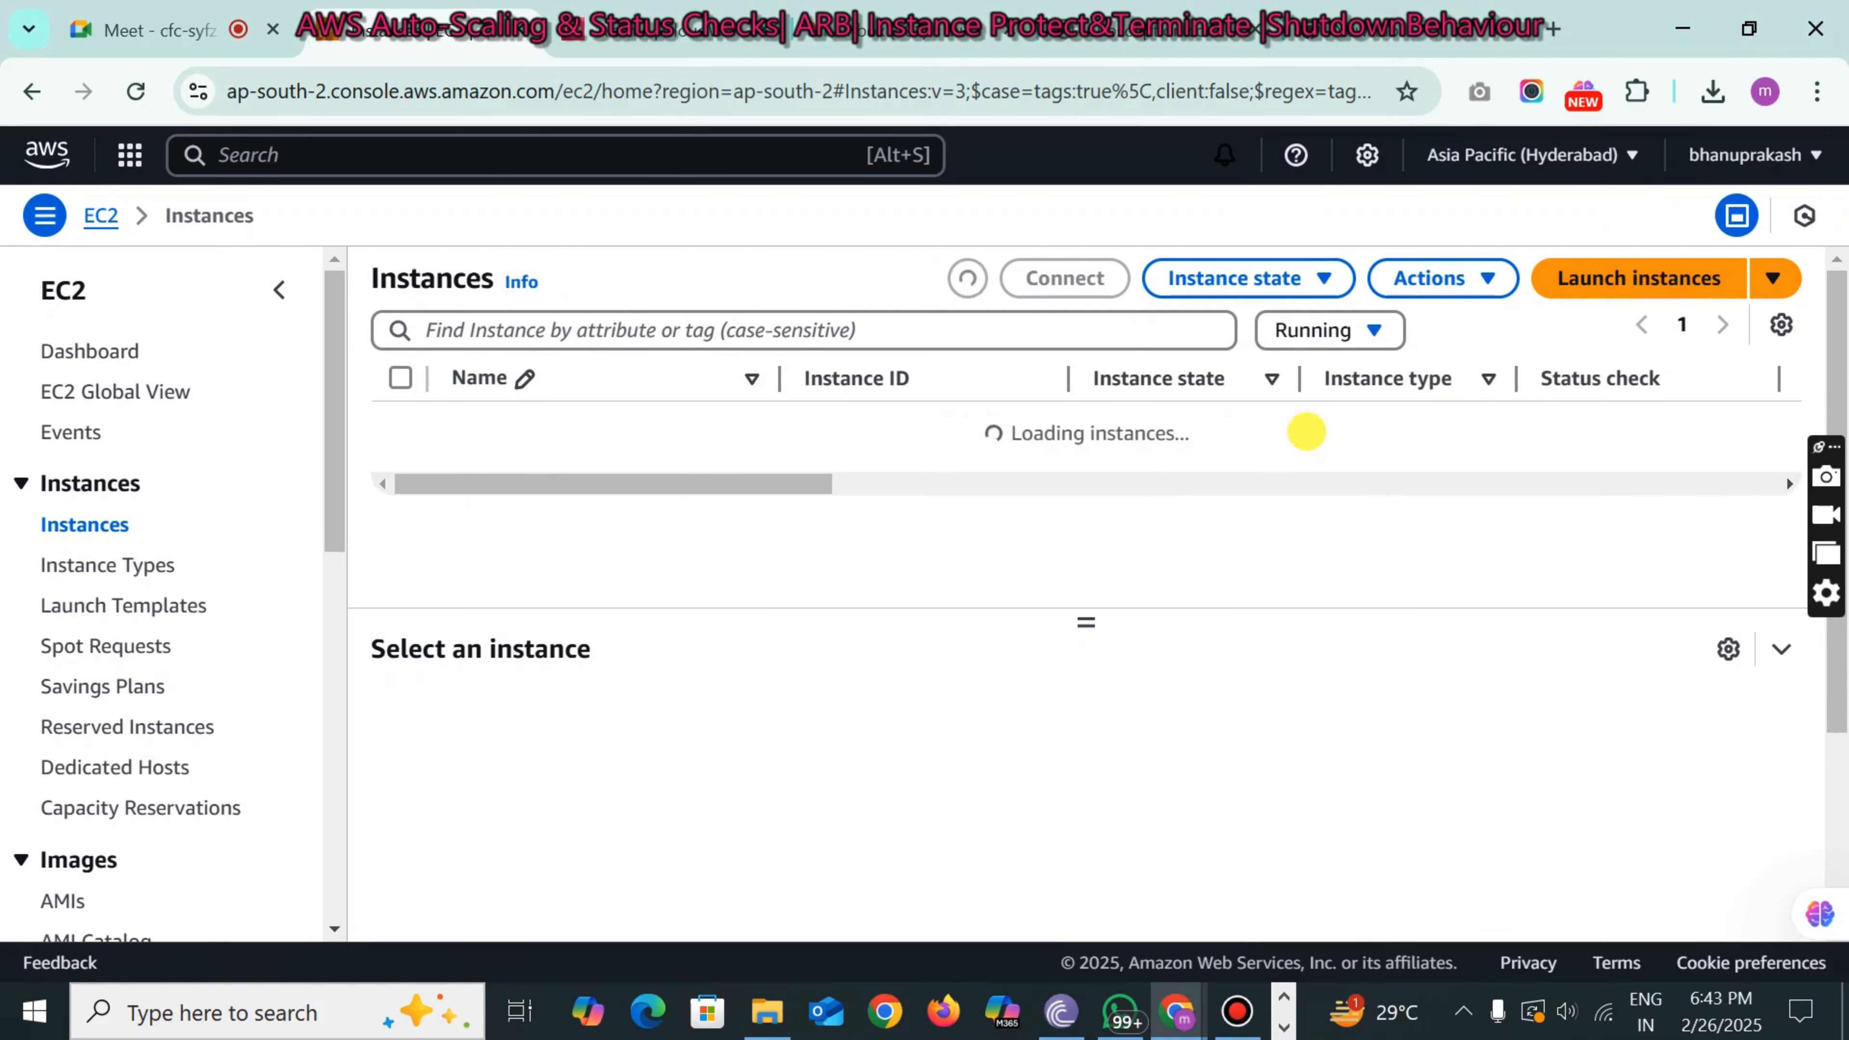
{"action": "left_click_drag", "start_coordinate": [1085, 623], "coordinate": [1083, 804]}
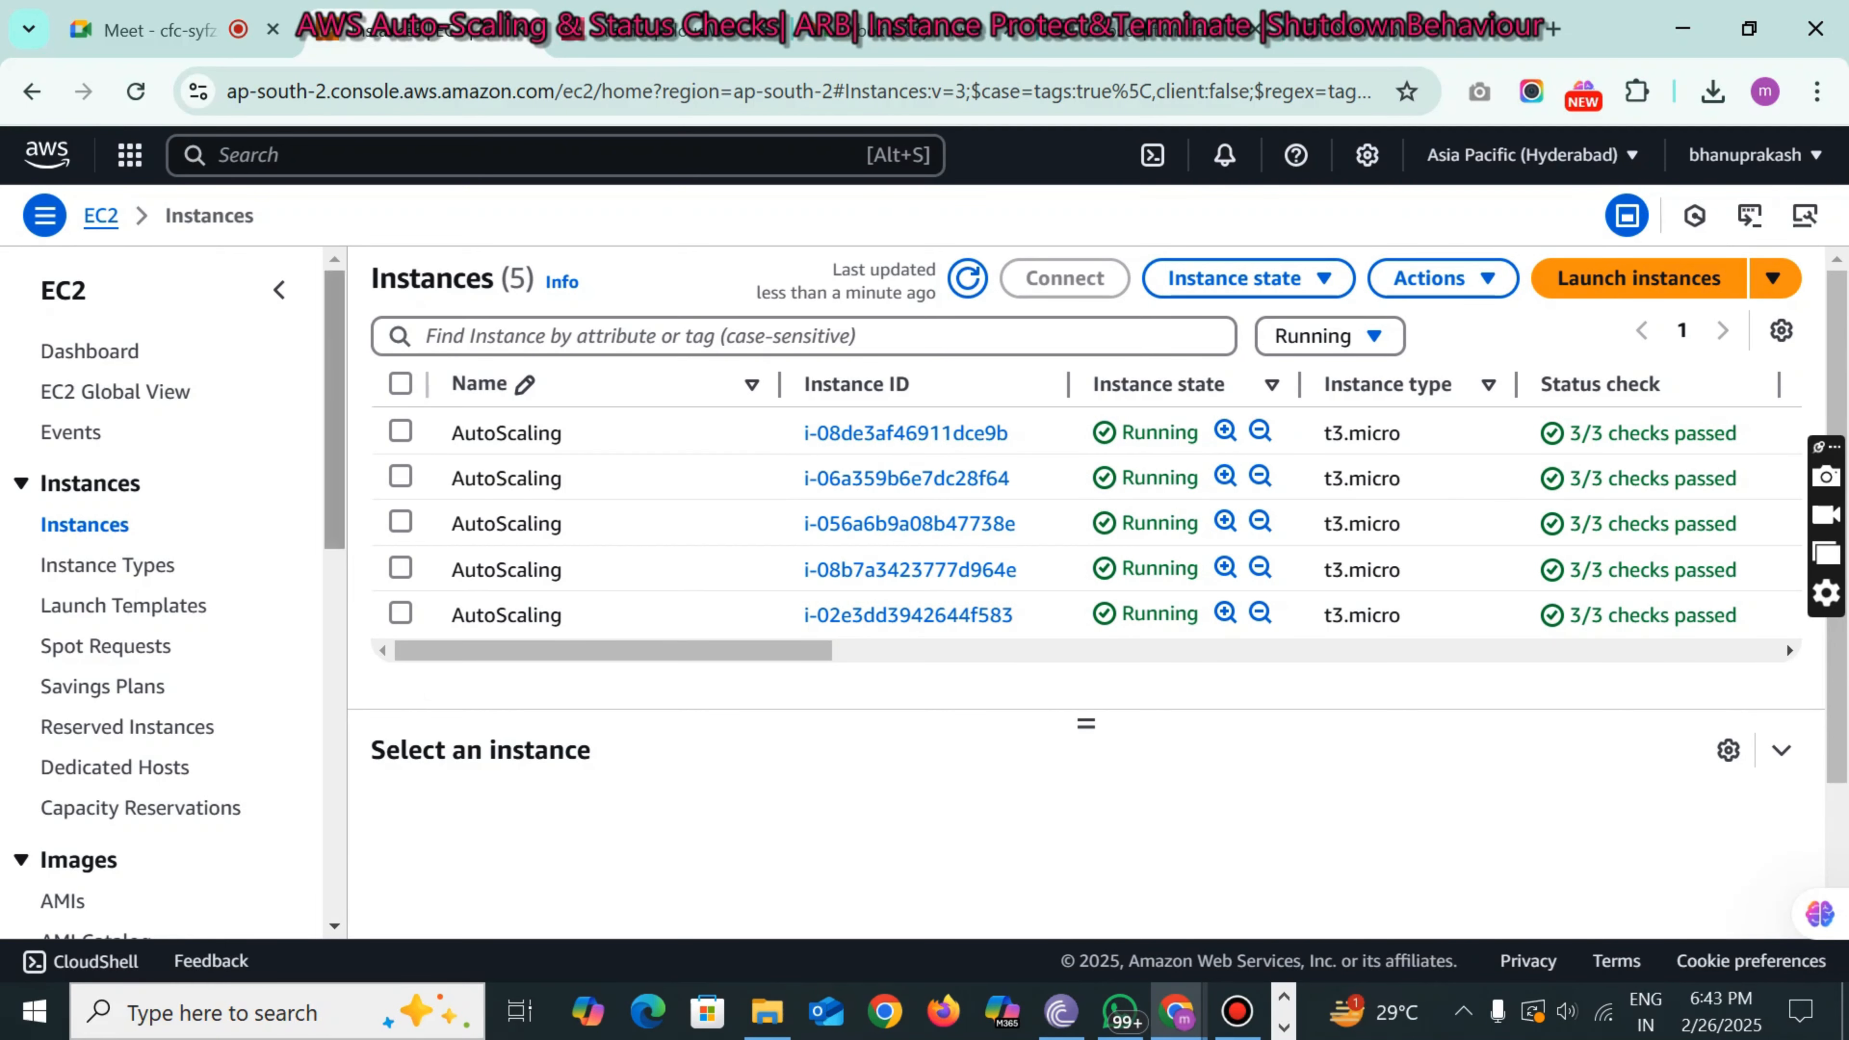
- Reload the Instances page once more and limit the list to Running instances
{"action": "left_click", "coordinate": [138, 92]}
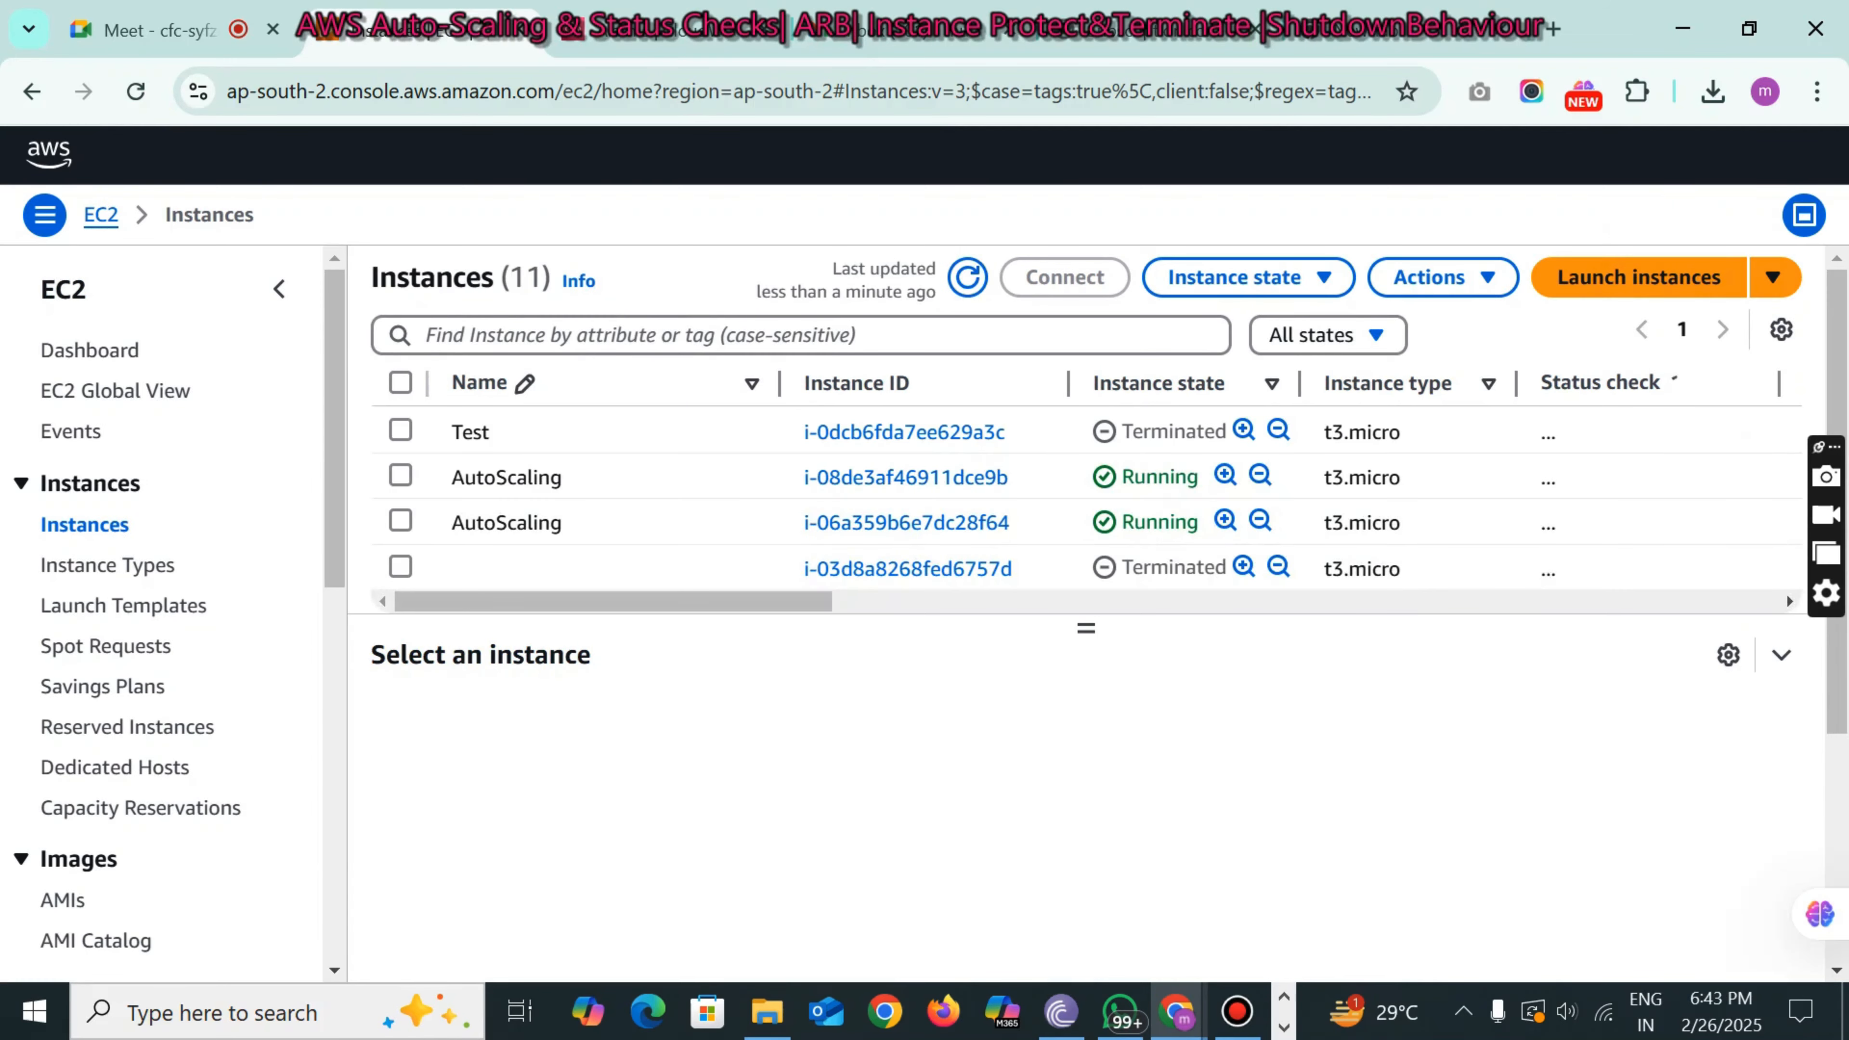
{"action": "left_click", "coordinate": [1294, 339]}
{"action": "left_click", "coordinate": [1293, 424]}
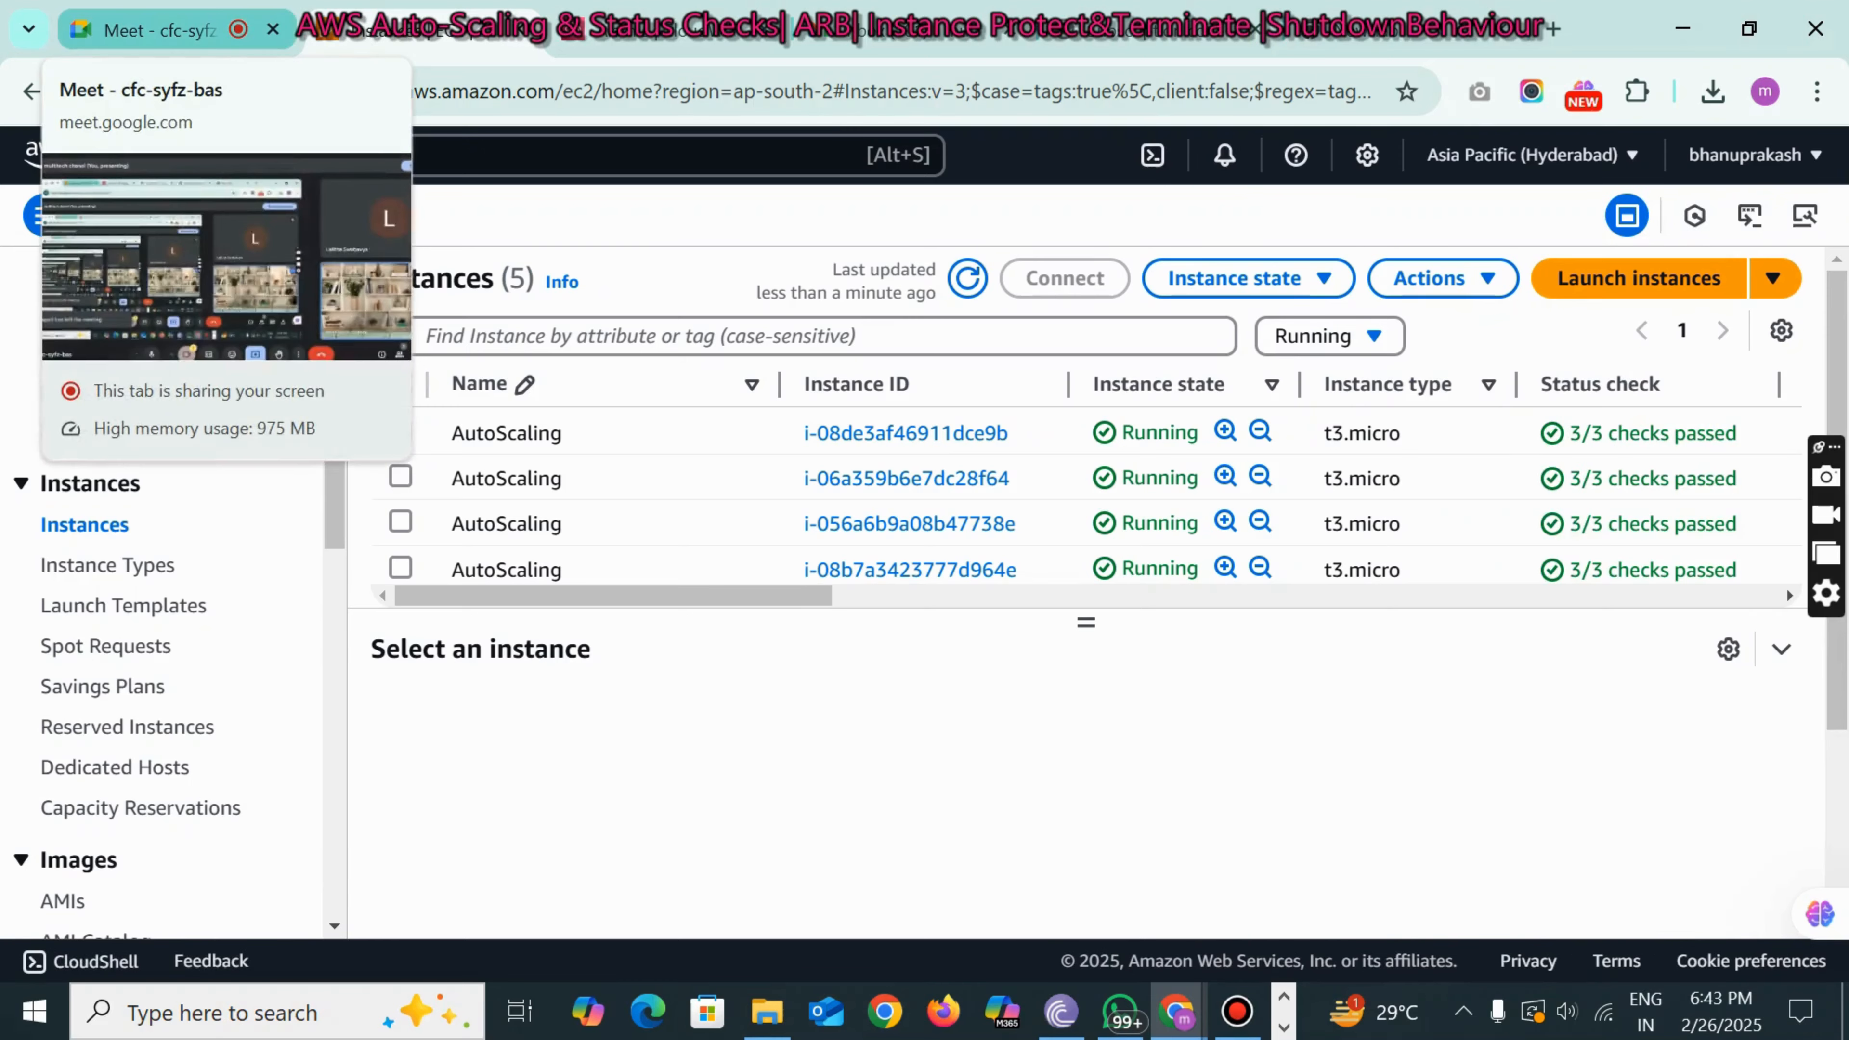
- Check the Google Meet tab, return to the EC2 console and enlarge the instances list area
{"action": "left_click", "coordinate": [157, 29]}
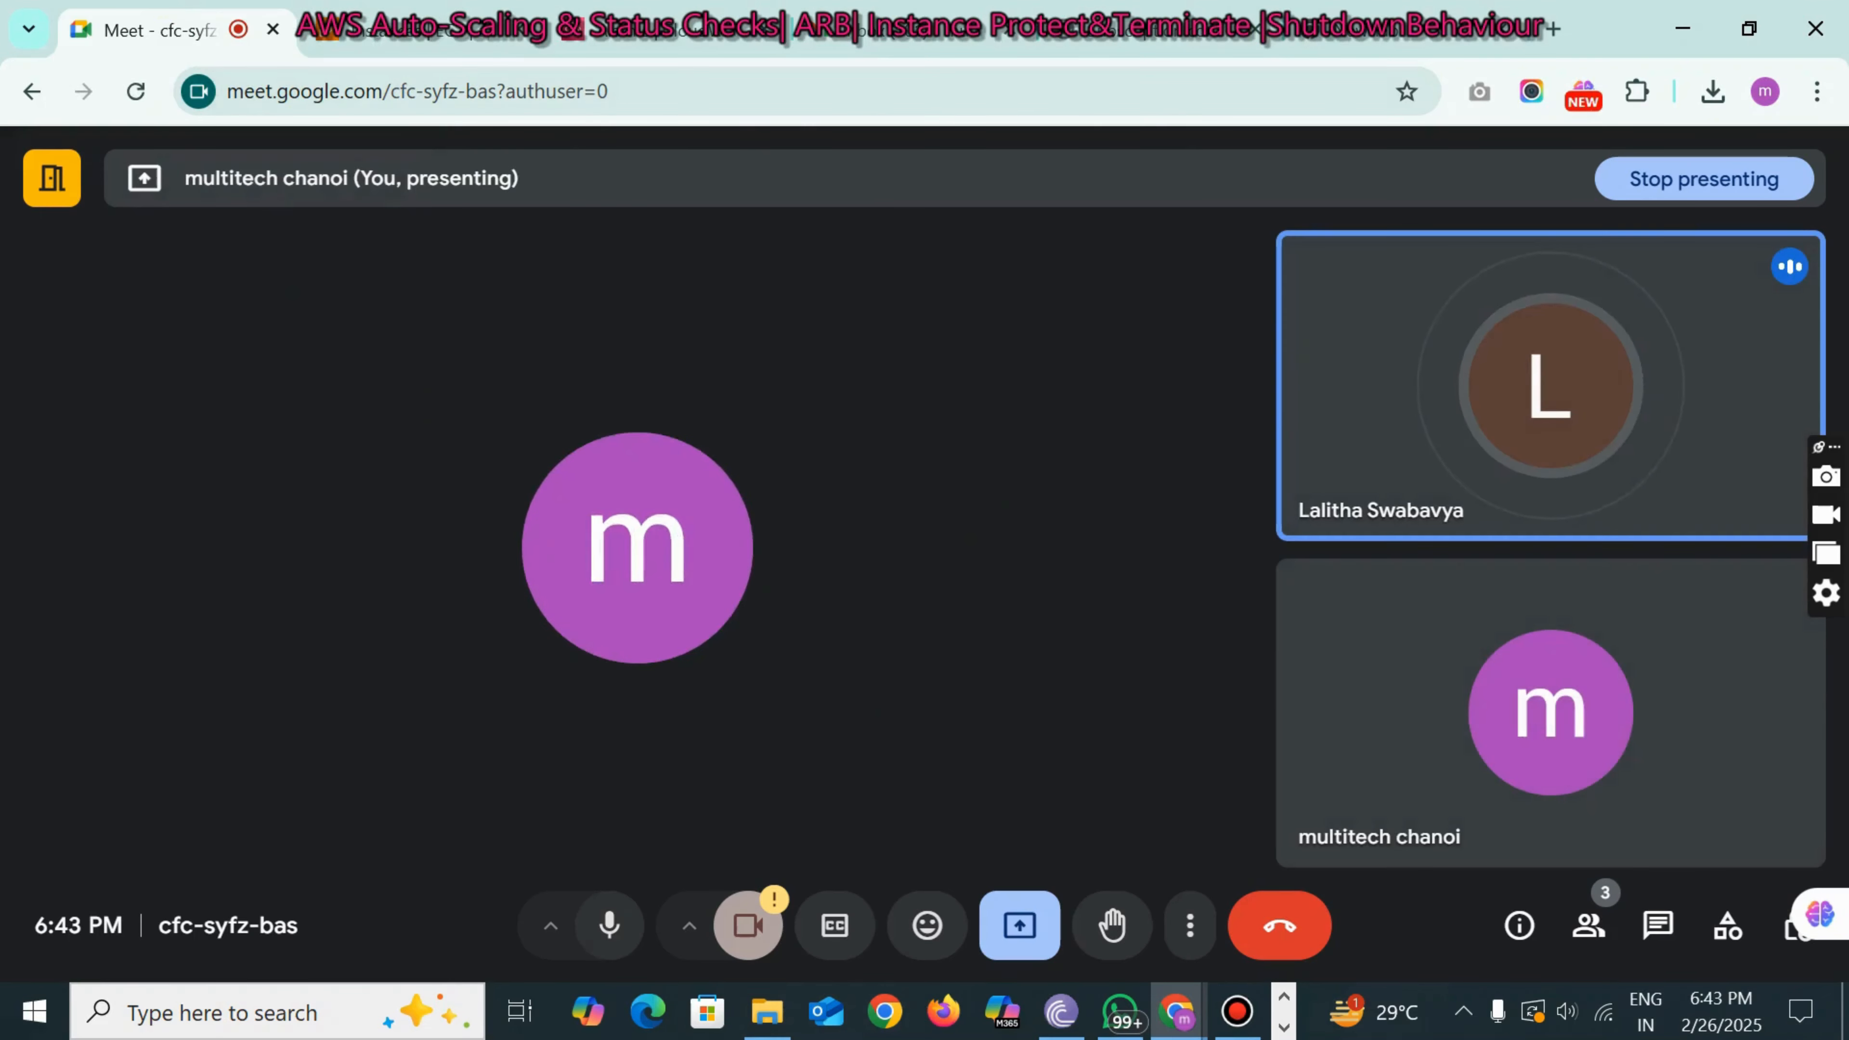
{"action": "left_click", "coordinate": [408, 29]}
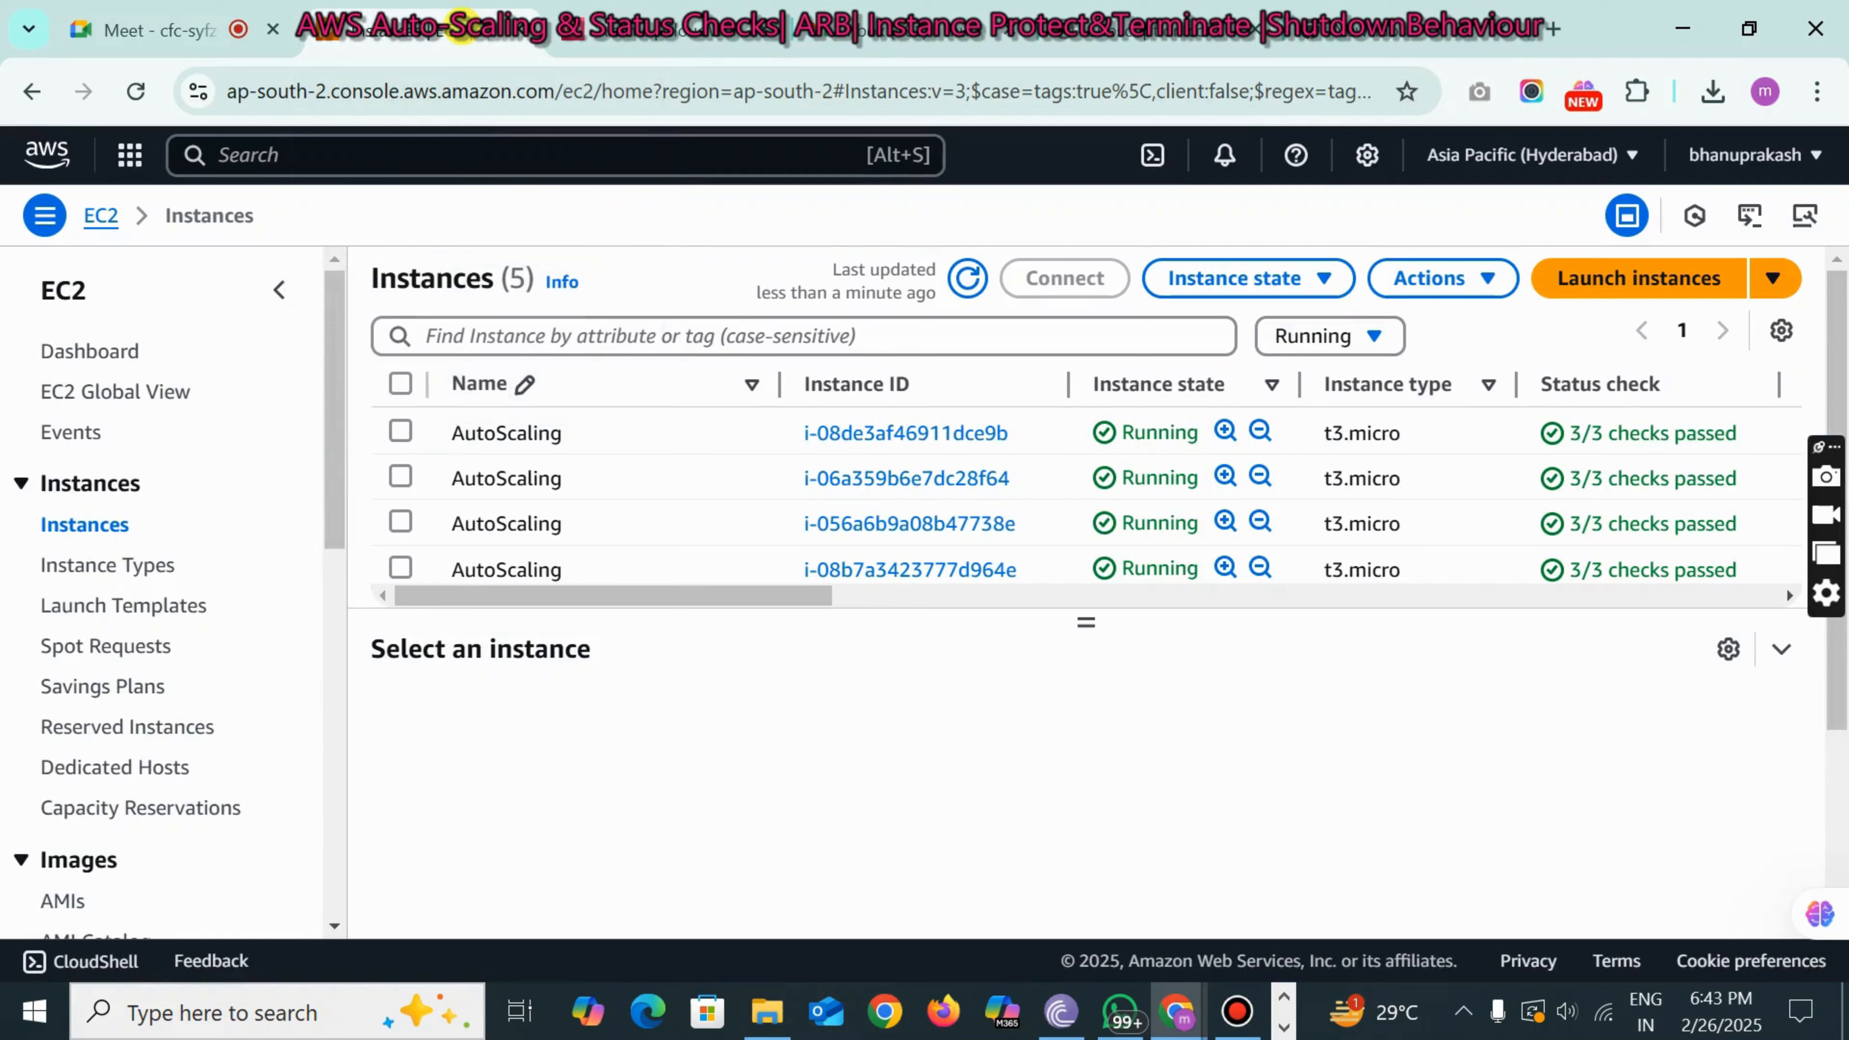
{"action": "left_click_drag", "start_coordinate": [1081, 611], "coordinate": [1081, 772]}
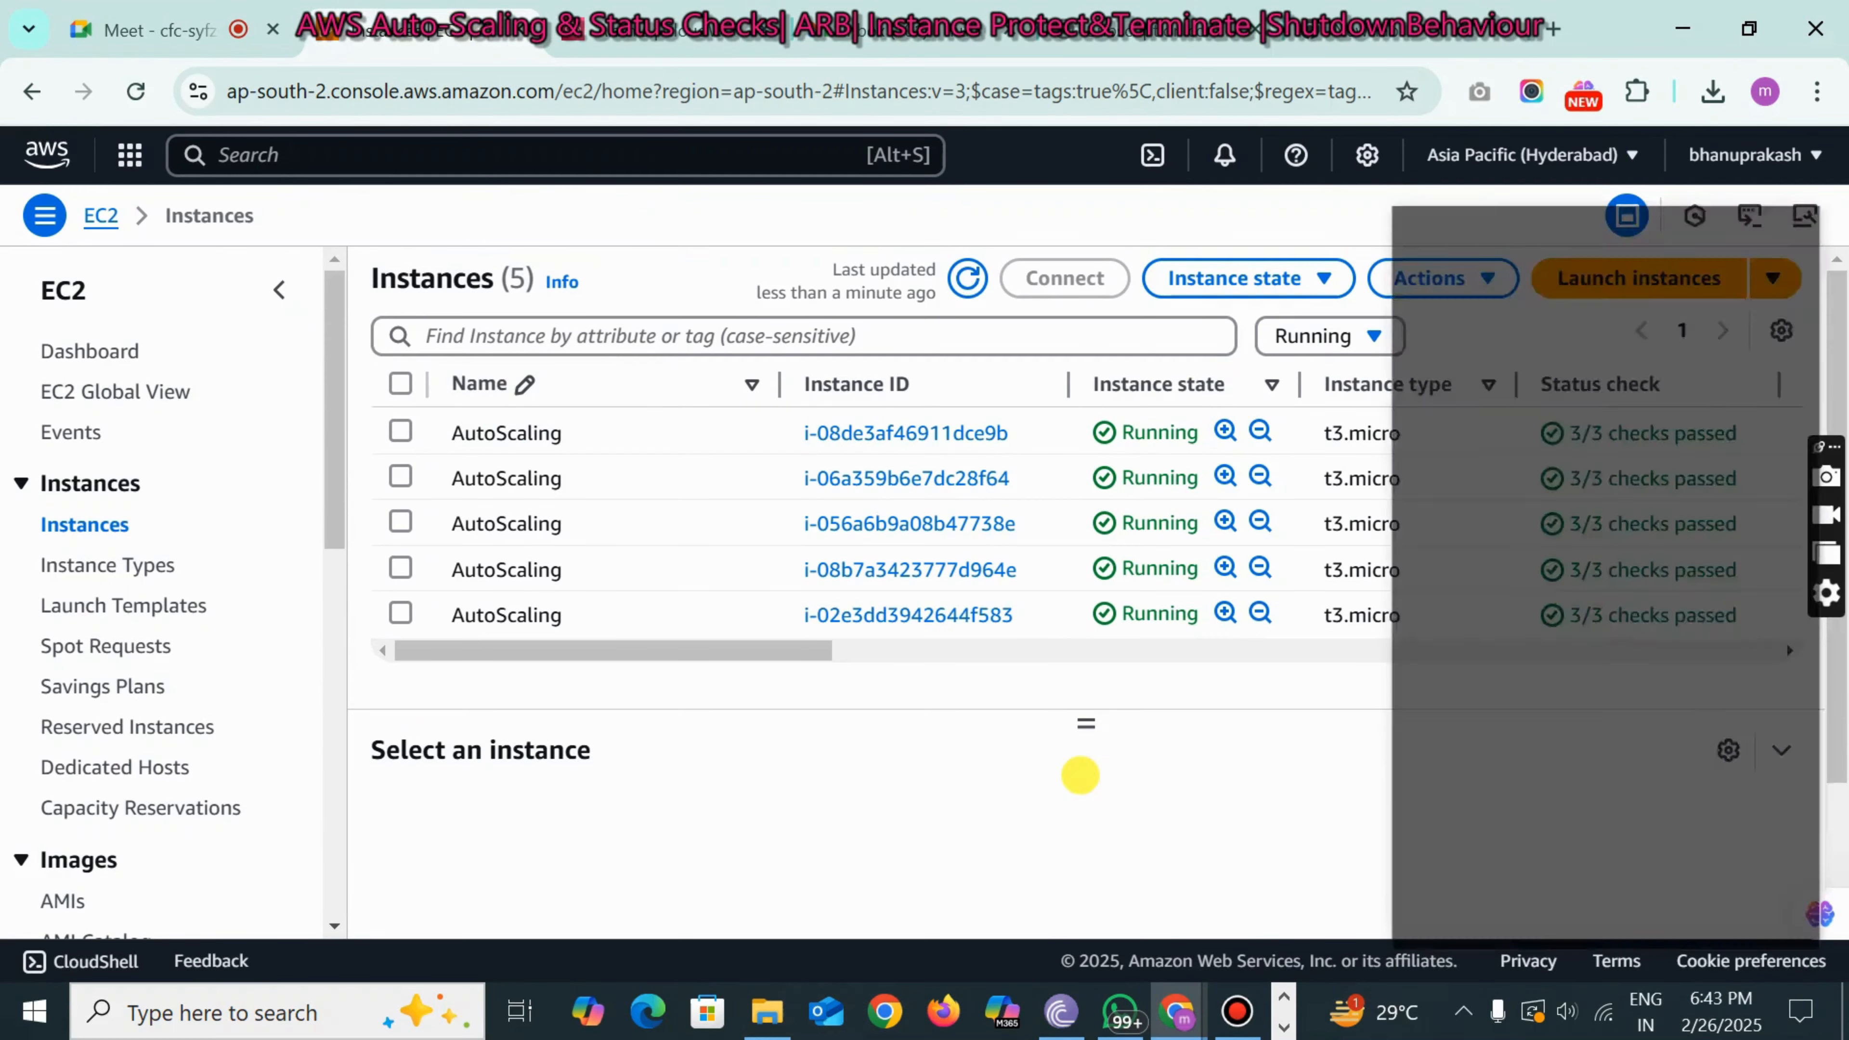
- Refresh the Running instances list repeatedly to check whether the scaling policies change it
{"action": "left_click", "coordinate": [967, 278]}
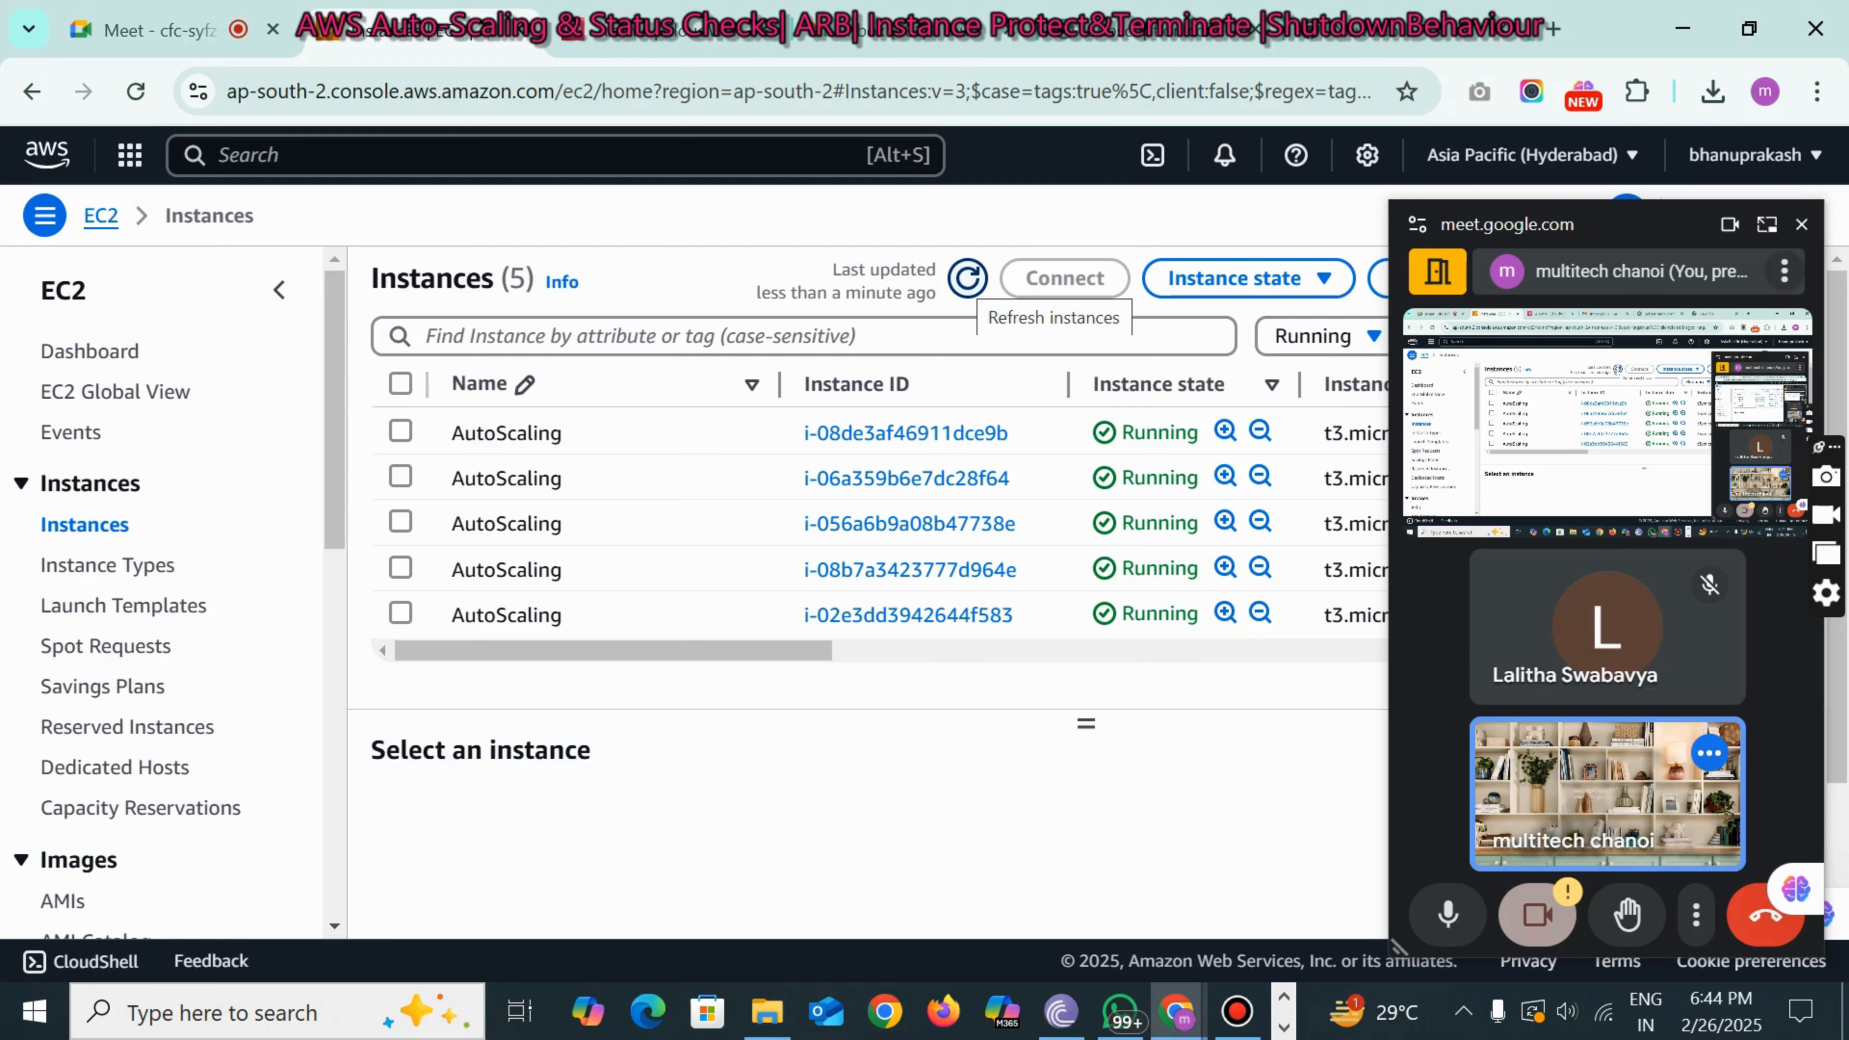
{"action": "left_click", "coordinate": [967, 277]}
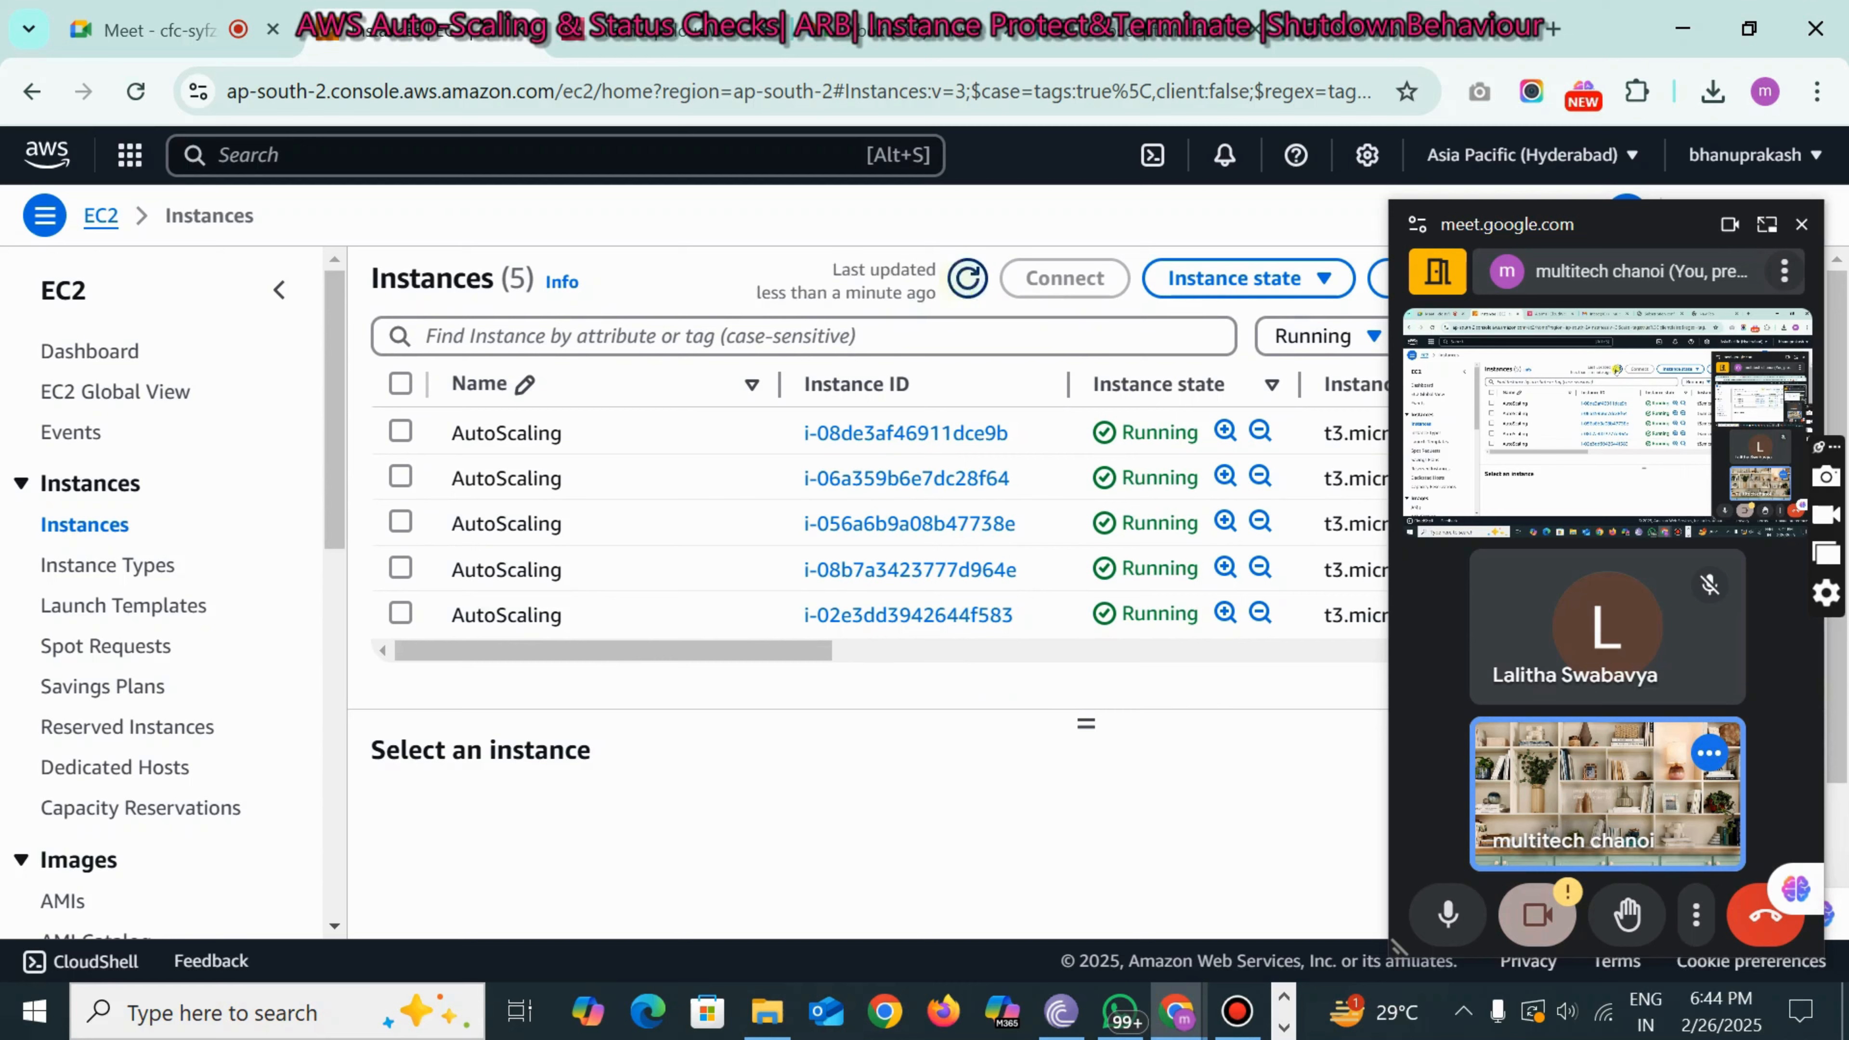
{"action": "left_click", "coordinate": [968, 278]}
{"action": "left_click", "coordinate": [968, 278]}
{"action": "left_click", "coordinate": [968, 277]}
{"action": "left_click", "coordinate": [968, 278]}
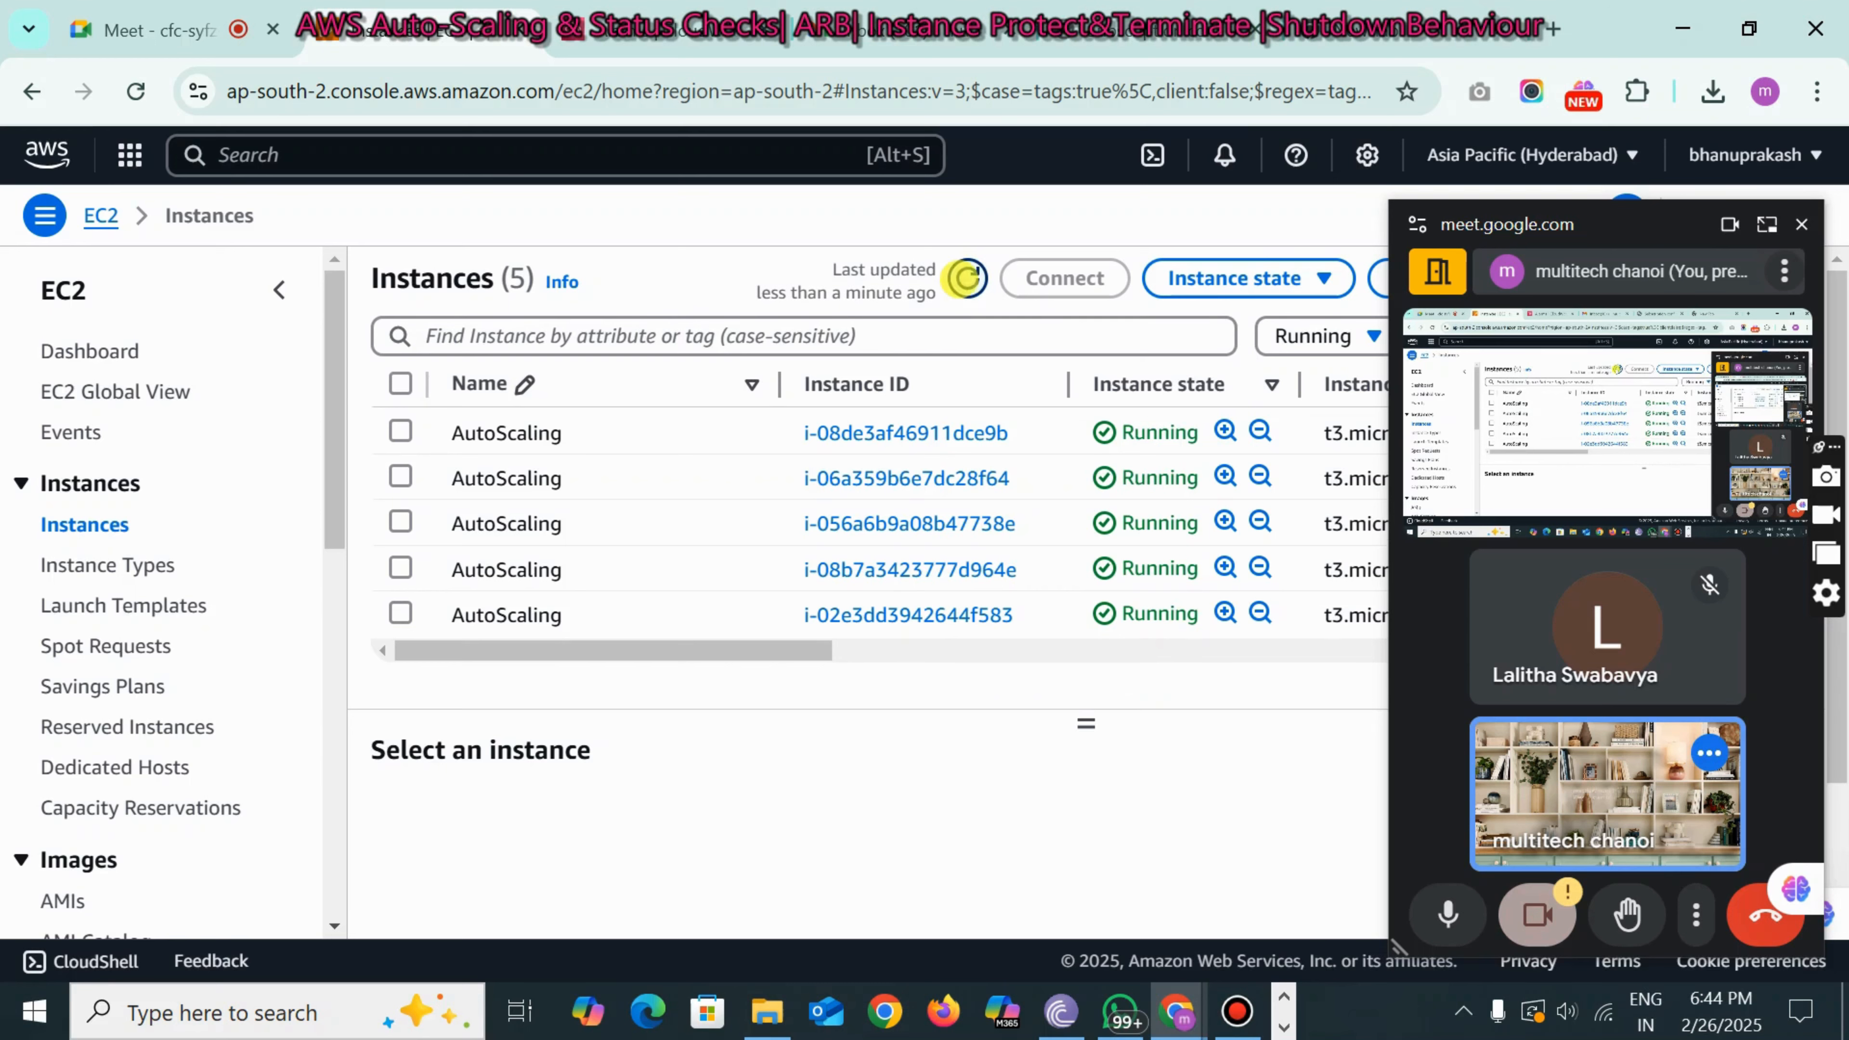
- Reload the Instances page, filter it to Running, enlarge the list area and refresh the list to check for scaling
{"action": "left_click", "coordinate": [135, 91]}
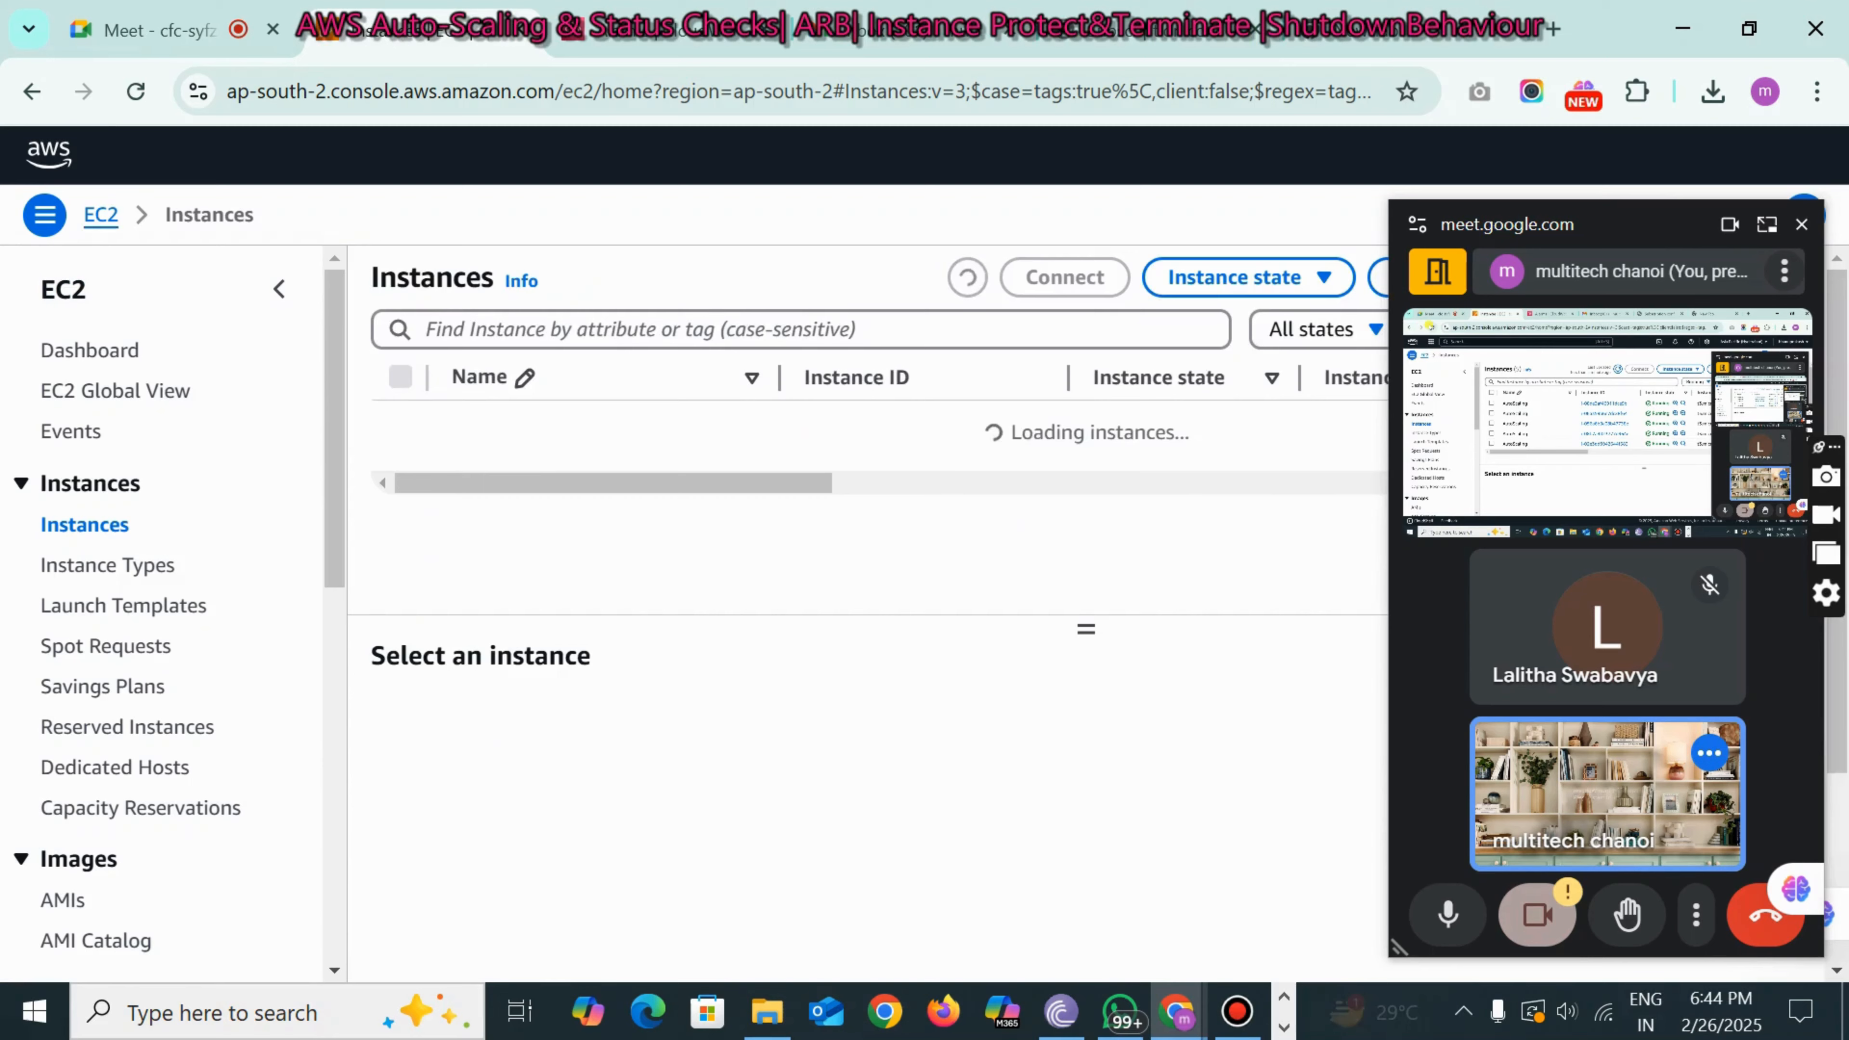
{"action": "left_click", "coordinate": [1300, 336]}
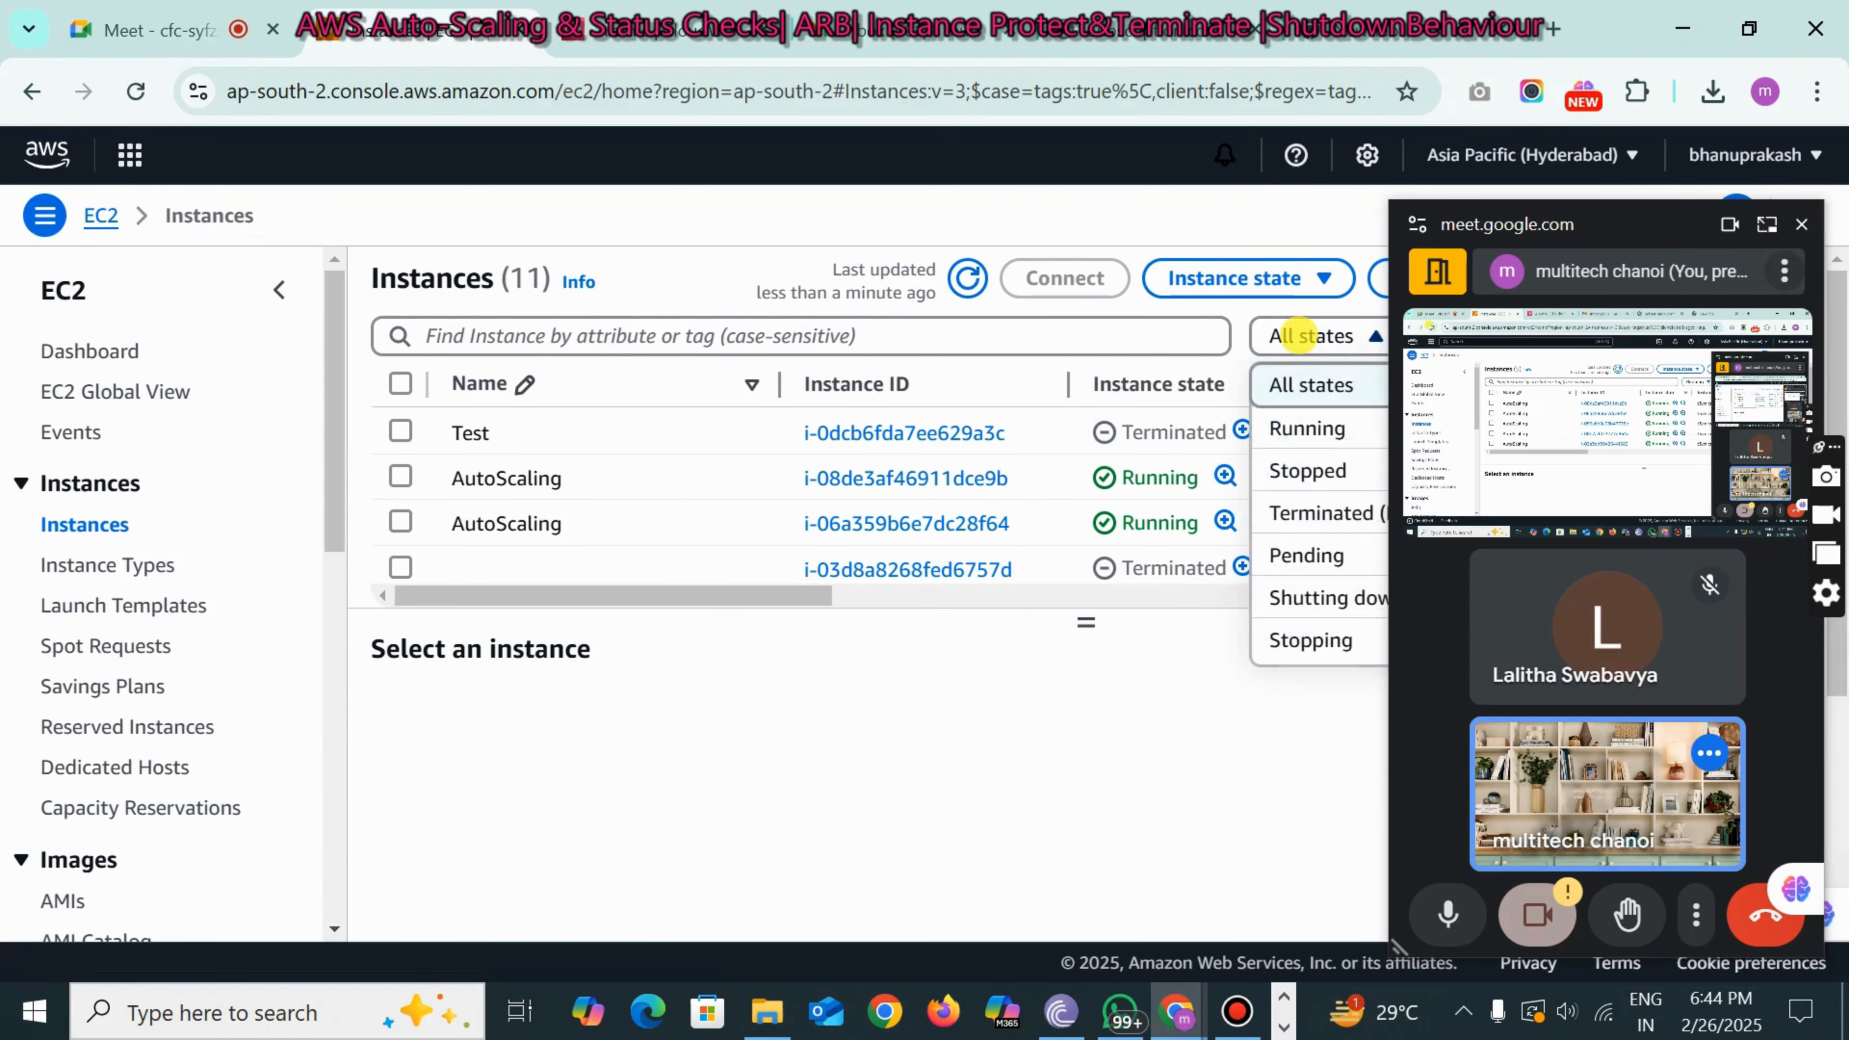
{"action": "left_click", "coordinate": [1282, 428]}
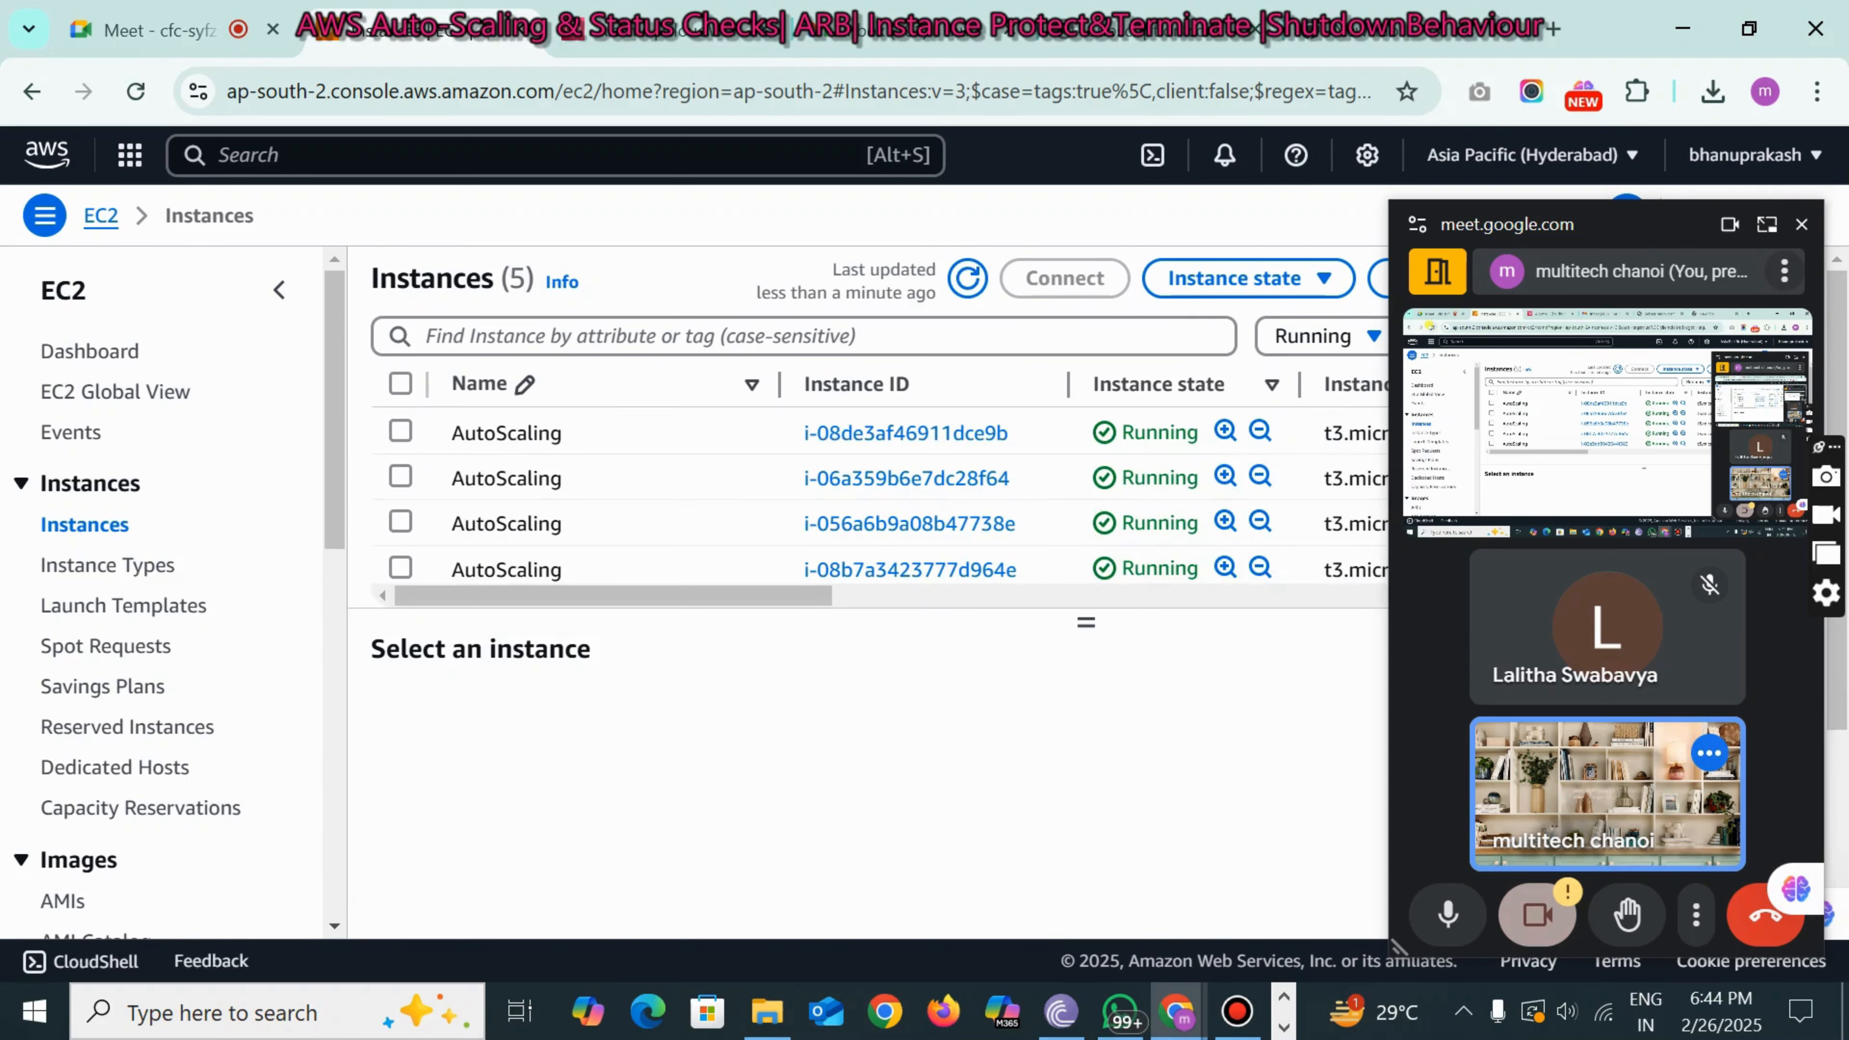
{"action": "left_click_drag", "start_coordinate": [1086, 622], "coordinate": [1086, 763]}
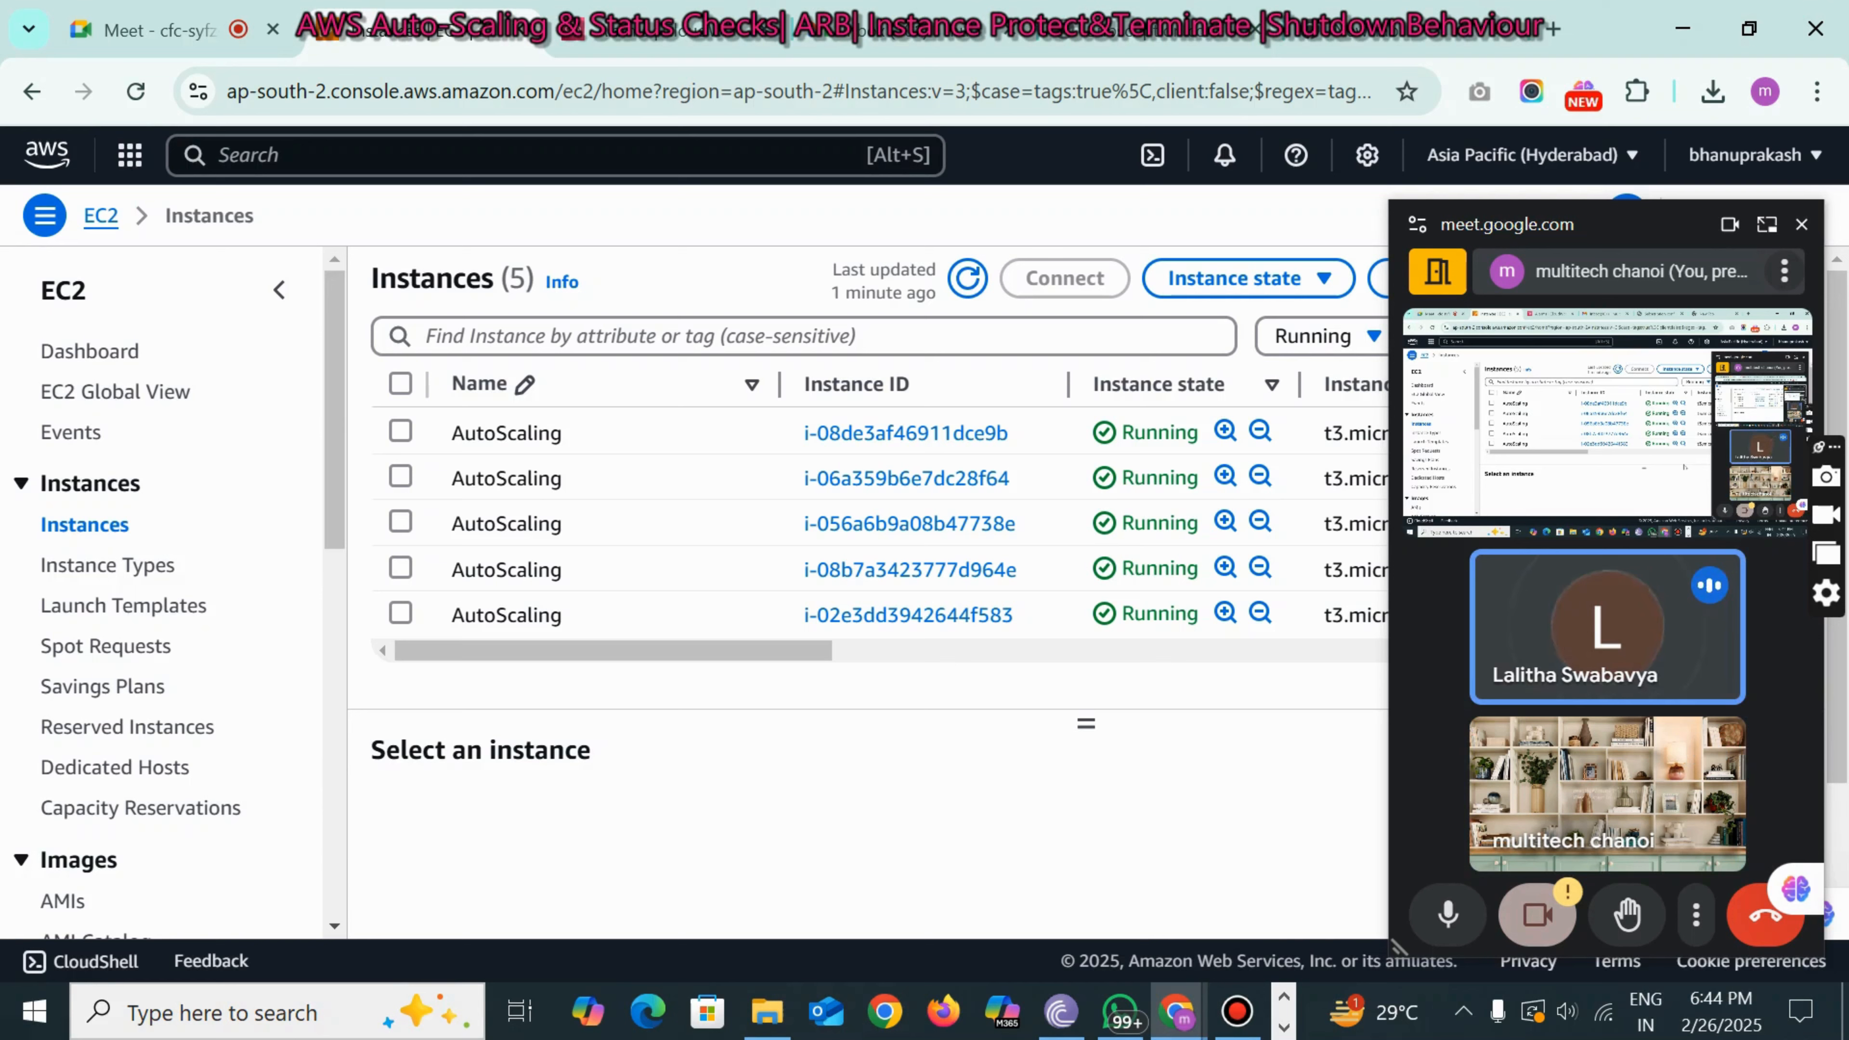
{"action": "left_click", "coordinate": [968, 277]}
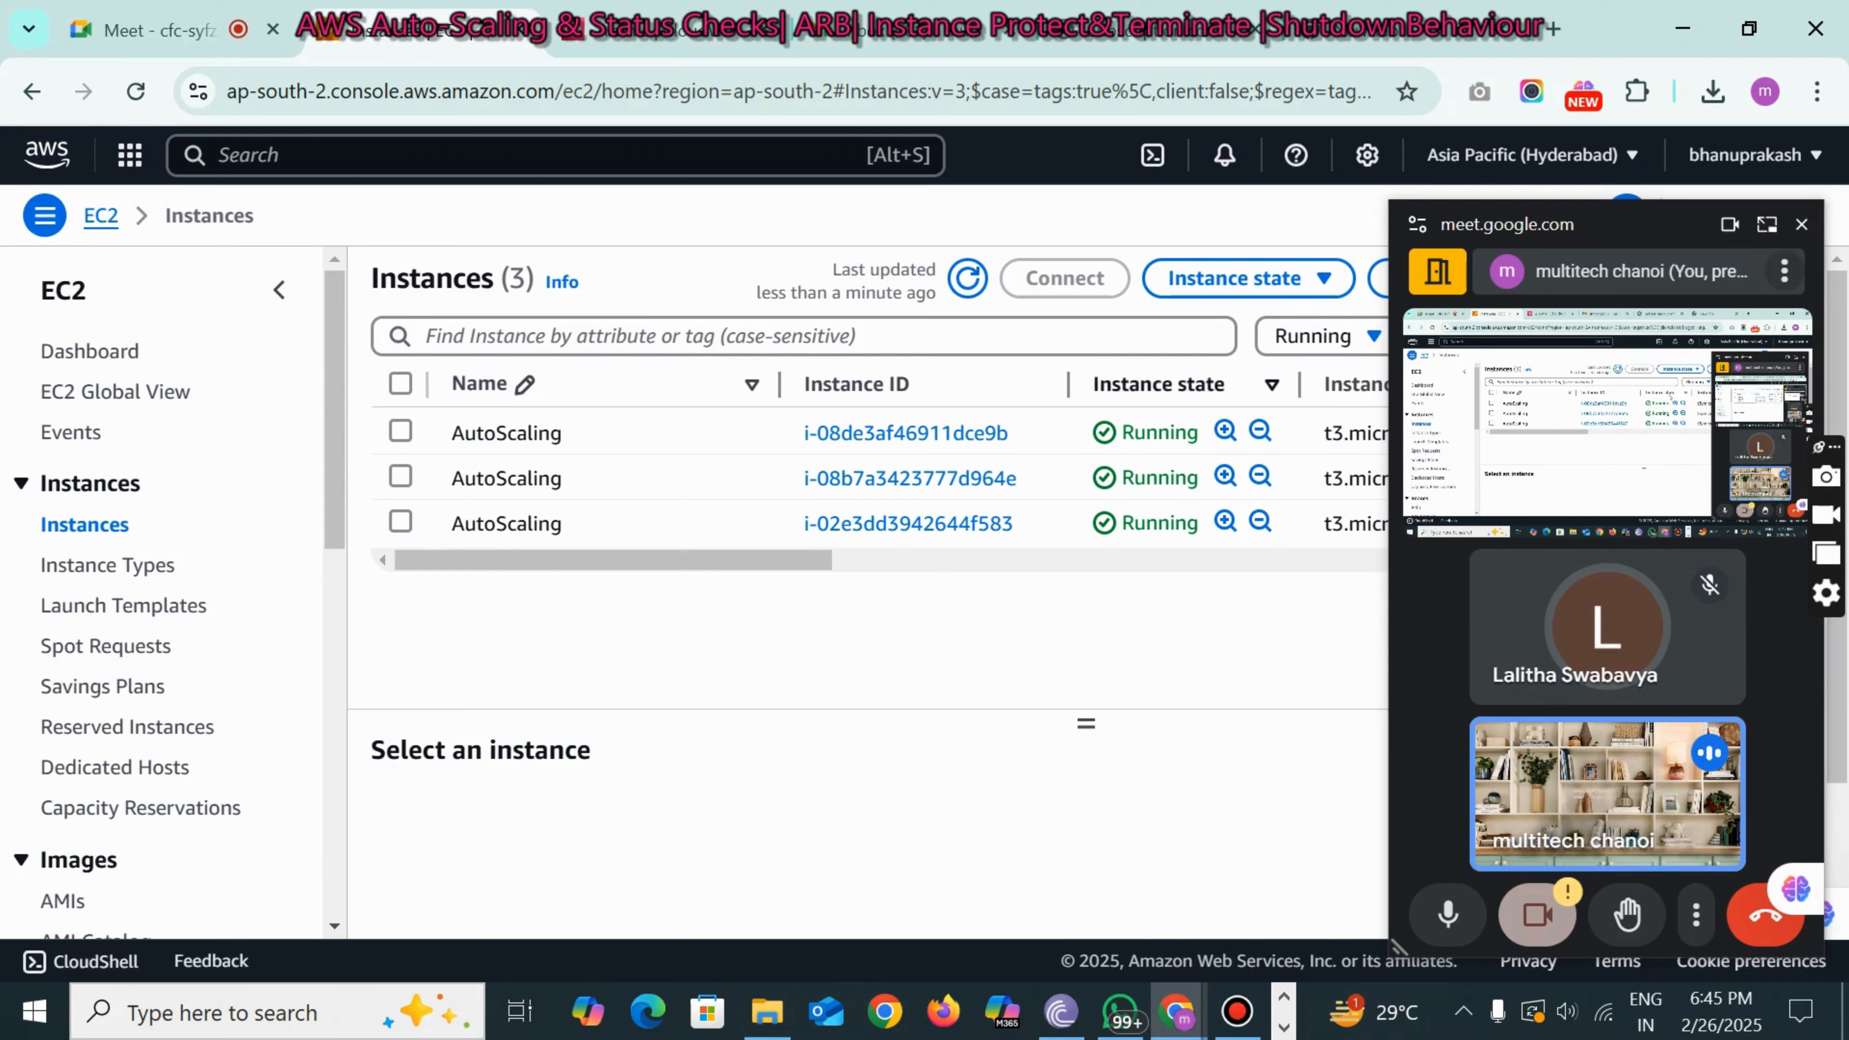
{"action": "left_click", "coordinate": [1309, 337]}
{"action": "left_click", "coordinate": [1309, 337]}
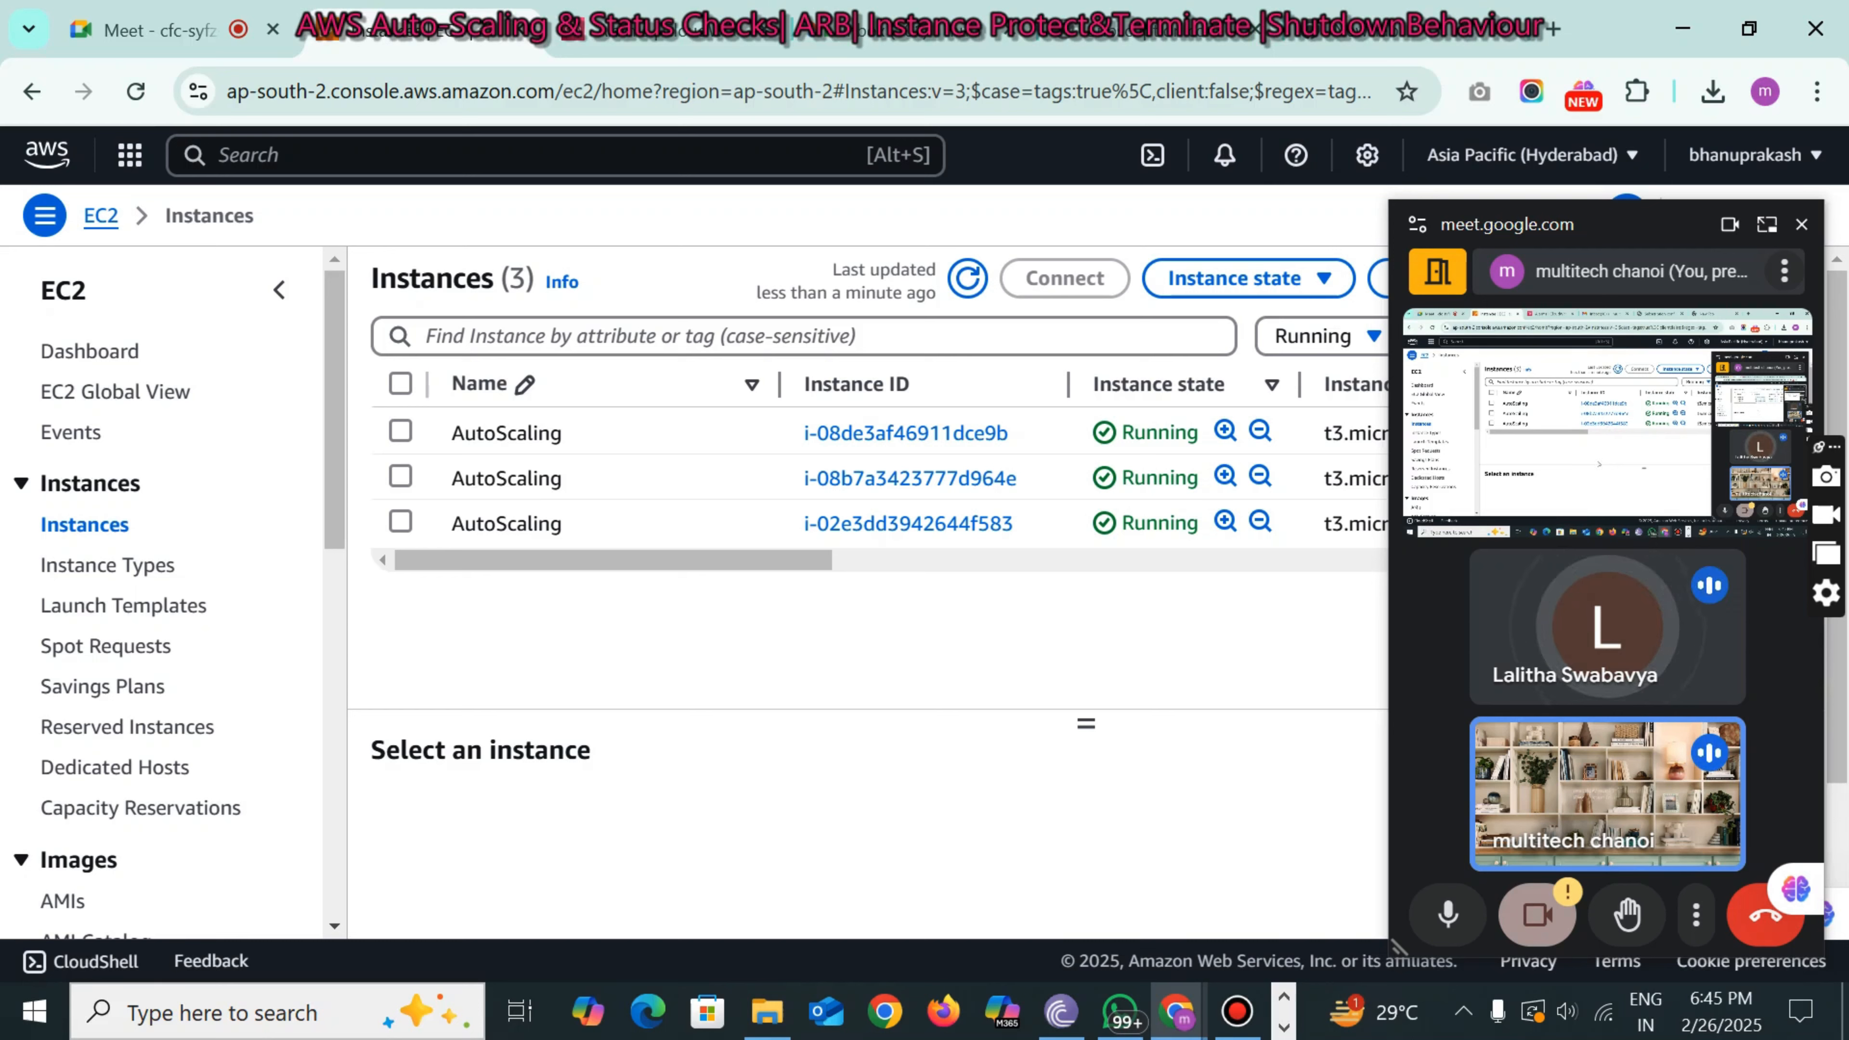
- Open the Auto Scaling Groups page in the EC2 console
{"action": "scroll", "coordinate": [161, 583], "scroll_direction": "down", "scroll_amount": 7}
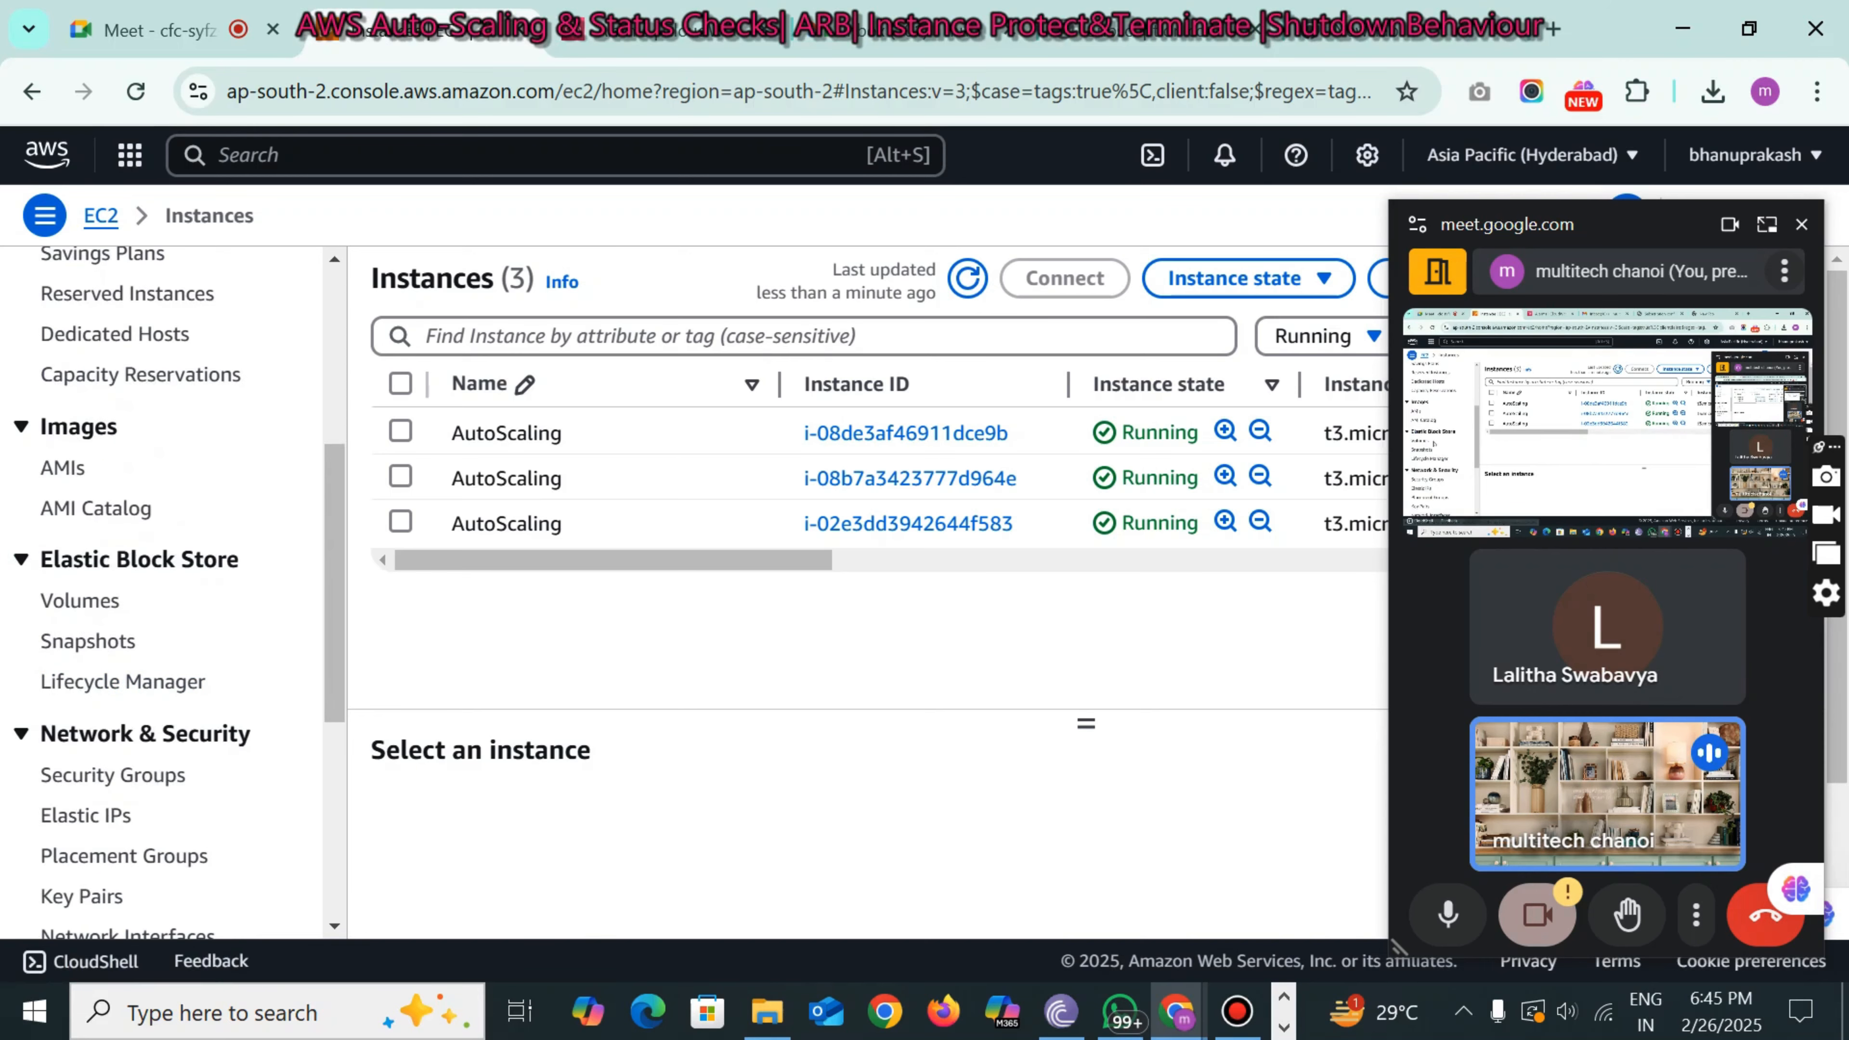
{"action": "scroll", "coordinate": [160, 582], "scroll_direction": "up", "scroll_amount": 4}
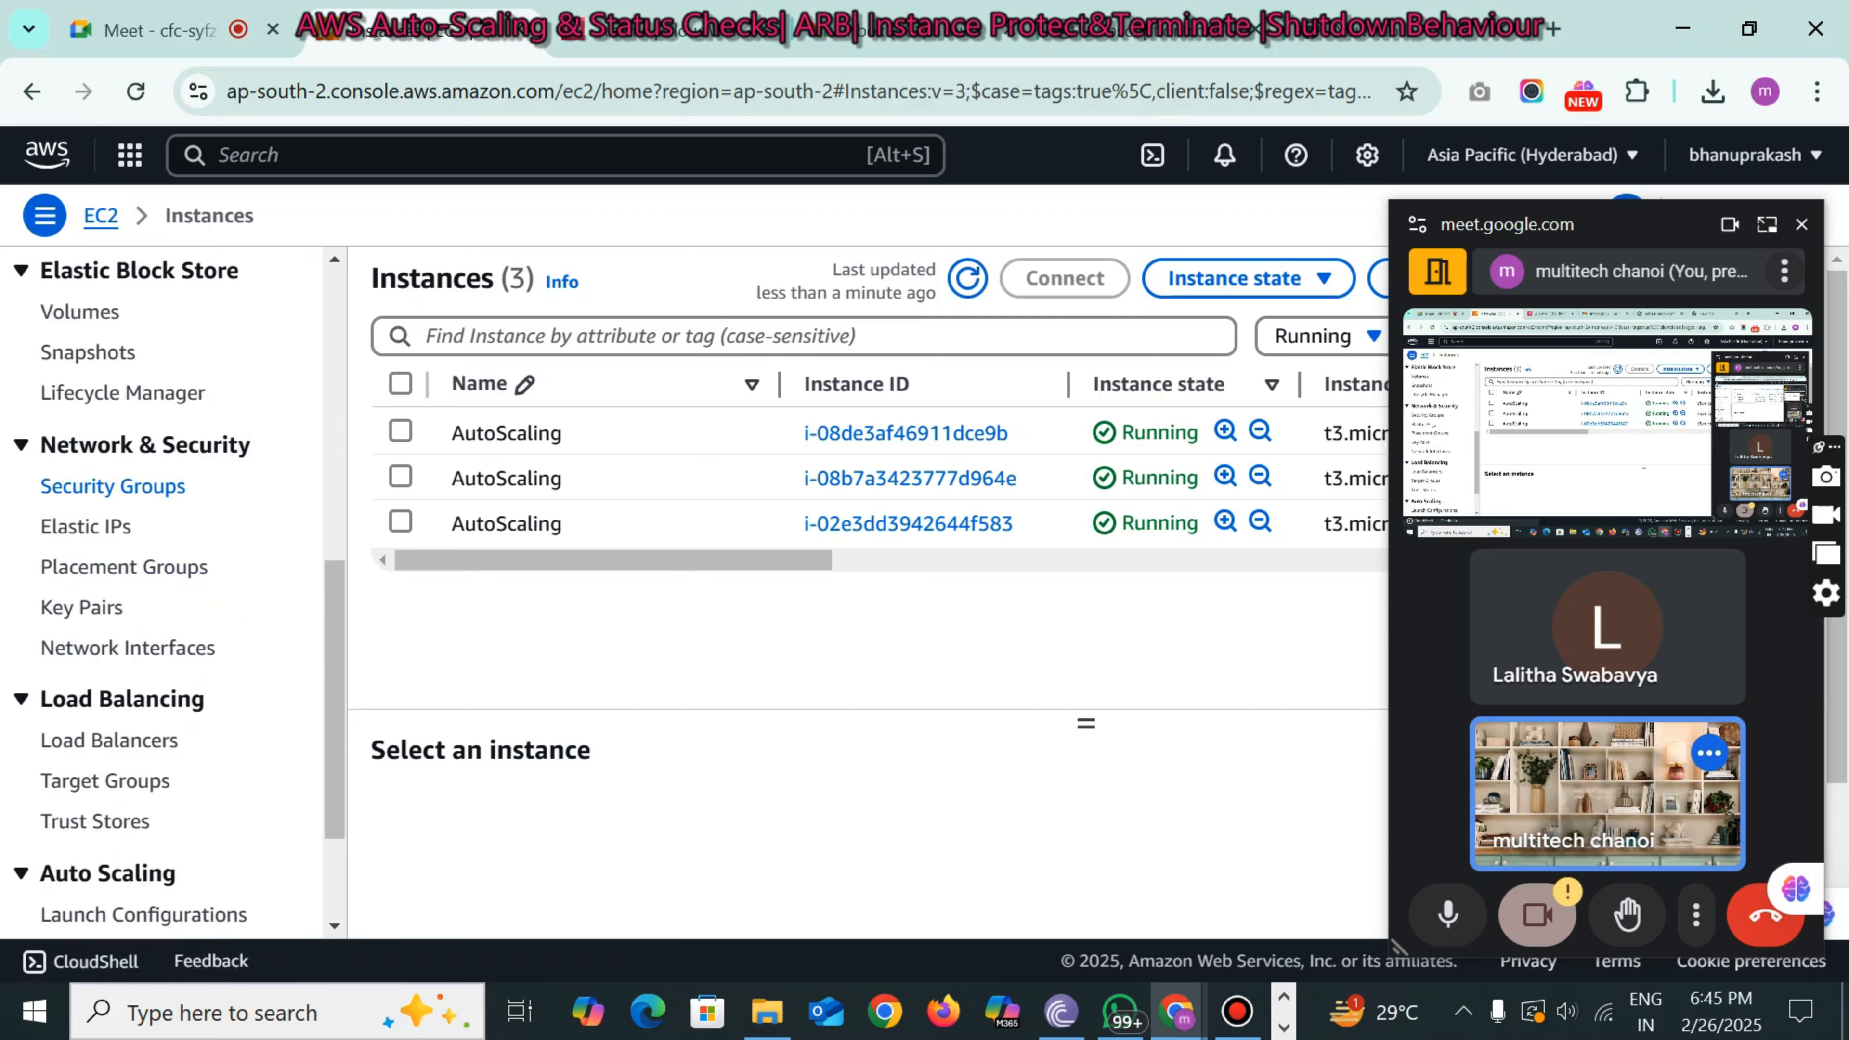
{"action": "scroll", "coordinate": [95, 677], "scroll_direction": "down", "scroll_amount": 2}
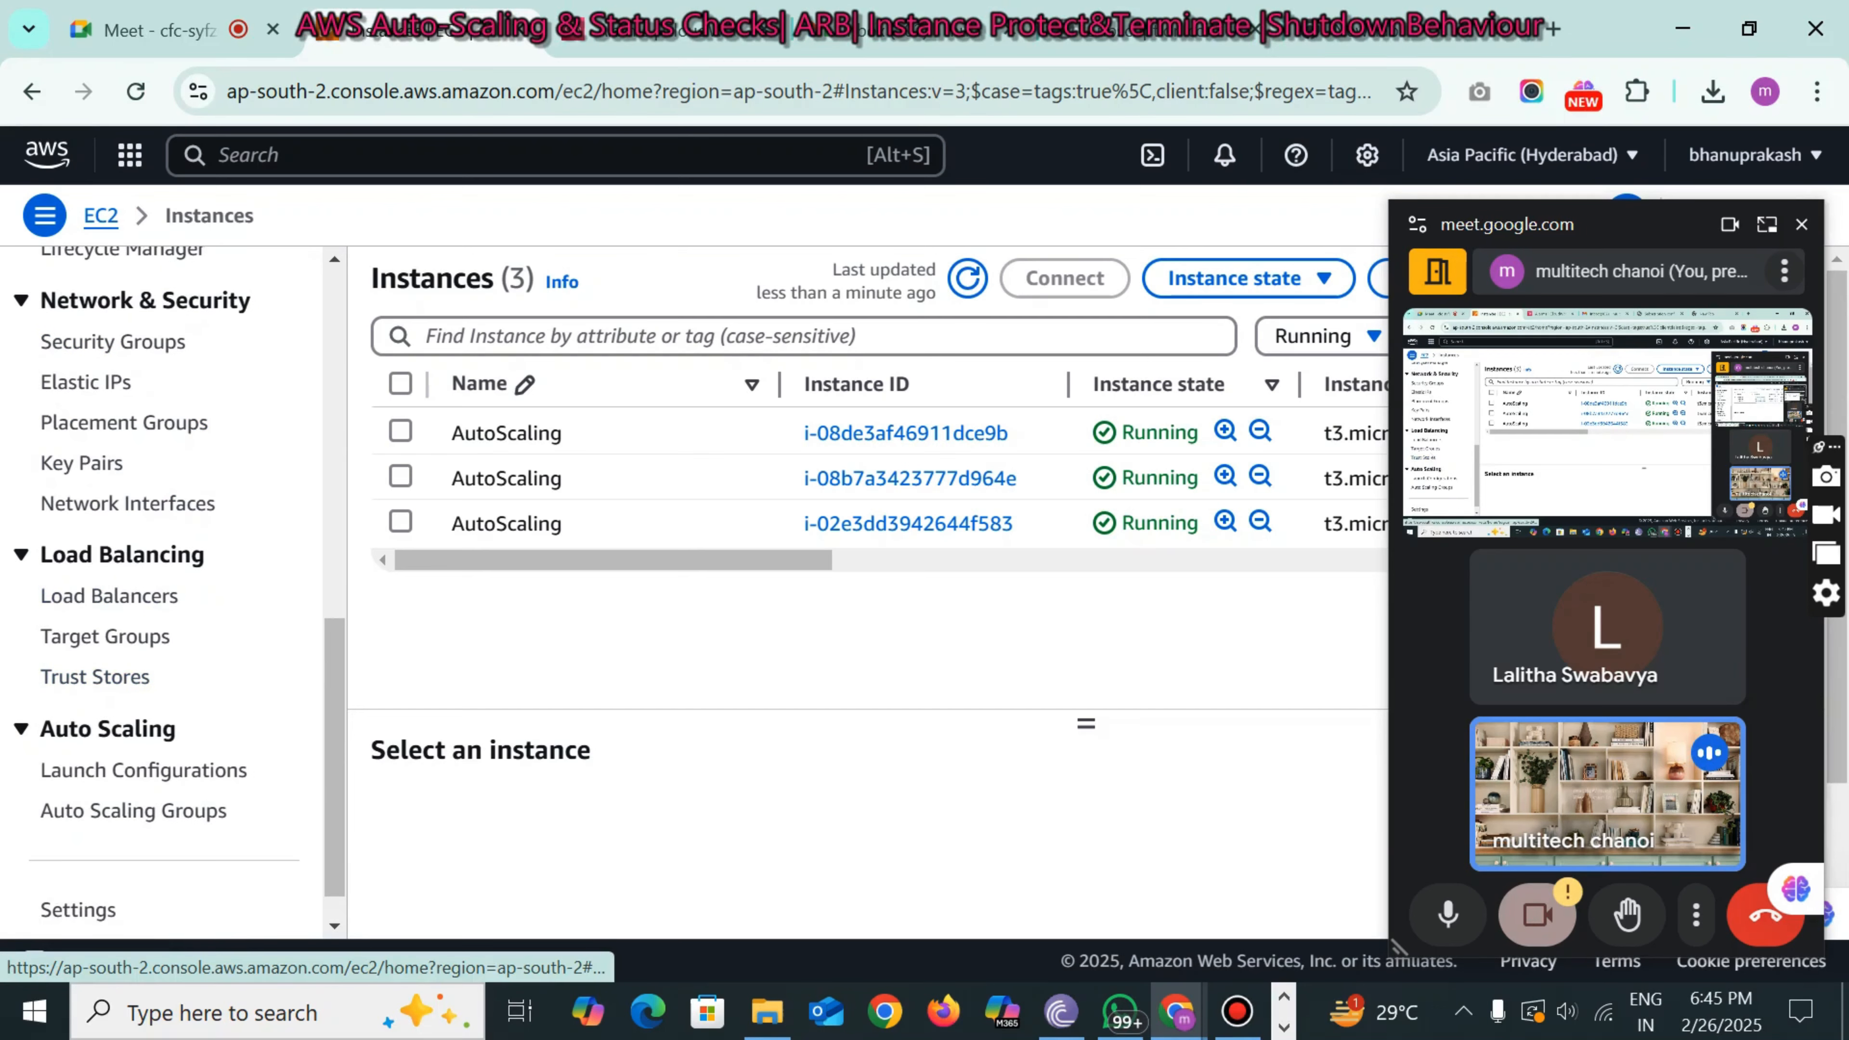
{"action": "left_click", "coordinate": [154, 814]}
- Switch to Gmail, open the Auto Scaling termination notification for AutoScalingDataproGroup and read through its details
{"action": "left_click", "coordinate": [890, 17]}
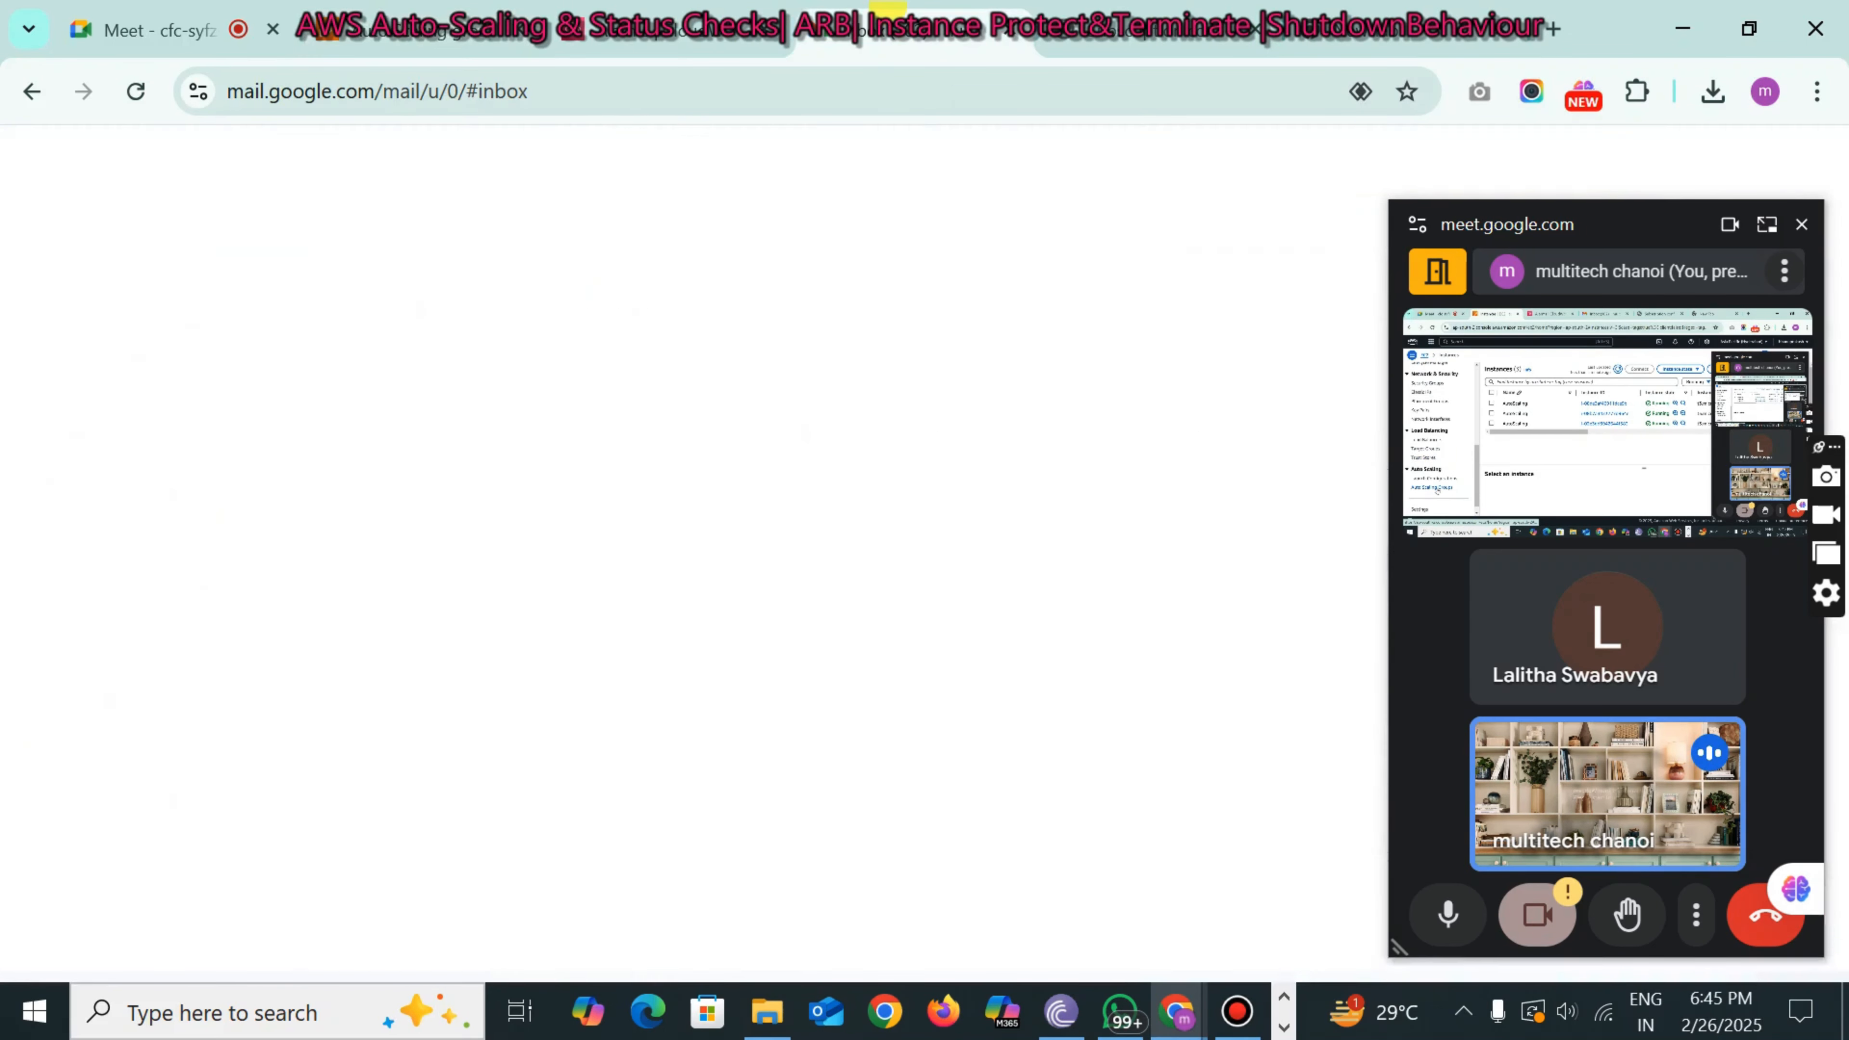
{"action": "left_click", "coordinate": [786, 386]}
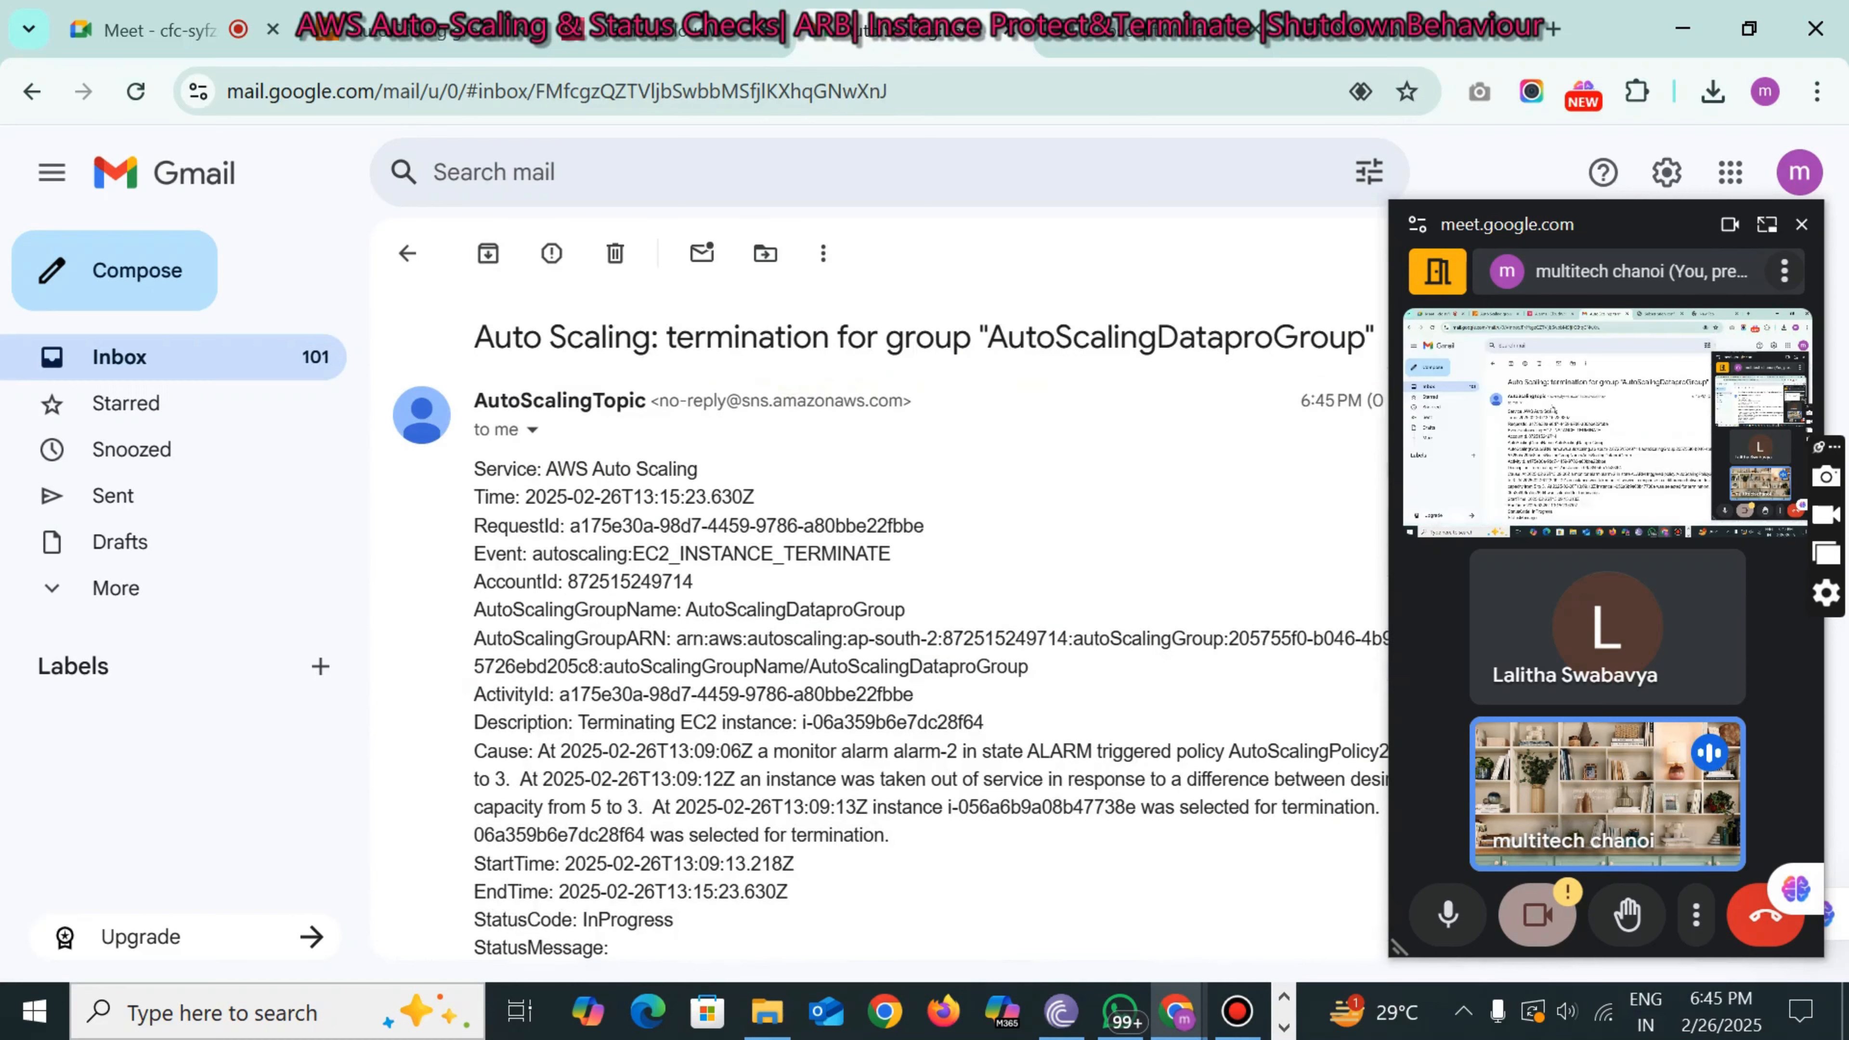
{"action": "left_click_drag", "start_coordinate": [602, 337], "coordinate": [969, 351]}
{"action": "scroll", "coordinate": [968, 353], "scroll_direction": "down", "scroll_amount": 5}
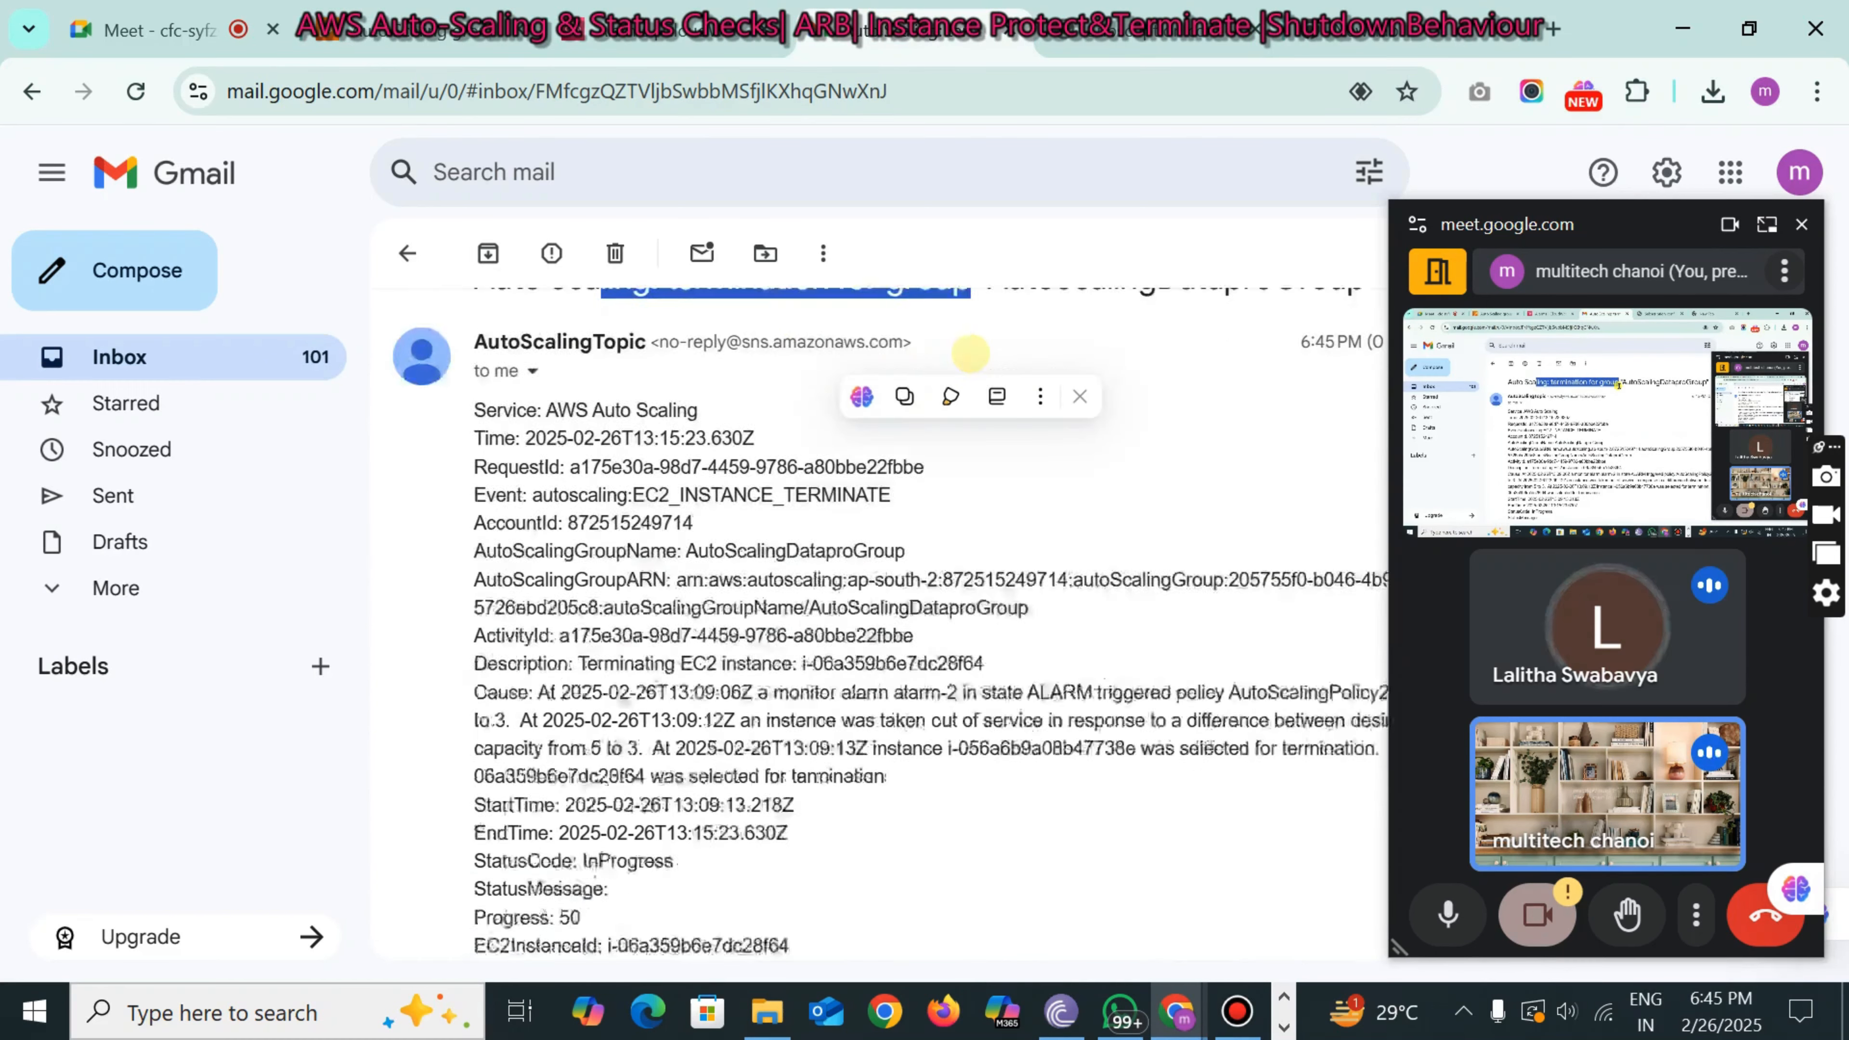
{"action": "scroll", "coordinate": [968, 353], "scroll_direction": "up", "scroll_amount": 5}
{"action": "scroll", "coordinate": [969, 352], "scroll_direction": "down", "scroll_amount": 6}
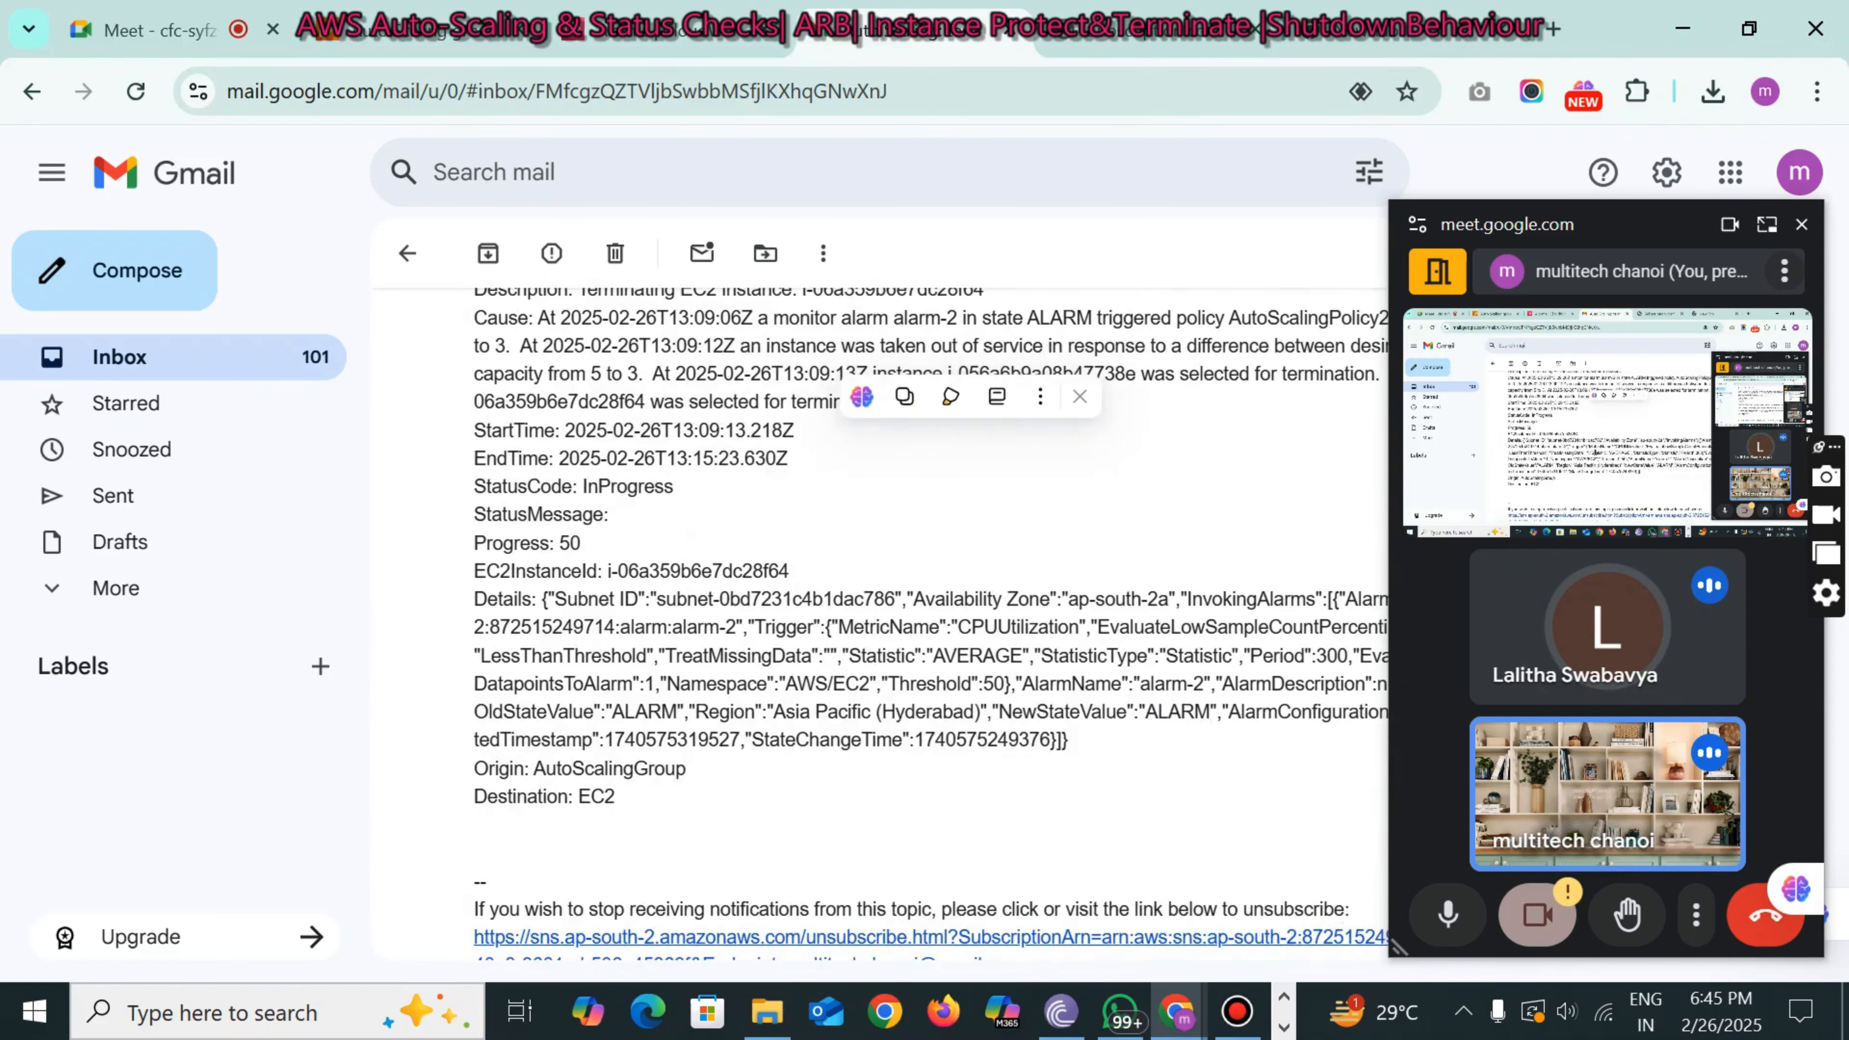
{"action": "scroll", "coordinate": [932, 626], "scroll_direction": "down", "scroll_amount": 3}
{"action": "scroll", "coordinate": [932, 627], "scroll_direction": "down", "scroll_amount": 3}
{"action": "scroll", "coordinate": [932, 627], "scroll_direction": "up", "scroll_amount": 12}
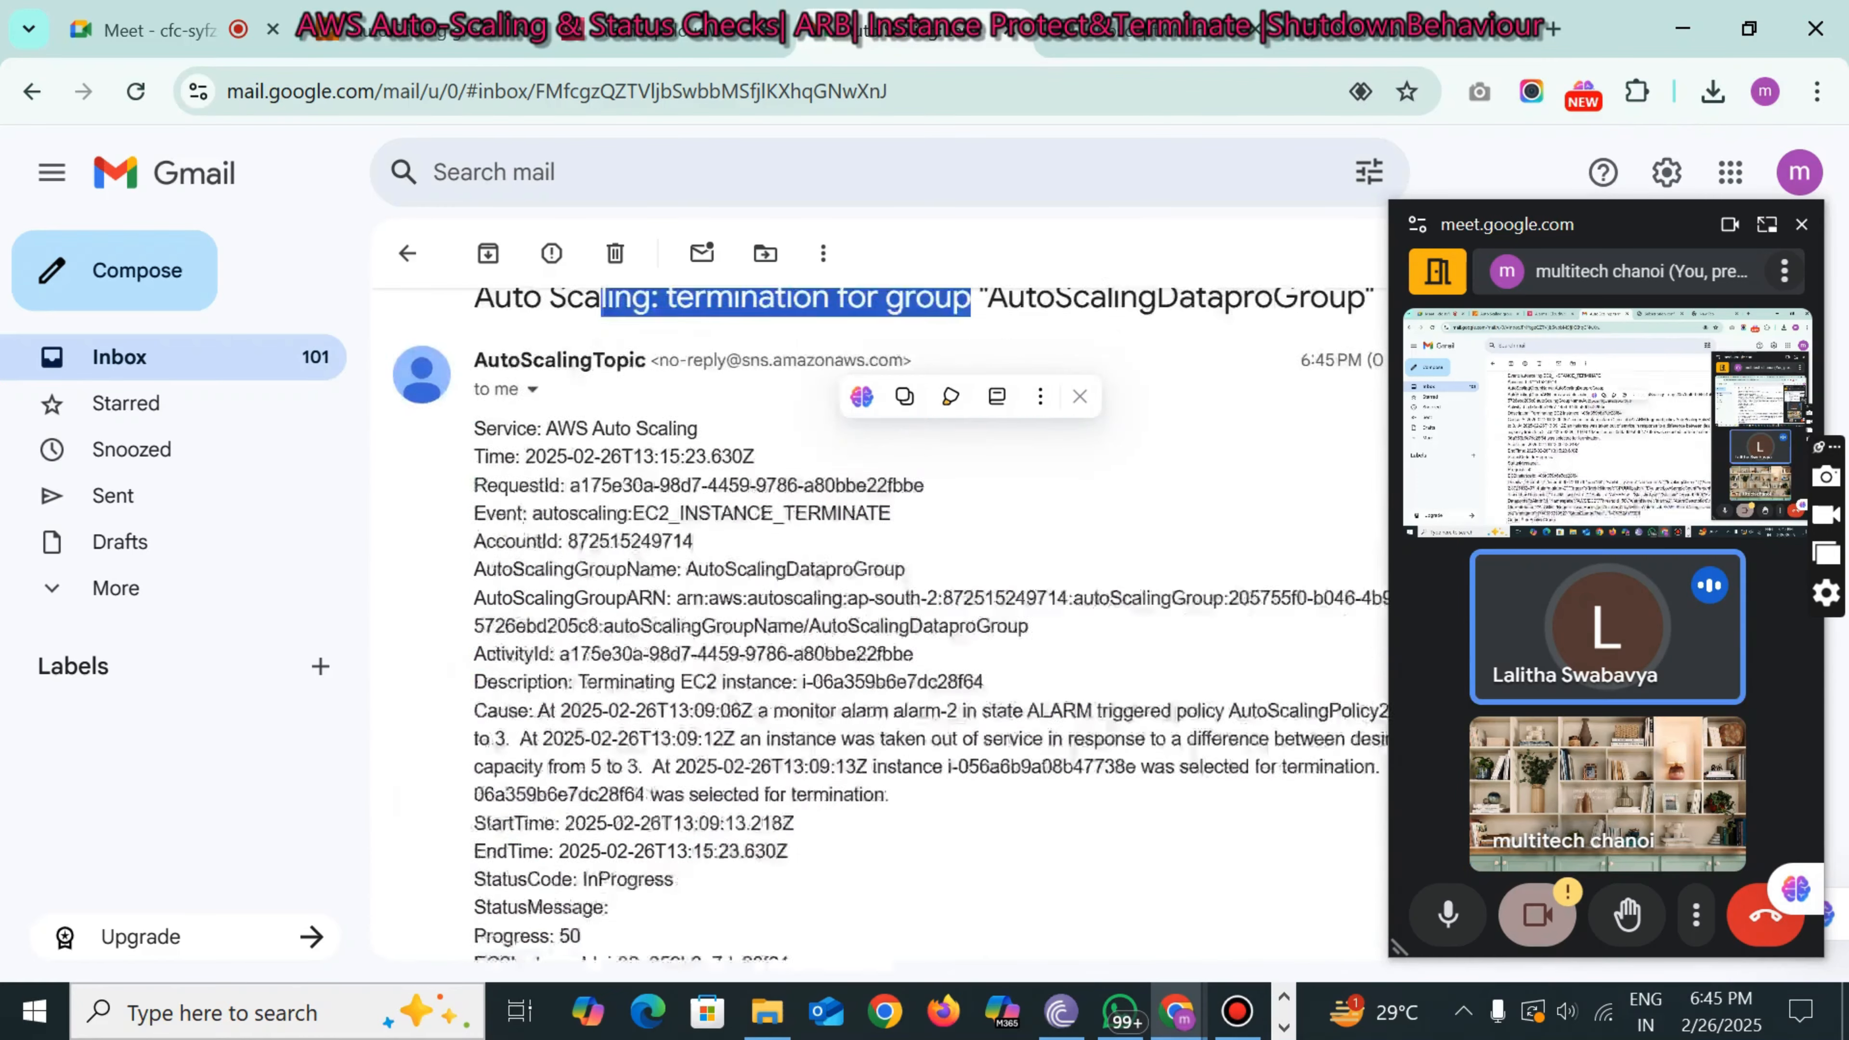
- Return to the AWS console, search for sns and open Simple Notification Service
{"action": "left_click", "coordinate": [381, 28]}
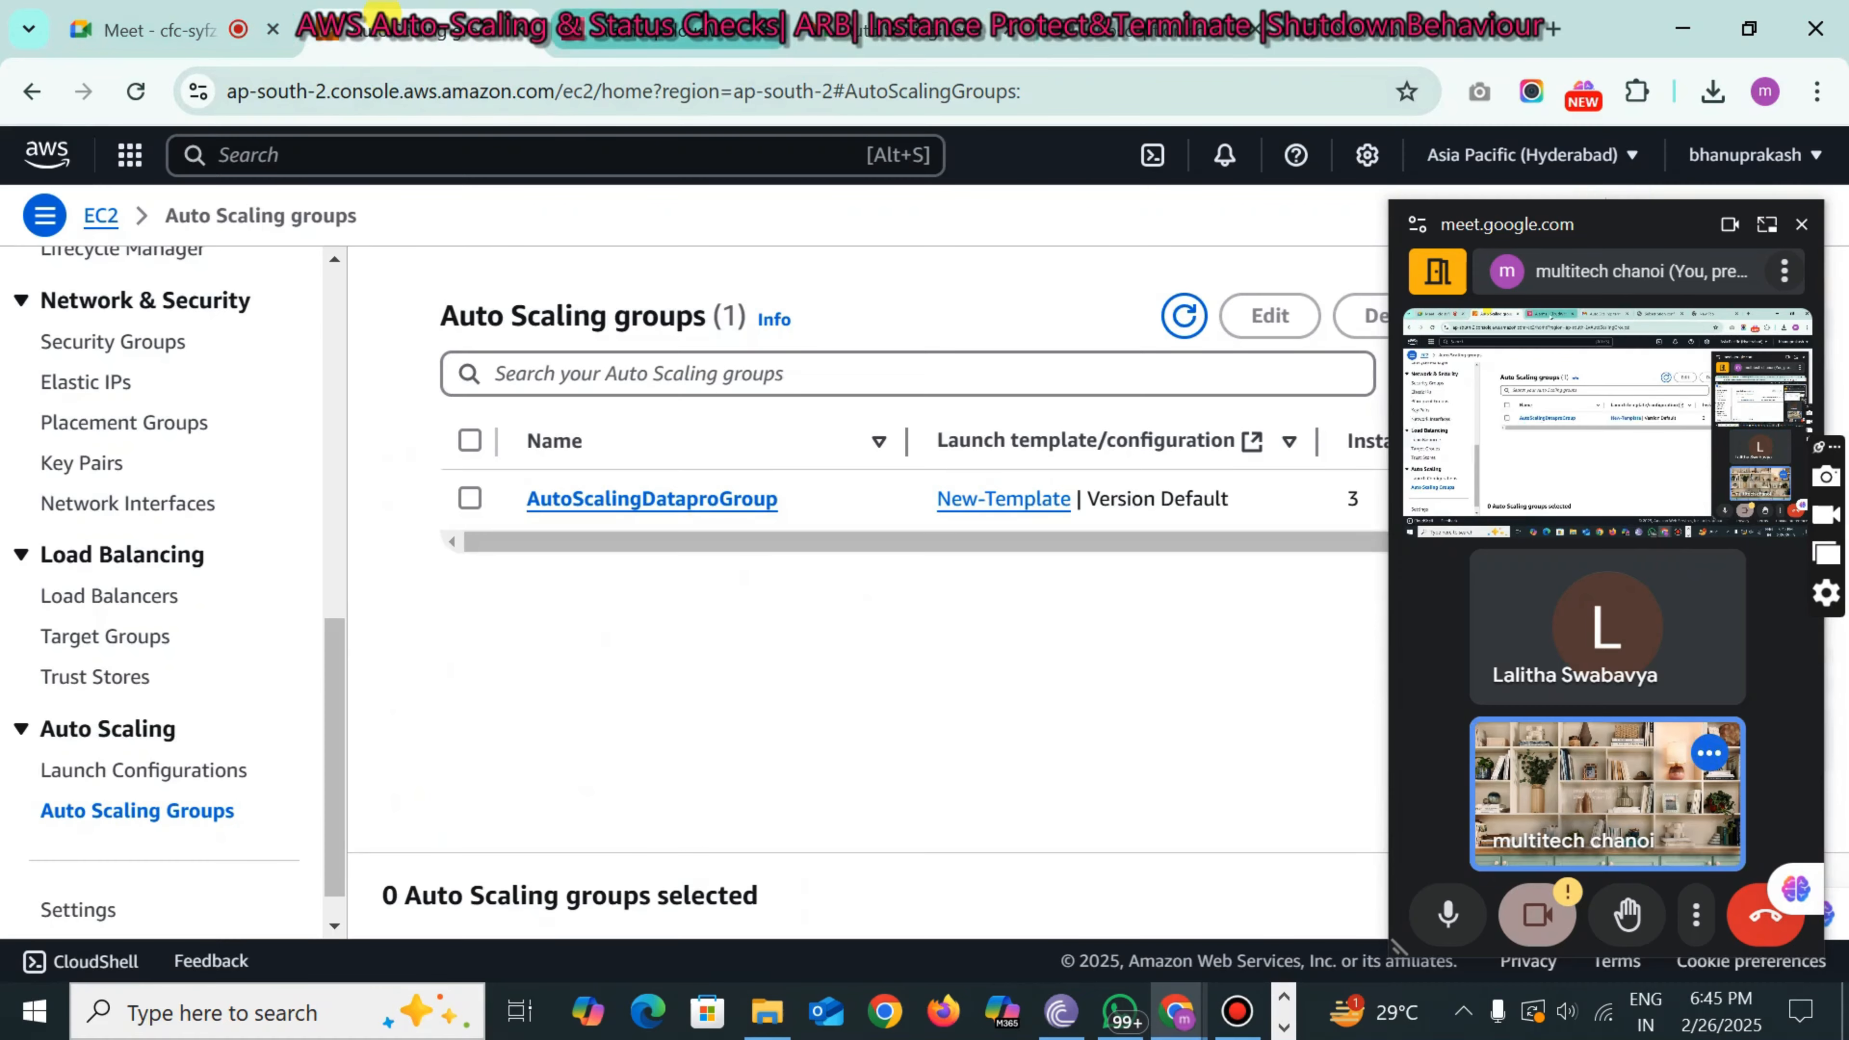
{"action": "left_click", "coordinate": [413, 153]}
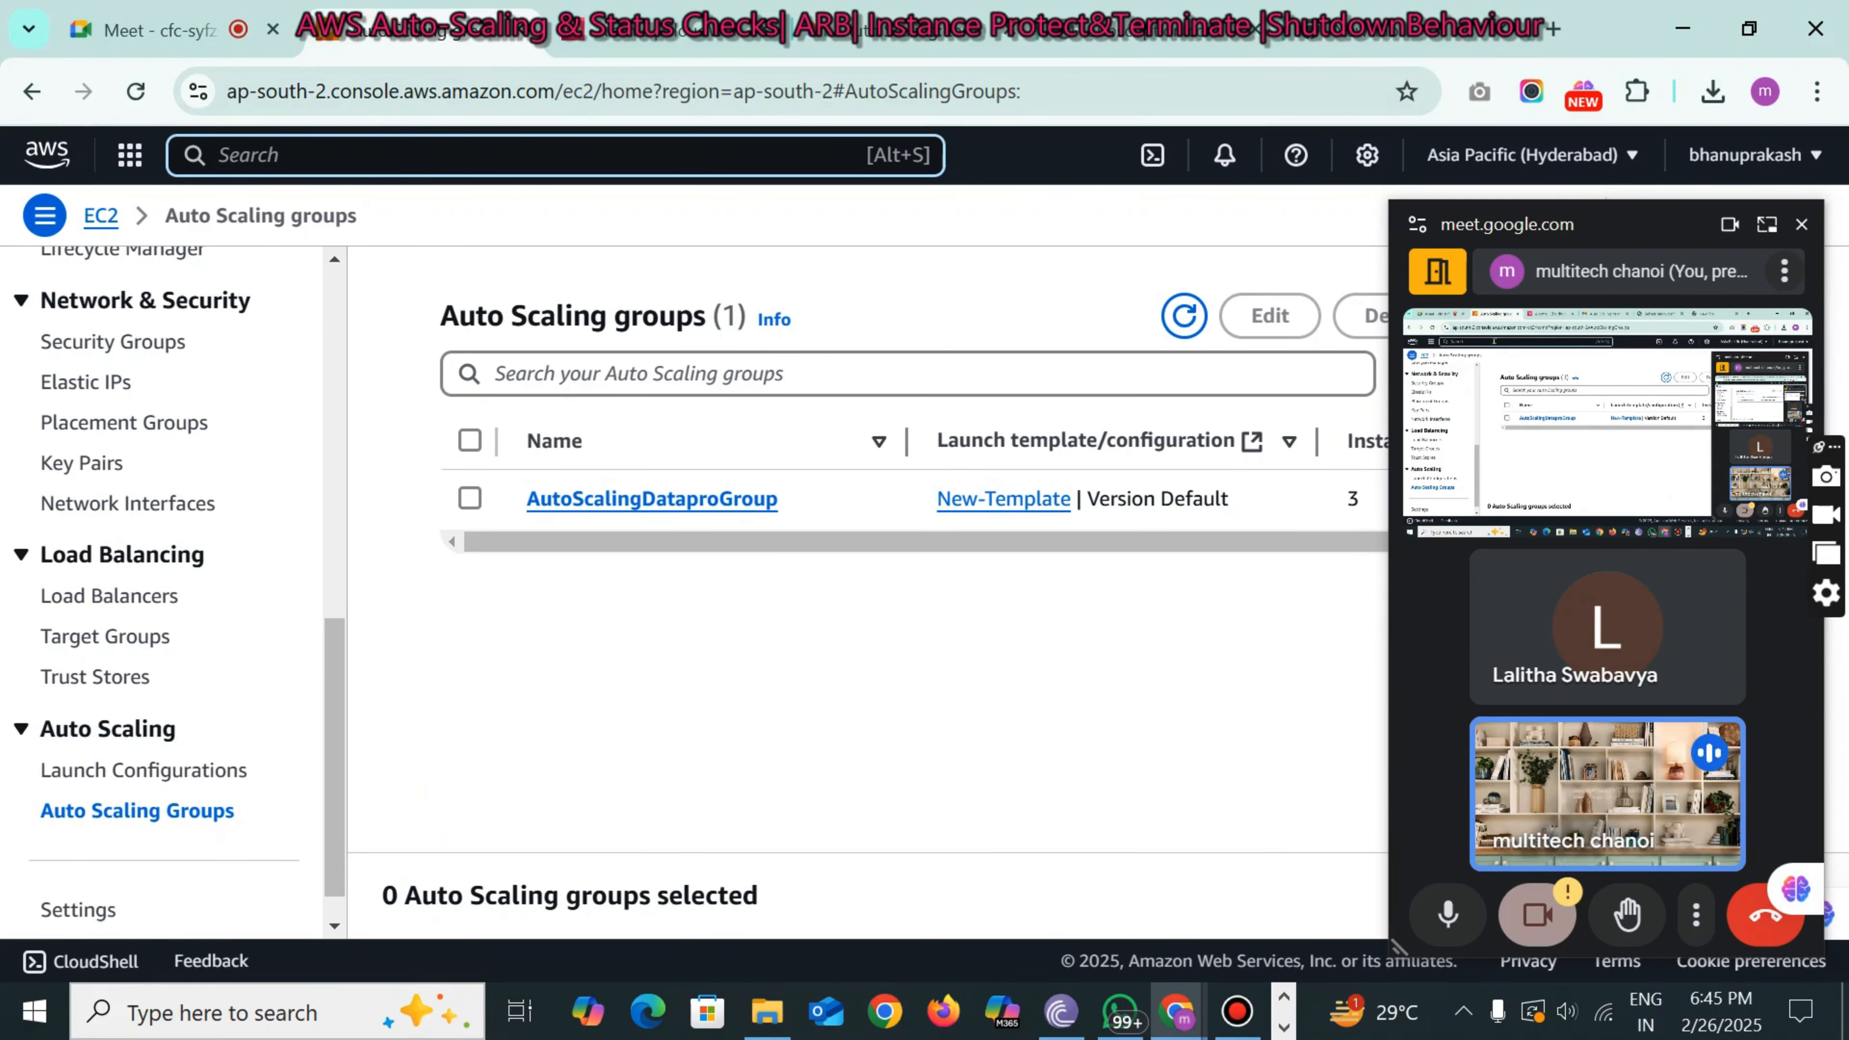
{"action": "type", "text": "sns"}
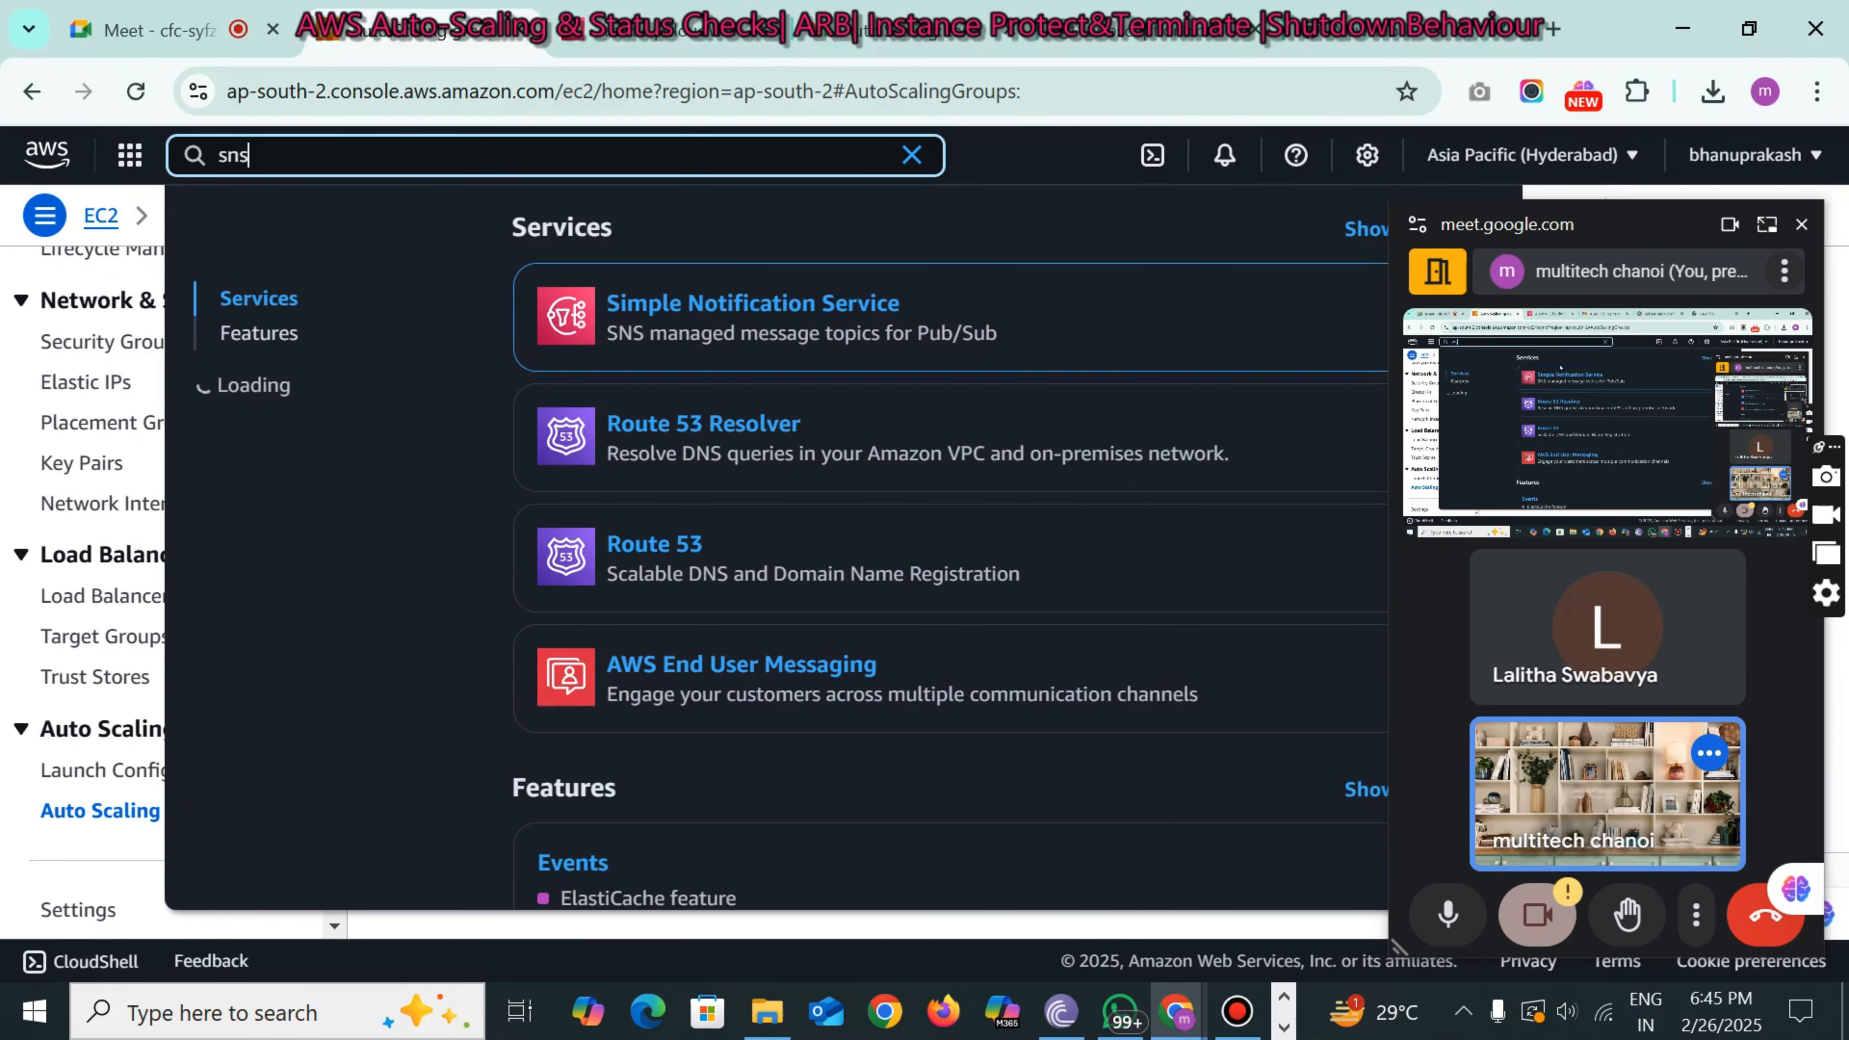
{"action": "left_click", "coordinate": [755, 300]}
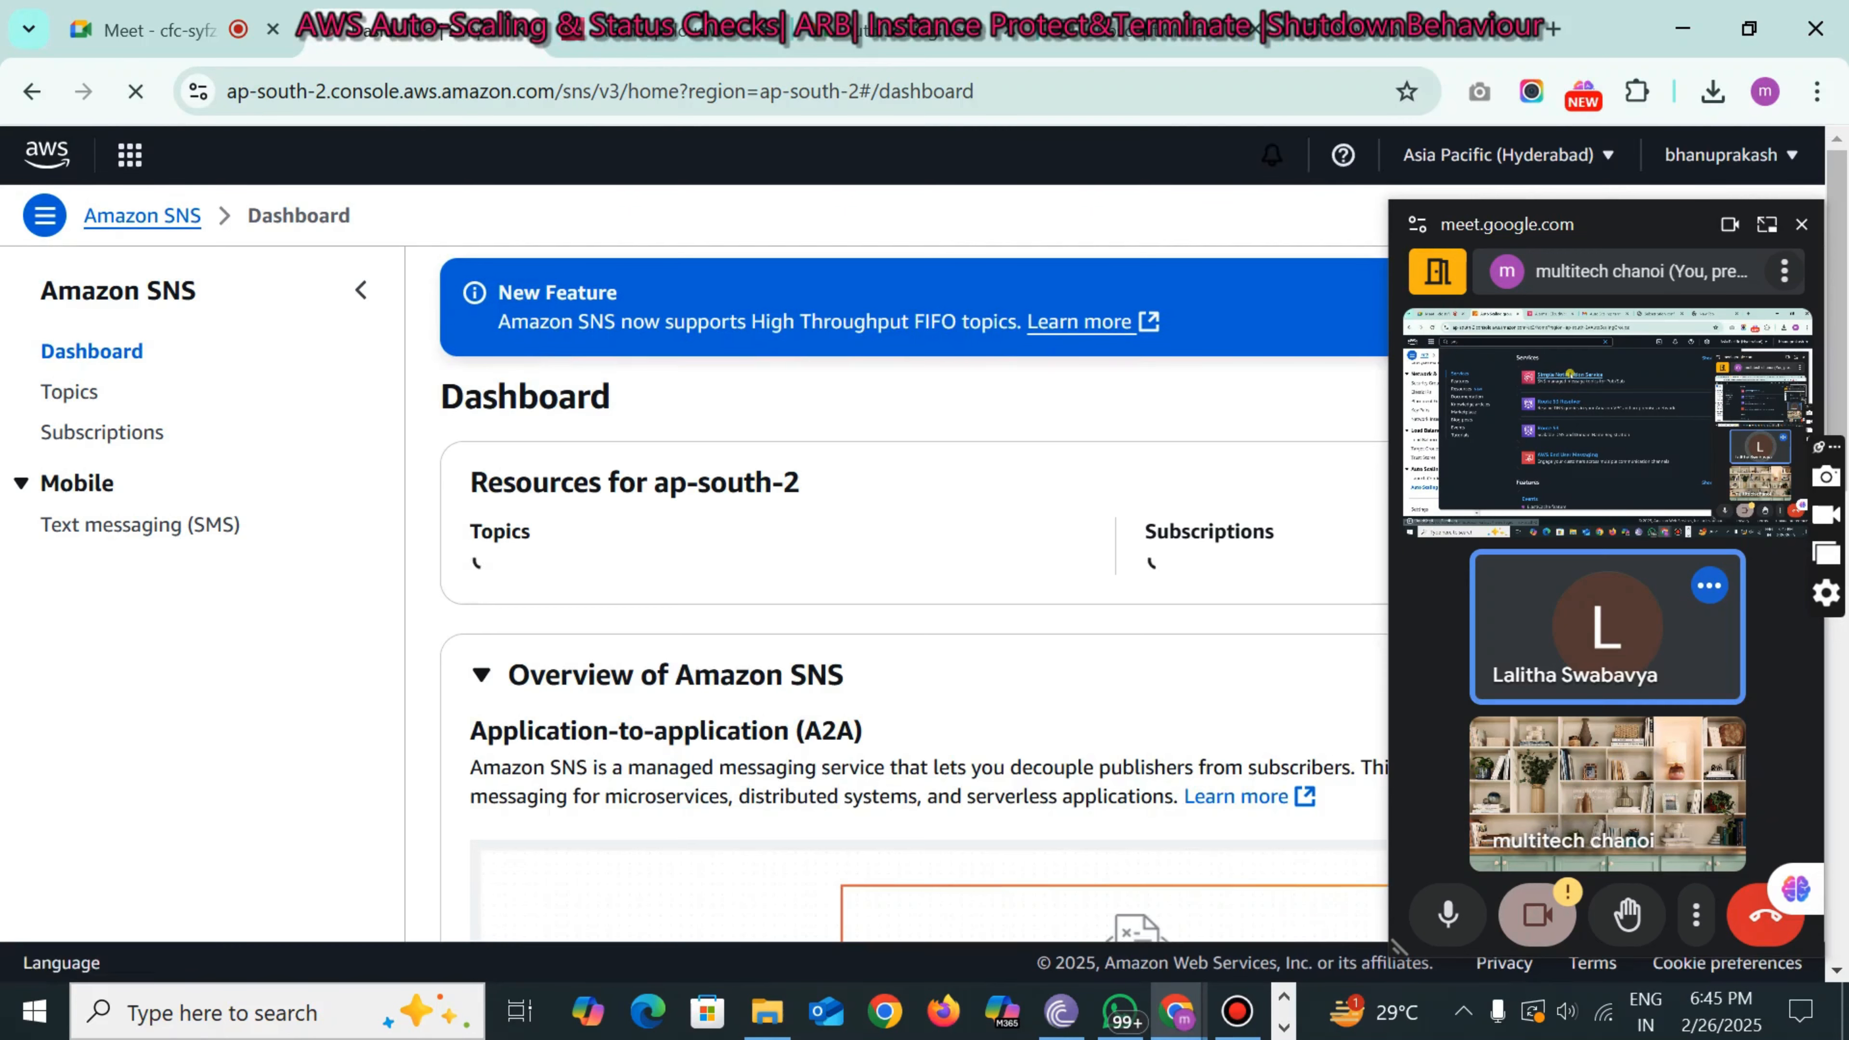
- Delete the confirmed email subscription from the Amazon SNS subscriptions
{"action": "left_click", "coordinate": [86, 430]}
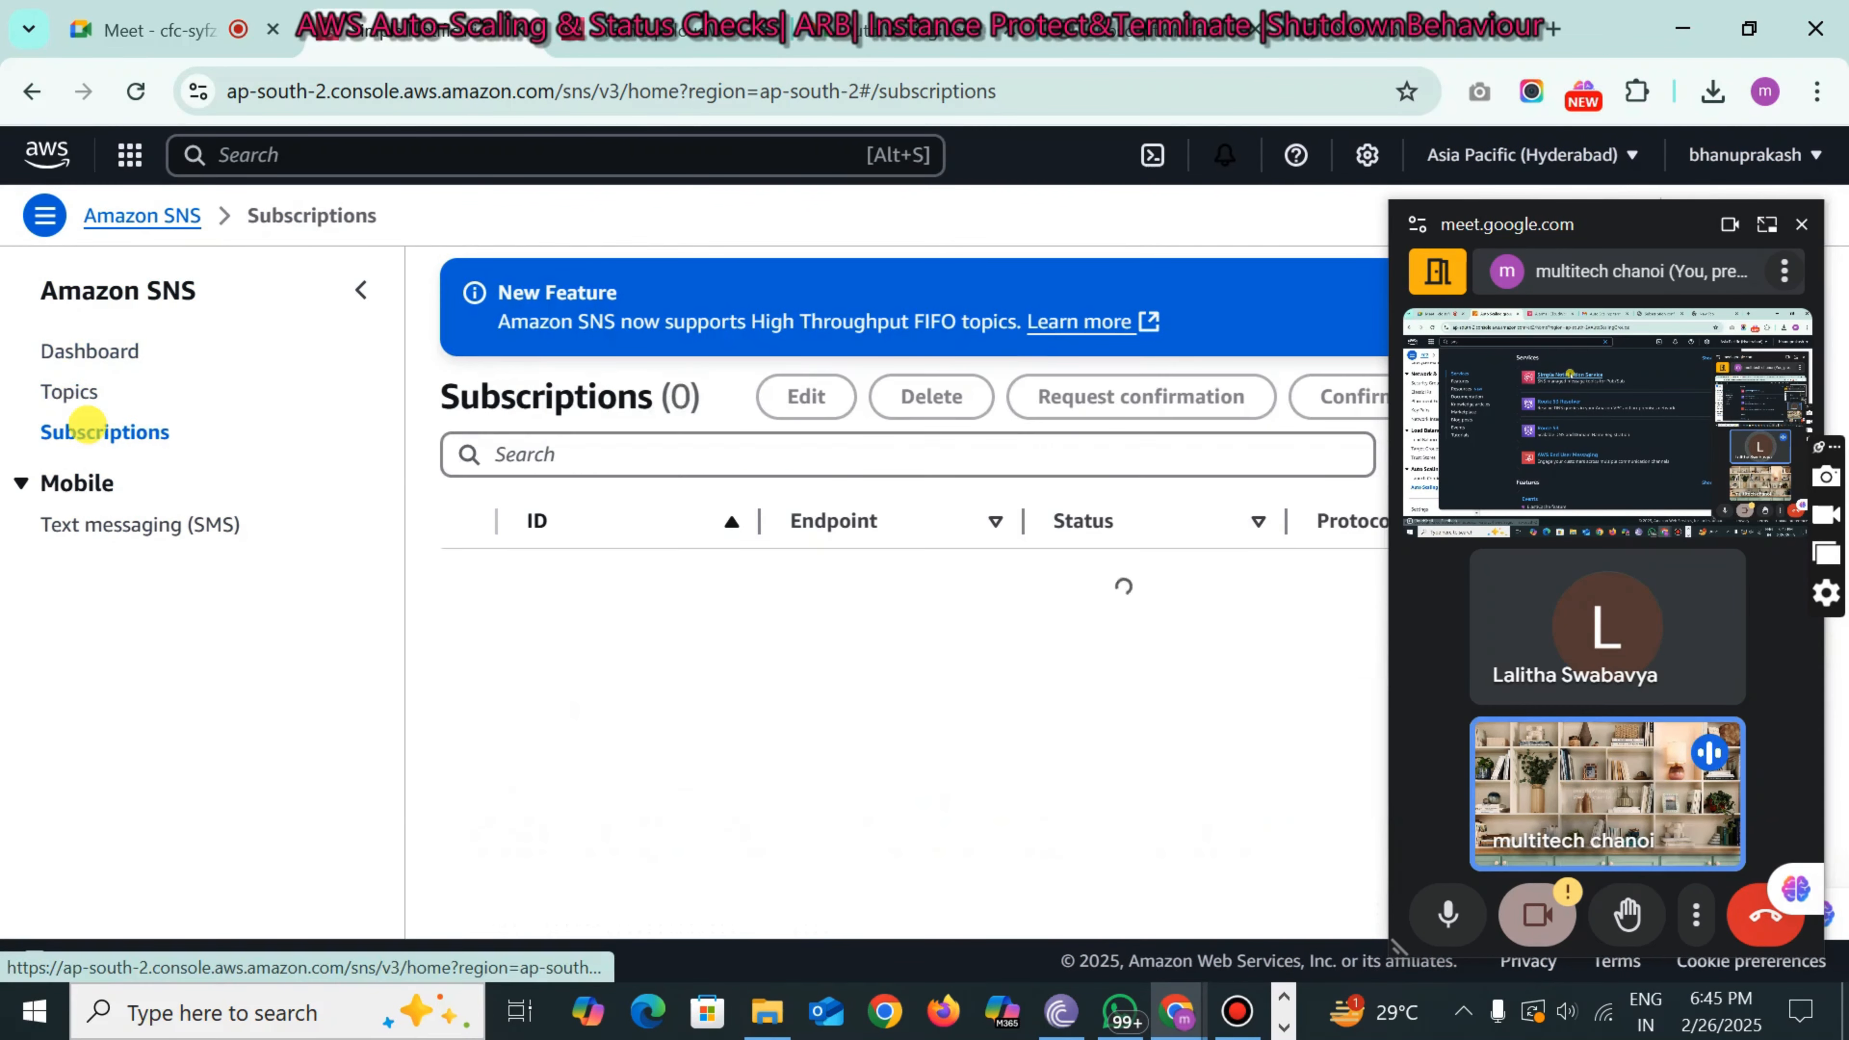
{"action": "left_click", "coordinate": [469, 577]}
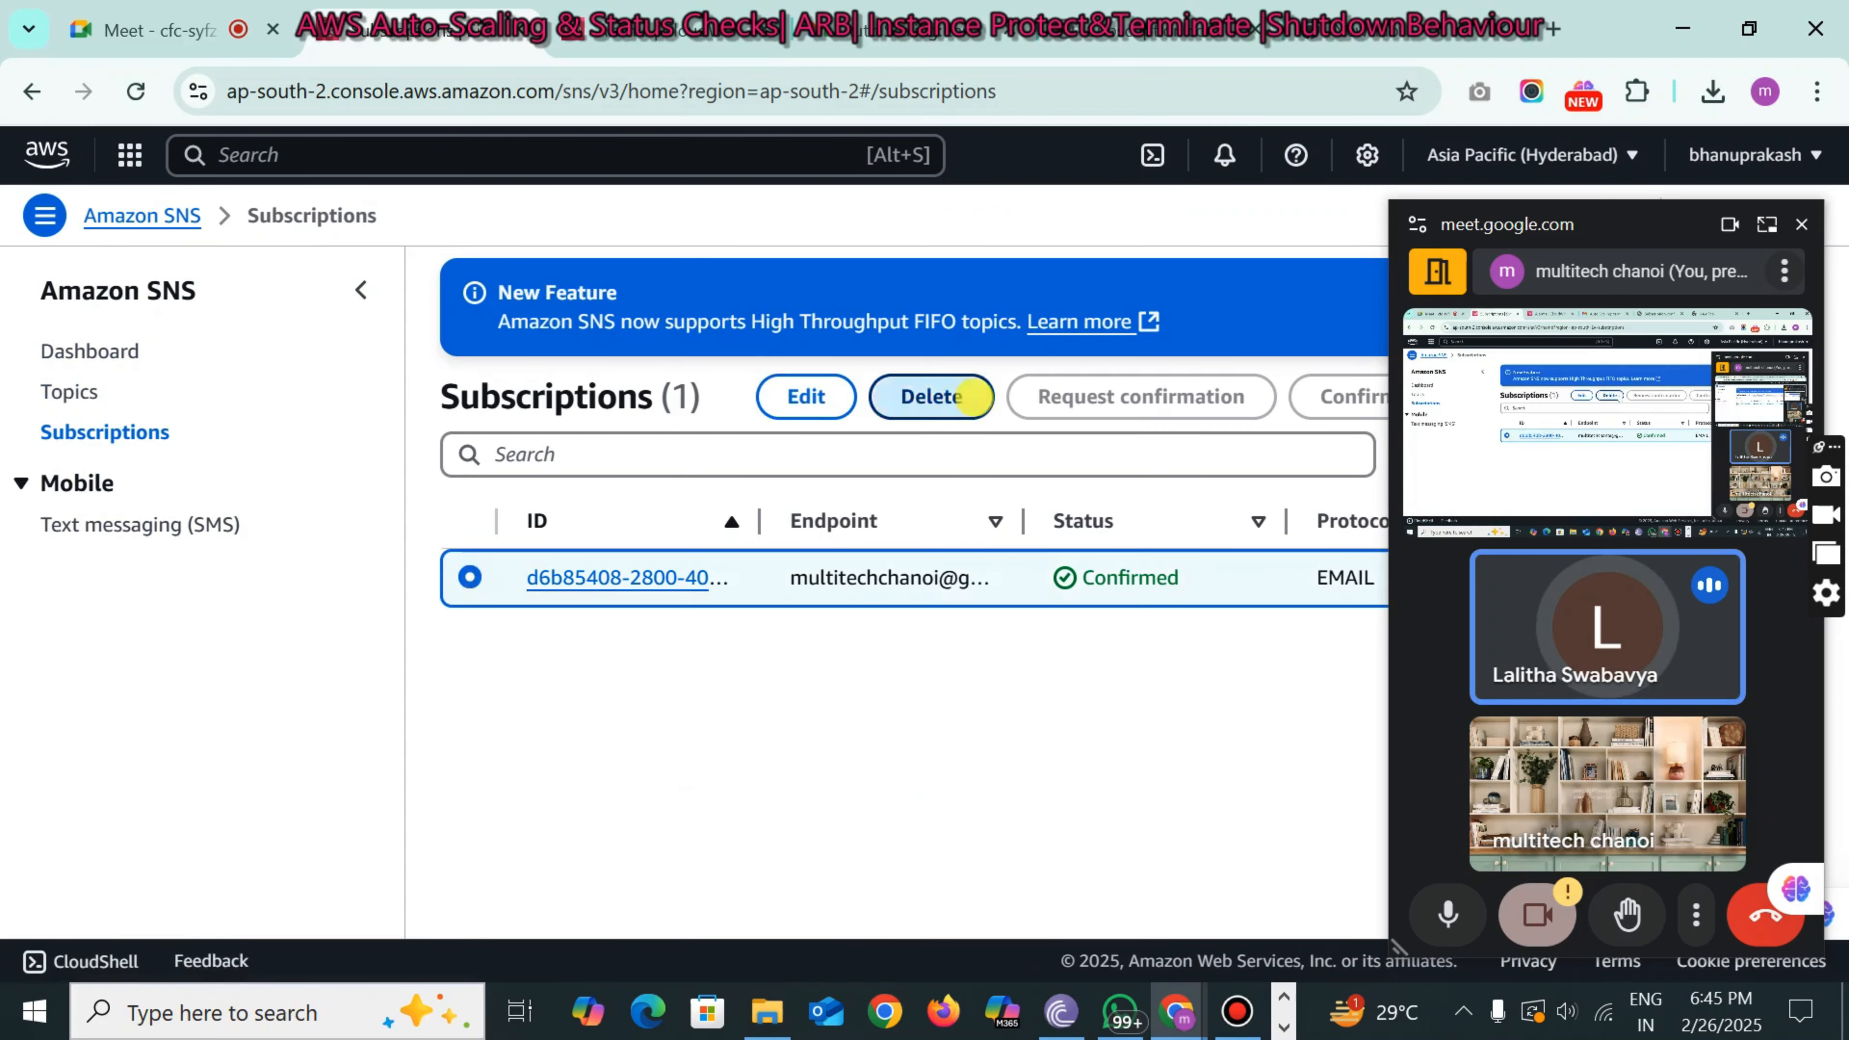
{"action": "left_click", "coordinate": [972, 397]}
{"action": "left_click", "coordinate": [1234, 619]}
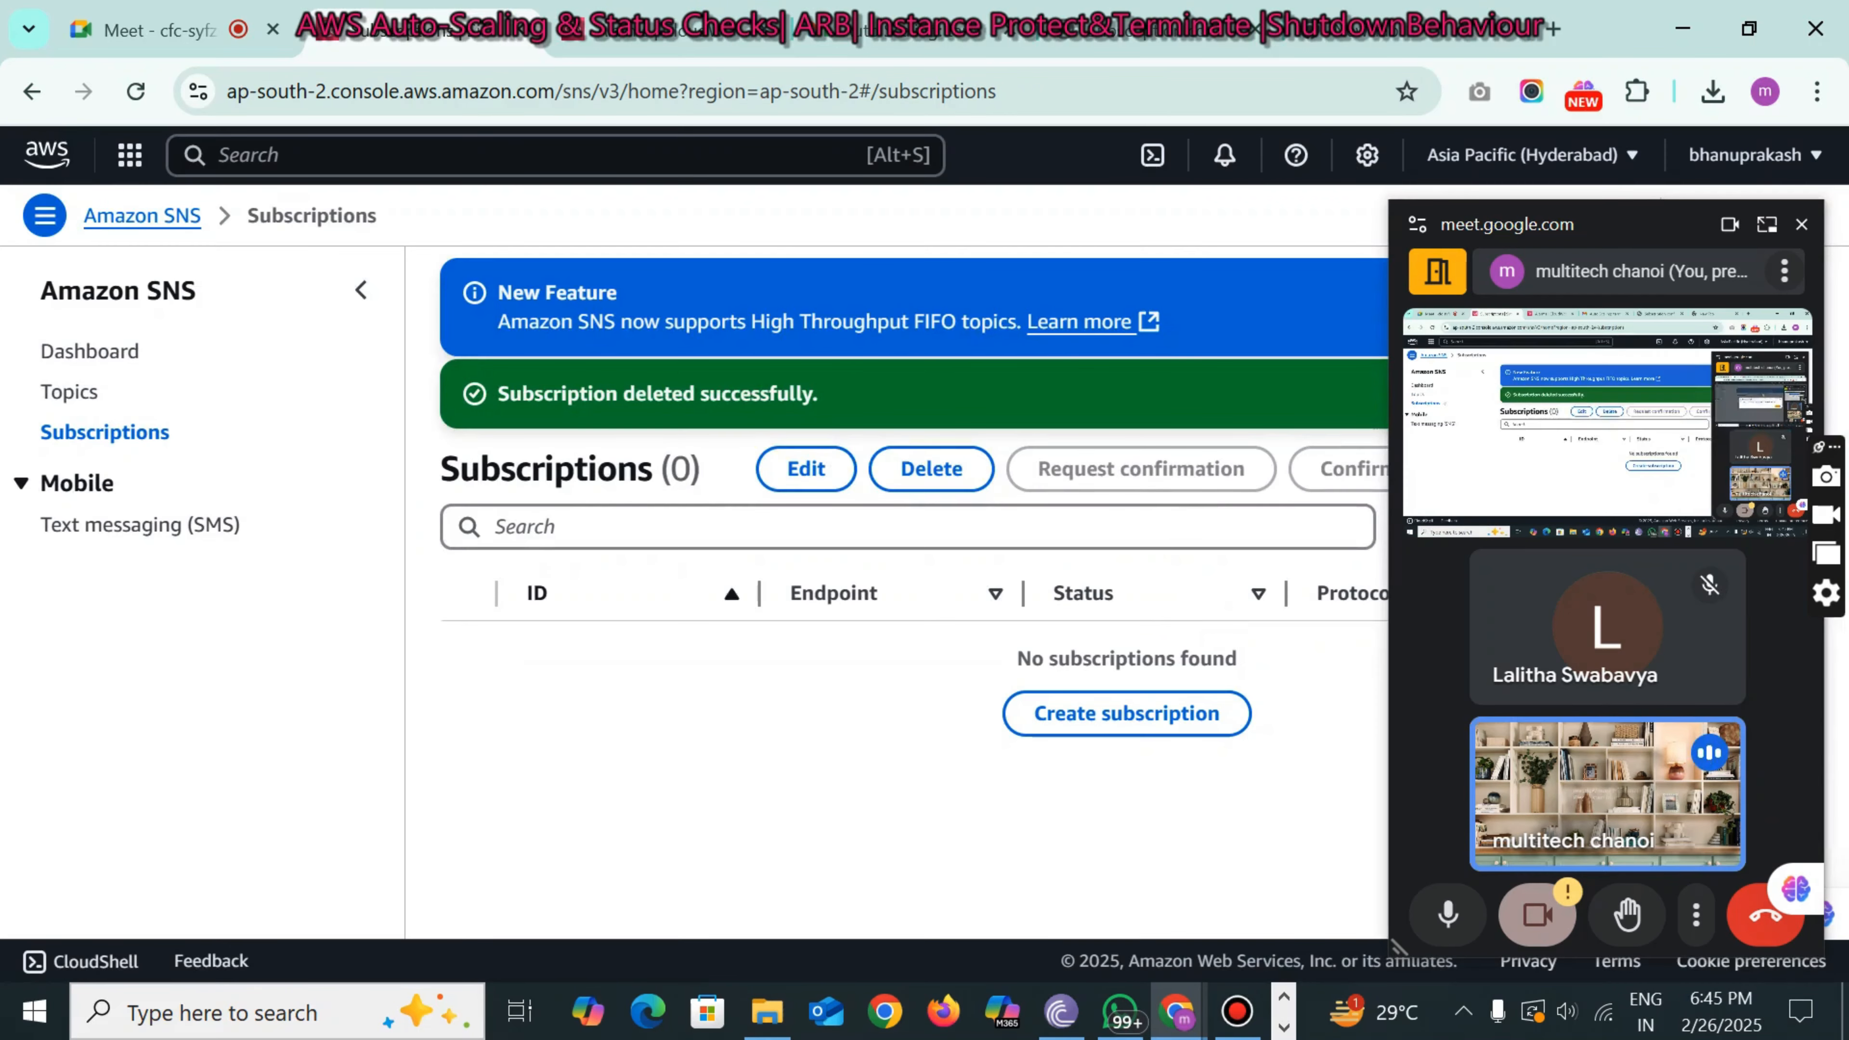
- Delete the SNS topic AutoScalingTopic, confirming with the phrase "delete me"
{"action": "left_click", "coordinate": [70, 392]}
{"action": "left_click", "coordinate": [467, 577]}
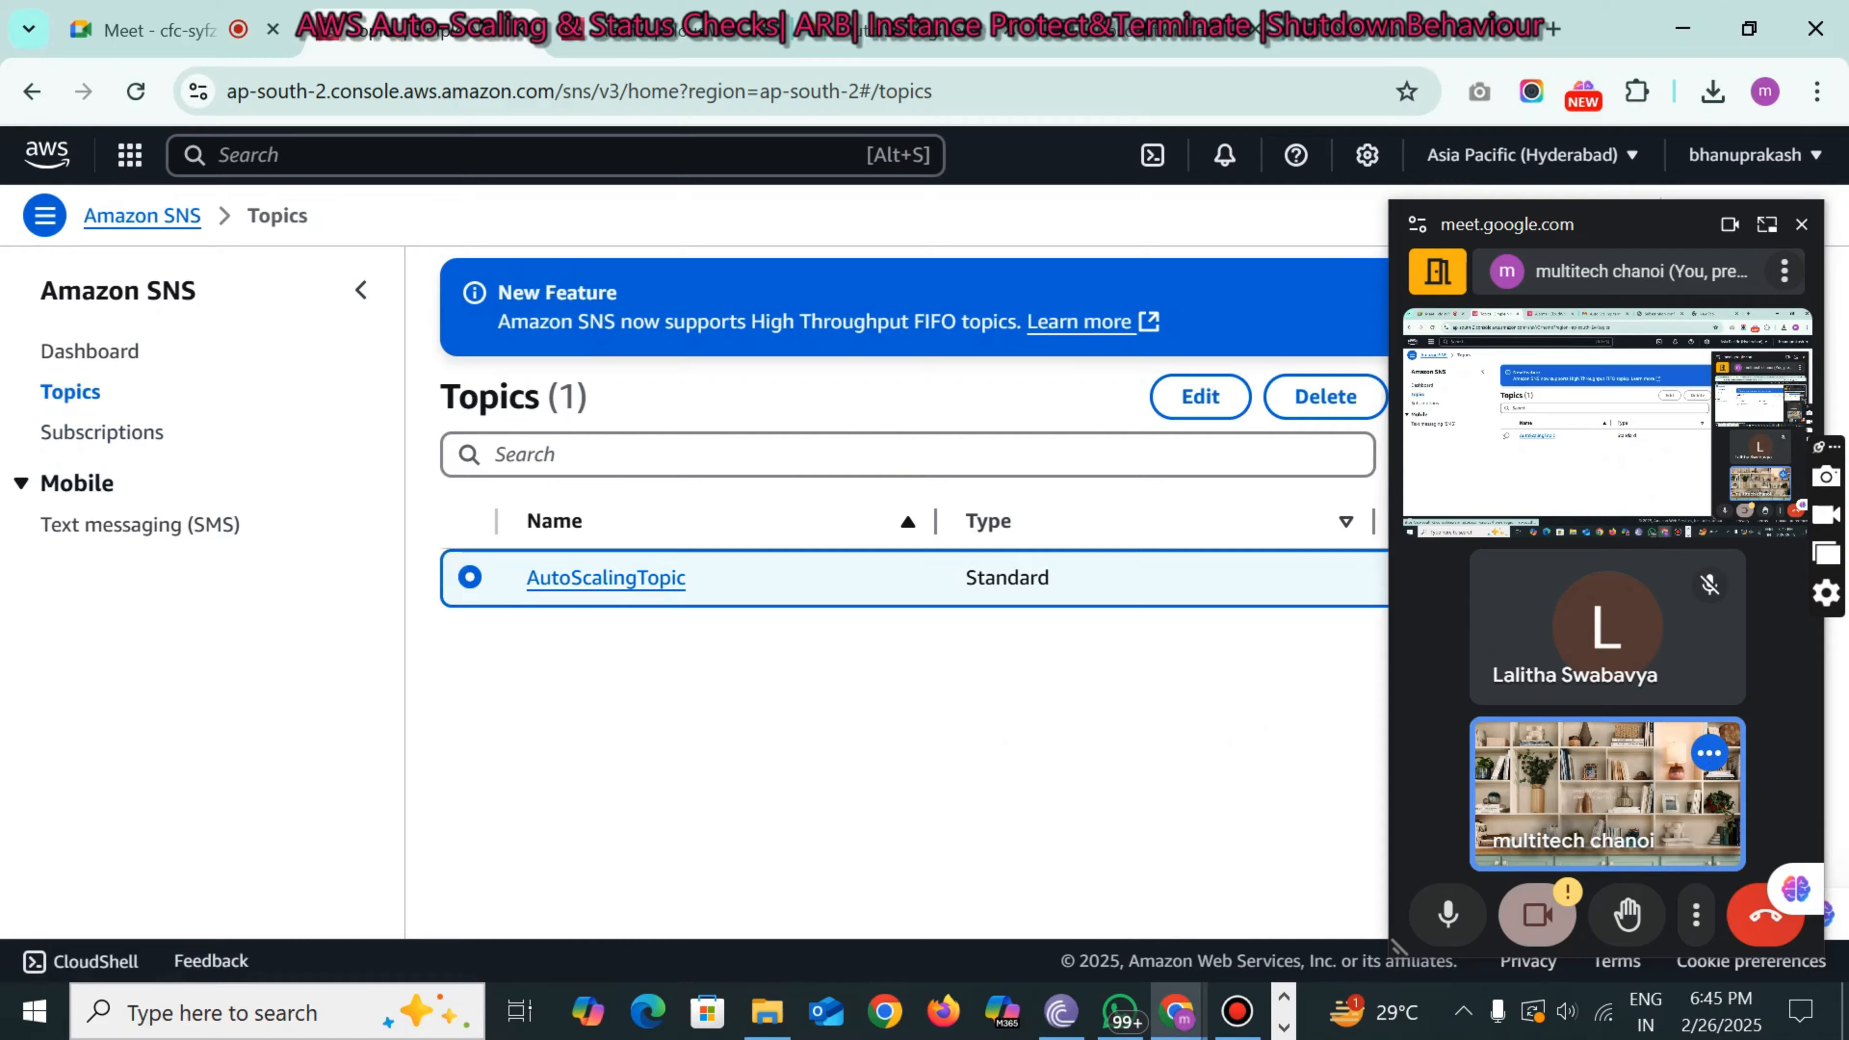
{"action": "left_click", "coordinate": [1306, 408]}
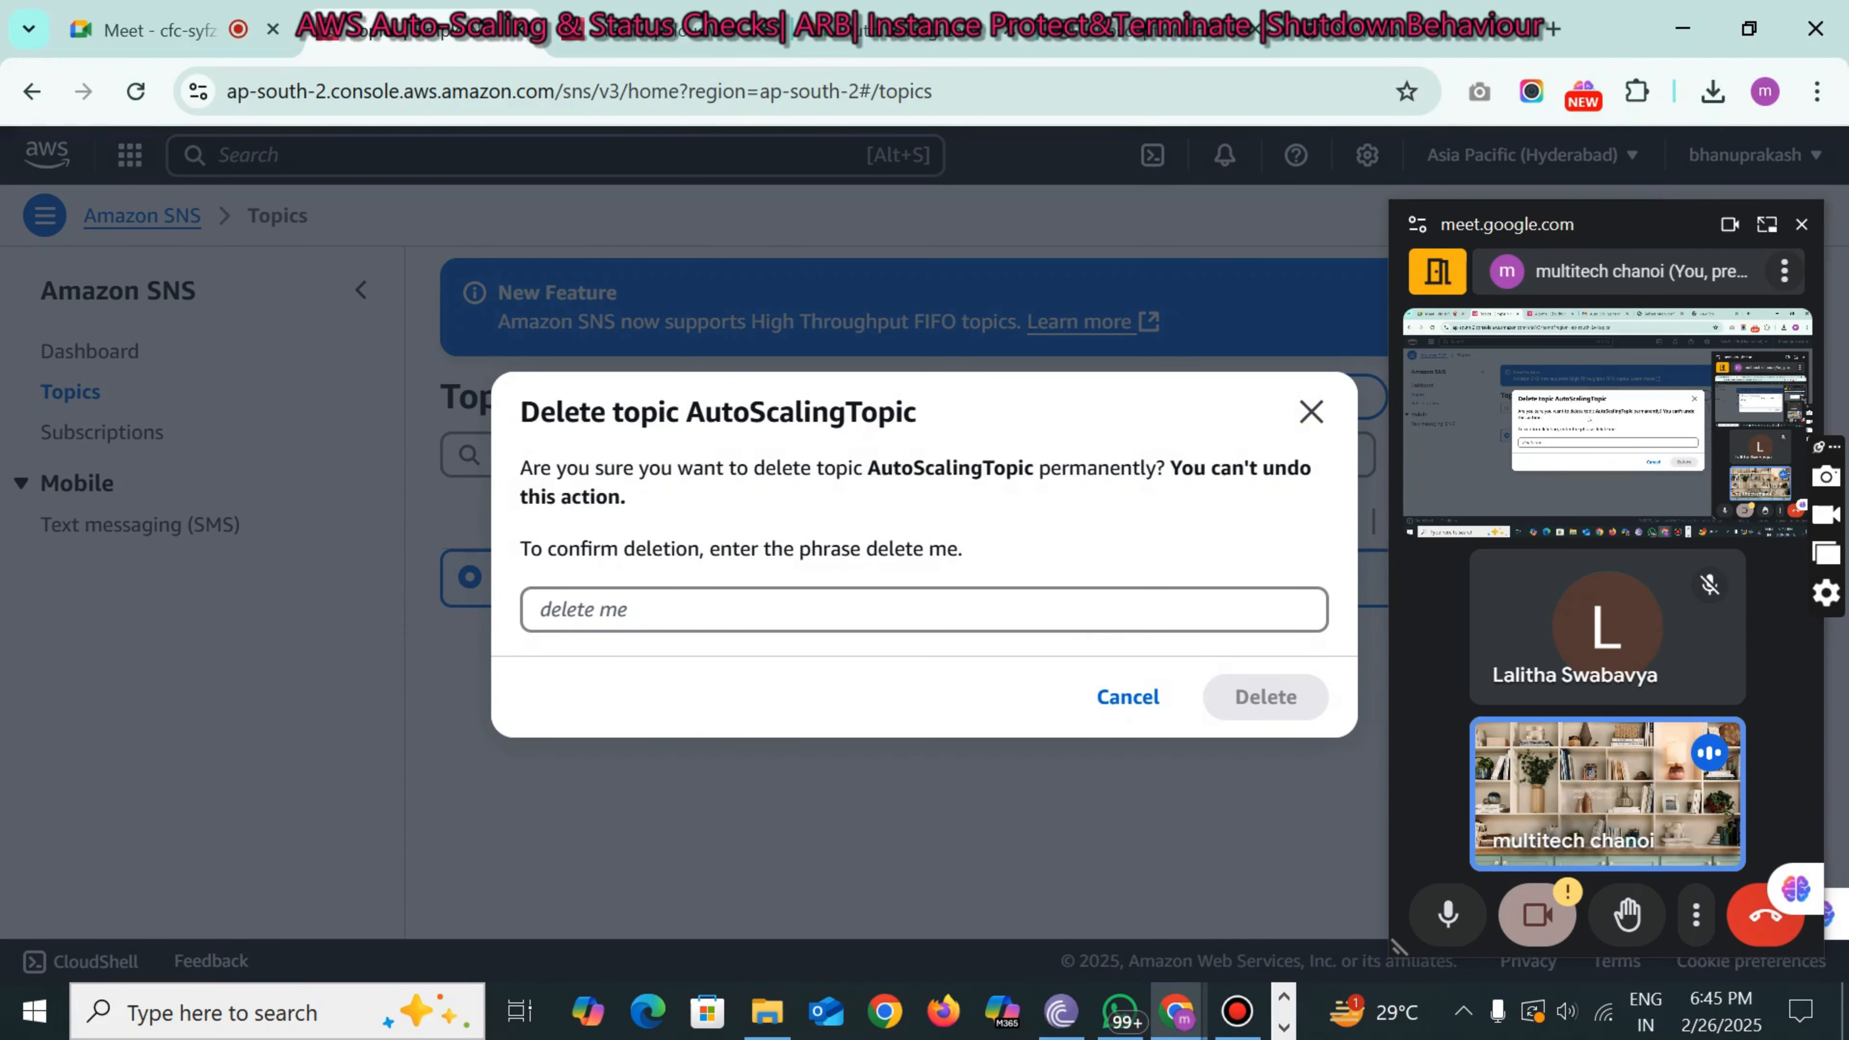
{"action": "left_click", "coordinate": [592, 600]}
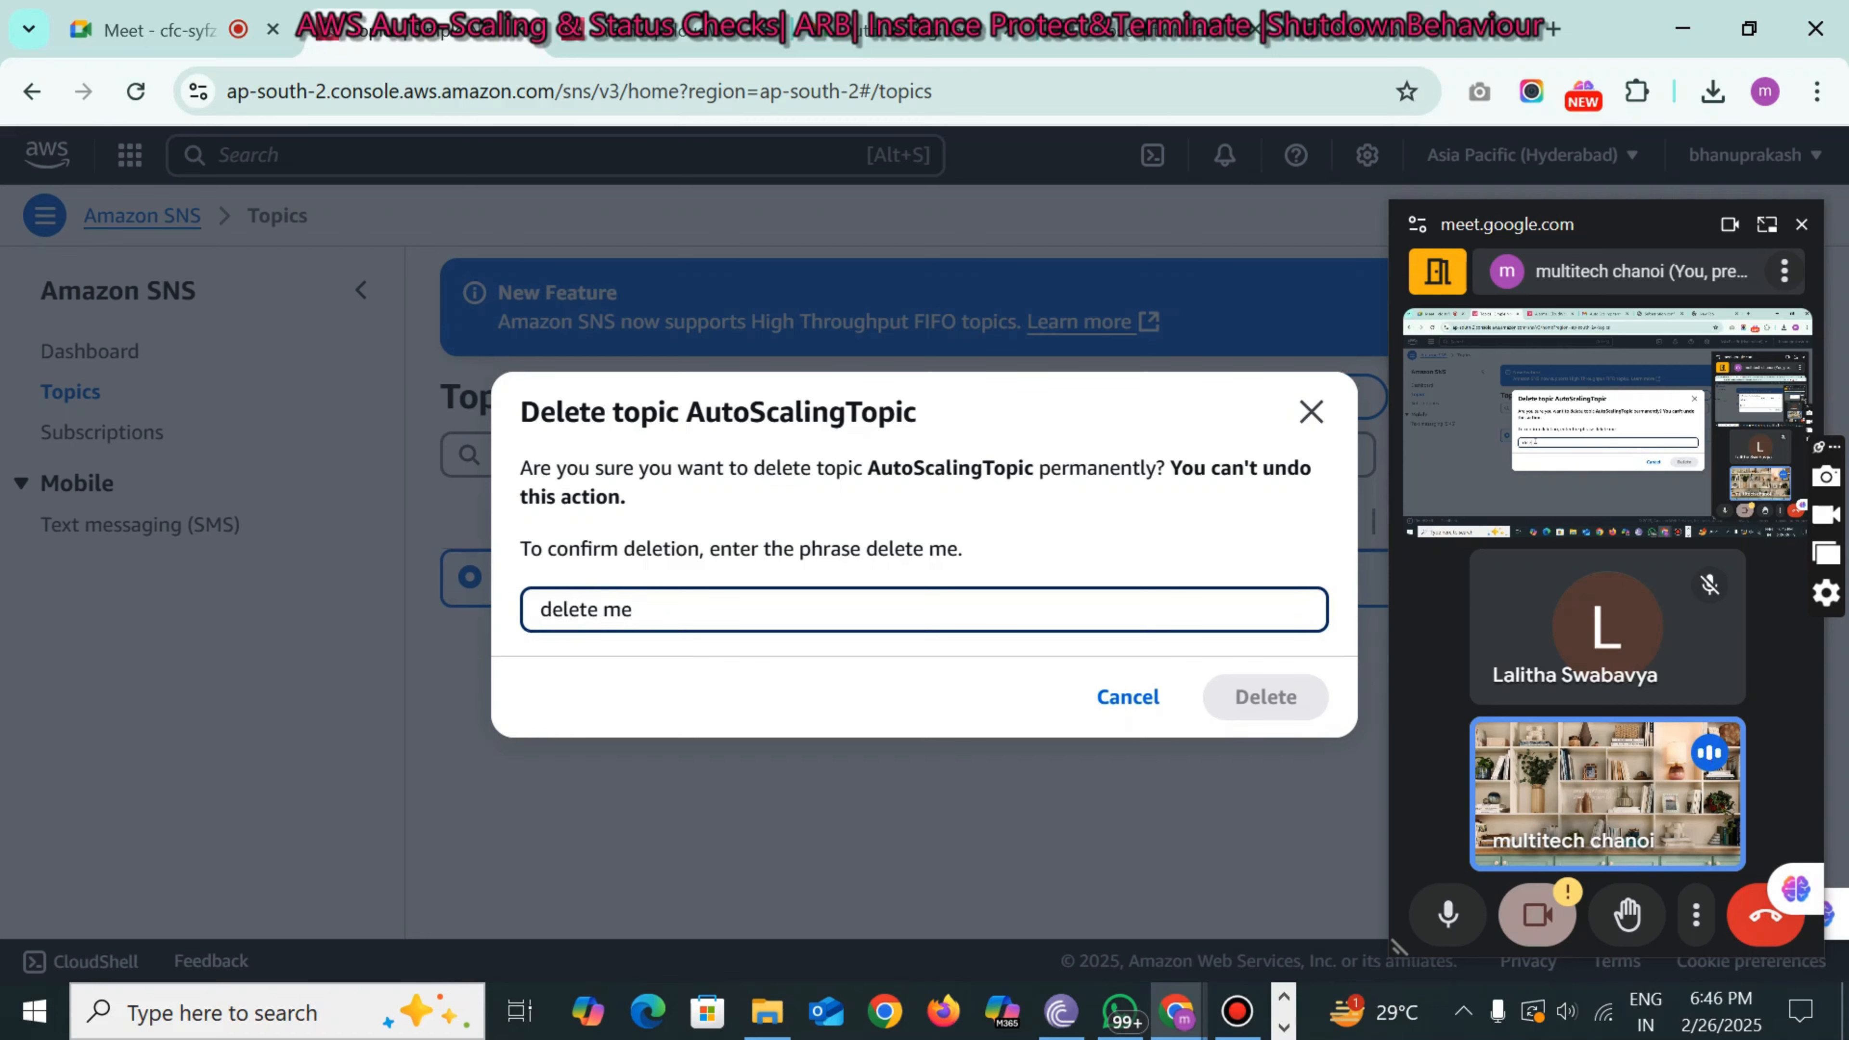
{"action": "left_click", "coordinate": [1267, 693]}
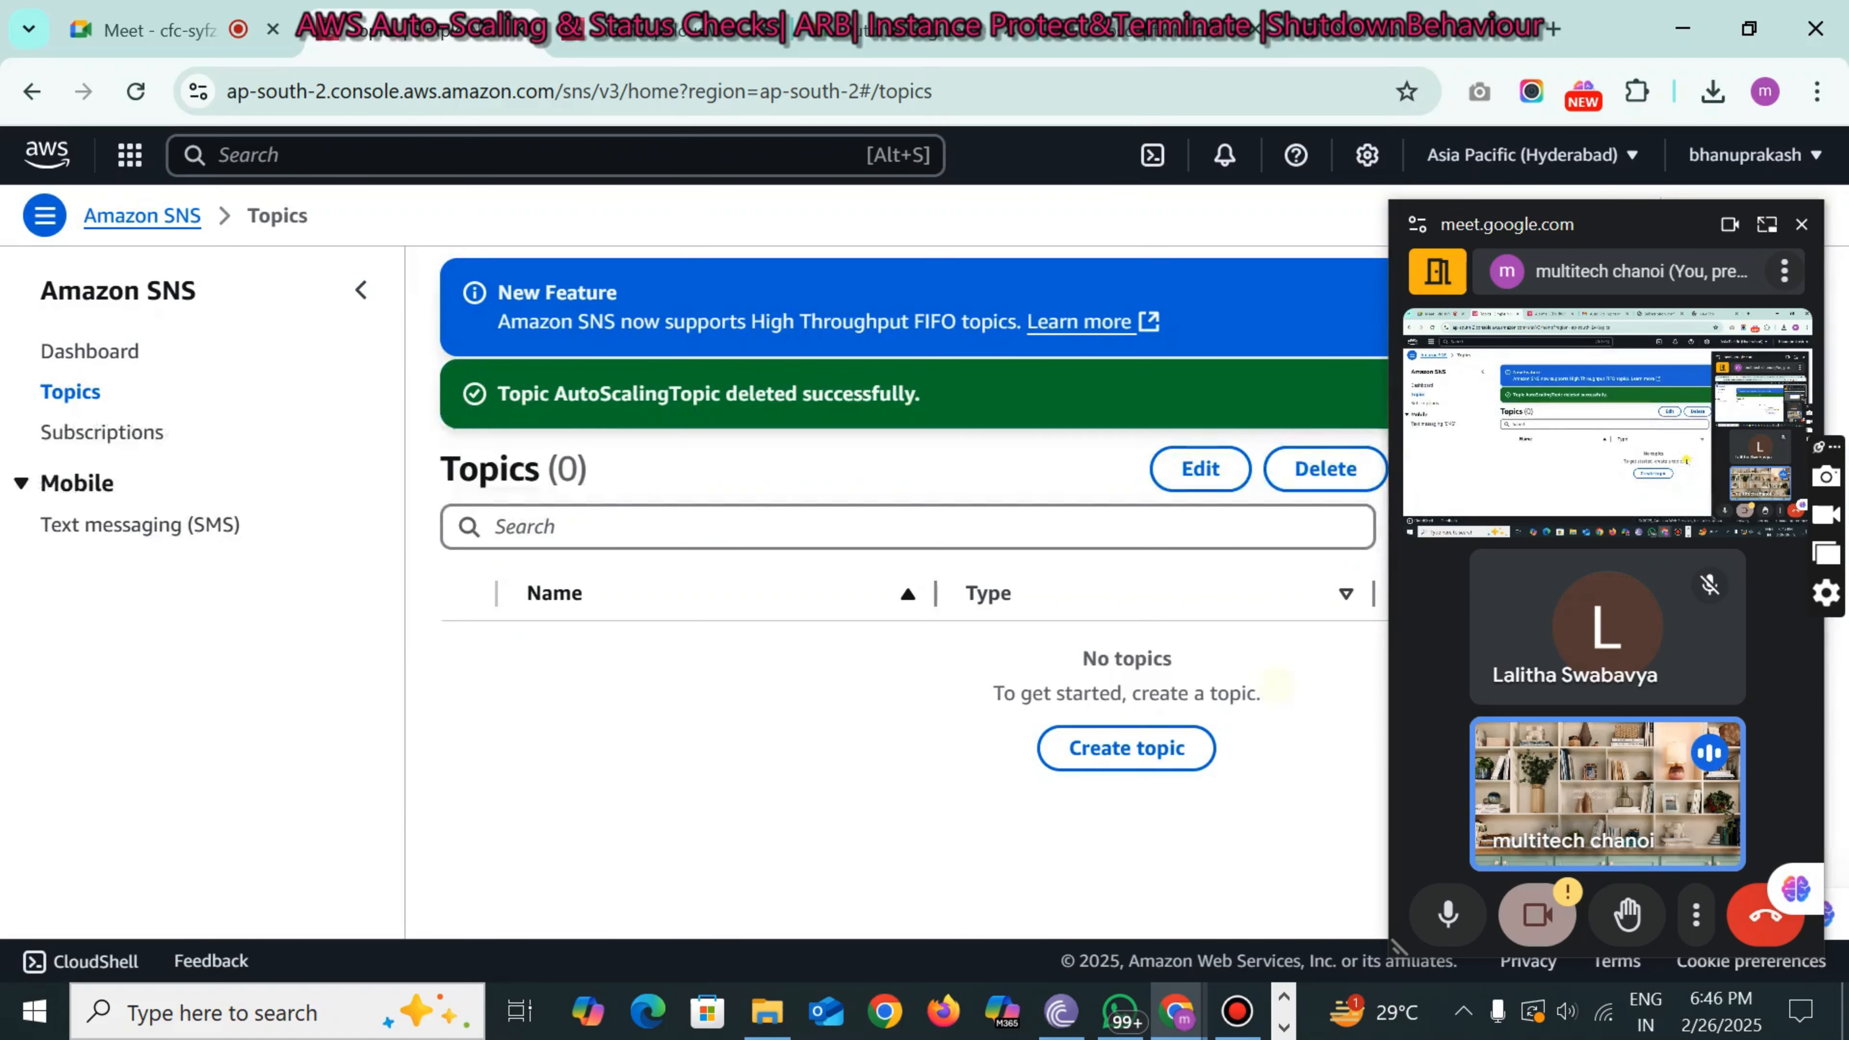
- Go back through Console Home to EC2 and open its list of Auto Scaling groups
{"action": "left_click", "coordinate": [46, 153]}
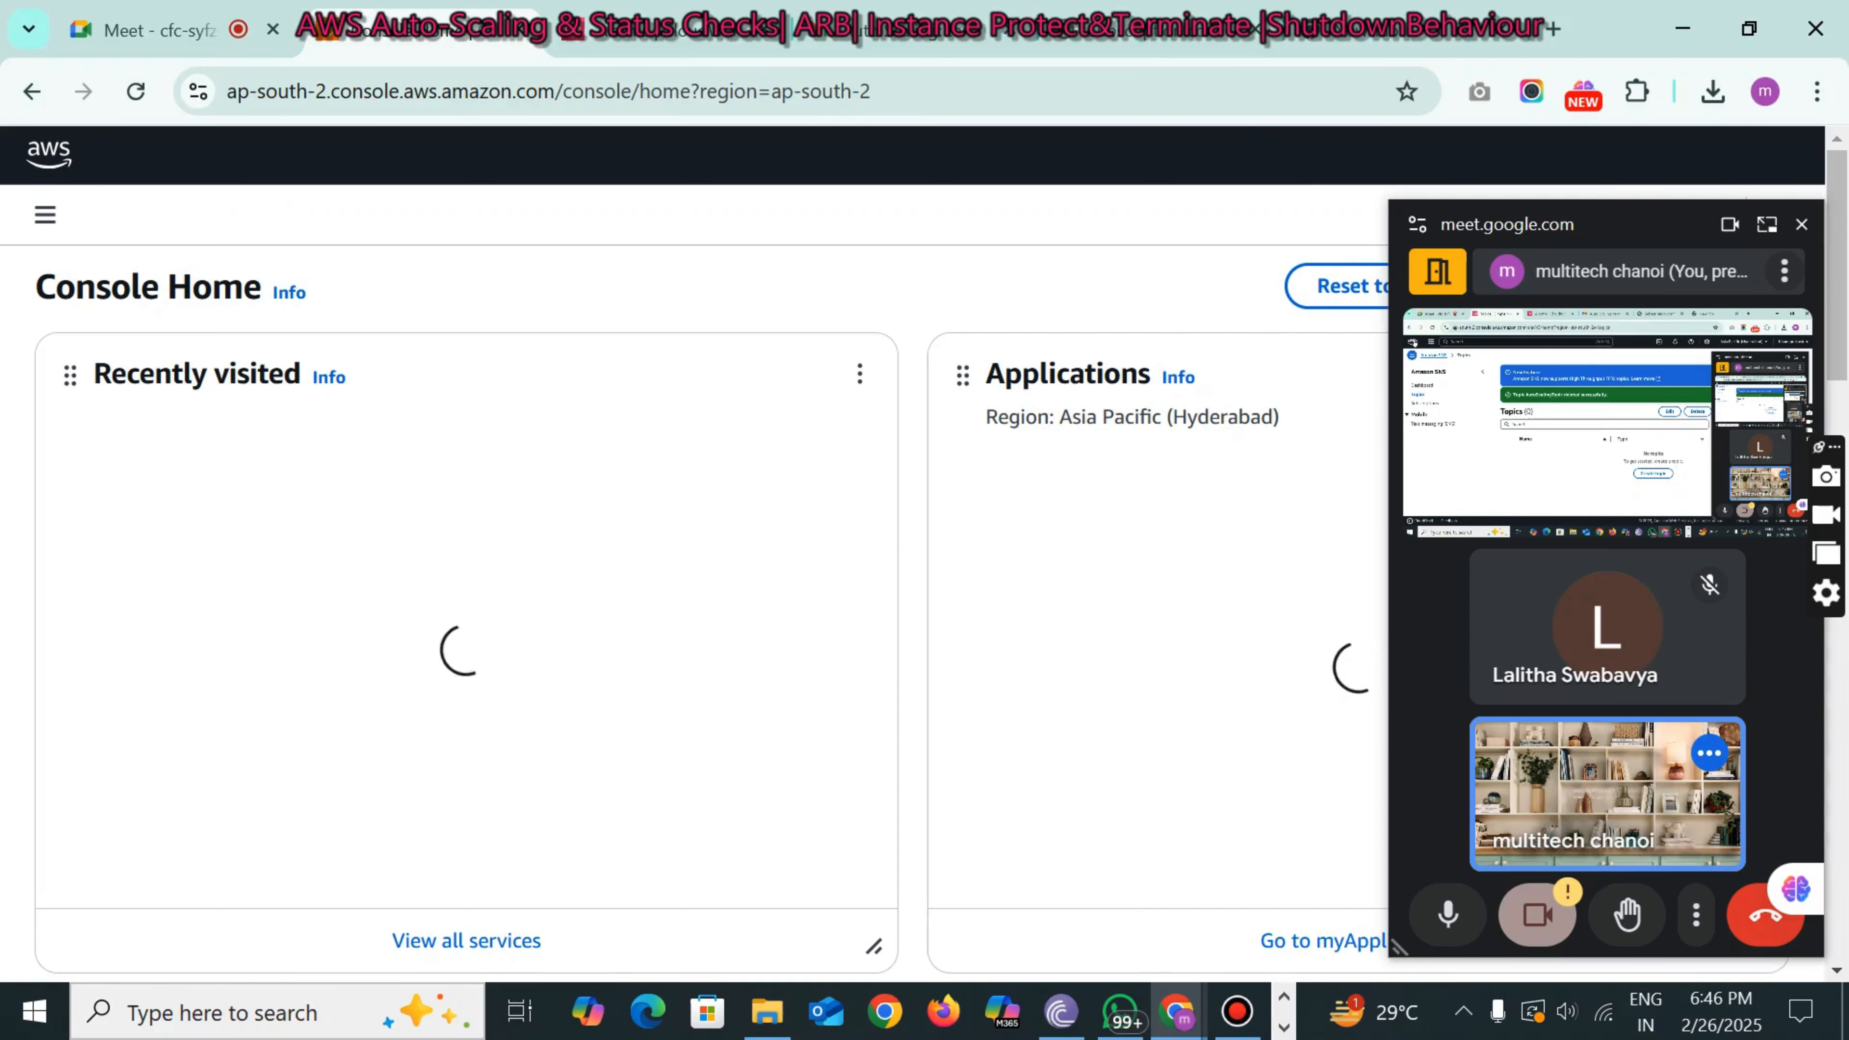
{"action": "left_click", "coordinate": [137, 488]}
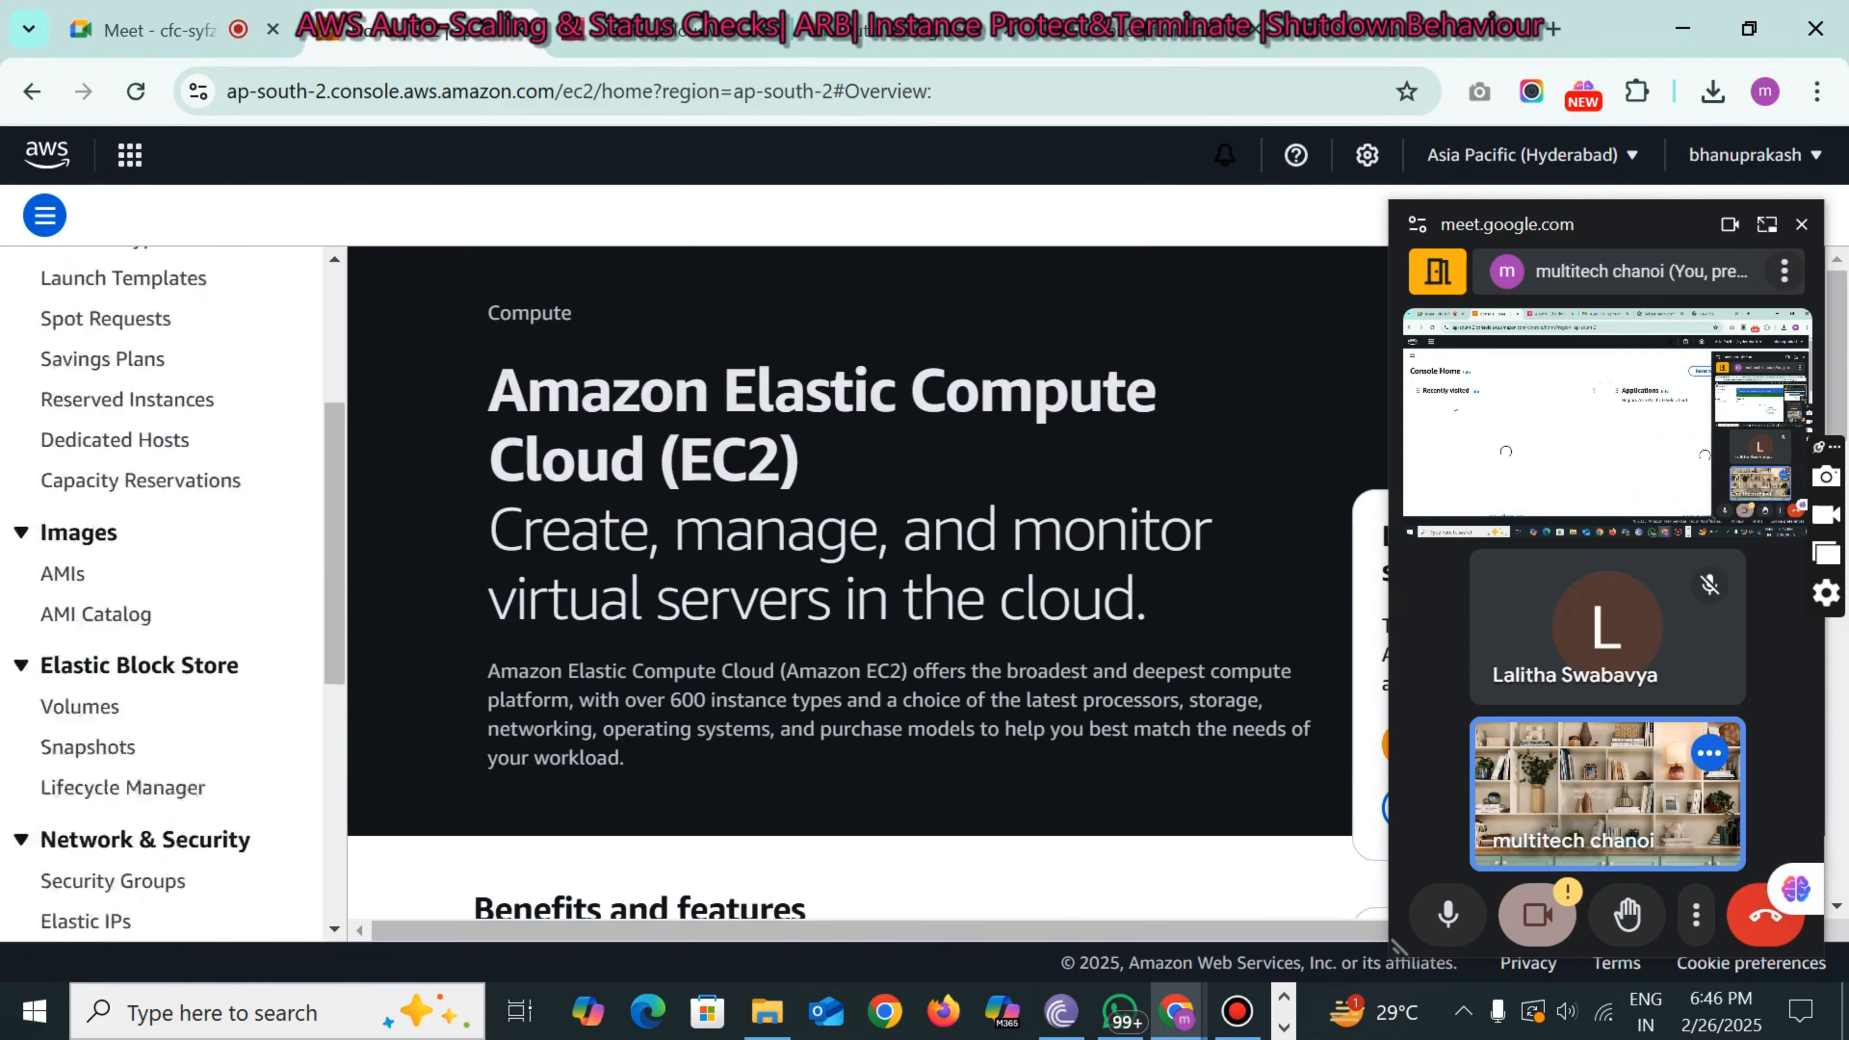
{"action": "scroll", "coordinate": [120, 761], "scroll_direction": "down", "scroll_amount": 7}
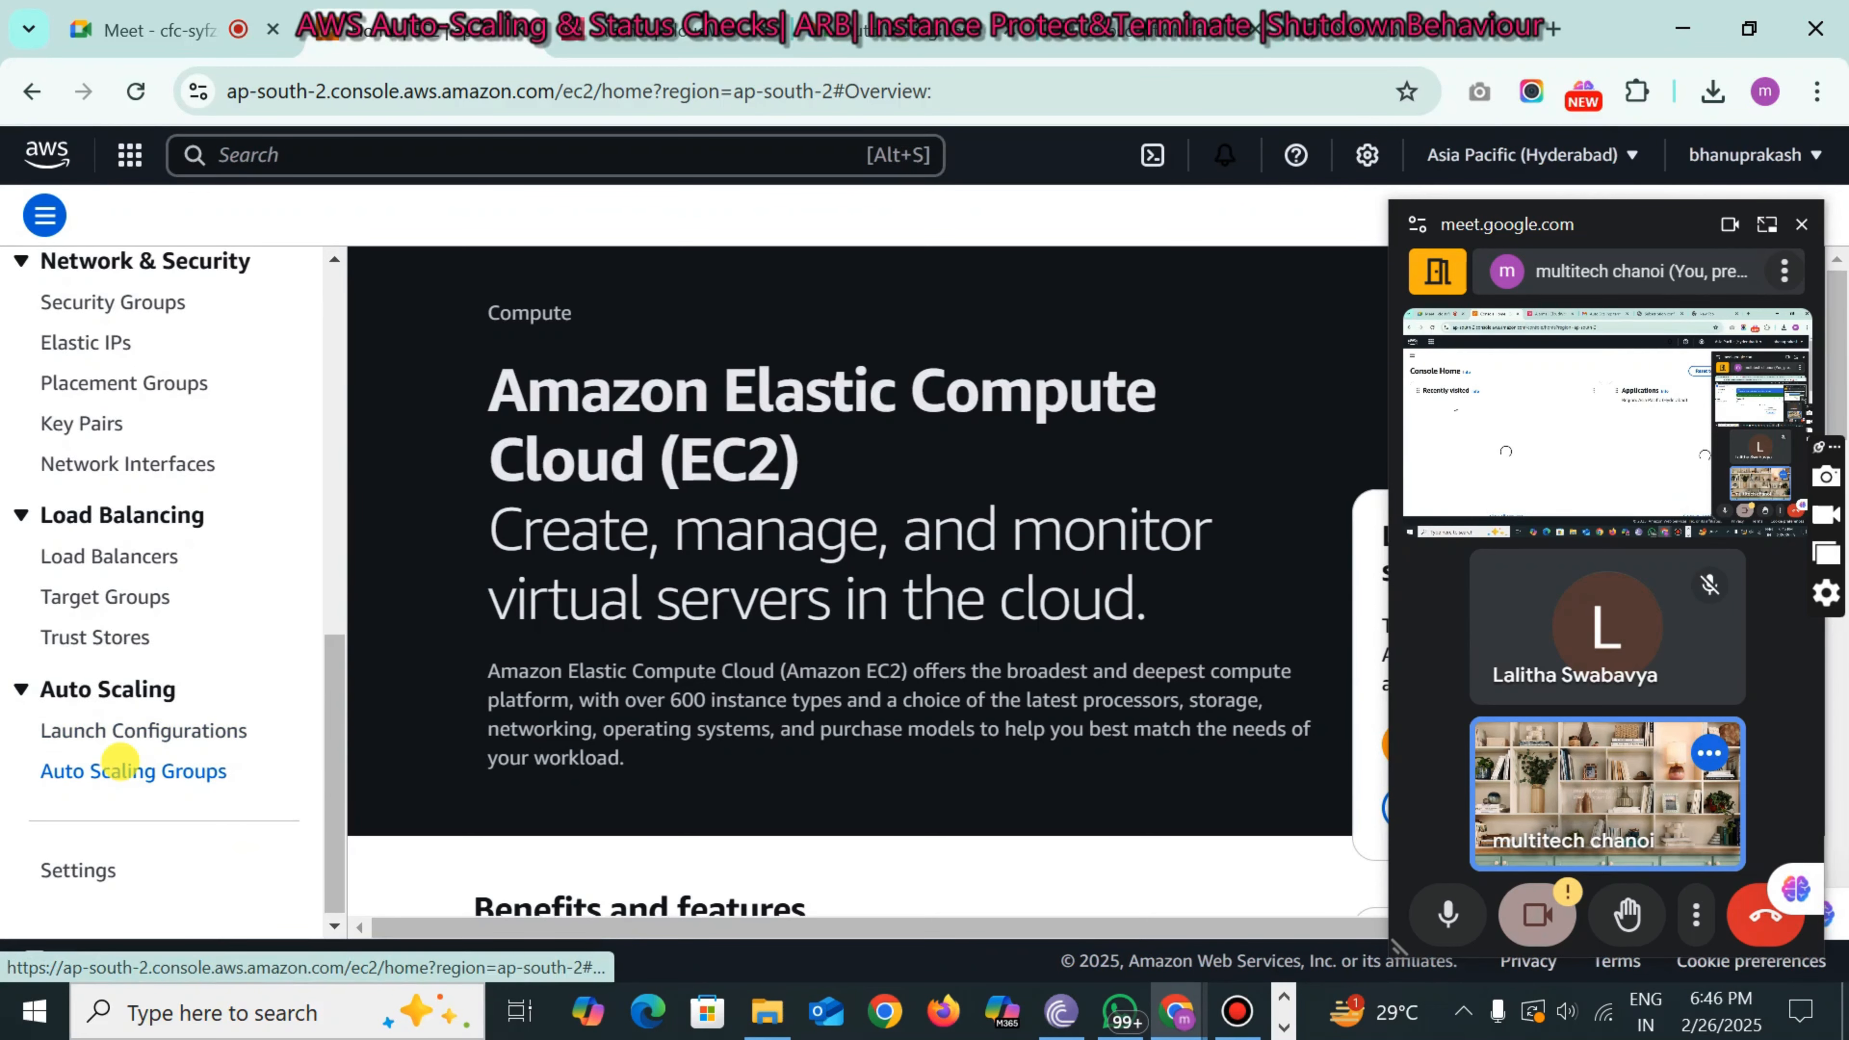
{"action": "left_click", "coordinate": [120, 766]}
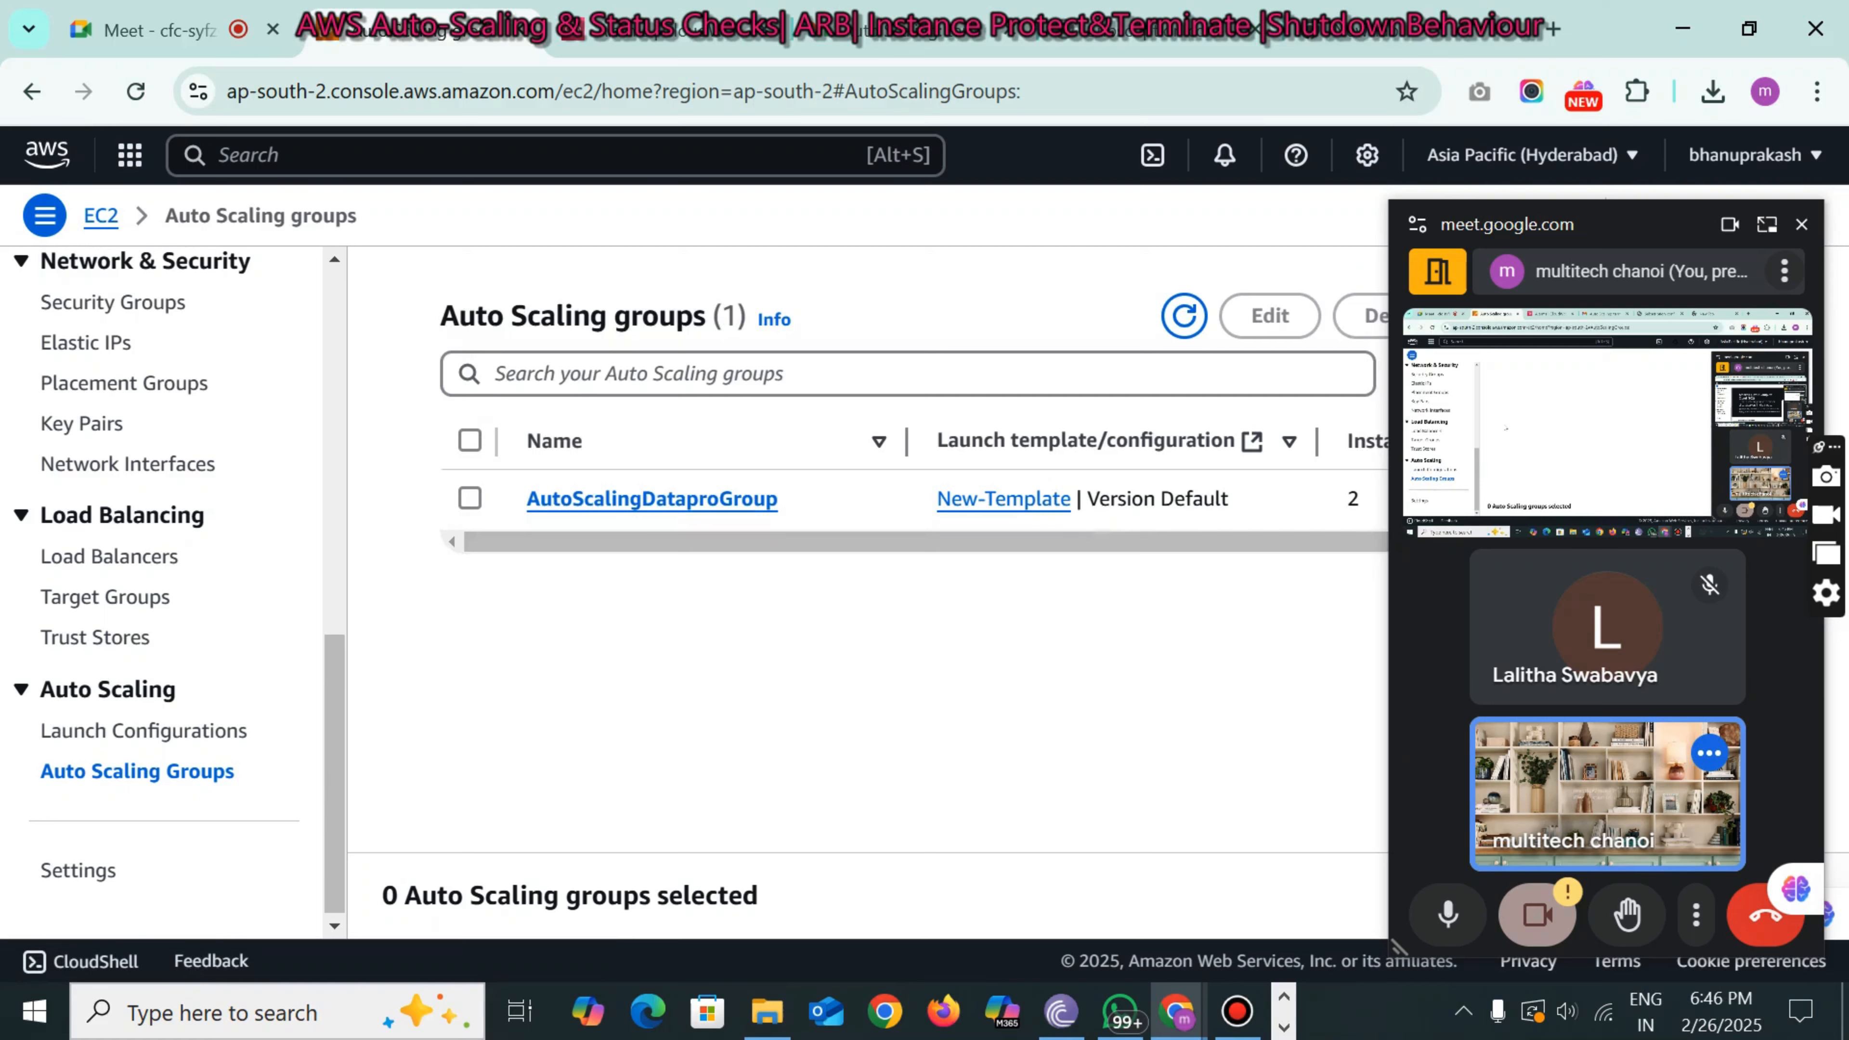
- Delete the Auto Scaling group AutoScalingDataproGroup, confirming with "delete", and close the floating Google Meet window covering the dialog
{"action": "left_click", "coordinate": [469, 498]}
{"action": "left_click", "coordinate": [1340, 284]}
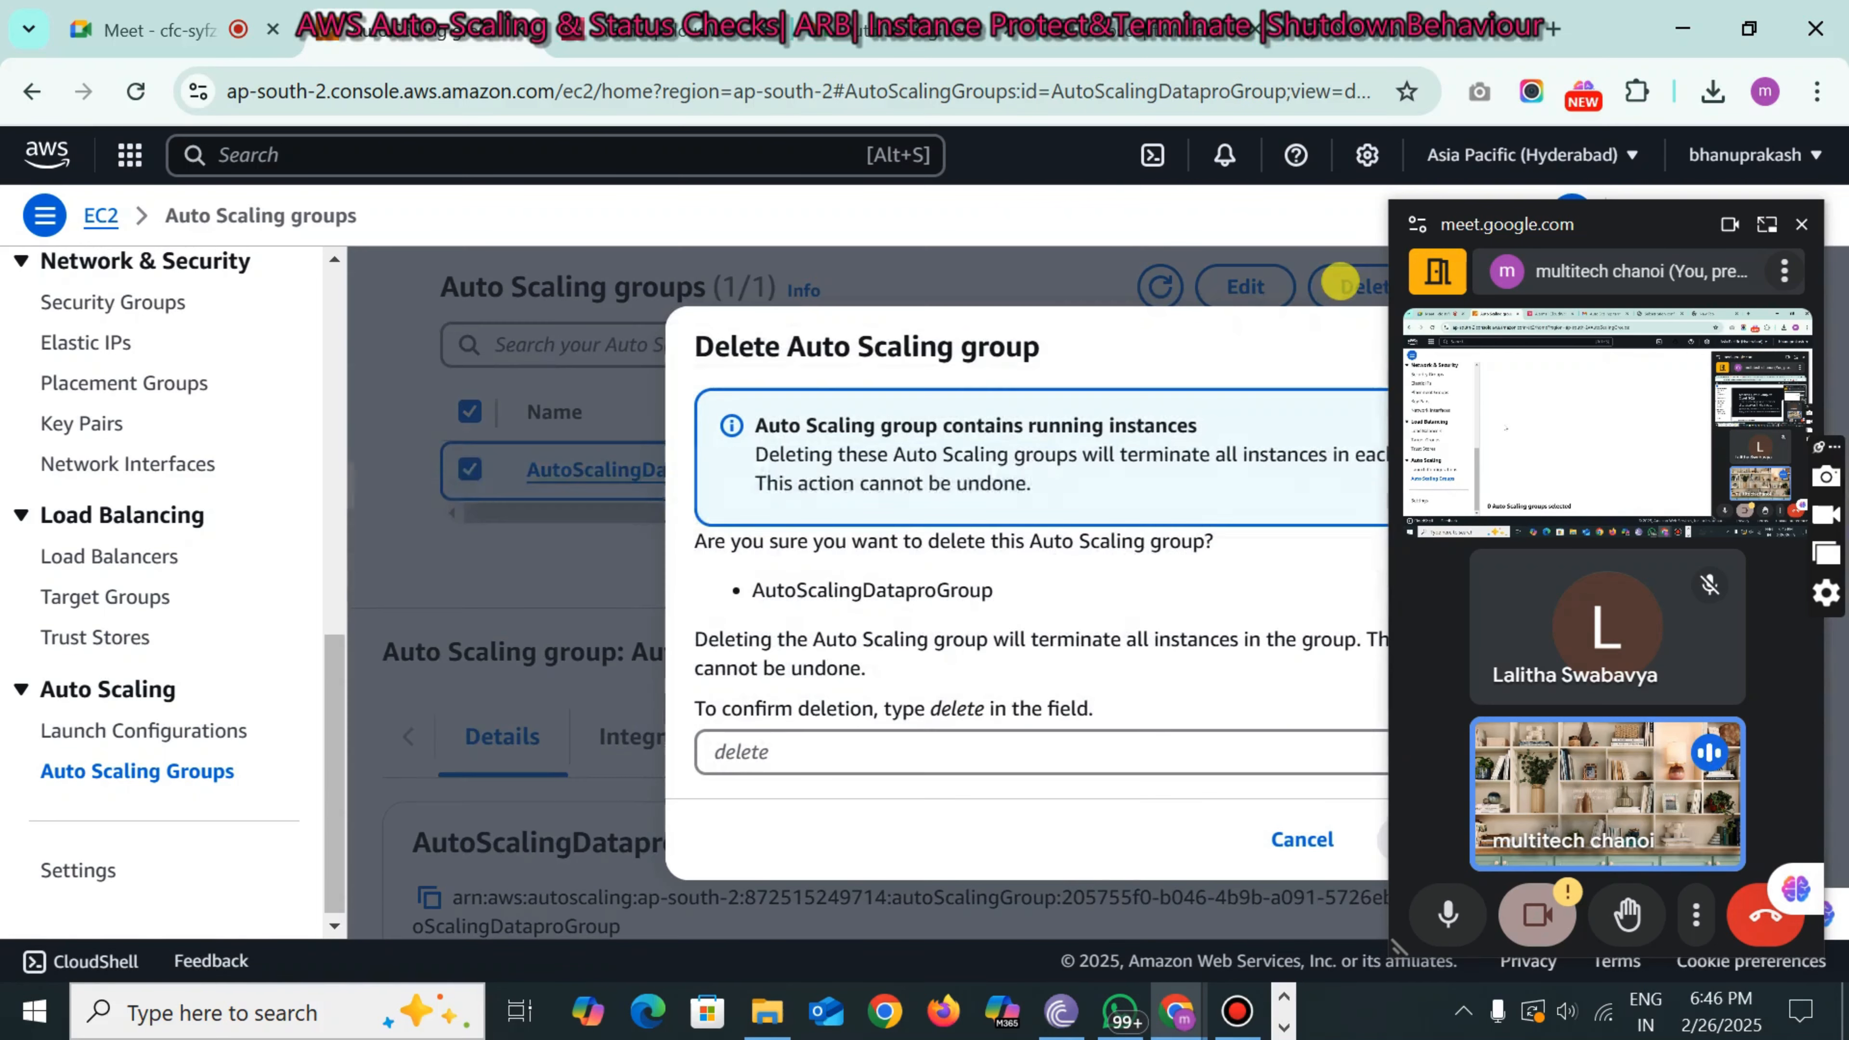
{"action": "double_click", "coordinate": [953, 708]}
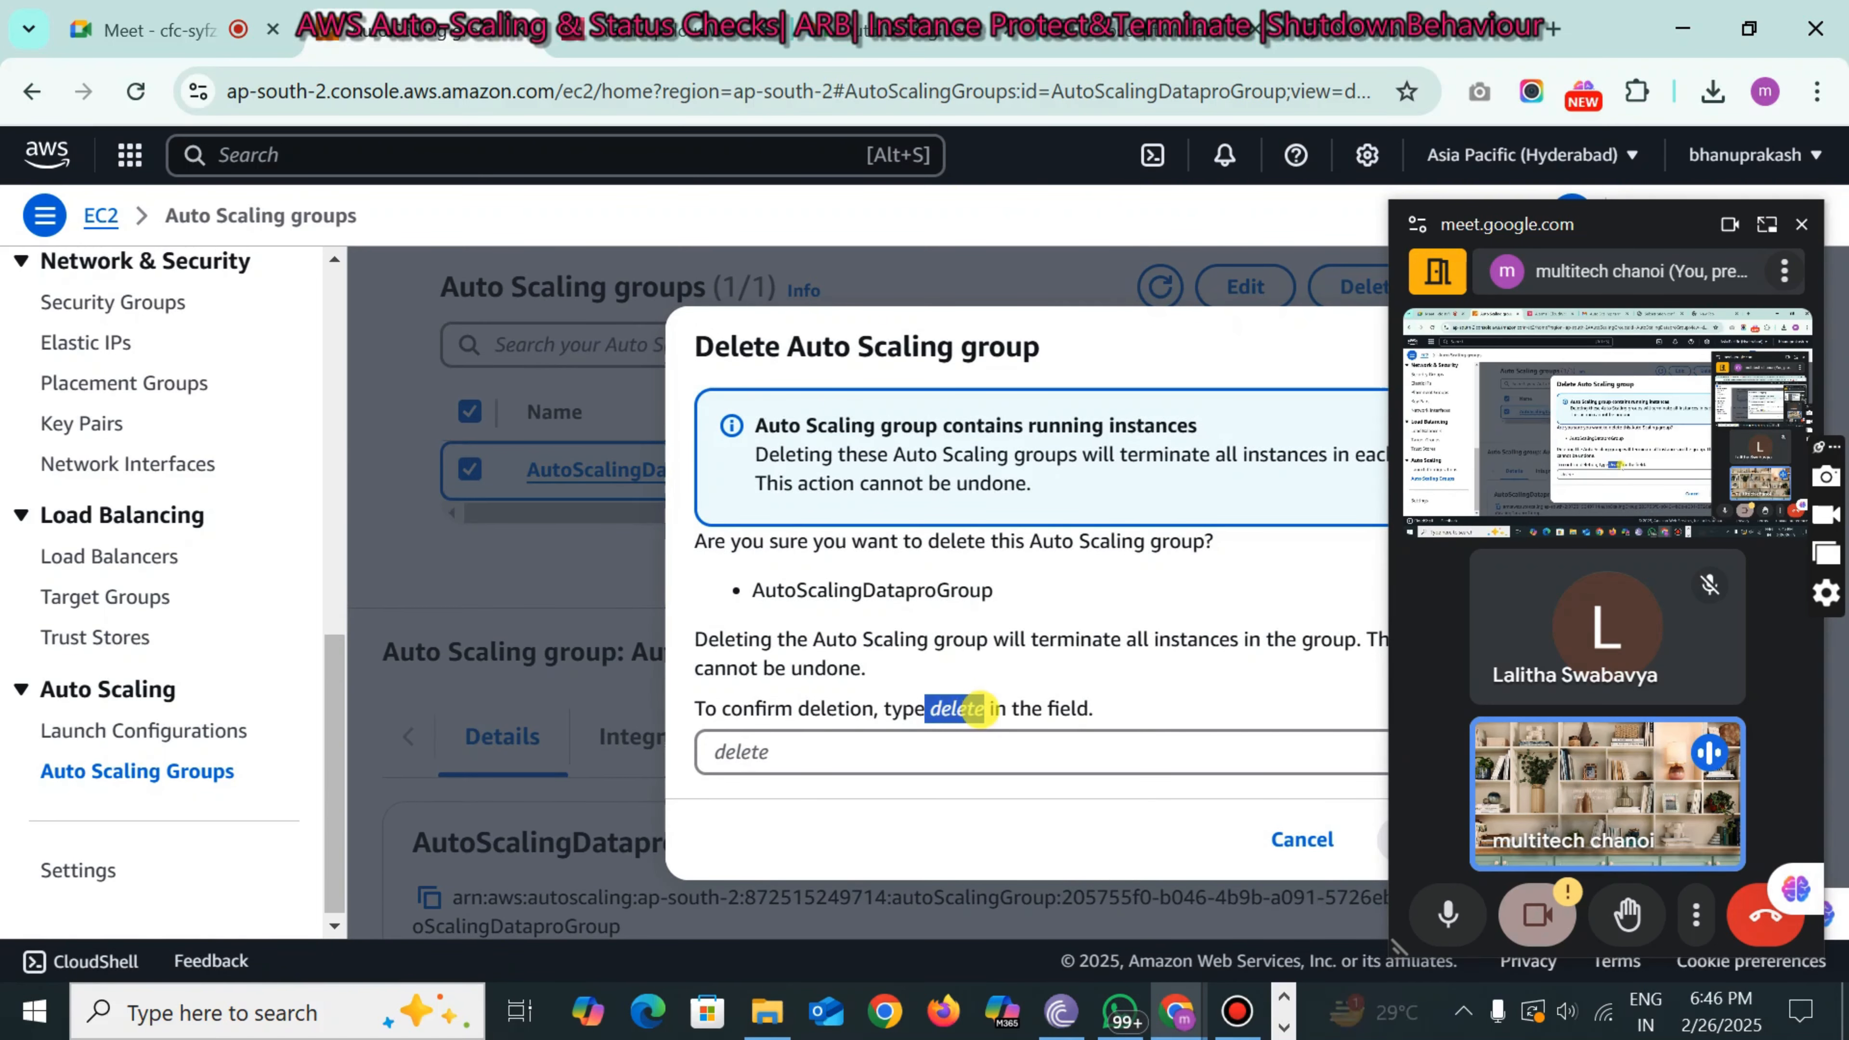
{"action": "left_click_drag", "start_coordinate": [932, 714], "coordinate": [881, 743]}
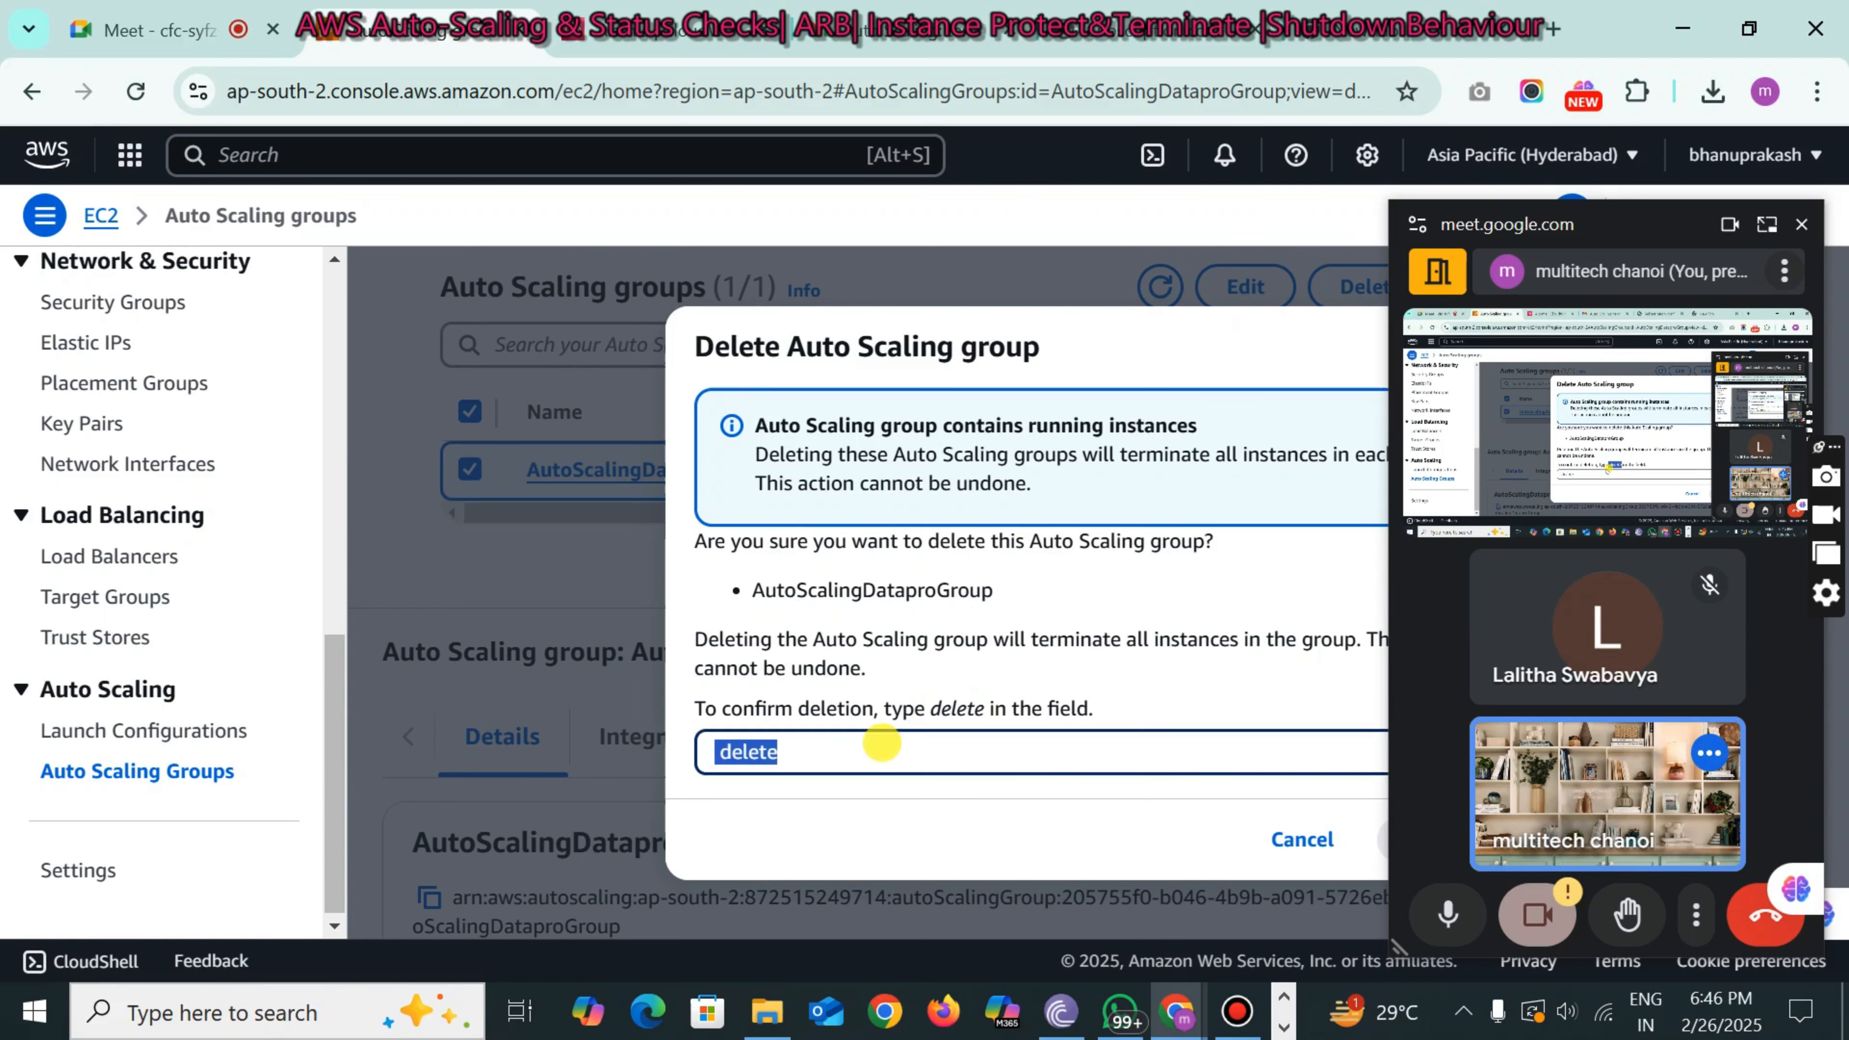
{"action": "left_click", "coordinate": [1802, 225]}
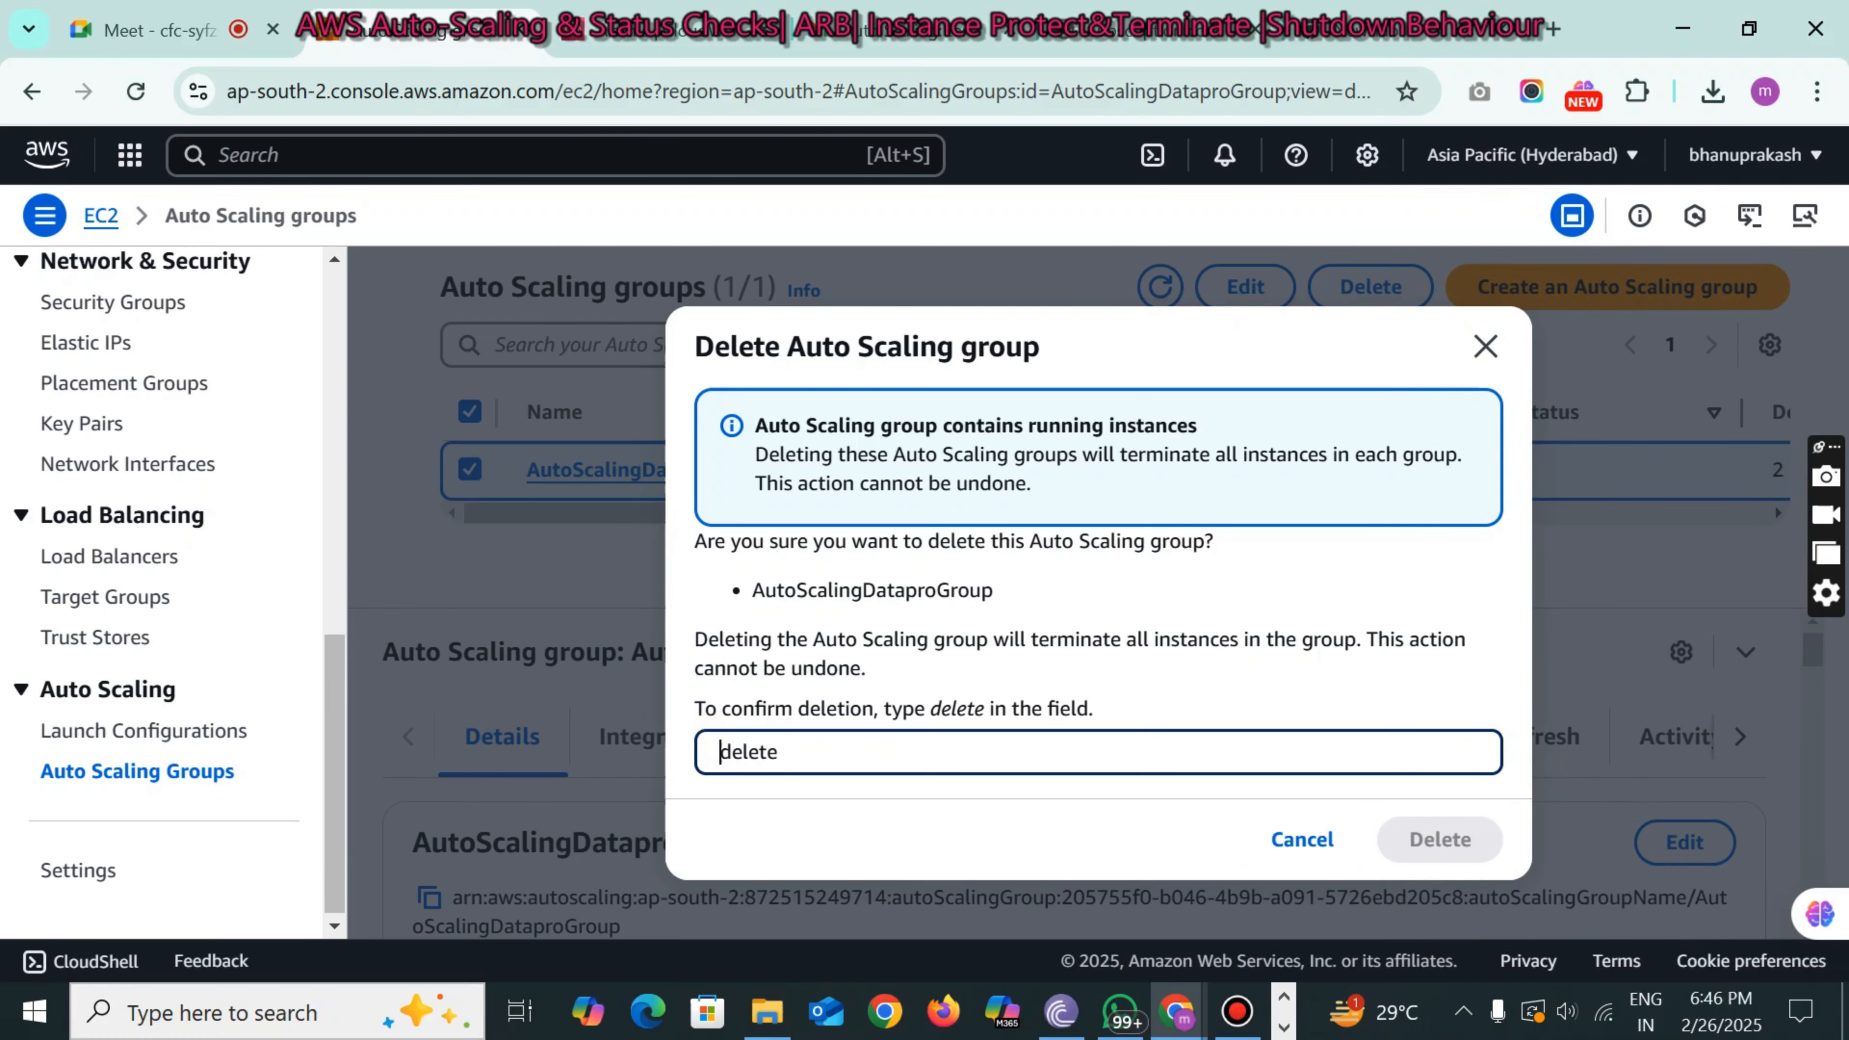
{"action": "left_click", "coordinate": [1445, 837]}
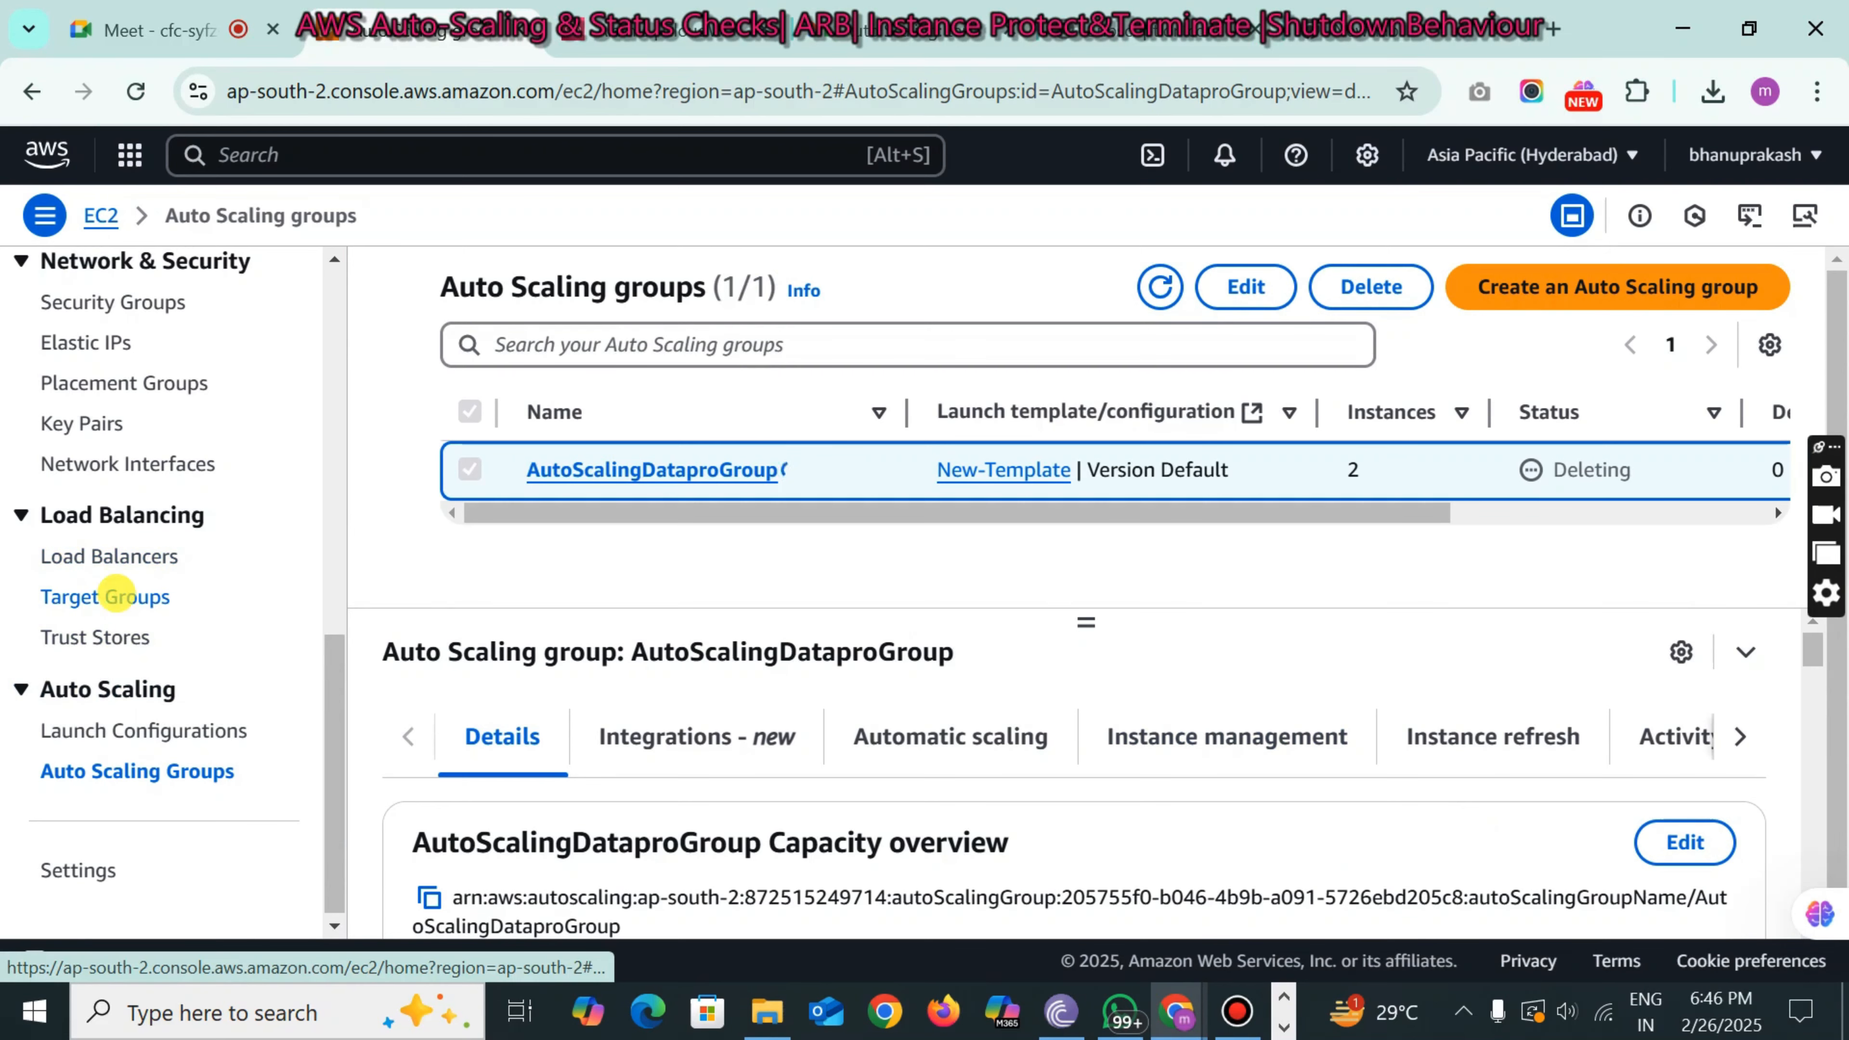
- Try to delete both target groups, AutoScalingDataproGroup-1 and AutoScalingGroup-1, from the EC2 target groups list
{"action": "left_click", "coordinate": [120, 597]}
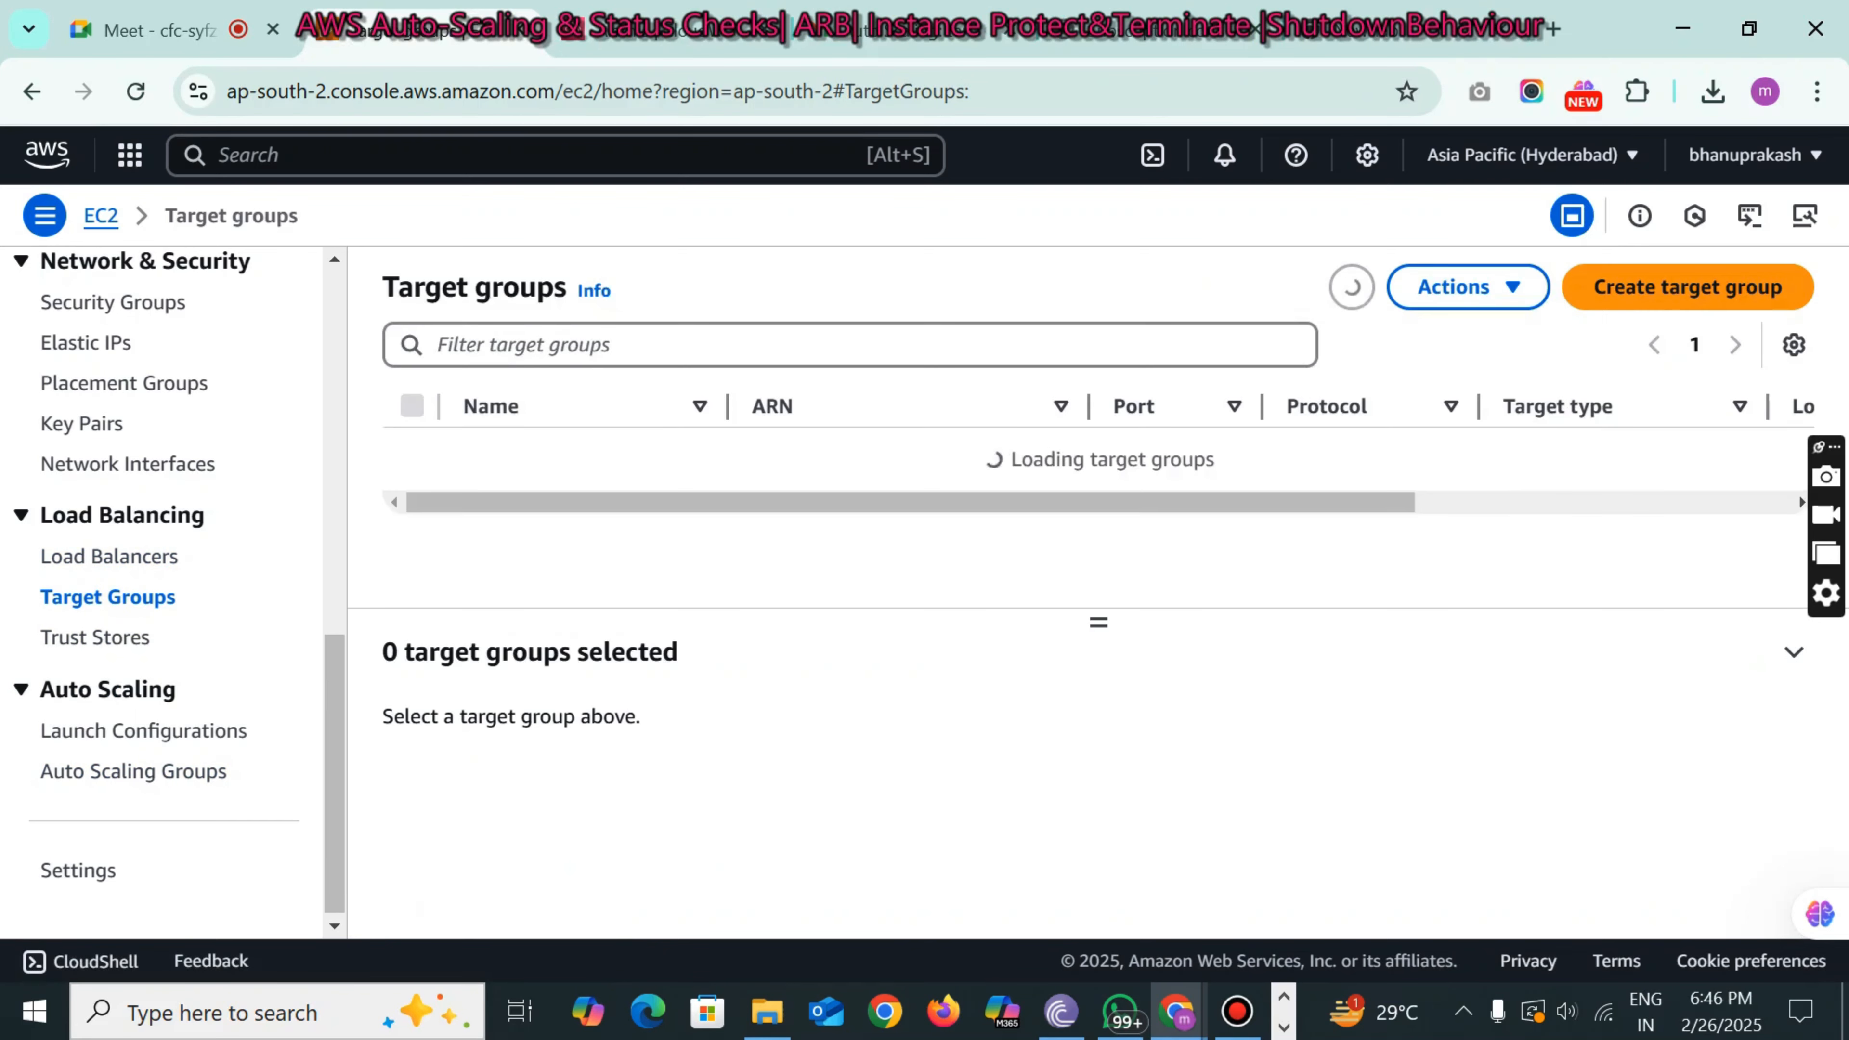
{"action": "left_click", "coordinate": [413, 405]}
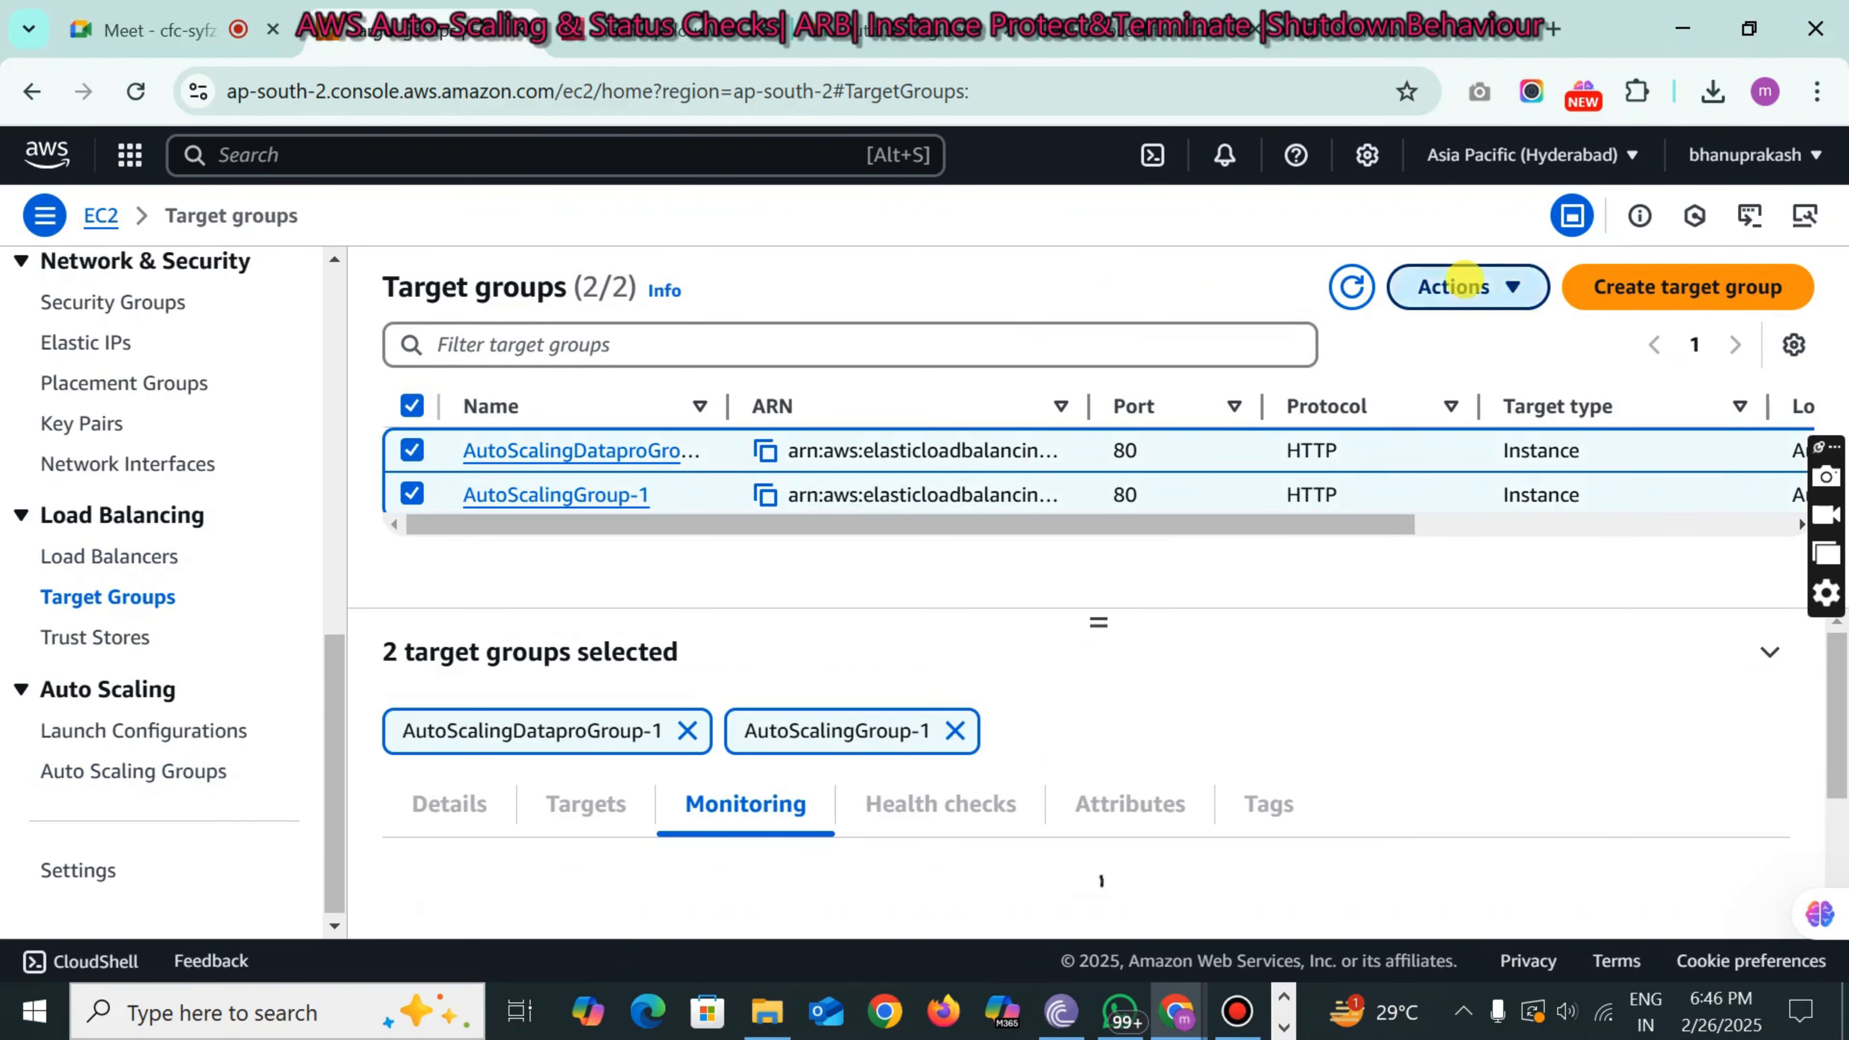
{"action": "left_click", "coordinate": [1465, 286]}
{"action": "left_click", "coordinate": [1451, 328]}
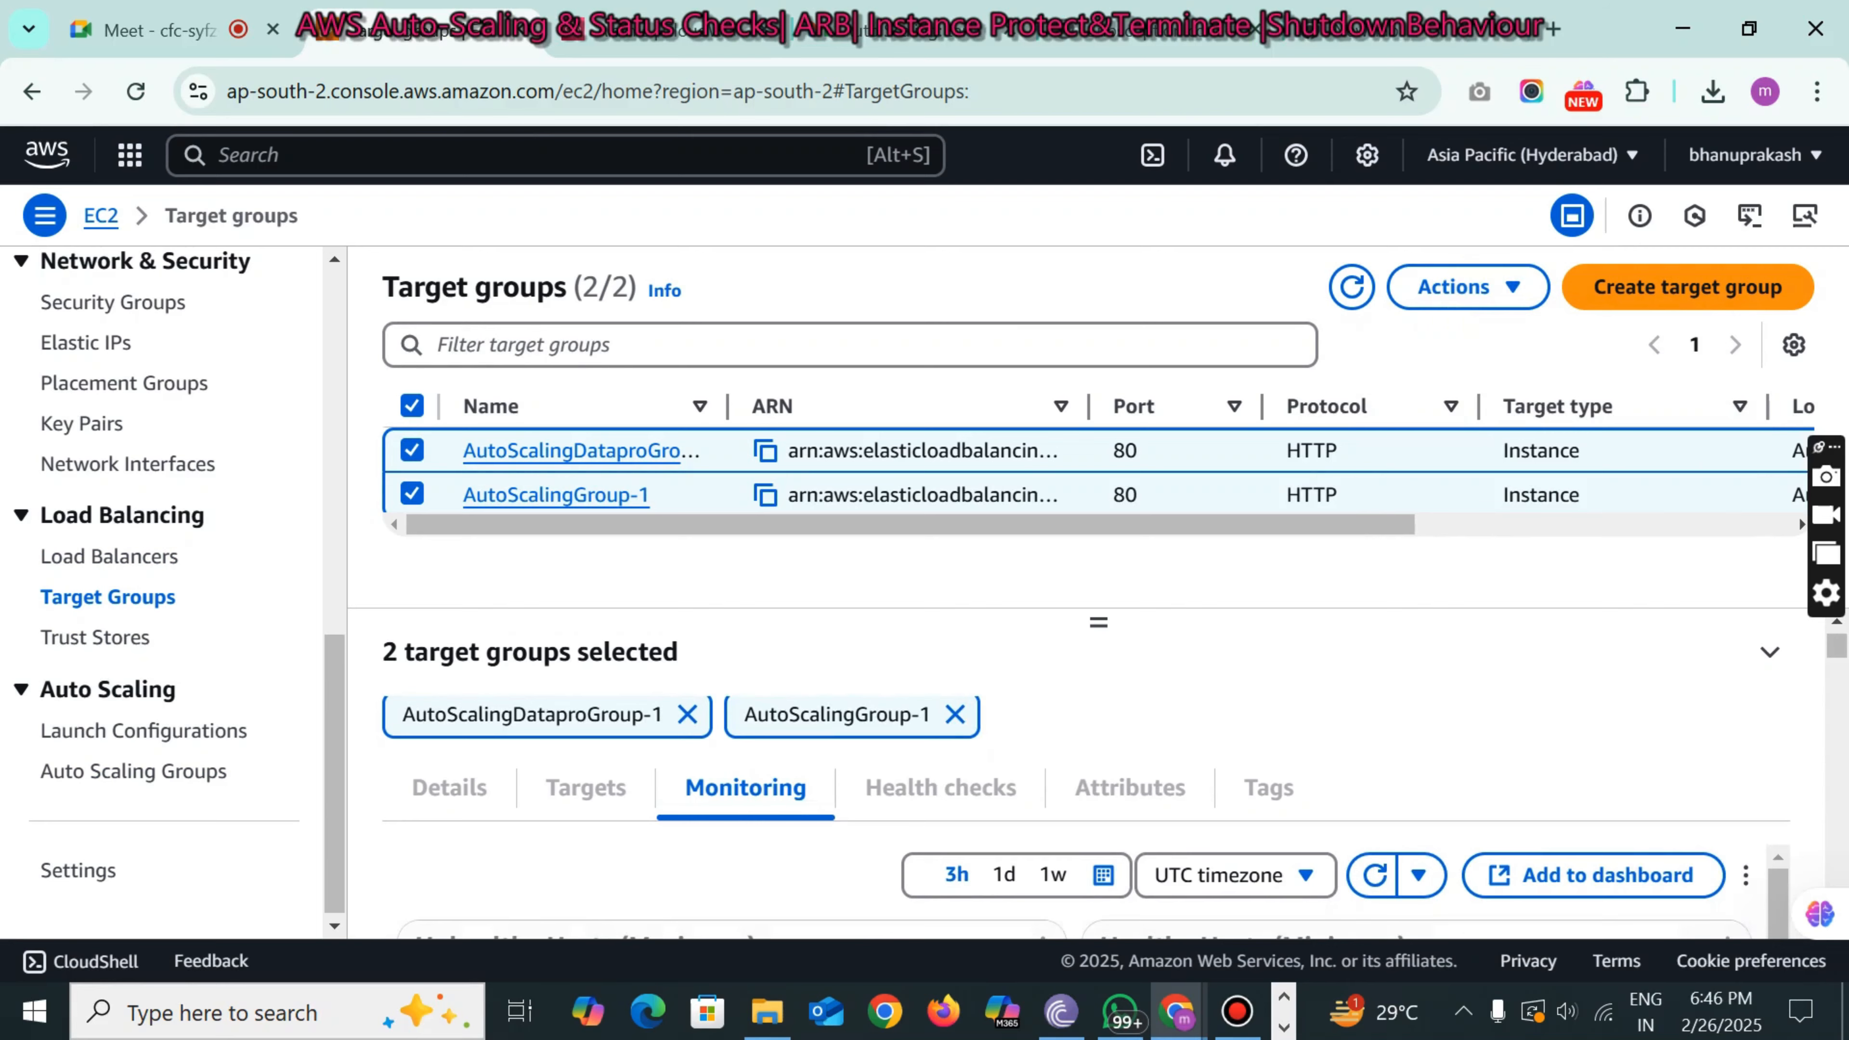
{"action": "left_click", "coordinate": [1465, 286]}
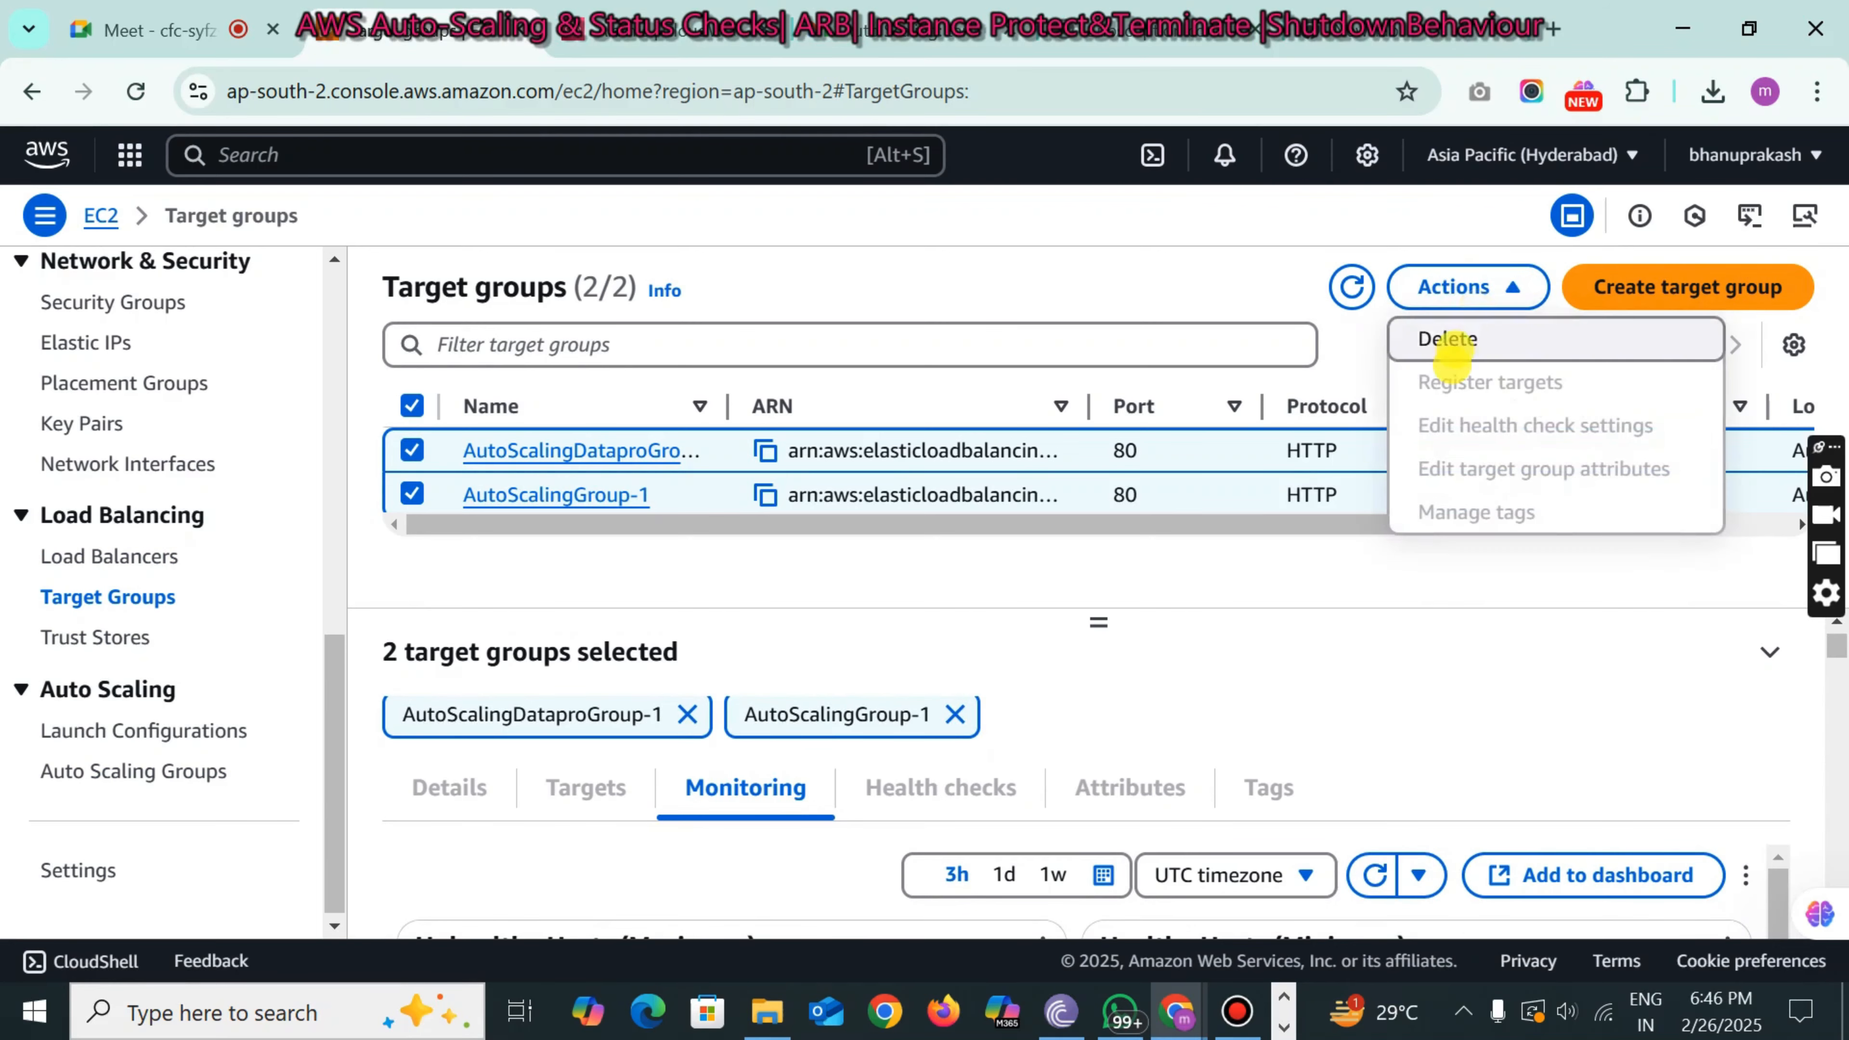
{"action": "left_click", "coordinate": [1451, 342]}
{"action": "left_click", "coordinate": [1424, 782]}
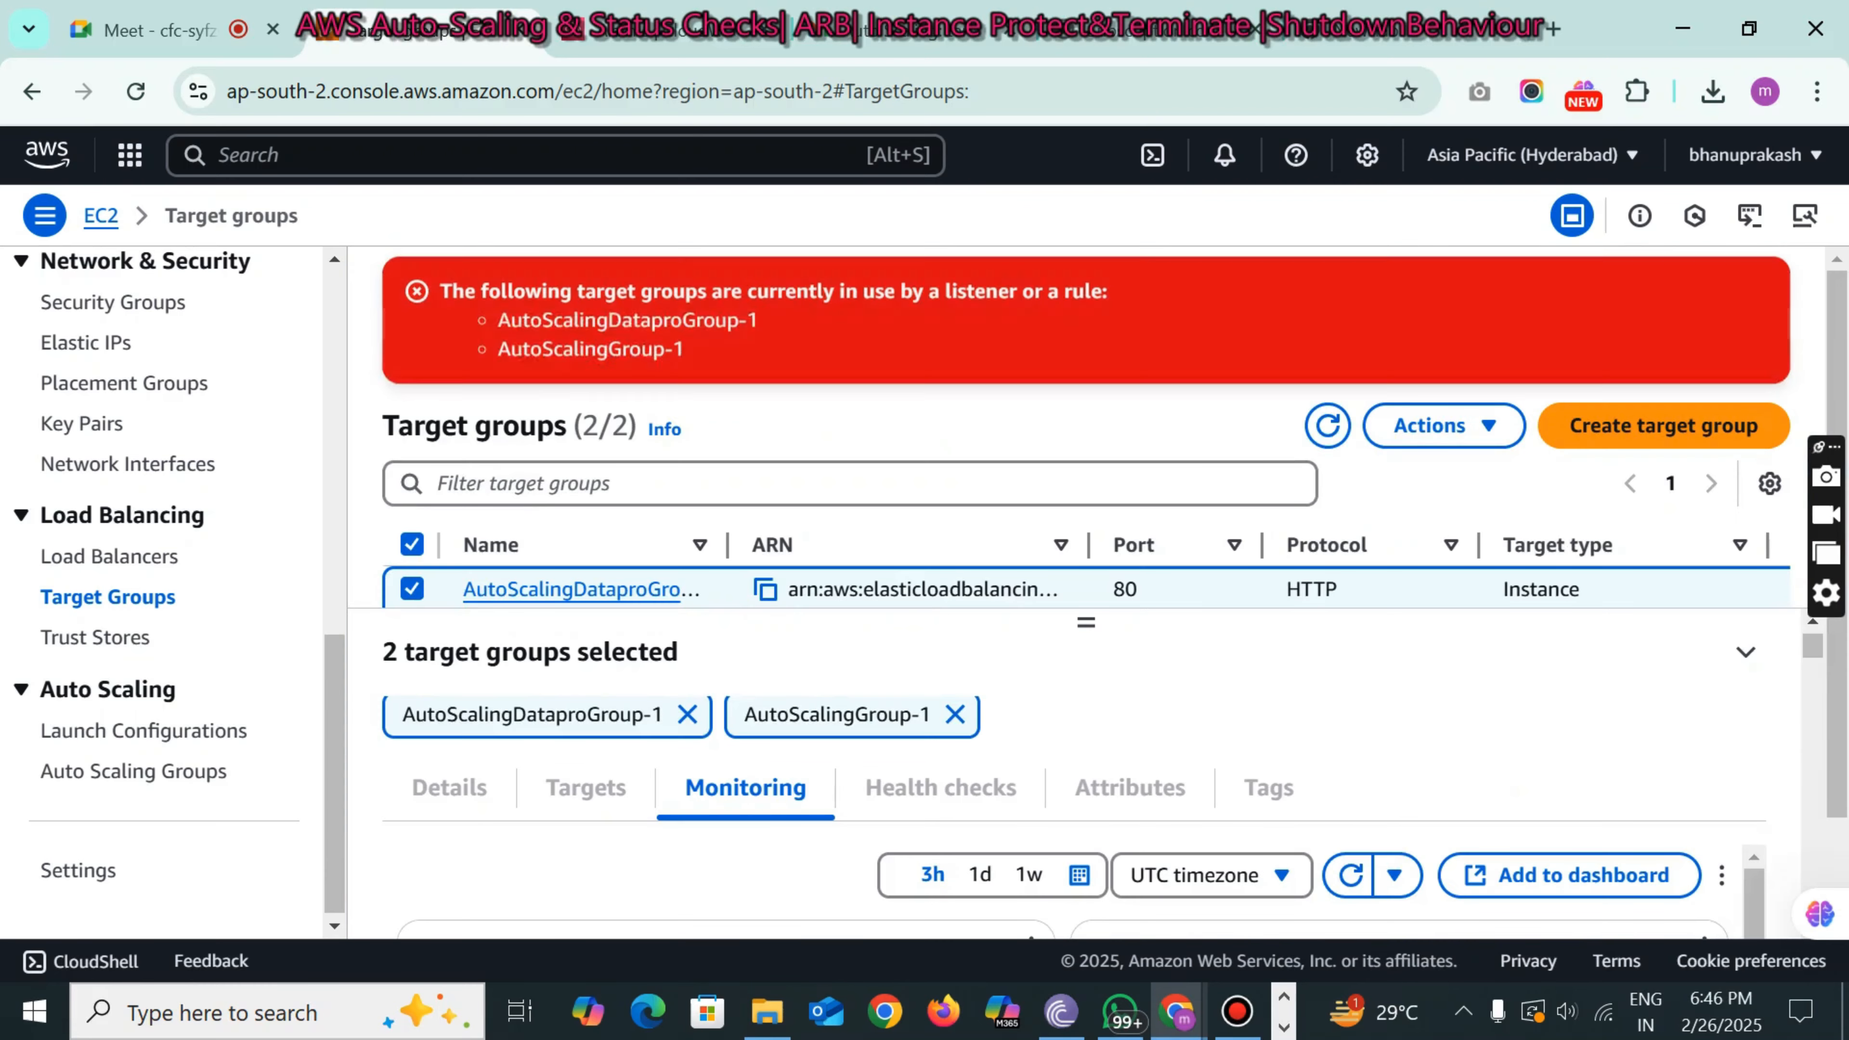
- Terminate the running AutoScaling t3.micro instance from the EC2 instances list and confirm the termination
{"action": "scroll", "coordinate": [161, 583], "scroll_direction": "up", "scroll_amount": 8}
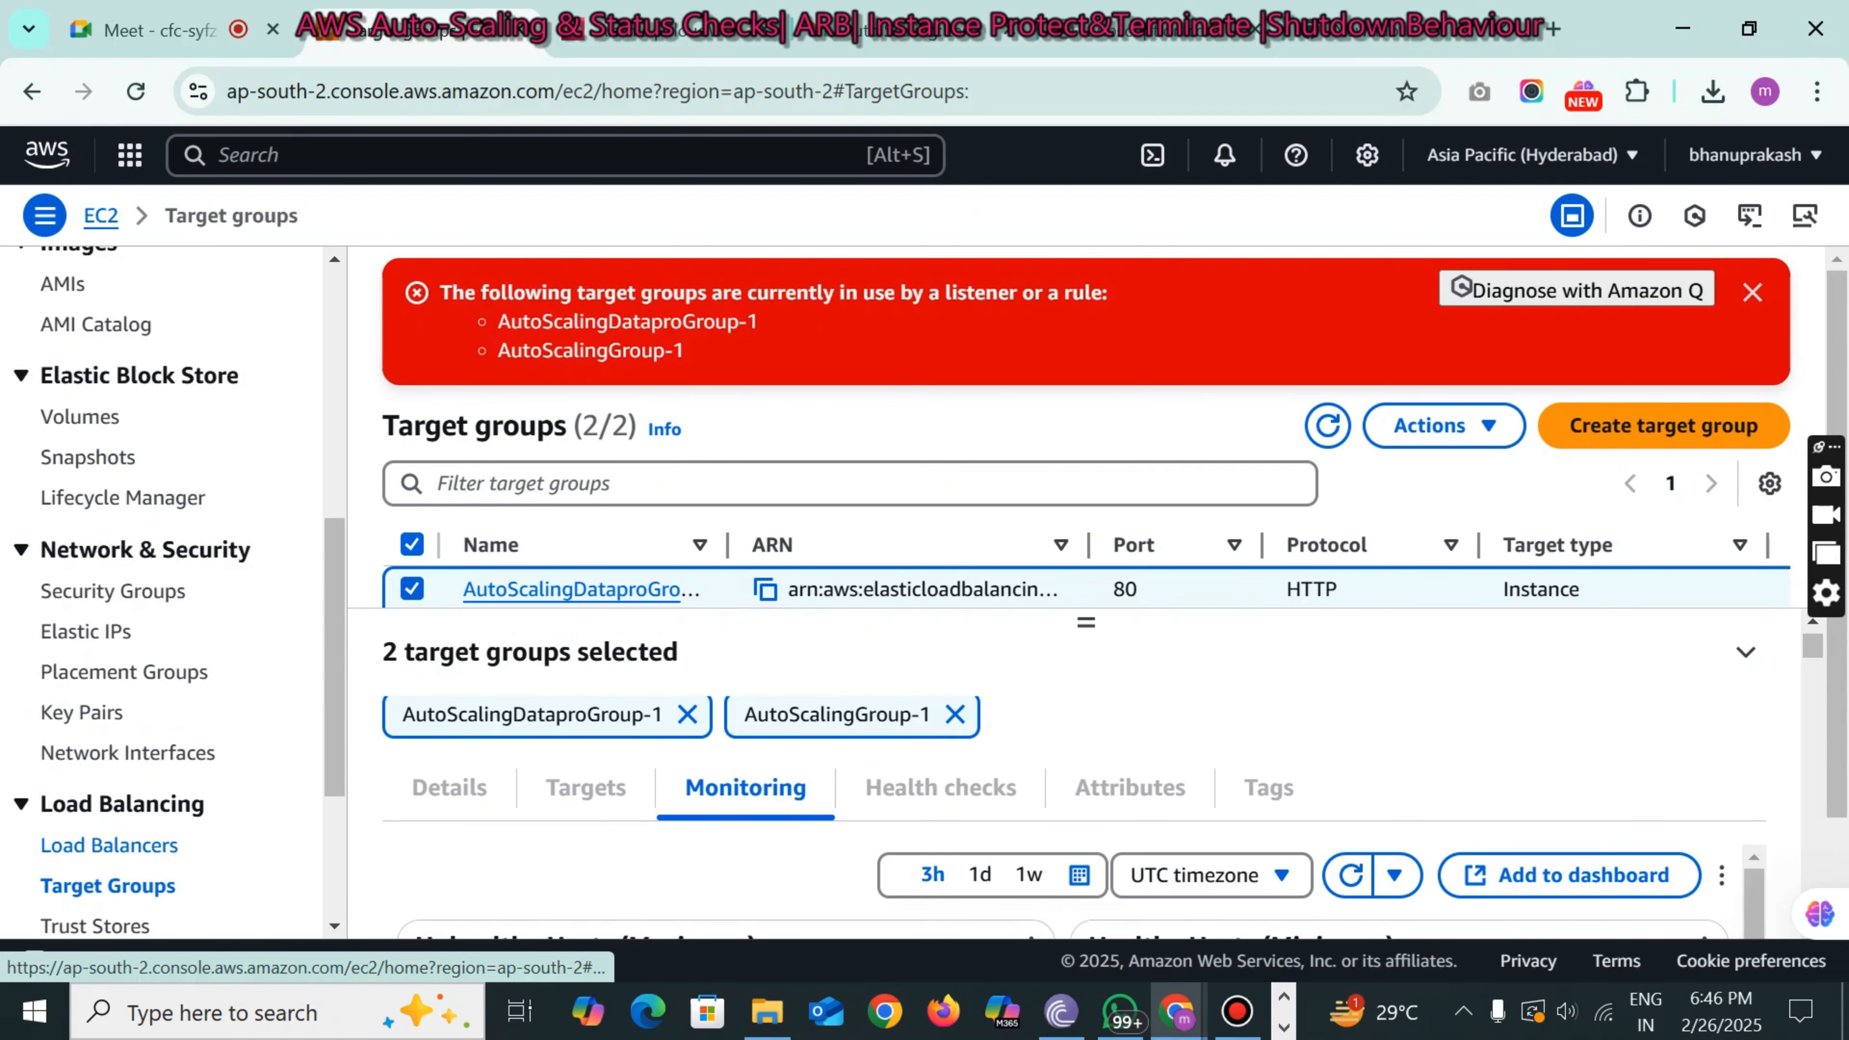
{"action": "scroll", "coordinate": [160, 583], "scroll_direction": "up", "scroll_amount": 4}
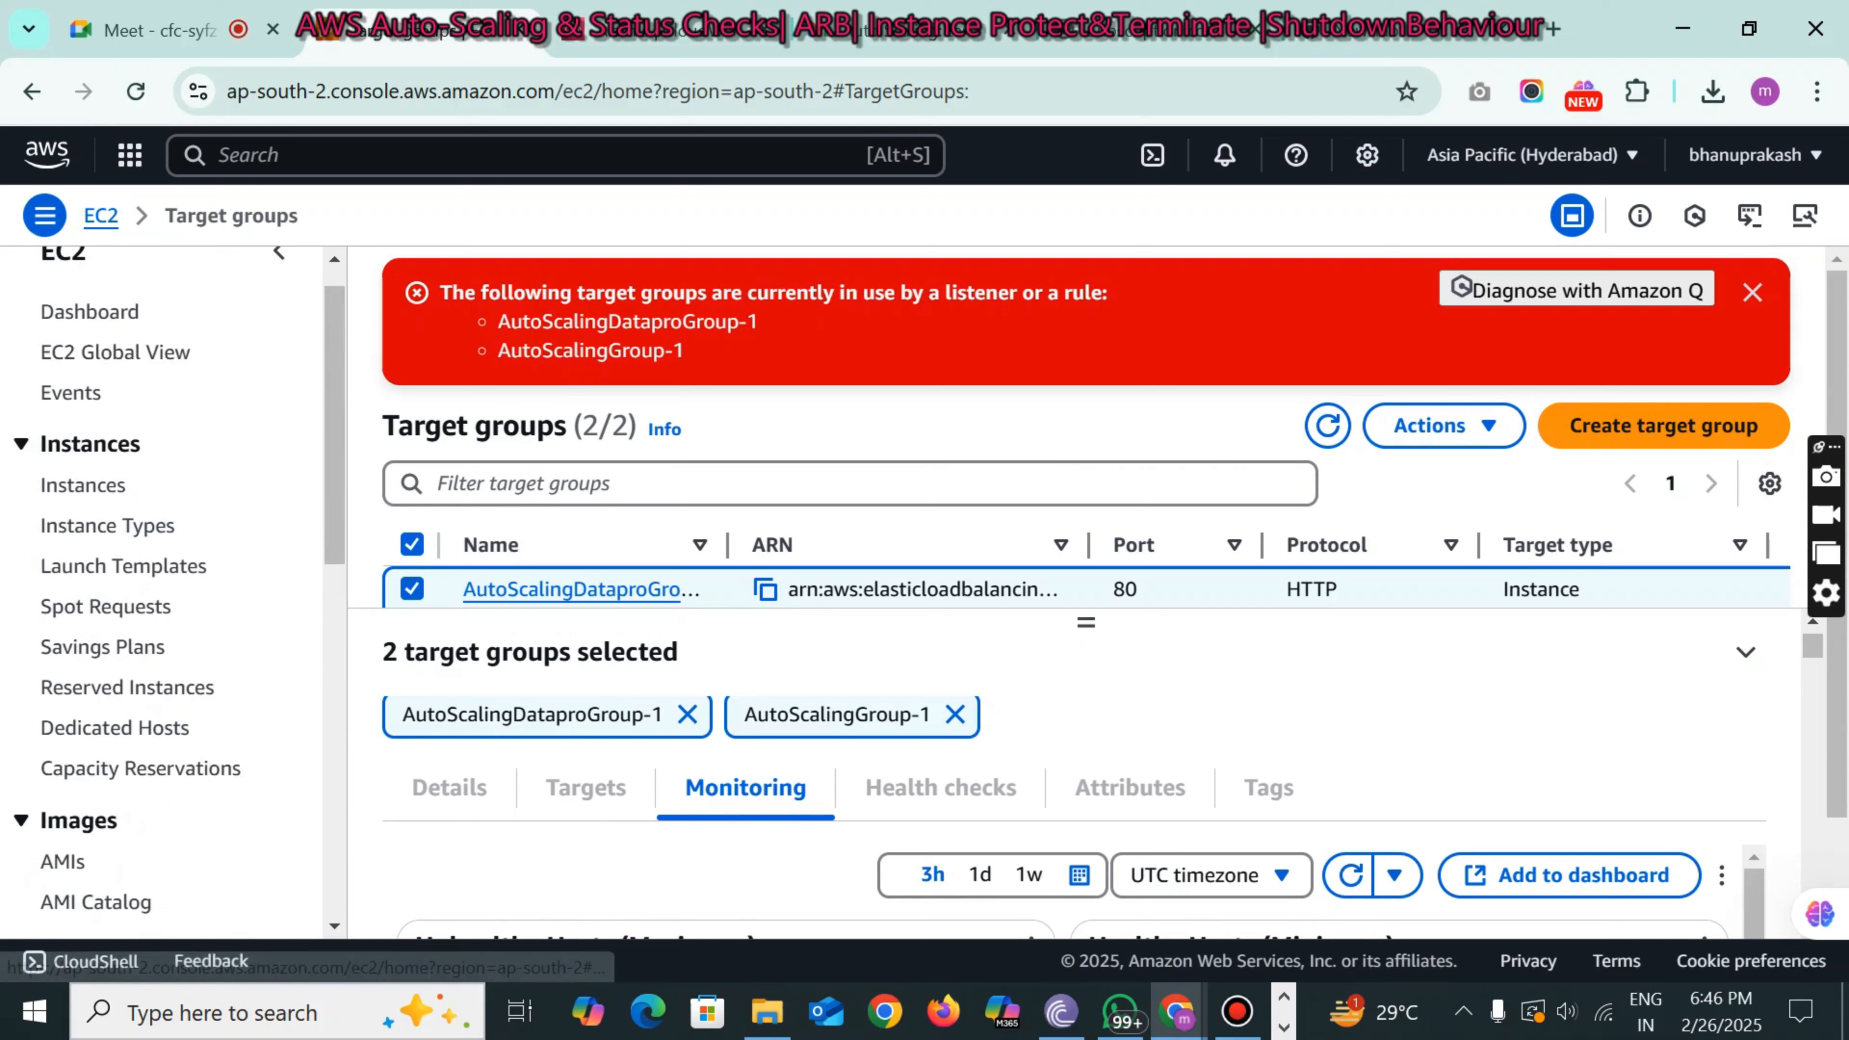
{"action": "left_click", "coordinate": [102, 489]}
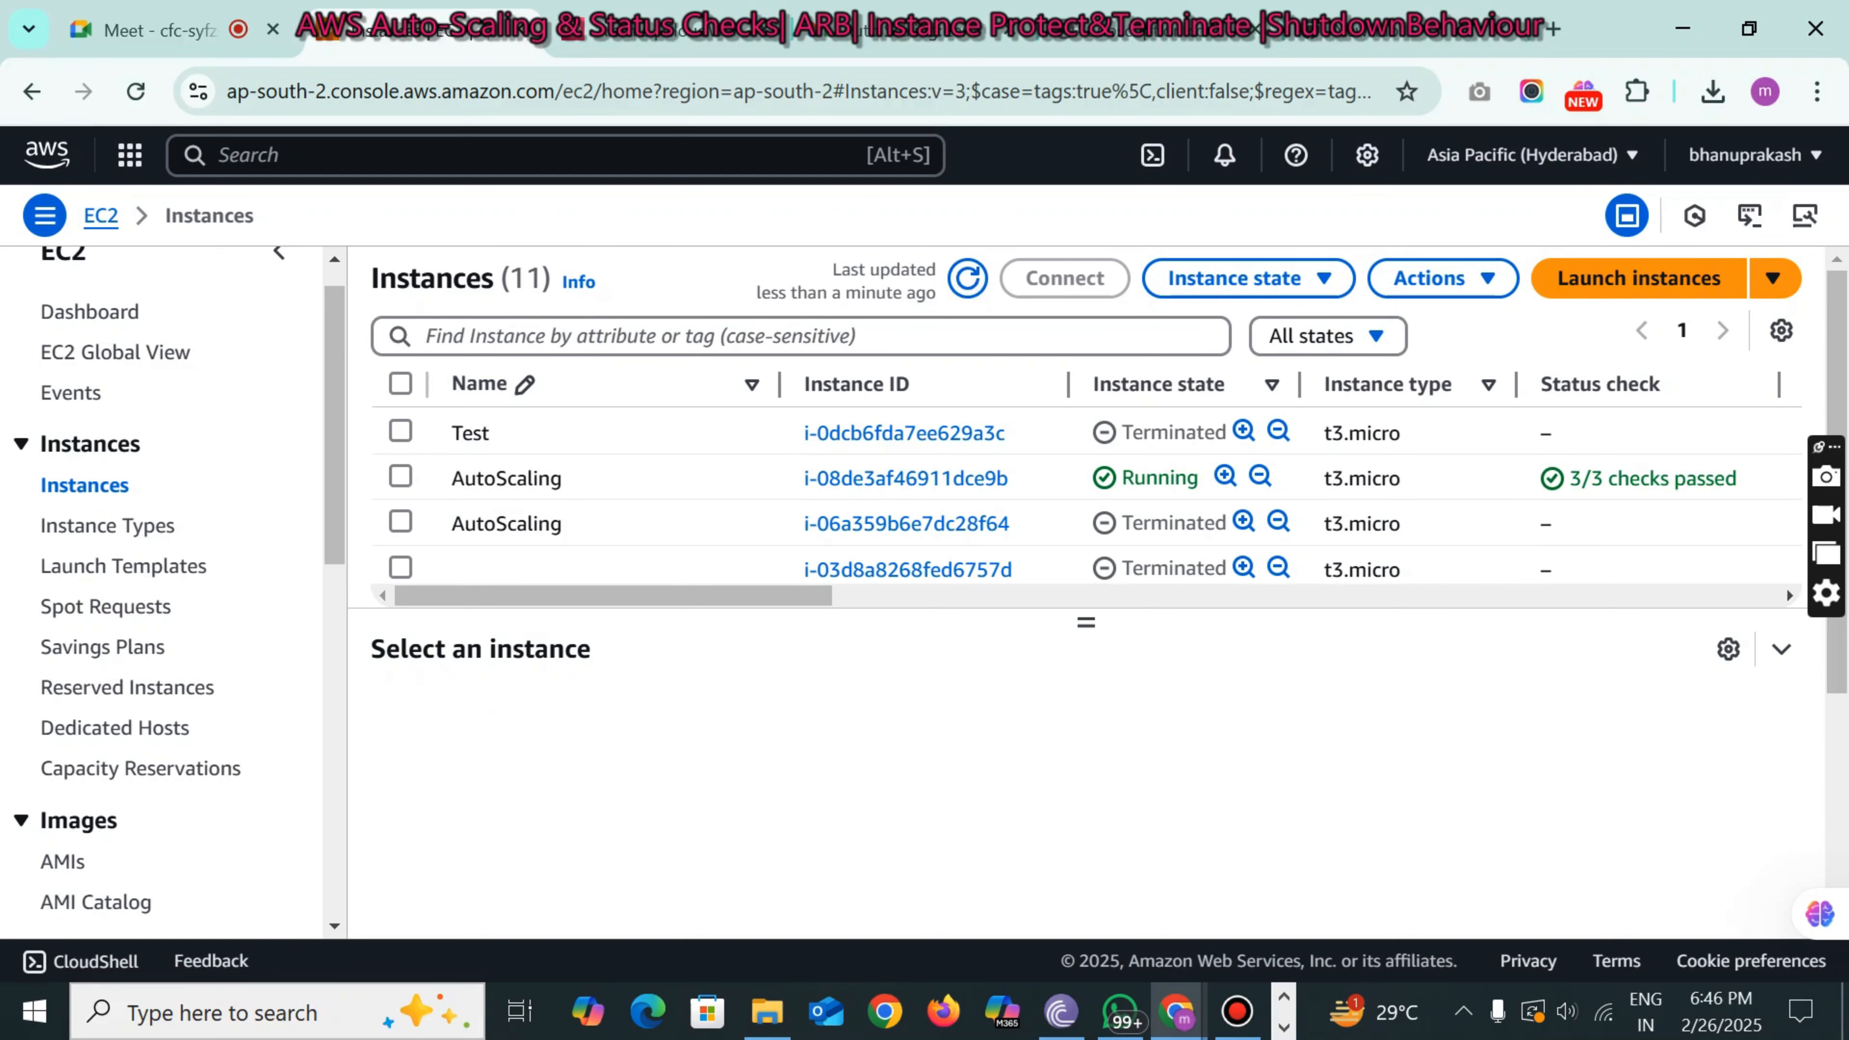
{"action": "left_click", "coordinate": [400, 478]}
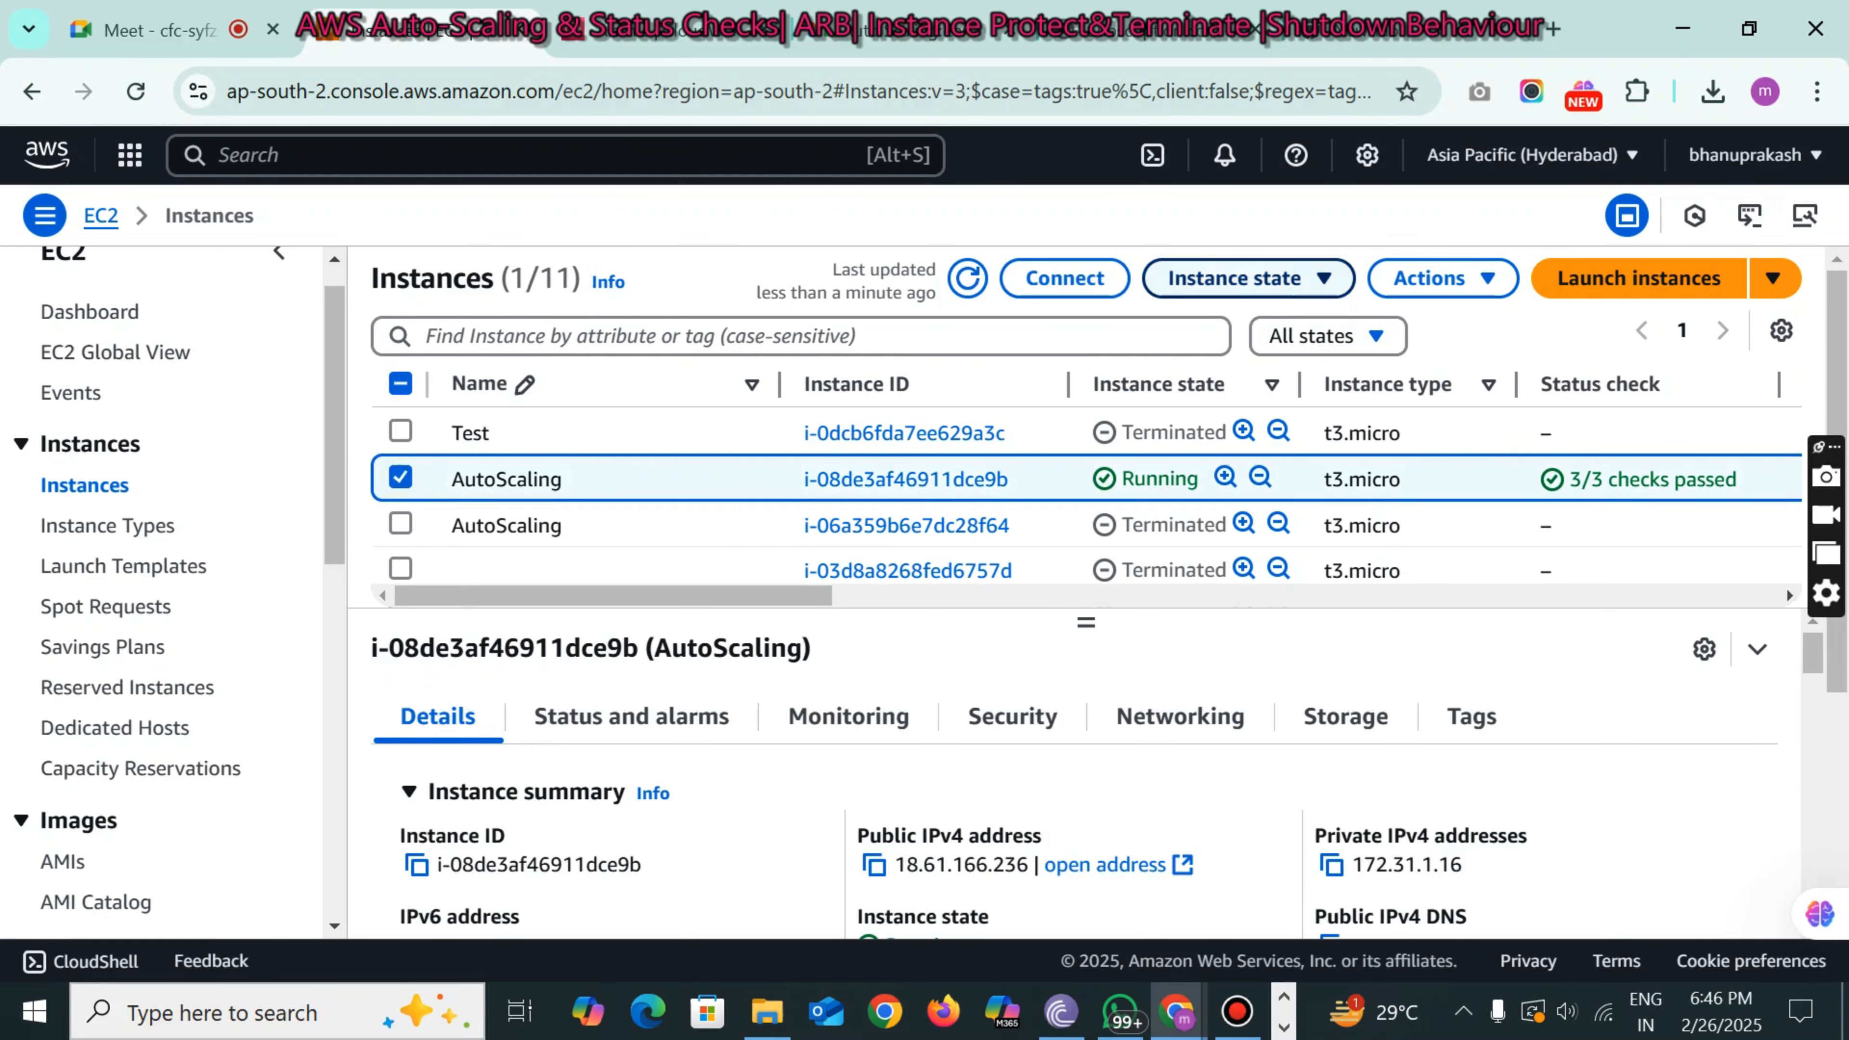
{"action": "left_click", "coordinate": [1219, 286]}
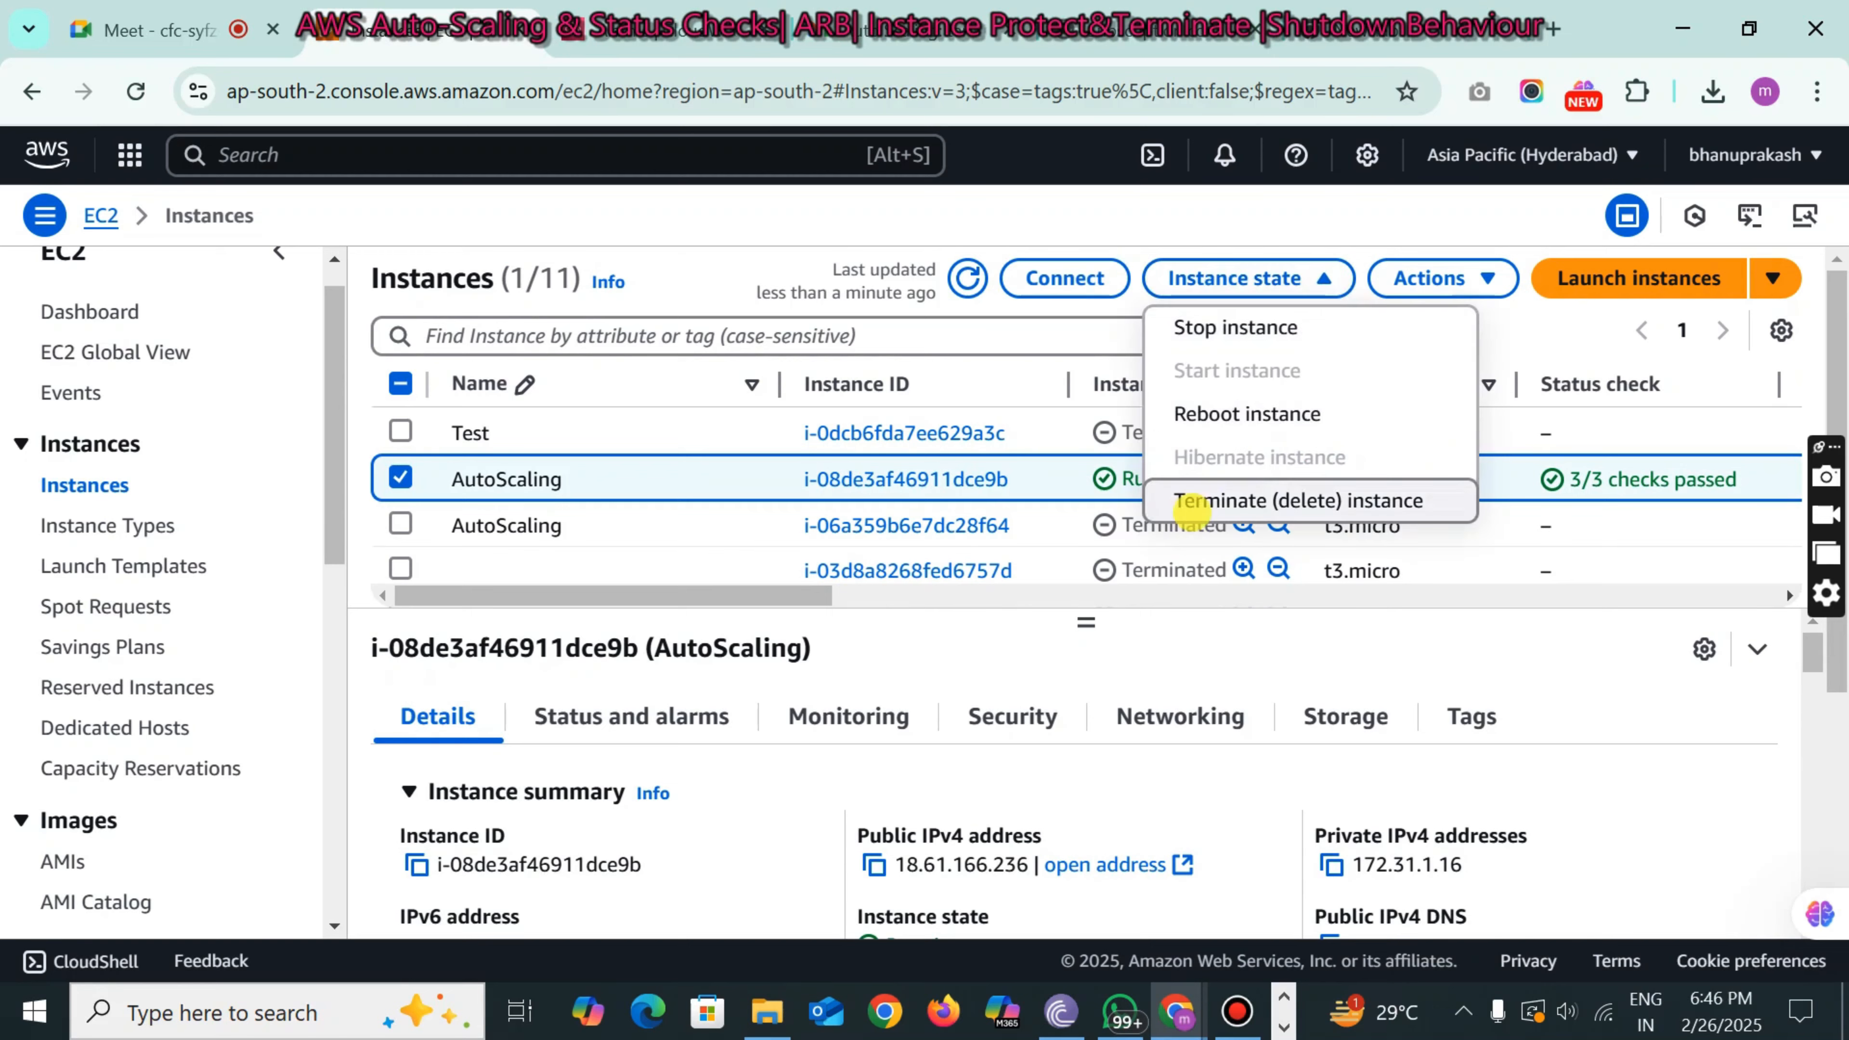
{"action": "left_click", "coordinate": [1194, 503]}
{"action": "left_click", "coordinate": [1493, 795]}
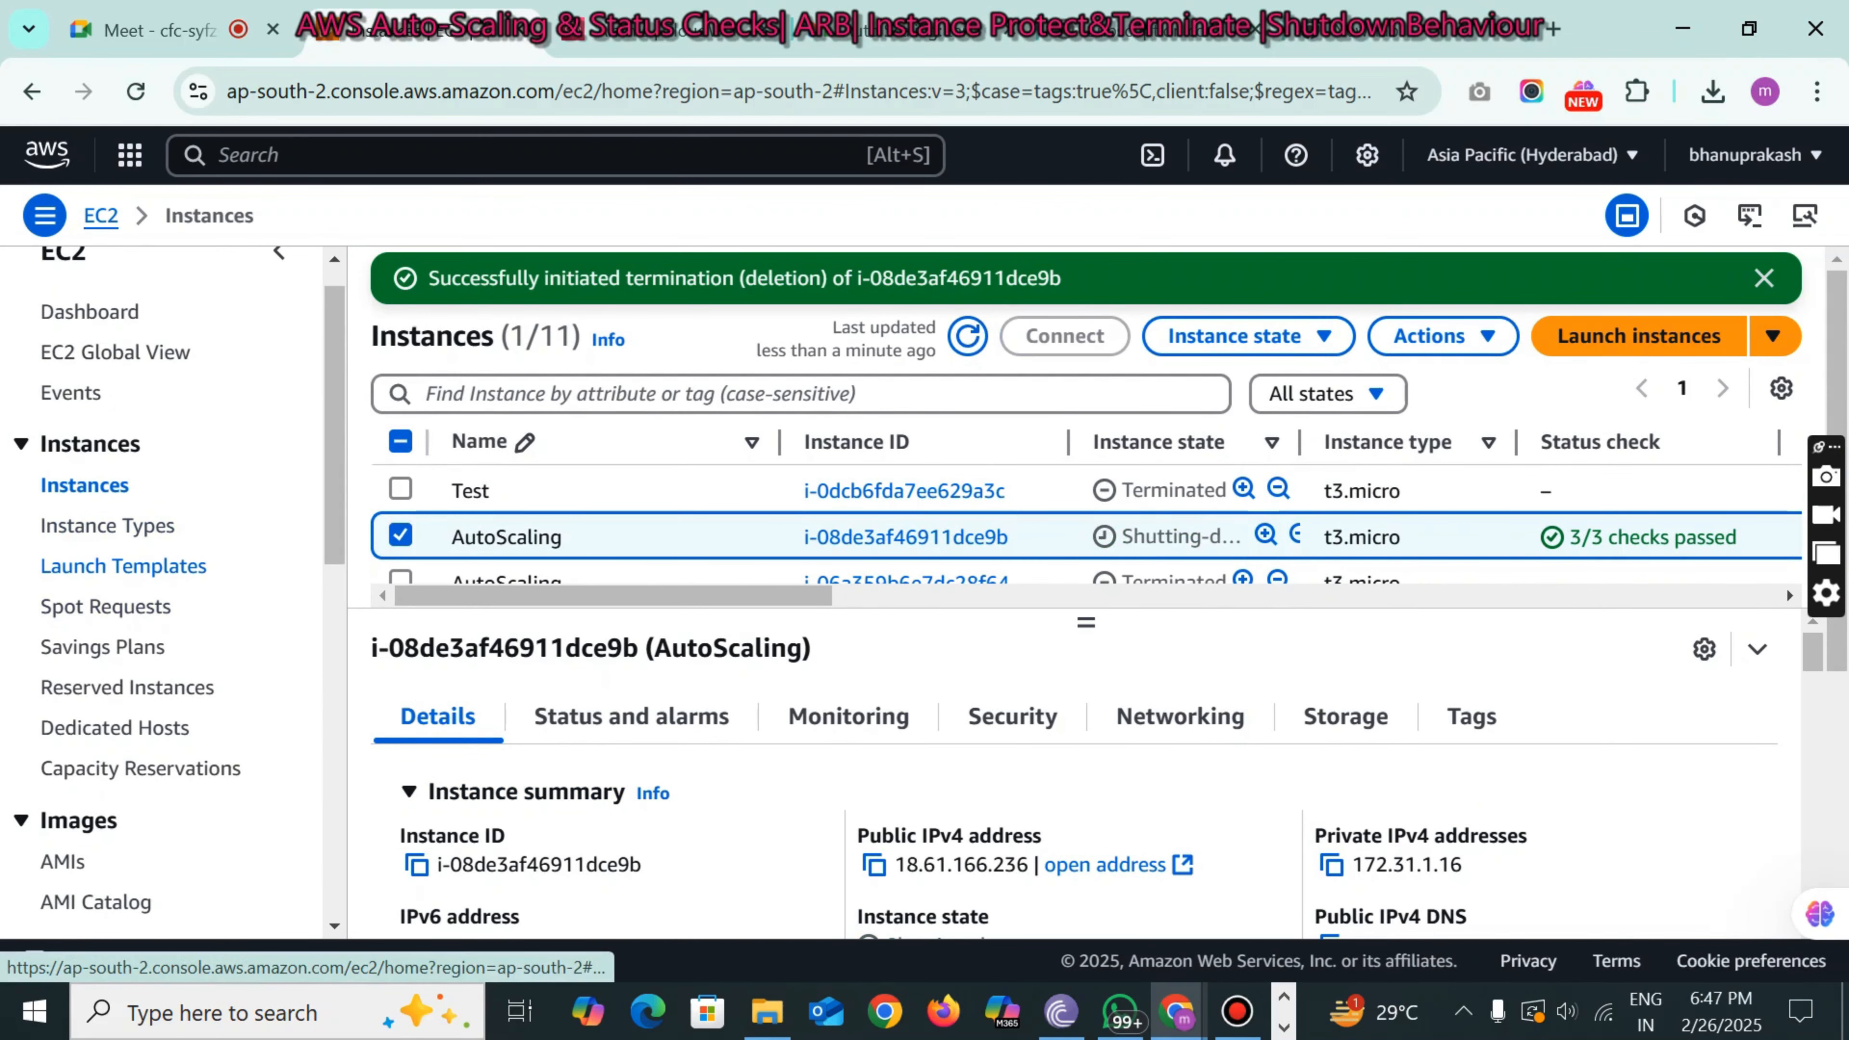
- Reopen the Auto Scaling groups list to check the deletion status of AutoScalingDataproGroup
{"action": "scroll", "coordinate": [124, 594], "scroll_direction": "down", "scroll_amount": 3}
{"action": "scroll", "coordinate": [124, 593], "scroll_direction": "up", "scroll_amount": 3}
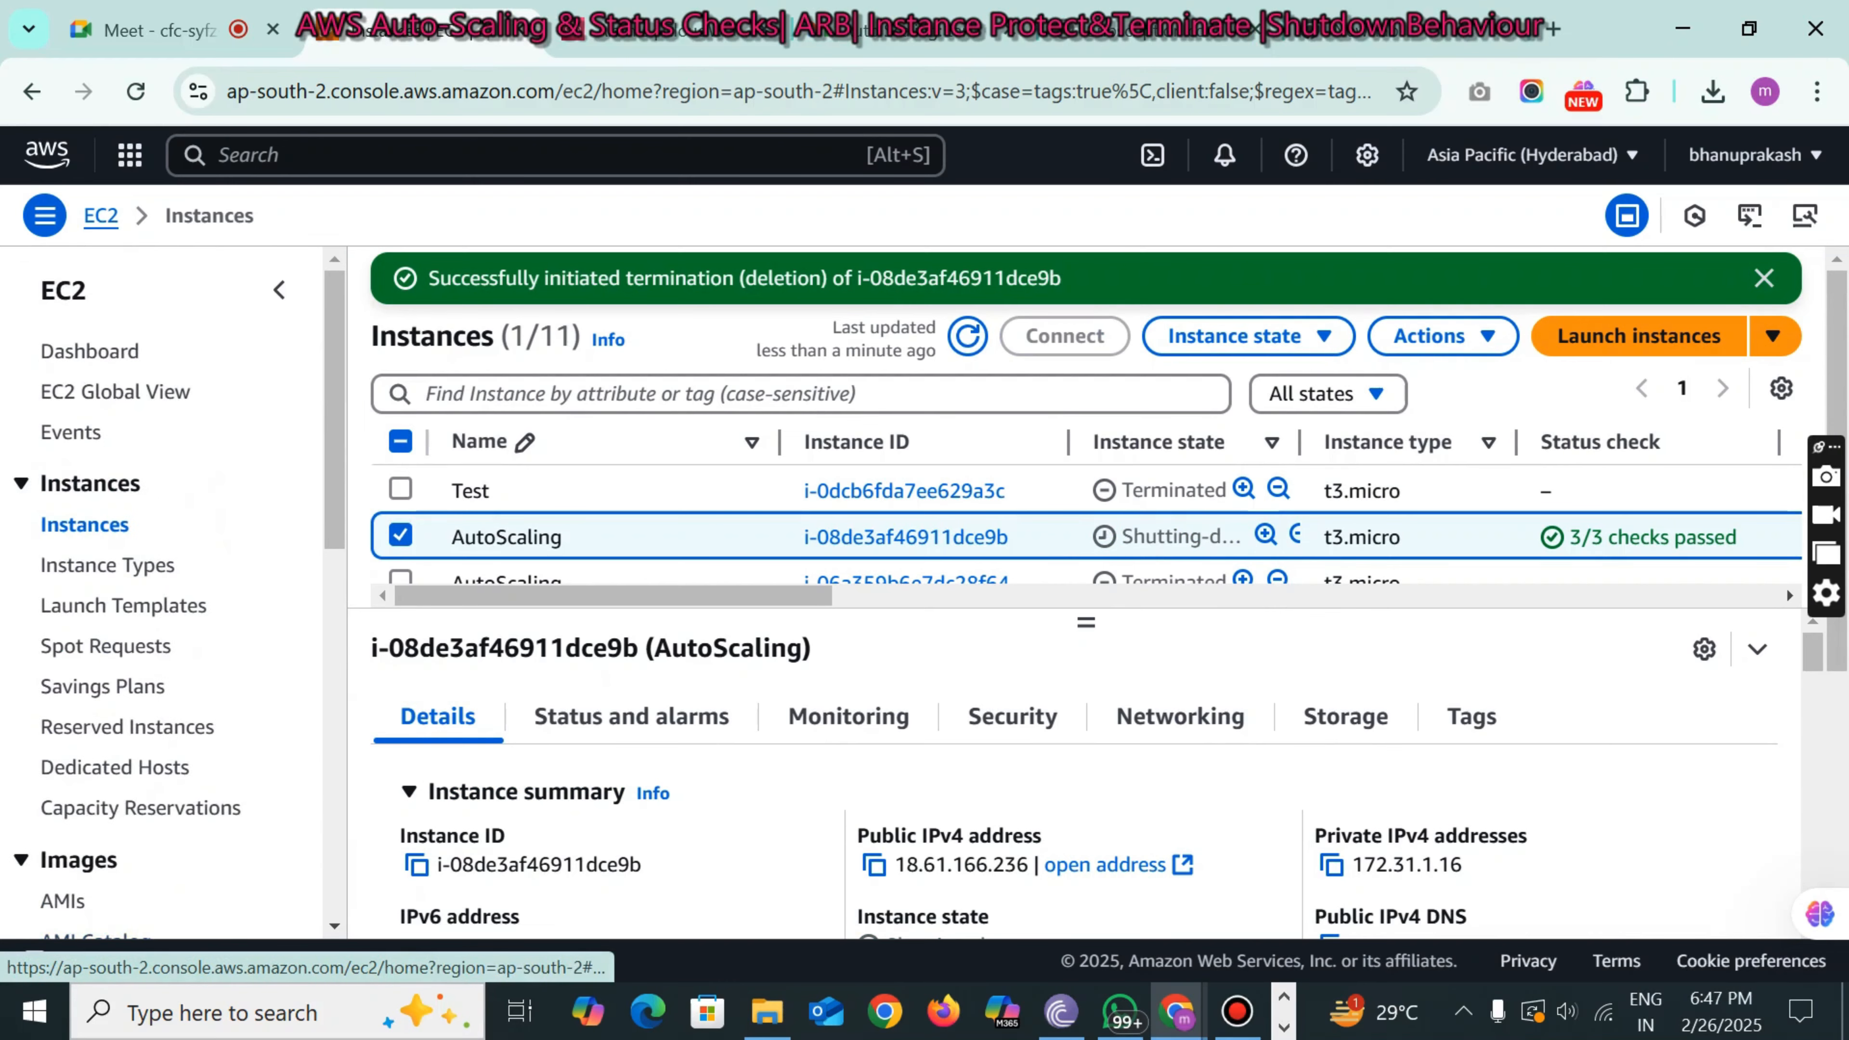
{"action": "scroll", "coordinate": [145, 594], "scroll_direction": "down", "scroll_amount": 6}
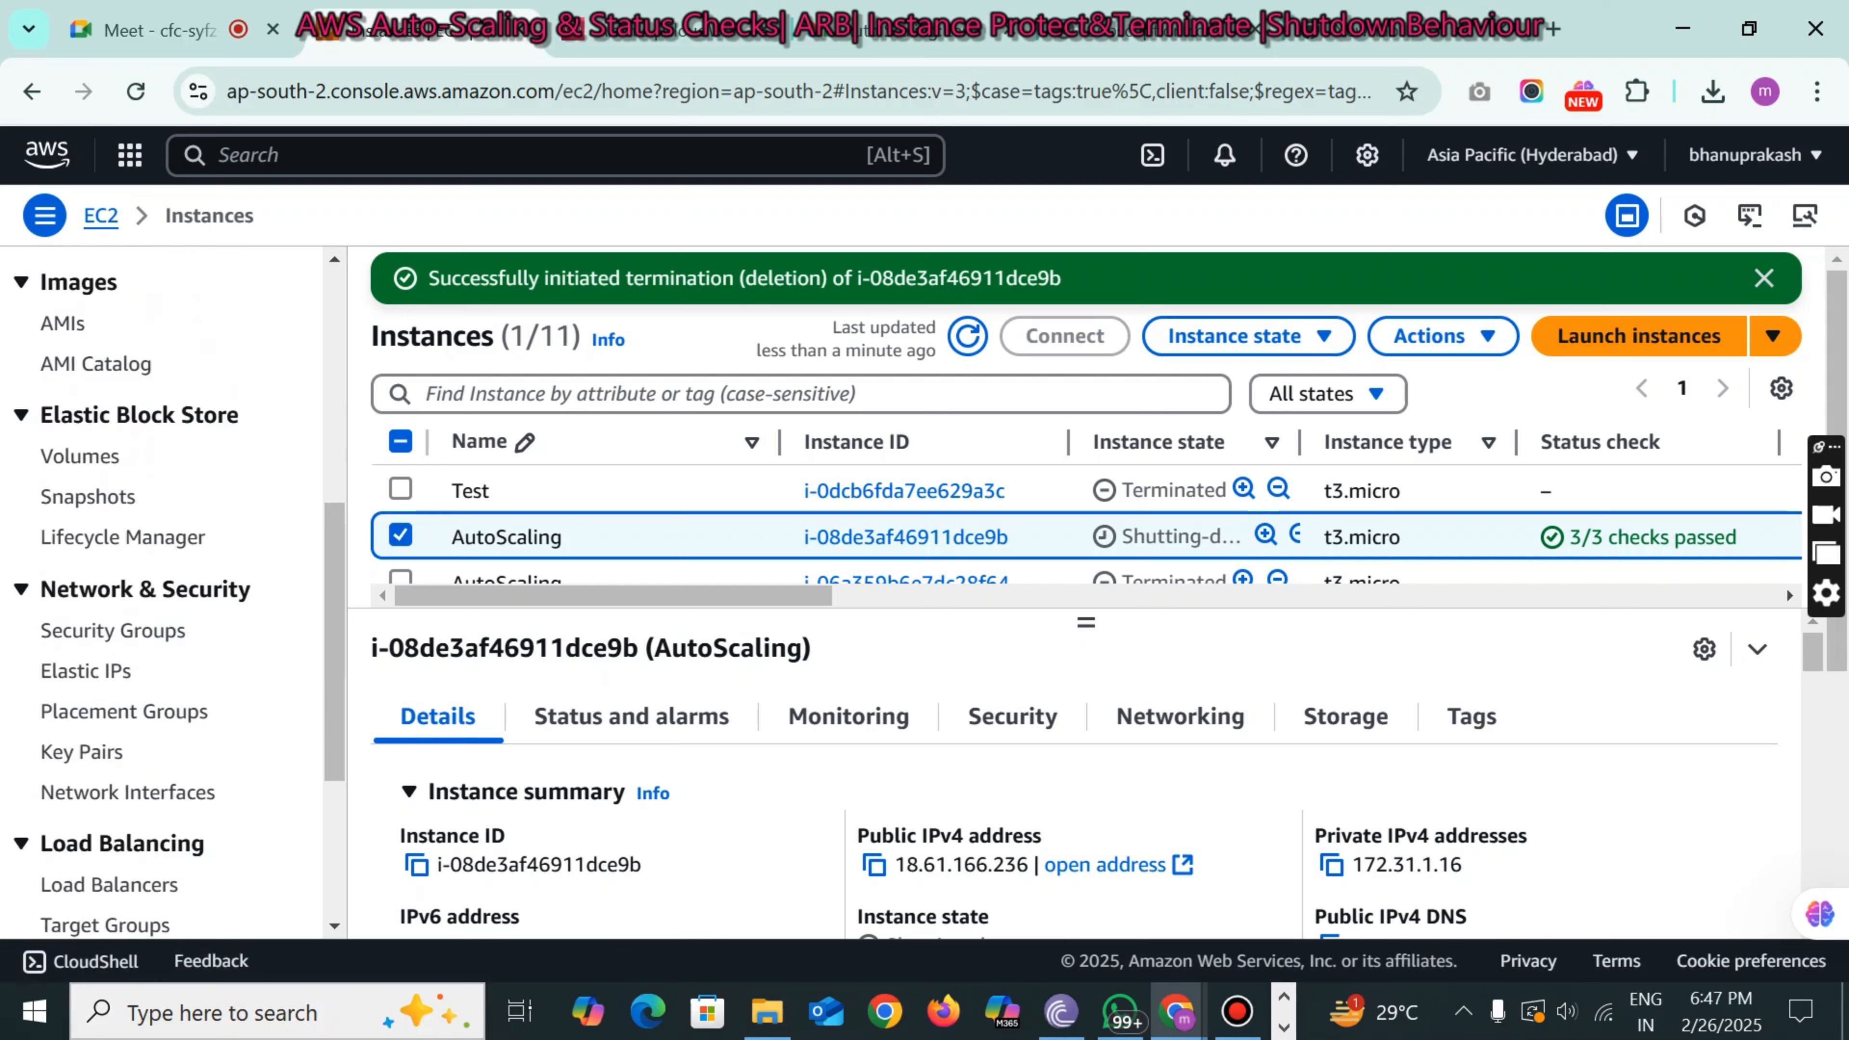
{"action": "scroll", "coordinate": [145, 594], "scroll_direction": "down", "scroll_amount": 4}
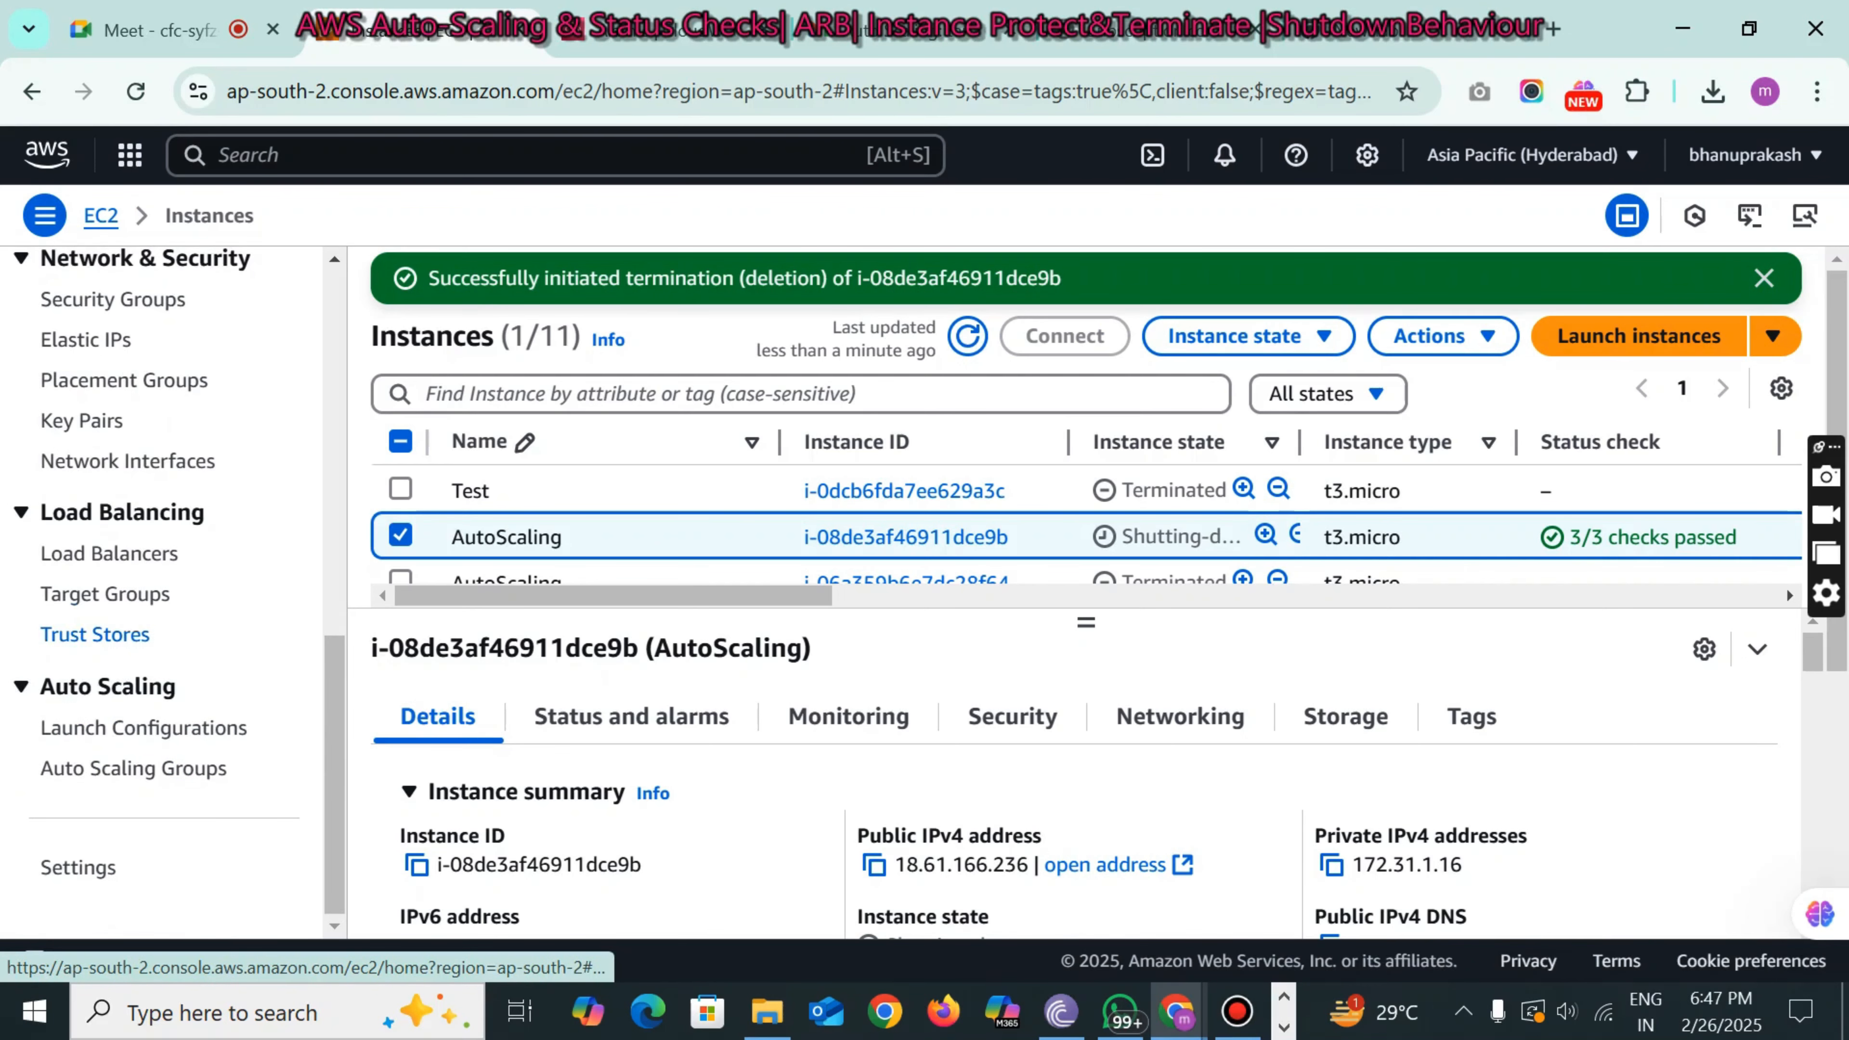
{"action": "left_click", "coordinate": [110, 765]}
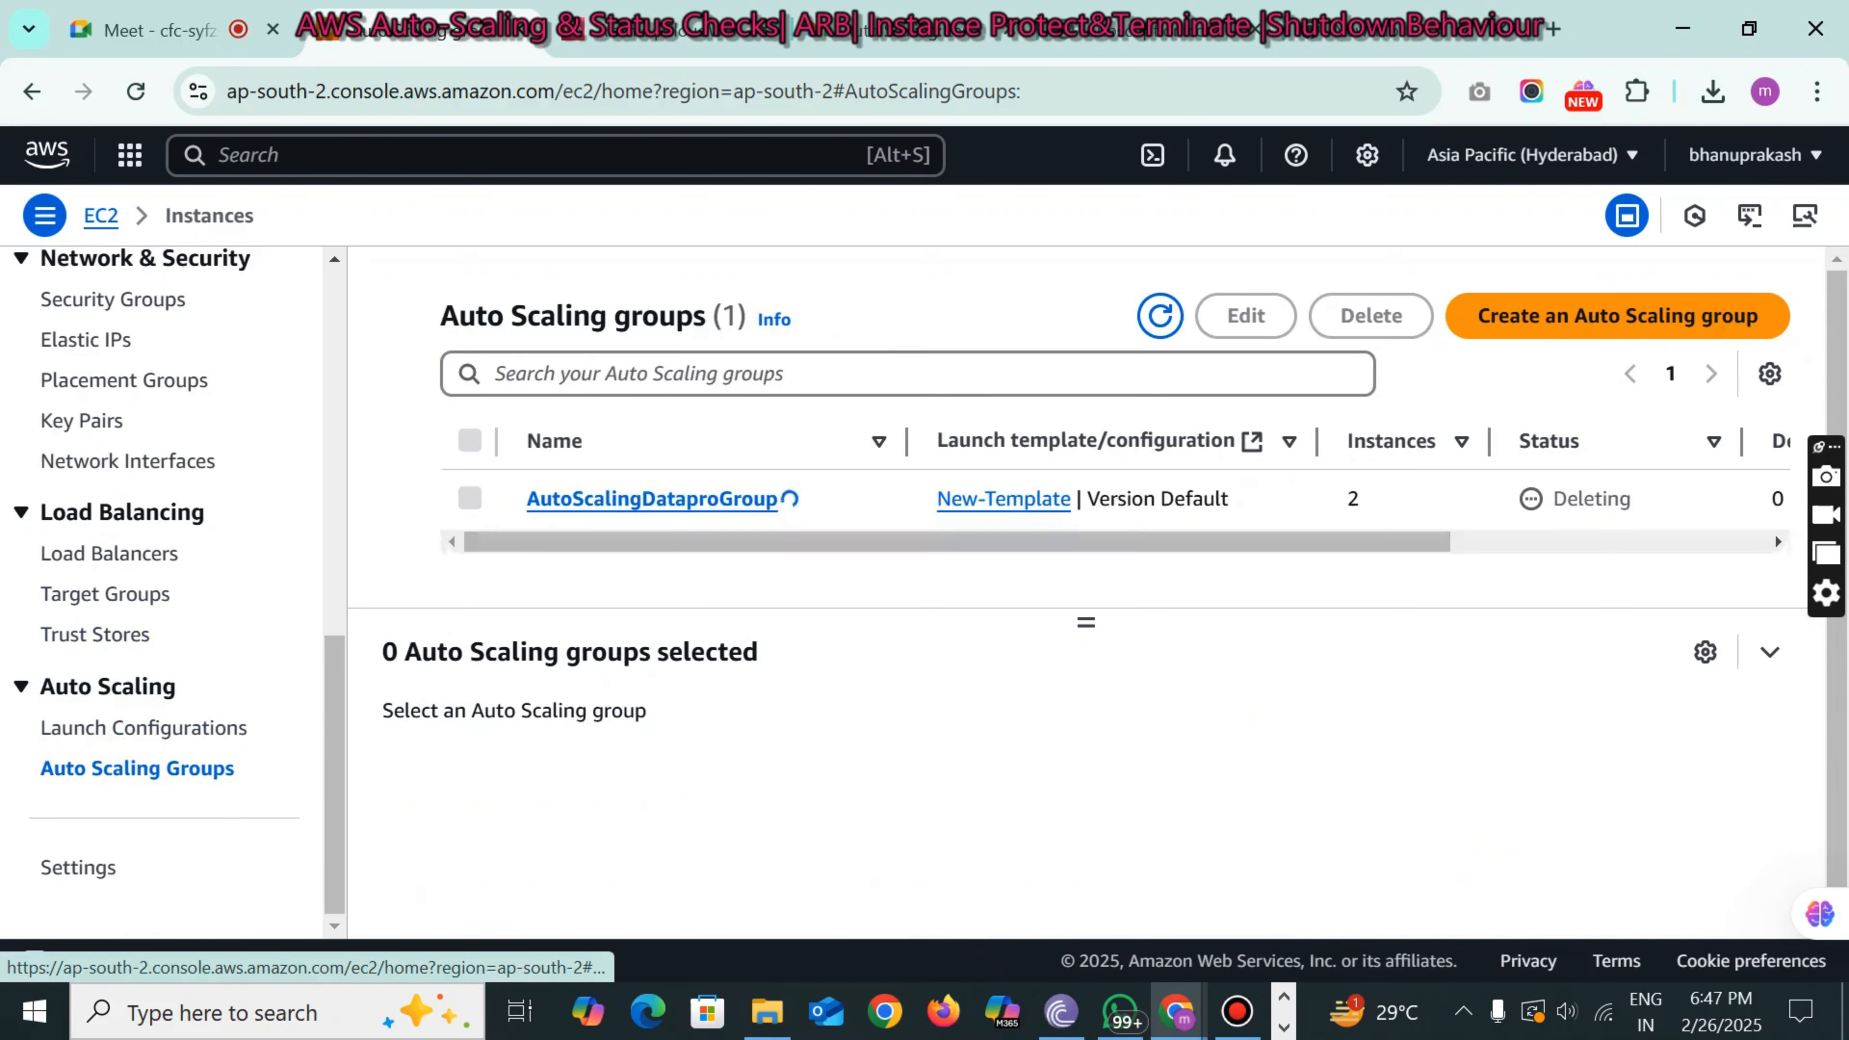